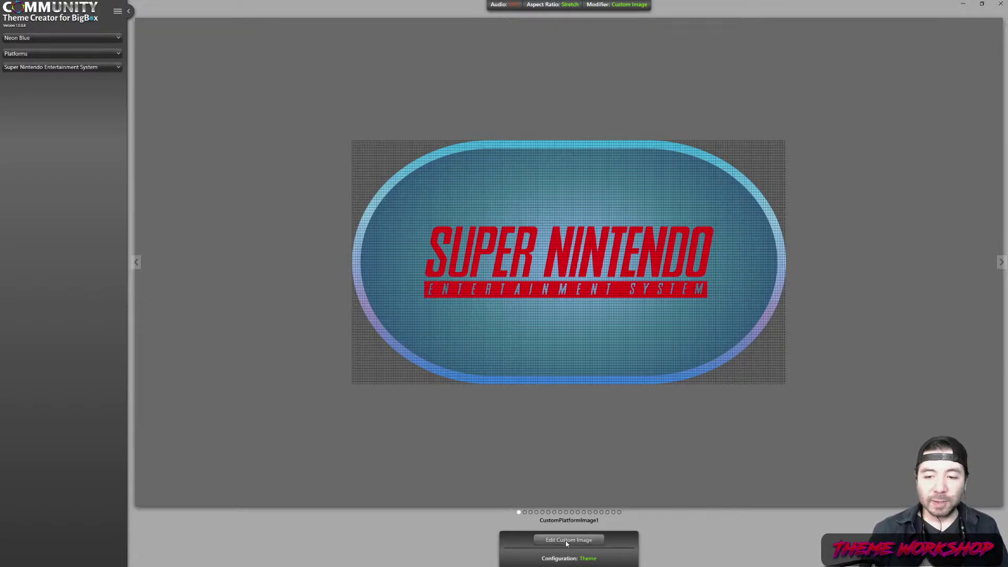
# Copy the CustomPlatformImage1 configuration and paste it into CustomPlatformImage2.
pyautogui.click(567, 558)
pyautogui.rightClick(527, 550)
pyautogui.click(542, 541)
pyautogui.click(446, 530)
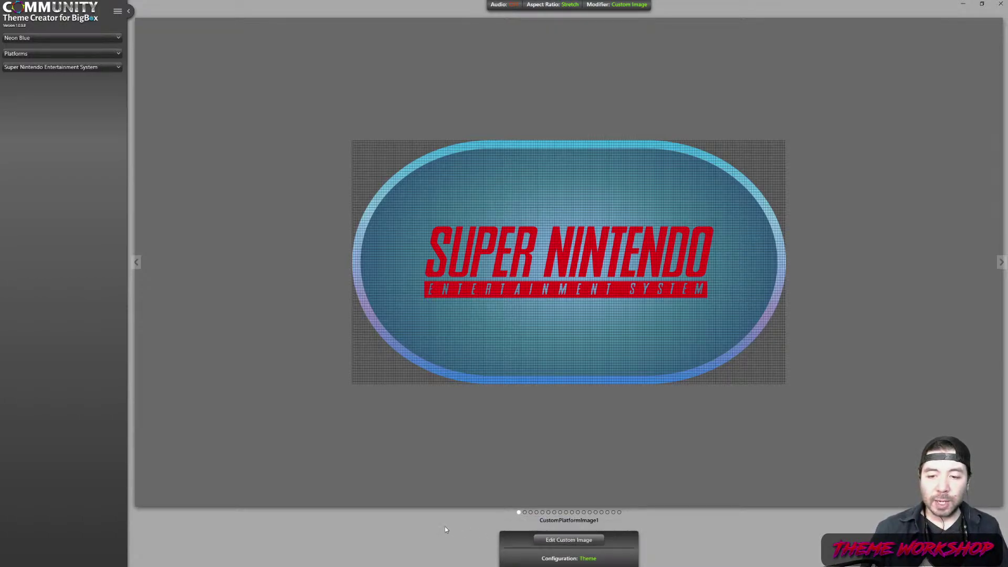
pyautogui.click(524, 512)
pyautogui.rightClick(562, 558)
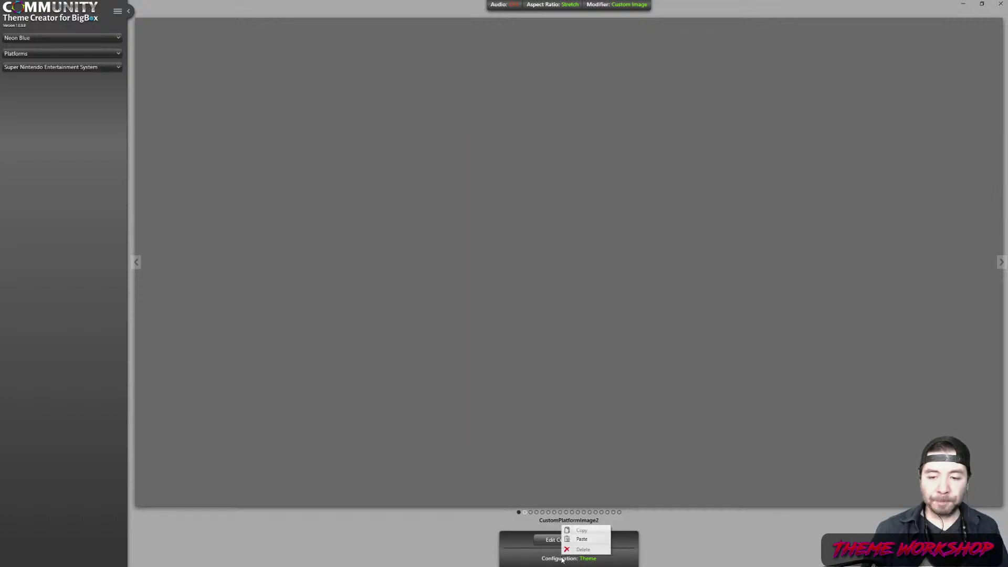
pyautogui.click(585, 541)
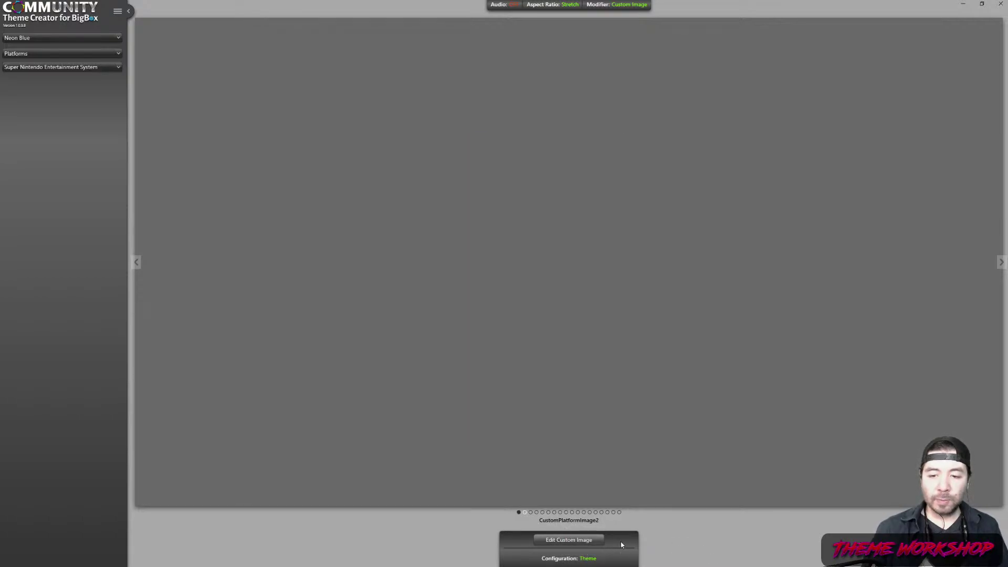
# Open CustomPlatformImage2 for editing and delete its Image 2 and Clear Logo elements.
pyautogui.click(567, 540)
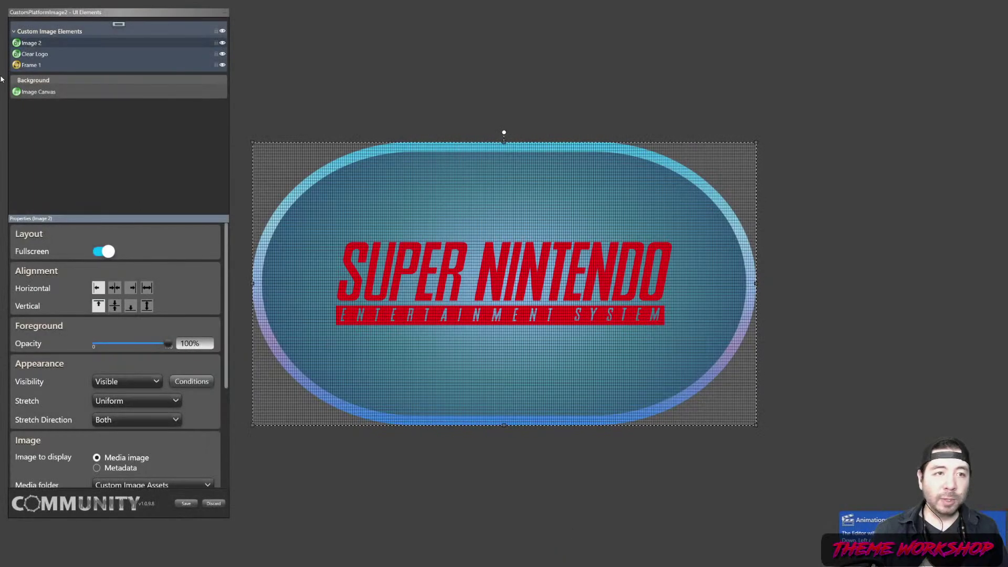
pyautogui.rightClick(32, 43)
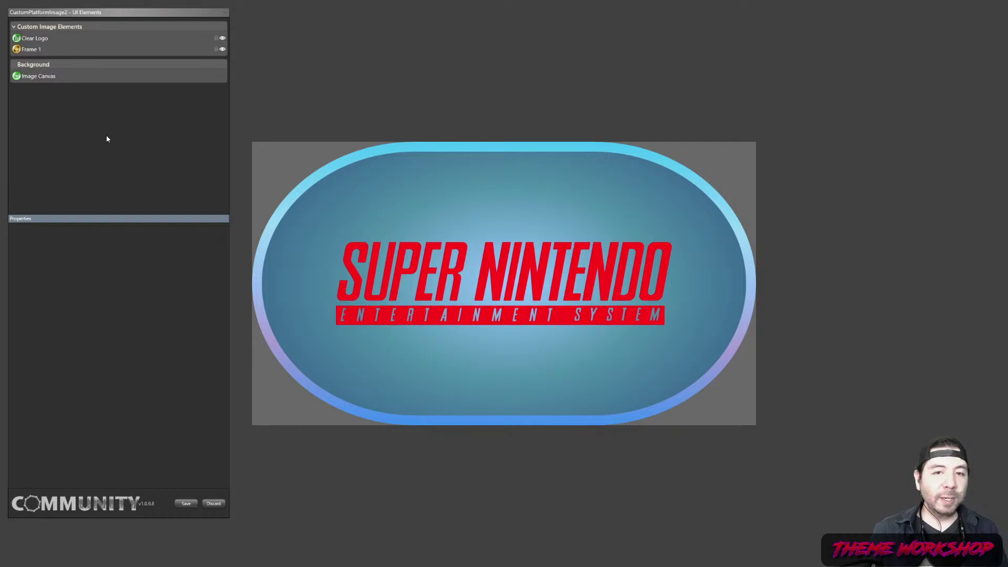
pyautogui.click(39, 40)
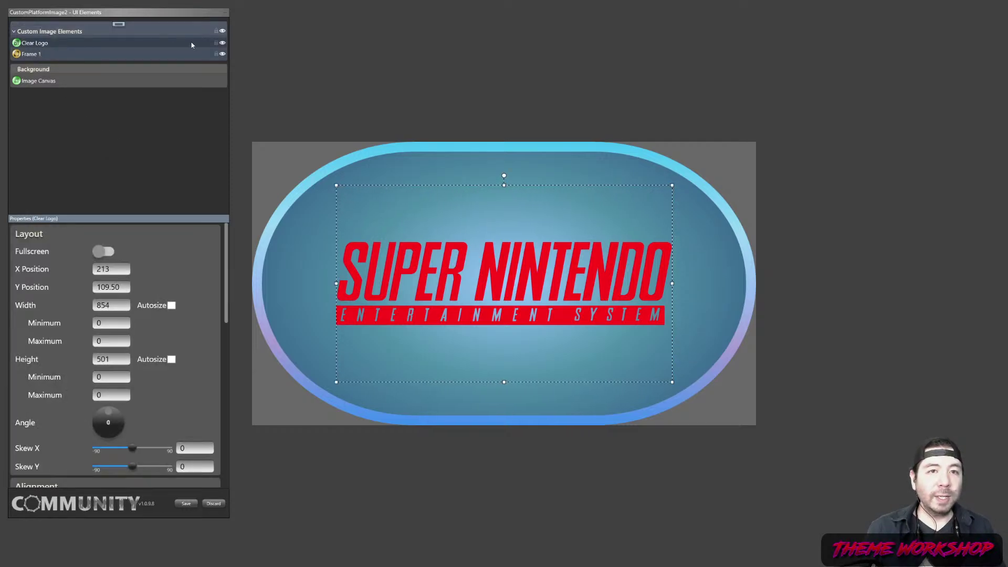
pyautogui.rightClick(111, 44)
pyautogui.click(129, 115)
# Change Frame 1's background from a radial gradient to a solid black fill.
pyautogui.click(36, 41)
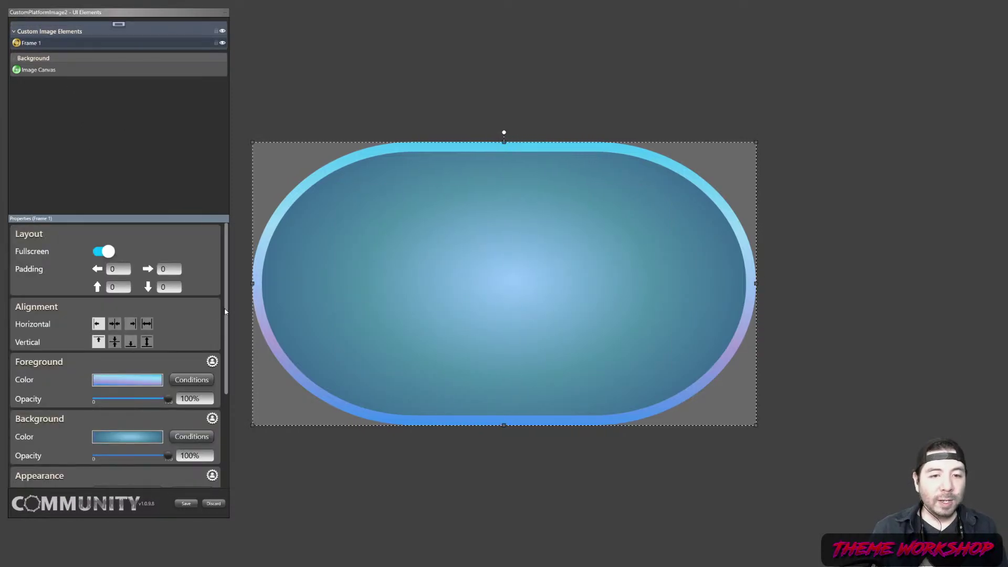
pyautogui.scroll(-1, 227, 312)
pyautogui.scroll(-1, 210, 349)
pyautogui.click(132, 356)
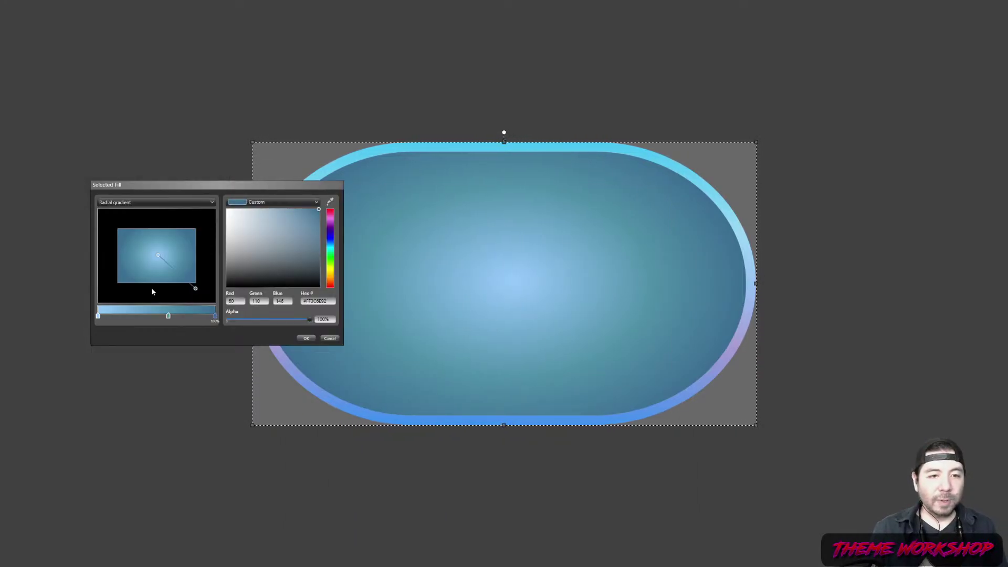
pyautogui.click(169, 316)
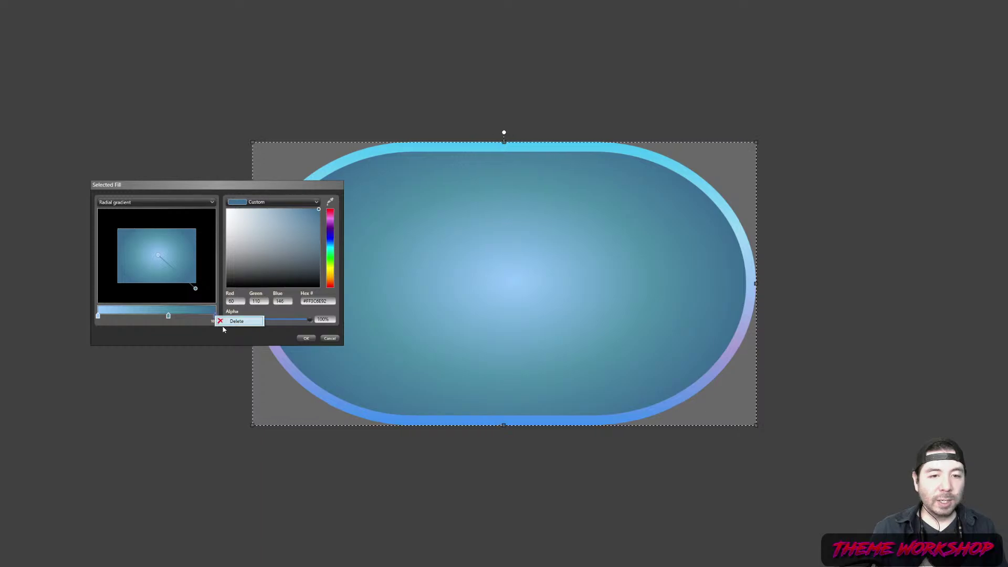
pyautogui.click(127, 203)
pyautogui.click(120, 211)
pyautogui.click(319, 287)
pyautogui.click(307, 338)
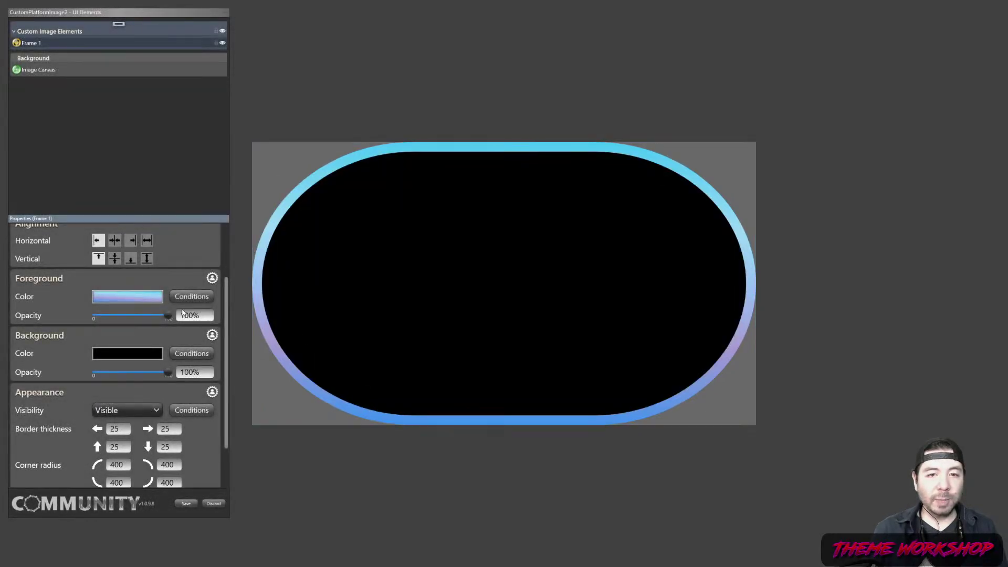
pyautogui.scroll(-2, 209, 430)
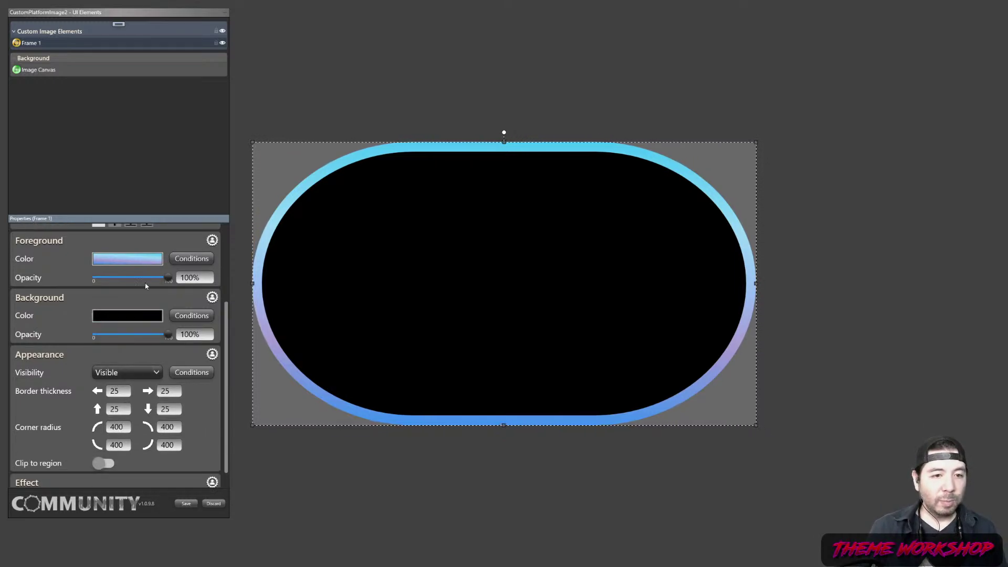
pyautogui.moveTo(168, 278); pyautogui.dragTo(65, 278)
pyautogui.click(103, 277)
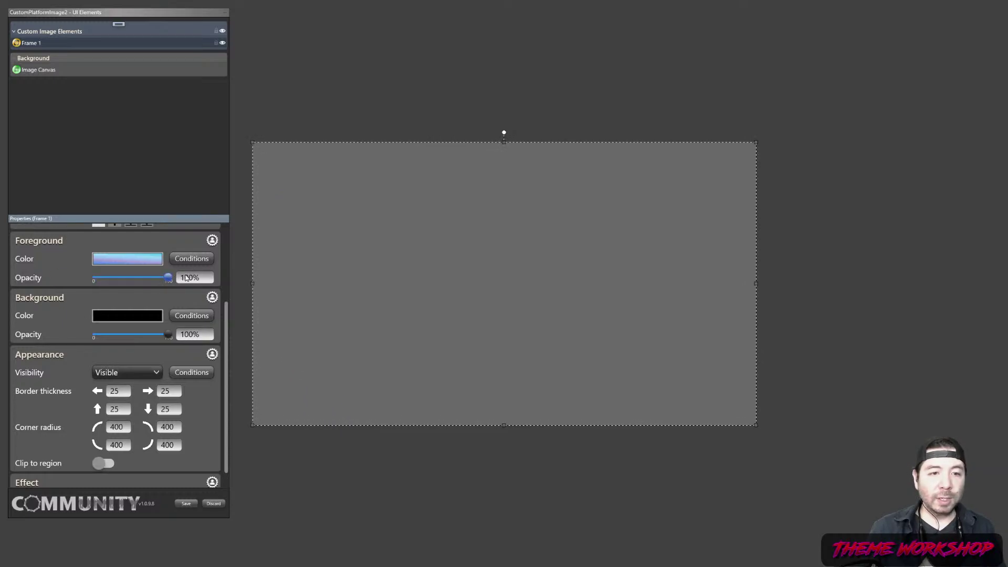
# Change Frame 1's foreground to a solid fill with 0% alpha and save the custom image.
pyautogui.click(143, 260)
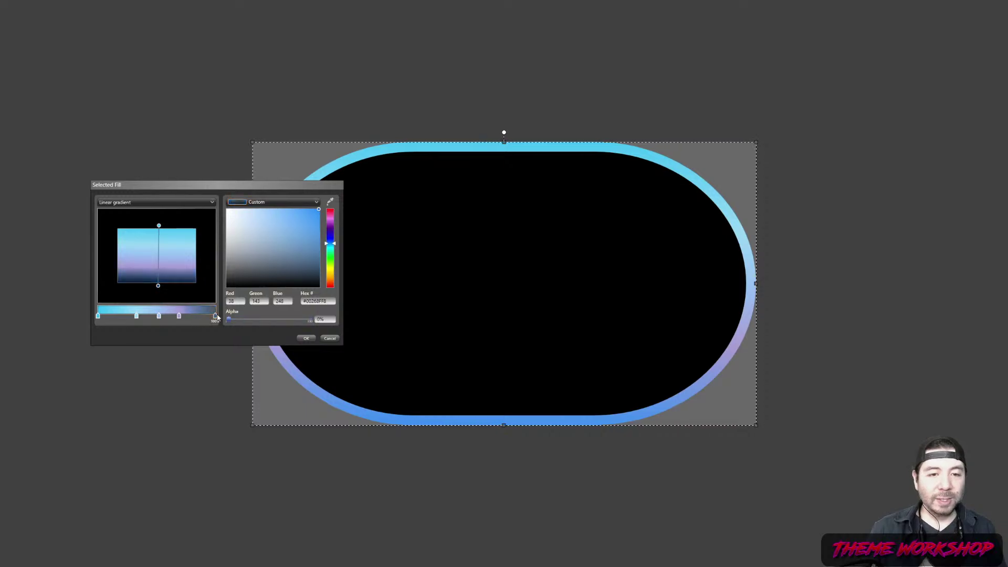
pyautogui.click(305, 338)
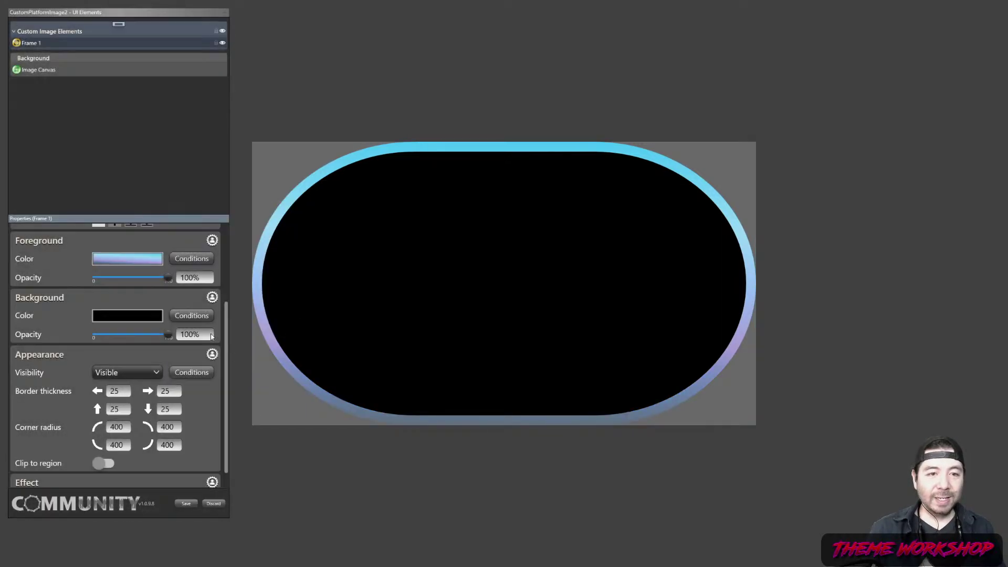
pyautogui.click(131, 259)
pyautogui.click(173, 203)
pyautogui.click(157, 210)
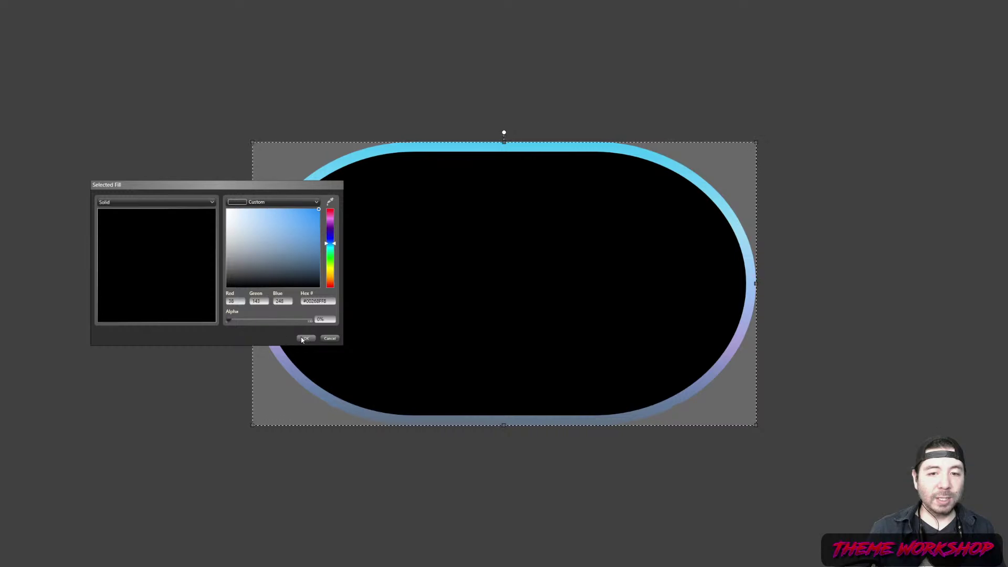
pyautogui.click(306, 339)
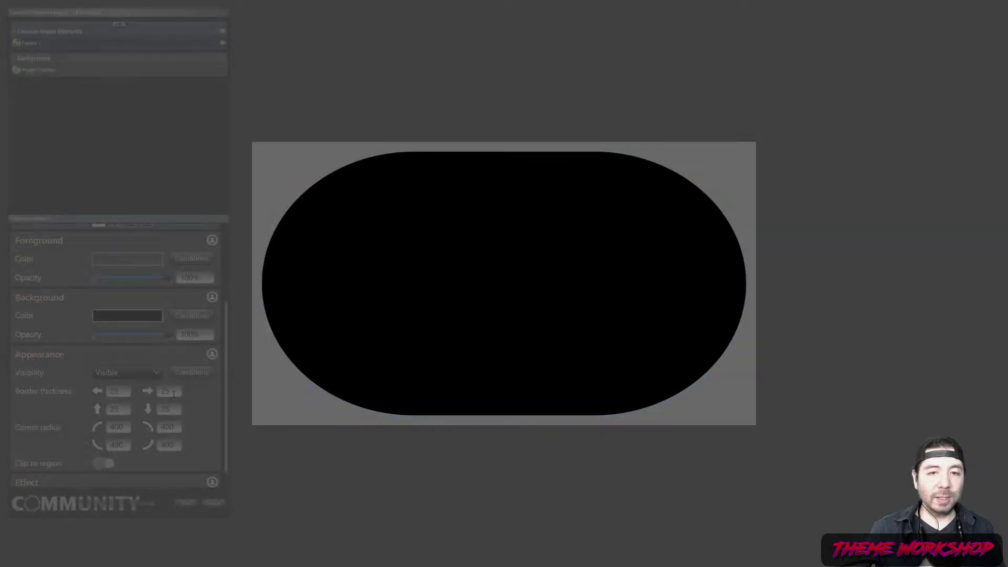
pyautogui.click(283, 273)
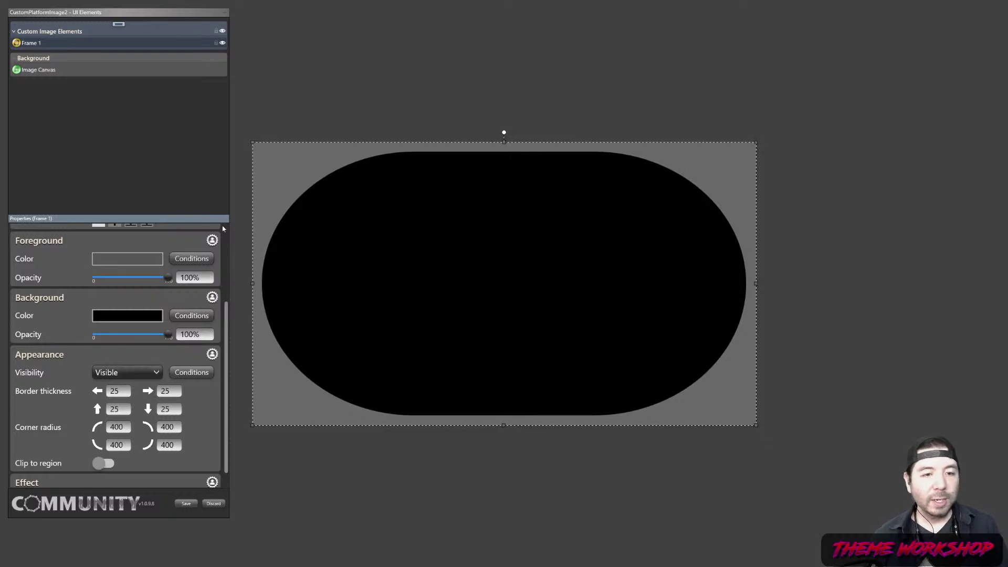
pyautogui.click(184, 504)
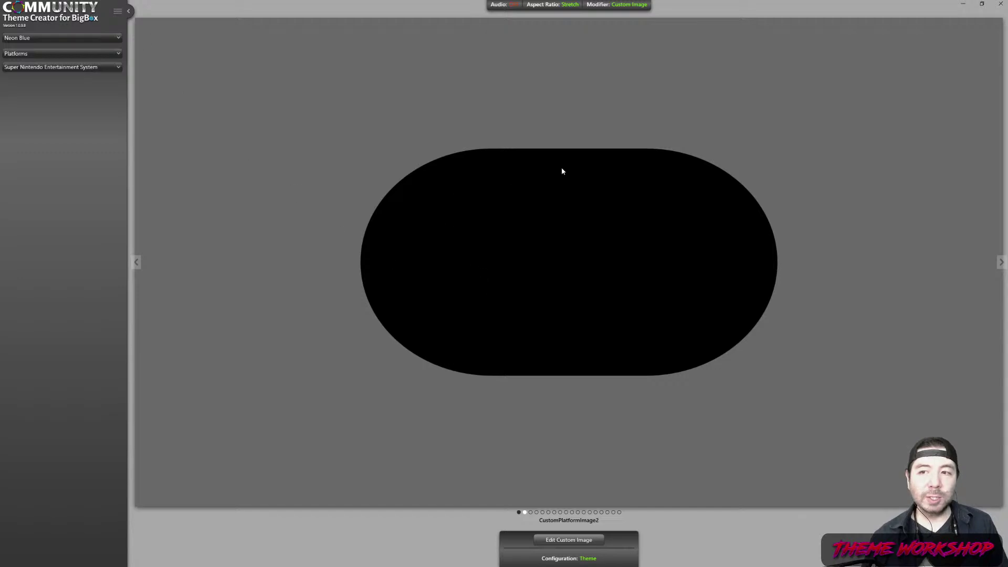
# Render the theme's custom images for the selected platform only.
pyautogui.click(118, 11)
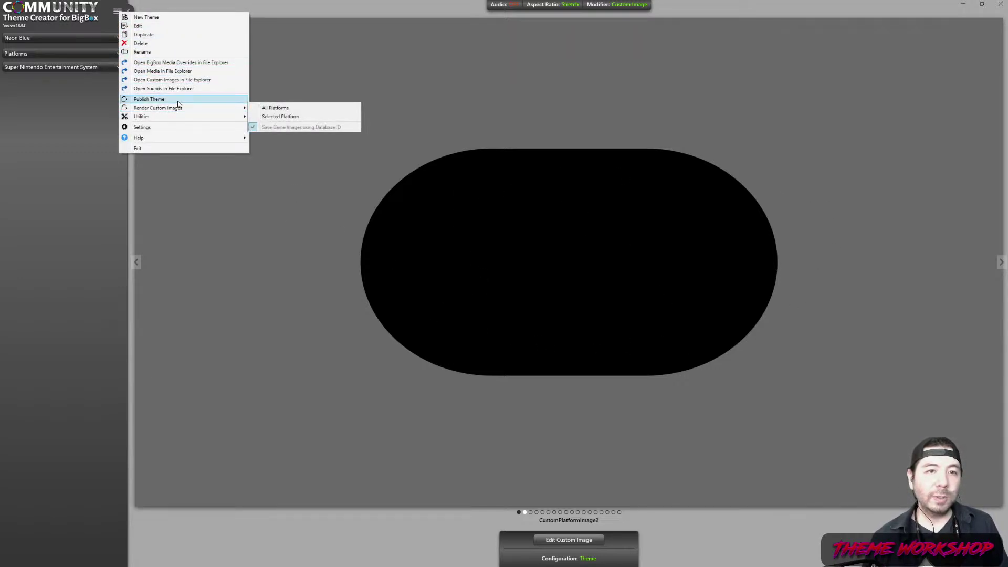
pyautogui.moveTo(206, 110)
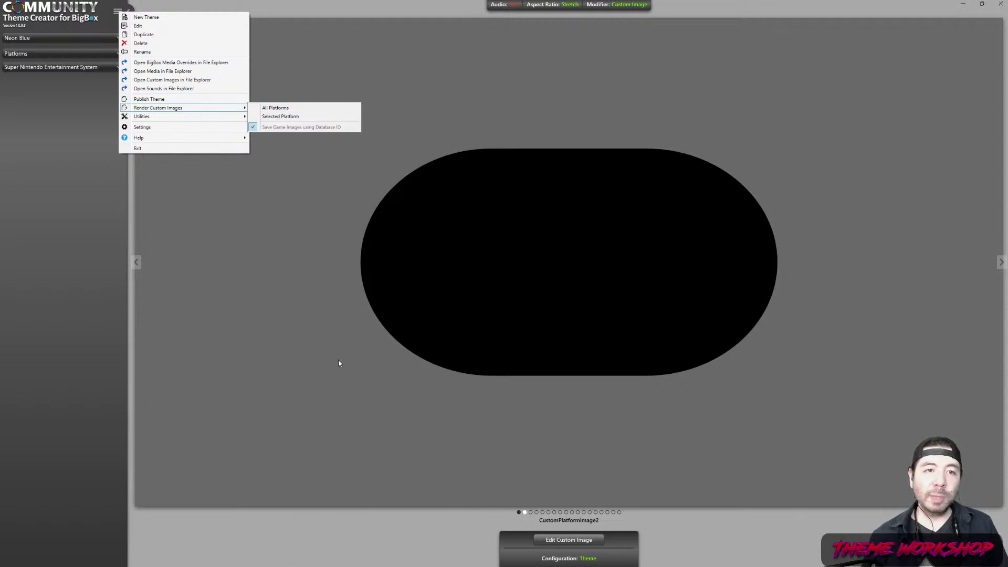
pyautogui.moveTo(235, 124)
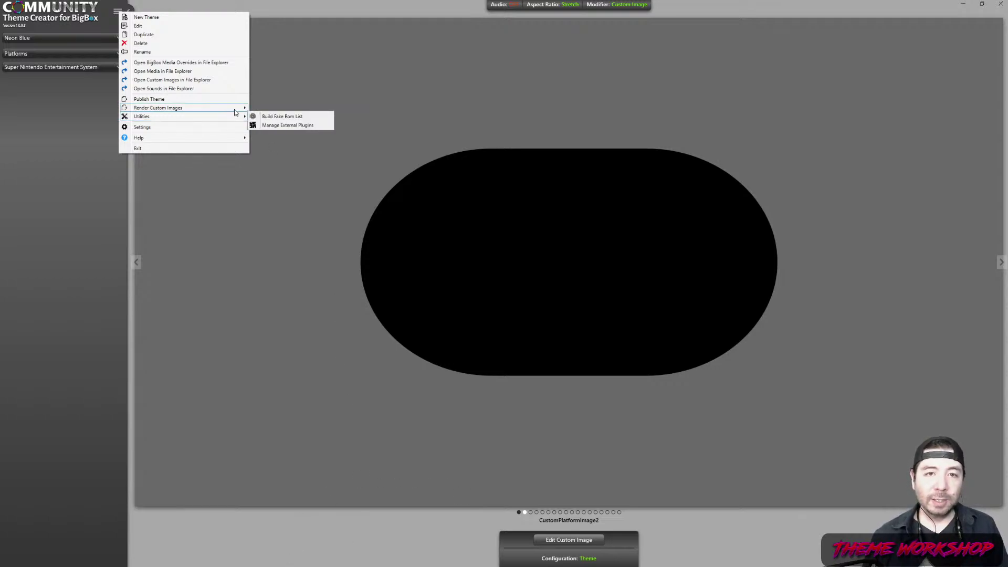
pyautogui.click(292, 117)
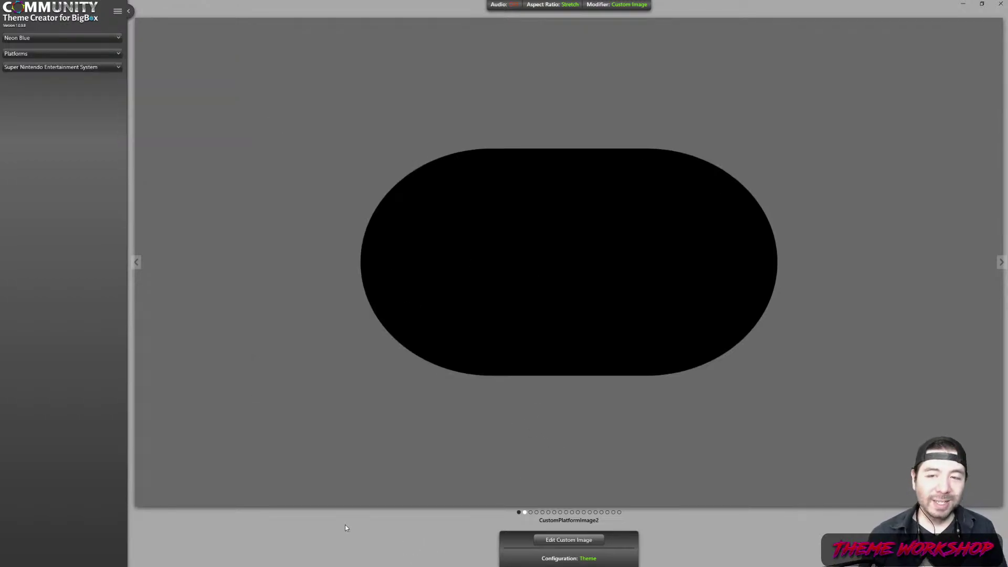
pyautogui.hotkey('alt', 'Tab')
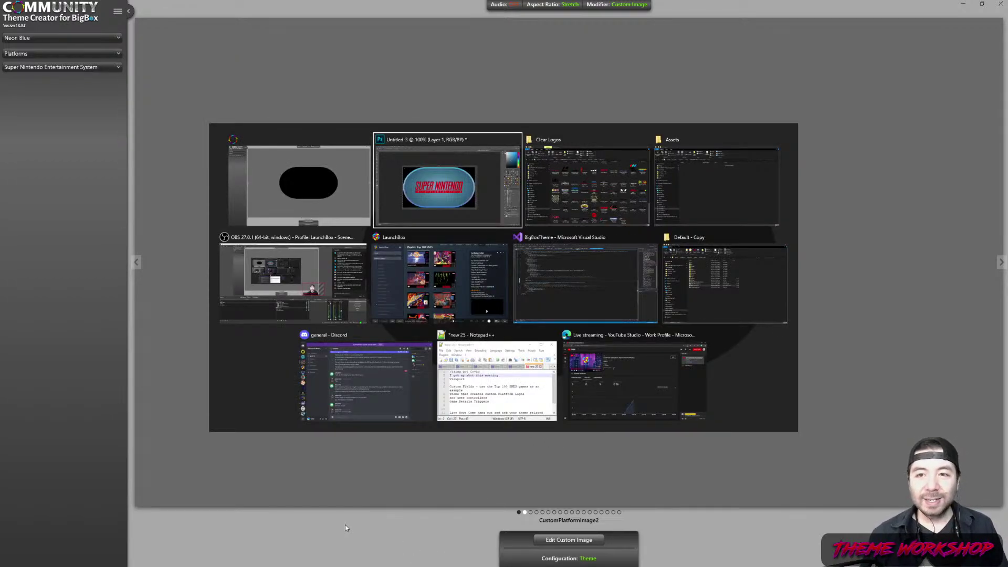
pyautogui.click(275, 157)
pyautogui.click(119, 14)
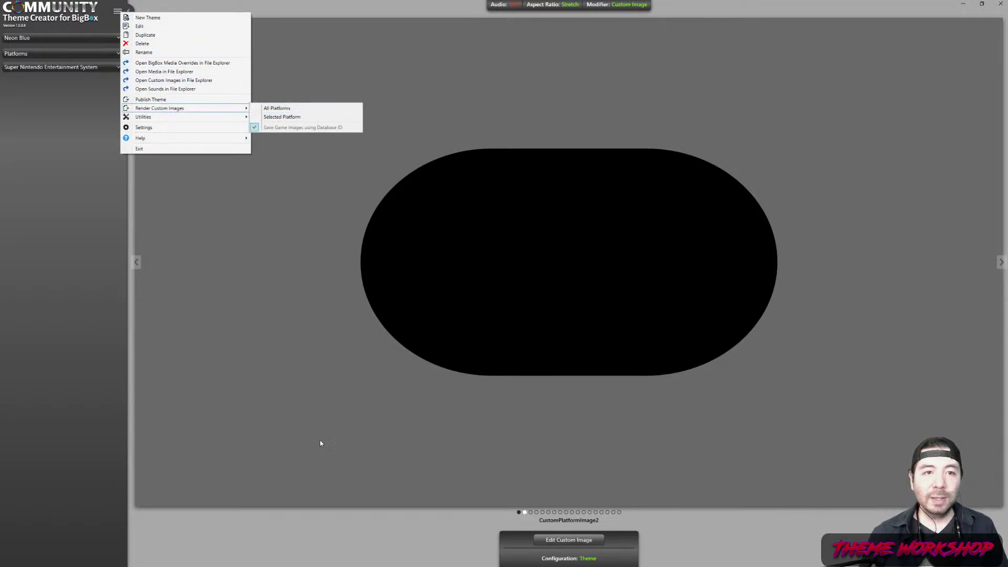
pyautogui.click(388, 547)
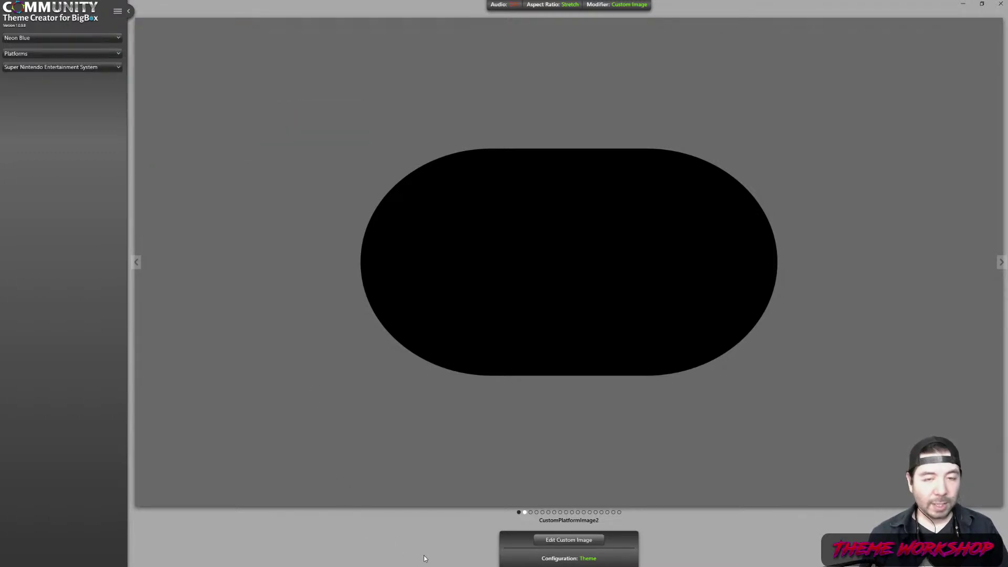
# Switch to File Explorer and open the Neon Blue folder in COMMUNITY Theme Creator 1.0.9.7's My Theme Projects.
pyautogui.press('super+e')
pyautogui.moveTo(191, 9); pyautogui.dragTo(263, 139)
pyautogui.click(191, 199)
pyautogui.write('g')
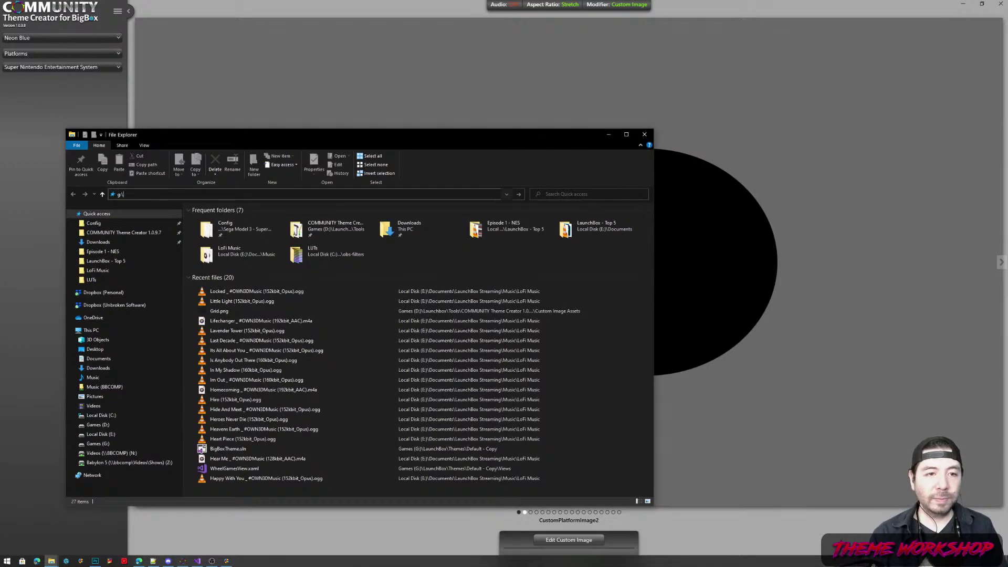
pyautogui.write(':\\')
pyautogui.click(124, 233)
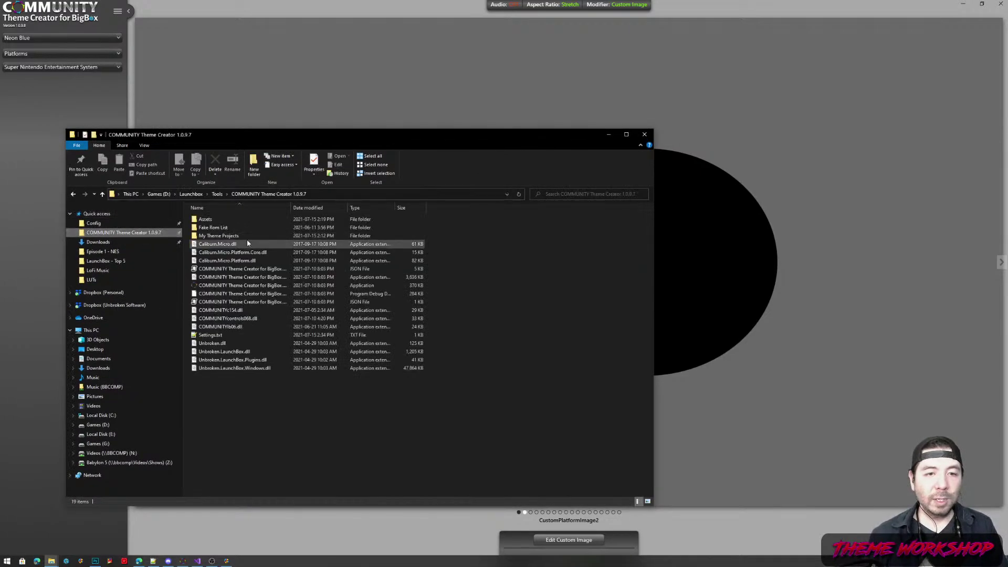
pyautogui.doubleClick(213, 237)
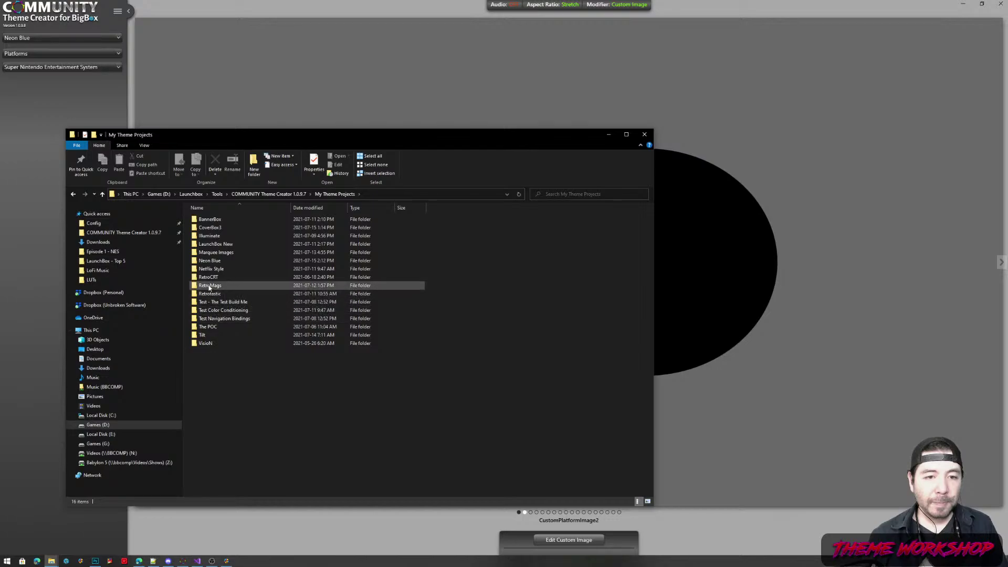
pyautogui.doubleClick(209, 261)
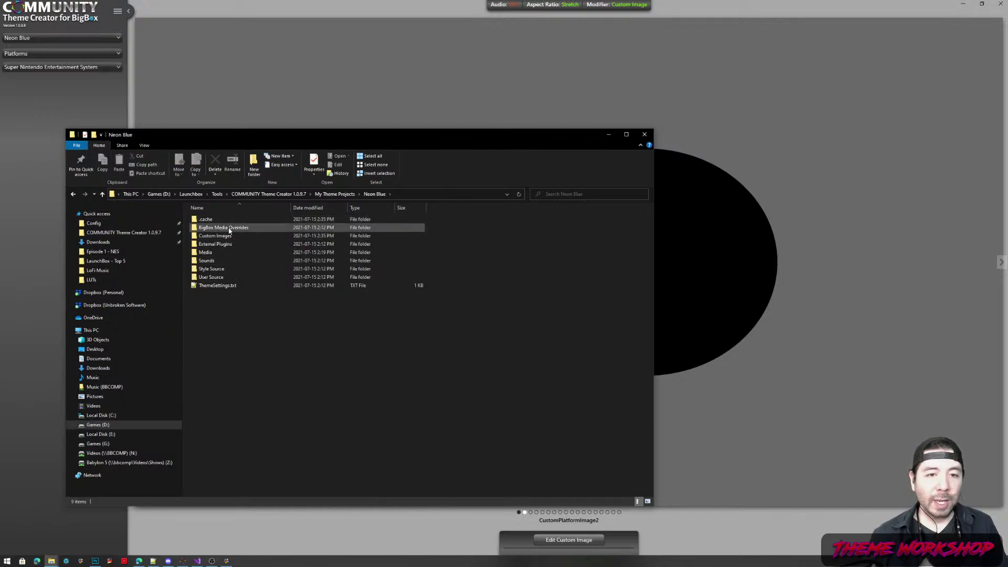
# Copy Super Nintendo Entertainment System.png from the Platforms folder inside Custom Images\Custom Images 2.
pyautogui.doubleClick(231, 236)
pyautogui.click(216, 221)
pyautogui.doubleClick(215, 221)
pyautogui.doubleClick(216, 219)
pyautogui.click(215, 236)
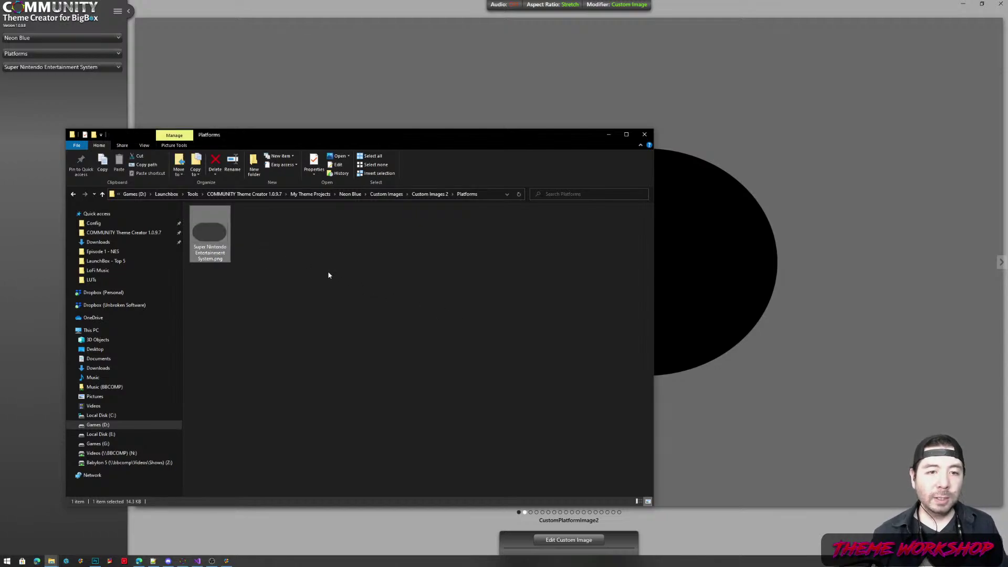
# Paste the copied platform image into Neon Blue's Media\Theme folder.
pyautogui.click(311, 194)
pyautogui.doubleClick(209, 261)
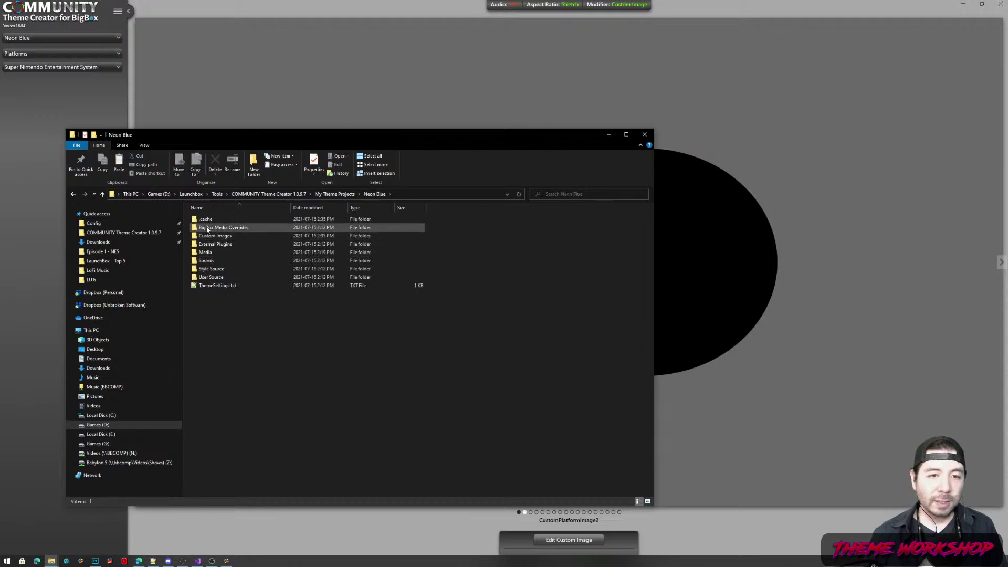
pyautogui.doubleClick(210, 253)
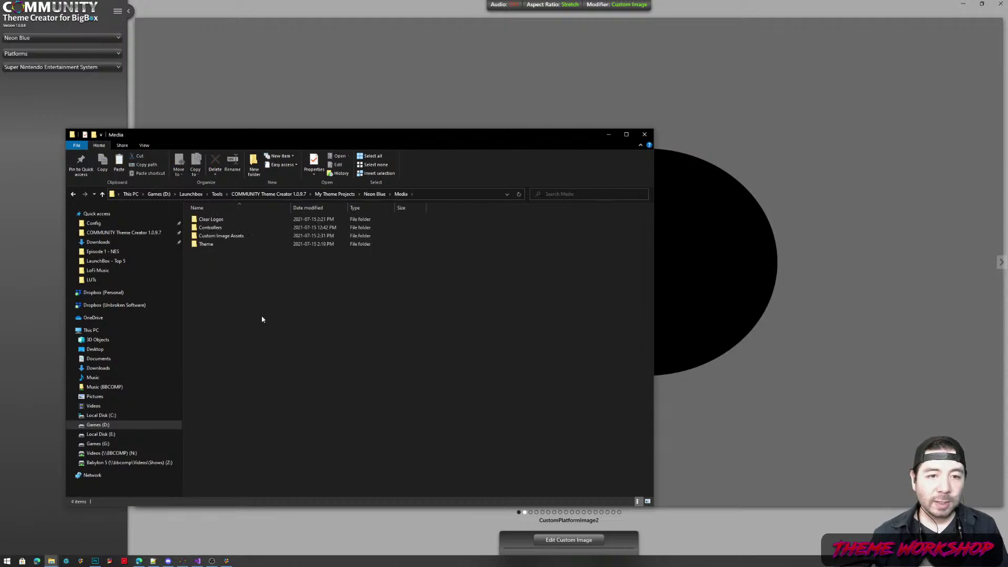
pyautogui.doubleClick(210, 245)
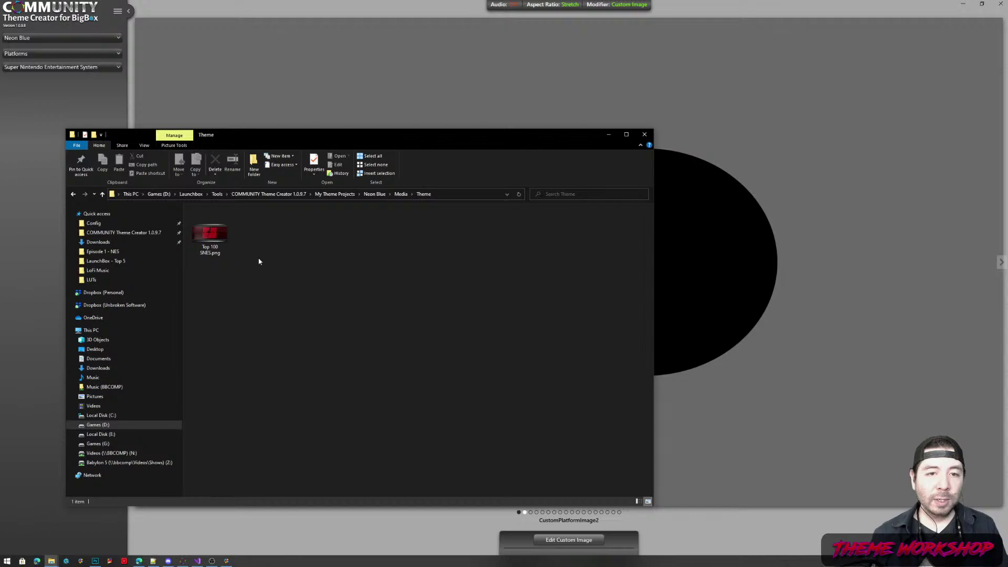
pyautogui.hotkey('ctrl', 'v')
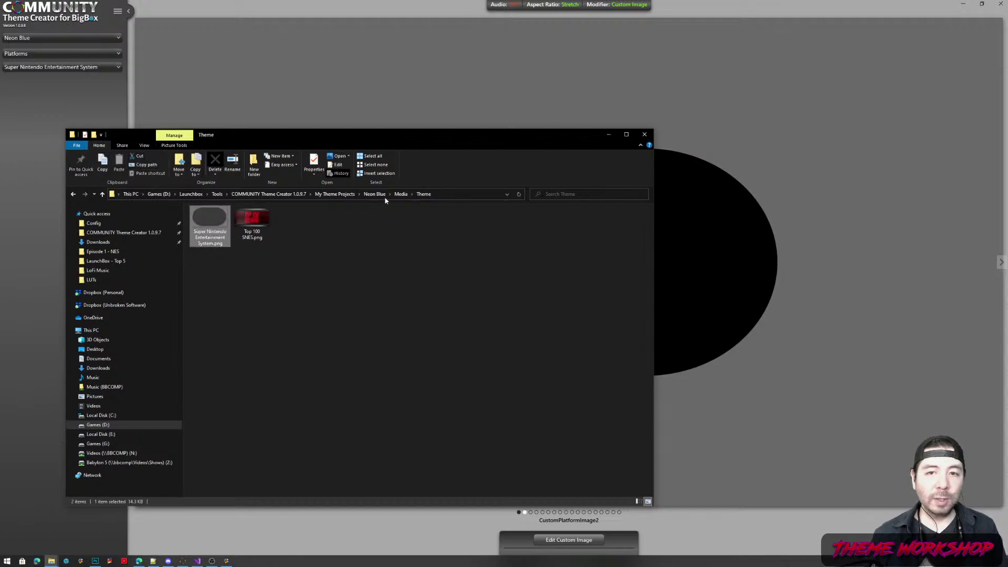
# Paste the copied platform image into Neon Blue's Media\Custom Image Assets folder and rename it Opacity Mask.
pyautogui.click(400, 194)
pyautogui.doubleClick(222, 236)
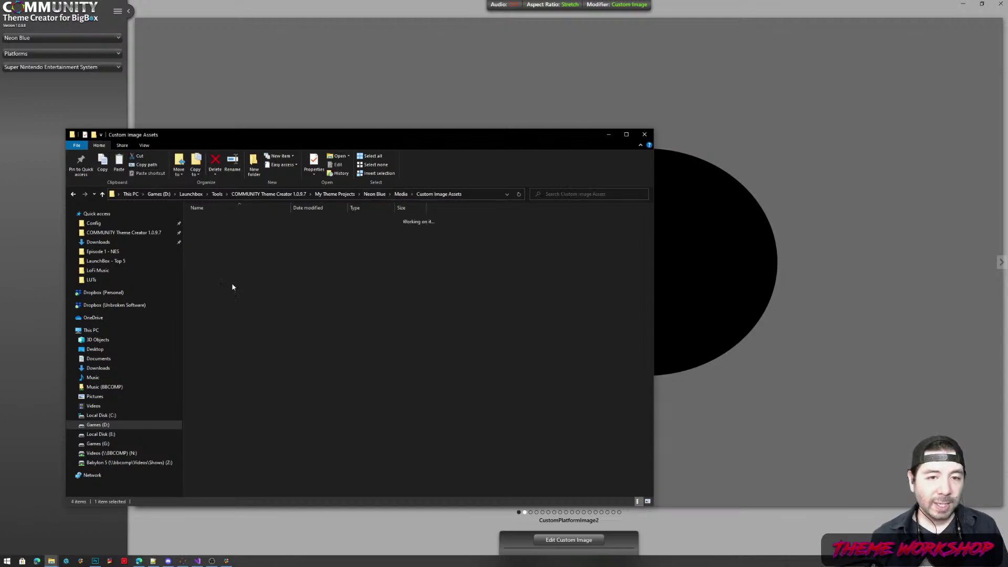
pyautogui.hotkey('ctrl', 'v')
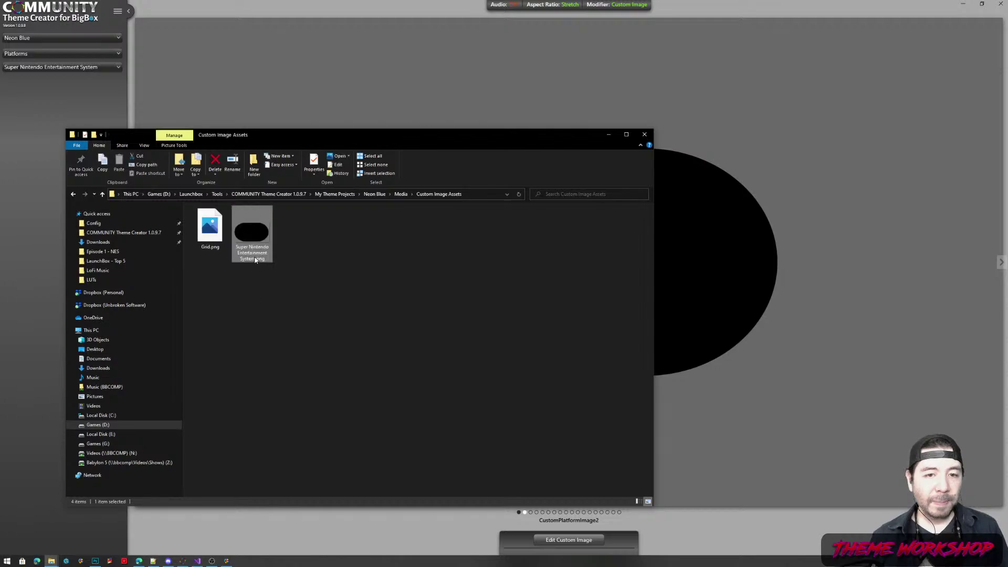
pyautogui.press('F2')
pyautogui.write('Opacity Mask')
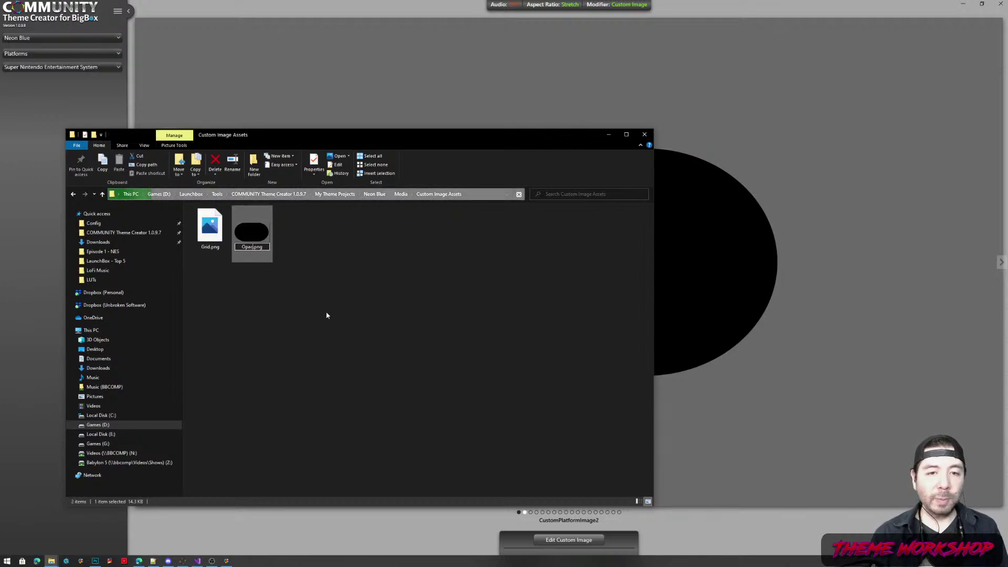
pyautogui.press('Return')
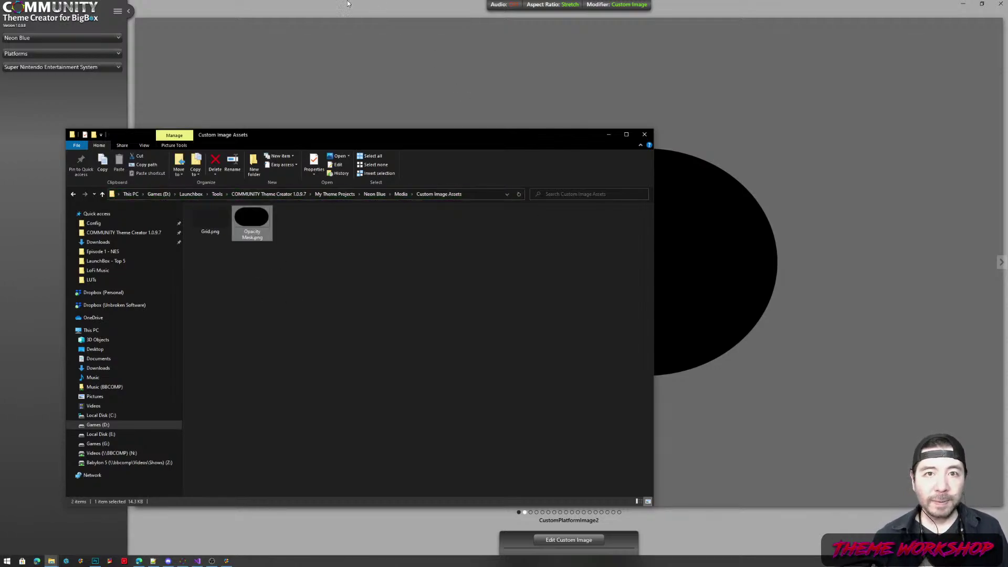
# Switch to COMMUNITY Theme Creator, open CustomPlatformImage1 for editing, and rename its Image 2 element to Grid Lines.
pyautogui.hotkey('alt', 'Tab')
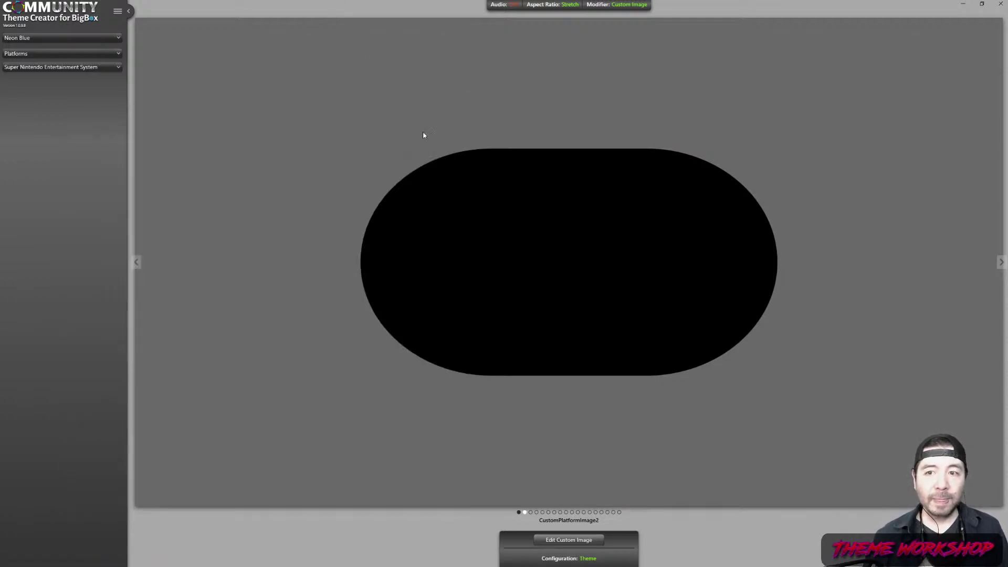
pyautogui.click(518, 513)
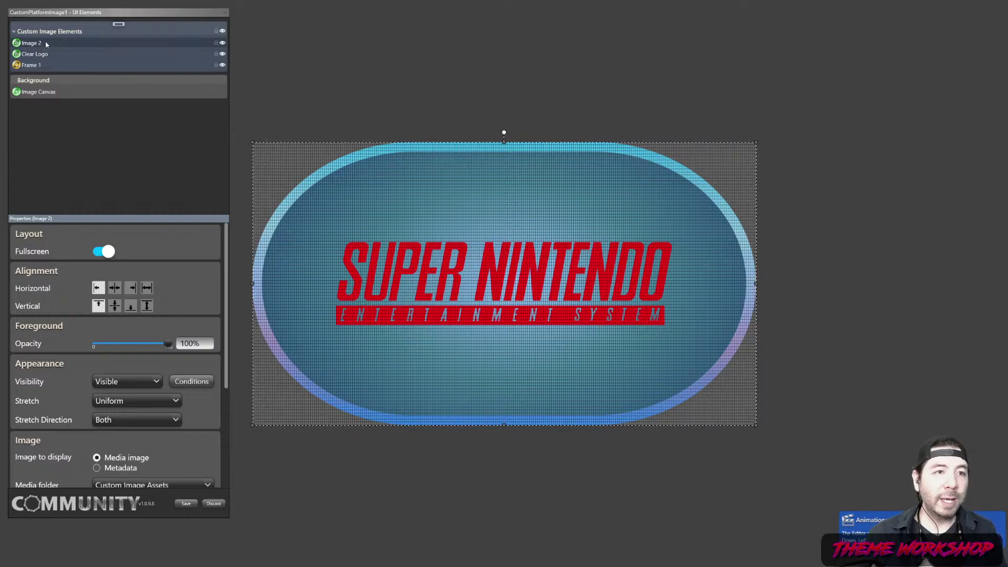
pyautogui.press('BackSpace')
pyautogui.press('BackSpace')
pyautogui.press('BackSpace')
pyautogui.press('BackSpace')
pyautogui.press('BackSpace')
pyautogui.press('BackSpace')
pyautogui.press('BackSpace')
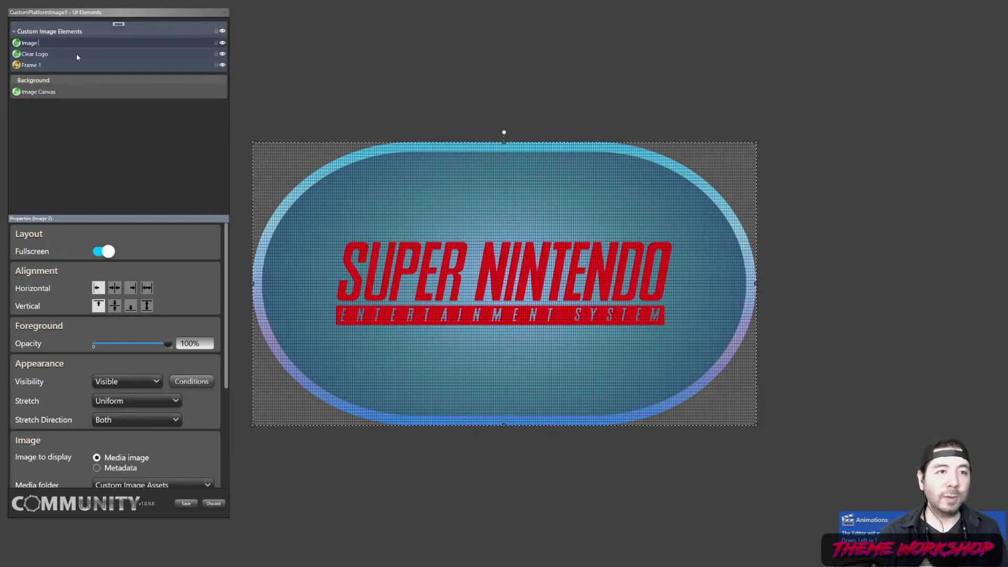
pyautogui.write('Grid ')
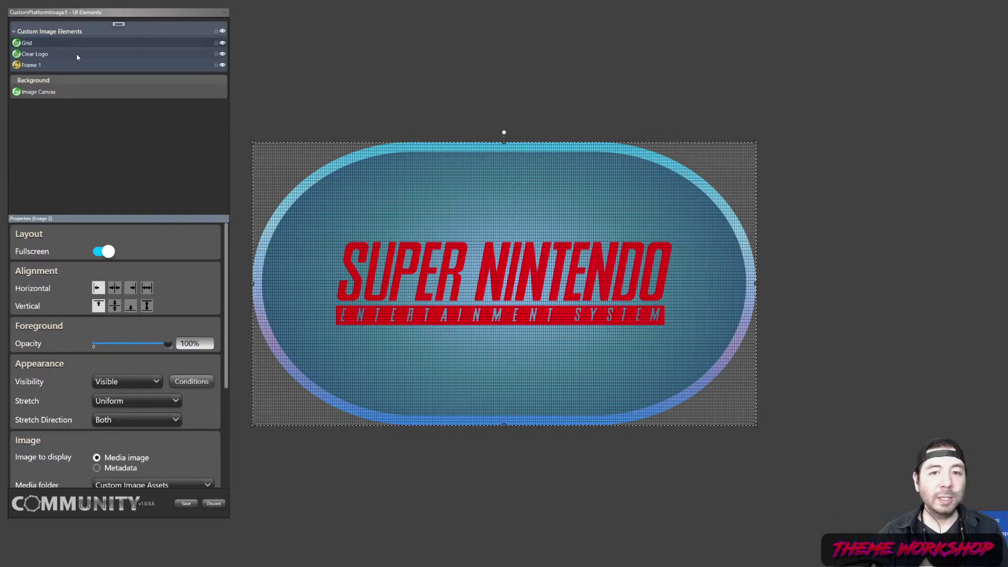
pyautogui.write('Lines')
pyautogui.press('Return')
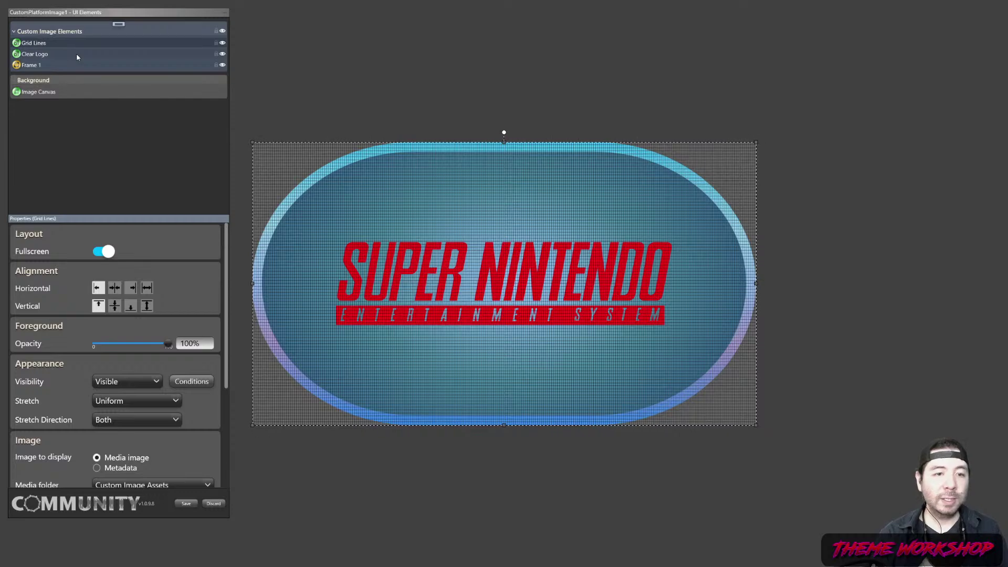
pyautogui.moveTo(222, 300); pyautogui.dragTo(222, 417)
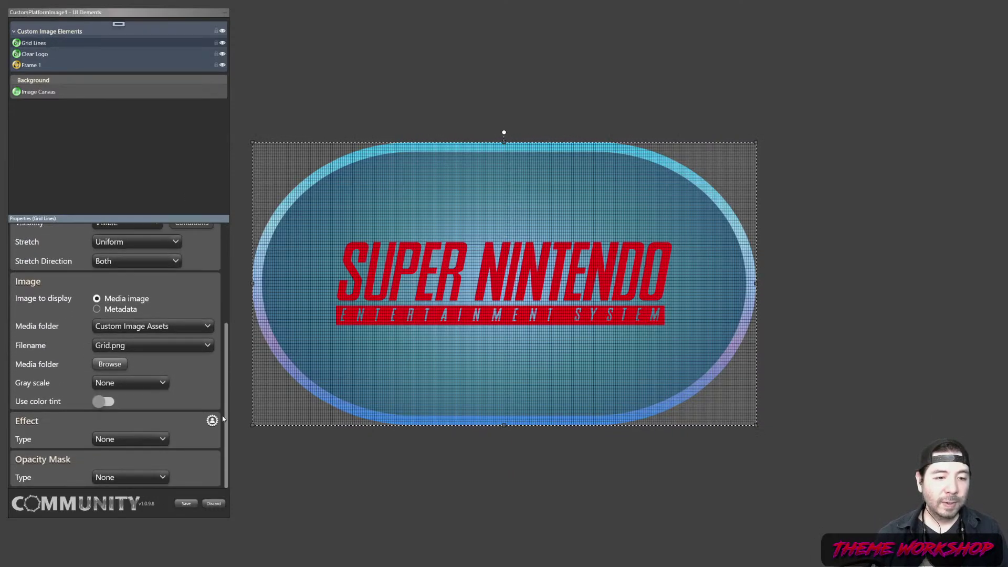
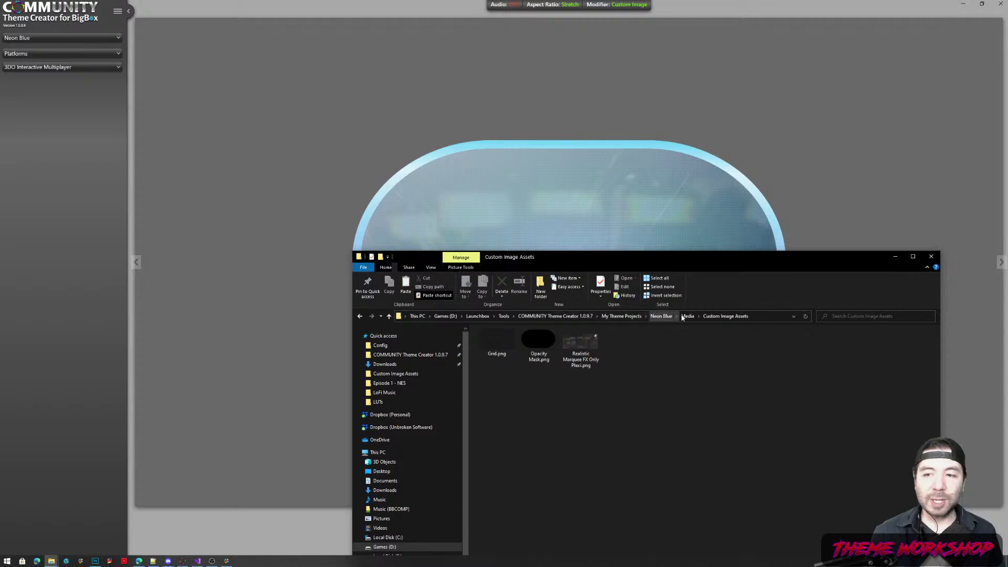
# Open Neon Blue's Media\Clear Logos folder in File Explorer and rename 3DO Interactive Multimedia.png as 3DO Interactive Multiplayer.
pyautogui.doubleClick(499, 341)
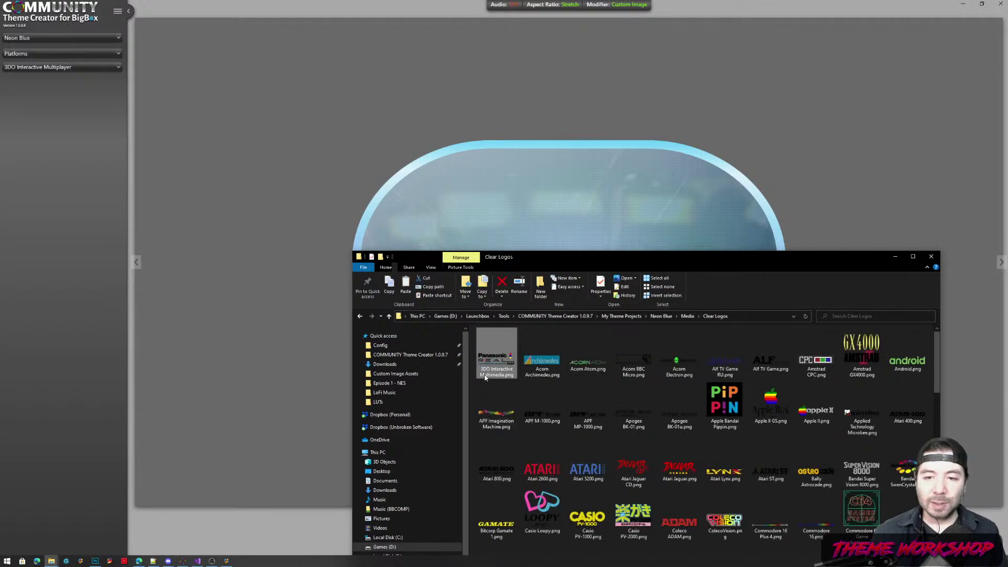
pyautogui.click(489, 375)
pyautogui.write('3DO')
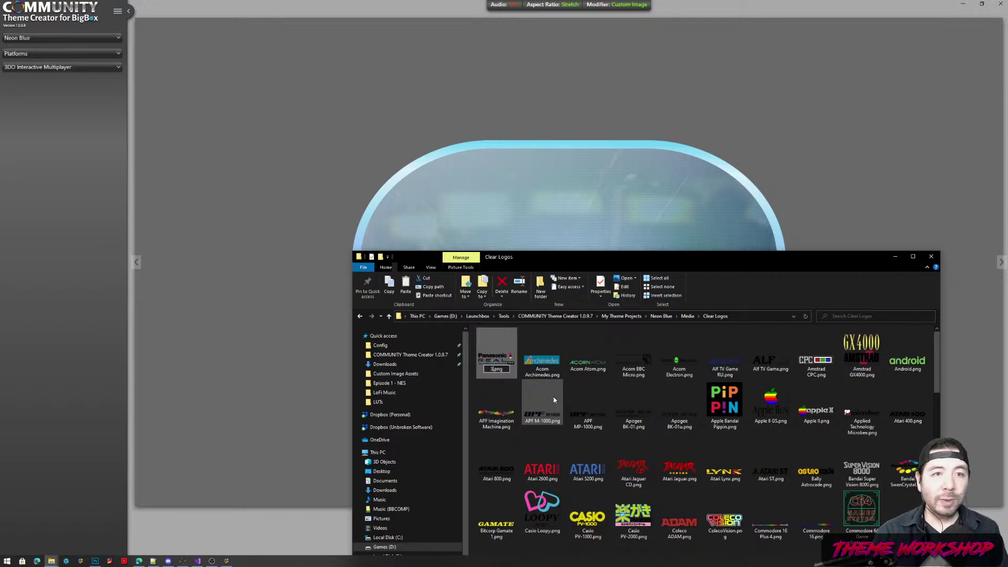
pyautogui.write(' Interactive')
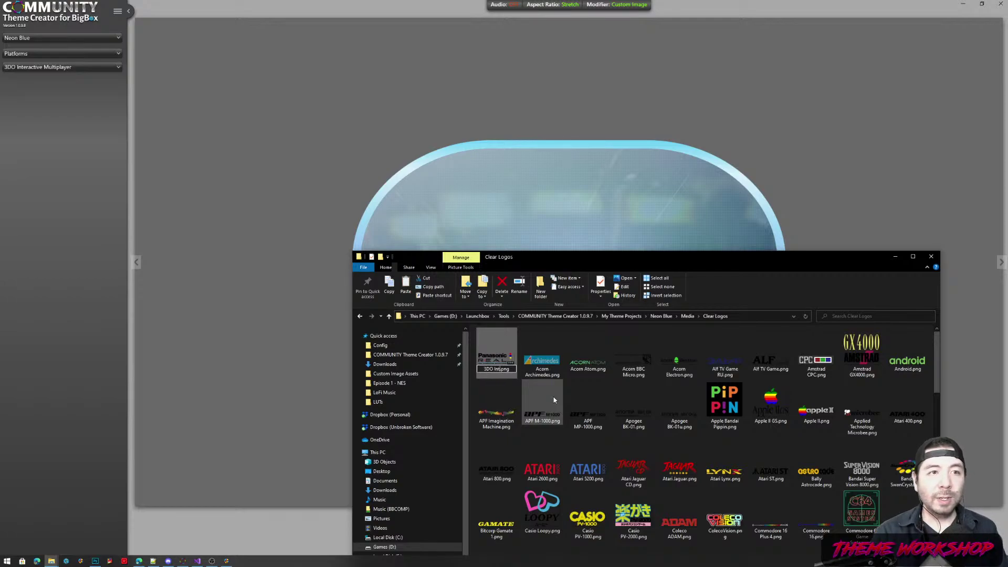
pyautogui.write(' Multi')
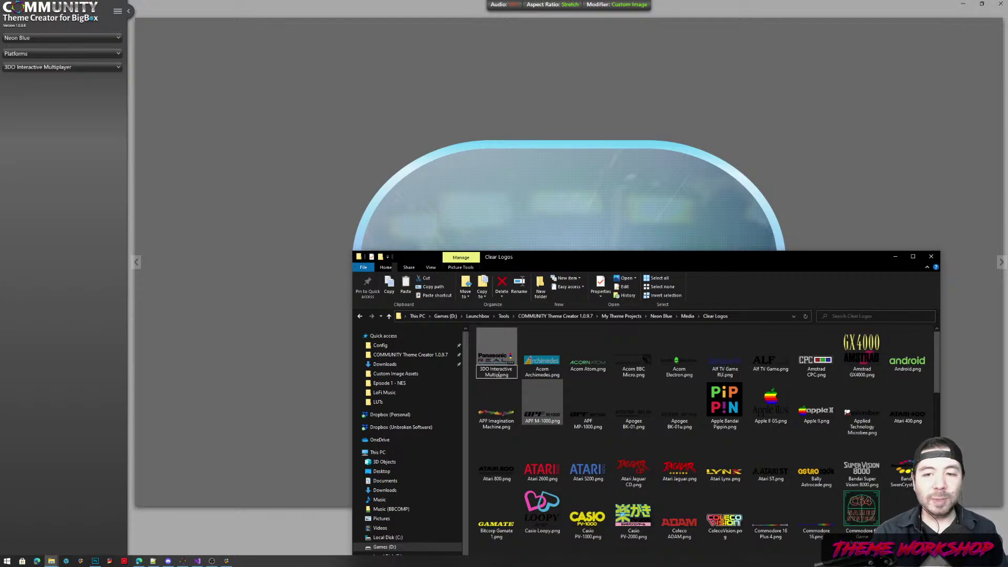
pyautogui.write('player')
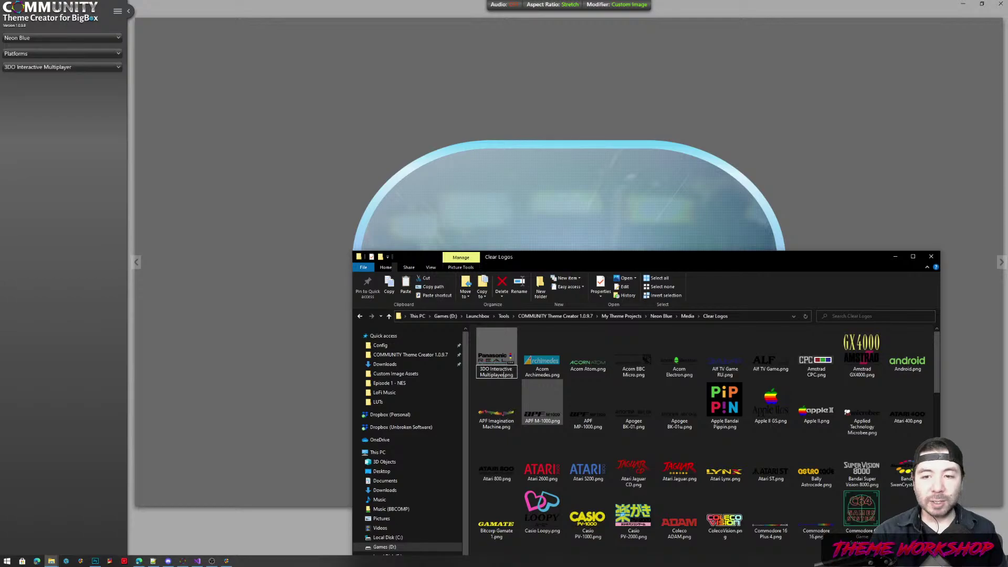
pyautogui.press('Return')
# Switch to COMMUNITY Theme Creator and check the custom image preview for the 3DO Interactive Multiplayer and Arcade platforms.
pyautogui.click(271, 2)
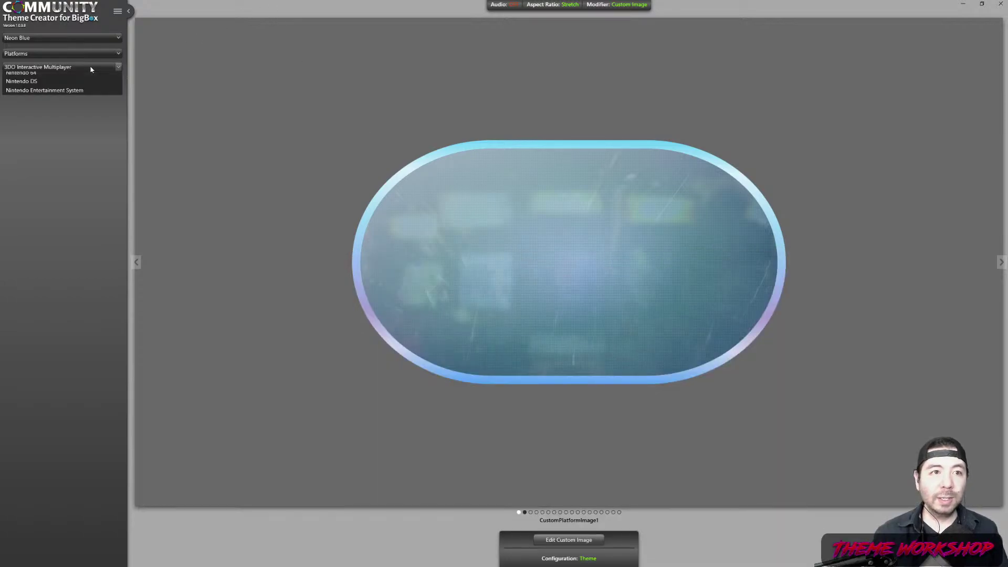
pyautogui.scroll(-1, 85, 70)
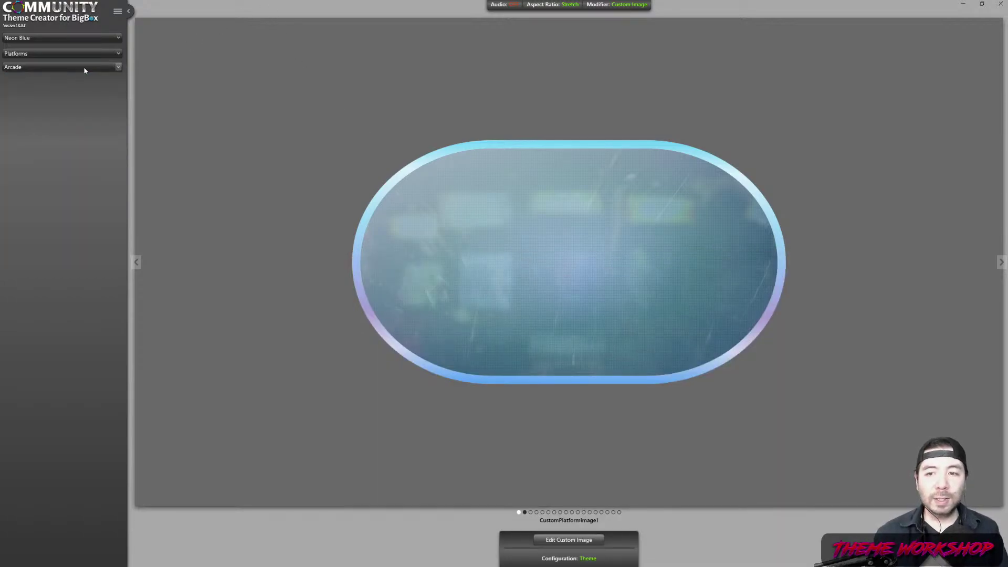
pyautogui.scroll(1, 84, 69)
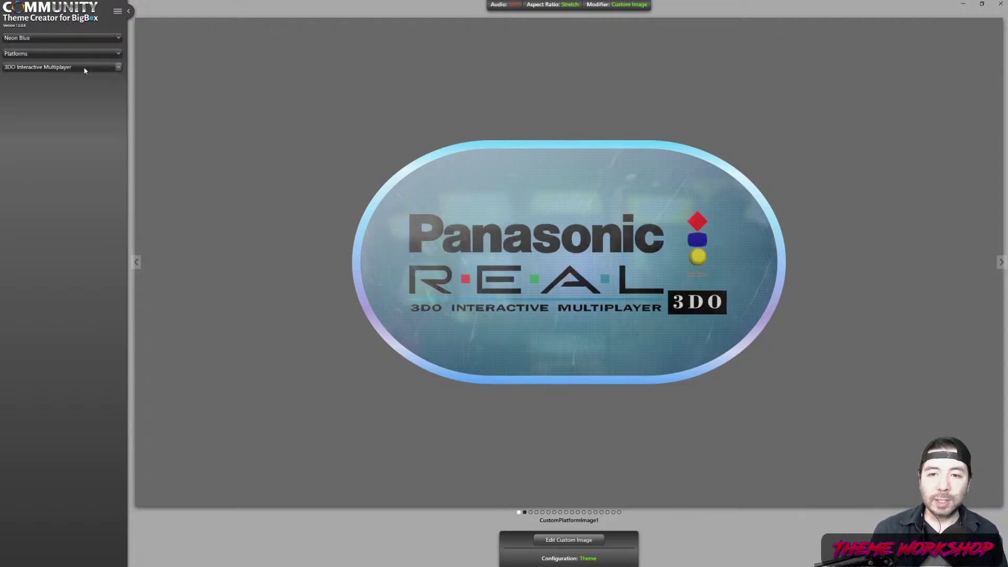
pyautogui.scroll(-1, 85, 69)
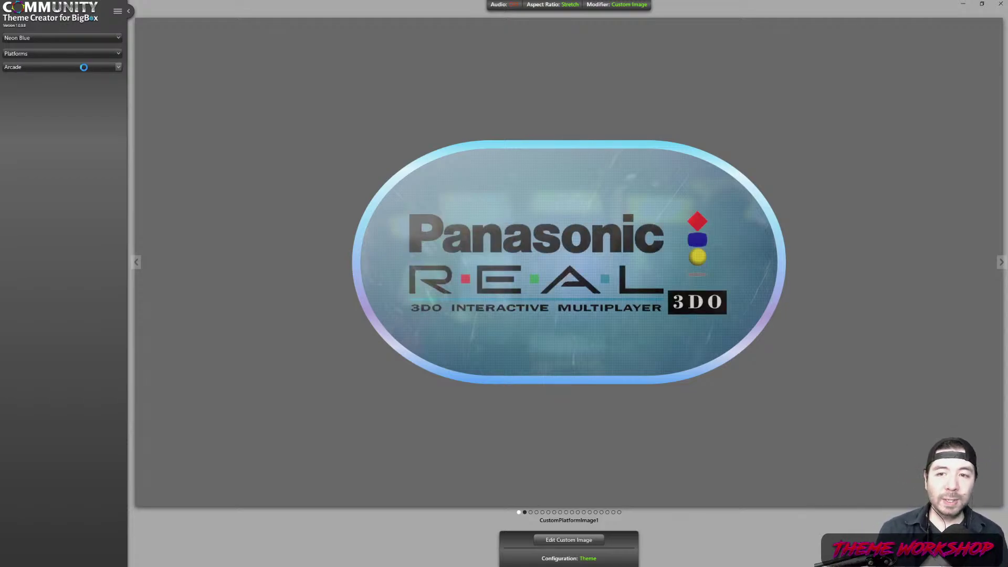
# Switch to File Explorer and look through the Clear Logos folder for a logo suitable for the Arcade platform.
pyautogui.hotkey('alt', 'Tab')
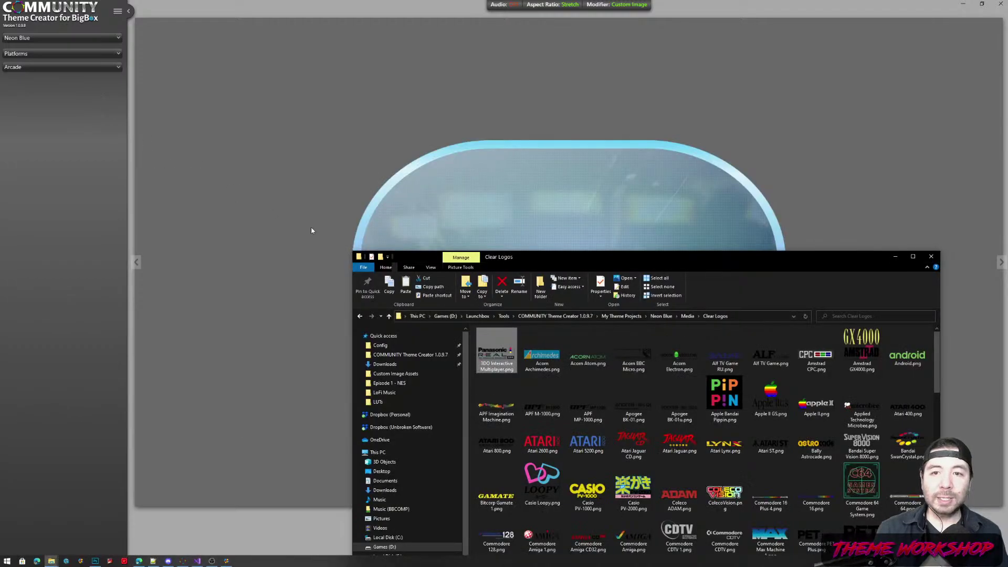
pyautogui.moveTo(590, 258); pyautogui.dragTo(350, 126)
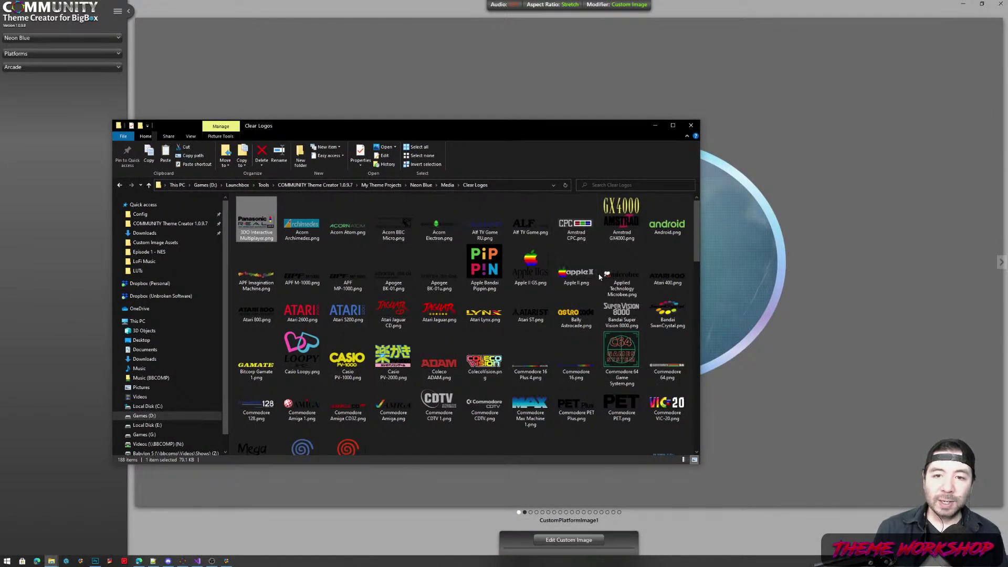
pyautogui.moveTo(699, 231); pyautogui.dragTo(703, 300)
pyautogui.click(528, 296)
pyautogui.press('m')
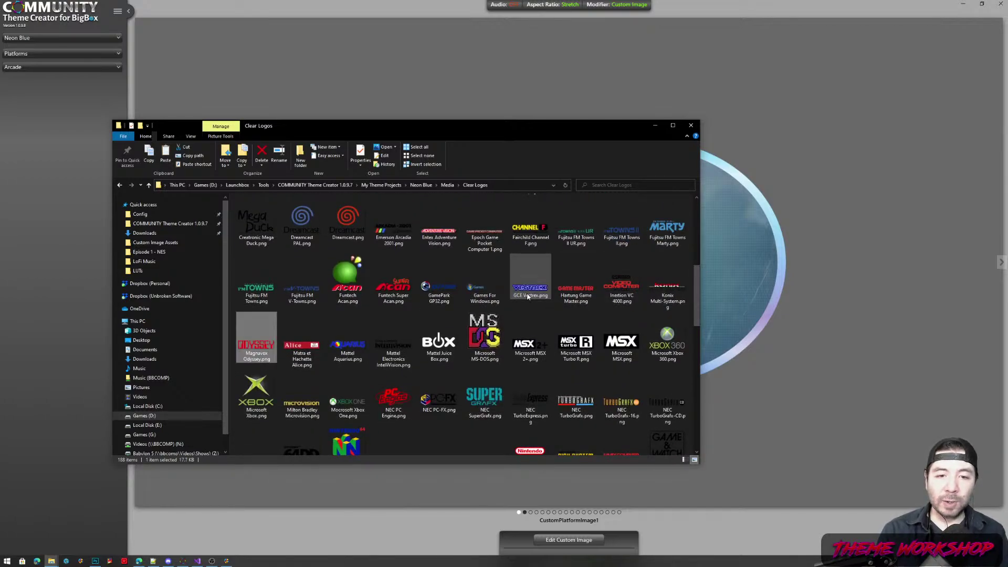
# Open the folder e:\documents\assets\logos in a second File Explorer window.
pyautogui.press('super+e')
pyautogui.click(316, 194)
pyautogui.write('e:\\documents\\assets\\logo')
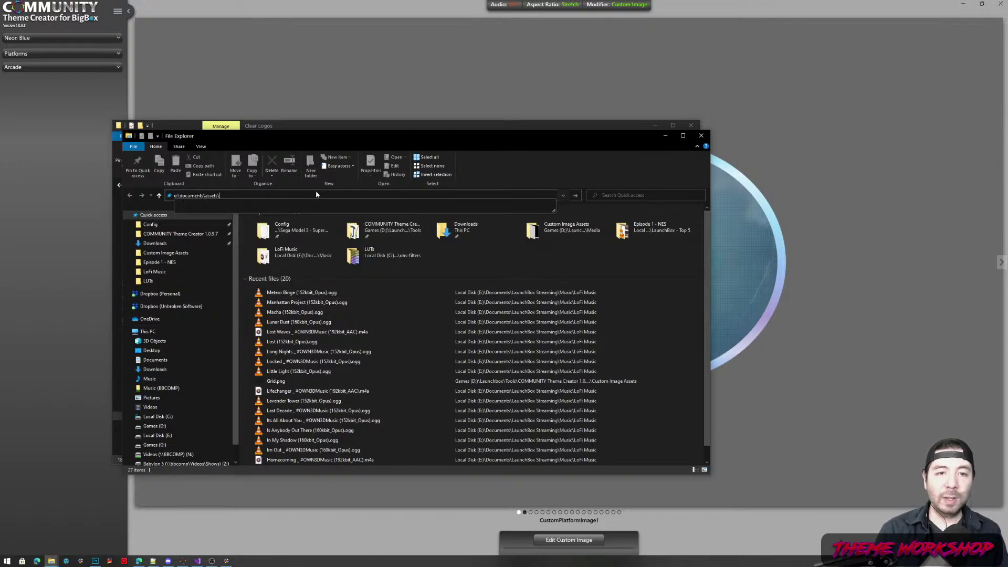
pyautogui.press('Return')
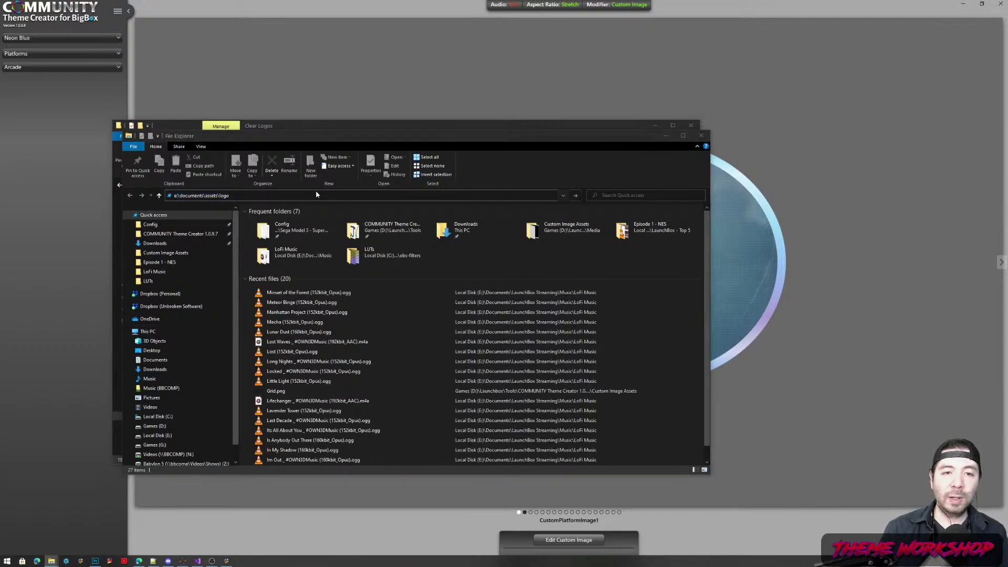
pyautogui.click(581, 280)
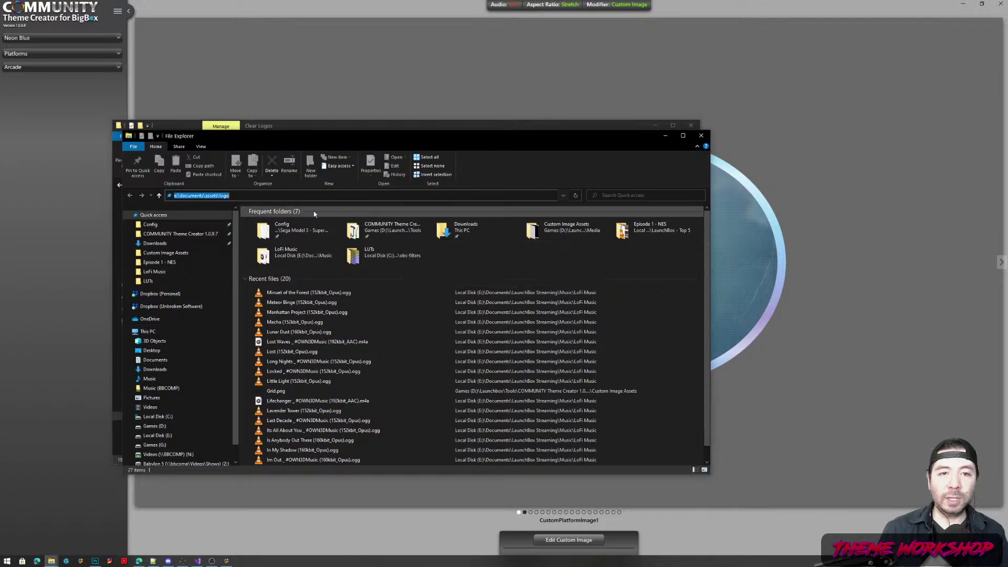
pyautogui.press('End')
pyautogui.write('s')
pyautogui.press('Return')
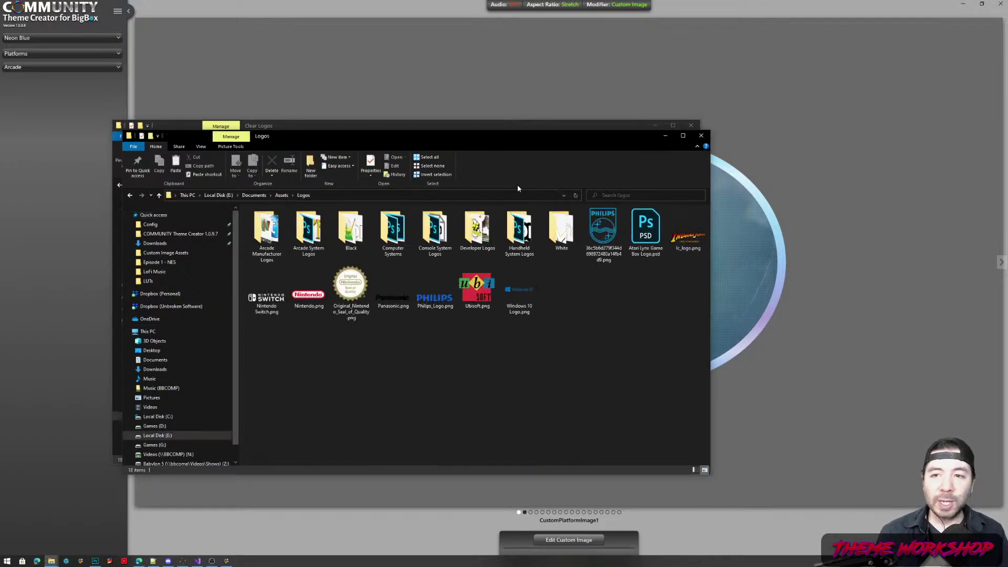
# Search the Logos folder for arcade and copy Arcade Classics 2.png from the matching files.
pyautogui.hotkey('ctrl', 'f')
pyautogui.write('arcade')
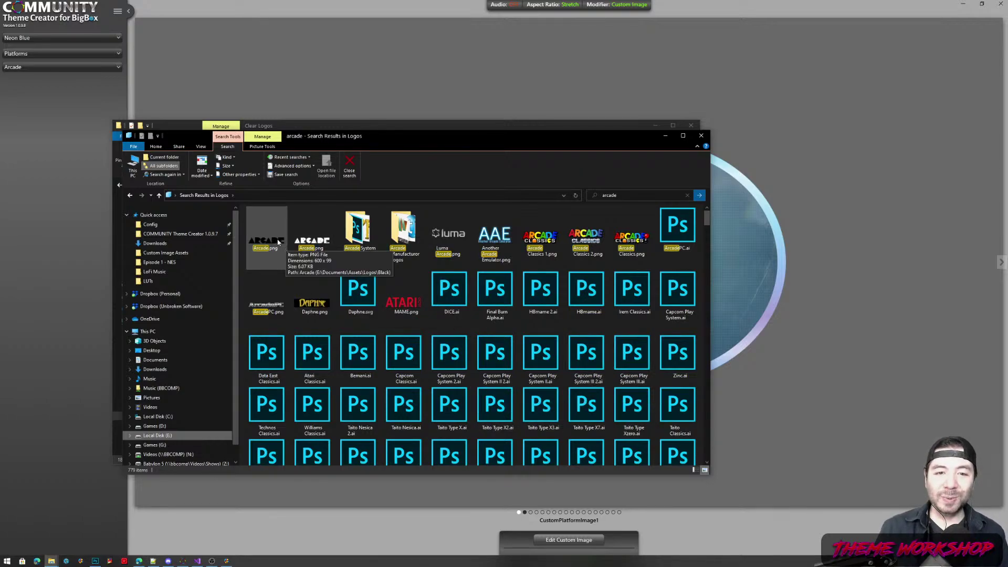
pyautogui.click(267, 299)
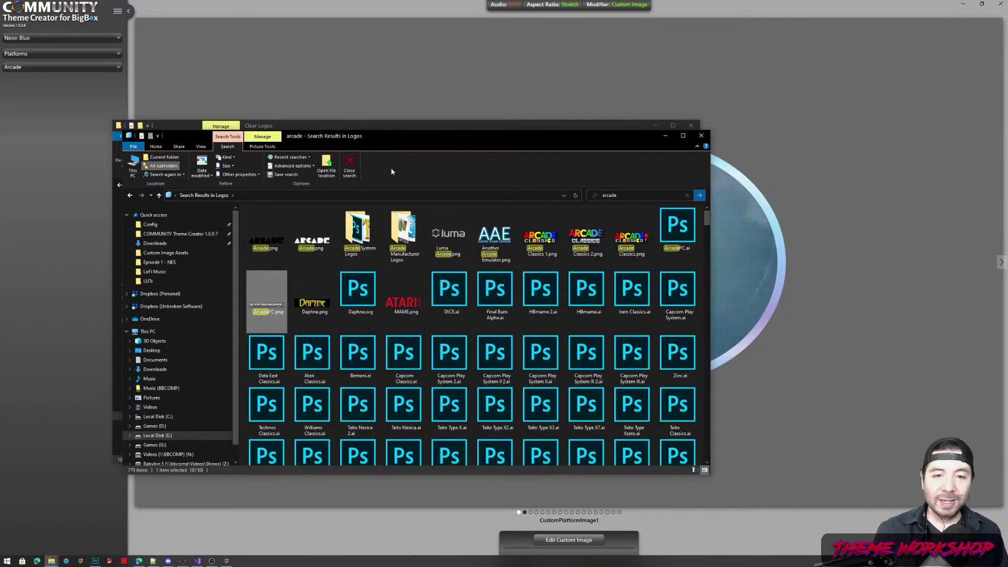
pyautogui.moveTo(380, 140); pyautogui.dragTo(652, 151)
pyautogui.click(573, 310)
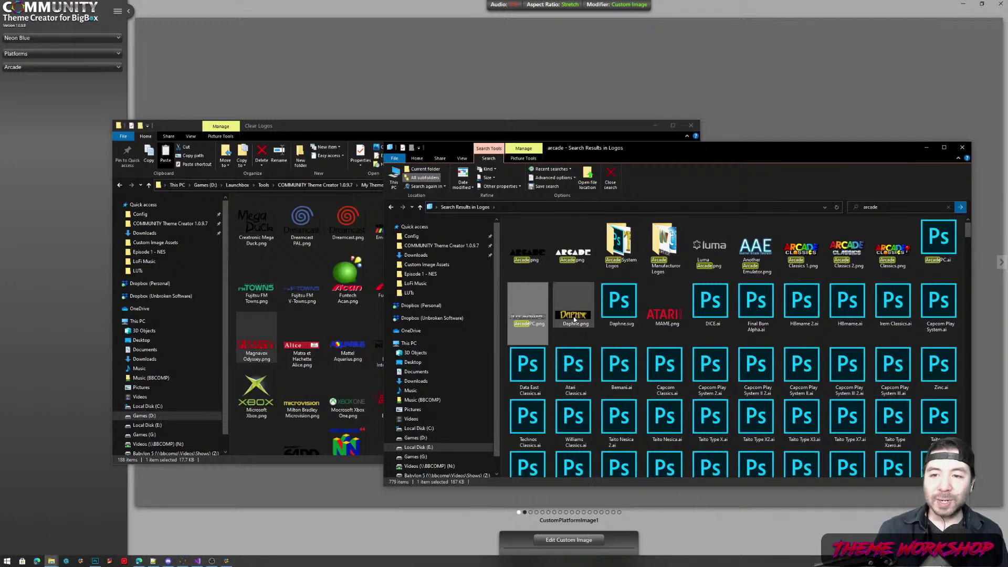
pyautogui.click(861, 254)
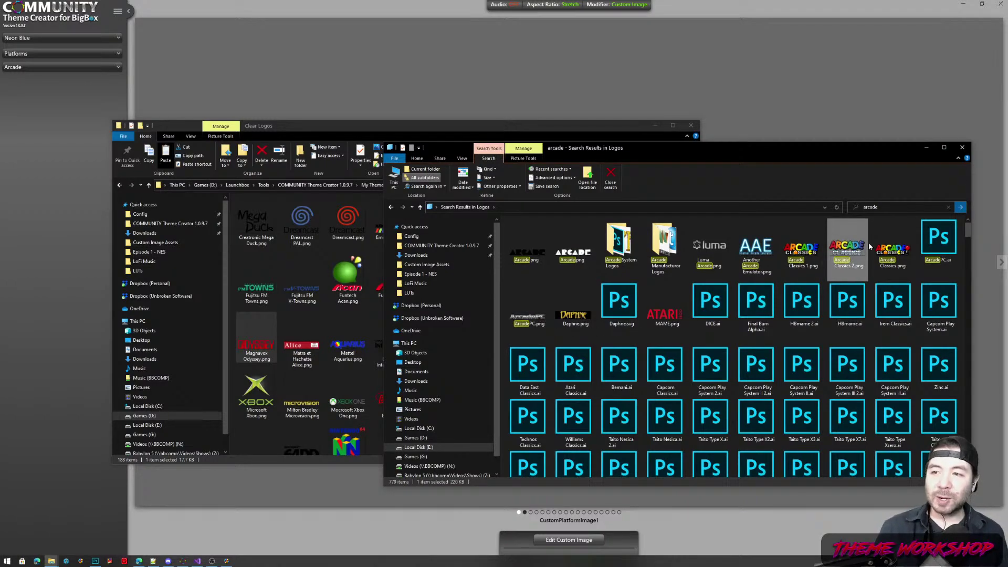
pyautogui.click(528, 310)
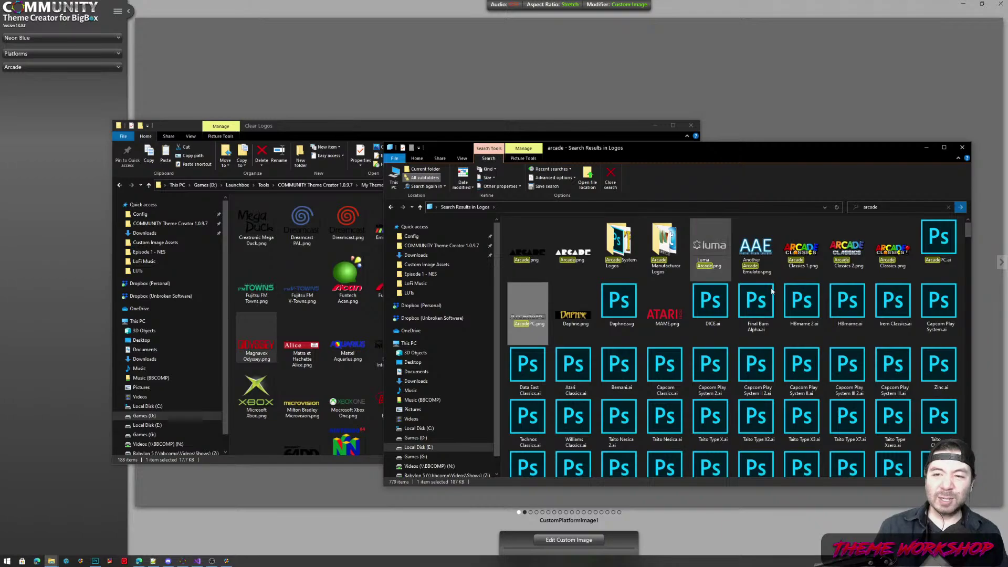
pyautogui.click(849, 266)
# Paste the copied logo into Neon Blue's Clear Logos folder and rename it Arcade.
pyautogui.click(374, 131)
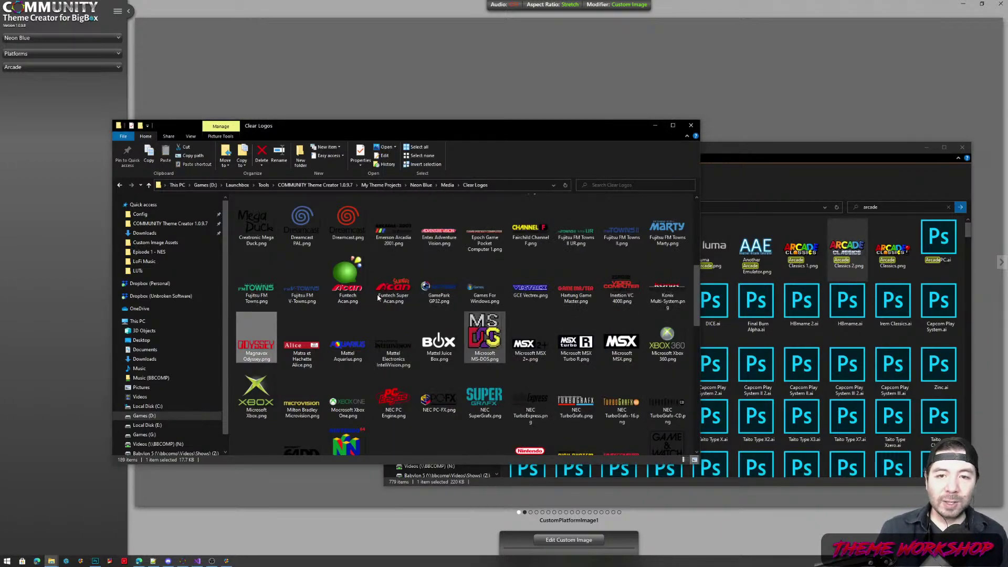
pyautogui.scroll(-10, 444, 320)
pyautogui.scroll(15, 502, 353)
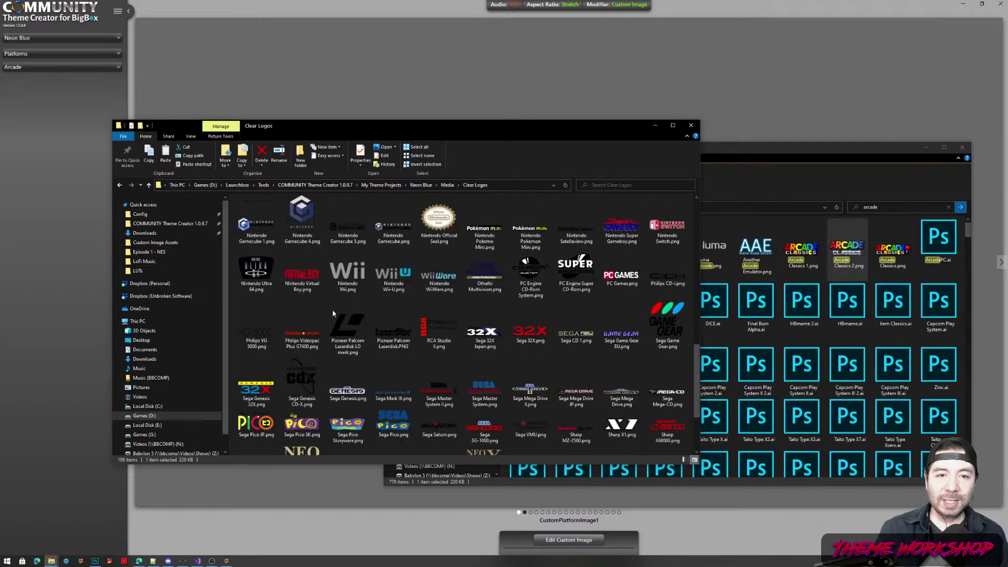
pyautogui.click(680, 281)
pyautogui.press('F2')
pyautogui.write('Arcade')
pyautogui.press('Return')
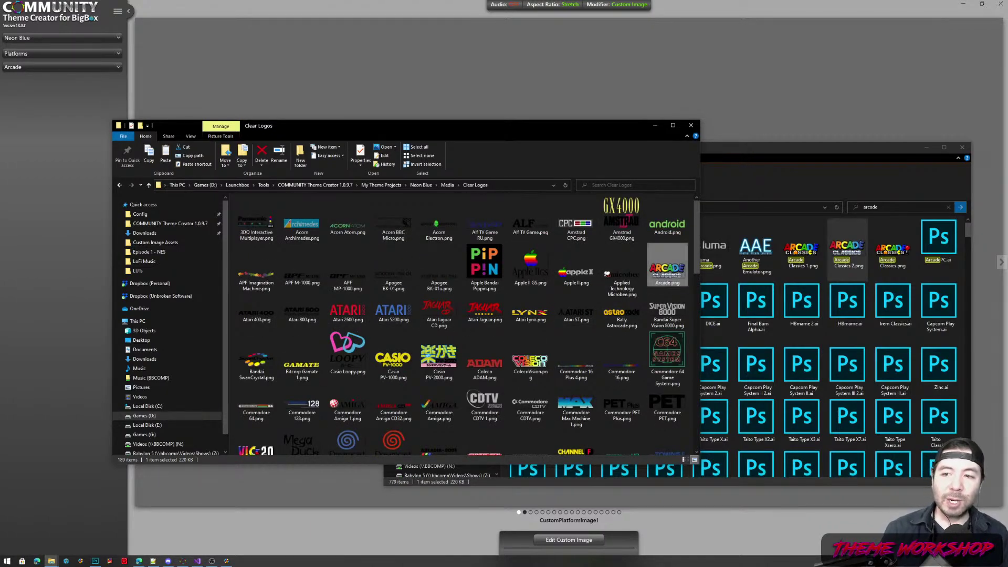
# Switch to COMMUNITY Theme Creator and step through the platform previews from Arcade to Atari 7800, checking each logo.
pyautogui.click(198, 12)
pyautogui.click(94, 67)
pyautogui.scroll(2, 78, 105)
pyautogui.click(66, 78)
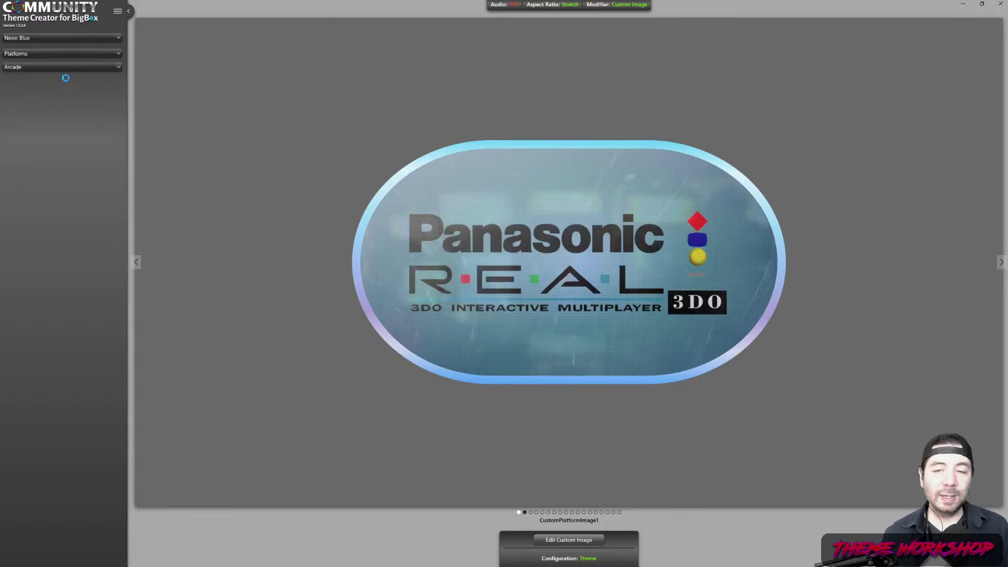
pyautogui.press('Down')
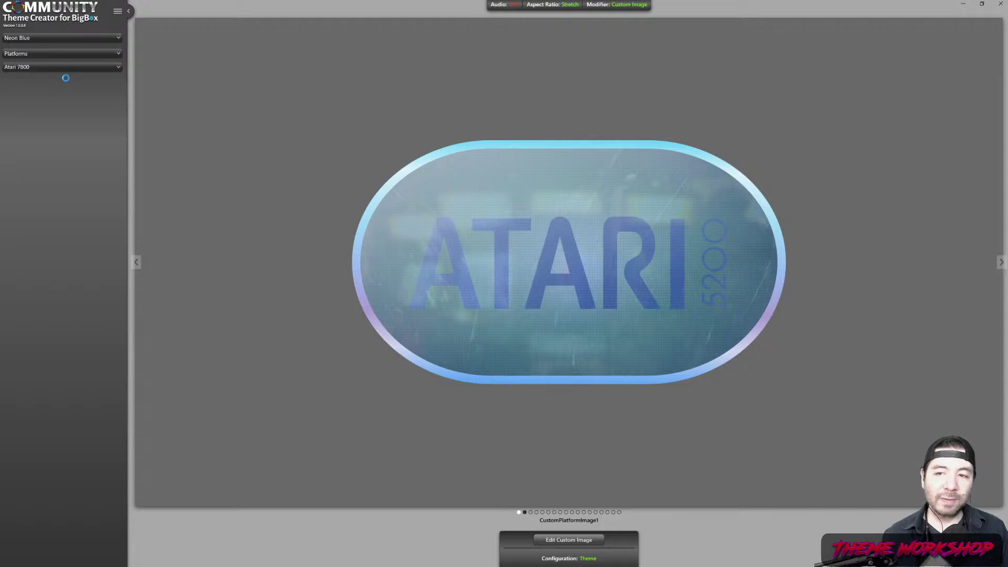
# Switch to File Explorer, search the Logos folder for atari 7800 and copy the white Atari 7800.png into Neon Blue's Clear Logos folder.
pyautogui.hotkey('alt', 'Tab')
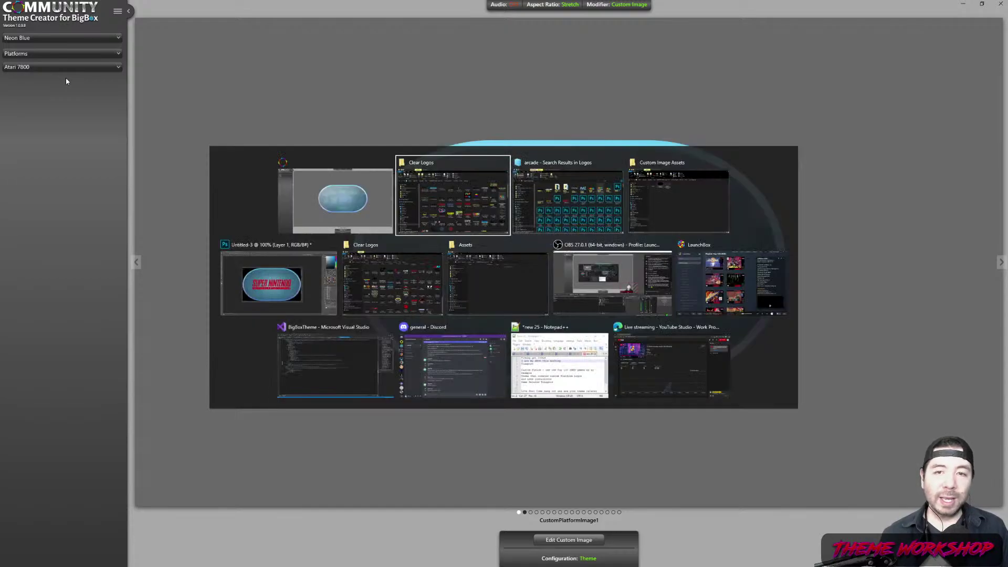
pyautogui.click(402, 321)
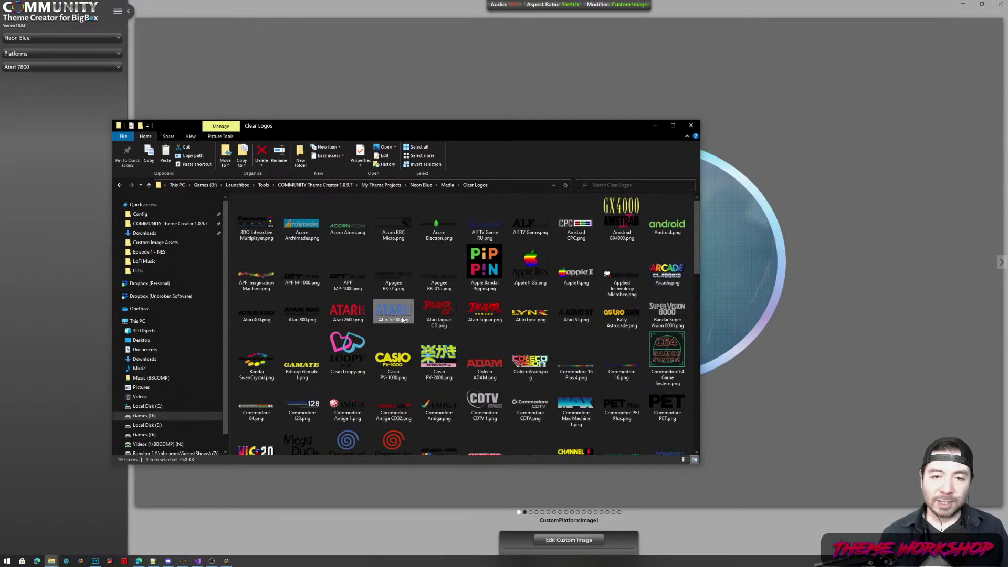
pyautogui.hotkey('alt', 'Tab')
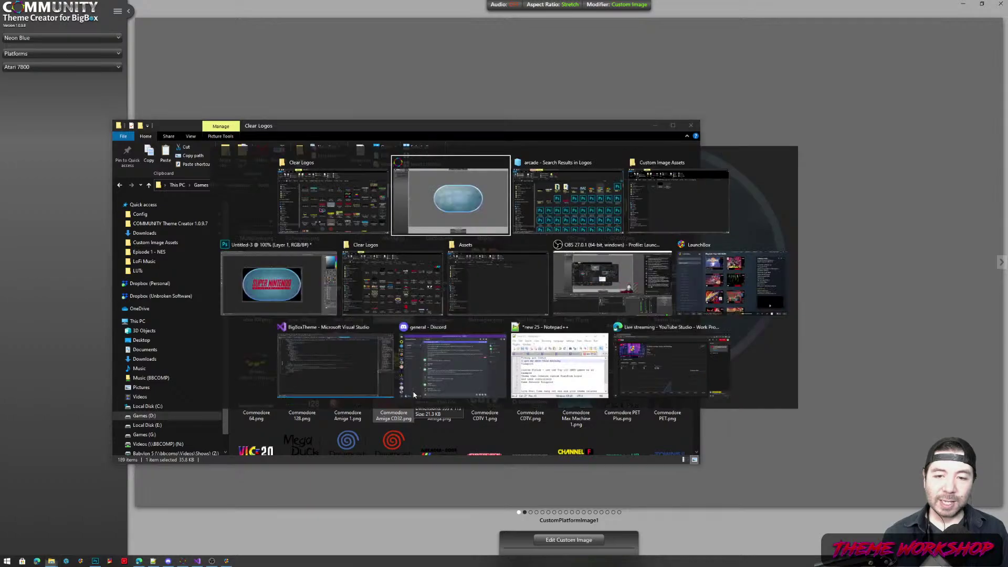
pyautogui.hotkey('alt', 'Tab')
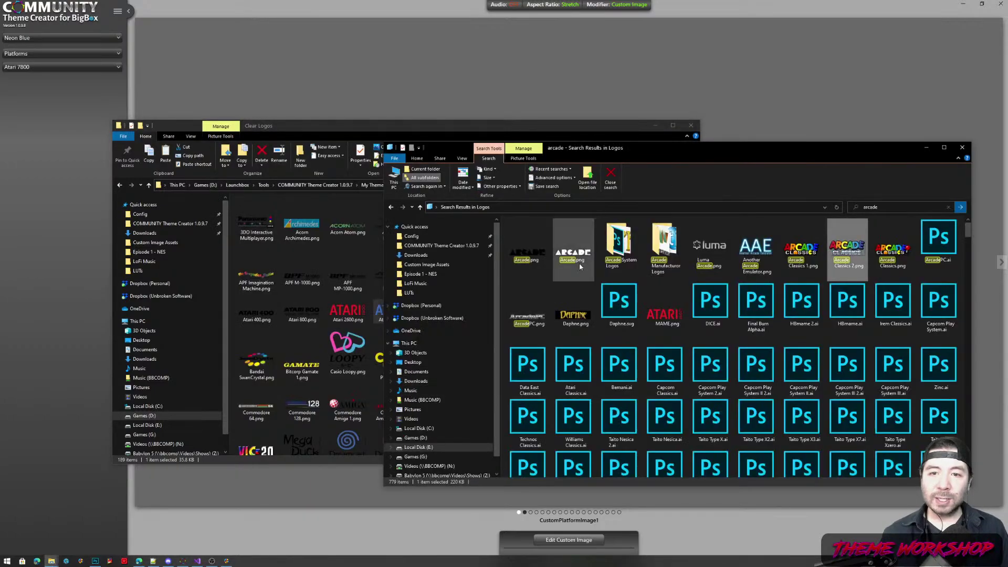
pyautogui.click(899, 204)
pyautogui.write('atari 7800')
pyautogui.press('Return')
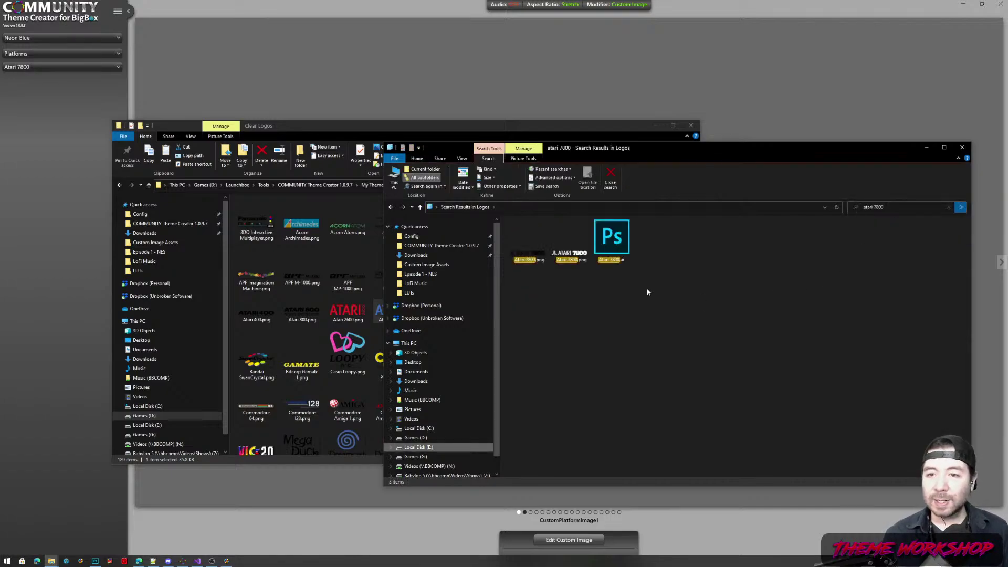
pyautogui.click(572, 262)
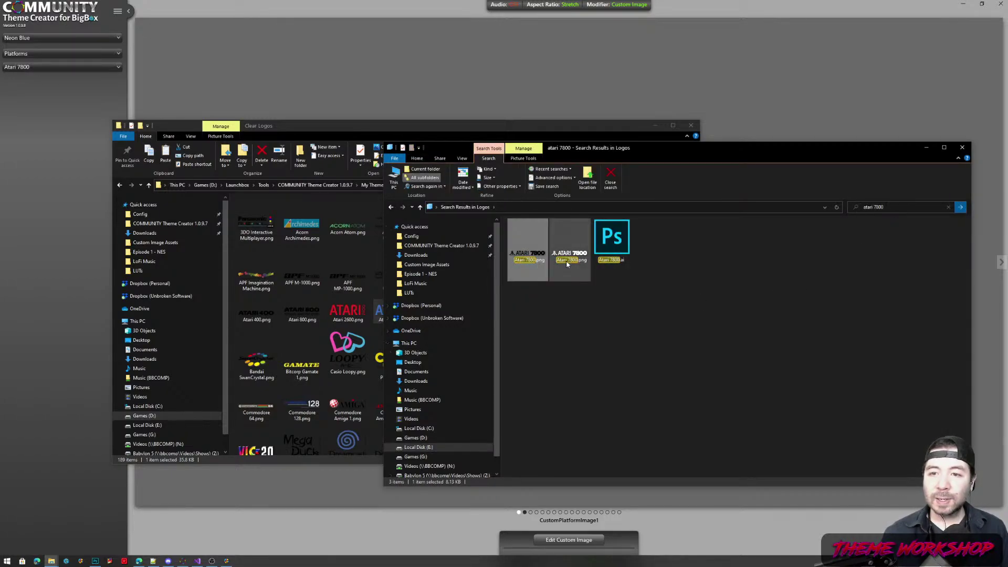
pyautogui.click(415, 126)
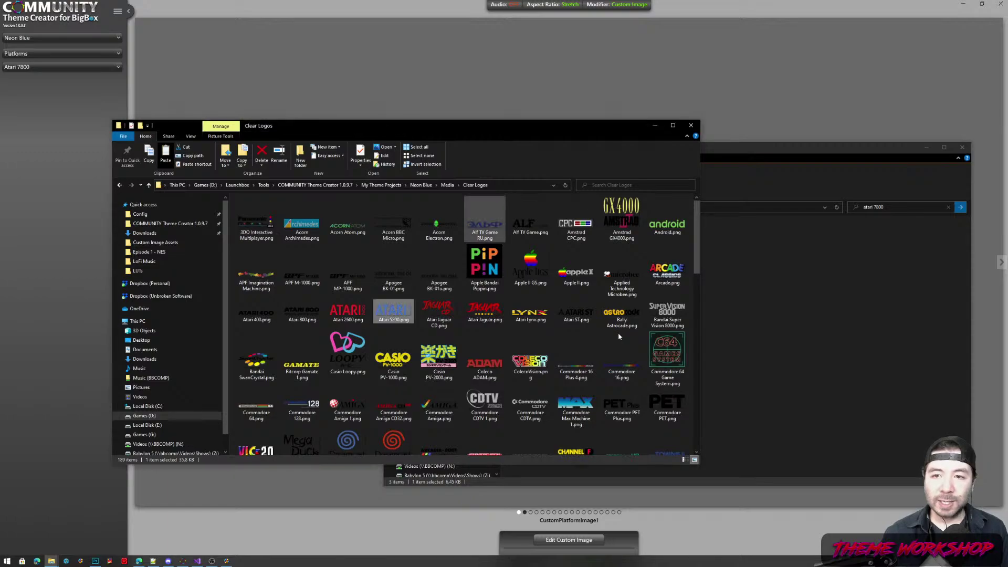
pyautogui.hotkey('ctrl', 'v')
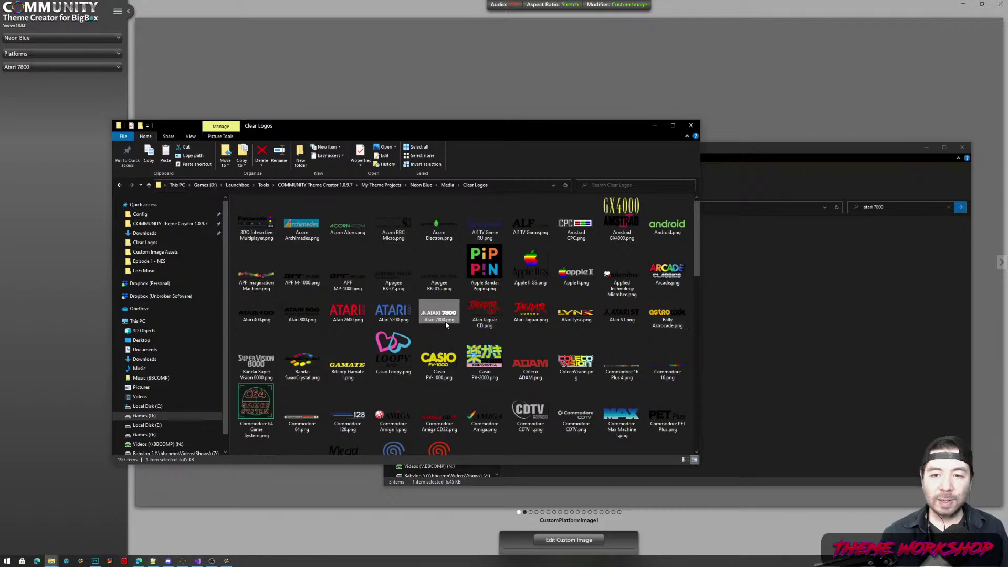
# Return to COMMUNITY Theme Creator and check the platform logo previews from Atari 7800 through to Daphne.
pyautogui.click(301, 56)
pyautogui.click(76, 65)
pyautogui.click(74, 72)
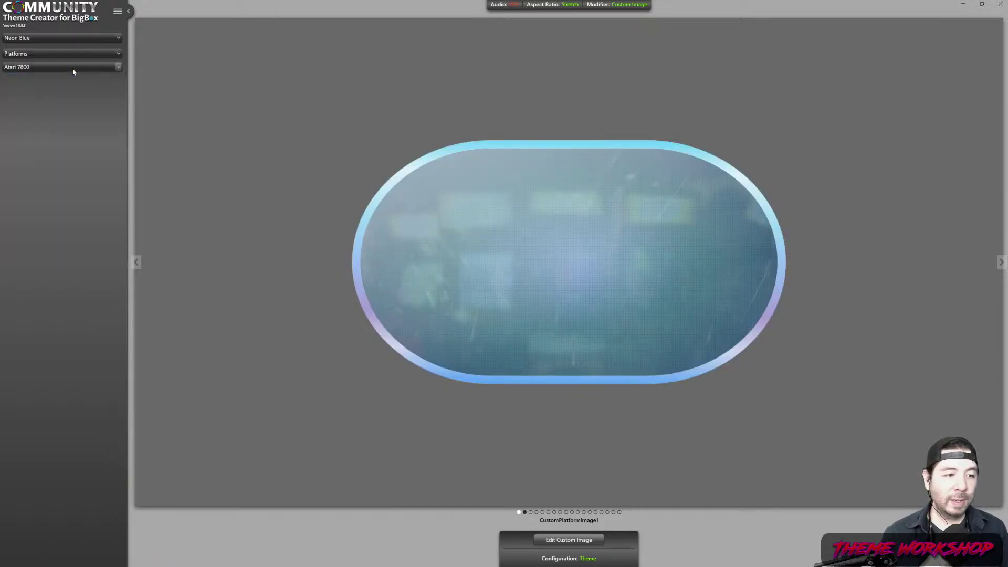
pyautogui.press('Down')
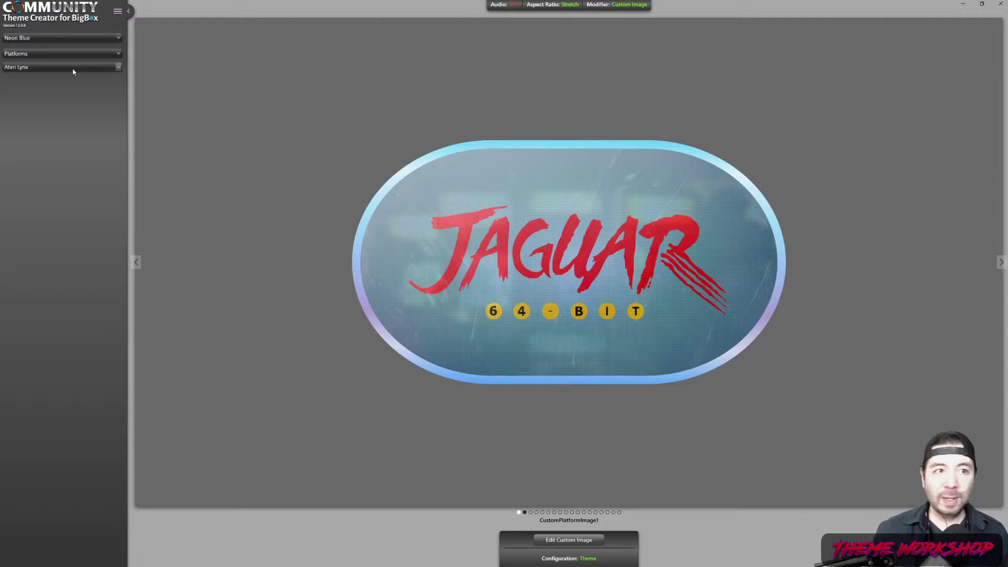
pyautogui.press('Down')
pyautogui.press('Down')
pyautogui.press('Down')
pyautogui.press('Down')
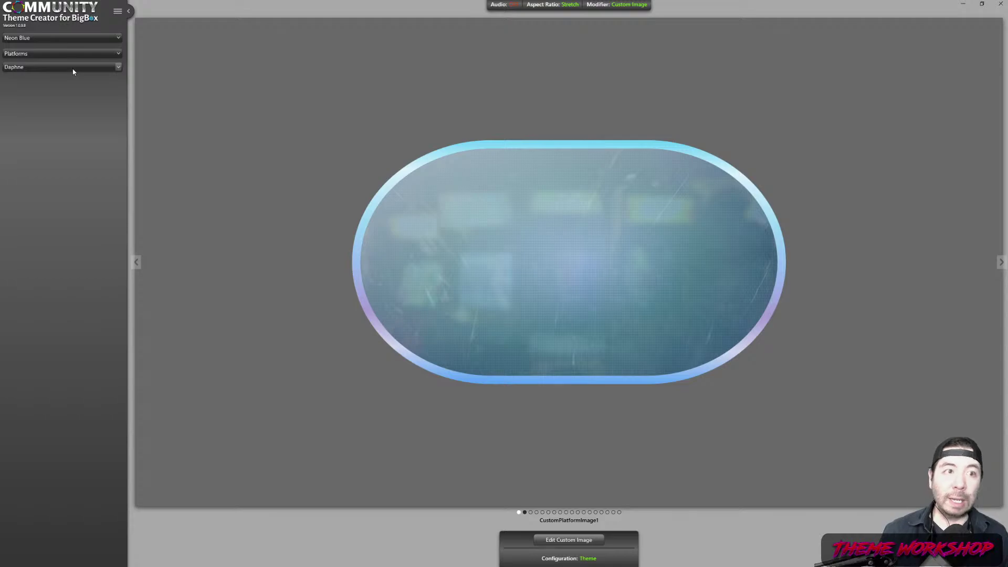
# Switch to File Explorer, search the Logos folder for daphne and copy the yellow Daphne.png into the Clear Logos folder.
pyautogui.hotkey('alt', 'Tab')
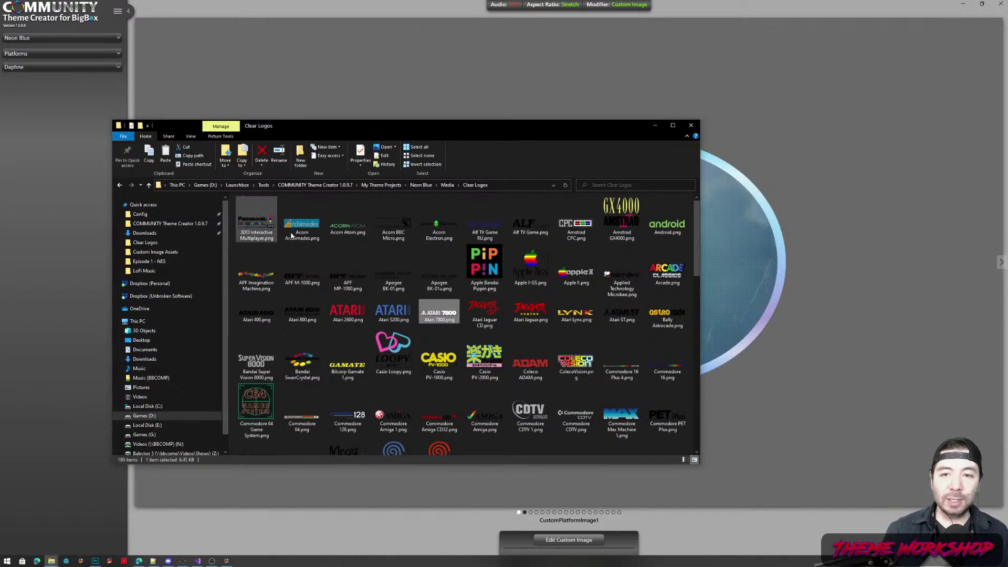
pyautogui.hotkey('alt', 'Tab')
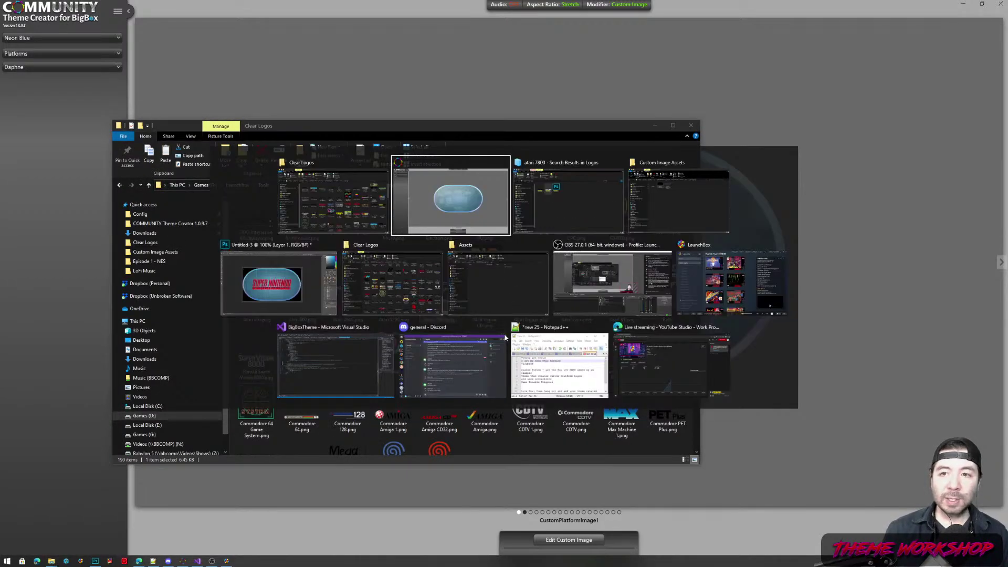
pyautogui.click(886, 208)
pyautogui.write('daphne')
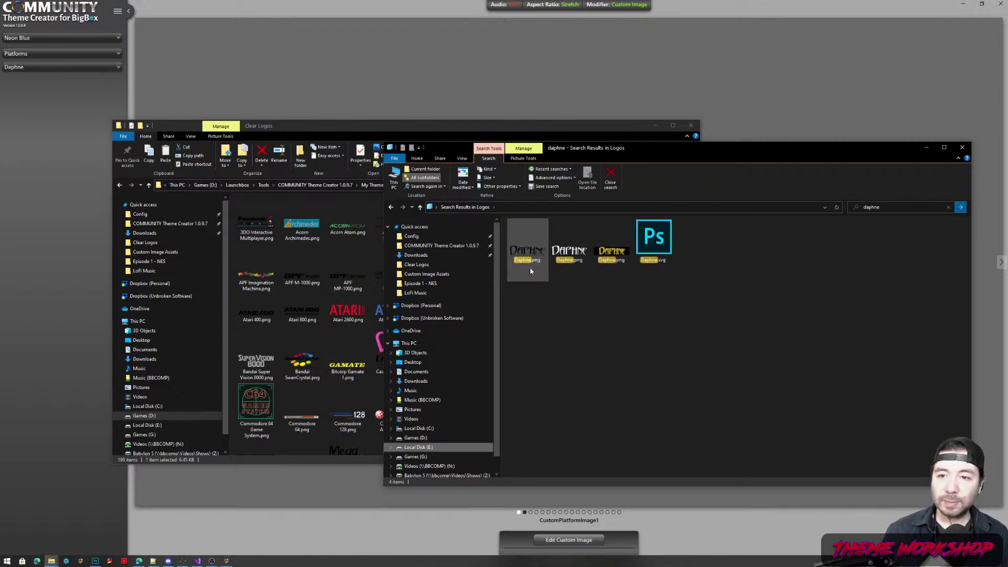
pyautogui.moveTo(614, 260); pyautogui.dragTo(315, 315)
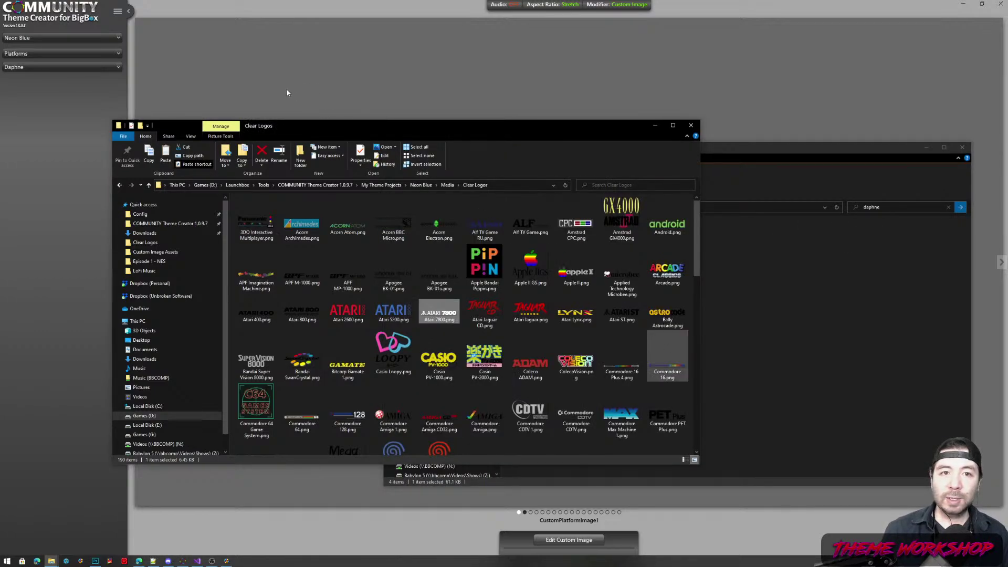
# Return to COMMUNITY Theme Creator and check the platform logo previews from Daphne through to Mattel Intellivision.
pyautogui.click(238, 10)
pyautogui.click(57, 66)
pyautogui.click(57, 67)
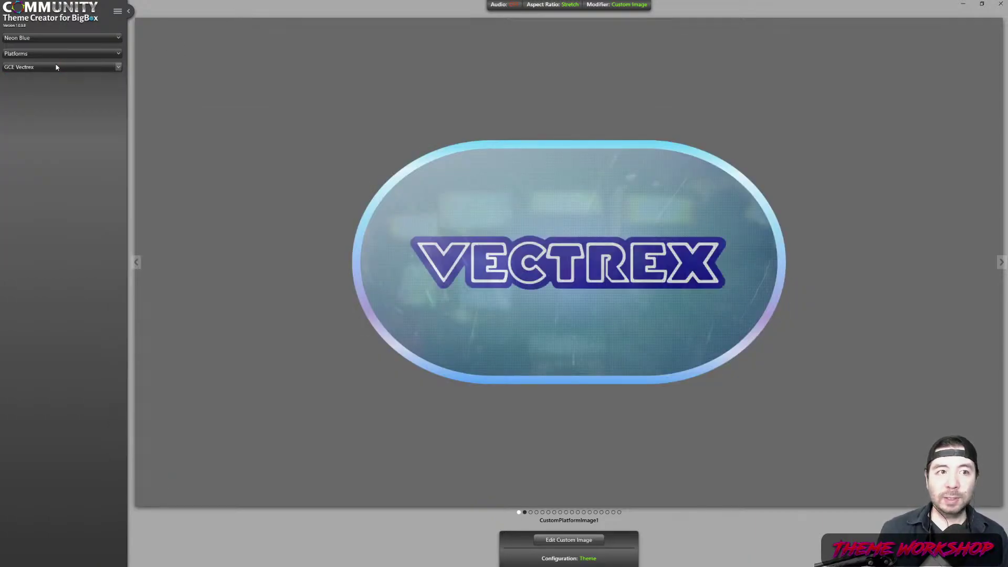
pyautogui.hotkey('alt', 'Tab')
pyautogui.scroll(-1, 57, 66)
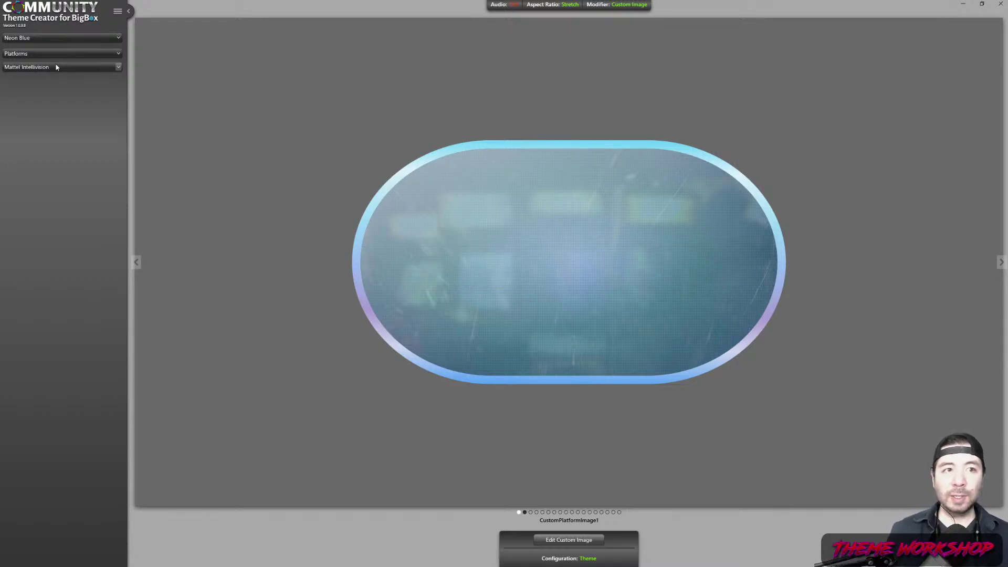
# Switch to File Explorer and rename Mattel Electronics IntelliVision.png in the Clear Logos folder as Mattel IntelliVision.png.
pyautogui.hotkey('alt', 'Tab')
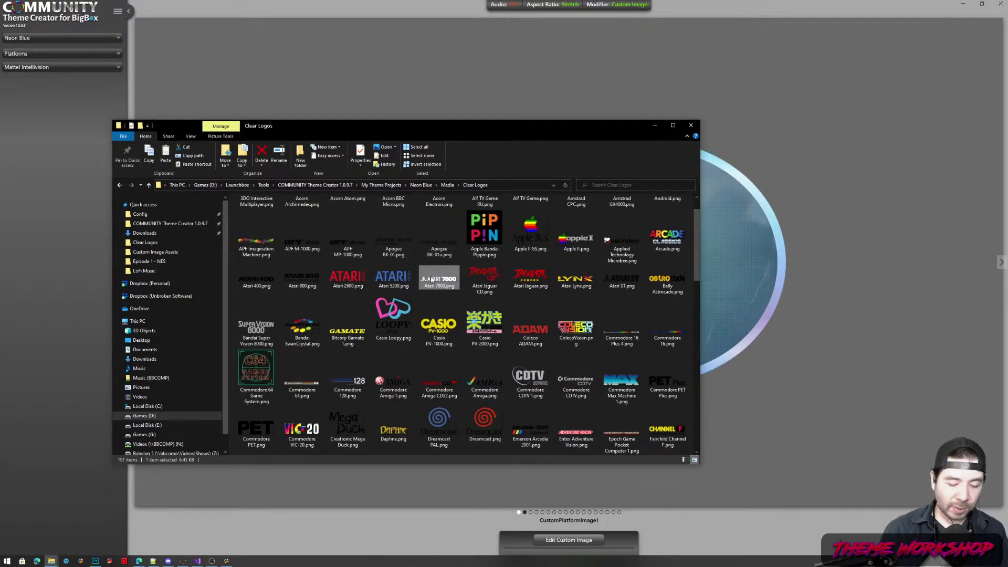
pyautogui.press('i')
pyautogui.click(441, 294)
pyautogui.write('ma')
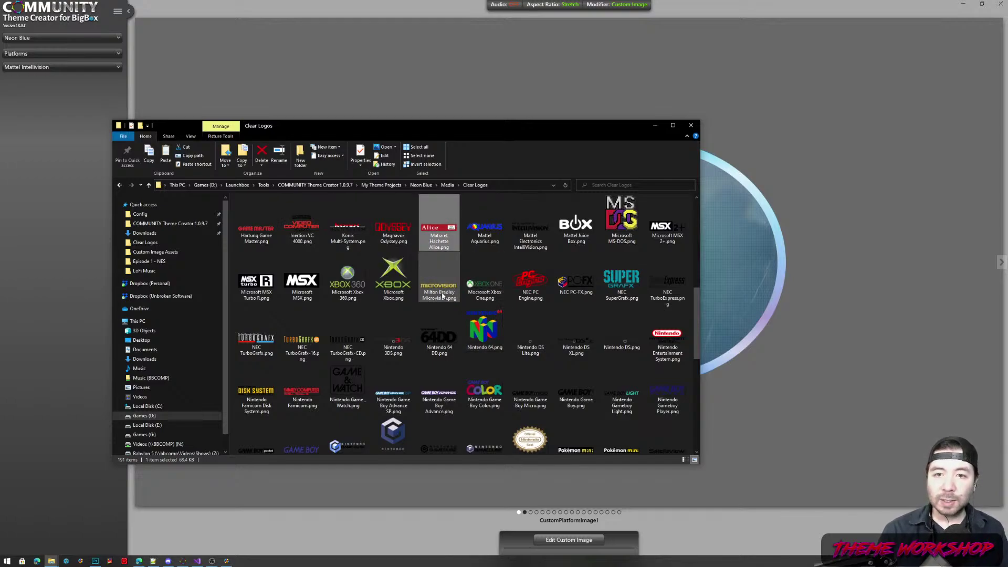
pyautogui.click(523, 241)
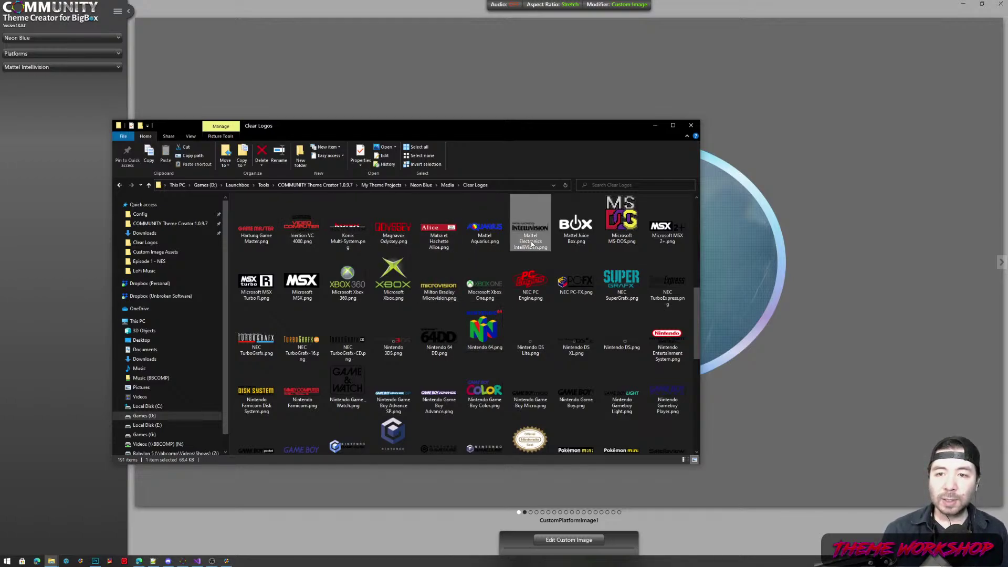
pyautogui.click(524, 237)
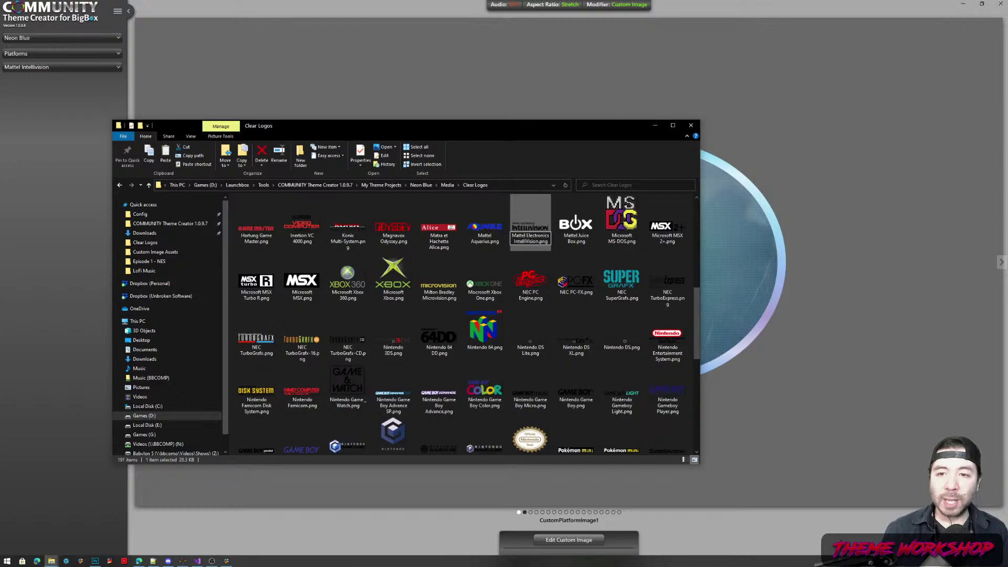
pyautogui.press('BackSpace')
pyautogui.press('BackSpace')
pyautogui.press('BackSpace')
pyautogui.press('BackSpace')
pyautogui.press('BackSpace')
pyautogui.press('BackSpace')
pyautogui.press('BackSpace')
pyautogui.press('BackSpace')
pyautogui.press('BackSpace')
pyautogui.press('BackSpace')
pyautogui.press('BackSpace')
pyautogui.press('BackSpace')
pyautogui.press('Return')
# Return to COMMUNITY Theme Creator and check the platform logo previews from Mattel Intellivision through to MS-DOS.
pyautogui.click(222, 5)
pyautogui.click(94, 68)
pyautogui.click(93, 68)
pyautogui.scroll(-1, 92, 71)
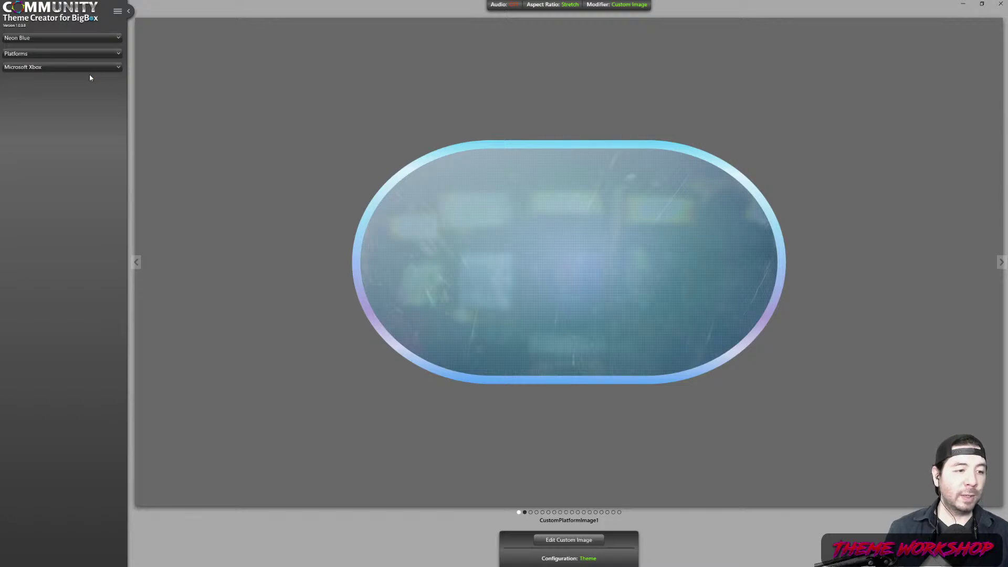
pyautogui.scroll(-1, 90, 76)
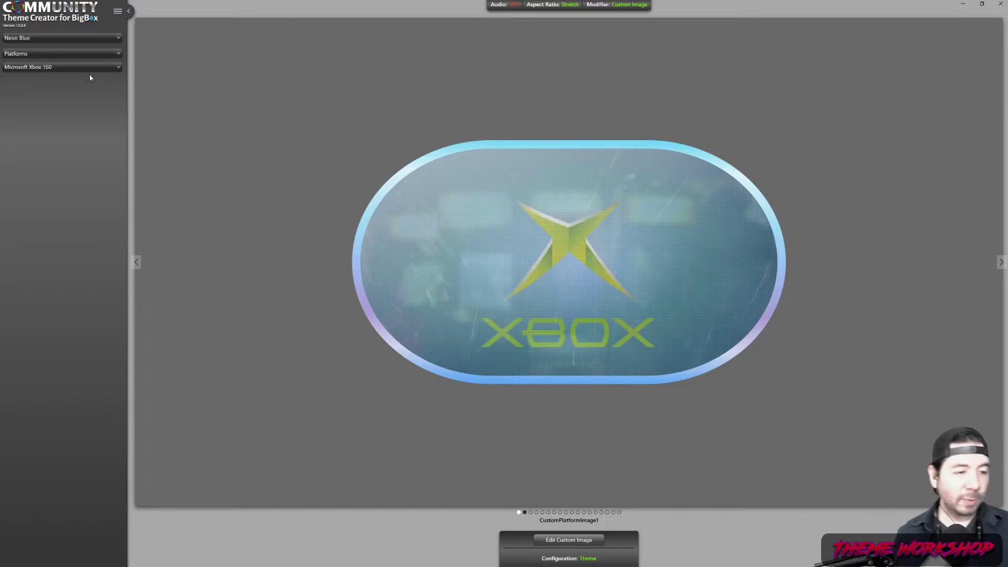
pyautogui.scroll(-1, 89, 78)
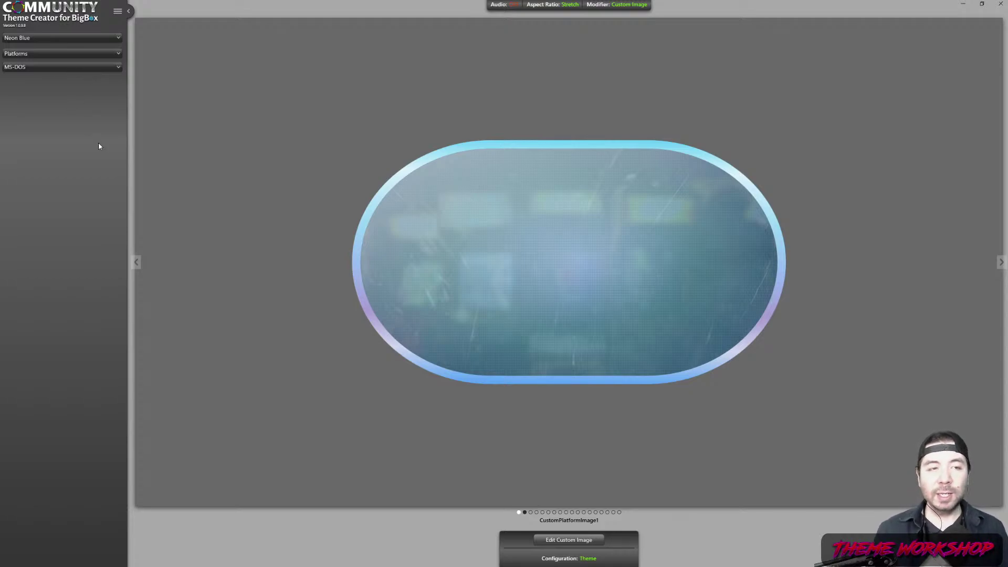
# Switch to File Explorer and rename Microsoft MS-DOS.png in the Clear Logos folder as MS-DOS.png.
pyautogui.hotkey('alt', 'Tab')
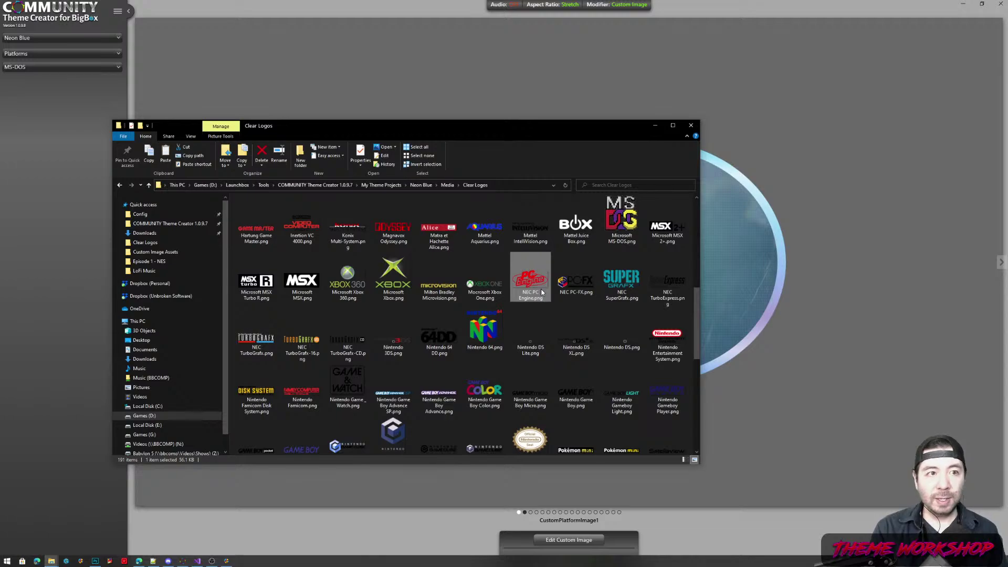
pyautogui.scroll(-10, 542, 293)
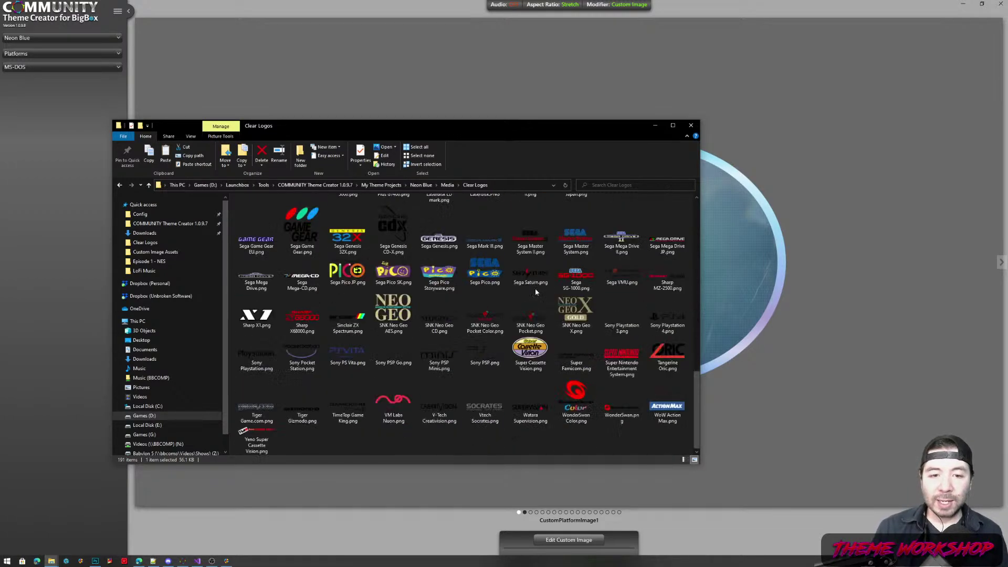
pyautogui.scroll(15, 535, 287)
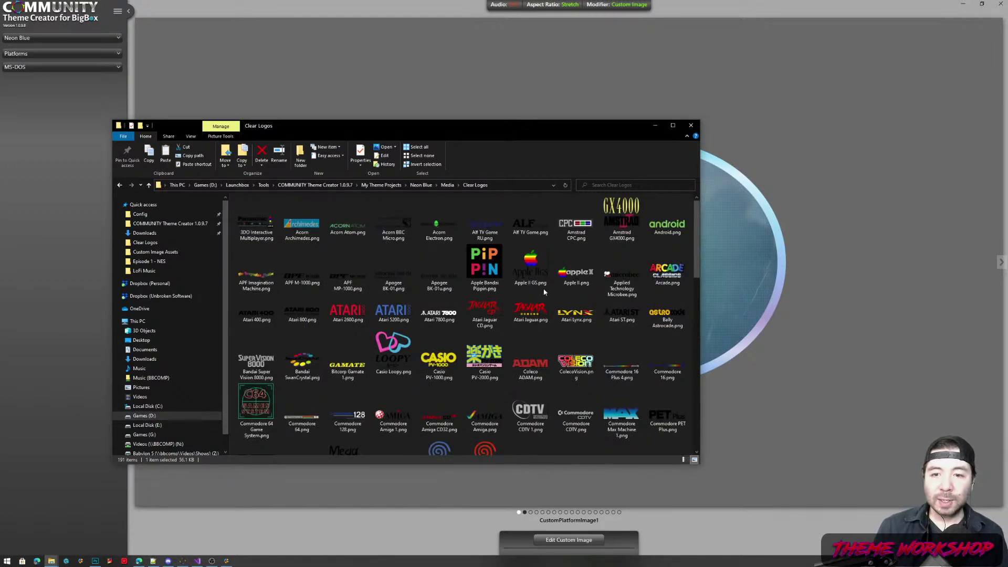
pyautogui.write('mic')
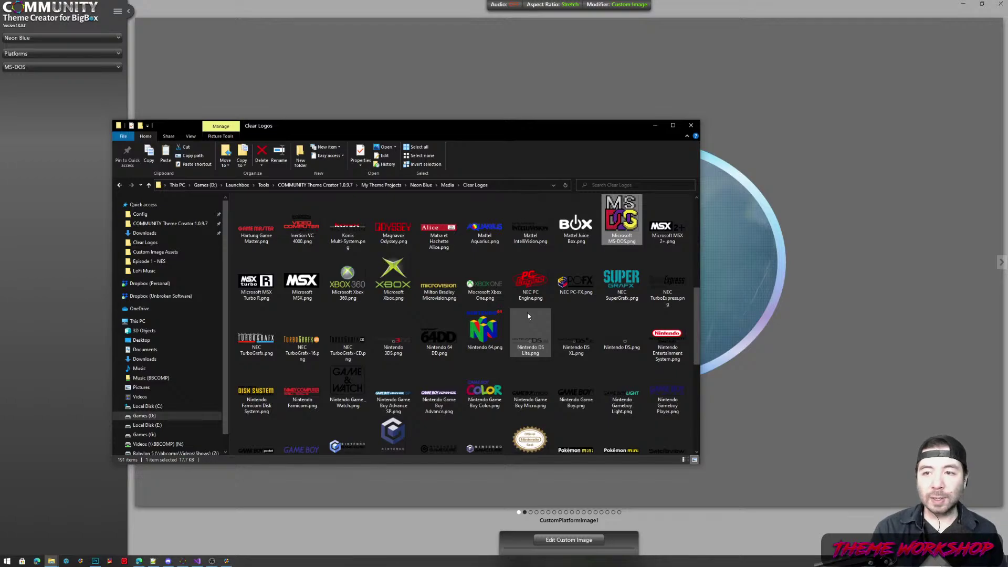
pyautogui.press('F2')
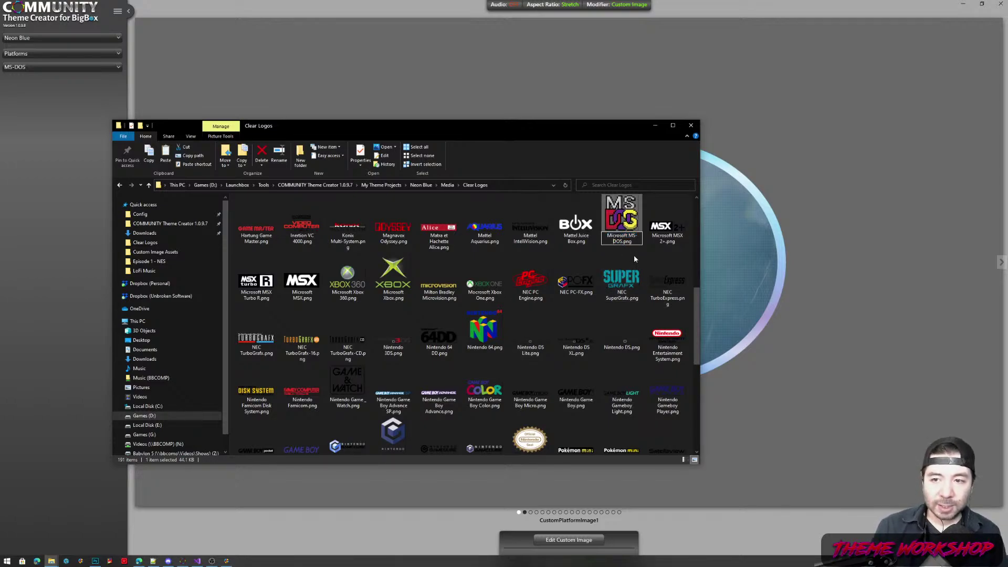
pyautogui.press('BackSpace')
pyautogui.press('BackSpace')
pyautogui.press('BackSpace')
pyautogui.press('BackSpace')
pyautogui.press('BackSpace')
pyautogui.press('BackSpace')
pyautogui.press('BackSpace')
pyautogui.press('BackSpace')
pyautogui.press('BackSpace')
pyautogui.press('BackSpace')
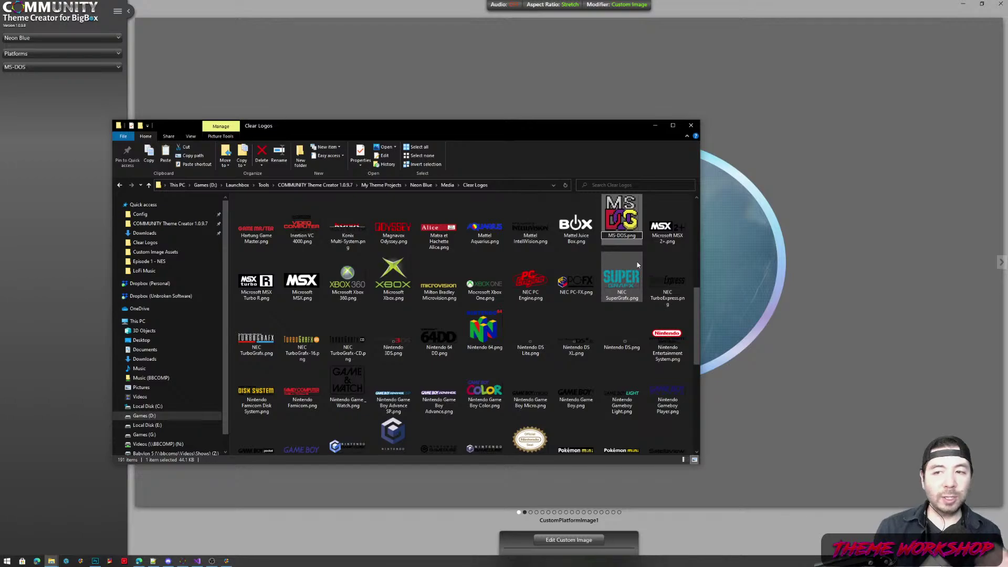
pyautogui.press('Return')
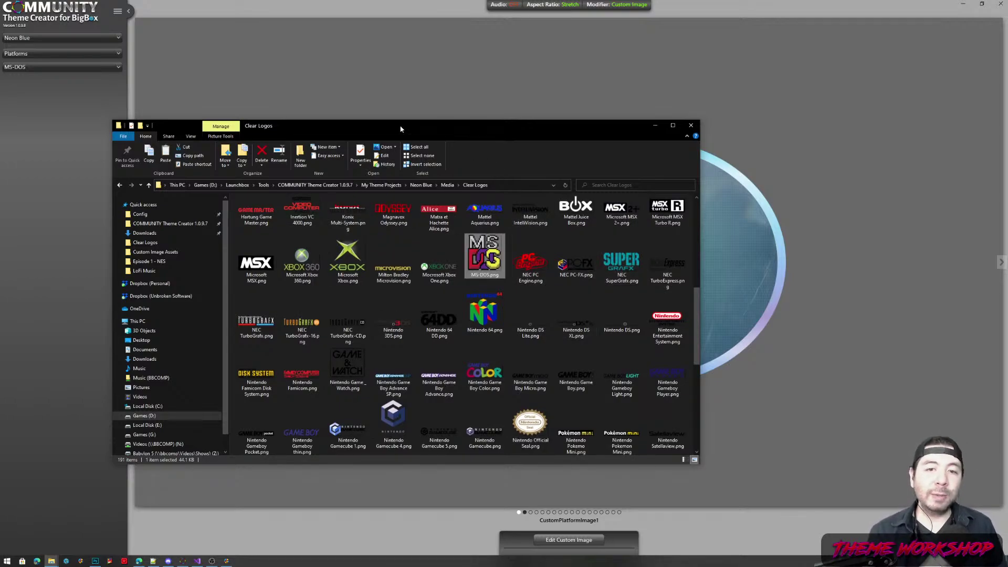
# Return to COMMUNITY Theme Creator and check the platform logo previews for MS-DOS and Microsoft Xbox 360.
pyautogui.click(226, 4)
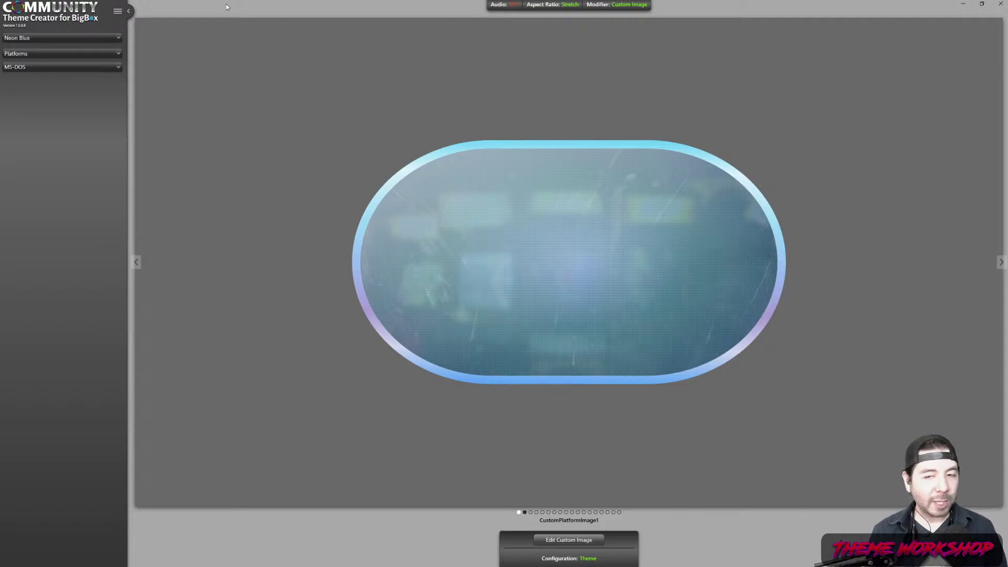
pyautogui.click(117, 67)
pyautogui.click(118, 71)
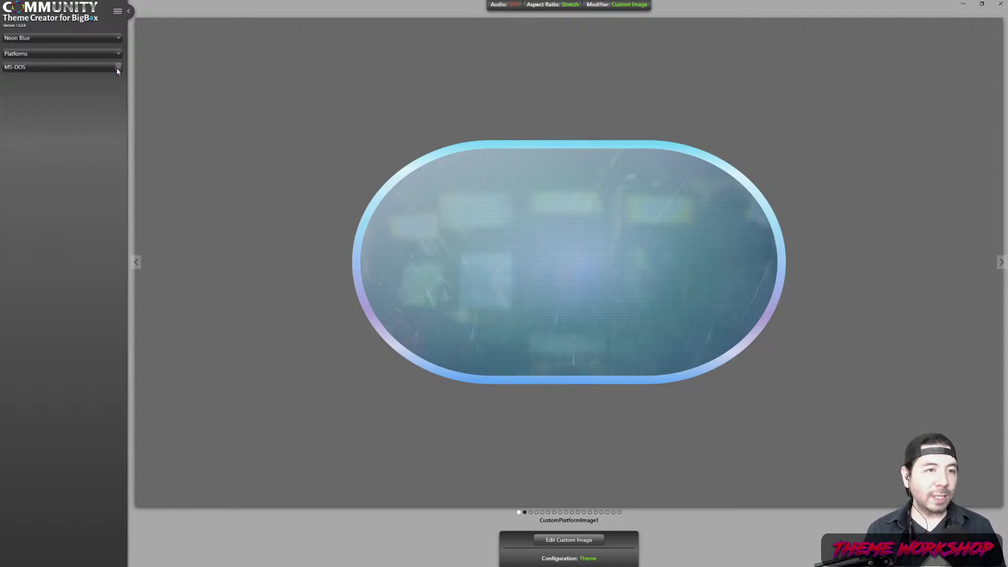
pyautogui.scroll(1, 118, 71)
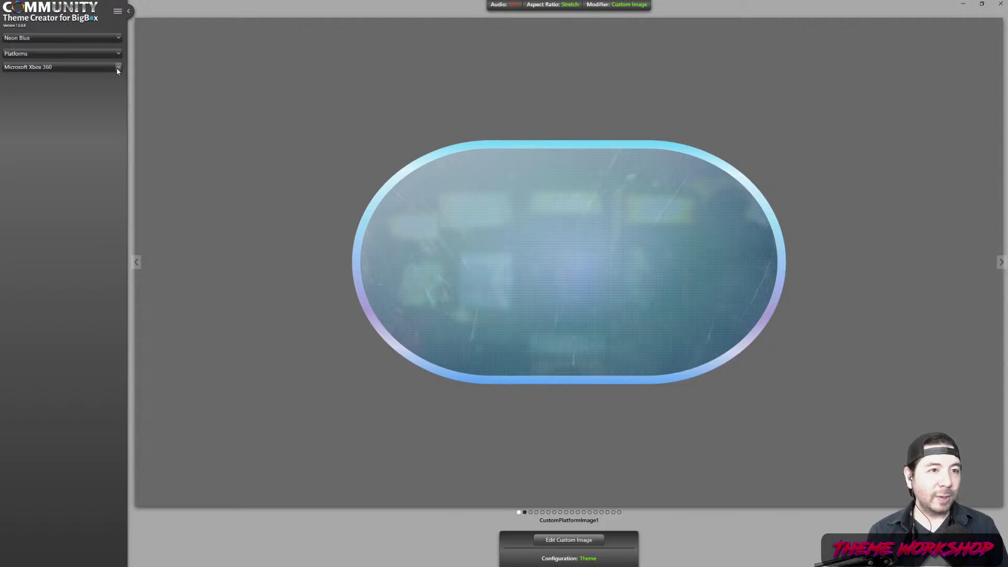
pyautogui.scroll(-1, 118, 71)
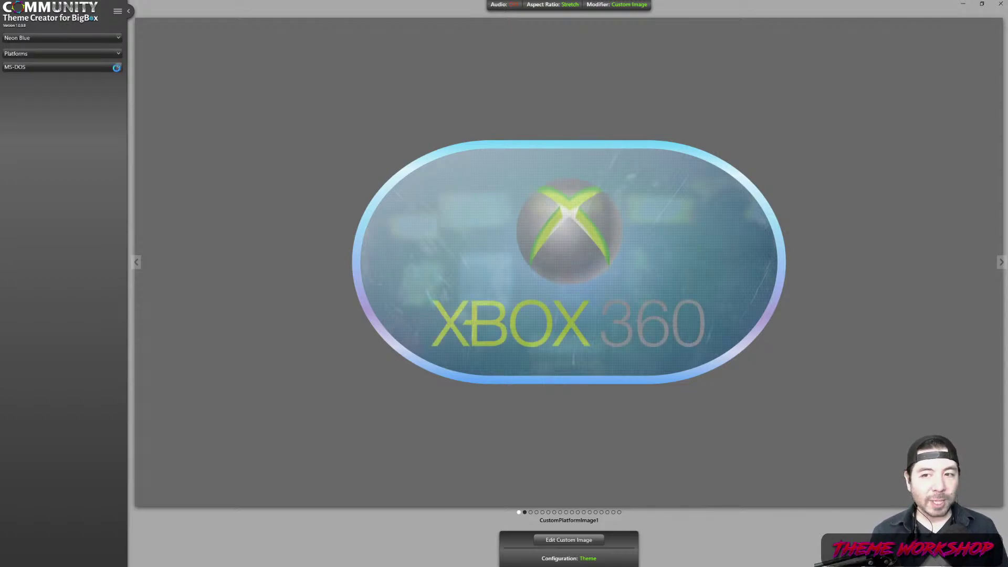
pyautogui.scroll(1, 117, 71)
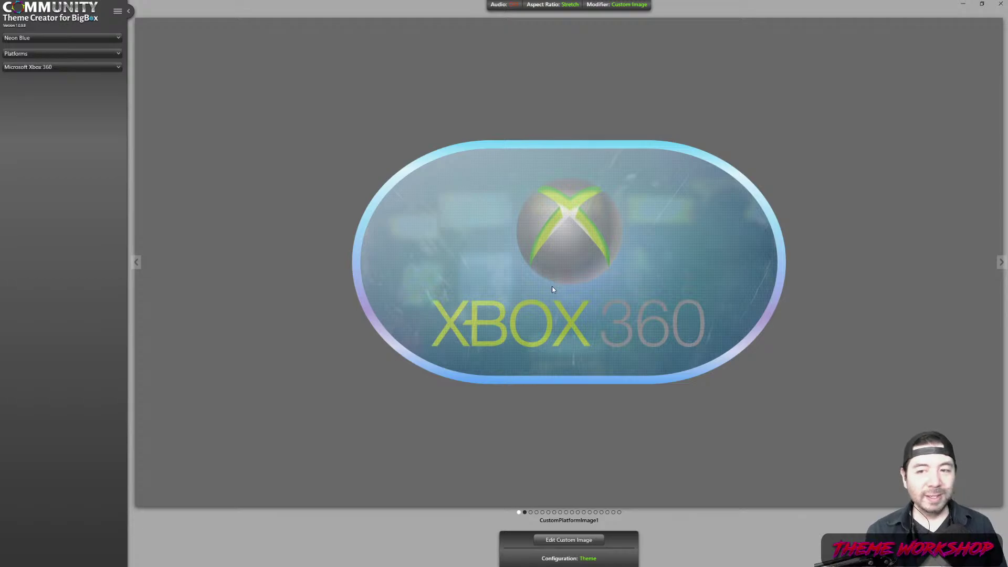
# Open CustomPlatformImage1 for editing and show the gray scale options of its Clear Logo element.
pyautogui.click(567, 539)
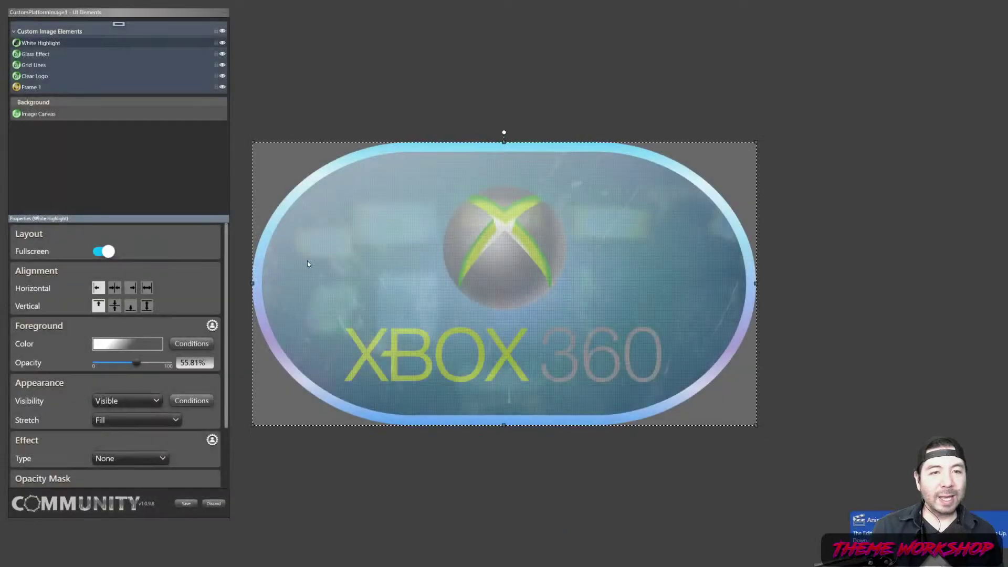
pyautogui.click(34, 76)
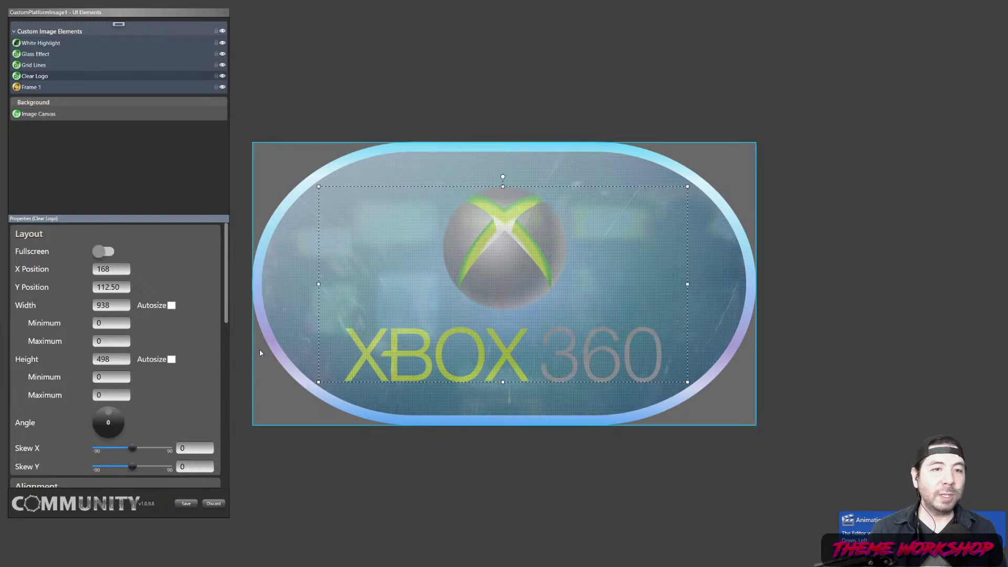
pyautogui.moveTo(227, 295); pyautogui.dragTo(234, 440)
pyautogui.scroll(-1, 34, 393)
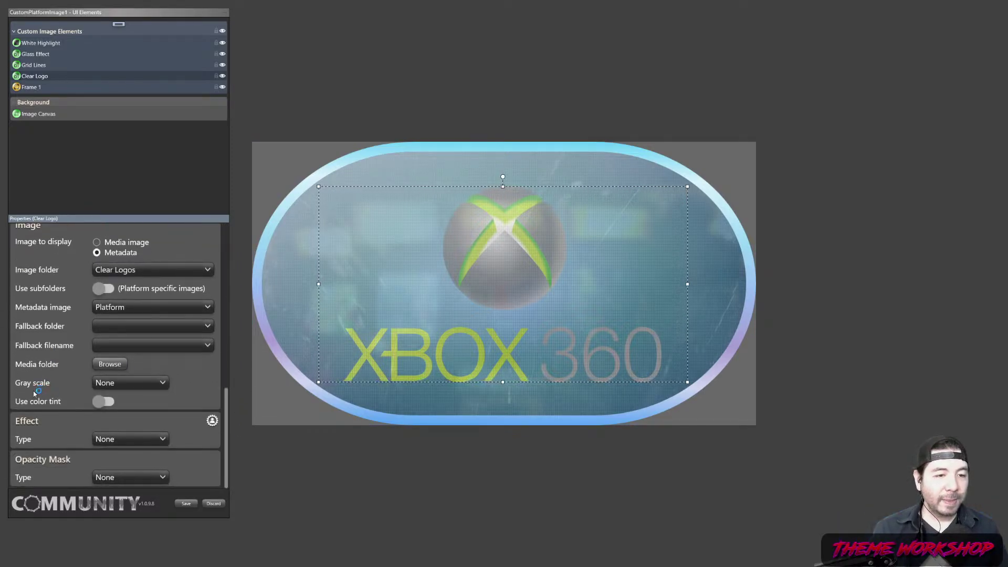
pyautogui.click(163, 384)
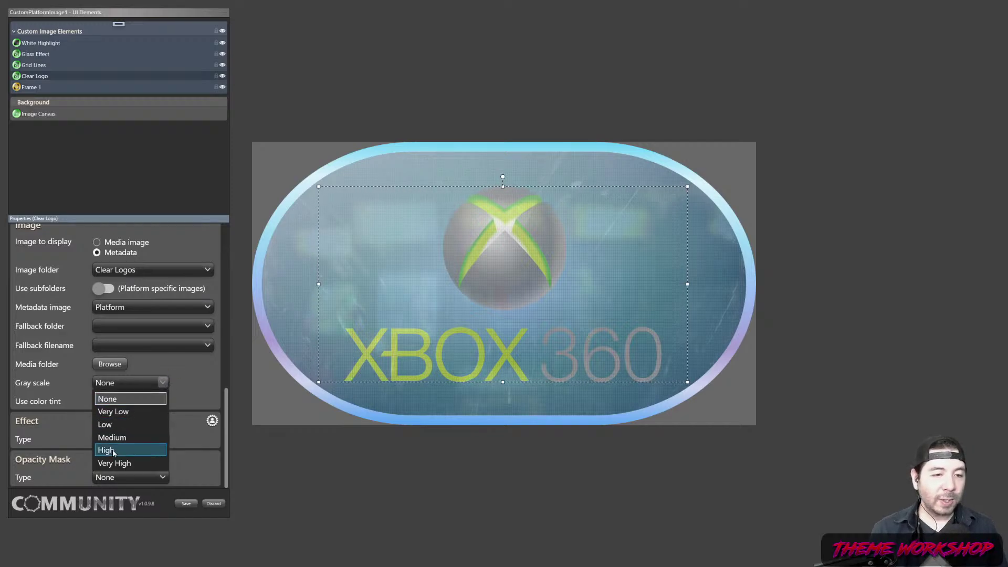
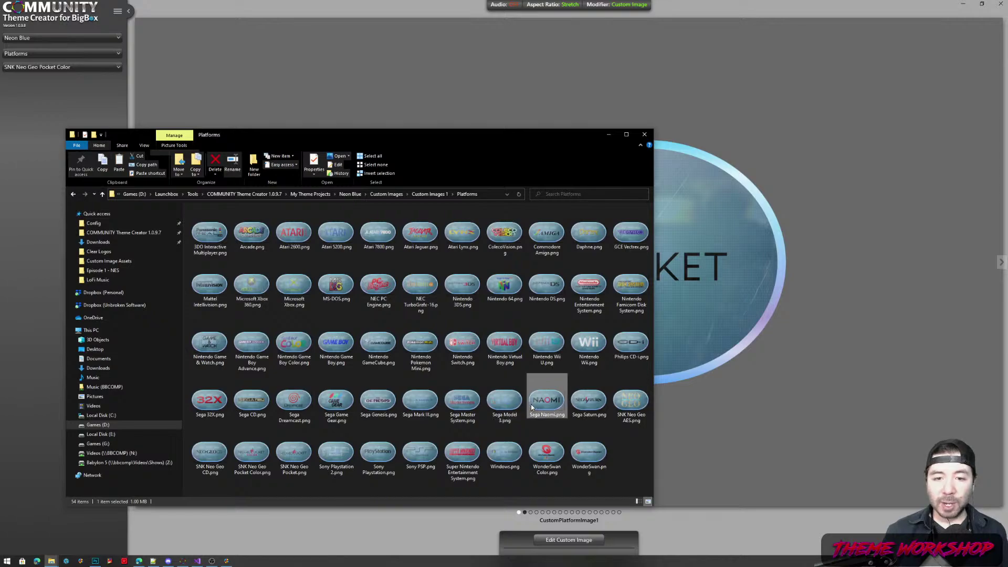
# Look over the rendered platform images in the Custom Images 1 Platforms folder in File Explorer.
pyautogui.click(212, 234)
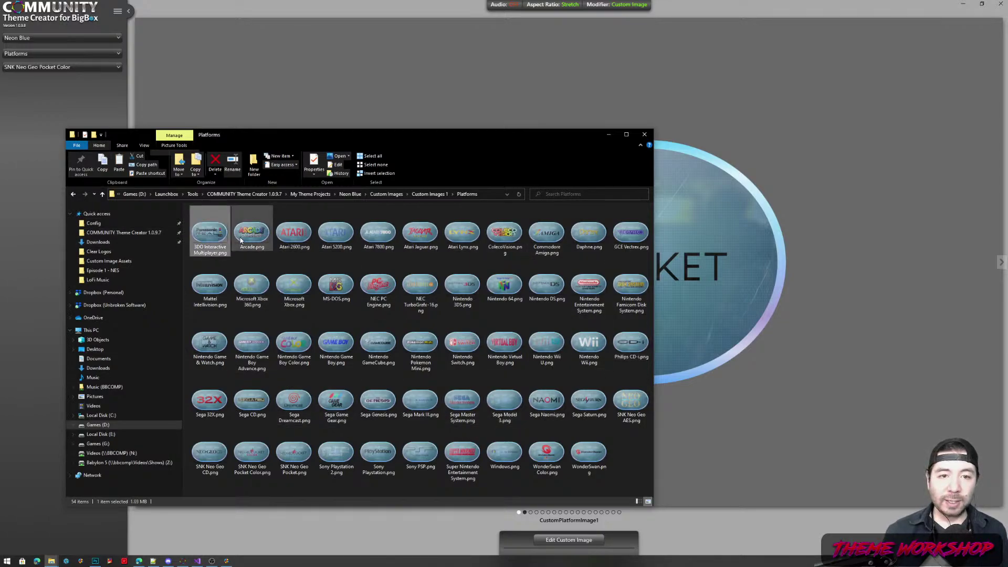
pyautogui.click(634, 455)
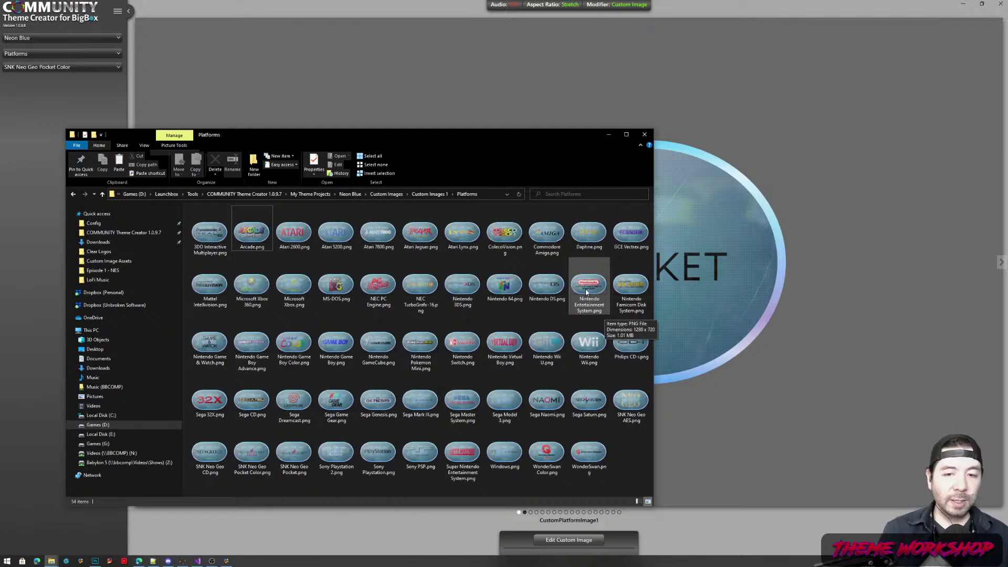
pyautogui.click(547, 286)
pyautogui.click(504, 287)
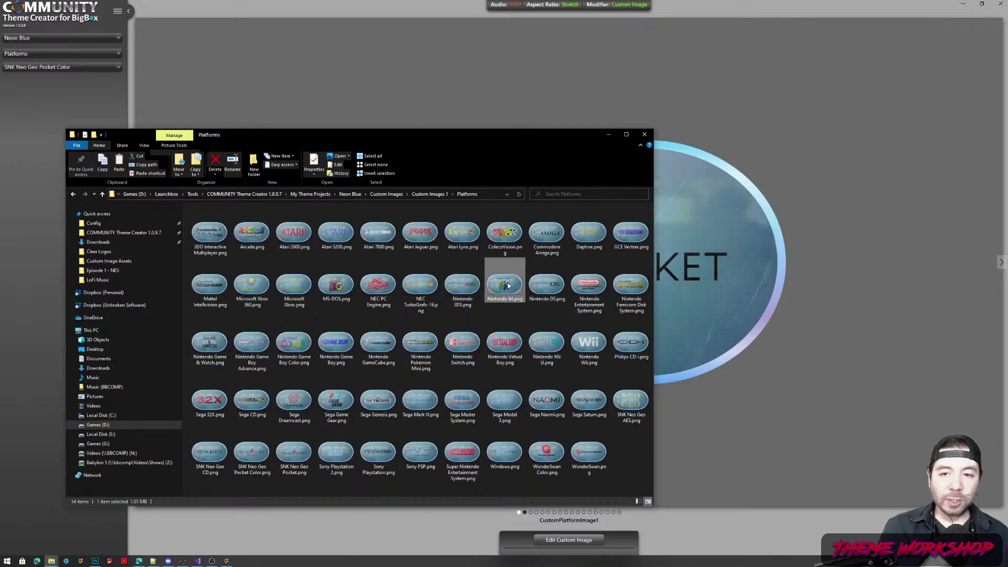
pyautogui.click(469, 287)
pyautogui.click(619, 458)
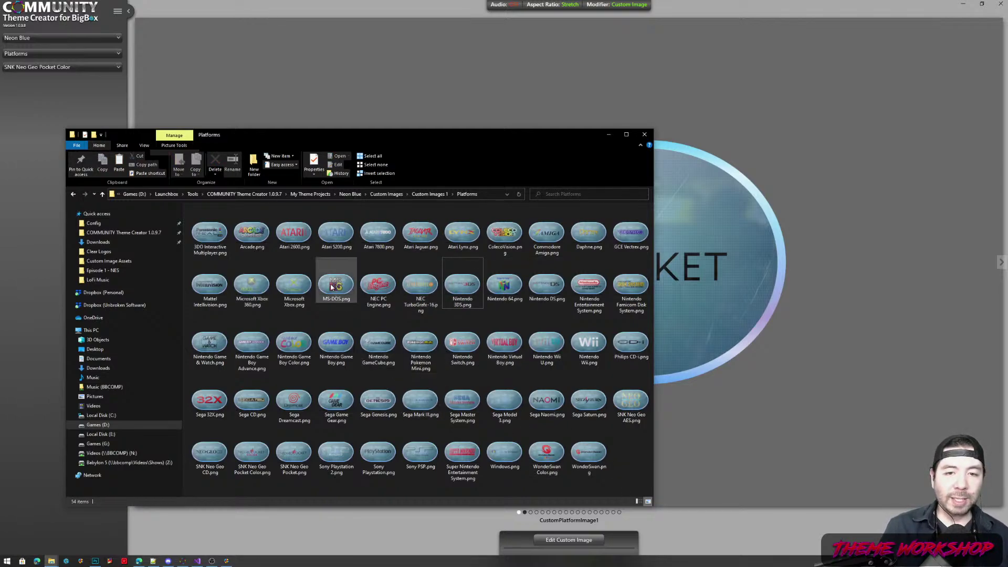
# View Microsoft Xbox 360.png and 3DO Interactive Multiplayer.png from the Platforms folder at larger size, closing each image after inspection.
pyautogui.doubleClick(251, 295)
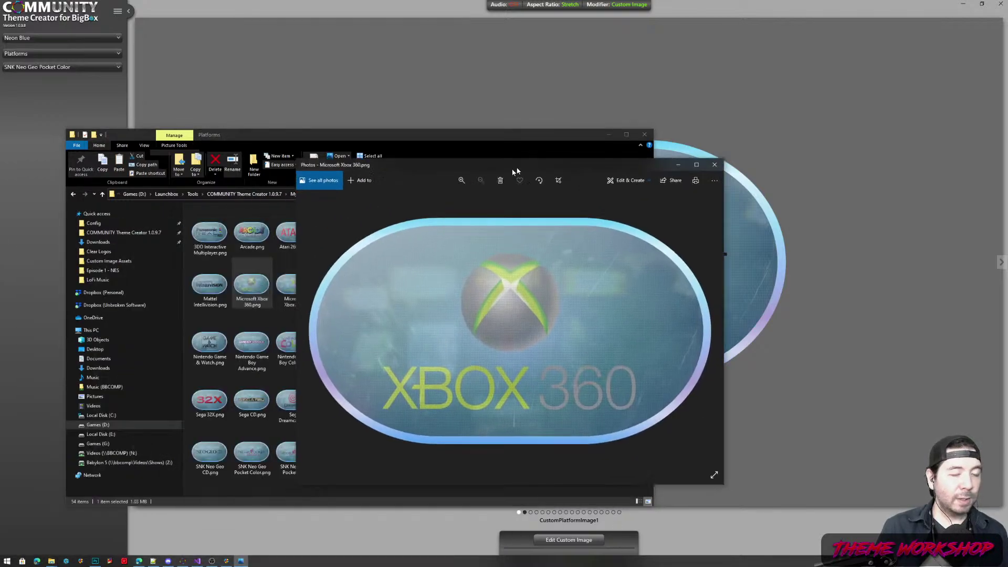
pyautogui.click(736, 157)
pyautogui.click(215, 241)
pyautogui.doubleClick(215, 242)
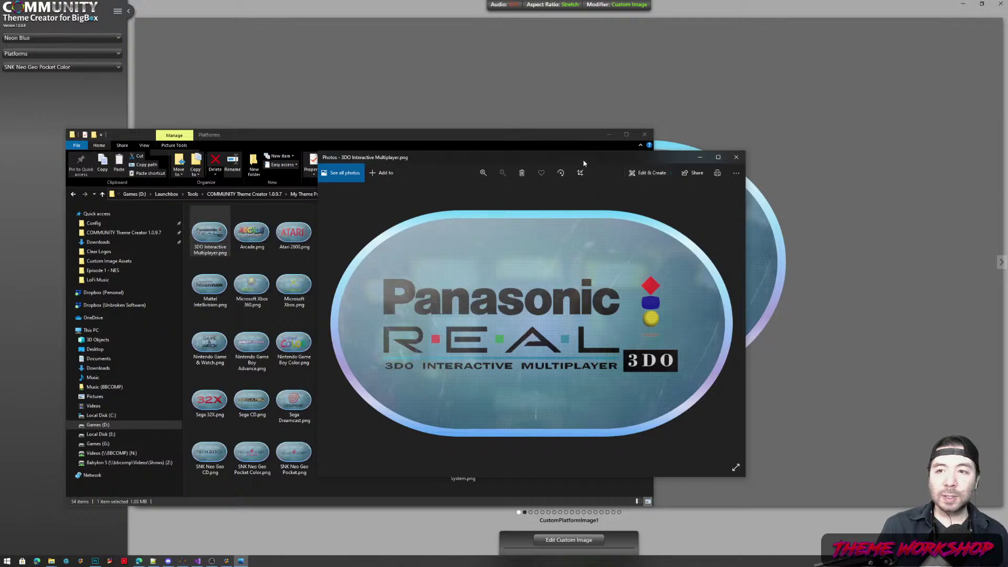
pyautogui.click(706, 158)
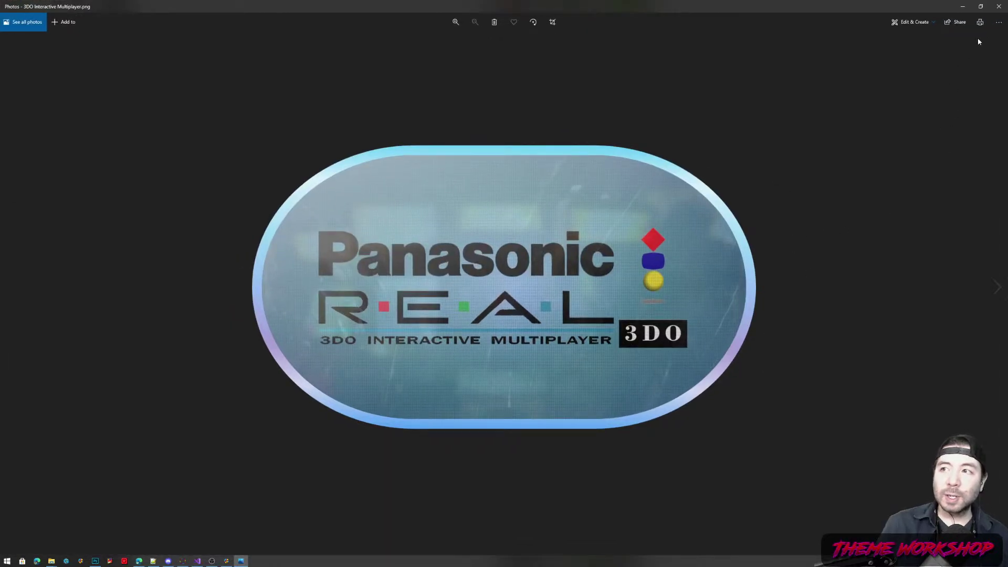
pyautogui.click(999, 6)
pyautogui.click(630, 461)
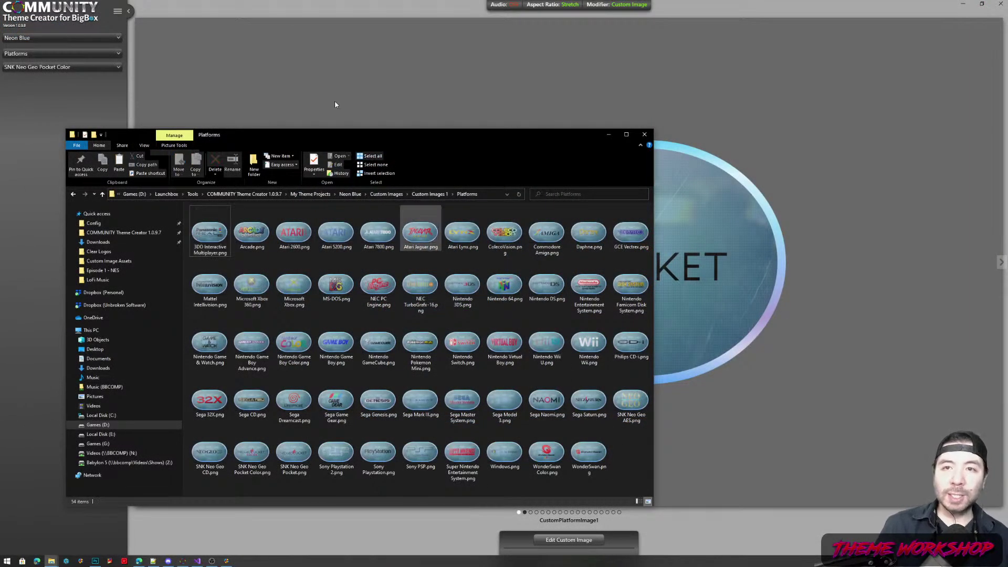
# Return to COMMUNITY Theme Creator and select the Sega Model 3 platform to check its logo preview.
pyautogui.click(273, 4)
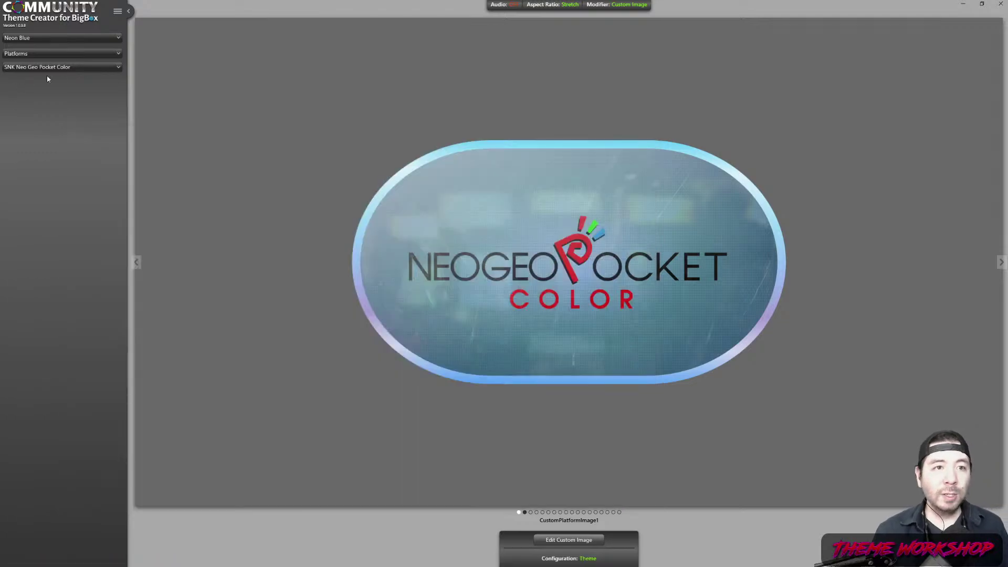
pyautogui.click(40, 67)
pyautogui.click(36, 140)
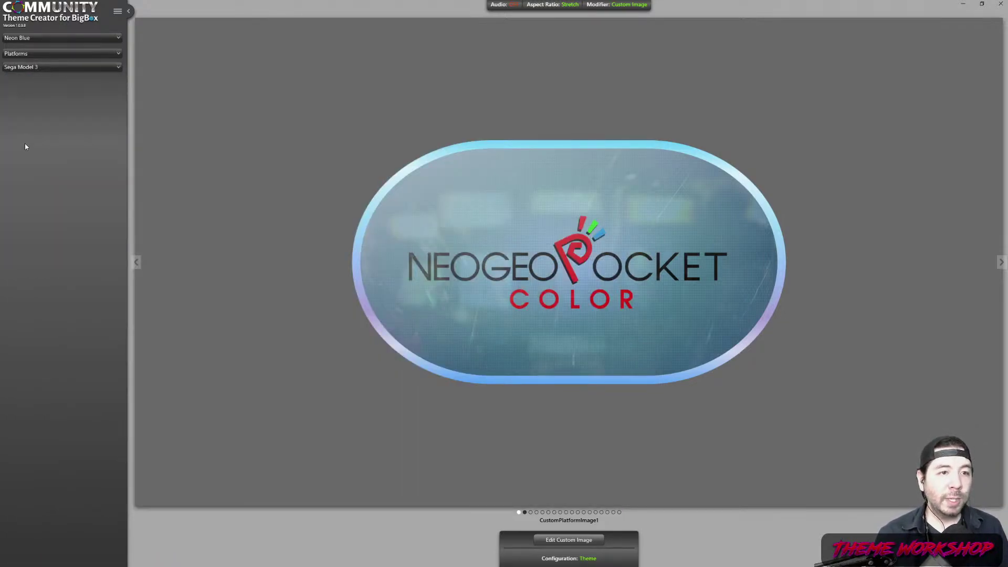
# Switch to the Clear Logos folder in File Explorer and look for a Sega Model 3 logo.
pyautogui.hotkey('alt', 'Tab')
pyautogui.hotkey('alt', 'Tab')
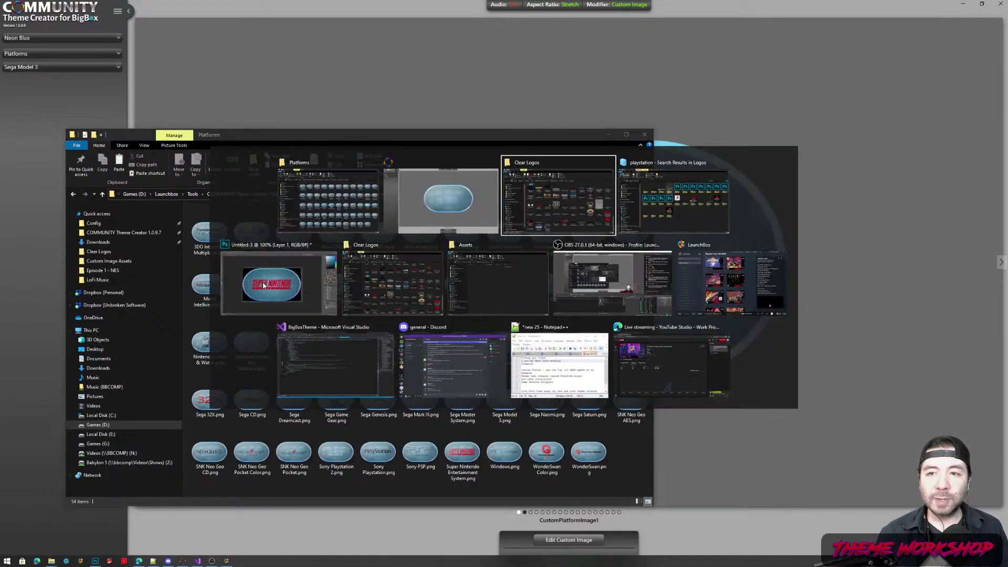
pyautogui.click(406, 291)
pyautogui.write('mo')
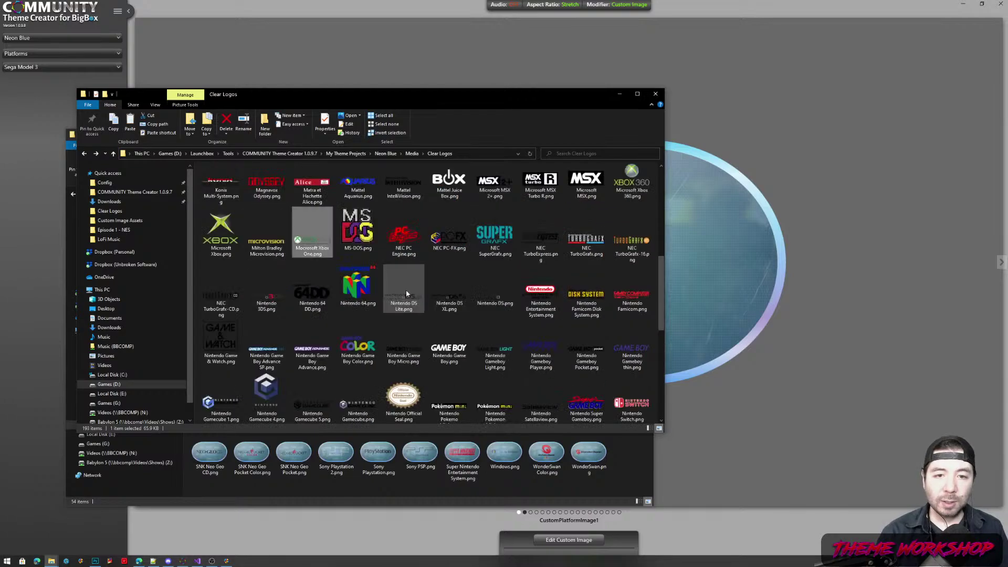
pyautogui.scroll(-8, 492, 304)
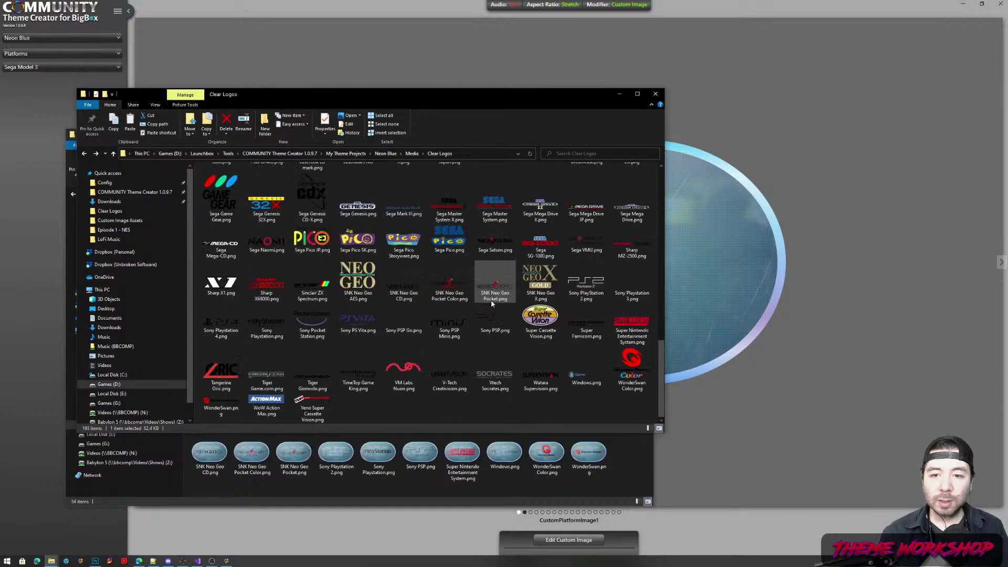
pyautogui.click(491, 352)
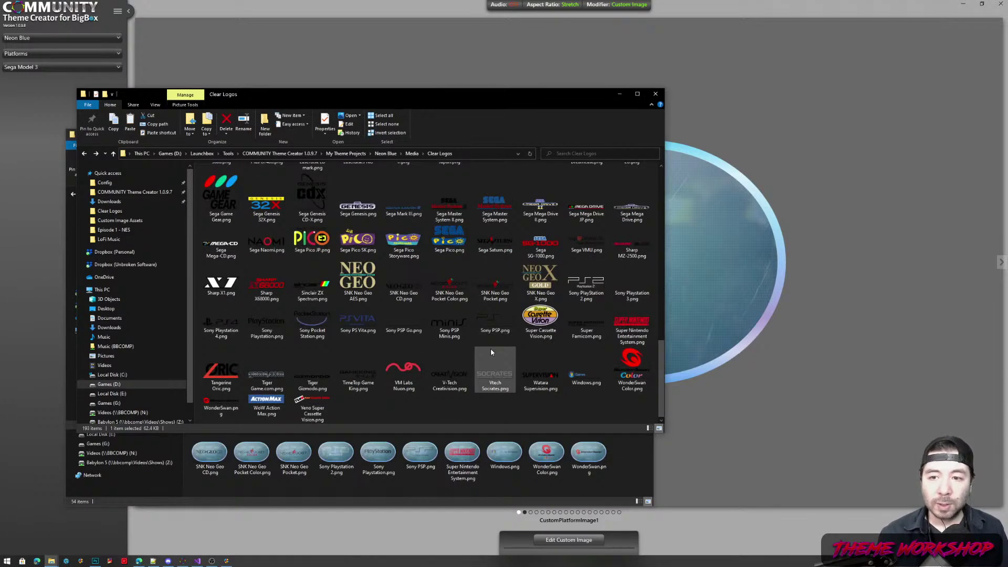
# Search the Logos folder for "model 3" and copy Sega Model 3.png into the Clear Logos folder.
pyautogui.hotkey('alt', 'Tab')
pyautogui.hotkey('alt', 'Tab')
pyautogui.hotkey('alt', 'Tab')
pyautogui.hotkey('alt', 'Tab')
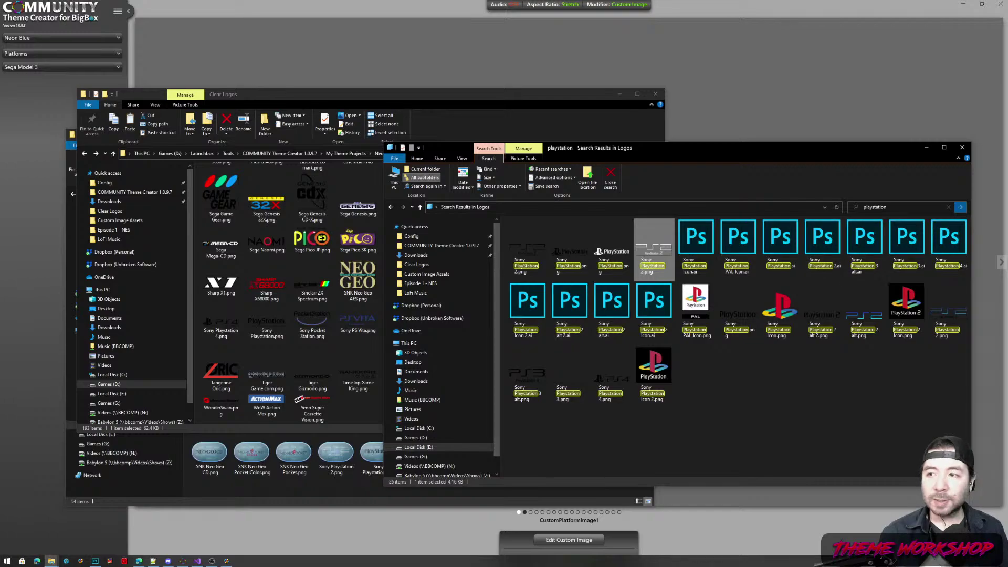
pyautogui.click(891, 208)
pyautogui.write('model 3')
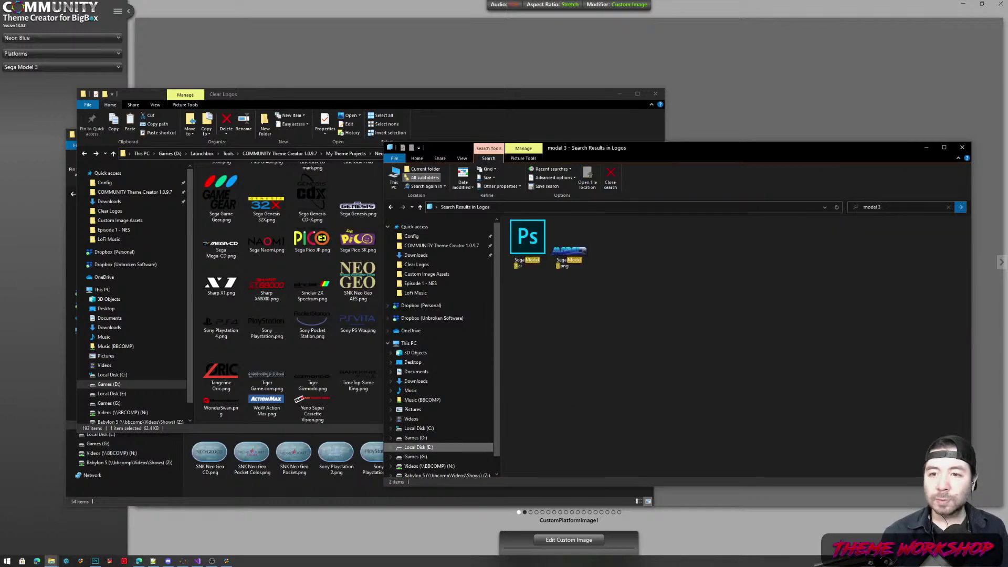
pyautogui.click(570, 249)
pyautogui.moveTo(317, 284); pyautogui.dragTo(318, 281)
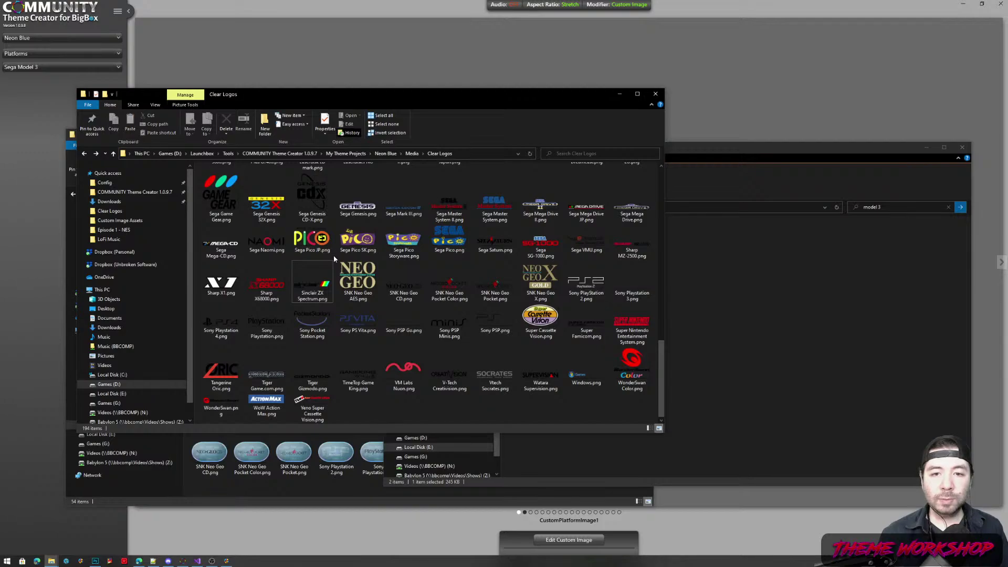
# Return to COMMUNITY Theme Creator and reload the Sega Model 3 preview by selecting Sega Master System and reselecting Sega Model 3.
pyautogui.click(24, 156)
pyautogui.click(51, 67)
pyautogui.scroll(3, 50, 67)
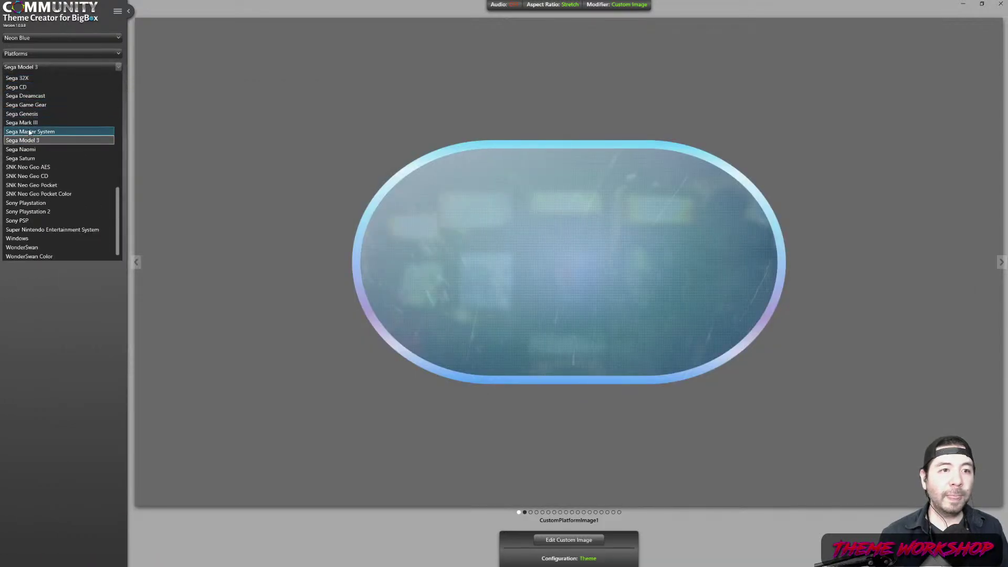
pyautogui.click(32, 132)
pyautogui.click(31, 69)
pyautogui.scroll(2, 30, 136)
pyautogui.click(30, 141)
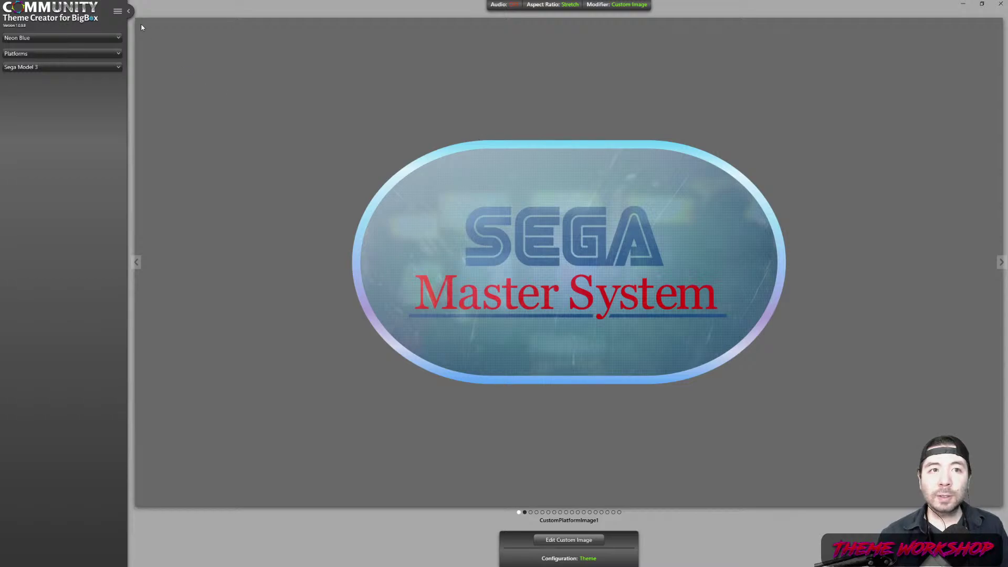
# Render the custom images for the selected Sega Model 3 platform only.
pyautogui.click(117, 10)
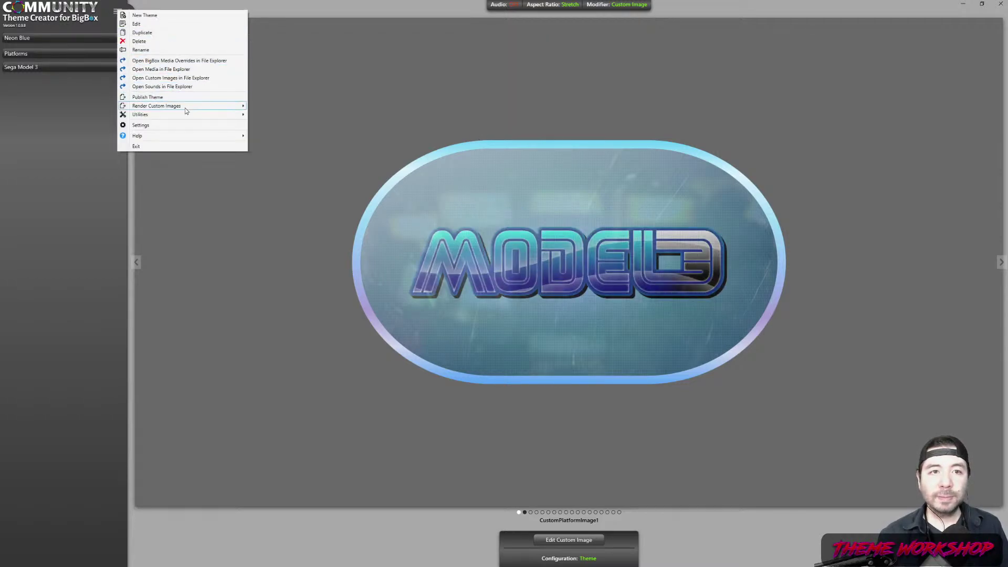
pyautogui.moveTo(202, 107)
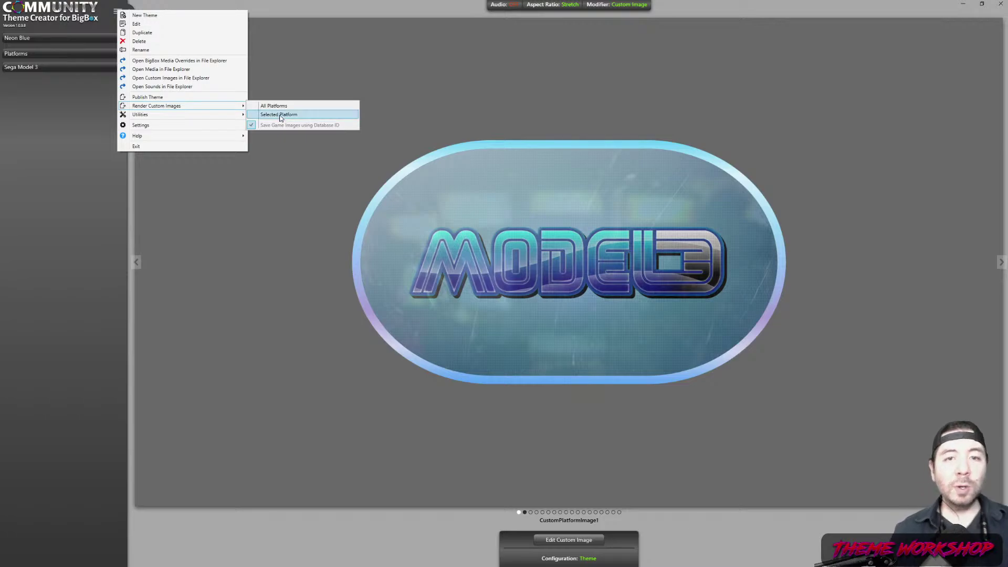
pyautogui.click(280, 115)
# Switch to the Platforms folder in File Explorer and select all the rendered platform images.
pyautogui.hotkey('alt', 'Tab')
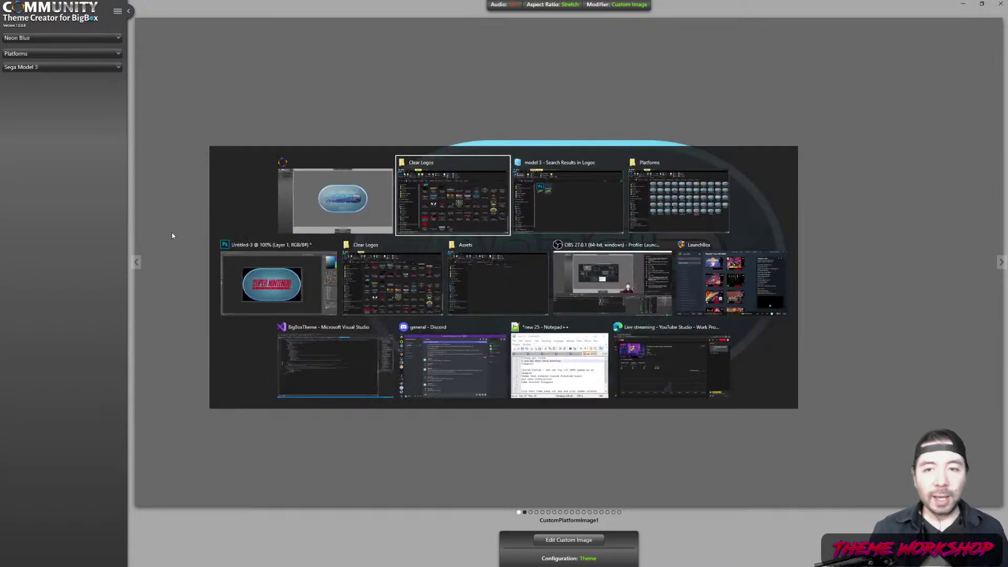
pyautogui.hotkey('alt', 'Tab')
pyautogui.hotkey('alt', 'Tab')
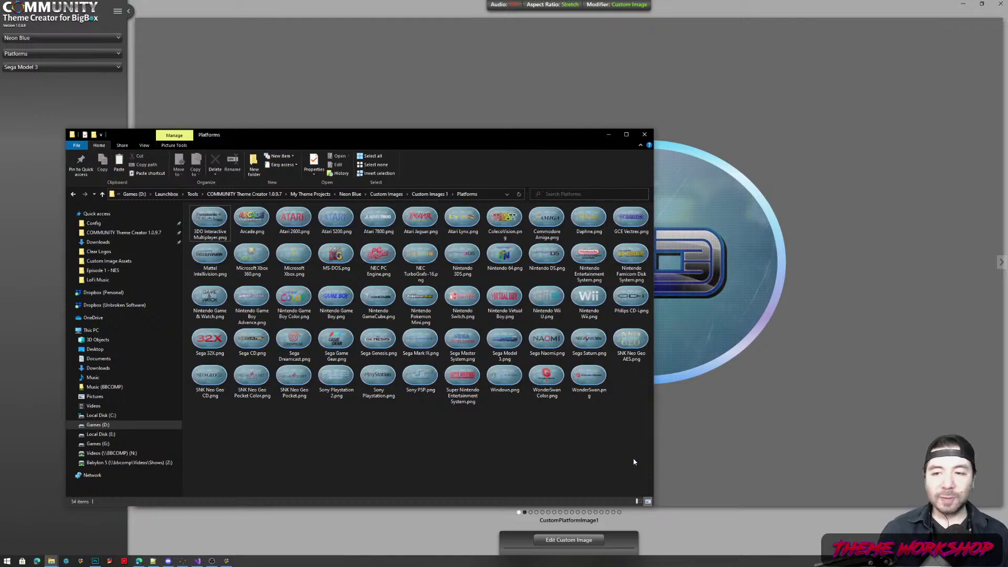
pyautogui.moveTo(641, 460); pyautogui.dragTo(625, 450)
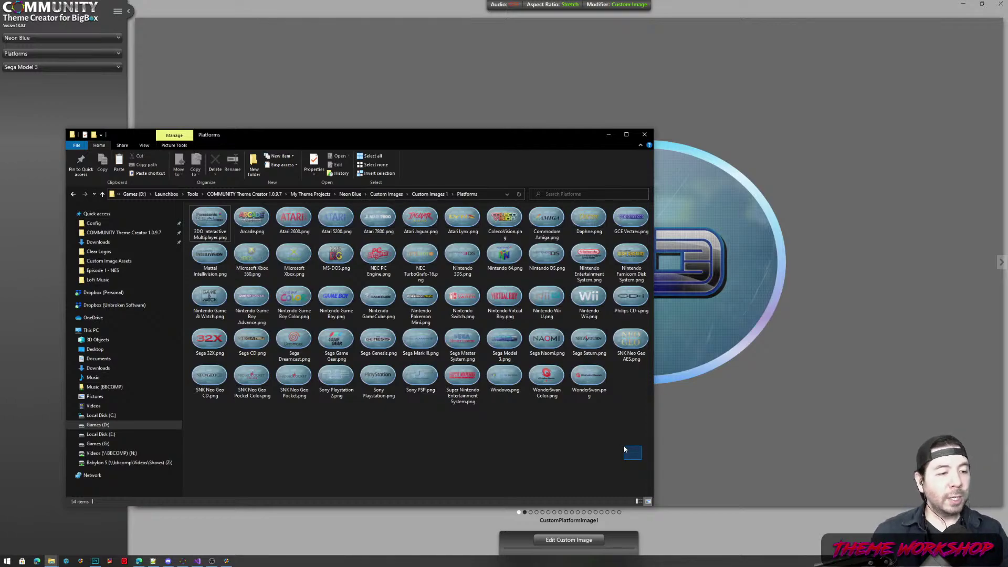
pyautogui.moveTo(625, 449); pyautogui.dragTo(192, 206)
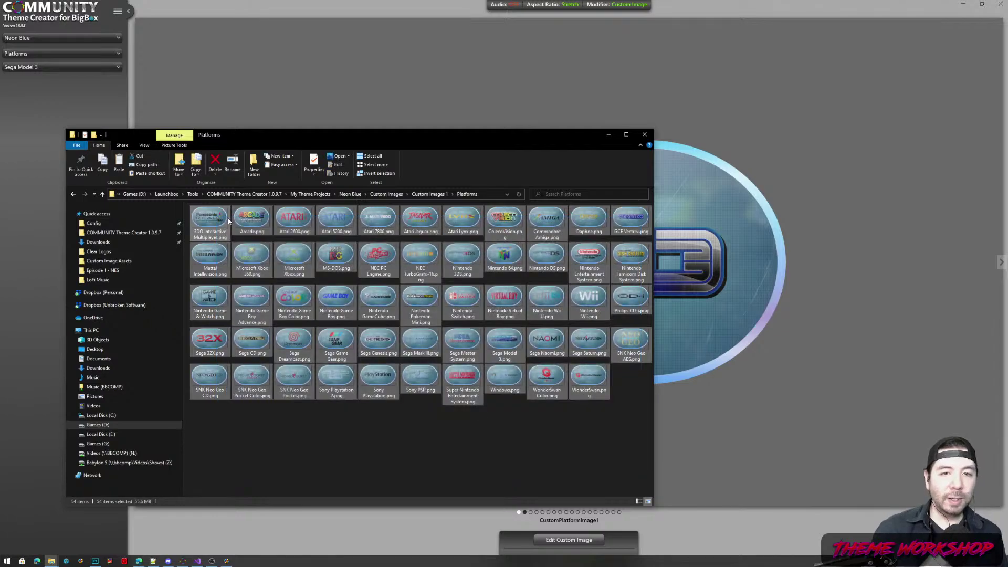
# Copy all the rendered images in the Platforms folder and go up to the Neon Blue project folder.
pyautogui.click(374, 461)
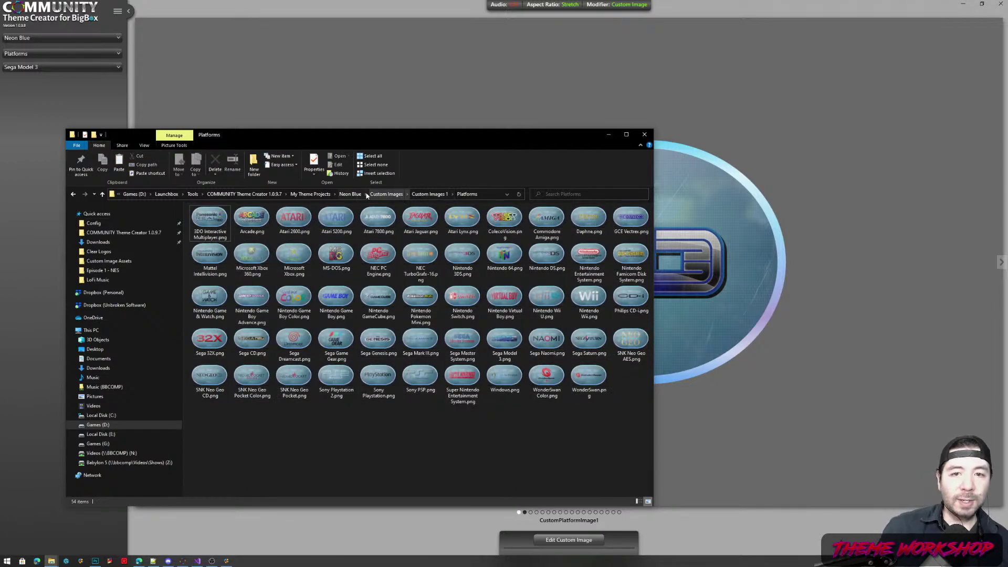
pyautogui.moveTo(633, 450); pyautogui.dragTo(202, 215)
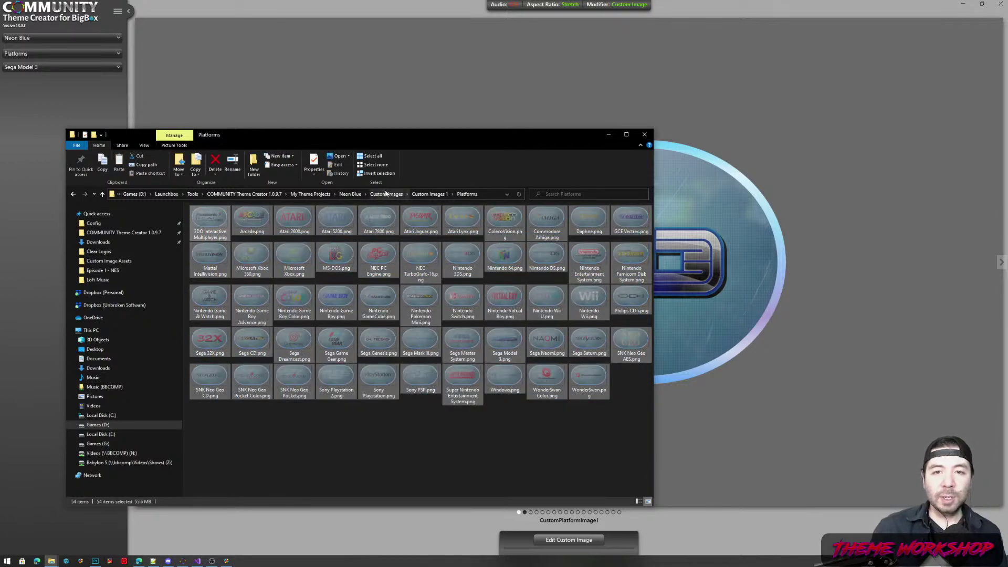
pyautogui.click(351, 194)
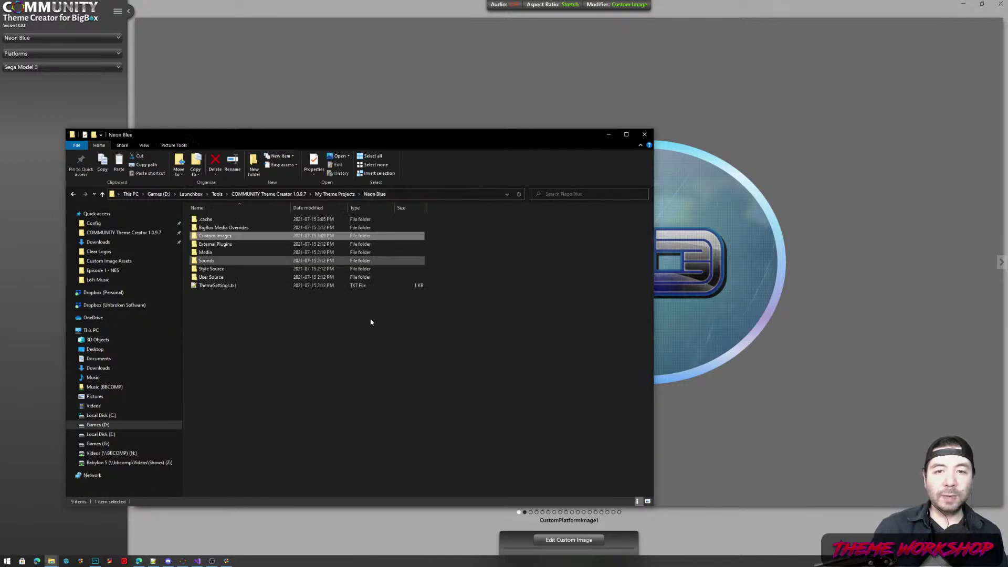
pyautogui.click(312, 364)
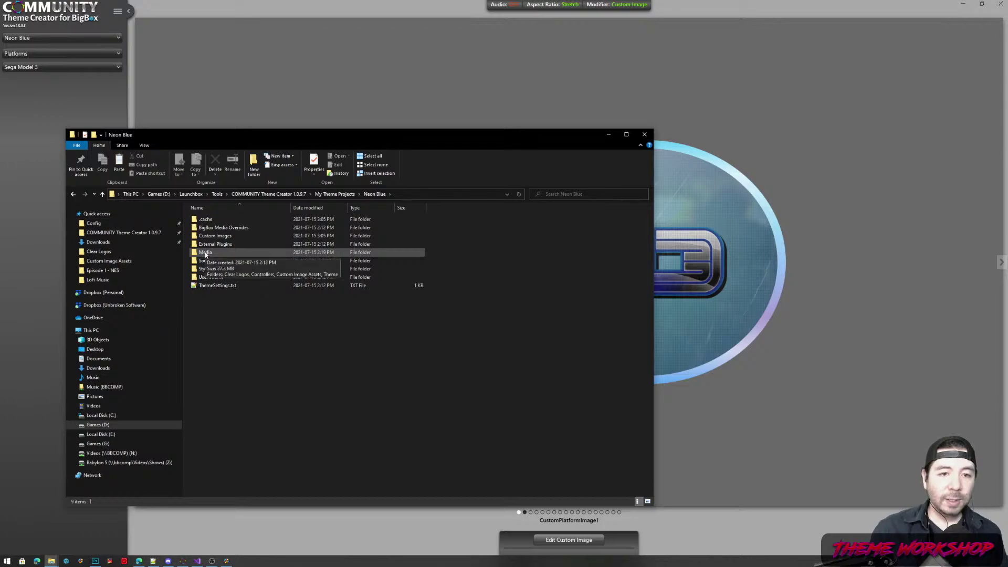
# Open the Clear Logo folder inside BigBox Media Overrides > Images > Platforms.
pyautogui.doubleClick(227, 229)
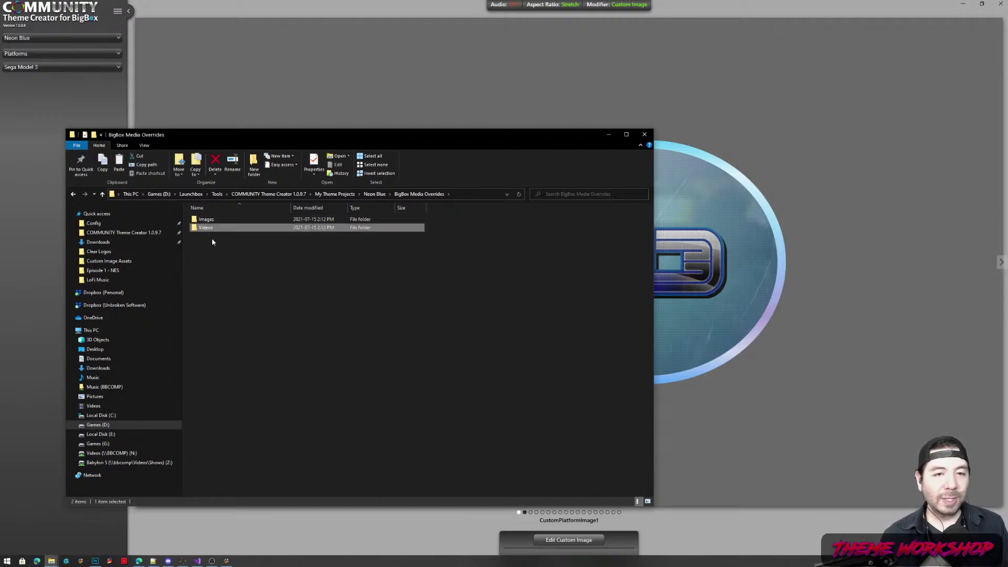
pyautogui.click(207, 221)
pyautogui.doubleClick(207, 221)
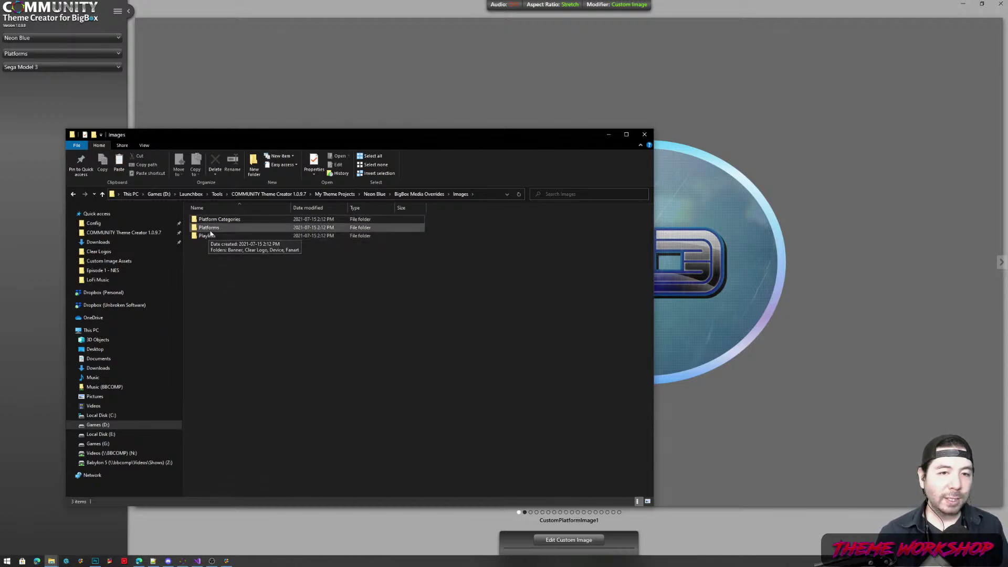
pyautogui.doubleClick(208, 227)
pyautogui.click(211, 228)
pyautogui.click(212, 244)
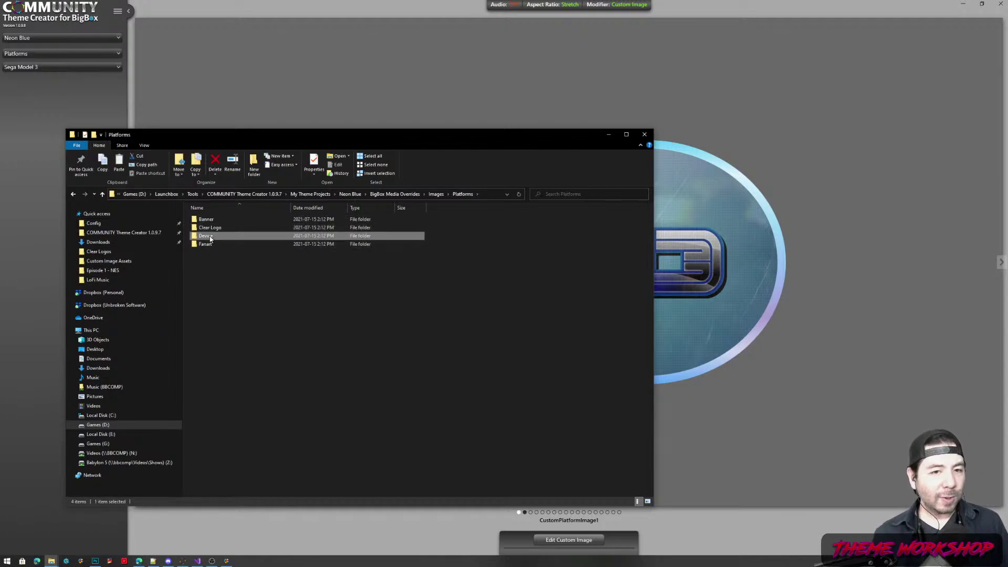
pyautogui.click(263, 326)
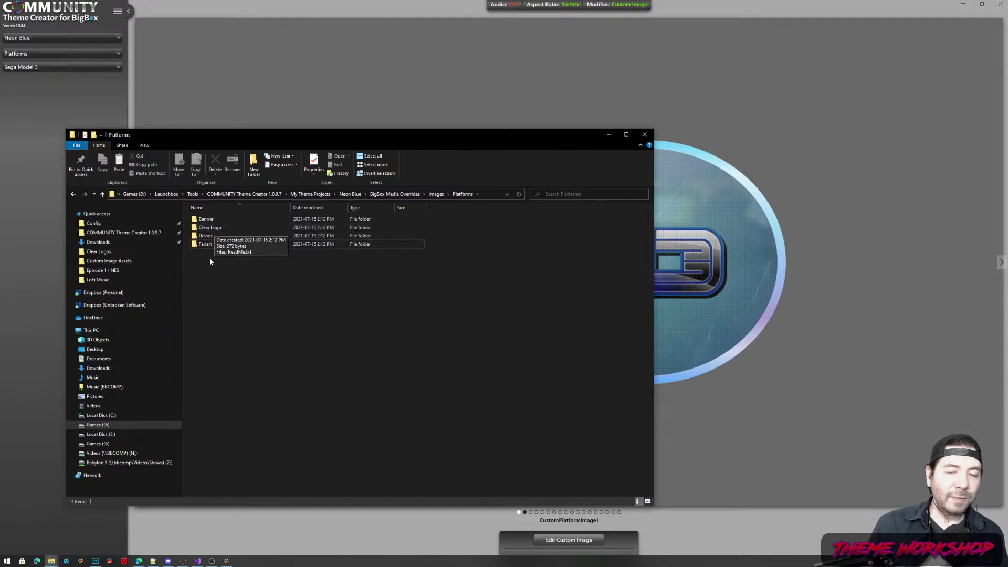
pyautogui.click(209, 230)
pyautogui.doubleClick(209, 230)
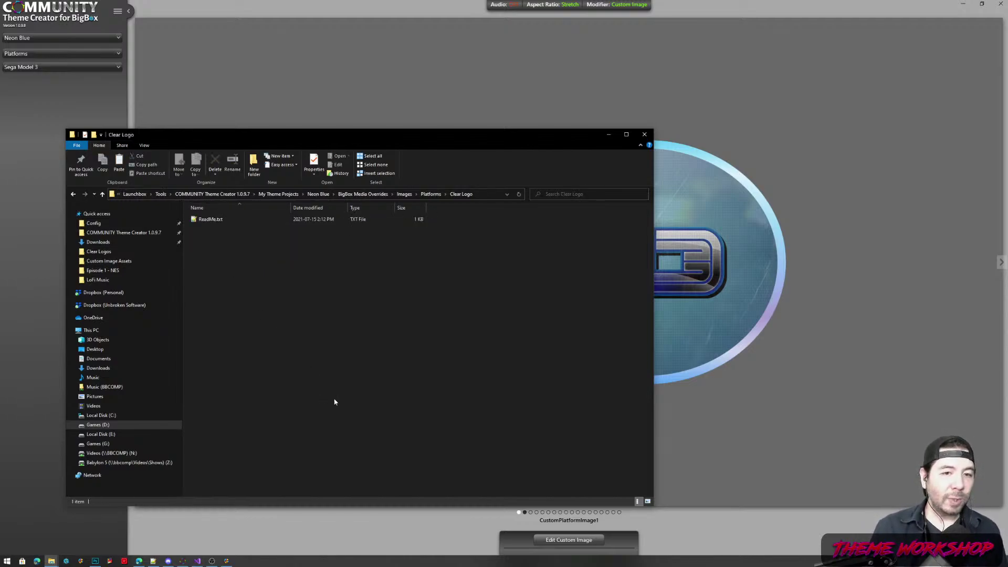
# Read the Clear Logo folder's ReadMe.txt for the image naming and format rules, and close it.
pyautogui.doubleClick(206, 219)
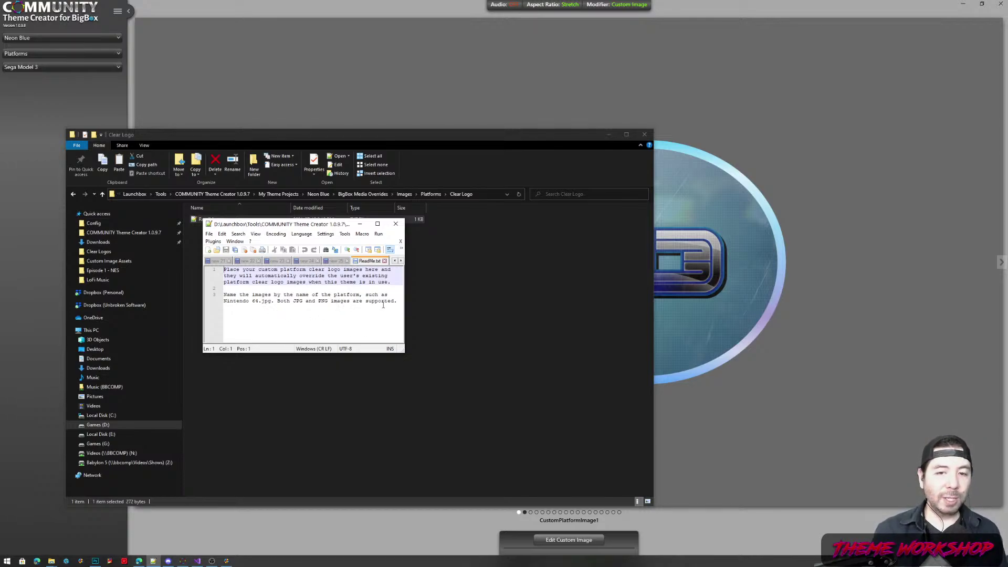
pyautogui.click(396, 224)
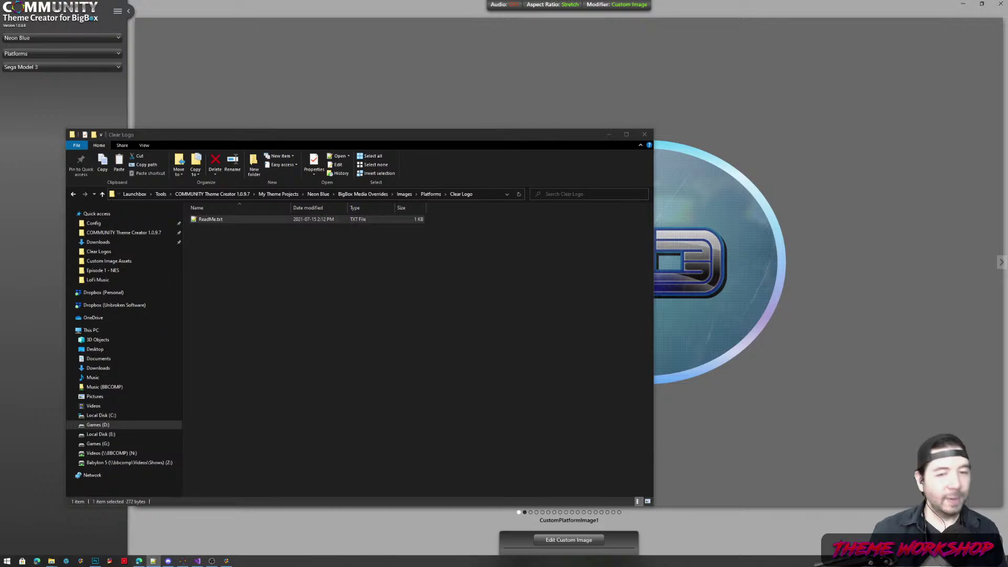
pyautogui.click(304, 306)
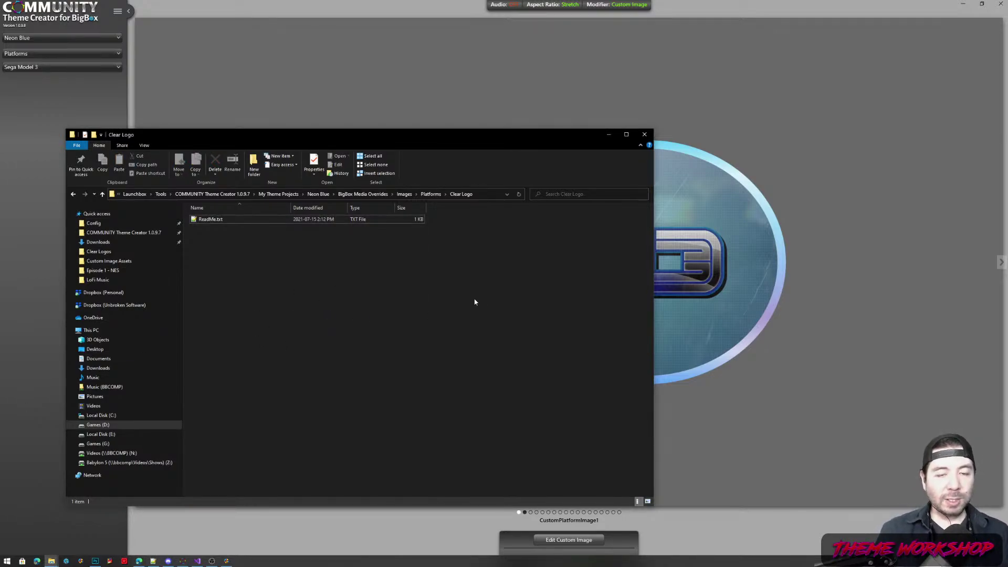
# Paste the copied platform images into the Clear Logo folder and return to COMMUNITY Theme Creator.
pyautogui.hotkey('ctrl', 'v')
pyautogui.click(522, 326)
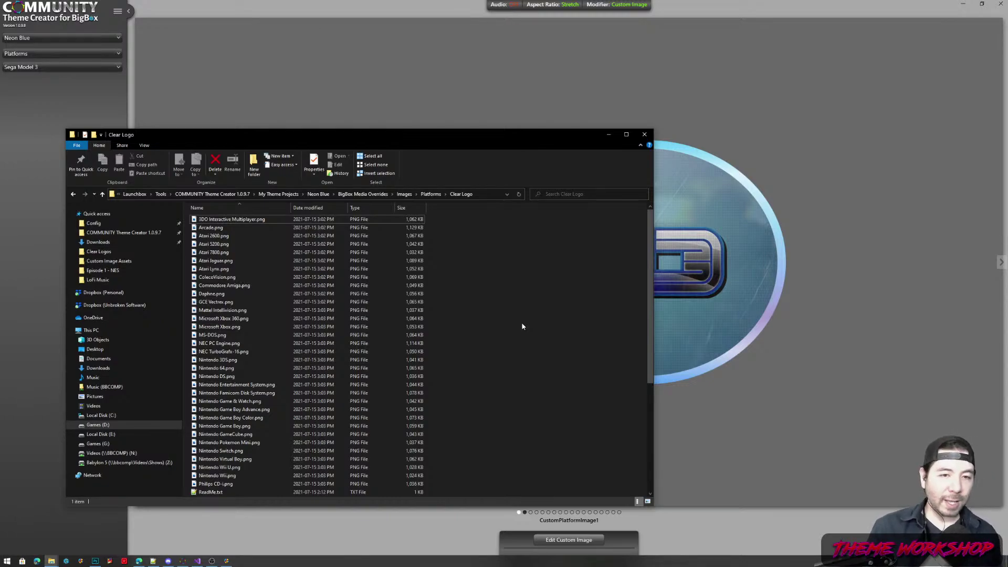
pyautogui.click(318, 194)
pyautogui.click(275, 75)
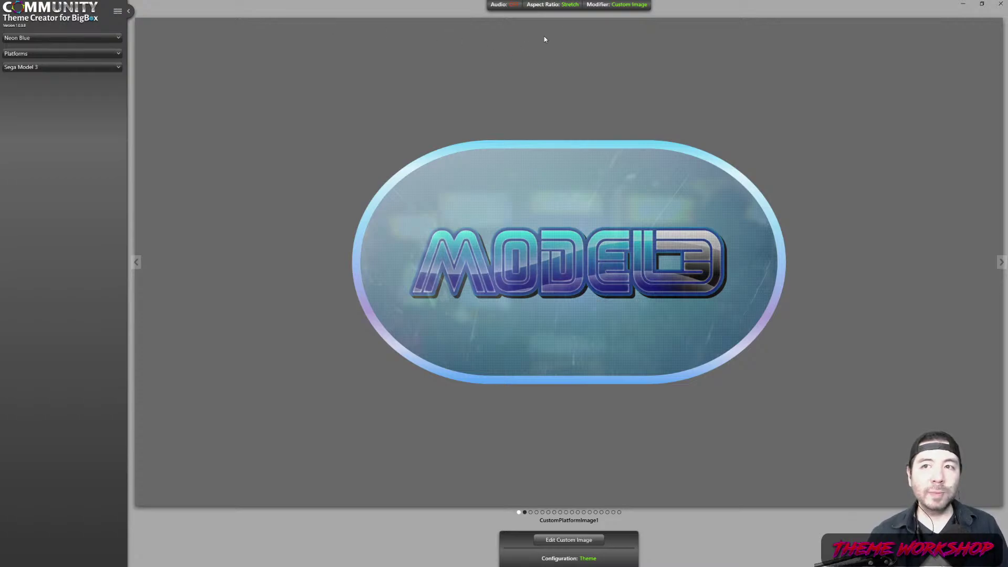
# Switch the modifier to View and open PlatformWheel1FiltersView for editing.
pyautogui.click(625, 16)
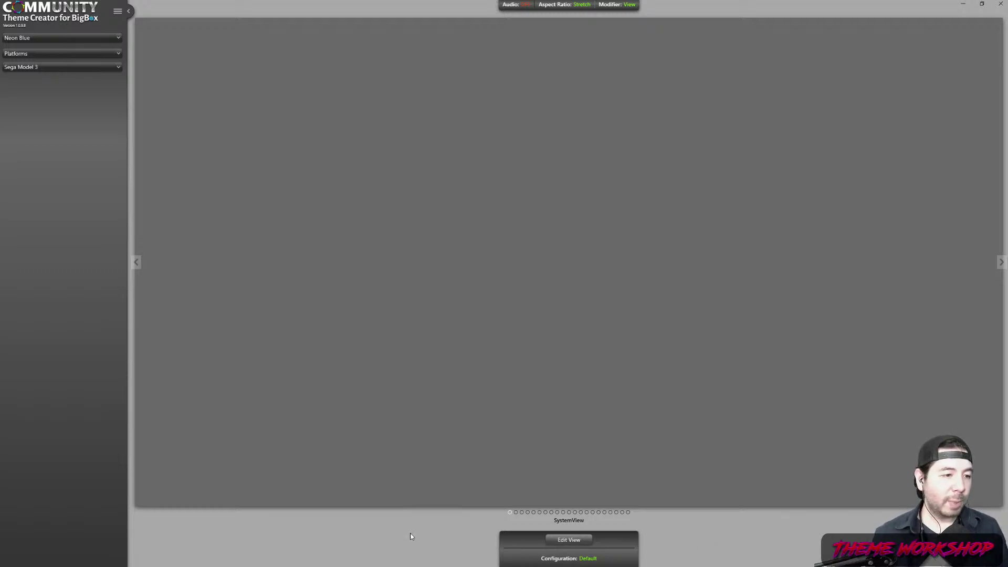
pyautogui.click(559, 519)
pyautogui.click(595, 383)
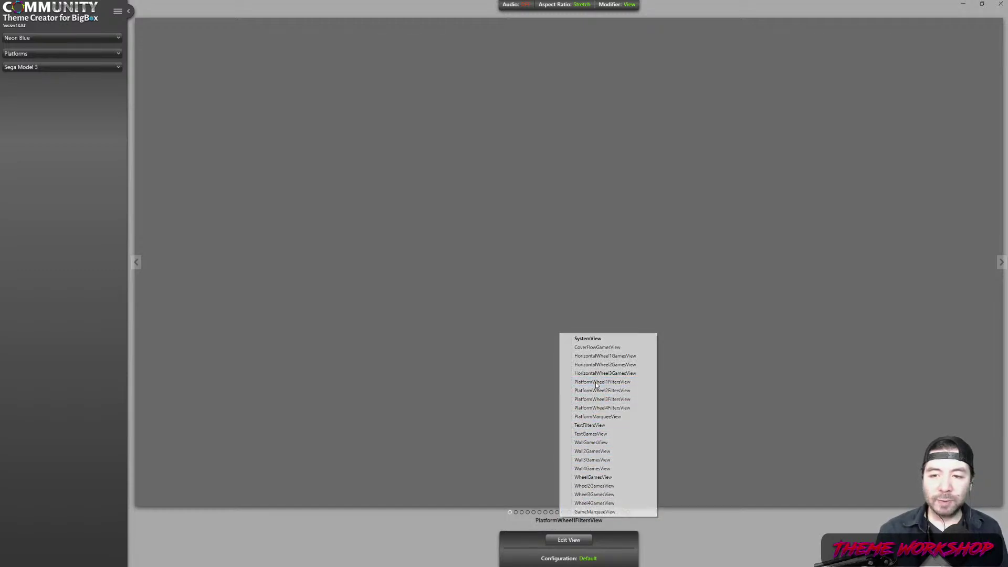
pyautogui.click(560, 540)
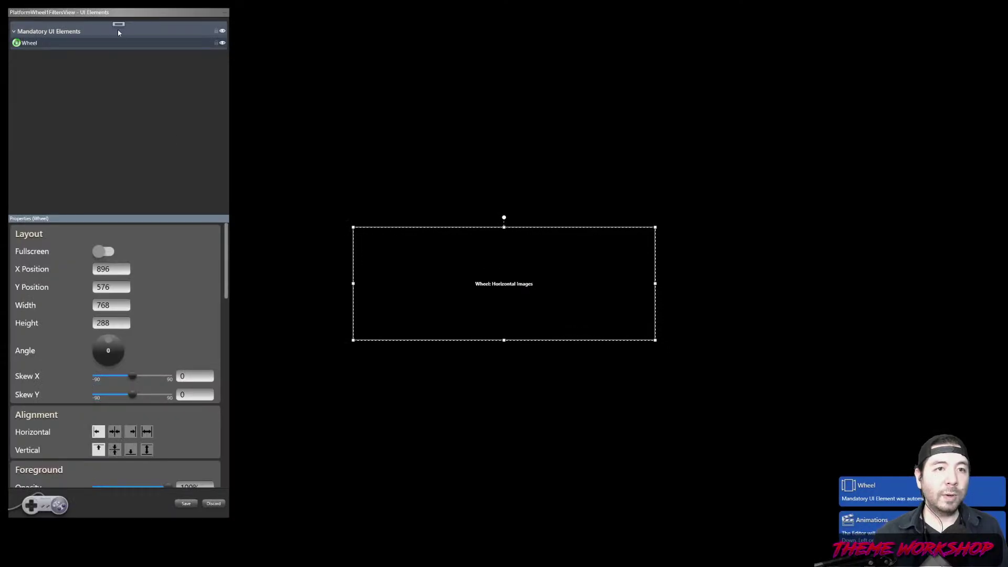
# Move the Wheel element to the canvas's upper-left corner at X 0, Y 0.
pyautogui.click(118, 24)
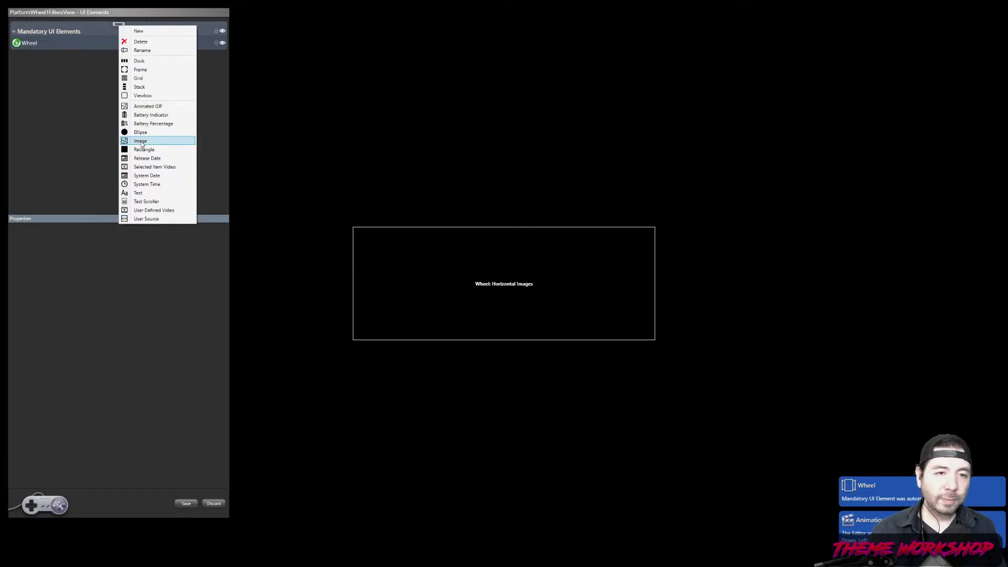
pyautogui.click(30, 43)
pyautogui.click(31, 43)
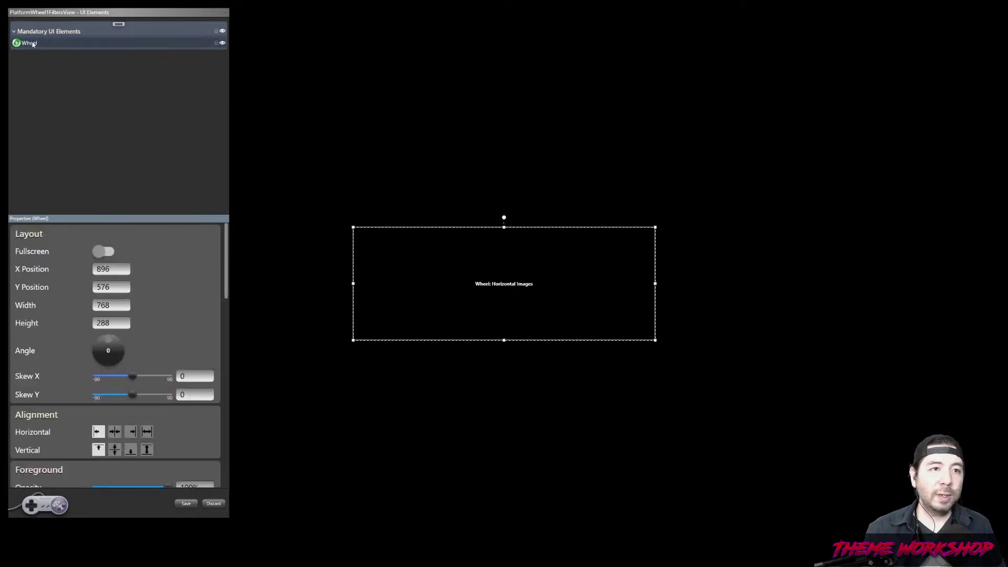
pyautogui.moveTo(481, 277); pyautogui.dragTo(81, 23)
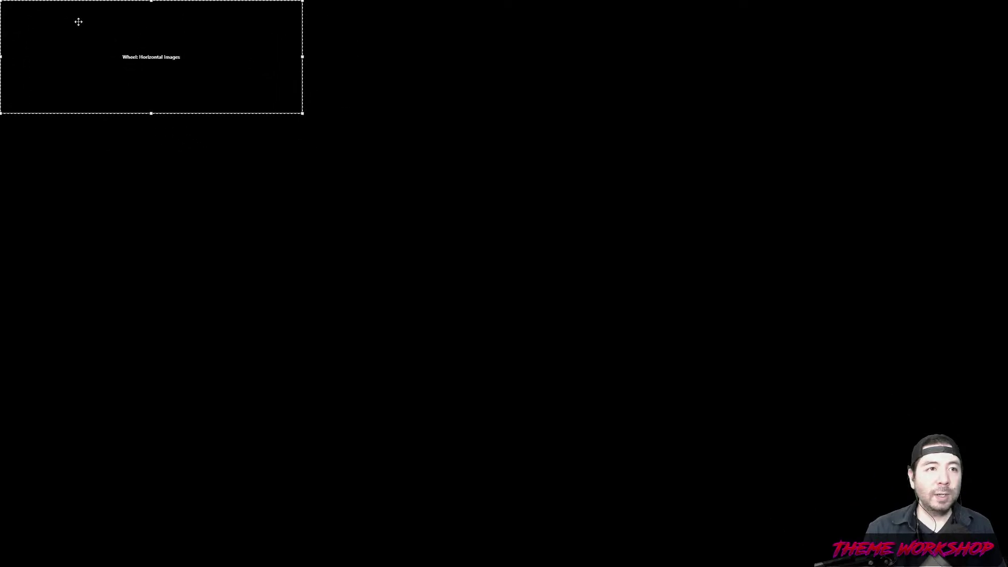
pyautogui.moveTo(151, 78); pyautogui.dragTo(151, 77)
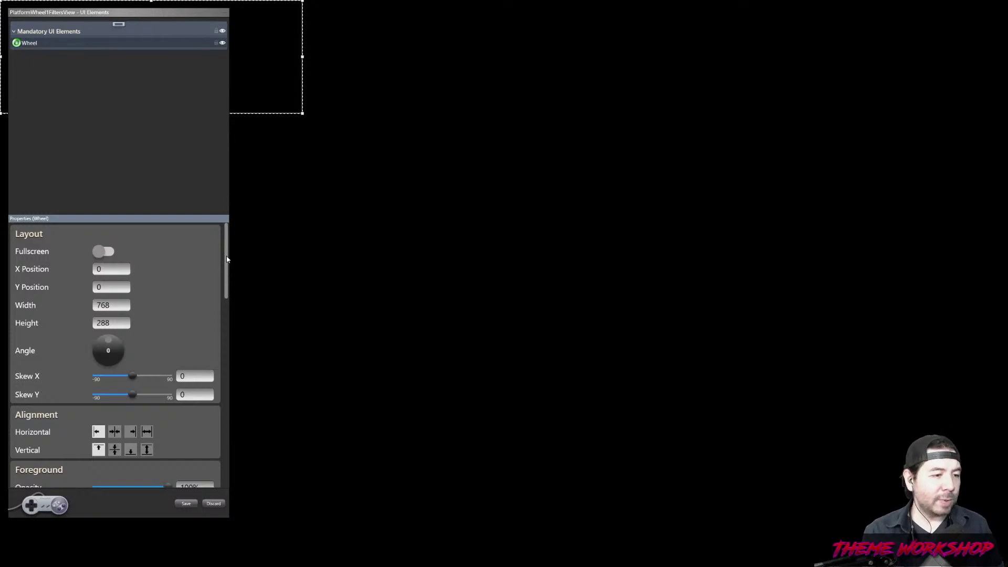
# Resize the Wheel element to a height of 1440 and a width of about 793, moving the properties window clear of it.
pyautogui.moveTo(131, 16); pyautogui.dragTo(575, 44)
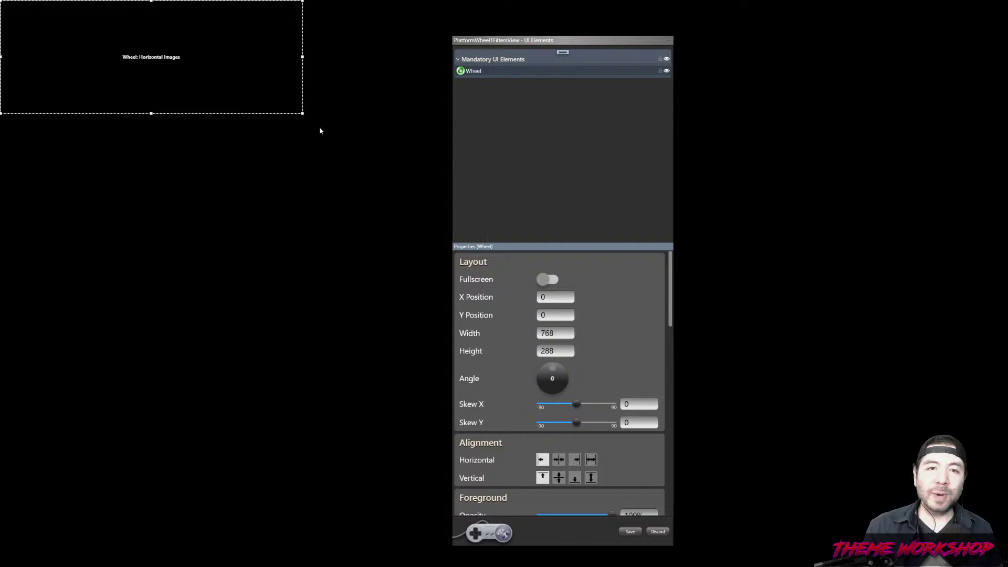
pyautogui.moveTo(302, 113); pyautogui.dragTo(326, 566)
pyautogui.moveTo(566, 353); pyautogui.dragTo(480, 353)
pyautogui.write('1440')
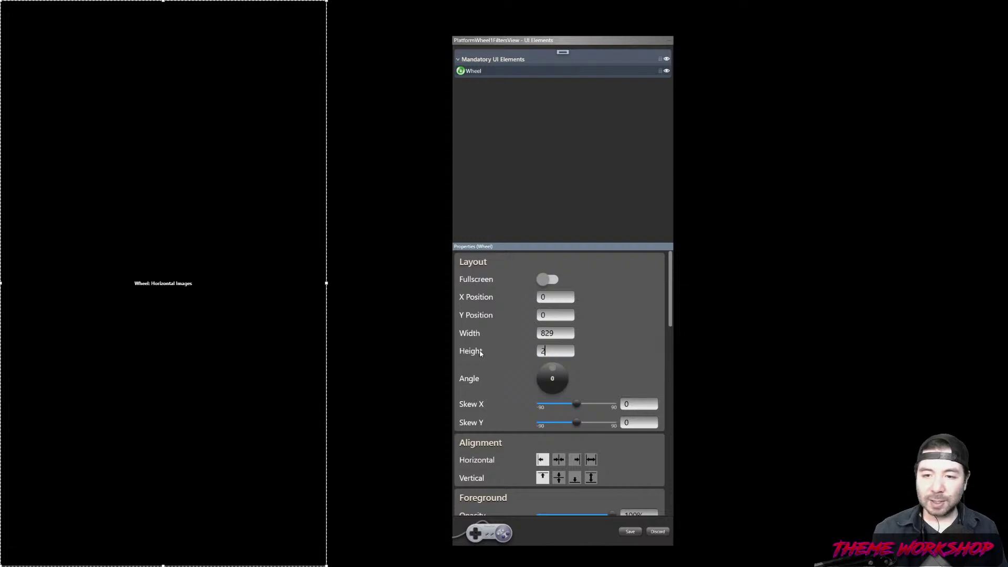
pyautogui.moveTo(561, 335); pyautogui.dragTo(460, 332)
pyautogui.moveTo(325, 284)
pyautogui.mouseDown()
pyautogui.moveTo(302, 283)
pyautogui.moveTo(312, 283)
pyautogui.mouseUp()
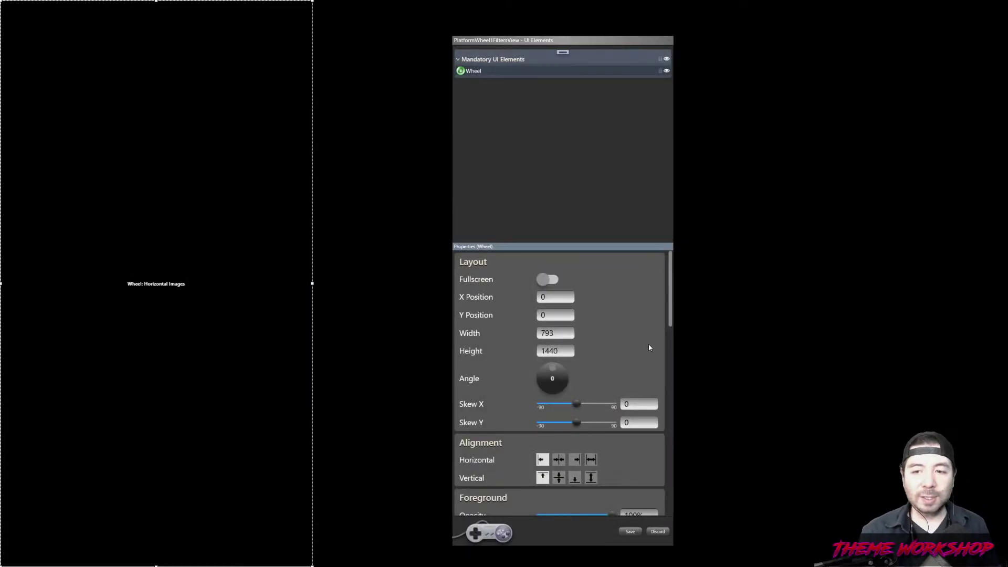
# Set the Wheel's type to Vertical Images and its image type to Clear Logo.
pyautogui.scroll(-8, 644, 296)
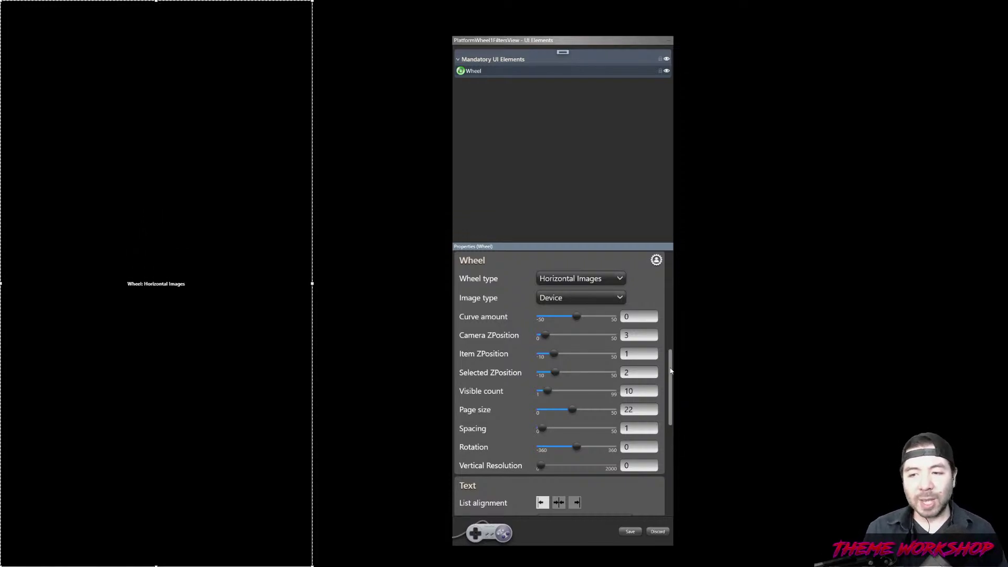
pyautogui.moveTo(671, 371); pyautogui.dragTo(670, 361)
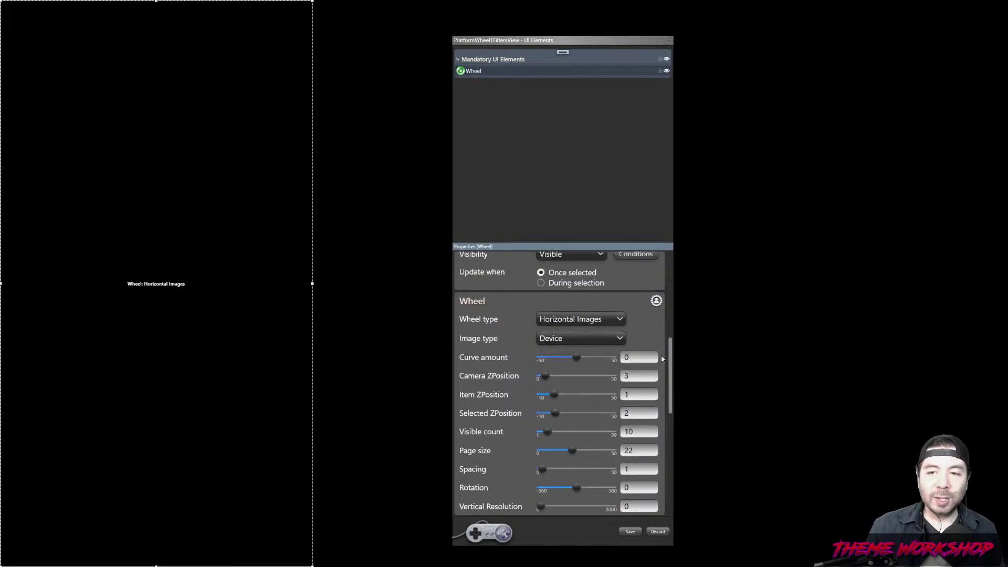
pyautogui.click(578, 318)
pyautogui.click(551, 348)
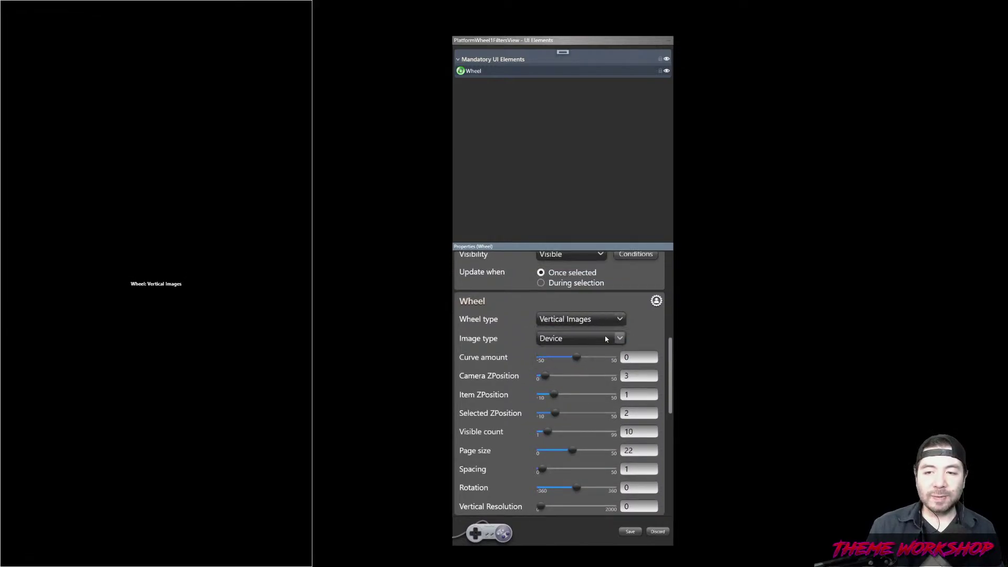
pyautogui.click(606, 339)
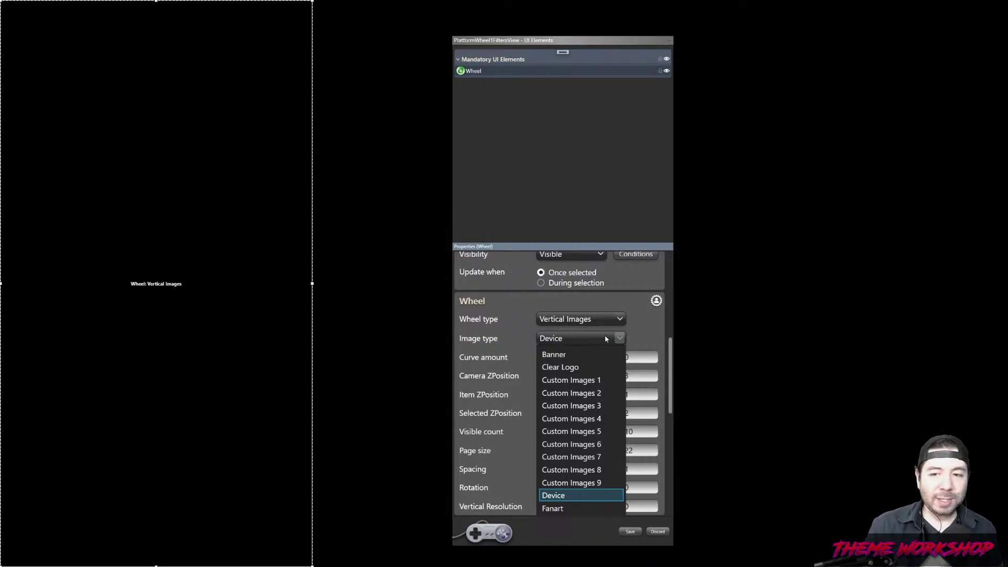
pyautogui.click(573, 367)
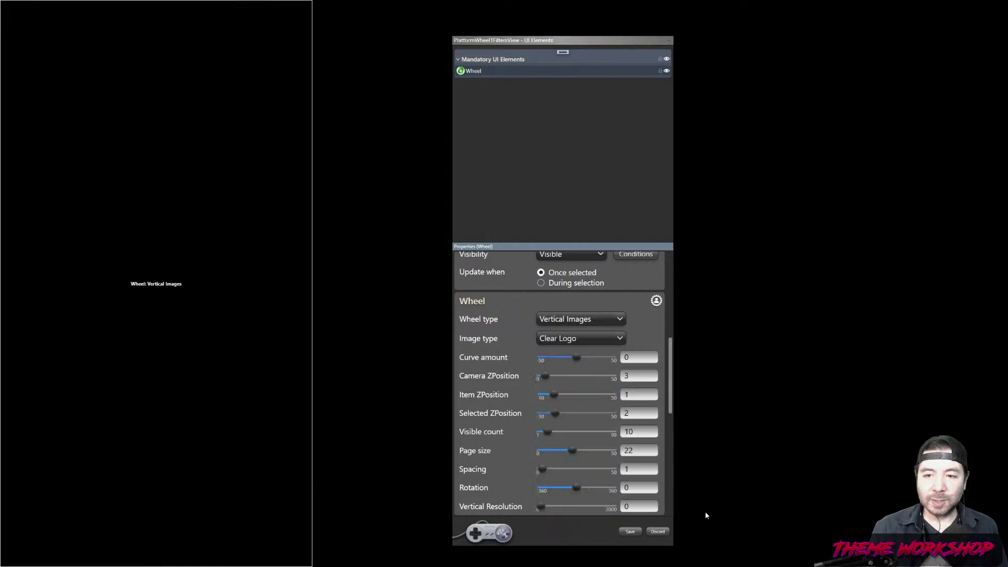
# Apply the Vertical preset to the Wheel and review its remaining properties.
pyautogui.click(657, 301)
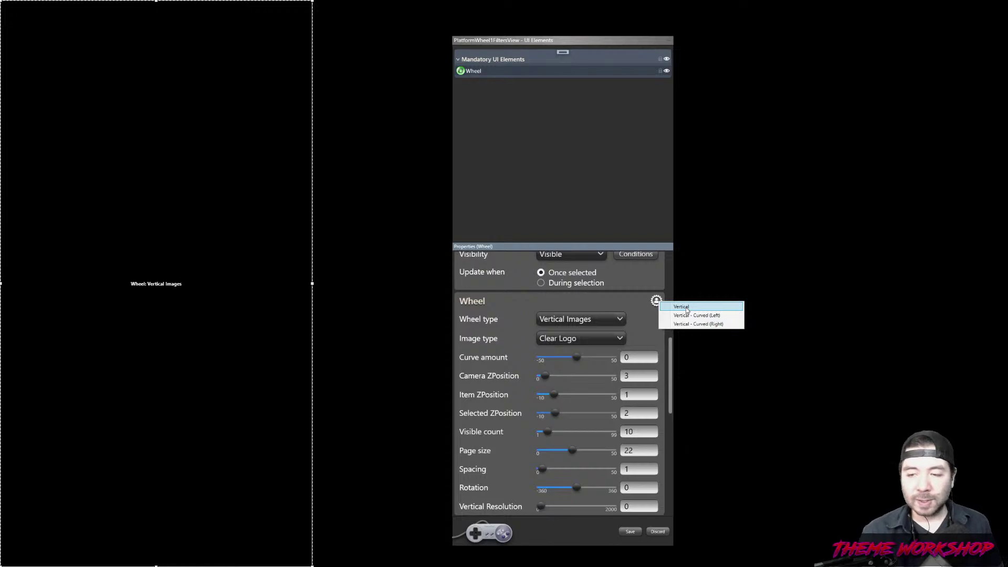
pyautogui.click(682, 307)
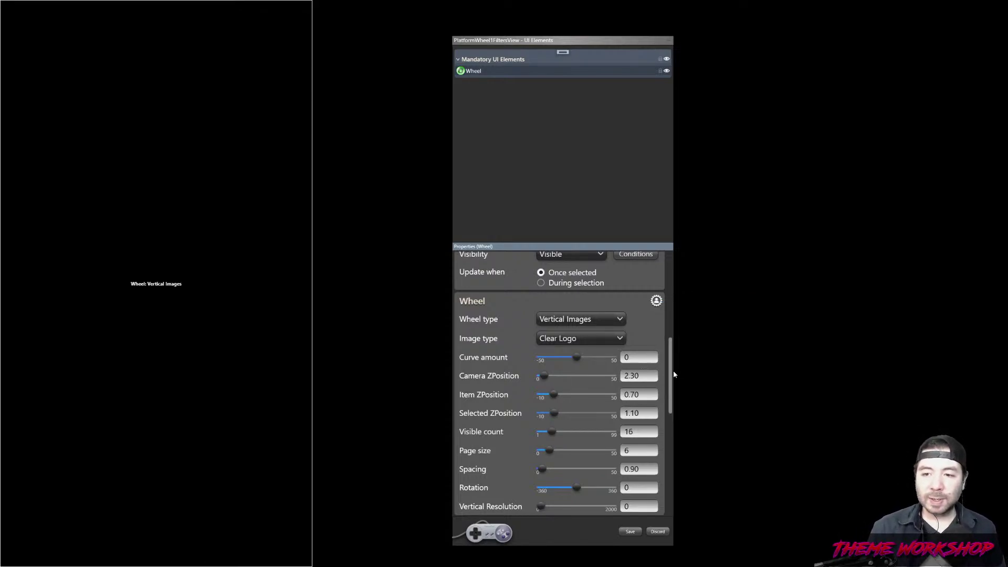
pyautogui.scroll(-8, 670, 375)
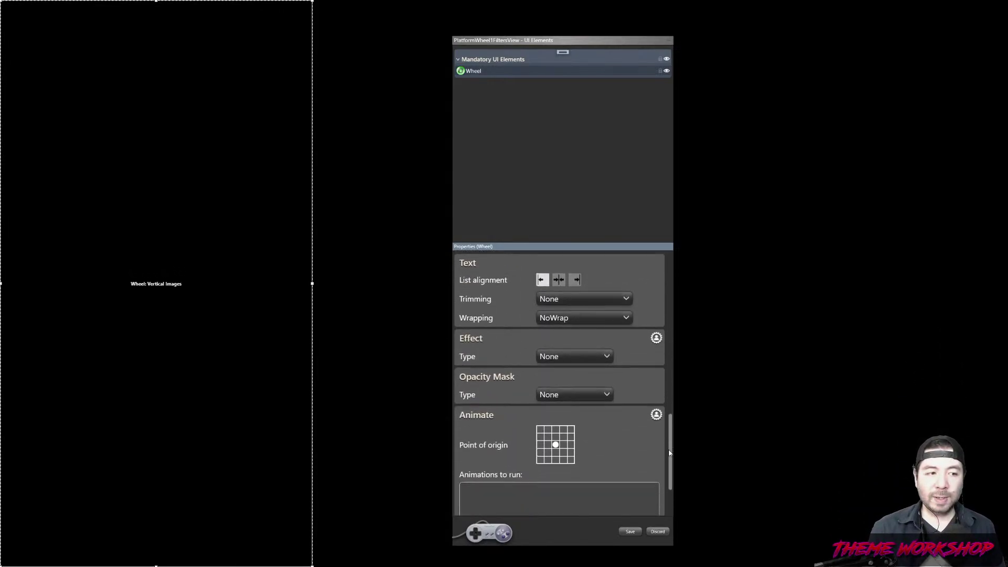
pyautogui.scroll(4, 667, 393)
pyautogui.moveTo(667, 393)
pyautogui.mouseDown()
pyautogui.moveTo(656, 289)
pyautogui.moveTo(687, 413)
pyautogui.moveTo(686, 394)
pyautogui.mouseUp()
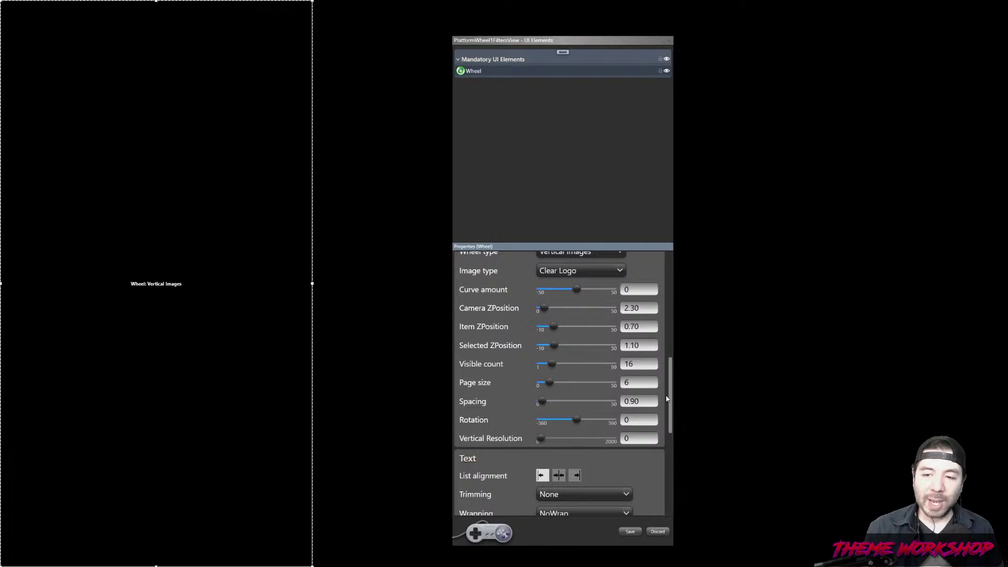
pyautogui.moveTo(671, 387); pyautogui.dragTo(671, 392)
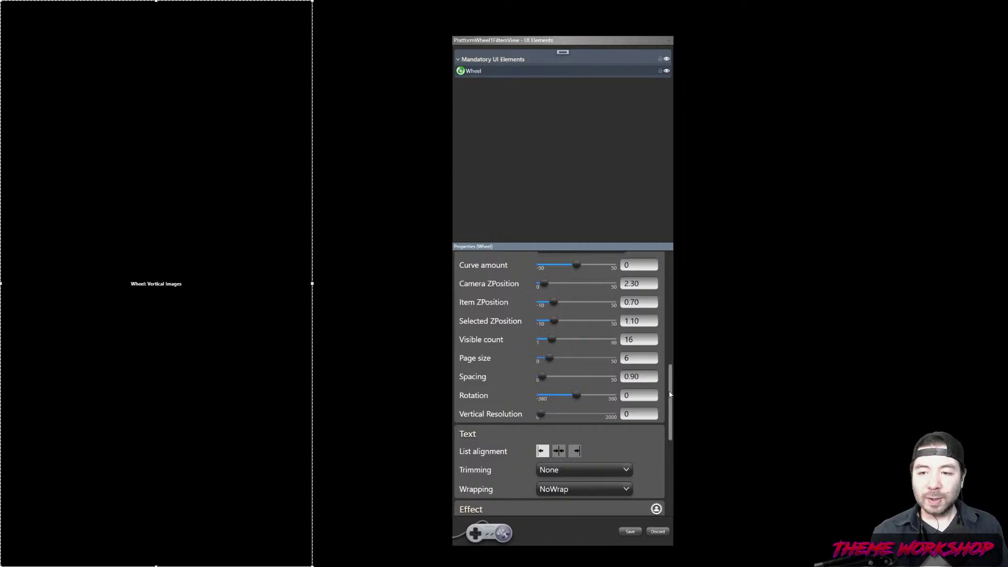
pyautogui.moveTo(669, 393); pyautogui.dragTo(672, 378)
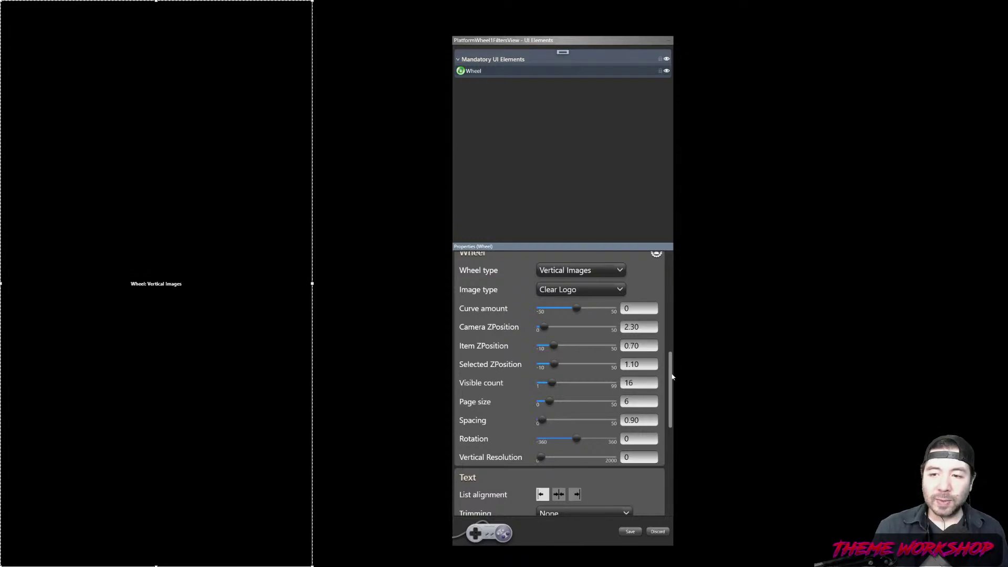
# Review the Wheel's wheel, text, effect, opacity mask and animation settings.
pyautogui.moveTo(670, 369); pyautogui.dragTo(706, 367)
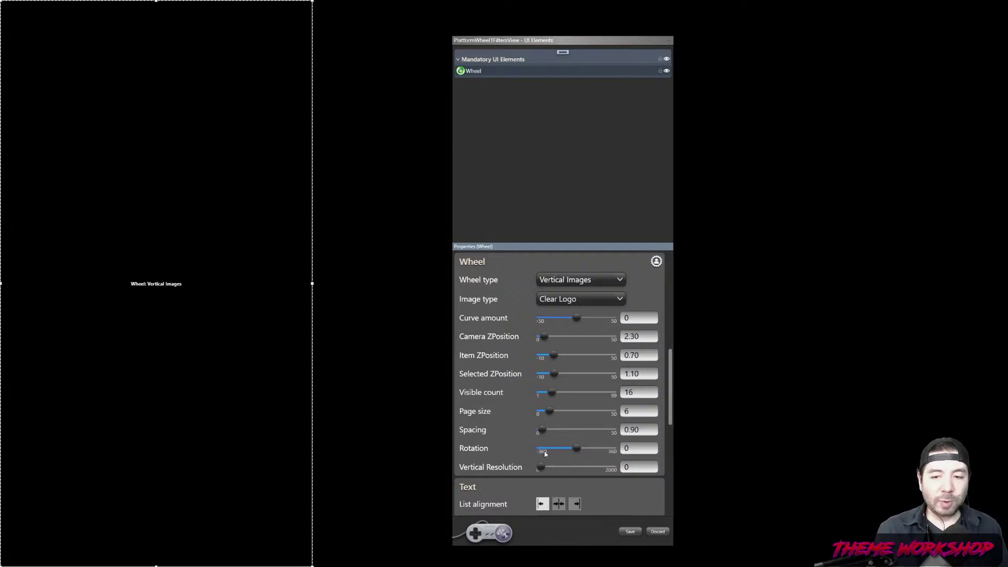
pyautogui.moveTo(672, 405); pyautogui.dragTo(666, 450)
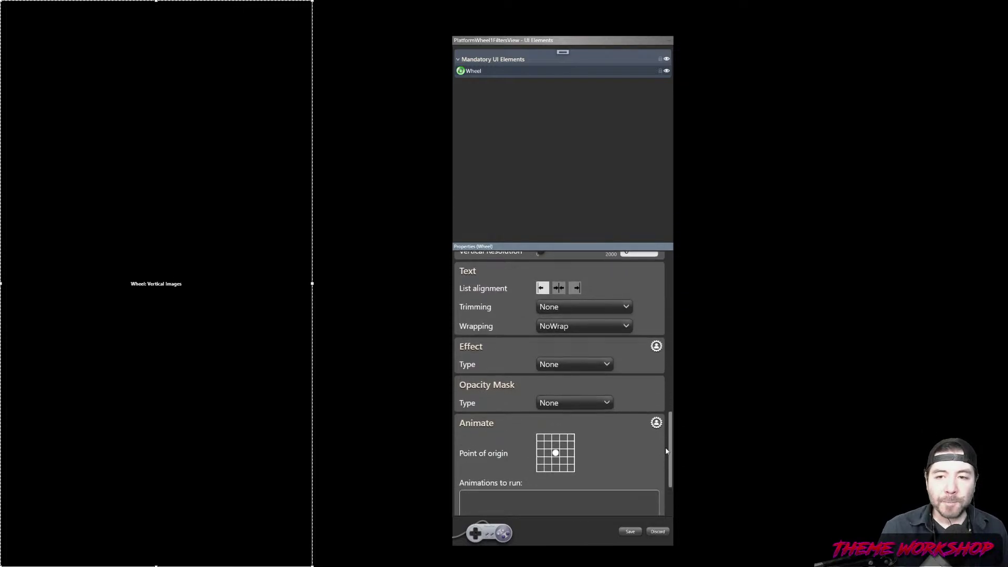
pyautogui.scroll(-3, 666, 451)
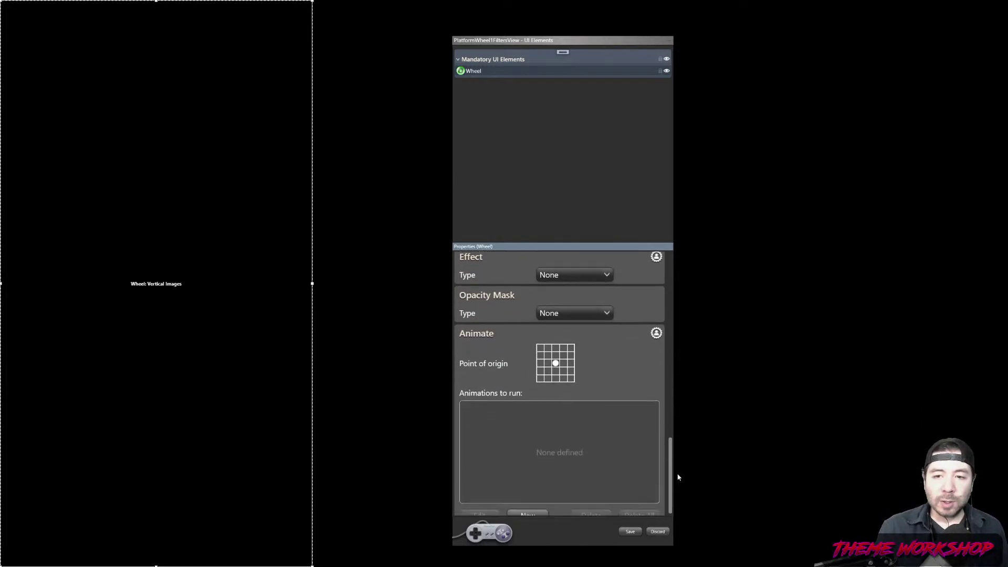
pyautogui.moveTo(670, 462); pyautogui.dragTo(672, 356)
pyautogui.scroll(-3, 672, 356)
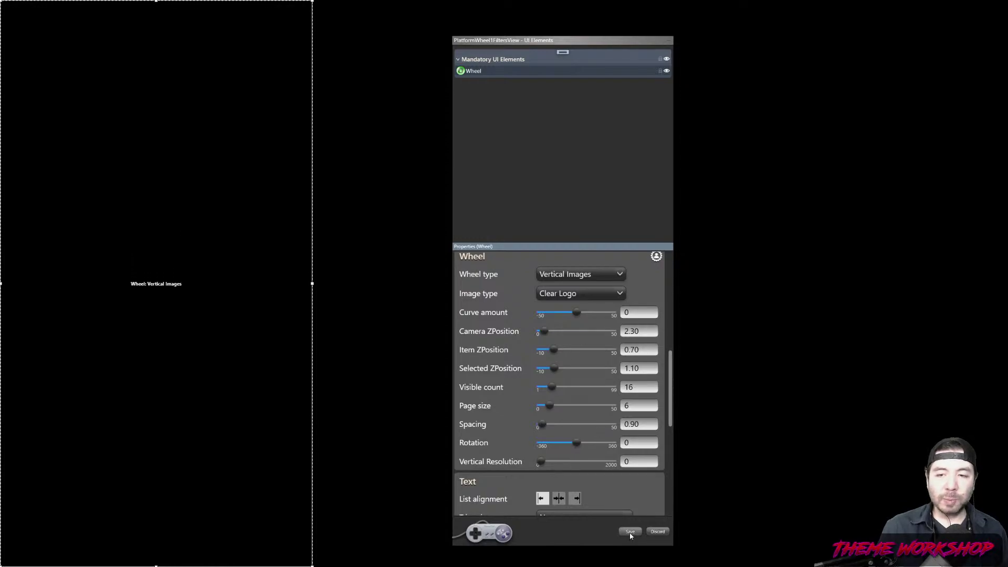
# Add a Rectangle element, make it fullscreen, and place it beneath the Wheel in the element order.
pyautogui.click(563, 52)
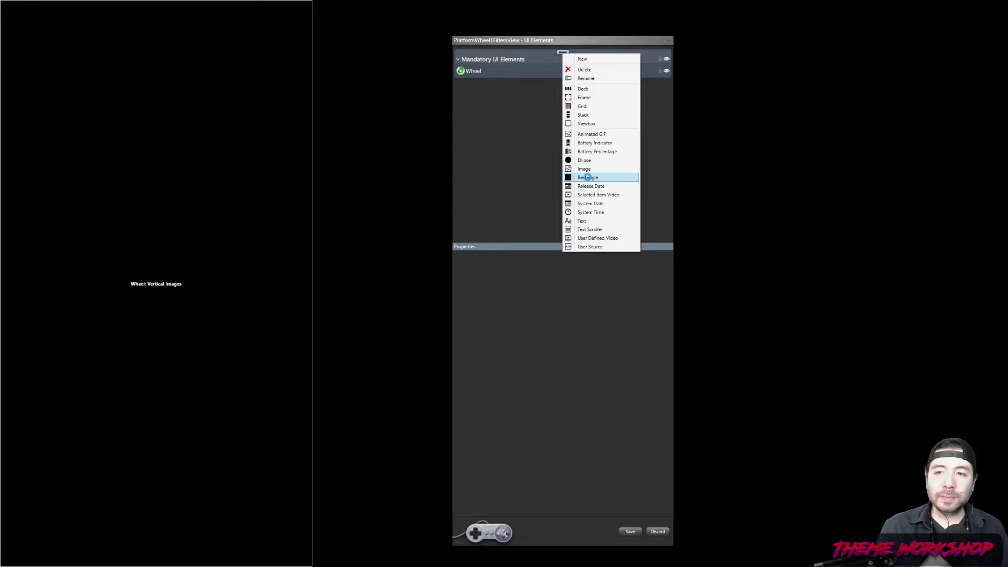
pyautogui.click(588, 178)
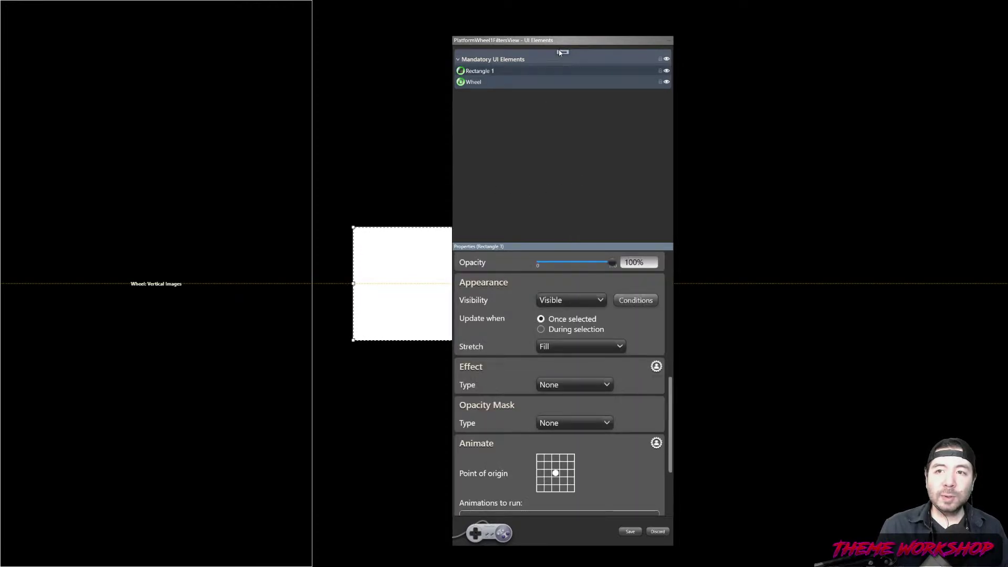
pyautogui.scroll(8, 666, 363)
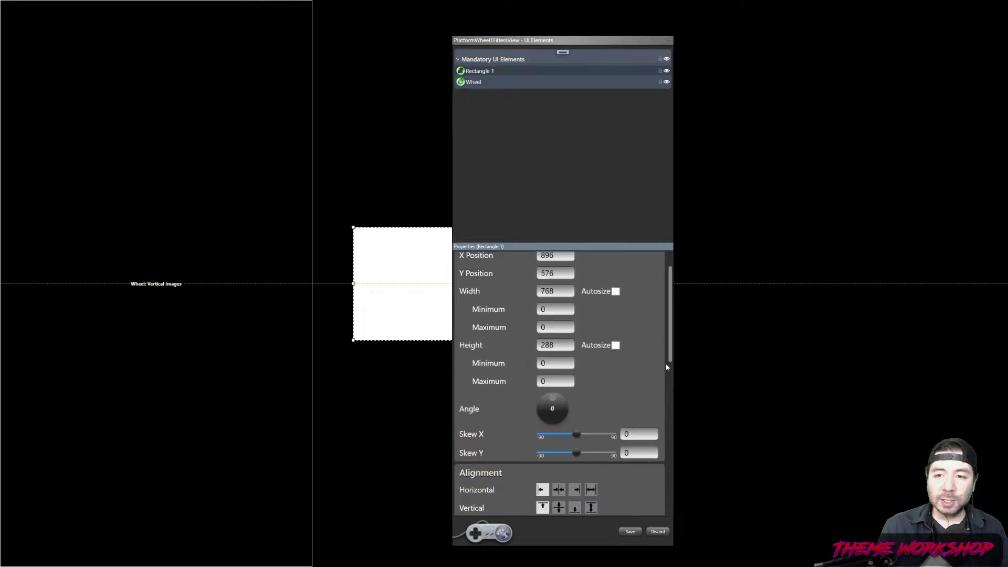
pyautogui.click(547, 279)
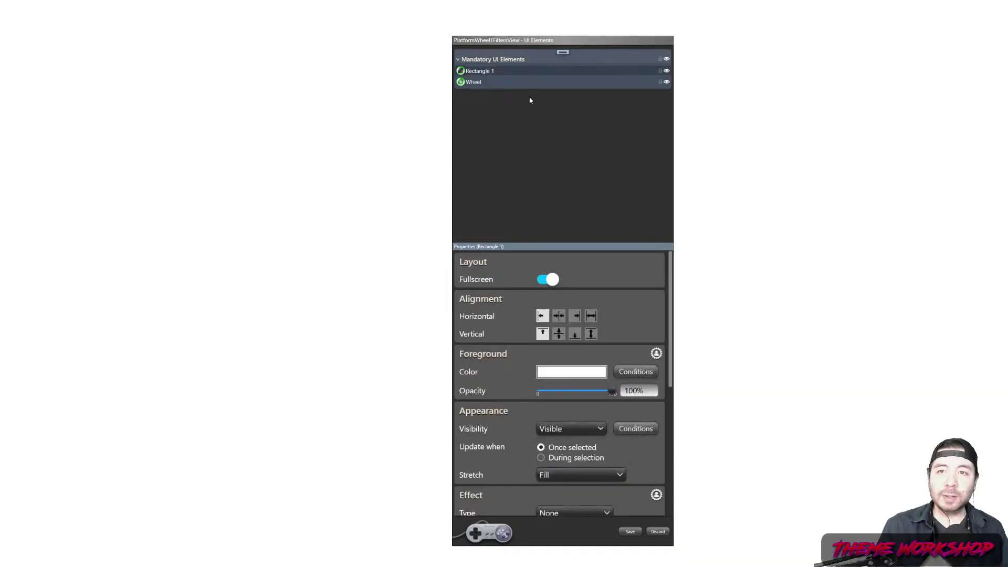
pyautogui.moveTo(481, 75); pyautogui.dragTo(481, 94)
# Set the Rectangle's fill color to a bright blue, about RGB 21, 109, 253.
pyautogui.click(563, 377)
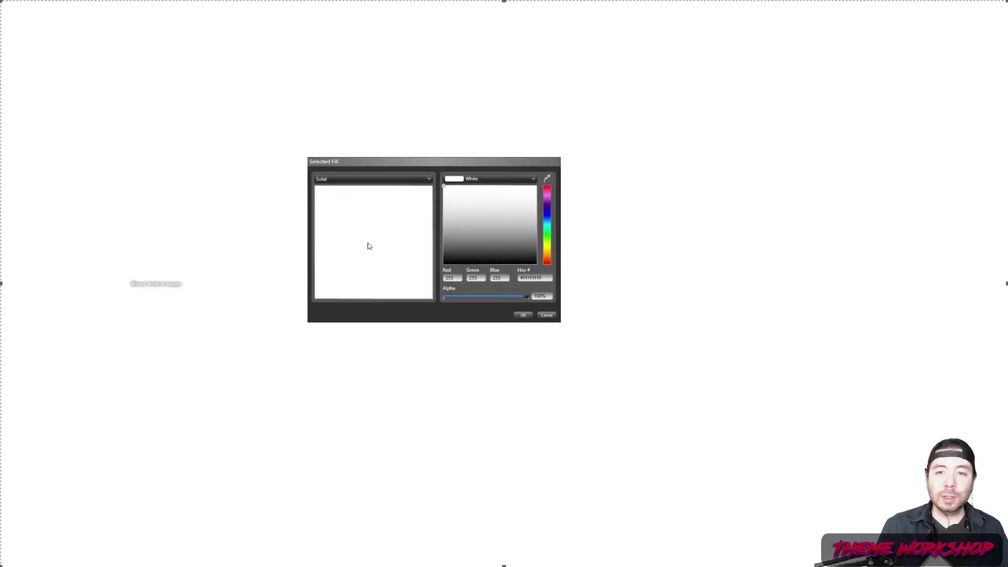
pyautogui.moveTo(548, 216); pyautogui.dragTo(537, 196)
pyautogui.click(524, 195)
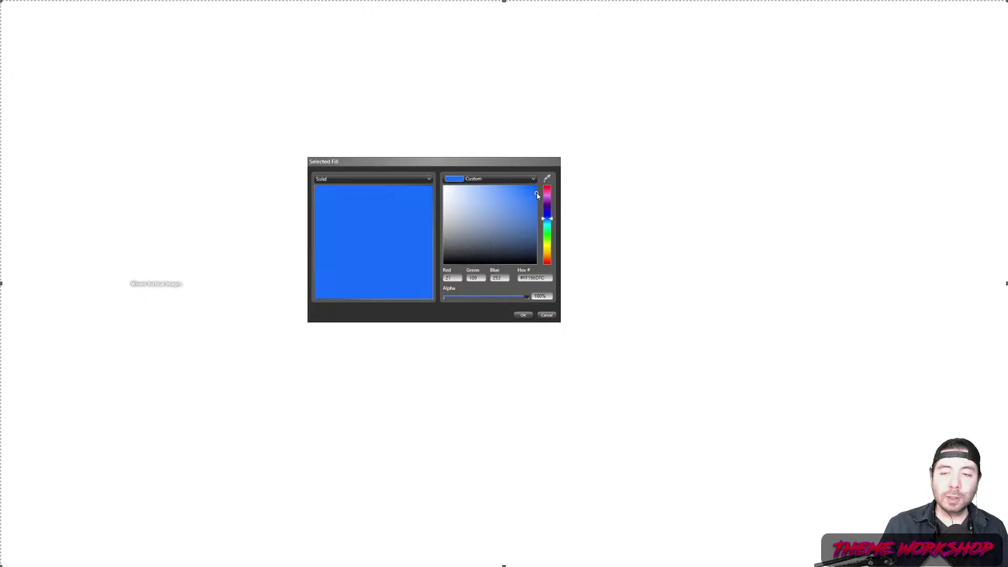
# Try a radial gradient for the Rectangle's fill, with its end points above and below the preview.
pyautogui.click(363, 179)
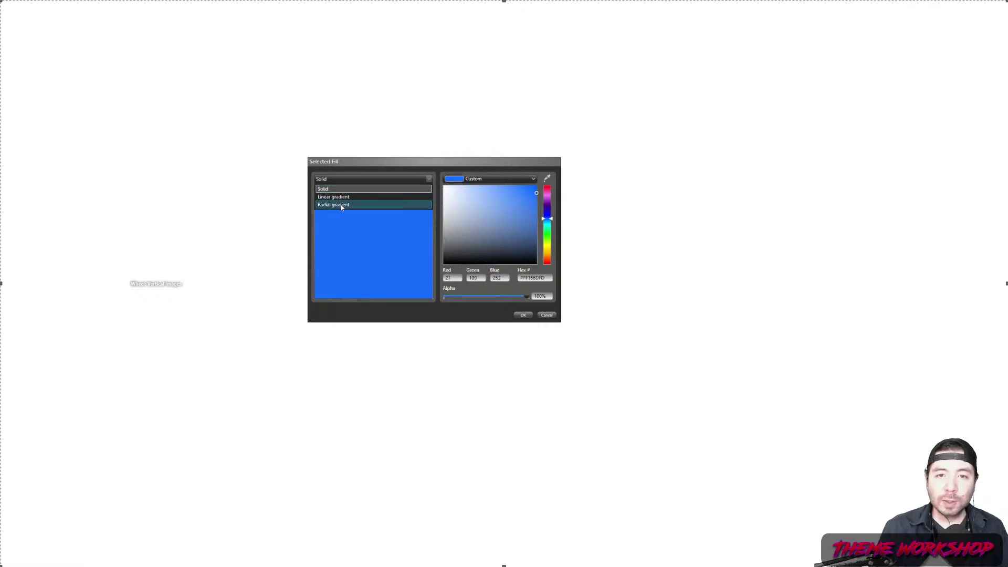
pyautogui.click(341, 206)
pyautogui.moveTo(415, 262); pyautogui.dragTo(381, 267)
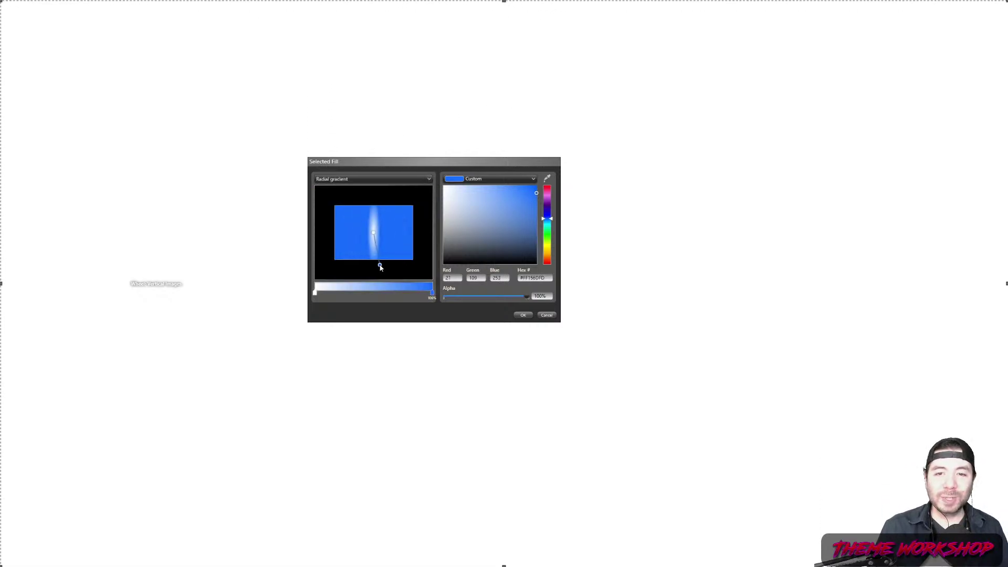
pyautogui.moveTo(374, 232); pyautogui.dragTo(380, 198)
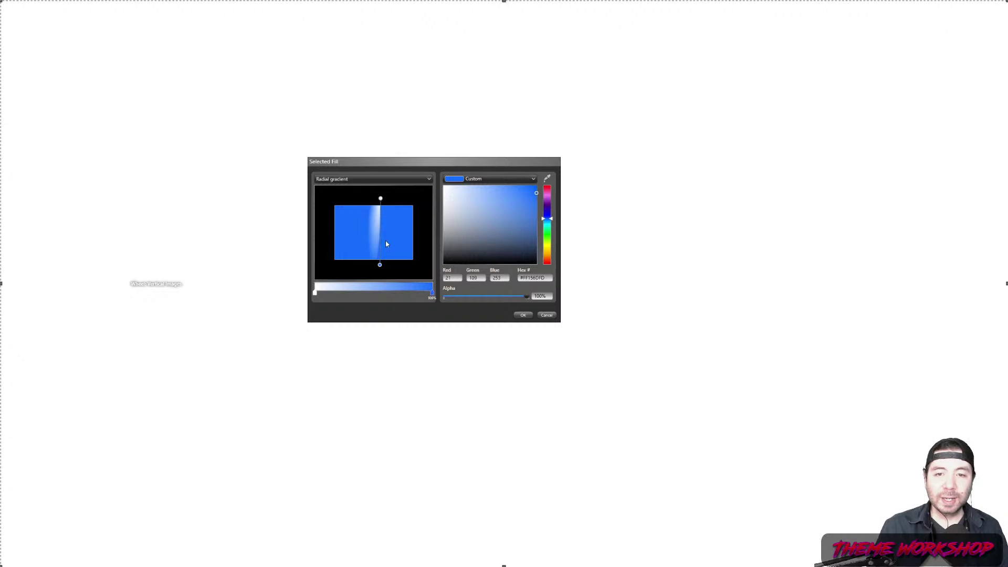
# Apply a linear gradient fill and orient it vertically, with blue at the top and white at the bottom.
pyautogui.click(374, 180)
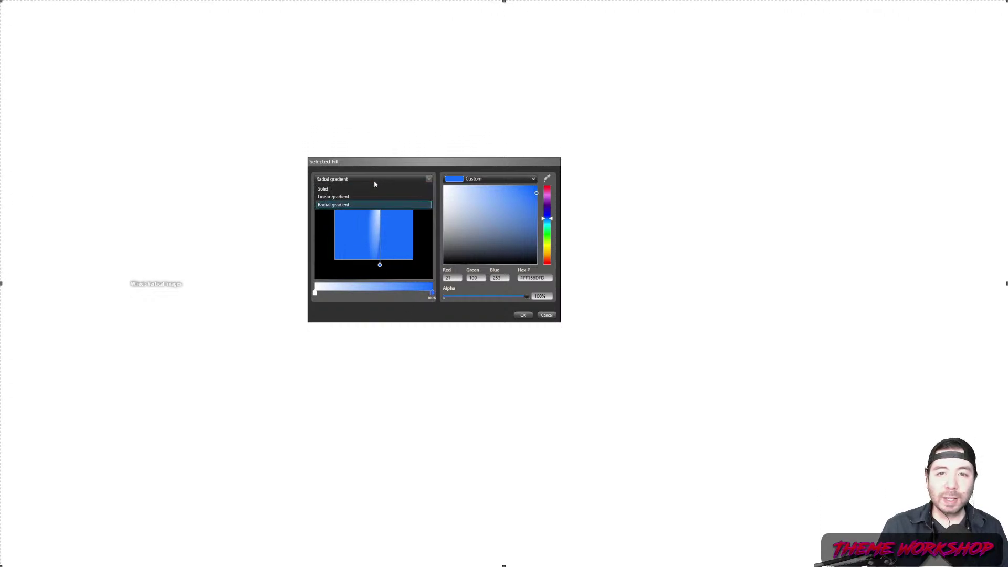
pyautogui.click(361, 197)
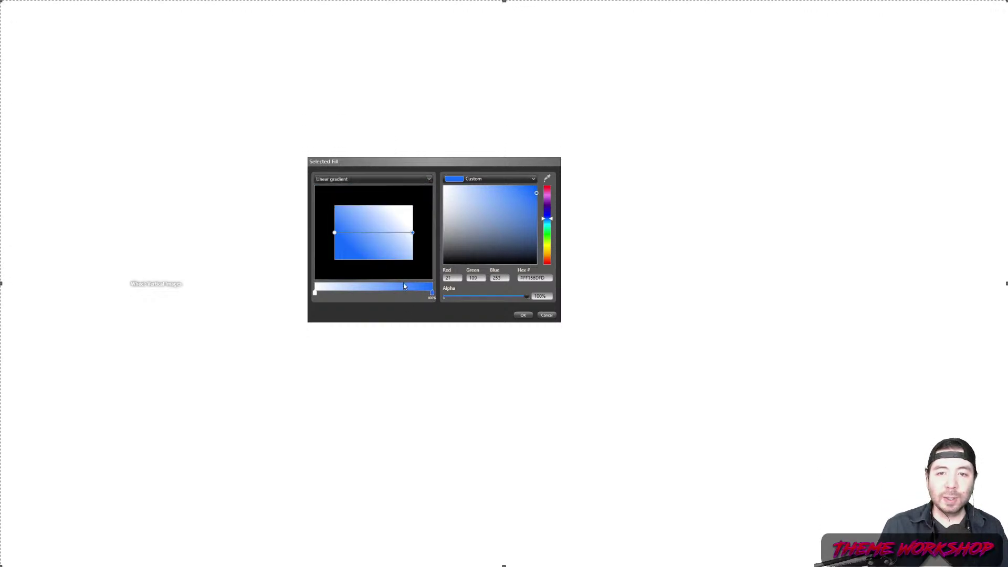
pyautogui.moveTo(415, 240); pyautogui.dragTo(385, 209)
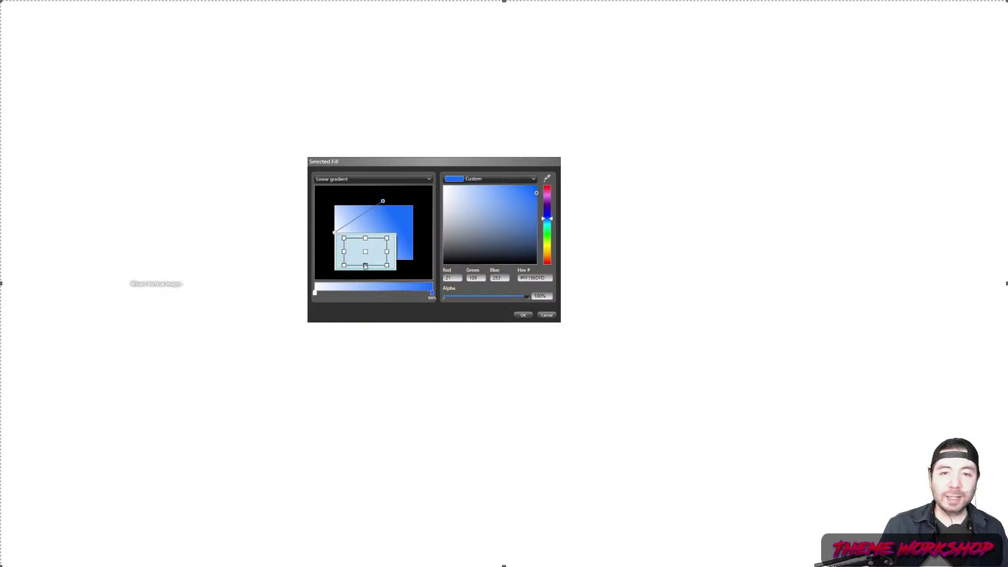
pyautogui.moveTo(334, 232); pyautogui.dragTo(383, 259)
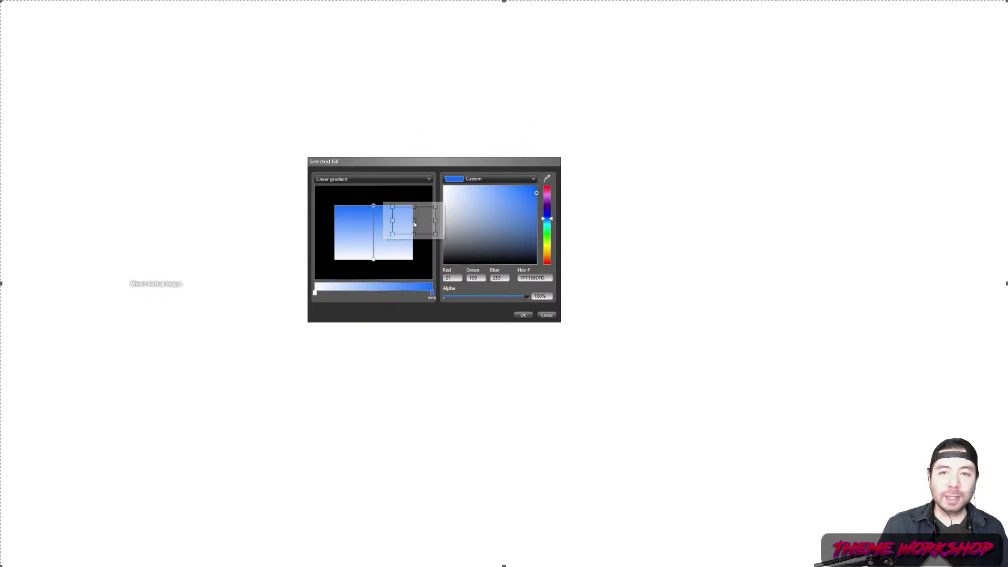
pyautogui.moveTo(430, 293); pyautogui.dragTo(433, 293)
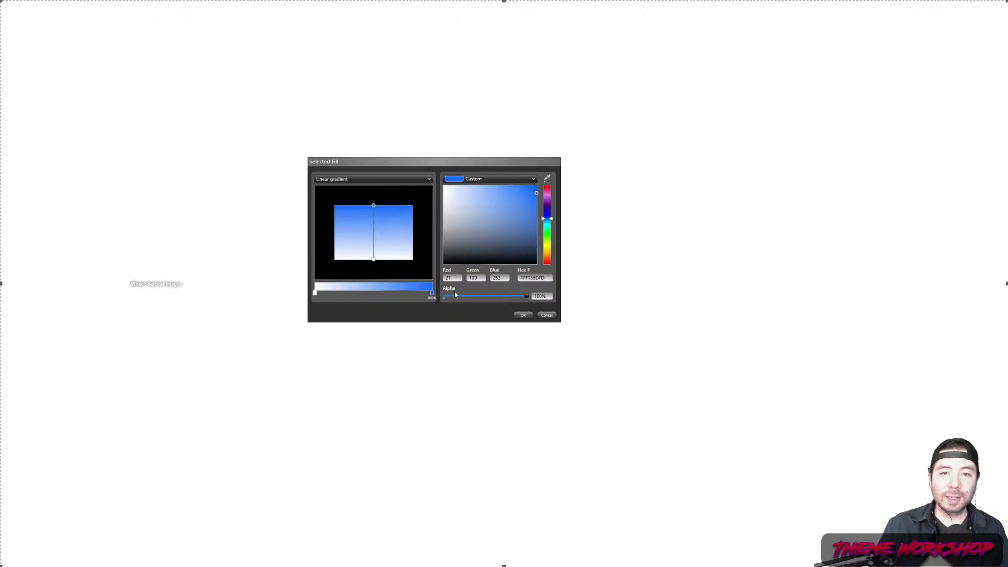
# Recolor the gradient's white stop to dark navy, about RGB 30, 36, 62, and apply the fill.
pyautogui.click(315, 294)
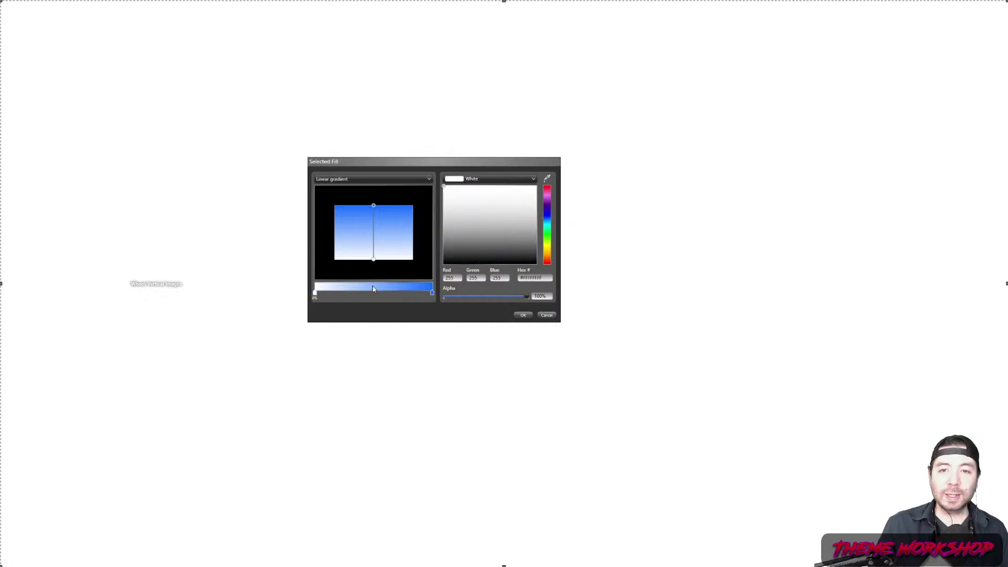
pyautogui.click(550, 220)
pyautogui.moveTo(550, 220)
pyautogui.mouseDown()
pyautogui.moveTo(533, 223)
pyautogui.moveTo(534, 256)
pyautogui.mouseUp()
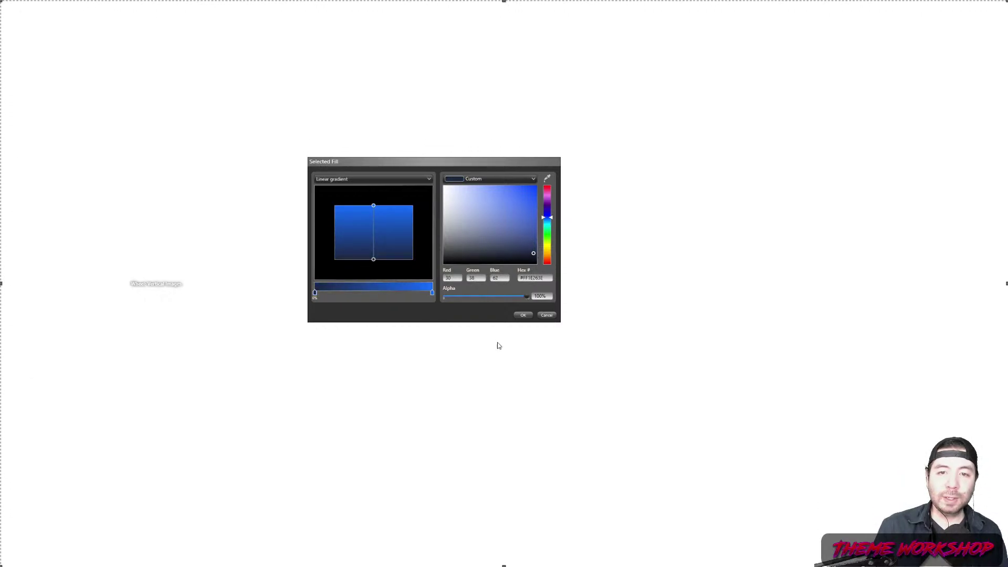
pyautogui.click(523, 315)
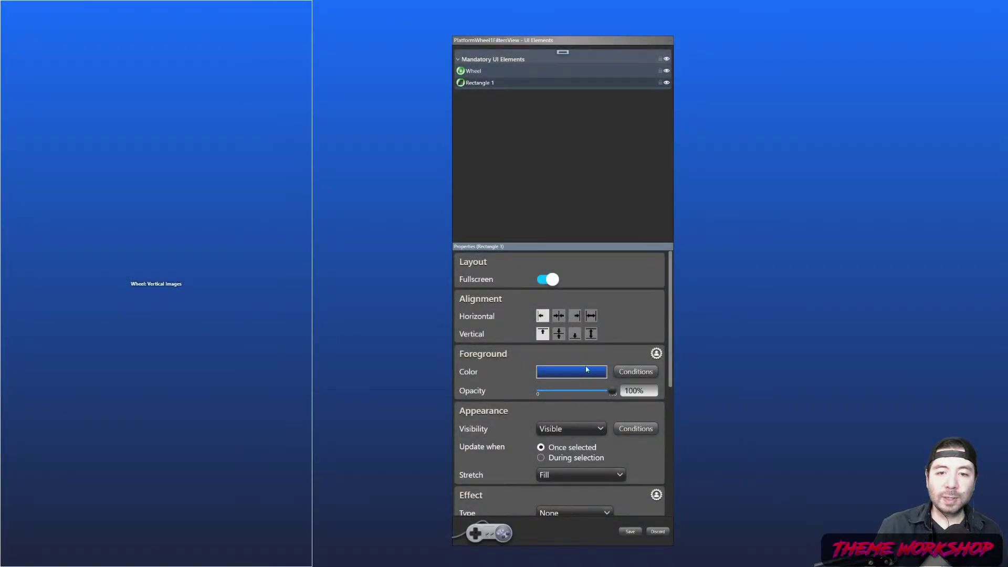
# Add a Selected Item Video element to the view and make it fullscreen.
pyautogui.moveTo(514, 41); pyautogui.dragTo(468, 43)
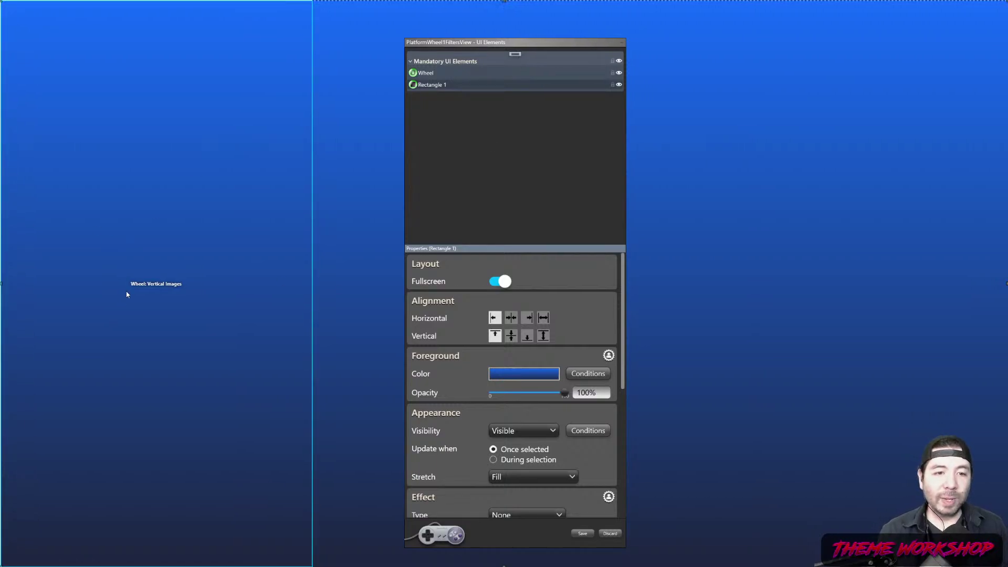
pyautogui.click(517, 55)
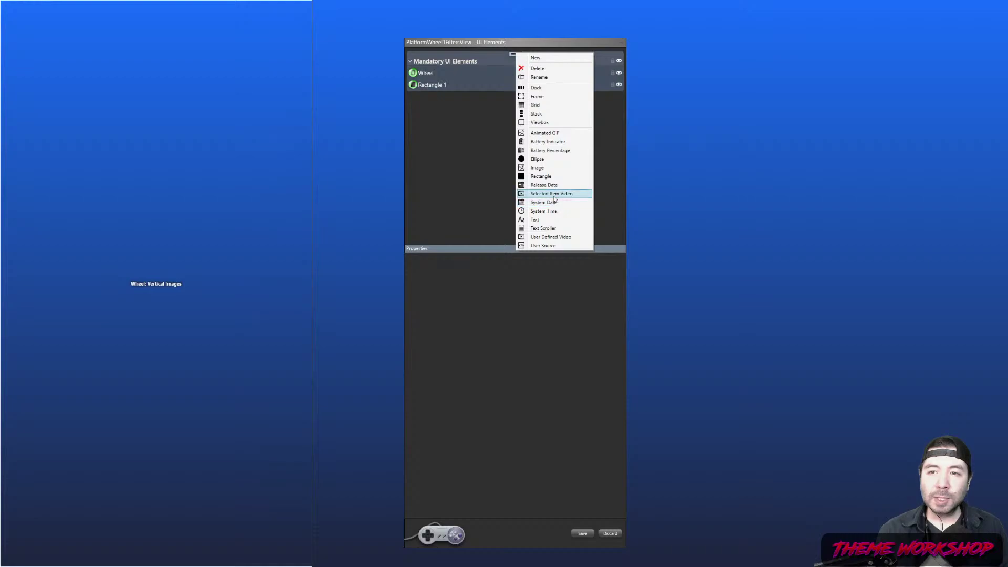
pyautogui.click(520, 194)
pyautogui.moveTo(383, 260); pyautogui.dragTo(581, 138)
pyautogui.moveTo(682, 164); pyautogui.dragTo(564, 228)
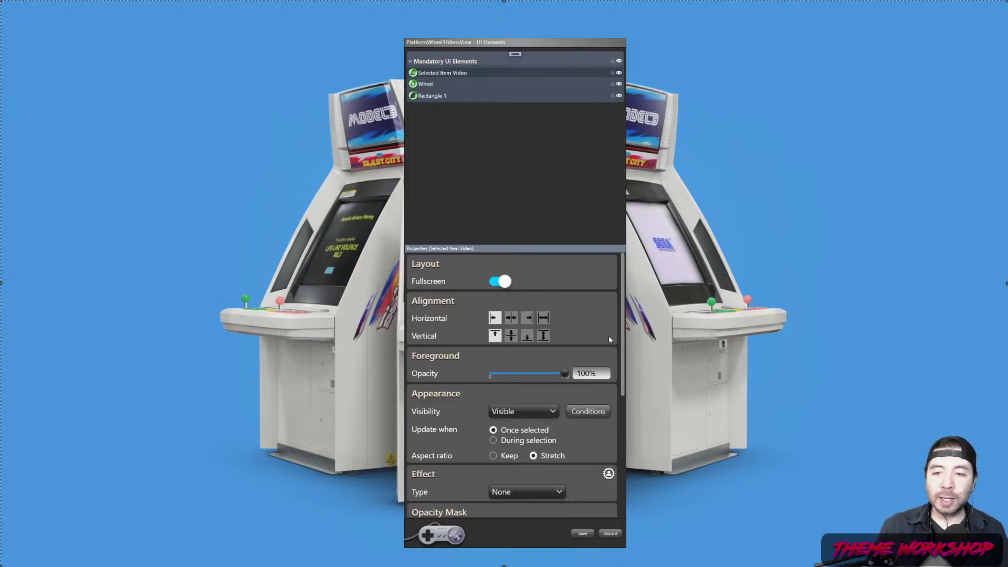
pyautogui.scroll(-1, 609, 340)
pyautogui.doubleClick(590, 355)
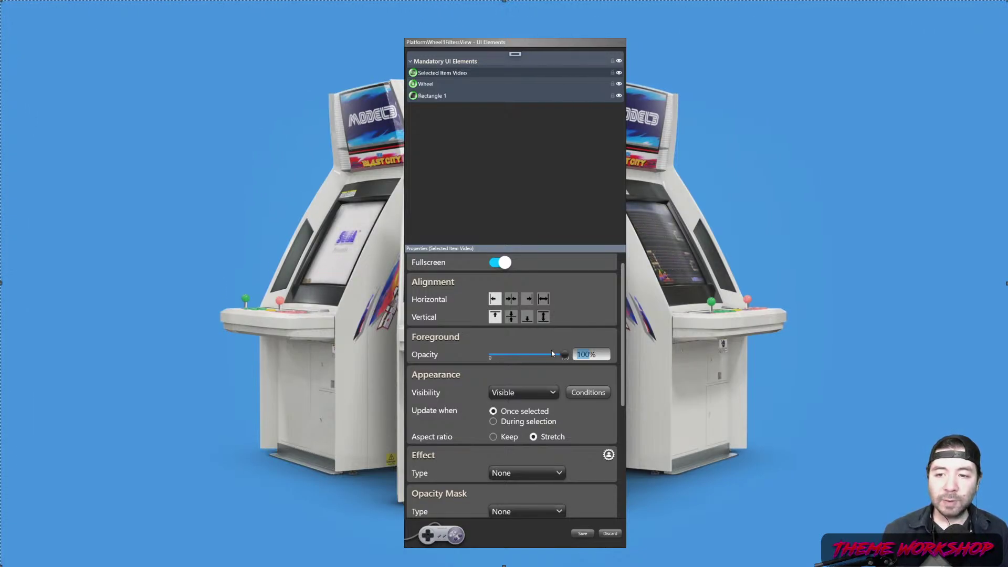
pyautogui.click(589, 354)
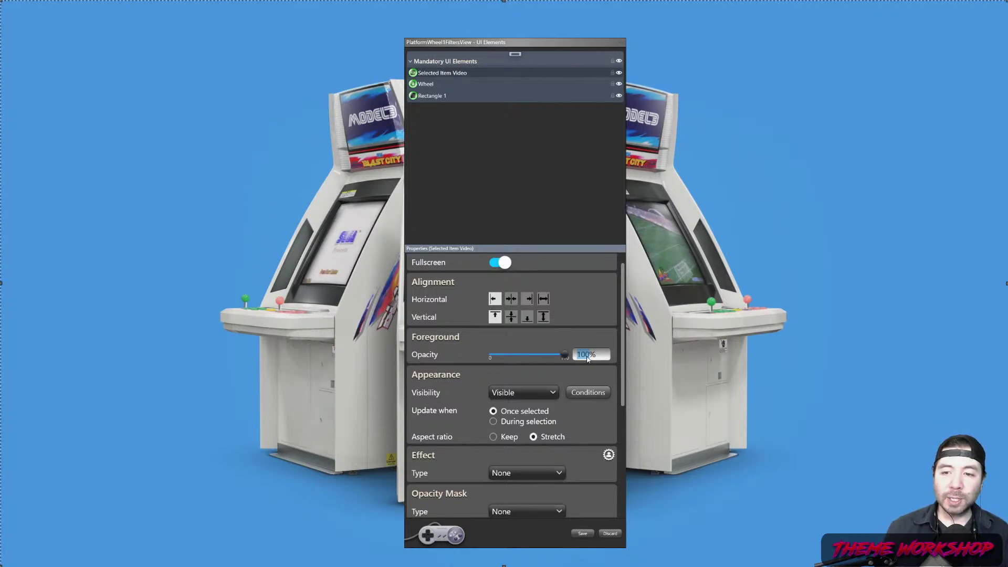
# Move Selected Item Video beneath Rectangle 1 in the element order and set the Rectangle's opacity to 50%.
pyautogui.click(421, 97)
pyautogui.moveTo(439, 74); pyautogui.dragTo(434, 102)
pyautogui.click(431, 87)
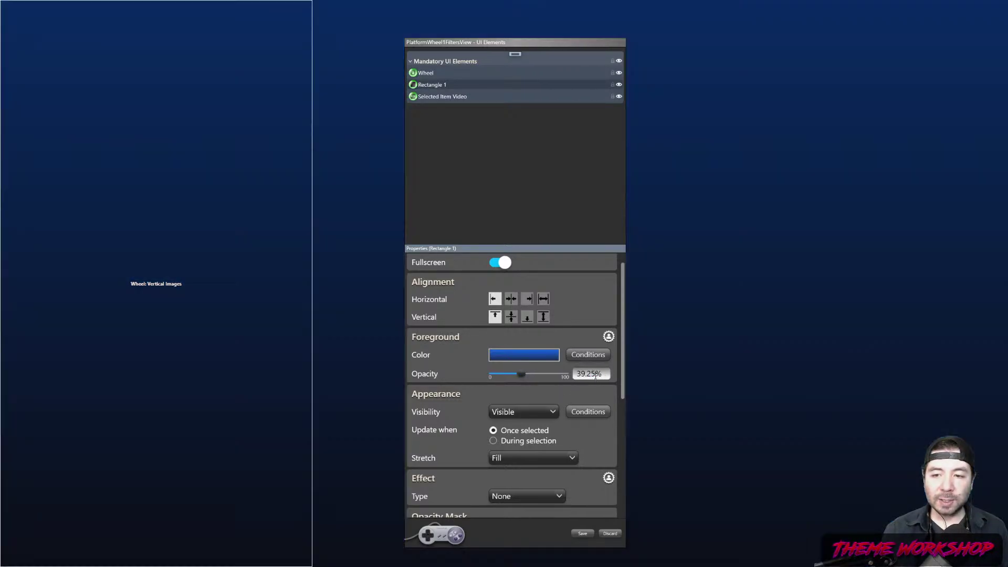
pyautogui.doubleClick(596, 376)
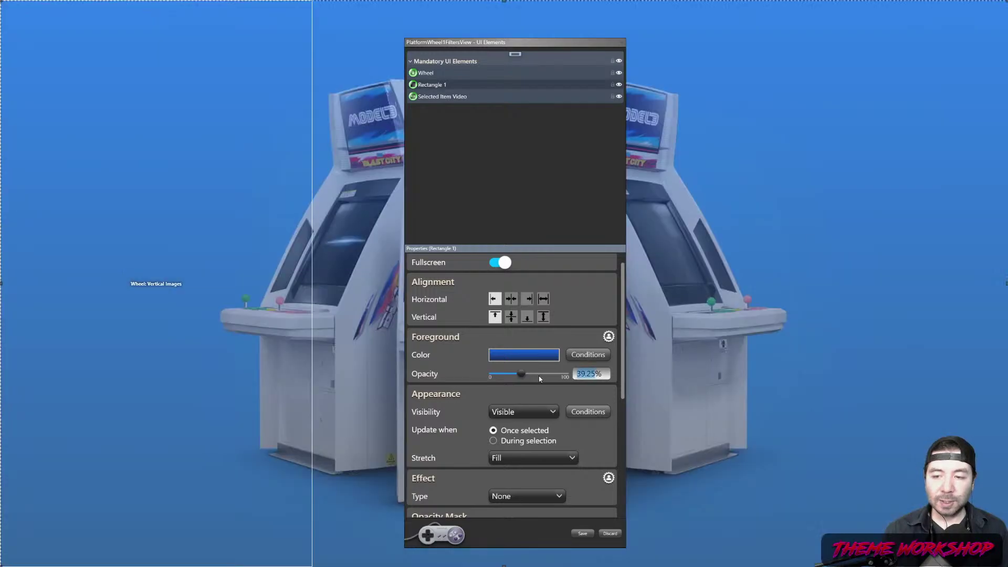
pyautogui.write('50')
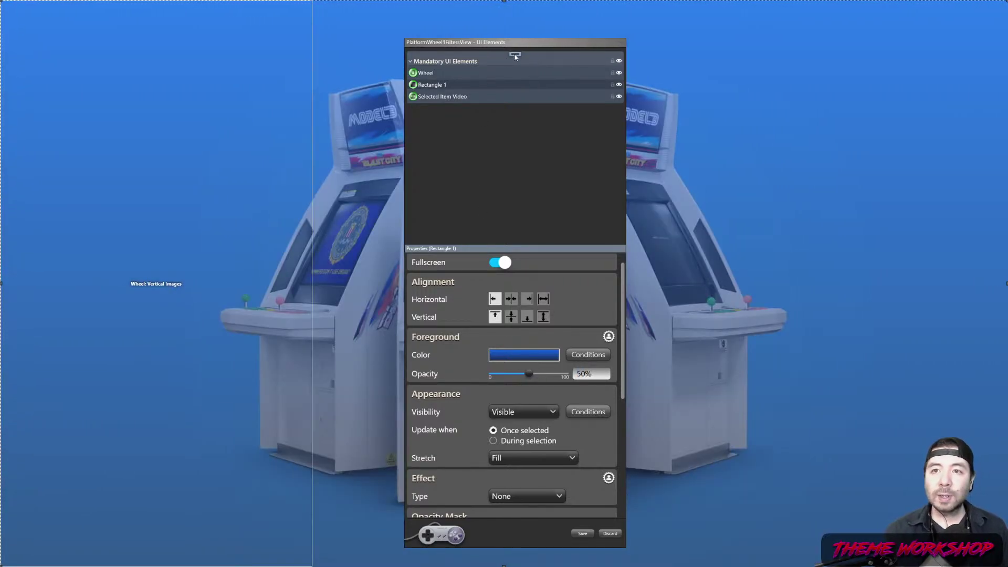
pyautogui.click(515, 55)
pyautogui.click(478, 192)
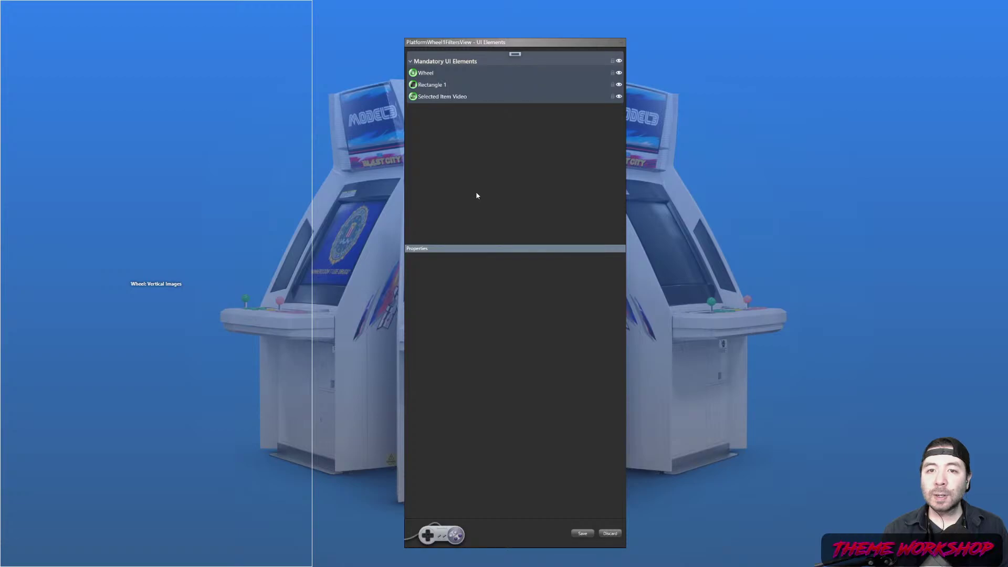
pyautogui.click(516, 55)
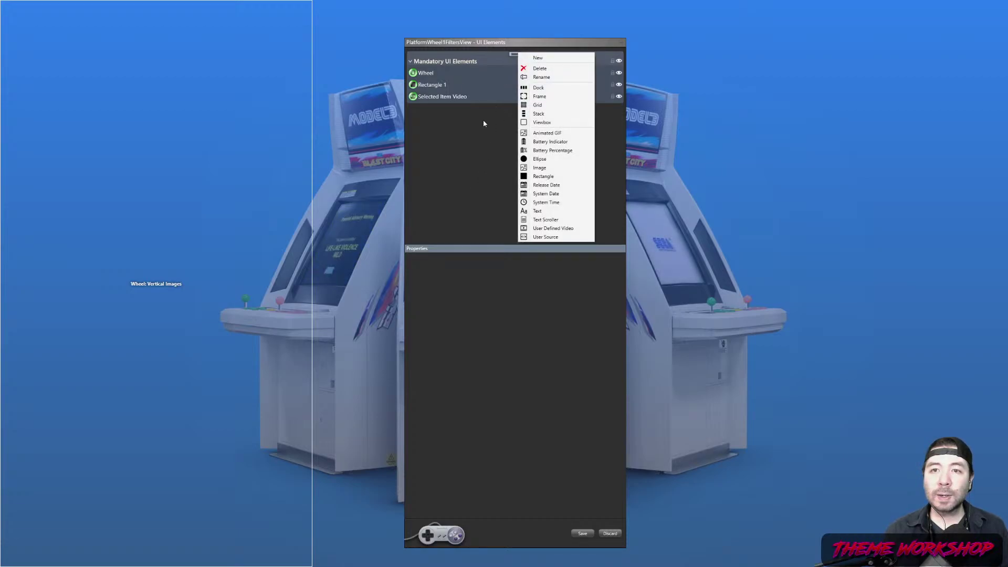
pyautogui.click(536, 211)
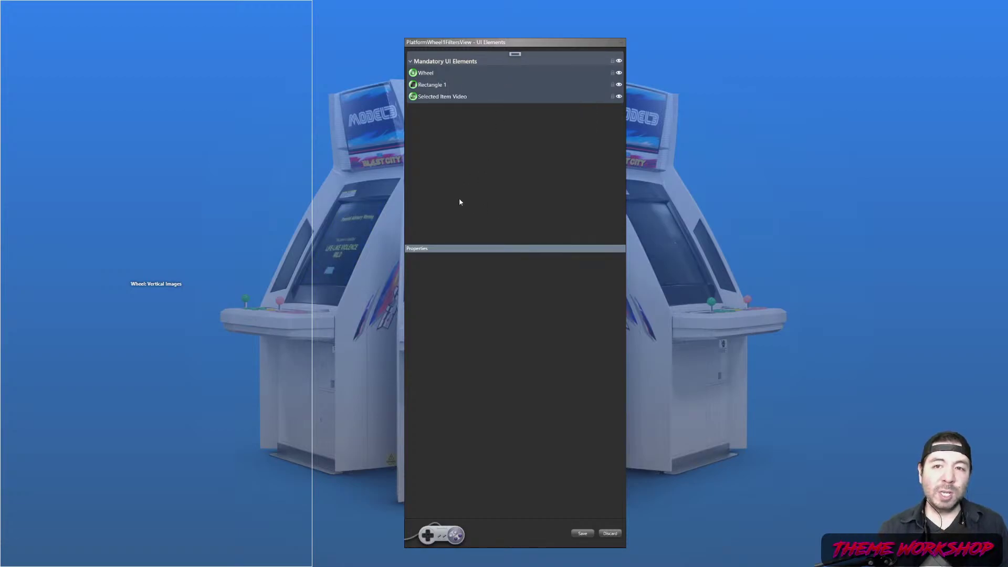
pyautogui.click(515, 55)
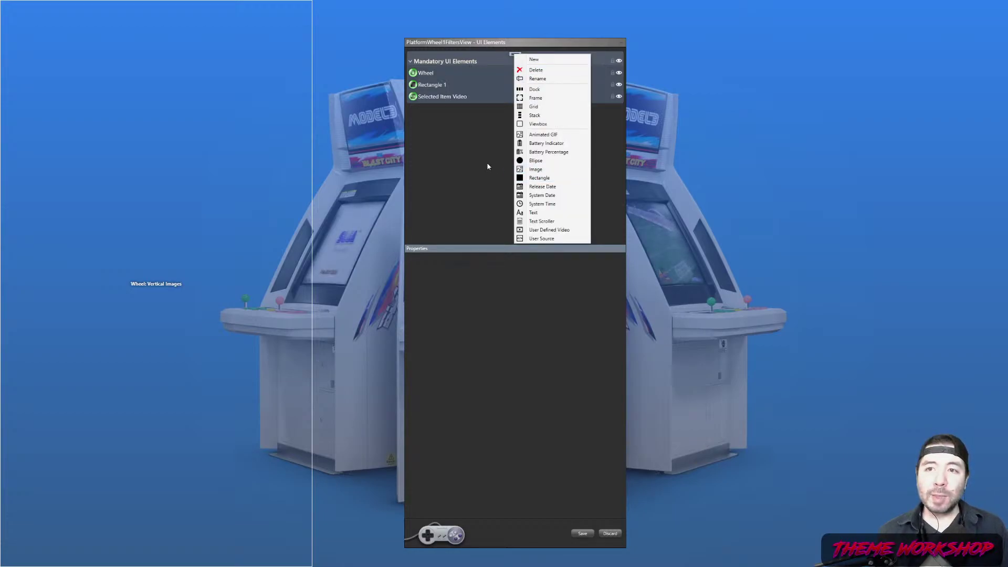
pyautogui.click(511, 53)
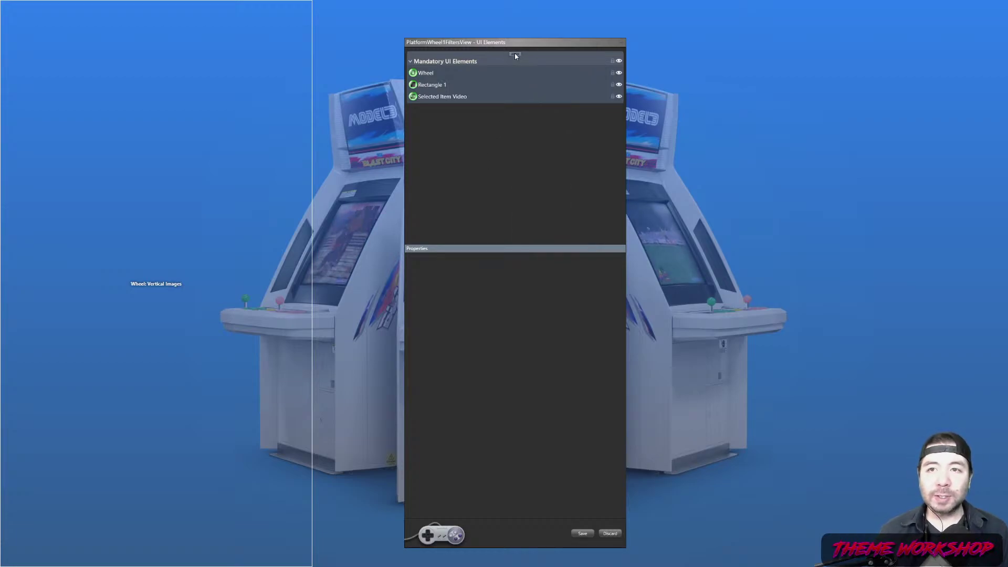
pyautogui.click(514, 54)
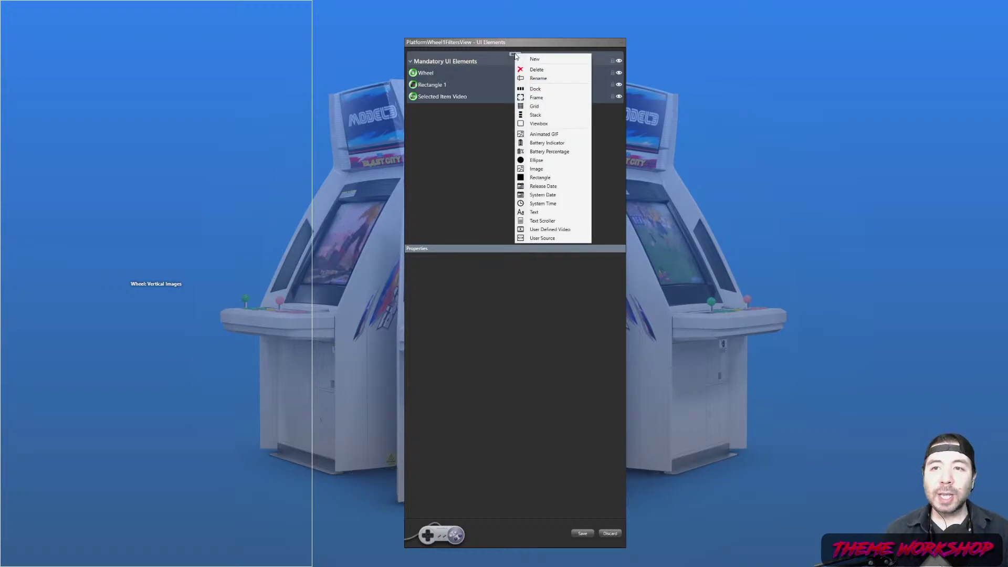
# Add a Grid beneath Wheel in the element order and fit it into the canvas's bottom-right corner, about 1394 wide and 82 high.
pyautogui.click(534, 106)
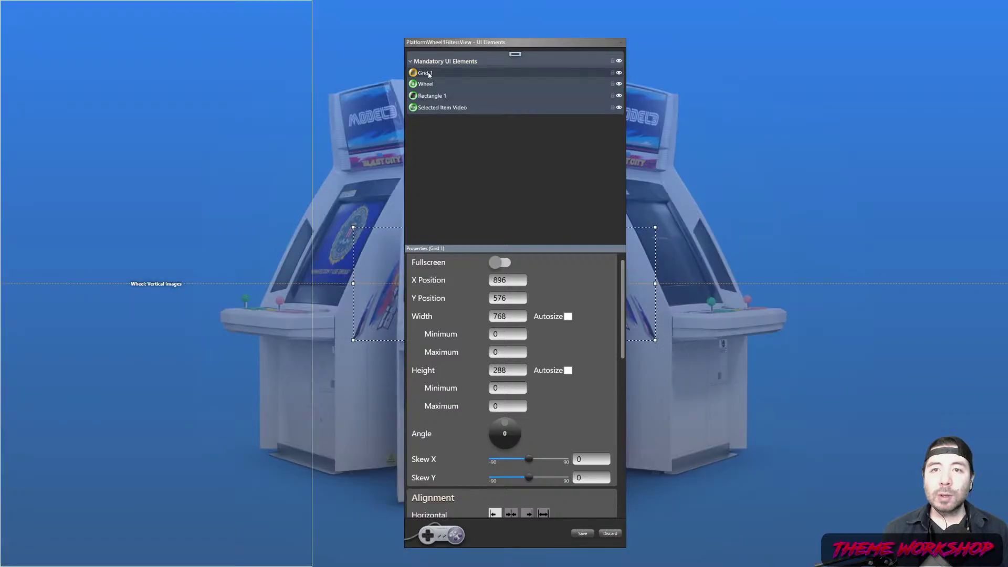
pyautogui.moveTo(430, 78); pyautogui.dragTo(430, 94)
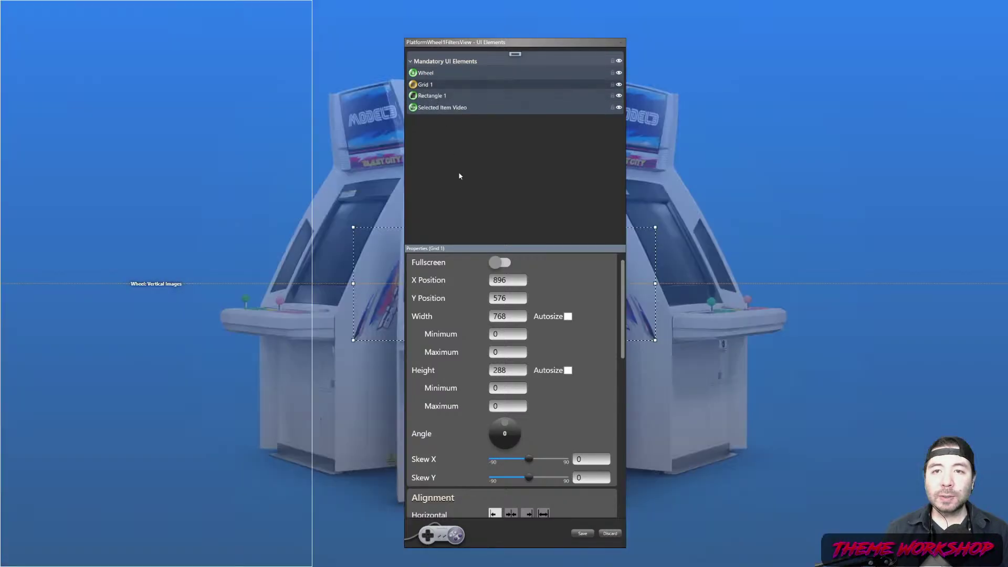
pyautogui.moveTo(530, 261); pyautogui.dragTo(872, 524)
pyautogui.moveTo(707, 560); pyautogui.dragTo(455, 560)
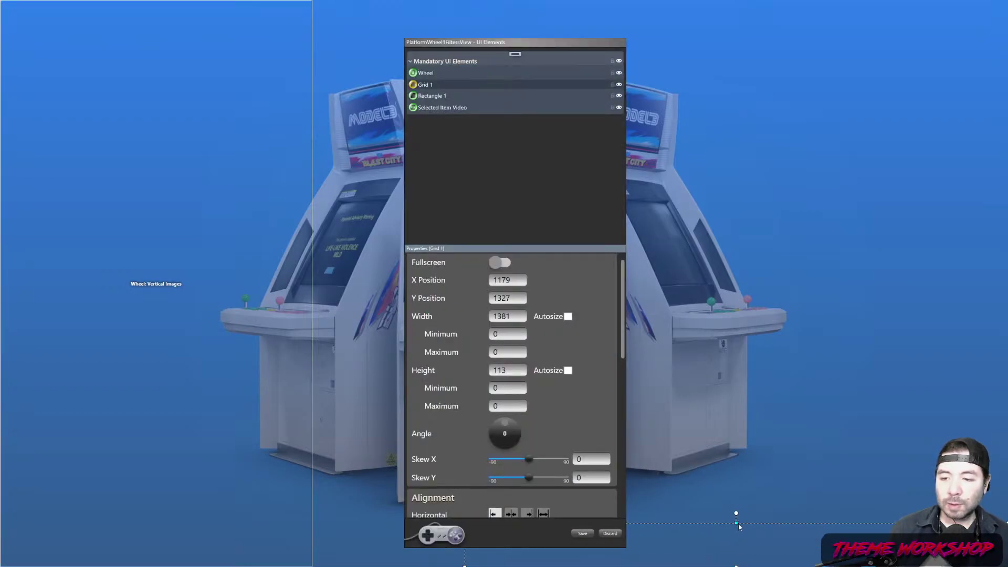
pyautogui.moveTo(736, 523); pyautogui.dragTo(736, 535)
pyautogui.moveTo(464, 551)
pyautogui.mouseDown()
pyautogui.moveTo(331, 552)
pyautogui.moveTo(555, 552)
pyautogui.moveTo(460, 552)
pyautogui.mouseUp()
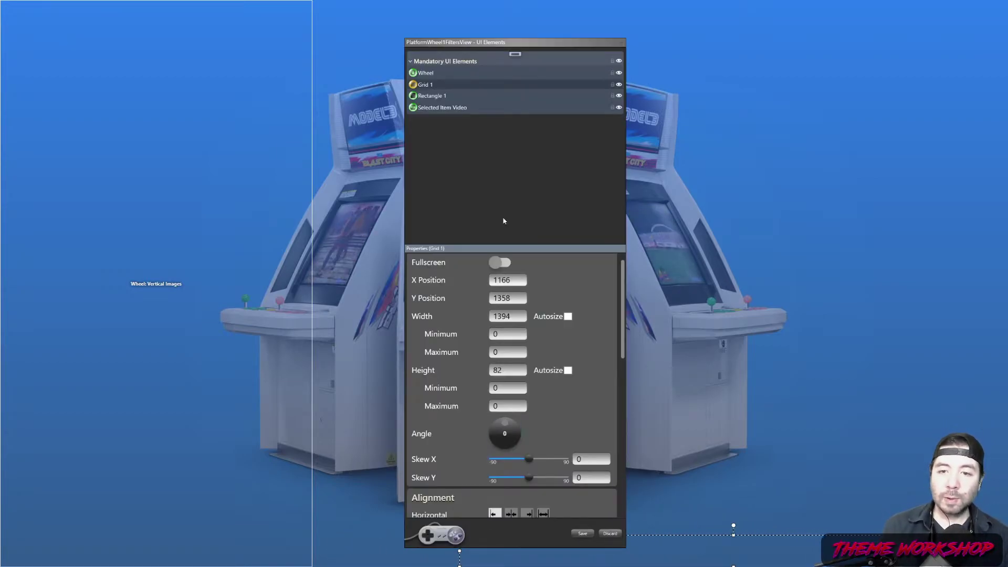
# Set Grid 1's background color to opaque solid black.
pyautogui.click(516, 56)
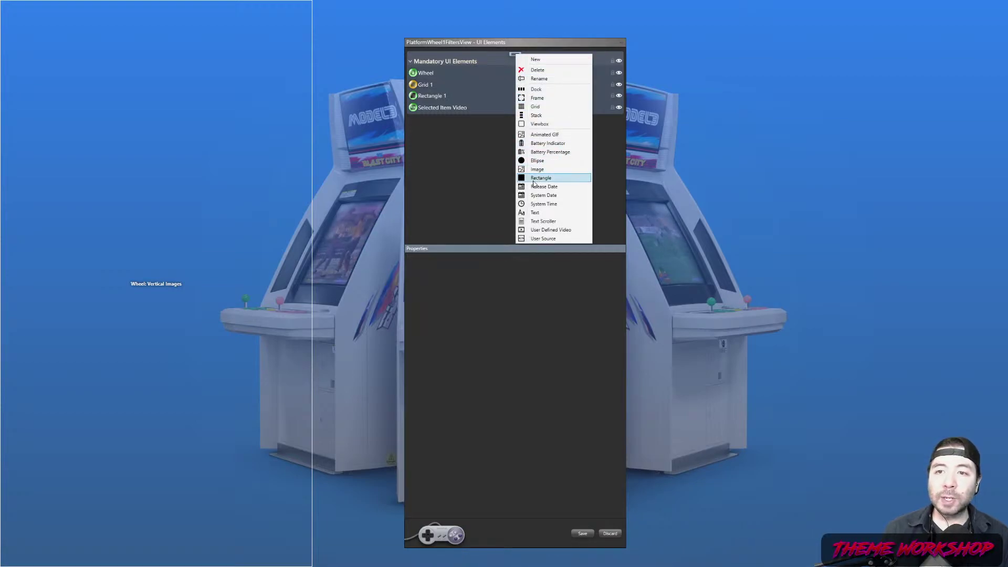
pyautogui.click(480, 84)
pyautogui.moveTo(623, 310); pyautogui.dragTo(629, 389)
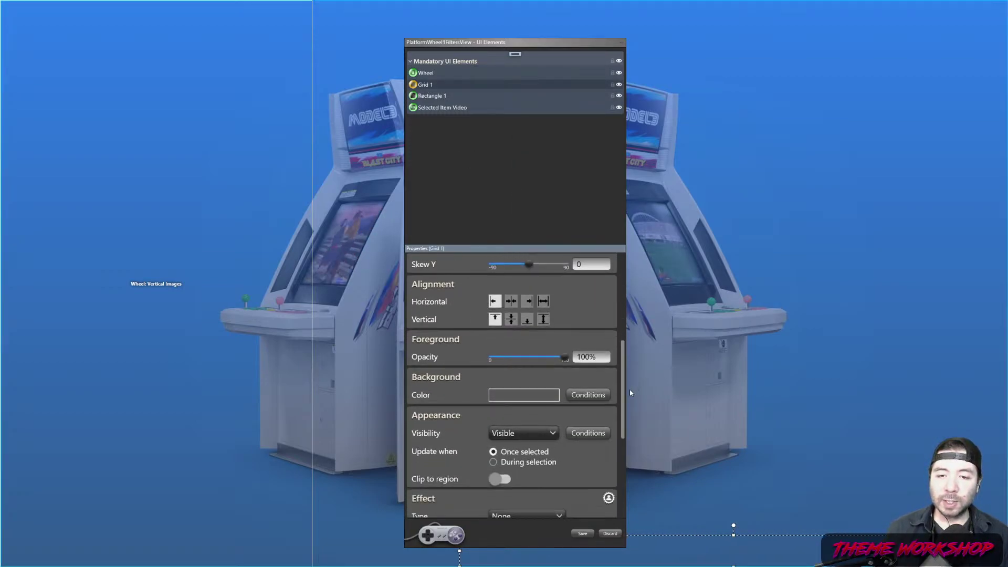
pyautogui.click(515, 397)
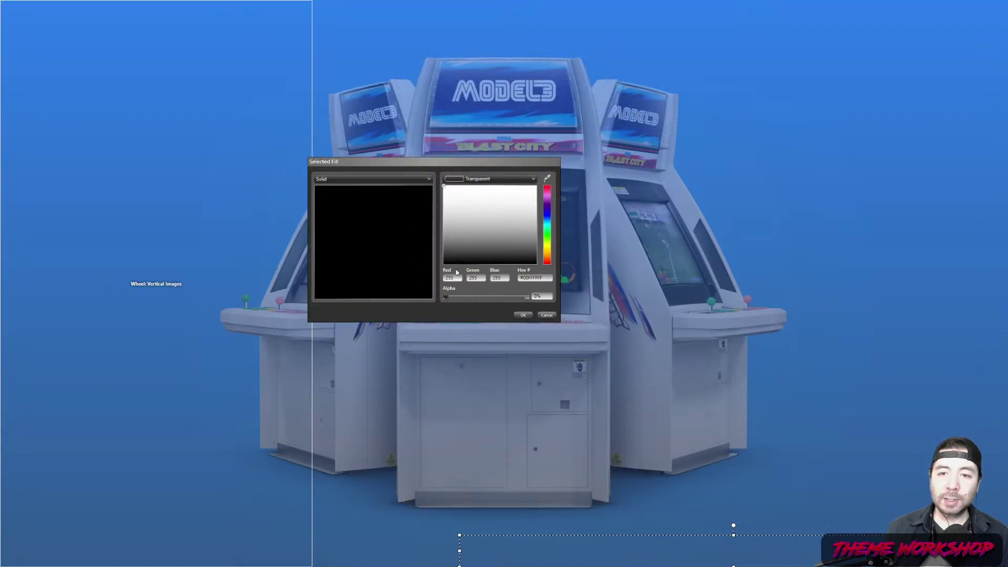
pyautogui.moveTo(446, 298); pyautogui.dragTo(548, 269)
pyautogui.click(536, 254)
pyautogui.click(523, 315)
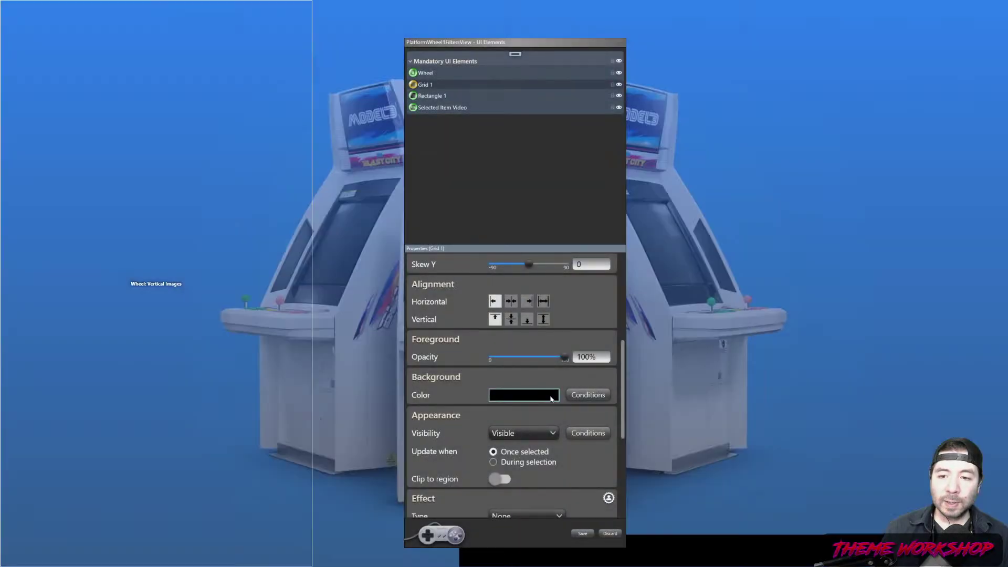
# Set the alpha of Grid 1's black background color to 75%.
pyautogui.click(551, 399)
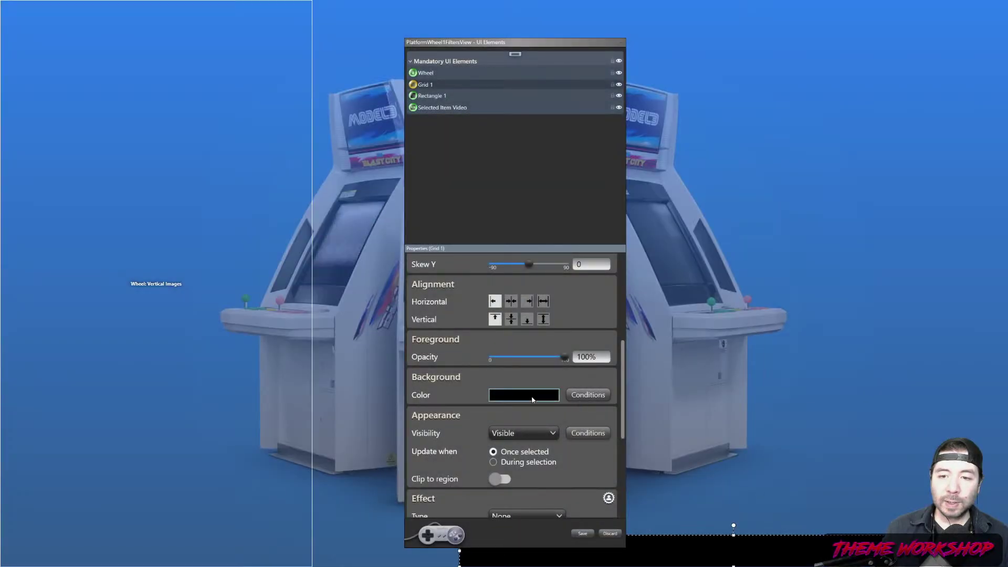
pyautogui.moveTo(527, 297); pyautogui.dragTo(492, 298)
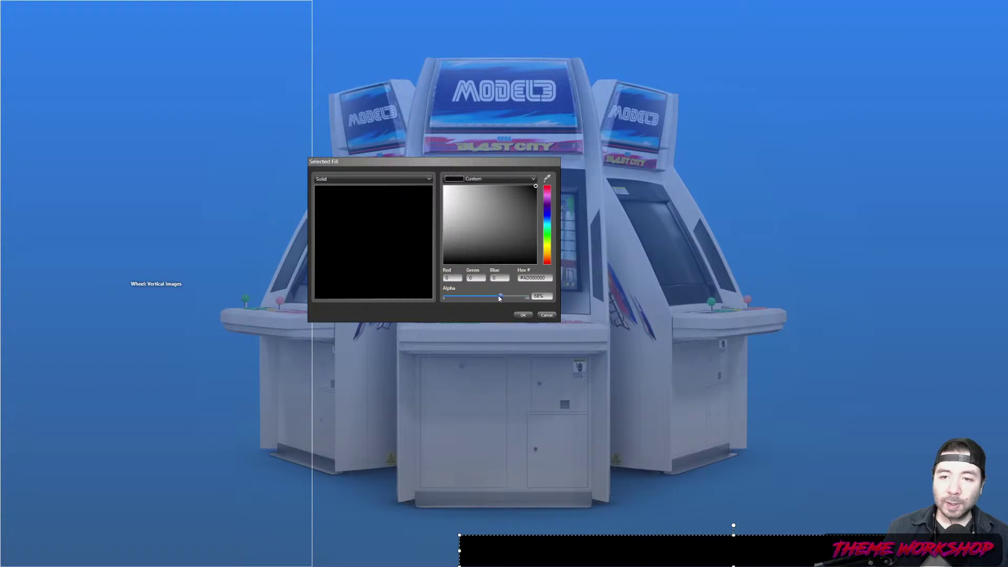
pyautogui.click(537, 296)
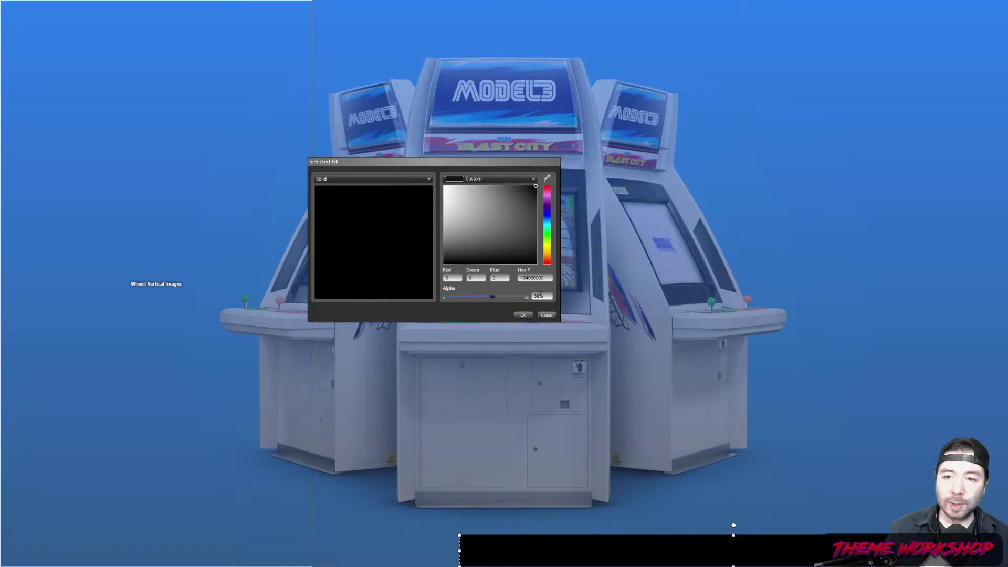
pyautogui.write('75')
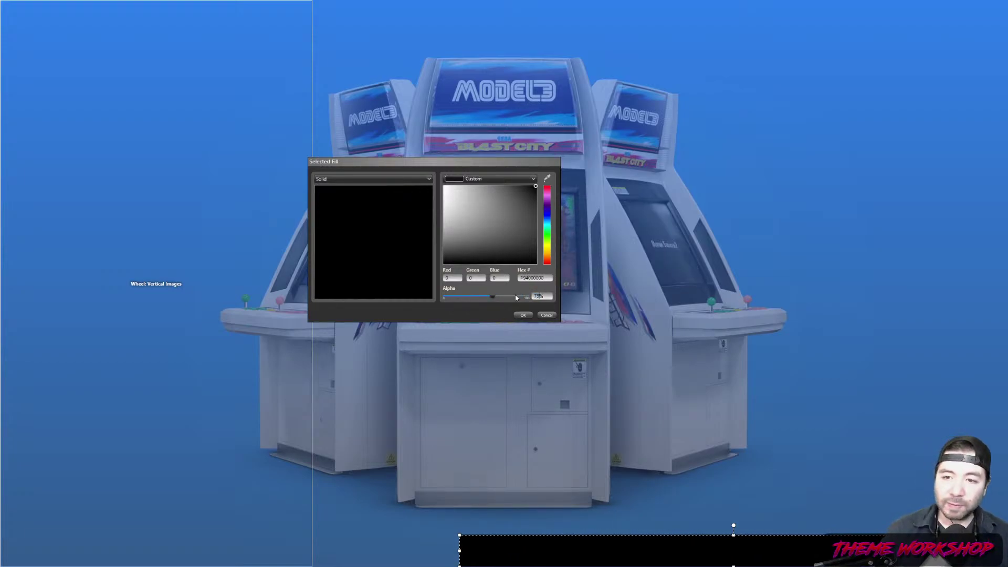
pyautogui.click(523, 316)
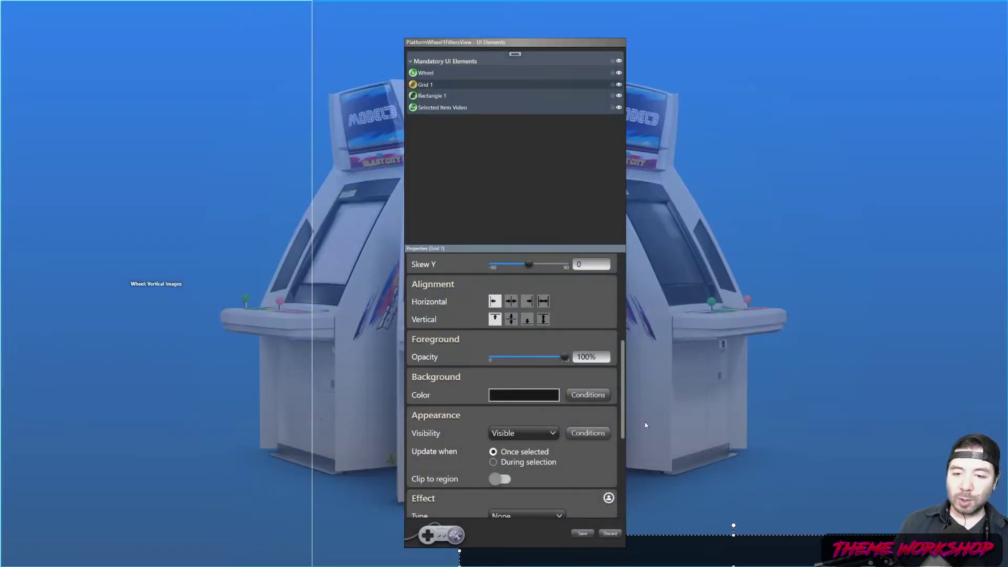
# Set the alpha of Grid 1's black background color to 40%.
pyautogui.click(529, 397)
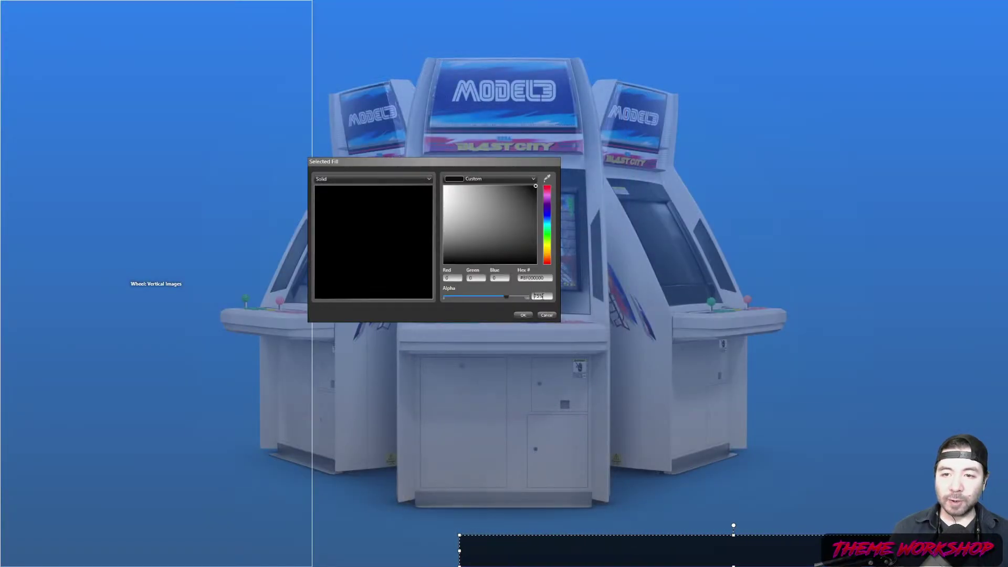
pyautogui.moveTo(540, 297); pyautogui.dragTo(524, 300)
pyautogui.write('40')
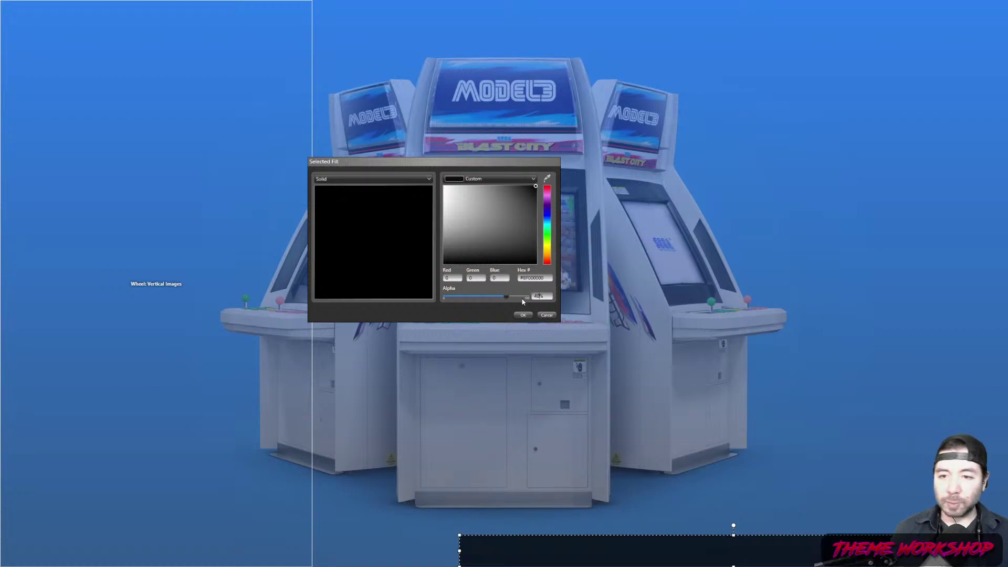
pyautogui.click(521, 316)
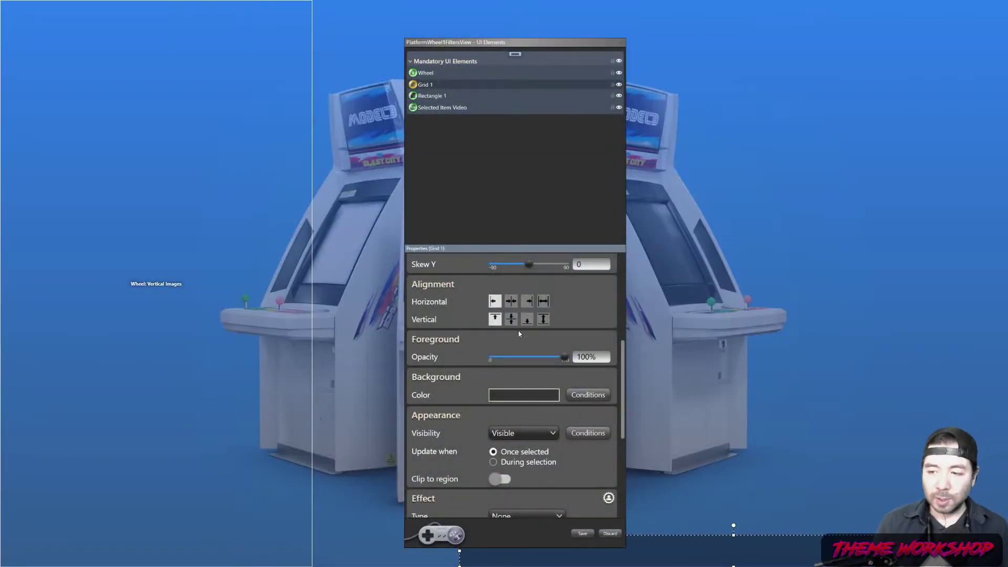
pyautogui.click(515, 55)
pyautogui.click(431, 116)
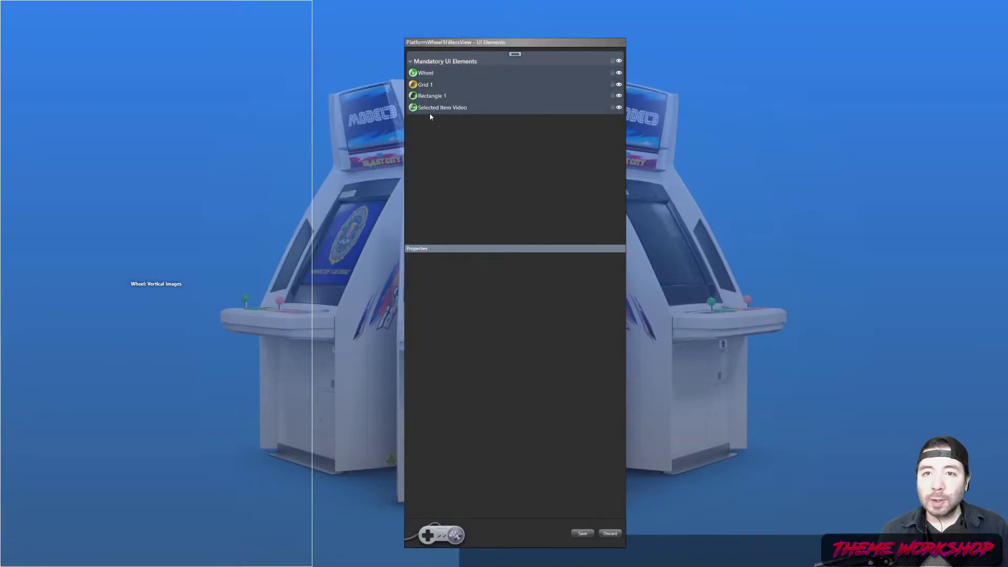
# Try a slight negative Skew Y on Grid 1 and reset it to 0.
pyautogui.click(426, 86)
pyautogui.scroll(8, 616, 314)
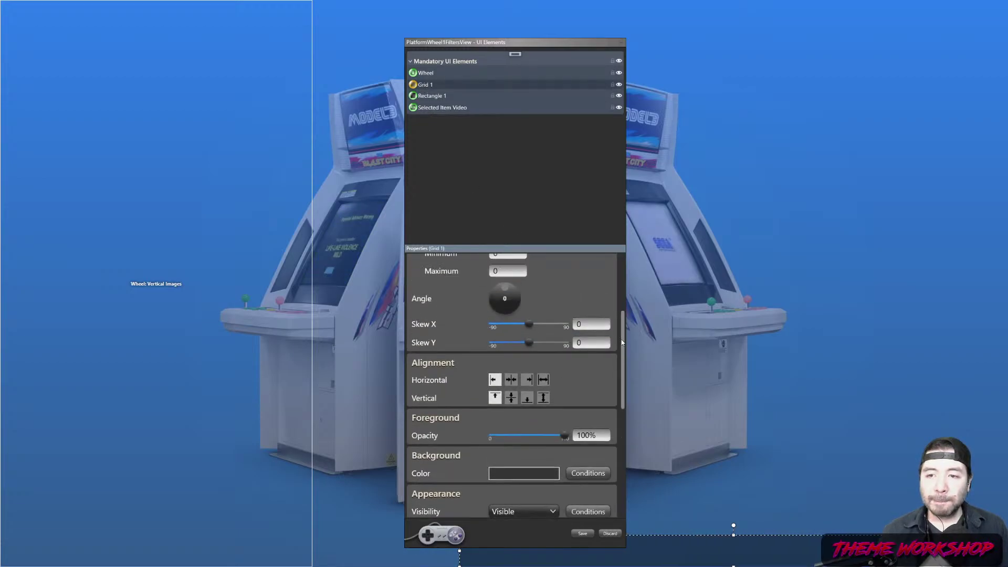
pyautogui.scroll(-4, 614, 299)
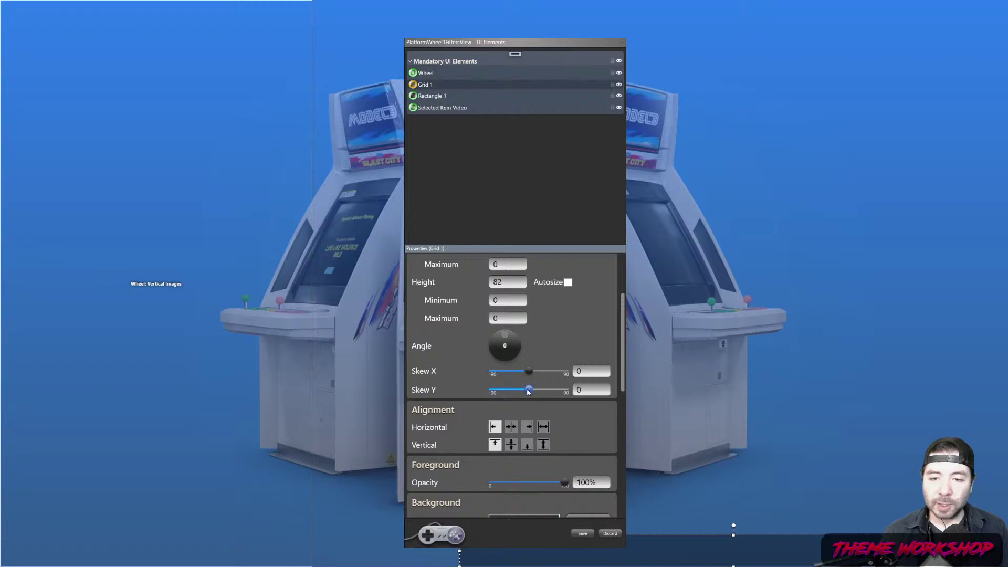
pyautogui.moveTo(528, 389); pyautogui.dragTo(526, 392)
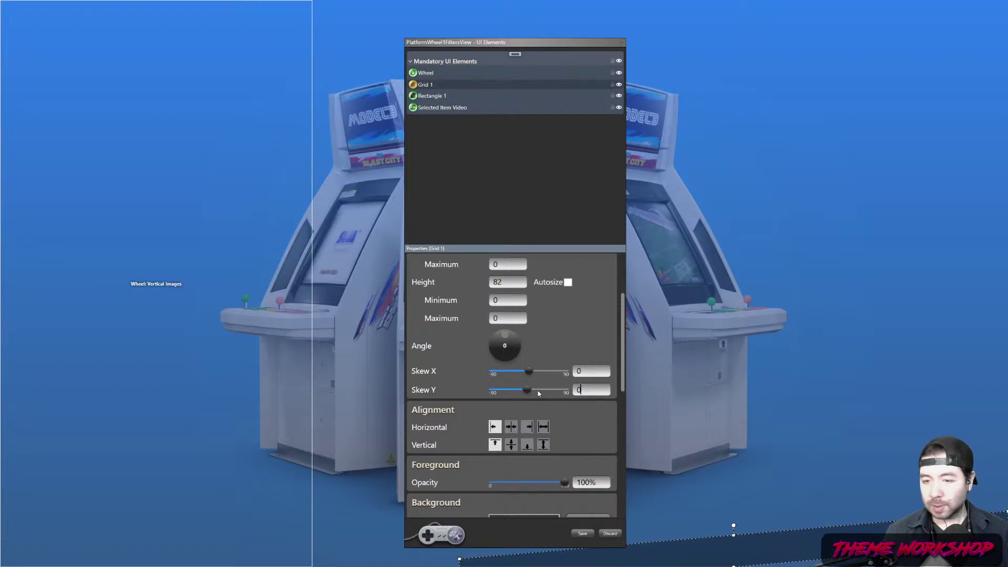
pyautogui.write('0')
pyautogui.press('Return')
# Slant Grid 1's side edge by setting its Skew X to about -40.76.
pyautogui.moveTo(528, 373); pyautogui.dragTo(528, 373)
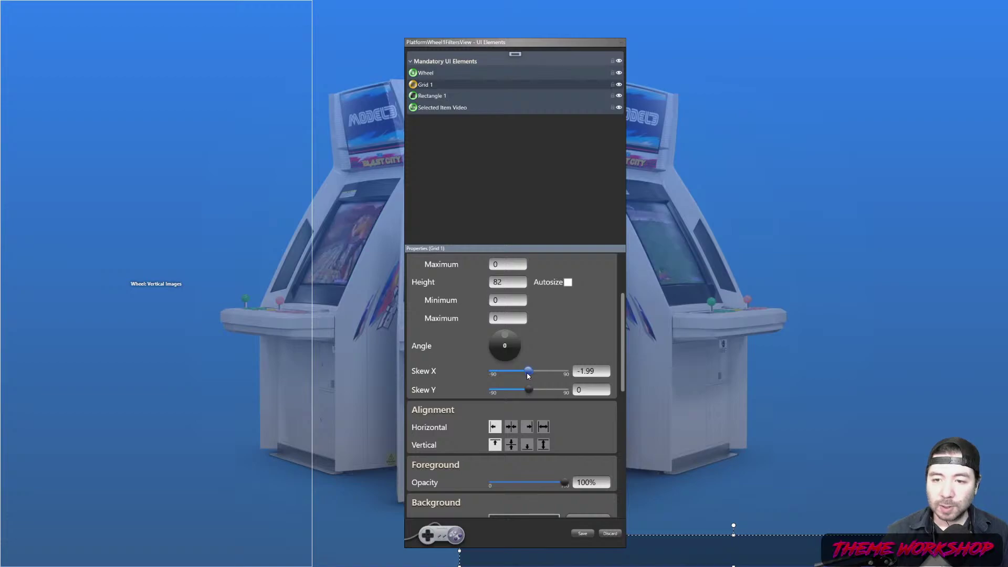
pyautogui.moveTo(498, 42); pyautogui.dragTo(545, 17)
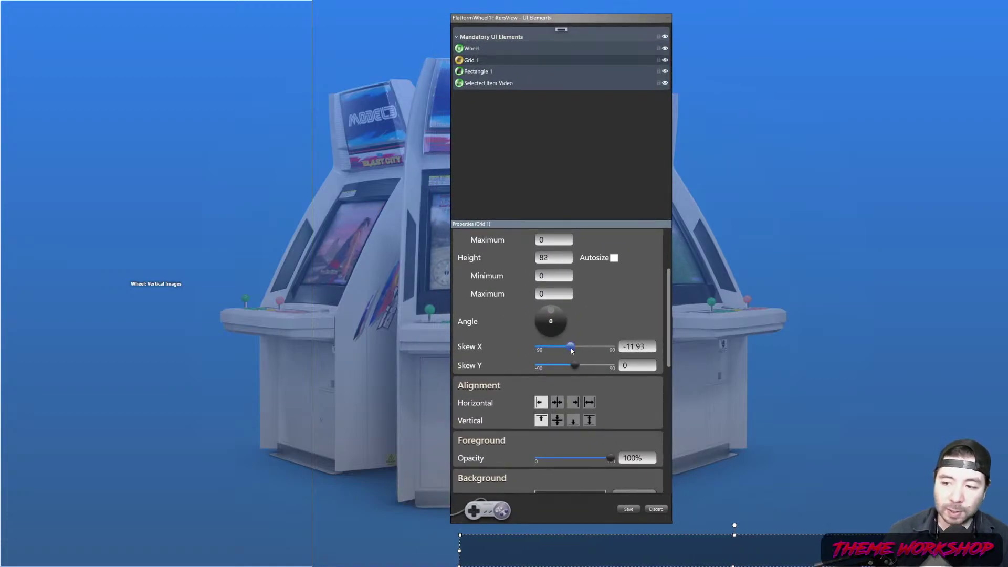
pyautogui.moveTo(572, 350); pyautogui.dragTo(560, 351)
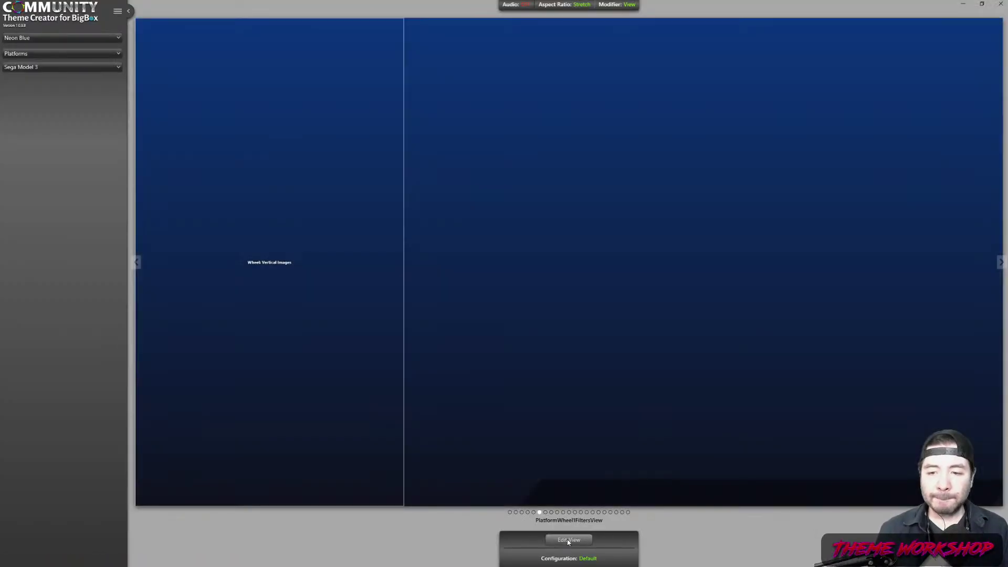
# Reopen PlatformWheel1FiltersView for editing and set Grid 1's Skew X to -40.
pyautogui.click(568, 540)
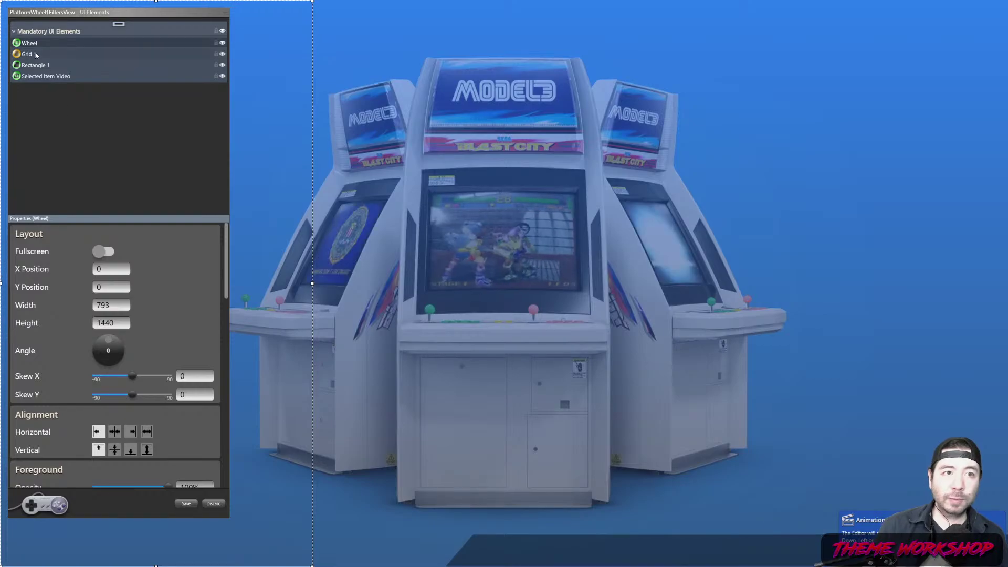
pyautogui.click(31, 54)
pyautogui.scroll(-3, 196, 330)
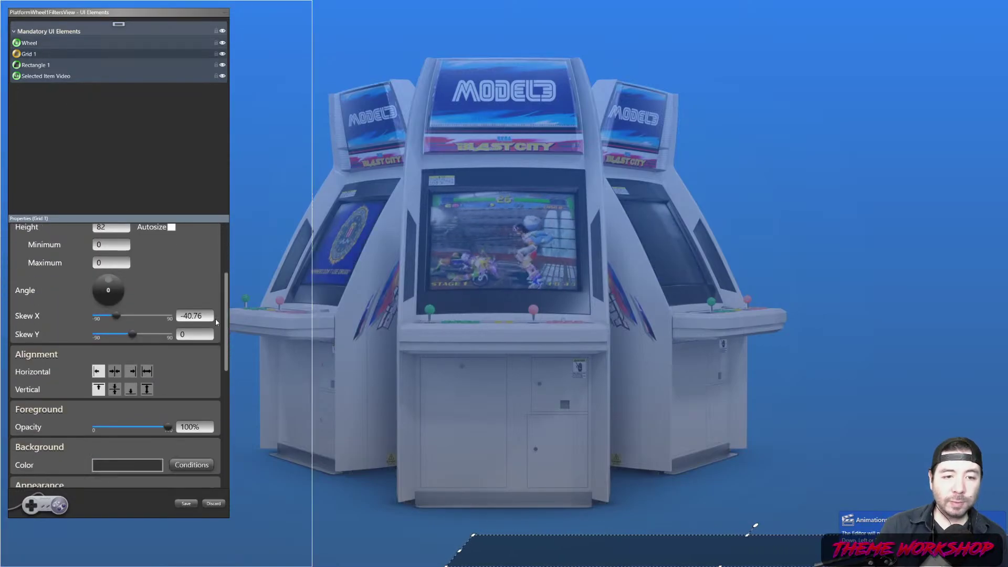
pyautogui.doubleClick(187, 316)
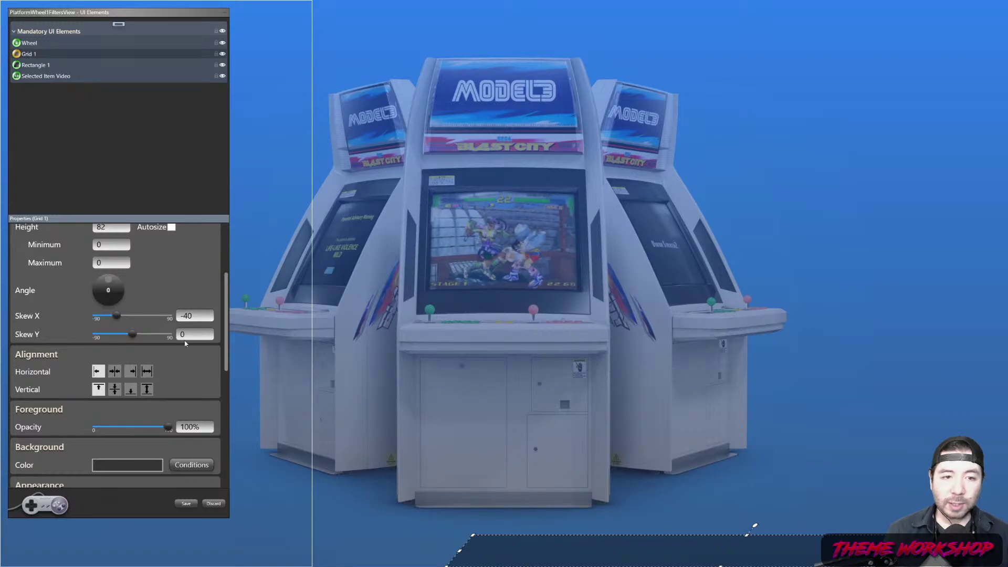
# Turn off Lock to Canvas and shift Grid 1 slightly right so its slanted end extends past the canvas edge.
pyautogui.moveTo(227, 313); pyautogui.dragTo(229, 322)
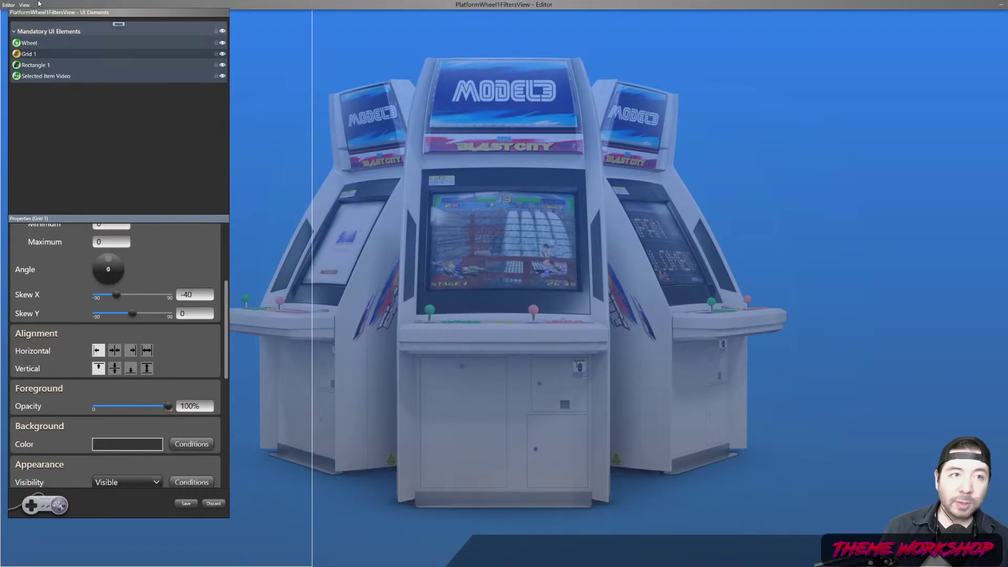
pyautogui.click(7, 5)
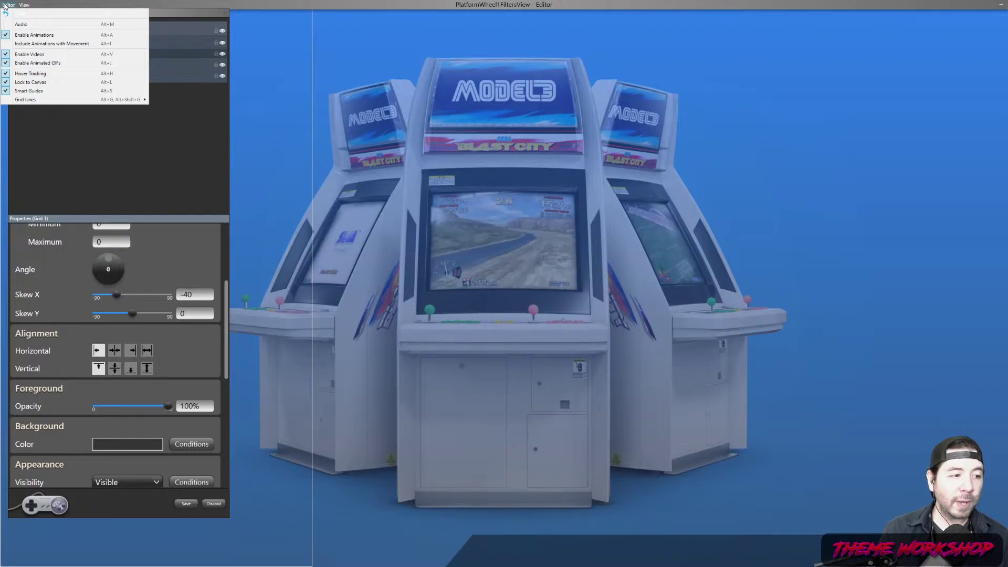
pyautogui.click(32, 83)
pyautogui.click(555, 551)
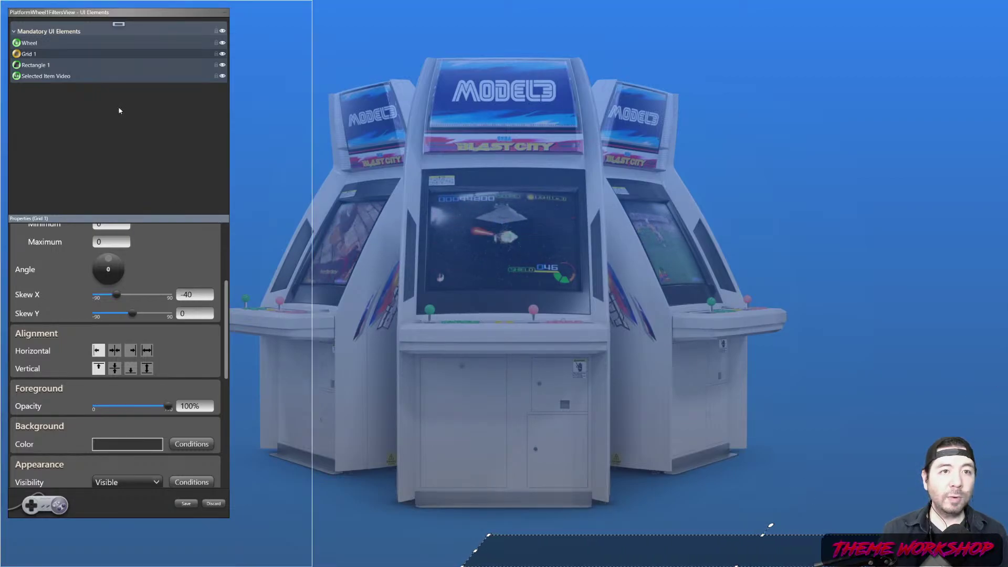
# Add a Text element and a Dock element to the view, and select Text 1.
pyautogui.click(119, 24)
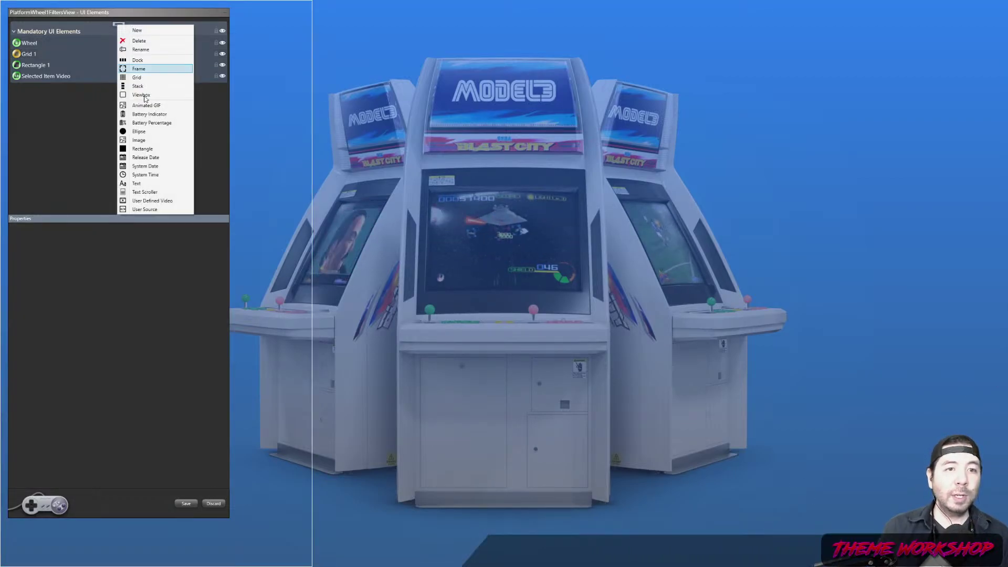
pyautogui.click(136, 183)
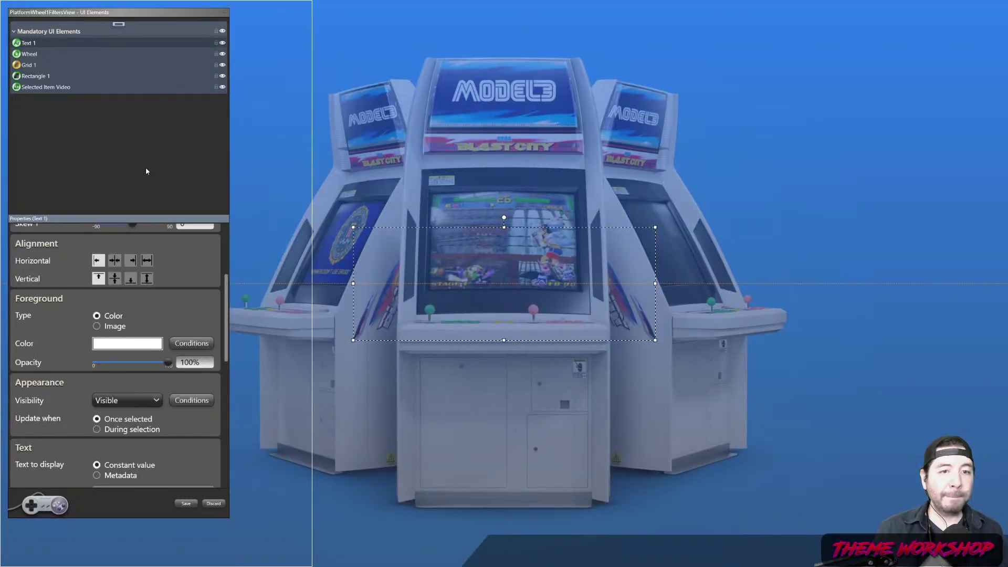
pyautogui.scroll(-3, 232, 351)
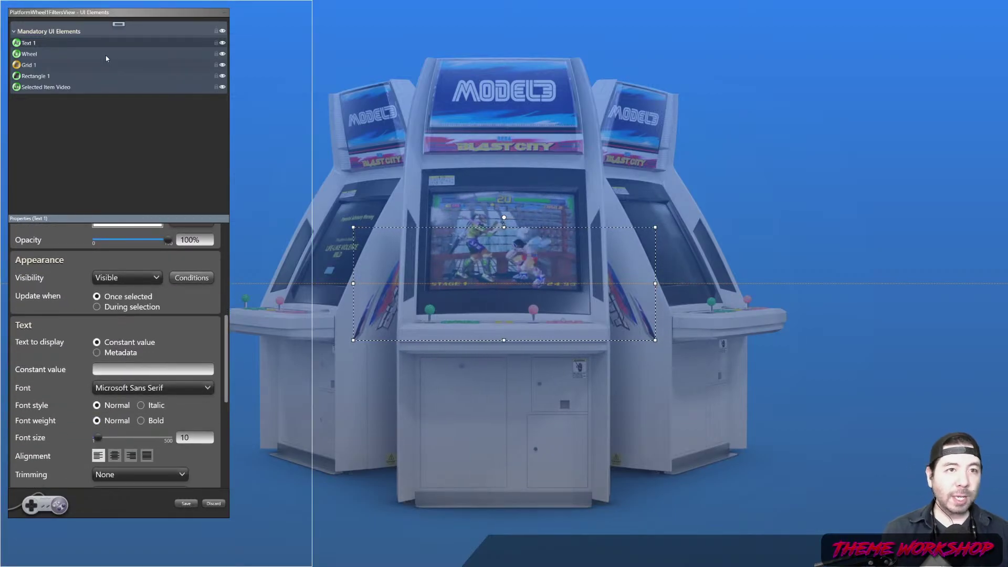
pyautogui.click(120, 27)
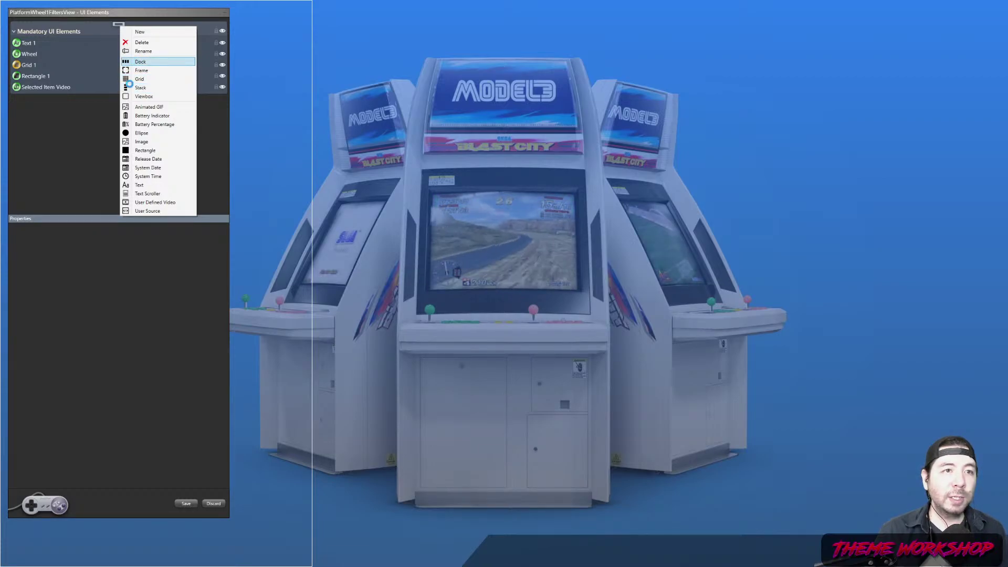
pyautogui.click(139, 62)
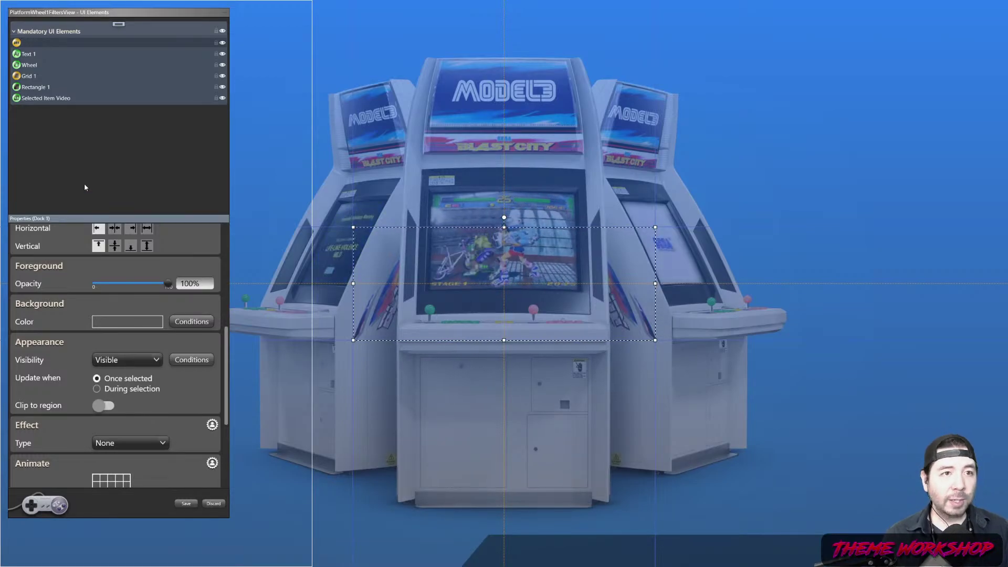
pyautogui.click(31, 53)
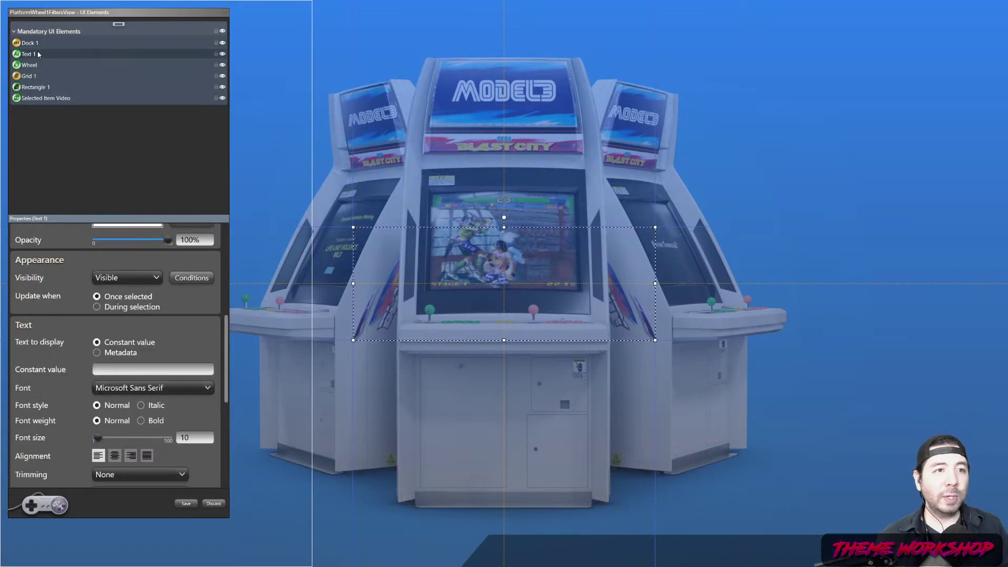
# Nest Text 1 inside Dock 1 and set its constant value to "TOTAL GAMES:".
pyautogui.moveTo(38, 50); pyautogui.dragTo(32, 44)
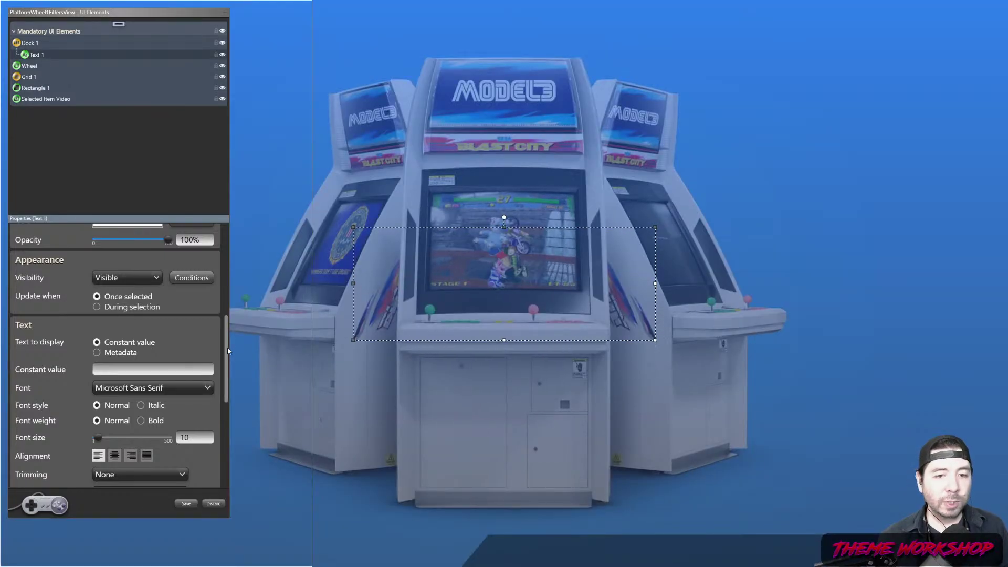
pyautogui.scroll(-2, 226, 349)
pyautogui.click(124, 303)
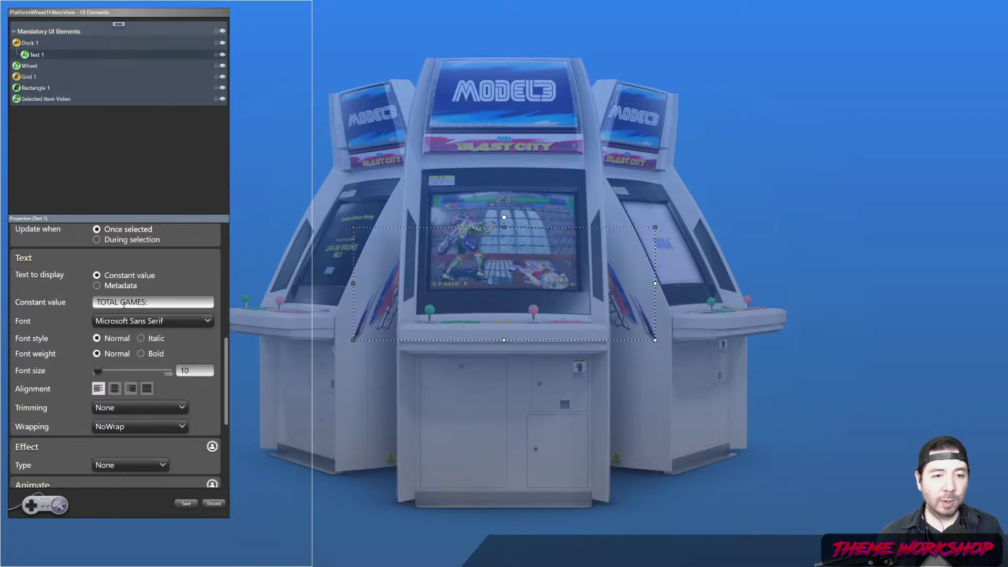
pyautogui.write('TOTAL GAMES:')
pyautogui.press('Return')
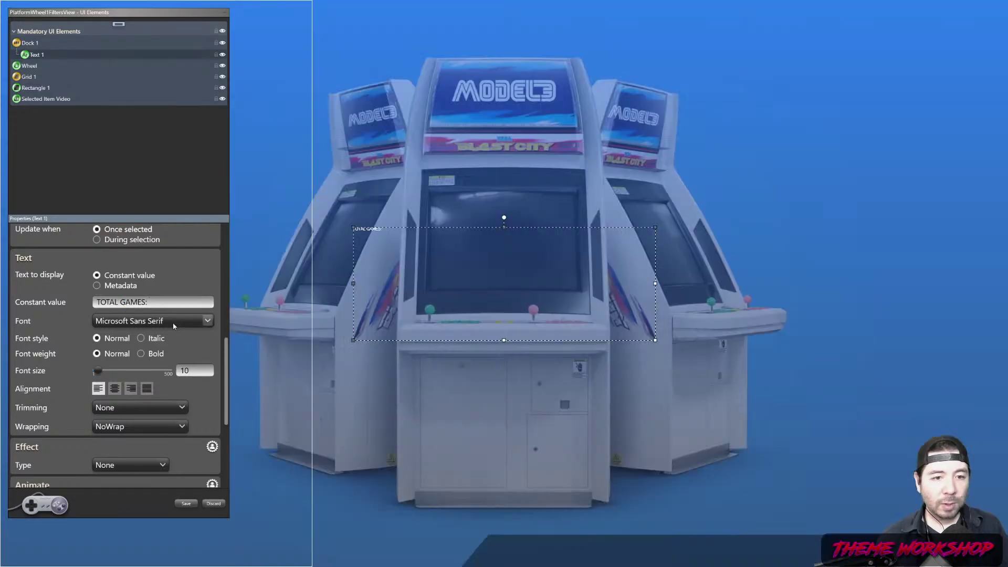
# Set Text 1's font to Malgun Gothic Bold and its font size to about 56.85.
pyautogui.click(206, 322)
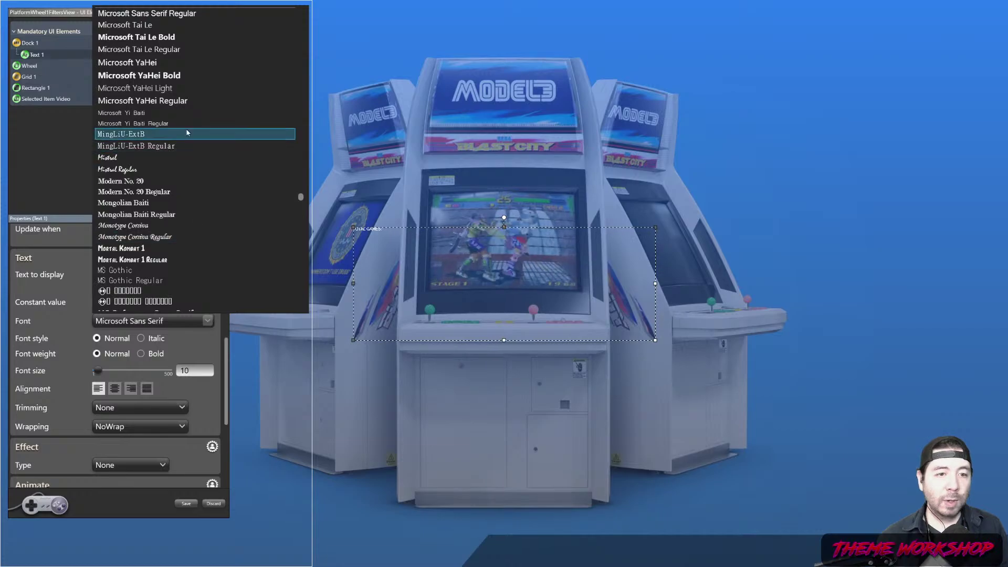
pyautogui.scroll(6, 183, 146)
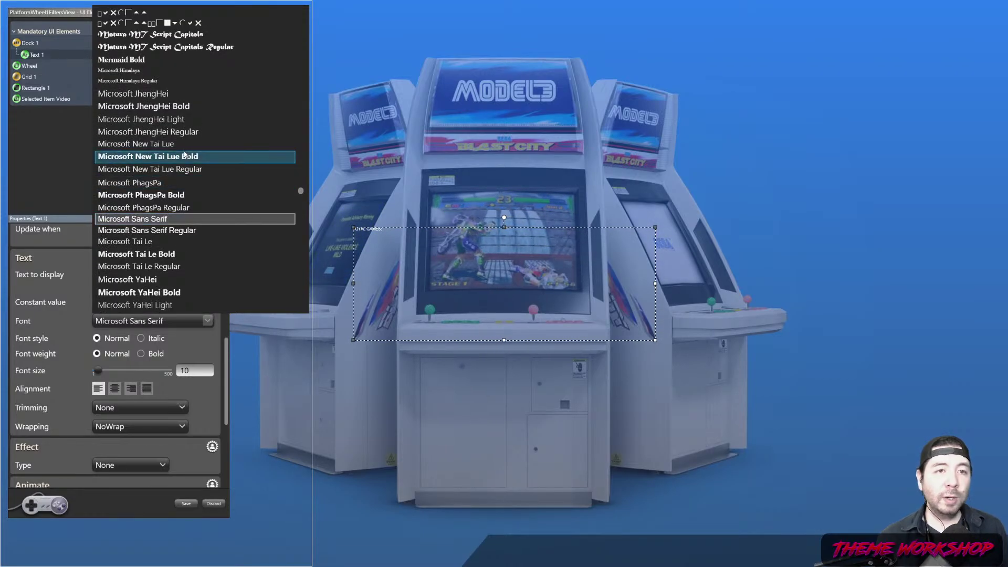
pyautogui.scroll(8, 184, 156)
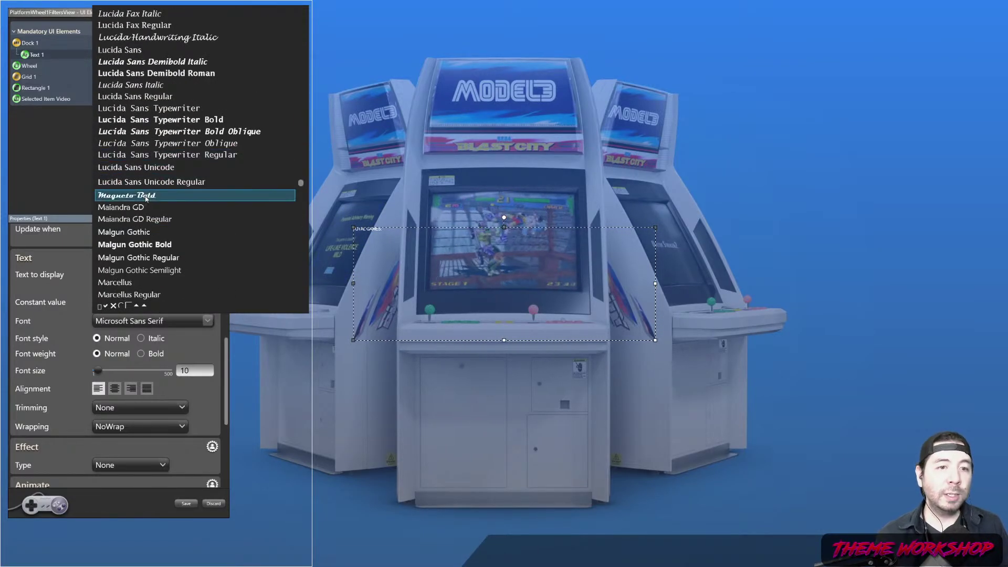
pyautogui.click(184, 247)
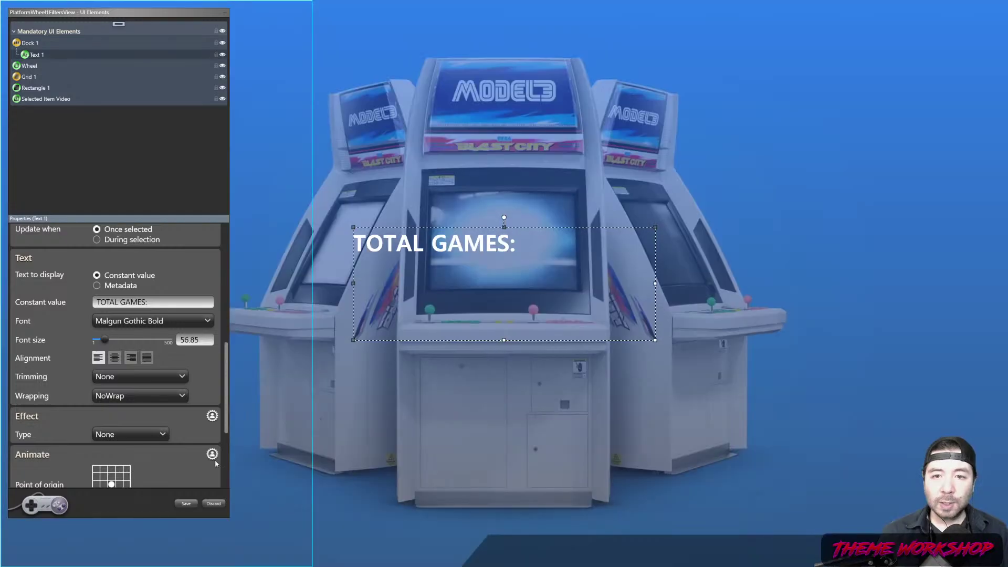
# Change the TOTAL GAMES: text's font to Intro Inline Regular.
pyautogui.click(213, 322)
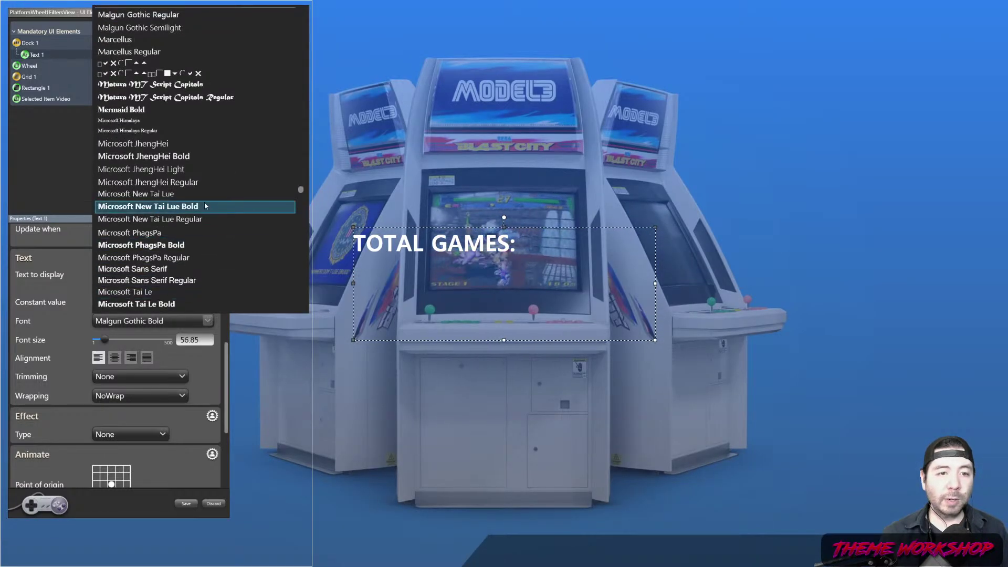
pyautogui.scroll(4, 200, 273)
pyautogui.scroll(12, 199, 273)
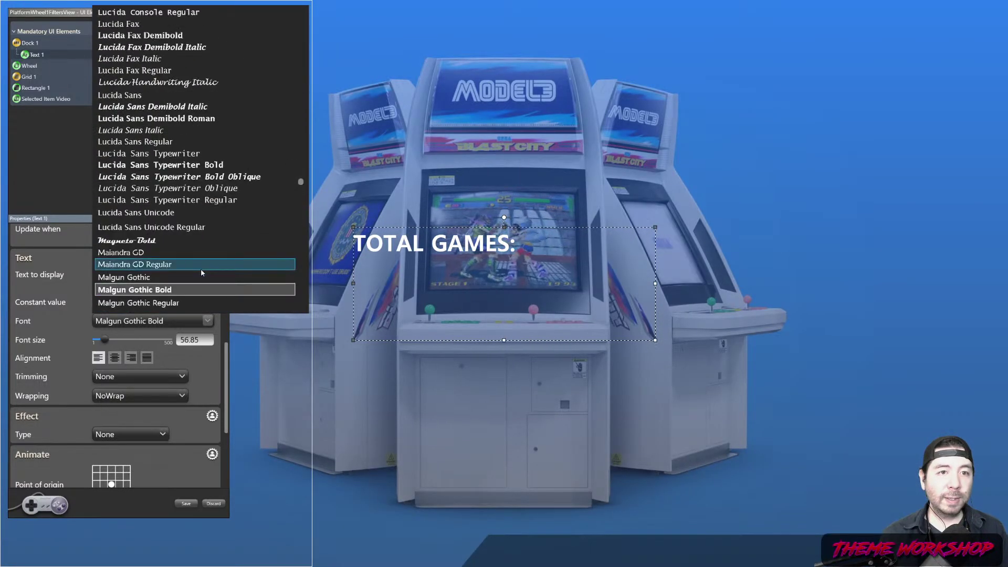
pyautogui.scroll(10, 202, 264)
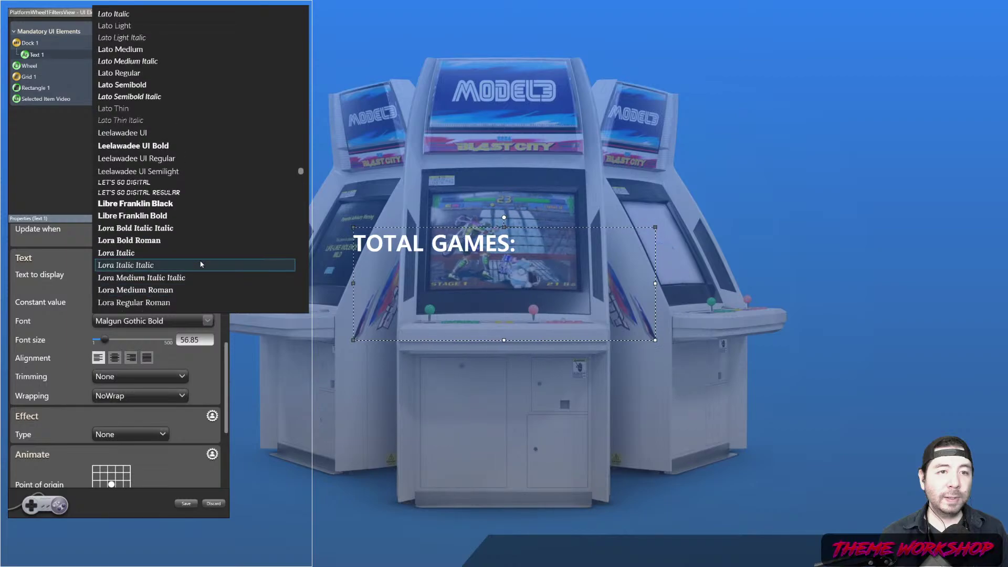
pyautogui.scroll(7, 213, 247)
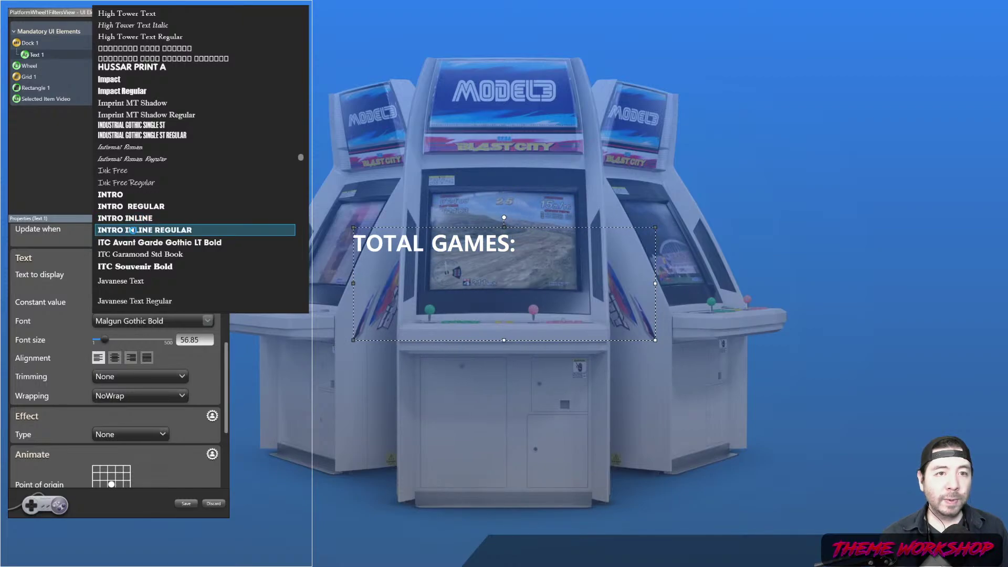
pyautogui.click(135, 231)
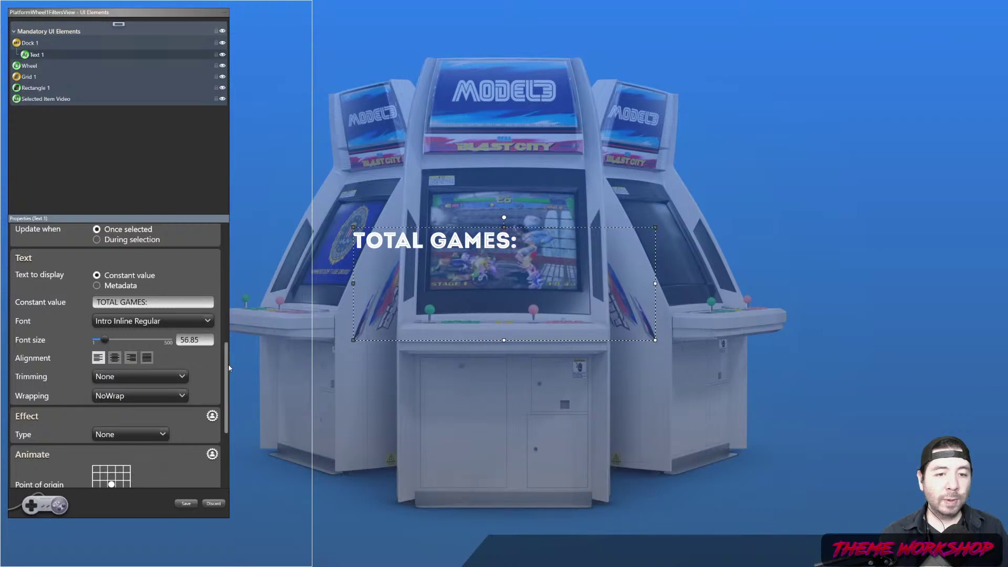
# Give Text 1's foreground a linear gradient from white to blue (RGB 21, 17, 247), running roughly from top to bottom.
pyautogui.scroll(5, 124, 288)
pyautogui.click(125, 286)
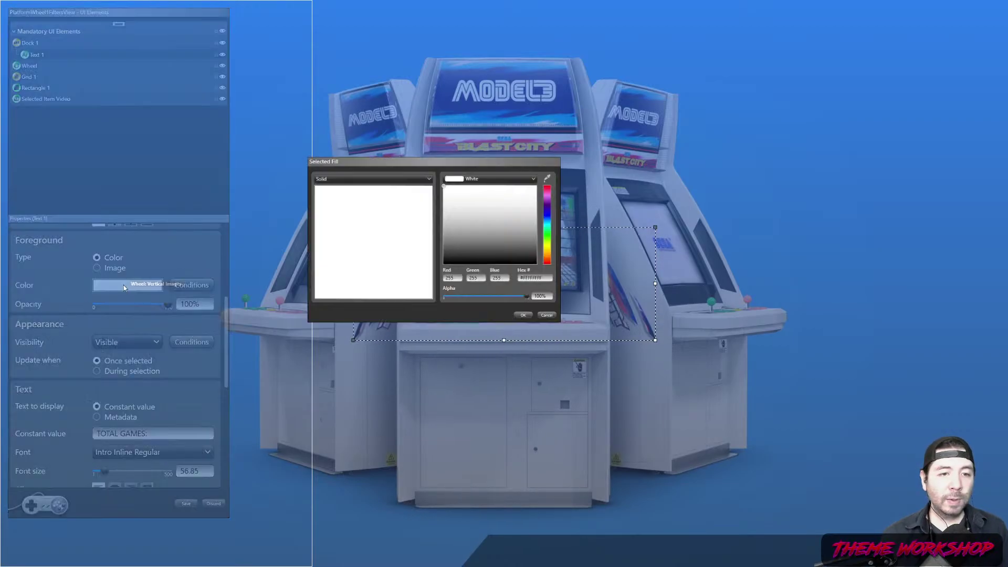
pyautogui.click(469, 243)
pyautogui.moveTo(466, 245); pyautogui.dragTo(506, 243)
pyautogui.moveTo(546, 213); pyautogui.dragTo(535, 192)
pyautogui.click(361, 181)
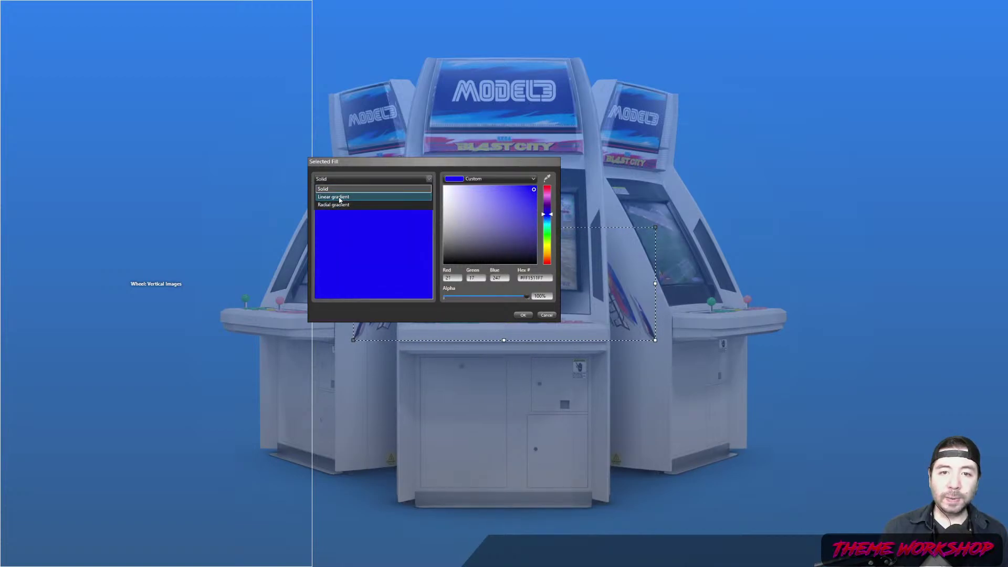
pyautogui.click(341, 198)
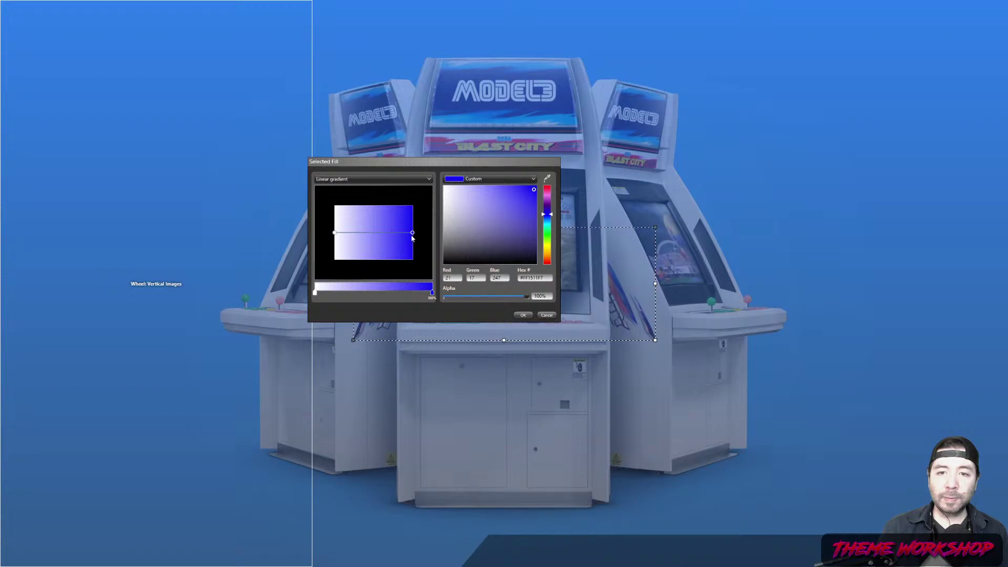
pyautogui.moveTo(415, 235); pyautogui.dragTo(376, 262)
pyautogui.moveTo(335, 233); pyautogui.dragTo(362, 200)
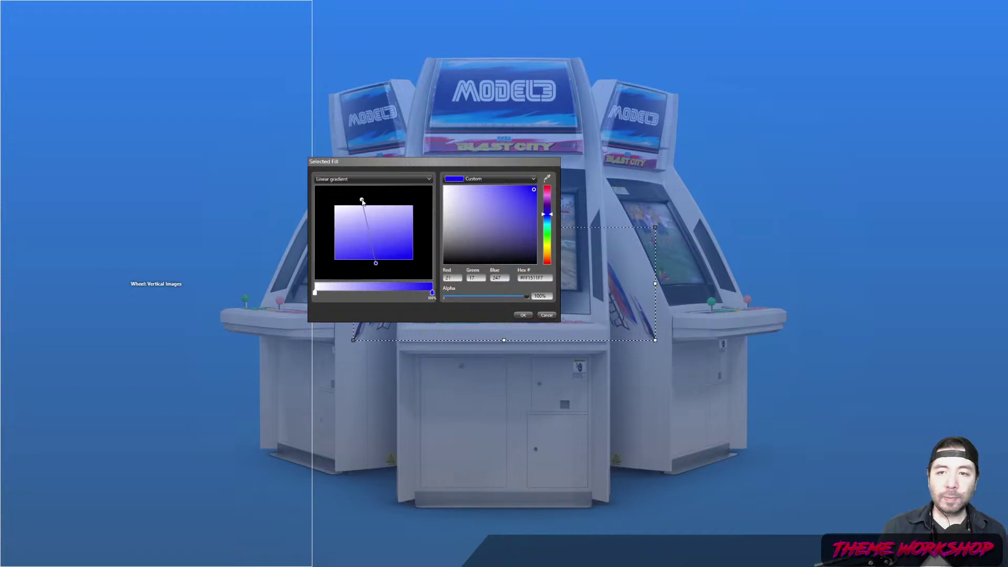
# Recolor the gradient's first stop to light blue, RGB 115, 174, 255.
pyautogui.click(315, 293)
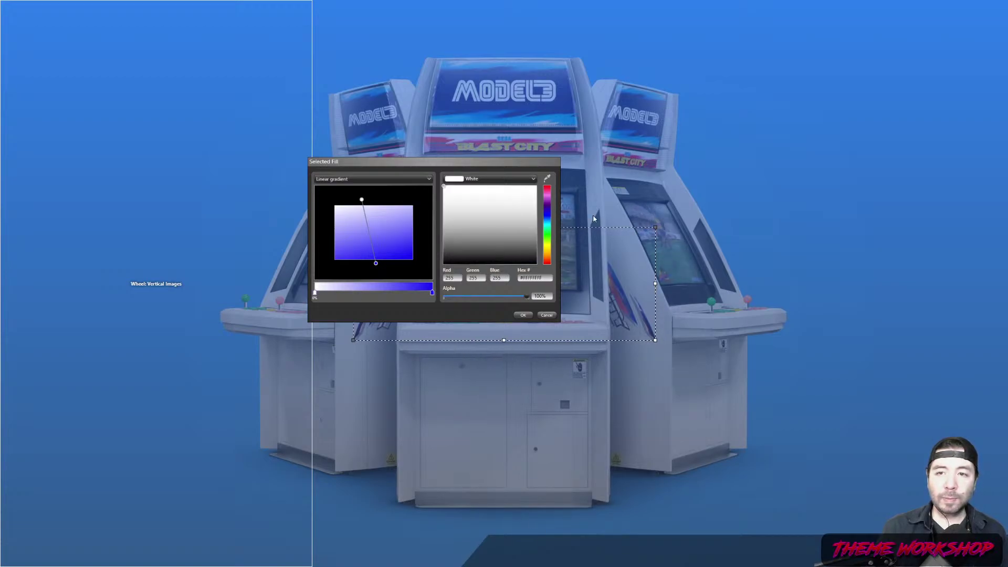
pyautogui.click(548, 220)
pyautogui.moveTo(533, 209); pyautogui.dragTo(495, 185)
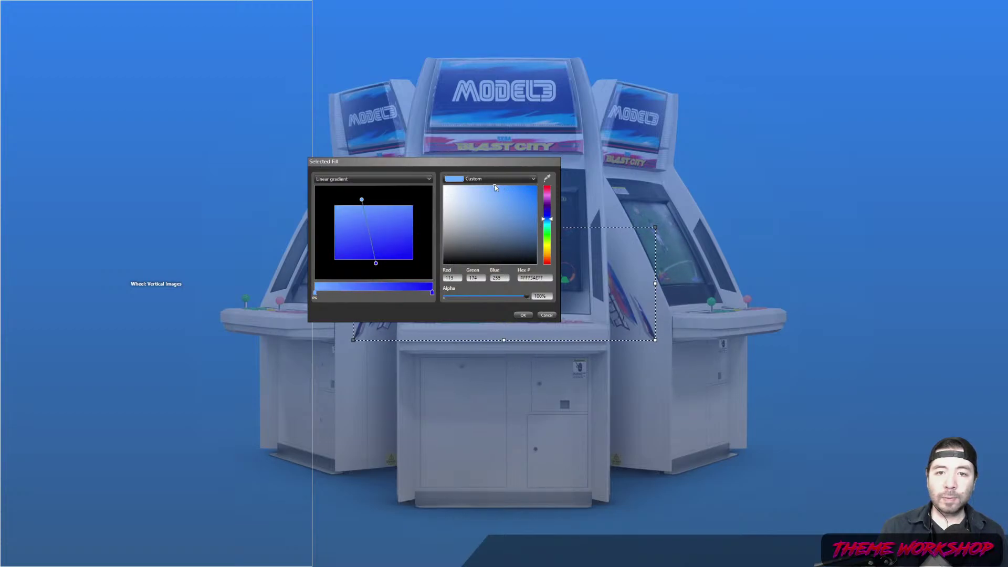
# Add a white middle stop at about 38%, straighten the gradient line vertically, and apply the fill.
pyautogui.click(357, 292)
pyautogui.moveTo(532, 206); pyautogui.dragTo(482, 186)
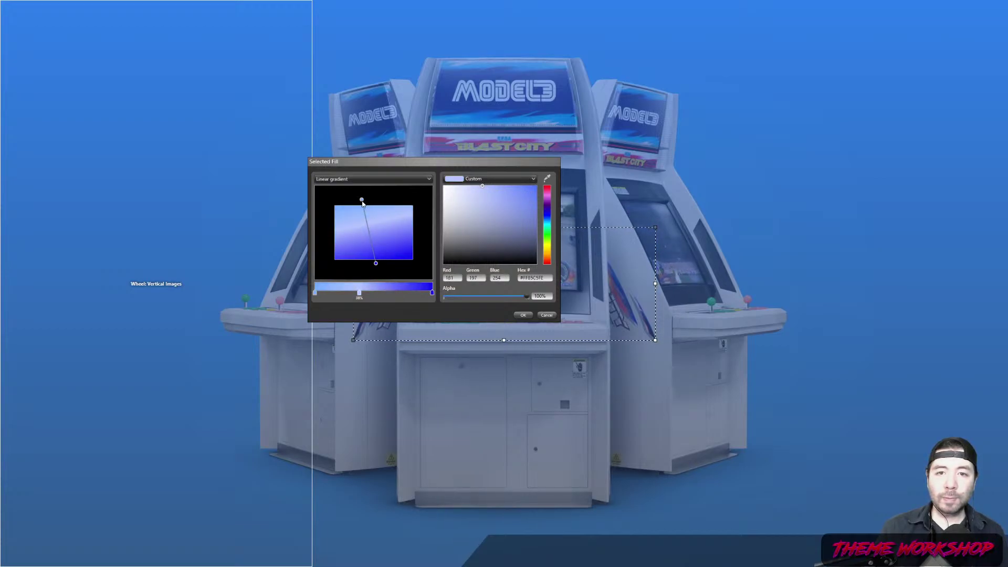
pyautogui.moveTo(362, 200); pyautogui.dragTo(376, 208)
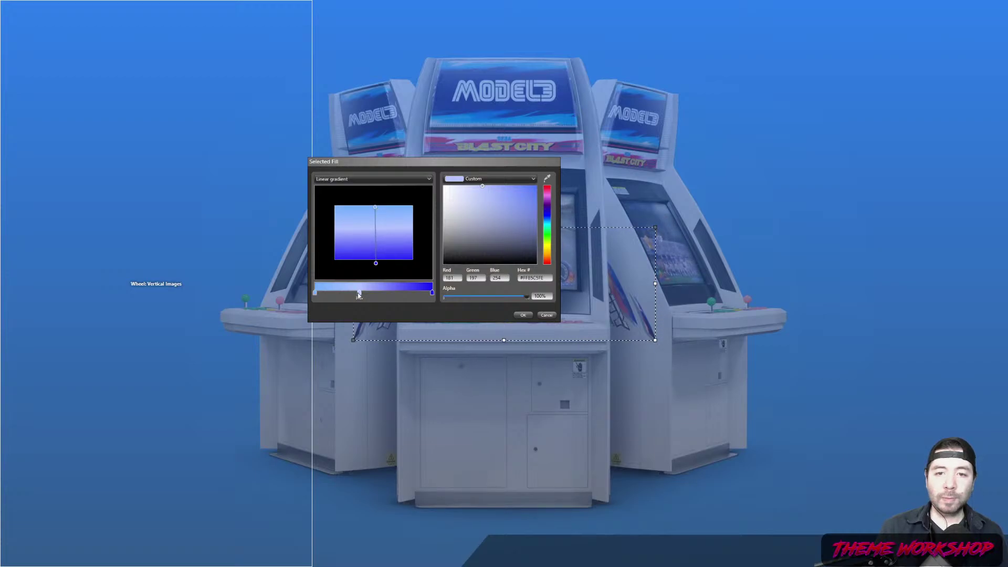
pyautogui.moveTo(480, 190); pyautogui.dragTo(428, 184)
pyautogui.click(521, 314)
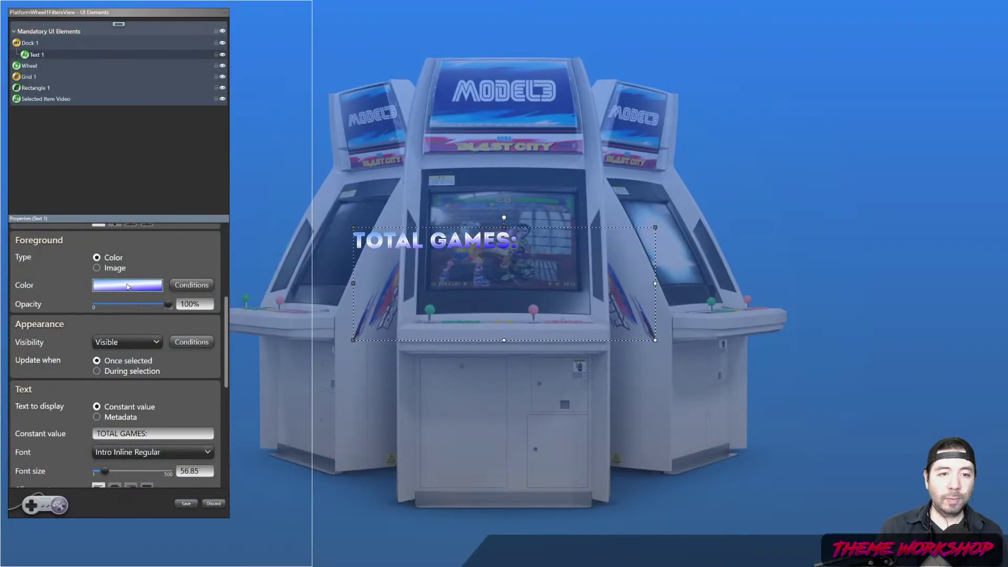
# Align the text gradient exactly vertically by snapping its end point to the bottom centre, and apply it.
pyautogui.click(160, 286)
pyautogui.moveTo(376, 208)
pyautogui.mouseDown()
pyautogui.moveTo(415, 221)
pyautogui.moveTo(373, 205)
pyautogui.mouseUp()
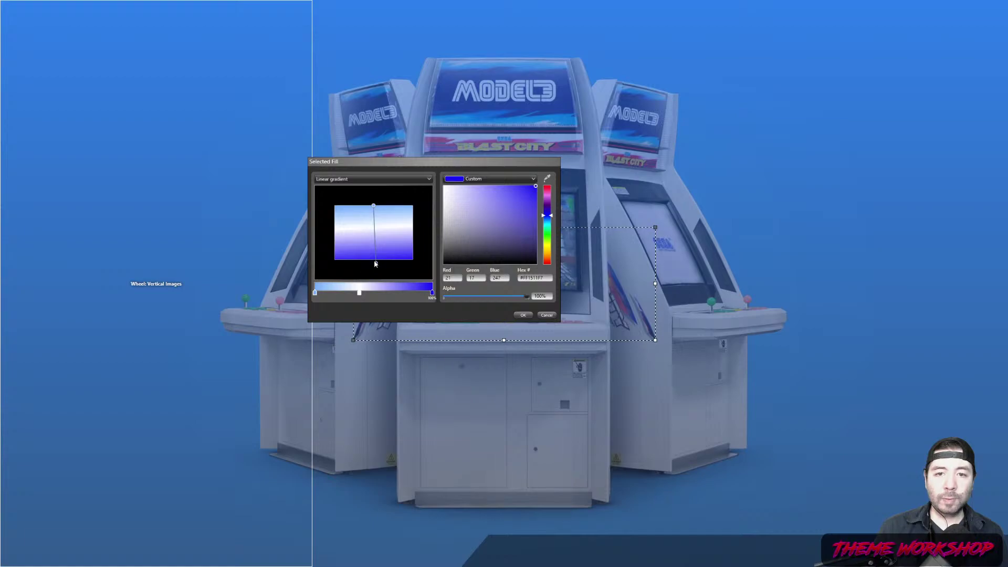
pyautogui.moveTo(374, 262)
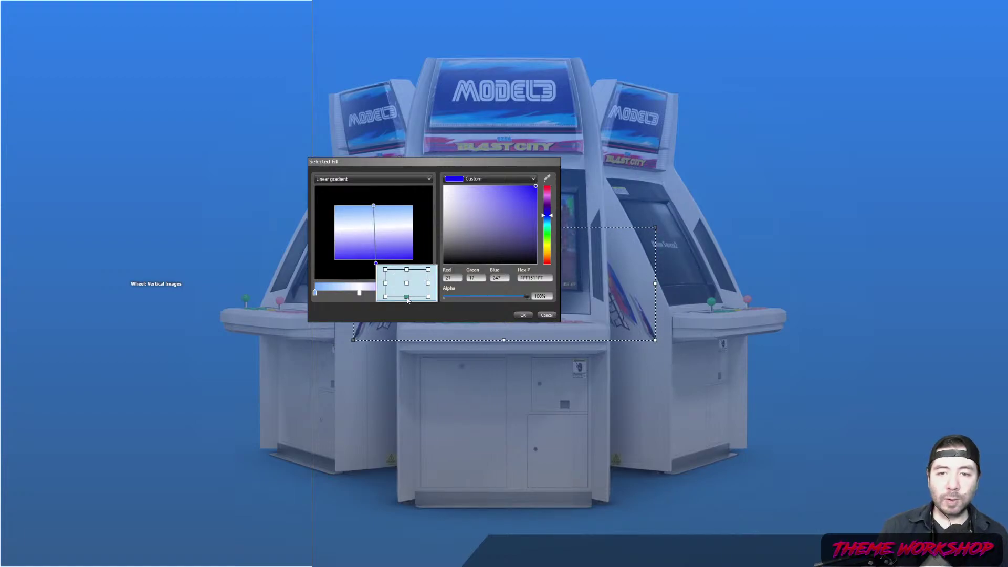
pyautogui.click(407, 298)
pyautogui.click(519, 317)
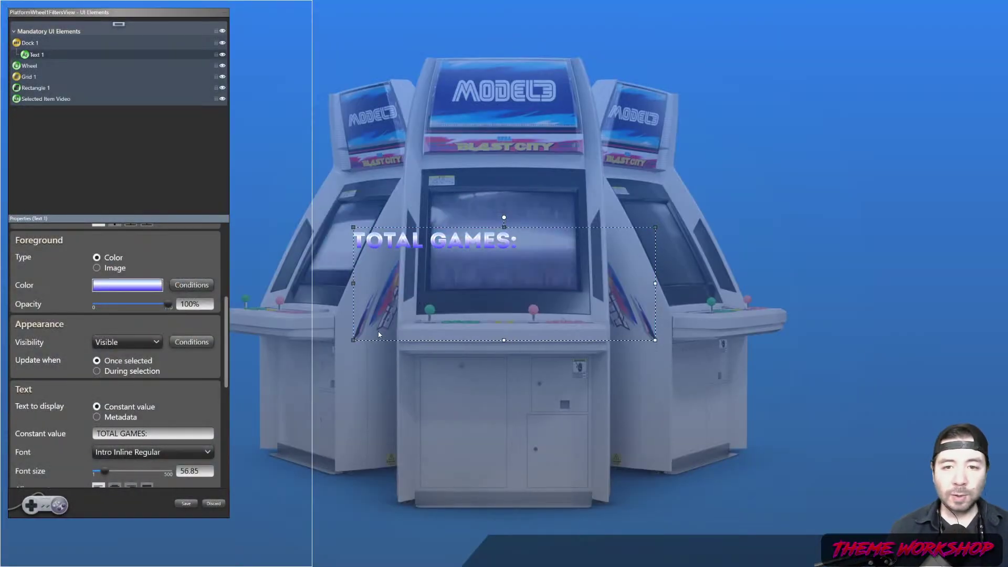
# Darken the gradient's last stop to dark navy, RGB 47, 47, 95, and apply the fill.
pyautogui.click(150, 286)
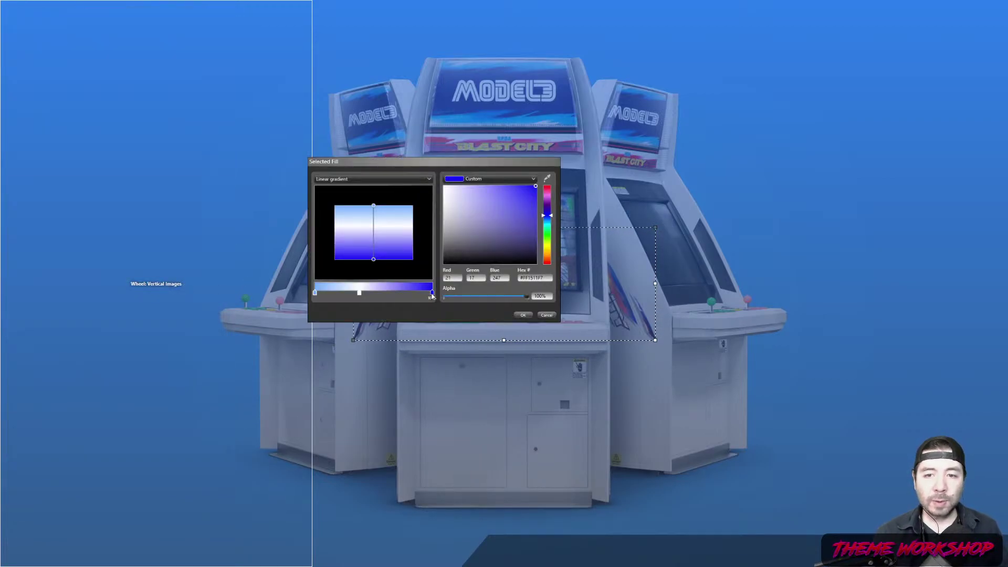
pyautogui.moveTo(537, 199)
pyautogui.mouseDown()
pyautogui.moveTo(562, 225)
pyautogui.moveTo(560, 247)
pyautogui.mouseUp()
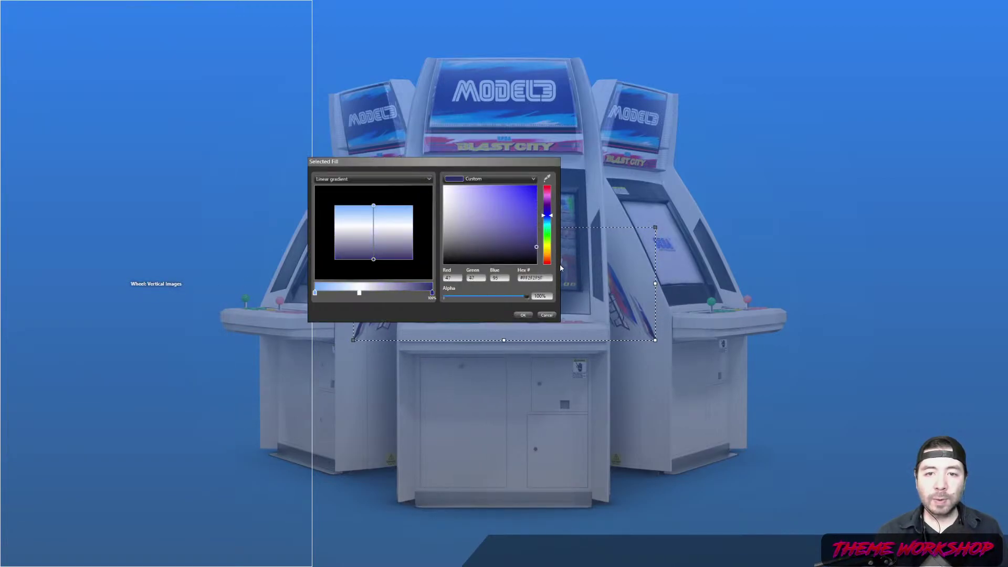
pyautogui.click(528, 317)
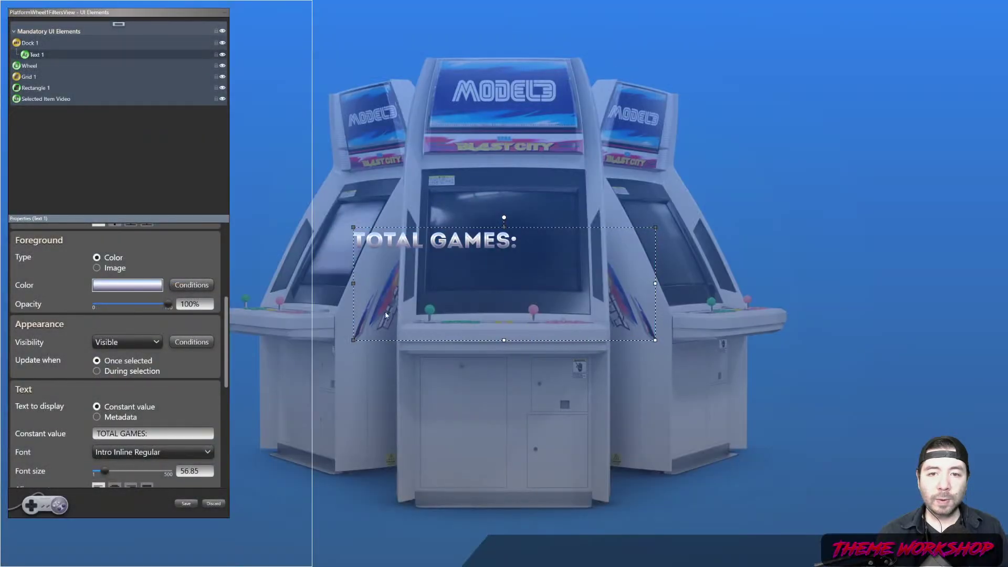
# Add a light-blue stop at about 23% and a dark navy stop at about 58% to Text 1's gradient.
pyautogui.click(129, 288)
pyautogui.click(315, 293)
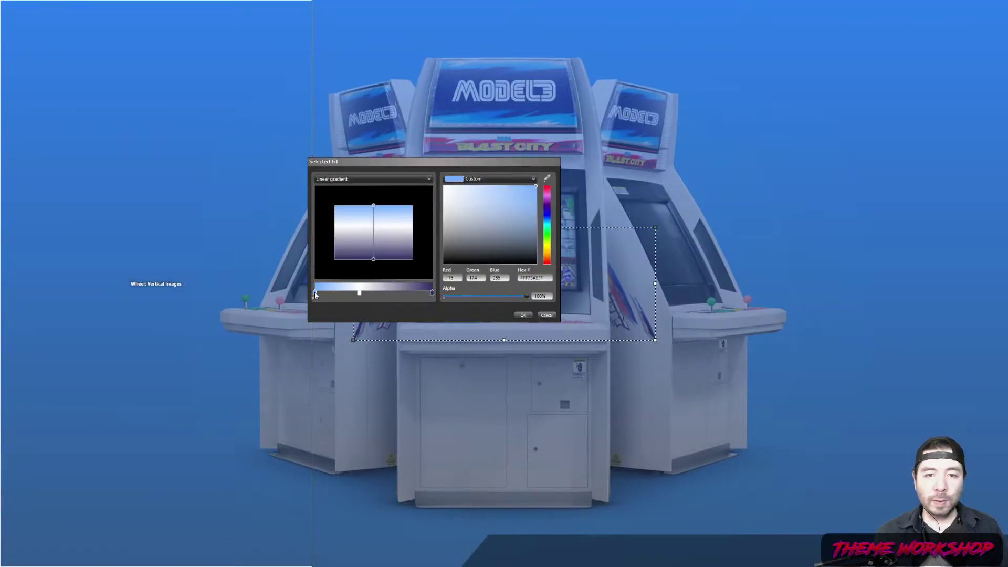
pyautogui.click(342, 293)
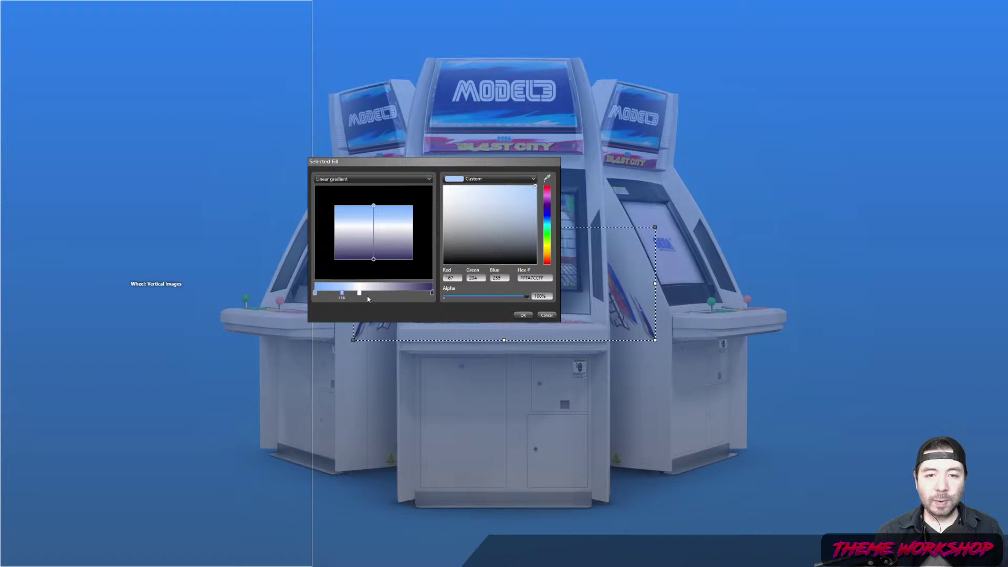
pyautogui.click(421, 289)
pyautogui.moveTo(419, 293); pyautogui.dragTo(385, 296)
pyautogui.click(523, 315)
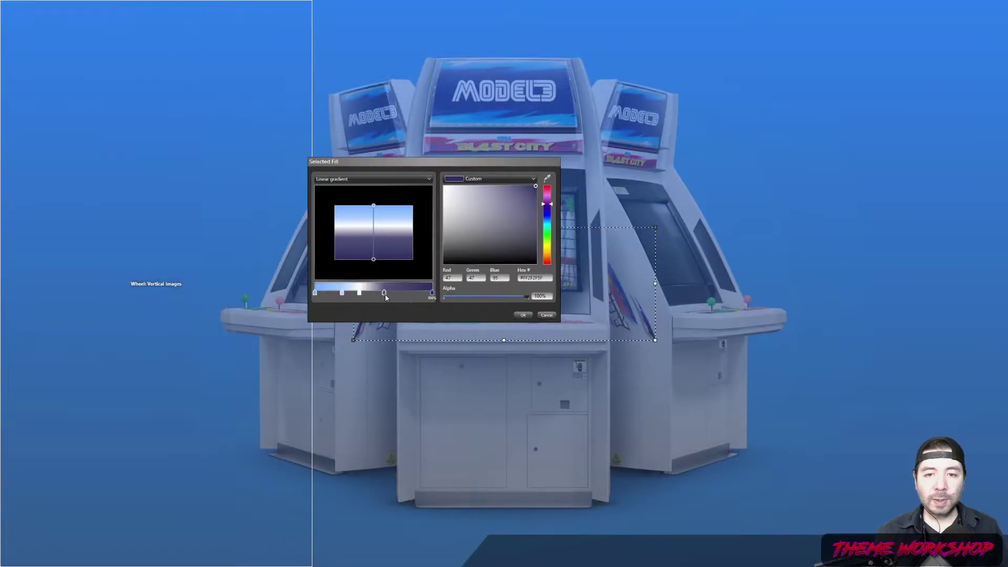
# Recolor the new dark stop at 58% to medium blue, RGB 62, 94, 160, and apply the gradient.
pyautogui.click(385, 294)
pyautogui.moveTo(544, 212); pyautogui.dragTo(543, 219)
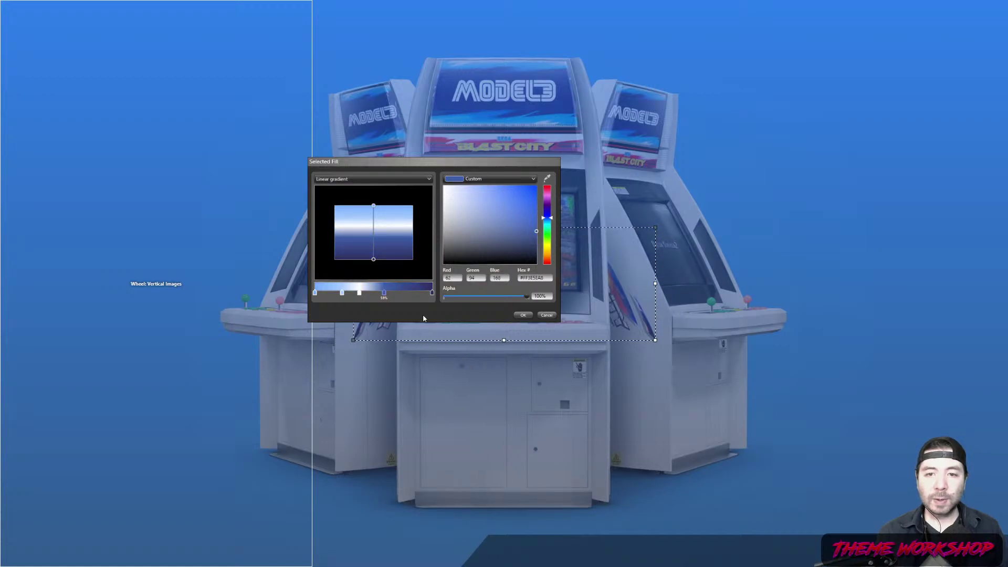
pyautogui.click(523, 315)
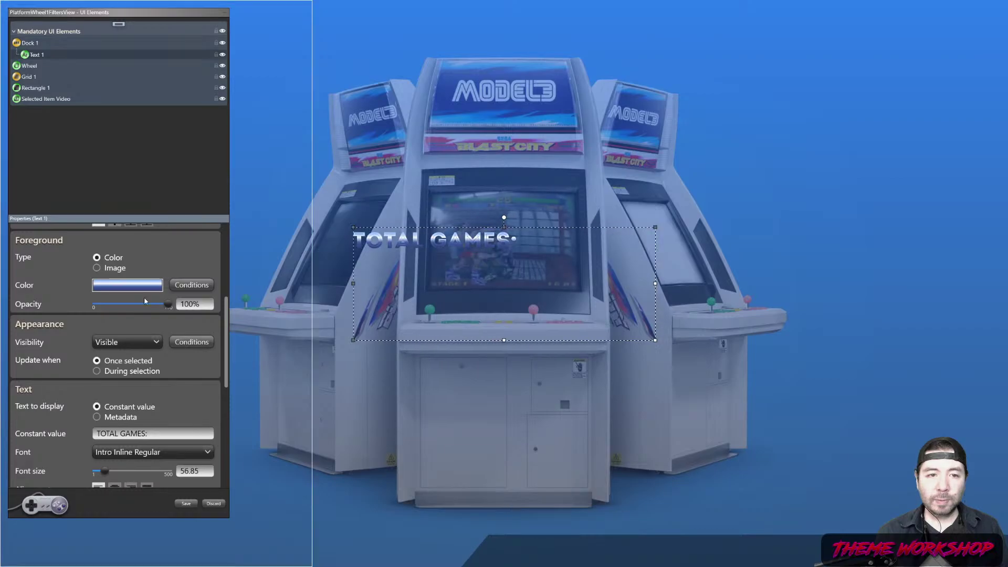
# Shift Text 1's second light-blue gradient stop to about 29% and its medium-blue stop to 52%, applying the fill.
pyautogui.click(128, 285)
pyautogui.click(347, 293)
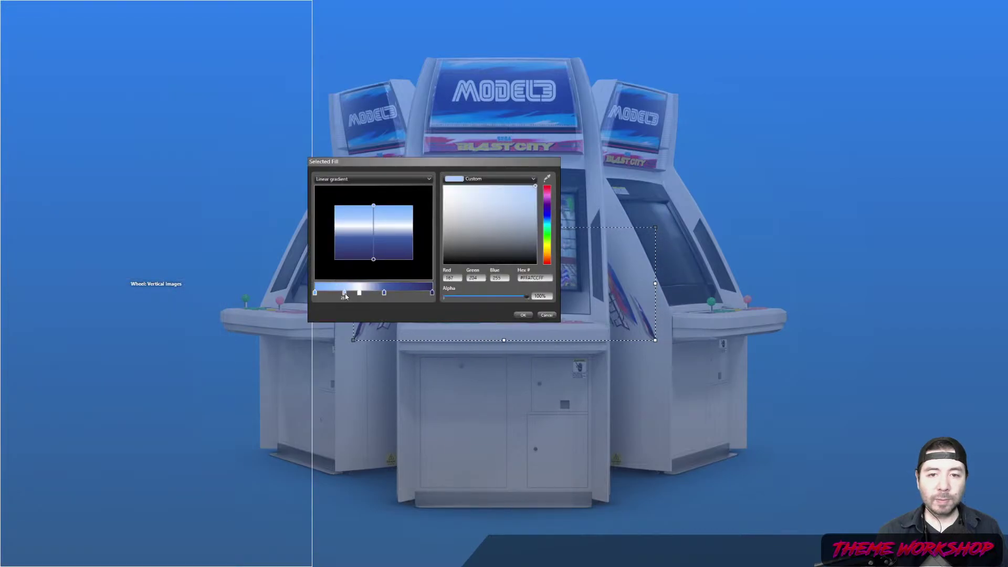
pyautogui.click(523, 315)
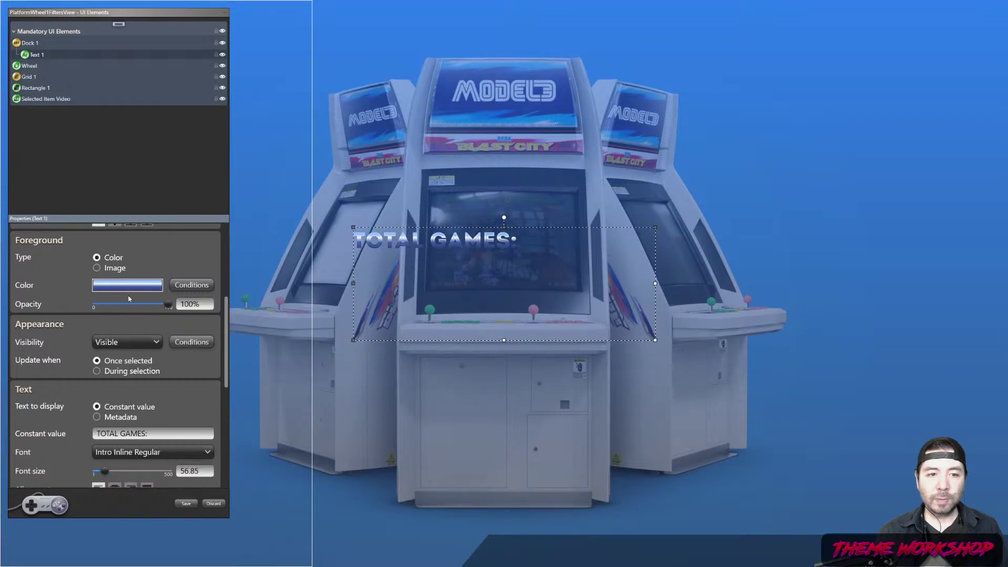
pyautogui.click(127, 285)
pyautogui.moveTo(384, 292); pyautogui.dragTo(375, 293)
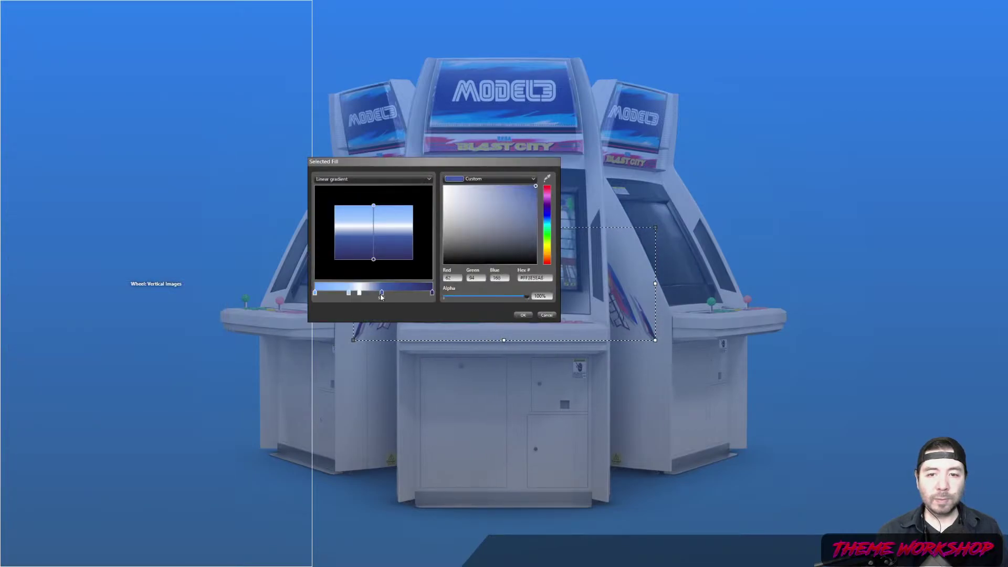
pyautogui.click(522, 316)
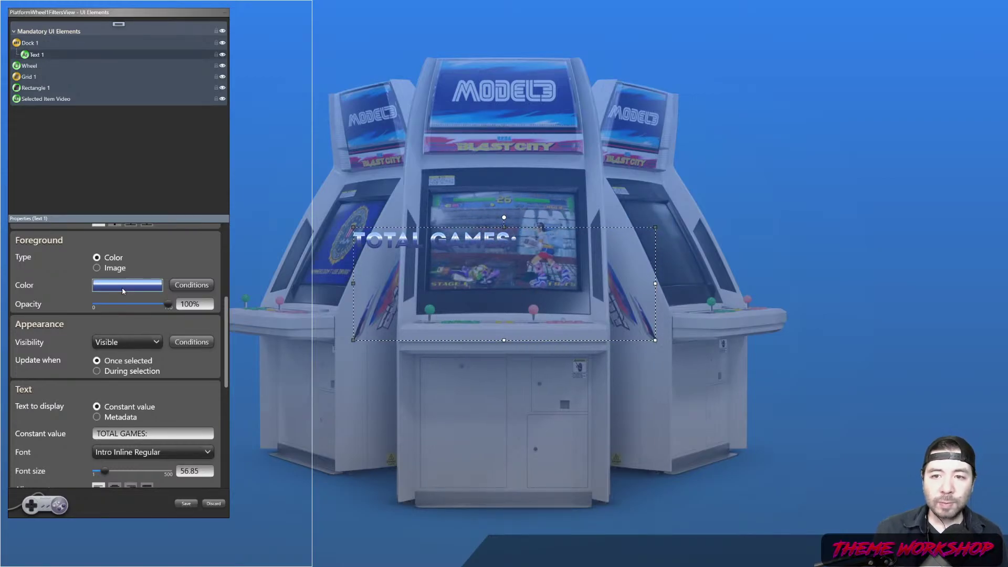
# Recolor the medium-blue stop at 52% of Text 1's gradient to a brighter, more vivid blue and apply it.
pyautogui.click(122, 288)
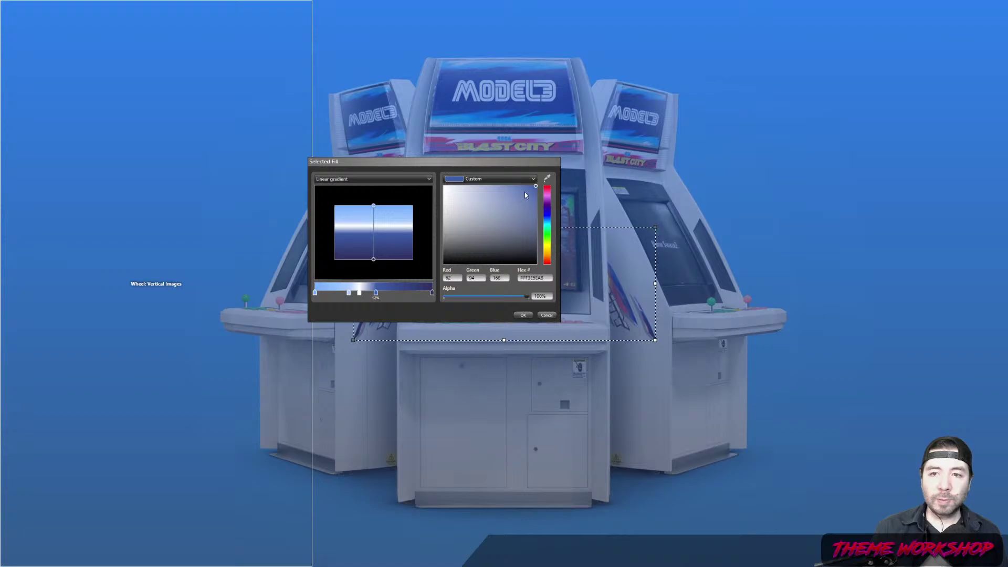
pyautogui.moveTo(548, 218)
pyautogui.mouseDown()
pyautogui.moveTo(505, 202)
pyautogui.moveTo(506, 191)
pyautogui.moveTo(527, 188)
pyautogui.mouseUp()
pyautogui.click(548, 220)
pyautogui.click(523, 315)
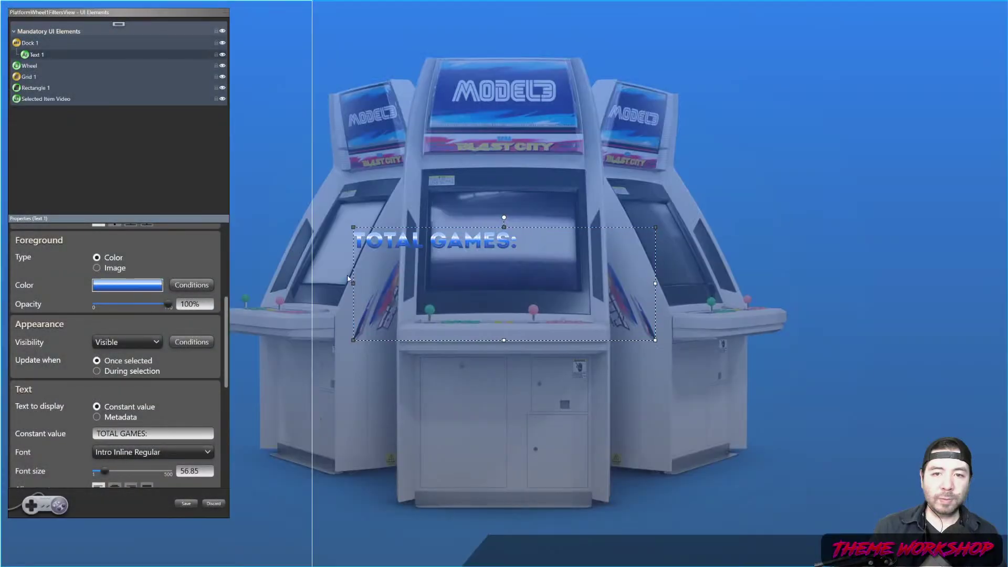
# Make the first light-blue stop at 0% of Text 1's gradient slightly more saturated and apply the fill.
pyautogui.click(130, 288)
pyautogui.click(315, 295)
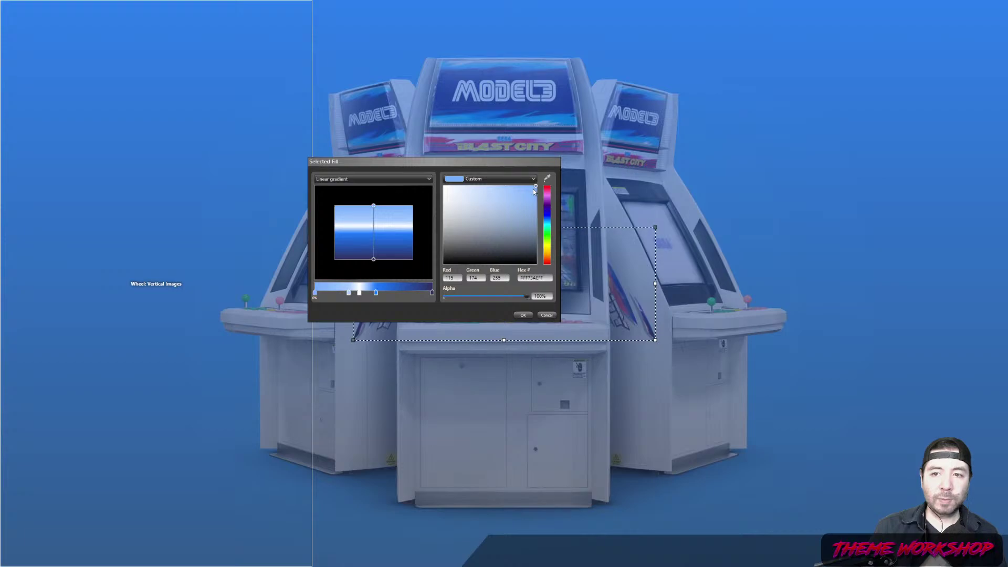
pyautogui.moveTo(534, 188); pyautogui.dragTo(539, 199)
pyautogui.click(523, 315)
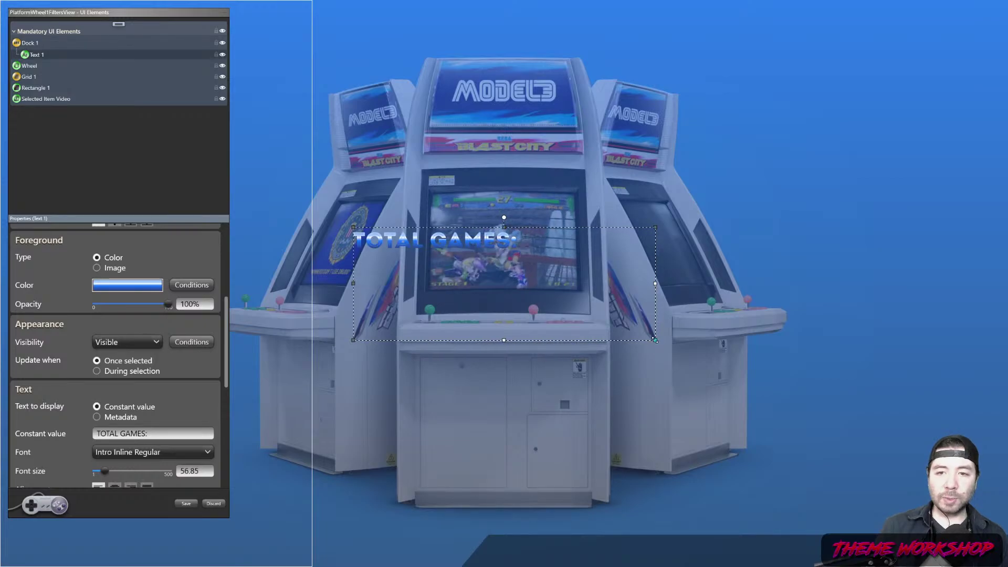
# Set both the width and height of Text 1 to autosize so its box fits the text.
pyautogui.moveTo(652, 341); pyautogui.dragTo(645, 262)
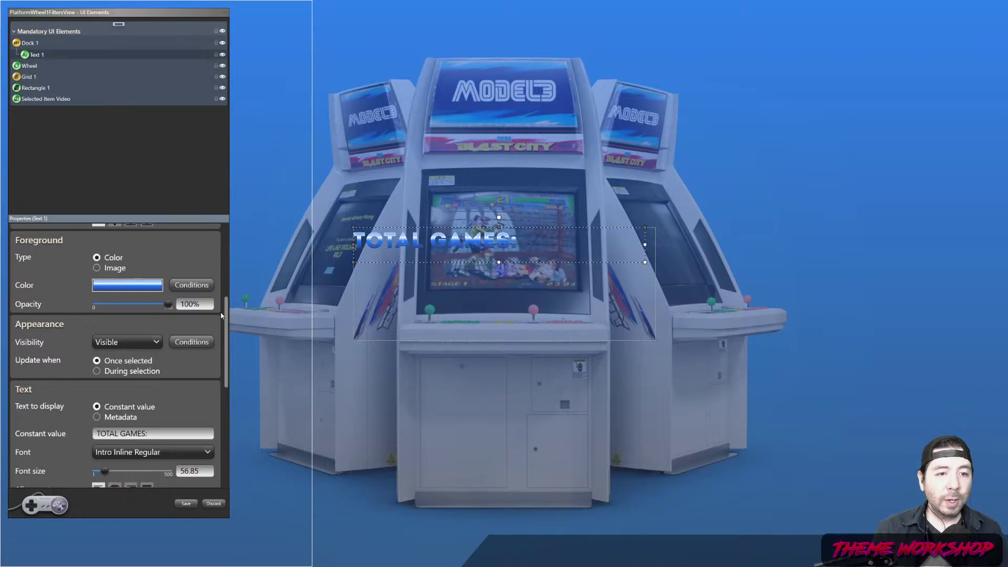
pyautogui.moveTo(226, 374); pyautogui.dragTo(245, 280)
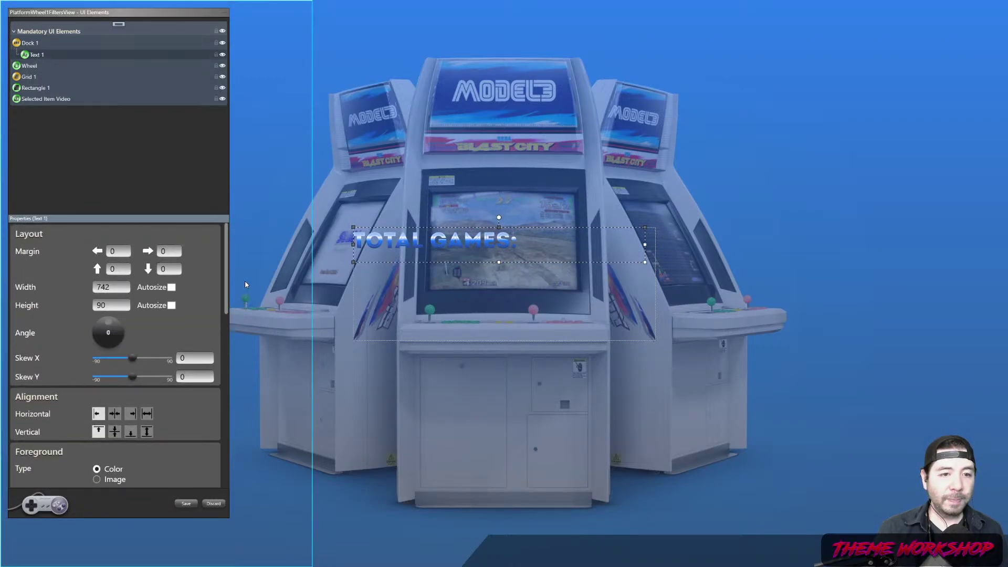
pyautogui.click(171, 287)
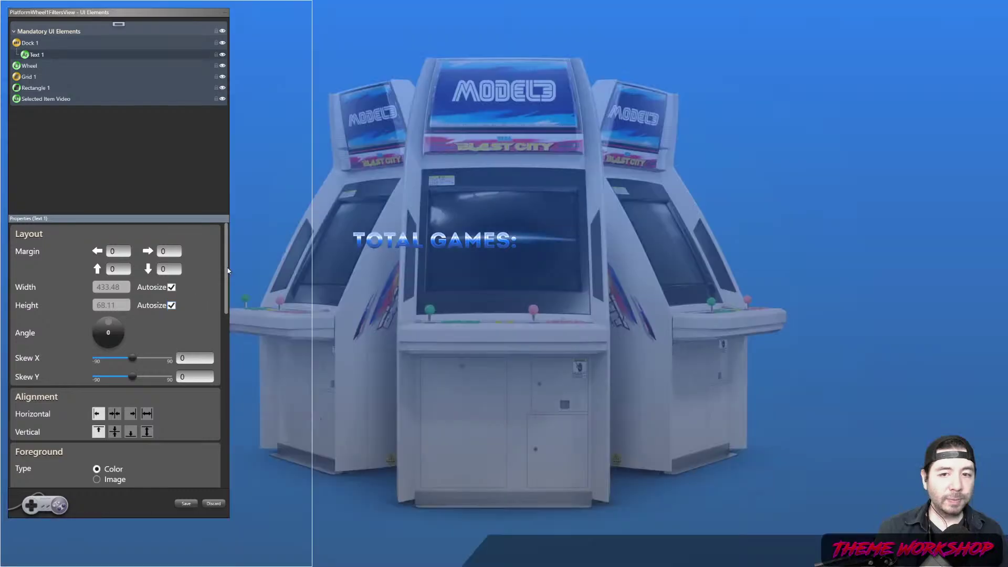
# Copy Text 1 and paste two duplicates of it into Dock 1.
pyautogui.moveTo(224, 274); pyautogui.dragTo(240, 318)
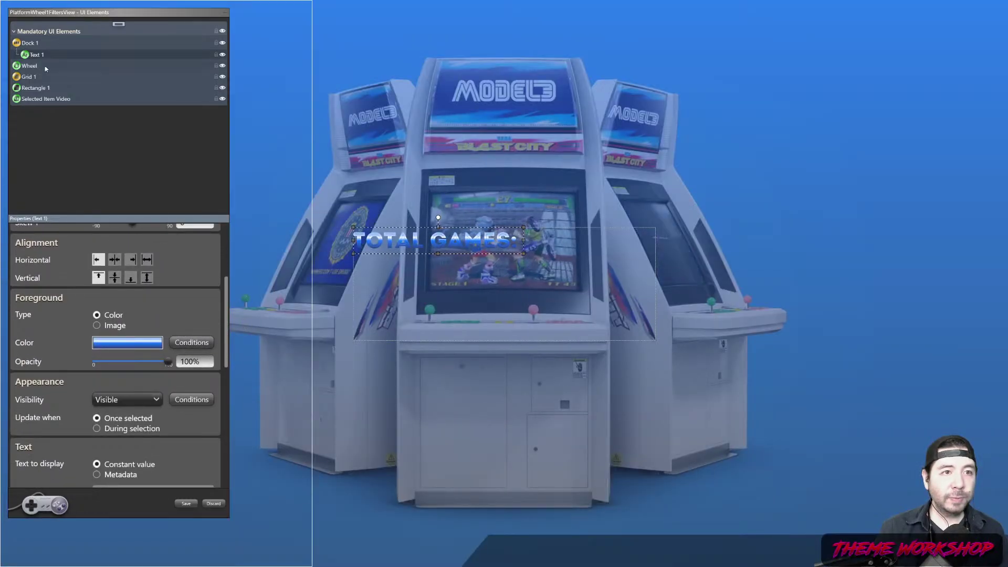
pyautogui.rightClick(37, 55)
pyautogui.rightClick(37, 55)
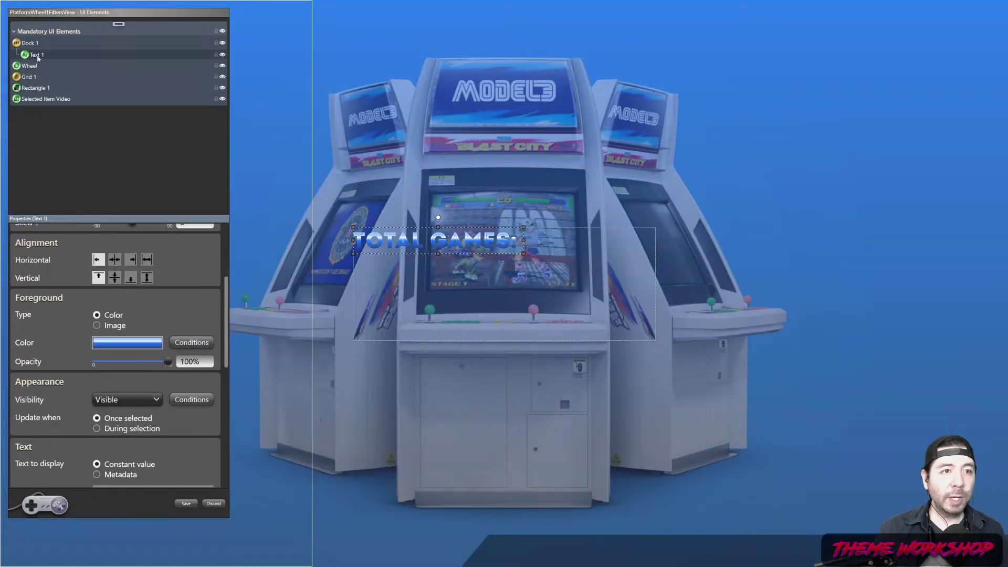
pyautogui.rightClick(37, 55)
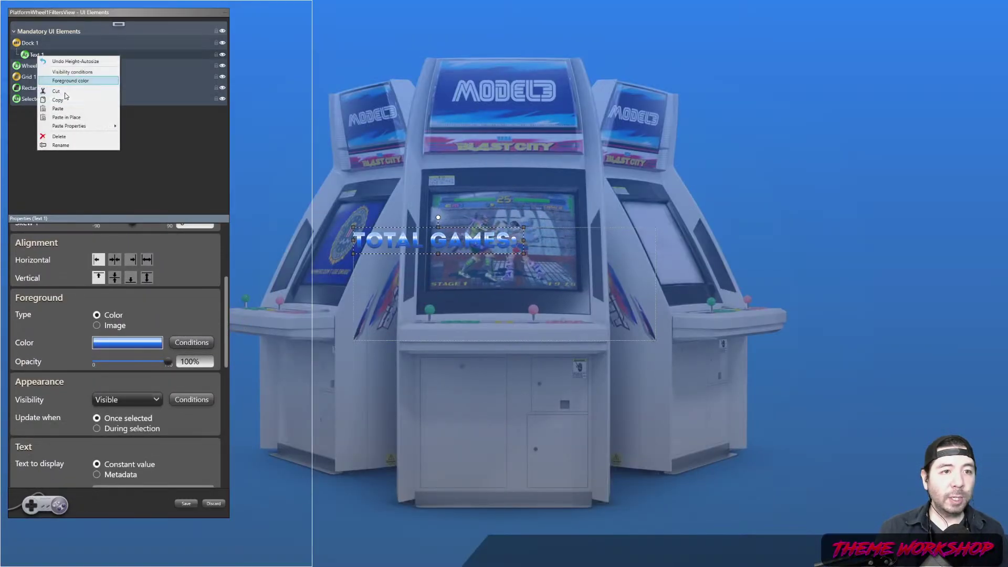
pyautogui.press('Return')
pyautogui.rightClick(35, 64)
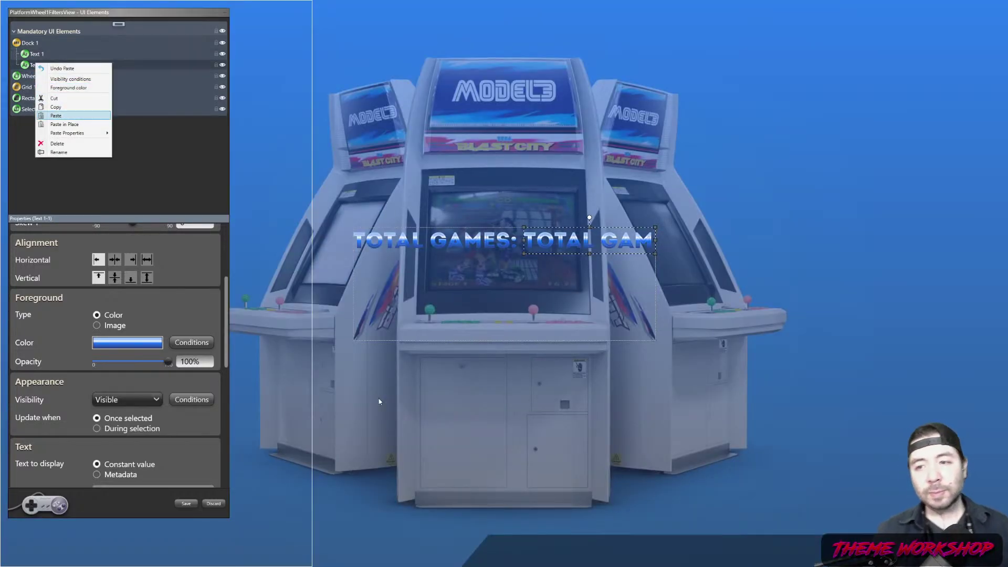
pyautogui.press('Return')
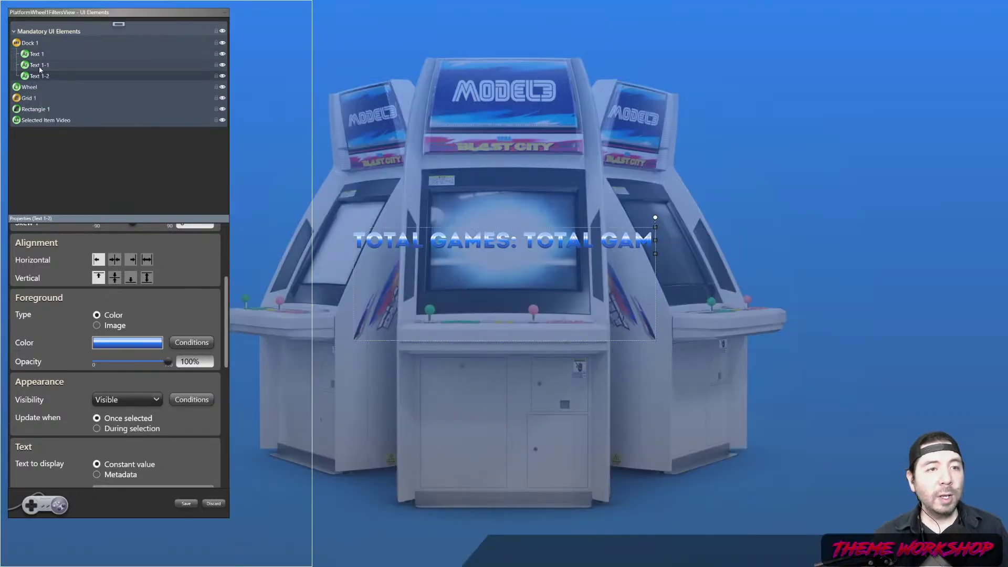
# Make Text 1-1 display metadata instead of a constant value, using the Total game count field.
pyautogui.click(45, 65)
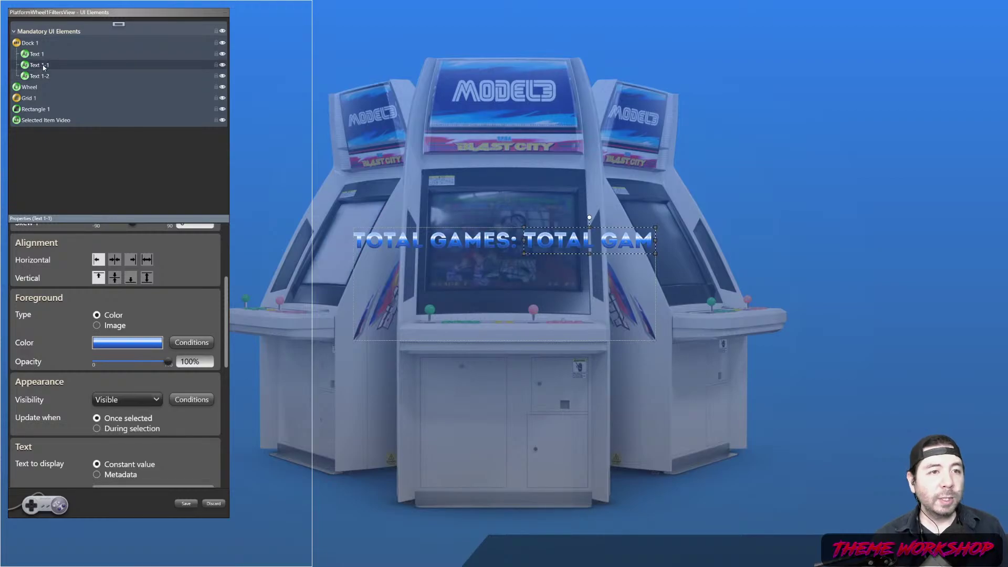
pyautogui.moveTo(226, 328); pyautogui.dragTo(231, 365)
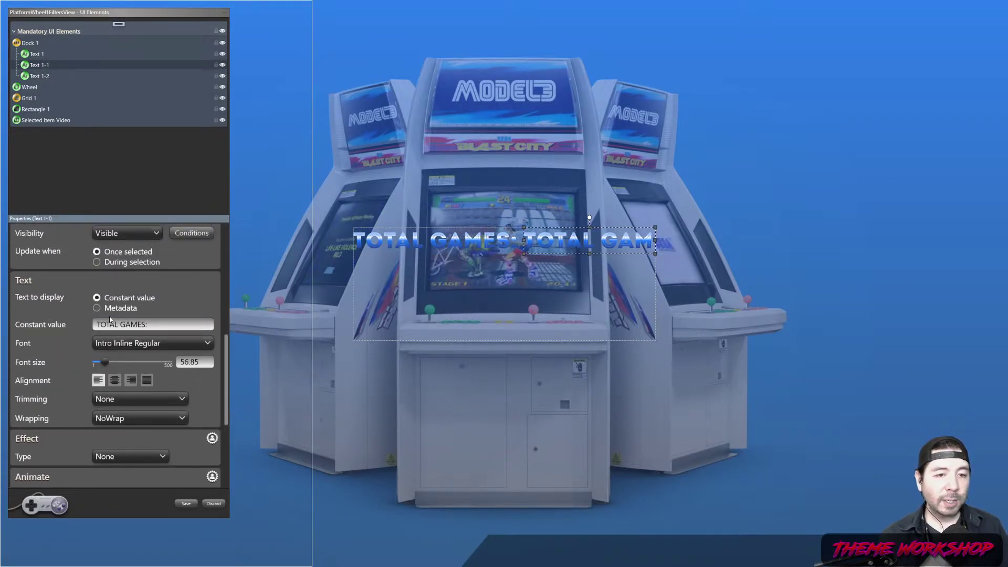
pyautogui.click(97, 308)
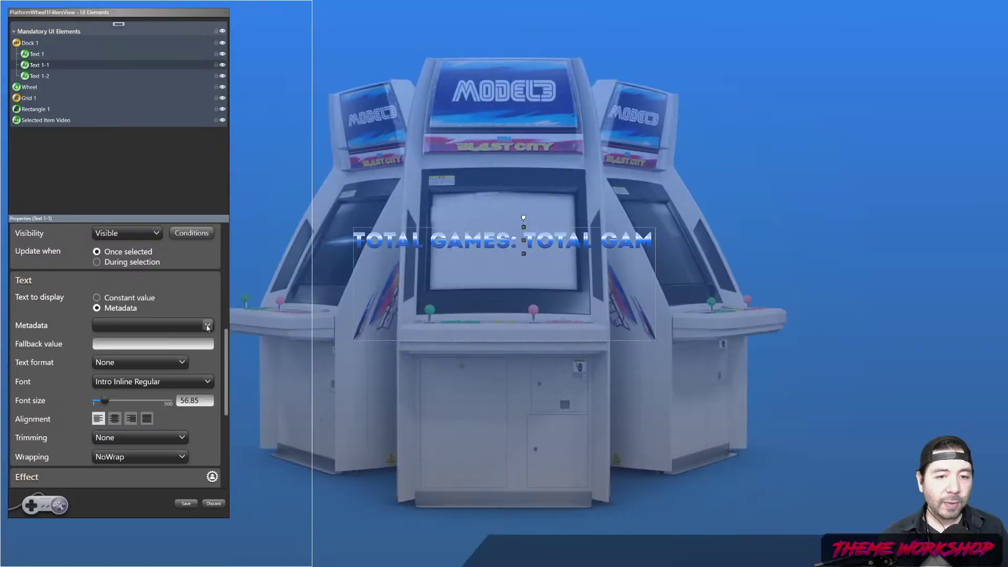
pyautogui.click(208, 325)
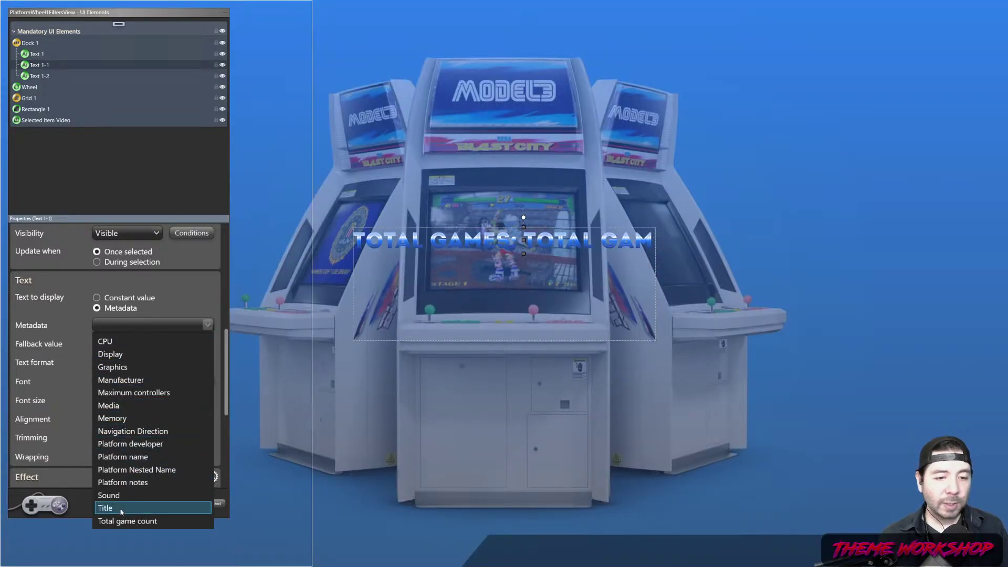
pyautogui.click(131, 521)
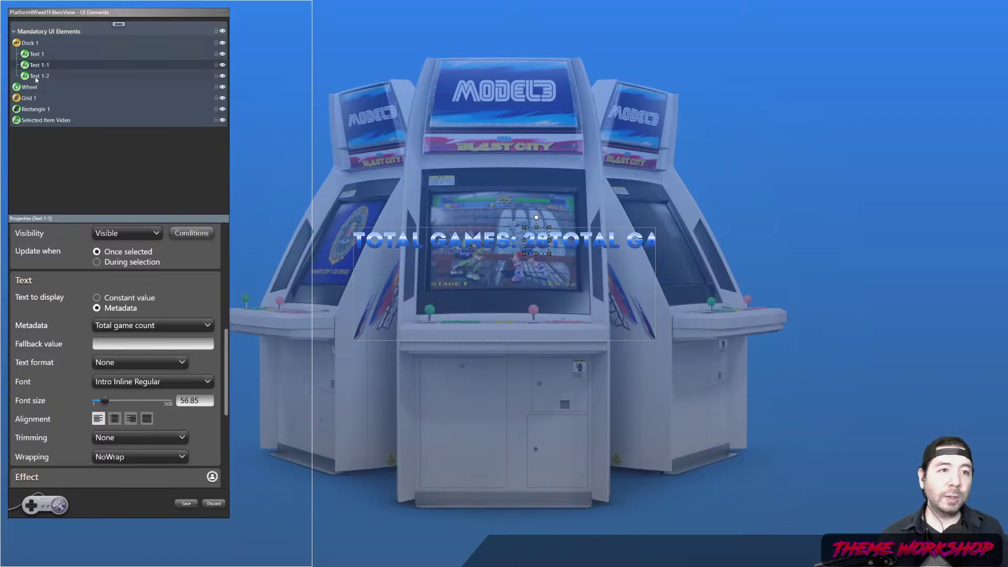
# Delete the surplus duplicate Text 1-2 from Dock 1.
pyautogui.click(39, 76)
pyautogui.rightClick(39, 77)
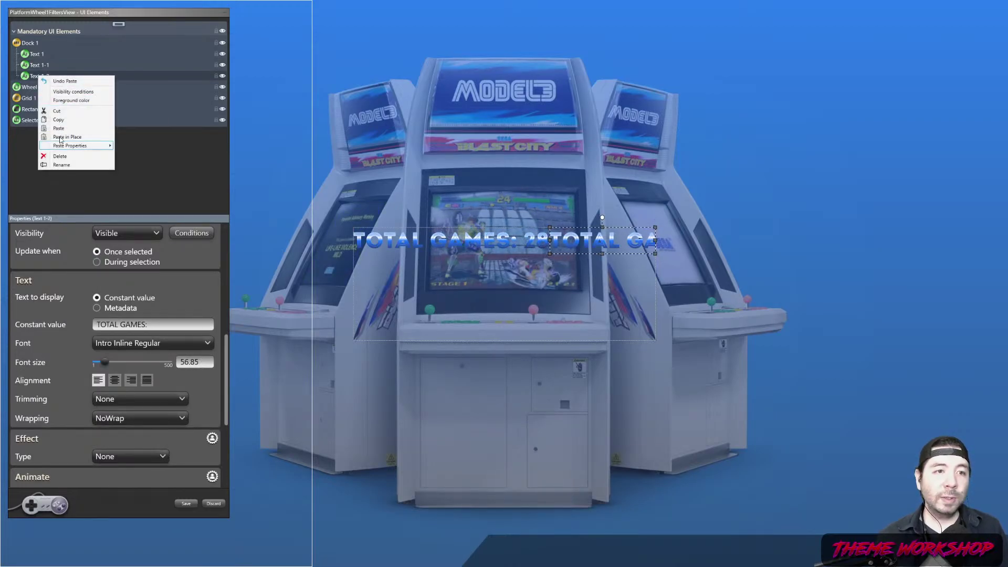
pyautogui.click(61, 156)
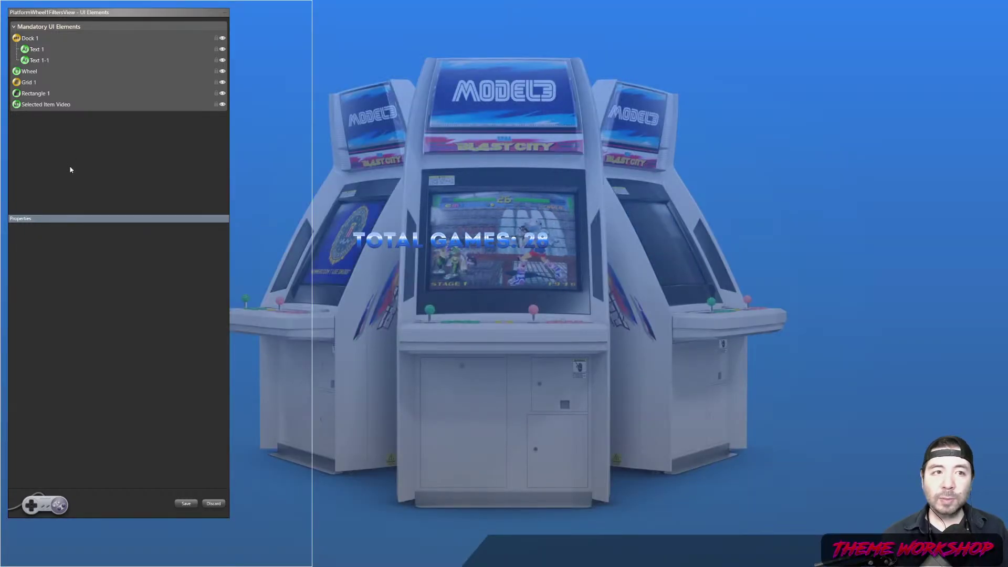
# Rename Dock 1 as Total Games Dock and Text 1 as Total Games Text.
pyautogui.click(38, 39)
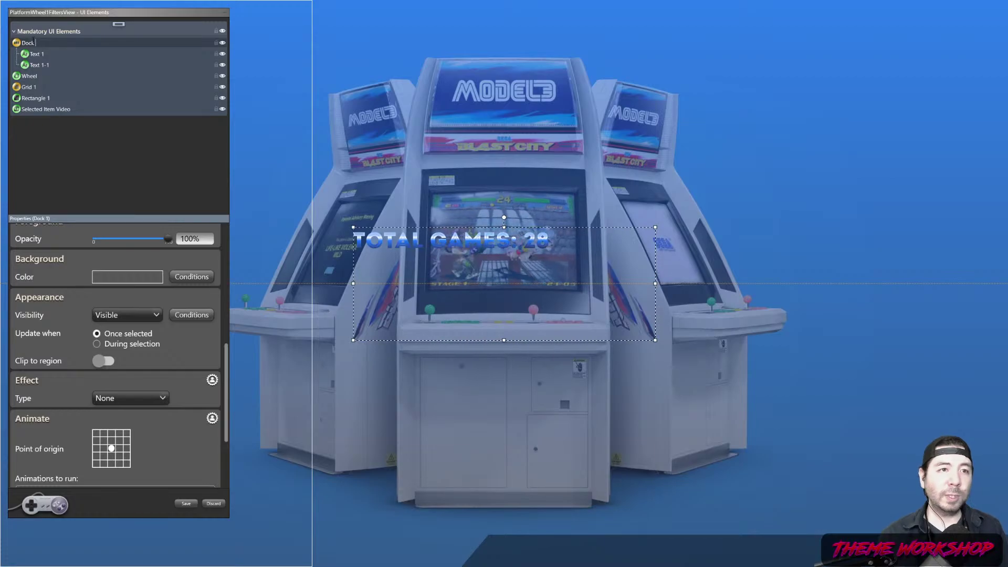
pyautogui.write('Total Games')
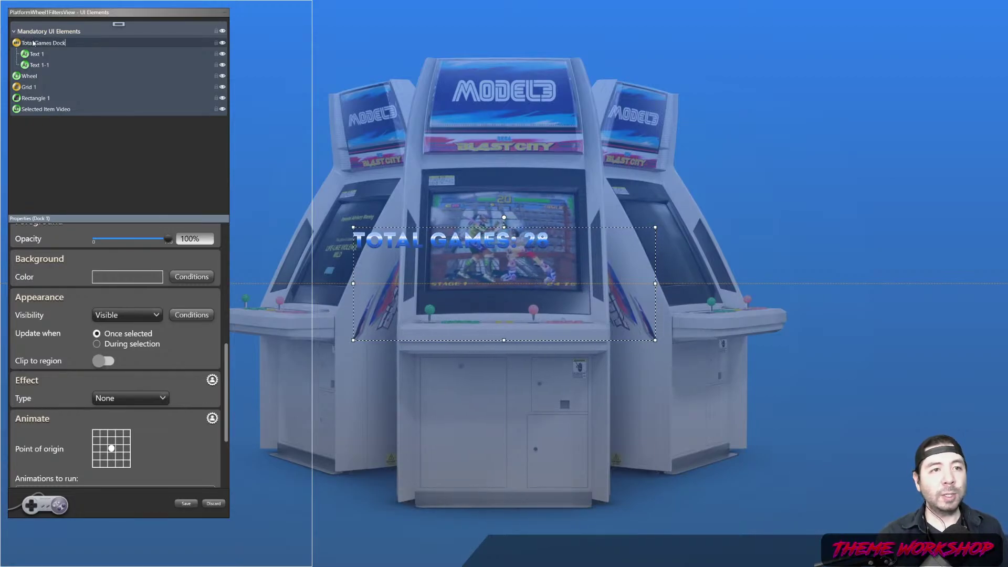
pyautogui.click(46, 55)
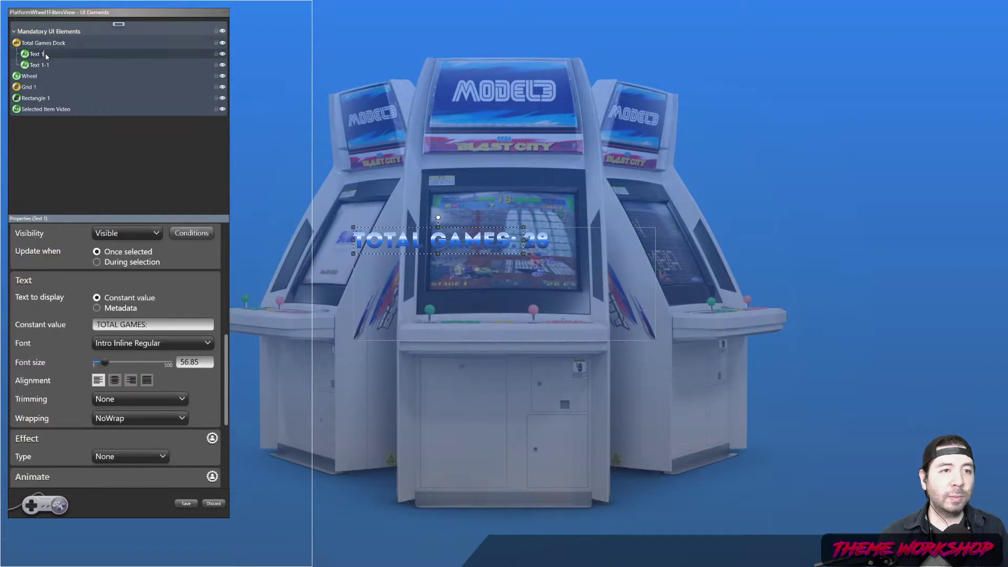
pyautogui.press('BackSpace')
pyautogui.press('BackSpace')
pyautogui.press('BackSpace')
pyautogui.write('Total')
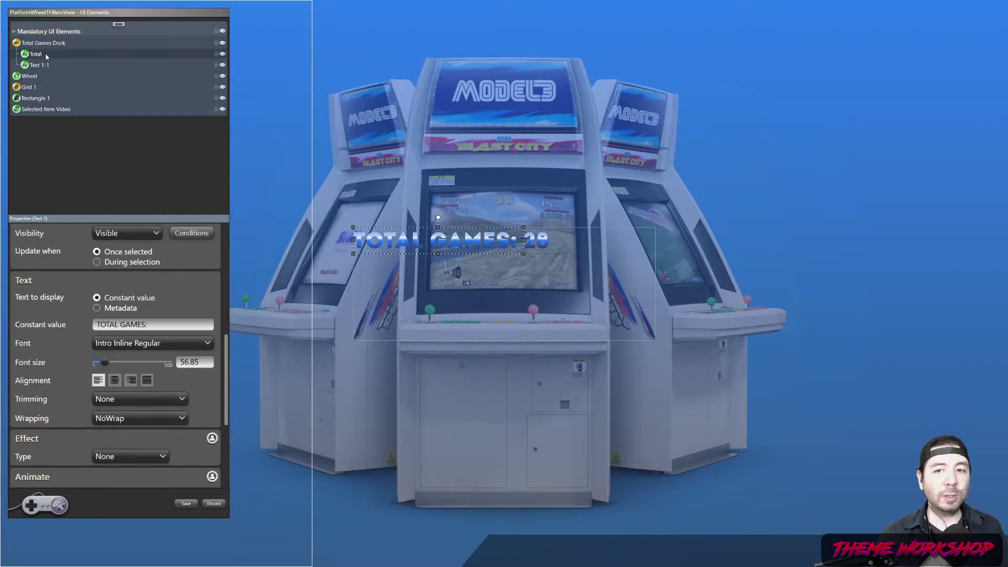
pyautogui.write(' Games Text')
pyautogui.press('Return')
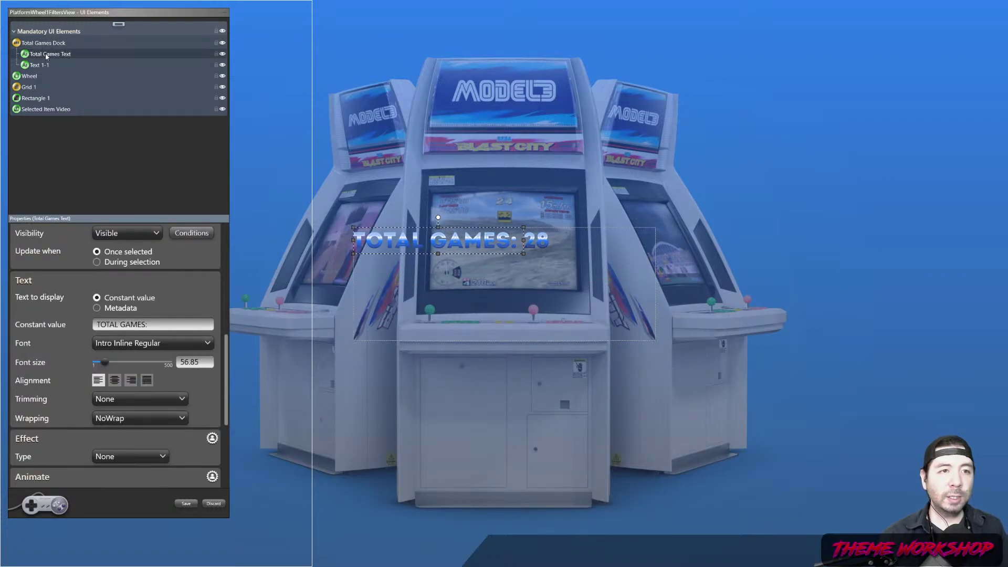
# Rename Text 1-1 as Total Games Metadata.
pyautogui.click(38, 64)
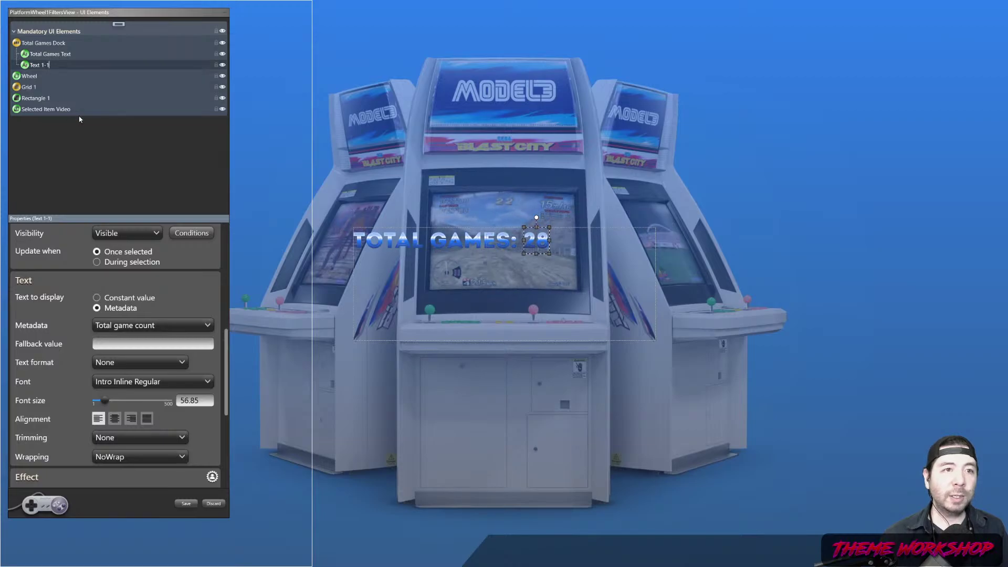
pyautogui.press('BackSpace')
pyautogui.press('BackSpace')
pyautogui.press('BackSpace')
pyautogui.press('BackSpace')
pyautogui.press('BackSpace')
pyautogui.press('BackSpace')
pyautogui.press('BackSpace')
pyautogui.write('Tot')
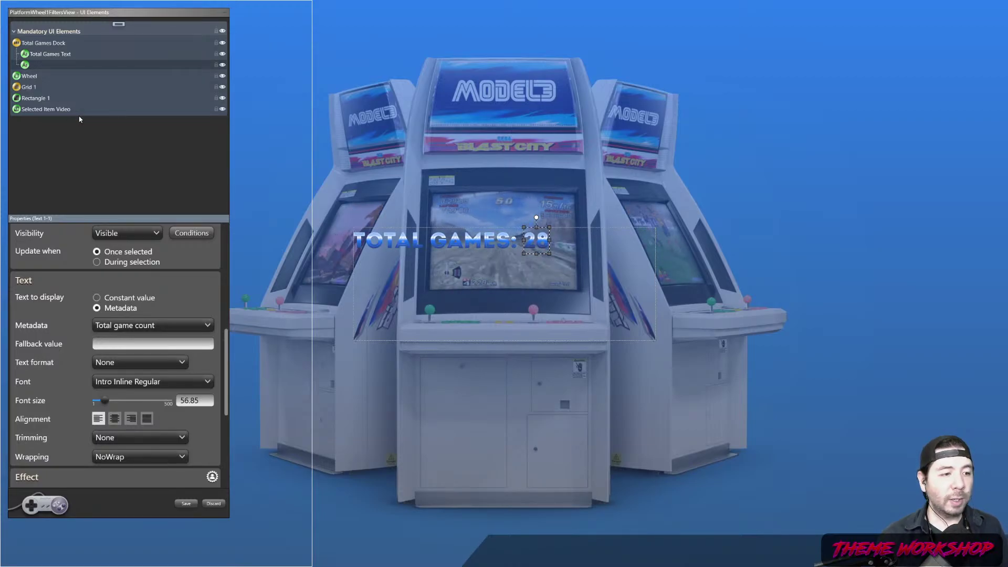
pyautogui.write('al Games Me')
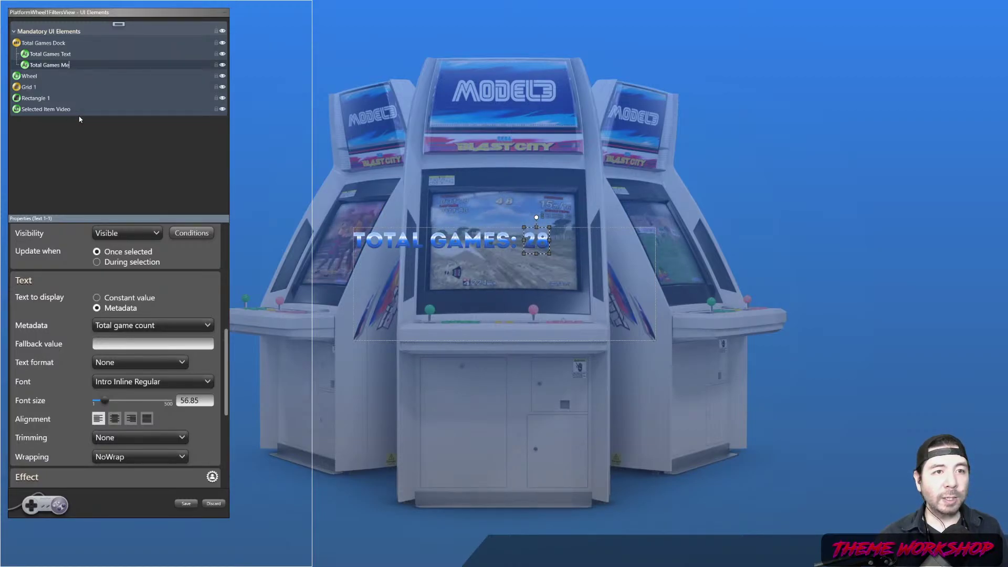
pyautogui.write('tadata')
pyautogui.press('Return')
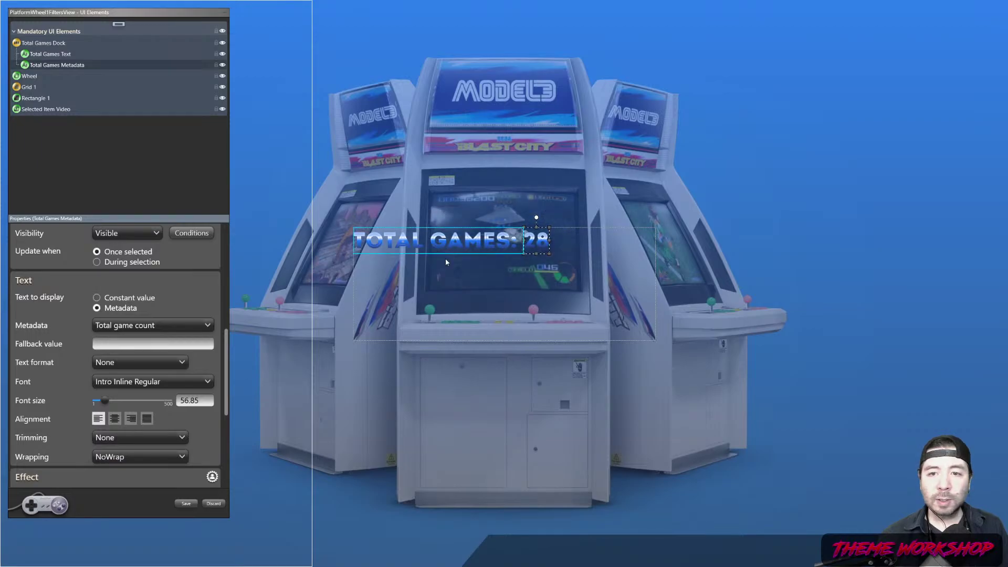
# Resize the Total Games Dock to about 668 wide and 69 high and place it on the slanted bottom bar.
pyautogui.click(443, 326)
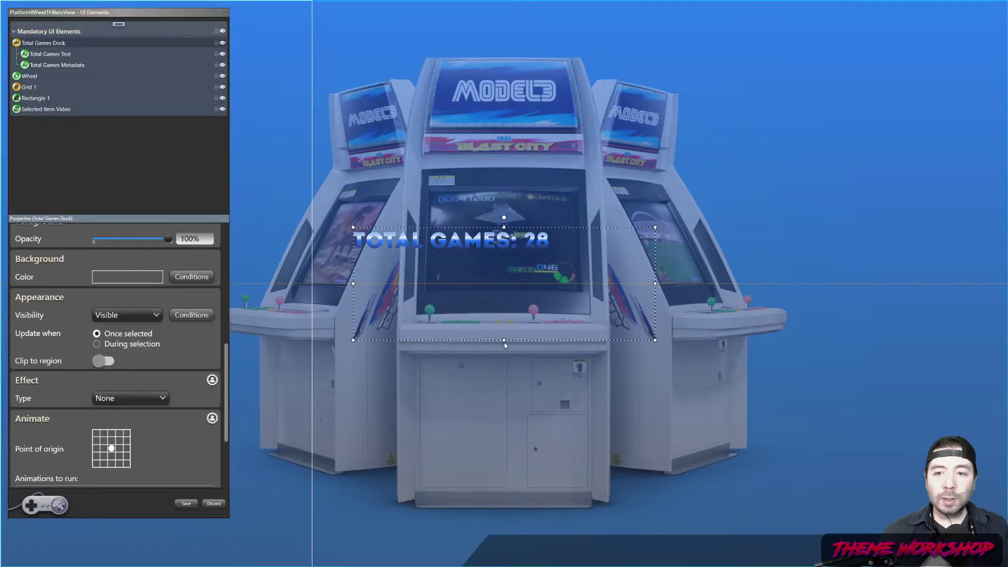
pyautogui.moveTo(504, 341); pyautogui.dragTo(506, 256)
pyautogui.moveTo(656, 242); pyautogui.dragTo(706, 241)
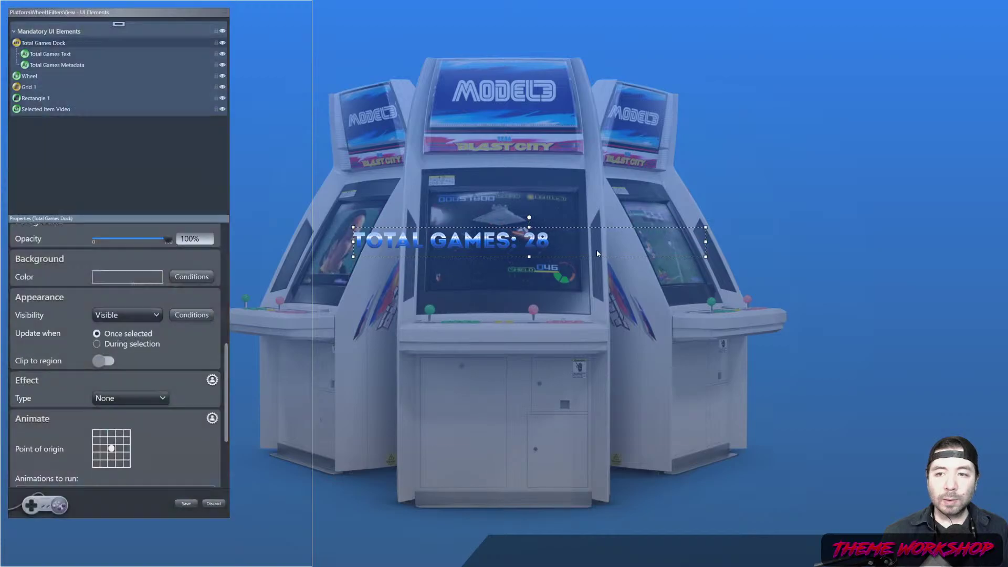
pyautogui.moveTo(599, 250); pyautogui.dragTo(670, 538)
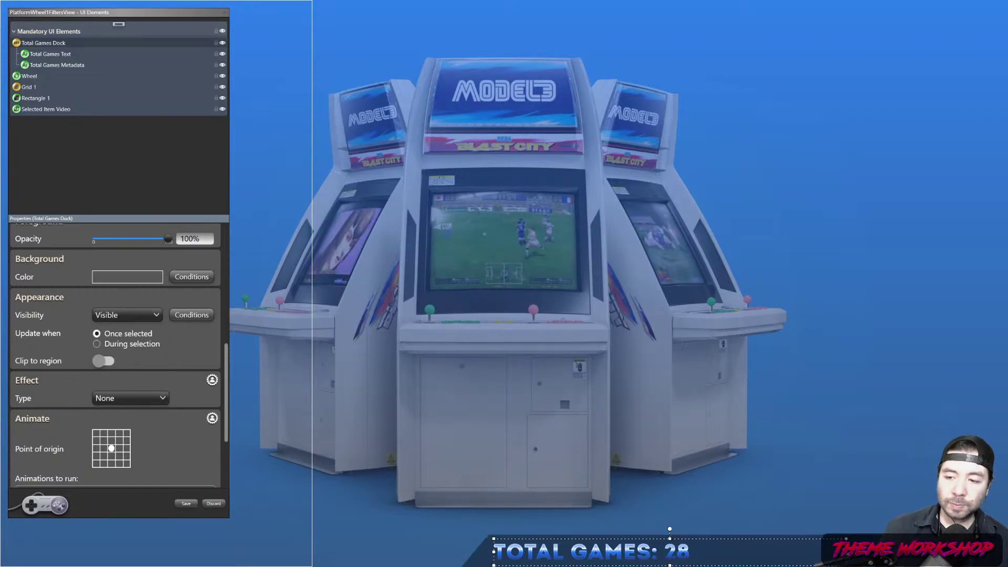
pyautogui.moveTo(846, 551); pyautogui.dragTo(751, 554)
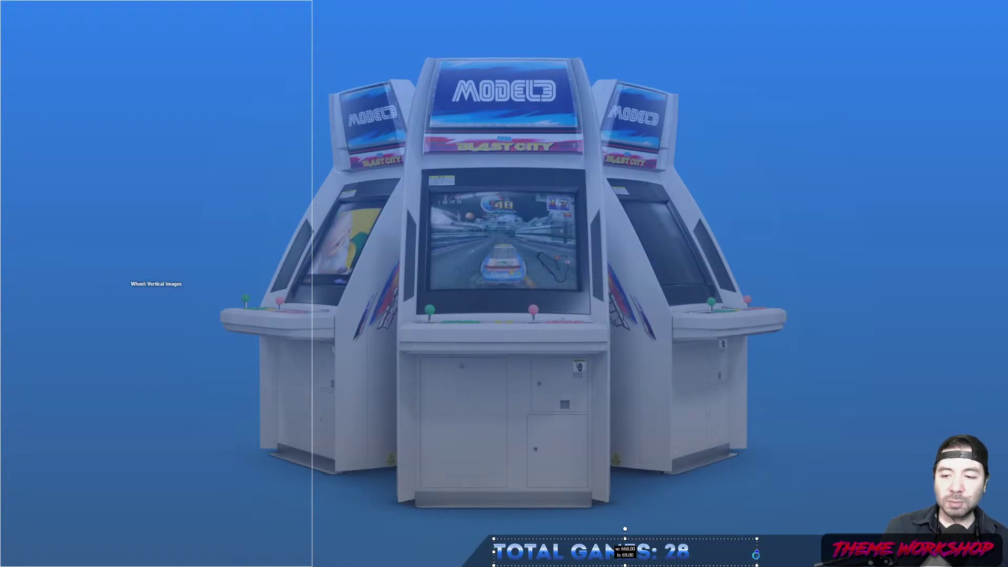
# Resize the Total Games Dock to about 668 × 69 and set its horizontal alignment to right.
pyautogui.moveTo(756, 552); pyautogui.dragTo(757, 552)
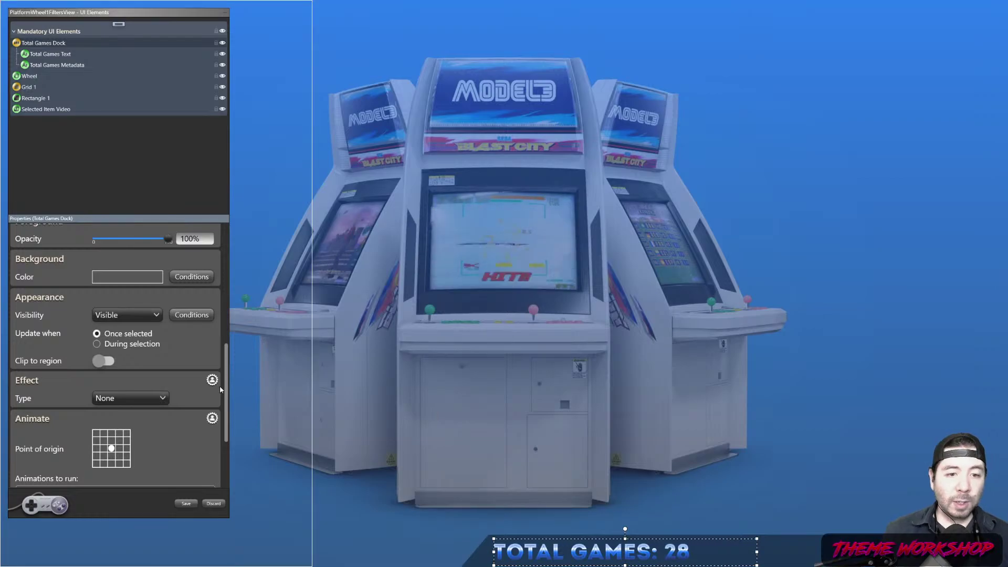
pyautogui.moveTo(227, 380); pyautogui.dragTo(226, 310)
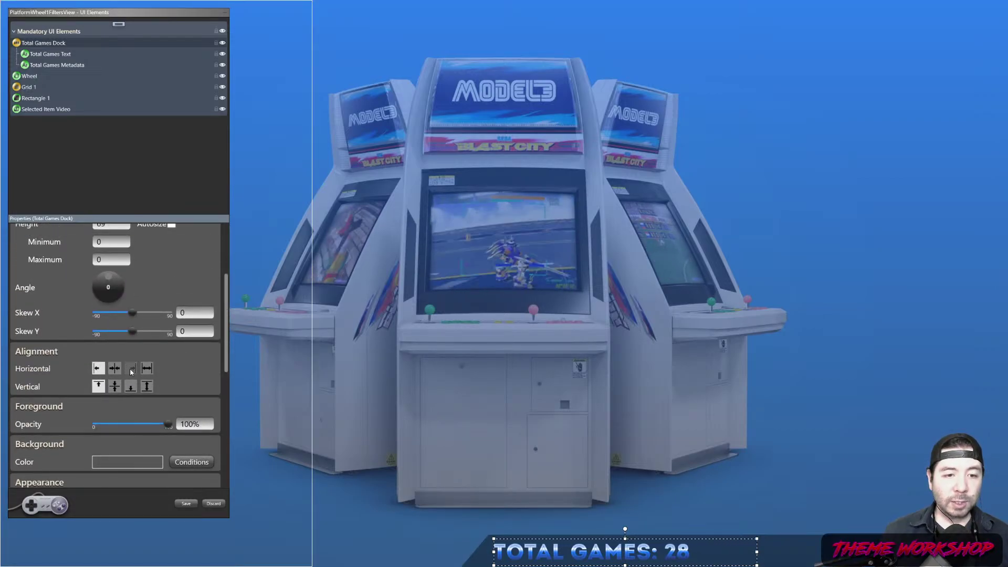
pyautogui.click(131, 369)
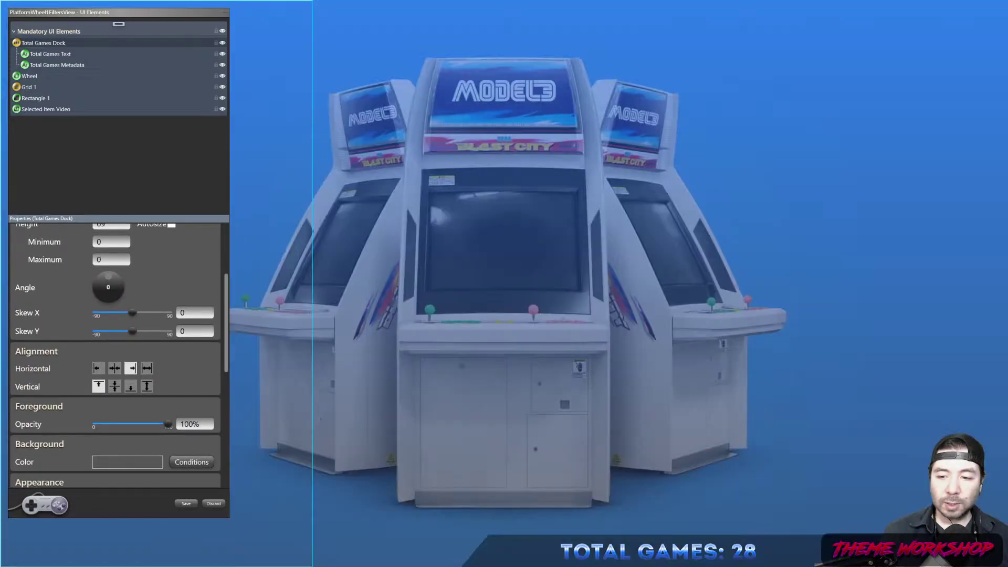
# Move the total games text farther right and shorten the slanted Grid 1 behind it from its left end to match.
pyautogui.click(513, 435)
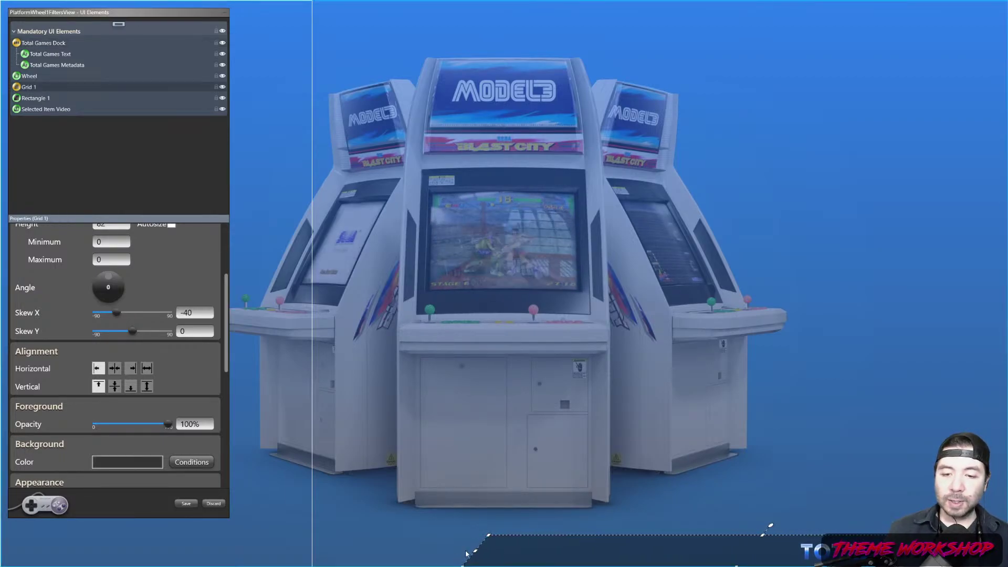
pyautogui.moveTo(505, 547); pyautogui.dragTo(774, 553)
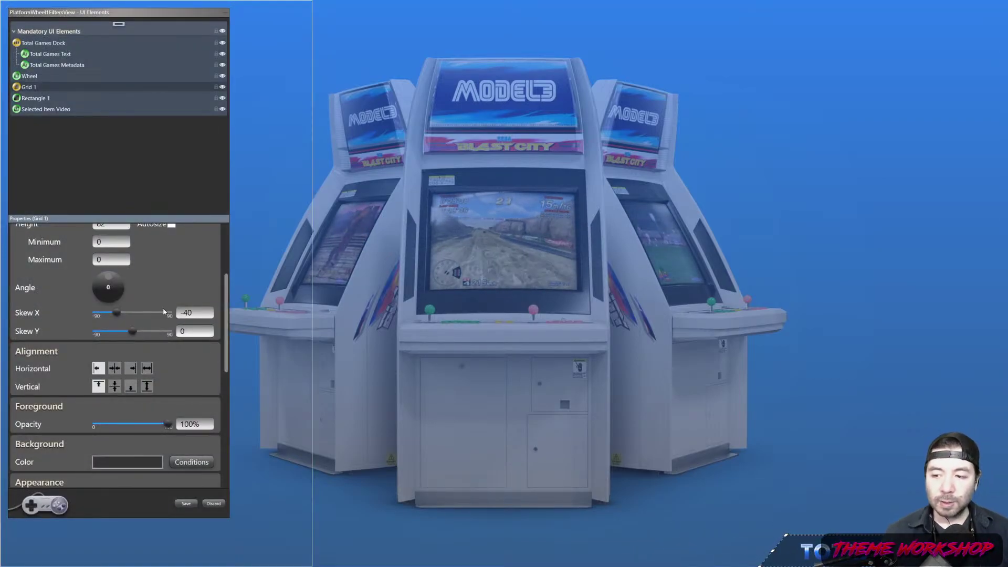
# Duplicate Grid 1 in place and position the copy along the upper edge of the view at the right.
pyautogui.rightClick(28, 87)
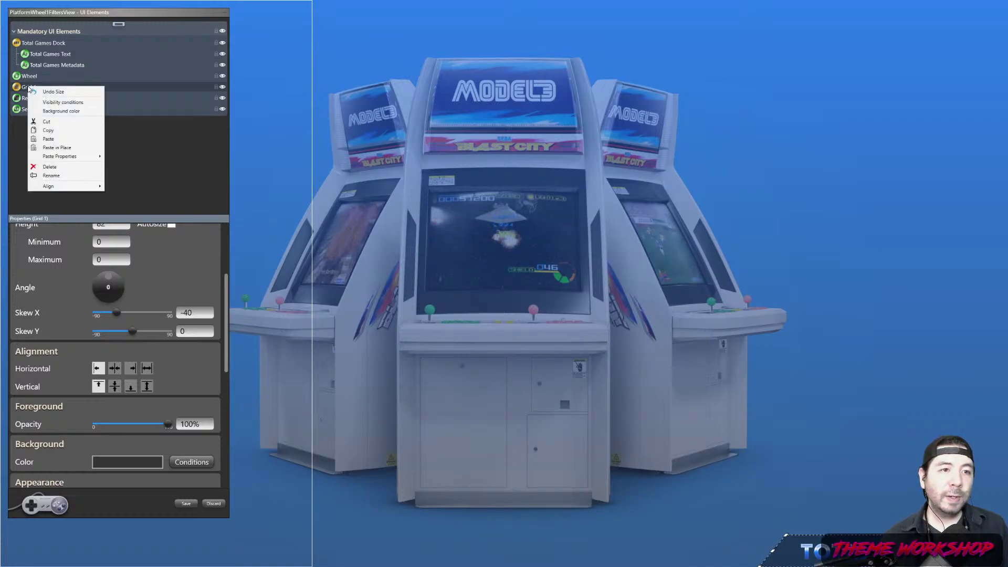
pyautogui.click(46, 131)
pyautogui.rightClick(30, 87)
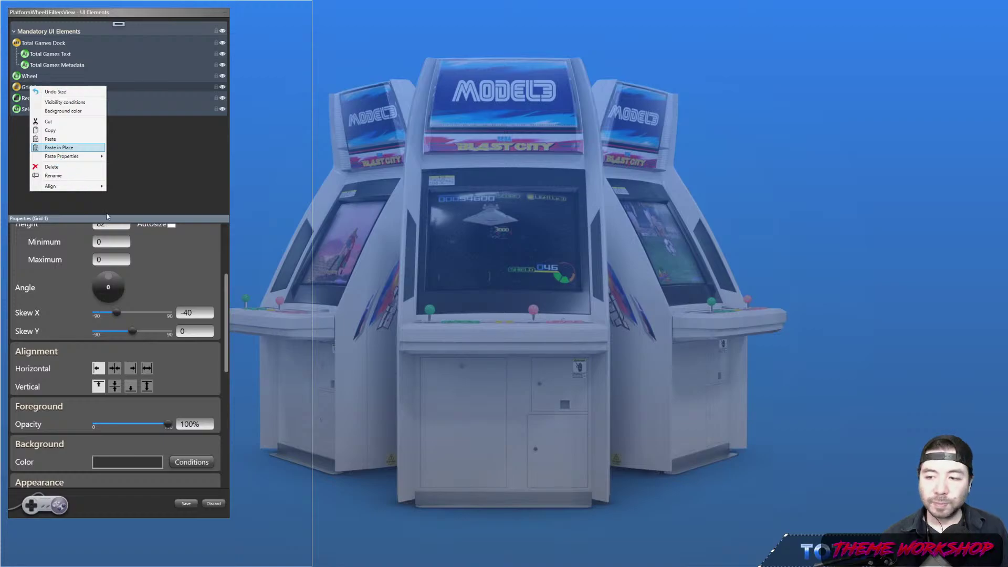
pyautogui.click(59, 148)
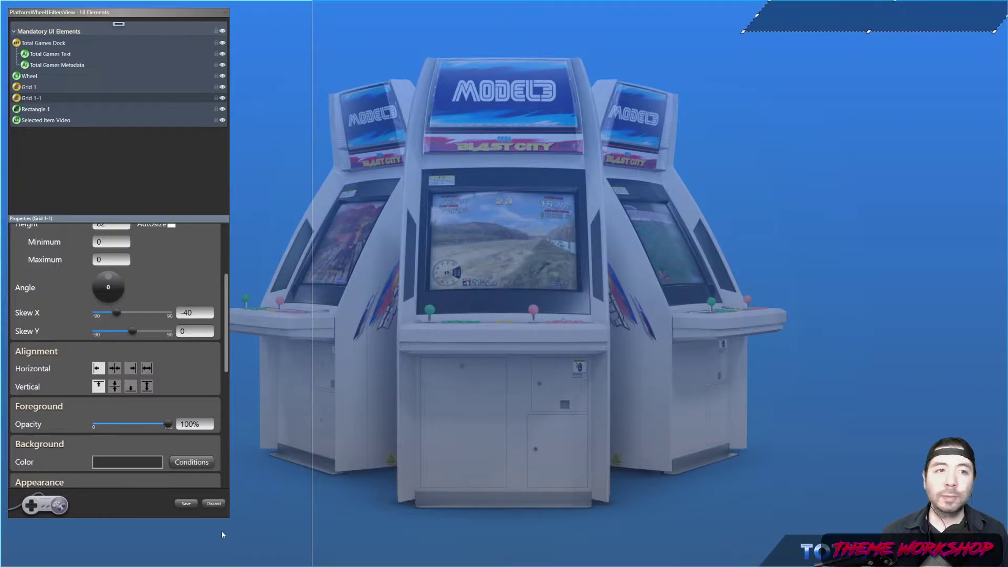
# Set the Grid 1 copy's Skew X to 40 and widen it leftward to about 787.
pyautogui.press('Return')
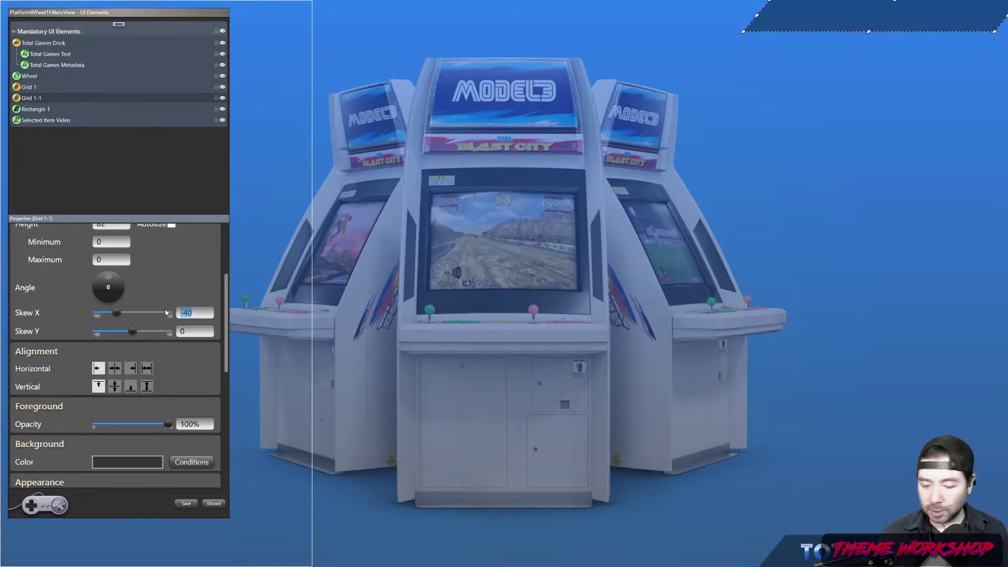
pyautogui.write('40')
pyautogui.press('Return')
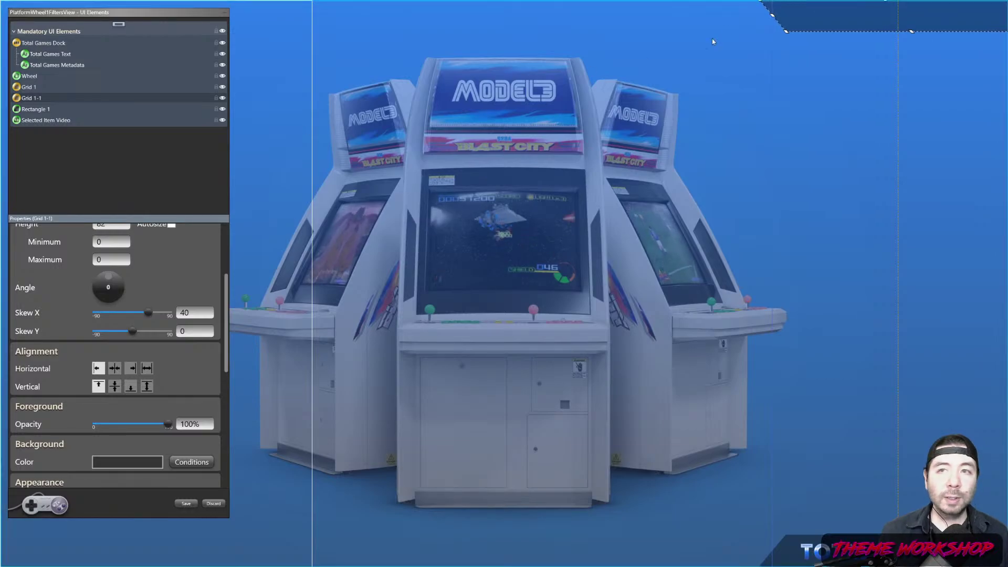
pyautogui.moveTo(771, 15); pyautogui.dragTo(711, 19)
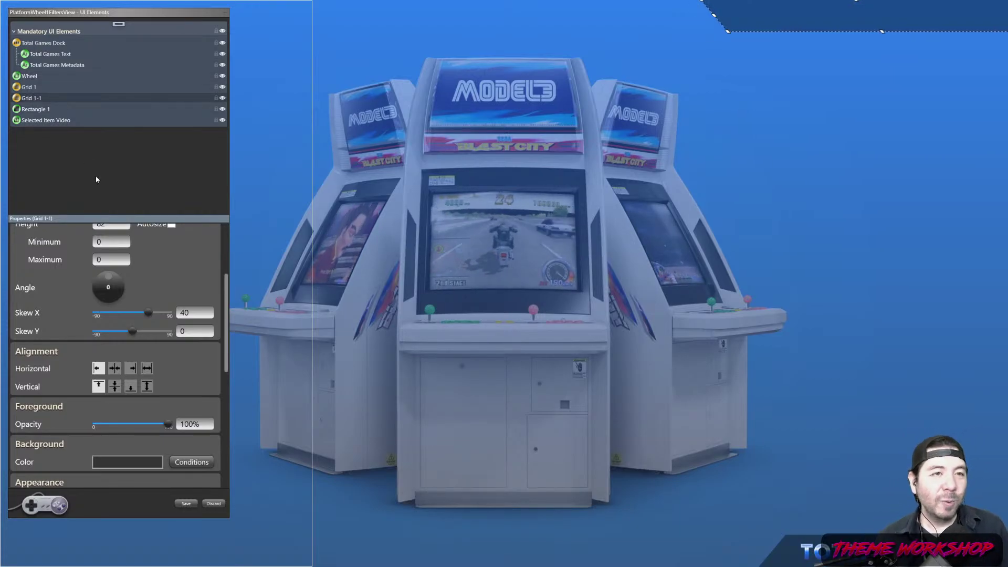
# Copy the Total Games Metadata element and paste it into Grid 1-1.
pyautogui.click(45, 60)
pyautogui.rightClick(44, 58)
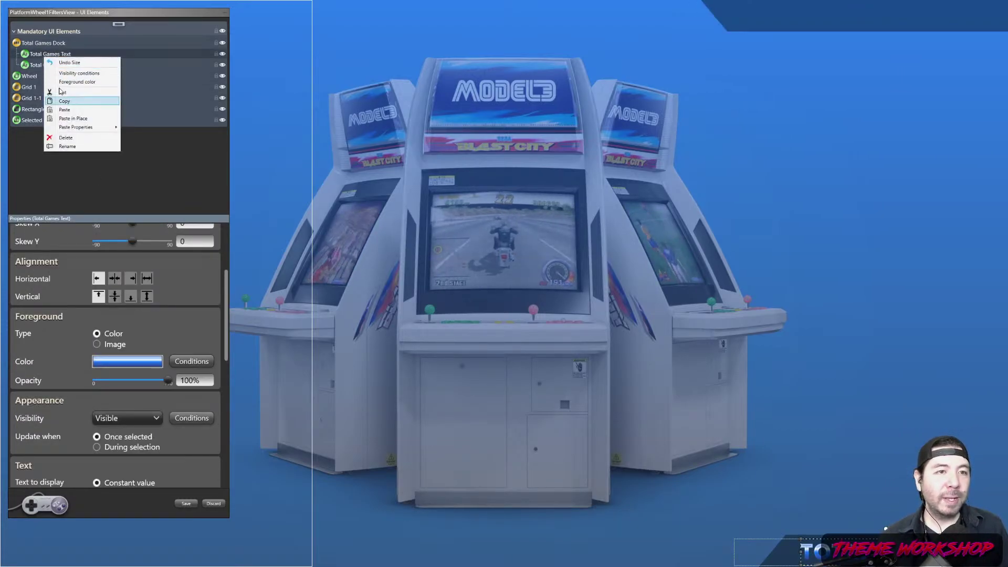
pyautogui.rightClick(58, 66)
pyautogui.click(78, 110)
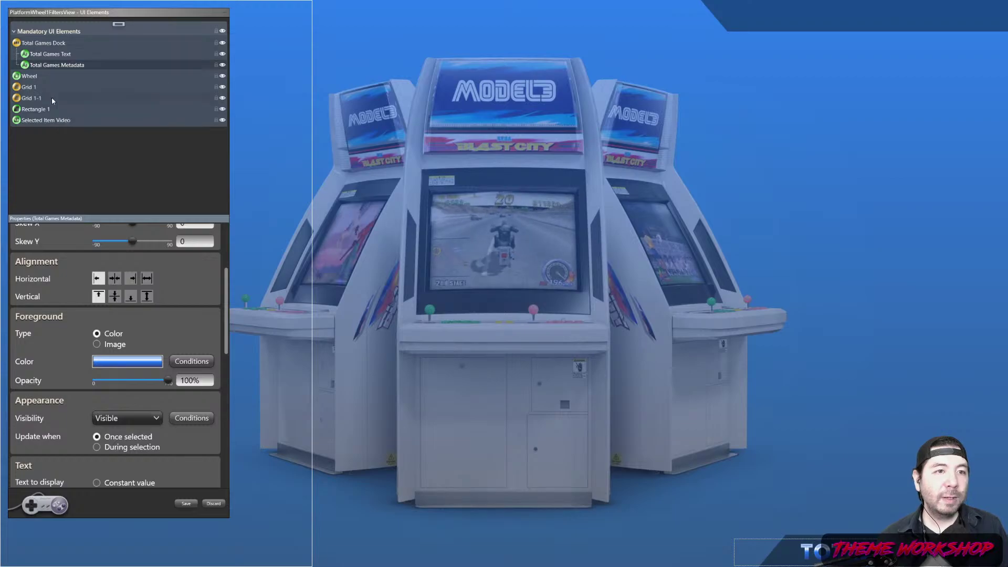
pyautogui.click(29, 98)
pyautogui.click(33, 88)
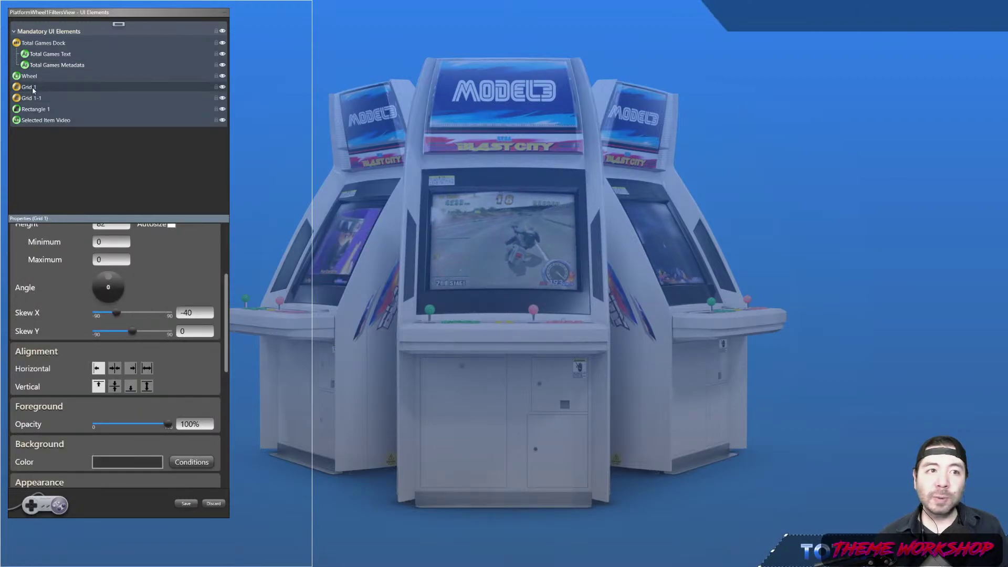
pyautogui.click(35, 101)
pyautogui.rightClick(35, 100)
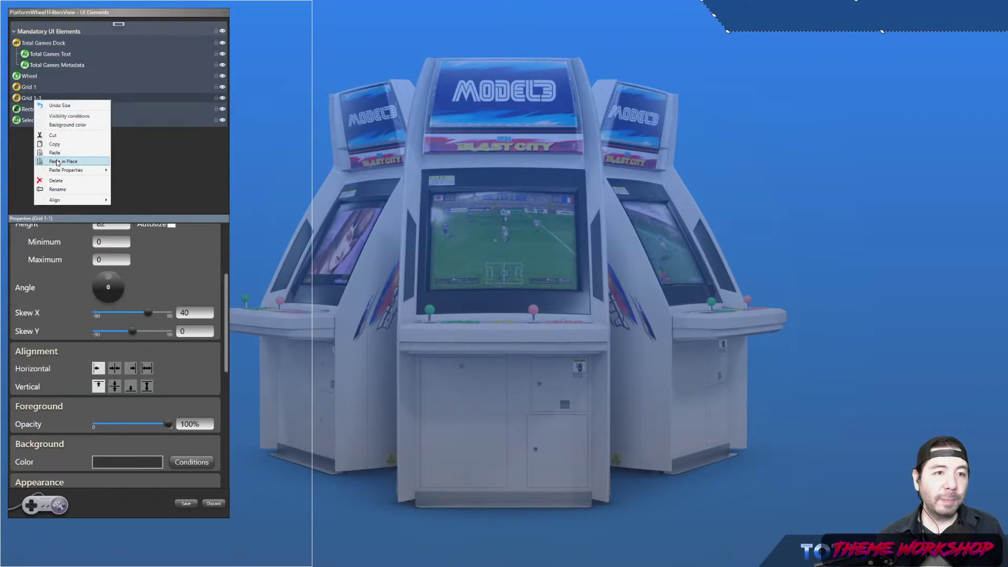
pyautogui.press('Return')
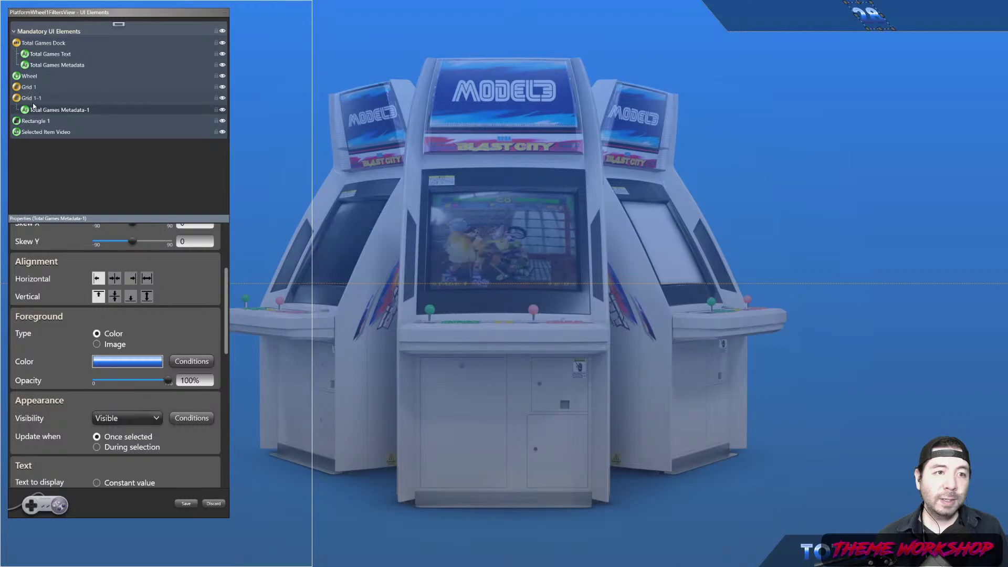
pyautogui.click(34, 99)
pyautogui.click(42, 111)
pyautogui.click(37, 100)
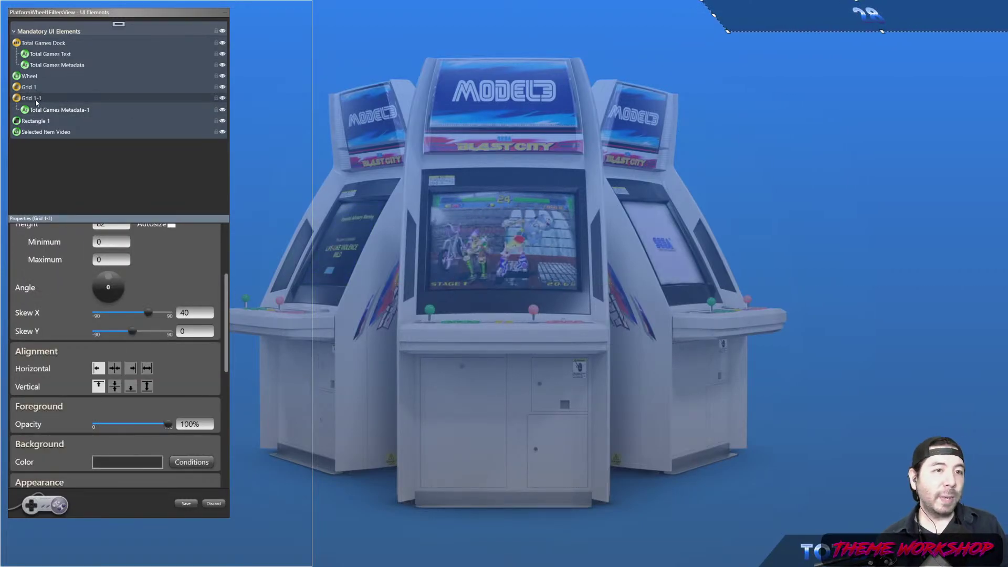
pyautogui.click(41, 111)
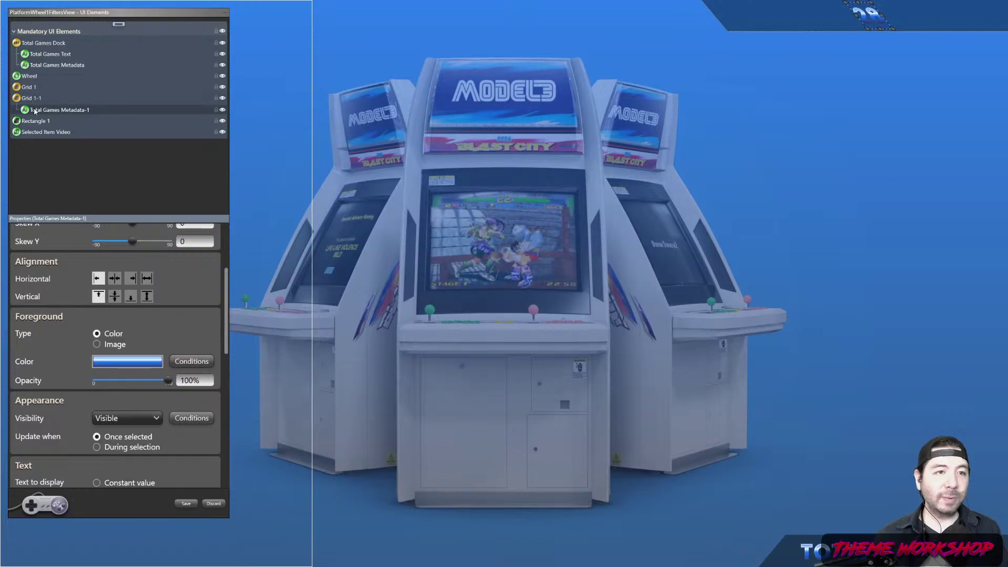
pyautogui.moveTo(230, 343); pyautogui.dragTo(222, 240)
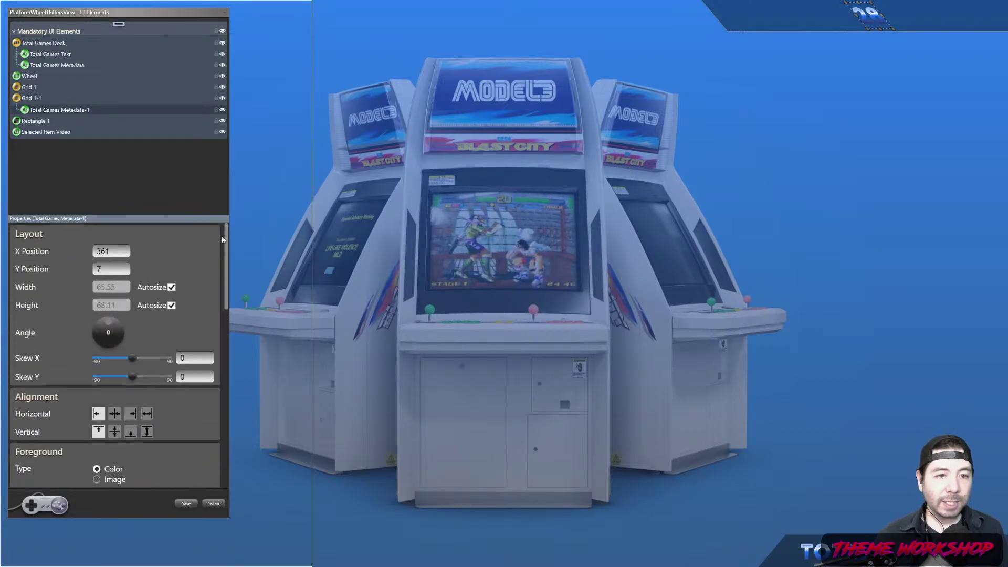
# Add a new rectangle and nest it inside Grid 1-1, listed above the metadata copy.
pyautogui.click(35, 99)
pyautogui.rightClick(35, 100)
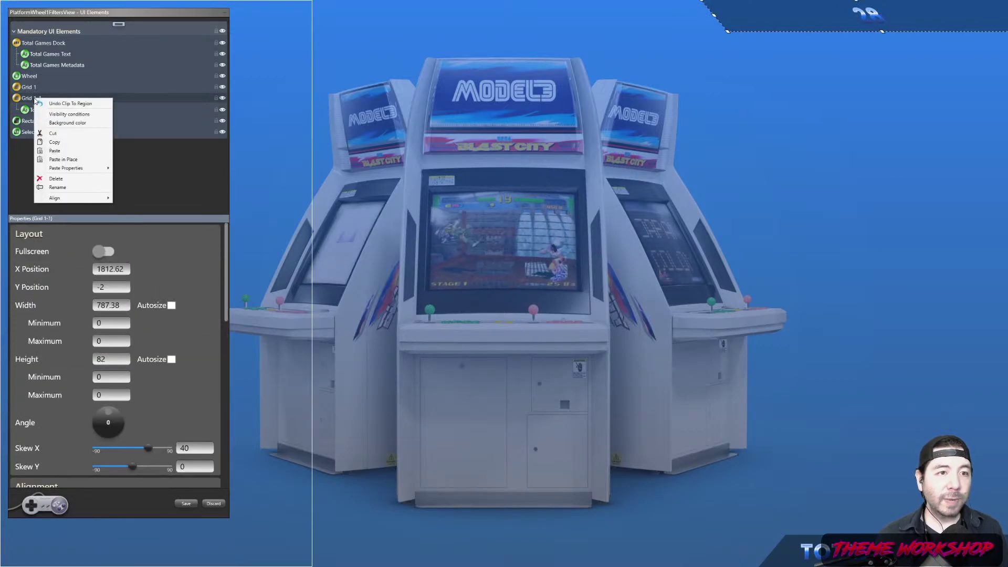
pyautogui.click(118, 24)
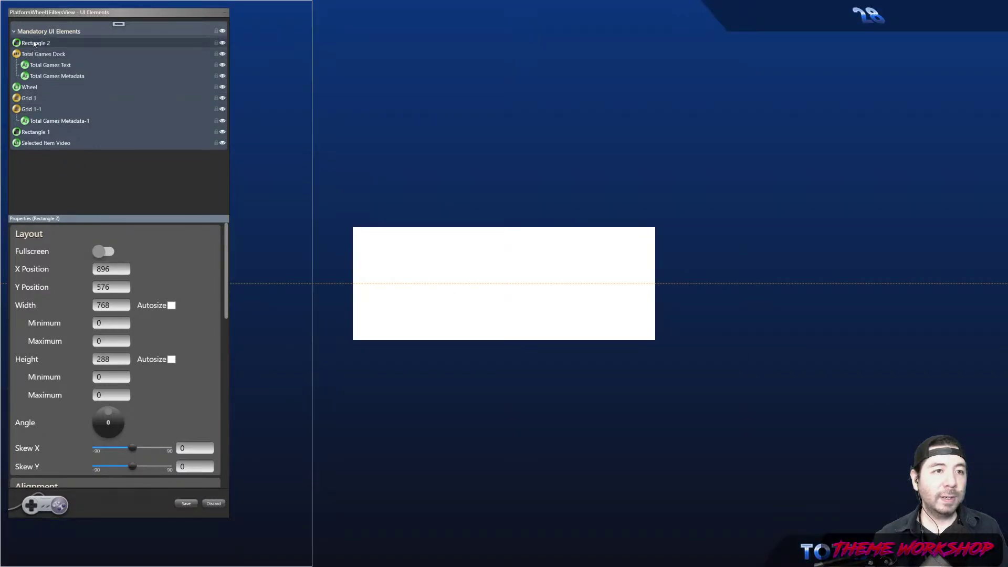
pyautogui.moveTo(34, 43); pyautogui.dragTo(31, 108)
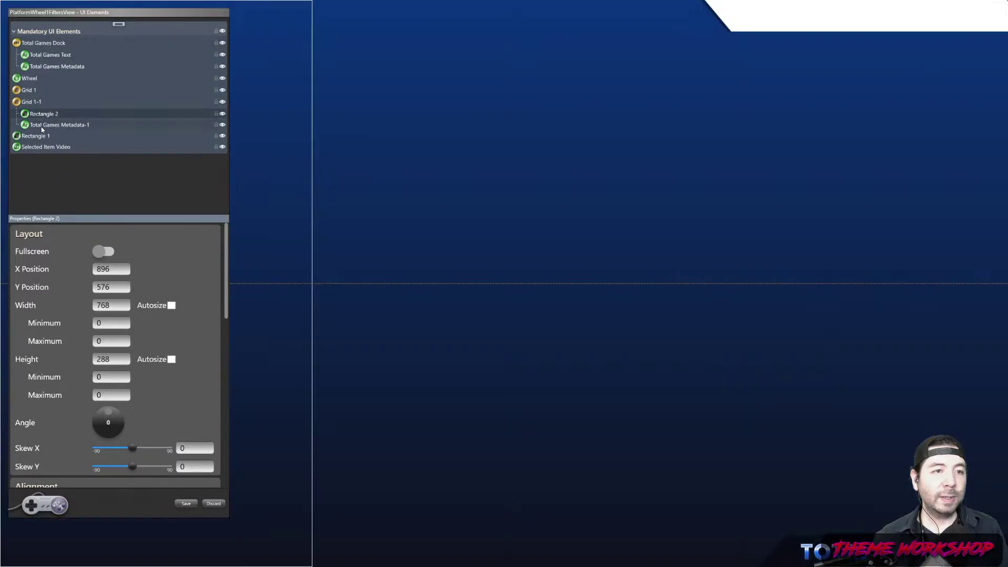
# Set the Skew X of Grid 1-1 to 0.
pyautogui.click(26, 102)
pyautogui.scroll(-3, 213, 313)
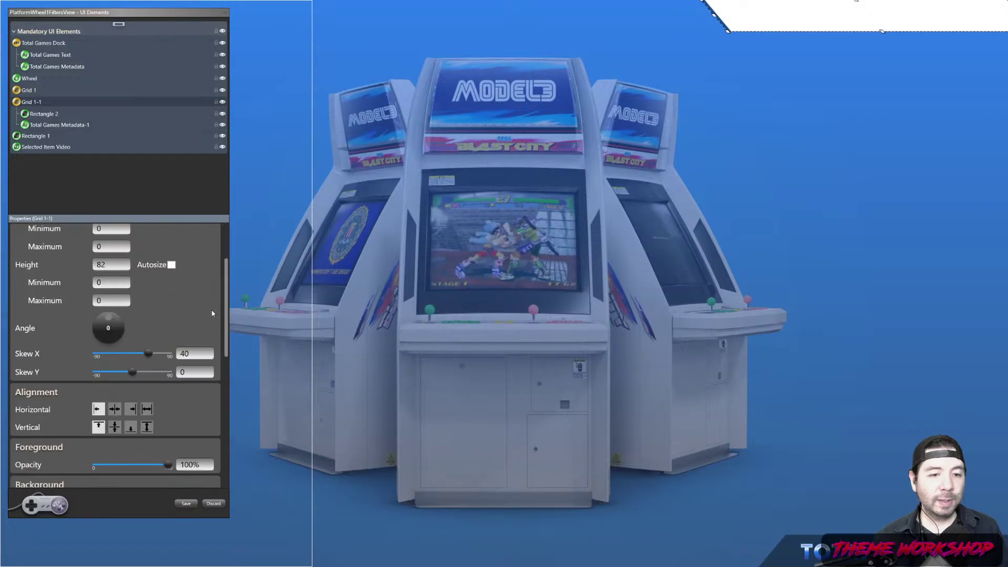
pyautogui.scroll(-3, 213, 313)
pyautogui.doubleClick(189, 278)
pyautogui.write('0')
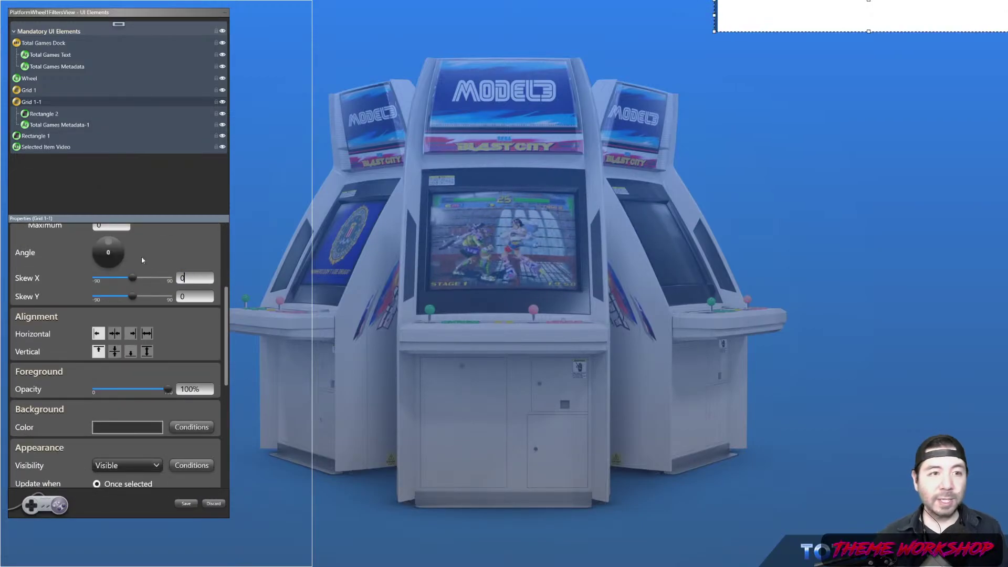
# Set the Skew X of Rectangle 2 inside Grid 1-1 to 40.
pyautogui.click(46, 114)
pyautogui.doubleClick(195, 276)
pyautogui.write('40')
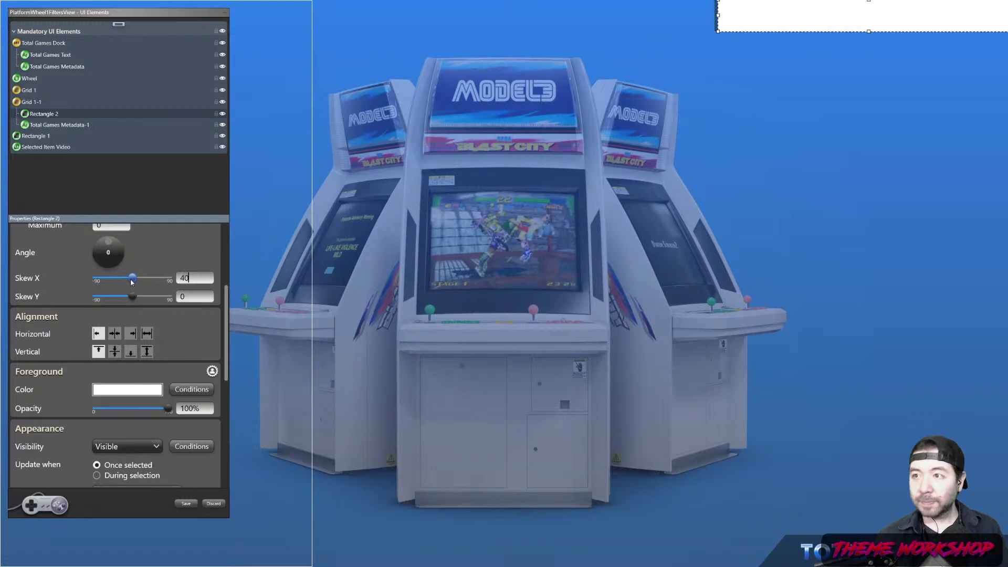
pyautogui.press('Return')
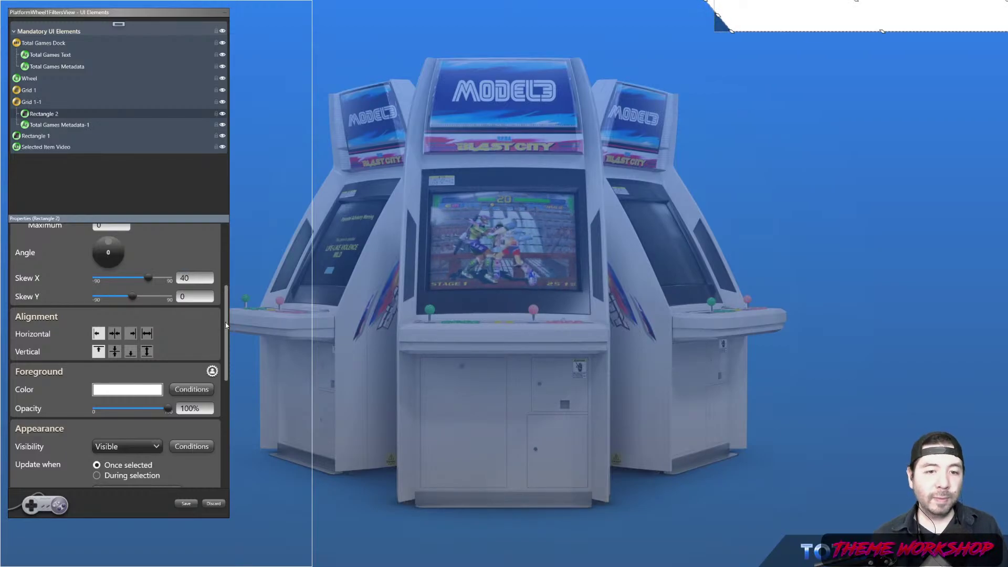
# Shift Rectangle 2 slightly to the left within Grid 1-1 by adjusting its X position.
pyautogui.scroll(3, 226, 323)
pyautogui.click(110, 268)
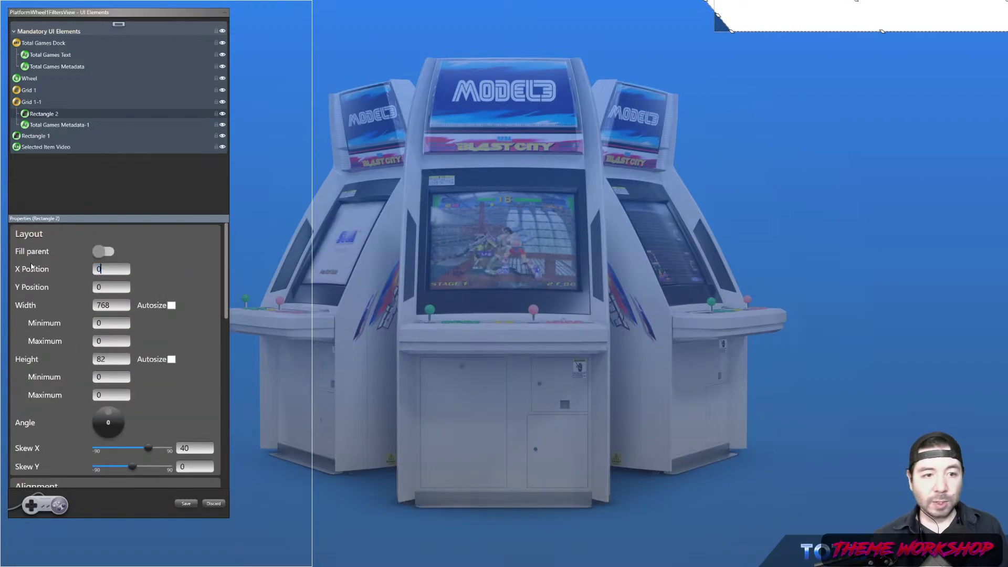
pyautogui.scroll(-6, 121, 331)
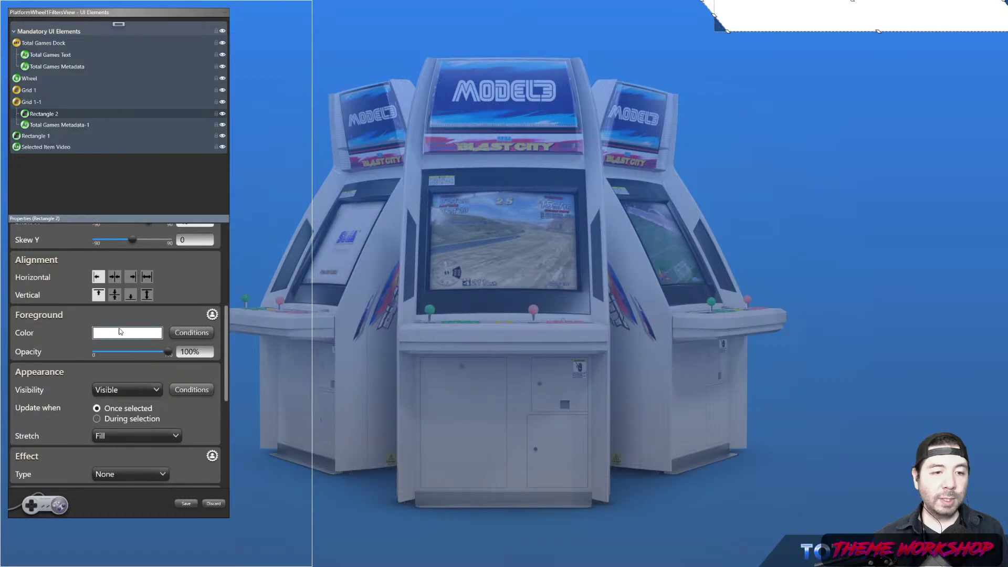
# Fill Rectangle 2 with solid black and set its foreground opacity to 40%.
pyautogui.click(120, 332)
pyautogui.moveTo(492, 248); pyautogui.dragTo(570, 311)
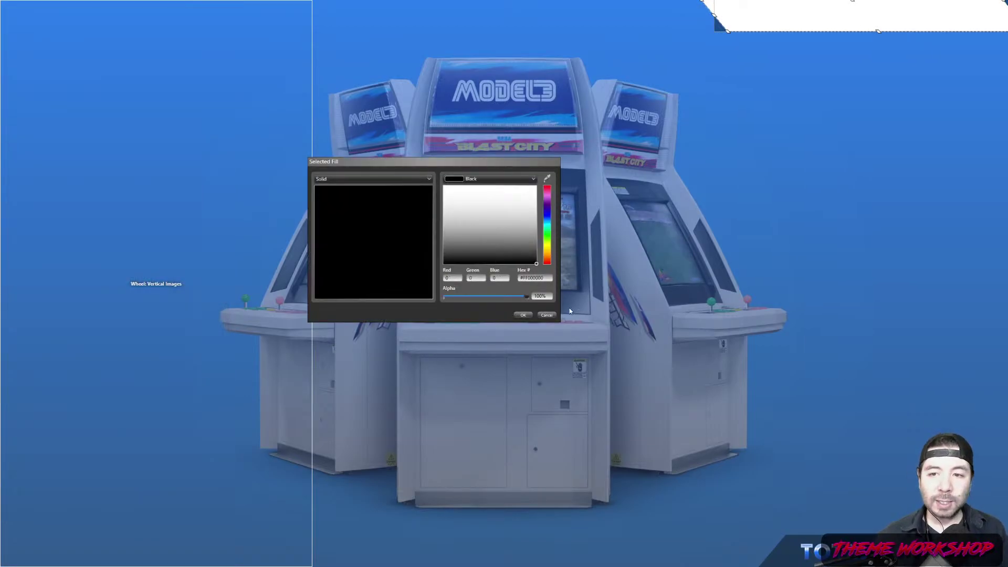
pyautogui.click(522, 315)
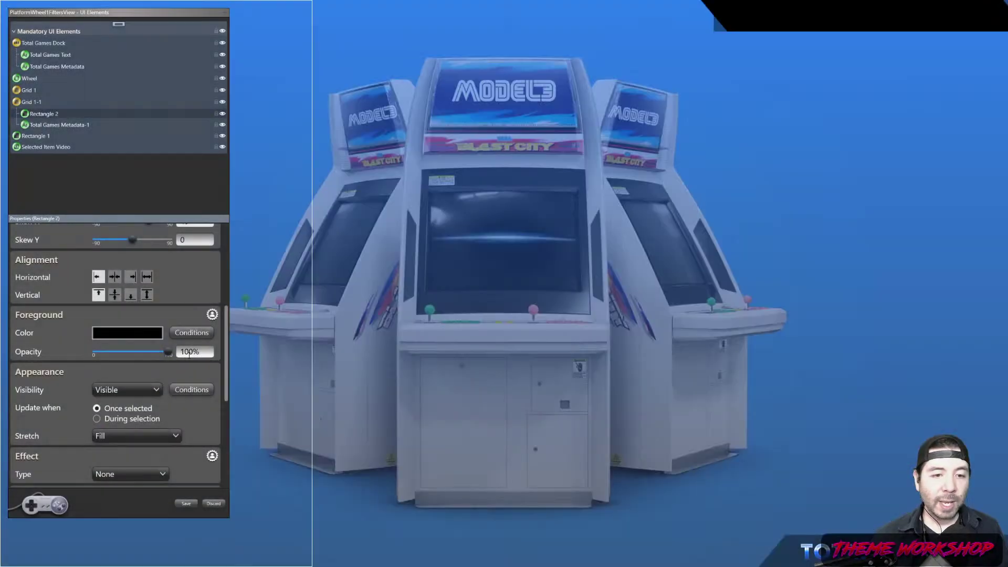
pyautogui.write('40')
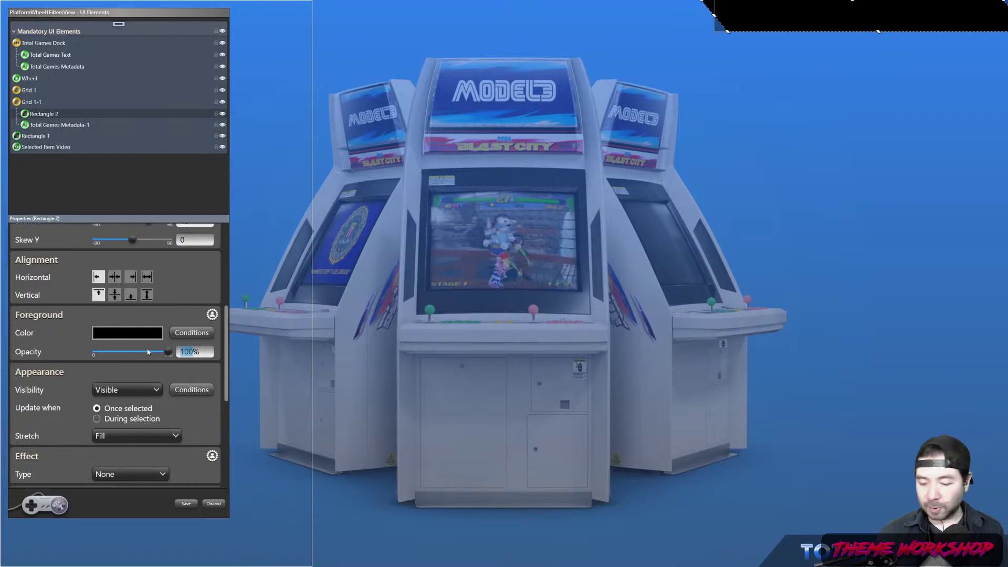
pyautogui.press('Return')
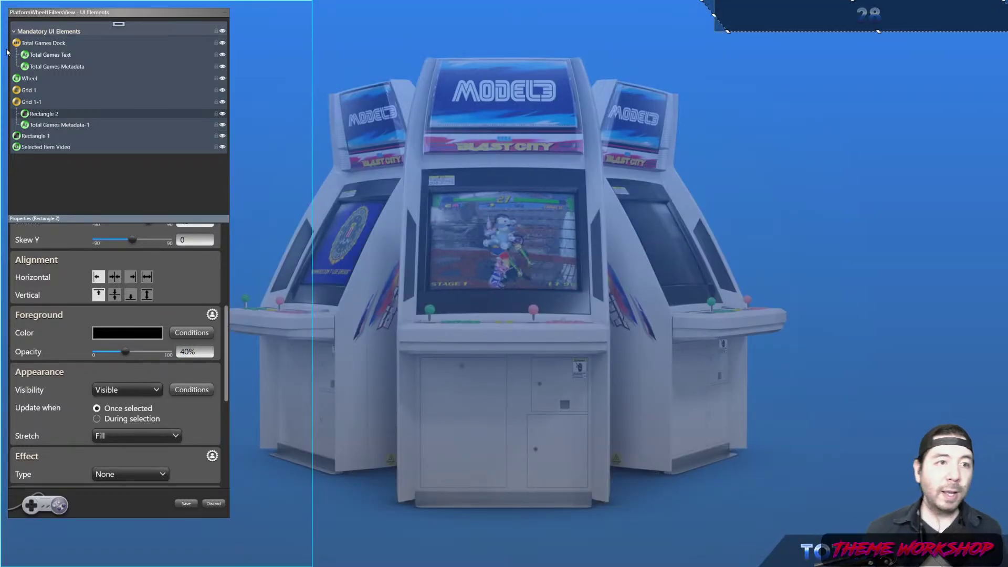
# Lower the alpha of Grid 1-1's black background fill to make it fully transparent.
pyautogui.press('Up')
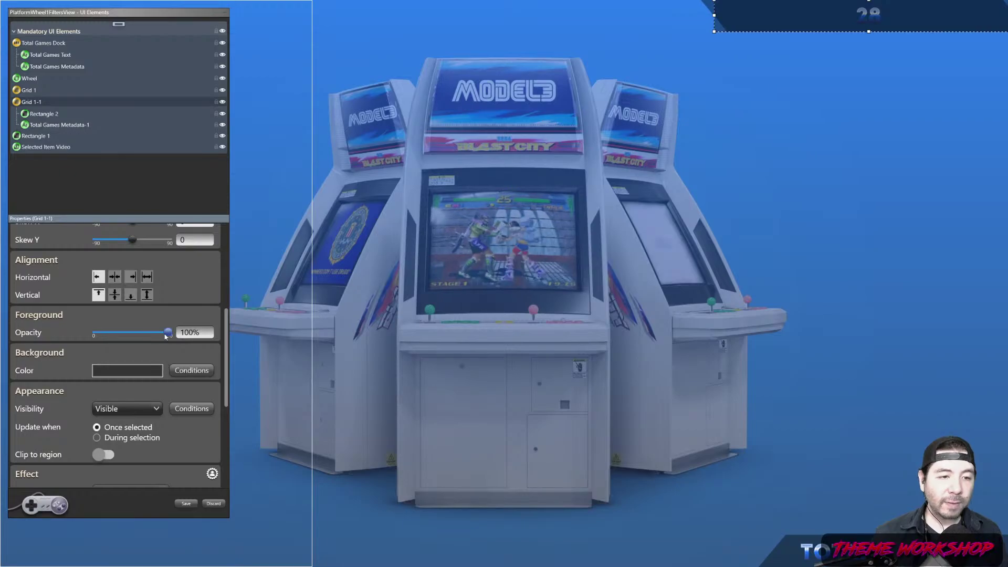
pyautogui.moveTo(168, 333); pyautogui.dragTo(230, 343)
pyautogui.click(140, 346)
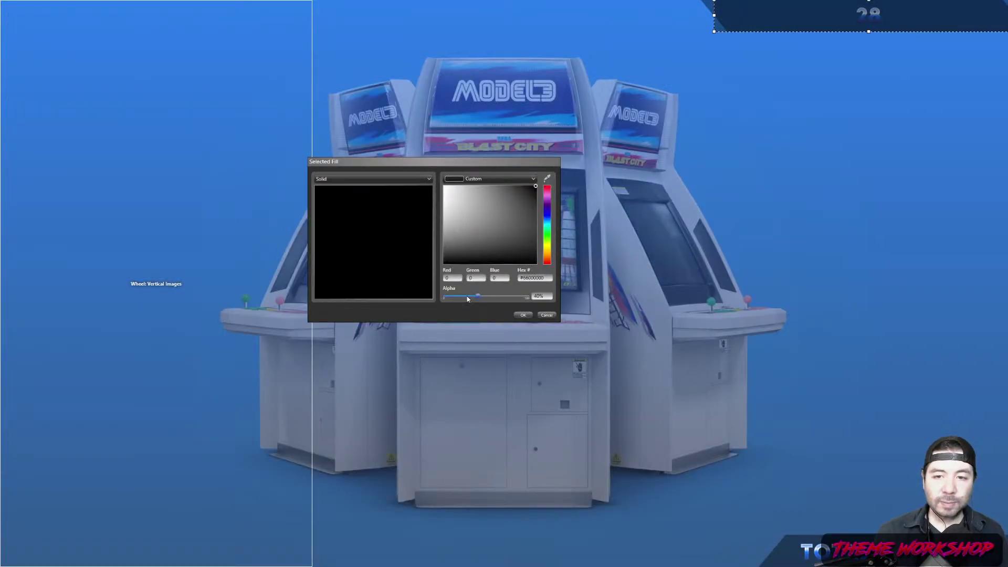
pyautogui.click(522, 315)
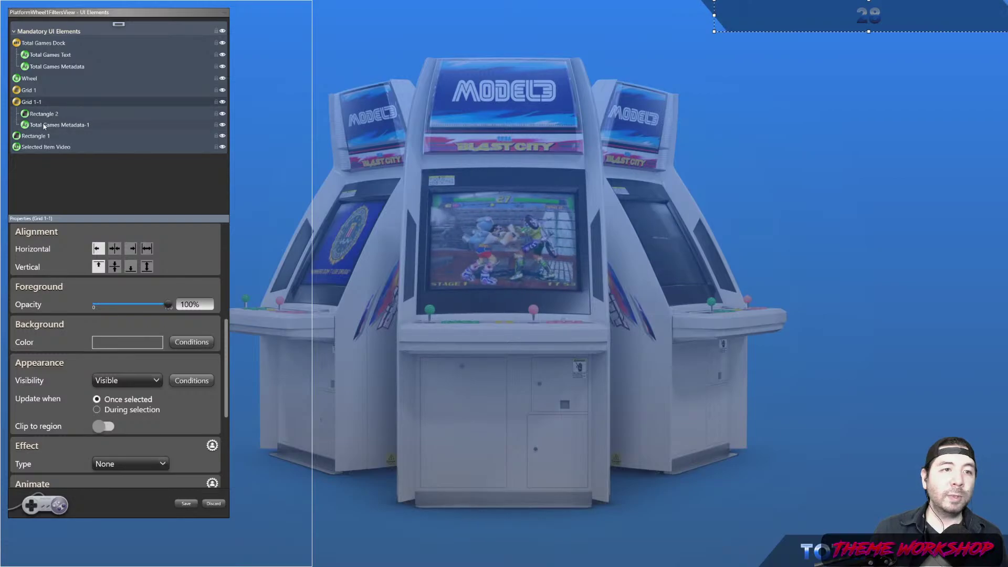
# Move the copied total games metadata text above Rectangle 2 in Grid 1-1 and rename it Platform.
pyautogui.moveTo(44, 126)
pyautogui.mouseDown()
pyautogui.moveTo(43, 106)
pyautogui.moveTo(52, 117)
pyautogui.mouseUp()
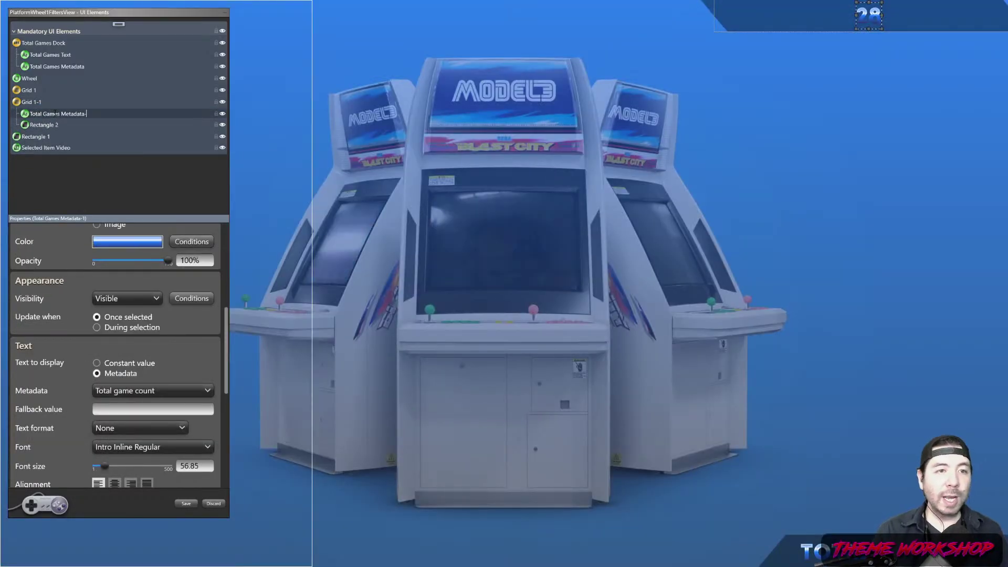
pyautogui.write('Platform')
pyautogui.press('Return')
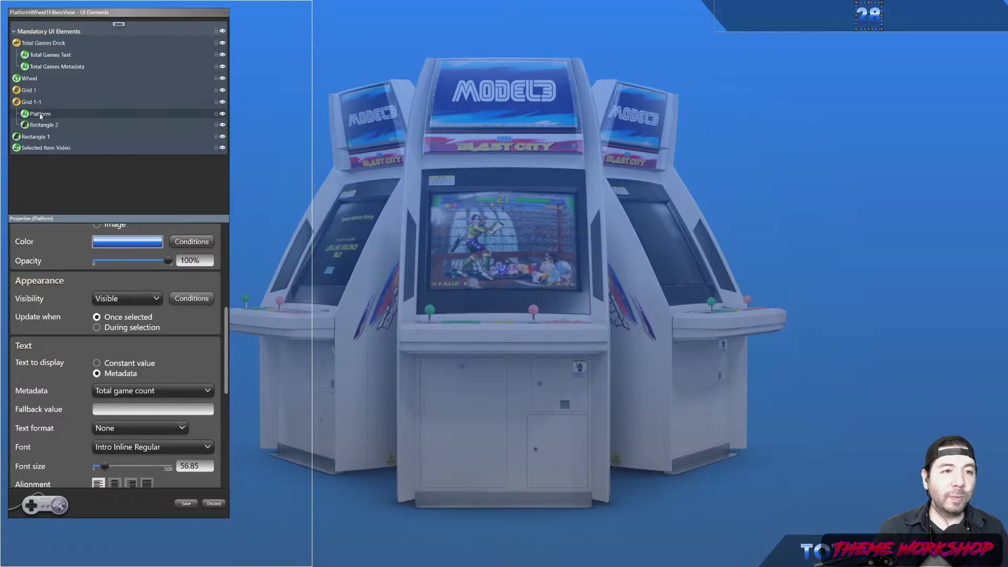
# Add a new frame element and nest it inside Grid 1-1 above the Platform text.
pyautogui.click(45, 125)
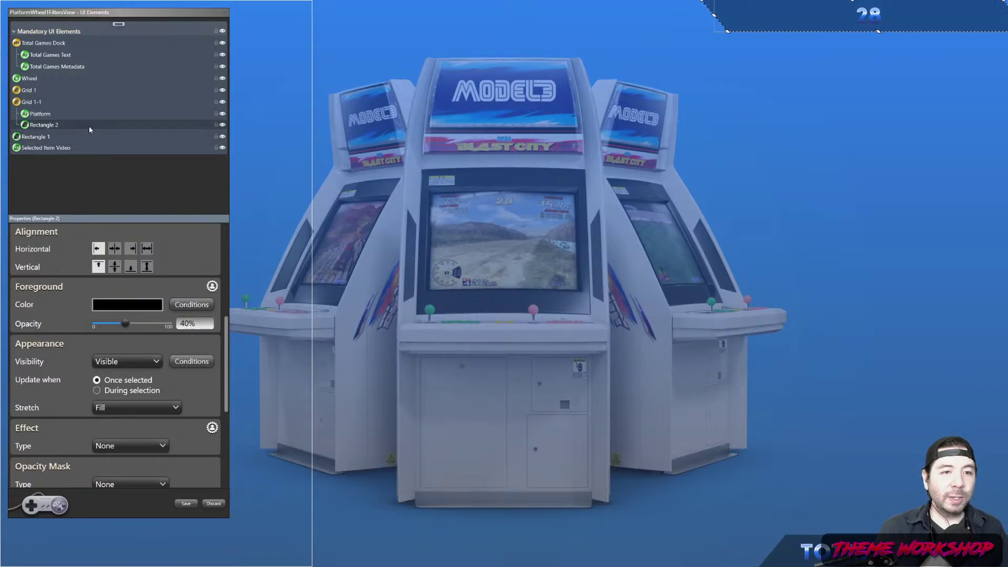
pyautogui.click(117, 24)
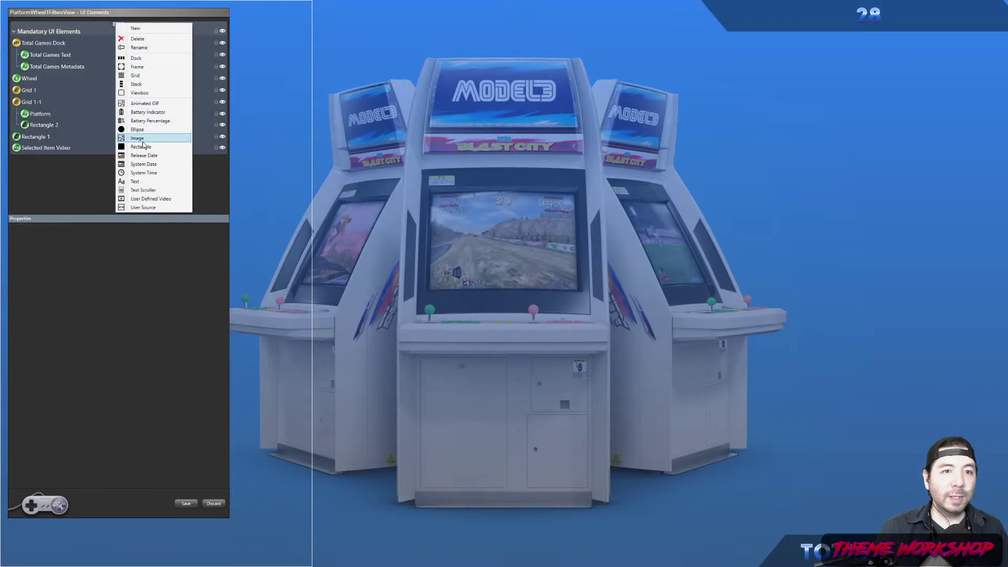
pyautogui.click(142, 68)
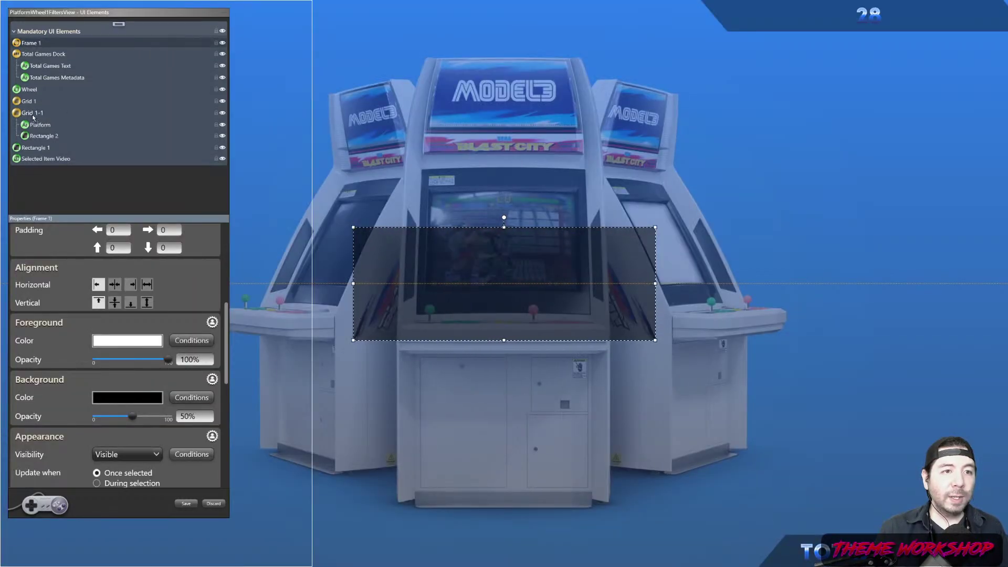
pyautogui.moveTo(33, 117); pyautogui.dragTo(39, 143)
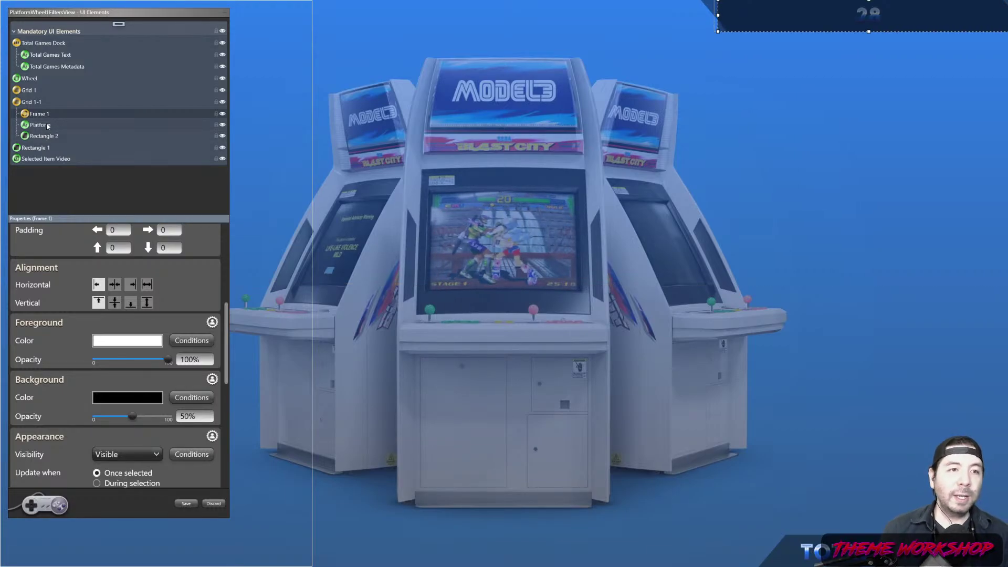
# Delete Rectangle 2 from Grid 1-1.
pyautogui.click(46, 125)
pyautogui.click(45, 136)
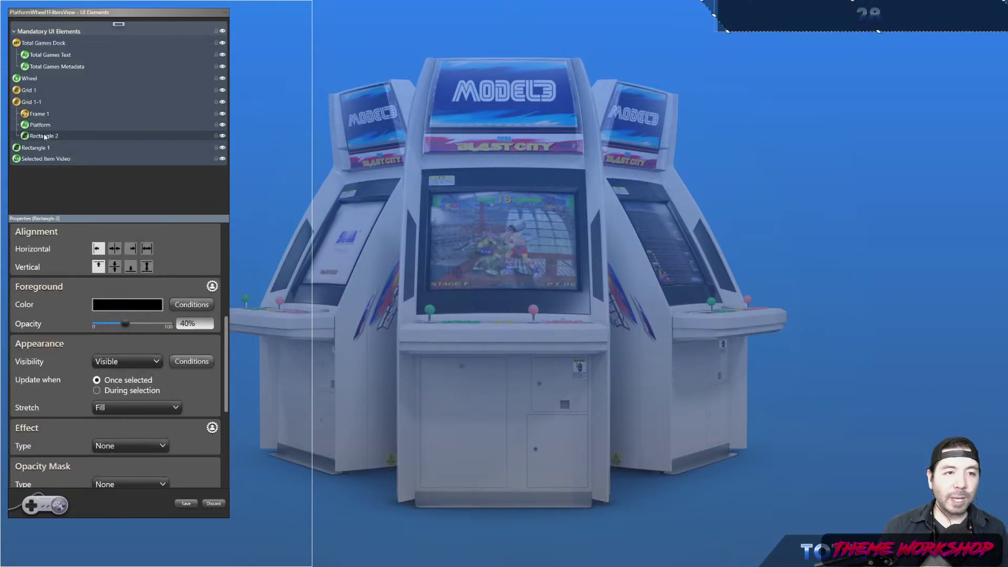
pyautogui.rightClick(45, 137)
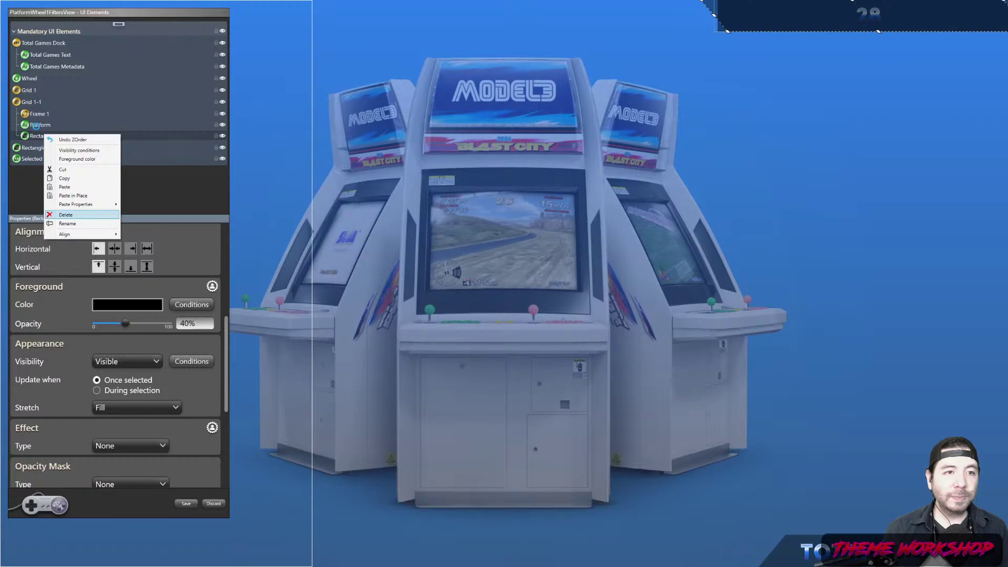
pyautogui.click(65, 215)
# Set the Platform text element's metadata to Platform name.
pyautogui.scroll(5, 215, 332)
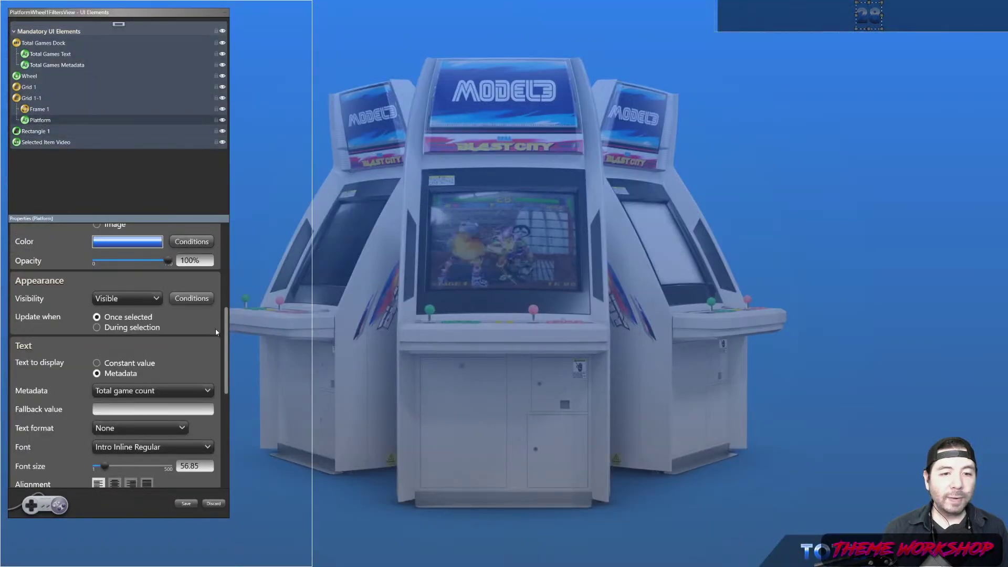
pyautogui.moveTo(225, 334); pyautogui.dragTo(222, 366)
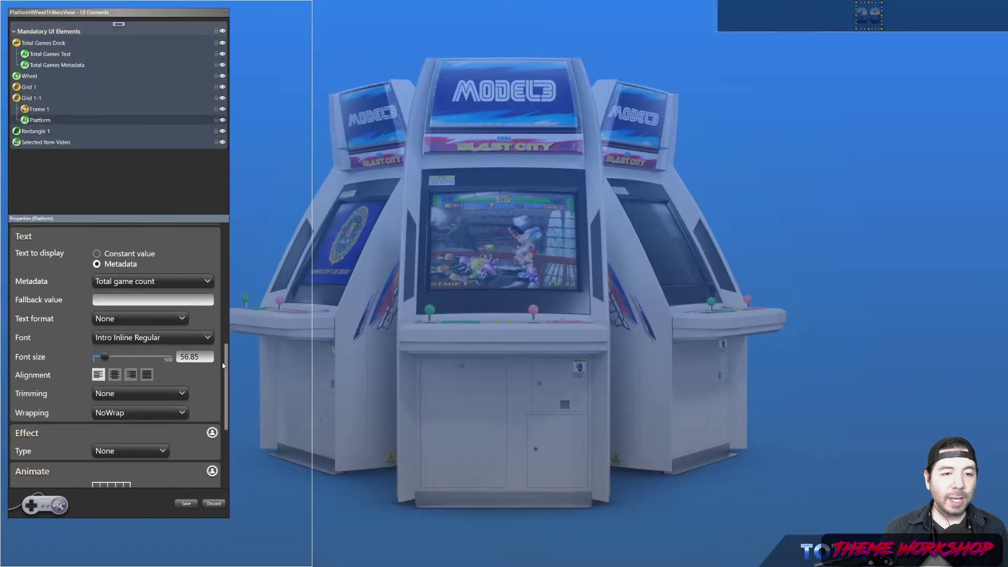
pyautogui.click(146, 282)
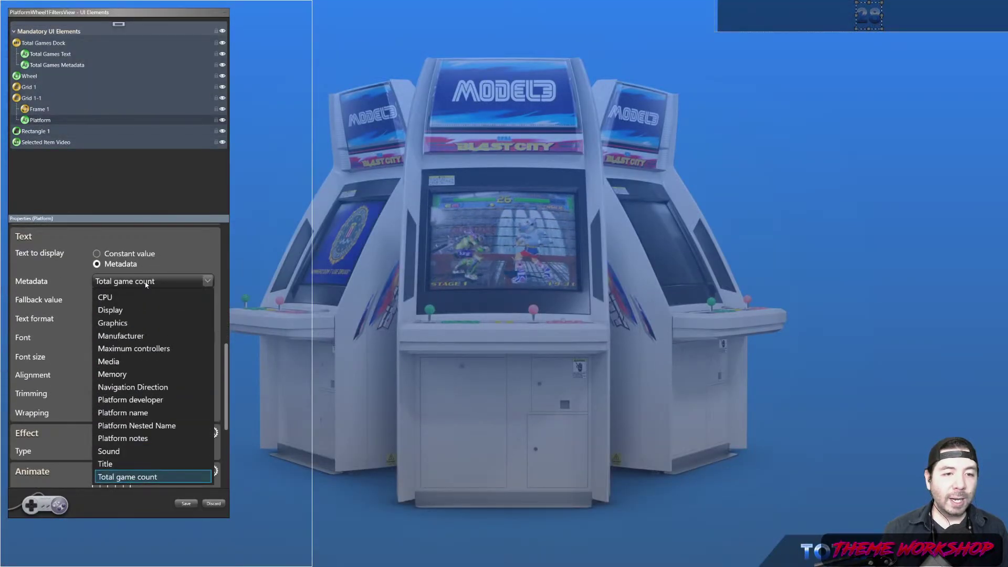
pyautogui.click(135, 414)
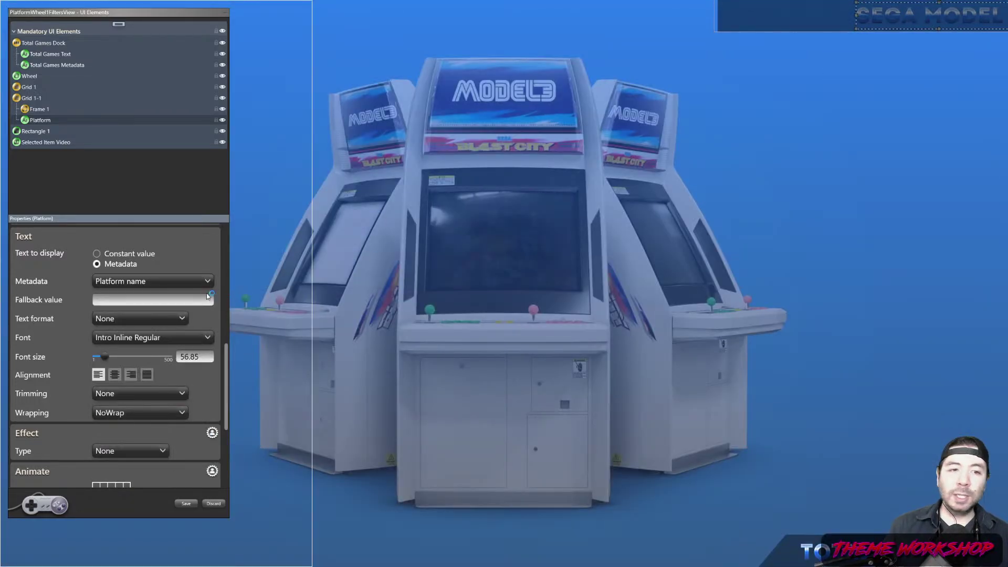
# Examine the layout, alignment and text properties of the Platform text and its parent Grid 1-1.
pyautogui.scroll(5, 212, 255)
pyautogui.scroll(3, 209, 254)
pyautogui.scroll(-2, 181, 329)
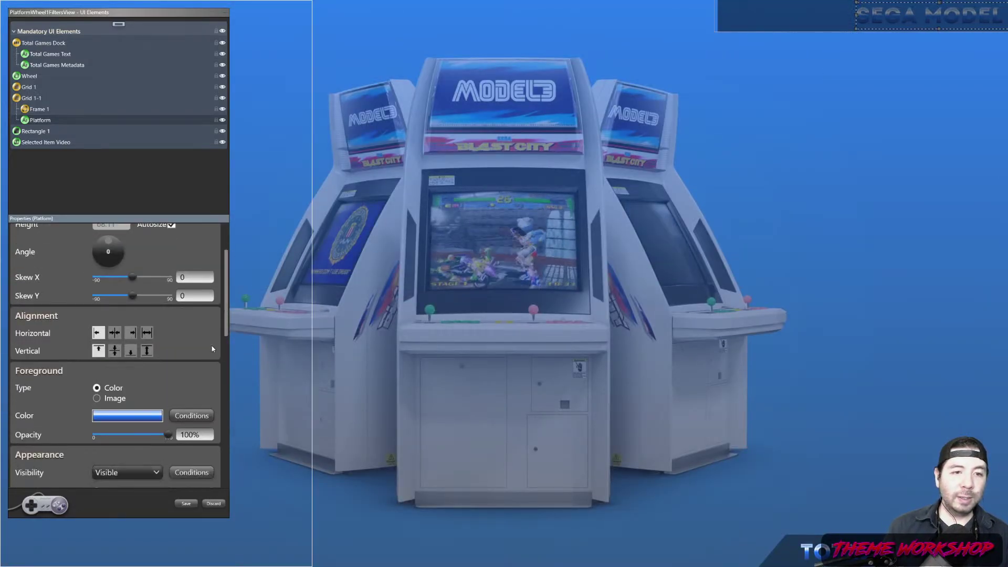
pyautogui.scroll(5, 212, 345)
pyautogui.scroll(-5, 202, 298)
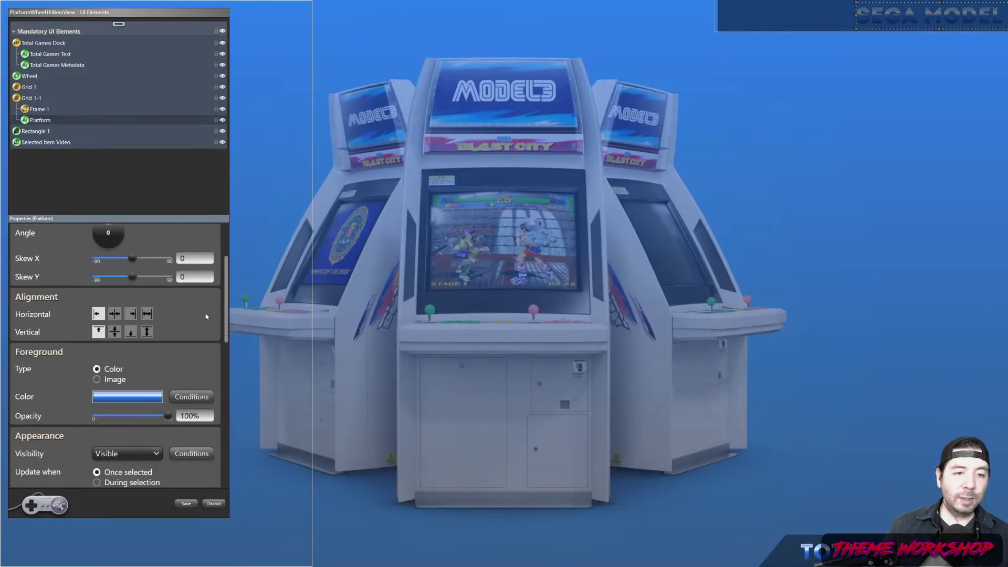
pyautogui.click(27, 99)
pyautogui.scroll(3, 177, 308)
pyautogui.scroll(-5, 207, 298)
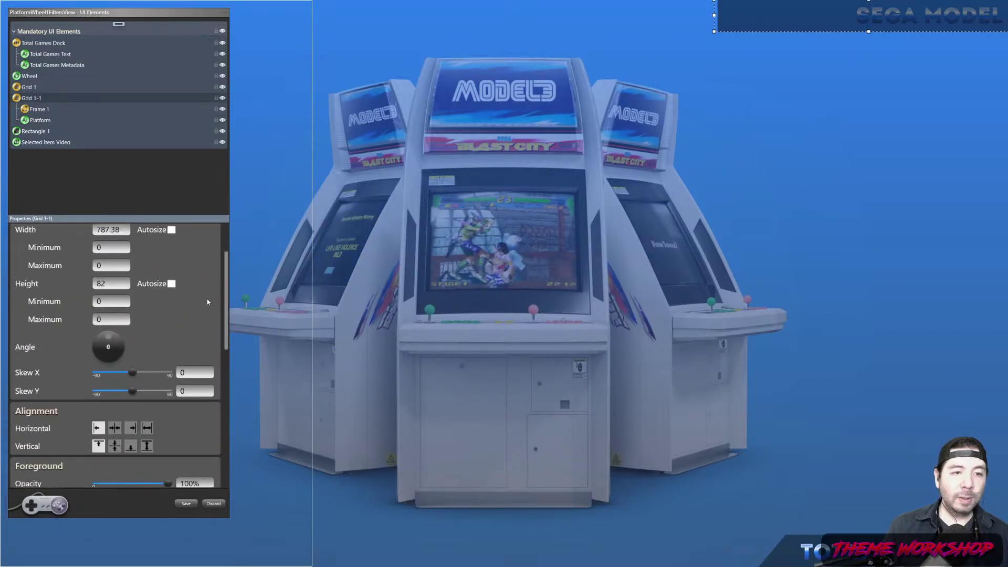
pyautogui.click(31, 122)
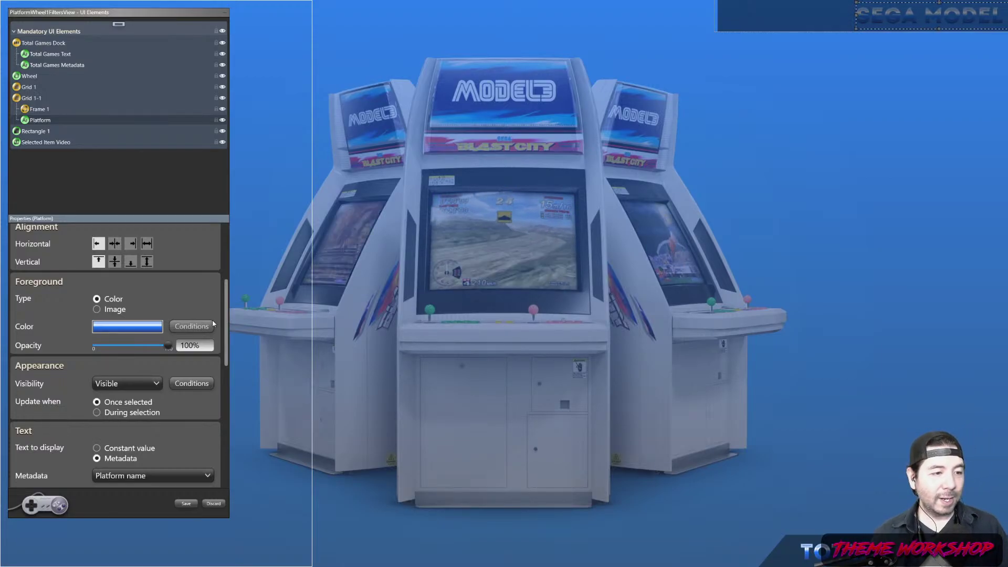
pyautogui.moveTo(228, 314); pyautogui.dragTo(233, 387)
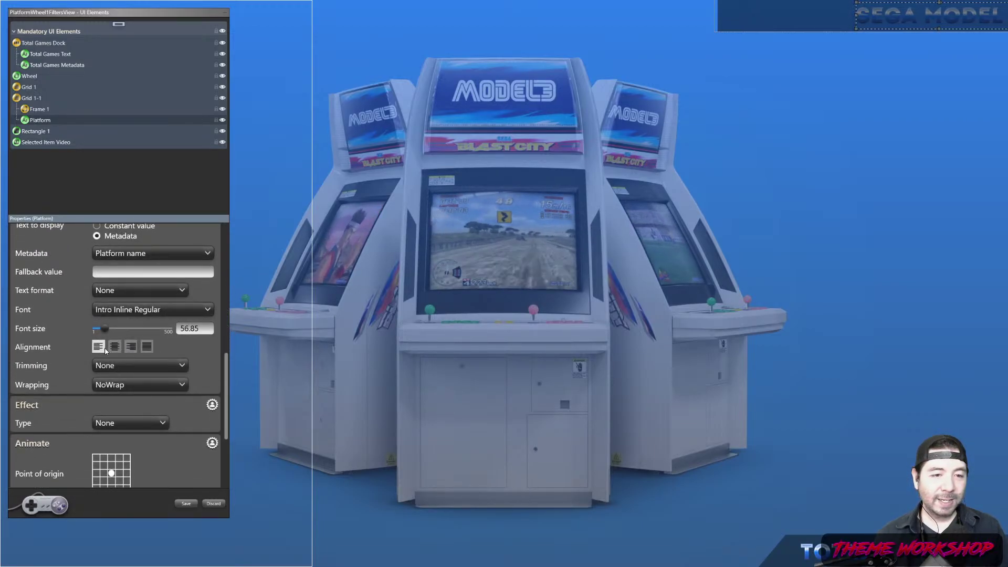
pyautogui.moveTo(224, 362); pyautogui.dragTo(221, 233)
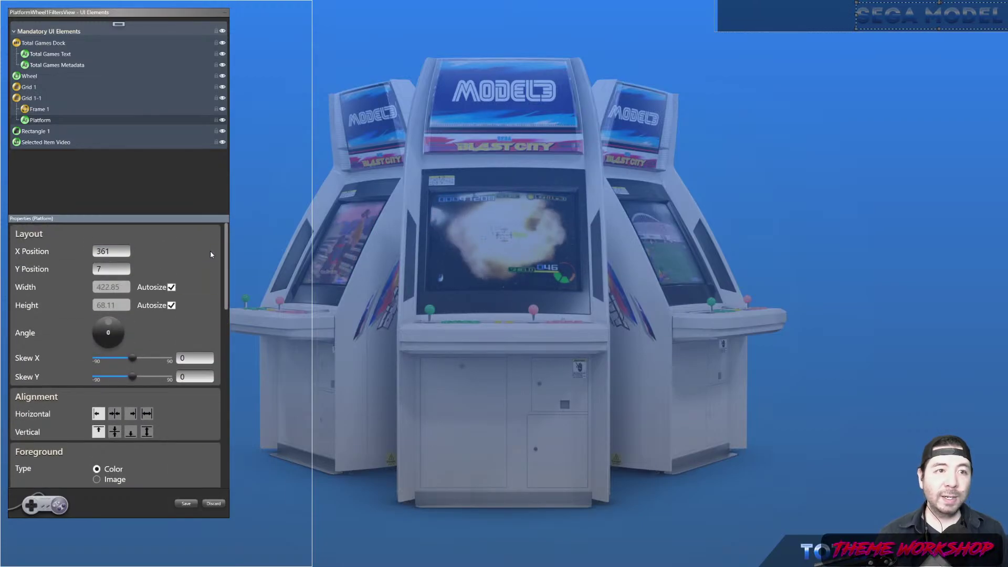
pyautogui.click(30, 99)
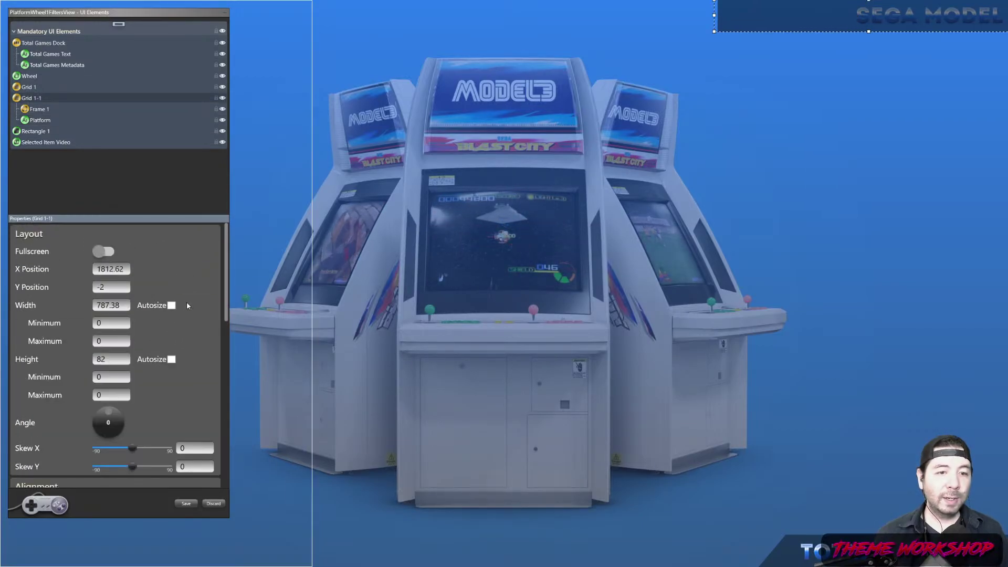
pyautogui.scroll(-1, 204, 291)
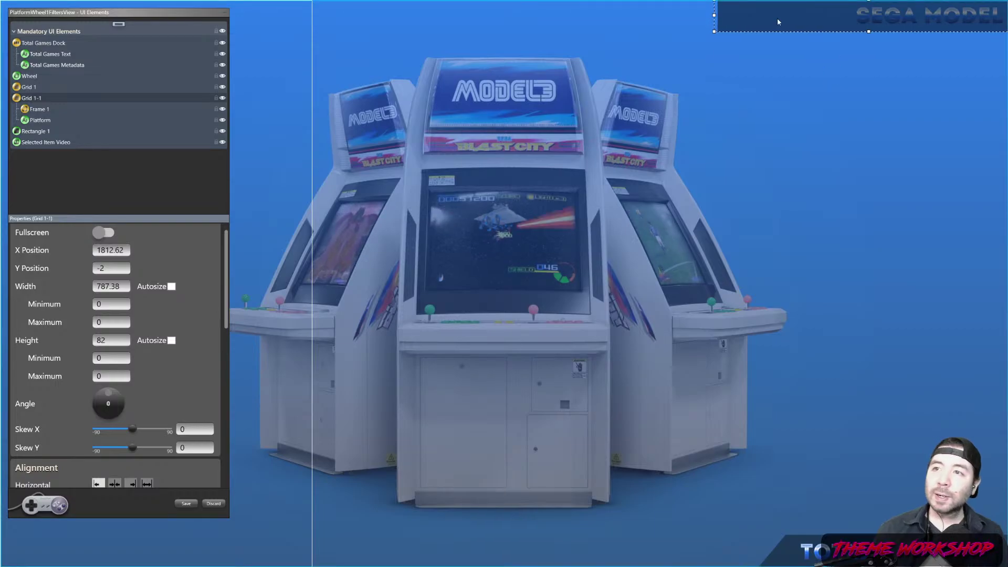
pyautogui.click(46, 121)
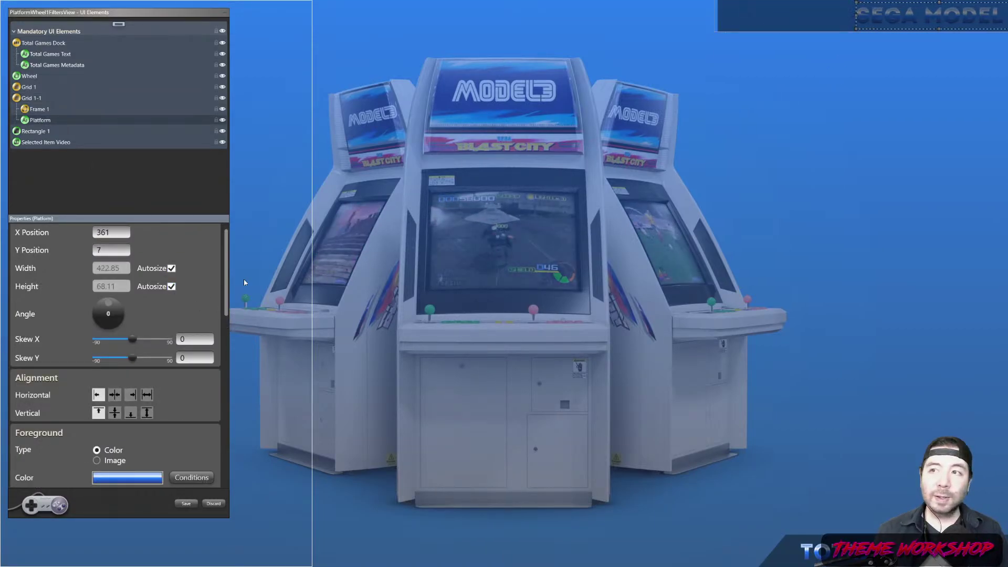
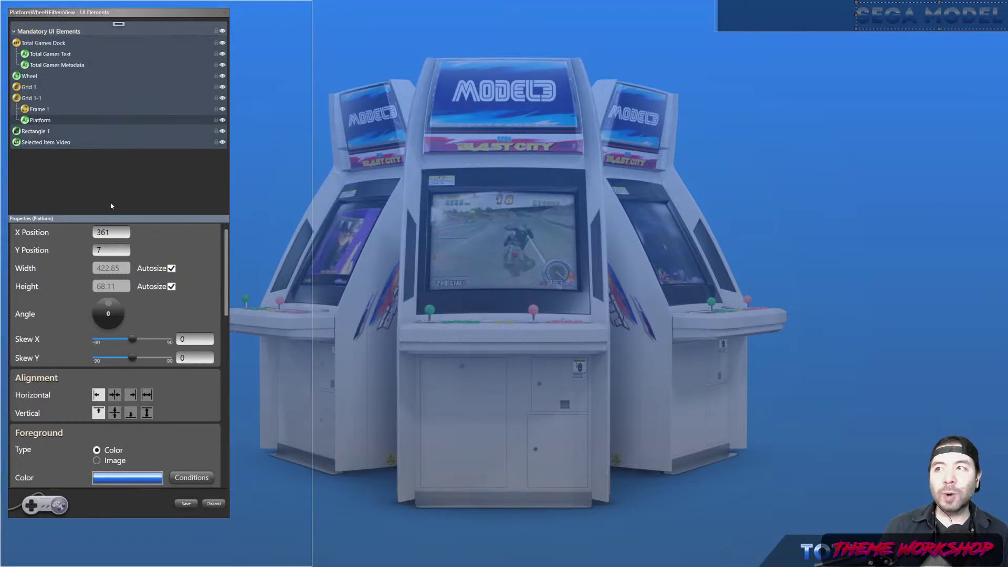
# Set Frame 1's background opacity to 40%.
pyautogui.click(36, 111)
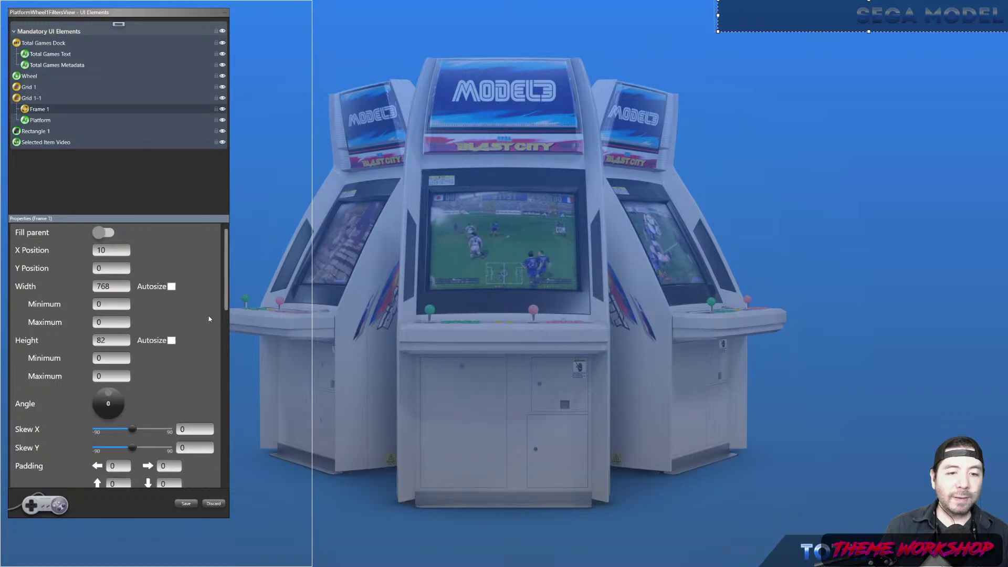
pyautogui.scroll(-10, 209, 318)
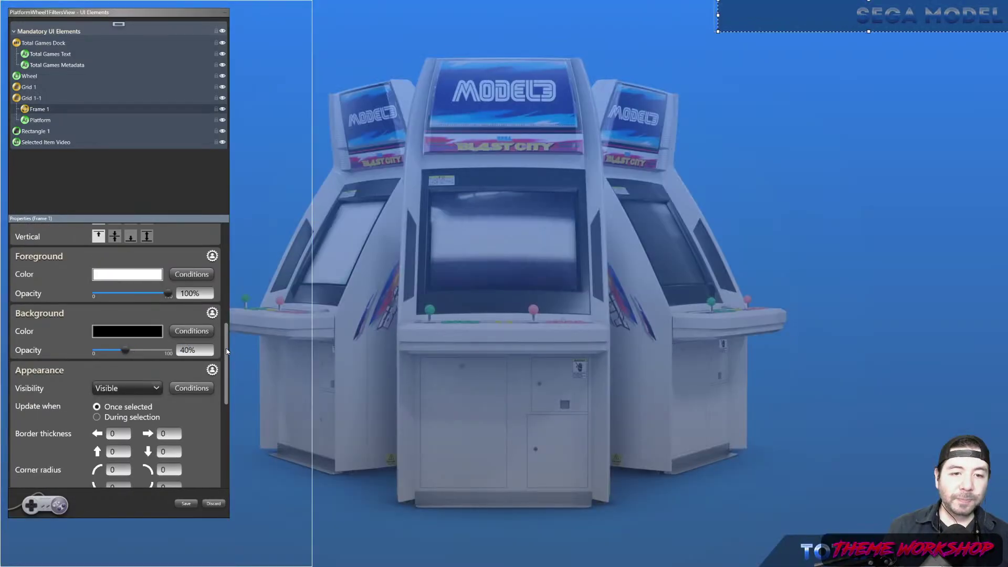
pyautogui.moveTo(227, 352); pyautogui.dragTo(234, 293)
pyautogui.scroll(1, 234, 292)
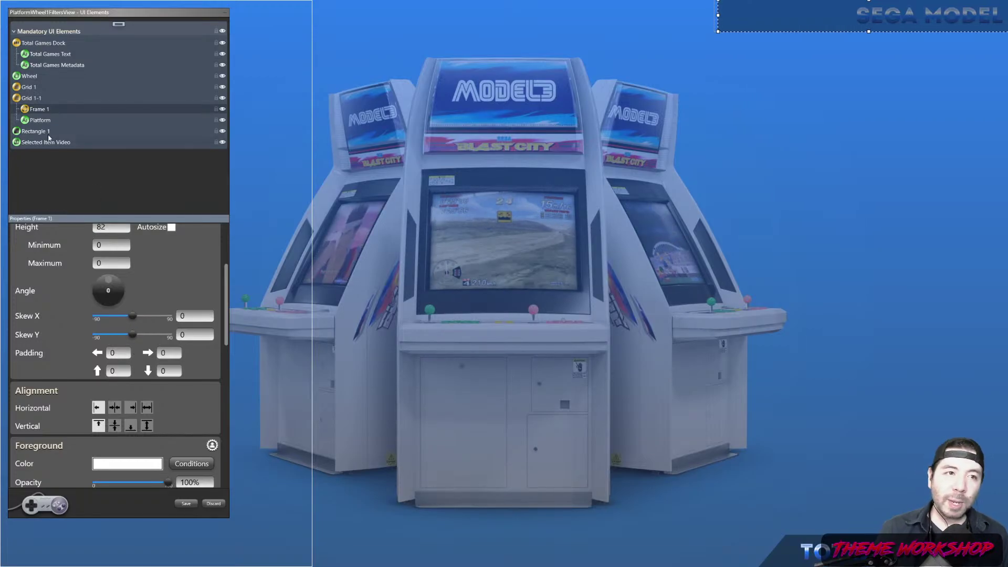
# Enable autosize for both the width and height of Grid 1-1.
pyautogui.click(33, 98)
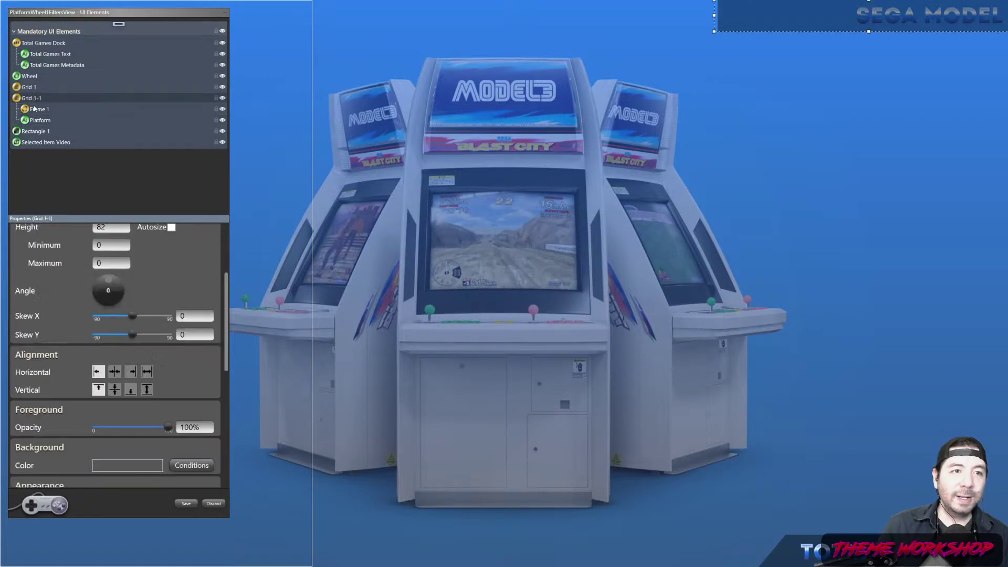
pyautogui.scroll(1, 204, 282)
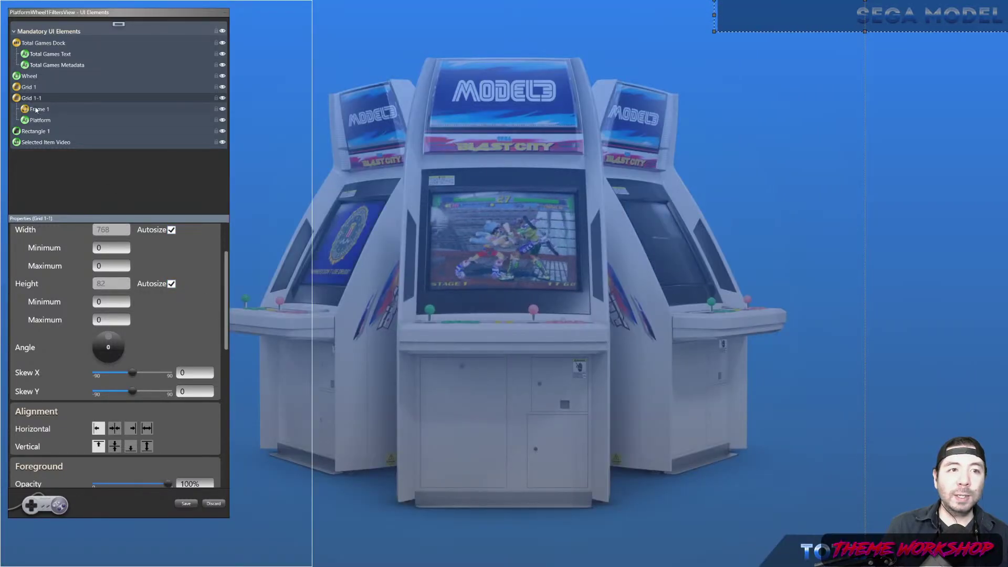
pyautogui.click(36, 121)
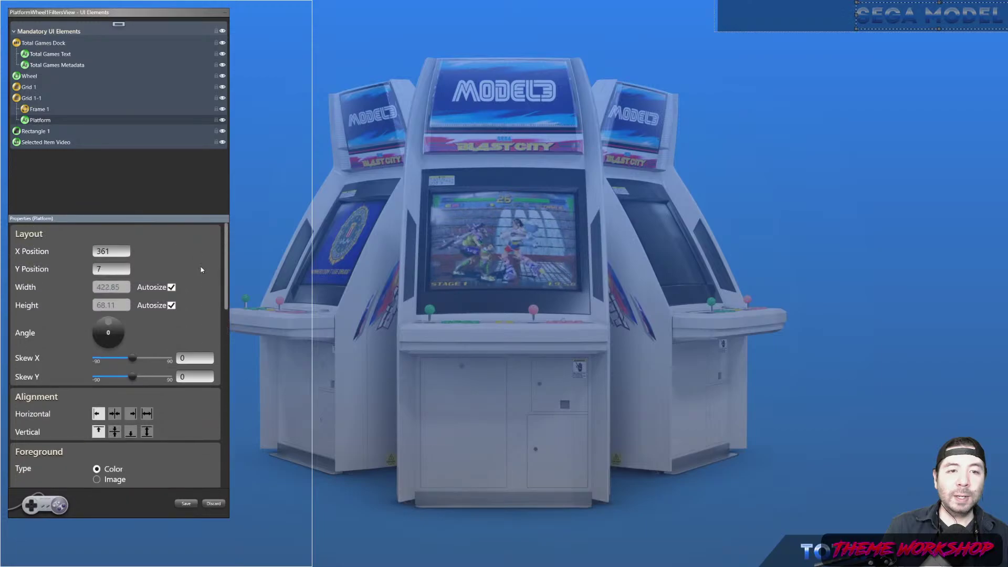
pyautogui.click(35, 110)
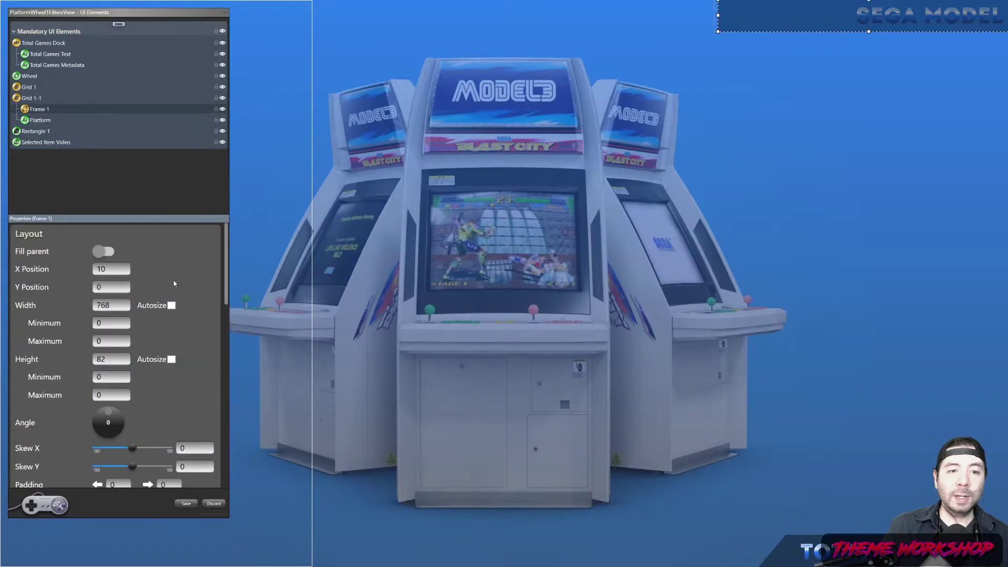
pyautogui.click(27, 99)
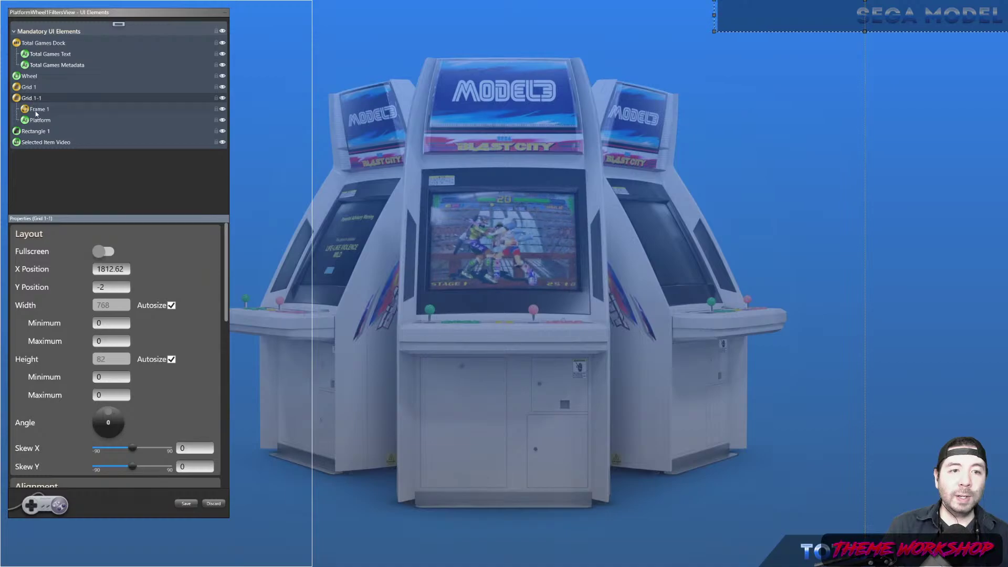
# Enable autosize for Frame 1's width and height and nest the Platform text inside the frame.
pyautogui.click(36, 110)
pyautogui.click(170, 307)
pyautogui.click(172, 360)
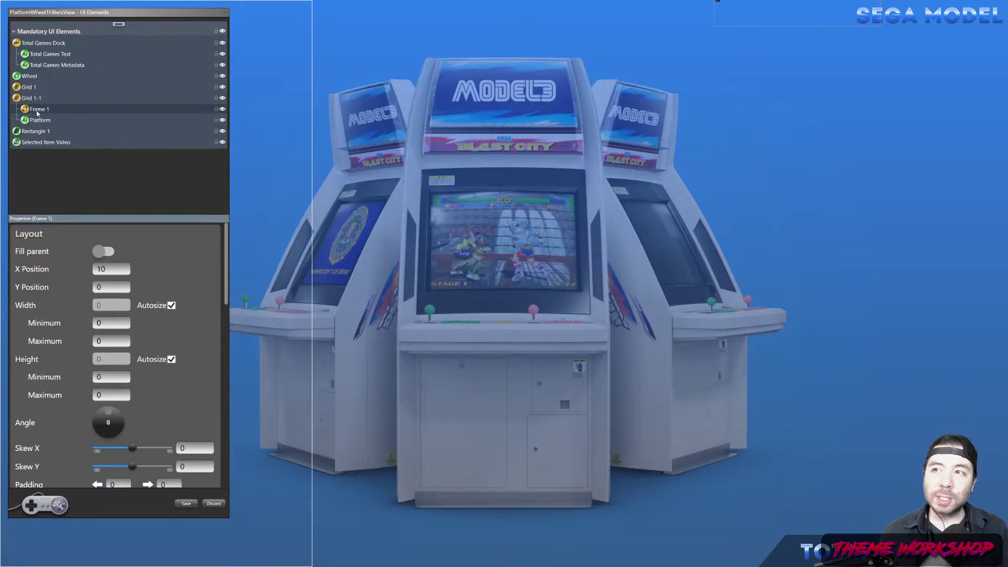
pyautogui.click(50, 121)
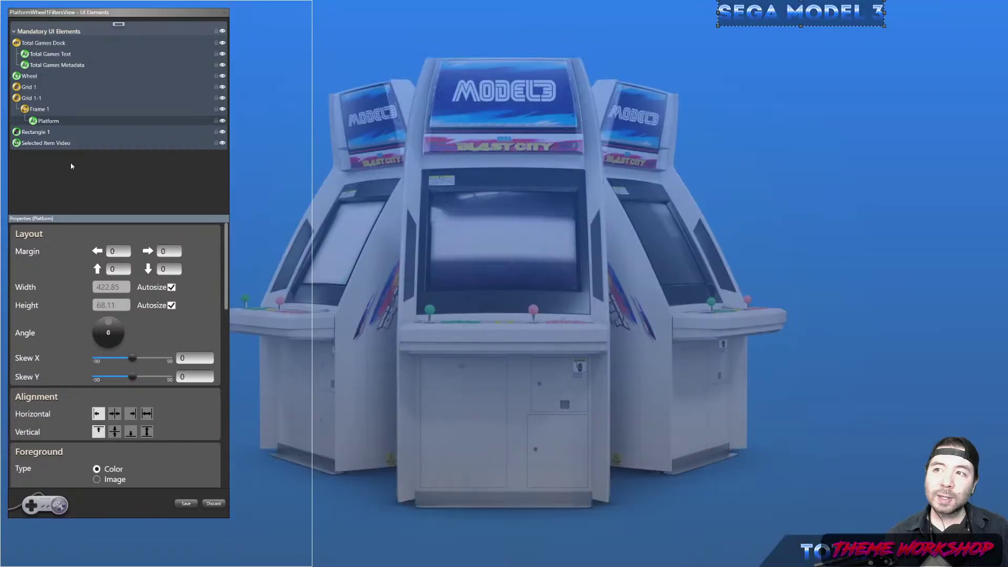
# Examine the layout, background and appearance properties of Frame 1.
pyautogui.click(42, 109)
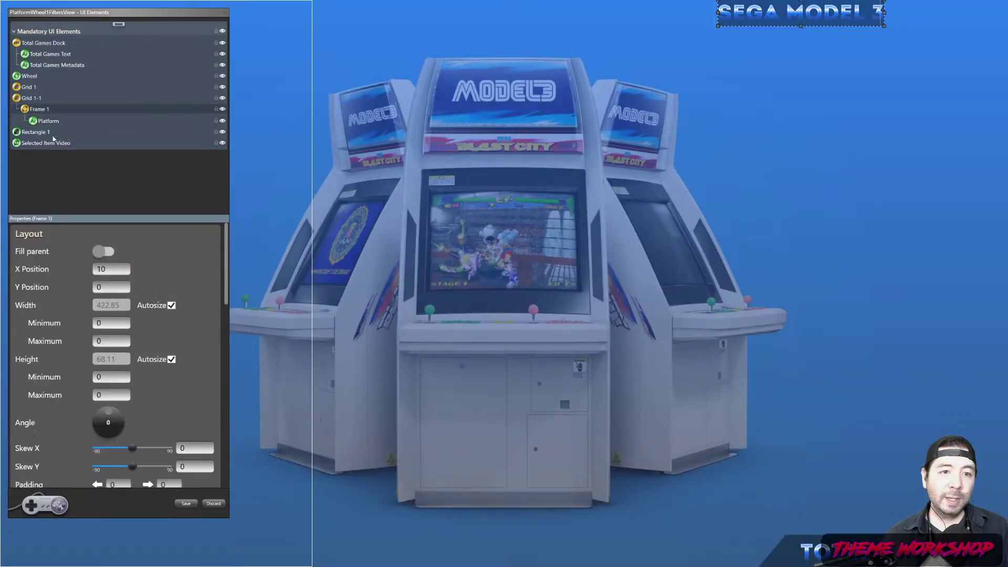
pyautogui.scroll(-1, 213, 282)
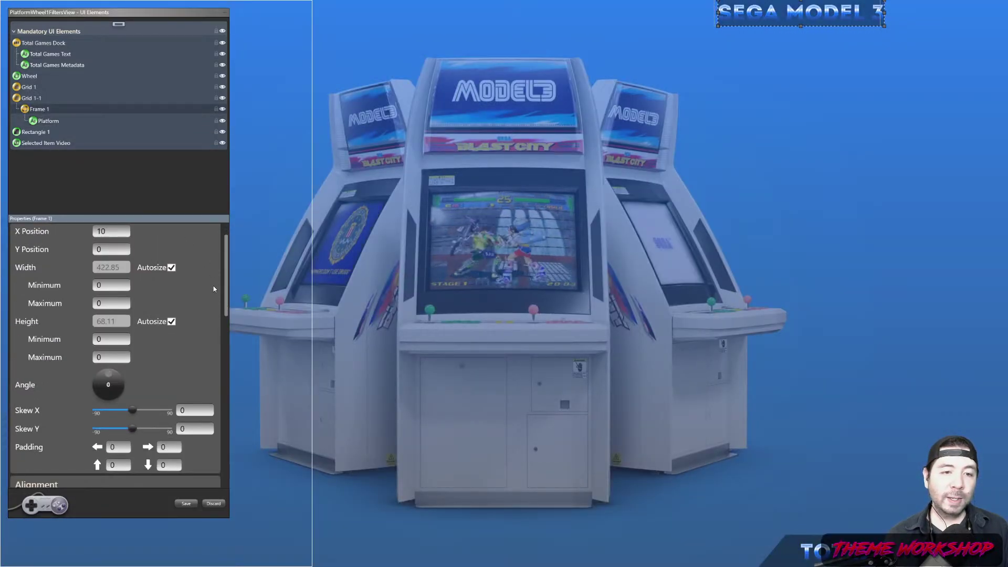
pyautogui.scroll(-3, 216, 303)
pyautogui.scroll(-3, 219, 317)
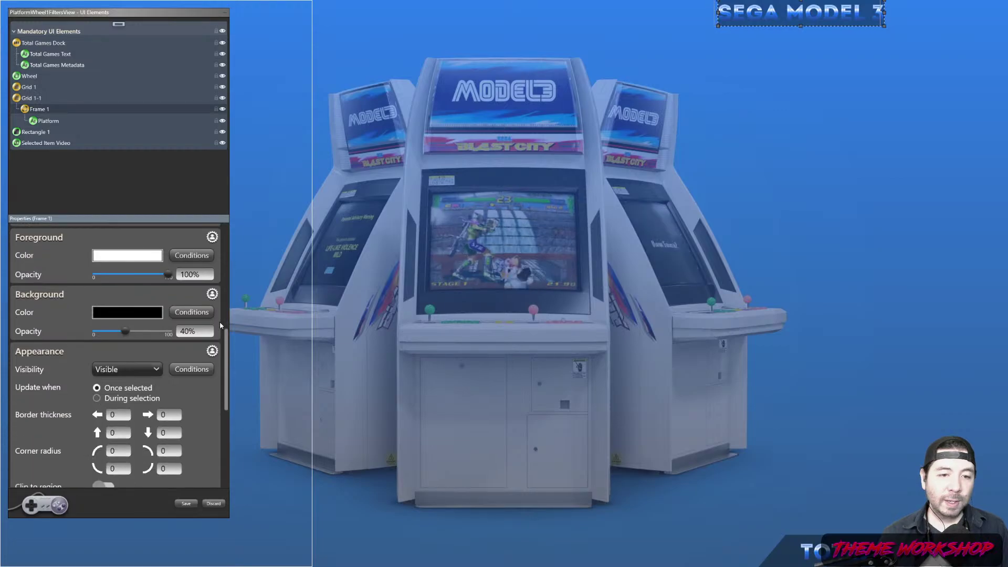
pyautogui.scroll(-2, 227, 382)
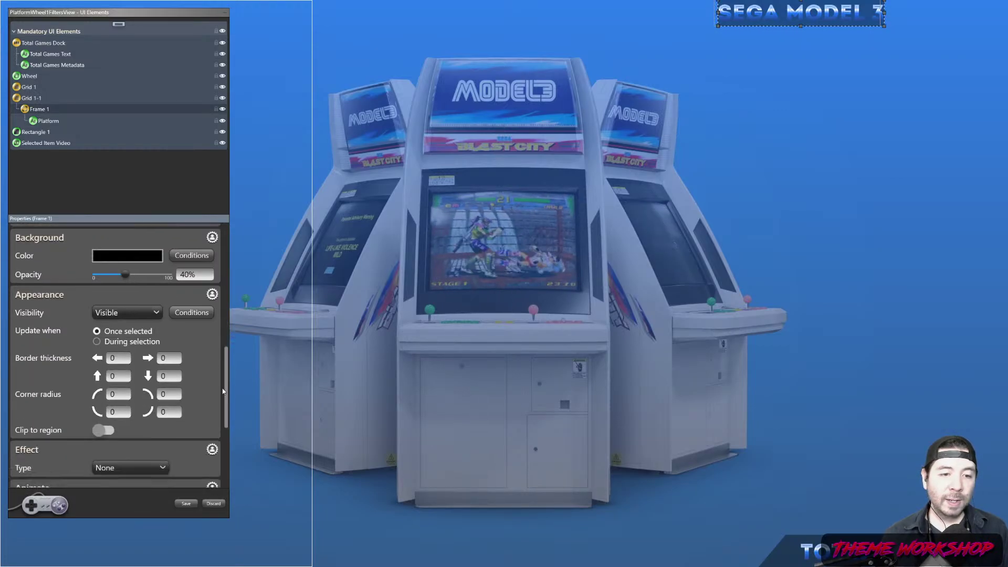
pyautogui.scroll(5, 219, 388)
pyautogui.scroll(5, 218, 388)
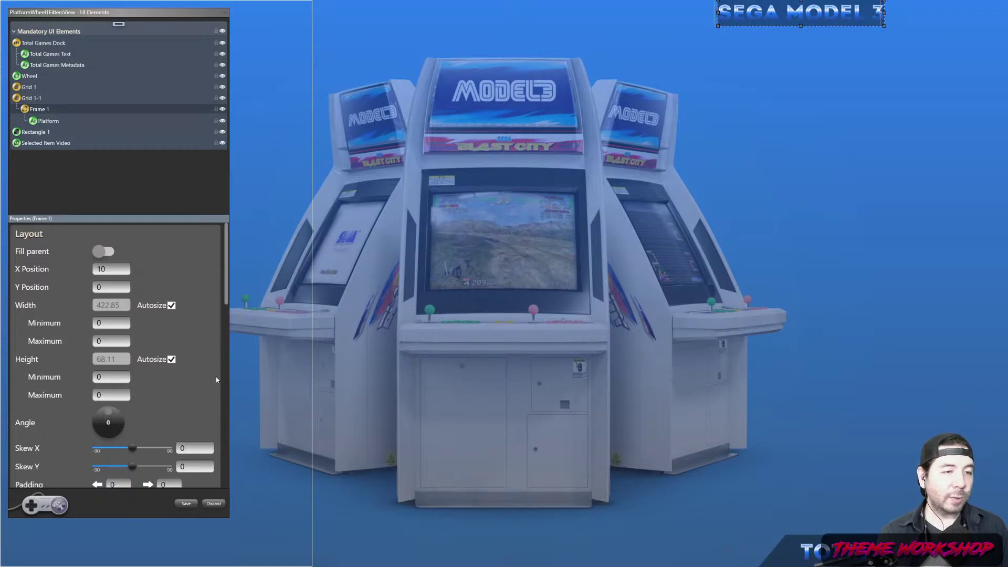
# Undo the recent edits until the Platform text is back outside Frame 1 and Rectangle 2 is restored in Grid 1-1.
pyautogui.click(53, 122)
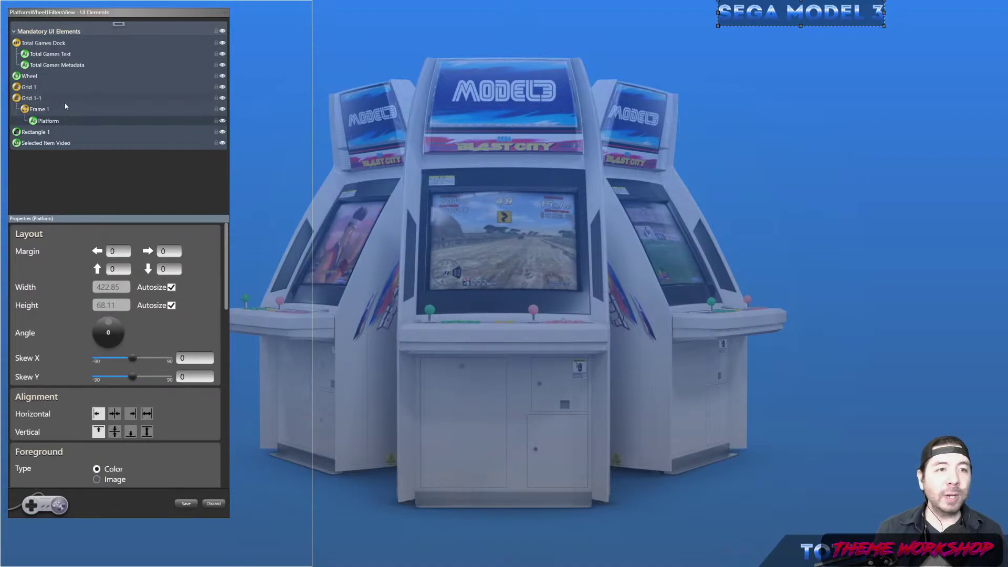
pyautogui.click(38, 111)
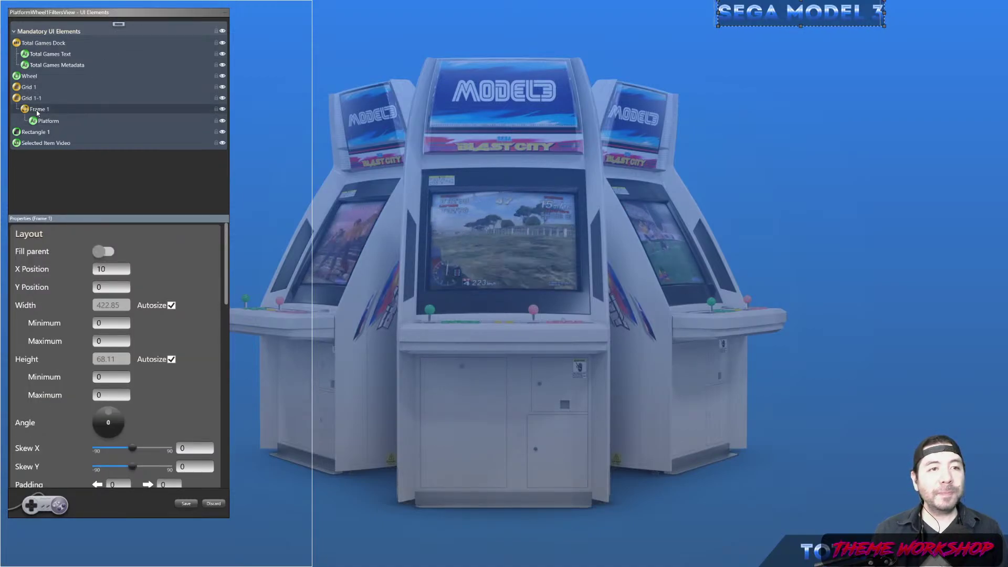
pyautogui.rightClick(37, 111)
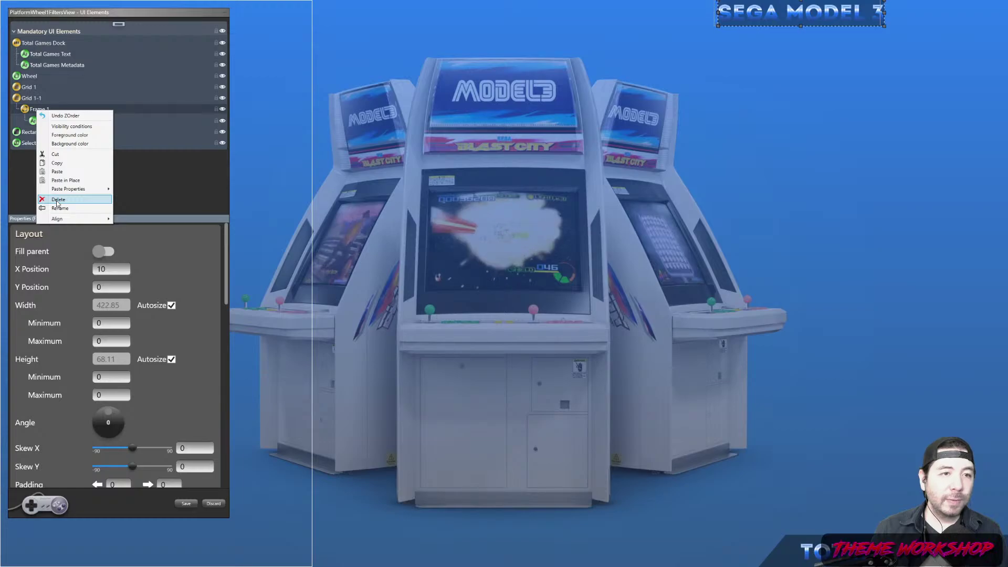
pyautogui.click(387, 211)
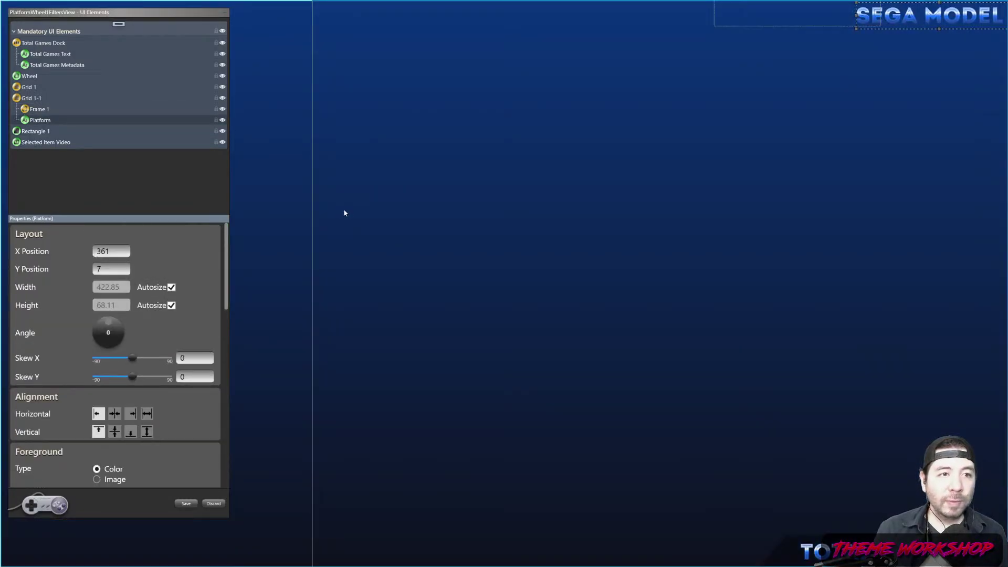
pyautogui.press('Up')
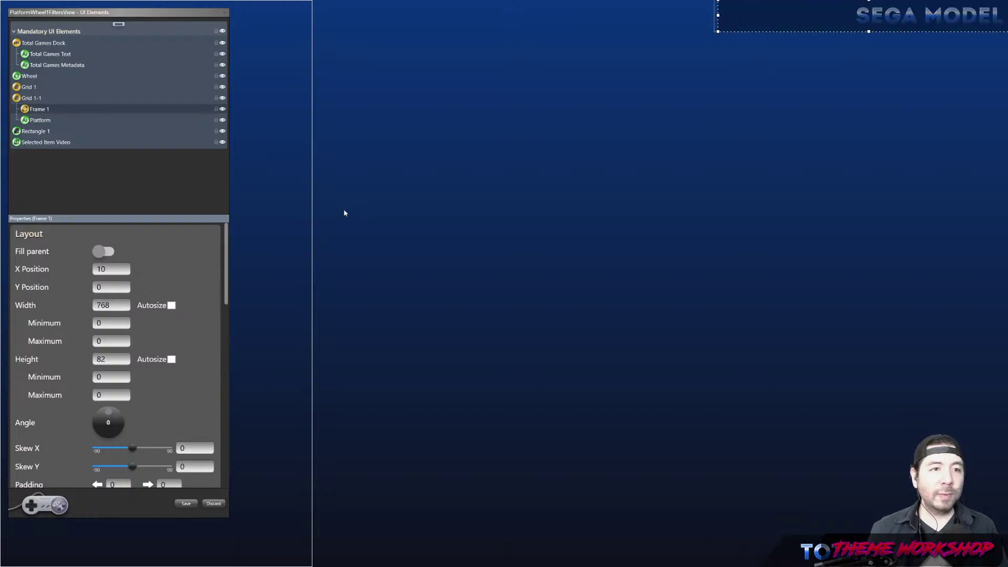
pyautogui.press('Up')
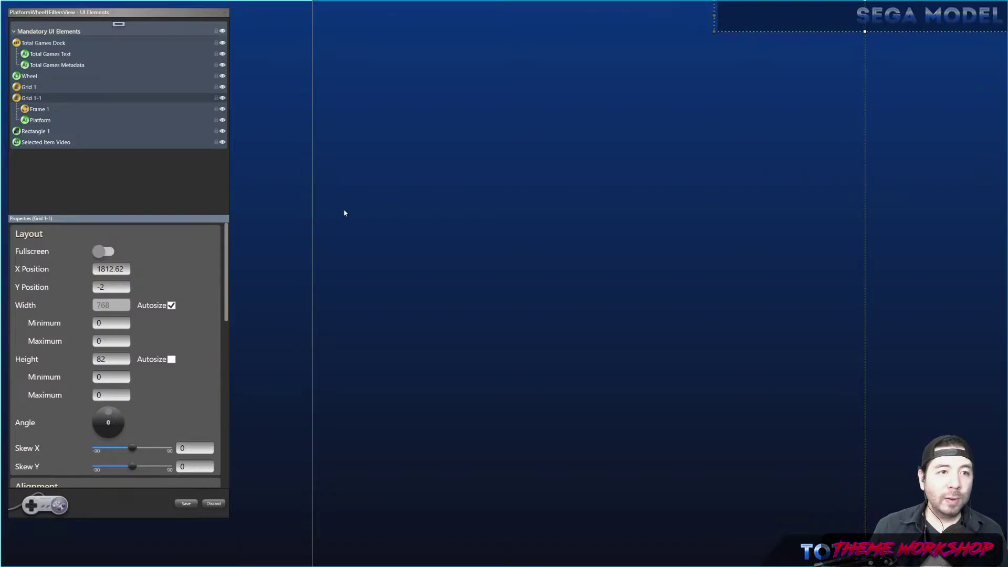
pyautogui.press('Down')
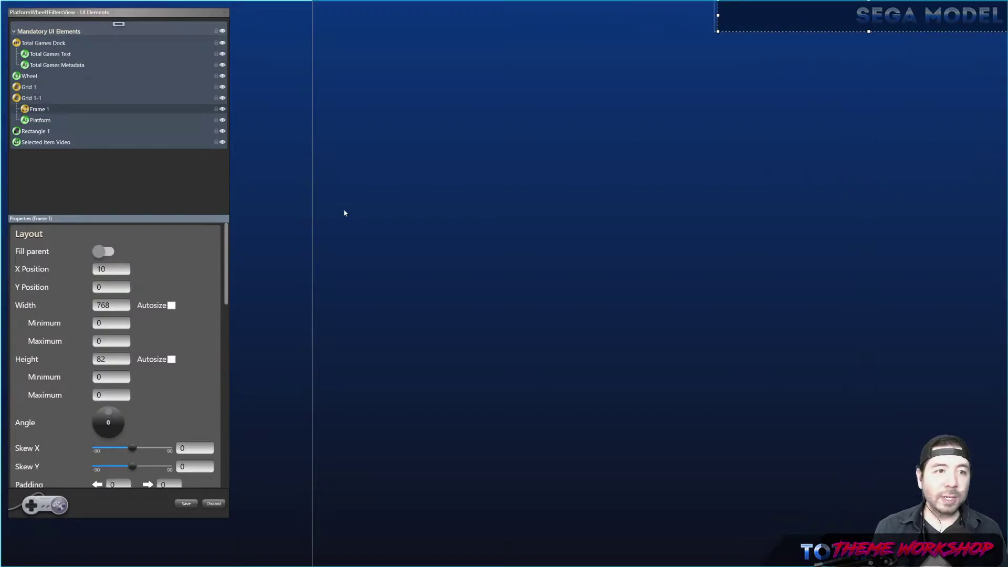
pyautogui.press('Down')
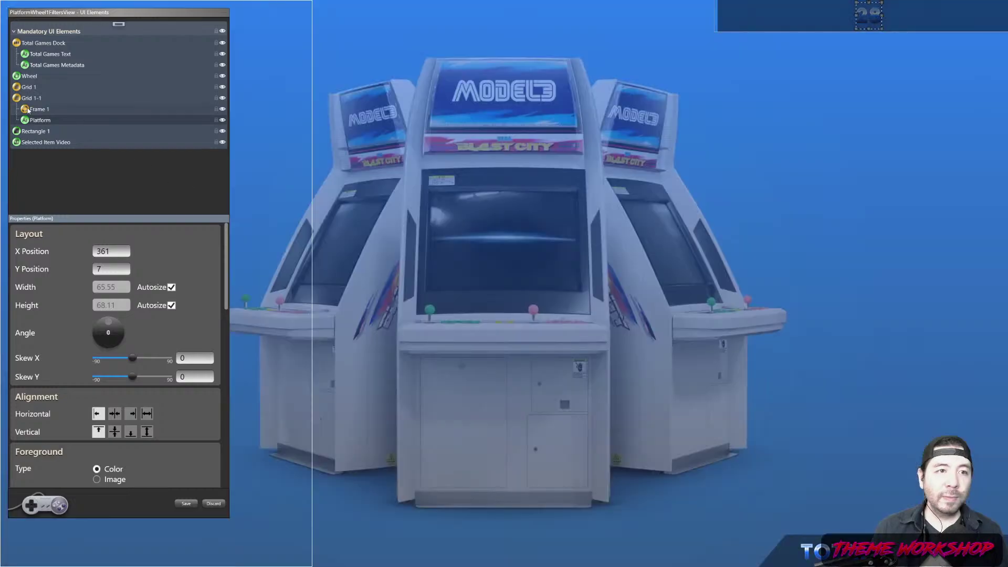
pyautogui.click(40, 110)
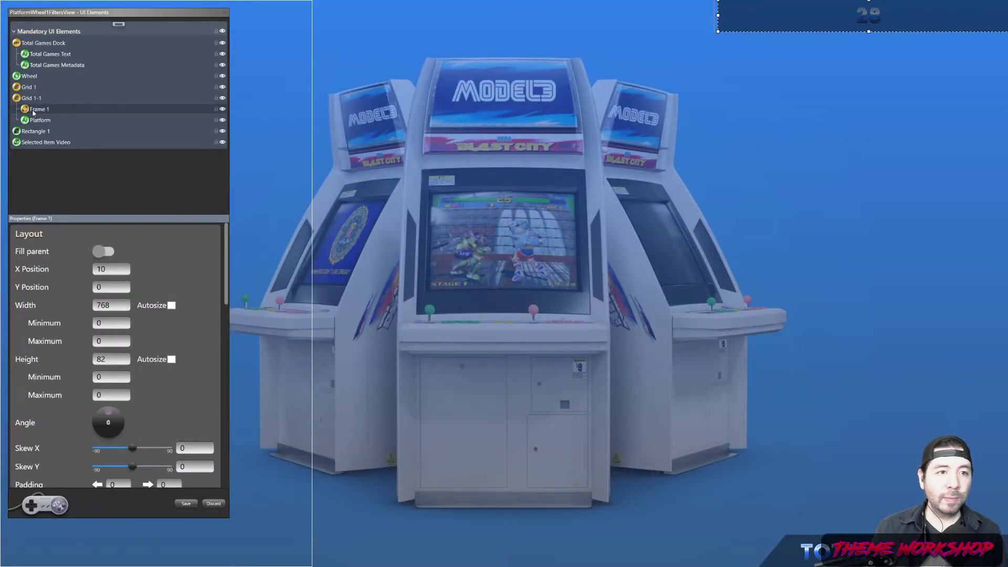
pyautogui.click(394, 253)
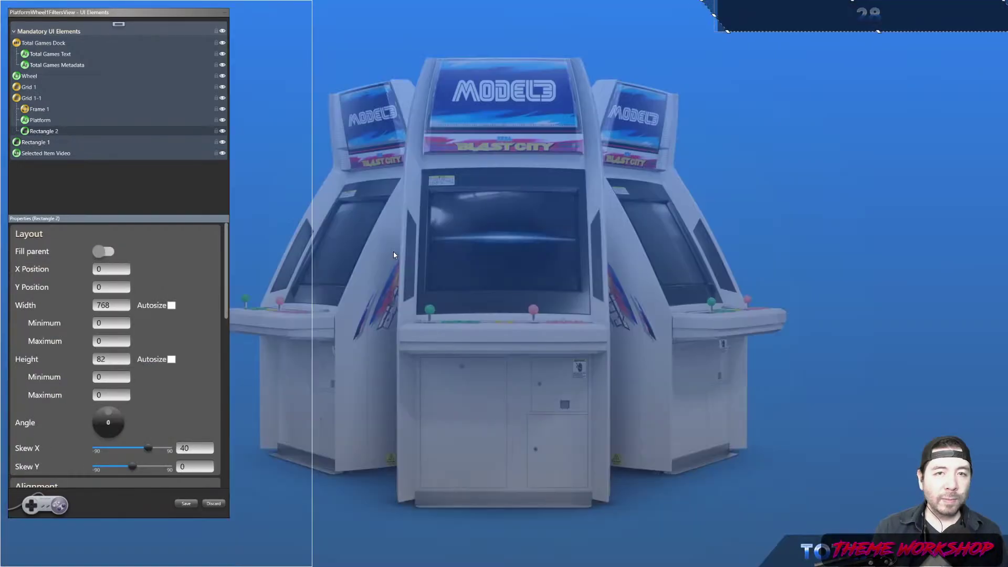
# Delete Frame 1 from Grid 1-1.
pyautogui.click(38, 120)
pyautogui.click(36, 110)
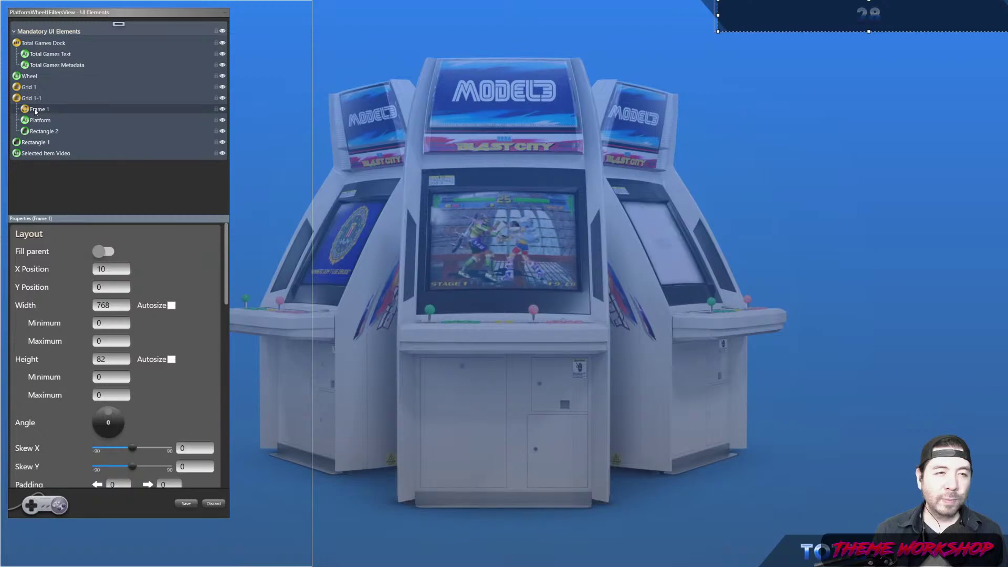
pyautogui.rightClick(35, 111)
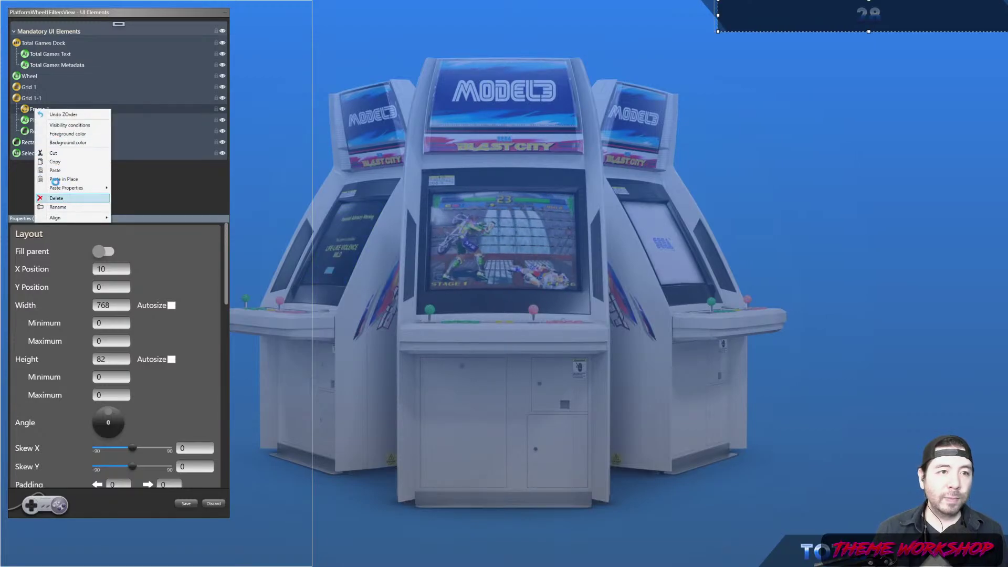
pyautogui.click(56, 198)
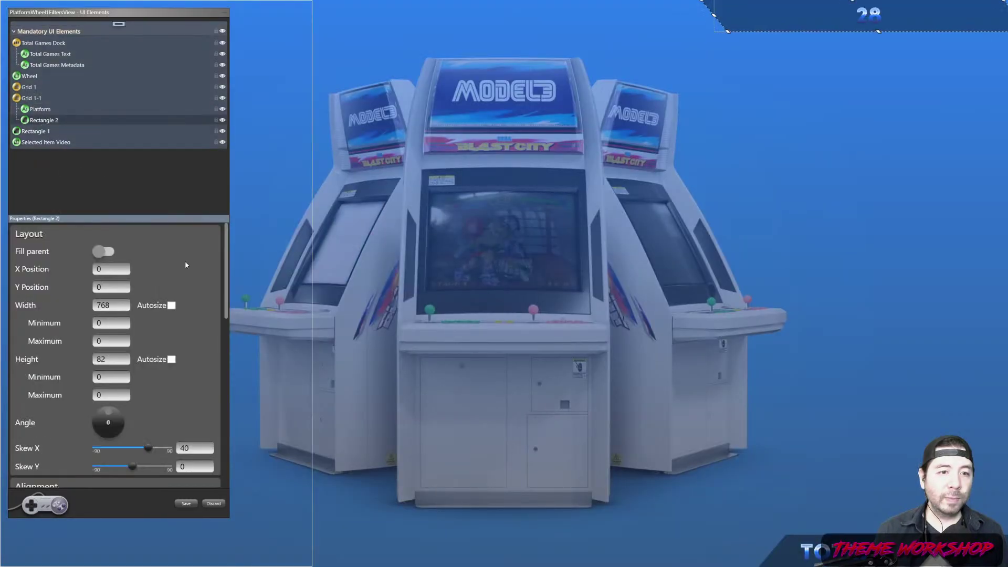
# Enable autosize for Rectangle 2's width and for both the width and height of Grid 1-1.
pyautogui.click(172, 305)
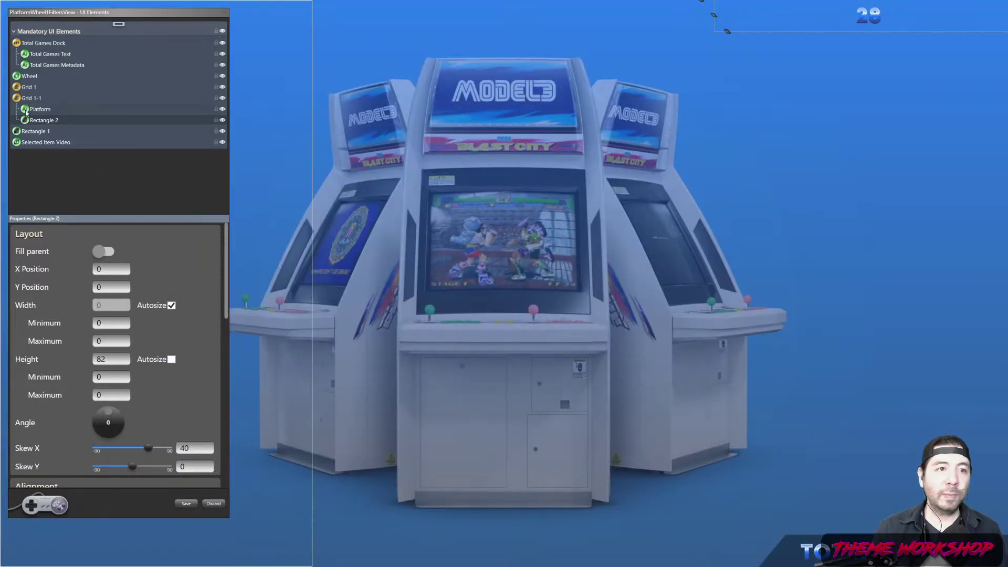
pyautogui.click(26, 112)
pyautogui.click(29, 98)
pyautogui.click(37, 109)
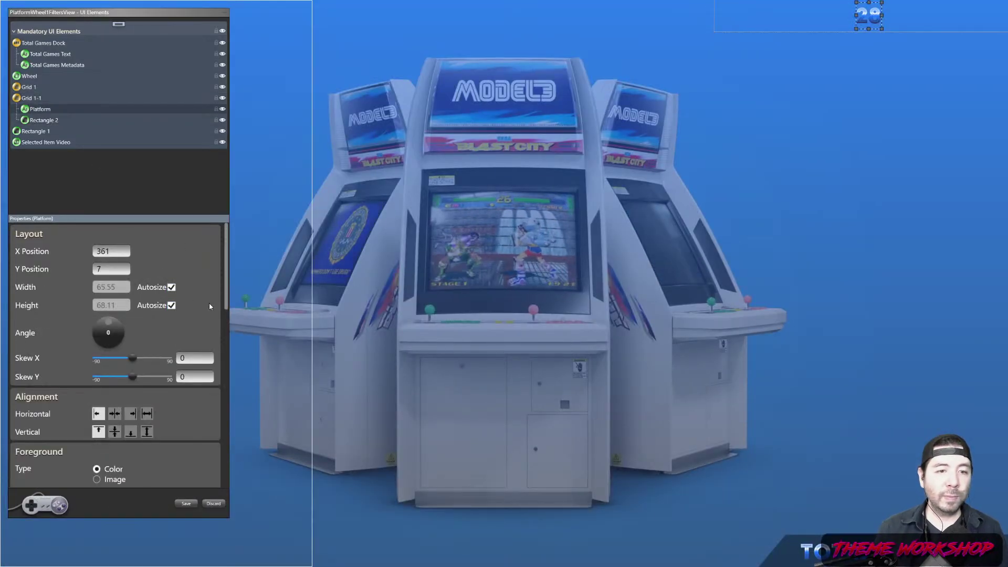
pyautogui.press('Up')
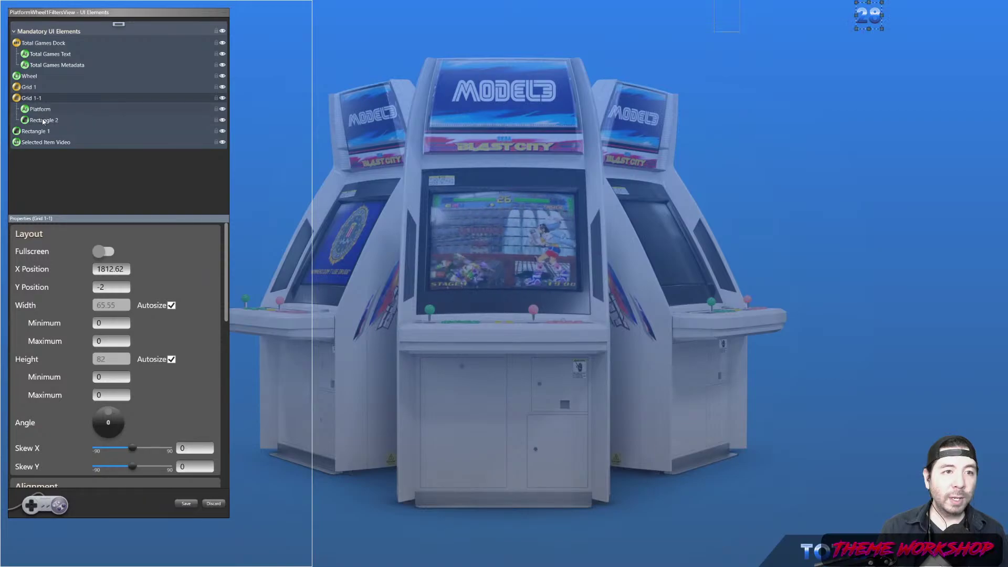
# Set the Platform text's X and Y positions to 0.
pyautogui.press('Down')
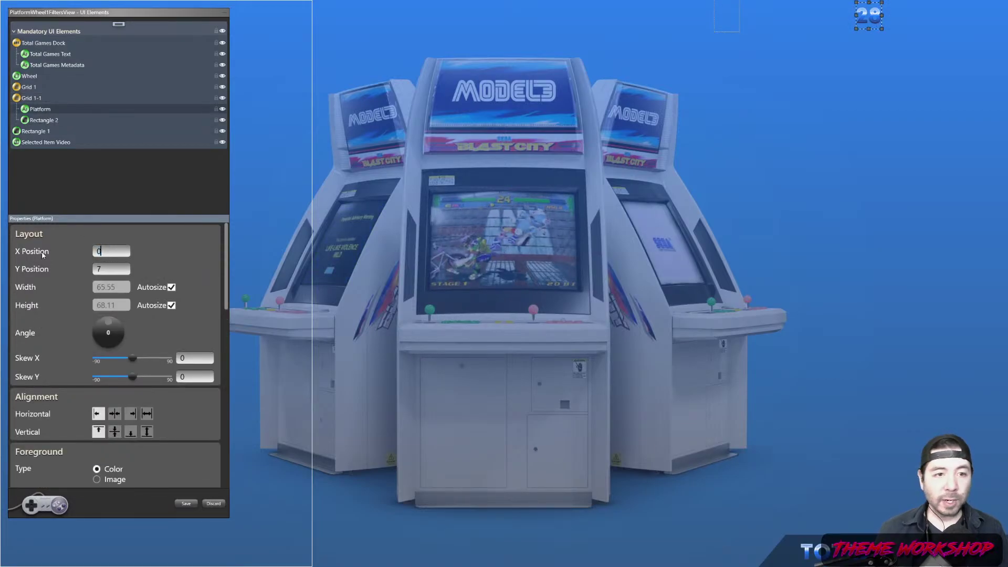
pyautogui.write('0')
pyautogui.press('Tab')
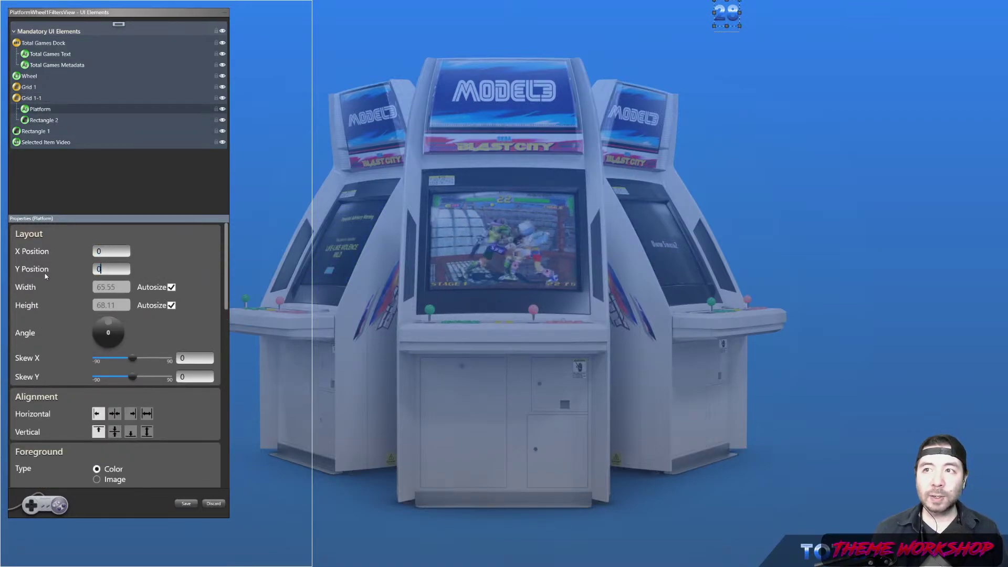
# Set the Platform text's metadata to Platform name.
pyautogui.click(41, 122)
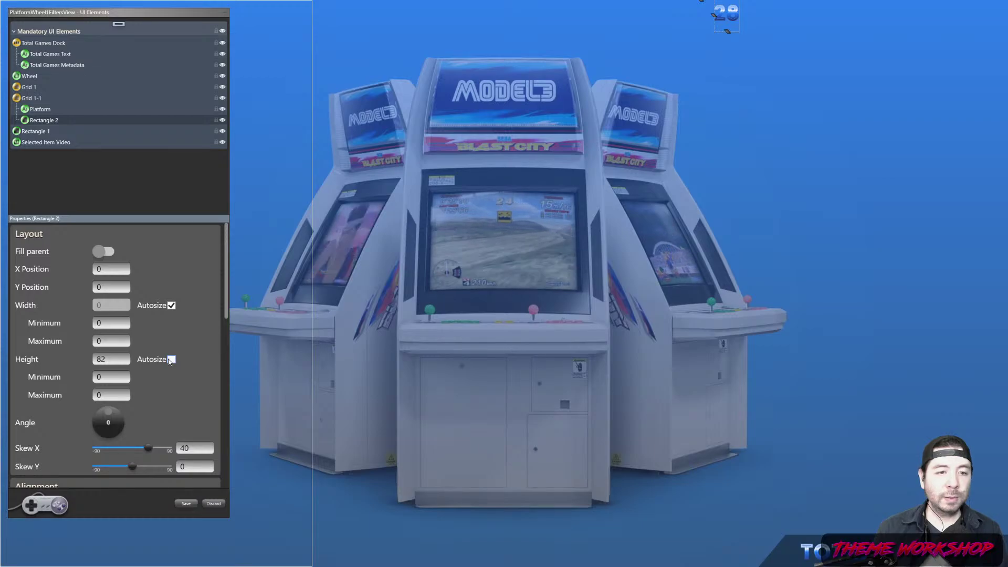
pyautogui.click(36, 110)
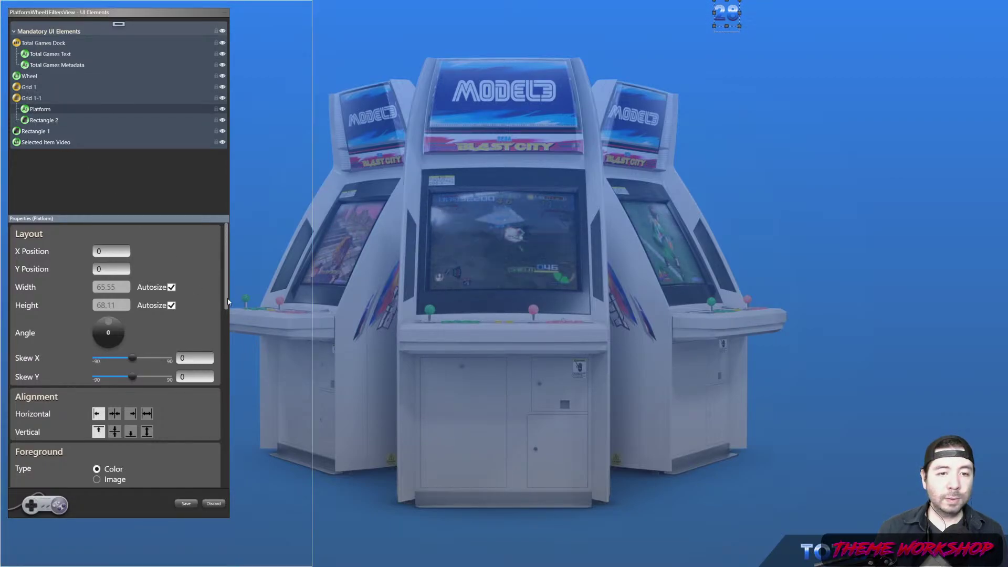
pyautogui.moveTo(226, 299); pyautogui.dragTo(253, 426)
pyautogui.click(131, 270)
pyautogui.click(127, 402)
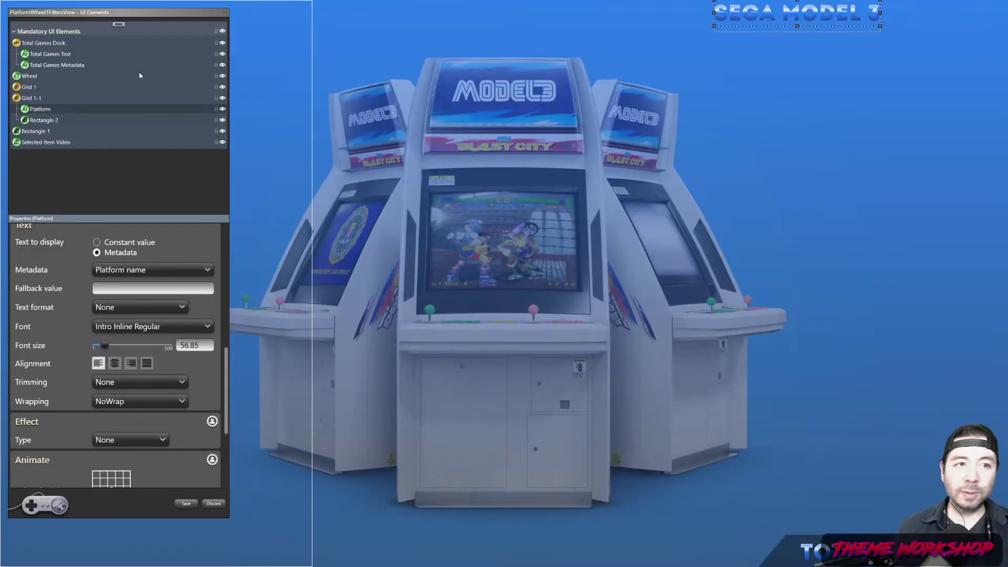
# Add a new Frame element and nest it in Grid 1-1 above the Platform text in the element list.
pyautogui.click(42, 120)
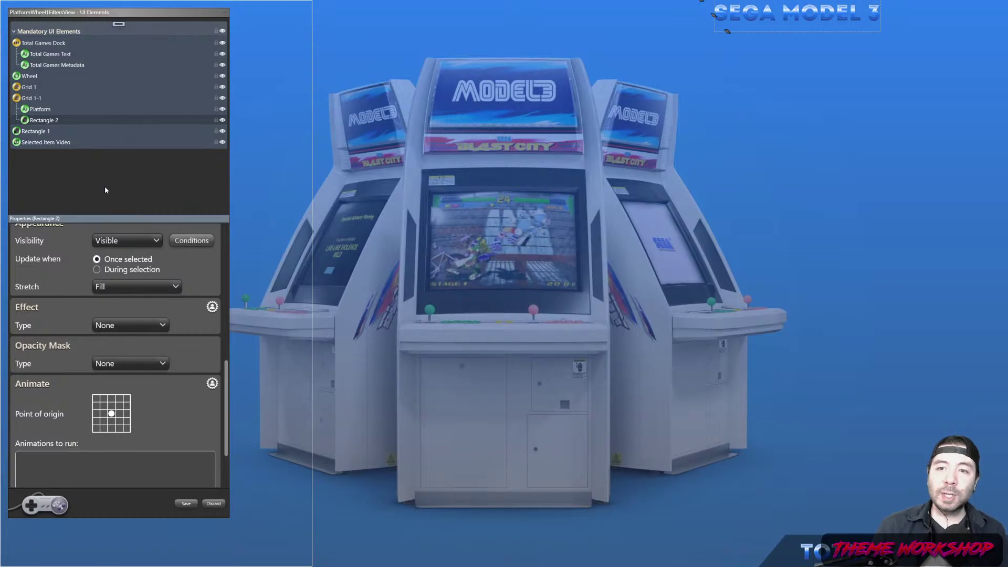
pyautogui.moveTo(226, 386); pyautogui.dragTo(229, 339)
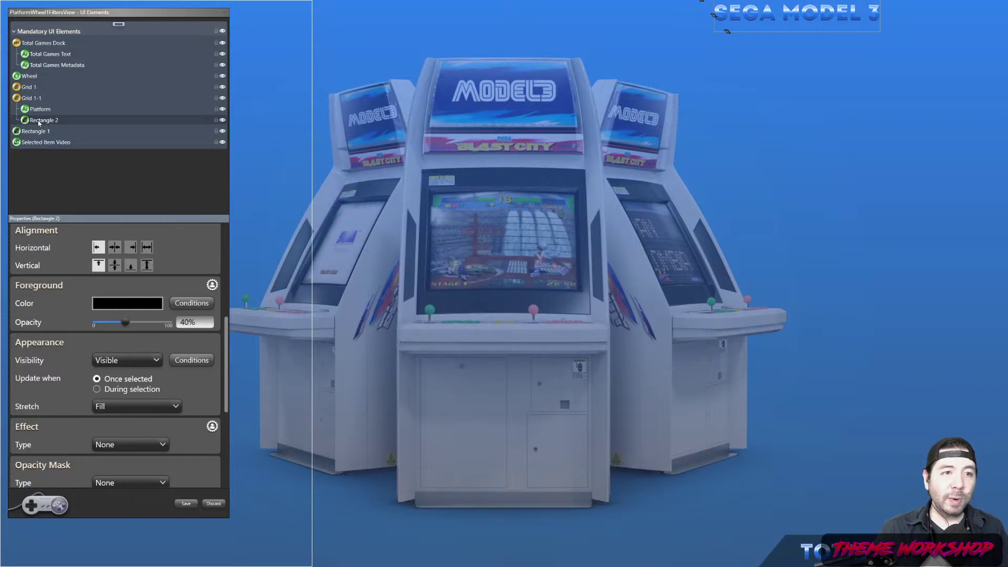
pyautogui.moveTo(40, 124)
pyautogui.mouseDown()
pyautogui.moveTo(35, 107)
pyautogui.moveTo(47, 129)
pyautogui.mouseUp()
pyautogui.click(118, 24)
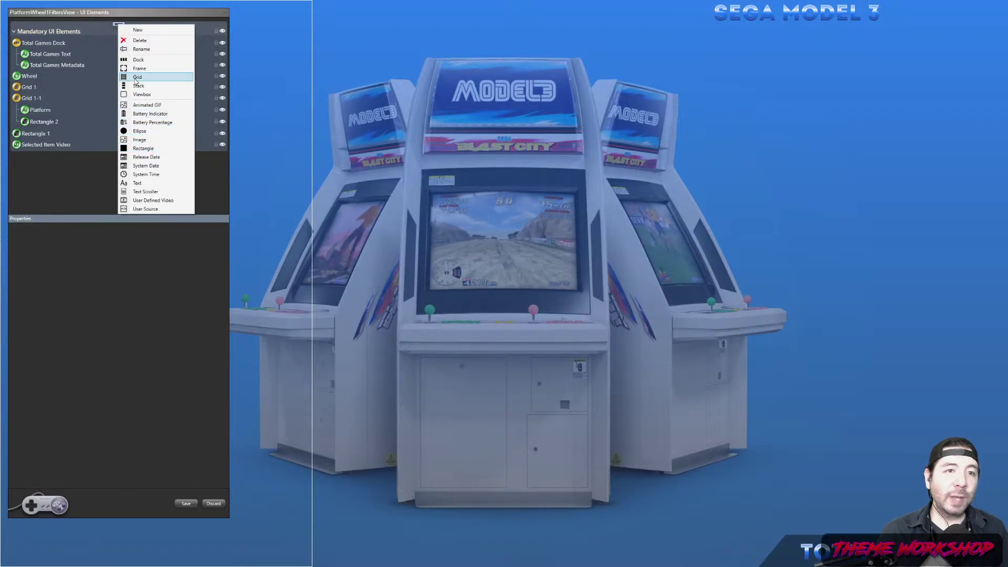
pyautogui.click(140, 68)
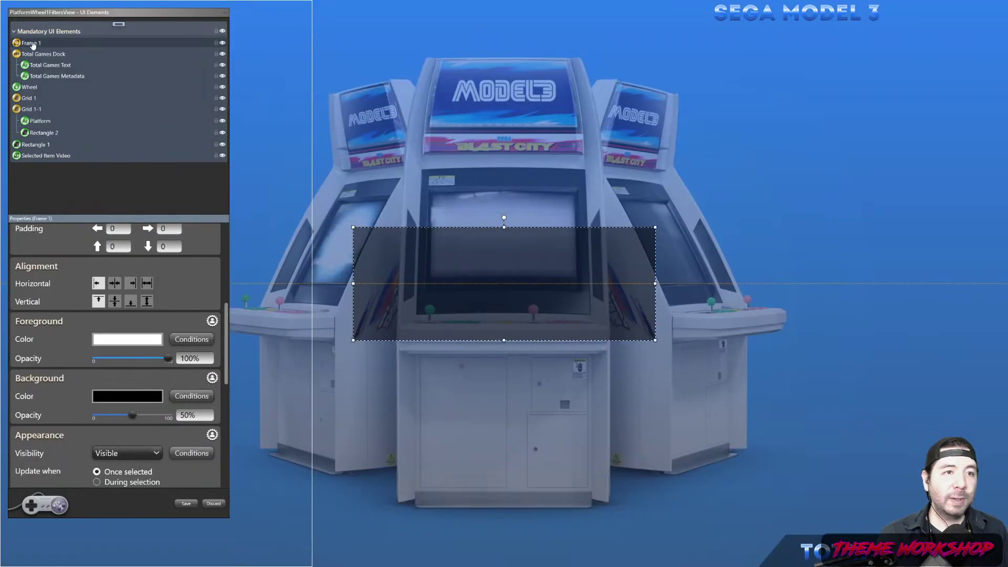
pyautogui.moveTo(32, 44); pyautogui.dragTo(44, 127)
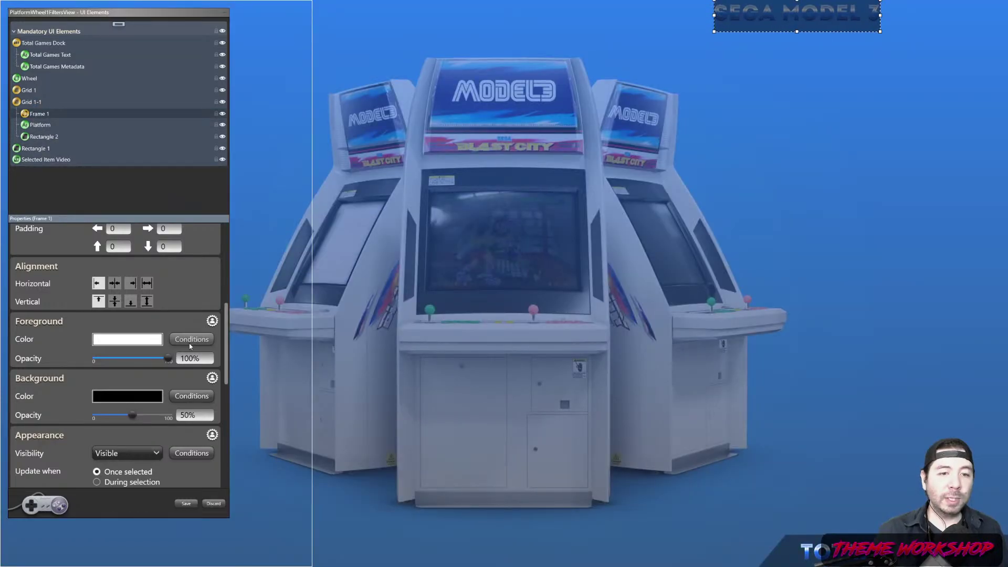
# Set the new frame's background opacity to 40% and nest the Platform text inside the frame.
pyautogui.write('40')
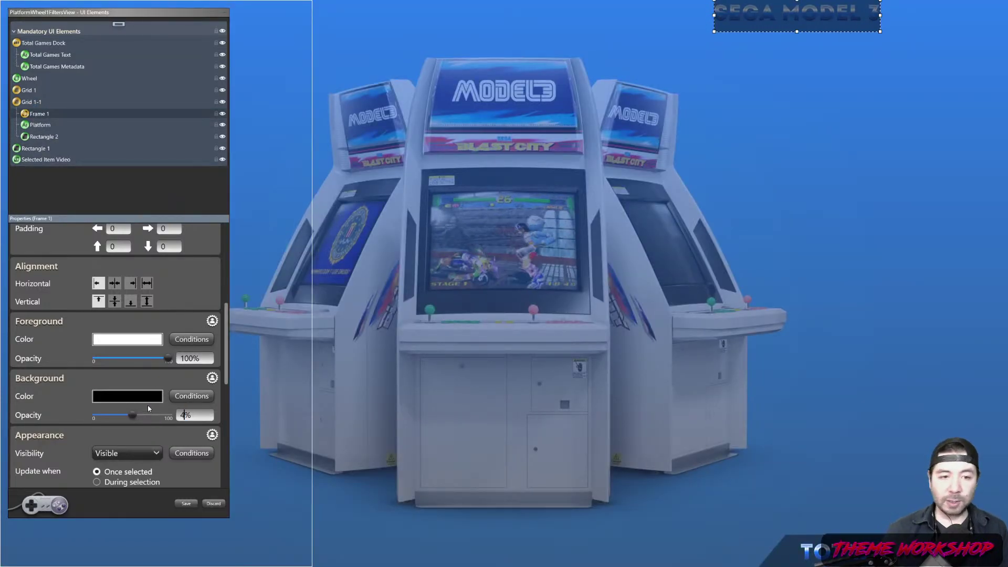
pyautogui.press('Return')
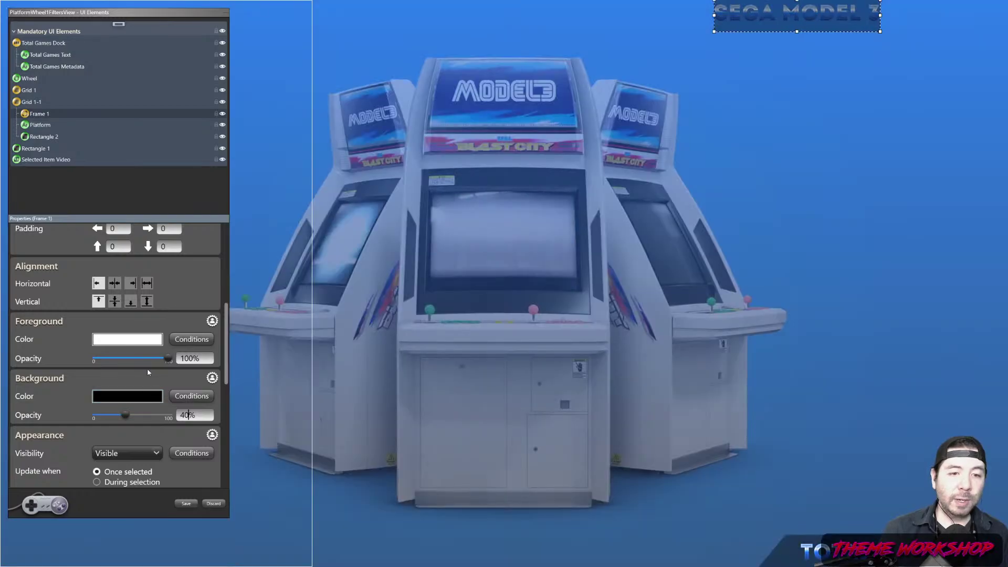
pyautogui.click(41, 126)
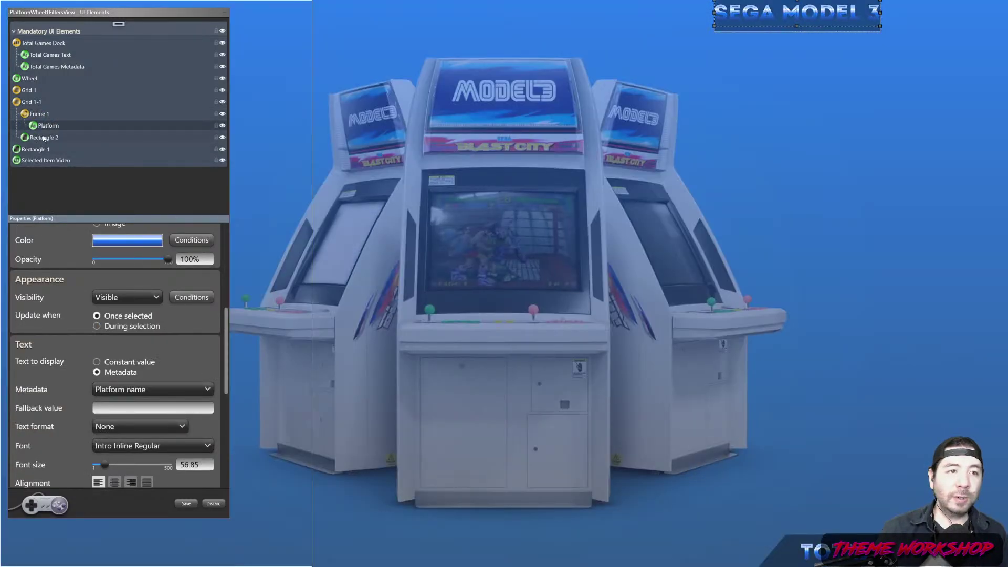
pyautogui.click(40, 114)
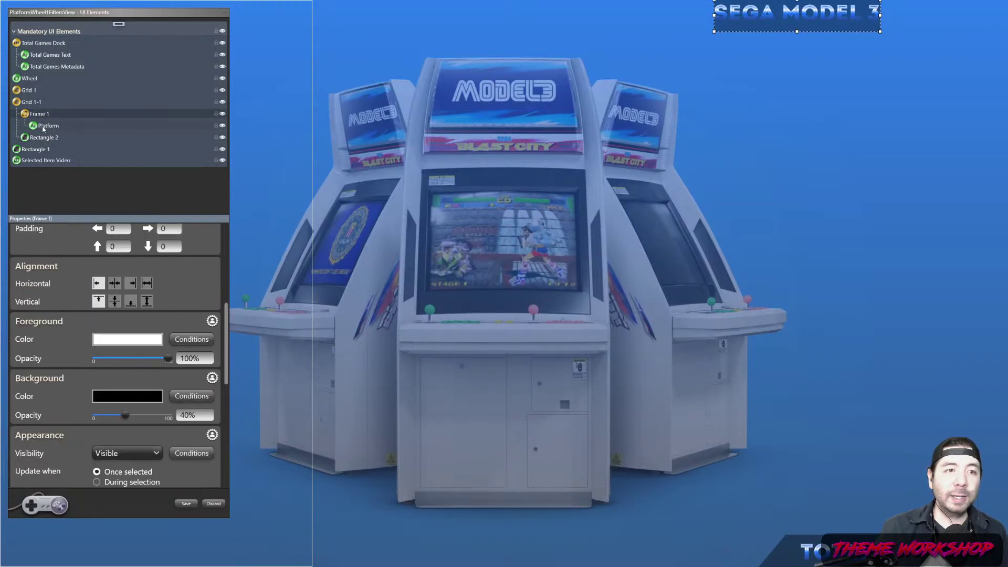
# Set the Platform text's left and right margins to 20.
pyautogui.click(43, 127)
pyautogui.scroll(5, 181, 328)
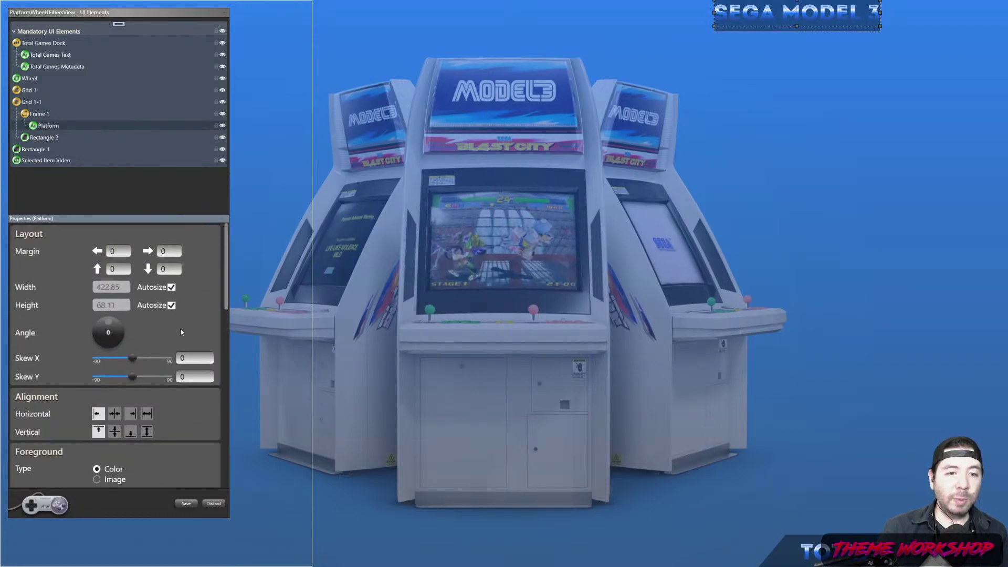
pyautogui.click(120, 252)
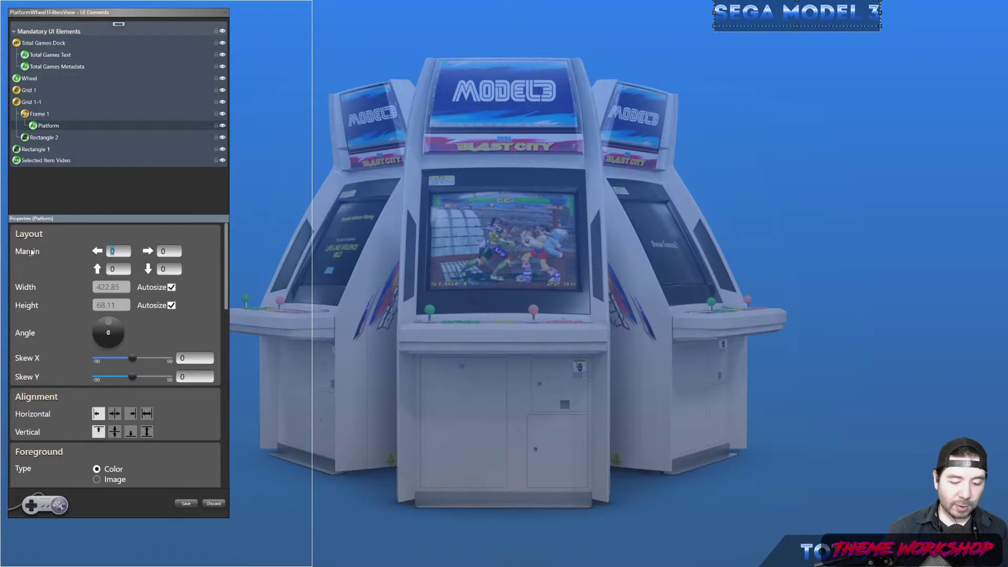
pyautogui.write('20')
pyautogui.press('Tab')
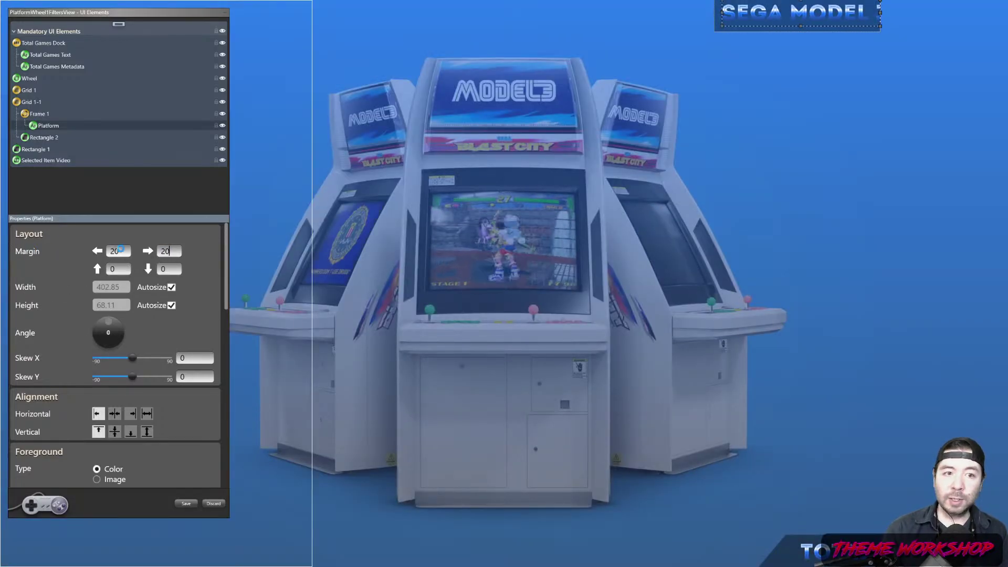
pyautogui.press('Tab')
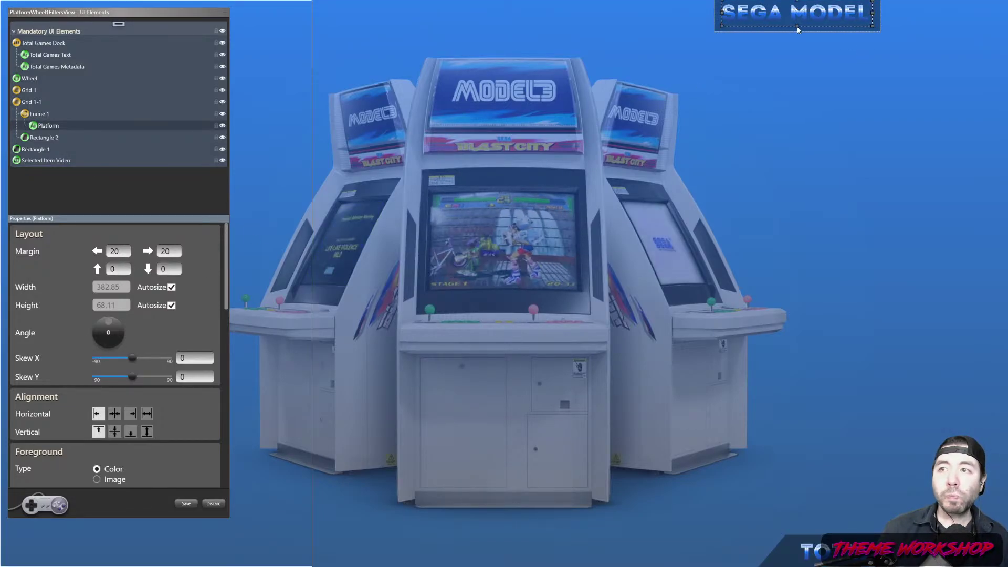
# Turn on autosizing for both the width and height of Frame 1.
pyautogui.click(53, 116)
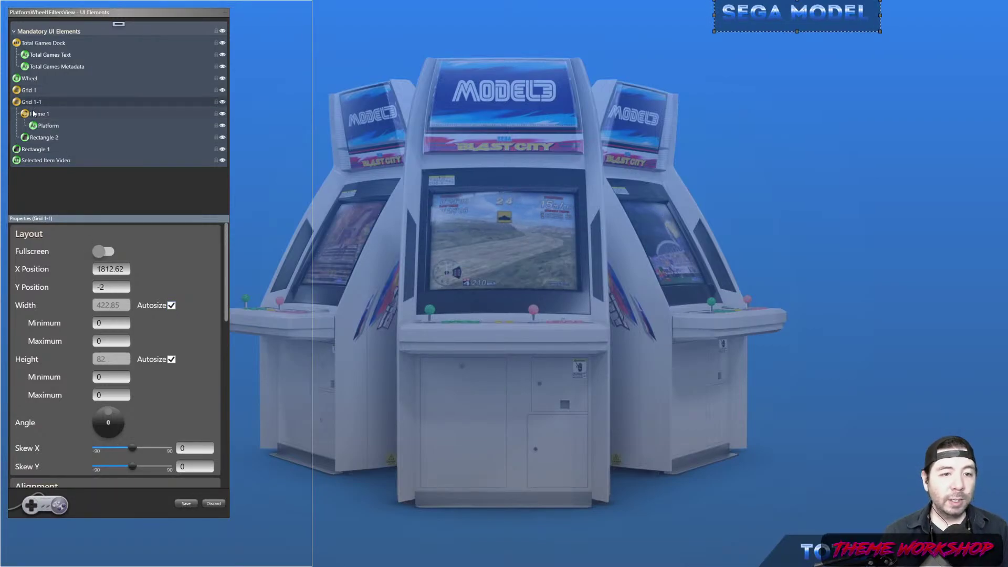
pyautogui.click(171, 305)
pyautogui.click(172, 360)
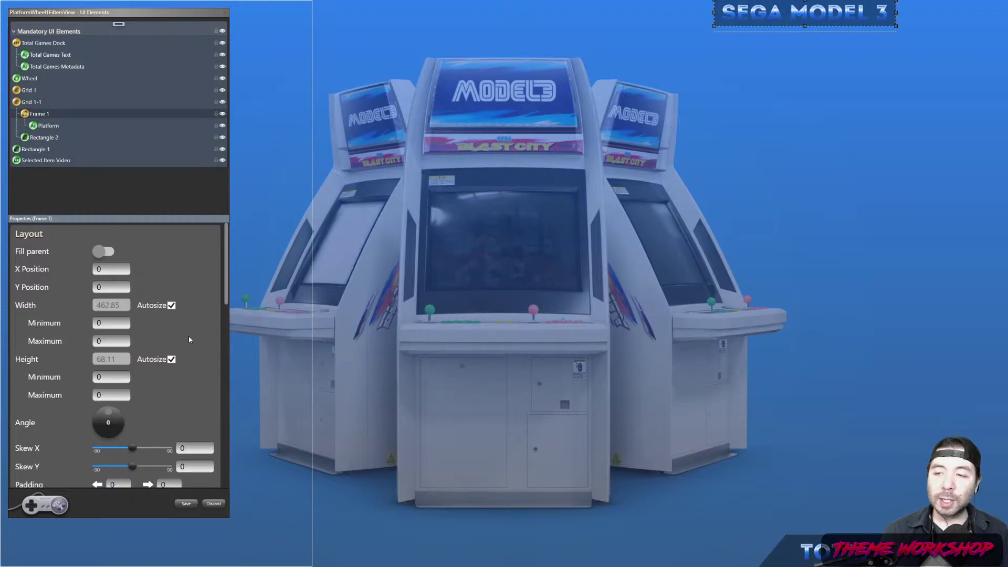
# Set the Platform text's top and bottom margins to 10 and its left and right margins to 40.
pyautogui.click(51, 126)
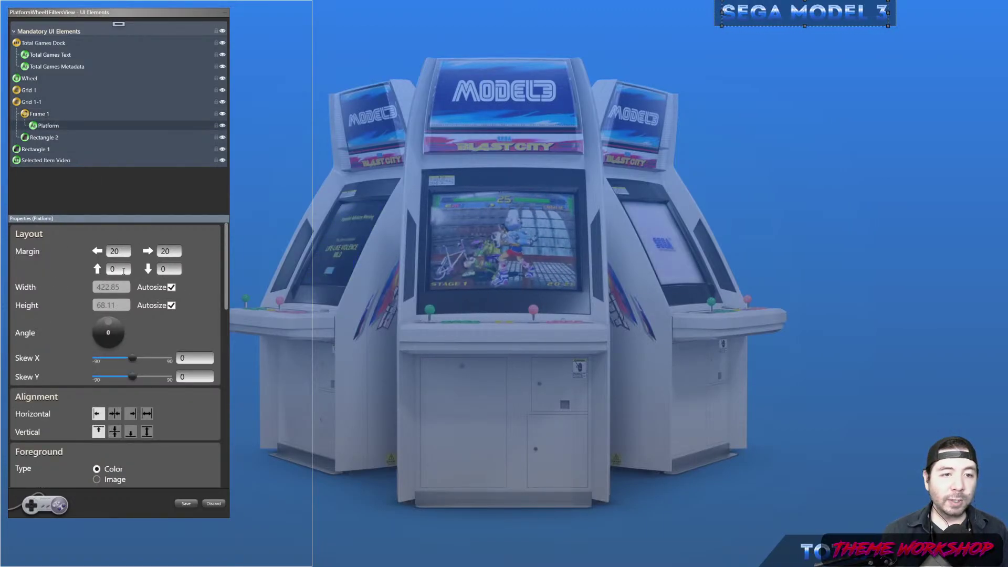
pyautogui.press('Tab')
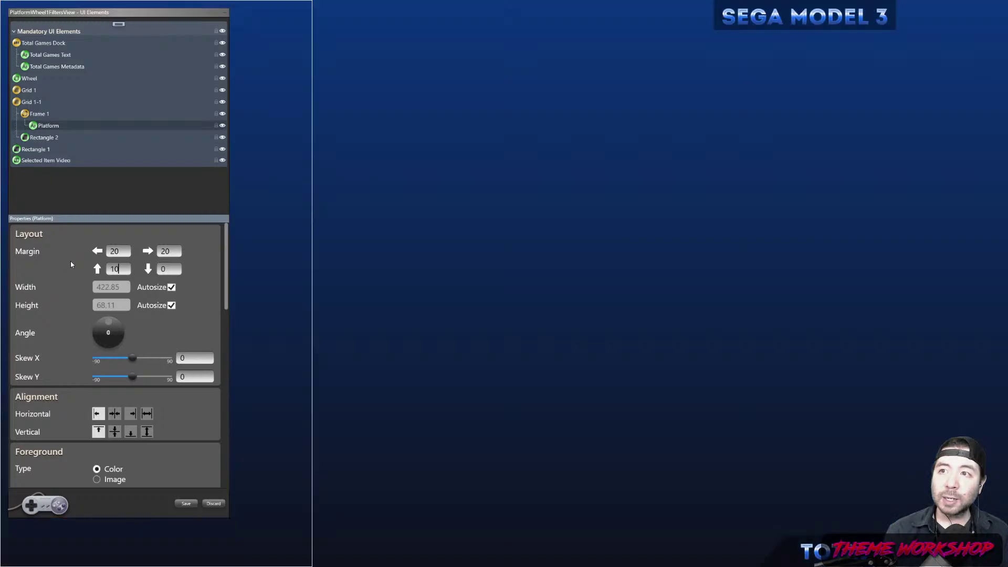
pyautogui.write('10')
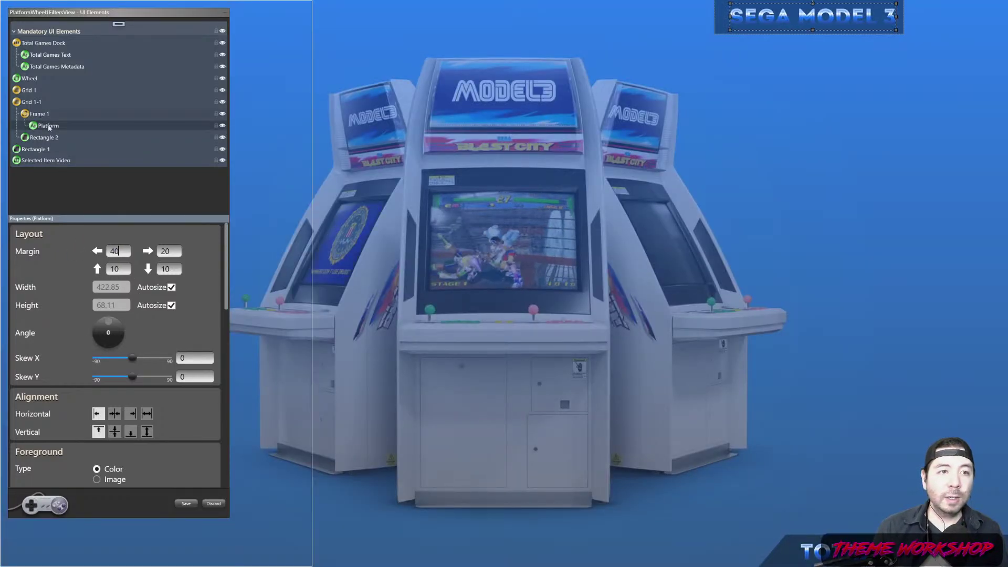
pyautogui.write('40')
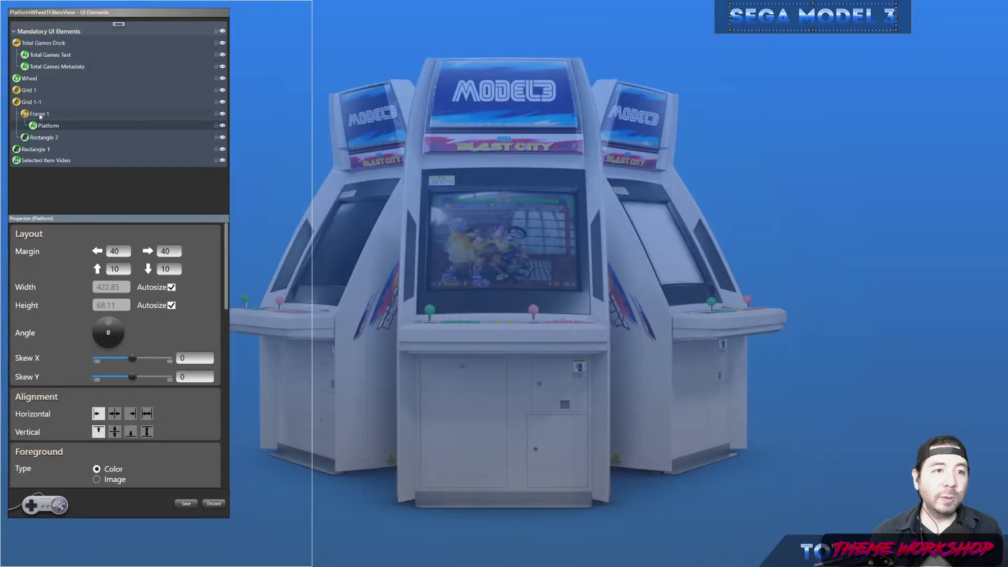
# Slant Frame 1 by setting its Skew X to 40.
pyautogui.click(51, 115)
pyautogui.scroll(-2, 200, 357)
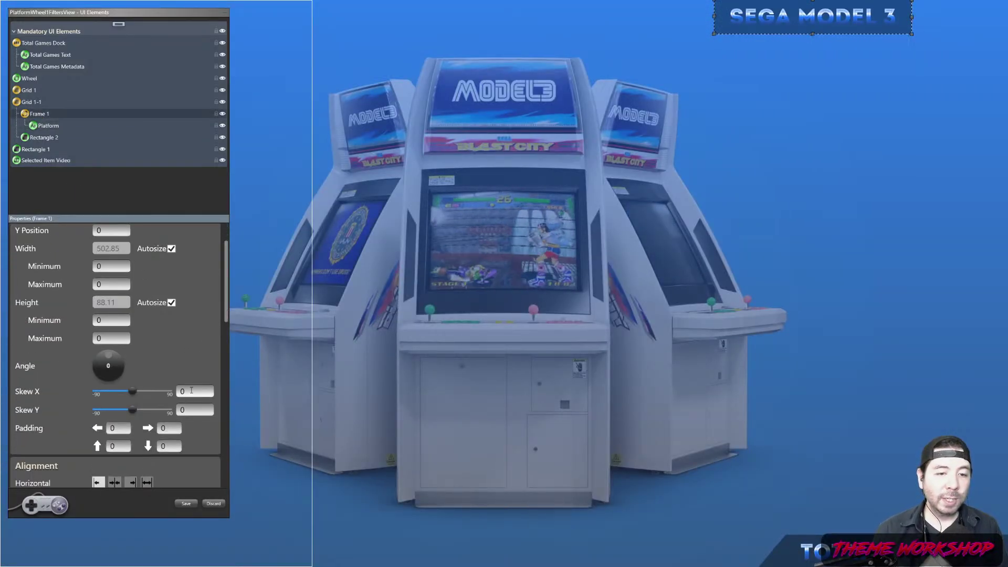
pyautogui.write('40')
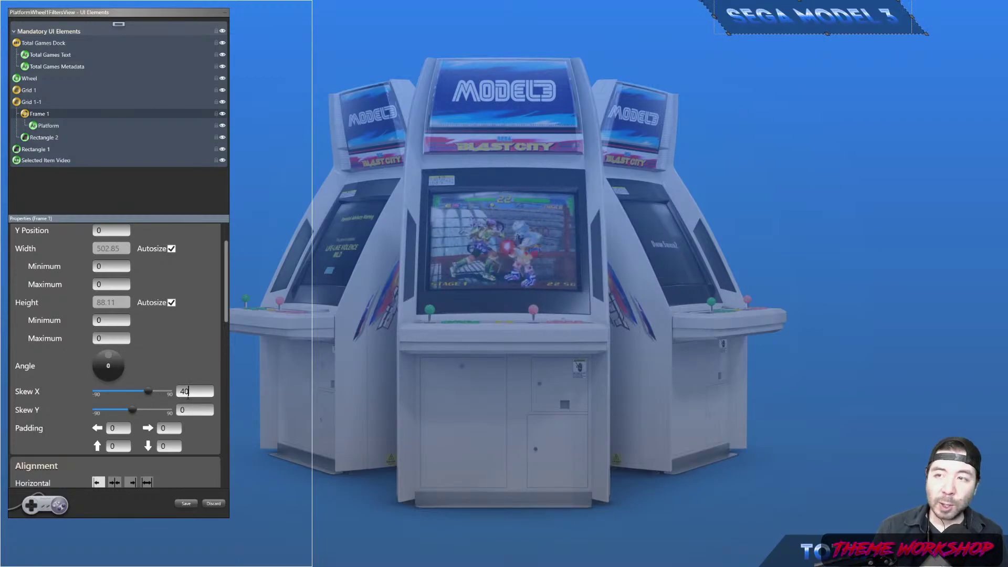
# Set the Platform text's Skew X to -40 to counter the slant of its parent frame.
pyautogui.click(49, 126)
pyautogui.scroll(2, 210, 346)
pyautogui.click(197, 338)
pyautogui.write('-40')
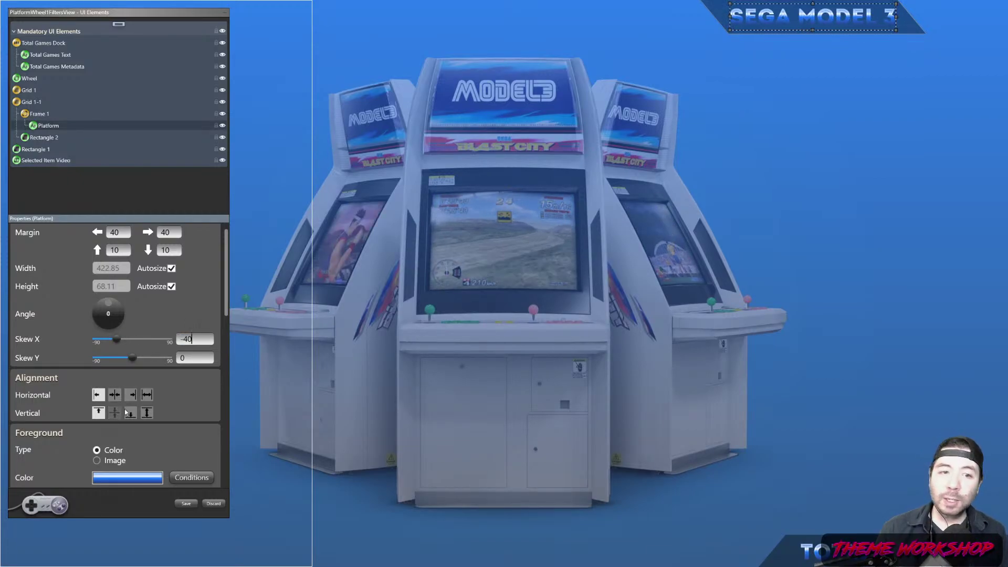
pyautogui.click(191, 356)
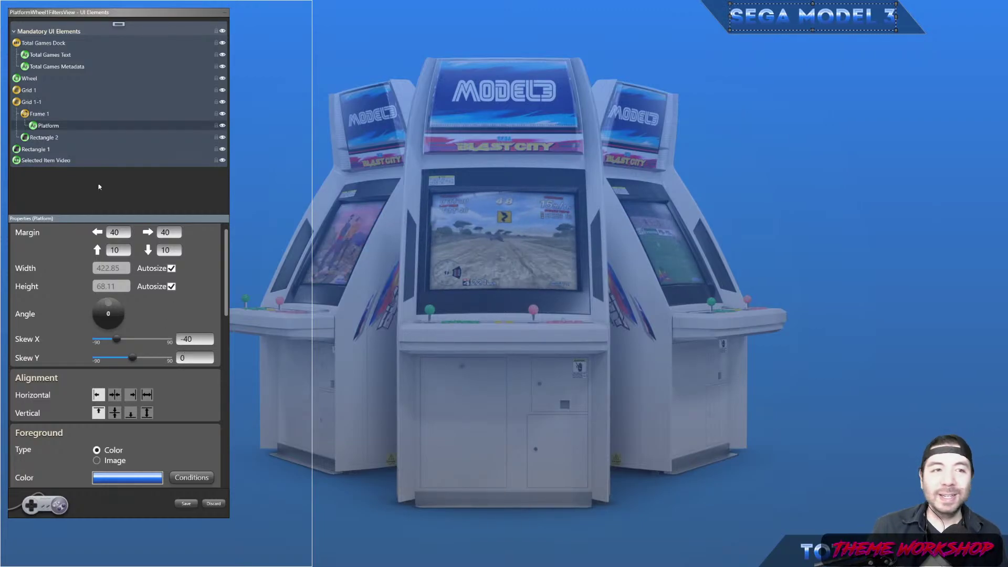
# Set the Platform text's left margin to 60 and its right margin to 100.
pyautogui.click(42, 114)
pyautogui.click(57, 127)
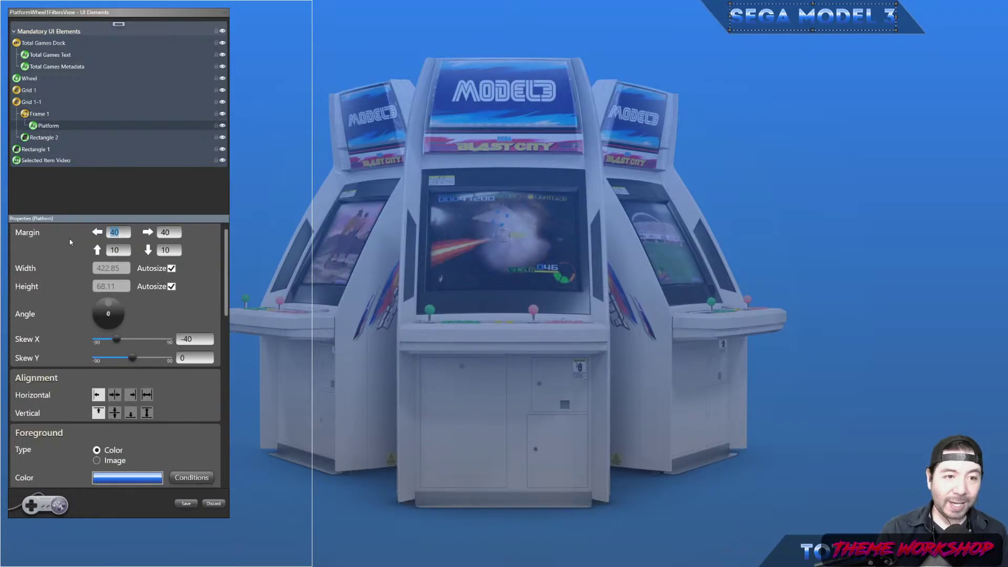
pyautogui.write('60')
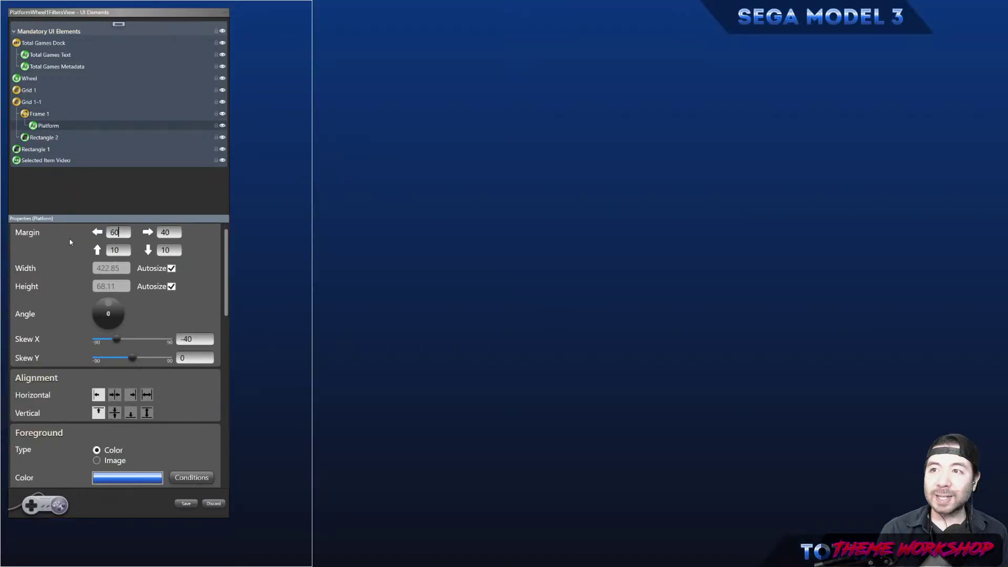
pyautogui.press('Tab')
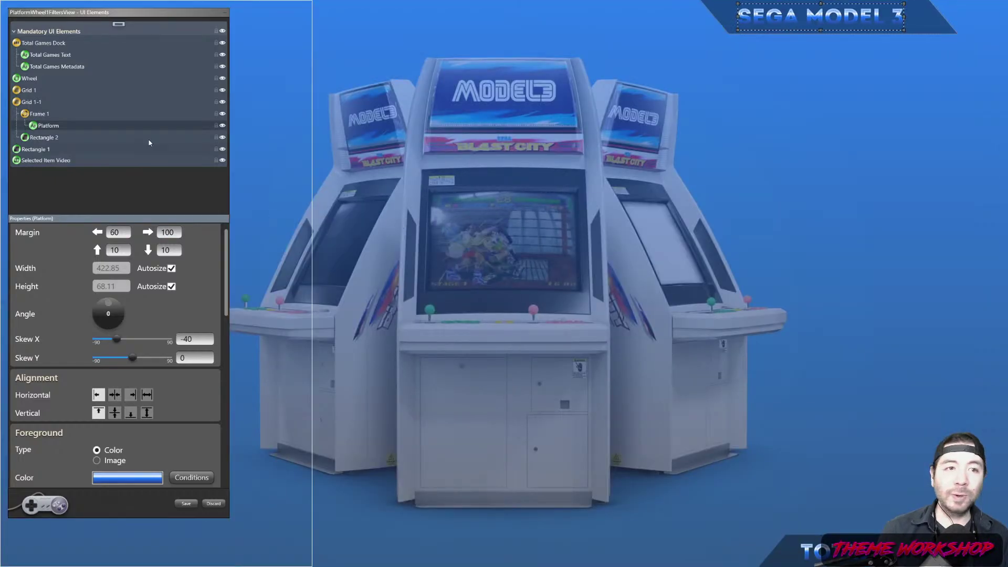
# Move Grid 1-1 horizontally to an X position of 2042.62 so the slanted bar reaches the canvas's right edge.
pyautogui.click(30, 101)
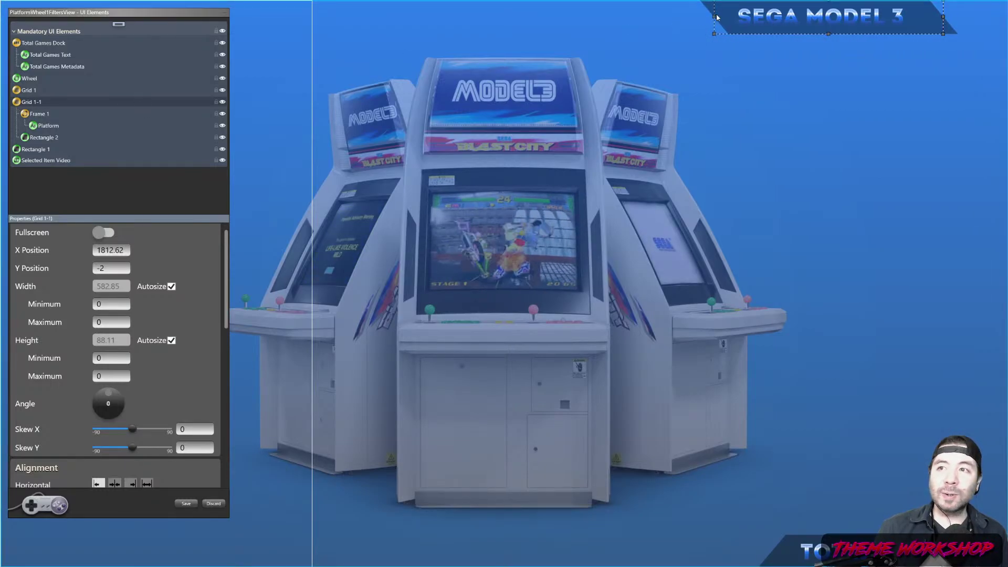
pyautogui.moveTo(714, 19); pyautogui.dragTo(730, 19)
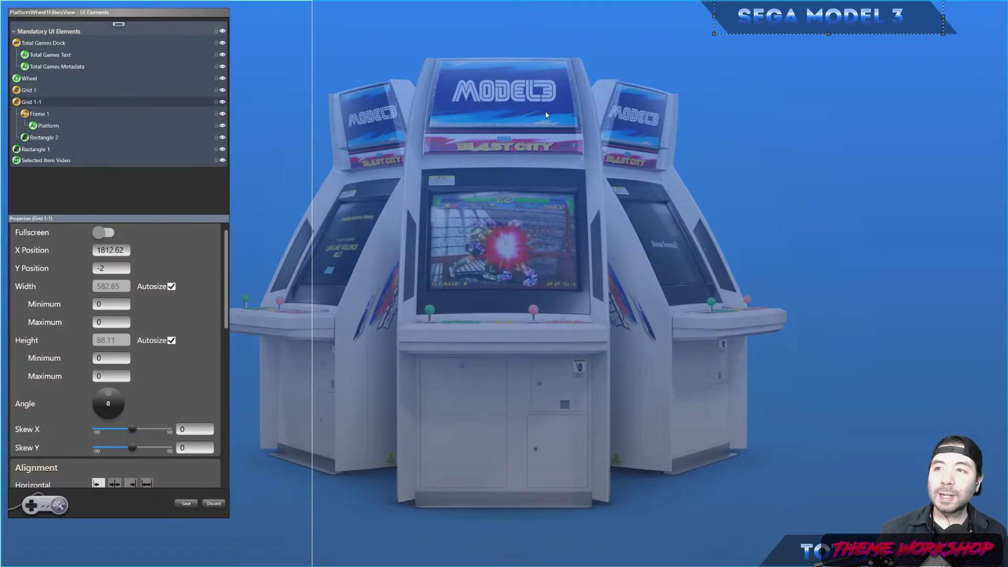
pyautogui.hotkey('shift', 'Right')
pyautogui.hotkey('shift', 'Right')
pyautogui.hotkey('shift', 'Right')
pyautogui.hotkey('shift', 'Right')
pyautogui.hotkey('shift', 'Right')
pyautogui.hotkey('shift', 'Right')
pyautogui.hotkey('shift', 'Right')
pyautogui.hotkey('shift', 'Right')
pyautogui.hotkey('shift', 'Right')
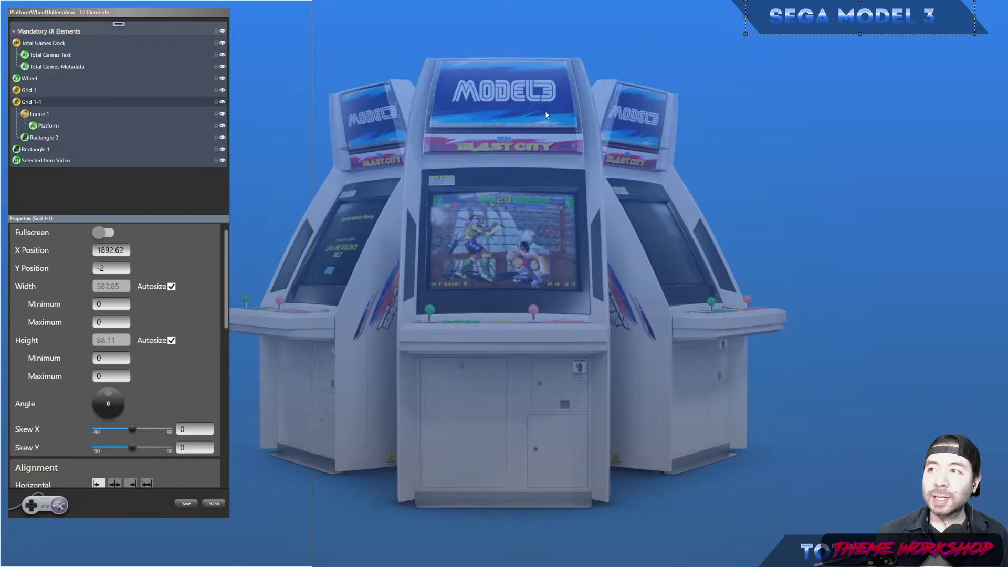
pyautogui.hotkey('shift', 'Right')
pyautogui.hotkey('shift', 'Right')
pyautogui.hotkey('shift', 'Right')
pyautogui.hotkey('shift', 'Right')
pyautogui.hotkey('shift', 'Right')
pyautogui.hotkey('shift', 'Right')
pyautogui.hotkey('shift', 'Right')
pyautogui.hotkey('shift', 'Right')
pyautogui.hotkey('shift', 'Right')
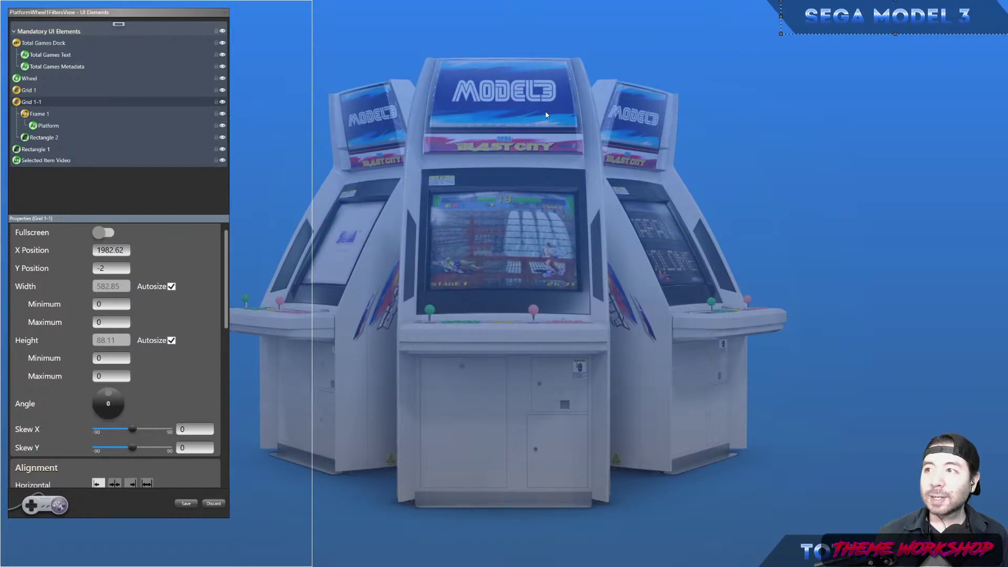
pyautogui.hotkey('shift', 'Right')
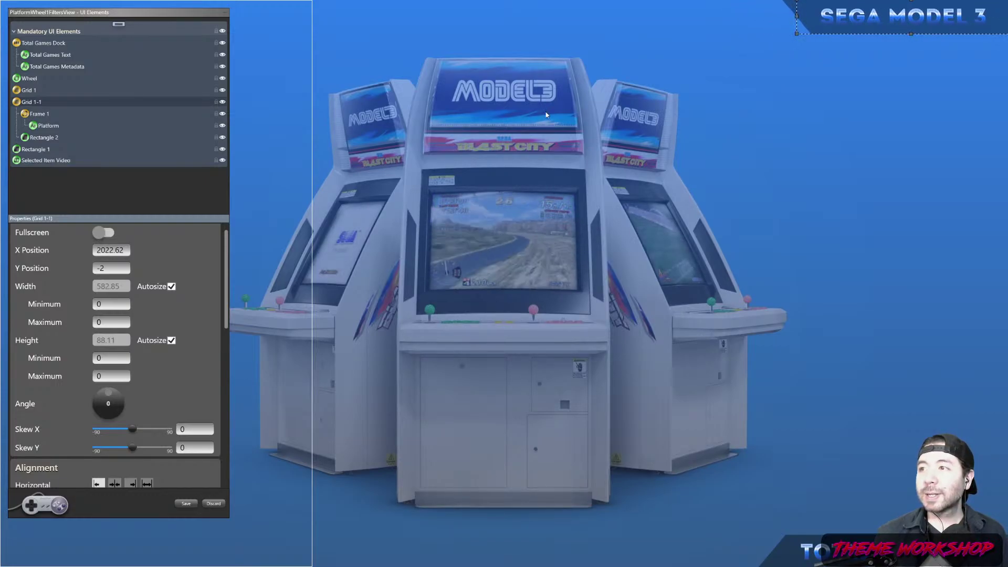
pyautogui.hotkey('shift', 'Right')
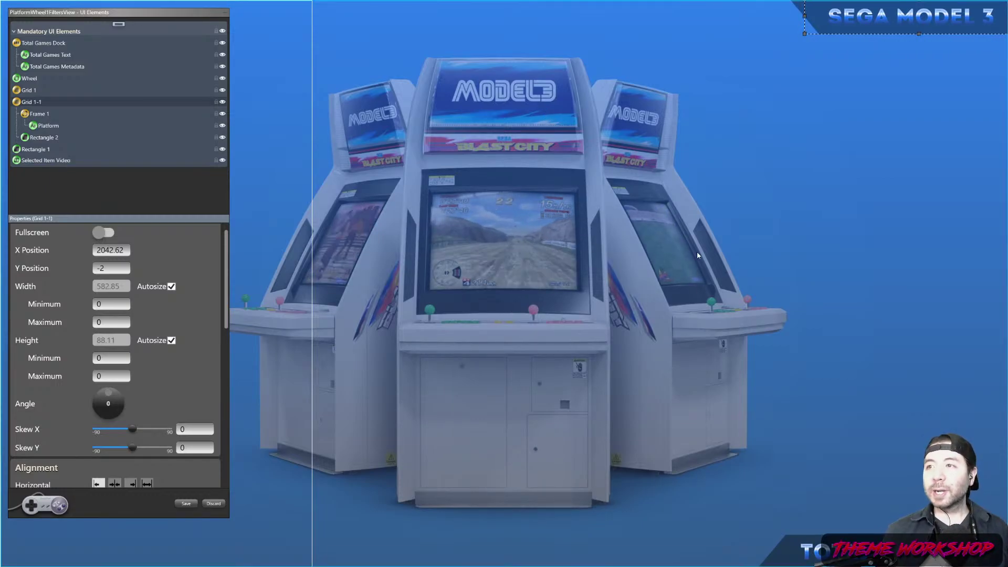
pyautogui.click(447, 311)
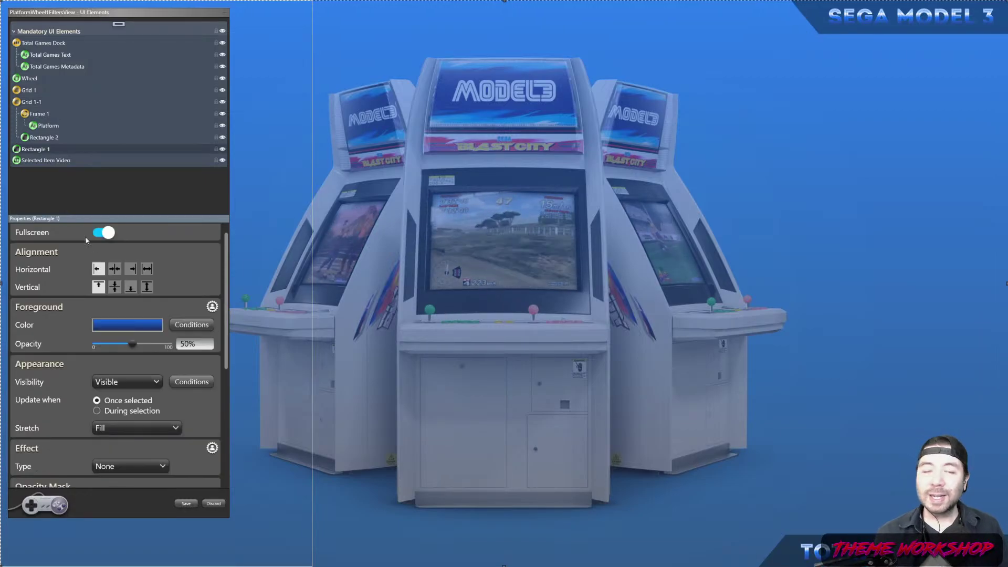
# Flip the linear gradient of the Platform text's foreground fill vertically and apply it.
pyautogui.click(49, 125)
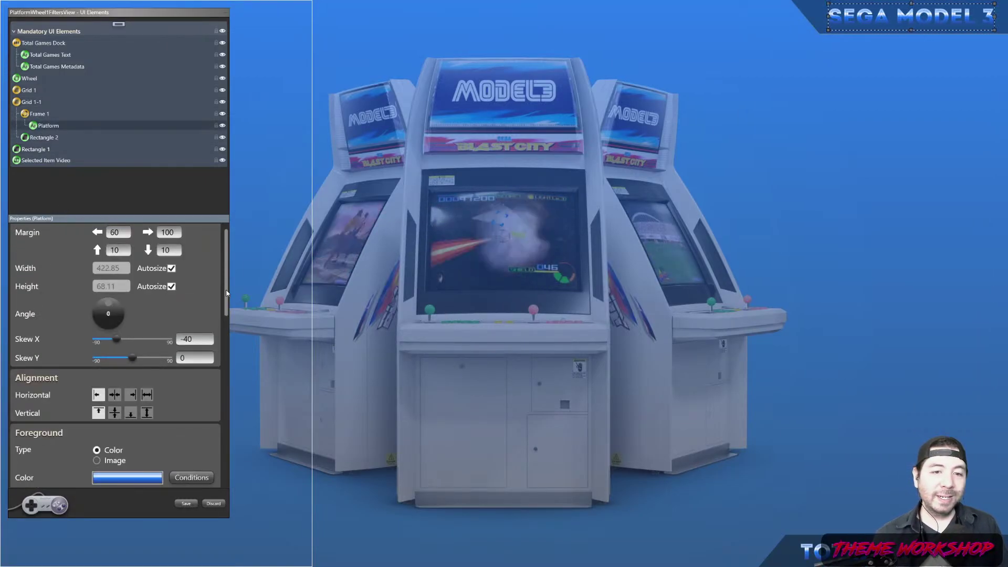
pyautogui.scroll(-3, 166, 368)
pyautogui.click(128, 327)
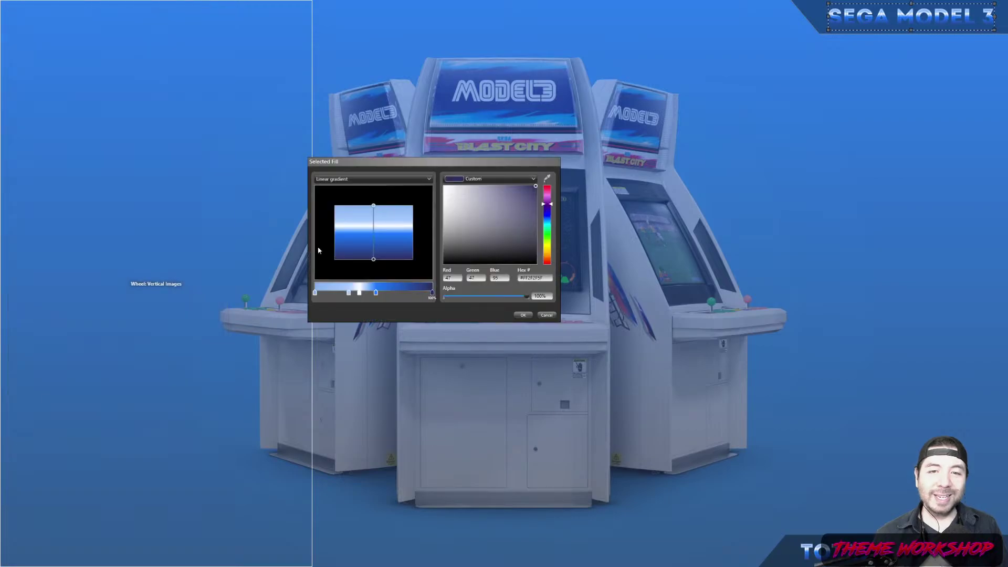
pyautogui.moveTo(374, 205); pyautogui.dragTo(431, 245)
pyautogui.moveTo(375, 260); pyautogui.dragTo(462, 277)
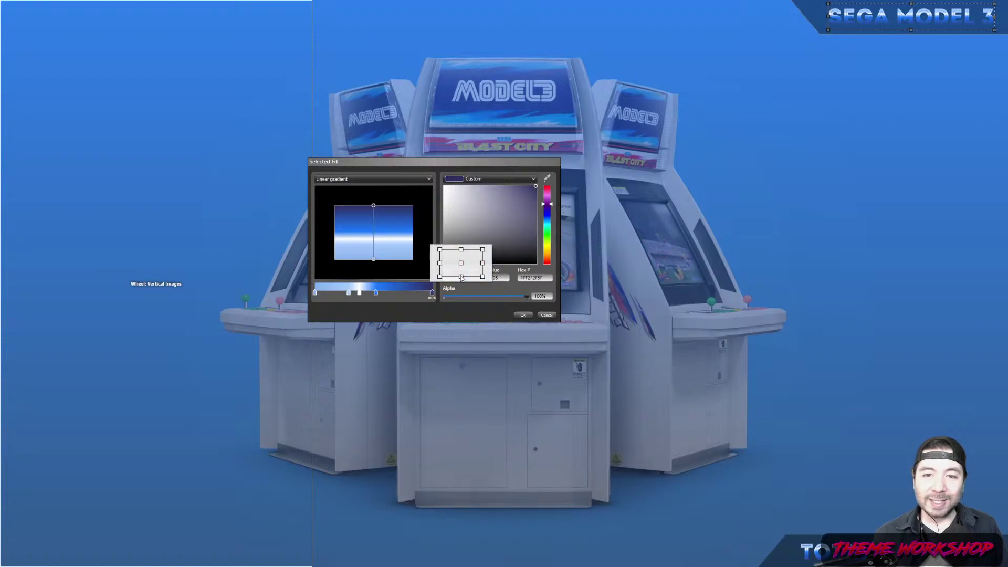
pyautogui.click(523, 315)
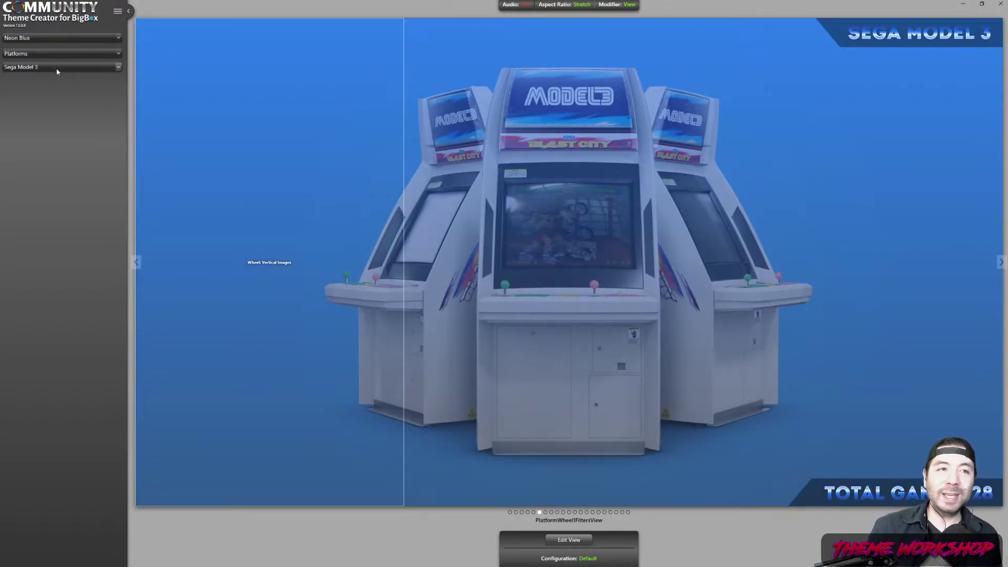
# Switch the previewed platform to SNK Neo Geo Pocket Color and reopen the PlatformWheel1FiltersView for editing.
pyautogui.click(46, 69)
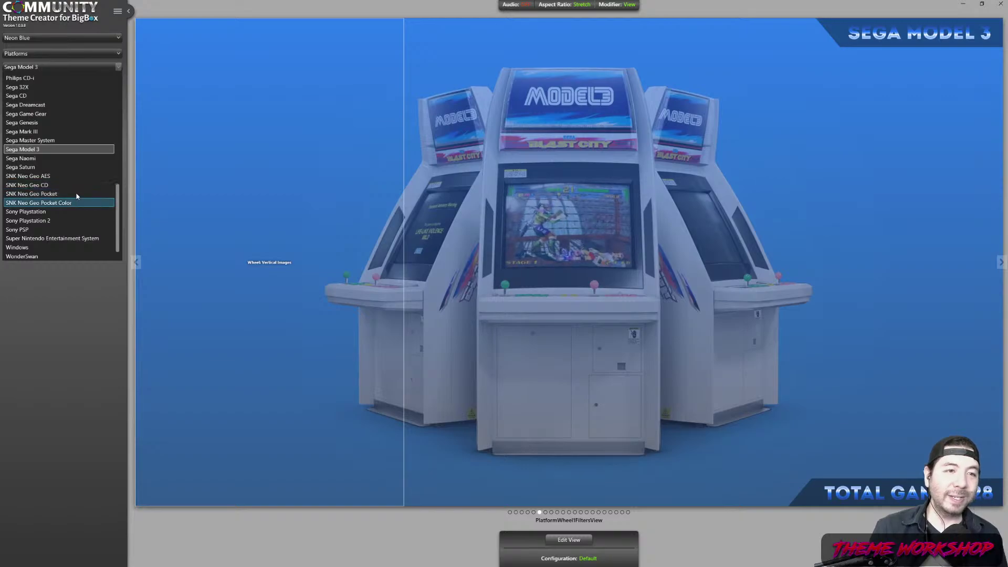
pyautogui.click(40, 203)
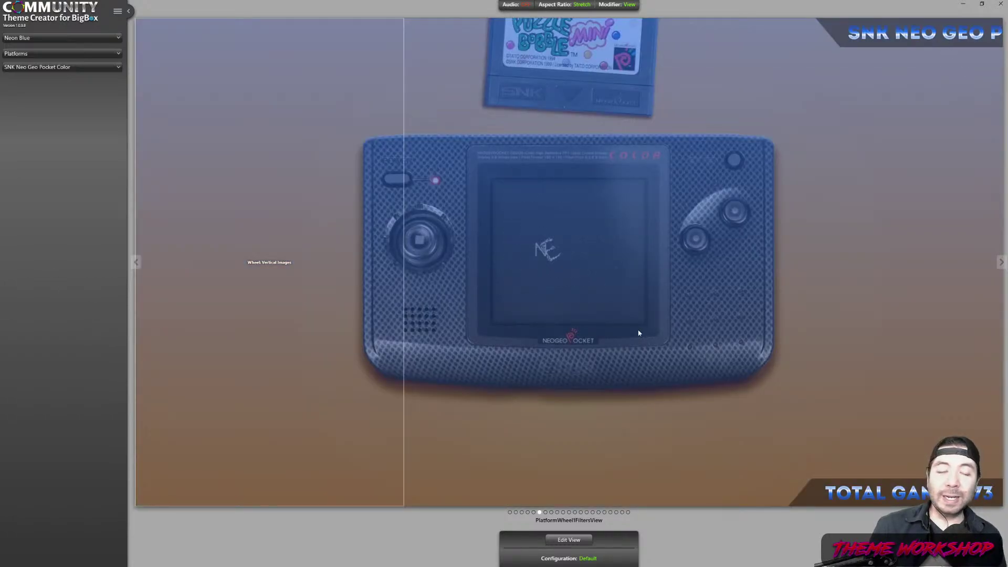
pyautogui.click(569, 539)
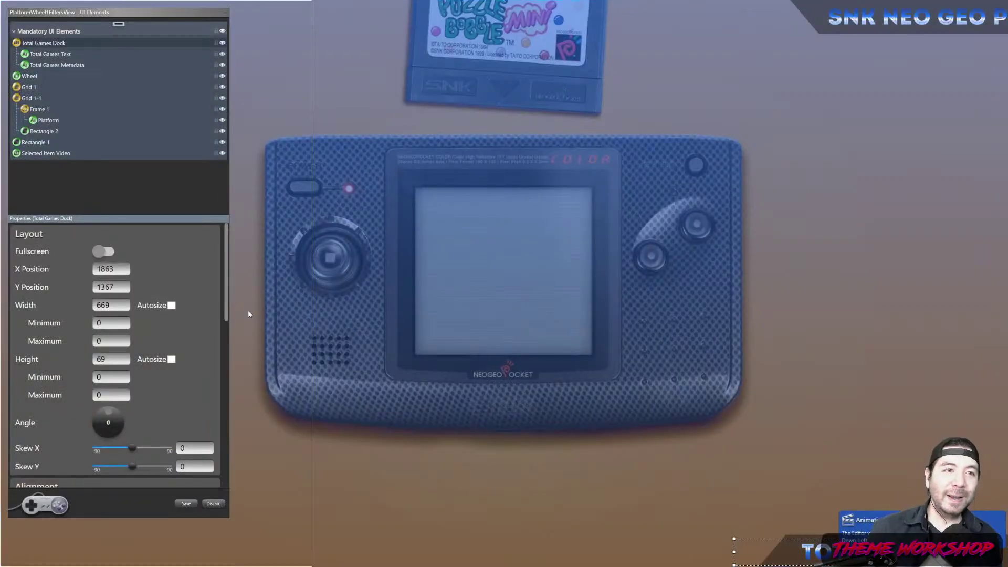
# Set the horizontal alignment of Grid 1-1 and Frame 1 to right.
pyautogui.click(36, 99)
pyautogui.scroll(-3, 226, 273)
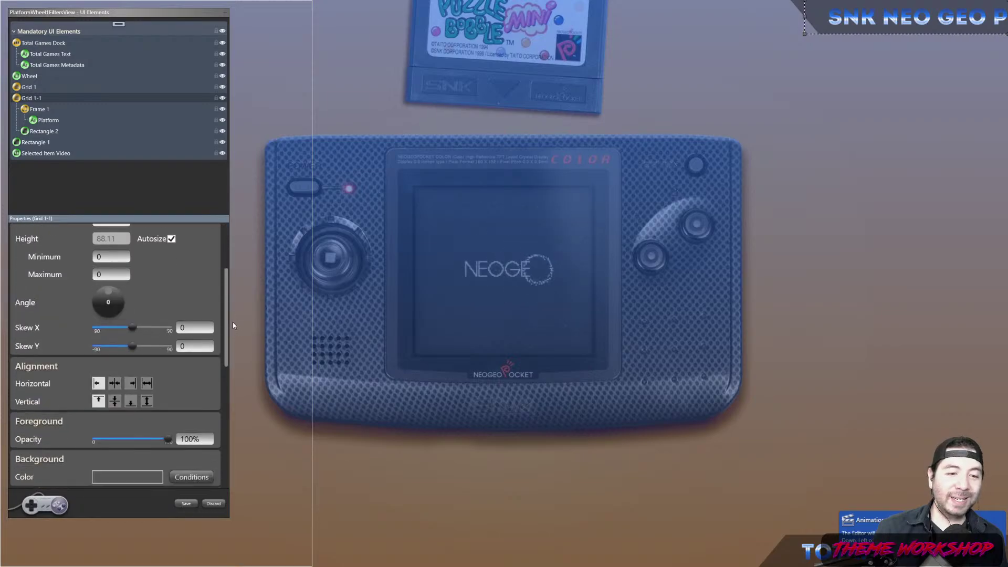
pyautogui.click(129, 331)
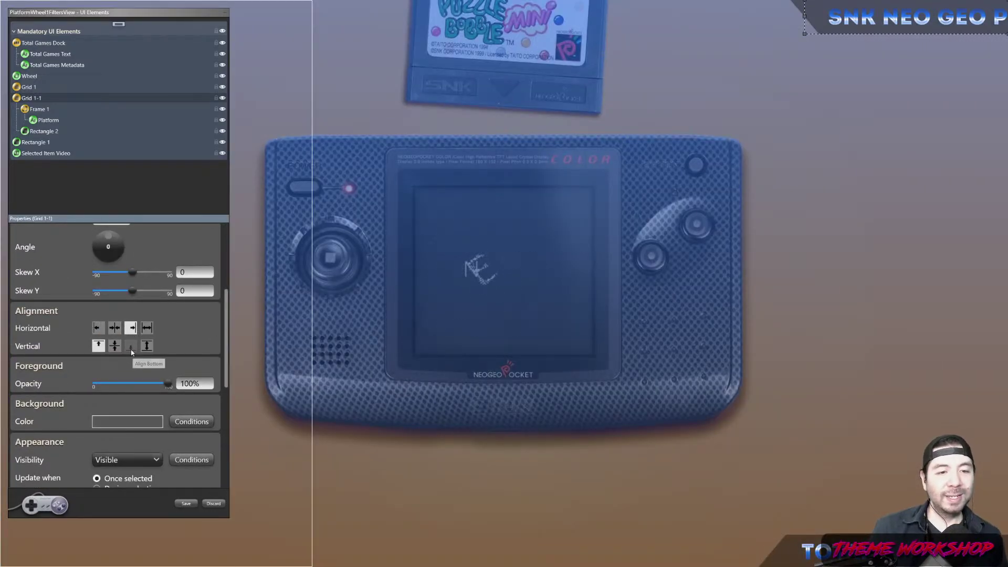
pyautogui.press('Down')
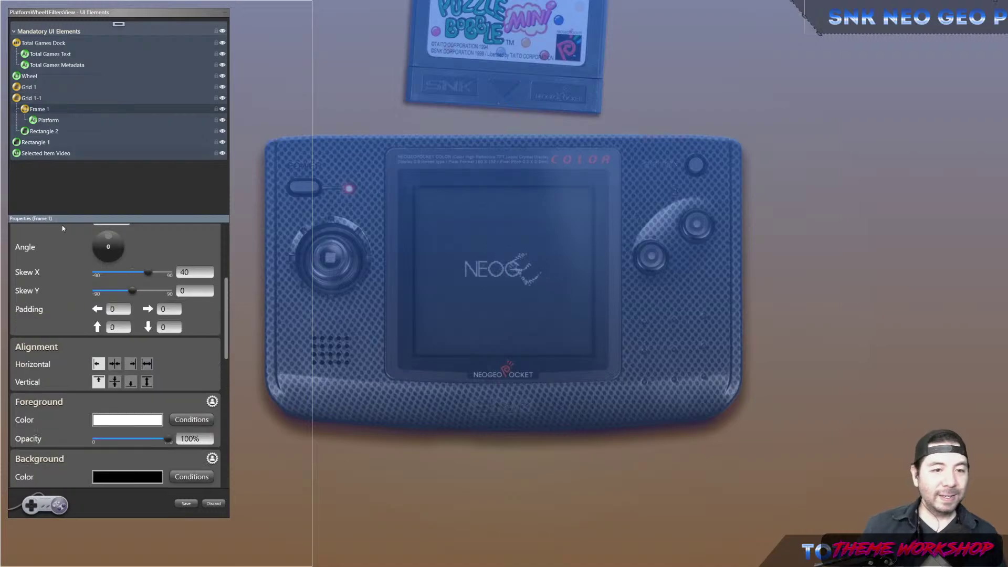
pyautogui.click(130, 367)
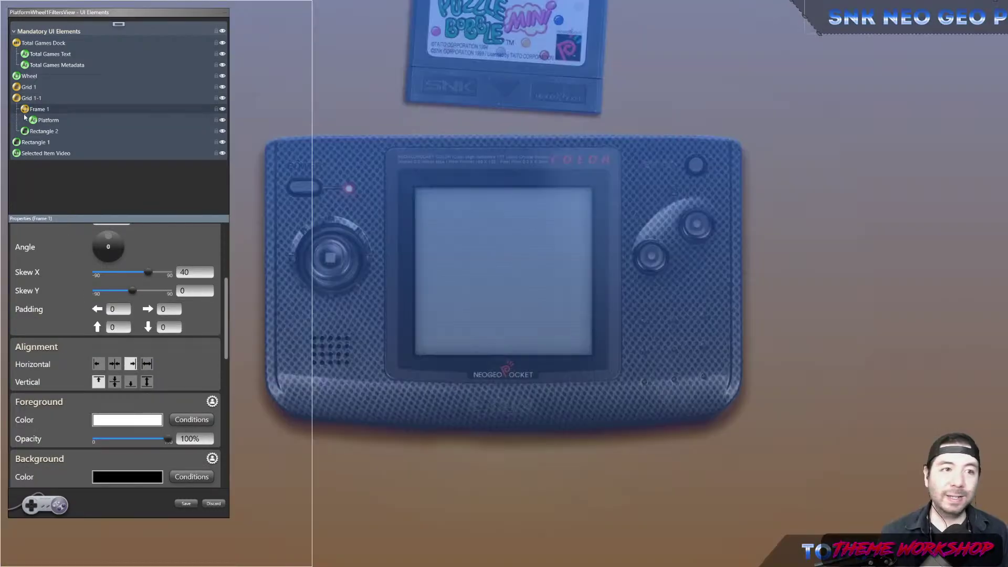
# Set the horizontal alignment of the Platform text inside Frame 1 to right.
pyautogui.click(54, 123)
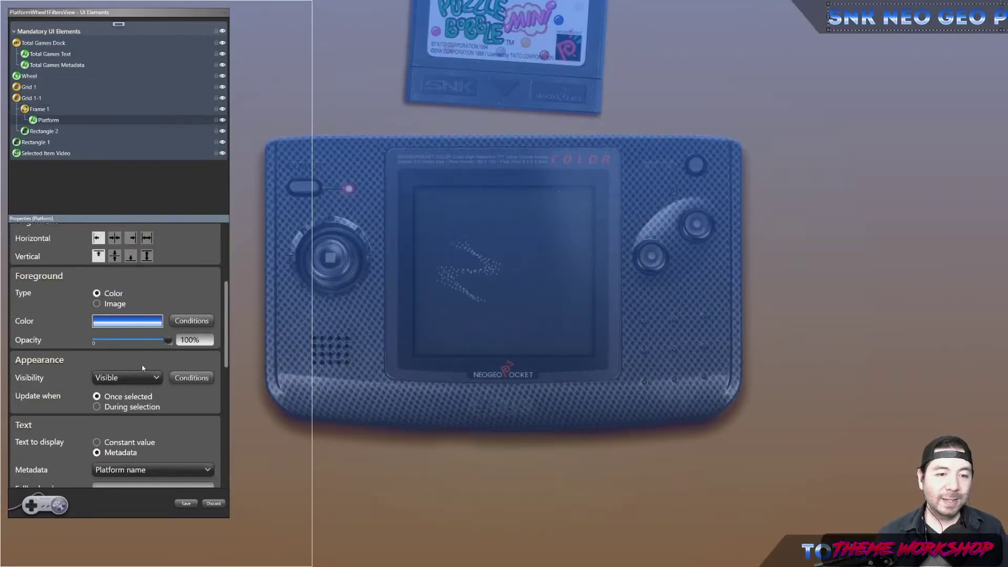
pyautogui.click(132, 239)
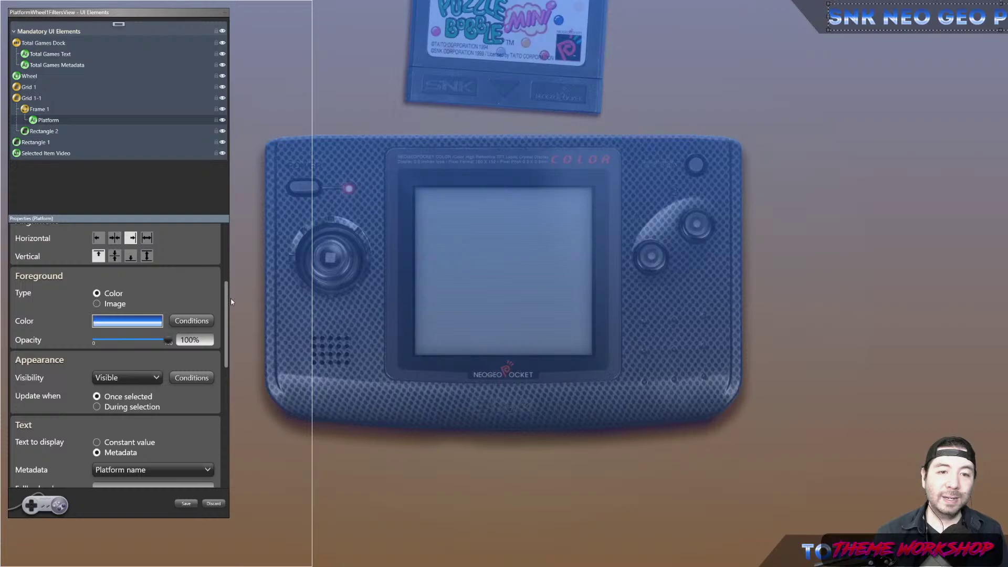
pyautogui.moveTo(231, 298); pyautogui.dragTo(239, 375)
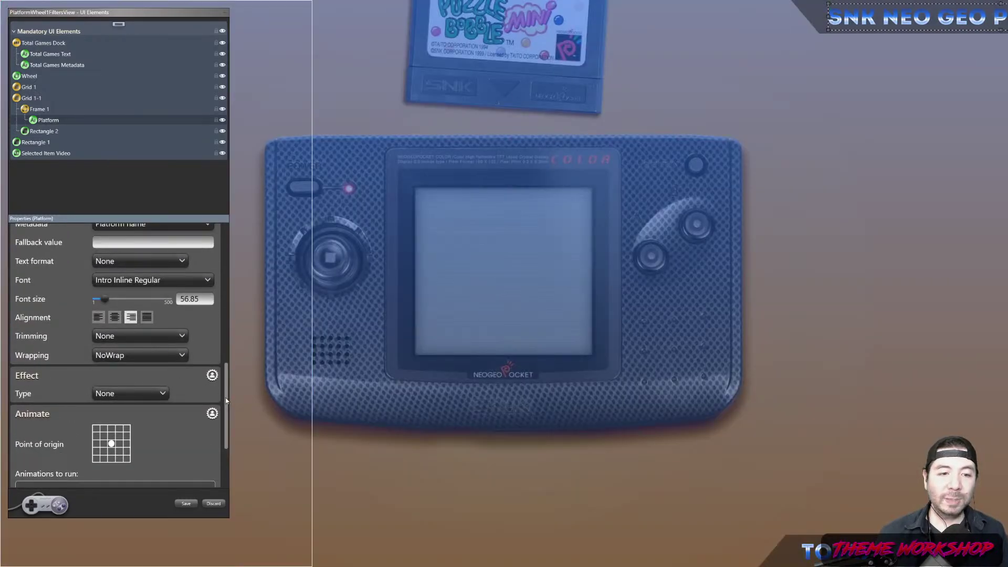
pyautogui.moveTo(227, 401); pyautogui.dragTo(228, 412)
pyautogui.scroll(10, 213, 245)
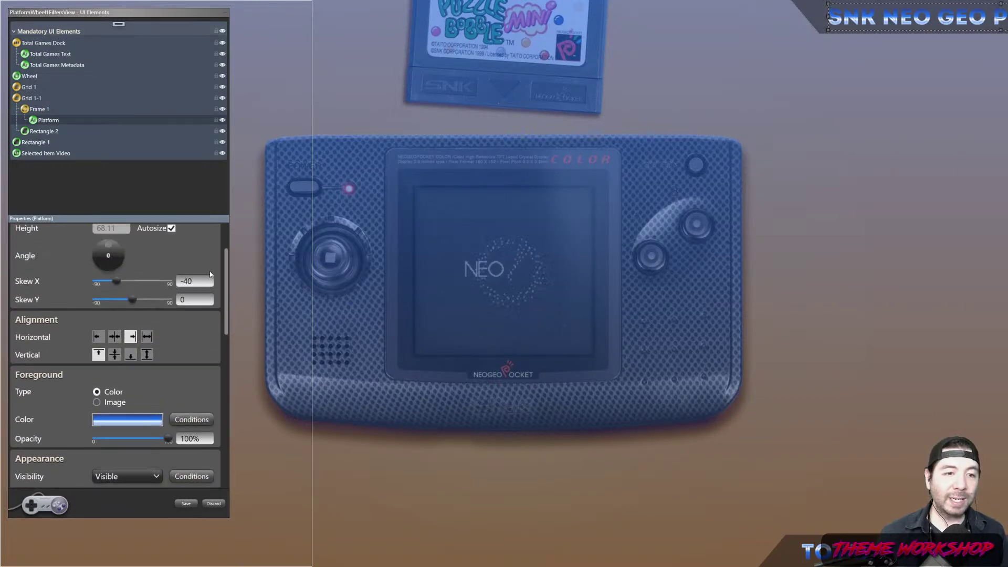
# Set the animation point of origin of Grid 1-1 to the middle of its right edge.
pyautogui.click(36, 110)
pyautogui.click(27, 99)
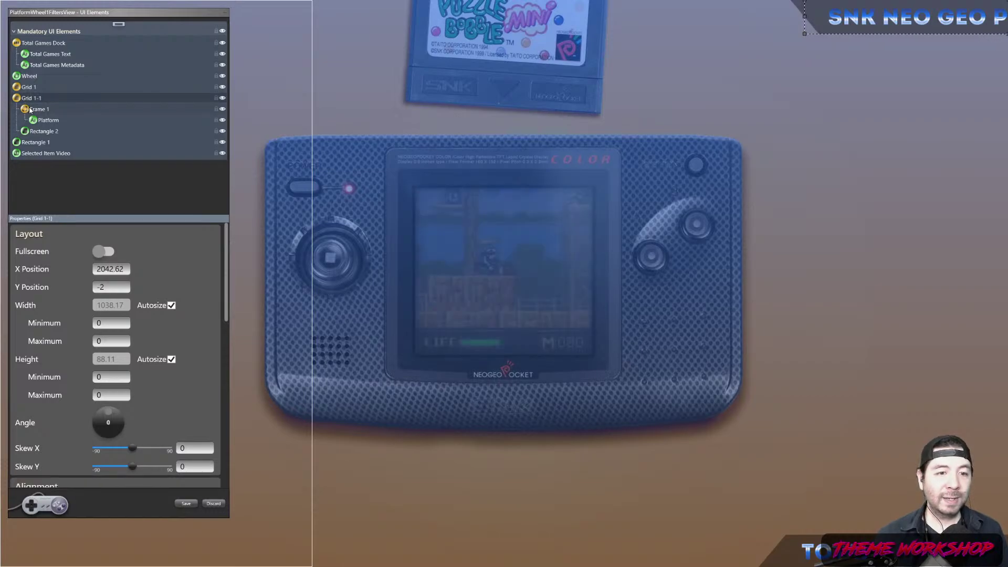
pyautogui.scroll(-3, 213, 310)
pyautogui.scroll(-7, 214, 310)
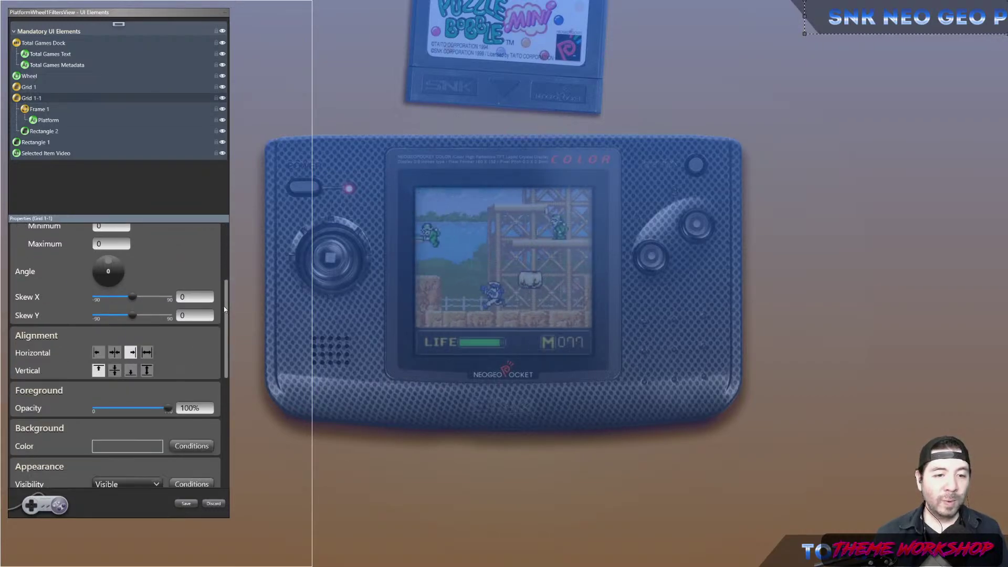
pyautogui.scroll(-6, 221, 318)
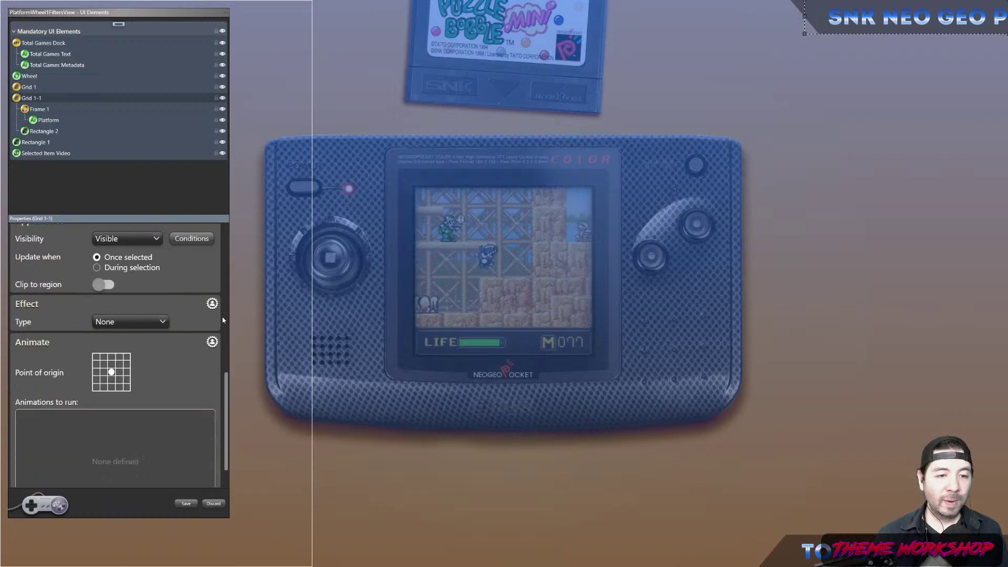
pyautogui.click(126, 373)
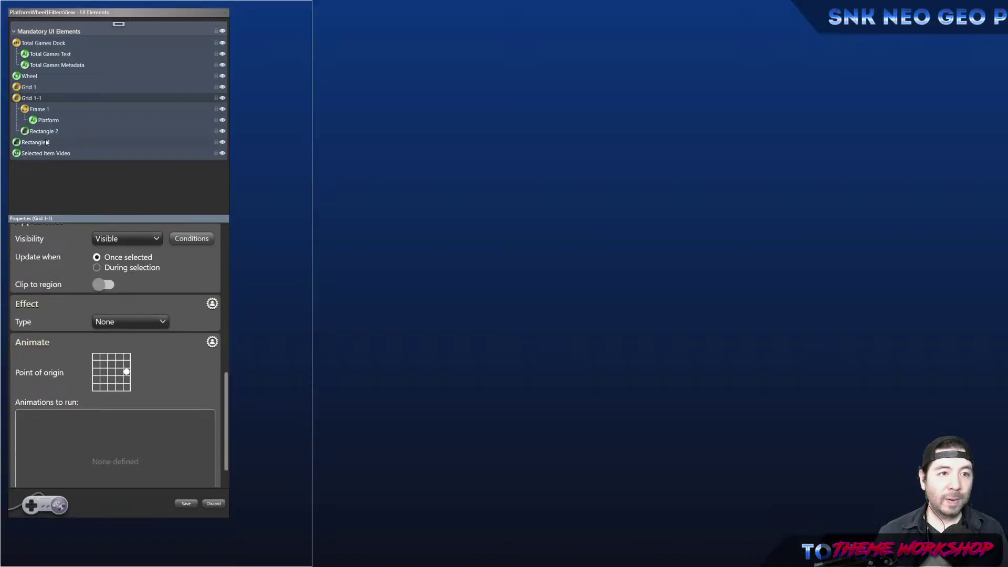
# Set the animation point of origin of Frame 1 and the Platform text to the middle of the right edge.
pyautogui.click(33, 111)
pyautogui.scroll(-4, 216, 374)
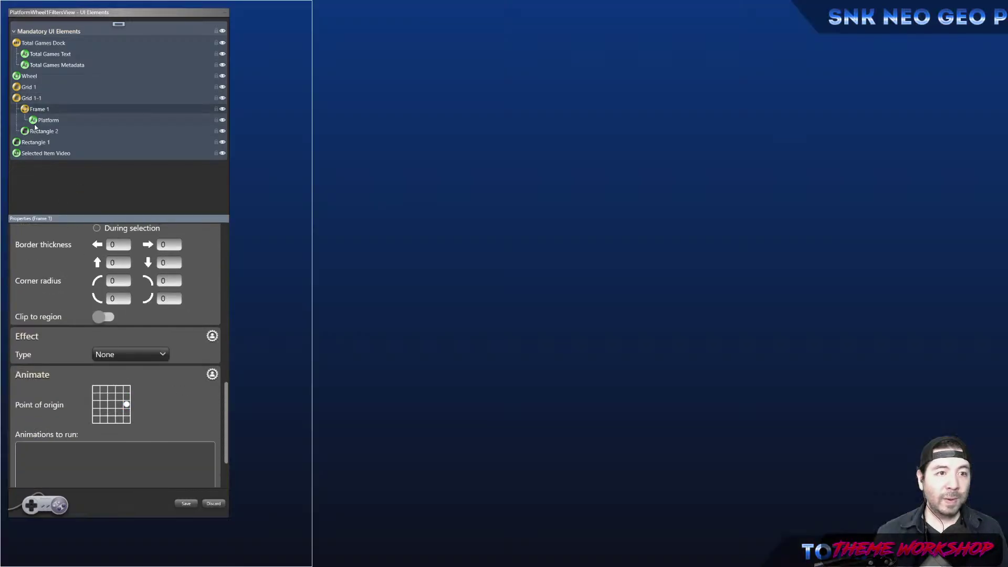
pyautogui.click(36, 122)
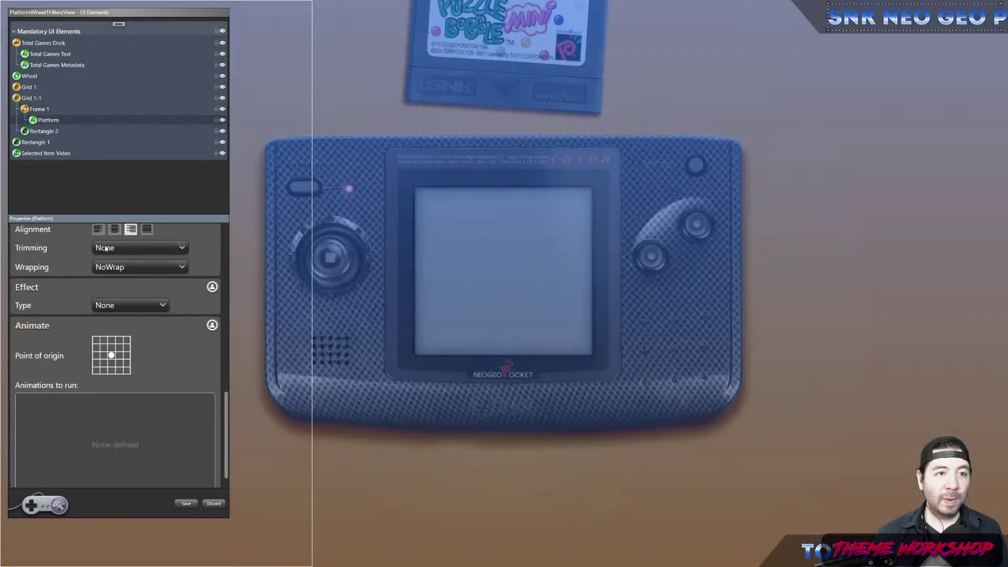
pyautogui.click(126, 357)
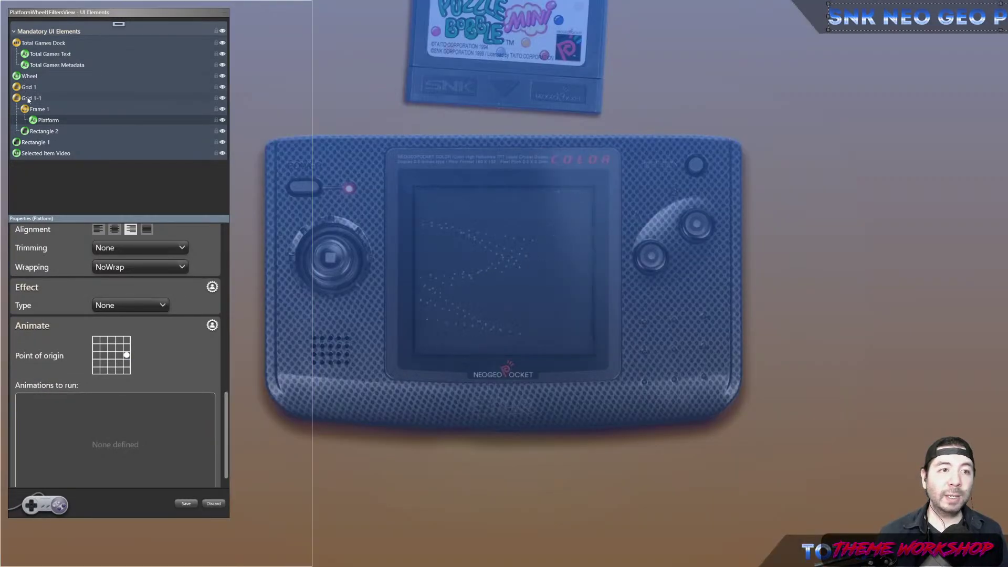
pyautogui.click(28, 99)
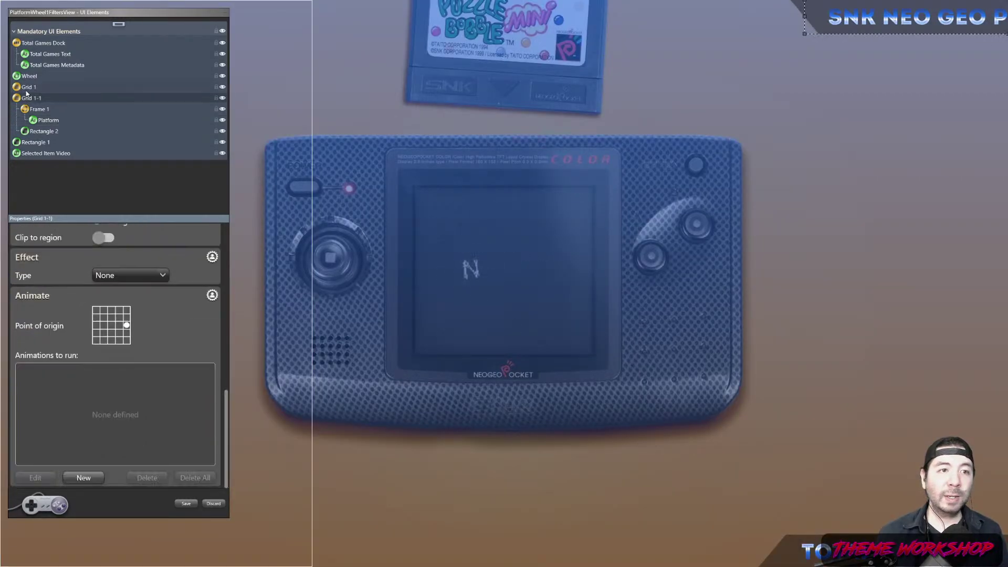
pyautogui.click(27, 88)
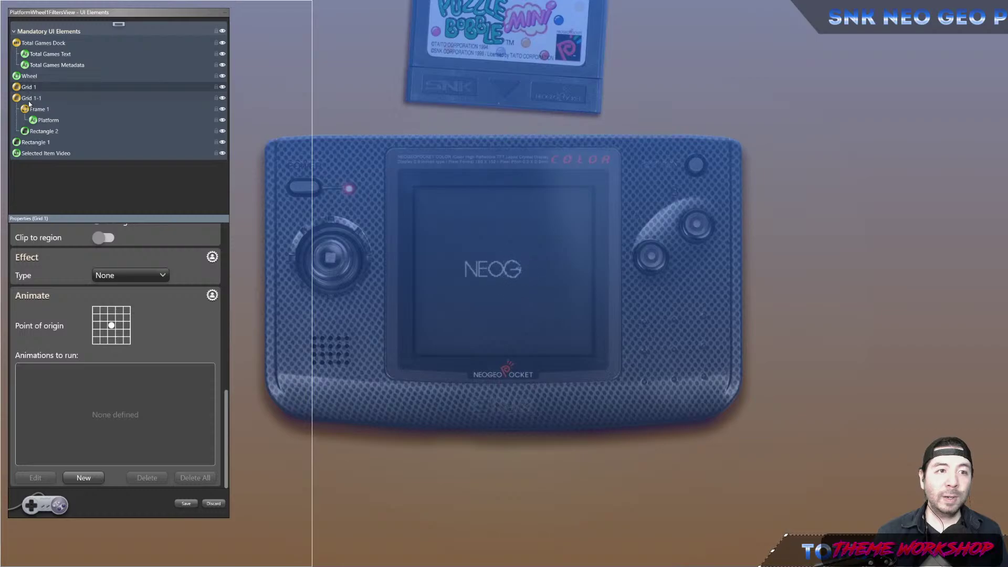
# Move Grid 1-1 to an X position of 1592.62 and a Y position of 0 so the whole platform name fits.
pyautogui.click(29, 100)
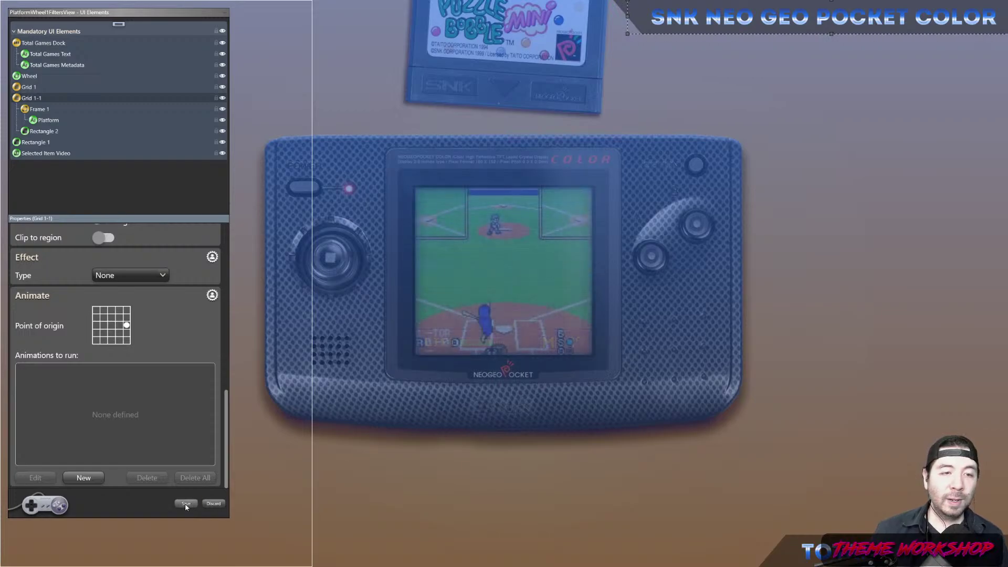
pyautogui.scroll(10, 215, 376)
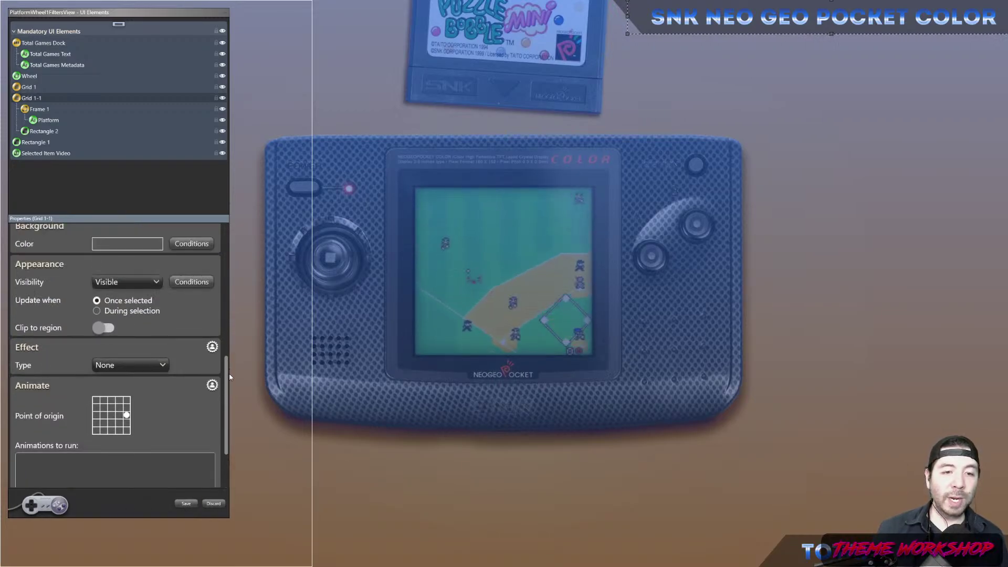
pyautogui.scroll(3, 210, 238)
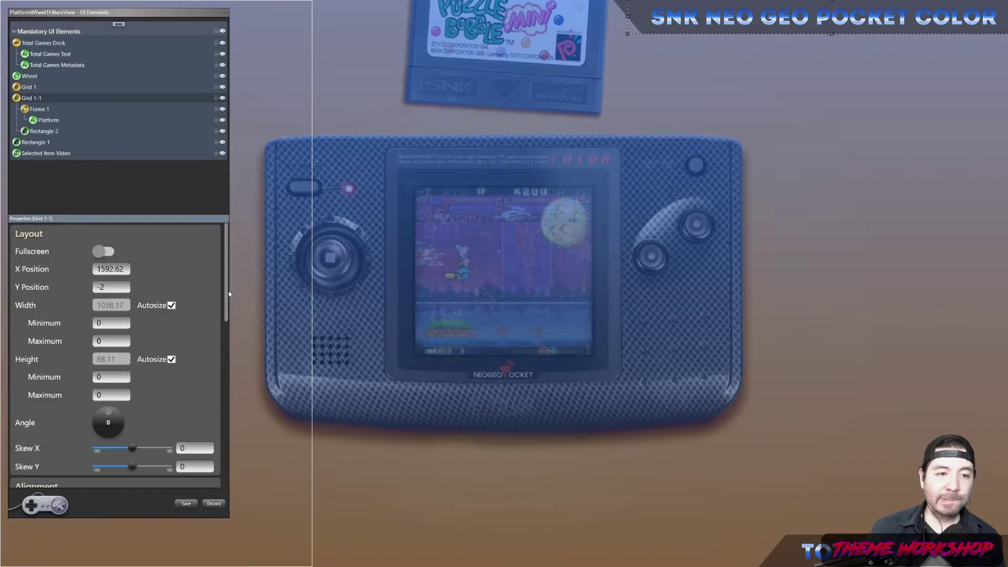
pyautogui.moveTo(125, 287); pyautogui.dragTo(46, 288)
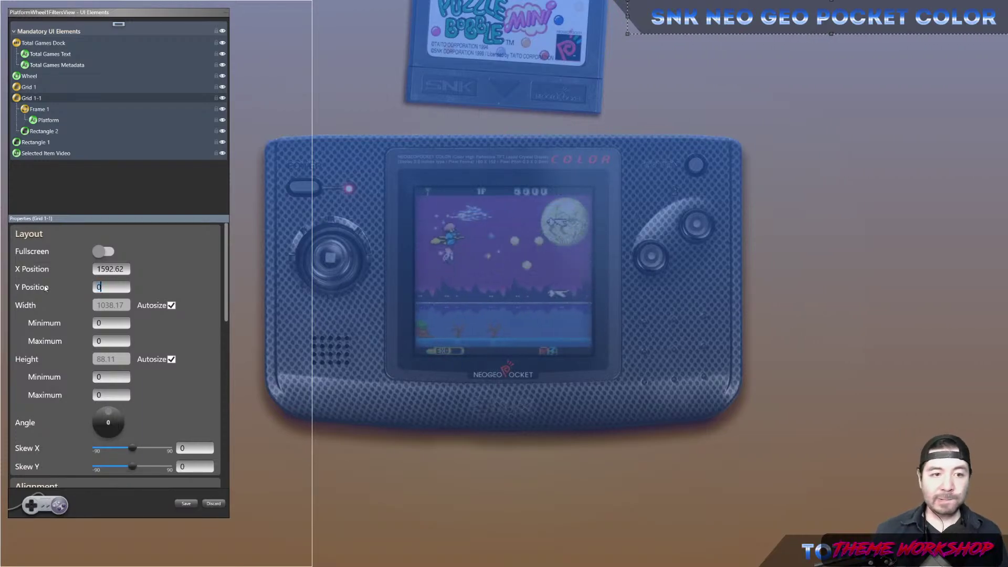
# Check the layout properties of Frame 1, the Platform text and Grid 1-1, and save the view.
pyautogui.click(33, 109)
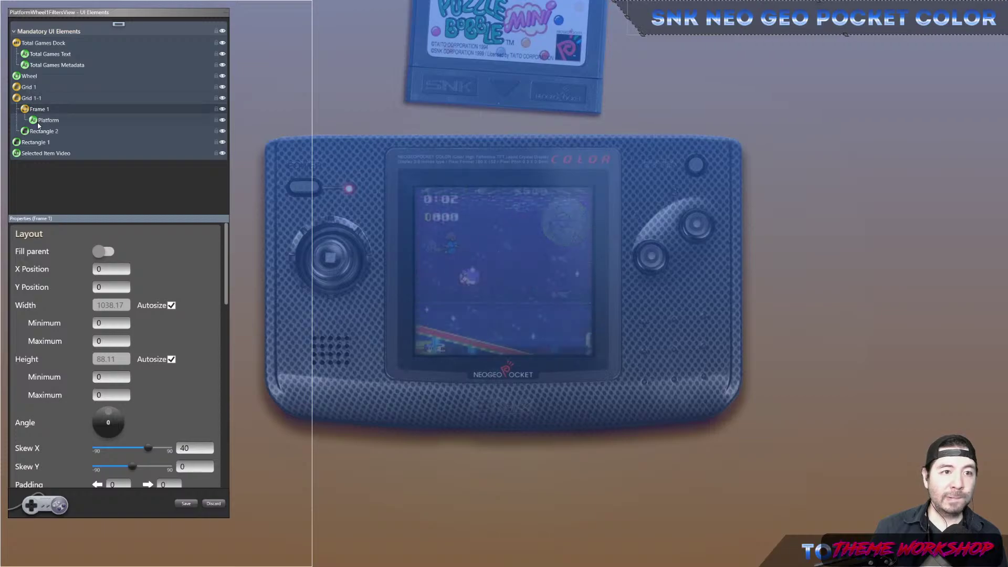
pyautogui.click(46, 120)
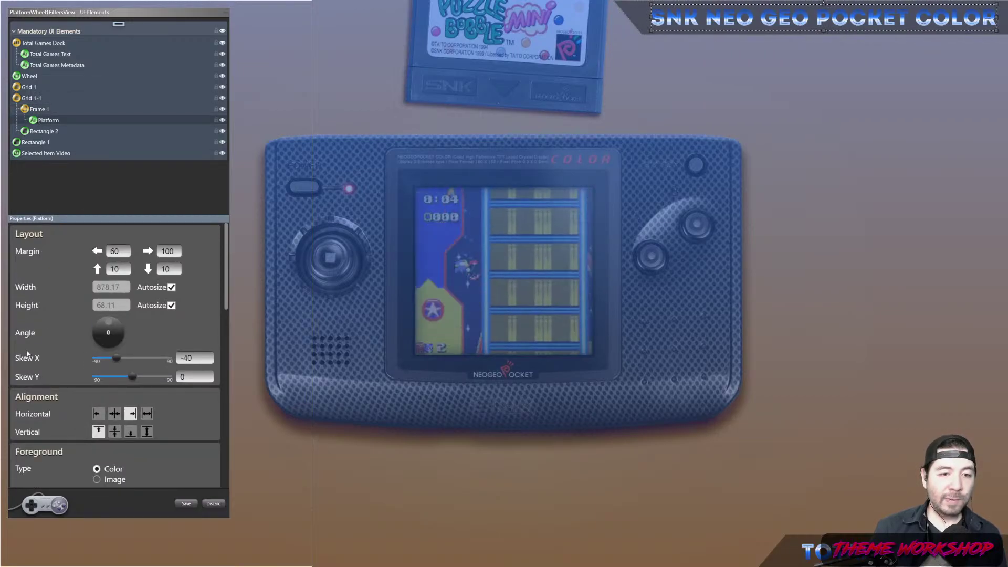
pyautogui.click(30, 98)
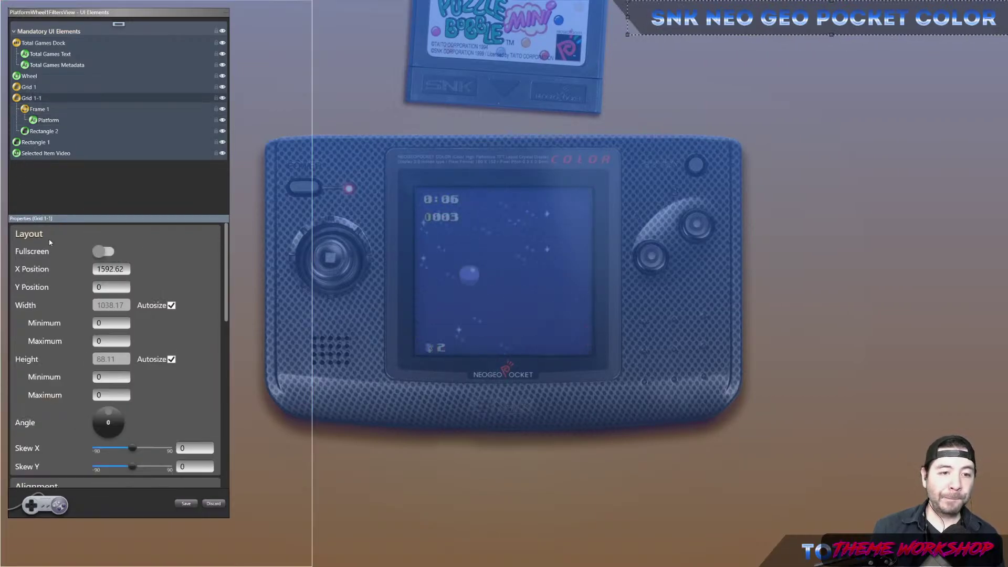
pyautogui.click(39, 110)
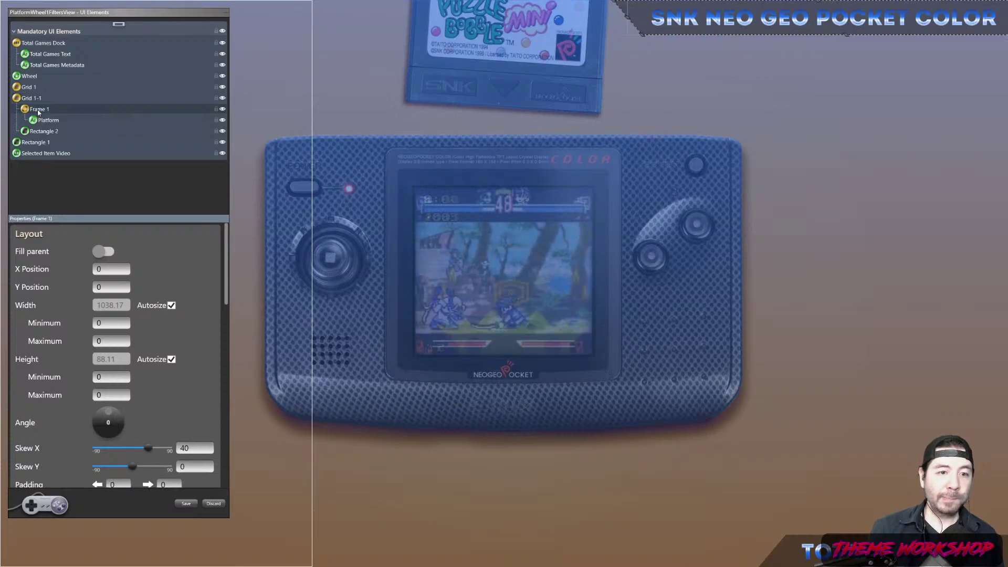
pyautogui.click(183, 504)
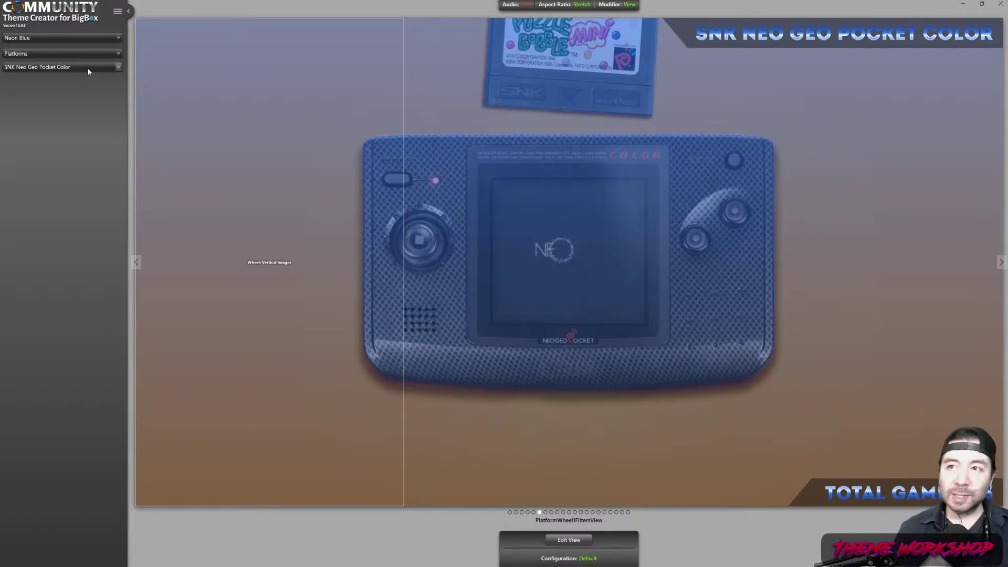
# Preview the bar with Sega Game Gear and Sega Dreamcast, and reopen PlatformWheel1FiltersView for editing.
pyautogui.click(88, 72)
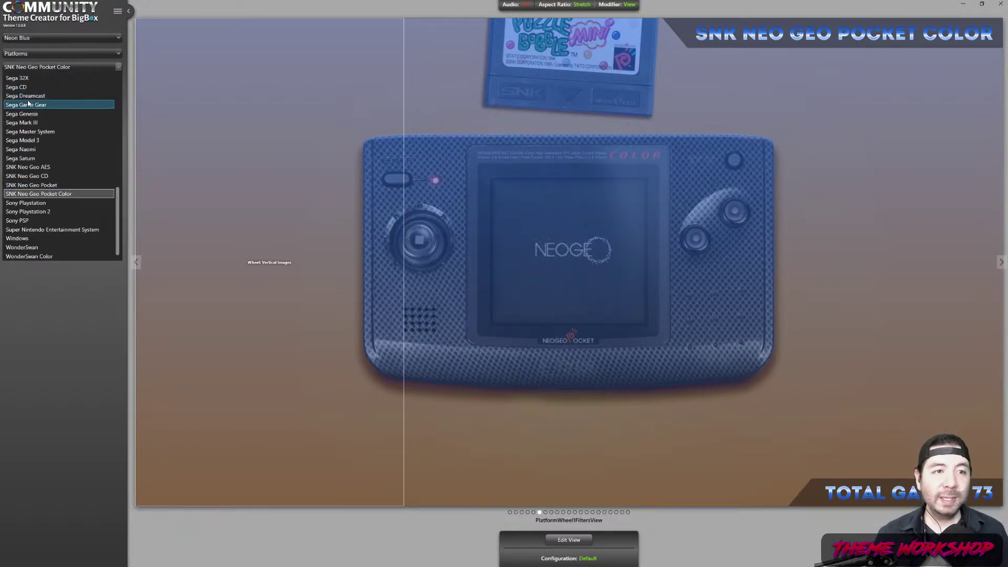
pyautogui.click(21, 103)
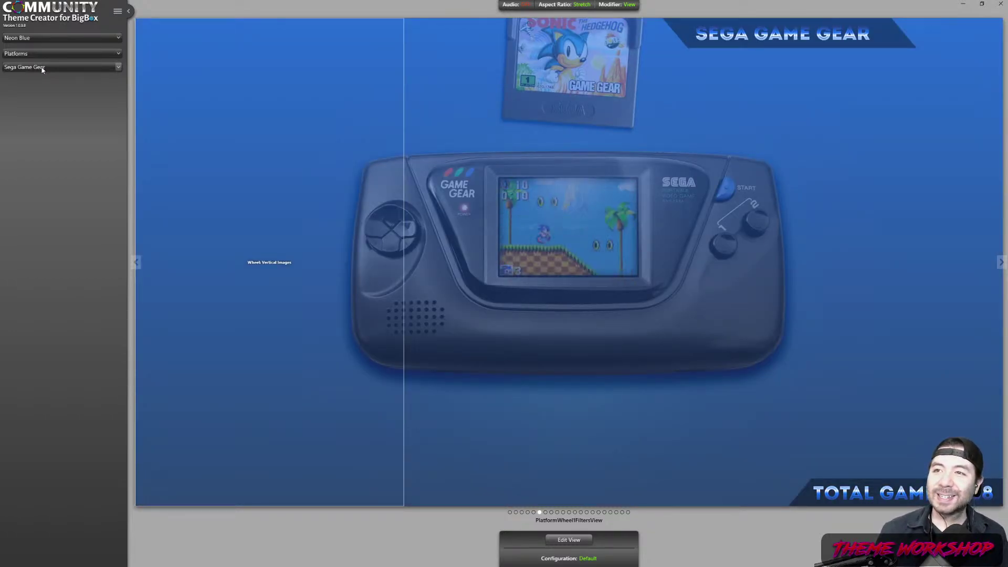
pyautogui.click(41, 68)
pyautogui.click(36, 87)
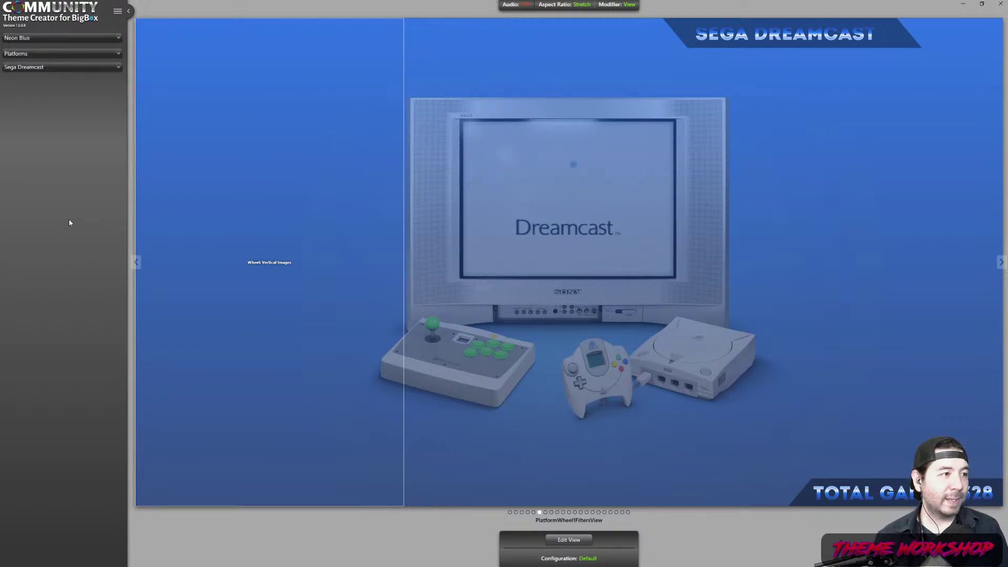
pyautogui.click(56, 67)
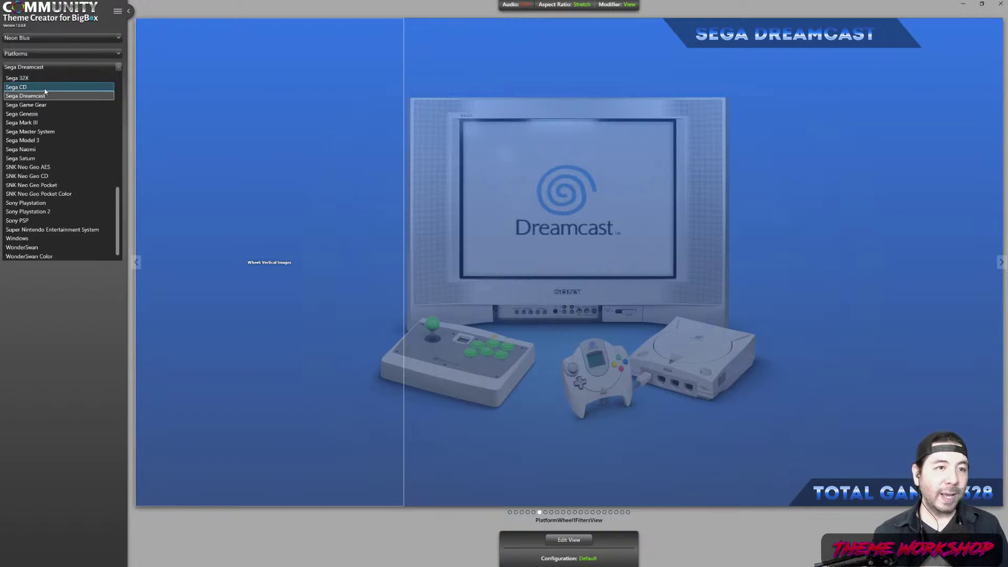
pyautogui.click(32, 93)
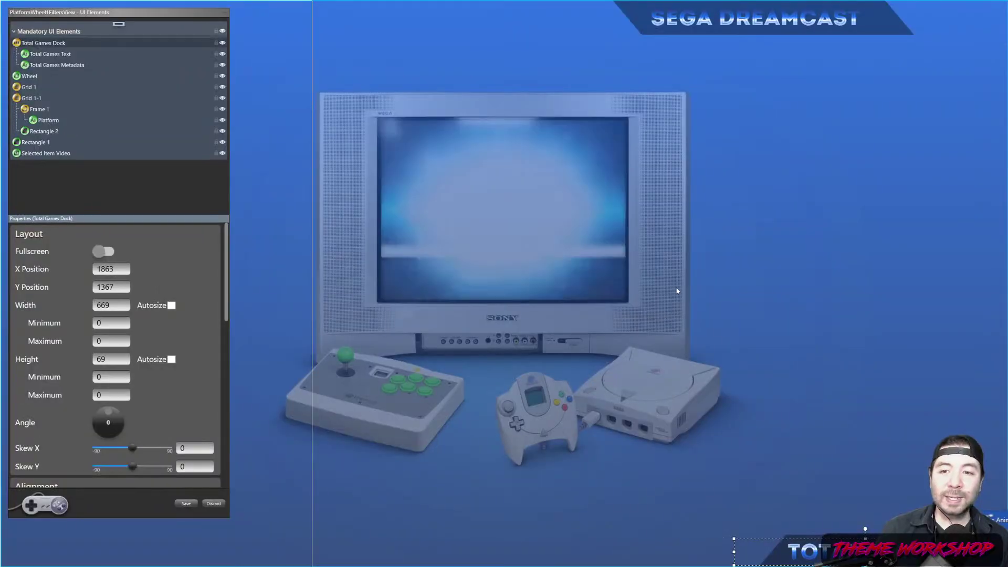
# Try autosizing the width of Grid 1, the lower slanted bar, and switch it back to a fixed width.
pyautogui.click(25, 86)
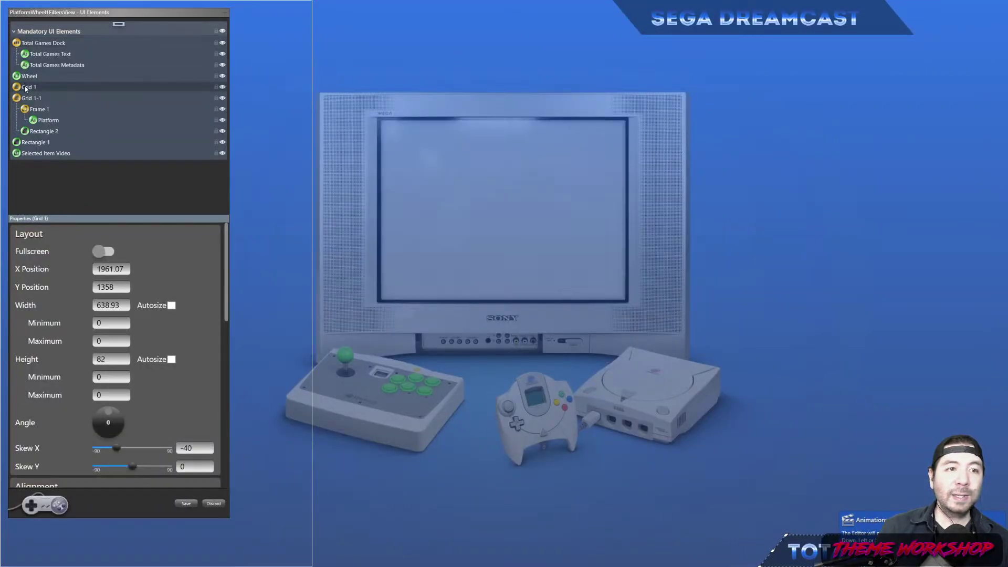
pyautogui.click(172, 305)
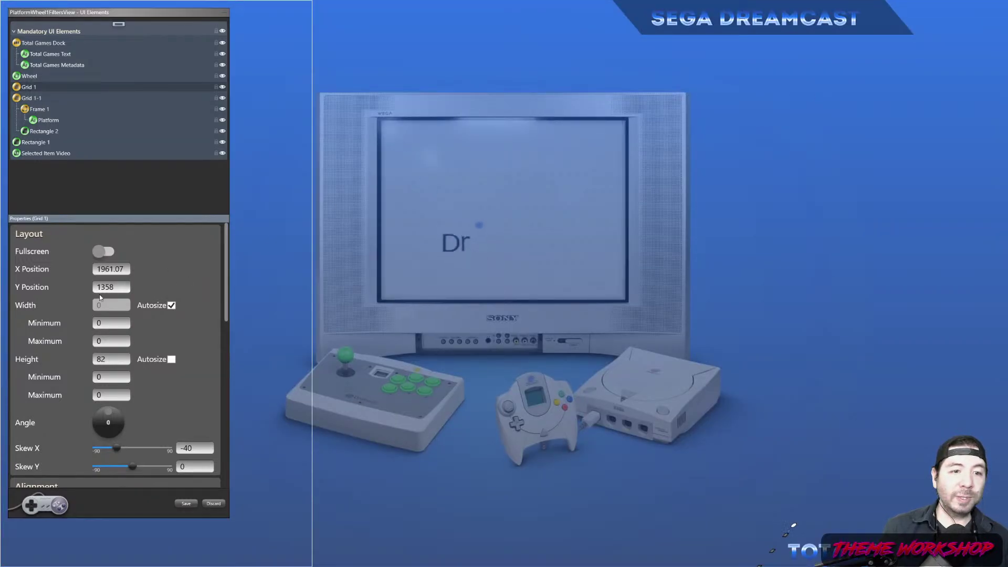
pyautogui.click(171, 306)
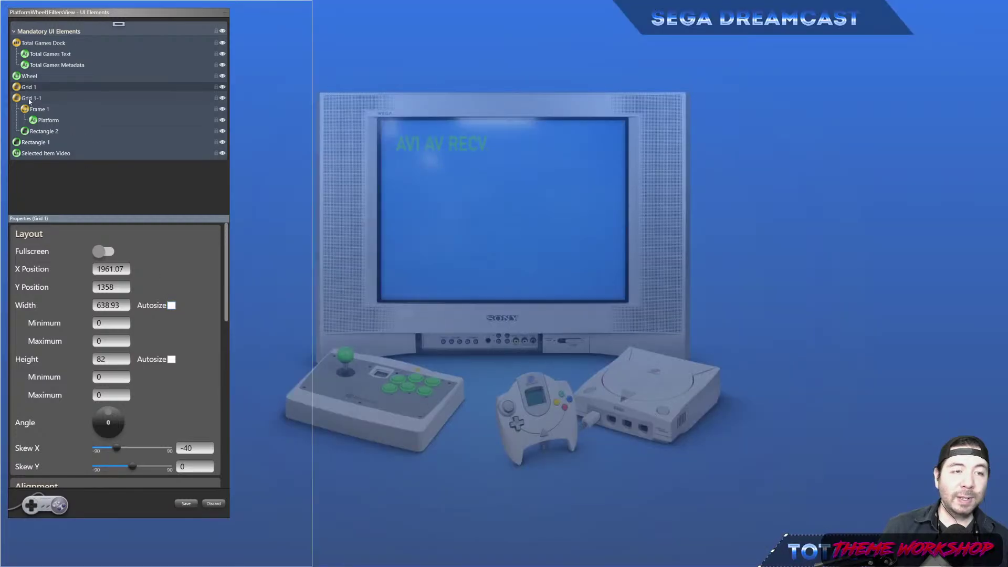
# Turn off width autosizing for Grid 1-1 and resize it from its left edge to a width of about 899.
pyautogui.click(30, 99)
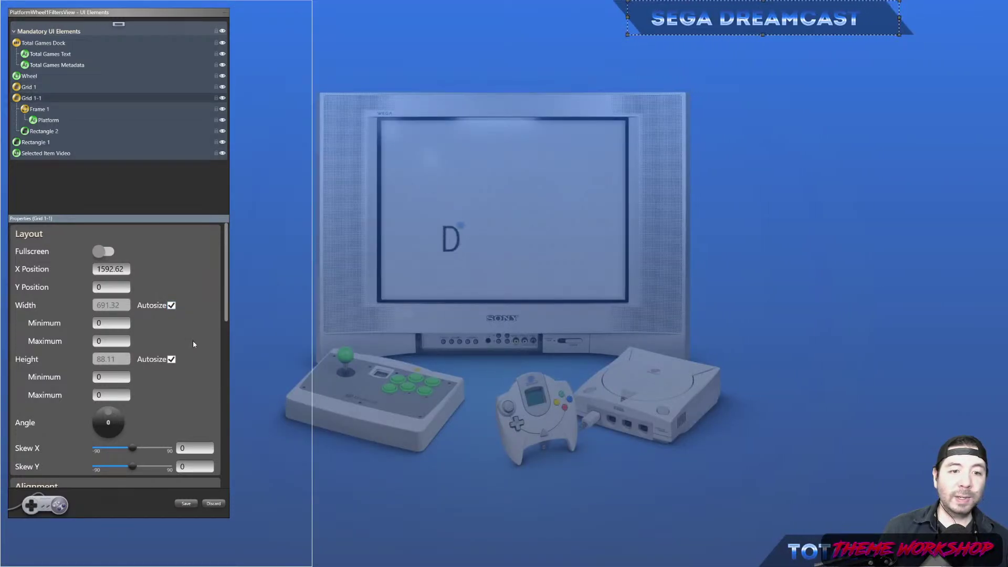
pyautogui.click(171, 306)
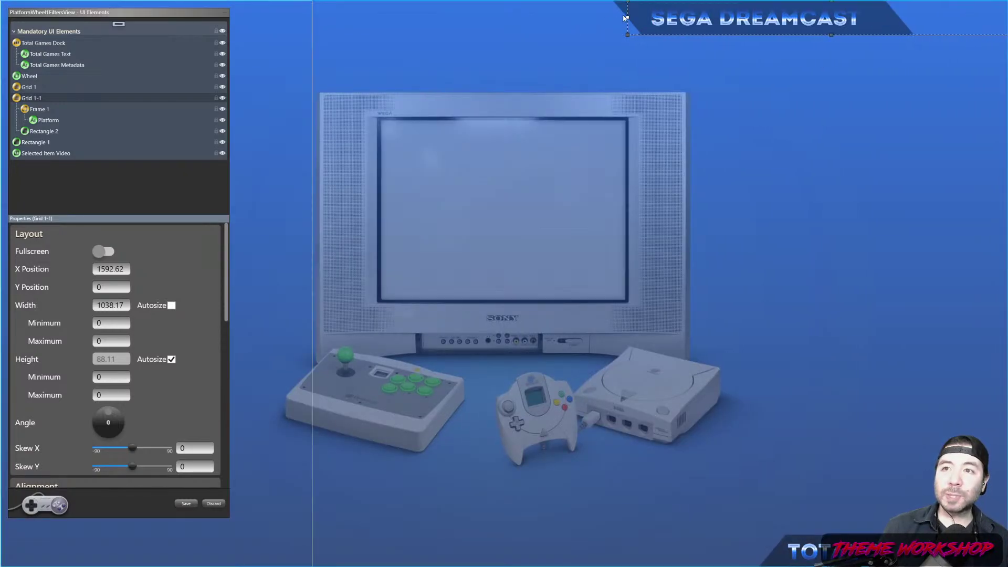
pyautogui.moveTo(648, 18); pyautogui.dragTo(682, 18)
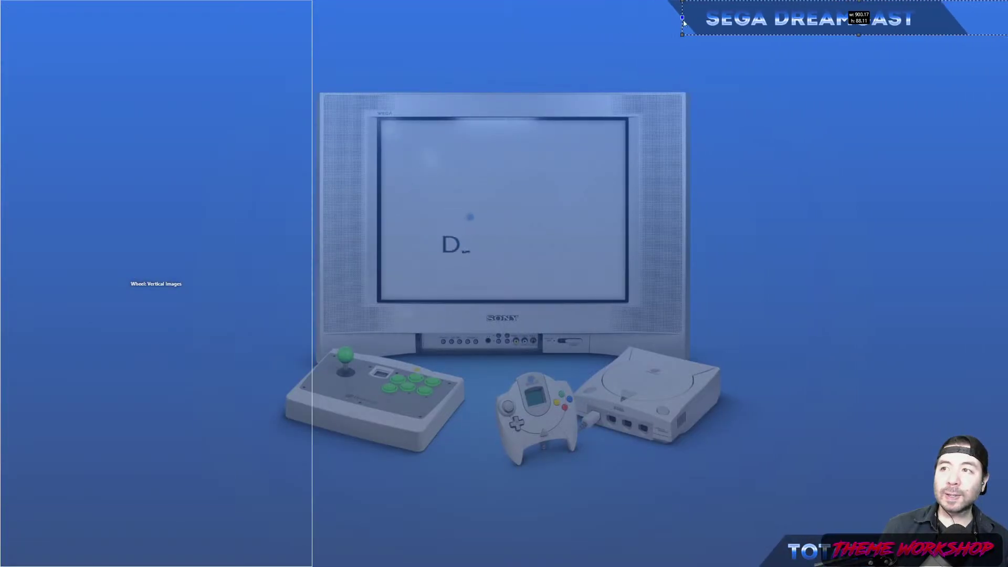
pyautogui.moveTo(982, 26)
pyautogui.mouseDown()
pyautogui.moveTo(877, 27)
pyautogui.moveTo(975, 27)
pyautogui.mouseUp()
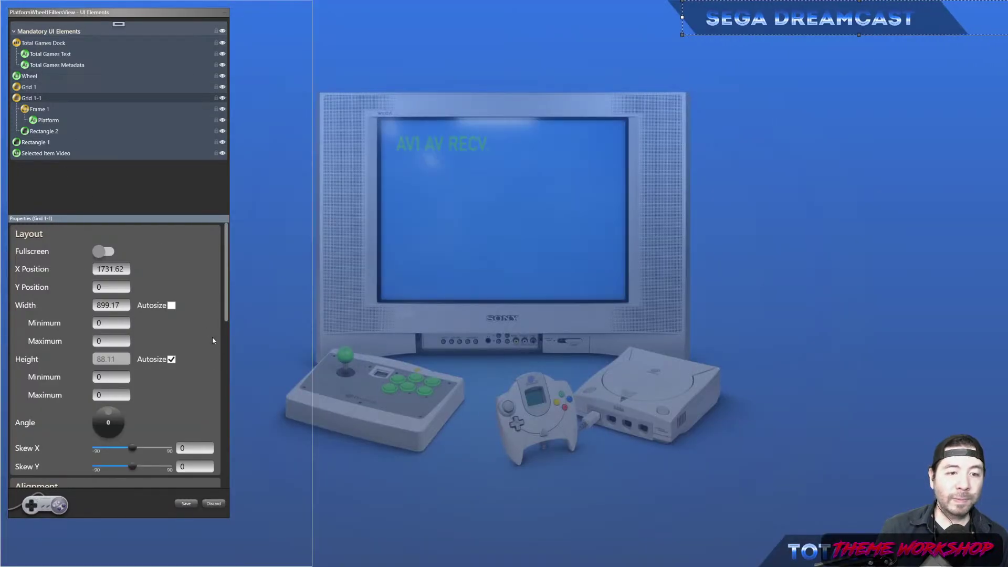
# Set the horizontal alignment of Grid 1-1 to left.
pyautogui.scroll(-3, 126, 412)
pyautogui.click(126, 412)
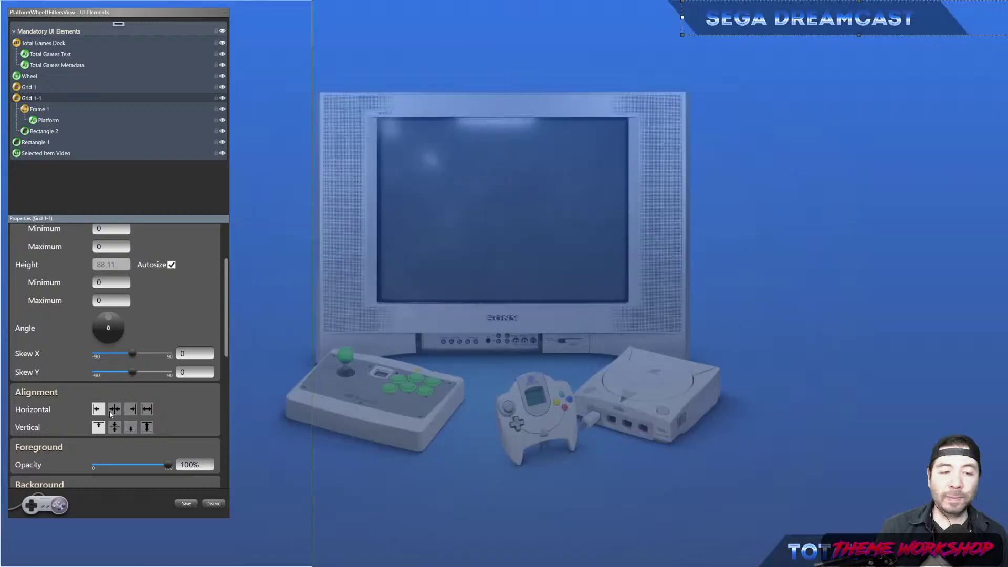
# Set the horizontal alignment of Grid 1-1 to right, check Frame 1 and the Platform text inside it, and save the view.
pyautogui.click(131, 409)
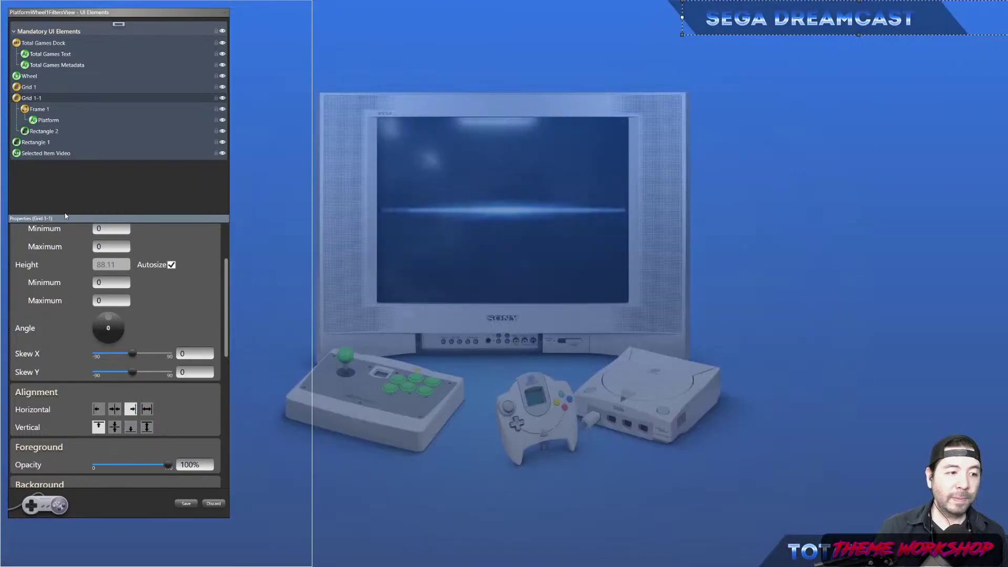
pyautogui.click(46, 109)
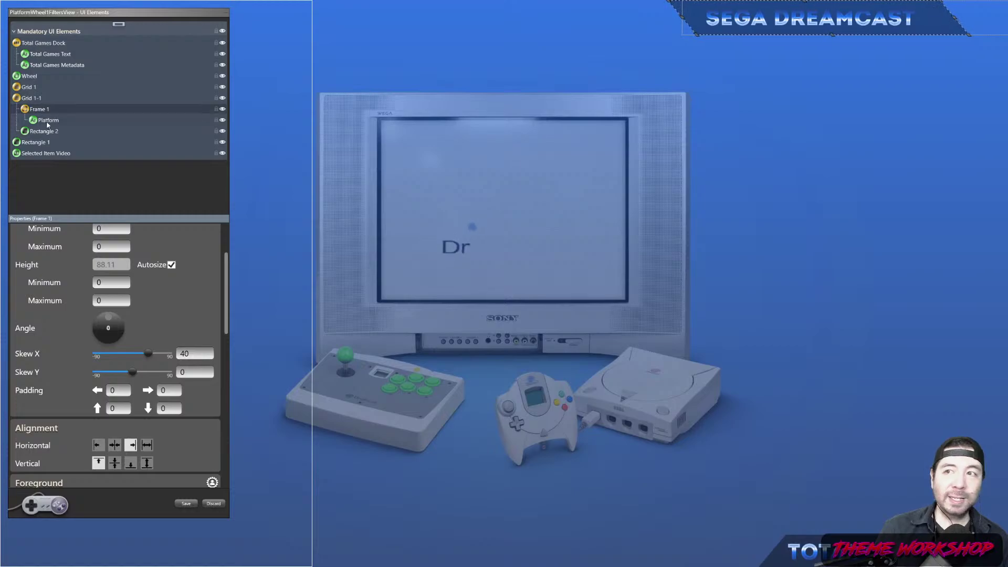
pyautogui.click(48, 122)
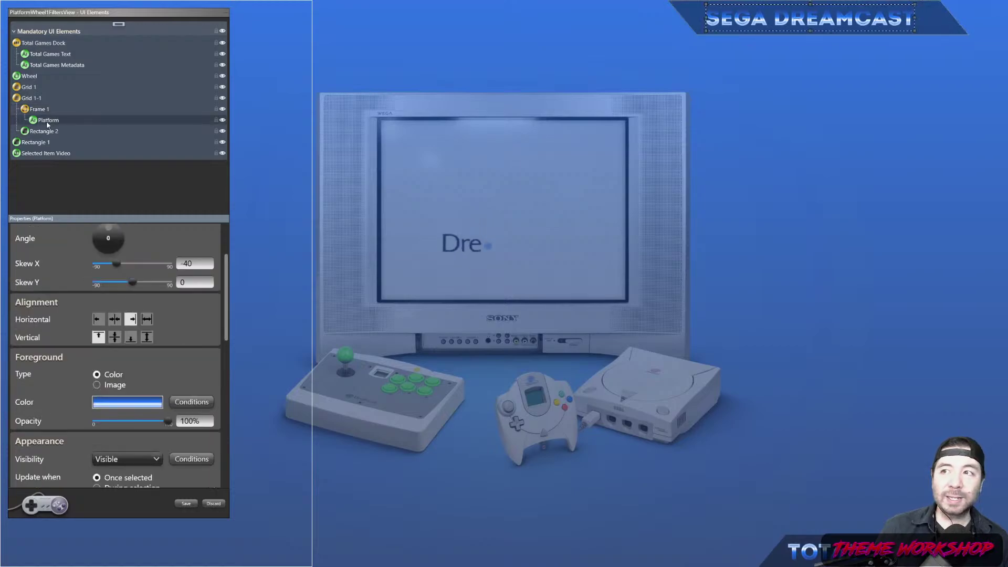
pyautogui.click(31, 100)
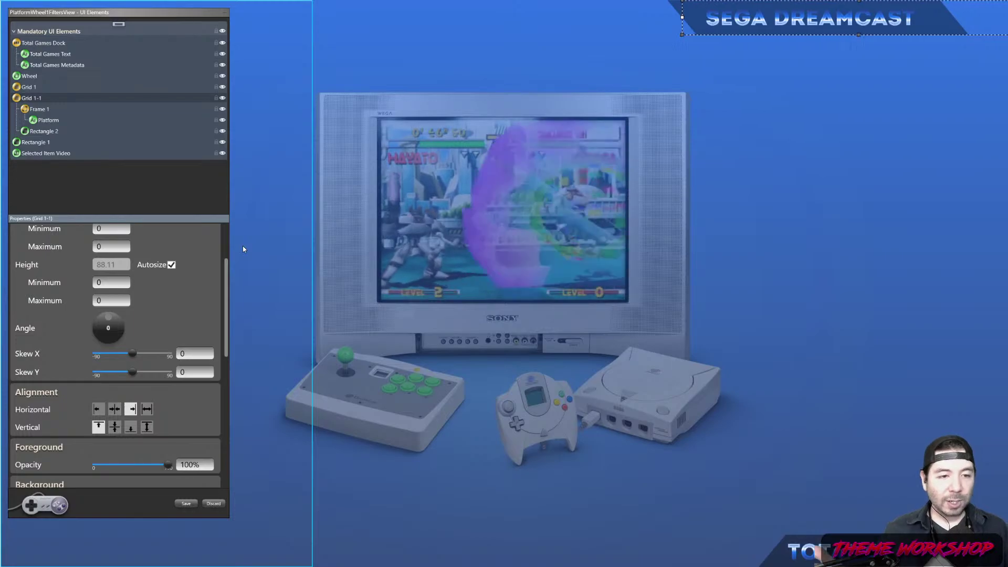
pyautogui.click(184, 503)
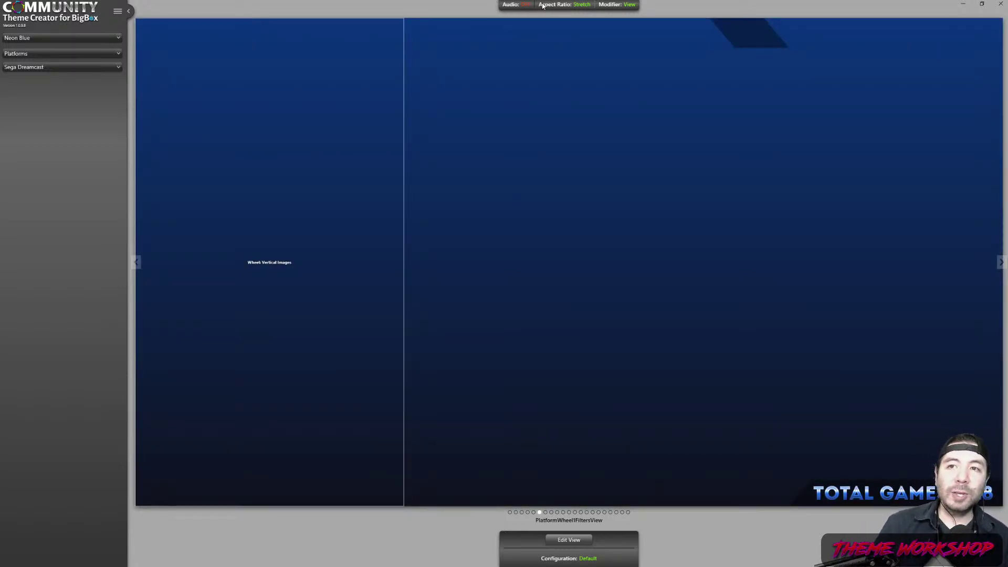
pyautogui.moveTo(543, 6)
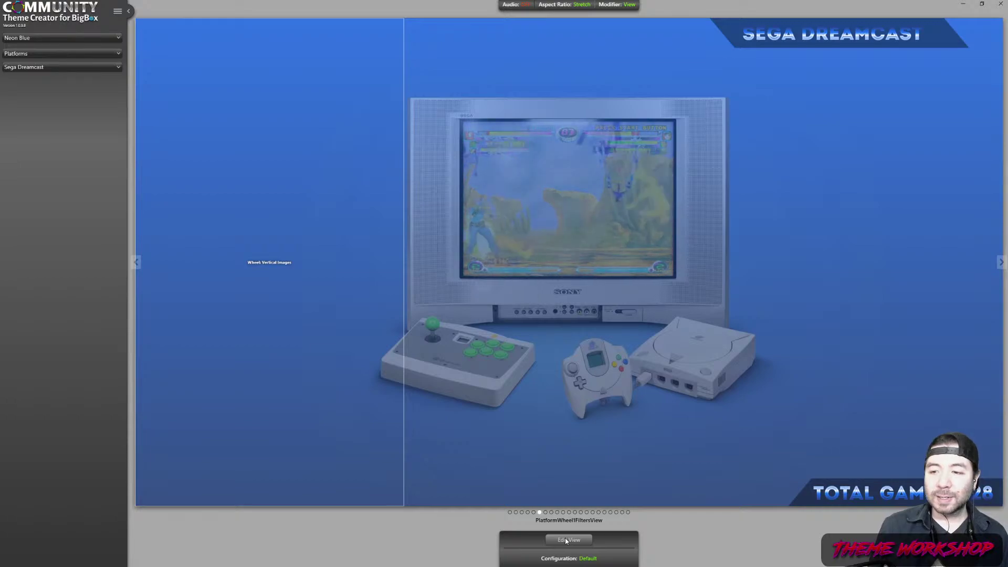
# Preview the upper bar with the Sega Saturn and SNK Neo Geo Pocket Color platforms.
pyautogui.click(88, 68)
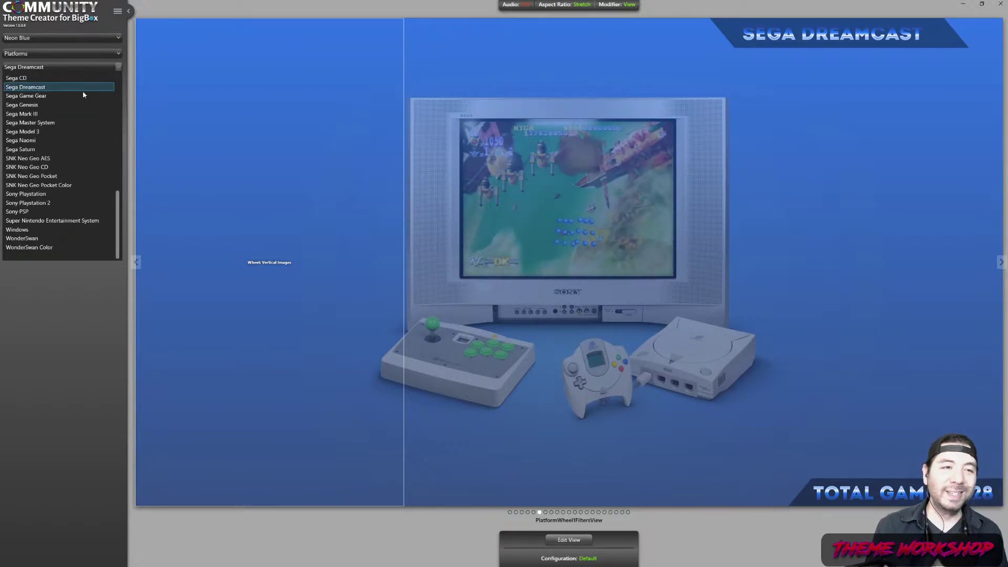
pyautogui.scroll(1, 52, 105)
pyautogui.click(23, 168)
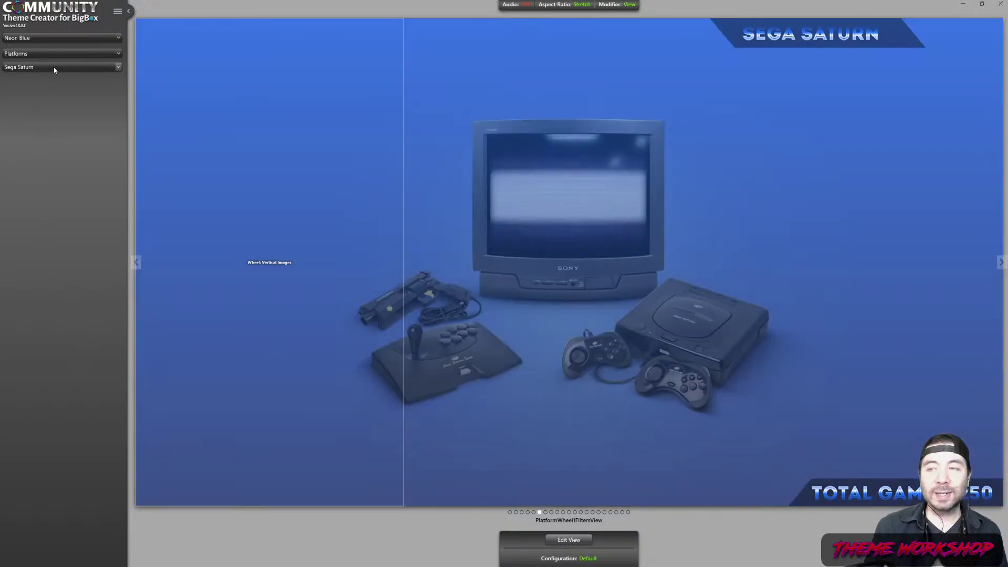
pyautogui.click(54, 67)
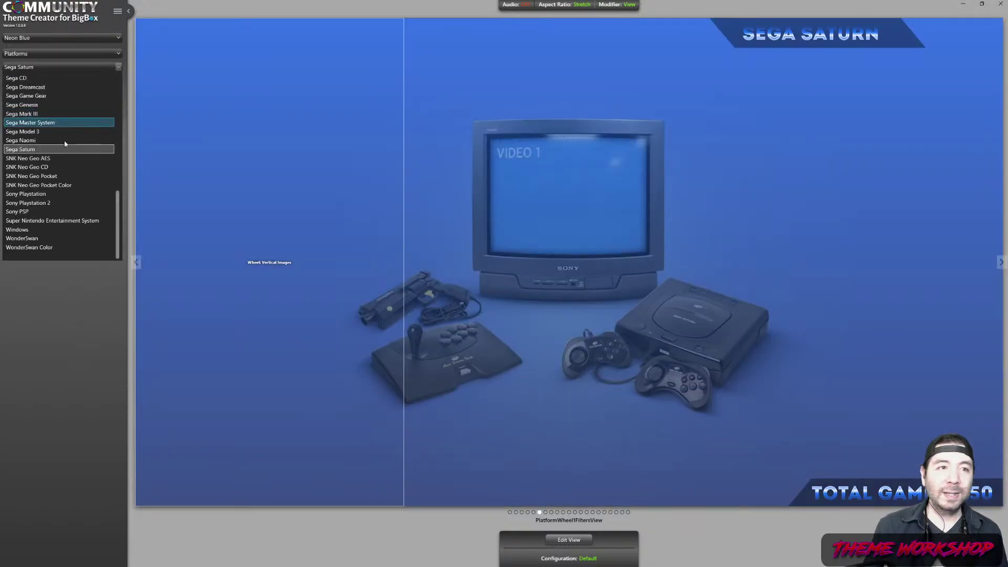
pyautogui.click(51, 186)
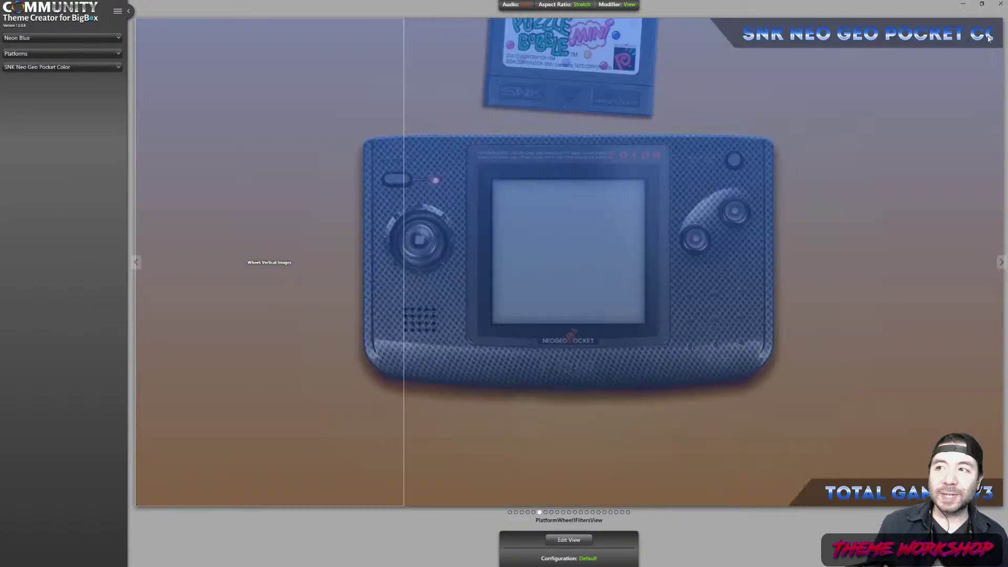
# Preview the upper bar with Nintendo Switch, switch to Sega Game Gear, and reopen PlatformWheel1FiltersView for editing.
pyautogui.click(61, 66)
pyautogui.scroll(10, 67, 112)
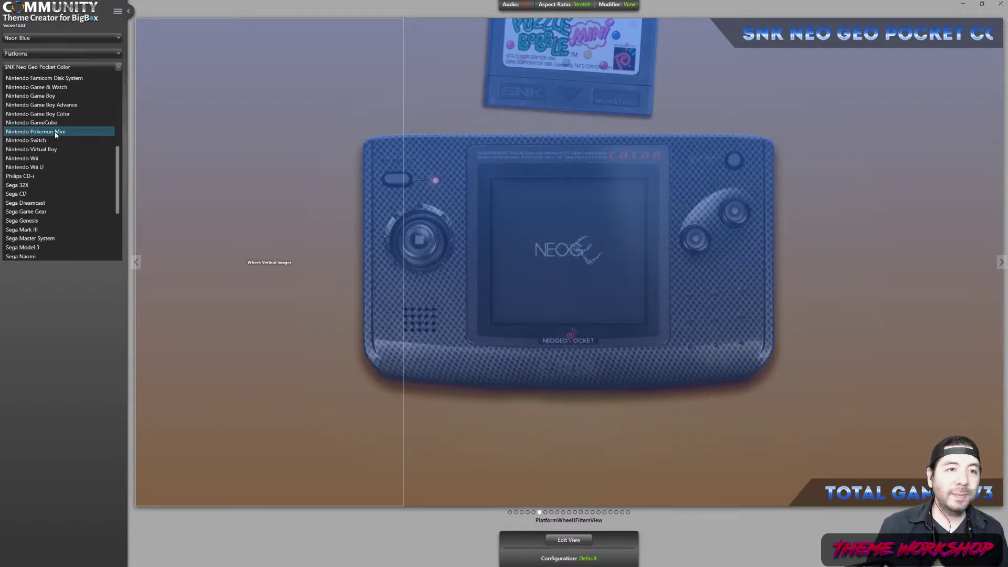
pyautogui.press('Escape')
pyautogui.press('Up')
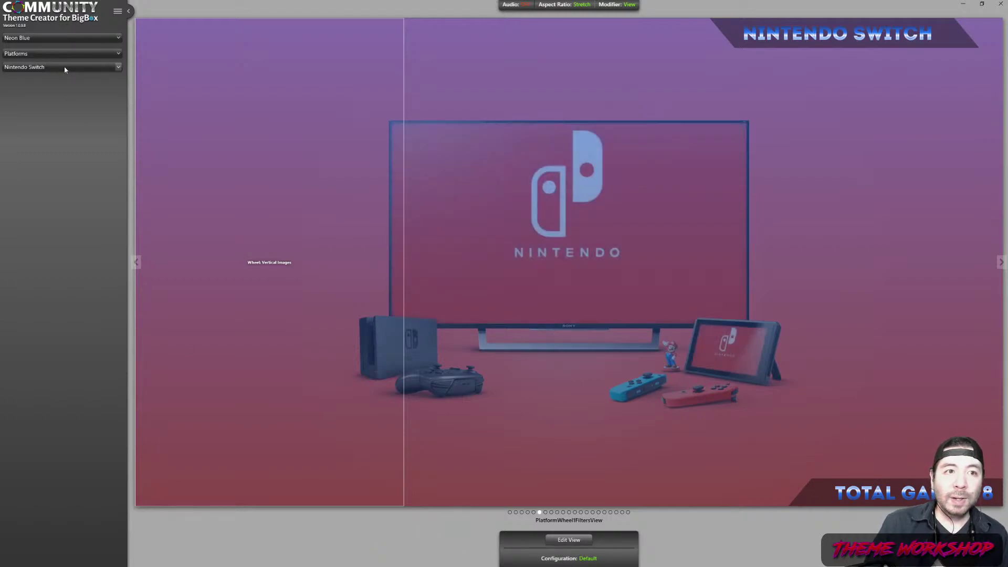
pyautogui.click(64, 67)
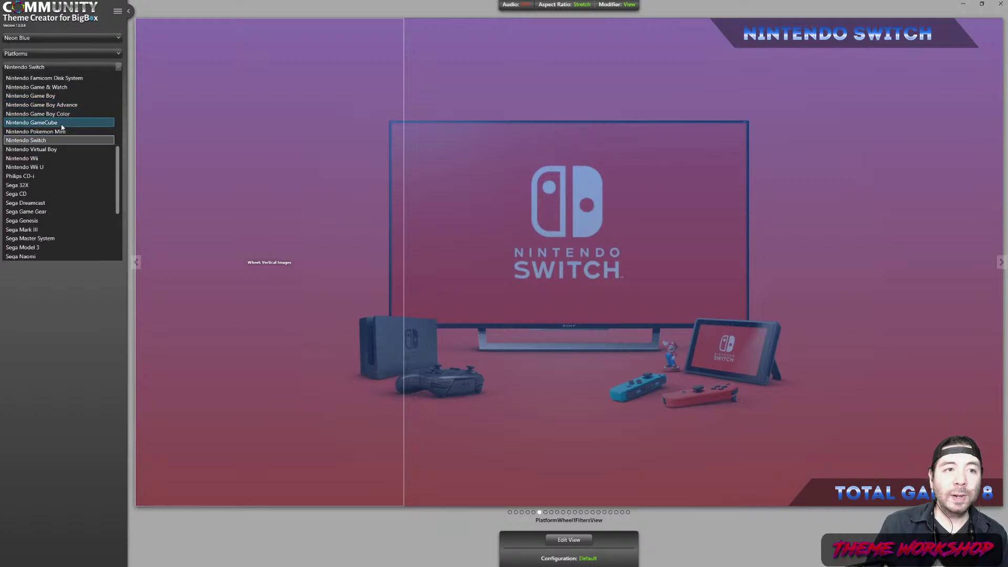
pyautogui.click(108, 341)
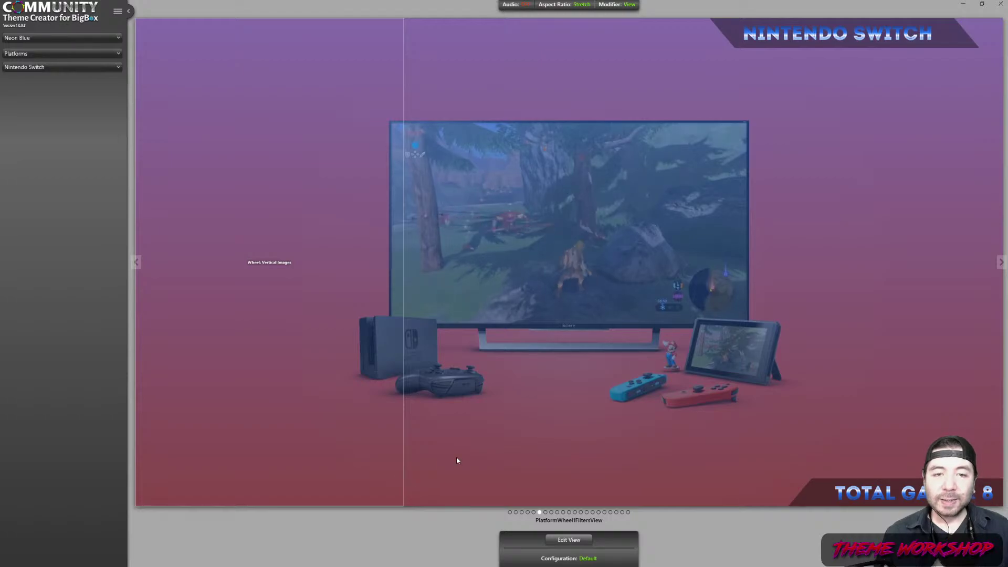
pyautogui.click(65, 68)
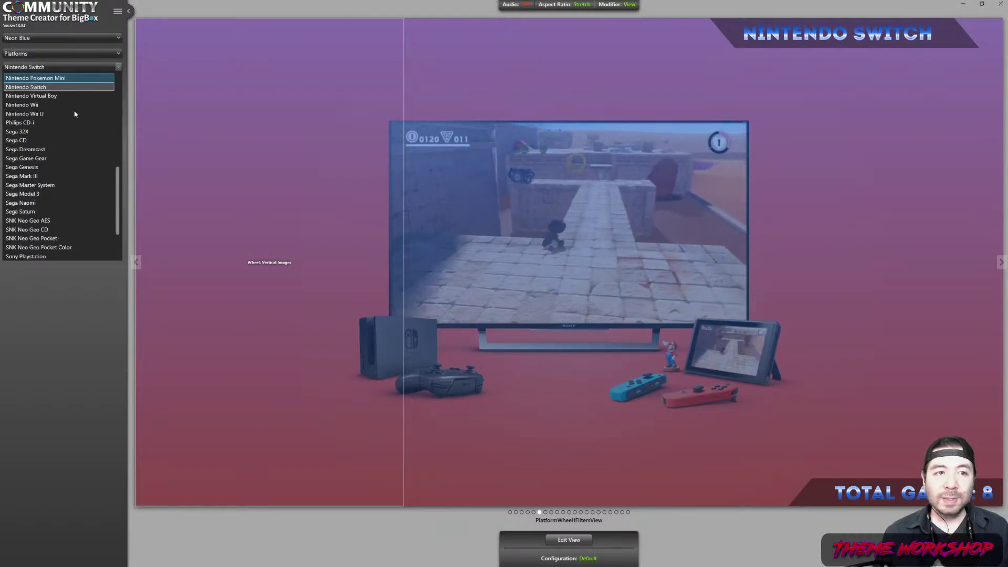
pyautogui.click(25, 121)
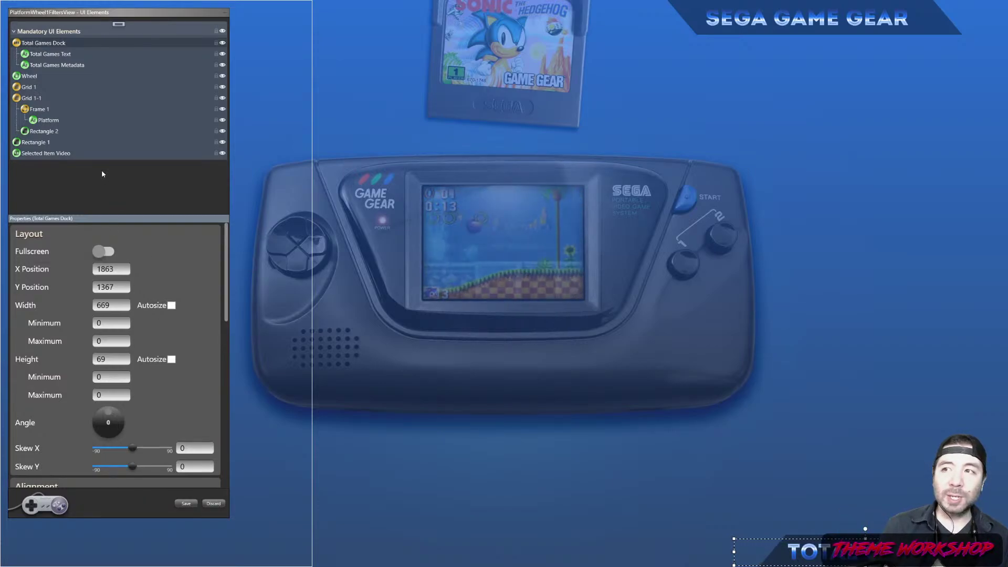
# Review the settings of Grid 1-1 and Frame 1, and try aligning Rectangle 2 horizontally to the right.
pyautogui.click(40, 98)
pyautogui.scroll(-4, 194, 268)
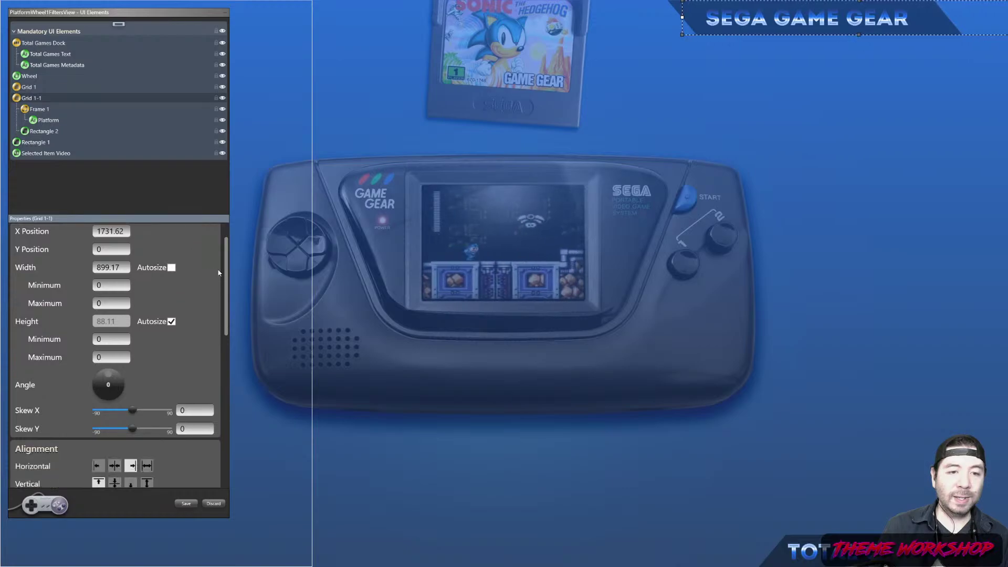
pyautogui.scroll(-1, 210, 275)
pyautogui.scroll(-3, 216, 270)
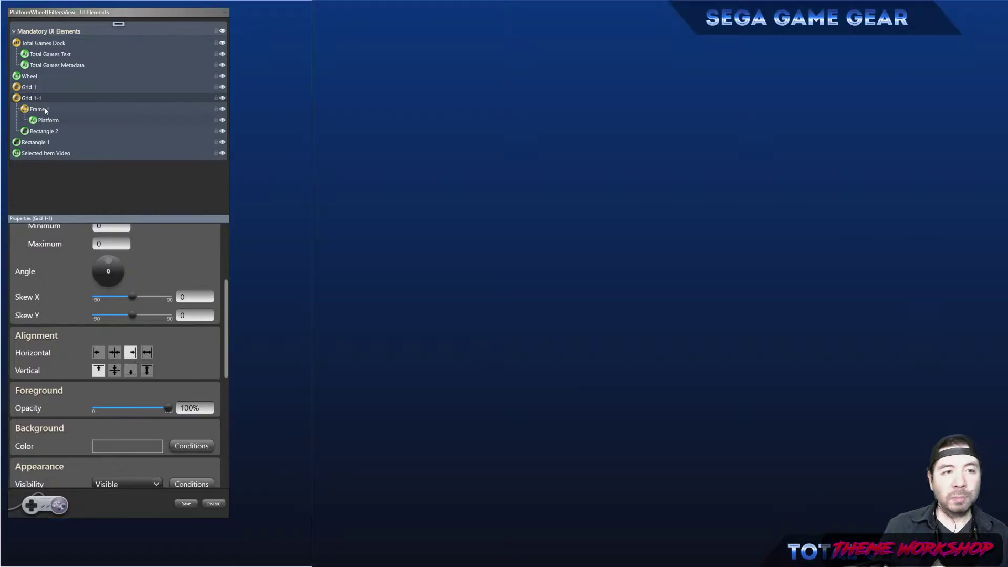
pyautogui.click(46, 110)
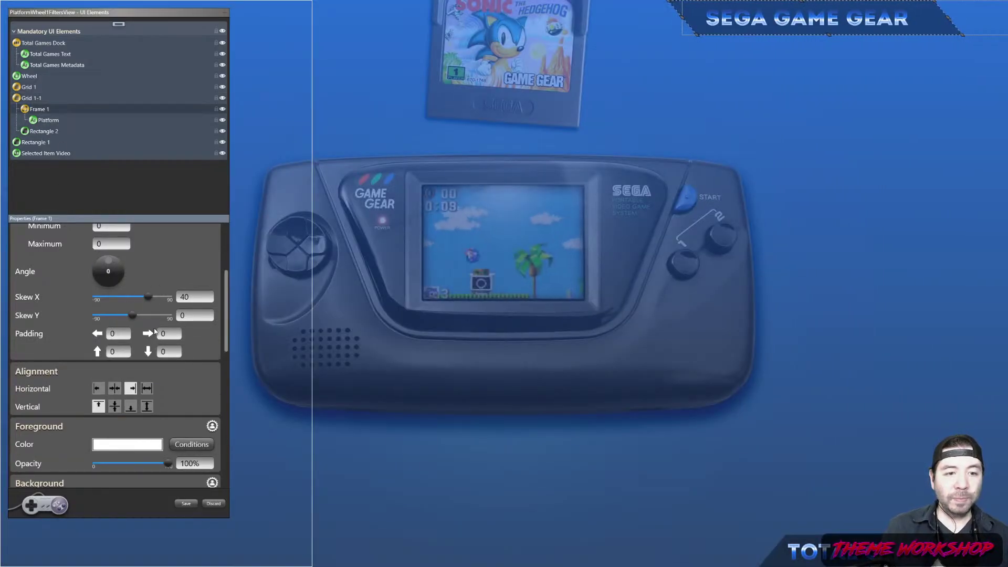
pyautogui.click(43, 134)
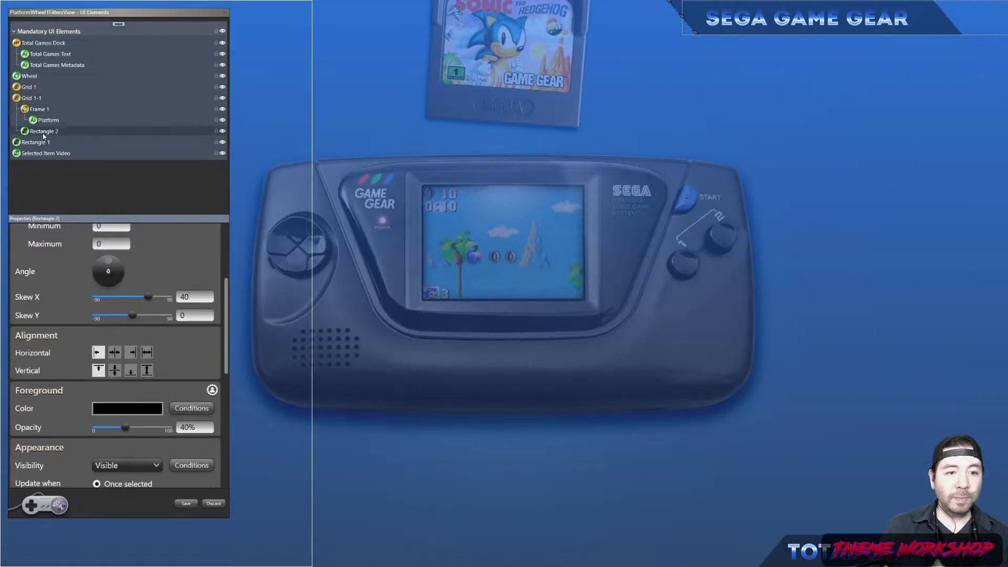
pyautogui.click(132, 354)
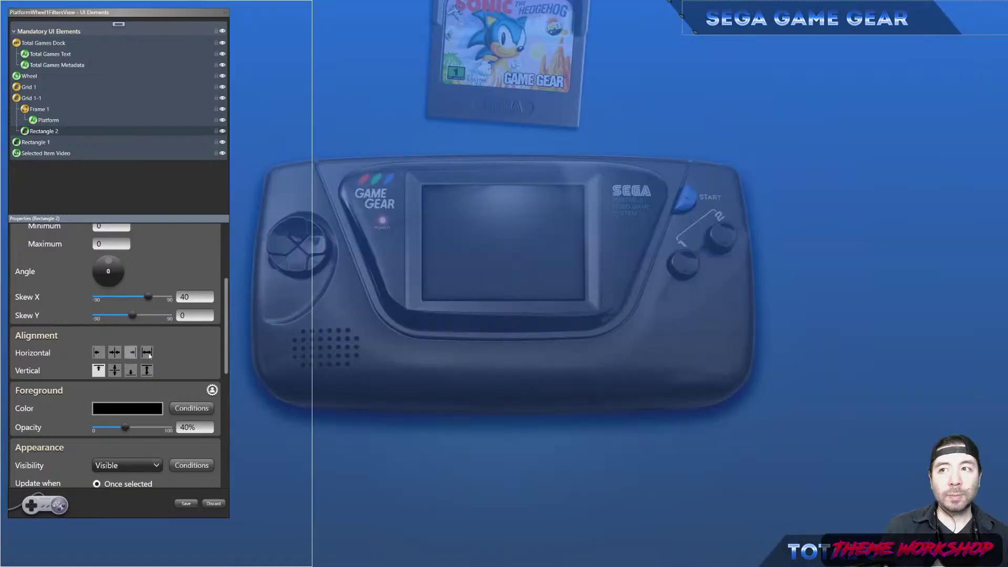
pyautogui.scroll(3, 219, 343)
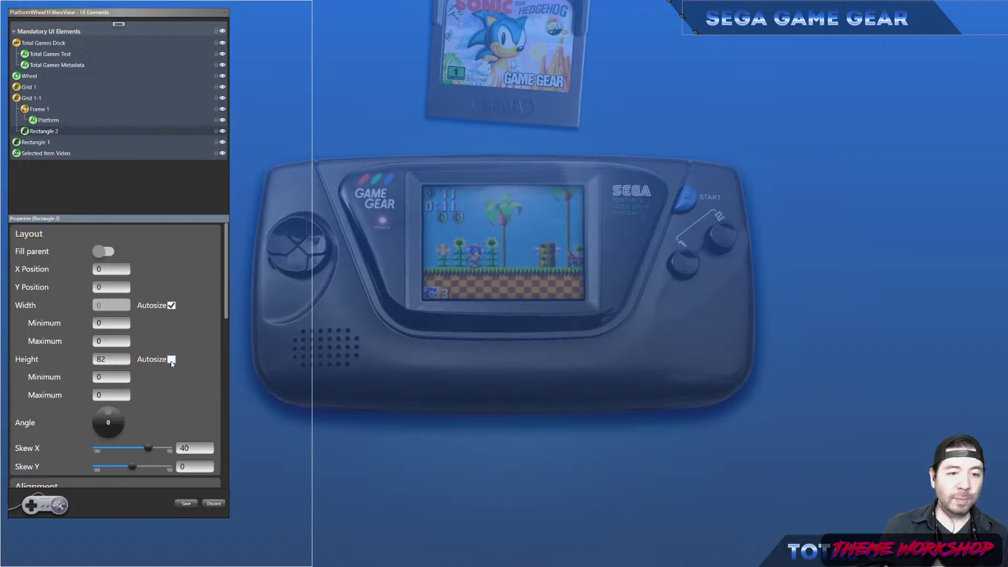
pyautogui.scroll(-5, 207, 309)
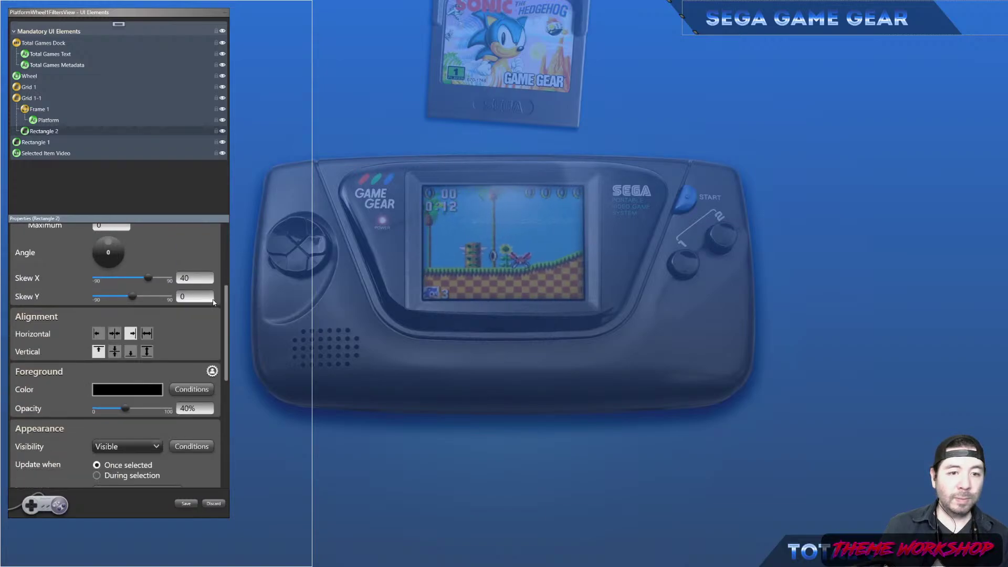
# Delete Rectangle 2 from Grid 1-1 and review the layout settings of Frame 1 and its parent grid.
pyautogui.rightClick(45, 132)
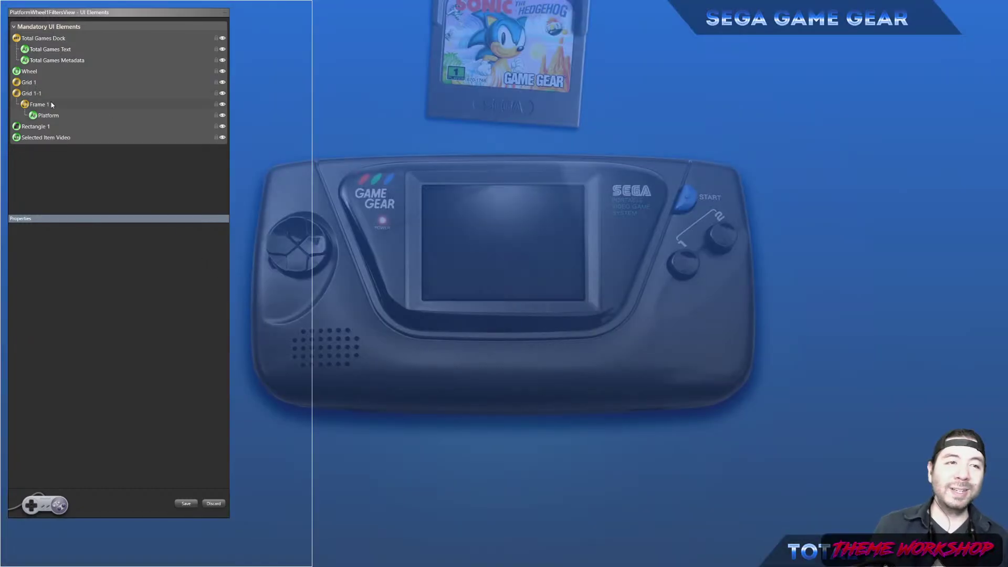
pyautogui.click(51, 104)
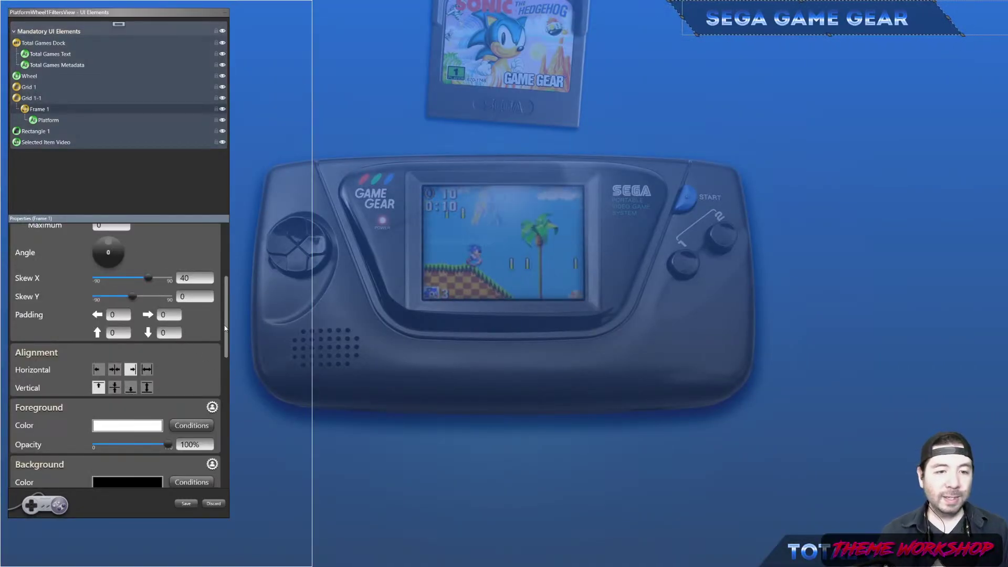
pyautogui.moveTo(225, 324); pyautogui.dragTo(227, 289)
pyautogui.click(37, 100)
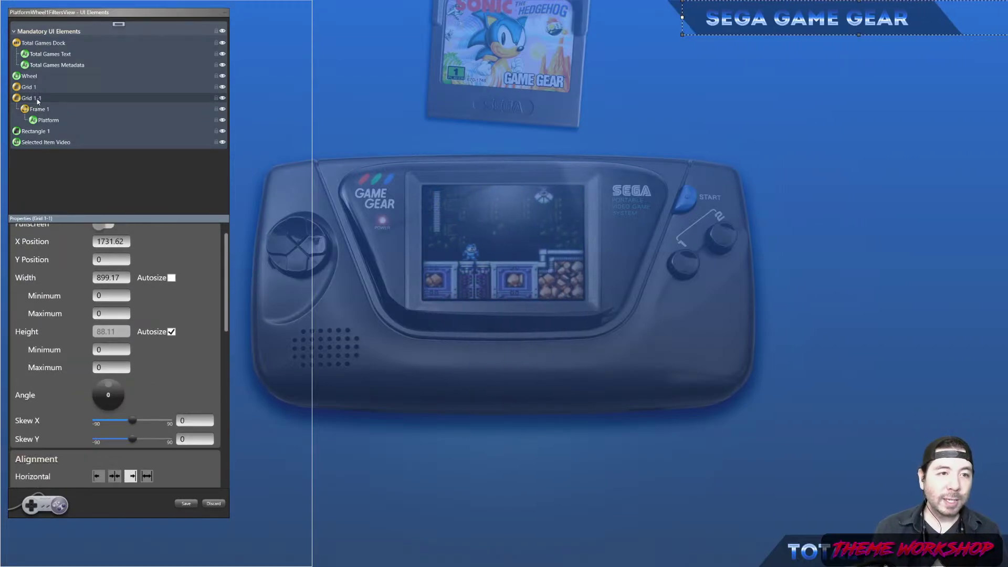
# Add a new grid element and nest it inside Grid 1-1, above Frame 1.
pyautogui.click(119, 24)
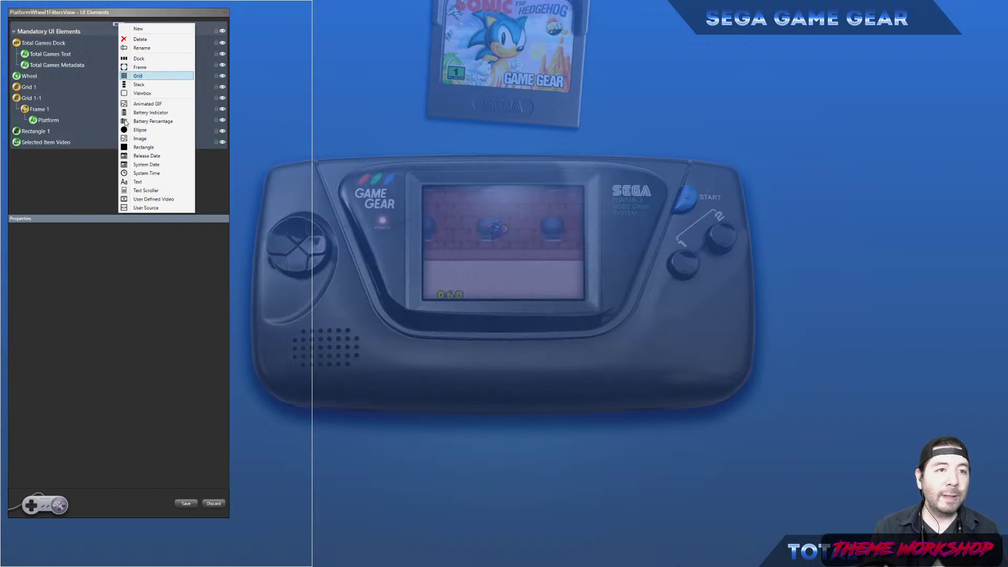
pyautogui.press('Return')
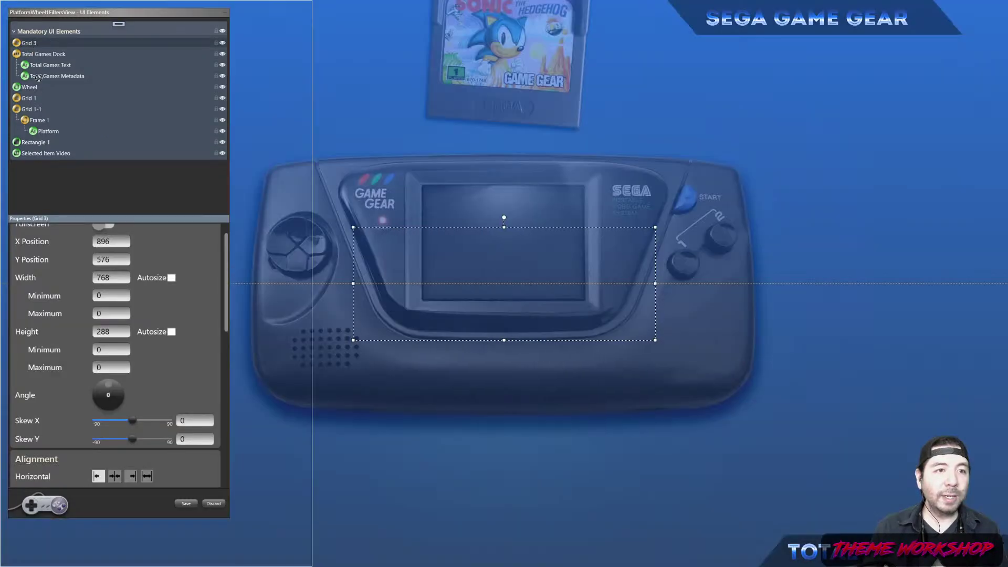
pyautogui.moveTo(35, 114); pyautogui.dragTo(34, 116)
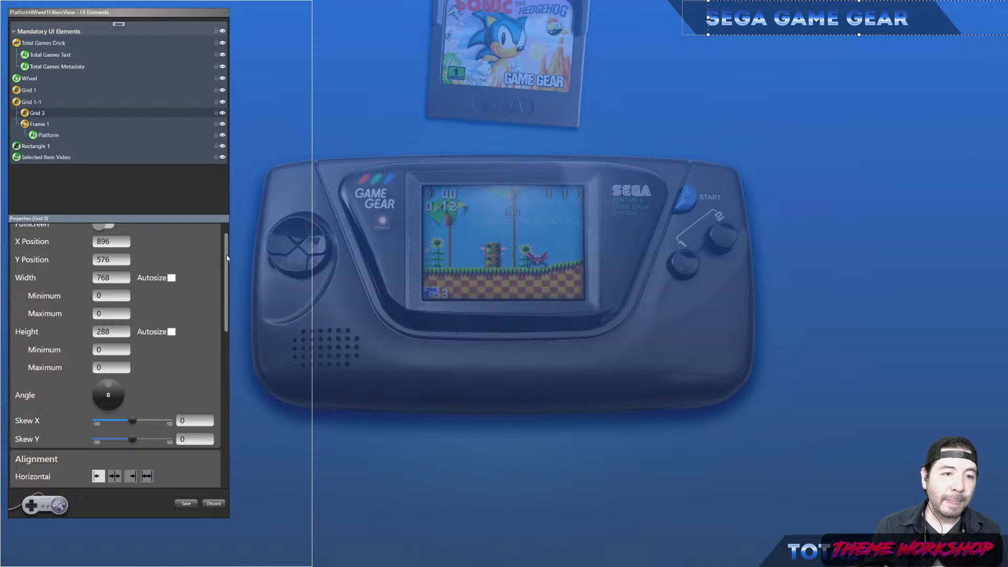
pyautogui.scroll(1, 208, 301)
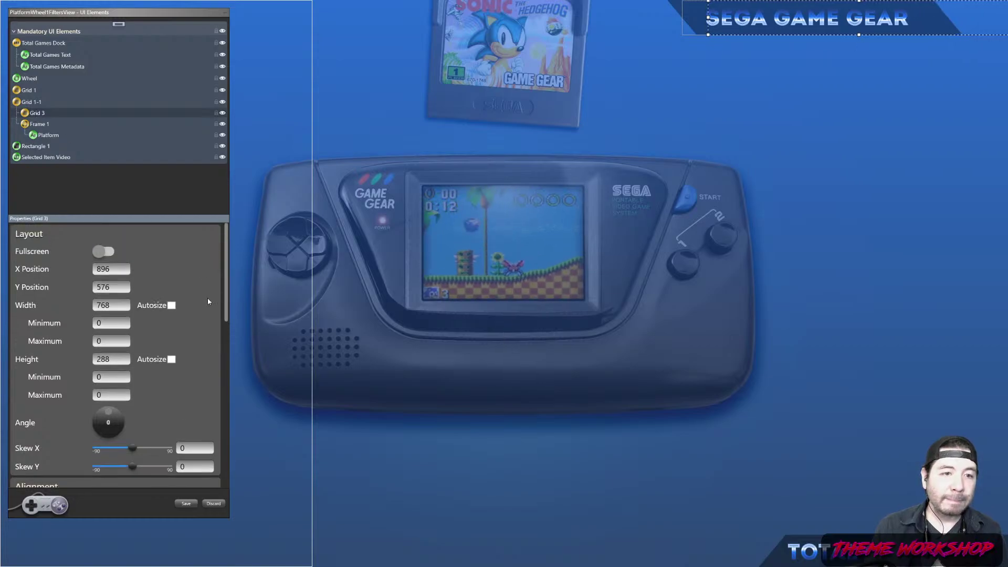
# Set the minimum width of Frame 1 to 250 and select the Platform text inside it.
pyautogui.click(38, 124)
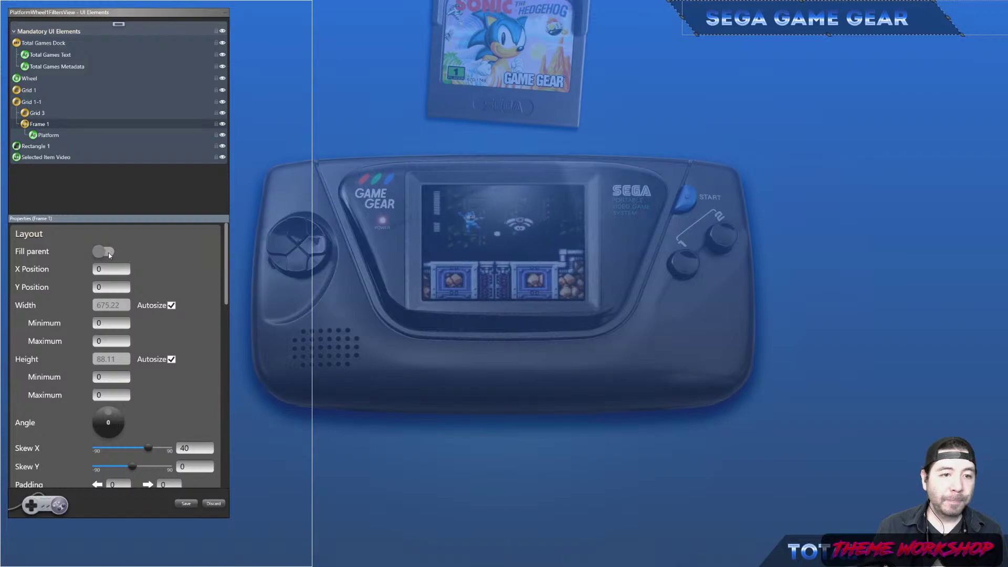
pyautogui.scroll(-3, 203, 291)
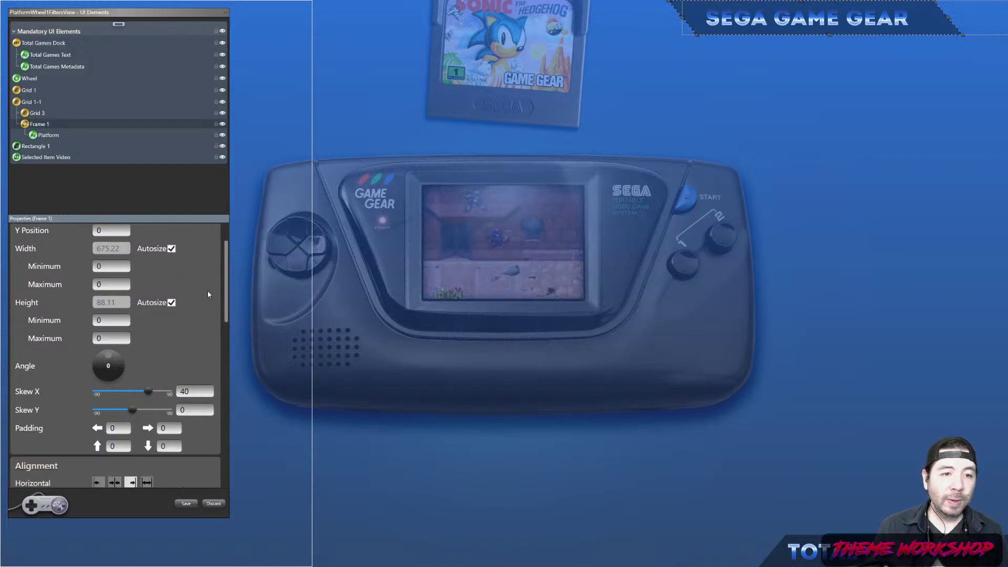
pyautogui.scroll(2, 209, 290)
pyautogui.scroll(1, 209, 293)
pyautogui.click(108, 323)
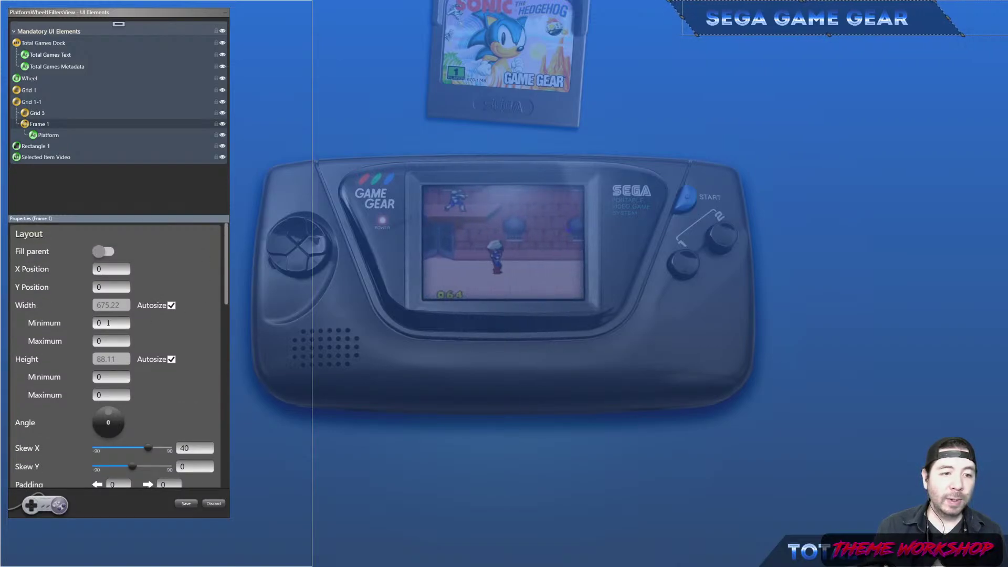
pyautogui.write('250')
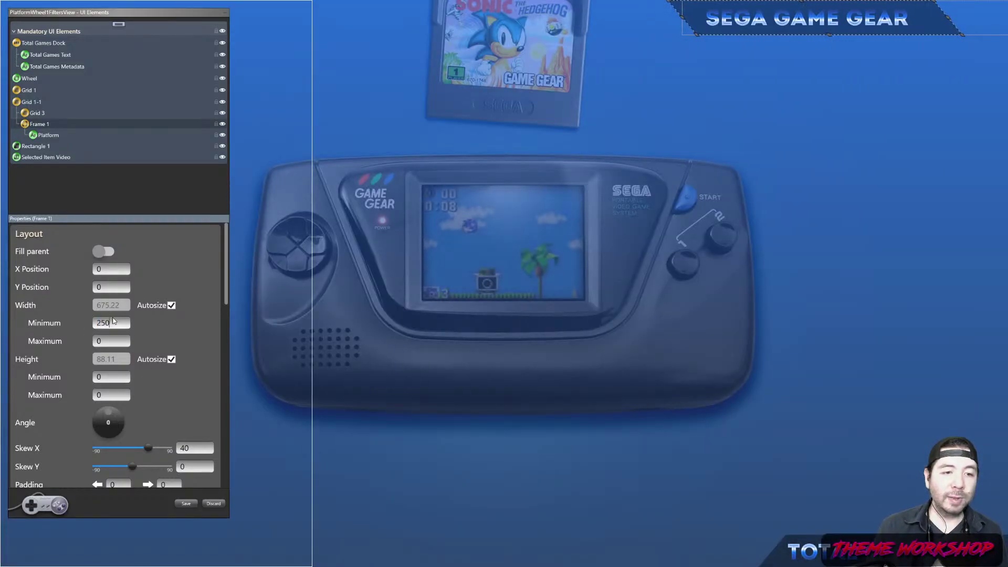
pyautogui.click(43, 135)
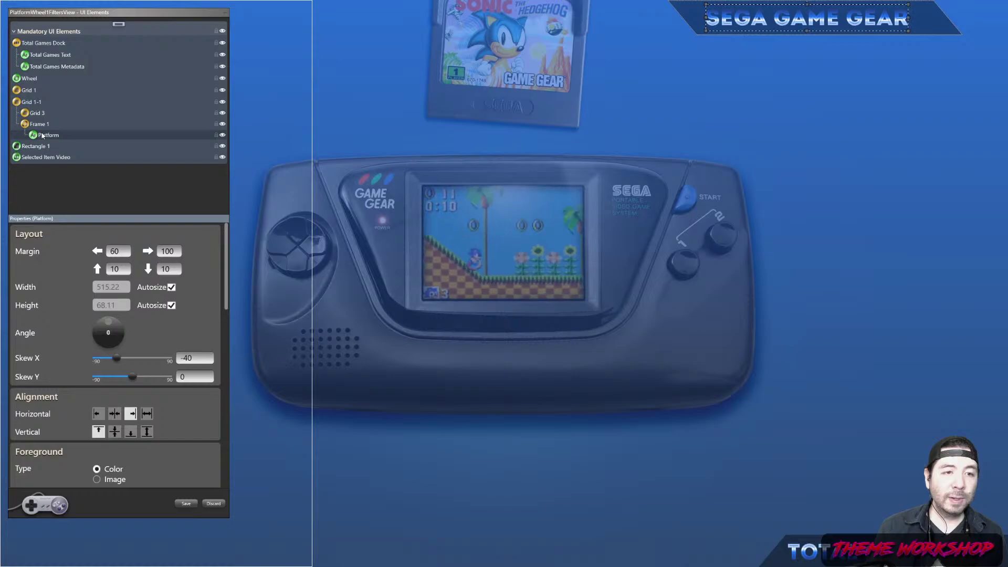
# Review the full settings of the Platform text and the layout settings of its parent Frame 1.
pyautogui.scroll(-3, 225, 265)
pyautogui.scroll(3, 227, 262)
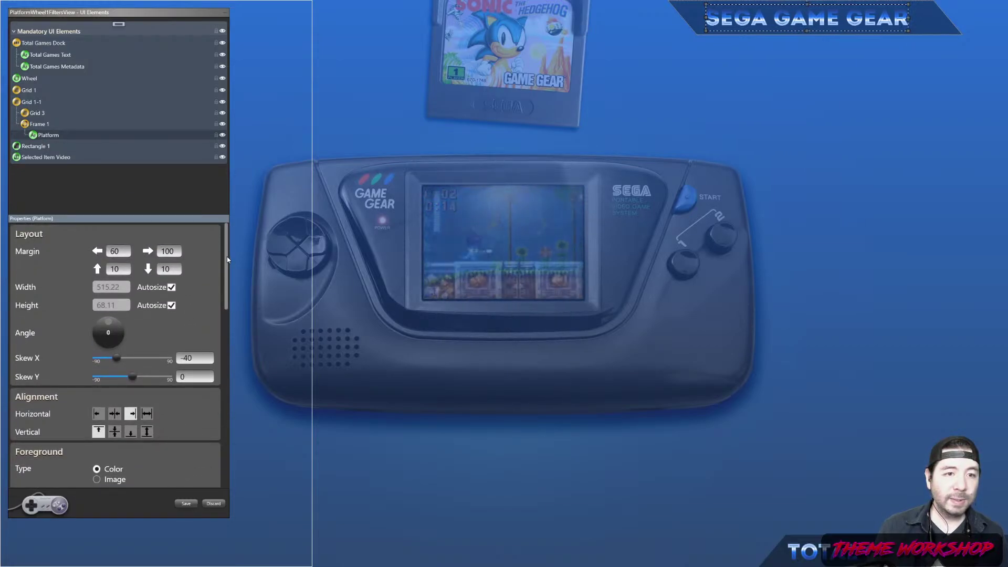
pyautogui.moveTo(227, 264); pyautogui.dragTo(232, 411)
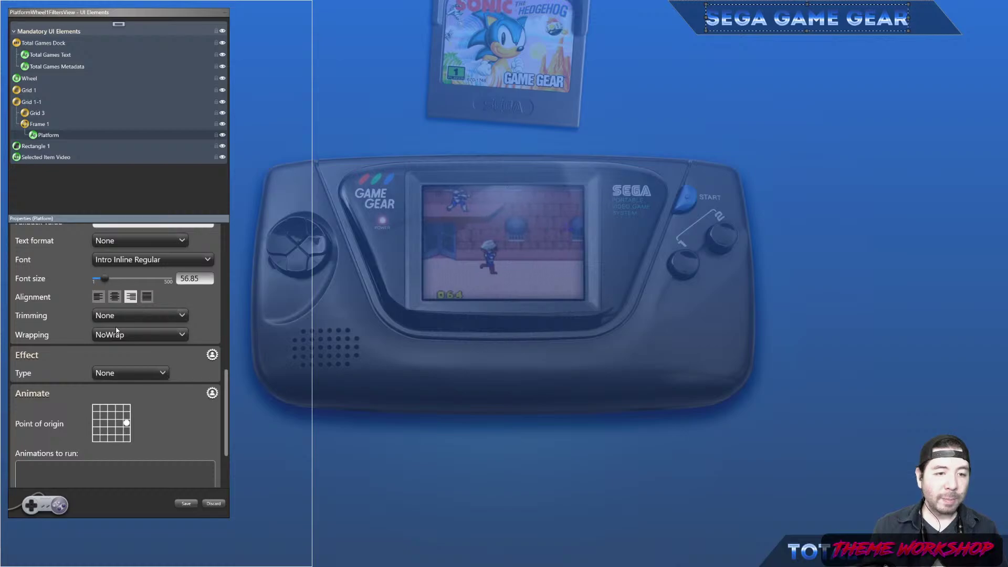
pyautogui.moveTo(227, 392); pyautogui.dragTo(216, 236)
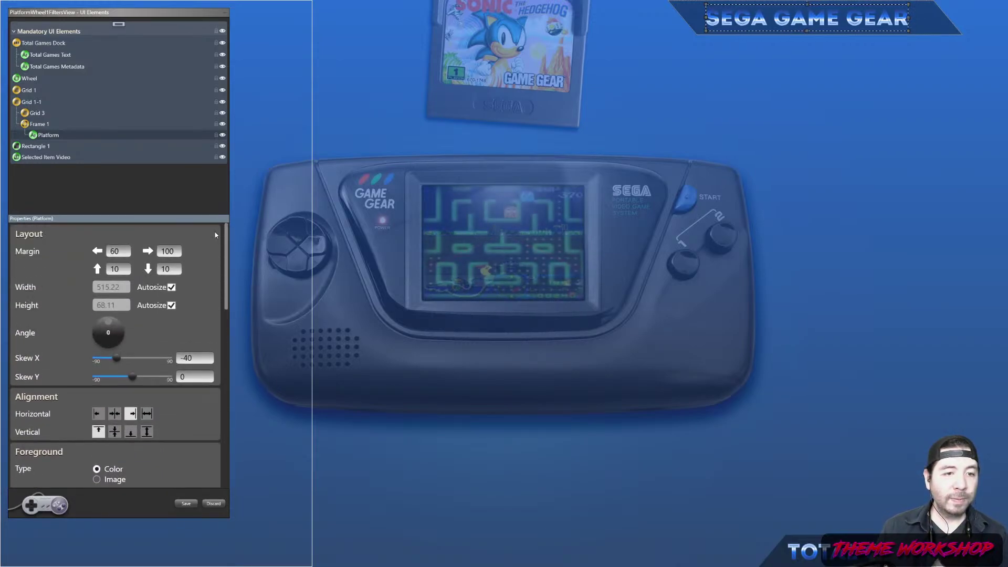
pyautogui.click(35, 117)
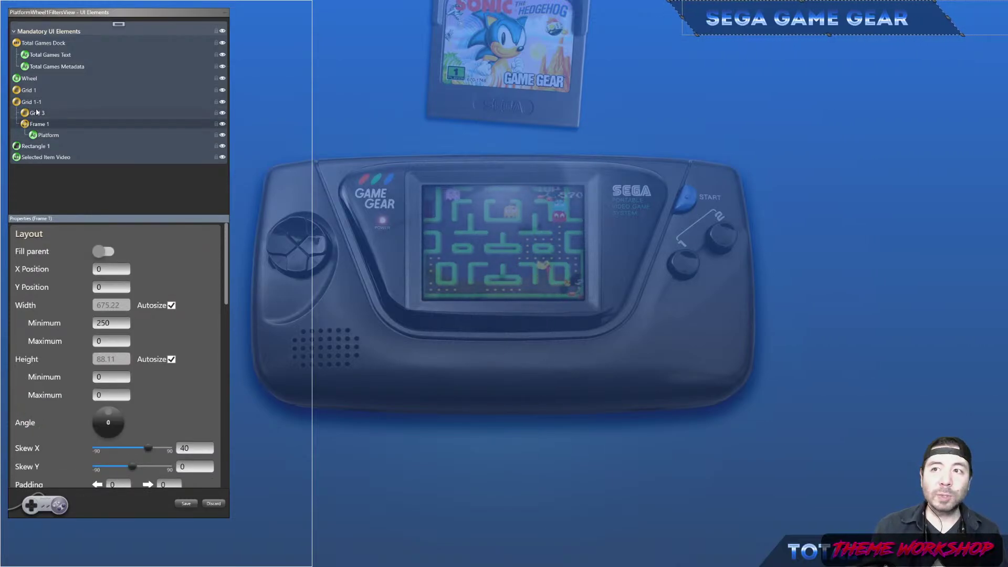
pyautogui.click(34, 125)
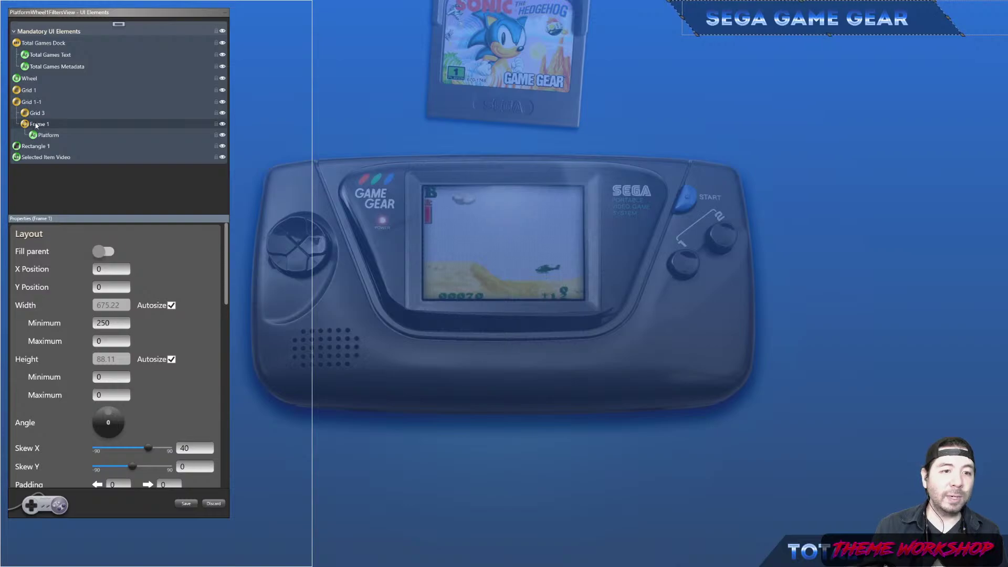
# Try autosizing the width of Grid 3, compare it with Frame 1, and turn the autosizing back off.
pyautogui.click(35, 113)
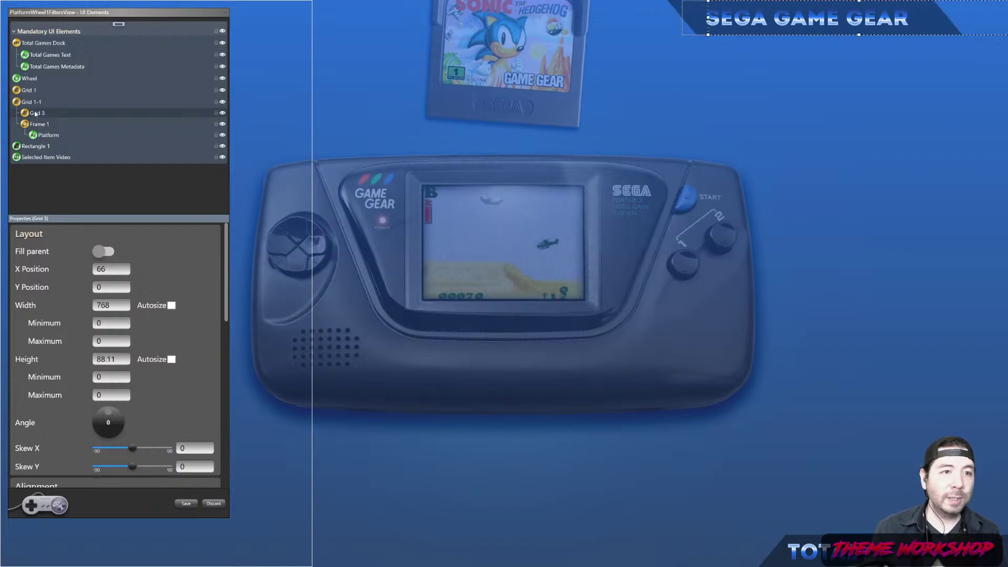
pyautogui.click(172, 306)
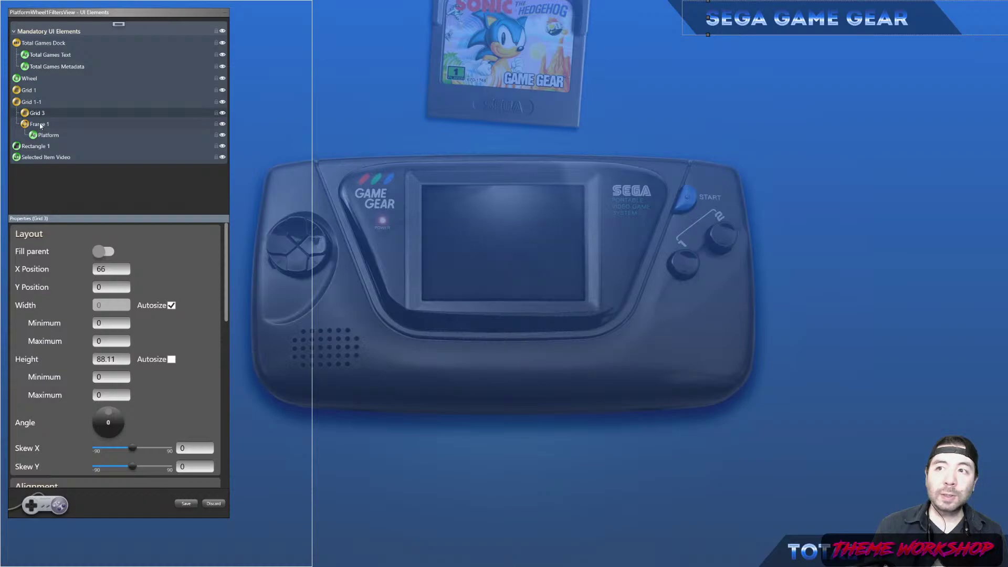
pyautogui.click(37, 125)
pyautogui.click(41, 115)
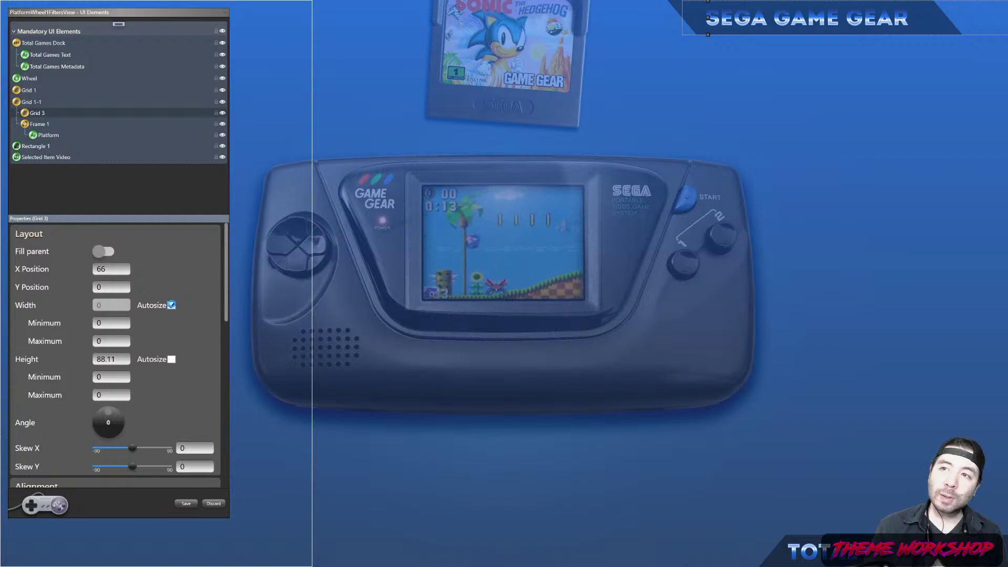
pyautogui.click(172, 306)
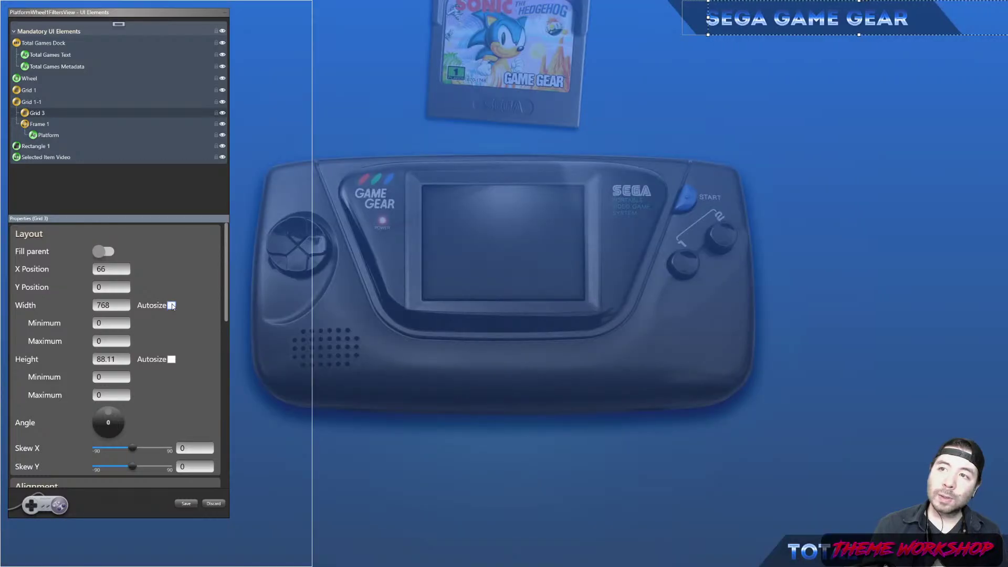
# Align Grid 3 horizontally to the right.
pyautogui.scroll(-1, 200, 368)
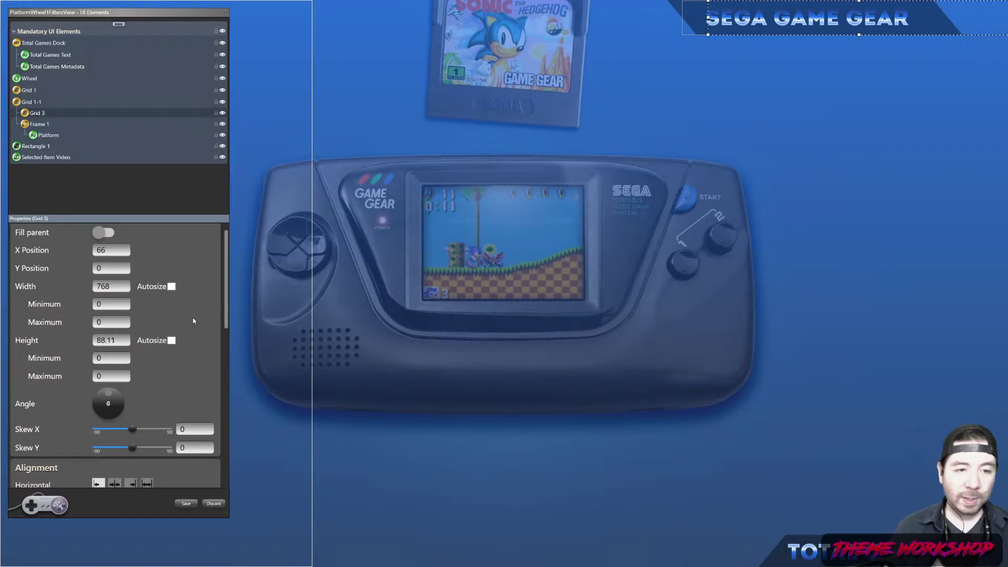
pyautogui.scroll(-5, 193, 321)
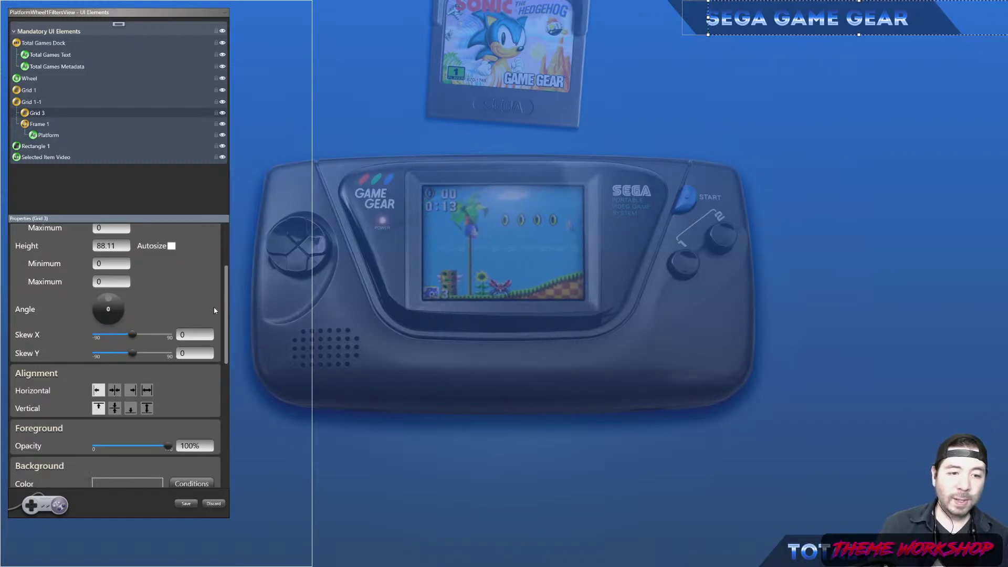
pyautogui.click(132, 390)
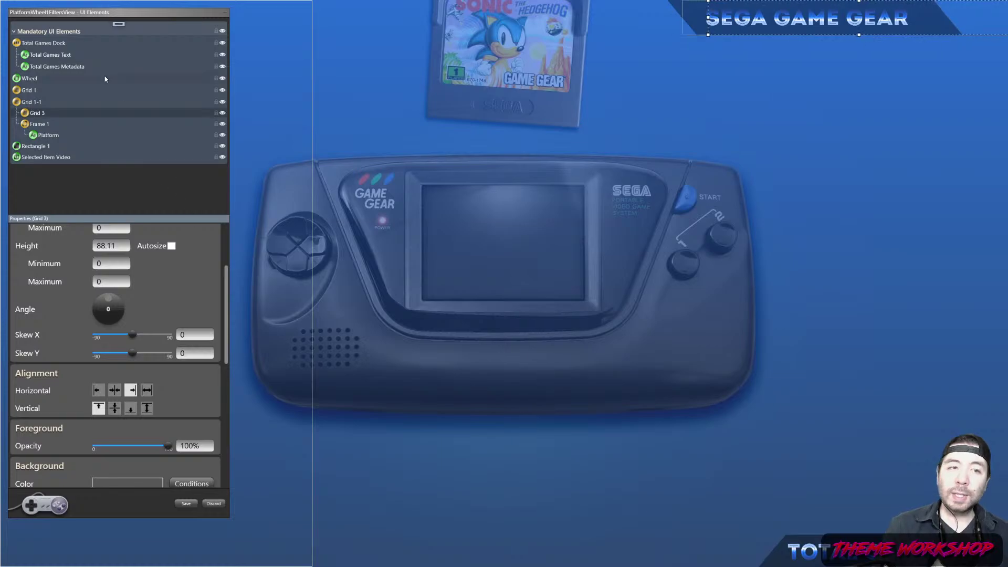
# Try autosizing the width of the right-aligned Grid 3 and undo the change.
pyautogui.scroll(5, 208, 296)
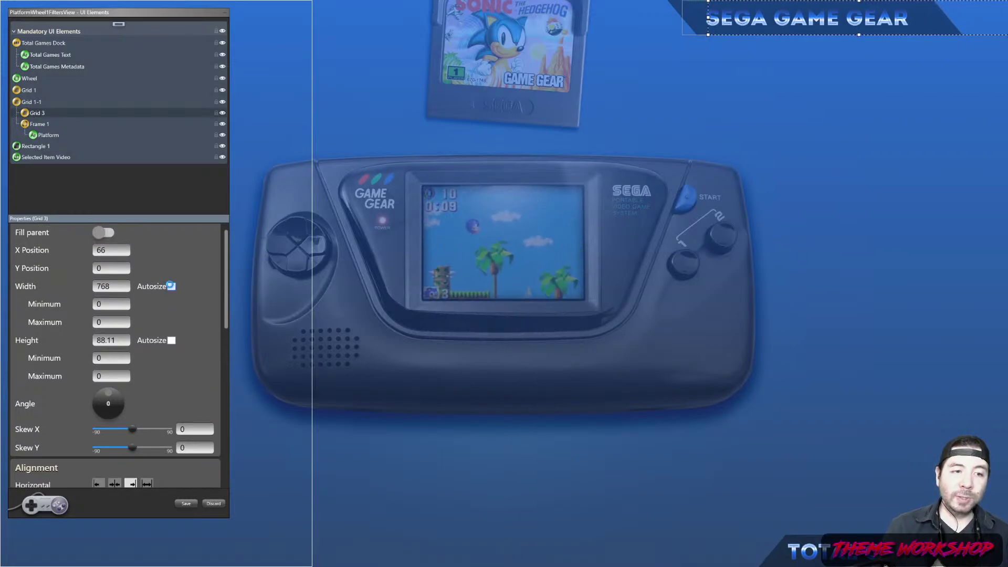
pyautogui.click(171, 287)
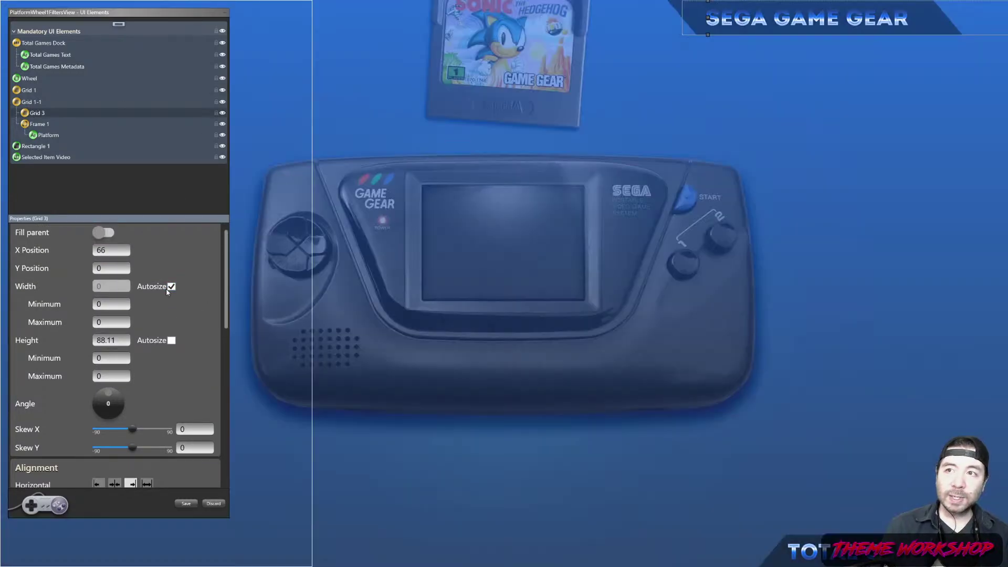
pyautogui.hotkey('ctrl', 'z')
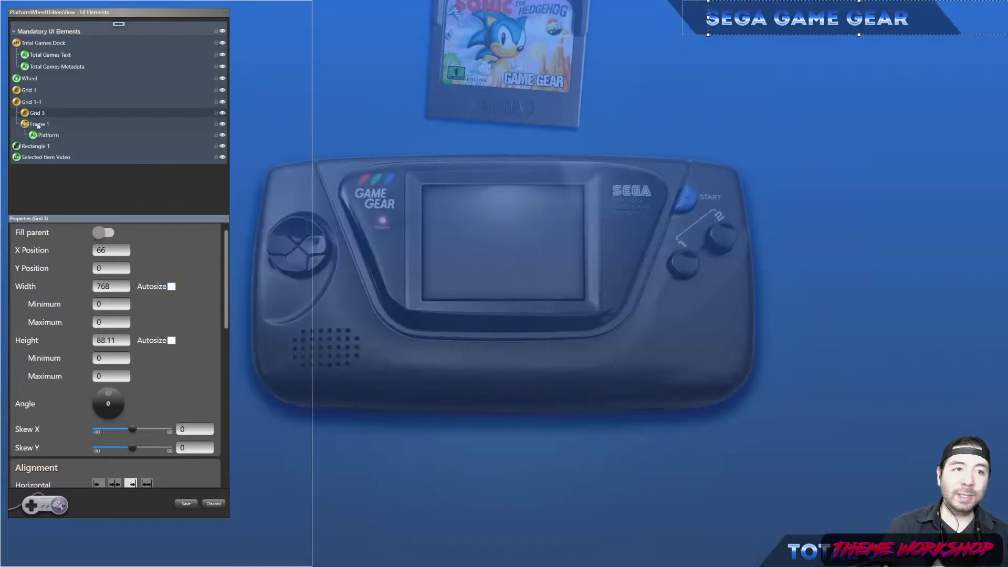
# Nest Frame 1 inside Grid 3 and turn on autosize for the width of Grid 3.
pyautogui.click(38, 125)
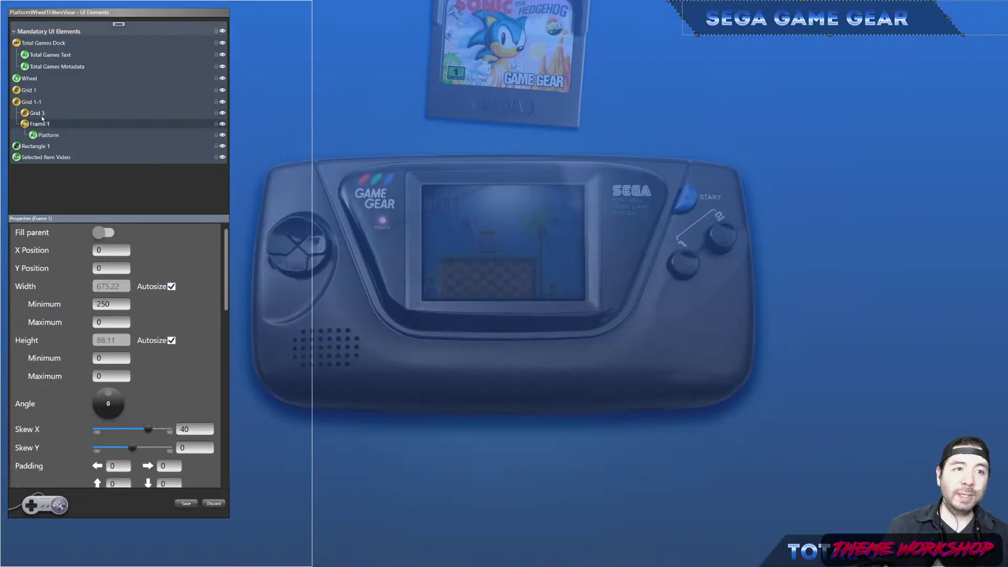
pyautogui.moveTo(45, 116); pyautogui.dragTo(44, 114)
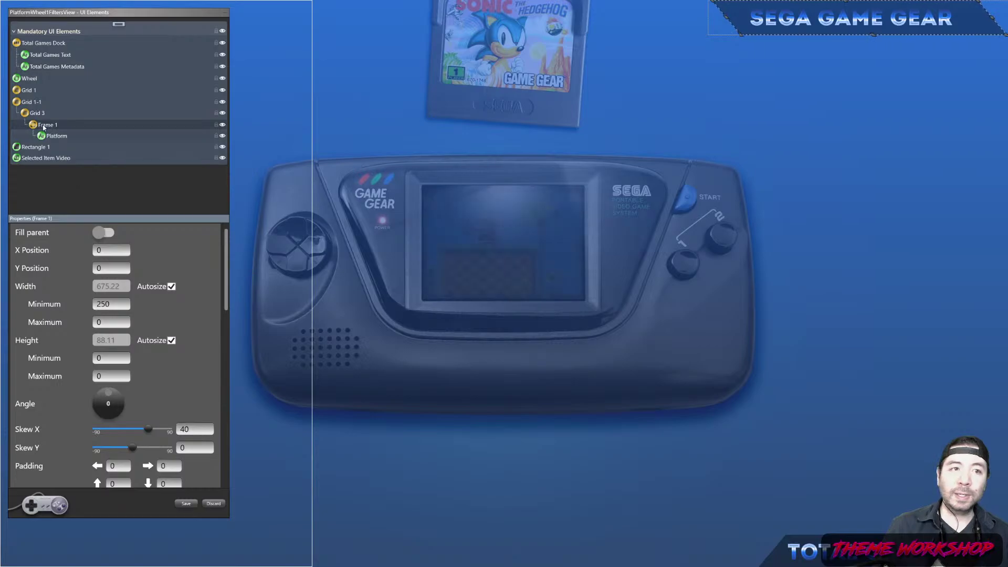
pyautogui.click(38, 113)
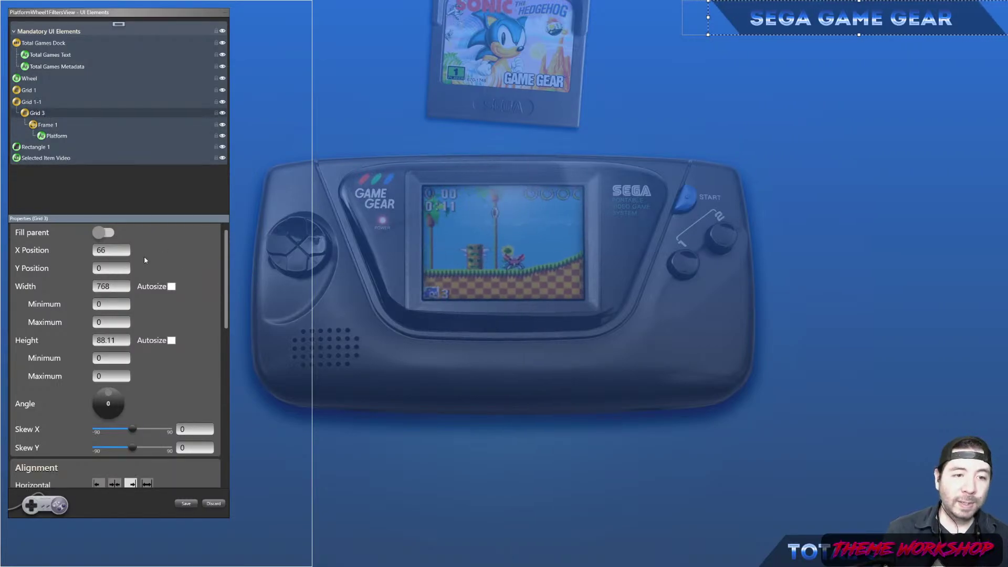
pyautogui.click(171, 287)
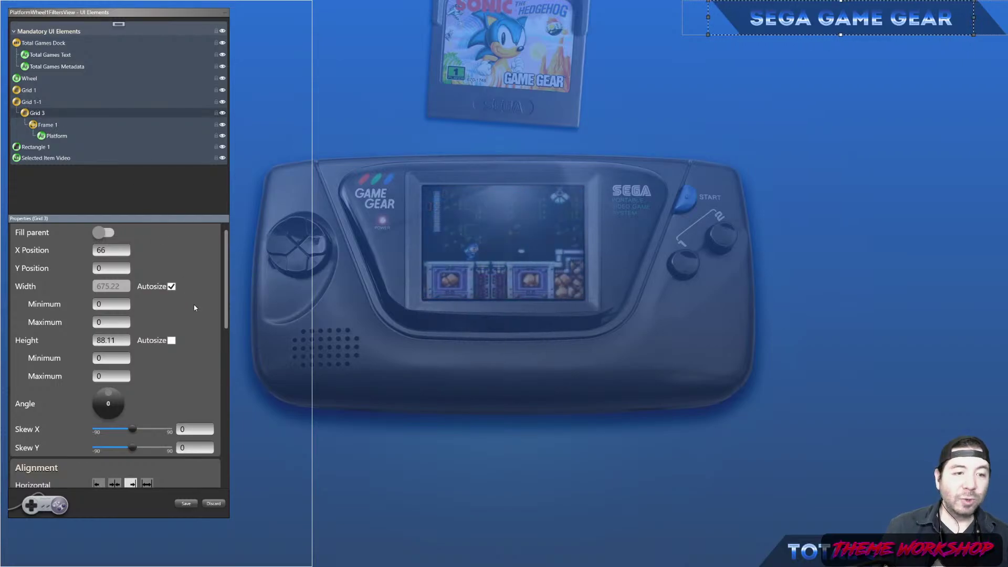
# Compare the bounds and layout settings of Grid 1-1 with those of the nested Grid 3.
pyautogui.click(34, 103)
pyautogui.click(36, 114)
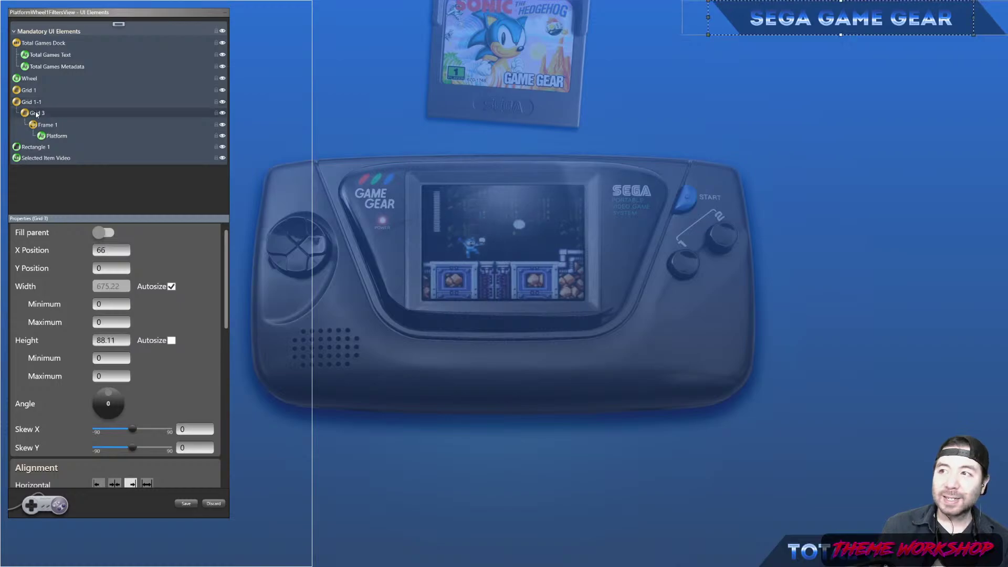
pyautogui.click(33, 103)
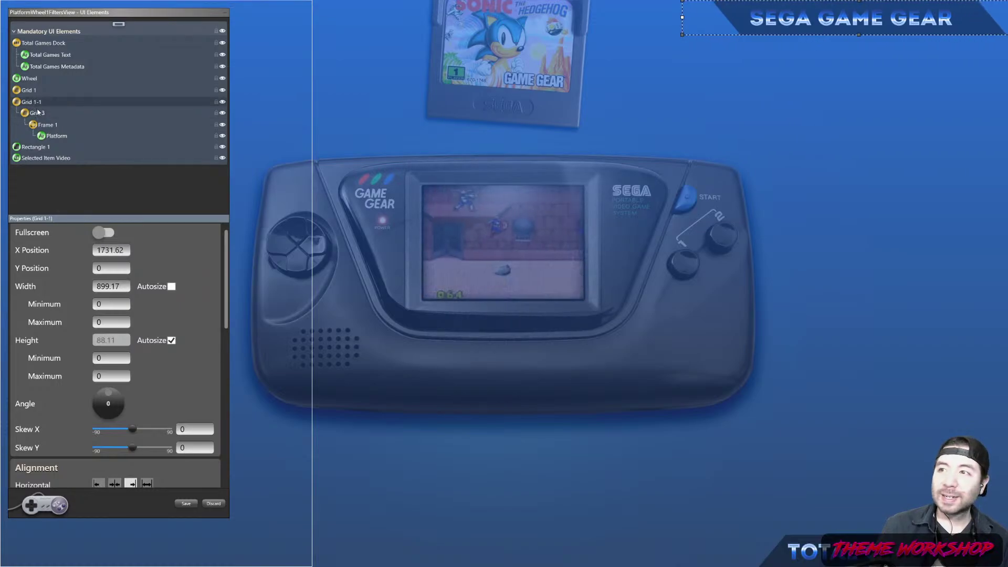
pyautogui.click(42, 115)
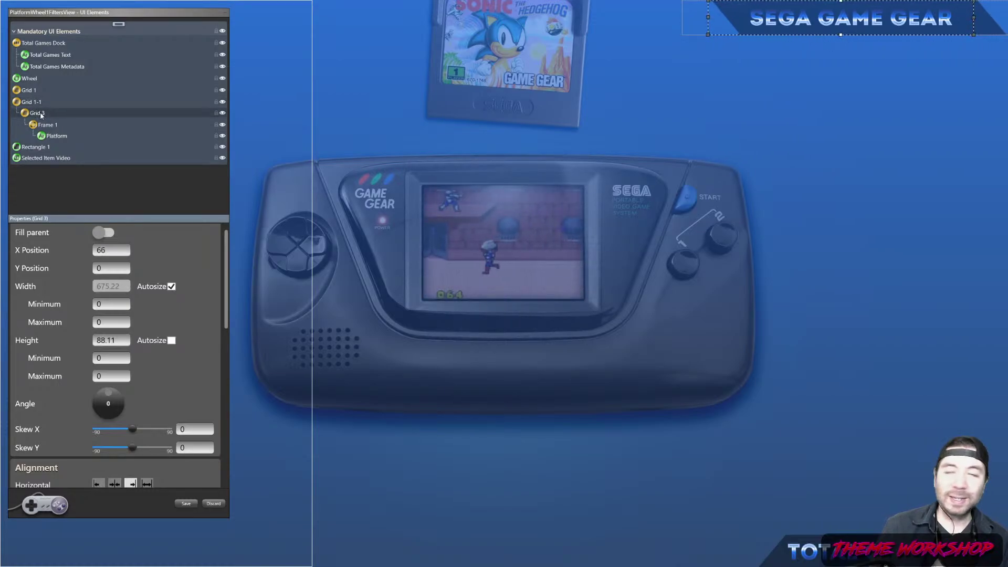
pyautogui.click(35, 106)
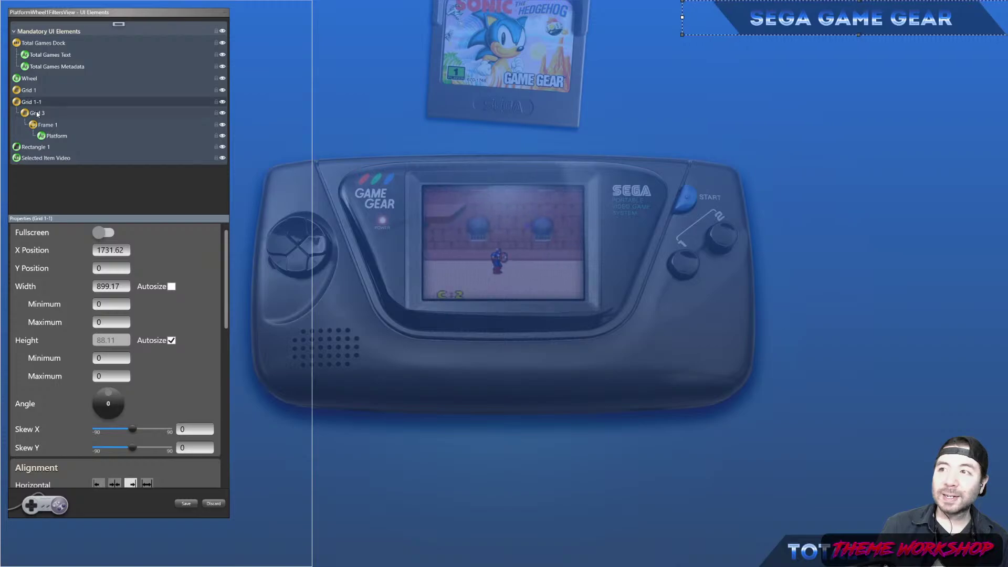
pyautogui.click(36, 114)
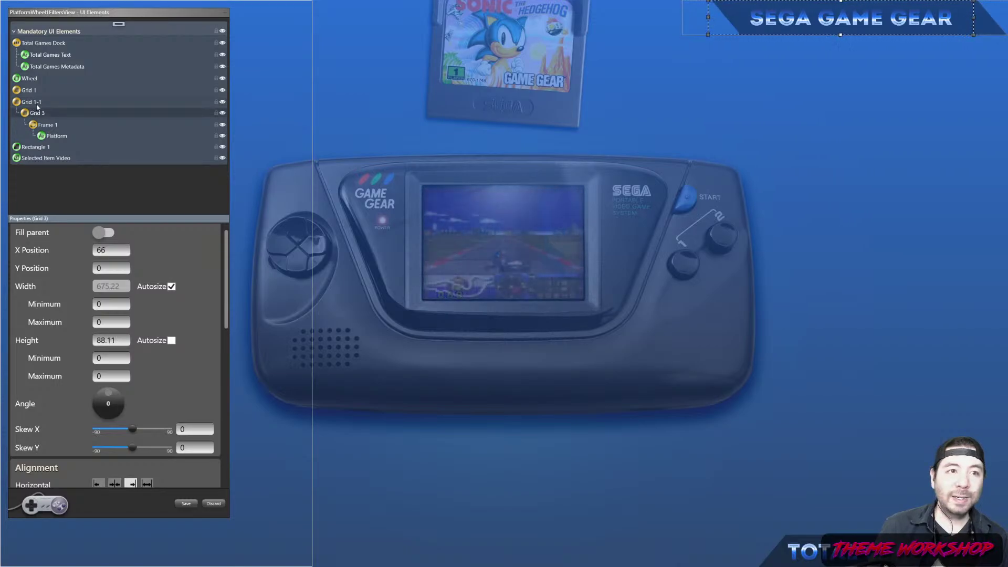
# Nudge Grid 1-1 to the right until its X position is 1831.62.
pyautogui.click(33, 103)
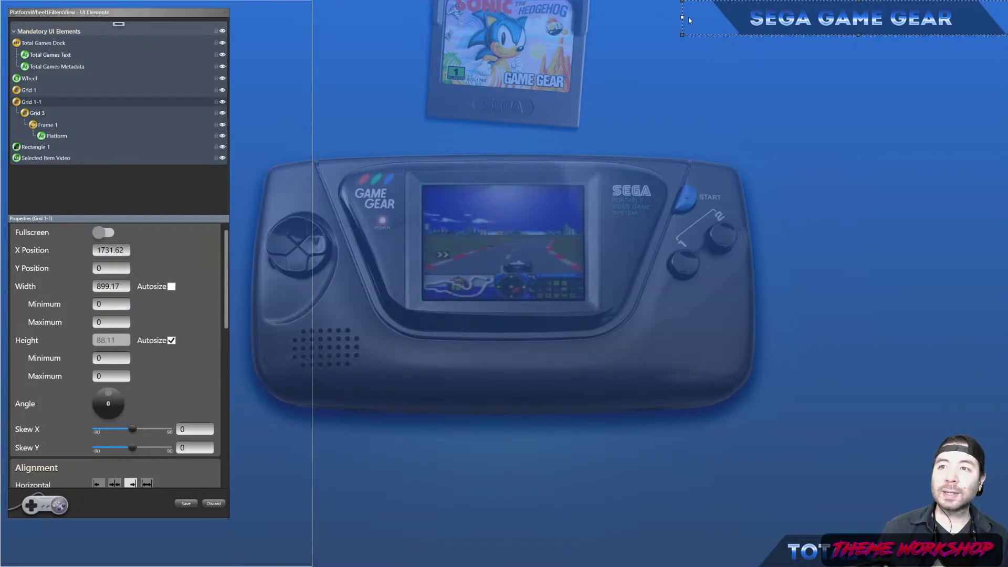
pyautogui.hotkey('shift', 'Right')
pyautogui.hotkey('shift', 'Right')
pyautogui.hotkey('shift', 'Right')
pyautogui.hotkey('shift', 'Right')
pyautogui.hotkey('shift', 'Right')
pyautogui.hotkey('shift', 'Right')
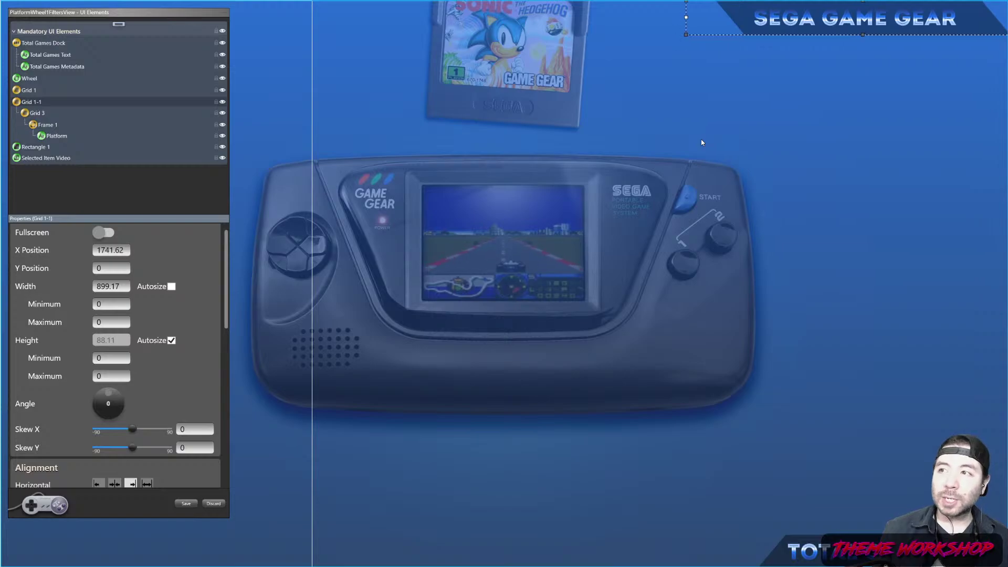
pyautogui.hotkey('shift', 'Right')
pyautogui.hotkey('shift', 'Right')
pyautogui.hotkey('shift', 'Right')
pyautogui.hotkey('shift', 'Right')
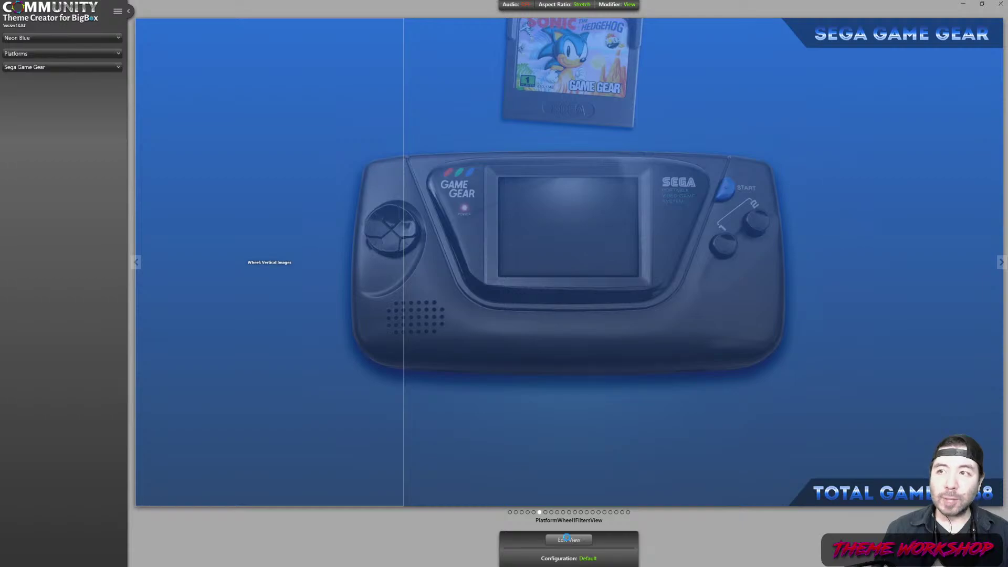
# Reopen PlatformWheel1FiltersView for editing and stretch Grid 1-1 leftwards to a width of about 1582.
pyautogui.click(569, 539)
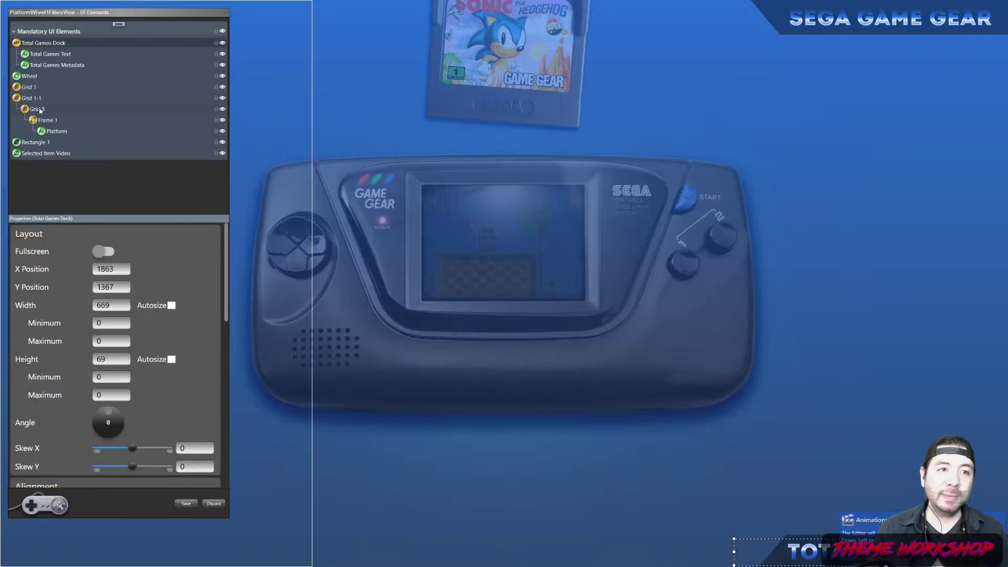
pyautogui.click(35, 99)
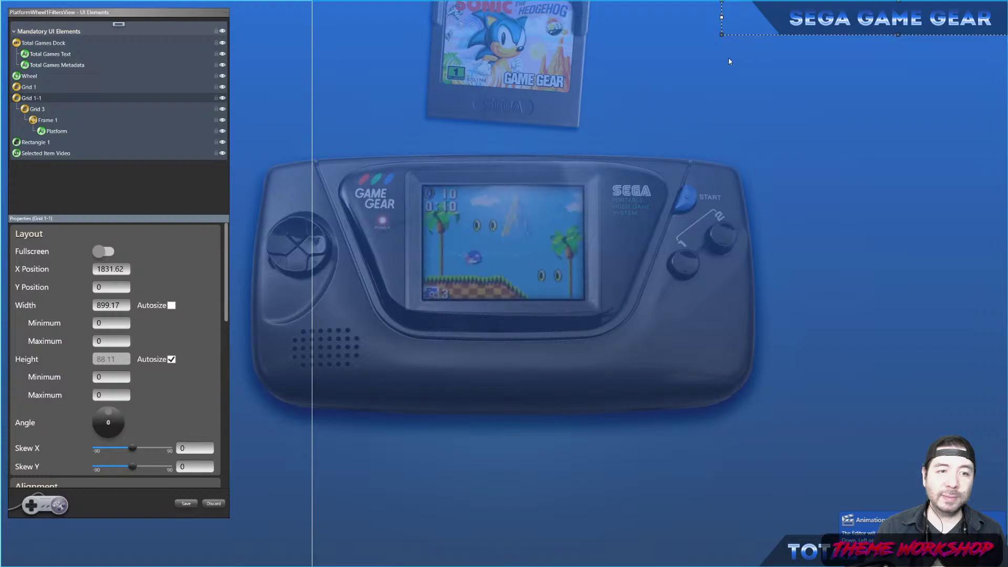
pyautogui.moveTo(722, 17); pyautogui.dragTo(453, 20)
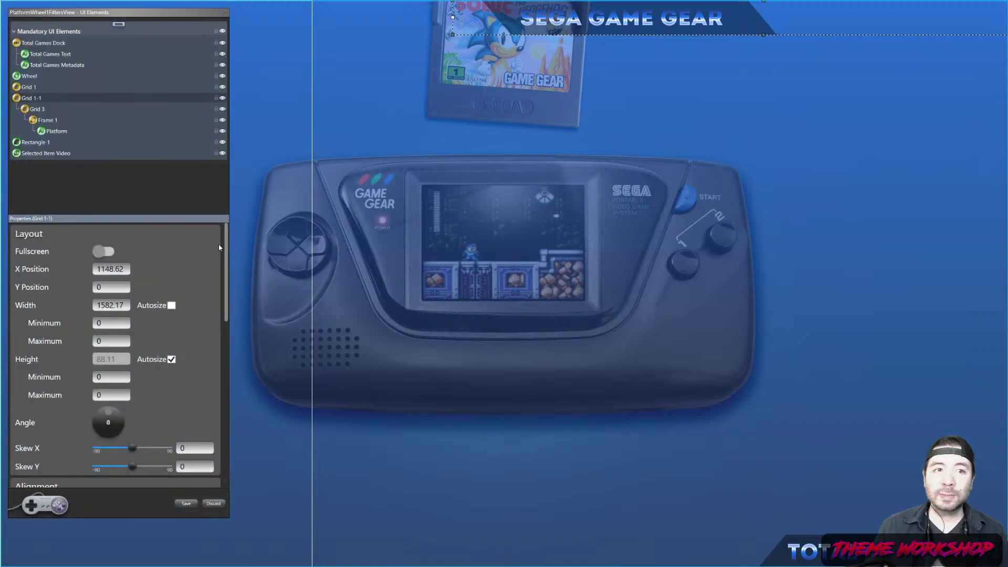
# Turn off width autosizing on Grid 3 and test its left and center horizontal alignments before setting it to right.
pyautogui.click(32, 110)
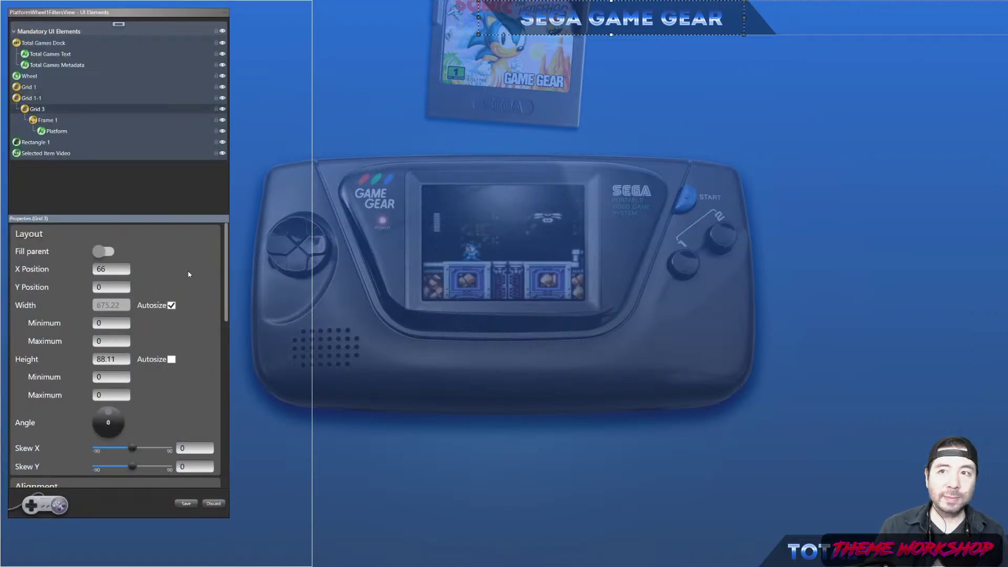
pyautogui.click(171, 305)
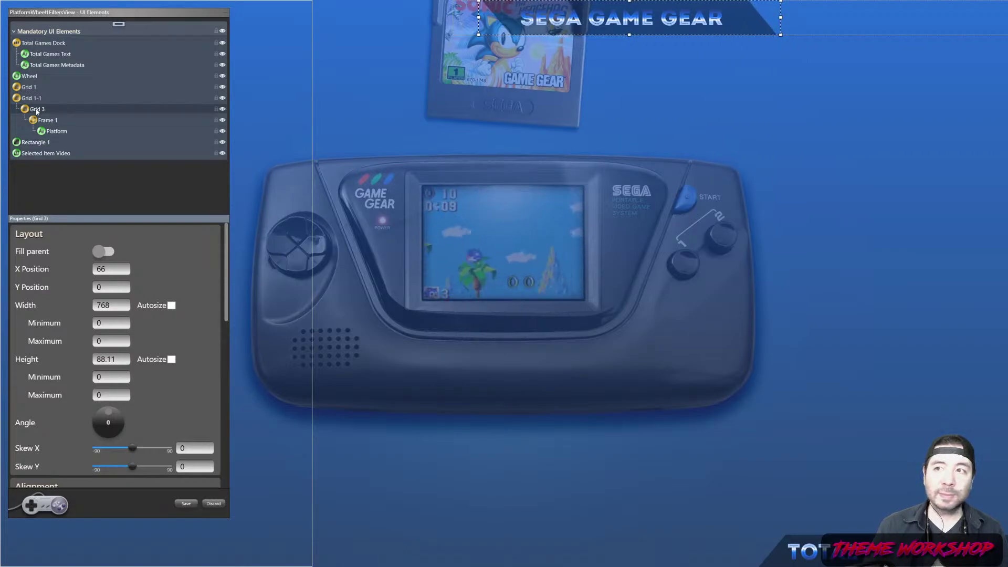
pyautogui.scroll(-3, 196, 339)
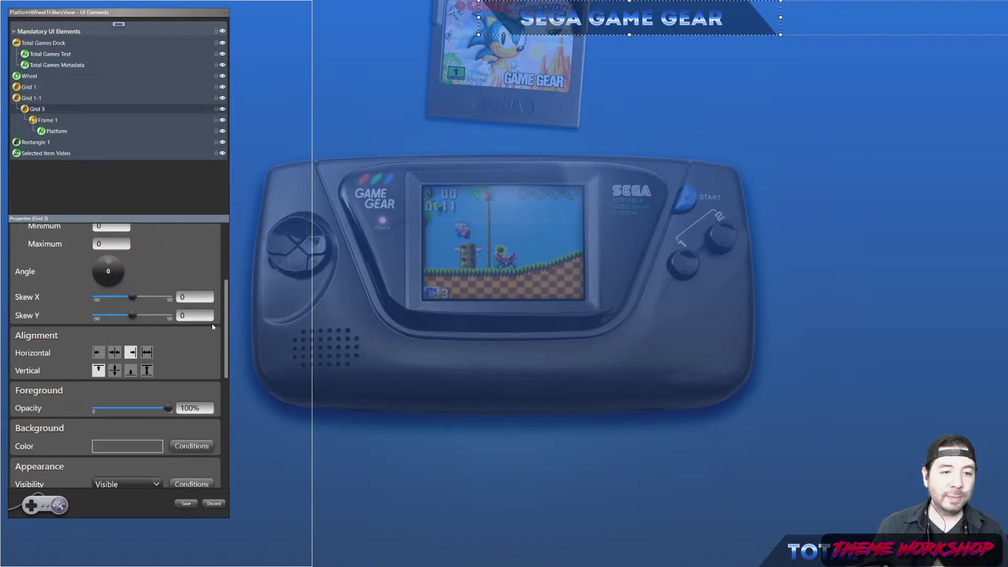
pyautogui.scroll(-1, 212, 323)
pyautogui.click(98, 296)
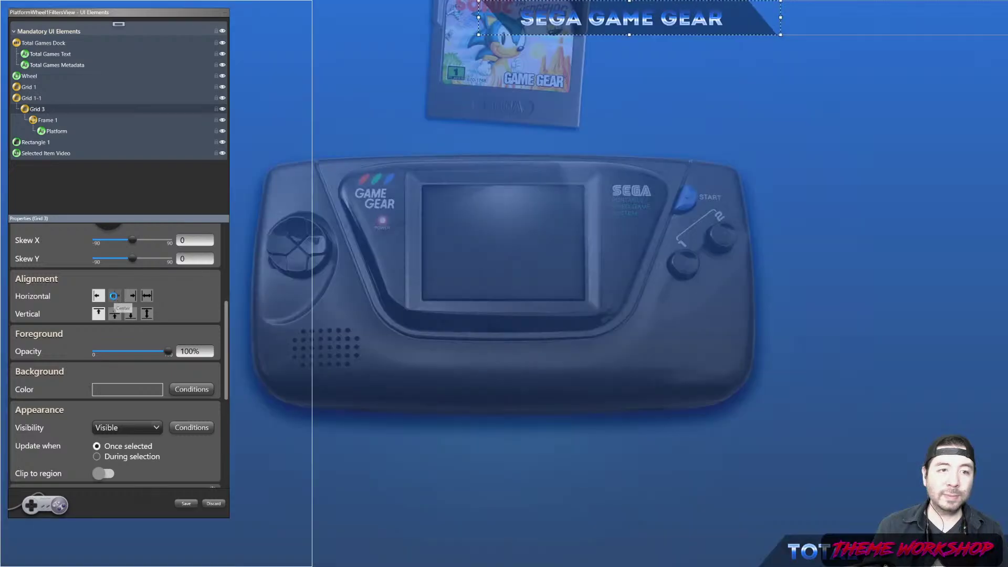
pyautogui.click(114, 298)
pyautogui.click(131, 295)
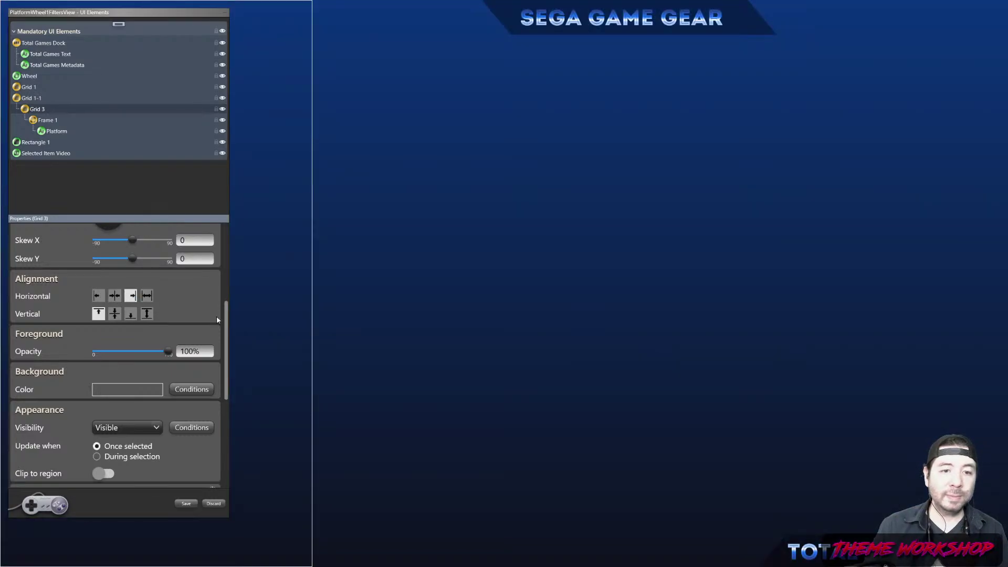
# Leave the view editor and publish the Neon Blue theme.
pyautogui.scroll(4, 221, 321)
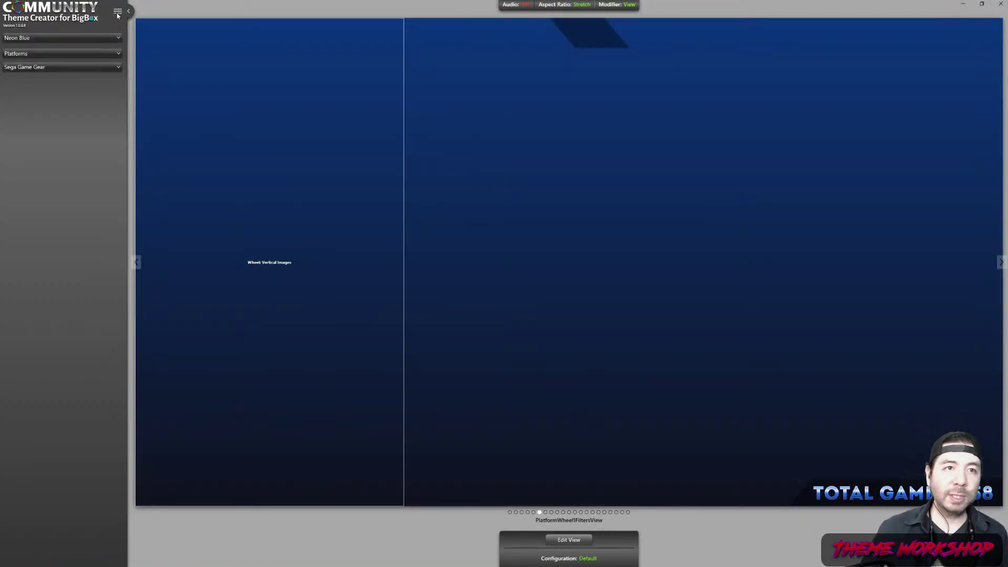
pyautogui.click(117, 13)
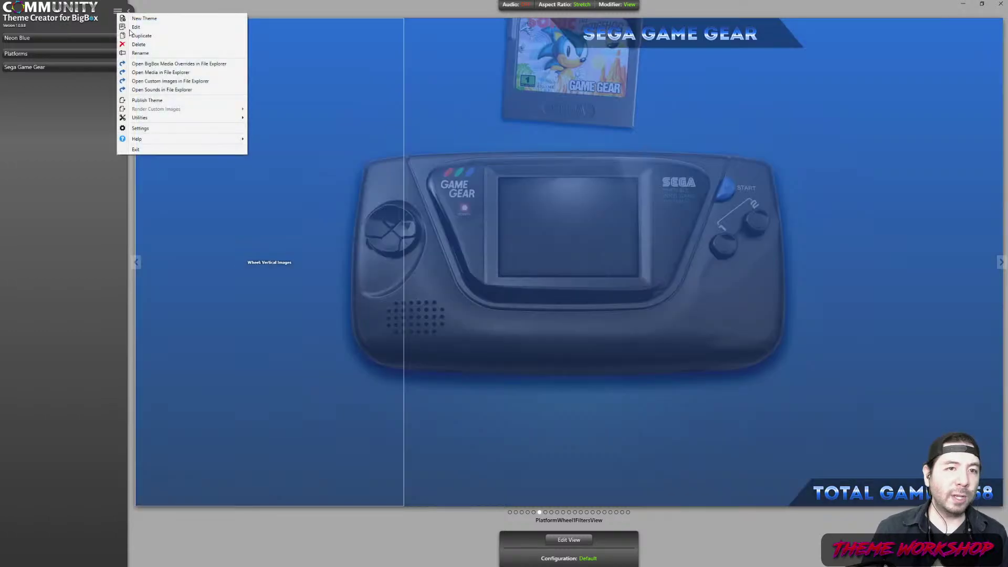
pyautogui.click(185, 99)
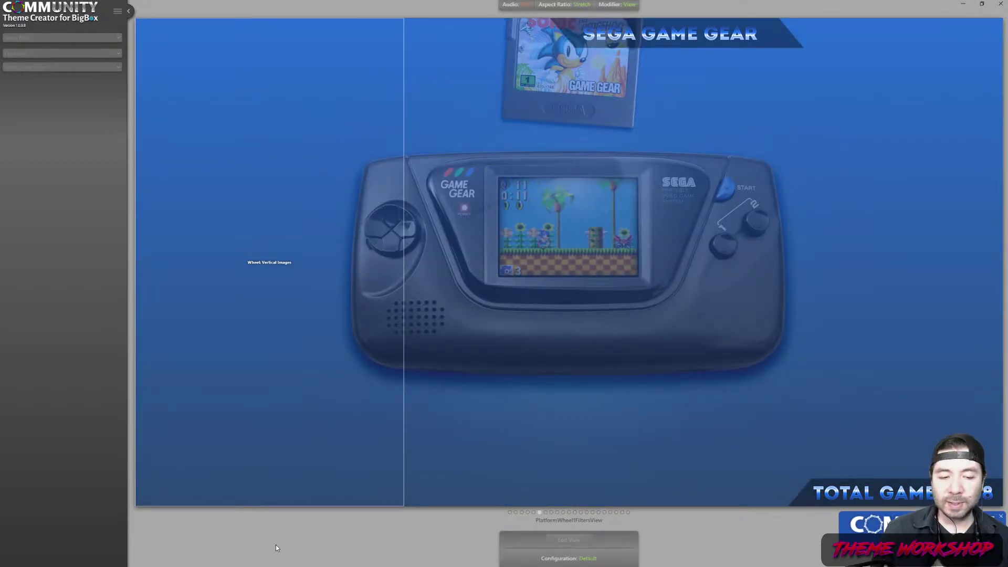
# Close the message about another running instance and switch to the open LaunchBox window.
pyautogui.press('super')
pyautogui.press('Escape')
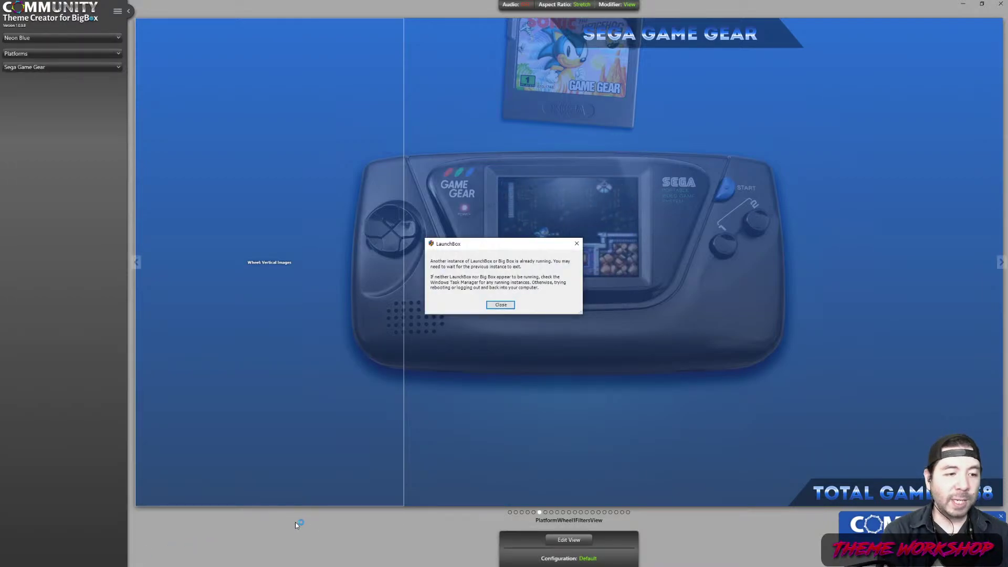
pyautogui.click(501, 304)
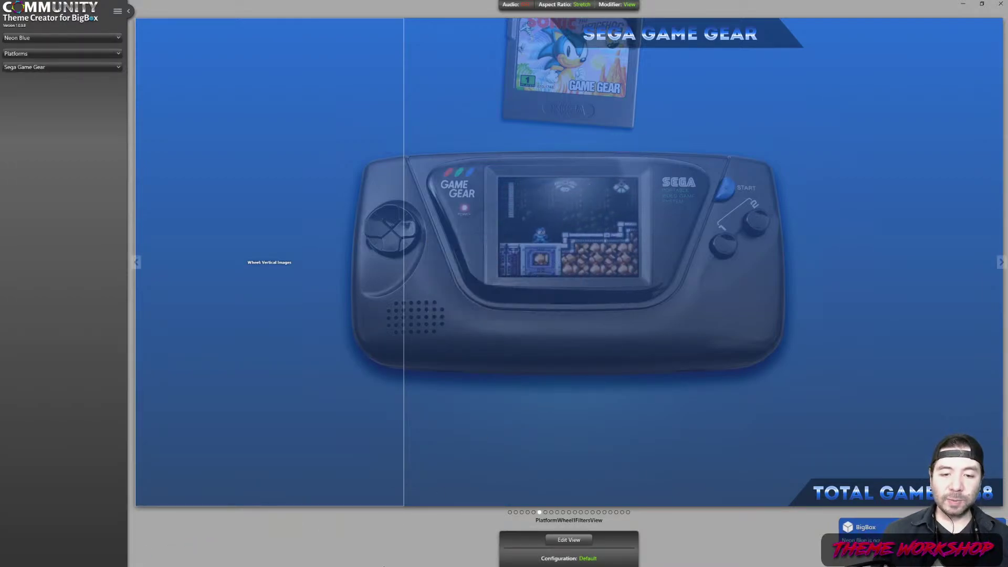
pyautogui.press('super')
pyautogui.click(227, 562)
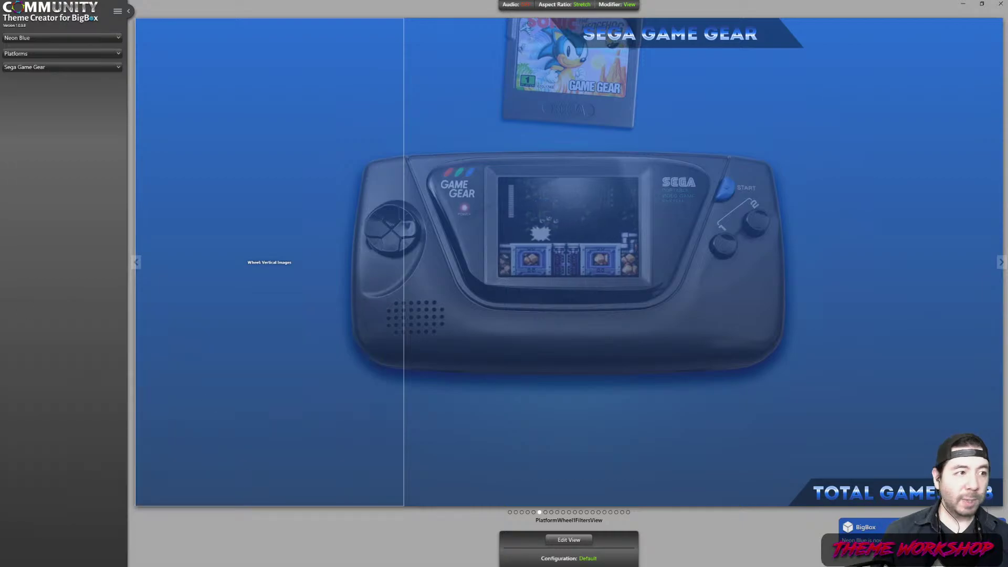
pyautogui.hotkey('alt', 'Tab')
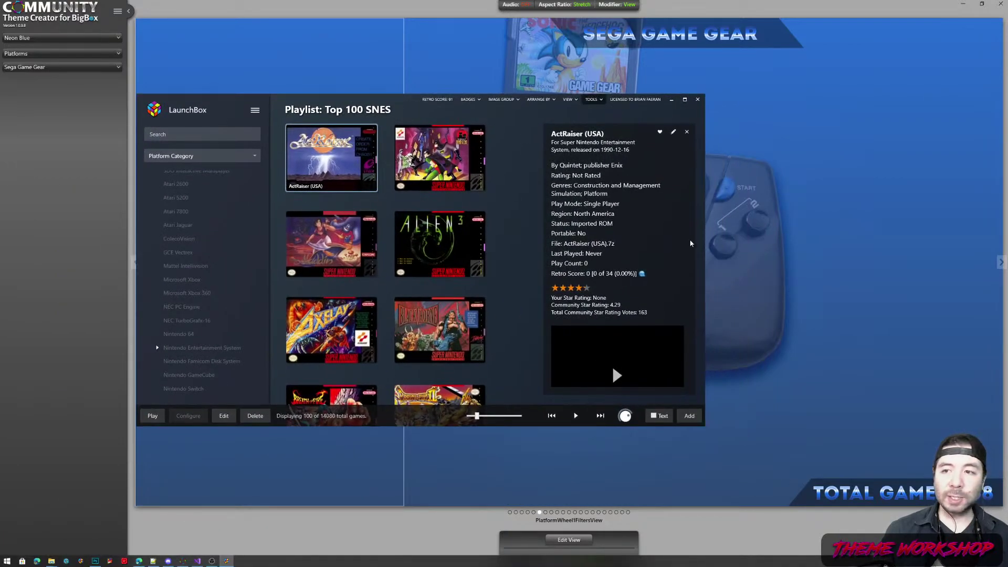
# Widen the LaunchBox window and launch Big Box from it.
pyautogui.moveTo(706, 241); pyautogui.dragTo(890, 247)
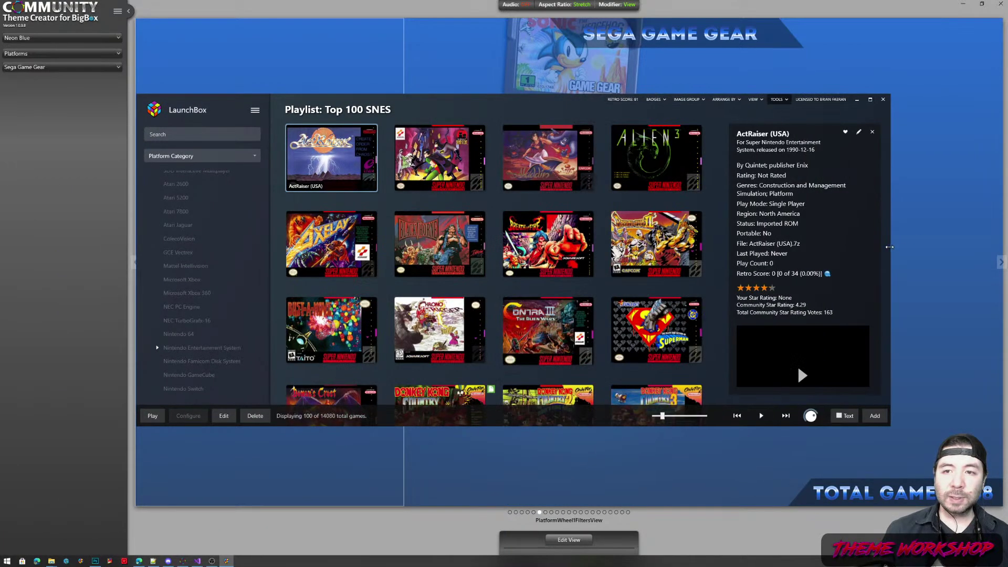
pyautogui.click(256, 111)
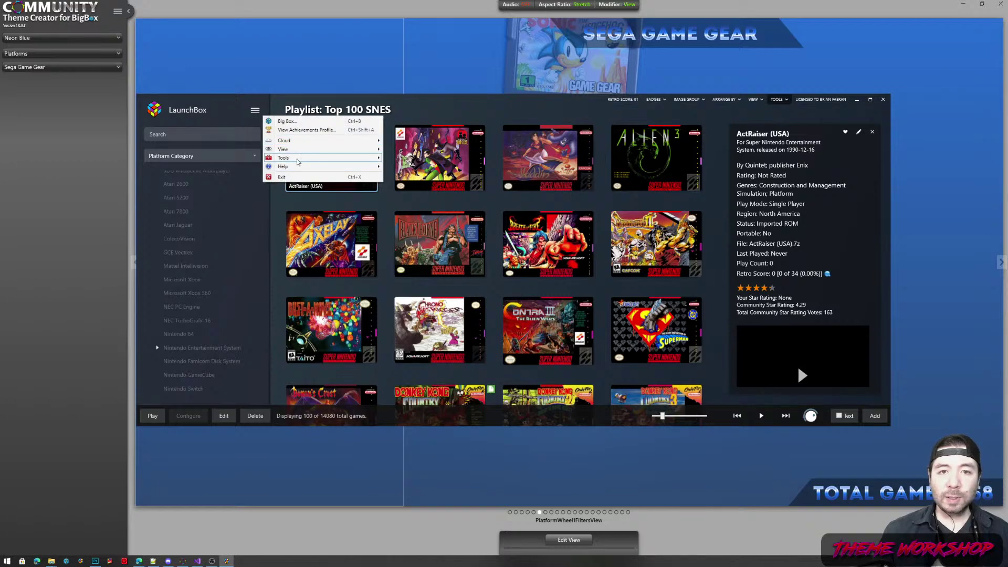
pyautogui.click(307, 133)
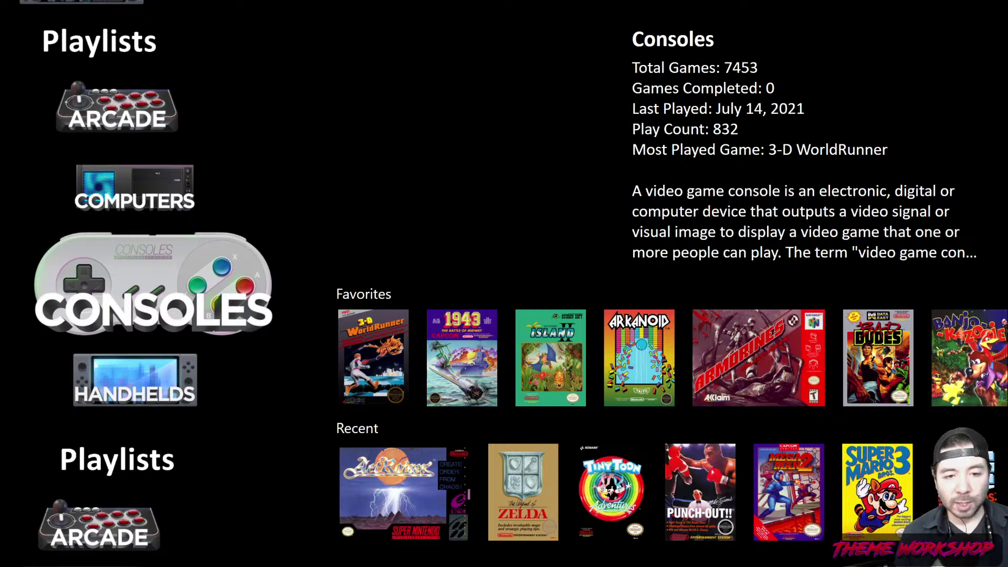
# Open Big Box's theme management and show the list of all installed themes.
pyautogui.press('Escape')
pyautogui.press('Down')
pyautogui.press('Down')
pyautogui.press('Down')
pyautogui.press('Down')
pyautogui.press('Down')
pyautogui.press('Return')
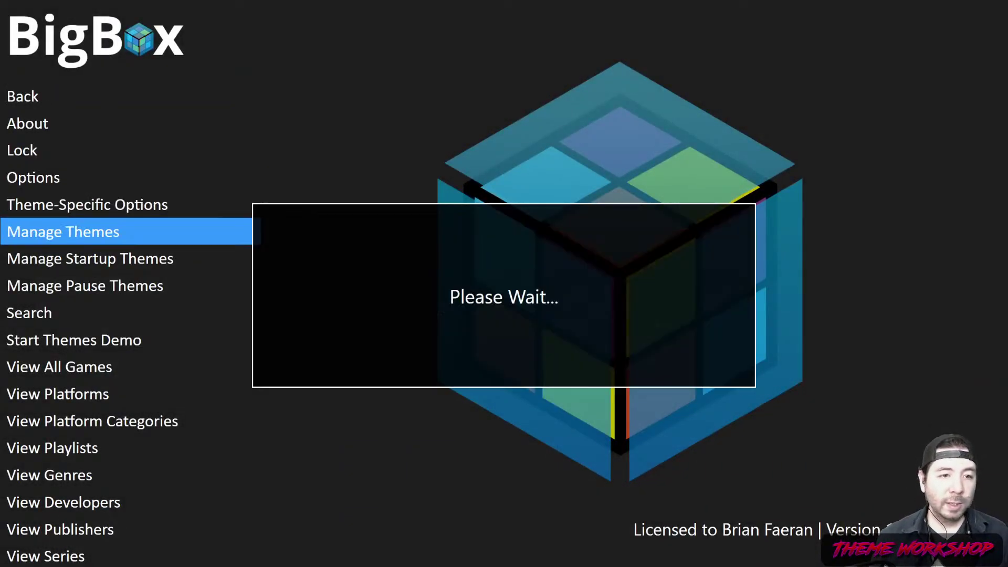
pyautogui.press('Return')
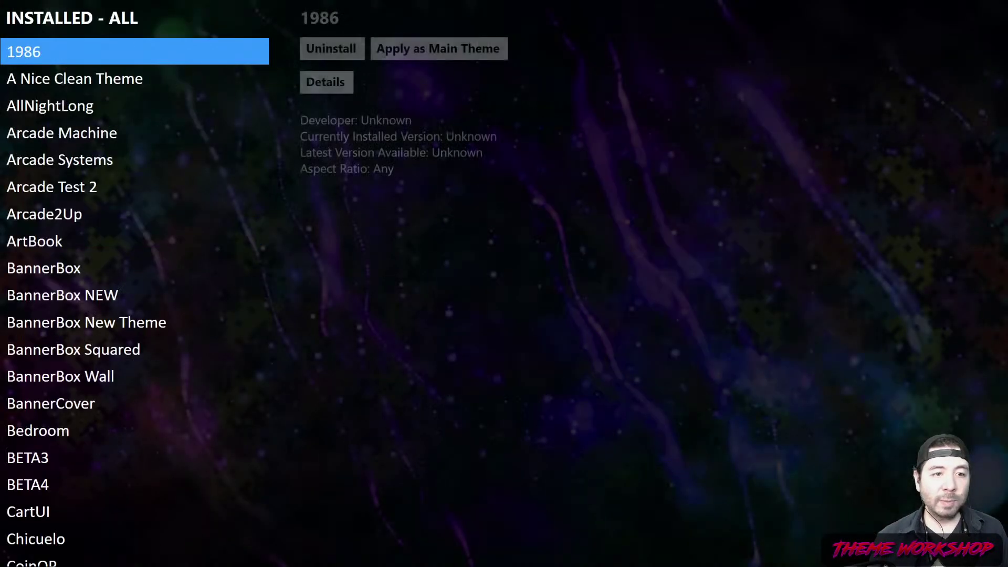
# Apply the installed Neon Blue theme as the main theme and leave theme management.
pyautogui.press('Down')
pyautogui.press('Down')
pyautogui.press('Down')
pyautogui.press('Down')
pyautogui.press('Down')
pyautogui.press('Down')
pyautogui.press('Down')
pyautogui.press('Down')
pyautogui.press('Down')
pyautogui.press('Down')
pyautogui.press('Down')
pyautogui.press('Down')
pyautogui.press('Down')
pyautogui.press('Down')
pyautogui.press('Down')
pyautogui.press('Down')
pyautogui.press('Down')
pyautogui.press('Down')
pyautogui.press('Down')
pyautogui.press('Down')
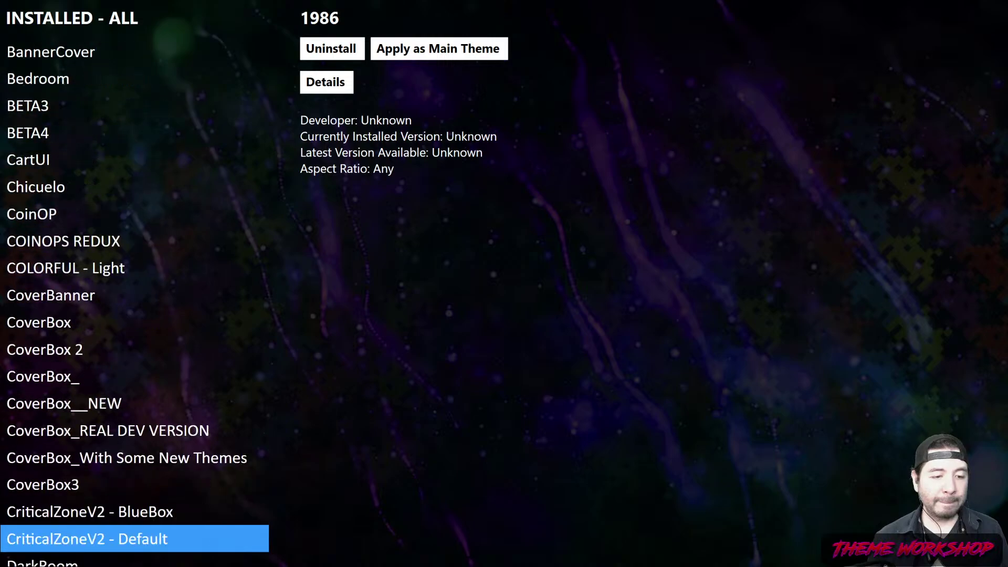
pyautogui.press('Down')
pyautogui.press('Down')
pyautogui.press('Down')
pyautogui.press('Down')
pyautogui.press('Down')
pyautogui.press('Down')
pyautogui.press('Down')
pyautogui.press('Down')
pyautogui.press('Down')
pyautogui.press('Down')
pyautogui.press('Down')
pyautogui.press('Down')
pyautogui.press('Down')
pyautogui.press('Down')
pyautogui.press('Down')
pyautogui.press('Down')
pyautogui.press('Down')
pyautogui.press('Down')
pyautogui.press('Down')
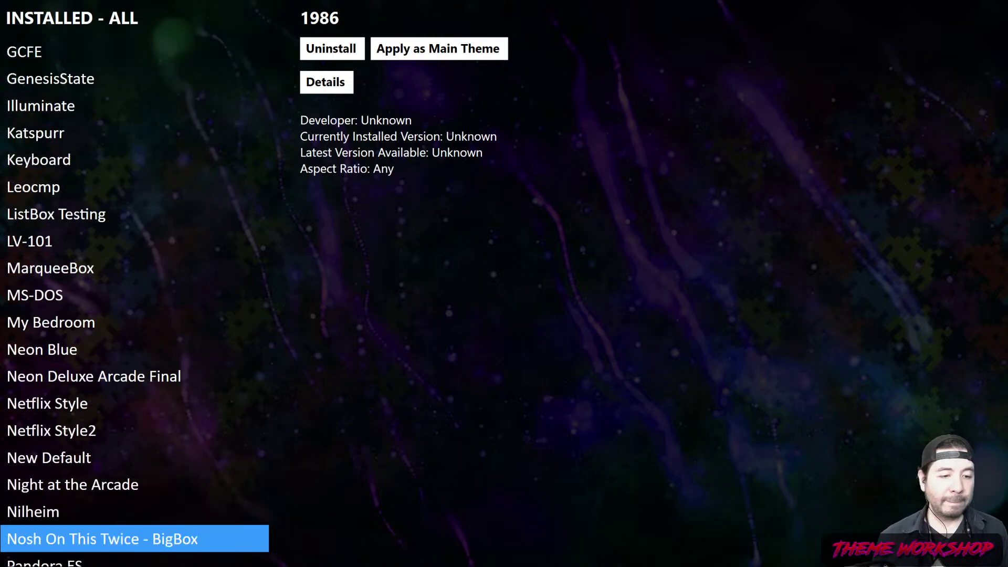
pyautogui.press('Up')
pyautogui.press('Up')
pyautogui.press('Up')
pyautogui.press('Up')
pyautogui.press('Up')
pyautogui.press('Up')
pyautogui.press('Up')
pyautogui.press('Right')
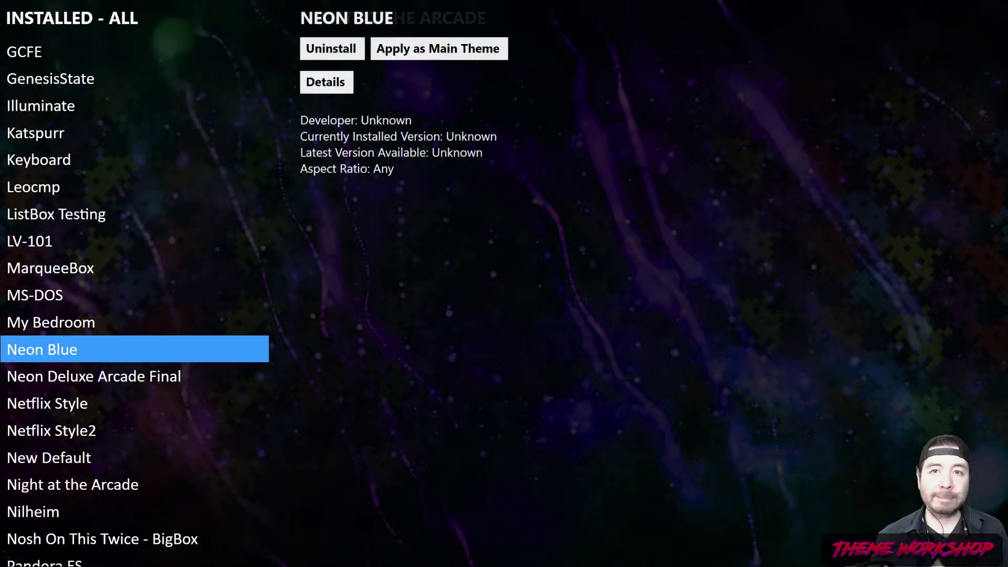
pyautogui.press('Return')
pyautogui.press('Return')
pyautogui.press('Escape')
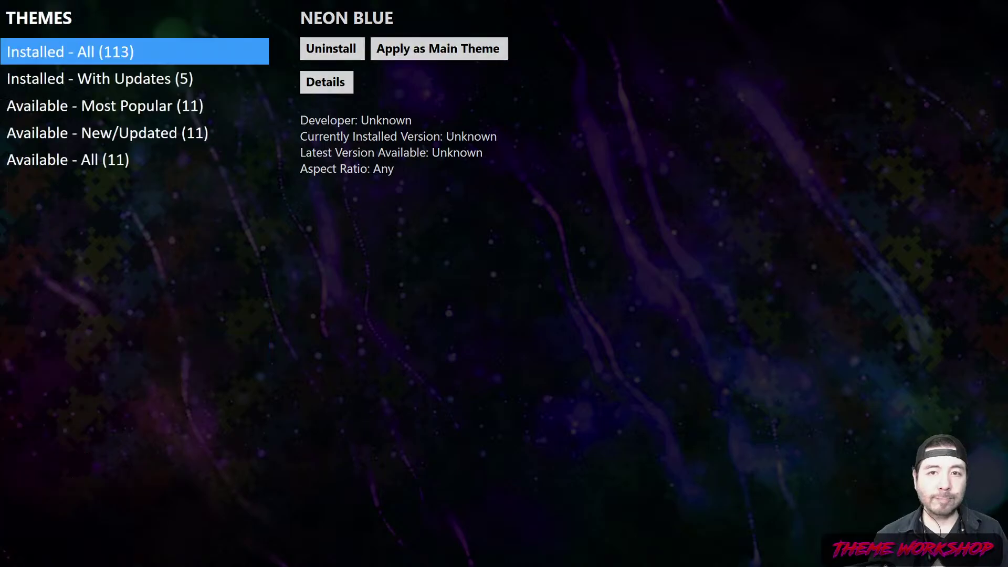
pyautogui.press('Escape')
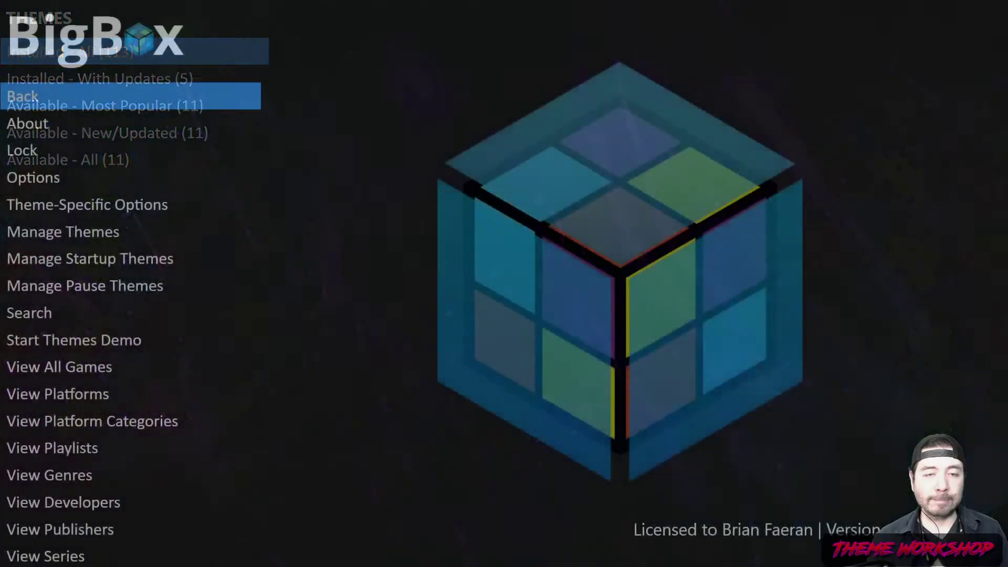
pyautogui.press('Escape')
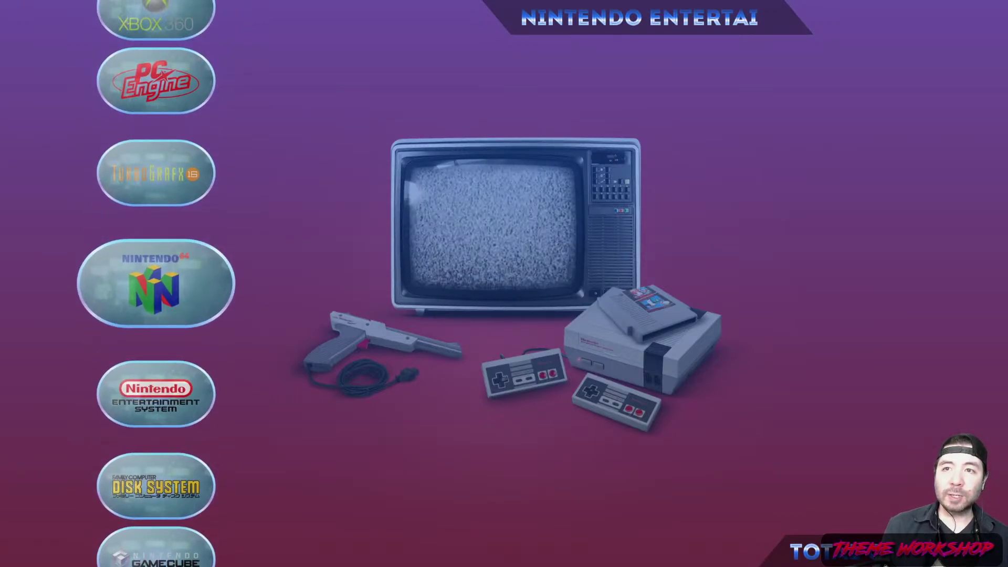
# Browse the platforms in the Consoles wheel to check how the upper bar fits short and long platform names.
pyautogui.press('Up')
pyautogui.press('Up')
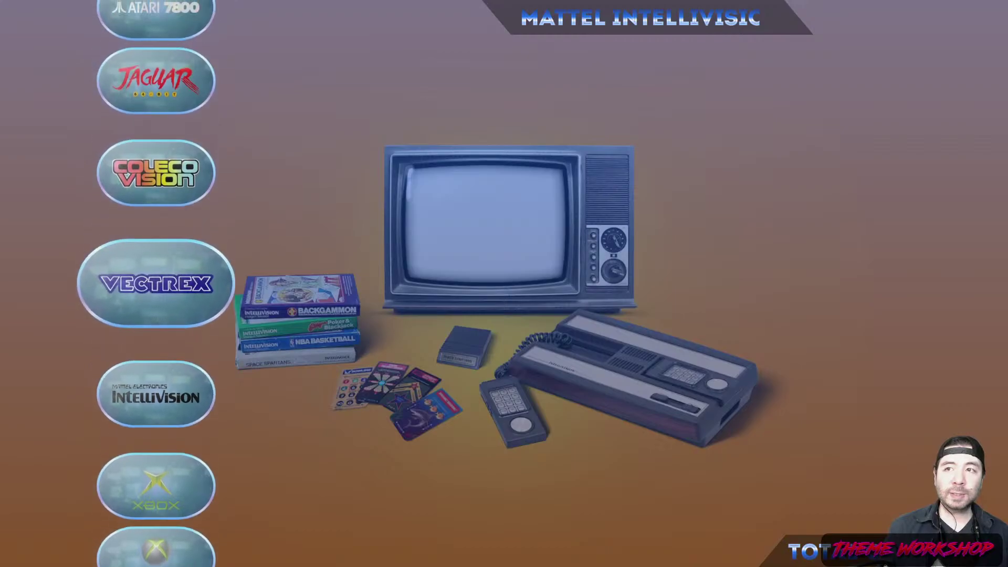
pyautogui.press('Up')
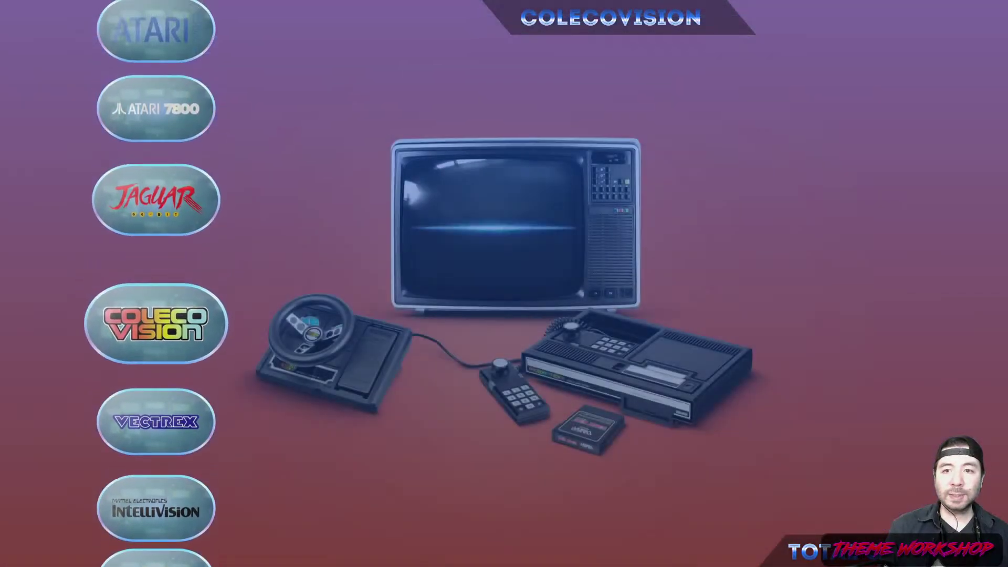
pyautogui.press('Up')
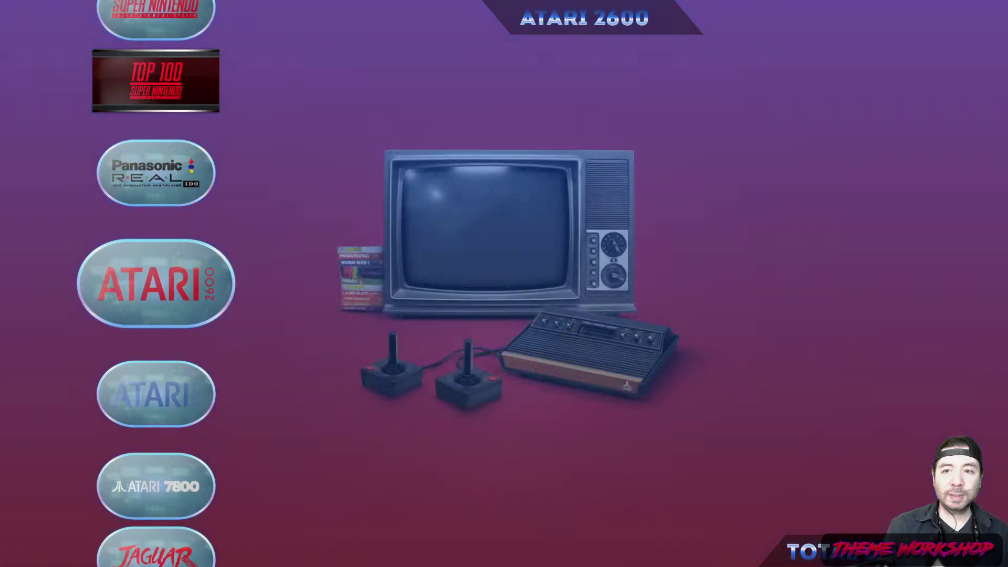
pyautogui.press('Up')
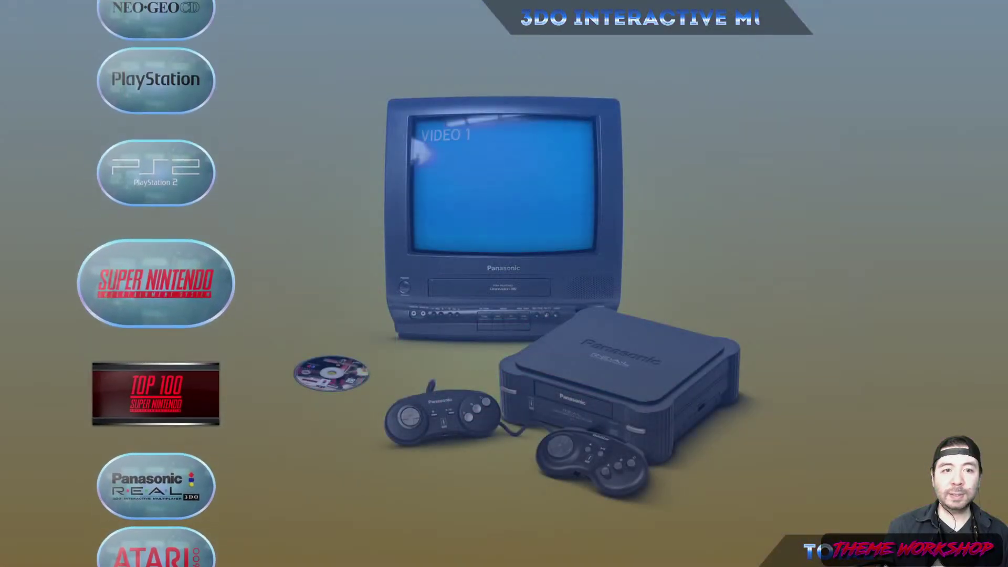
pyautogui.press('Up')
pyautogui.press('Up')
pyautogui.press('Down')
pyautogui.press('Down')
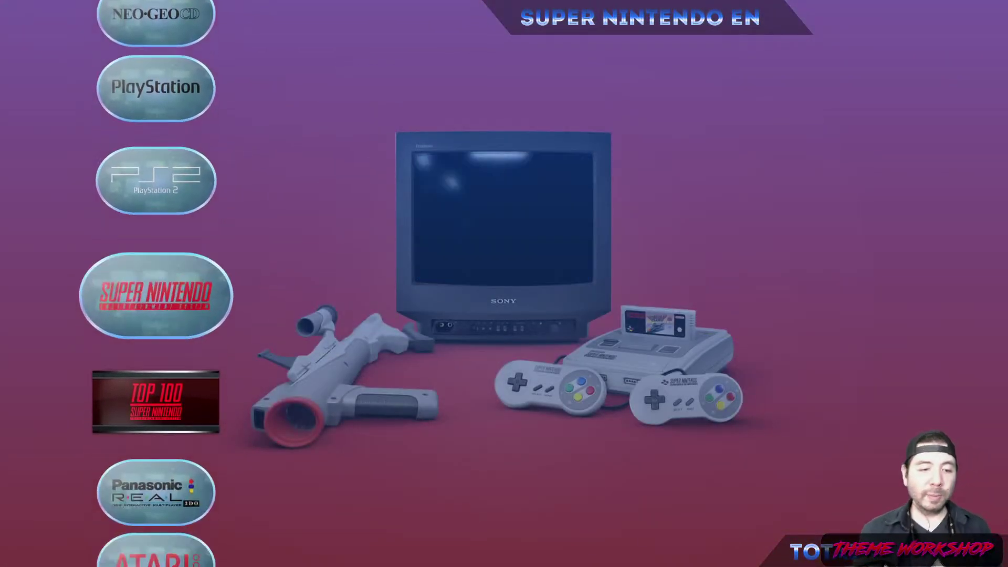
pyautogui.press('Down')
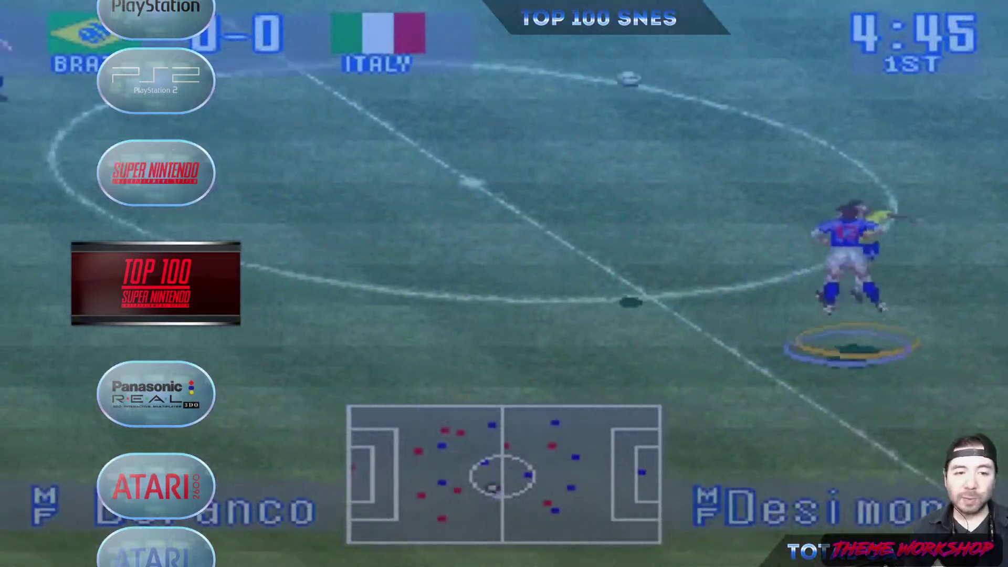
pyautogui.press('Down')
pyautogui.press('Down')
pyautogui.press('Down')
# Leave the Consoles category and exit Big Box to return to Community Theme Creator.
pyautogui.press('Escape')
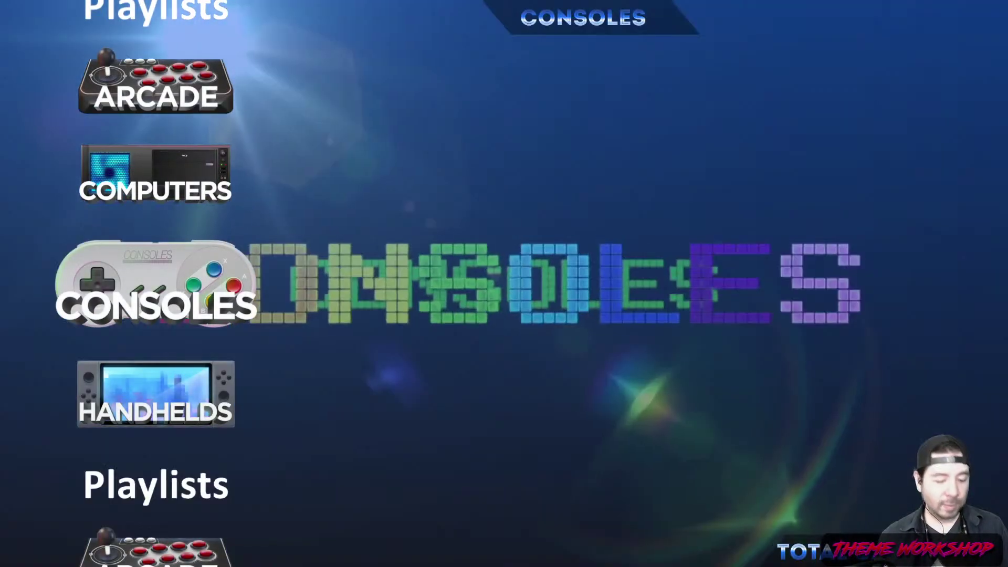
pyautogui.press('Escape')
pyautogui.press('Up')
pyautogui.press('Return')
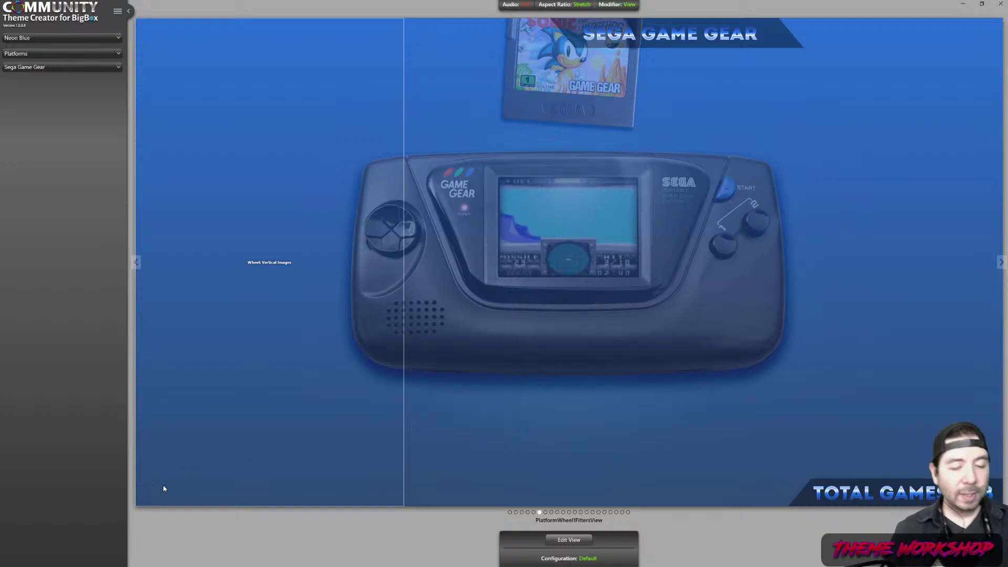
pyautogui.press('super')
pyautogui.write('launch')
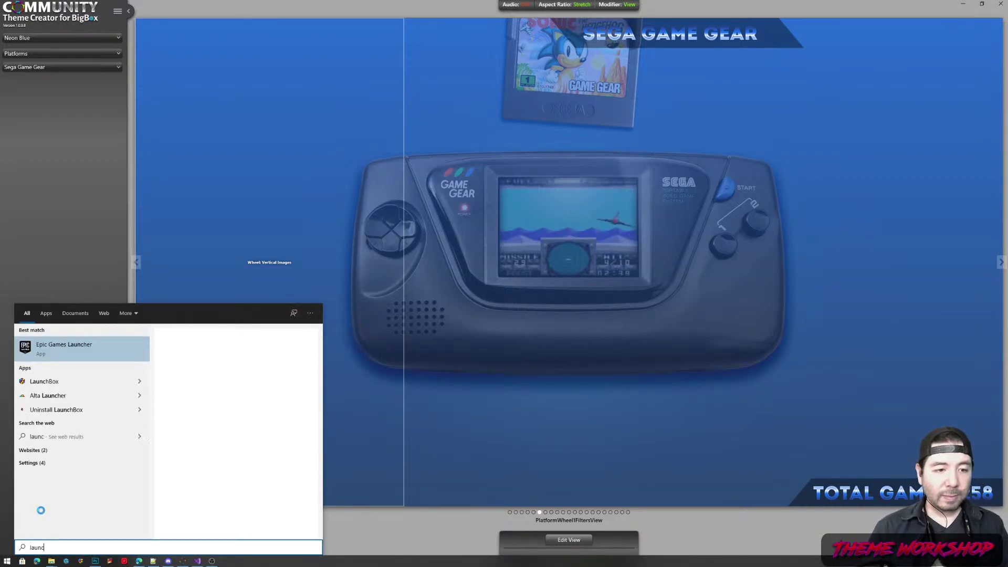
pyautogui.click(45, 423)
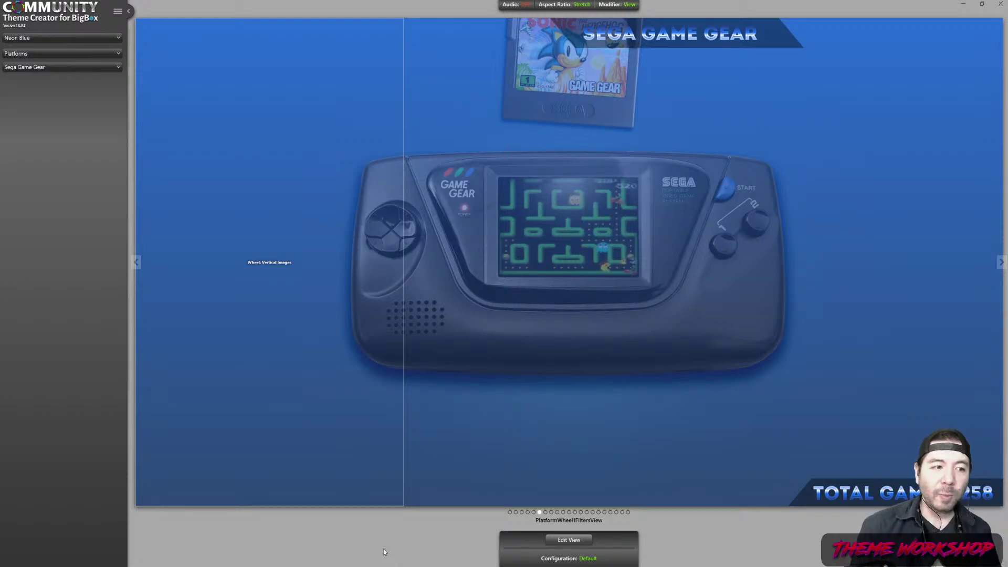
pyautogui.hotkey('alt', 'Tab')
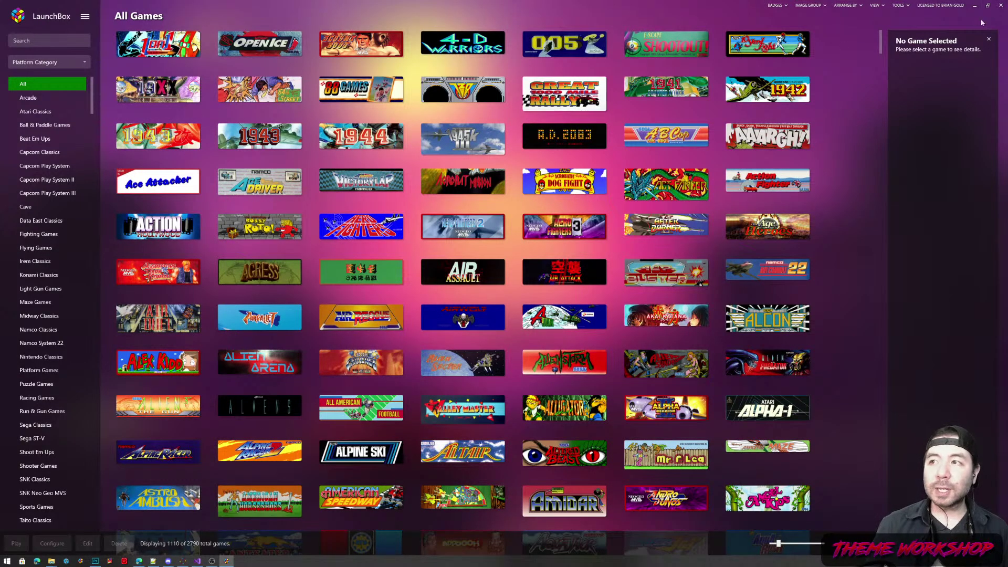
pyautogui.hotkey('alt', 'Tab')
# Reopen LaunchBox in a taller window and select ActRaiser (USA) in the Top 100 SNES playlist.
pyautogui.press('super')
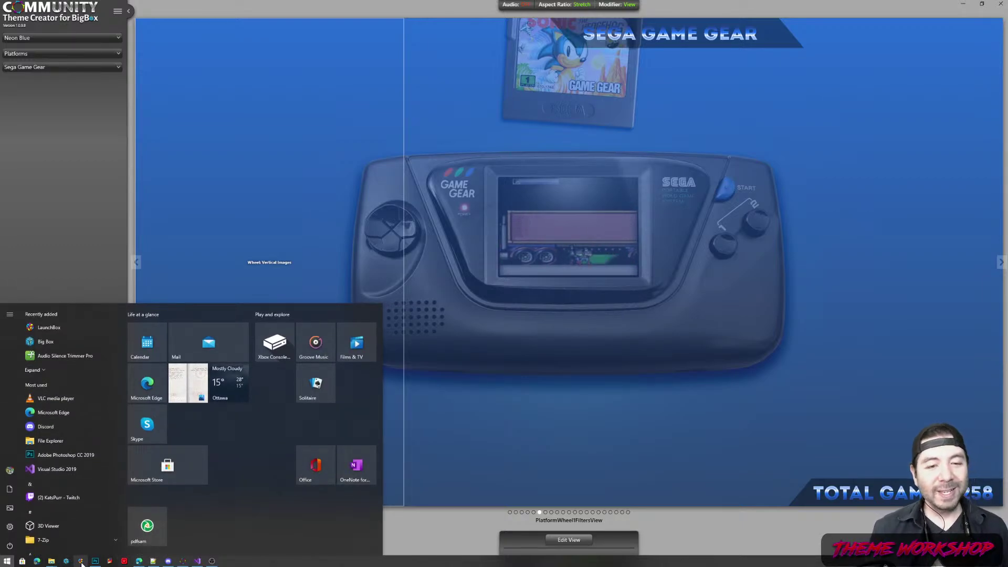
pyautogui.click(82, 562)
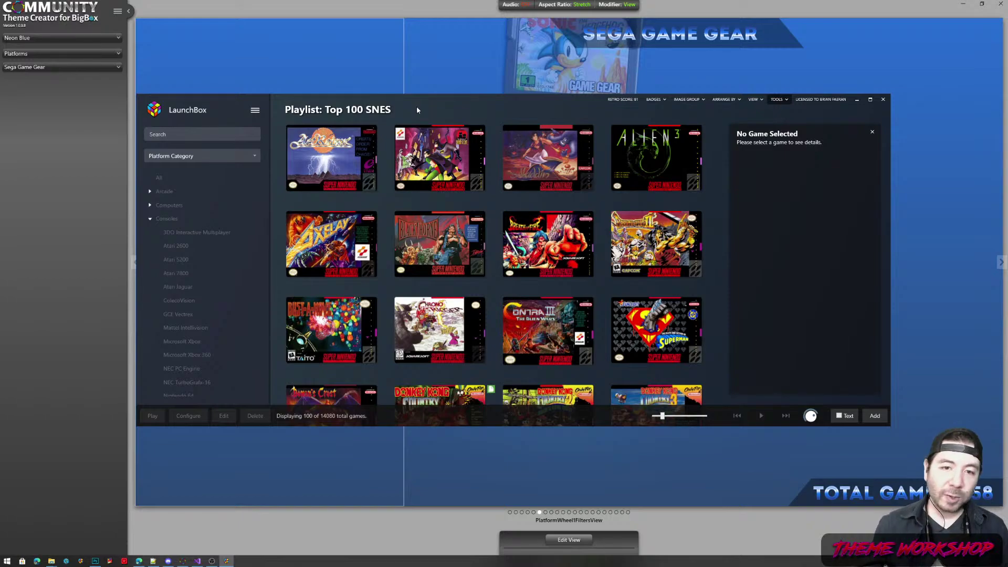
pyautogui.hotkey('alt', 'space')
pyautogui.press('Escape')
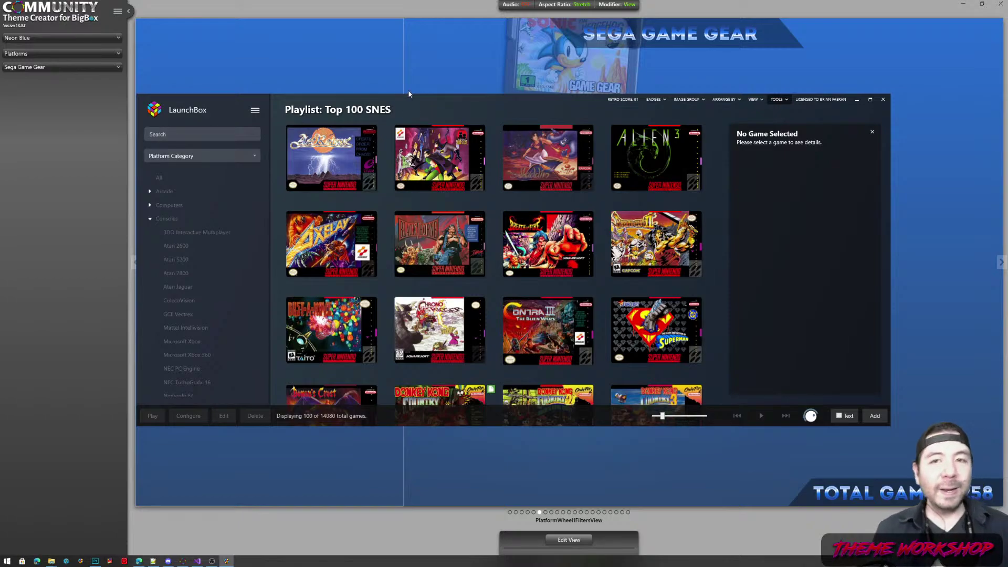
pyautogui.moveTo(409, 95); pyautogui.dragTo(434, 62)
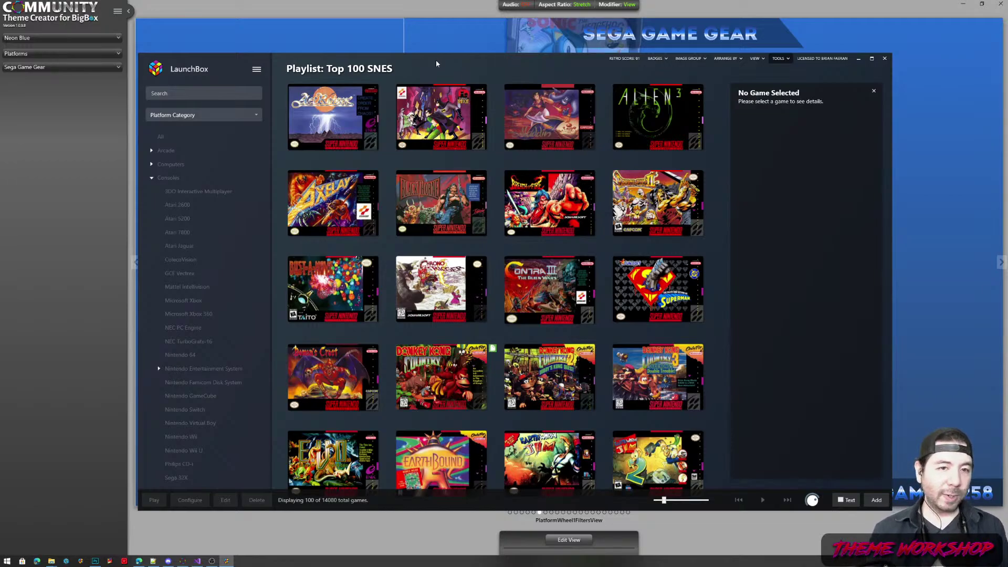
pyautogui.click(421, 120)
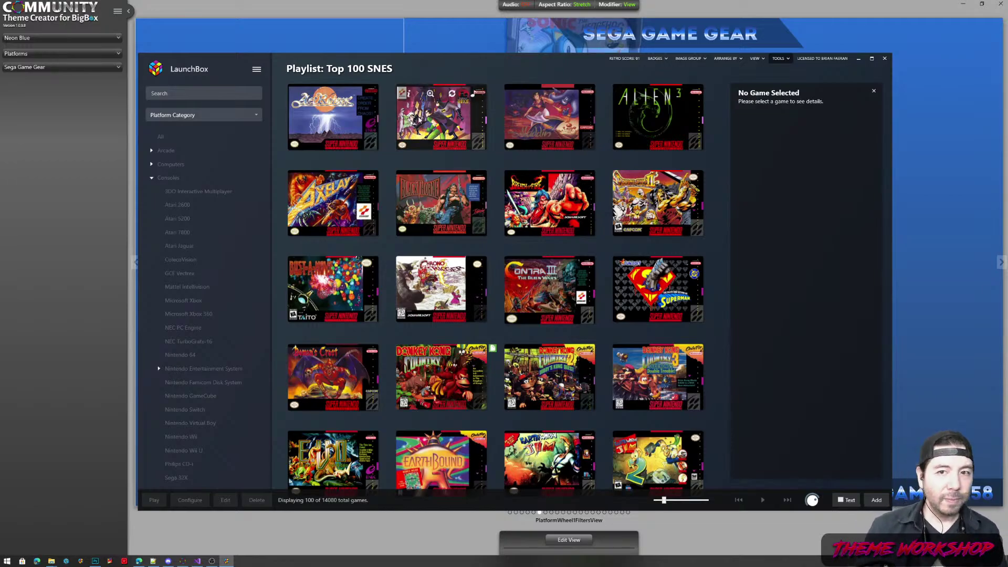
pyautogui.click(345, 138)
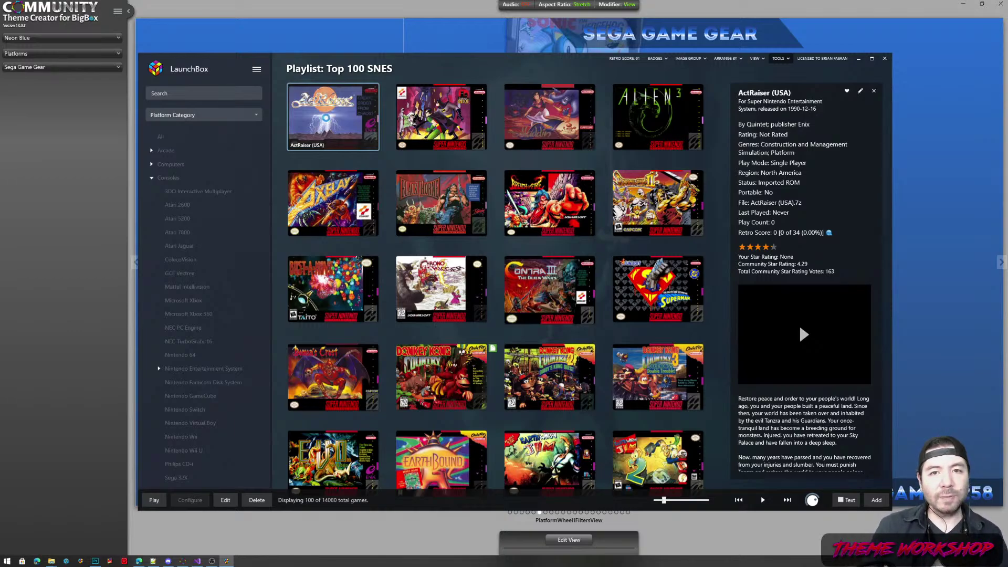
# Add a custom field named Playlists with the value Top 100 SNES to ActRaiser (USA) and save the game.
pyautogui.rightClick(326, 121)
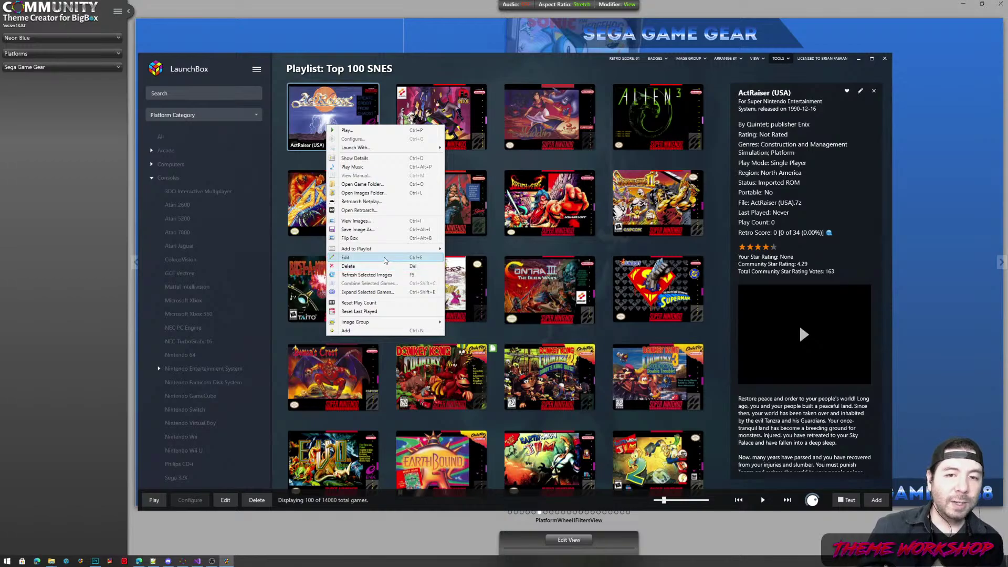
pyautogui.click(375, 257)
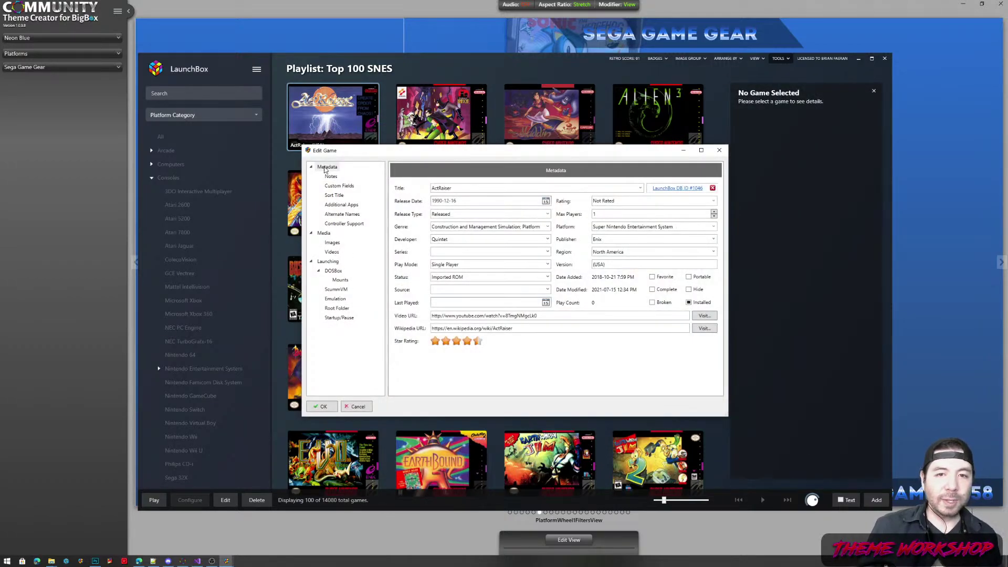
pyautogui.click(338, 186)
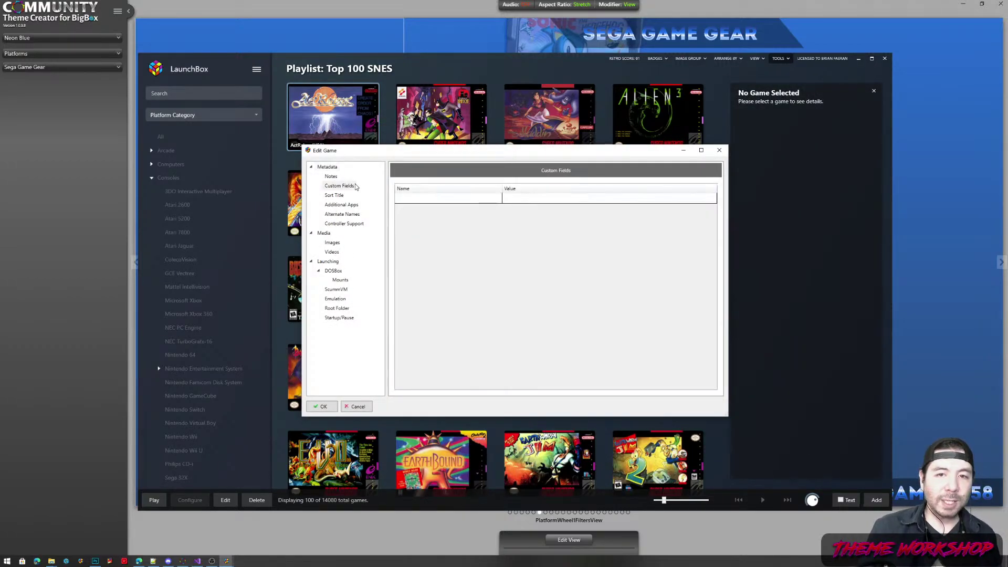
pyautogui.click(449, 218)
pyautogui.write('Playlists')
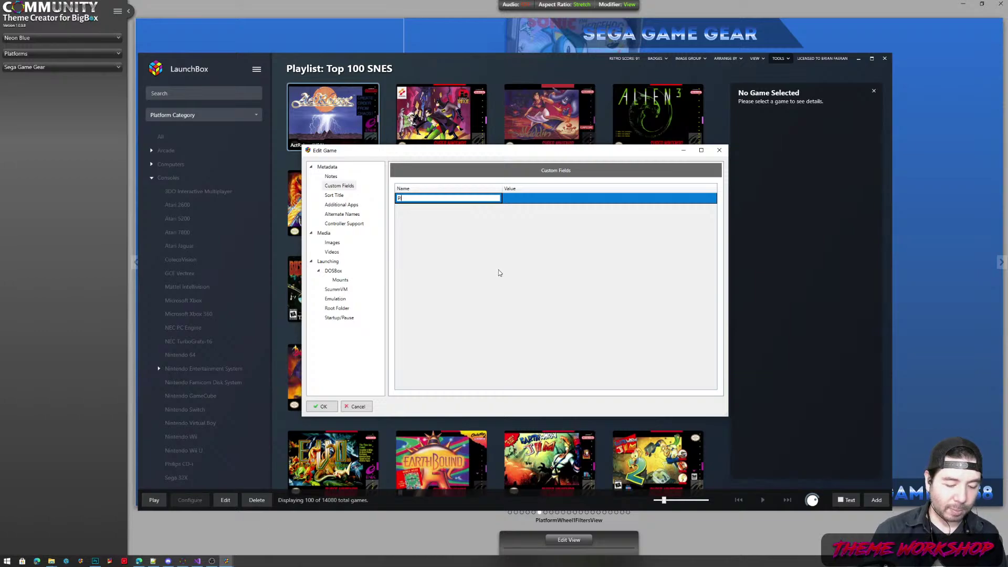
pyautogui.press('Tab')
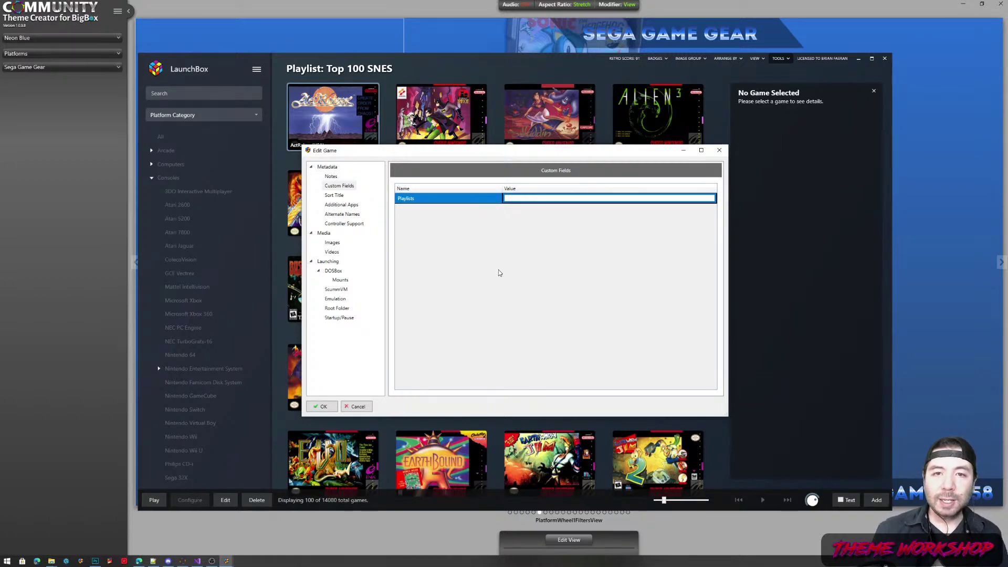
pyautogui.write('Top 100 SNES')
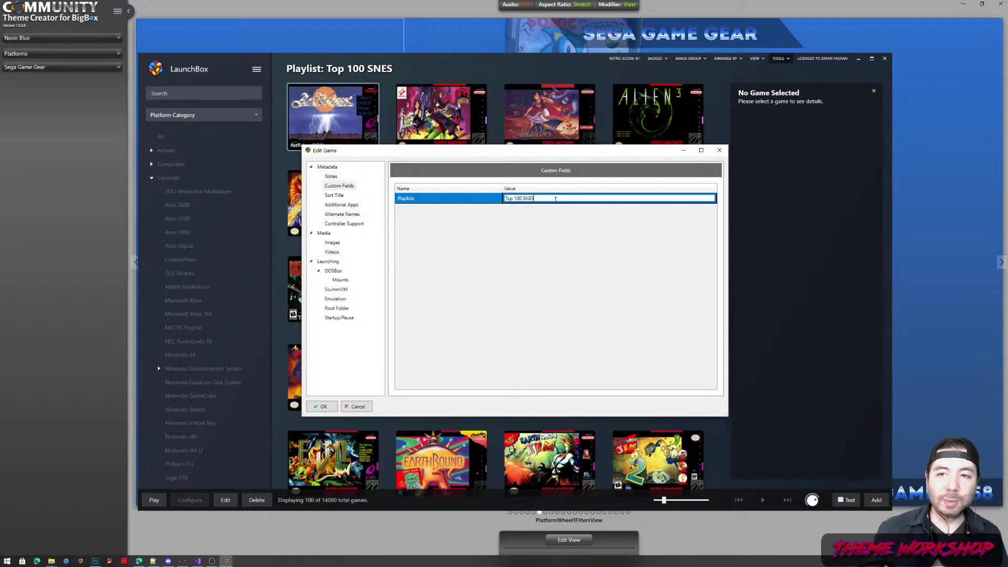
pyautogui.click(461, 198)
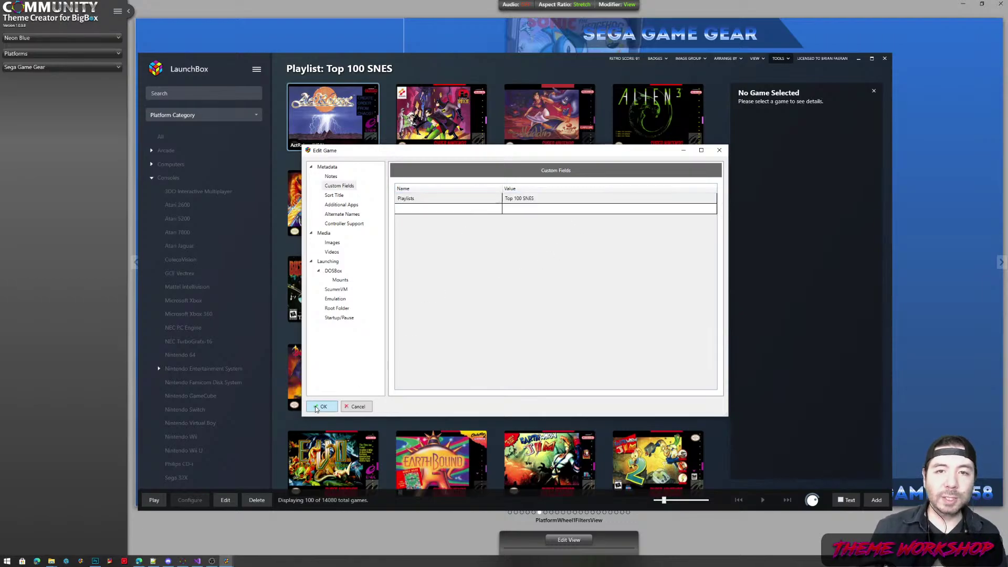
pyautogui.click(317, 408)
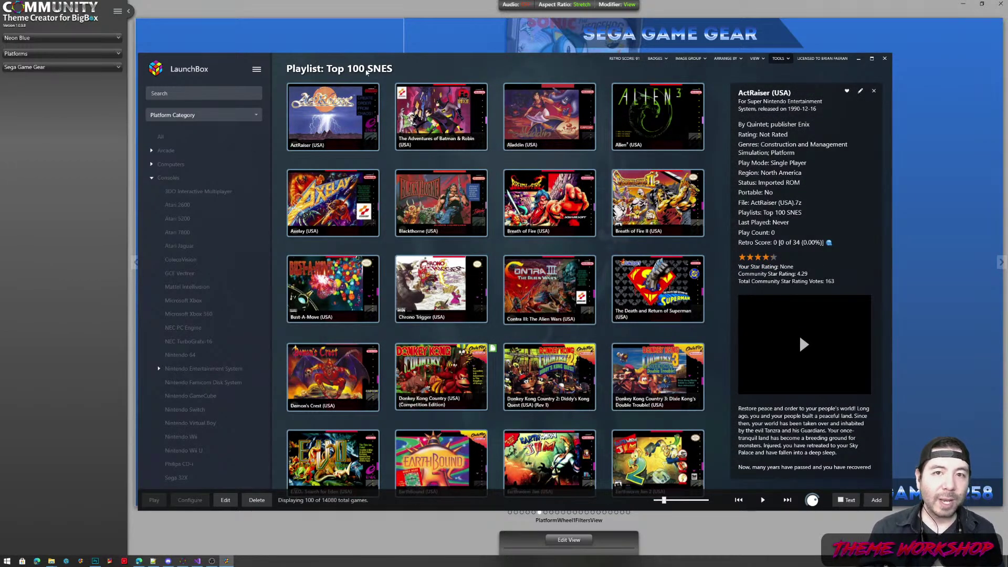
# Bulk edit all games in the Top 100 SNES playlist, adding Top 100 SNES to their Playlists custom field, and finish the wizard.
pyautogui.rightClick(441, 130)
pyautogui.click(465, 244)
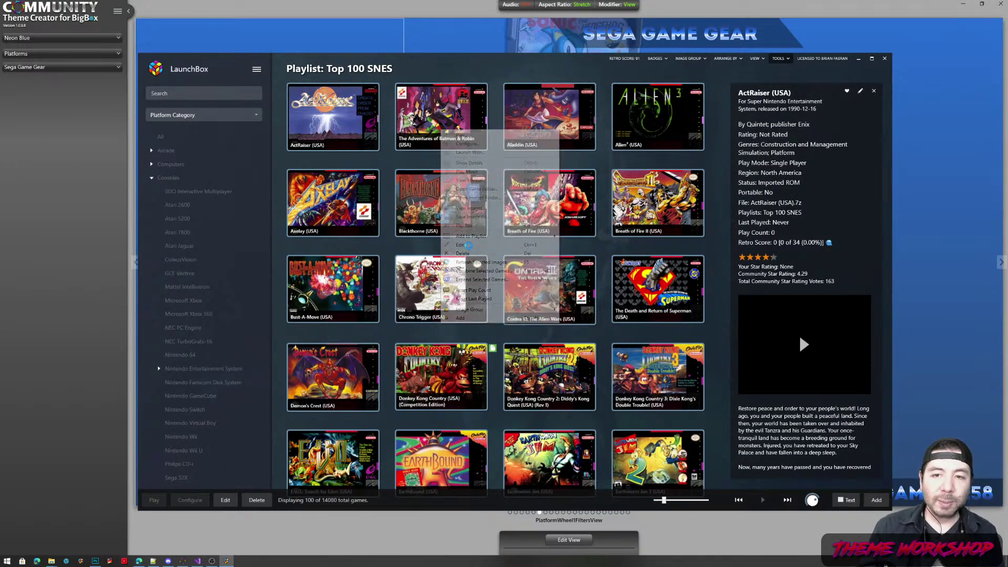
pyautogui.click(609, 383)
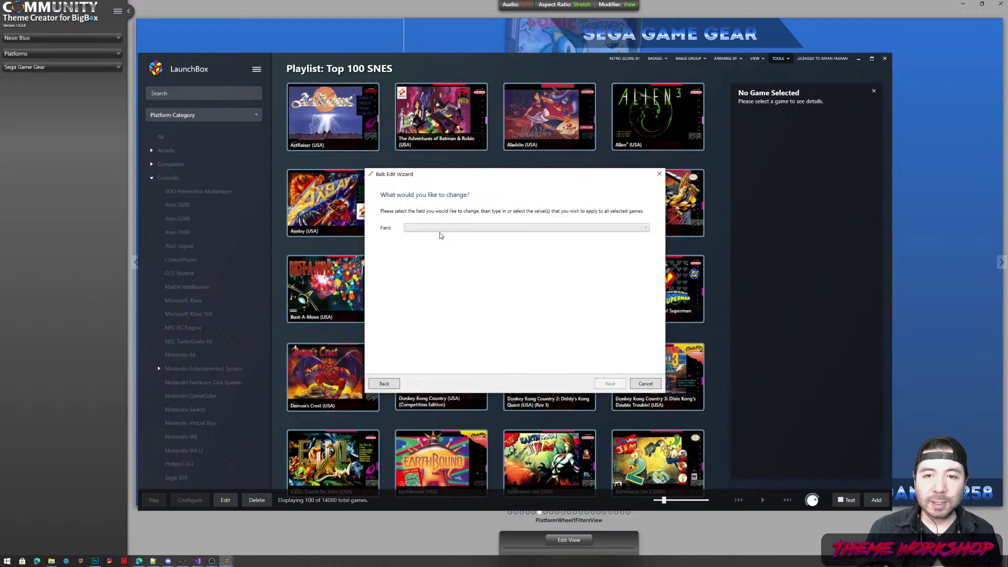
pyautogui.click(441, 229)
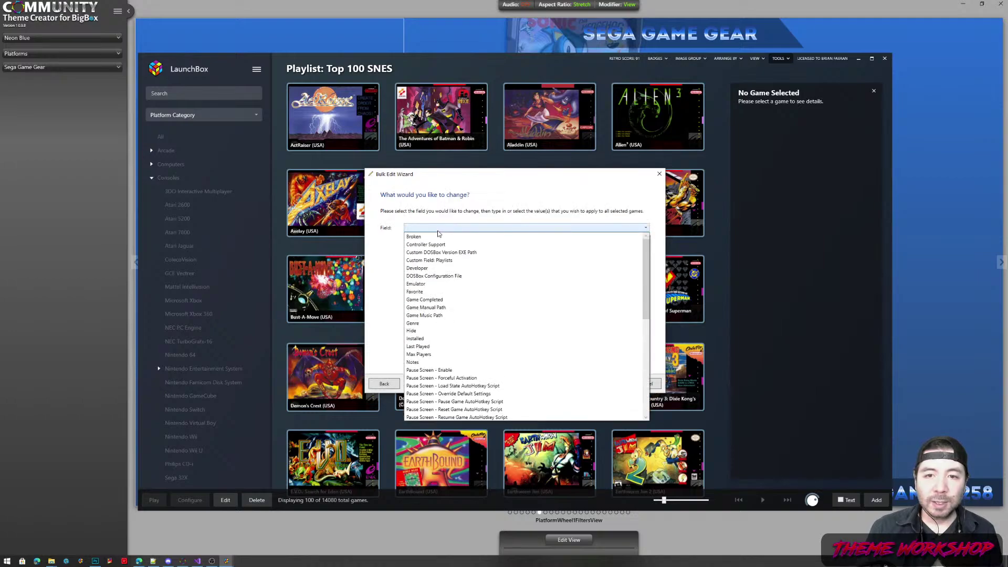
pyautogui.click(454, 262)
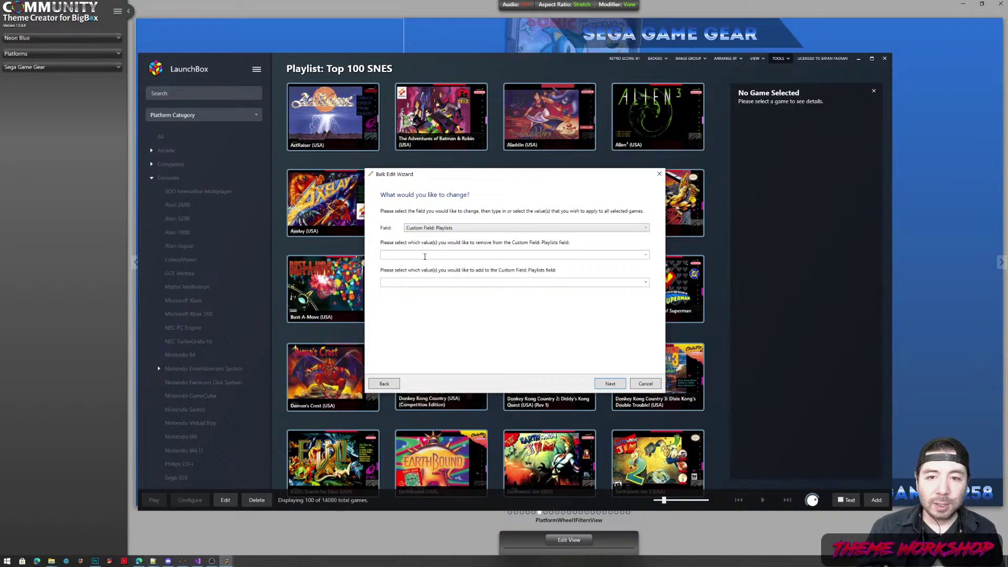
pyautogui.click(646, 283)
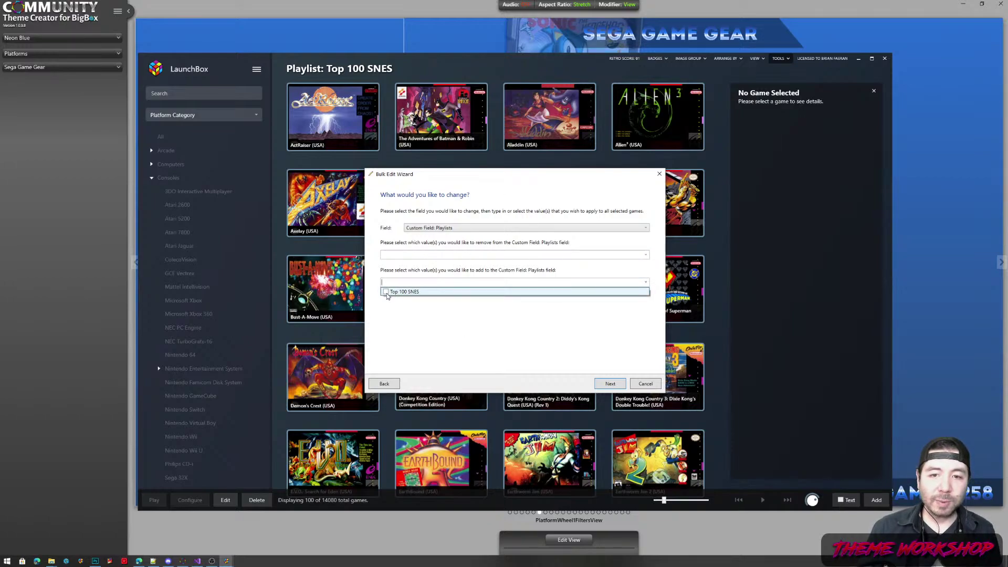
pyautogui.click(386, 292)
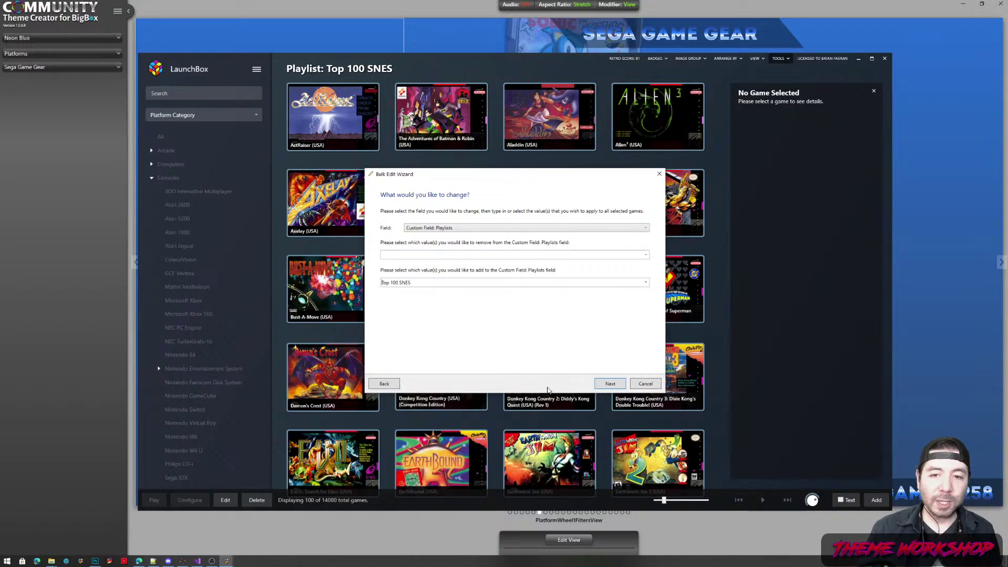
pyautogui.click(608, 385)
pyautogui.click(608, 384)
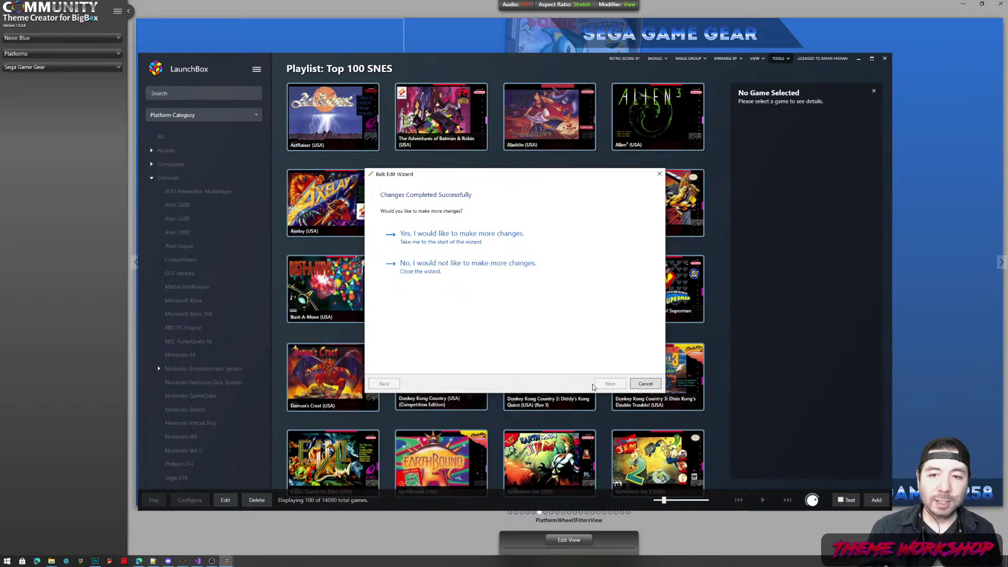
pyautogui.click(442, 272)
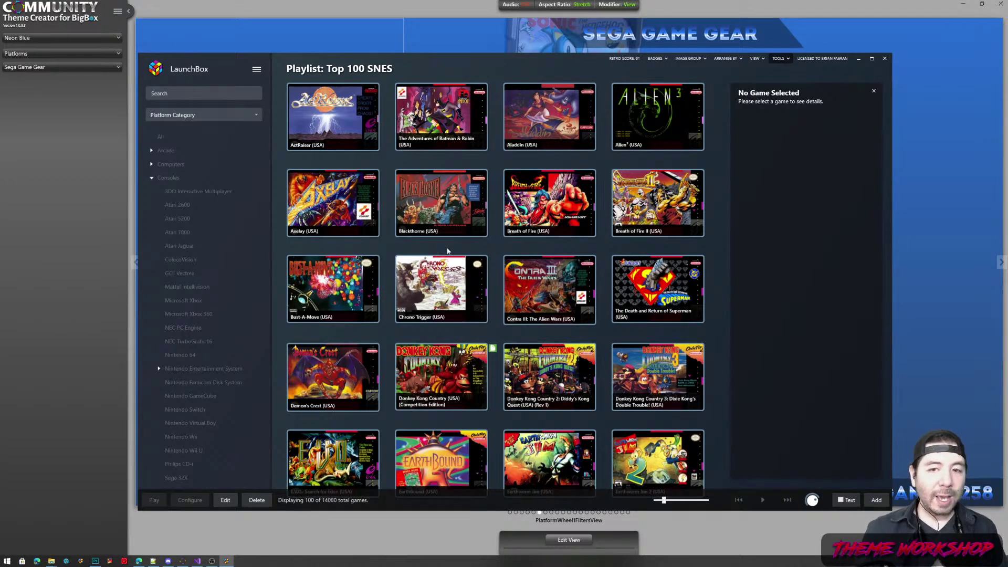
# Check the details of several other games in the playlist for the Playlists custom field.
pyautogui.click(452, 293)
pyautogui.rightClick(548, 298)
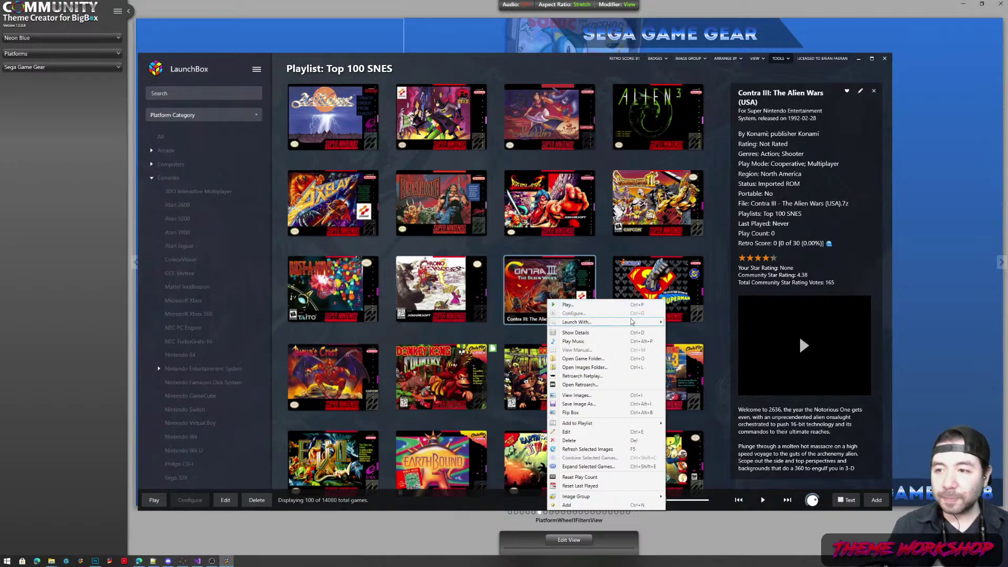
pyautogui.click(710, 262)
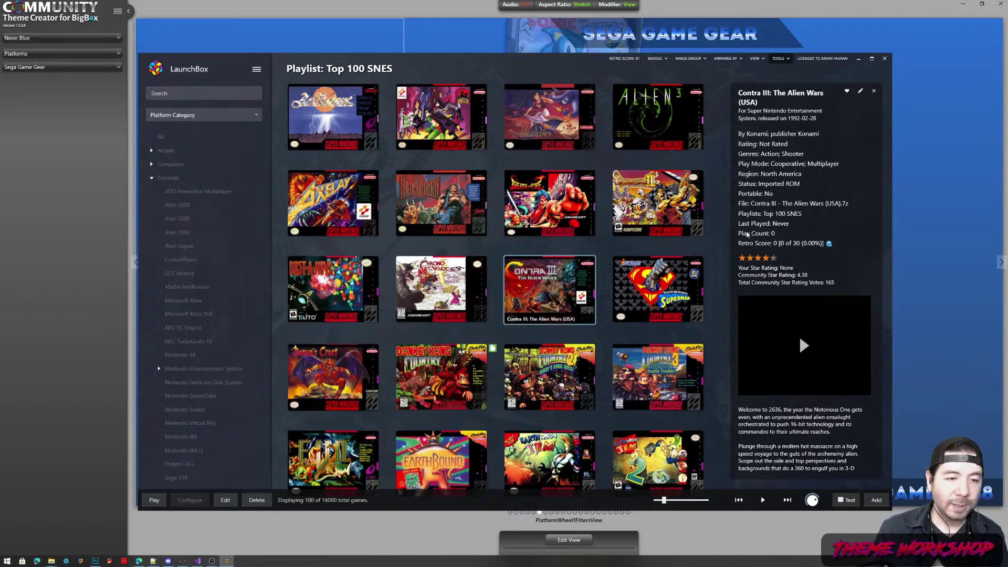
pyautogui.press('Right')
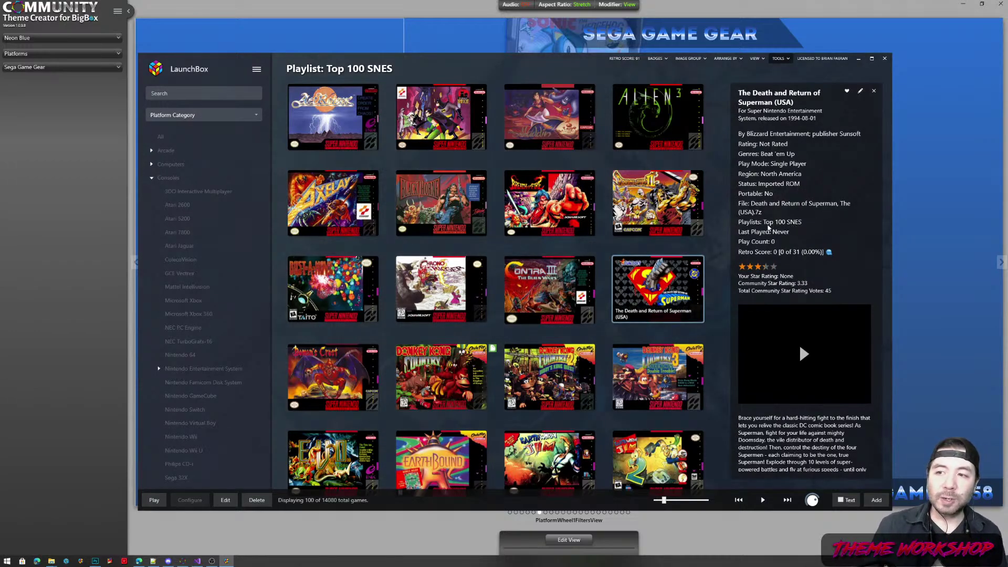
pyautogui.press('Down')
pyautogui.press('Left')
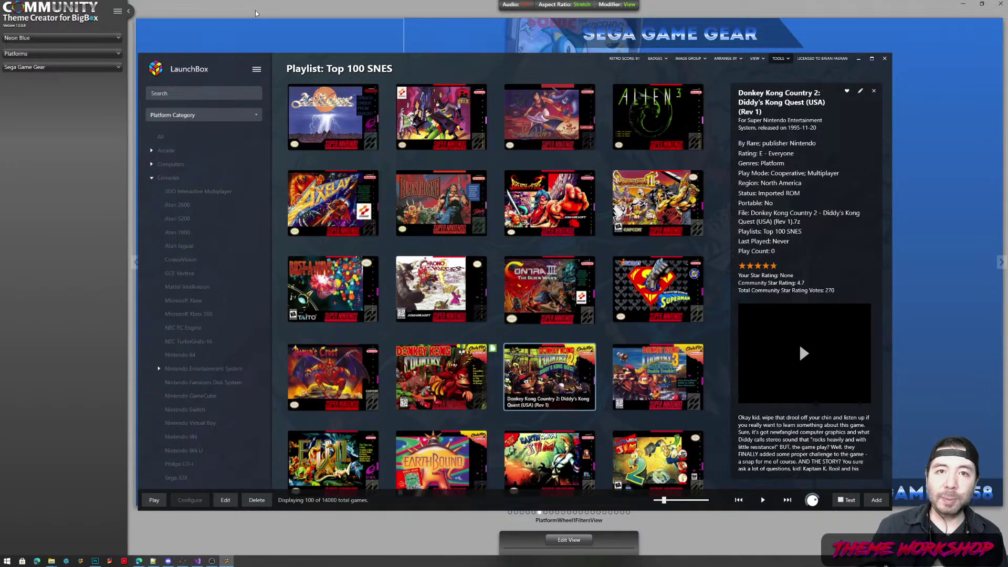
# Return to Community Theme Creator and copy the PlatformWheel1FiltersView default configuration into WheelGamesView.
pyautogui.click(264, 9)
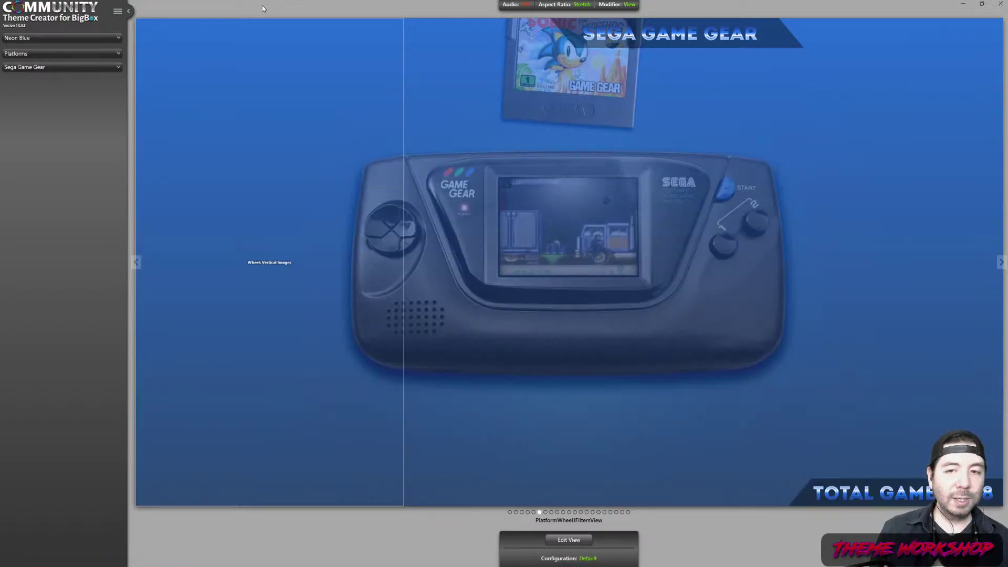
pyautogui.rightClick(567, 562)
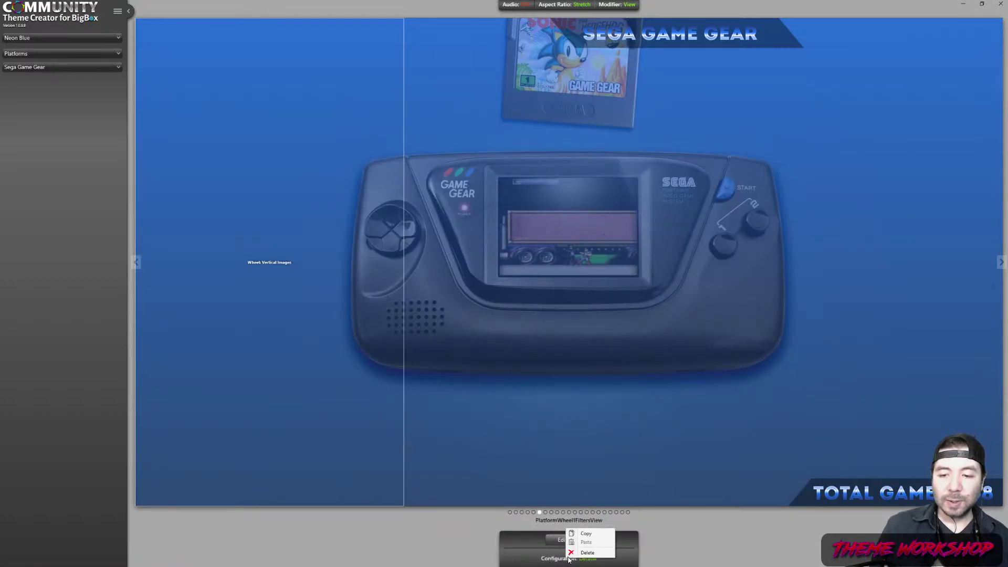
pyautogui.click(586, 535)
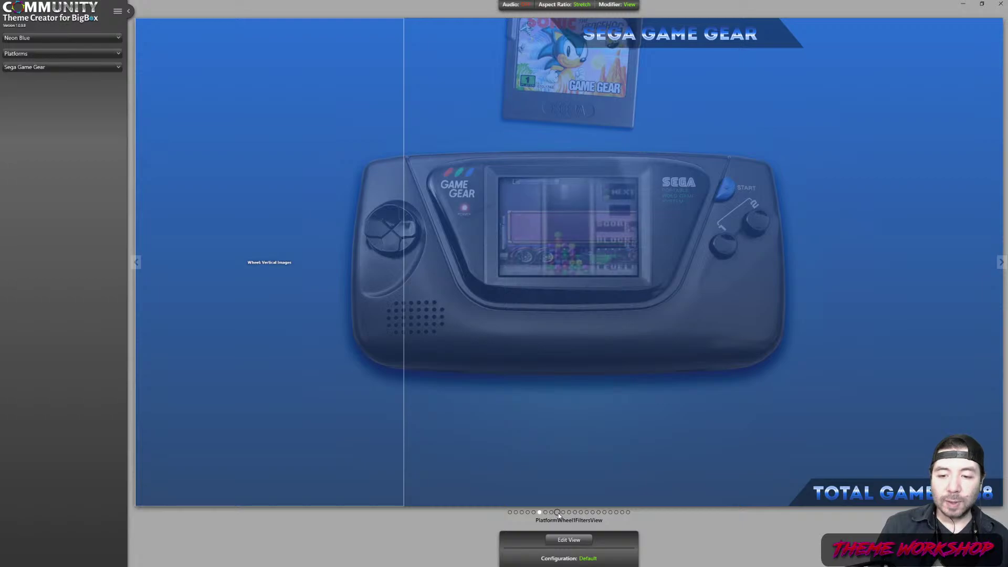
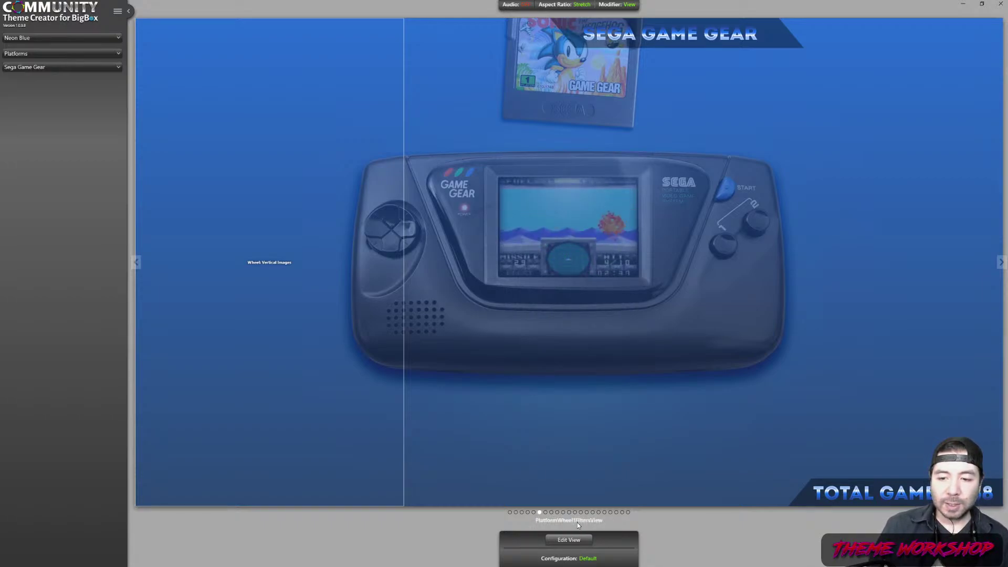
pyautogui.rightClick(578, 522)
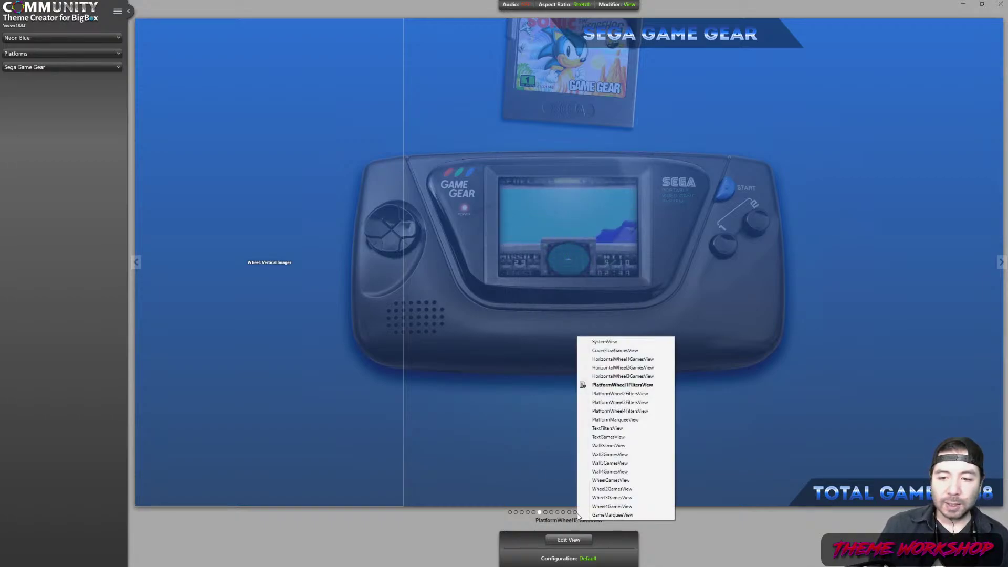
pyautogui.click(610, 481)
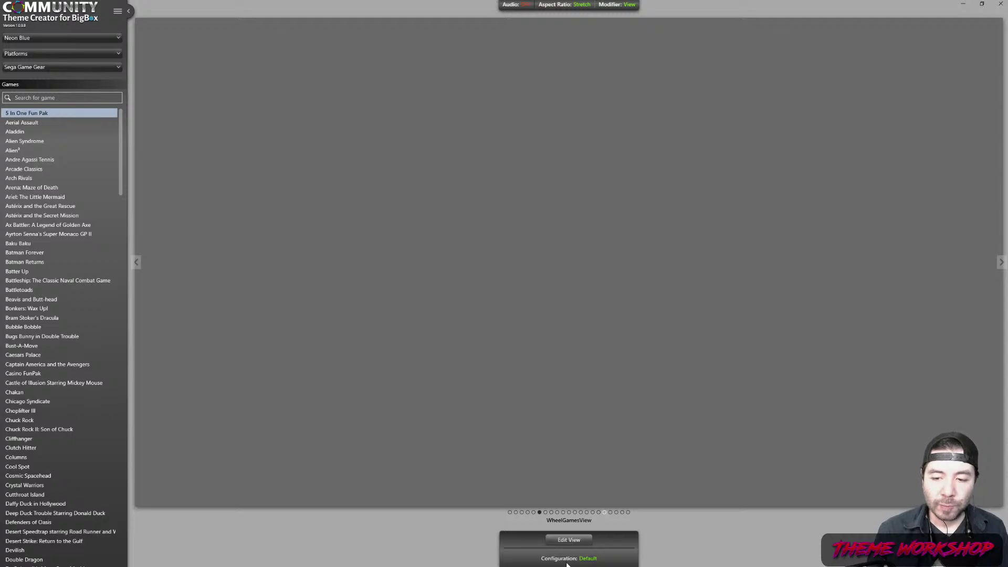
pyautogui.rightClick(566, 563)
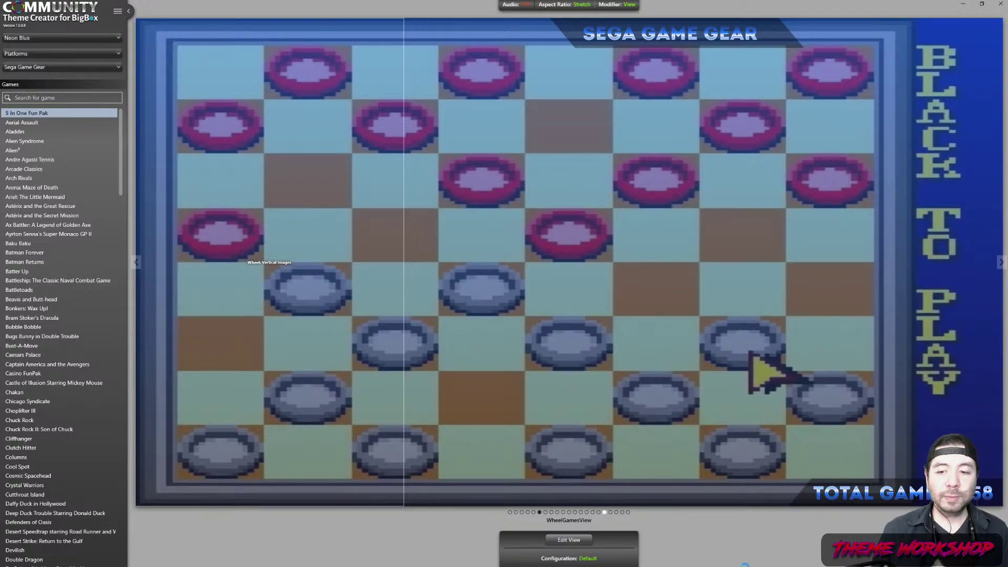
# Edit WheelGamesView, turn off fullscreen for Selected Item Video, and shrink it to about 1051 × 864 in the view's lower-right area.
pyautogui.click(567, 540)
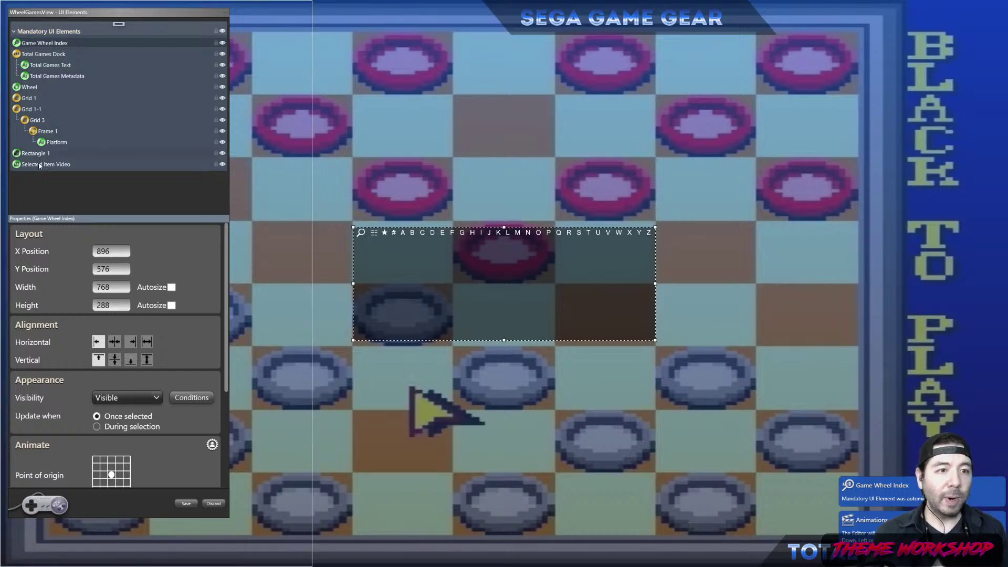
pyautogui.click(38, 165)
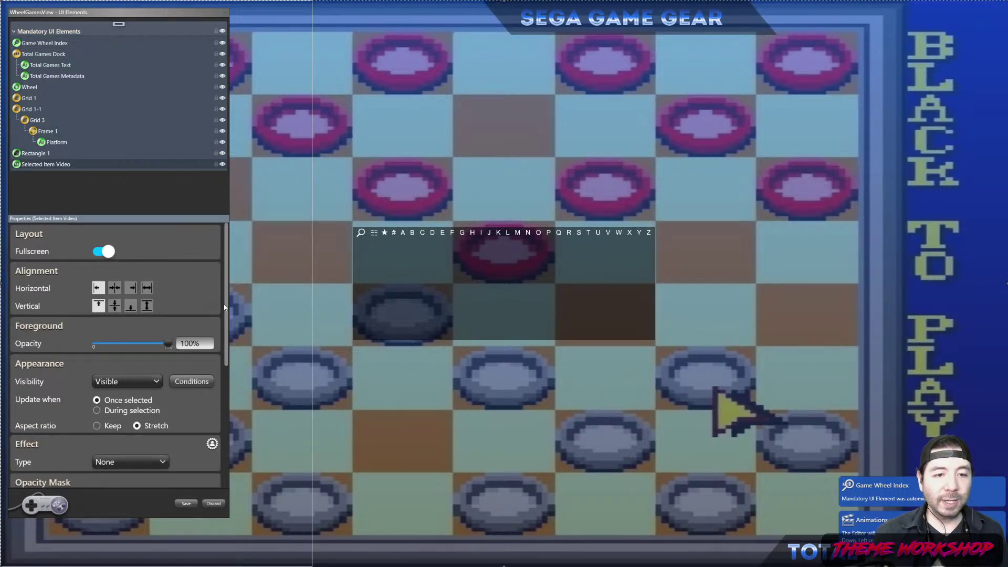
pyautogui.click(109, 249)
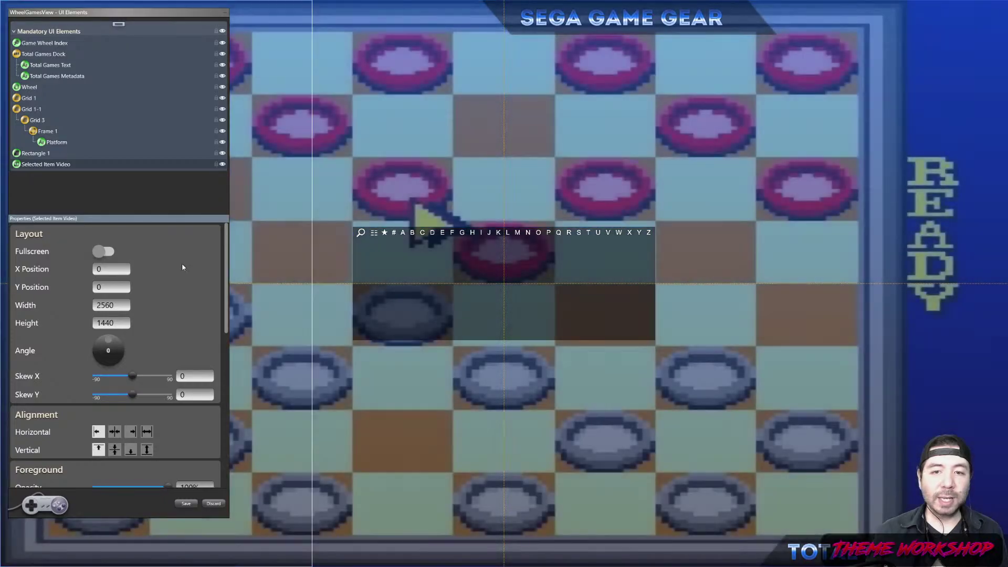
pyautogui.moveTo(504, 3); pyautogui.dragTo(505, 226)
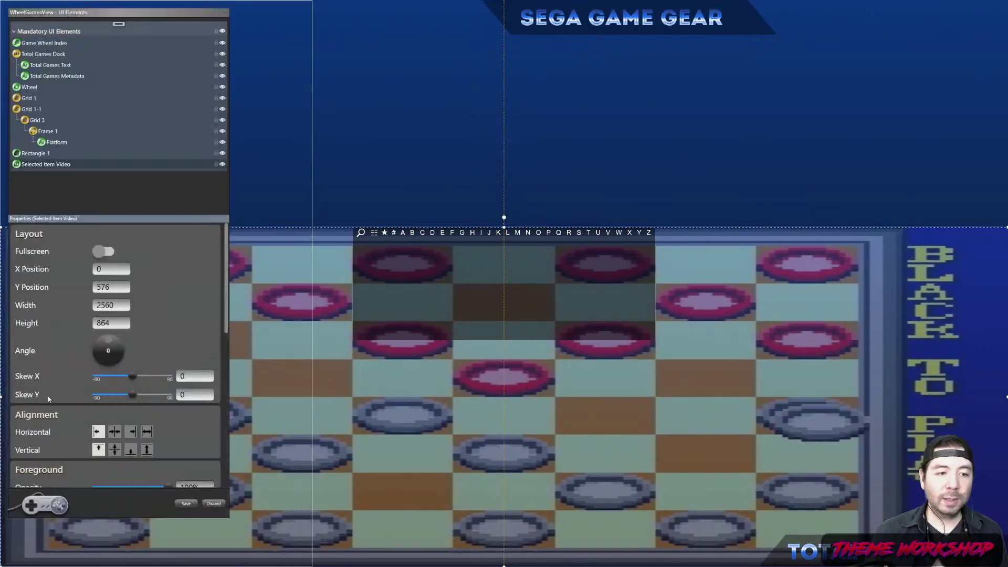
pyautogui.moveTo(5, 404); pyautogui.dragTo(613, 408)
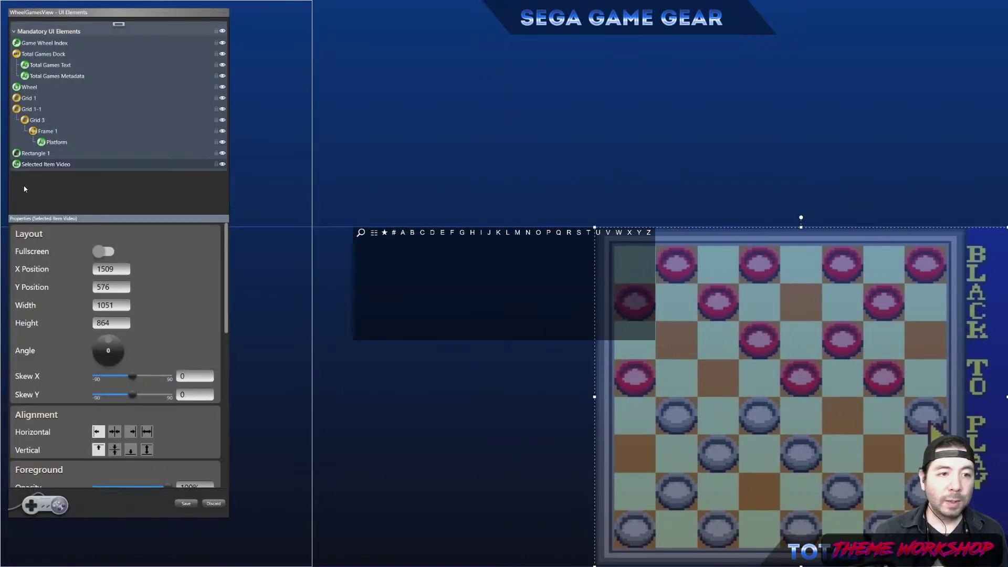
# Set the aspect ratio of the Selected Item Video element to Keep.
pyautogui.scroll(-6, 206, 314)
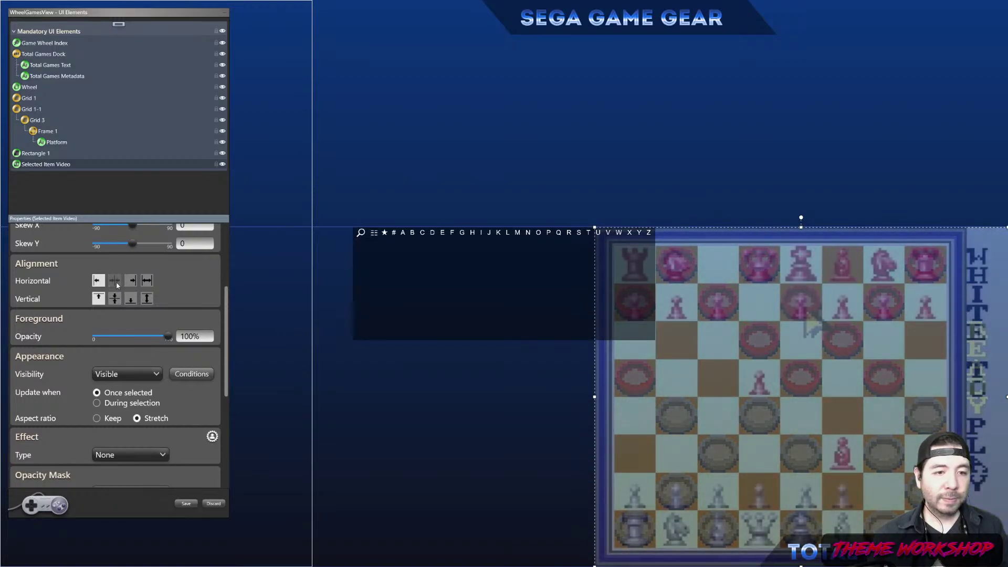
pyautogui.scroll(-2, 217, 321)
pyautogui.scroll(-1, 217, 321)
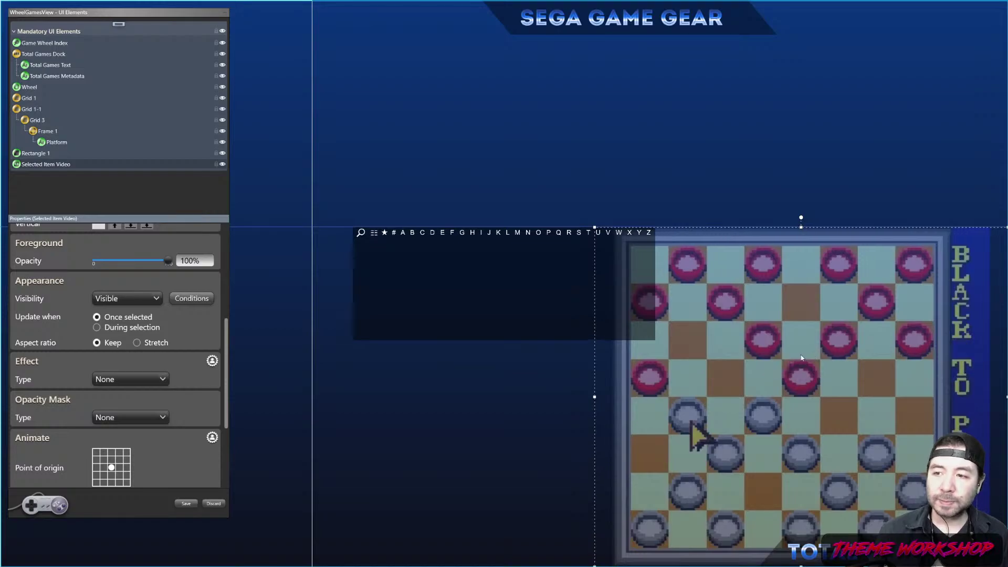
pyautogui.click(768, 260)
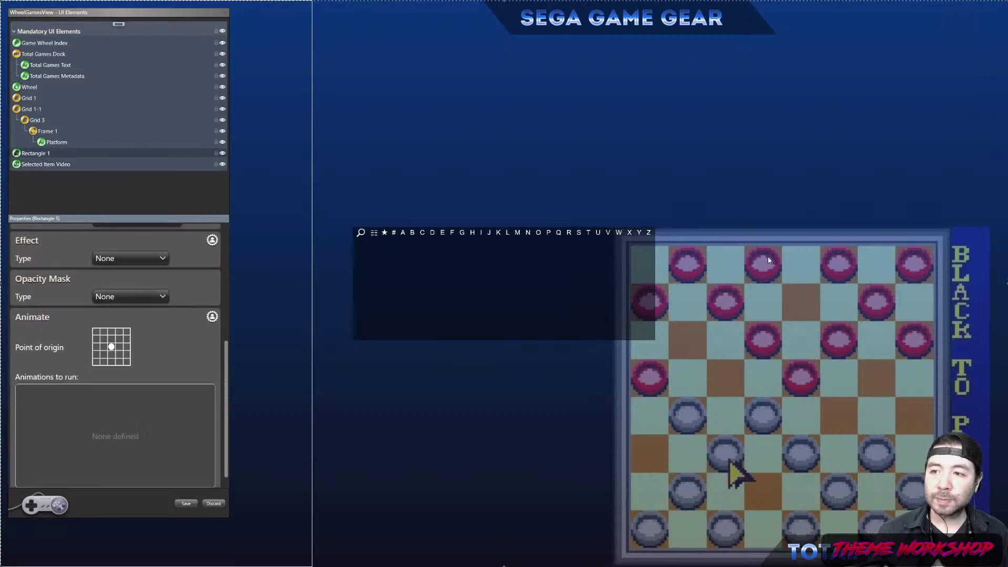
# Shrink the Selected Item Video and place it in the upper-right area of the canvas, below the platform title banner.
pyautogui.click(34, 166)
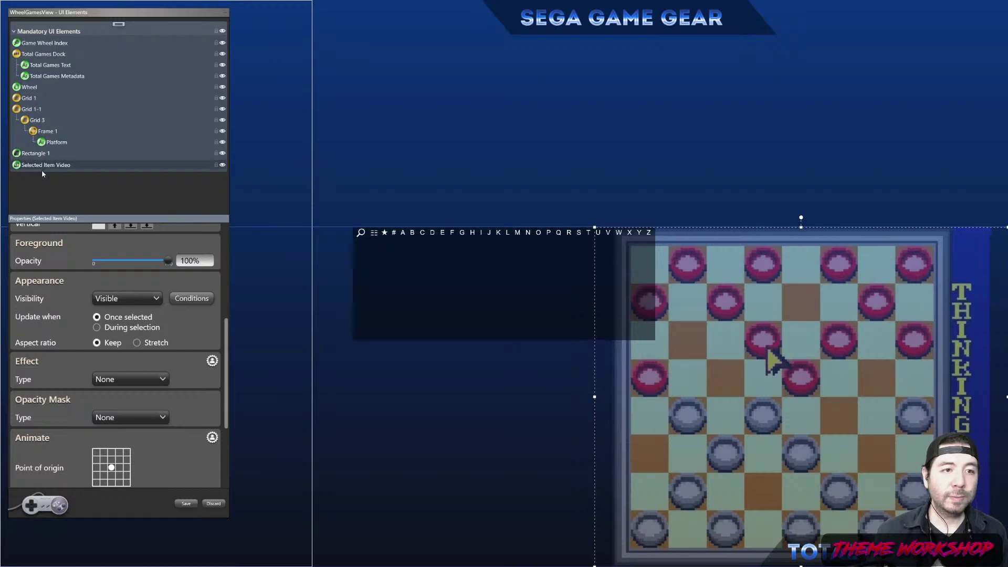
pyautogui.moveTo(801, 227); pyautogui.dragTo(792, 39)
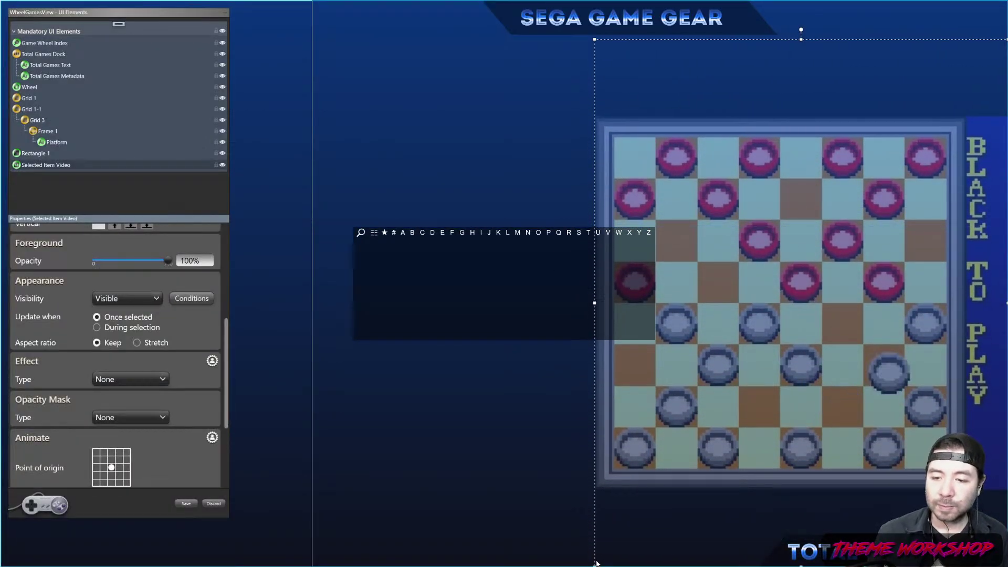
pyautogui.moveTo(596, 563); pyautogui.dragTo(637, 270)
pyautogui.moveTo(637, 155); pyautogui.dragTo(690, 155)
pyautogui.scroll(-3, 115, 368)
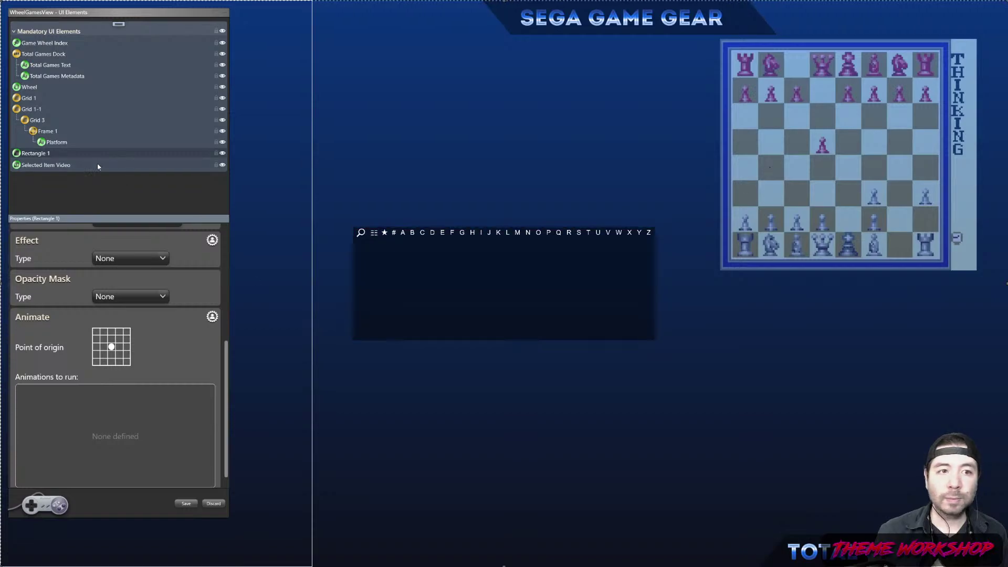
pyautogui.click(40, 165)
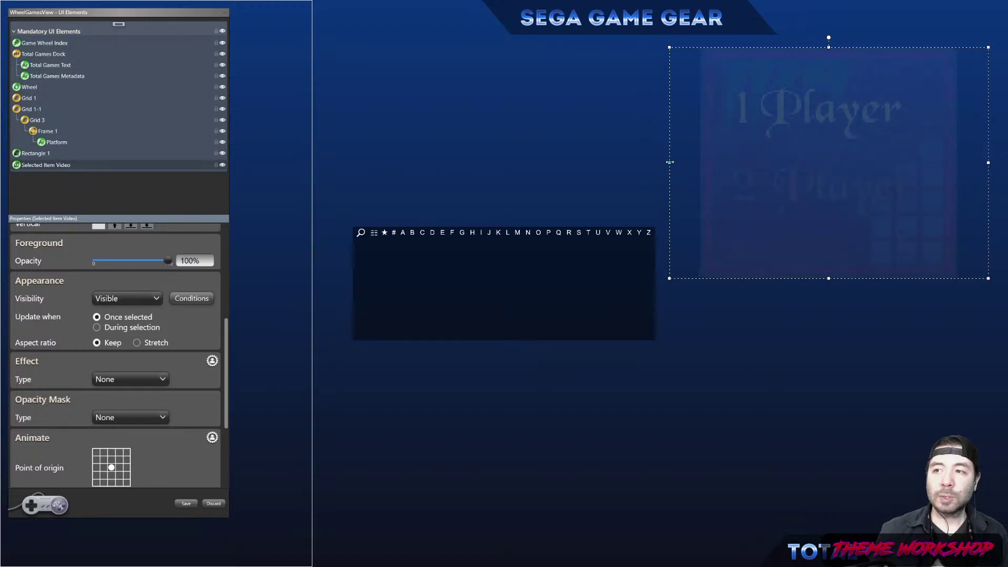
# Add an image element named BoxArt and place it between Rectangle 1 and Selected Item Video in the element order.
pyautogui.click(118, 25)
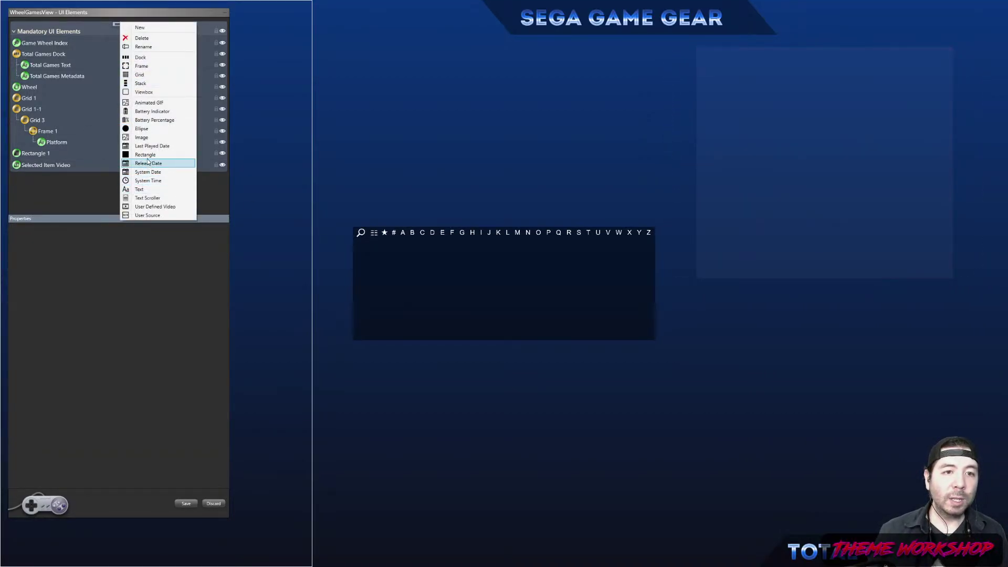
pyautogui.press('Return')
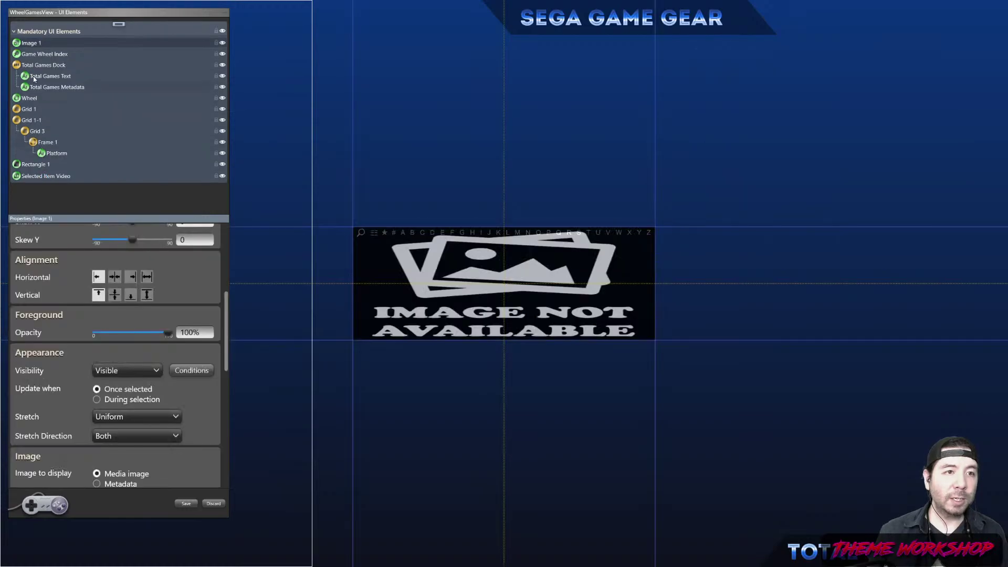
pyautogui.press('BackSpace')
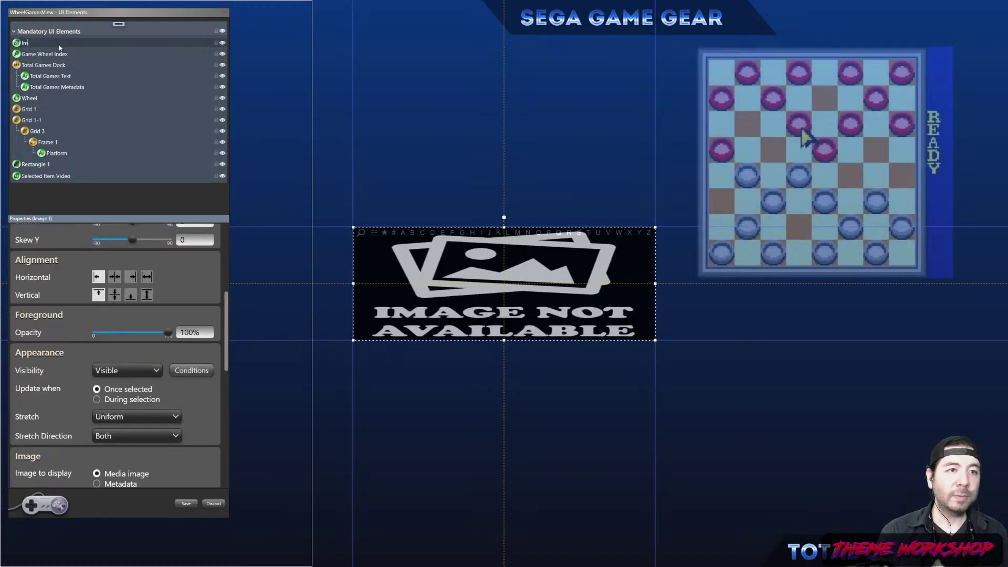
pyautogui.press('BackSpace')
pyautogui.press('BackSpace')
pyautogui.write('BoxArt')
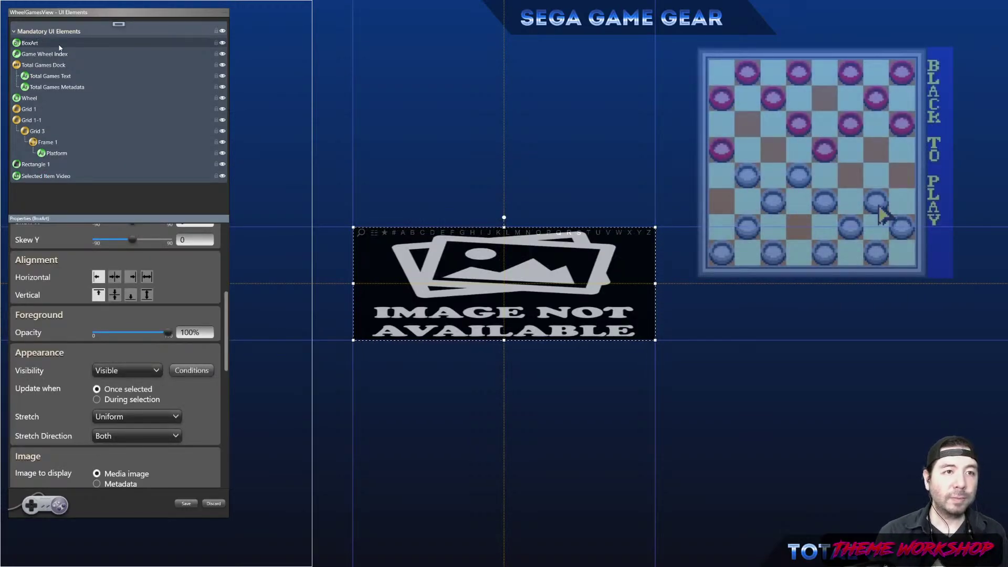
pyautogui.moveTo(45, 43); pyautogui.dragTo(38, 181)
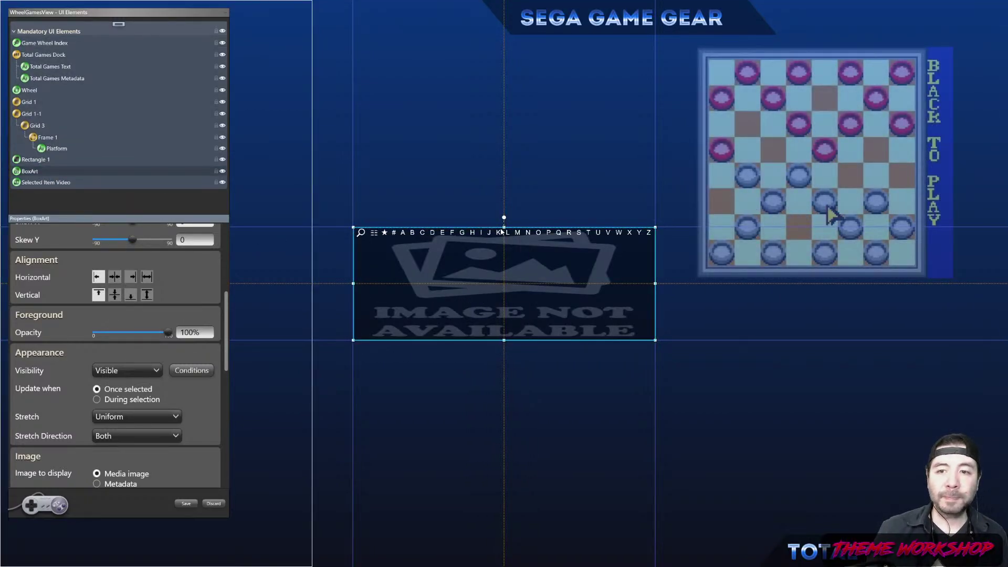
# Move Game Wheel Index to the lower part of the canvas and reshape it into a thin, wide strip above the total games text.
pyautogui.moveTo(505, 227); pyautogui.dragTo(506, 293)
pyautogui.click(484, 247)
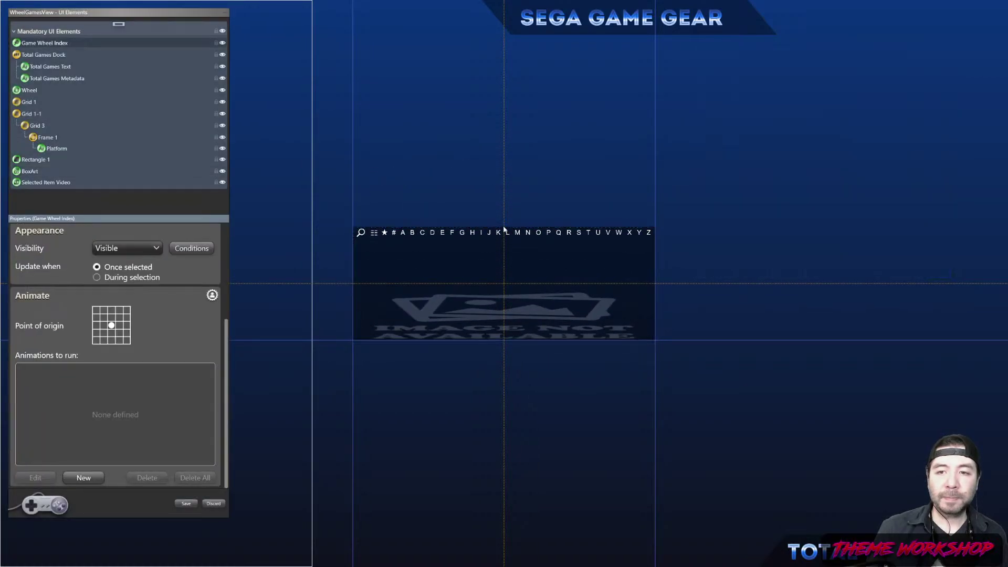
pyautogui.moveTo(495, 275); pyautogui.dragTo(491, 441)
pyautogui.moveTo(633, 469); pyautogui.dragTo(984, 469)
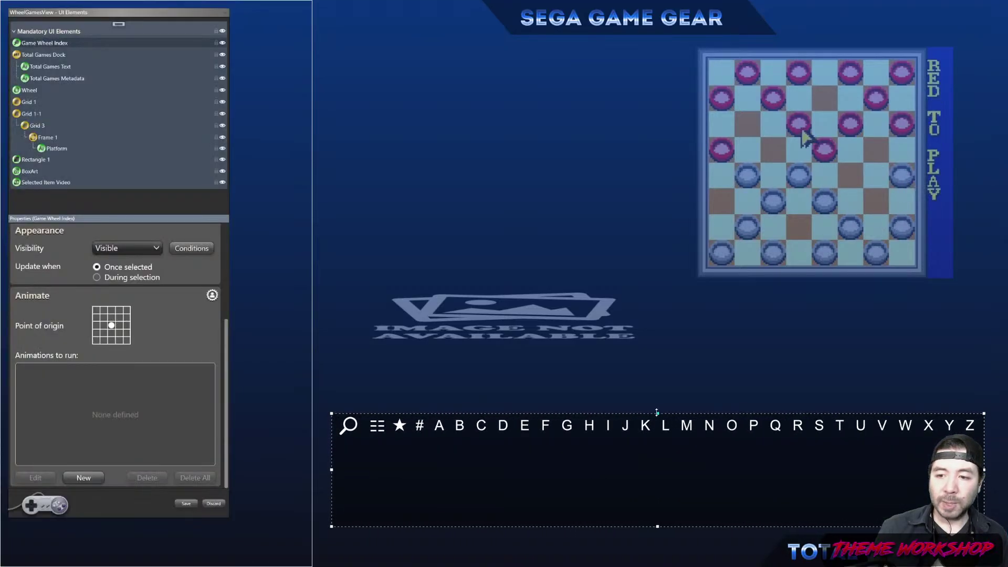
pyautogui.moveTo(658, 413); pyautogui.dragTo(324, 513)
pyautogui.moveTo(786, 504); pyautogui.dragTo(786, 504)
pyautogui.moveTo(984, 513); pyautogui.dragTo(1006, 513)
pyautogui.moveTo(324, 513); pyautogui.dragTo(317, 517)
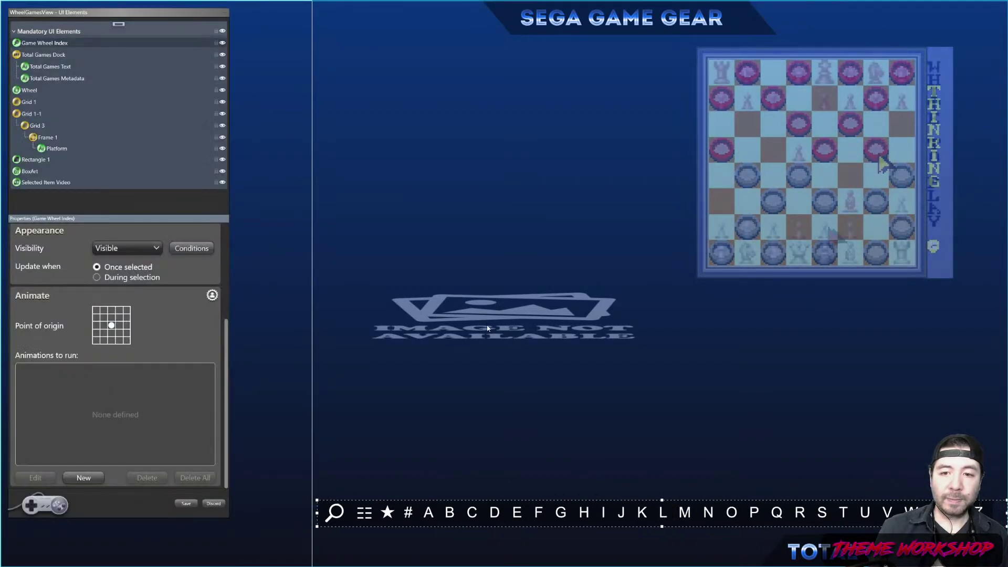
# Stretch the BoxArt frame upward to near the canvas's upper edge and switch its displayed image source to Metadata.
pyautogui.click(23, 173)
pyautogui.moveTo(504, 291); pyautogui.dragTo(504, 27)
pyautogui.scroll(-1, 217, 398)
pyautogui.scroll(-5, 204, 403)
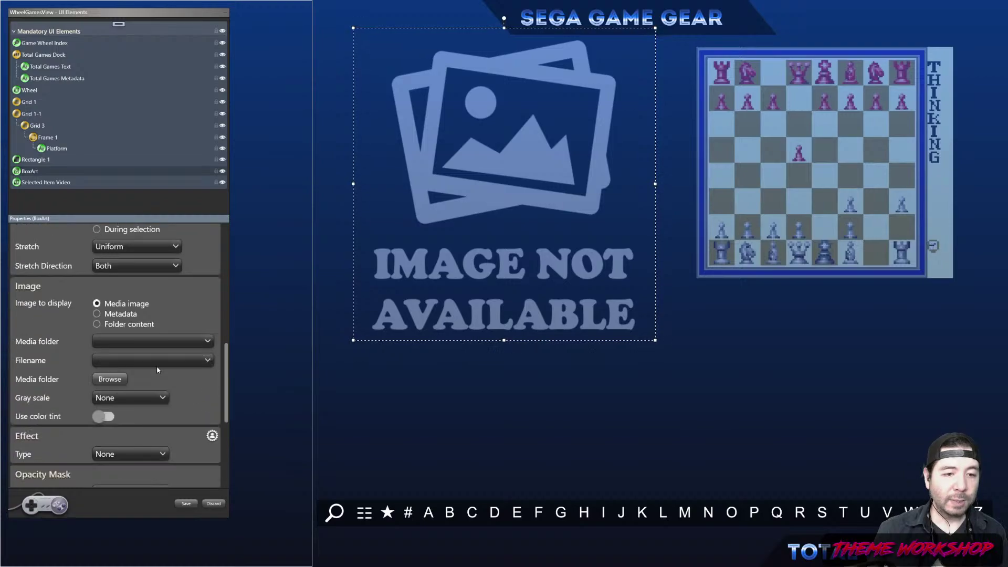
pyautogui.click(133, 344)
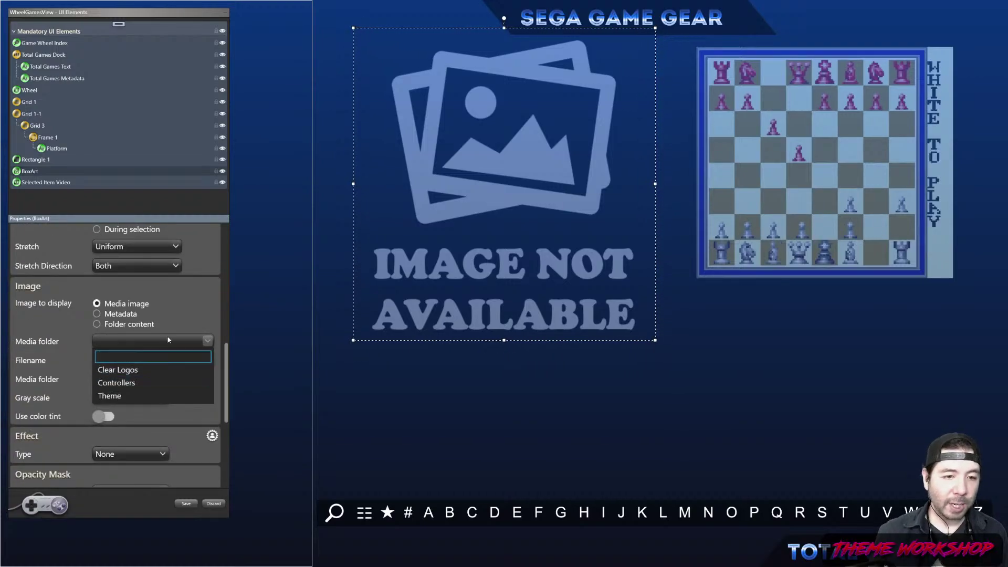
pyautogui.click(152, 318)
pyautogui.click(97, 314)
# Set the BoxArt metadata image to Game box front.
pyautogui.click(152, 341)
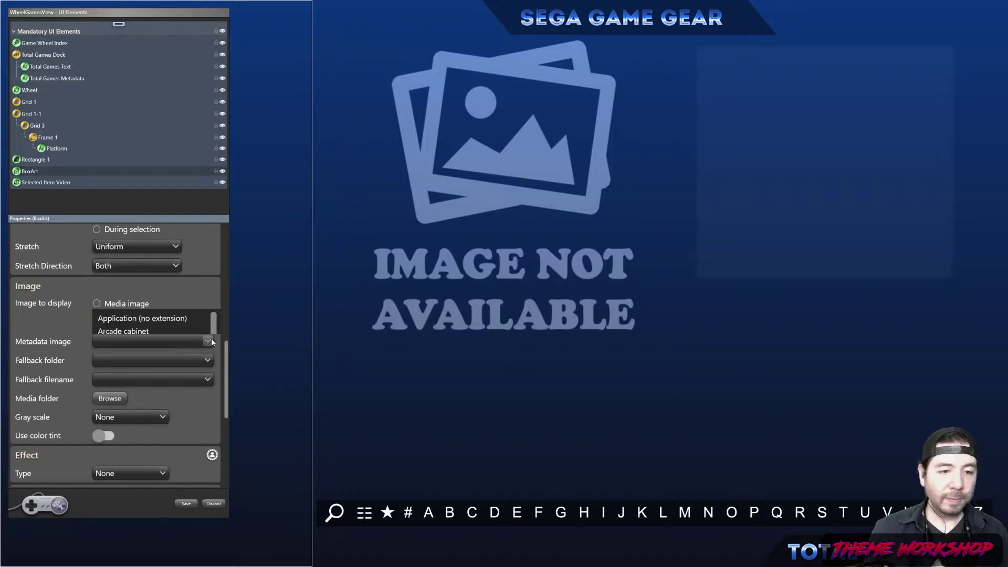
pyautogui.scroll(-1, 157, 200)
pyautogui.scroll(1, 158, 163)
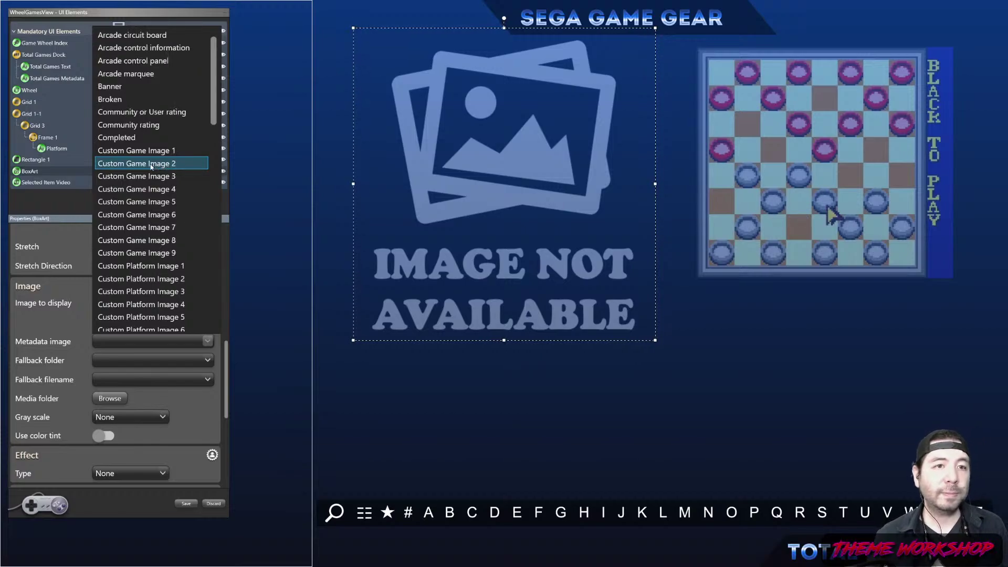
pyautogui.scroll(1, 153, 142)
pyautogui.scroll(-8, 163, 143)
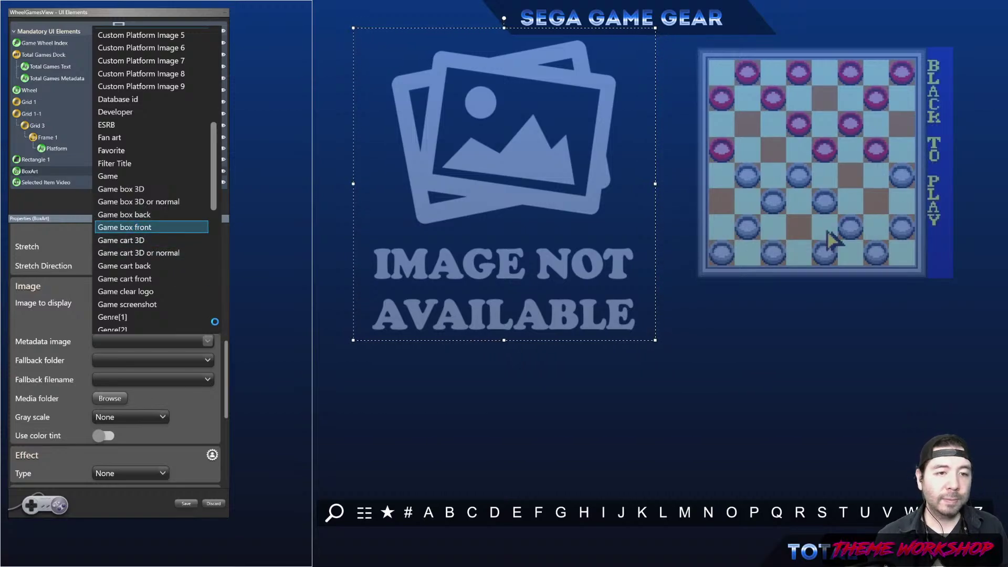
pyautogui.click(126, 227)
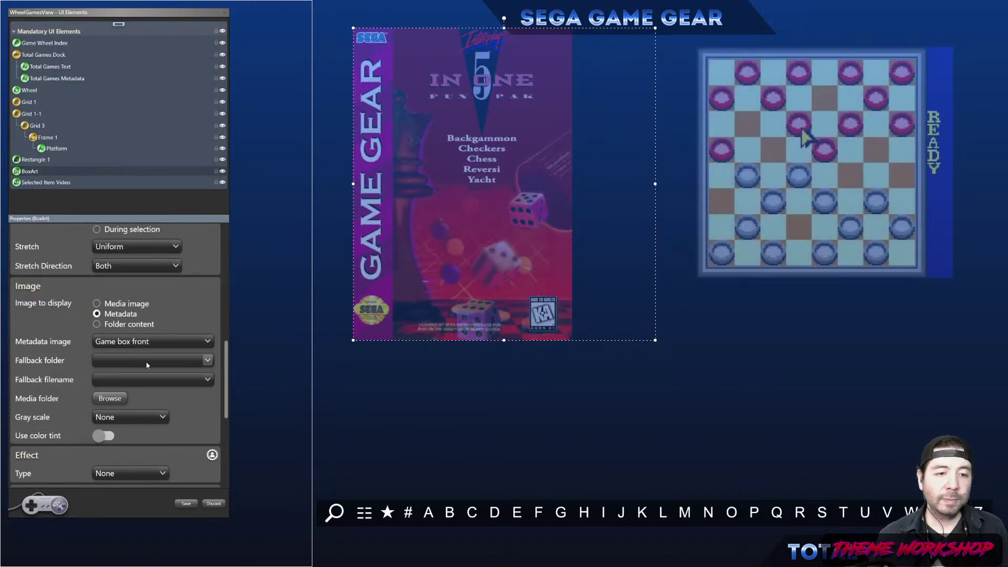
# Enlarge the BoxArt frame into a tall portrait shape beside the video, ending just above the letter index.
pyautogui.moveTo(226, 387)
pyautogui.mouseDown()
pyautogui.moveTo(234, 421)
pyautogui.moveTo(238, 386)
pyautogui.mouseUp()
pyautogui.moveTo(353, 184); pyautogui.dragTo(432, 189)
pyautogui.moveTo(432, 339); pyautogui.dragTo(358, 463)
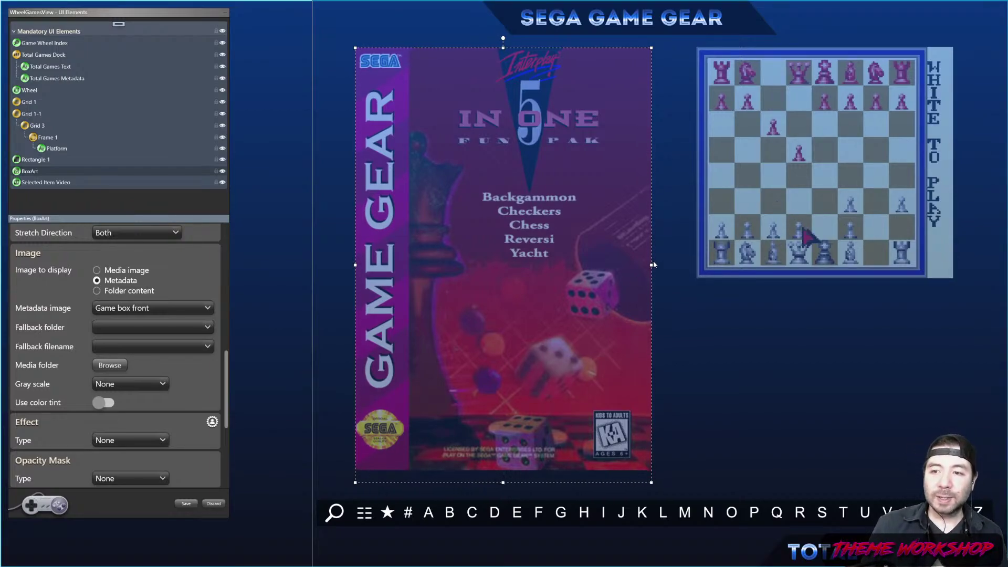
# Set the BoxArt horizontal alignment to Center and extend its frame down to the letter index strip.
pyautogui.scroll(3, 226, 323)
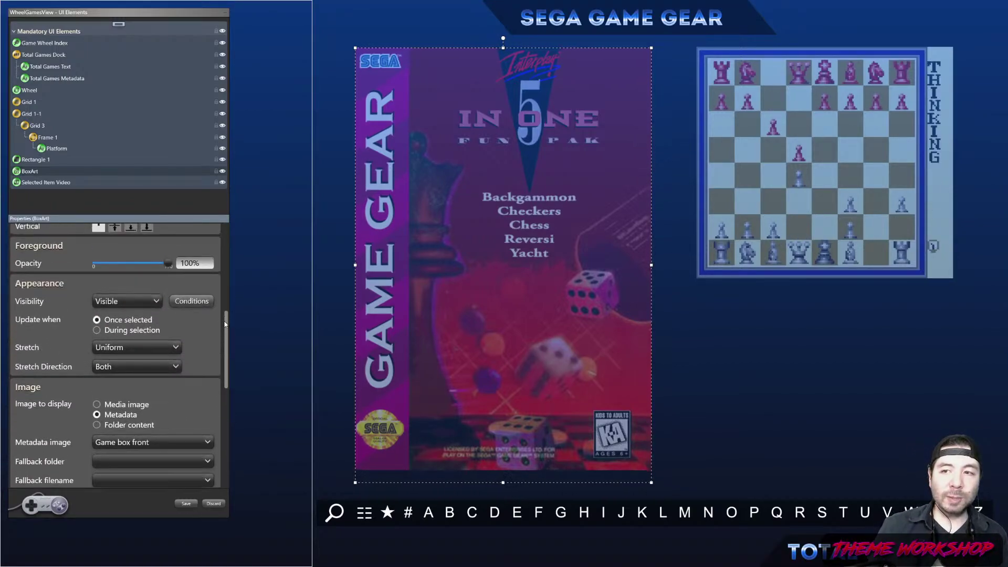
pyautogui.scroll(2, 223, 328)
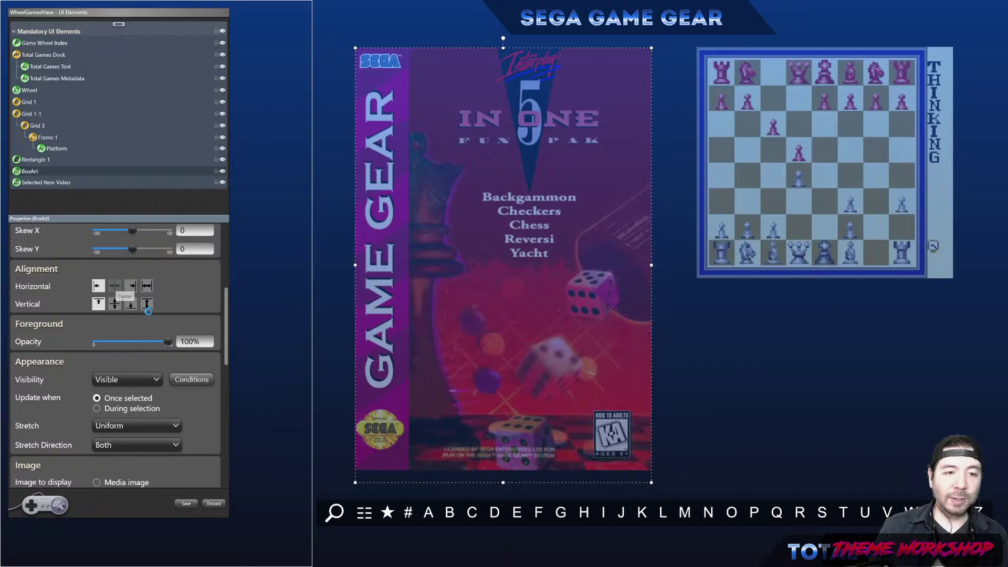
pyautogui.click(114, 285)
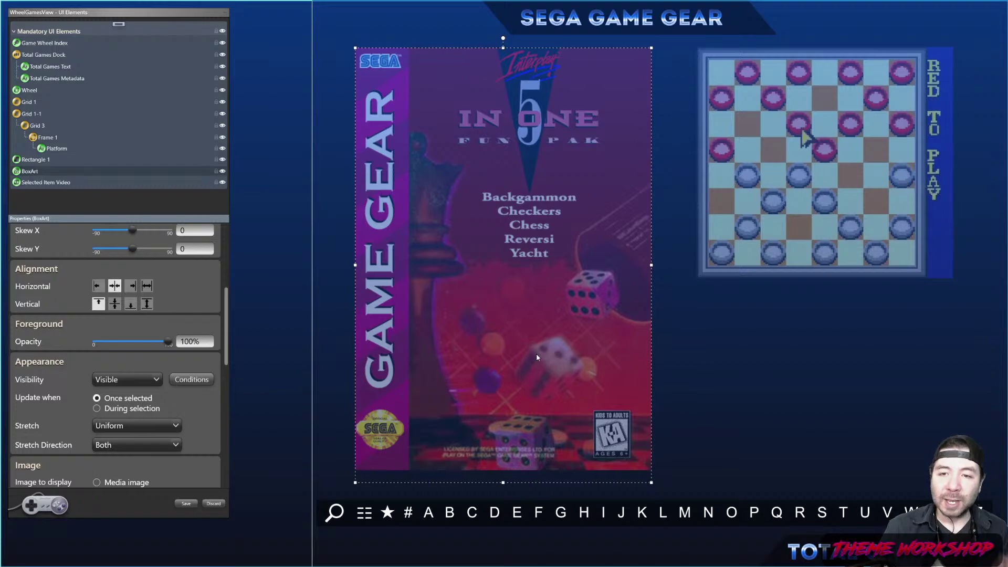
pyautogui.moveTo(503, 483); pyautogui.dragTo(502, 503)
pyautogui.moveTo(501, 504); pyautogui.dragTo(501, 504)
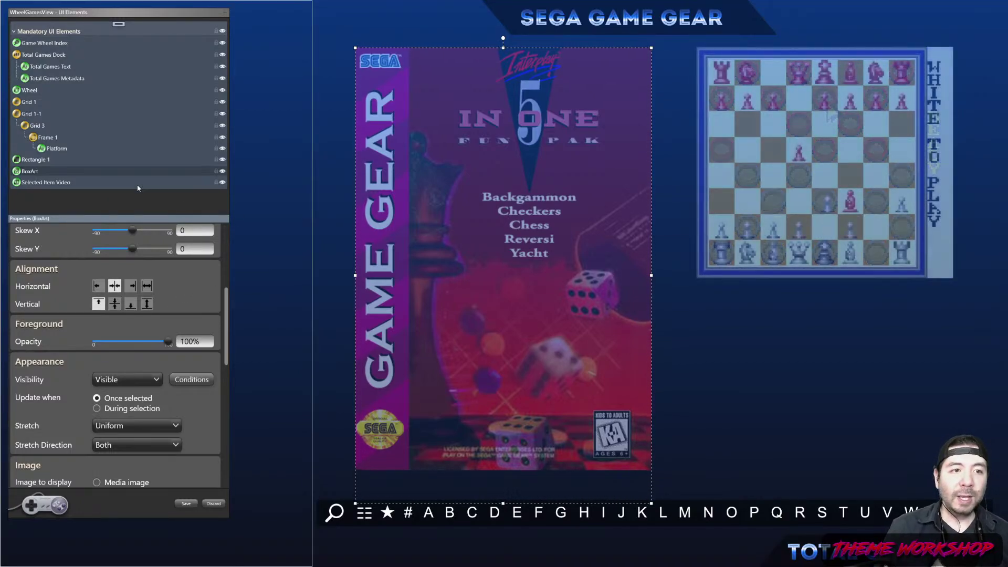
# Add another image element to the view and set its displayed image source to Metadata.
pyautogui.click(118, 24)
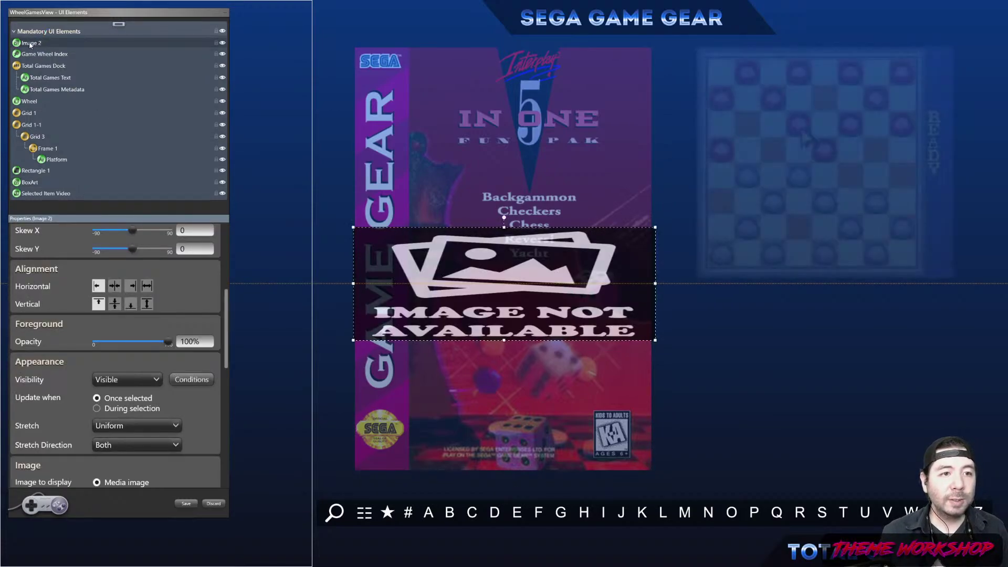
pyautogui.scroll(-1, 221, 325)
pyautogui.scroll(-3, 221, 325)
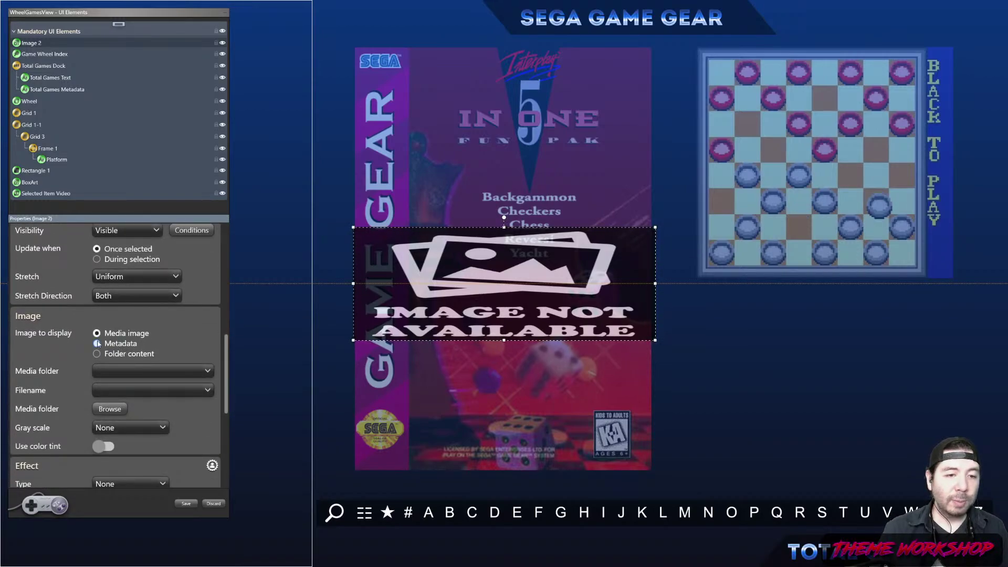
pyautogui.click(97, 344)
# Look through the metadata image options of the new image element for a playlist entry.
pyautogui.click(206, 372)
pyautogui.scroll(6, 191, 220)
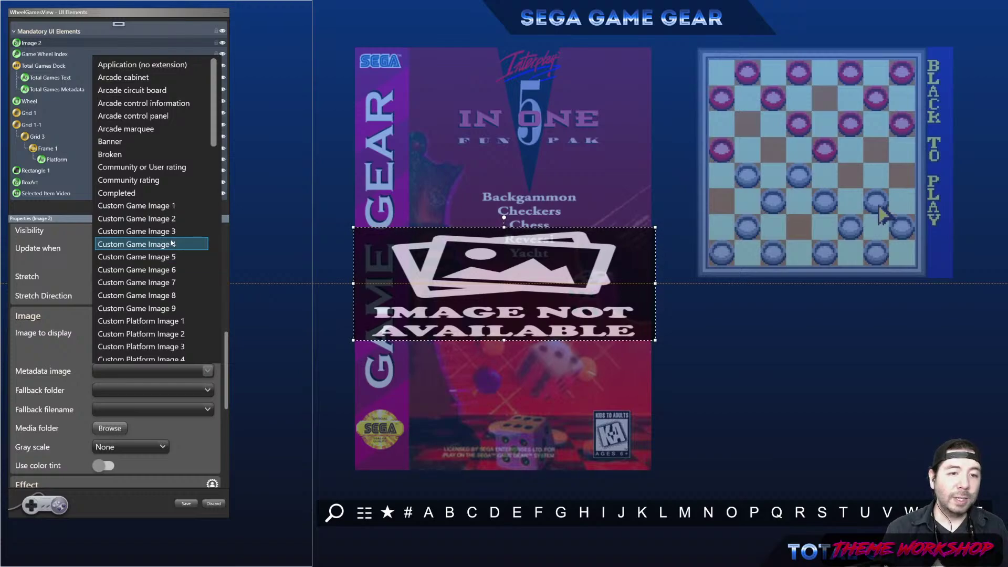
pyautogui.moveTo(213, 103); pyautogui.dragTo(229, 326)
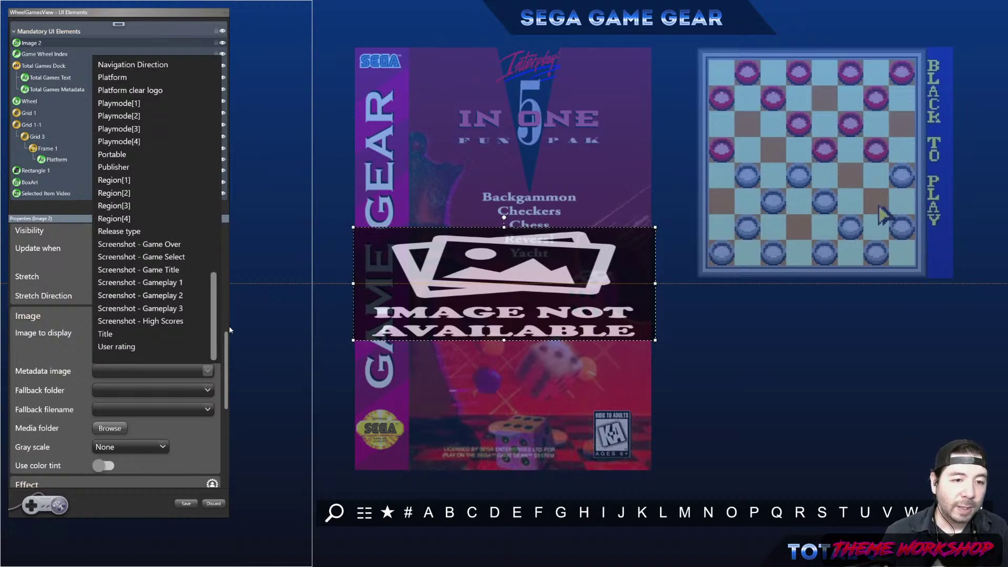
pyautogui.scroll(4, 174, 294)
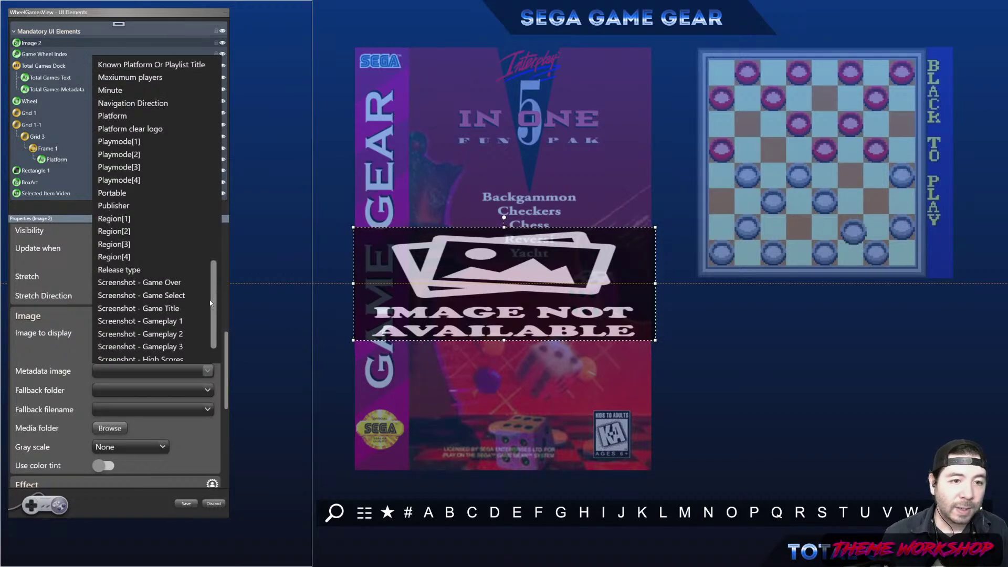
pyautogui.click(140, 364)
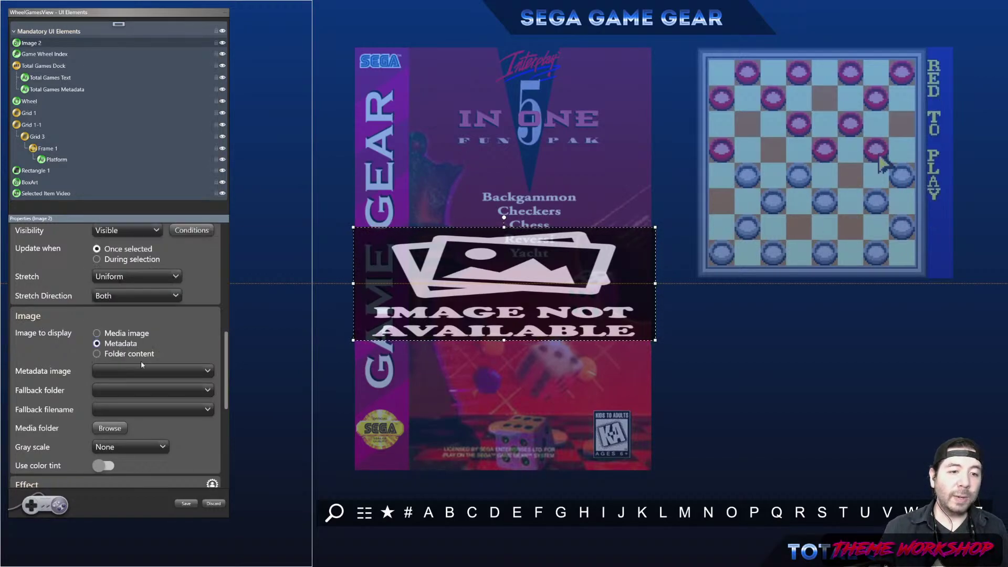
pyautogui.click(122, 332)
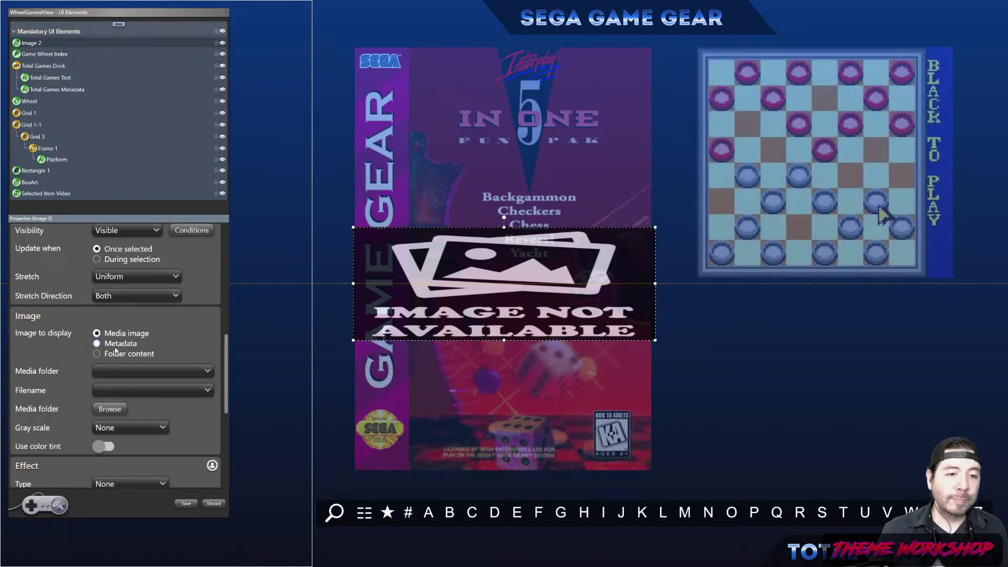
pyautogui.click(97, 343)
pyautogui.click(207, 371)
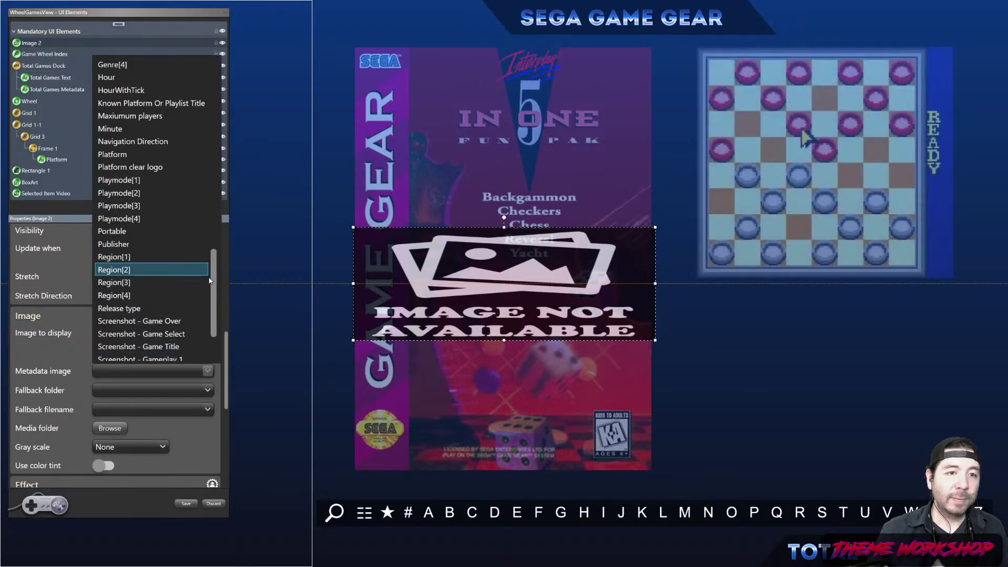
pyautogui.moveTo(216, 282); pyautogui.dragTo(210, 87)
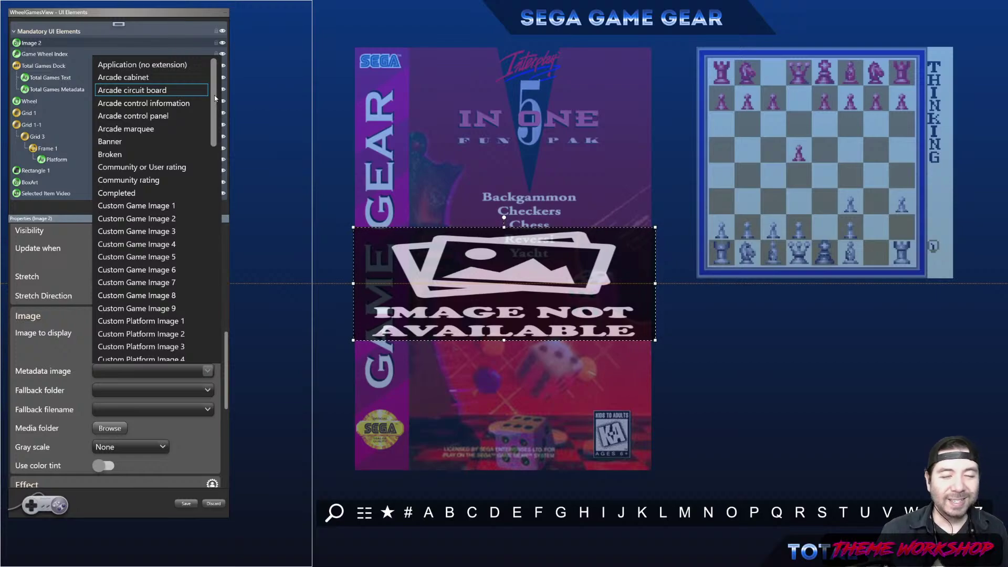
pyautogui.moveTo(215, 102)
pyautogui.mouseDown()
pyautogui.moveTo(208, 283)
pyautogui.moveTo(216, 322)
pyautogui.moveTo(215, 91)
pyautogui.mouseUp()
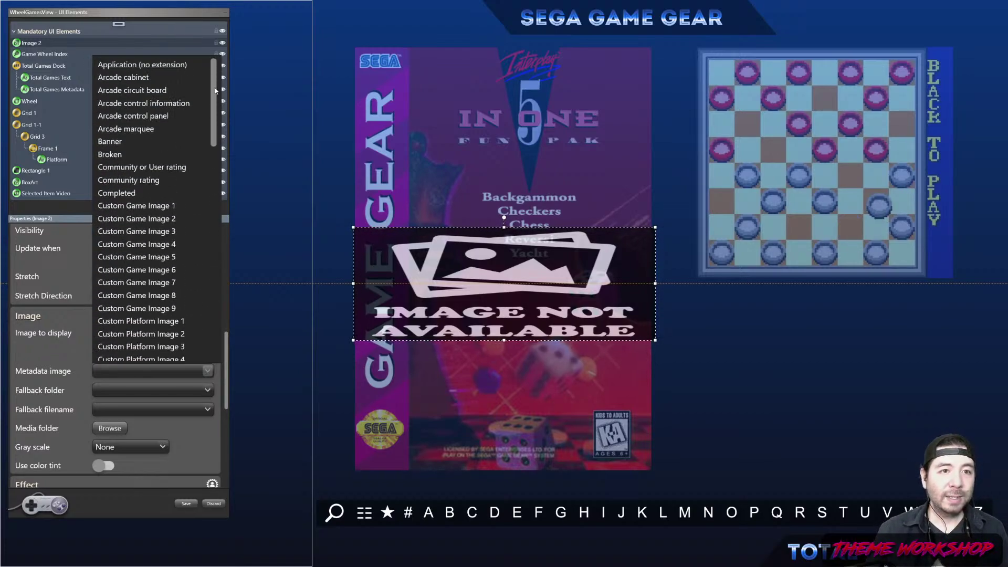
# Leave and reopen the WheelGamesView editor, and search the new image's metadata options again for a playlist entry.
pyautogui.click(63, 386)
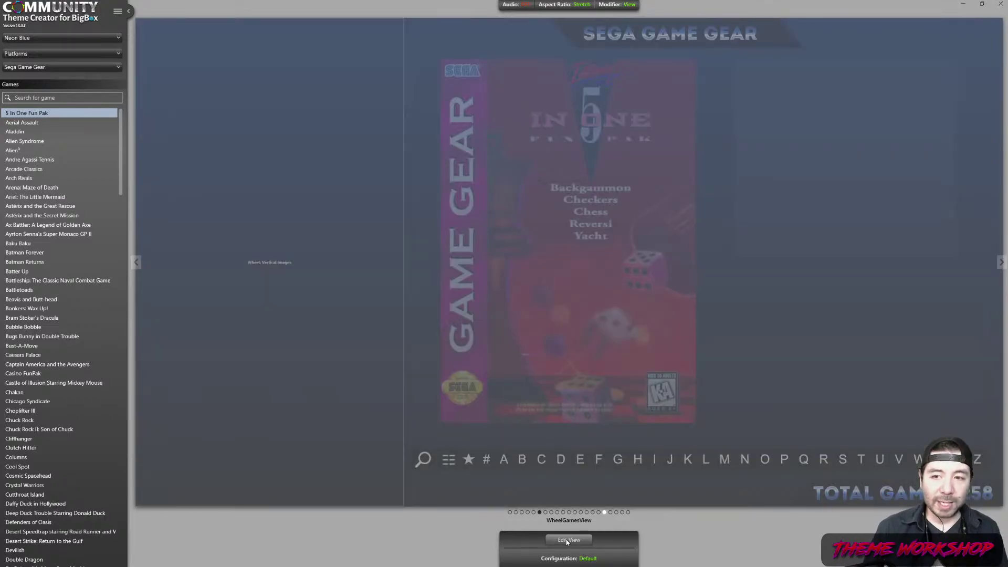
pyautogui.click(567, 541)
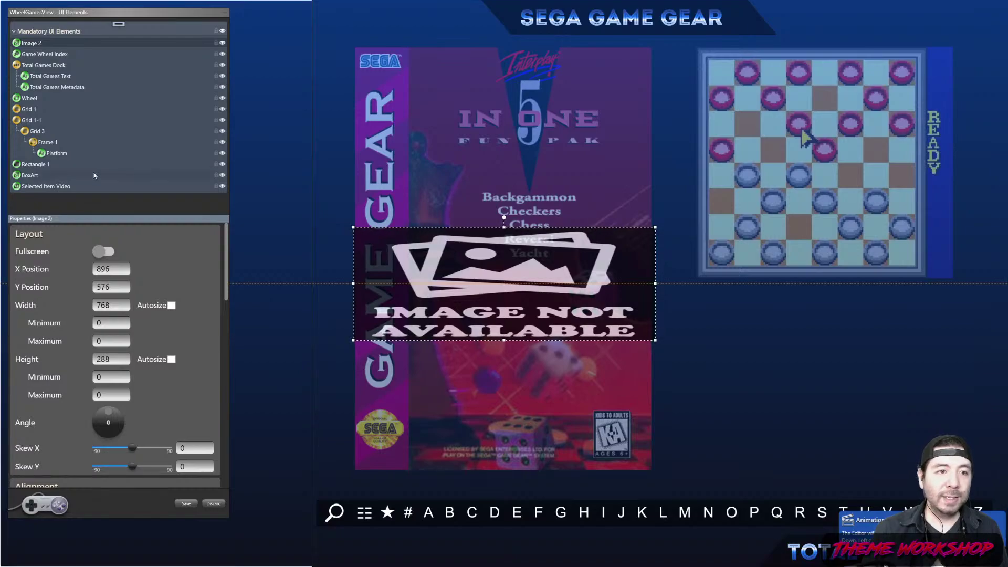
pyautogui.scroll(-10, 209, 300)
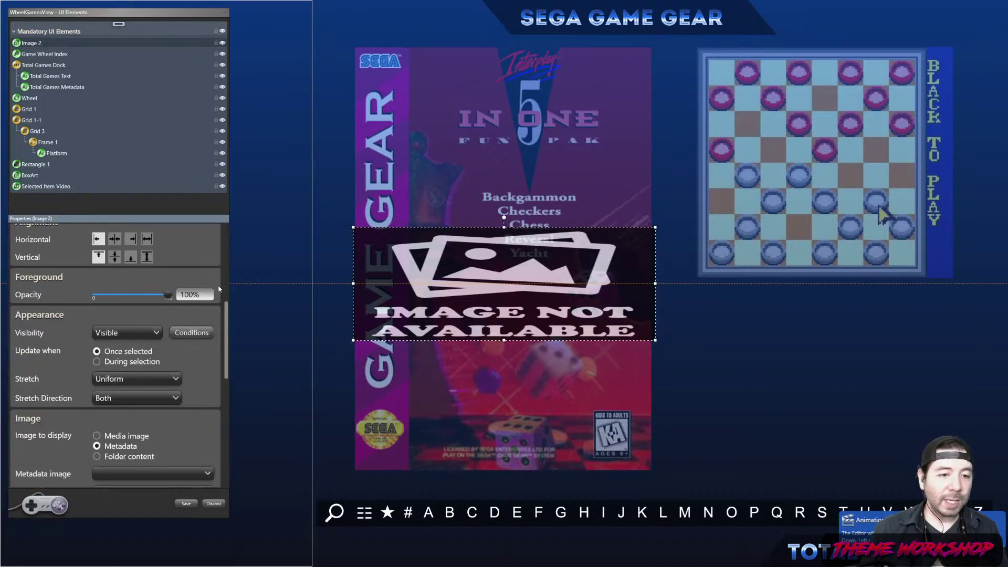
pyautogui.click(165, 324)
pyautogui.scroll(-2, 184, 121)
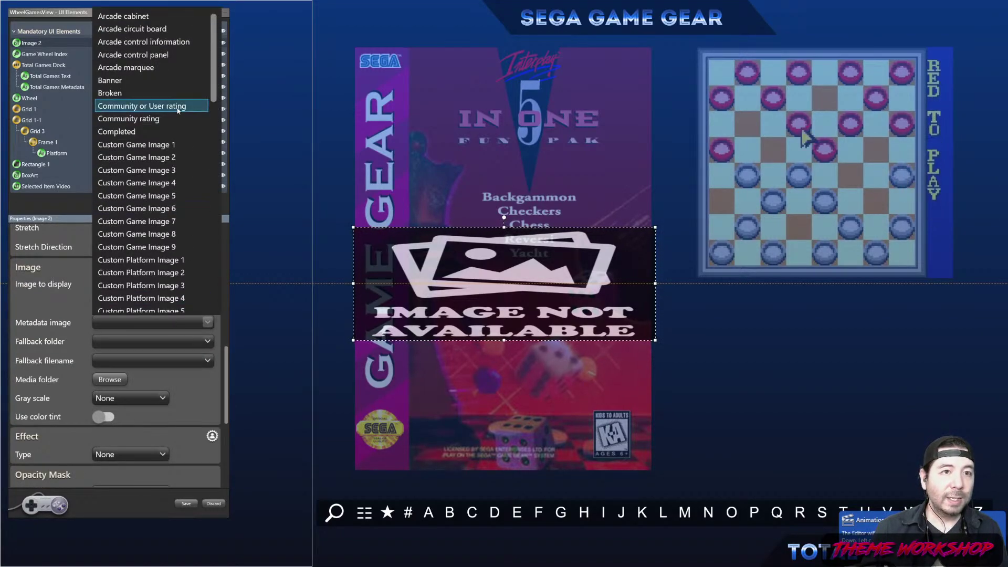
pyautogui.scroll(2, 187, 131)
pyautogui.scroll(-10, 184, 133)
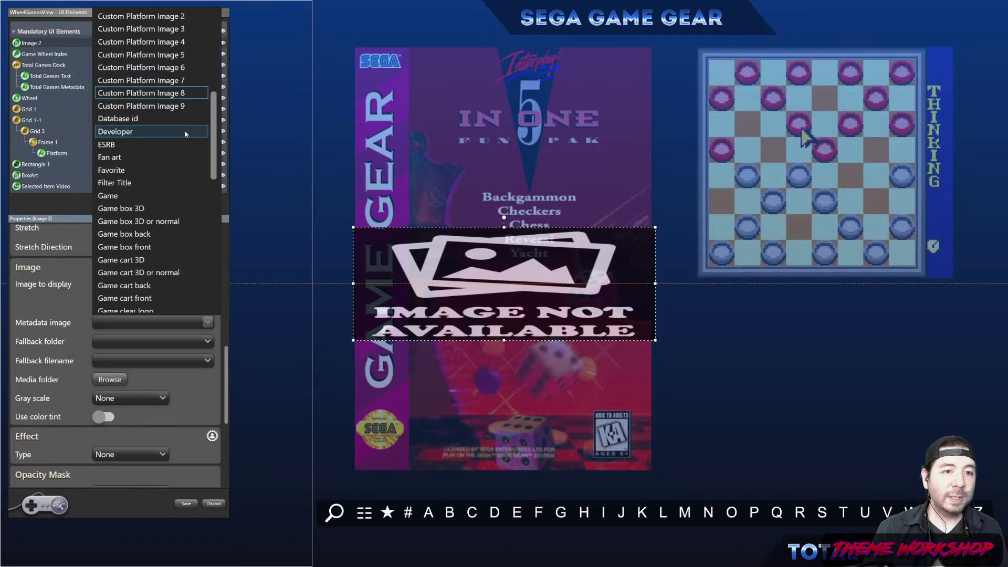
pyautogui.scroll(-5, 179, 136)
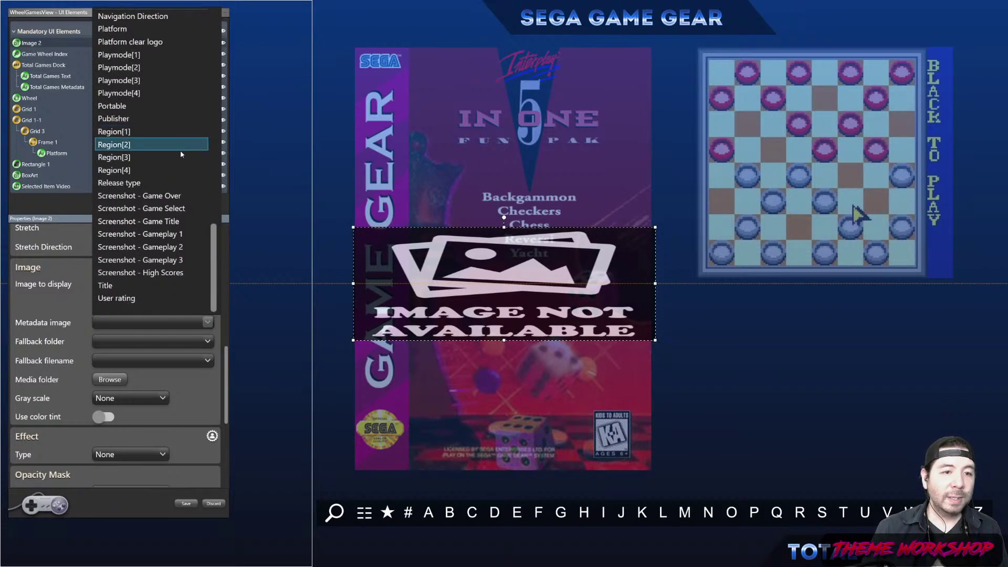
pyautogui.scroll(5, 191, 205)
pyautogui.scroll(12, 192, 209)
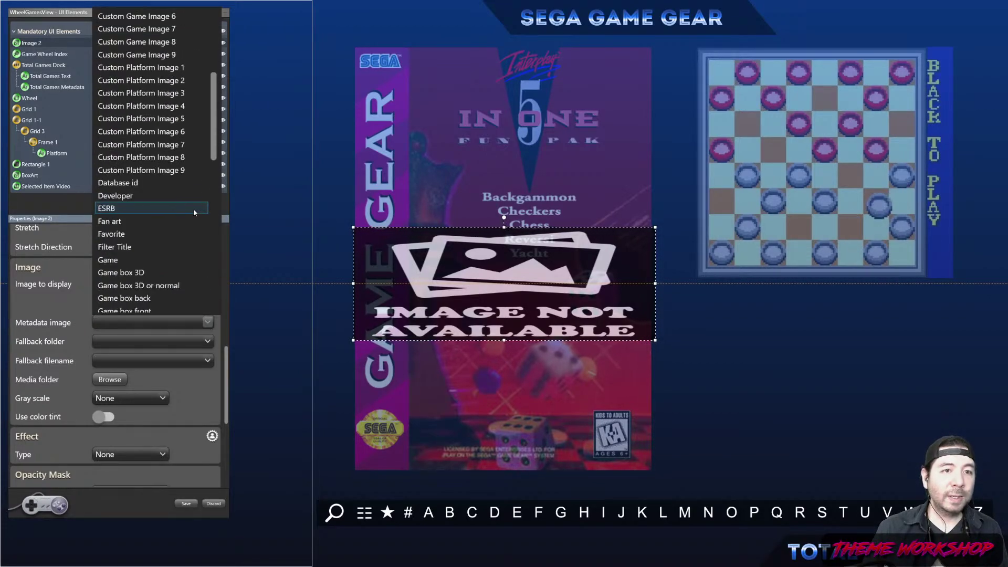
# Exit the theme creator, close LaunchBox, and relaunch the theme creator from the COMMUNITY Theme Creator 1.0.9.7 folder in File Explorer.
pyautogui.click(215, 503)
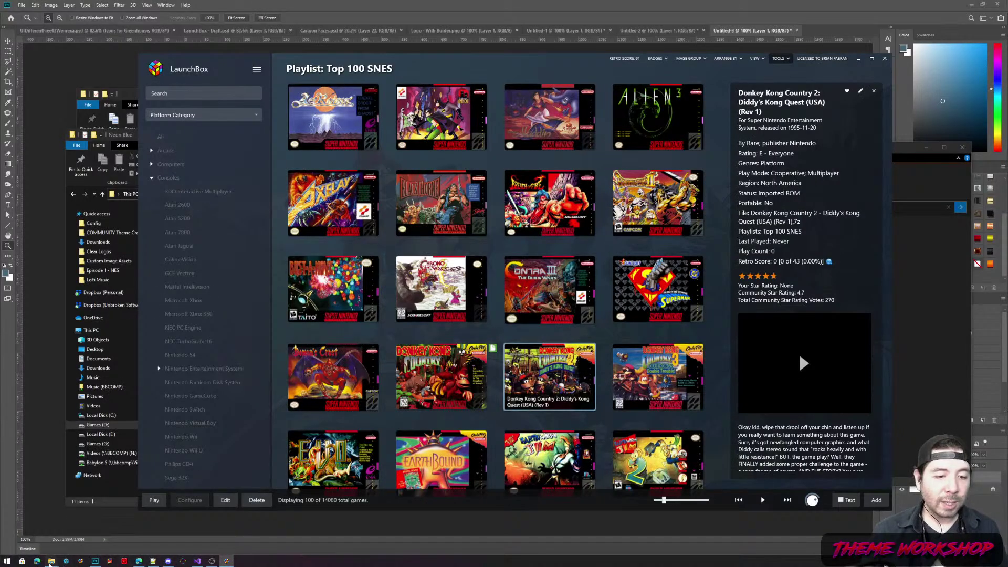
pyautogui.click(341, 525)
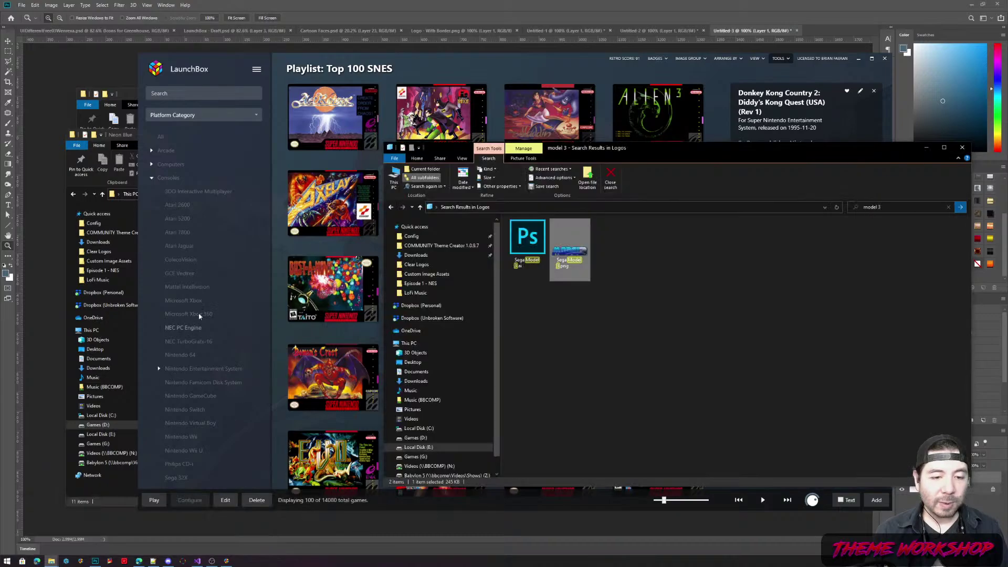
pyautogui.click(426, 247)
pyautogui.click(541, 300)
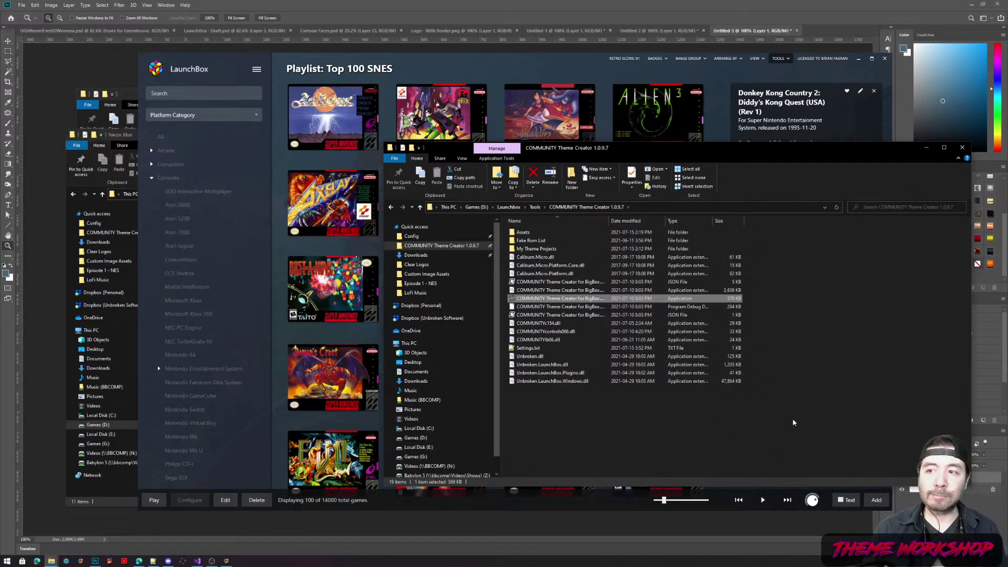
pyautogui.click(884, 60)
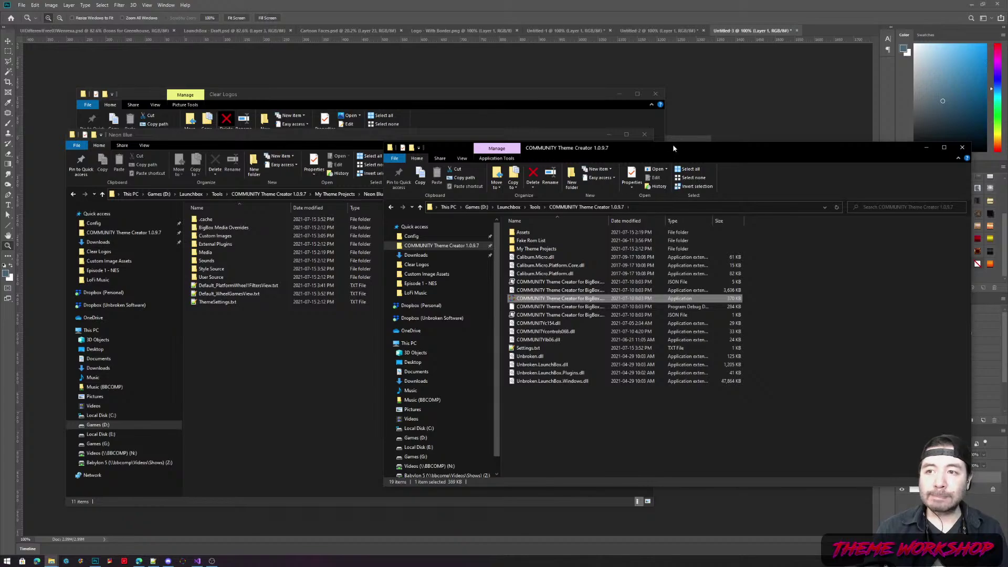
pyautogui.moveTo(674, 144); pyautogui.dragTo(574, 133)
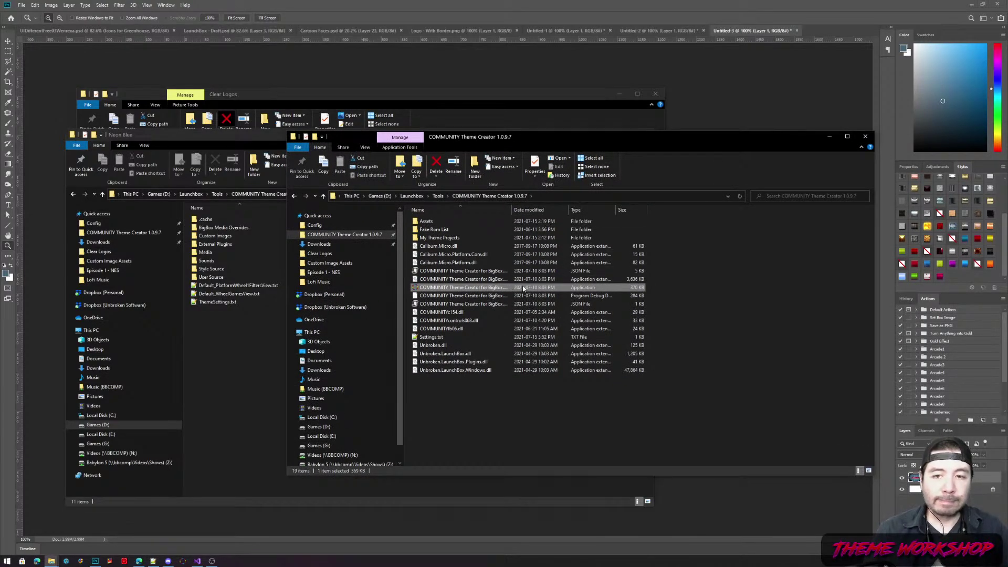
pyautogui.press('Return')
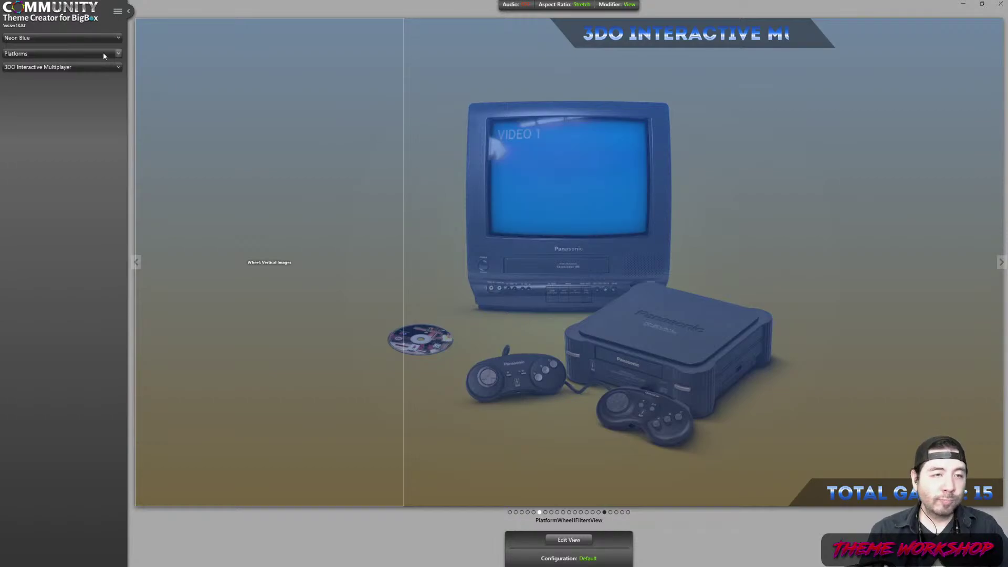
# In the WheelGamesView editor, set Image 2's metadata image to *Playlists and its image folder to Theme.
pyautogui.click(605, 513)
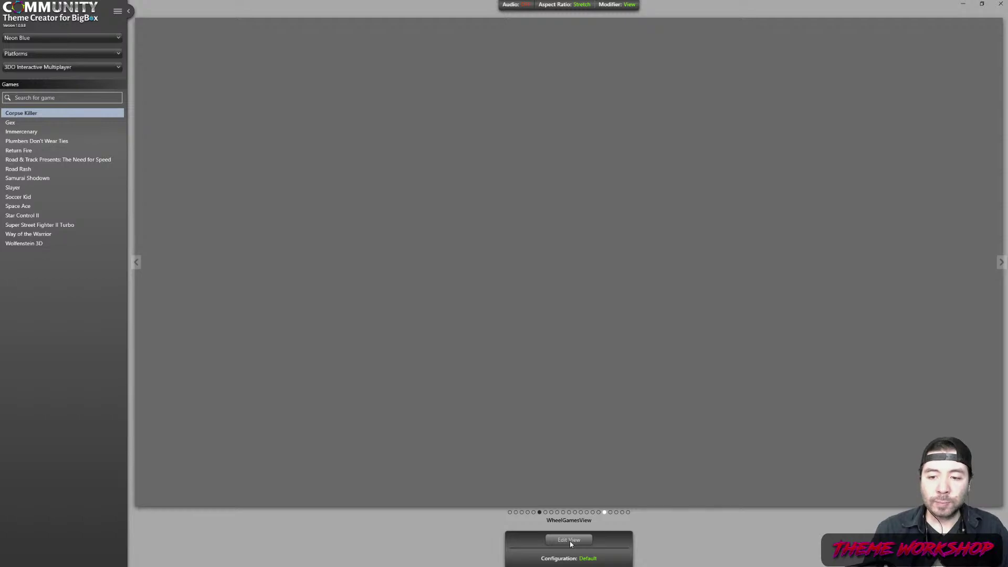
pyautogui.click(570, 540)
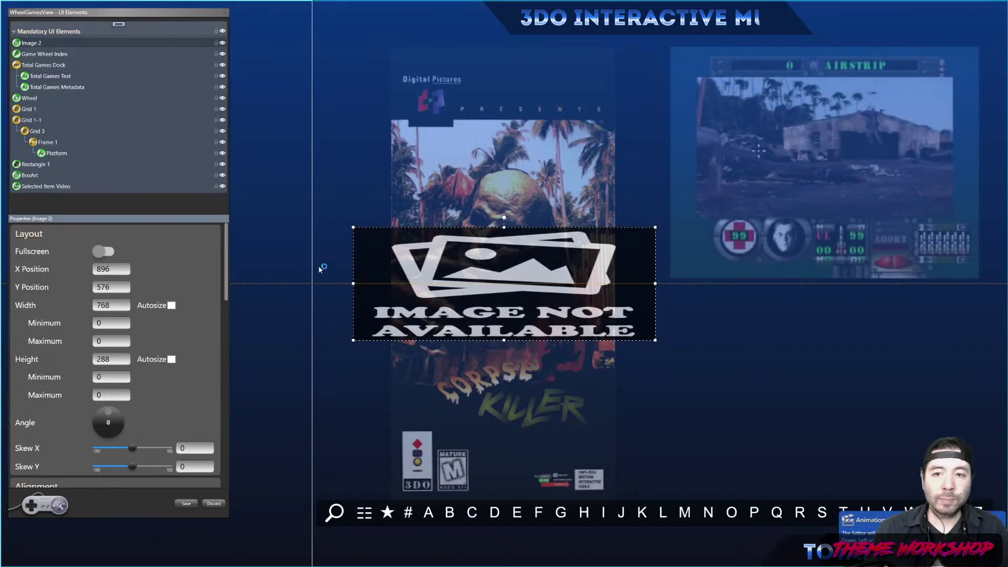
pyautogui.scroll(-10, 201, 345)
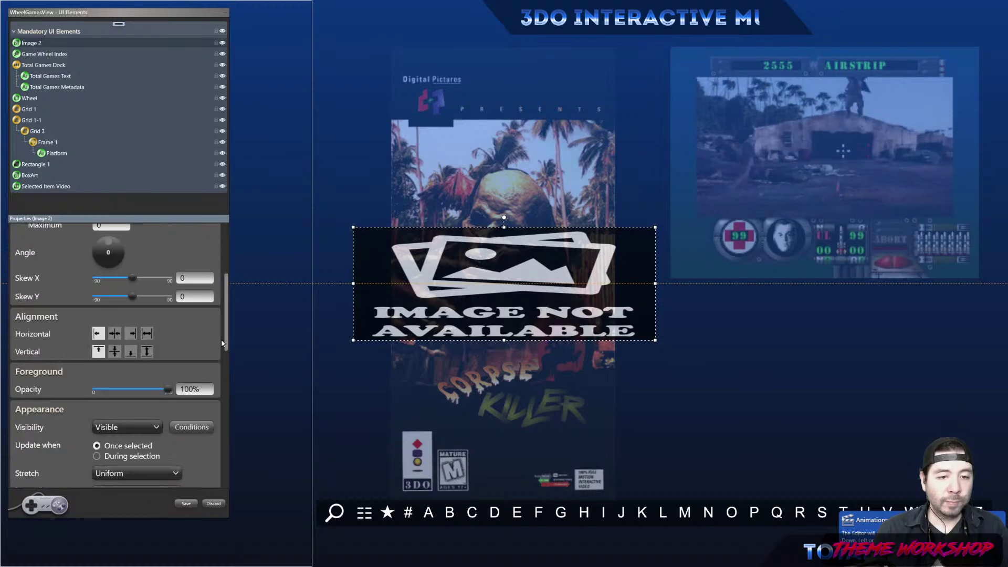
pyautogui.click(130, 319)
pyautogui.scroll(-5, 168, 153)
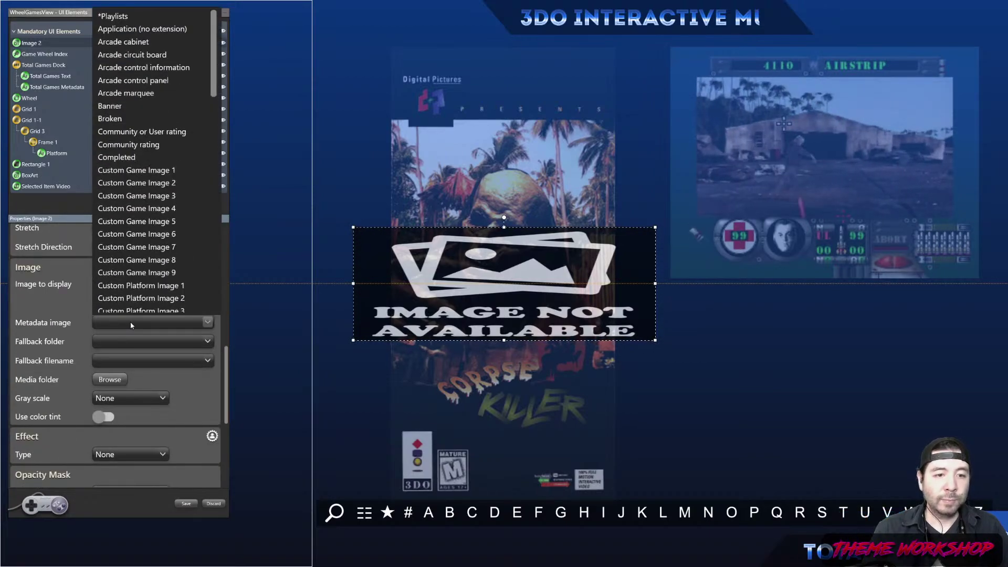
pyautogui.scroll(-4, 168, 152)
pyautogui.scroll(12, 166, 173)
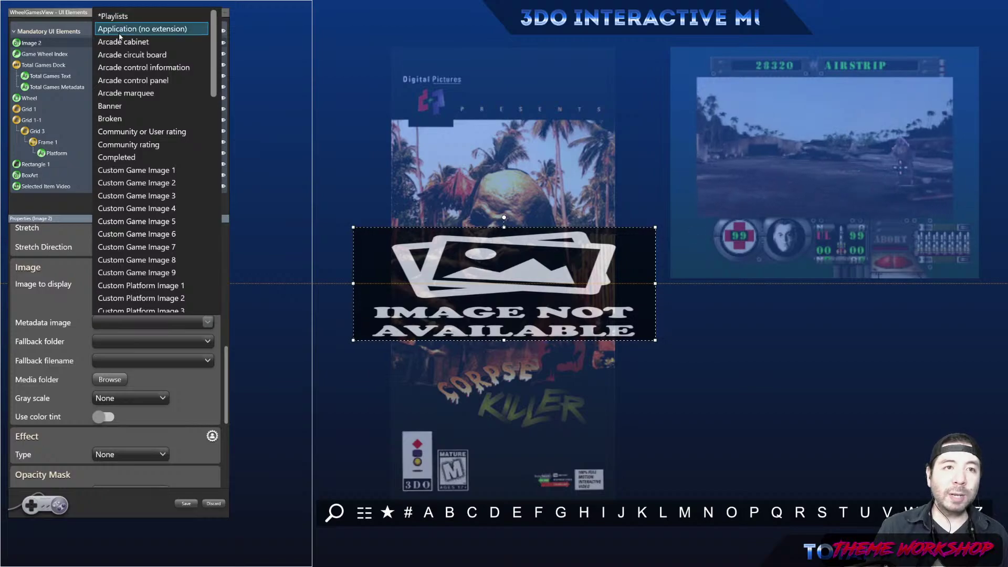
pyautogui.click(115, 16)
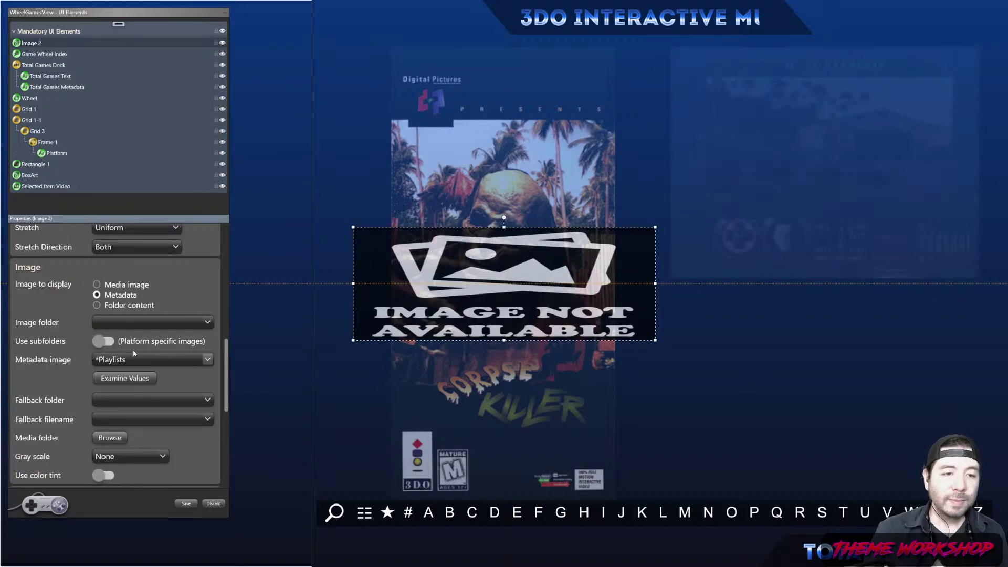
pyautogui.click(127, 323)
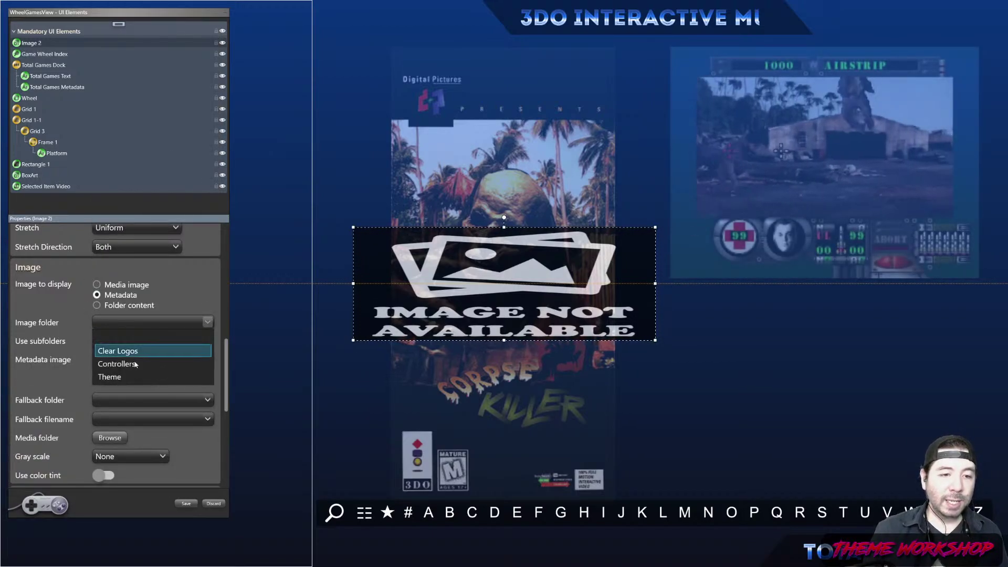
pyautogui.click(127, 377)
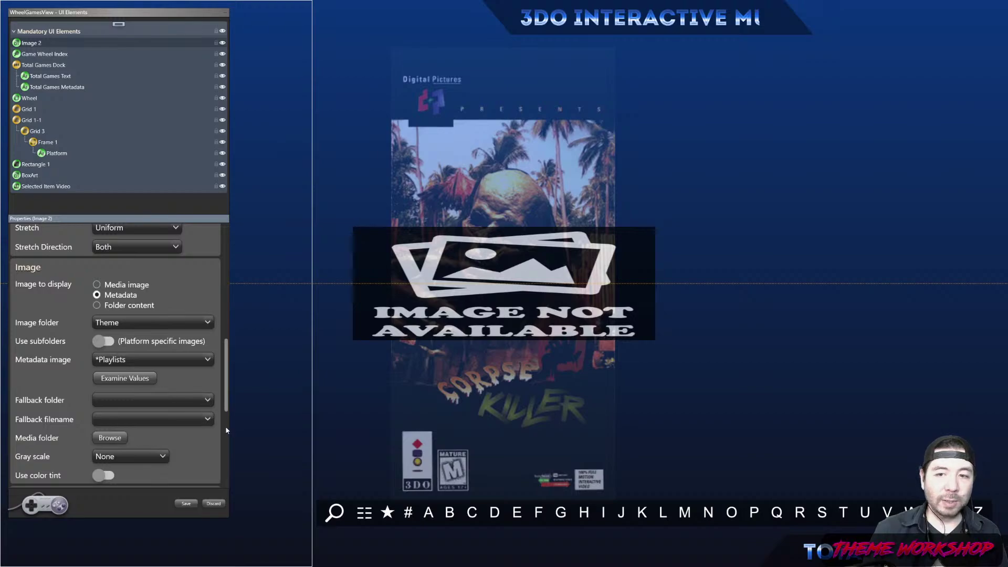
# Switch to File Explorer and examine the image file in the Neon Blue project's Media > Theme folder.
pyautogui.hotkey('alt', 'Tab')
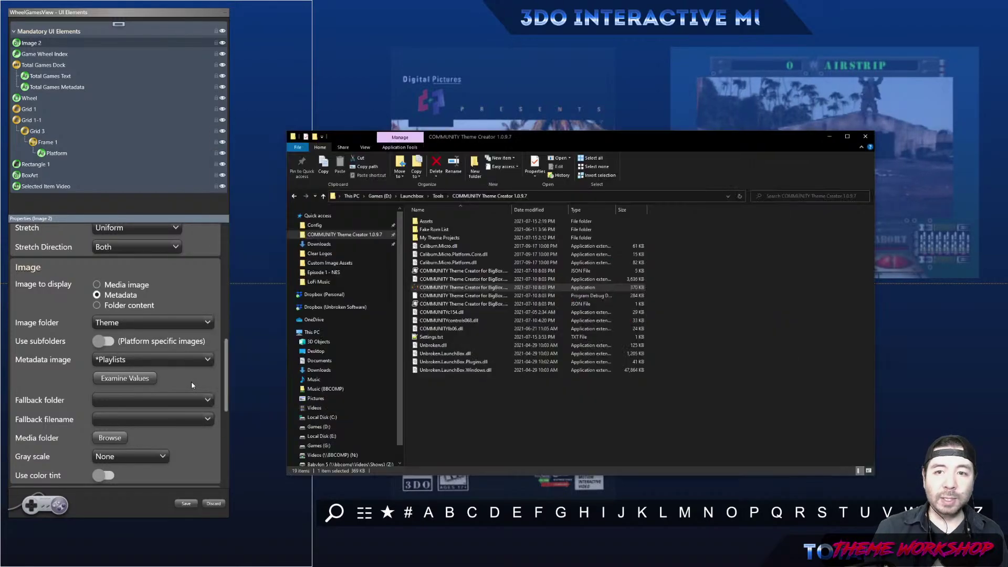
pyautogui.click(490, 453)
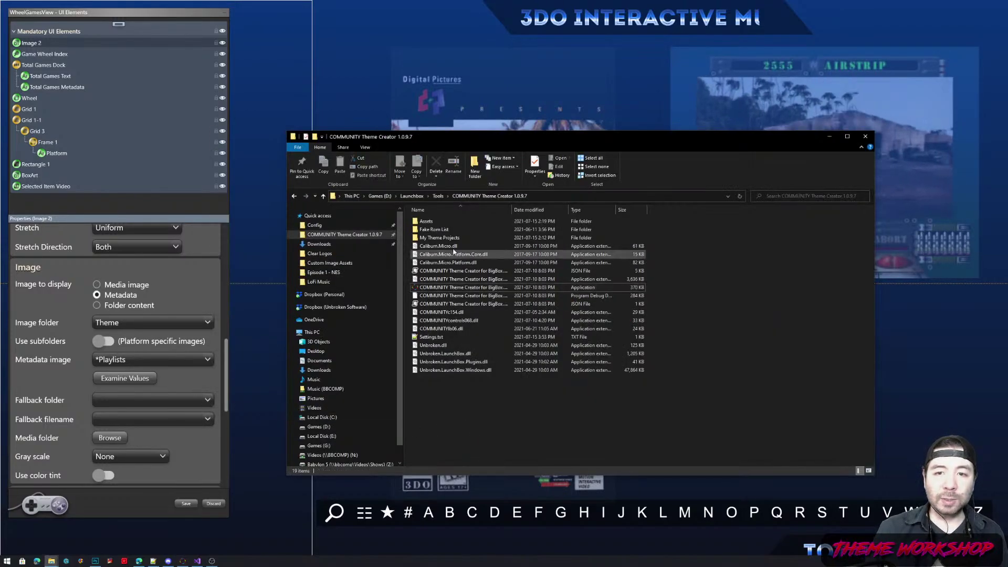
pyautogui.doubleClick(439, 239)
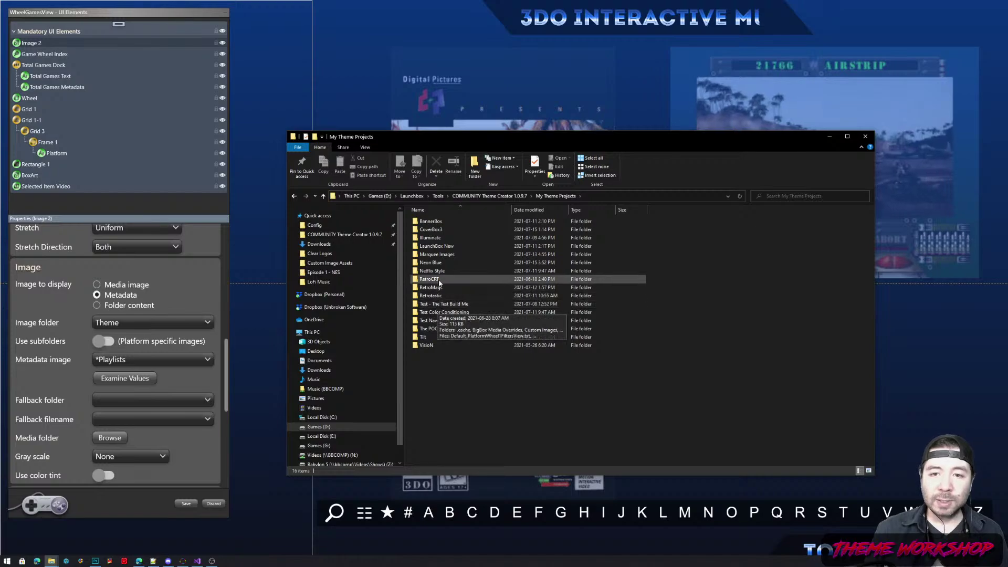
pyautogui.click(430, 264)
pyautogui.doubleClick(430, 264)
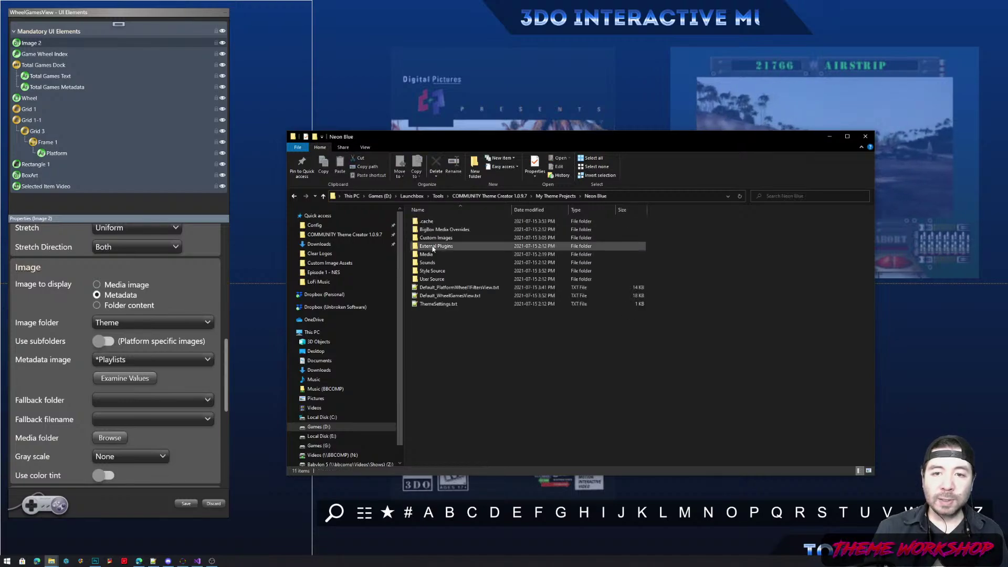
pyautogui.doubleClick(428, 265)
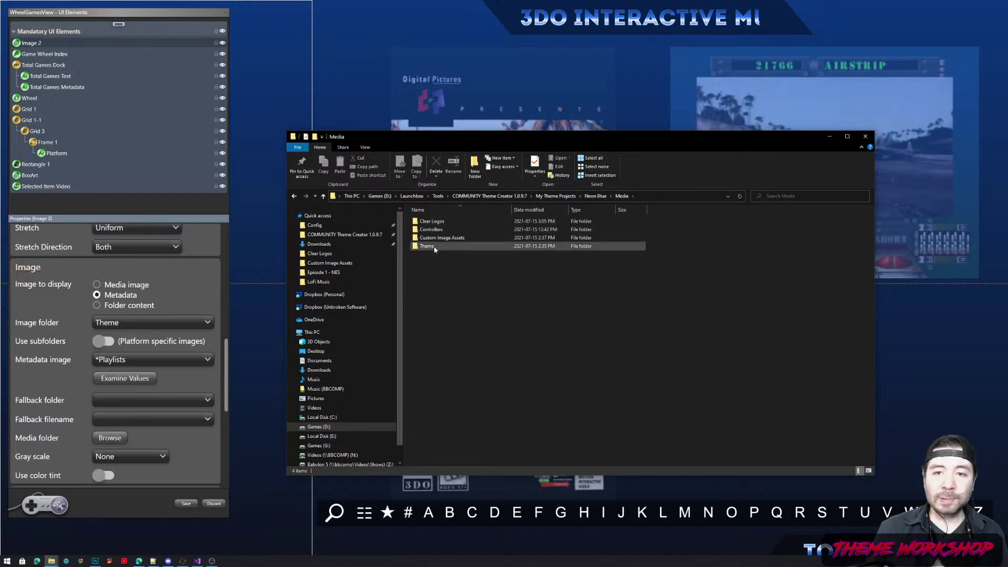
pyautogui.doubleClick(432, 246)
pyautogui.click(436, 249)
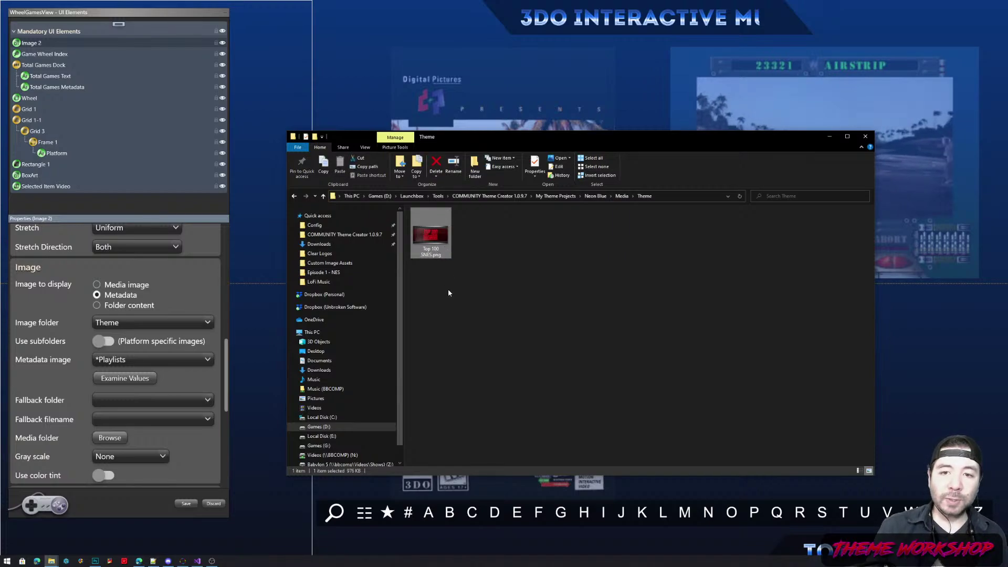
# Return from File Explorer to the WheelGamesView editor, shrink Image 2 and move it beneath the game video.
pyautogui.click(508, 341)
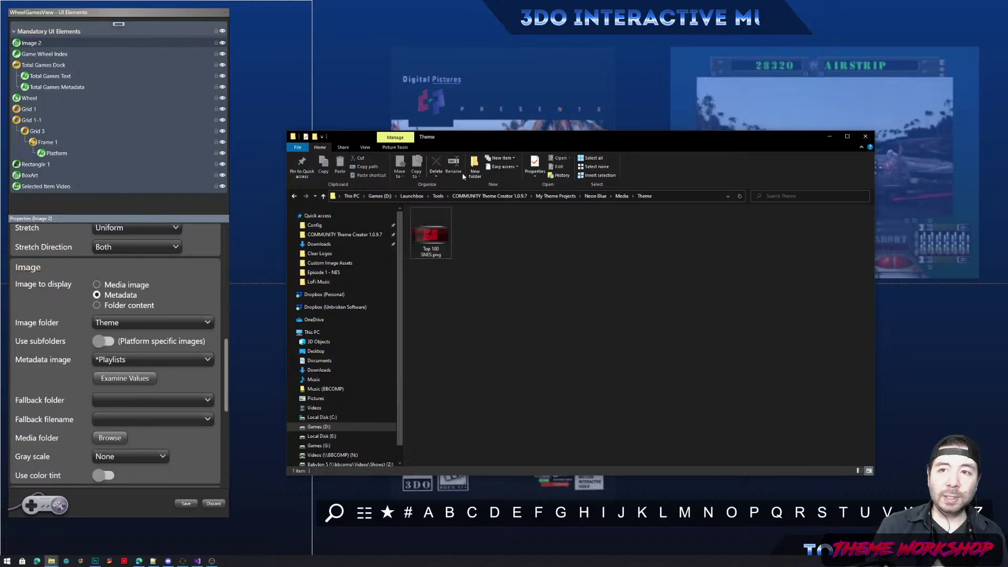
pyautogui.click(829, 137)
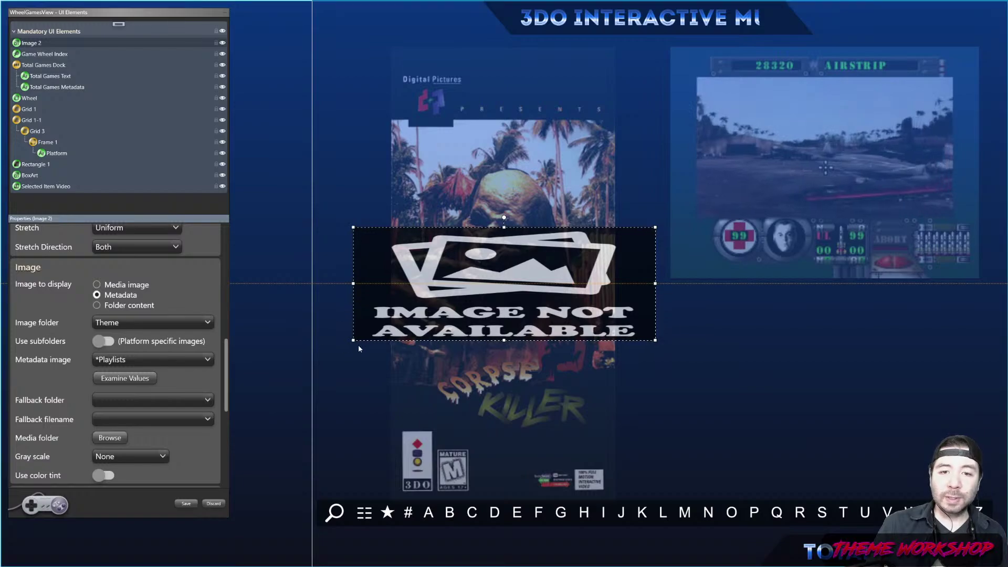
pyautogui.moveTo(350, 341); pyautogui.dragTo(428, 346)
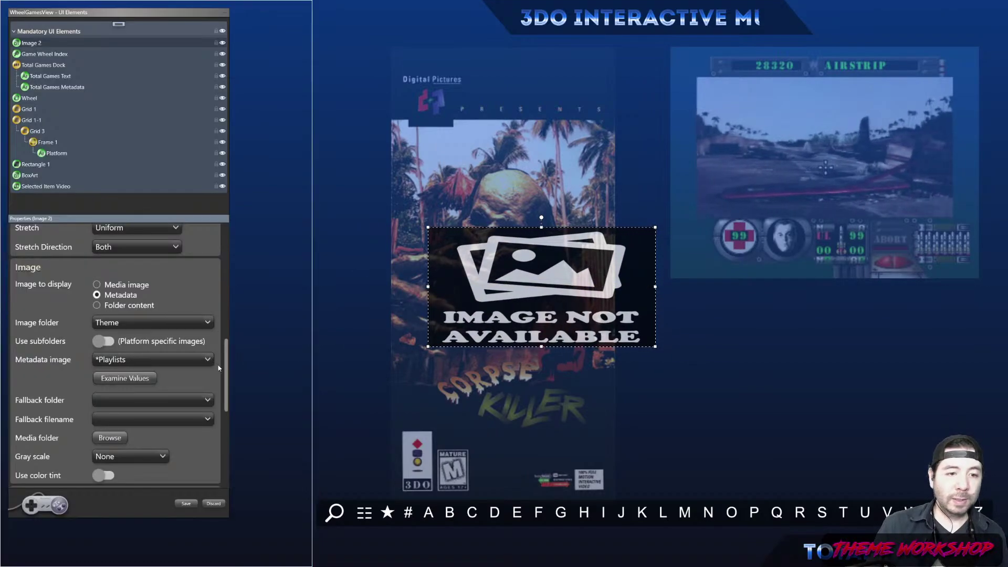
pyautogui.scroll(-2, 227, 364)
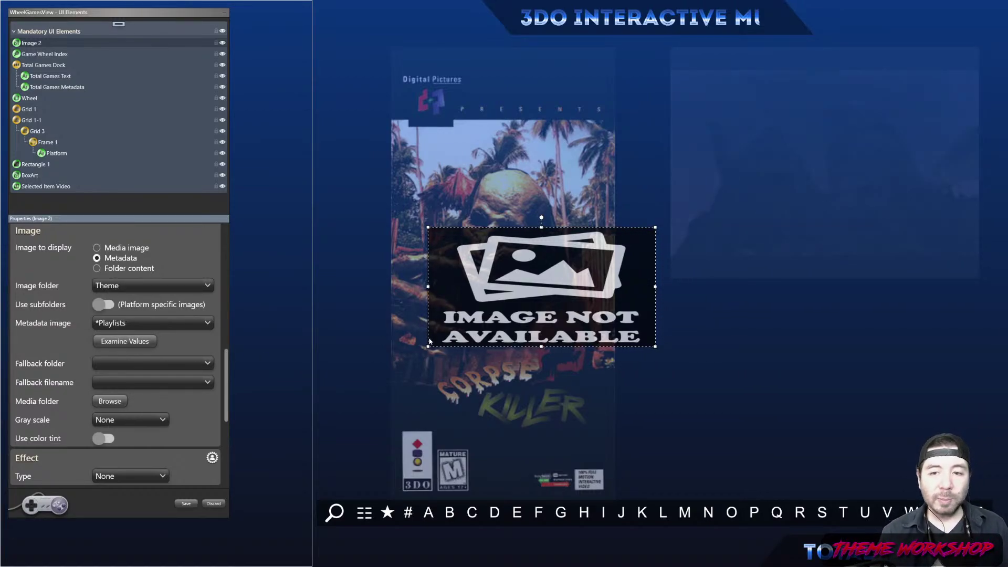
pyautogui.moveTo(428, 346); pyautogui.dragTo(450, 332)
pyautogui.moveTo(514, 272); pyautogui.dragTo(834, 335)
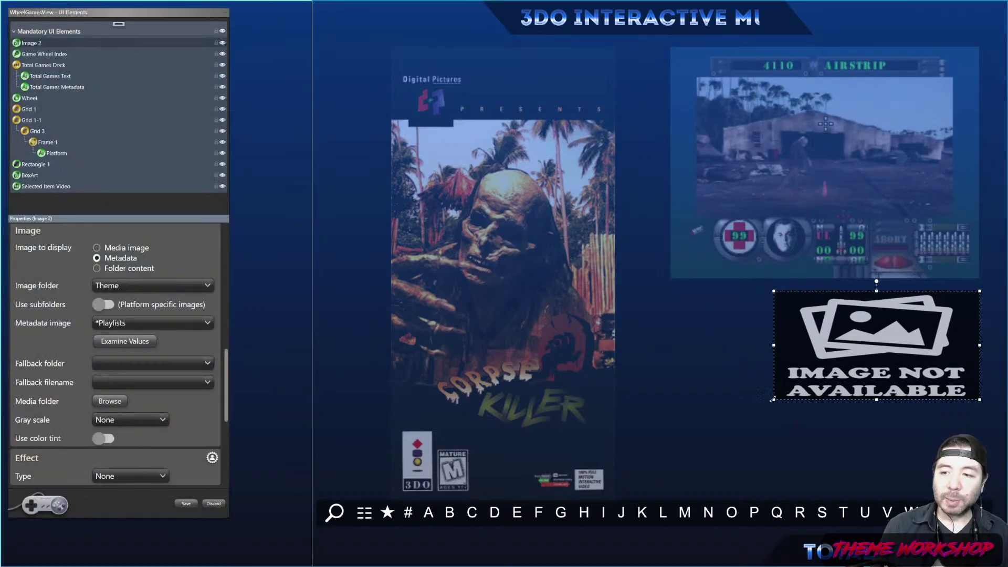
pyautogui.moveTo(774, 399); pyautogui.dragTo(775, 391)
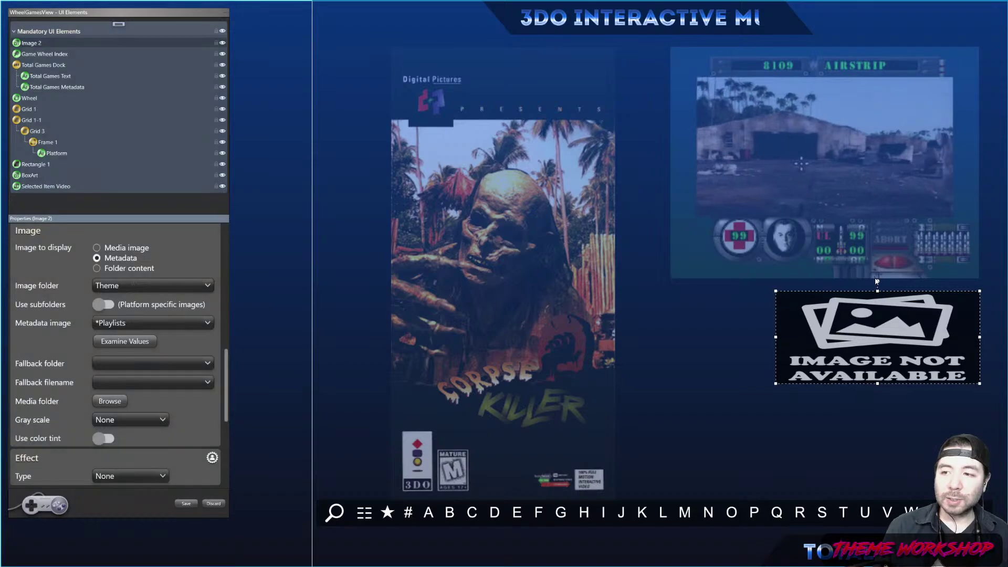
# Rotate Image 2 about 19 degrees, shrink it to about 210 by 101, place it at the video's lower-left corner, and save the view.
pyautogui.moveTo(877, 280)
pyautogui.mouseDown()
pyautogui.moveTo(859, 285)
pyautogui.moveTo(890, 283)
pyautogui.mouseUp()
pyautogui.moveTo(769, 359); pyautogui.dragTo(873, 341)
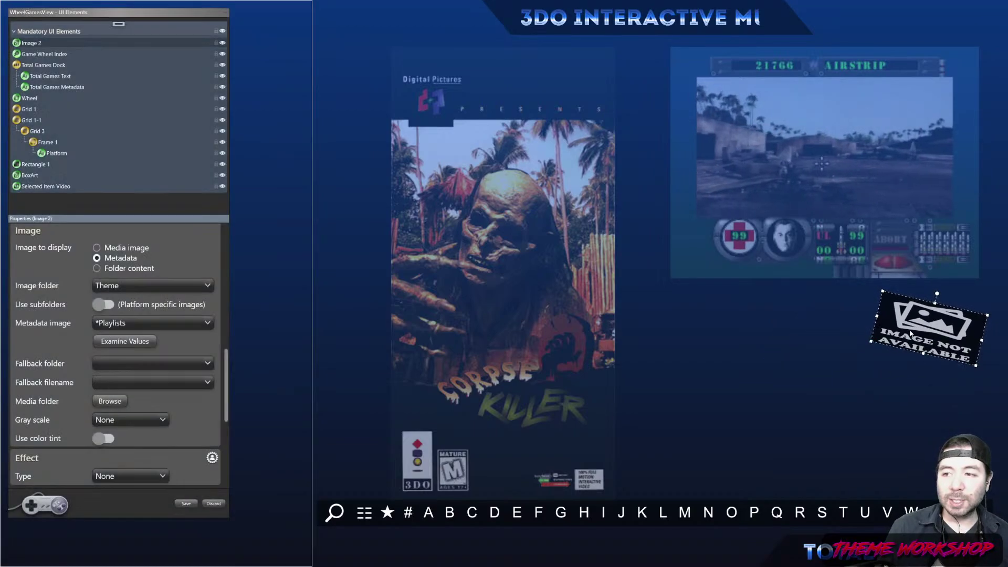
pyautogui.moveTo(939, 329); pyautogui.dragTo(690, 260)
pyautogui.moveTo(621, 296); pyautogui.dragTo(675, 273)
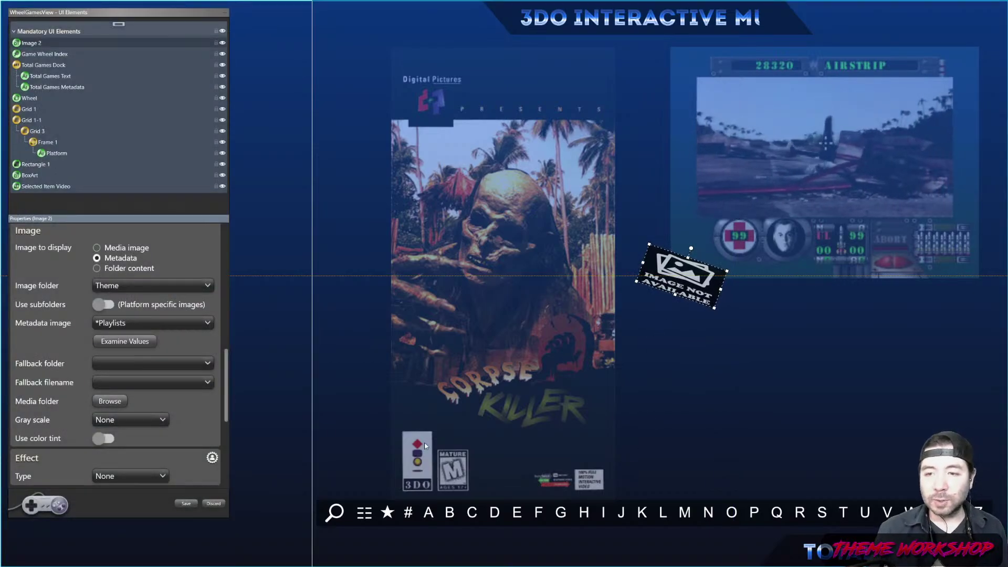
pyautogui.click(181, 504)
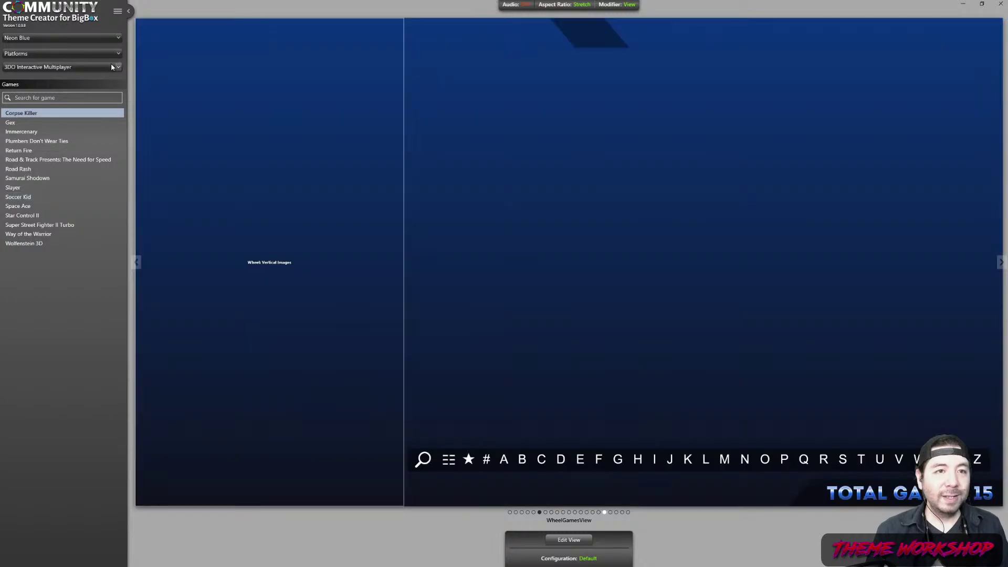
# Switch the preview platform to Super Nintendo Entertainment System and preview the view with Aladdin and Alien Vs Predator.
pyautogui.click(111, 63)
pyautogui.scroll(-5, 55, 204)
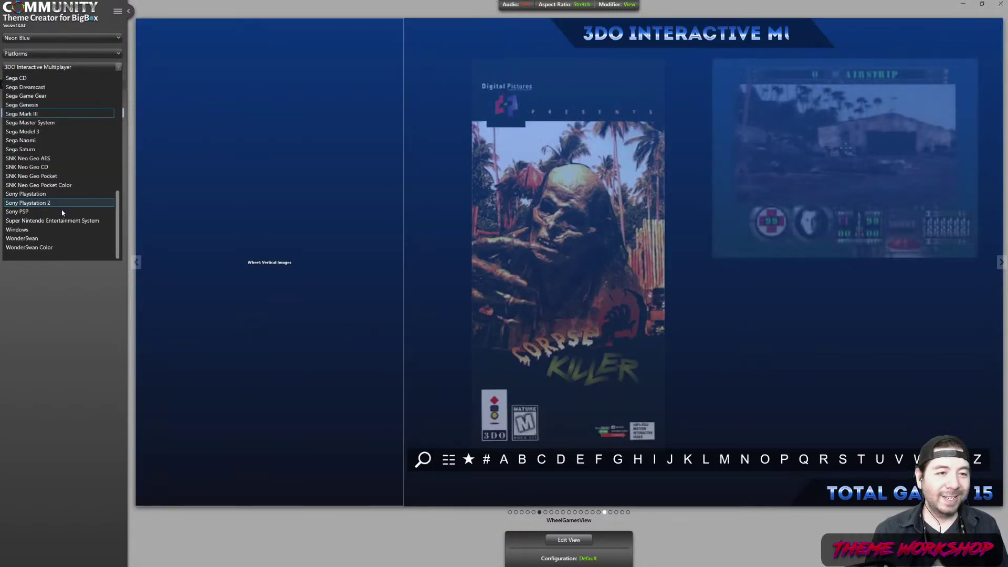
pyautogui.click(64, 206)
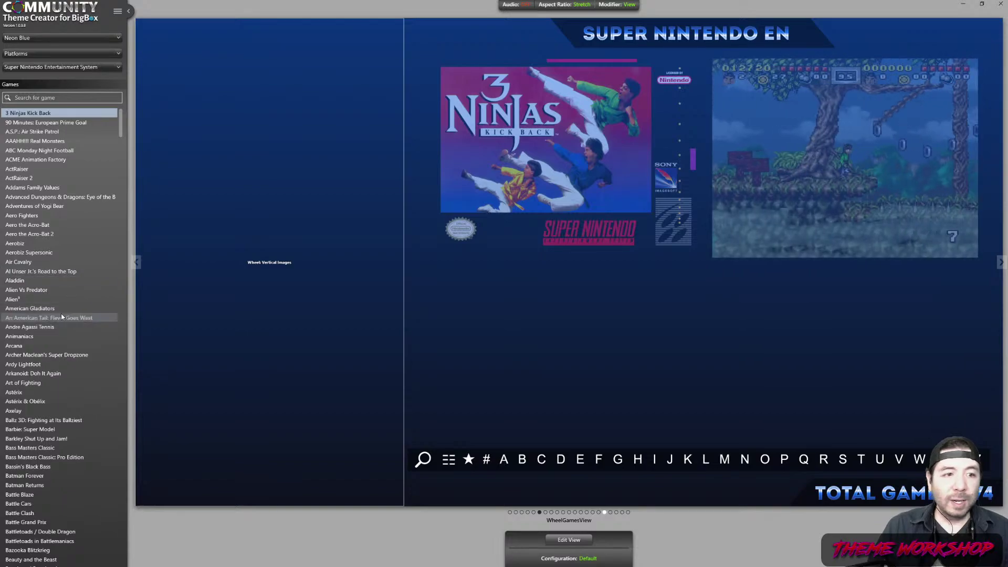
pyautogui.click(20, 284)
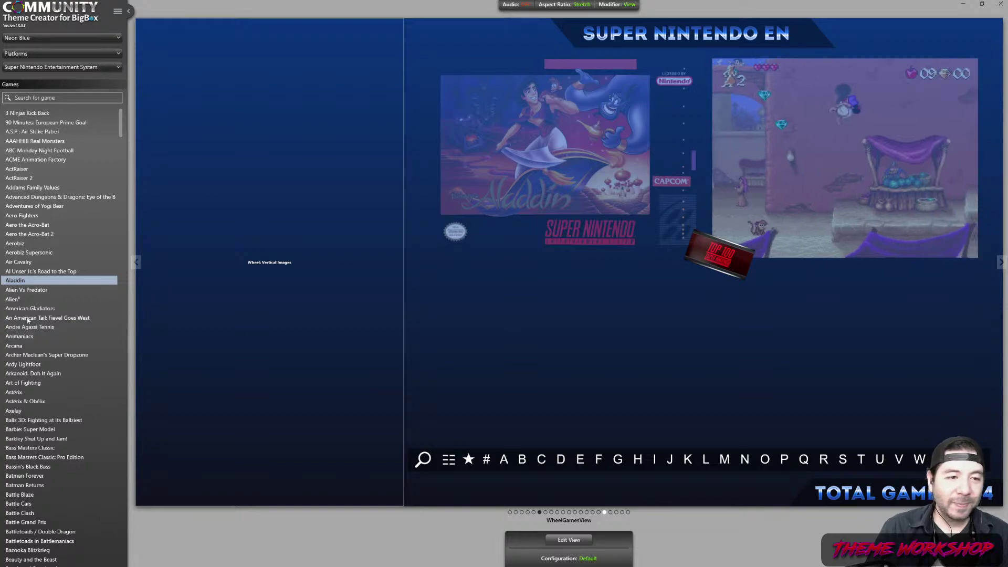
pyautogui.click(24, 292)
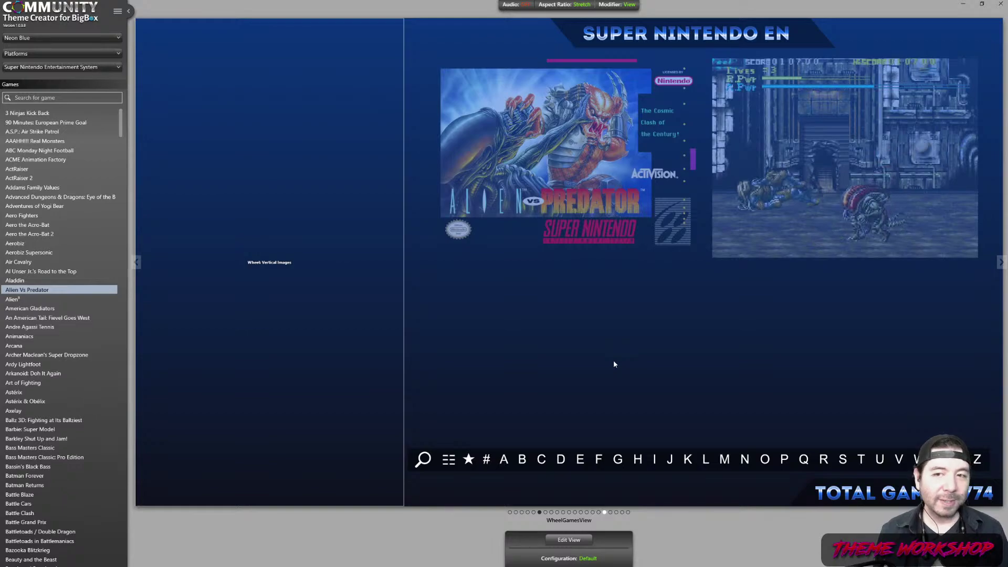
# Reopen WheelGamesView for editing and extend the BoxArt element's left edge to a width of about 806.
pyautogui.click(564, 540)
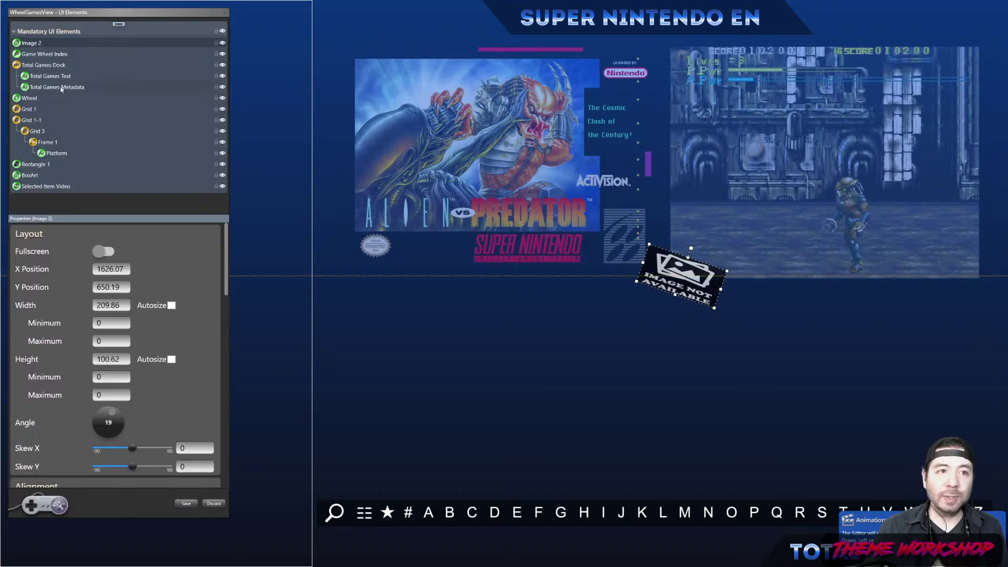
pyautogui.click(42, 175)
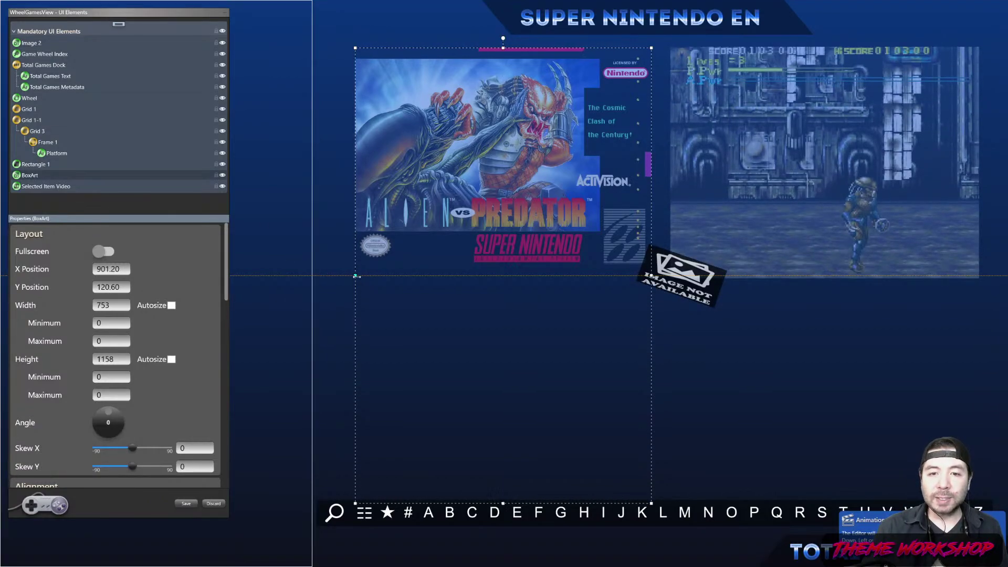
pyautogui.click(355, 275)
pyautogui.moveTo(355, 275); pyautogui.dragTo(340, 276)
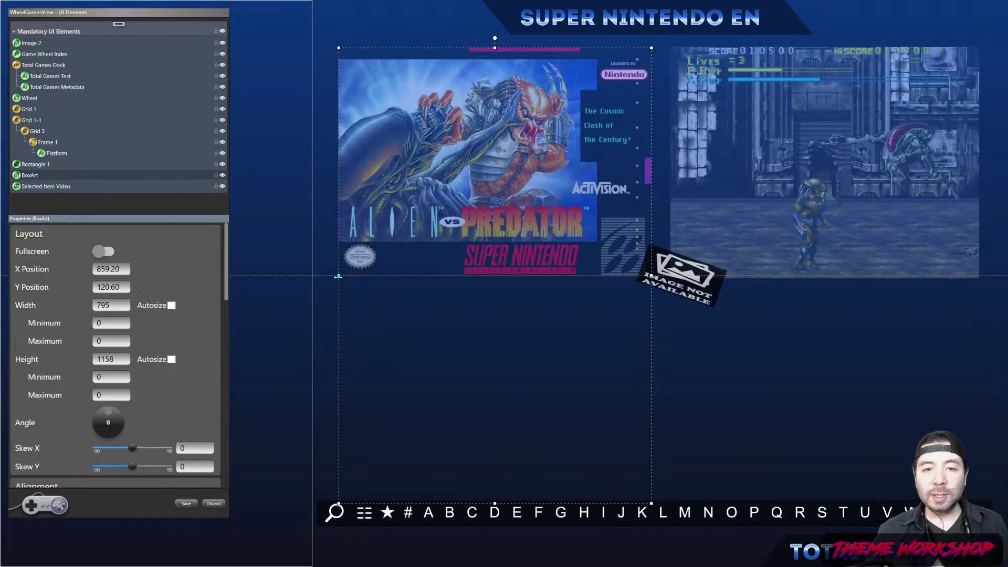
pyautogui.moveTo(338, 275); pyautogui.dragTo(334, 275)
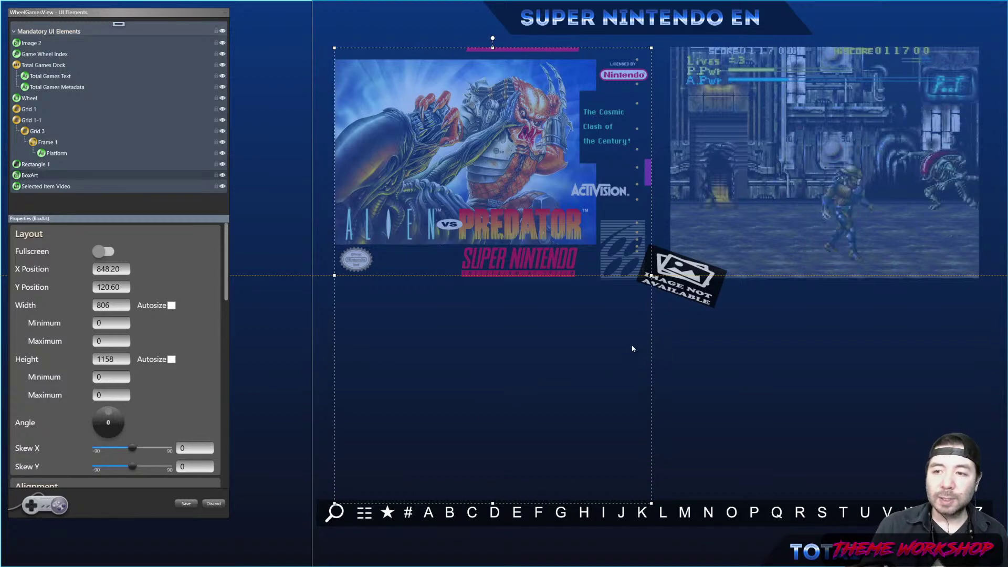
# Straighten Image 2 to an angle of 0 and move it just below the video, at about X 1705, Y 718.
pyautogui.click(692, 251)
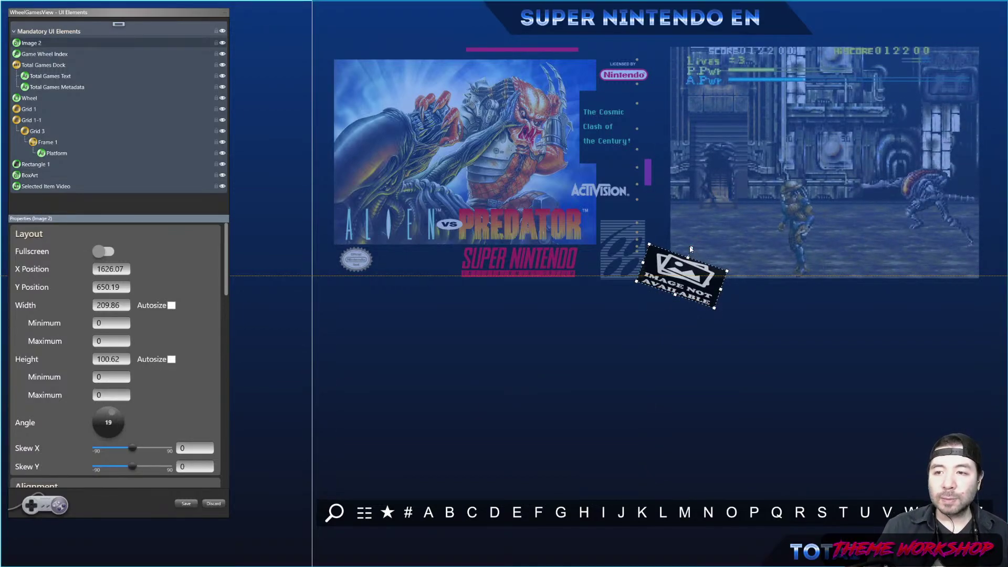
pyautogui.moveTo(690, 249); pyautogui.dragTo(682, 251)
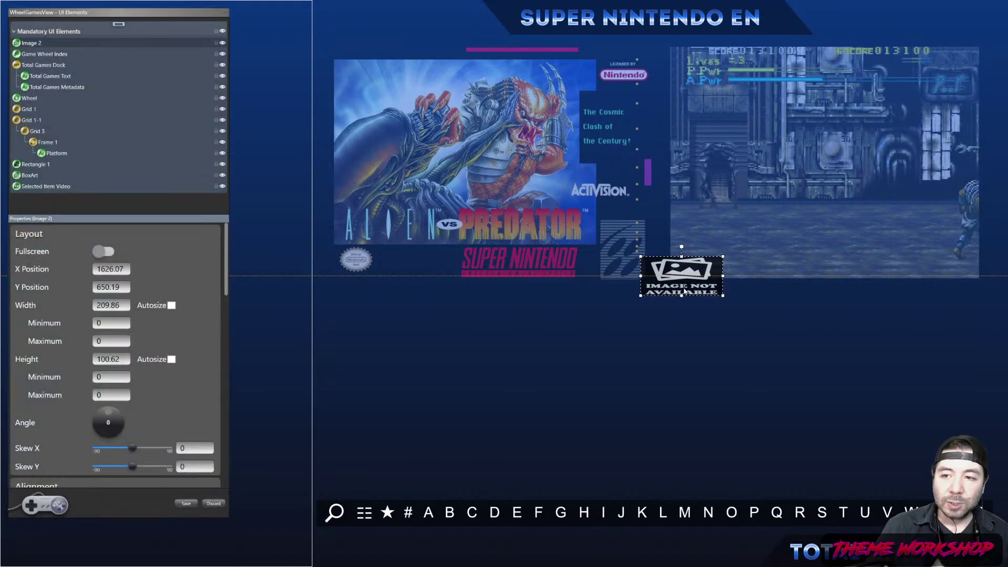
pyautogui.moveTo(685, 292); pyautogui.dragTo(715, 316)
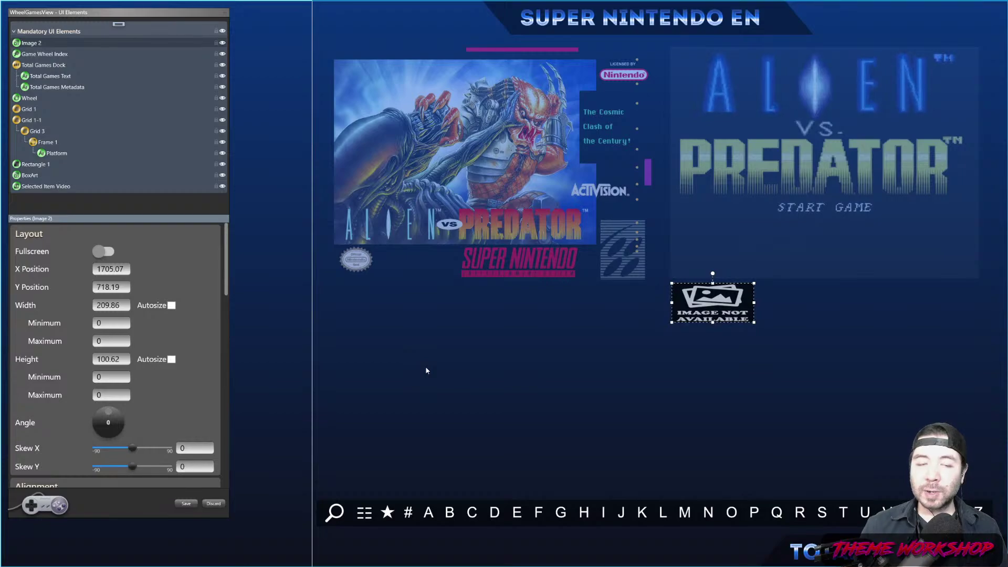
pyautogui.scroll(-1, 226, 273)
pyautogui.scroll(1, 211, 286)
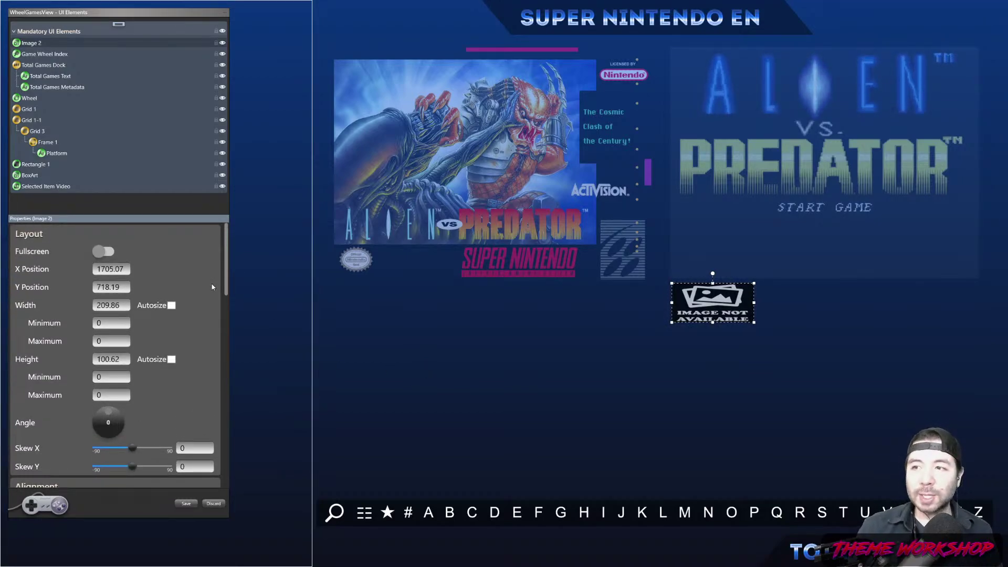
# Switch to the File Explorer window showing the Neon Blue project folder.
pyautogui.hotkey('alt', 'Tab')
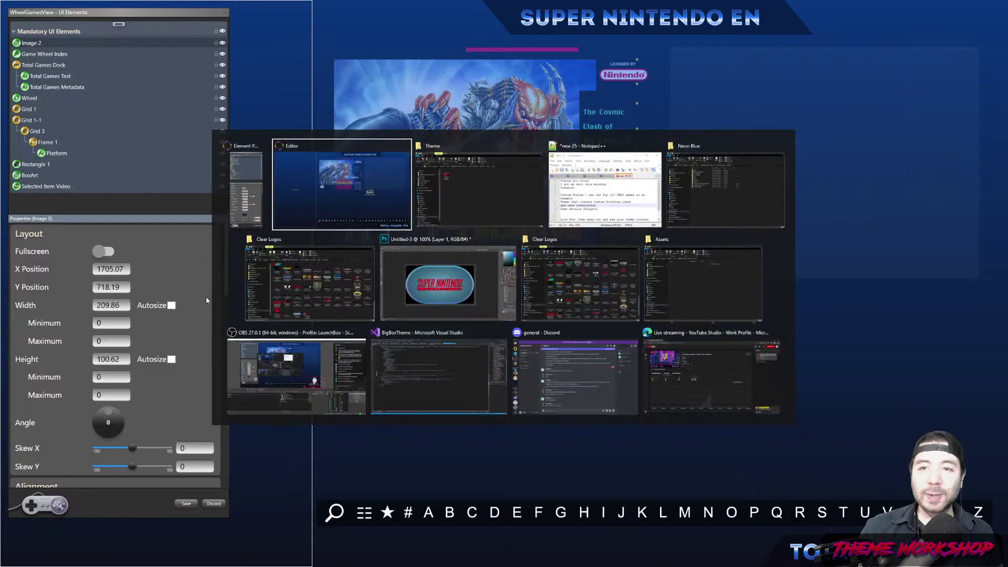
pyautogui.press('Tab')
pyautogui.press('Tab')
pyautogui.press('Tab')
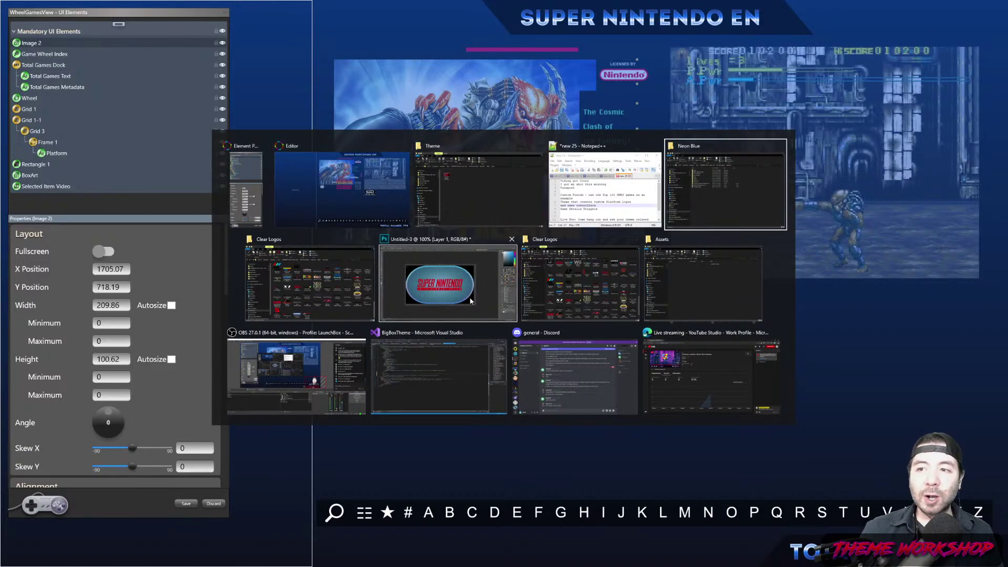
pyautogui.moveTo(374, 141); pyautogui.dragTo(540, 143)
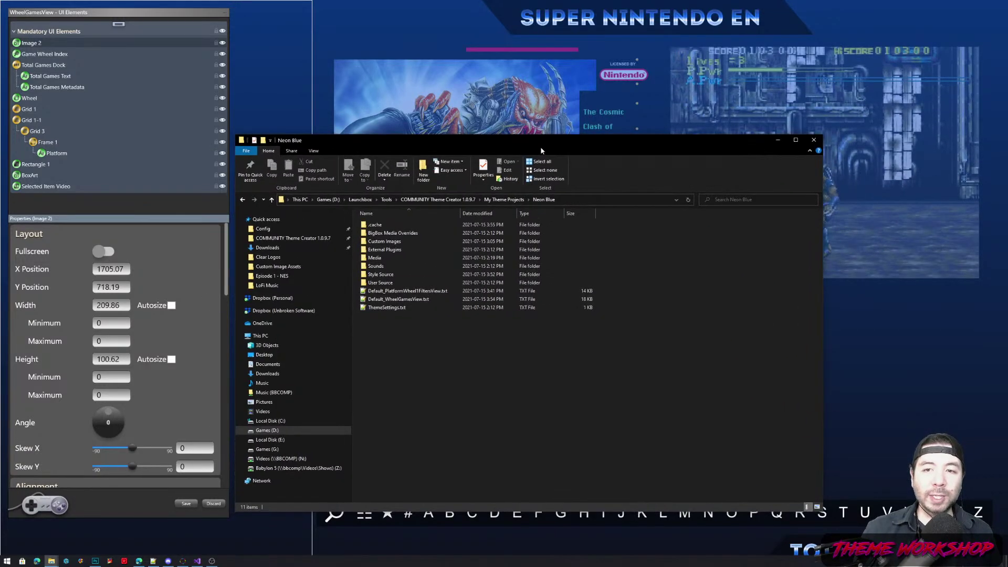
# Open a second File Explorer window and go to g:\launchbox\themes\bannerbox.
pyautogui.press('super+e')
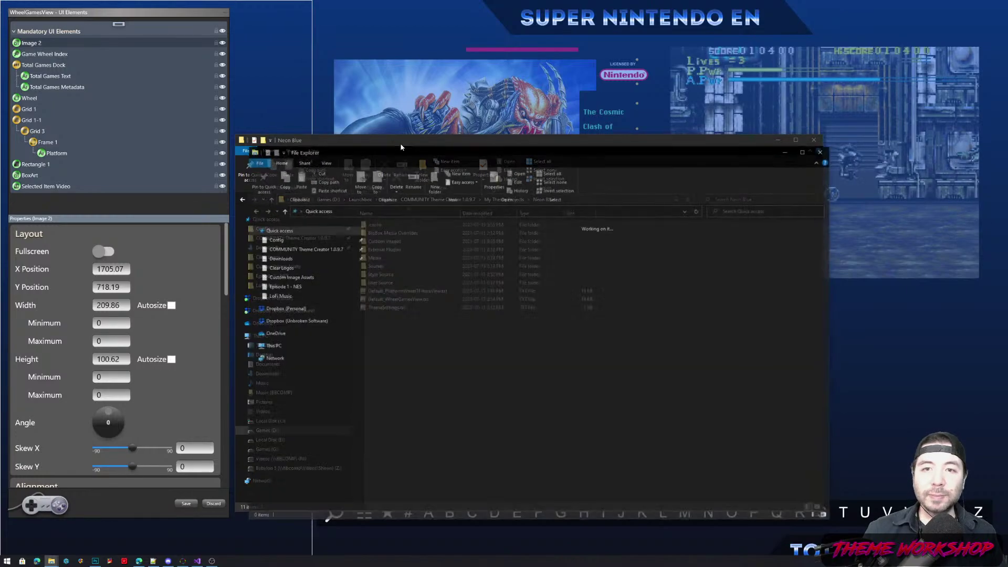
pyautogui.moveTo(428, 159); pyautogui.dragTo(543, 180)
pyautogui.click(575, 230)
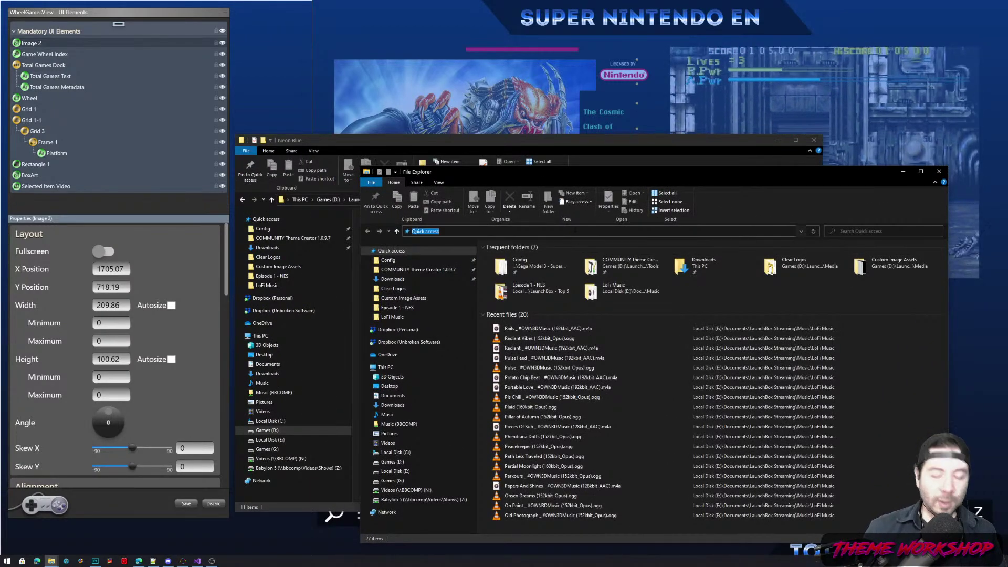
pyautogui.write('d:\\launch')
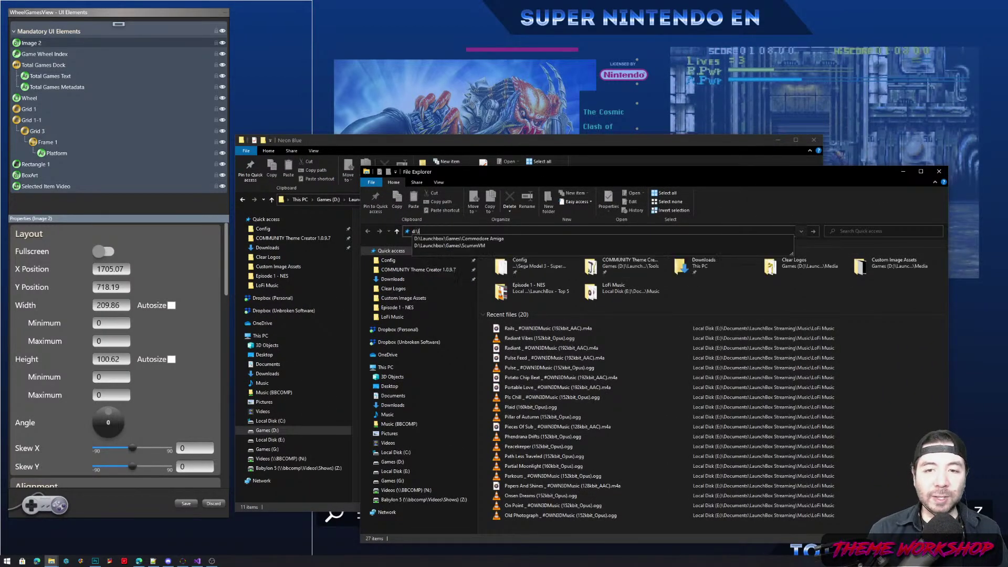
pyautogui.press('BackSpace')
pyautogui.press('BackSpace')
pyautogui.press('BackSpace')
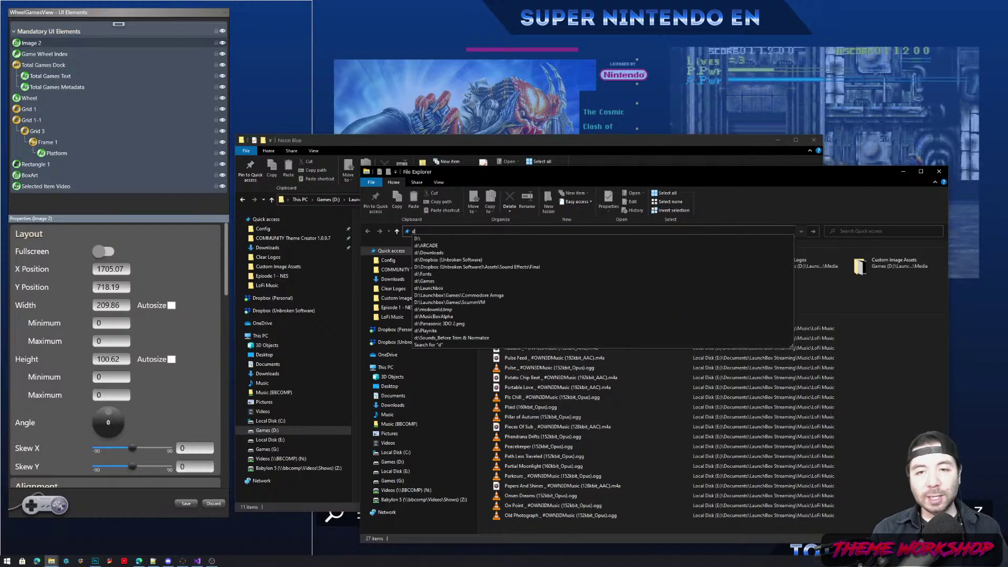
pyautogui.write('g:\\launchb')
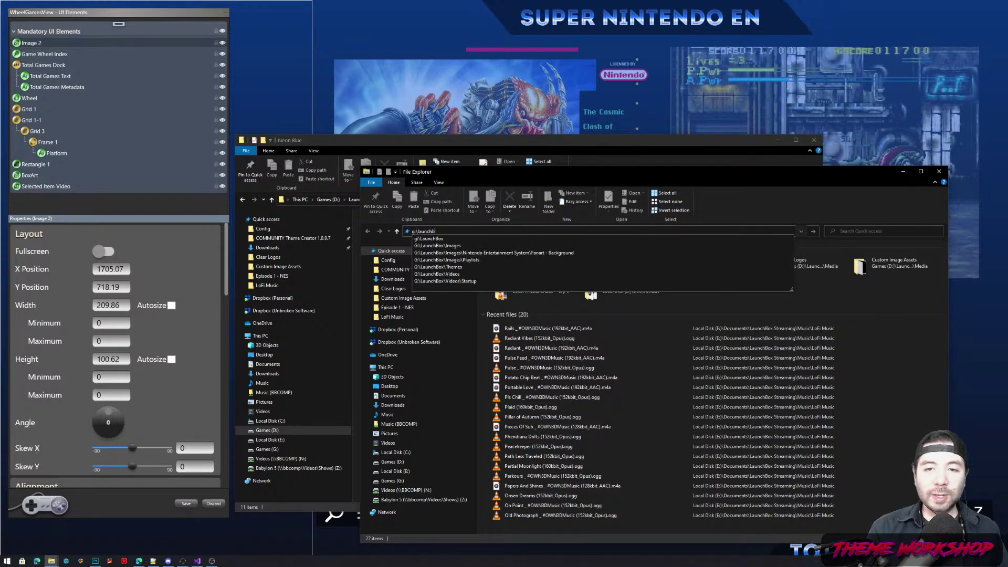
pyautogui.write('ox\\')
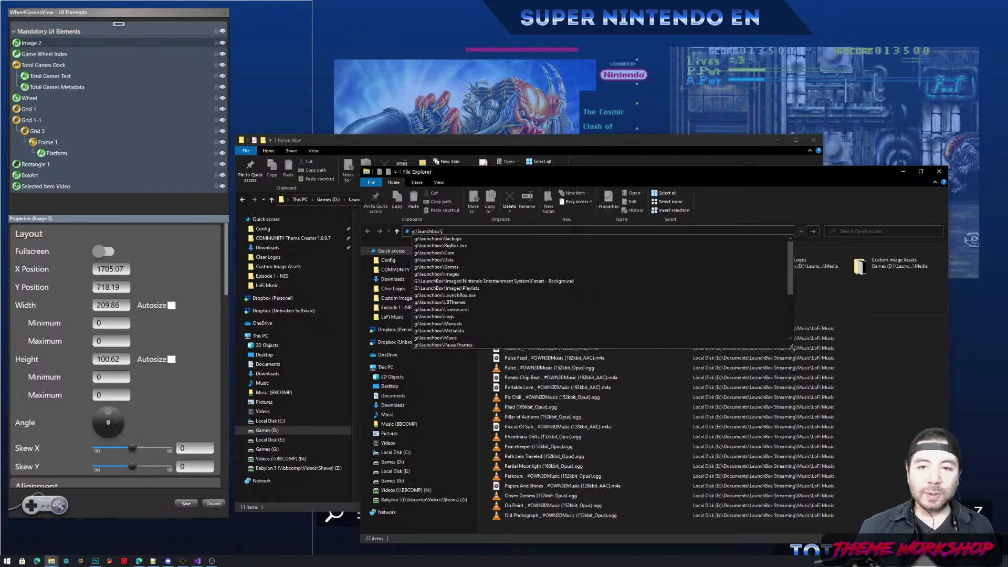
pyautogui.write('themes\x08anner')
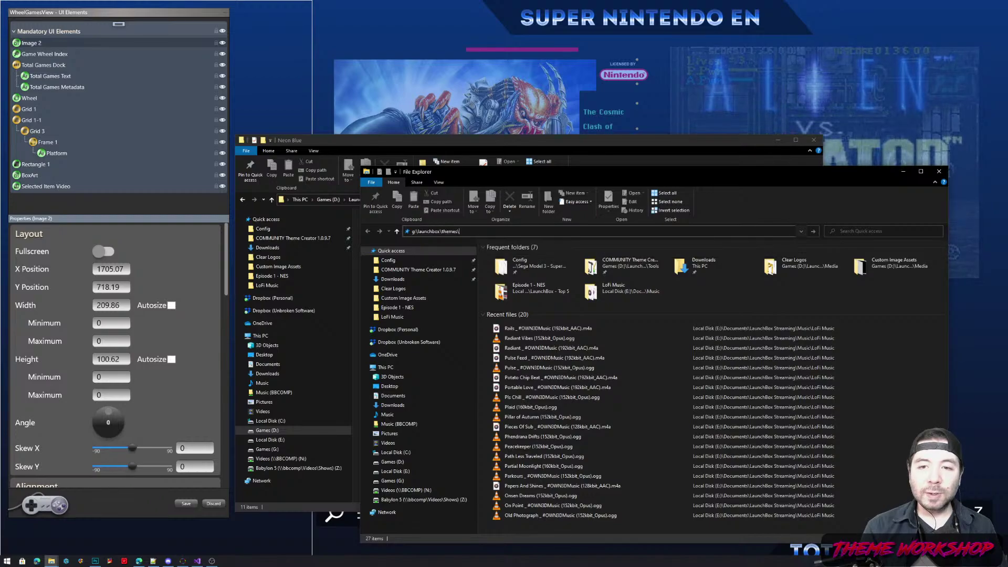
pyautogui.write('box')
pyautogui.press('Return')
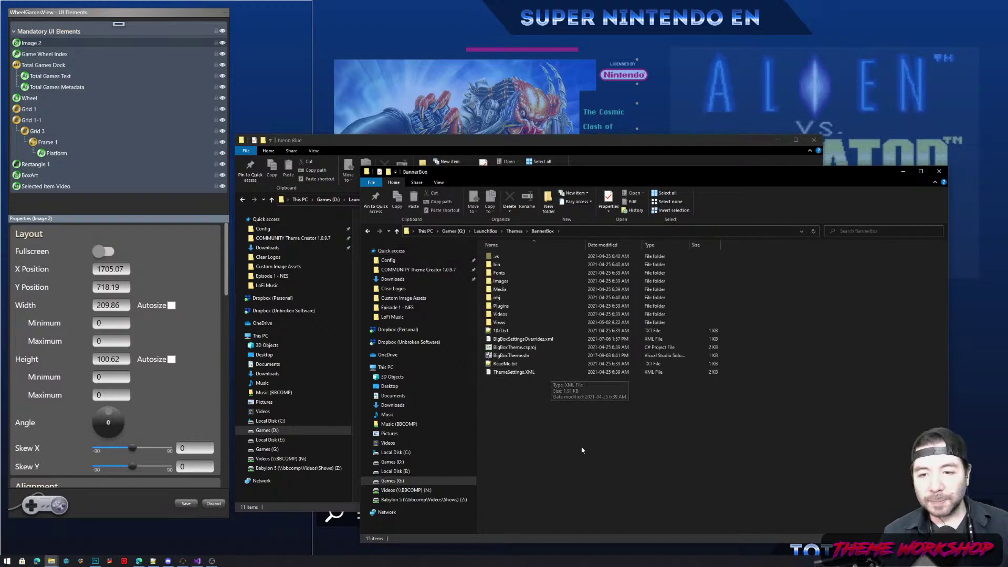
# Check BannerBox's Images folder, open its Media folder, and place that window beside the Neon Blue folder window.
pyautogui.doubleClick(501, 281)
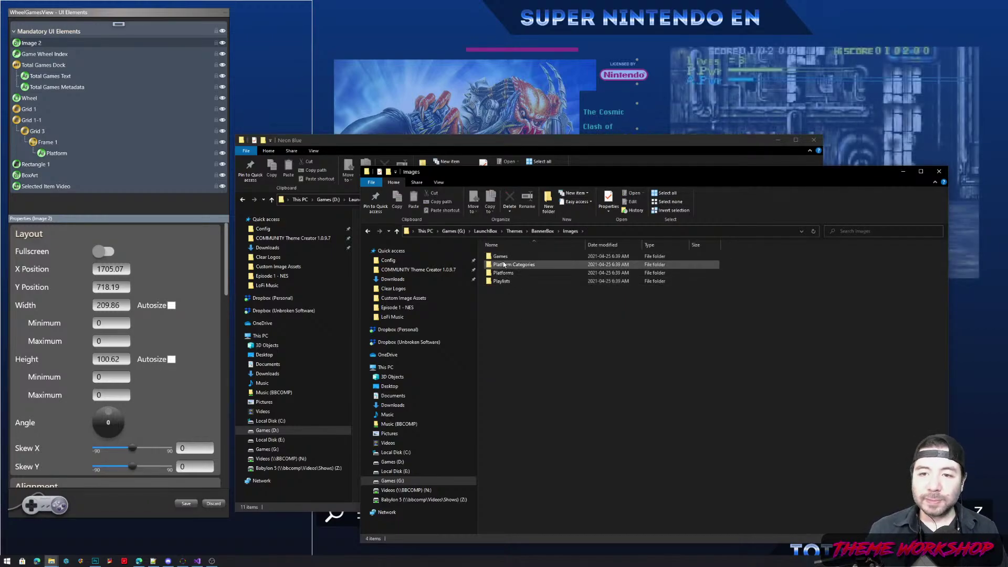
pyautogui.click(541, 231)
pyautogui.doubleClick(501, 289)
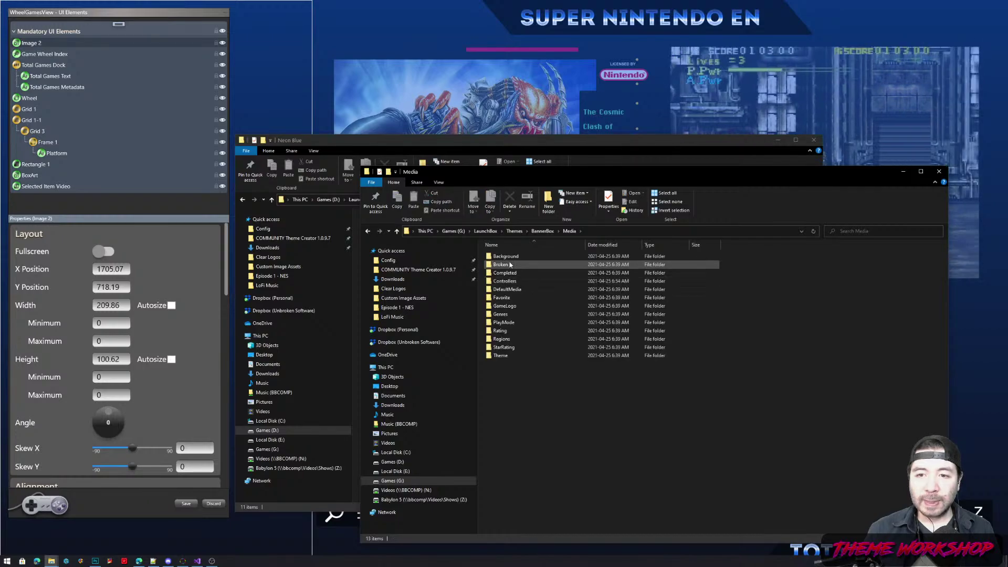
pyautogui.moveTo(534, 172); pyautogui.dragTo(647, 168)
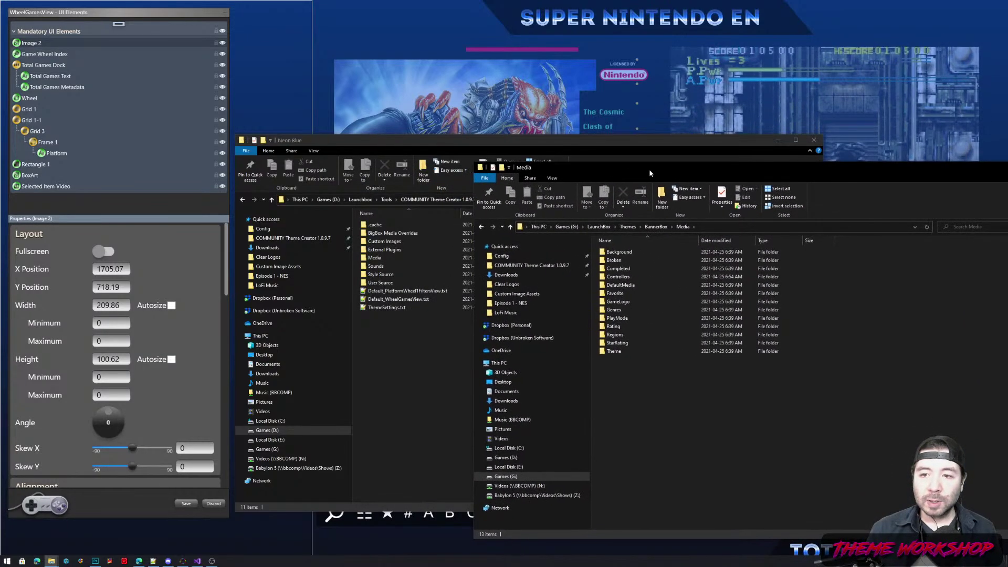
# Copy BannerBox's Broken, Completed, Favorite, Genres, Rating, Regions and StarRating media folders into Neon Blue's Media folder.
pyautogui.click(620, 326)
pyautogui.click(621, 326)
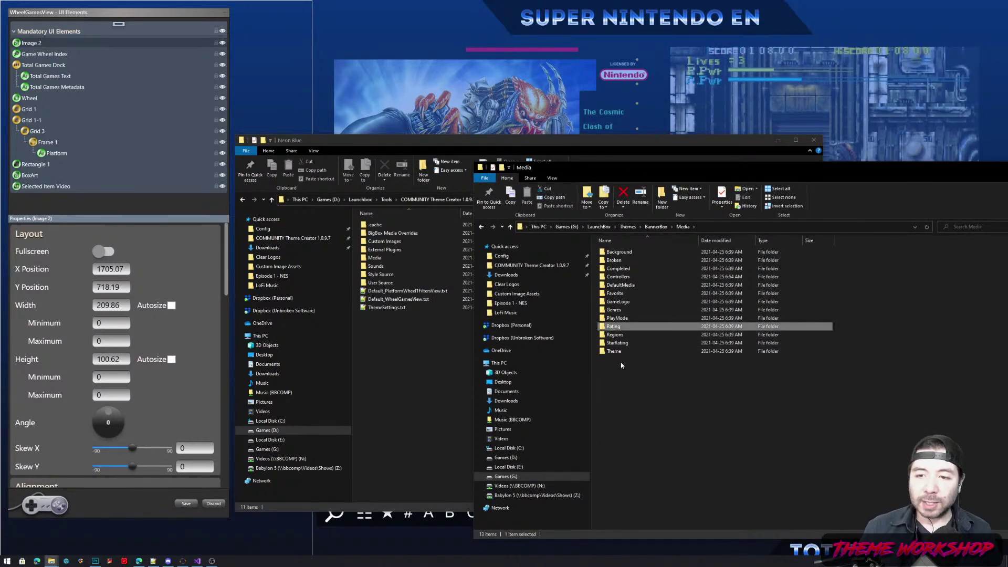
pyautogui.keyDown('ctrl'); pyautogui.click(616, 335); pyautogui.keyUp('ctrl')
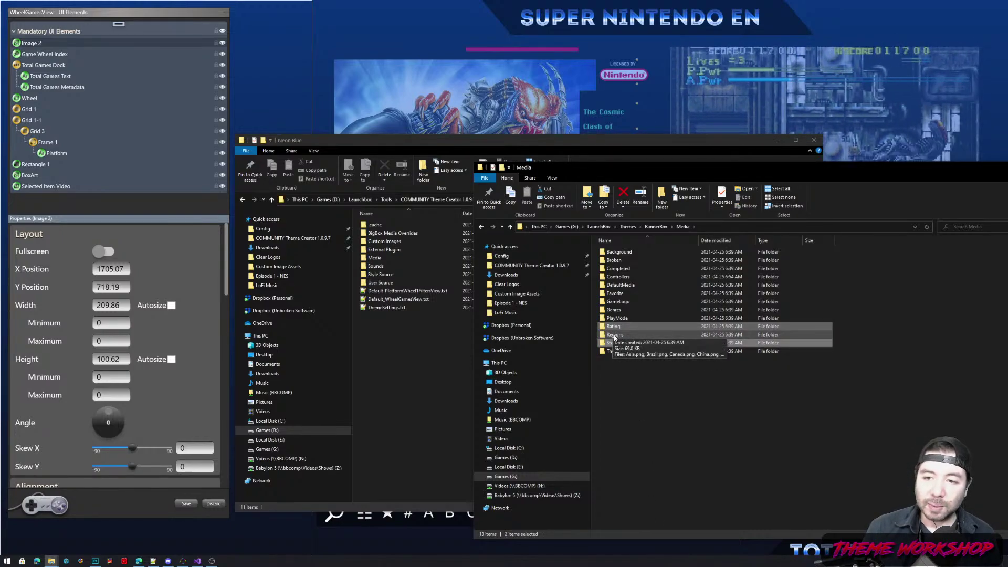
pyautogui.keyDown('ctrl'); pyautogui.click(617, 343); pyautogui.keyUp('ctrl')
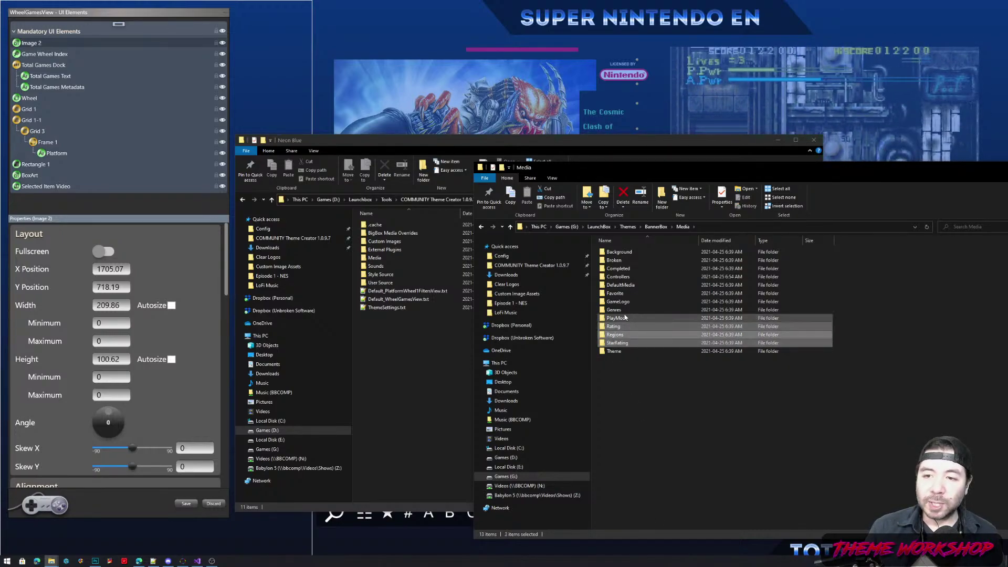
pyautogui.keyDown('ctrl'); pyautogui.click(614, 310); pyautogui.keyUp('ctrl')
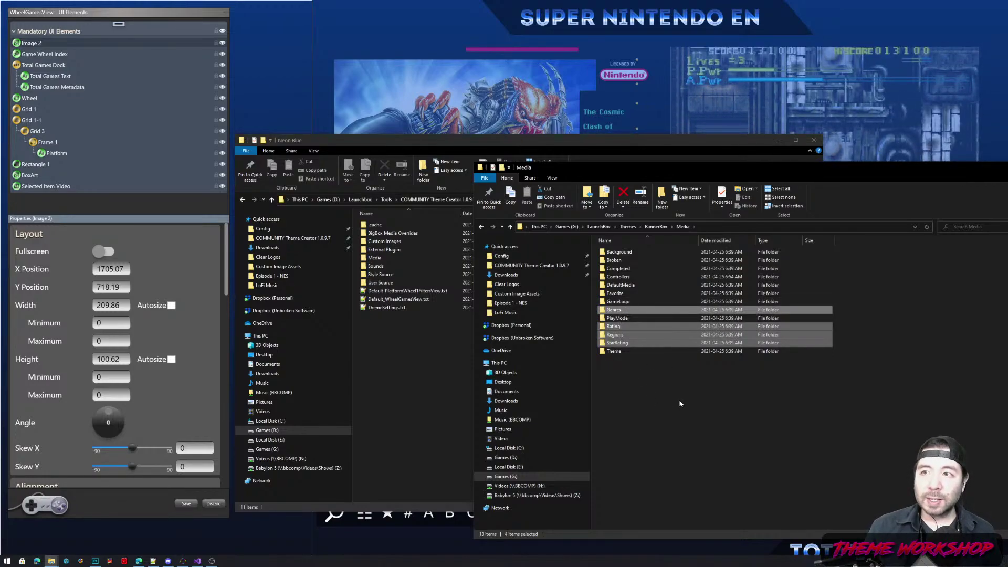
pyautogui.keyDown('ctrl'); pyautogui.click(611, 297); pyautogui.keyUp('ctrl')
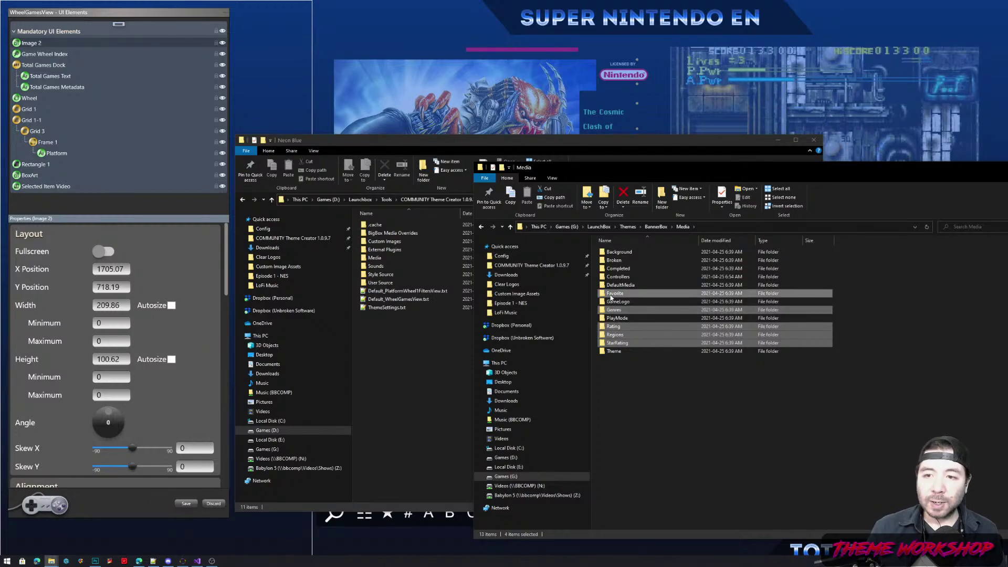
pyautogui.keyDown('ctrl'); pyautogui.click(619, 263); pyautogui.keyUp('ctrl')
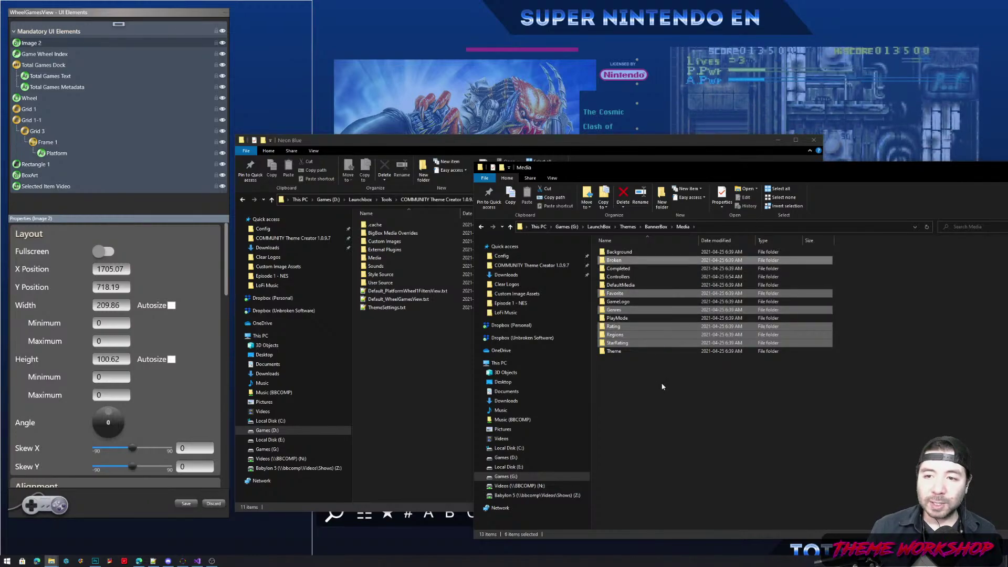
pyautogui.keyDown('ctrl'); pyautogui.click(619, 268); pyautogui.keyUp('ctrl')
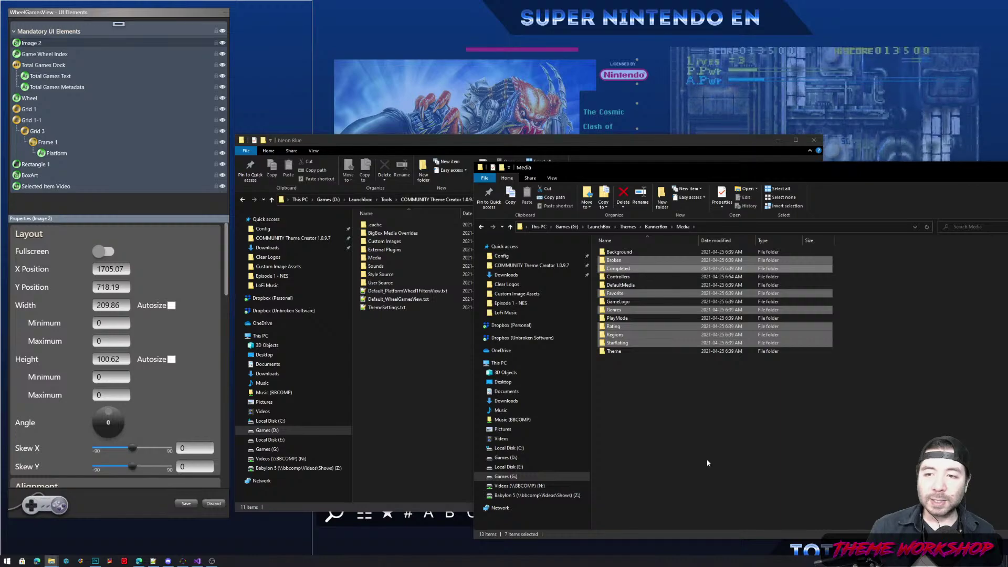
pyautogui.click(405, 374)
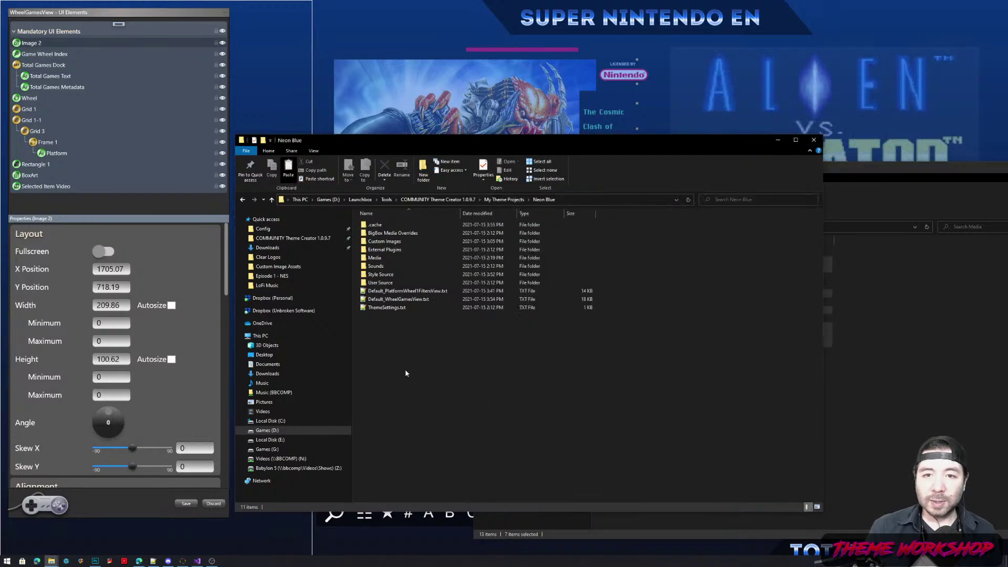
pyautogui.click(373, 260)
pyautogui.doubleClick(373, 260)
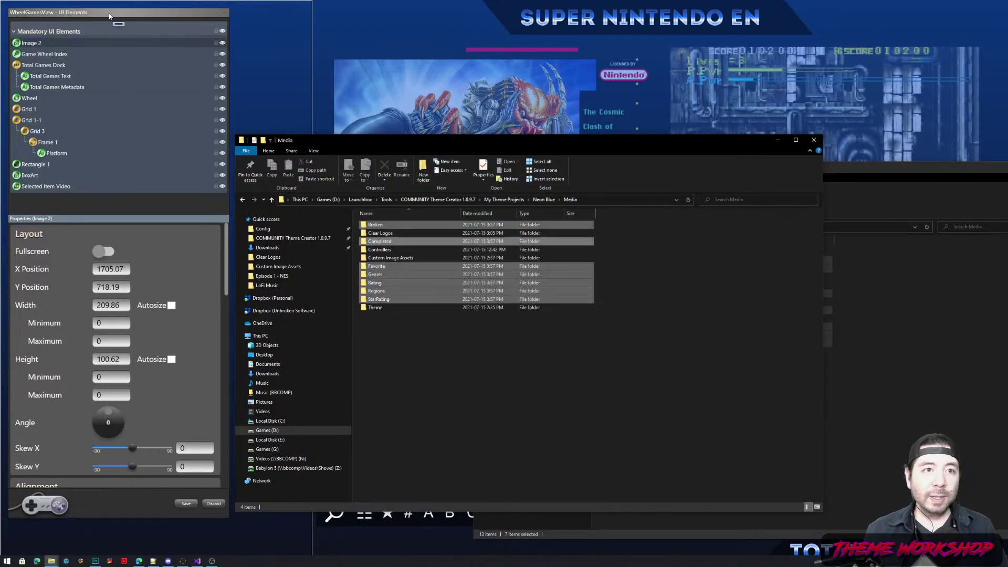
# Back in the theme creator, add a grid about 1631 wide and 114 high below the box art and video, at about X 857, Y 729.
pyautogui.click(514, 99)
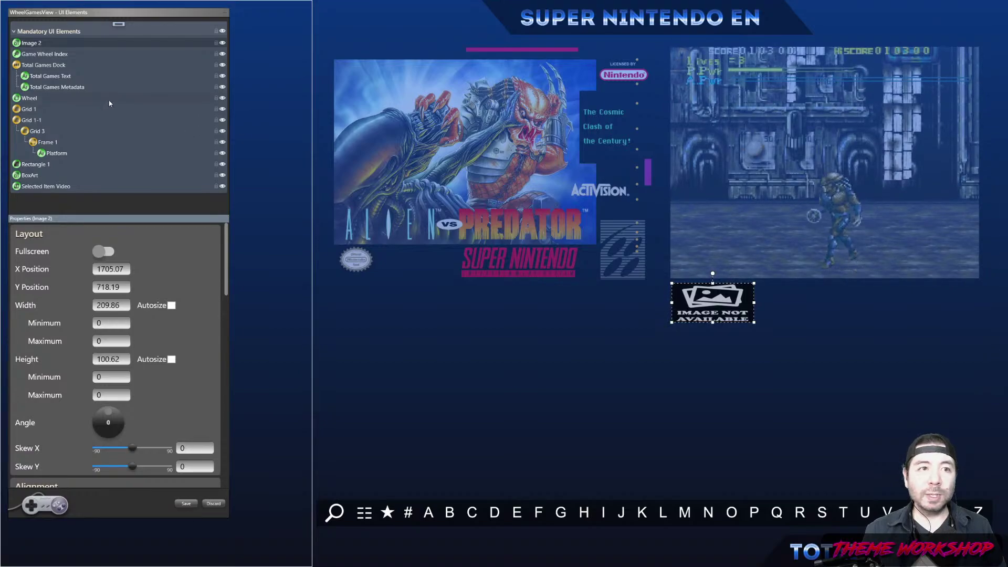
pyautogui.click(119, 24)
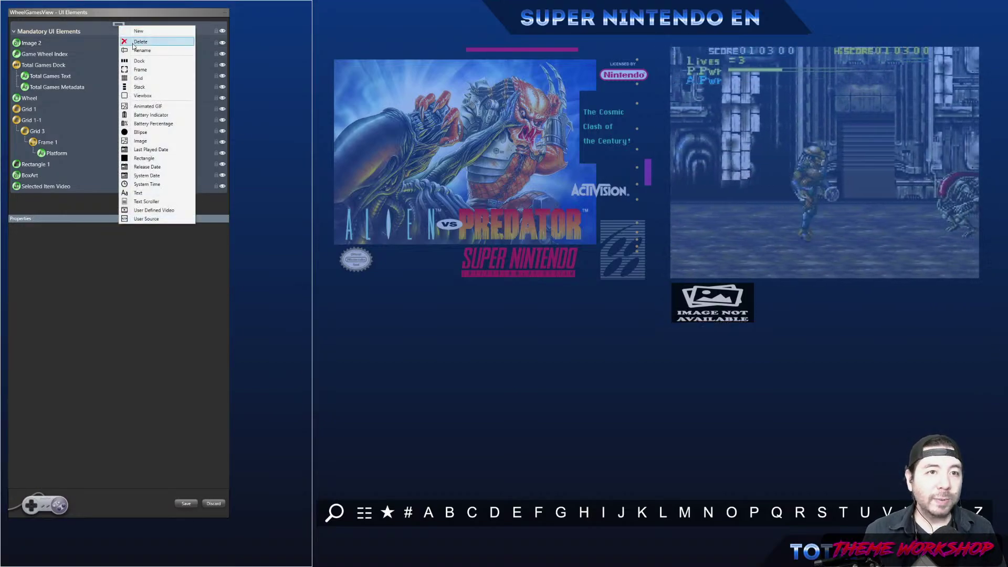
pyautogui.click(137, 77)
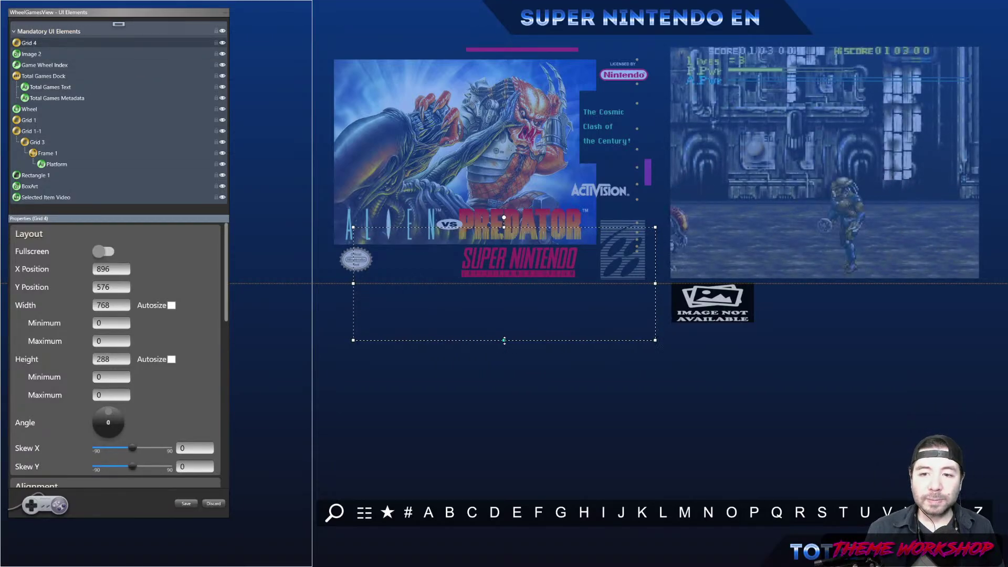
pyautogui.moveTo(504, 340); pyautogui.dragTo(501, 289)
pyautogui.moveTo(377, 284); pyautogui.dragTo(580, 320)
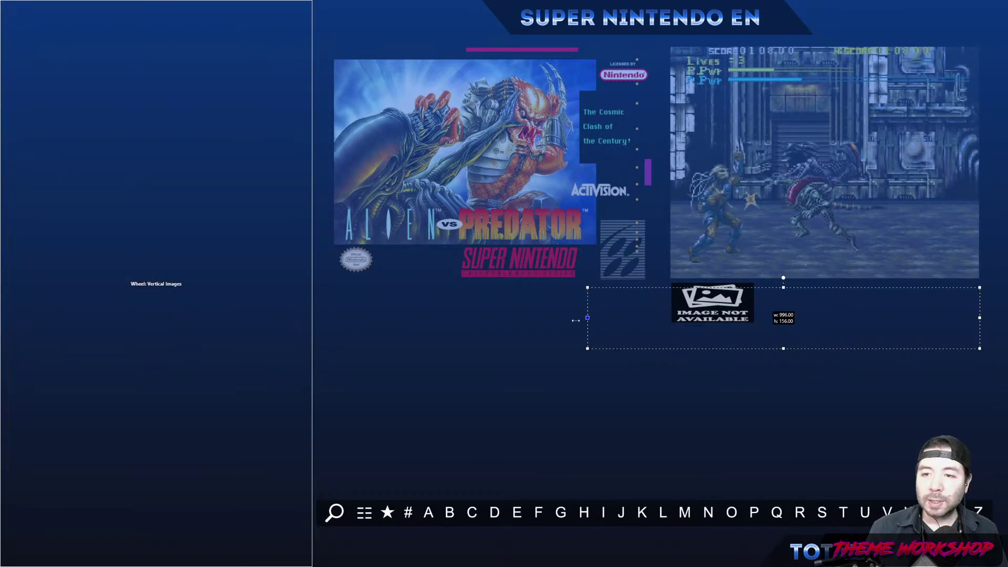
pyautogui.moveTo(501, 317); pyautogui.dragTo(337, 317)
pyautogui.moveTo(658, 348); pyautogui.dragTo(658, 333)
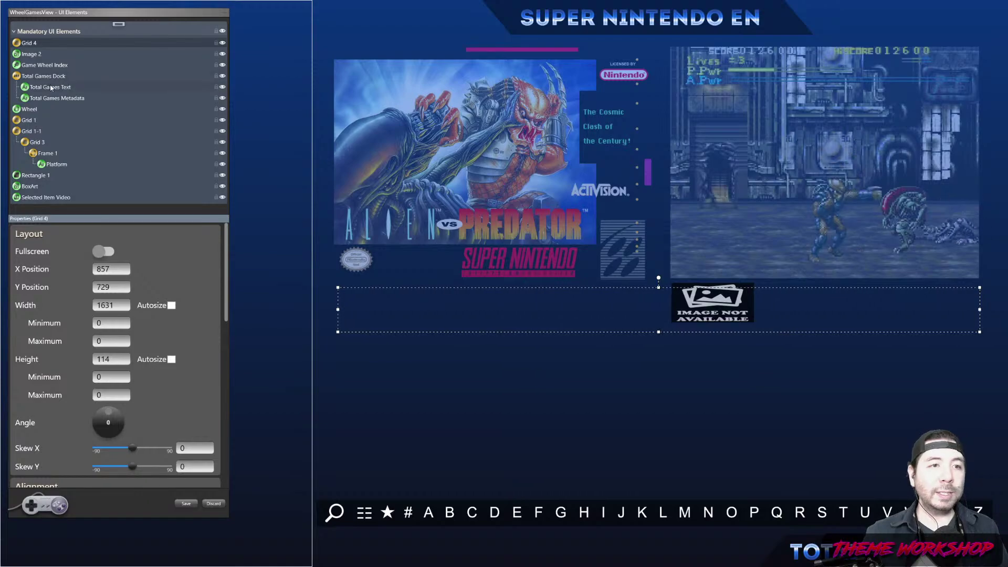
# Add a dock, nest it inside Grid 4, and stretch it to about 1622 wide across the grid.
pyautogui.click(119, 24)
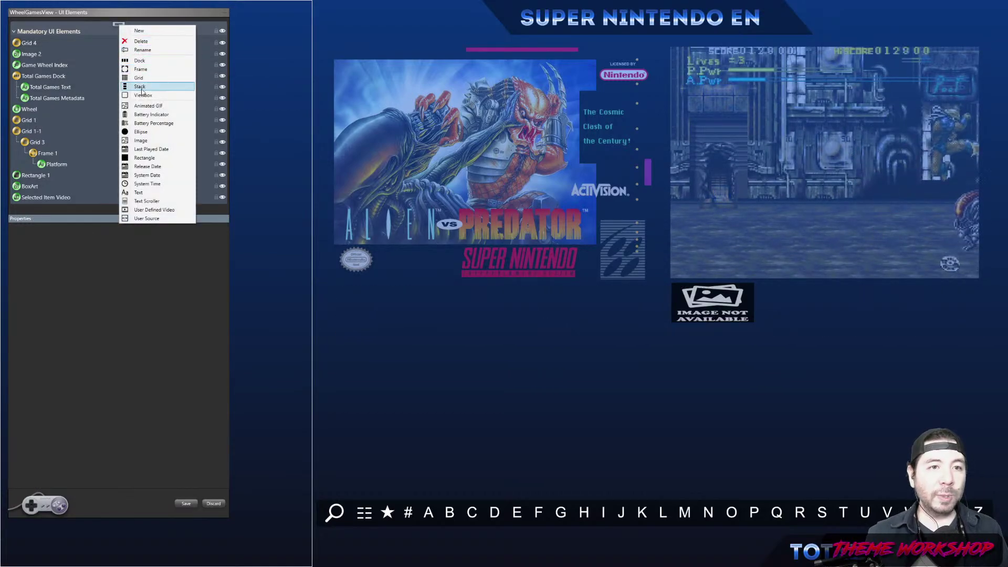
pyautogui.press('Return')
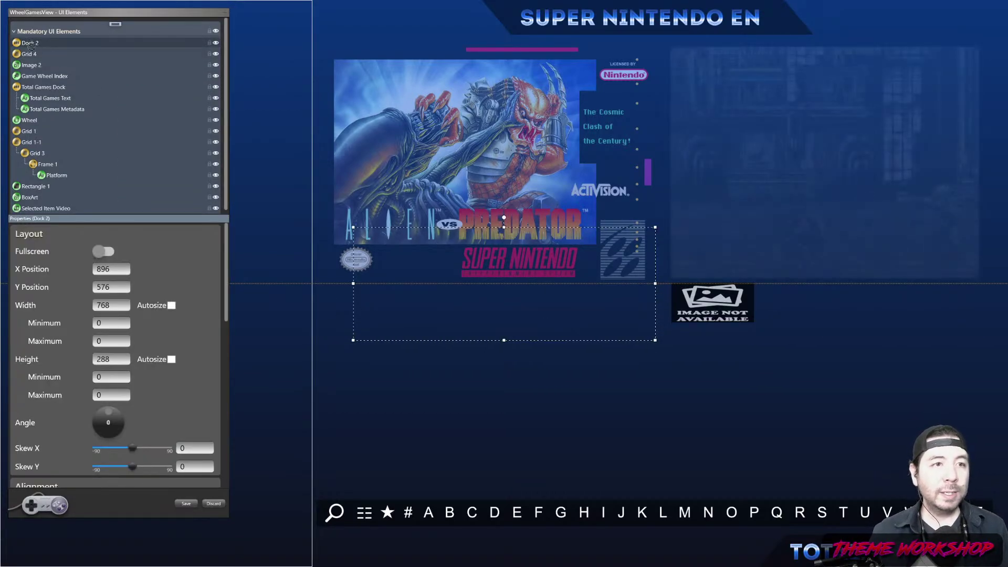
pyautogui.moveTo(30, 53); pyautogui.dragTo(31, 53)
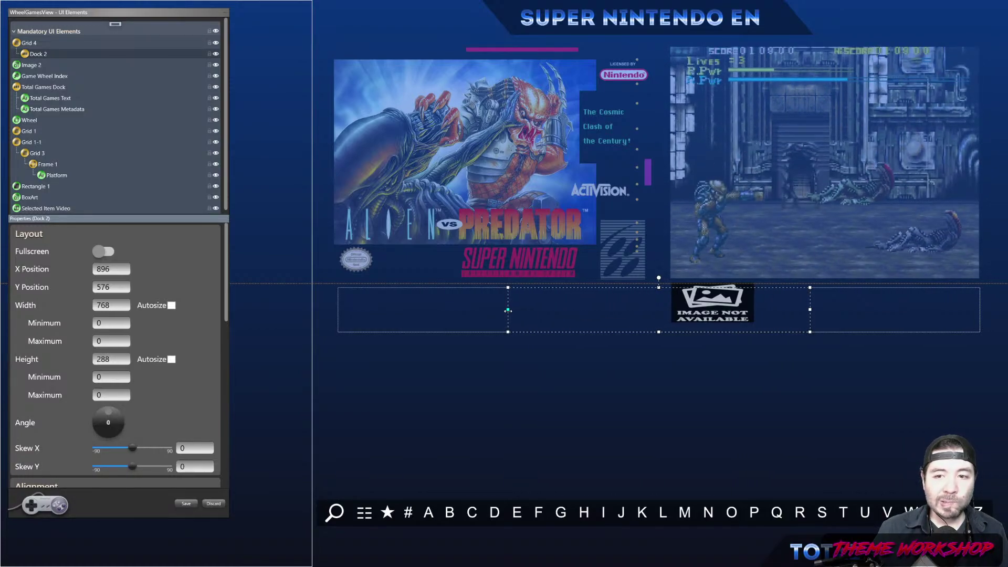
pyautogui.moveTo(508, 311); pyautogui.dragTo(342, 313)
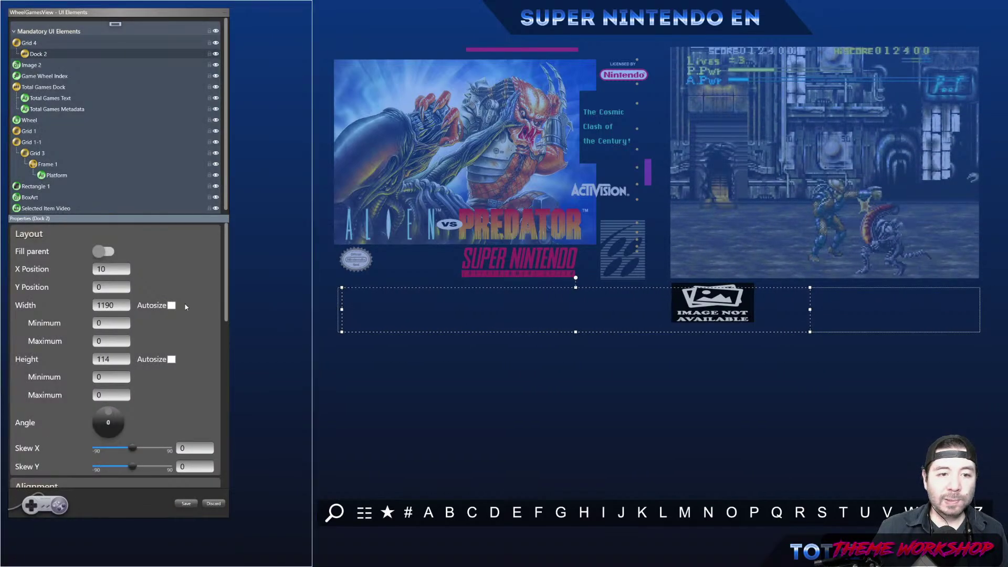
pyautogui.moveTo(809, 309); pyautogui.dragTo(980, 315)
pyautogui.scroll(-3, 193, 294)
pyautogui.click(129, 333)
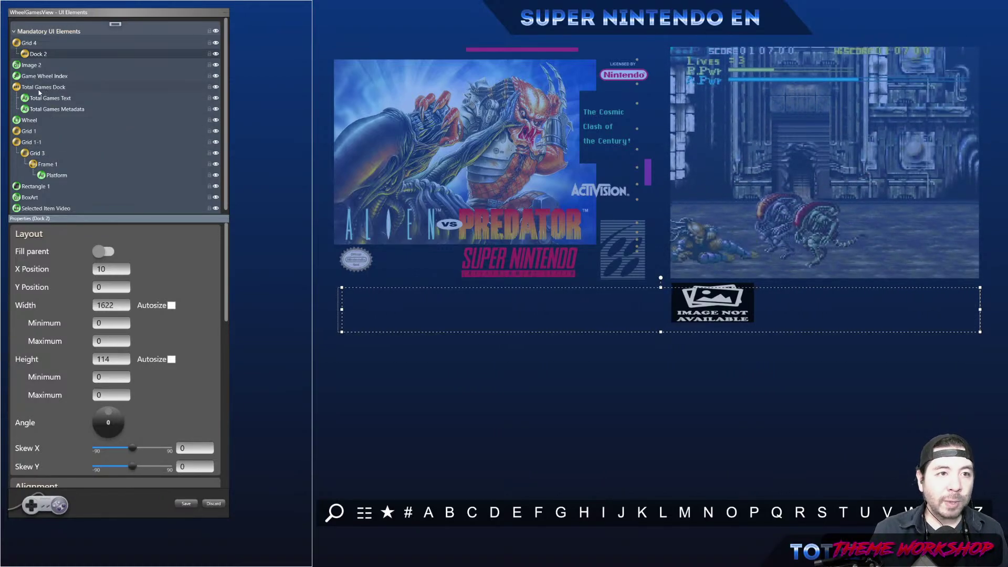
# Rename Image 2 as Playlist Custom Field and nest it inside Dock 2.
pyautogui.click(32, 66)
pyautogui.click(40, 66)
pyautogui.write('Ima')
pyautogui.press('BackSpace')
pyautogui.press('BackSpace')
pyautogui.press('BackSpace')
pyautogui.write('Playlist Cust')
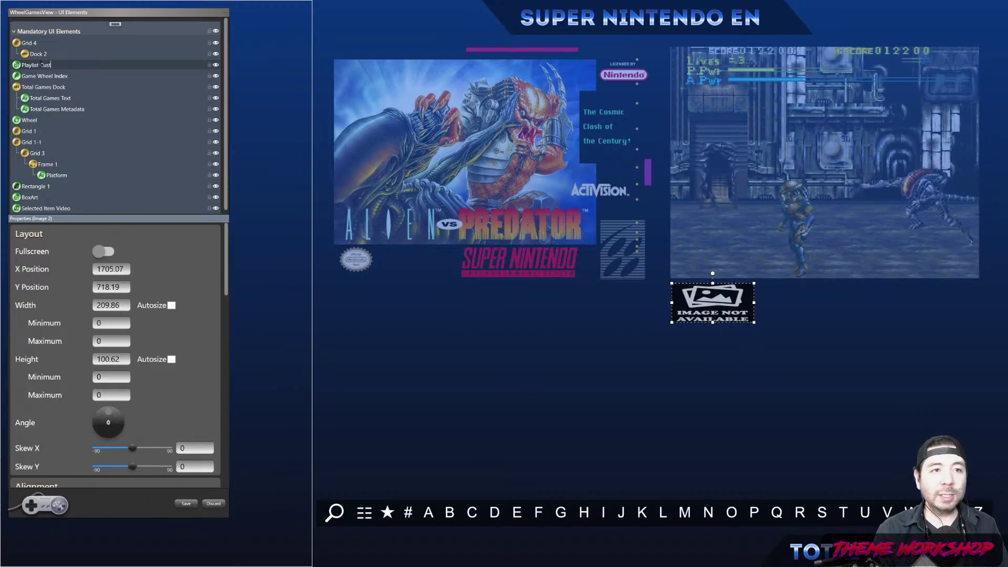
pyautogui.moveTo(43, 60); pyautogui.dragTo(43, 55)
# Duplicate the Playlist Custom Field image inside Dock 2 and rename the copy Region.
pyautogui.rightClick(49, 65)
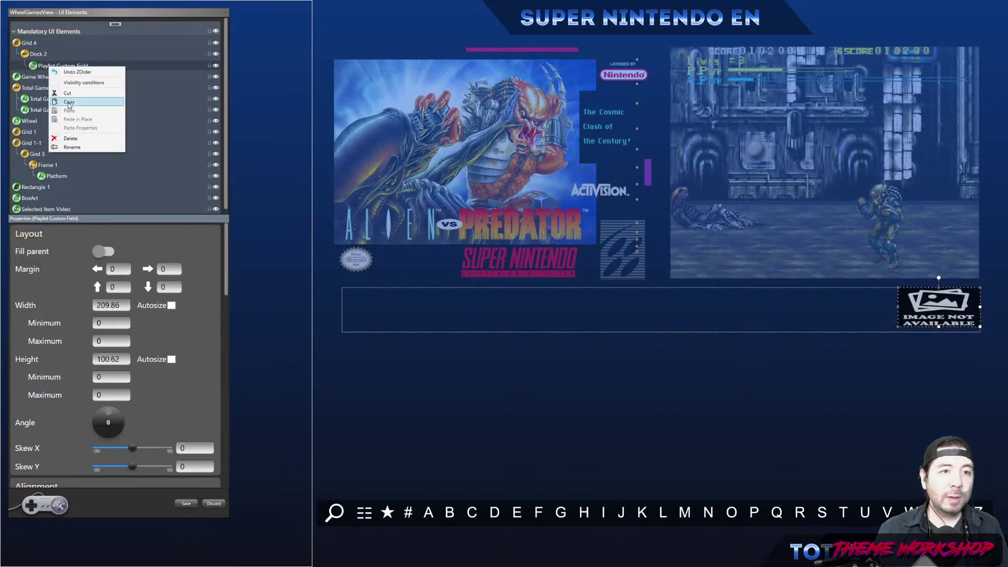
pyautogui.click(68, 102)
pyautogui.rightClick(51, 68)
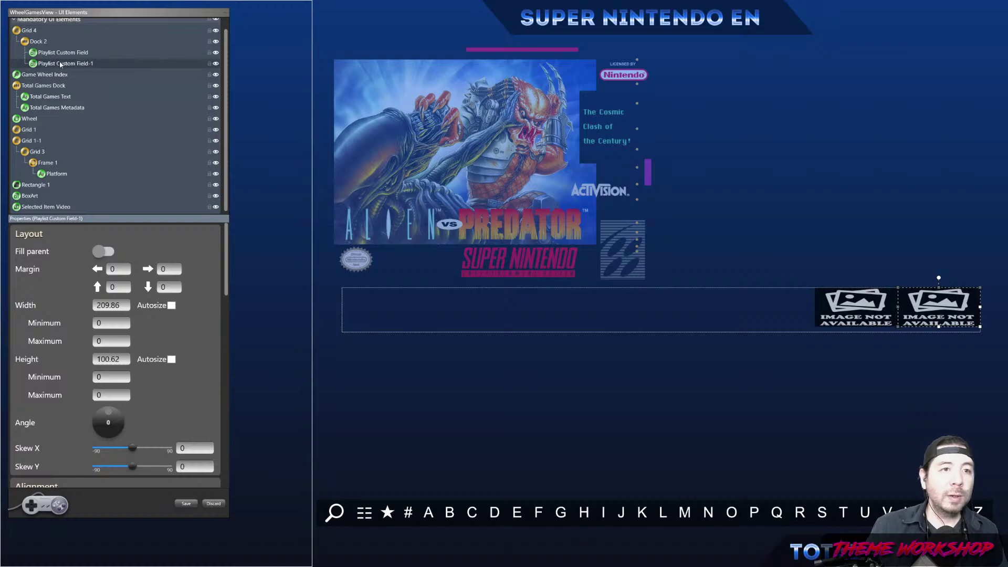
pyautogui.doubleClick(60, 65)
pyautogui.press('BackSpace')
pyautogui.press('BackSpace')
pyautogui.press('BackSpace')
pyautogui.press('BackSpace')
pyautogui.press('BackSpace')
pyautogui.press('BackSpace')
pyautogui.press('BackSpace')
pyautogui.press('BackSpace')
pyautogui.press('BackSpace')
pyautogui.press('BackSpace')
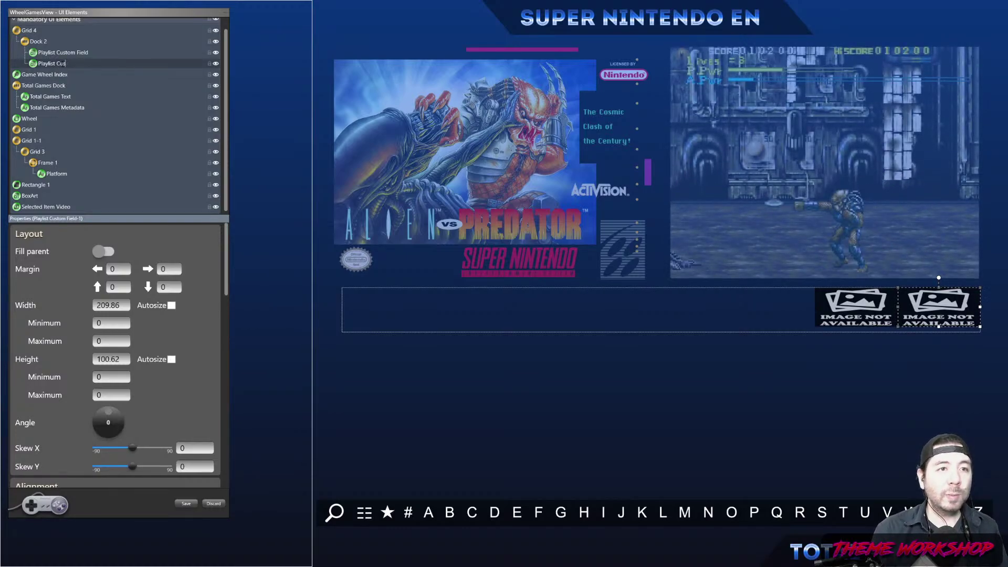
pyautogui.write('Region')
pyautogui.press('Return')
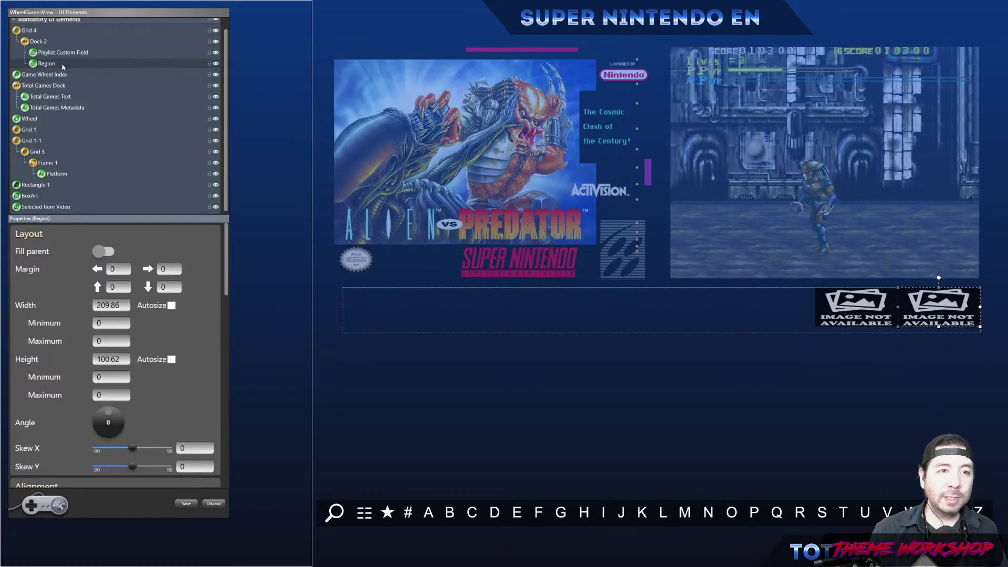
# Enable width and height autosizing for both Region and Playlist Custom Field, and hide Playlist Custom Field.
pyautogui.scroll(-2, 231, 298)
pyautogui.scroll(-7, 231, 295)
pyautogui.scroll(9, 237, 327)
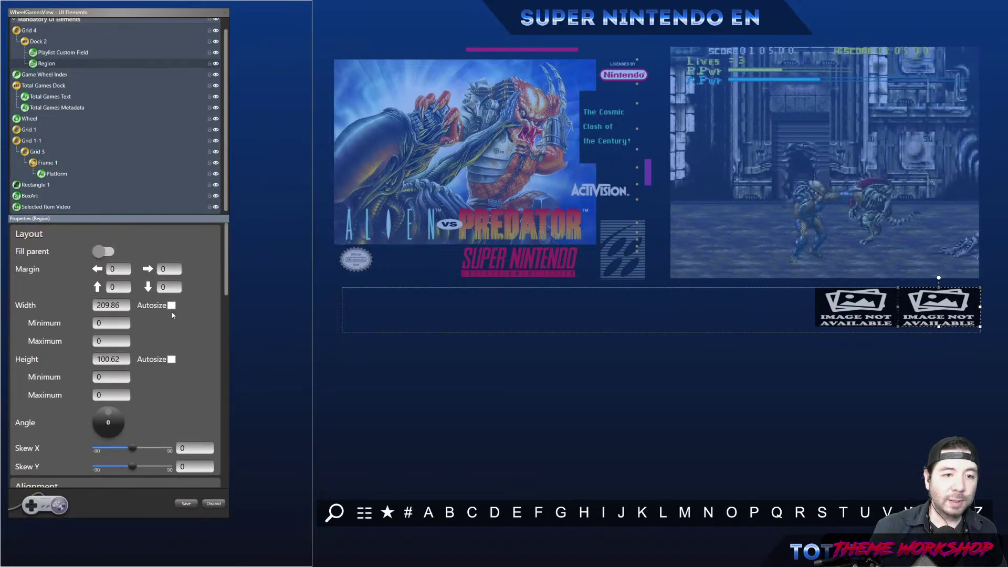
pyautogui.click(171, 306)
pyautogui.click(171, 360)
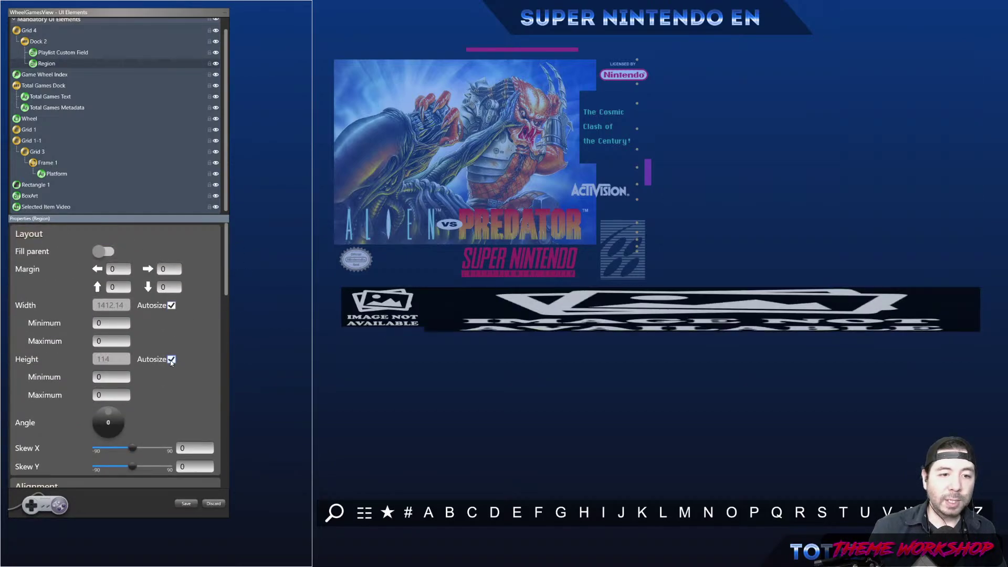
pyautogui.click(50, 55)
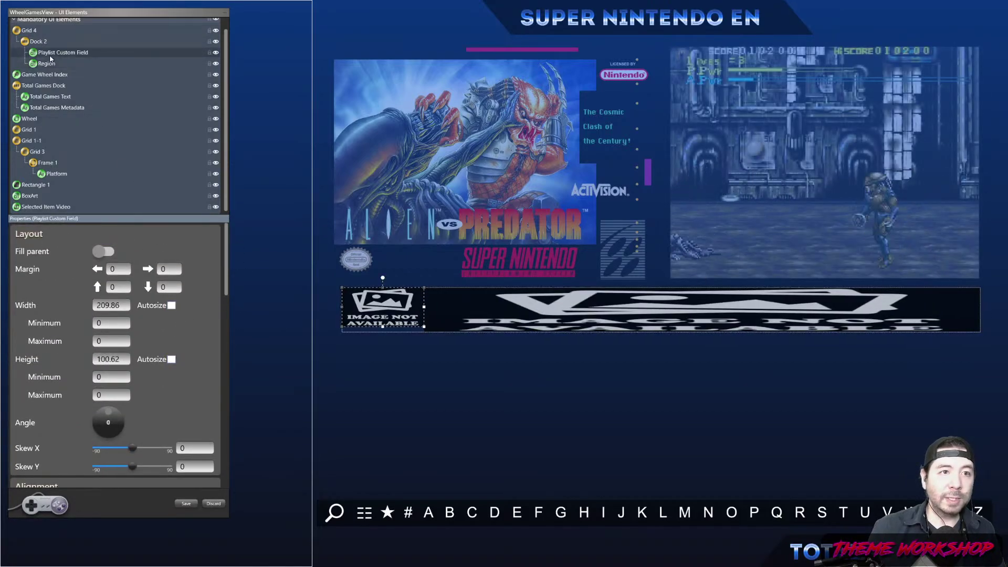
pyautogui.click(171, 306)
pyautogui.click(172, 360)
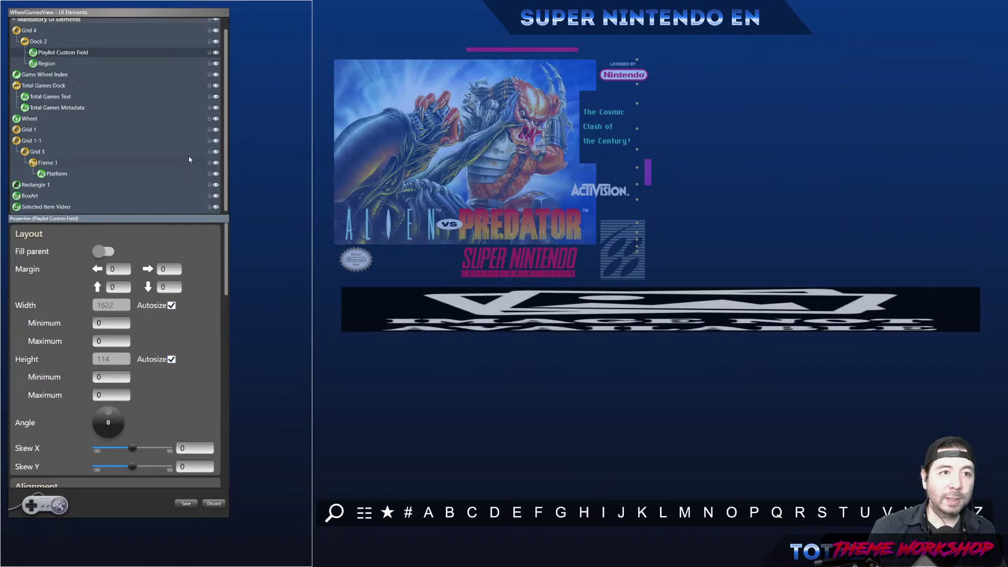
pyautogui.click(215, 53)
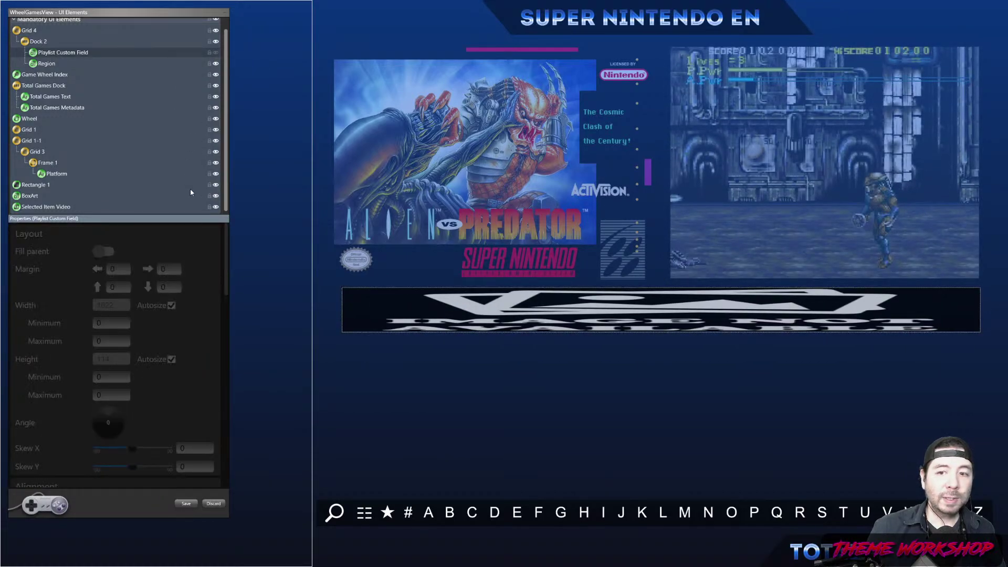
# Set the Region image's metadata image to Region[1] and its image folder to Regions.
pyautogui.click(67, 61)
pyautogui.moveTo(226, 285); pyautogui.dragTo(226, 303)
pyautogui.scroll(-10, 198, 380)
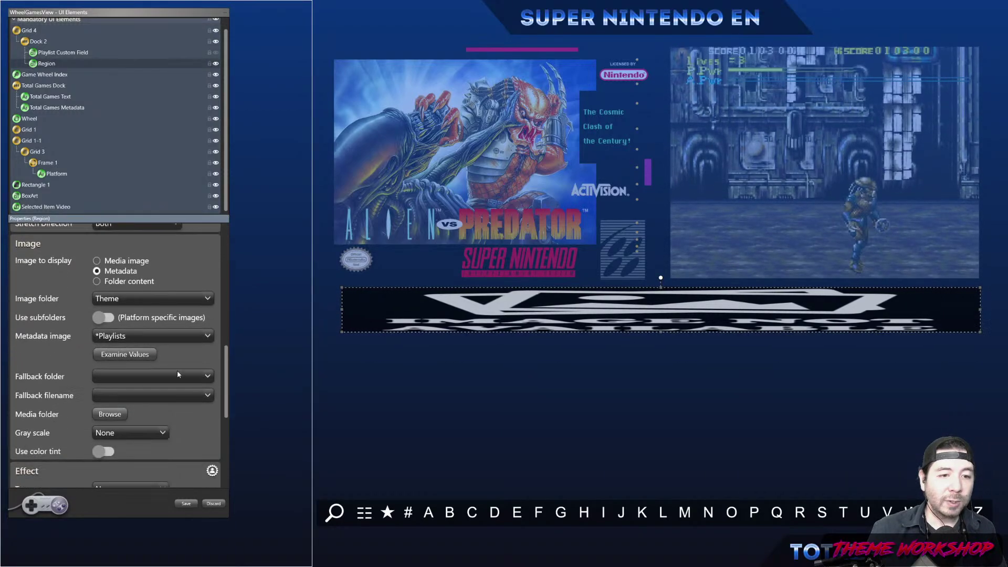
pyautogui.click(208, 336)
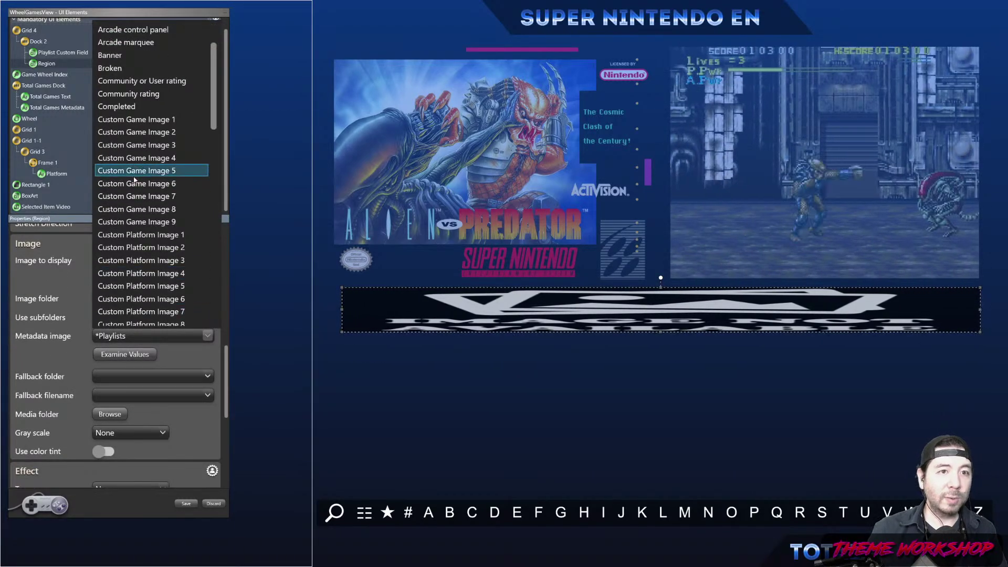
pyautogui.scroll(-5, 137, 180)
pyautogui.scroll(-10, 139, 181)
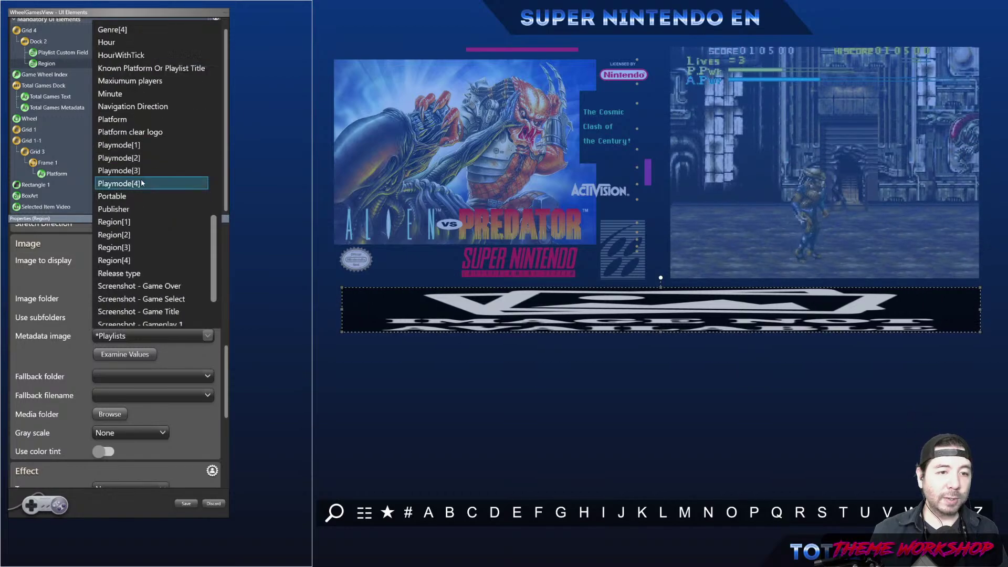
pyautogui.click(141, 183)
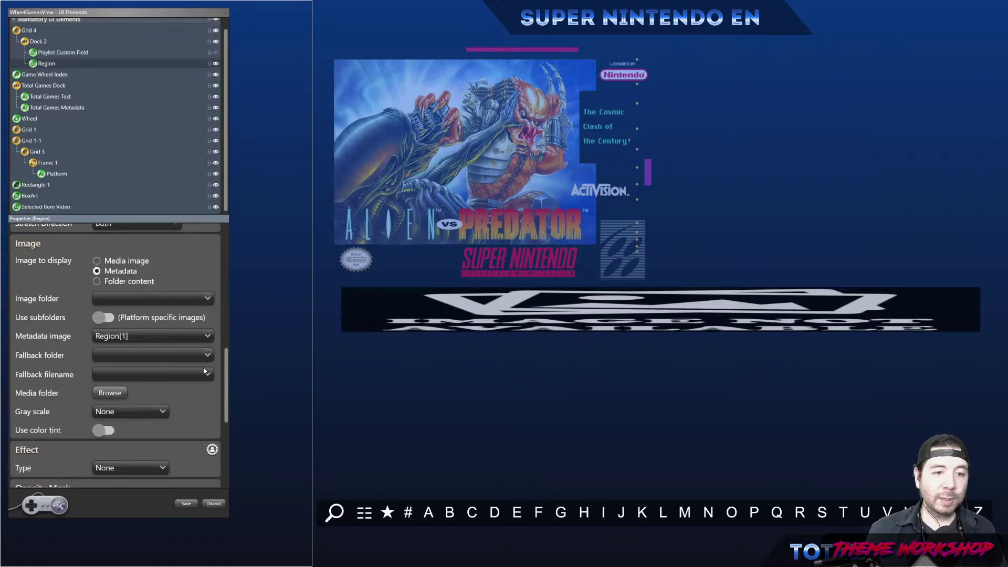
pyautogui.click(112, 296)
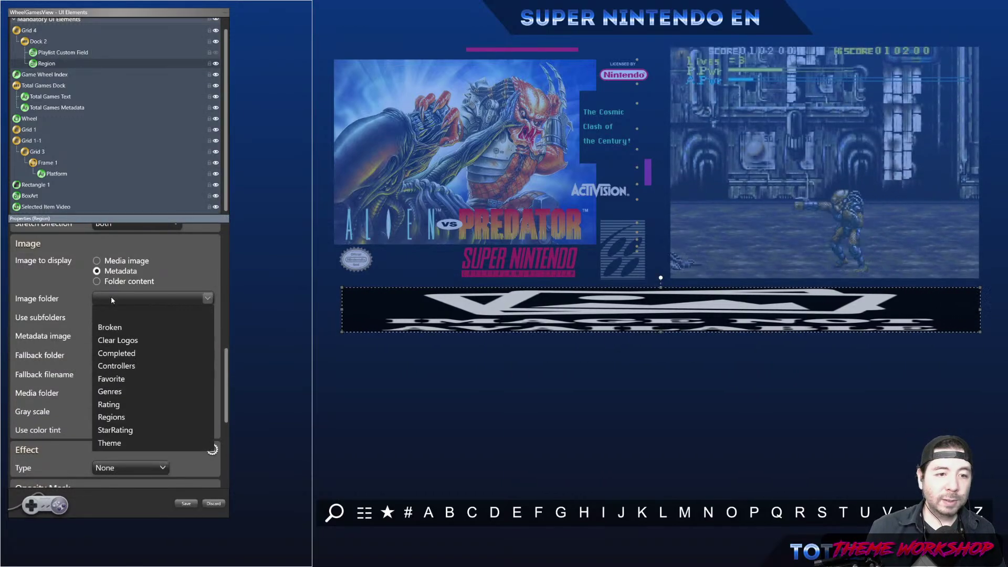
pyautogui.click(112, 416)
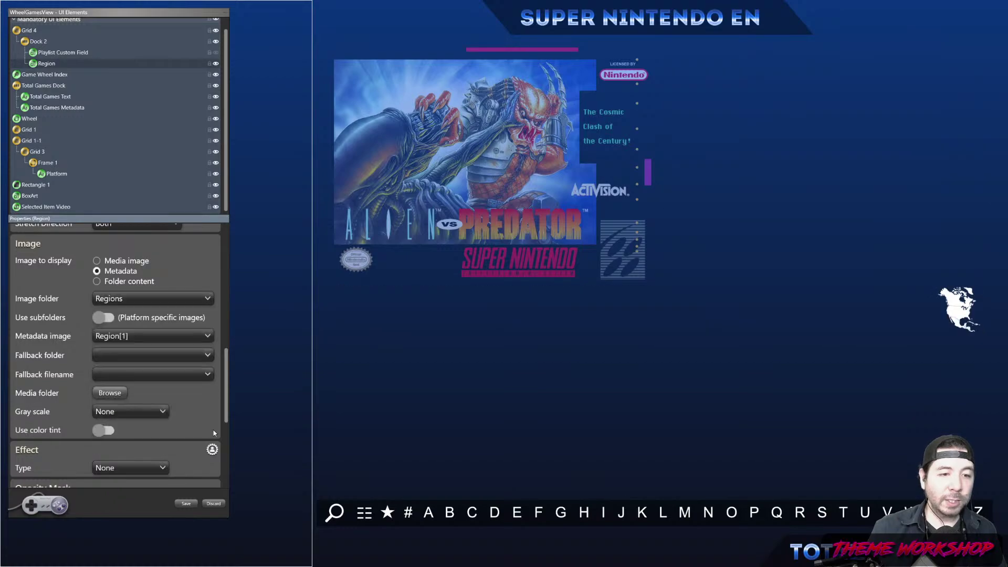
# Duplicate the Region image inside Dock 2 and rename the copy Genre.
pyautogui.click(920, 298)
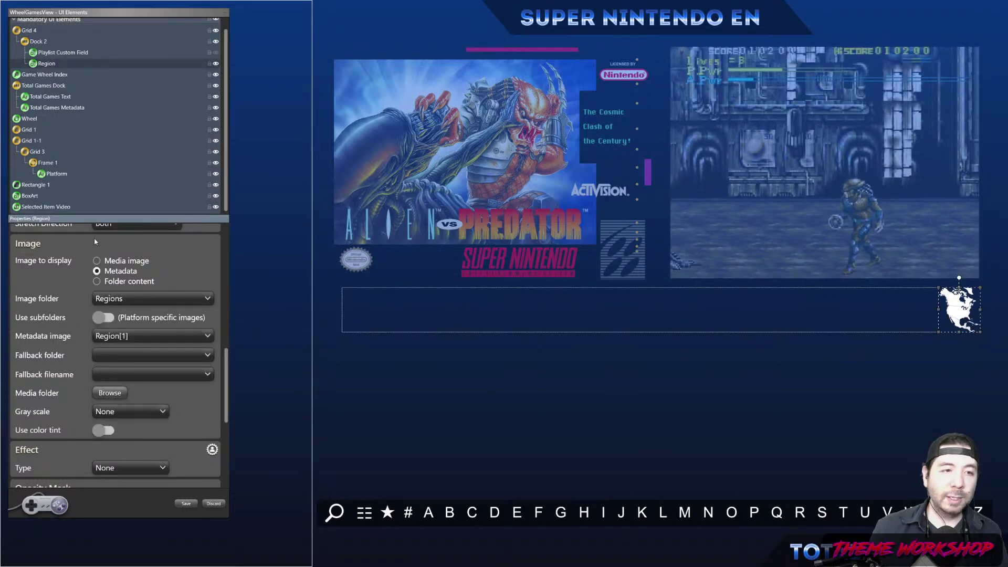
pyautogui.rightClick(51, 62)
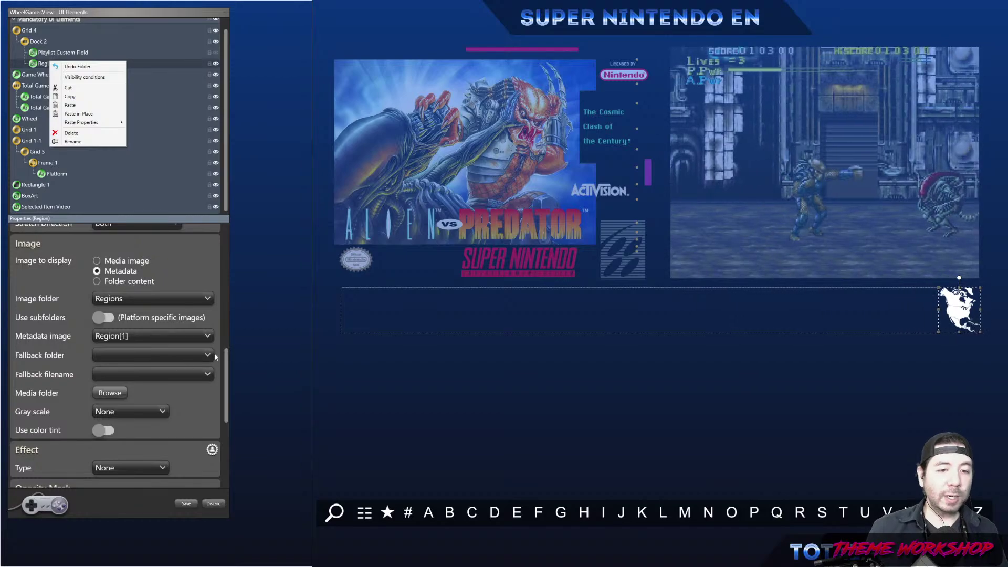
pyautogui.click(70, 97)
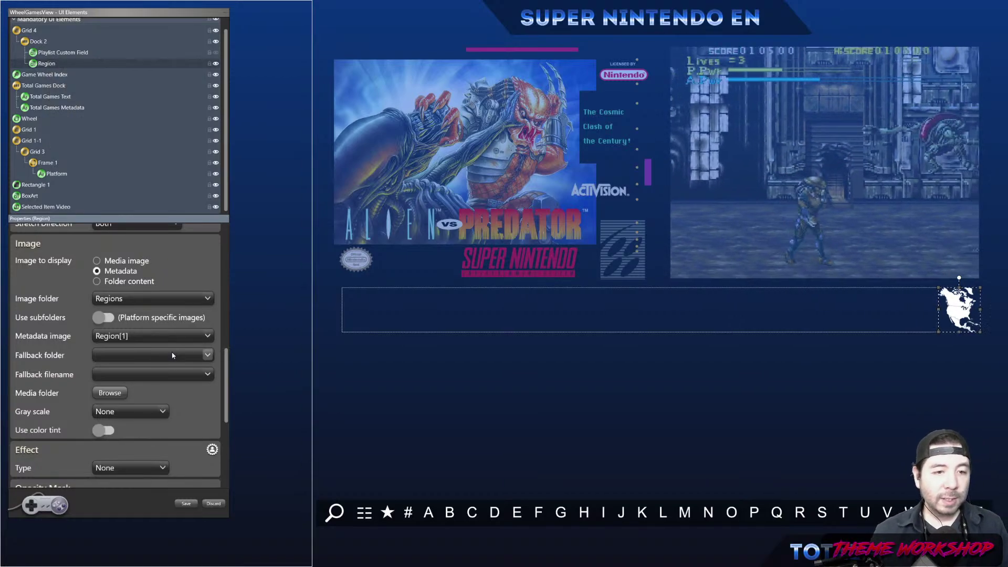
pyautogui.rightClick(42, 62)
pyautogui.click(55, 98)
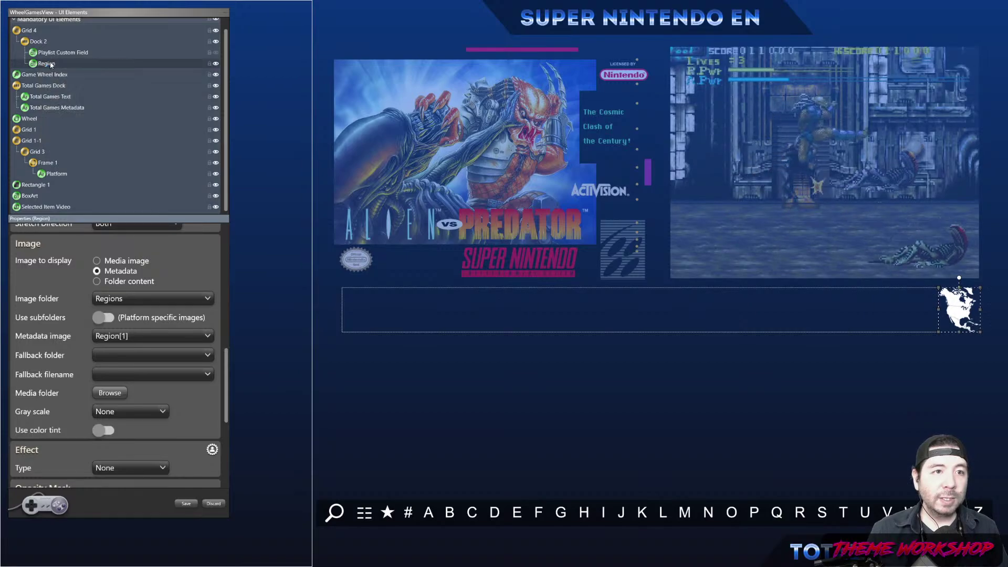
pyautogui.rightClick(49, 62)
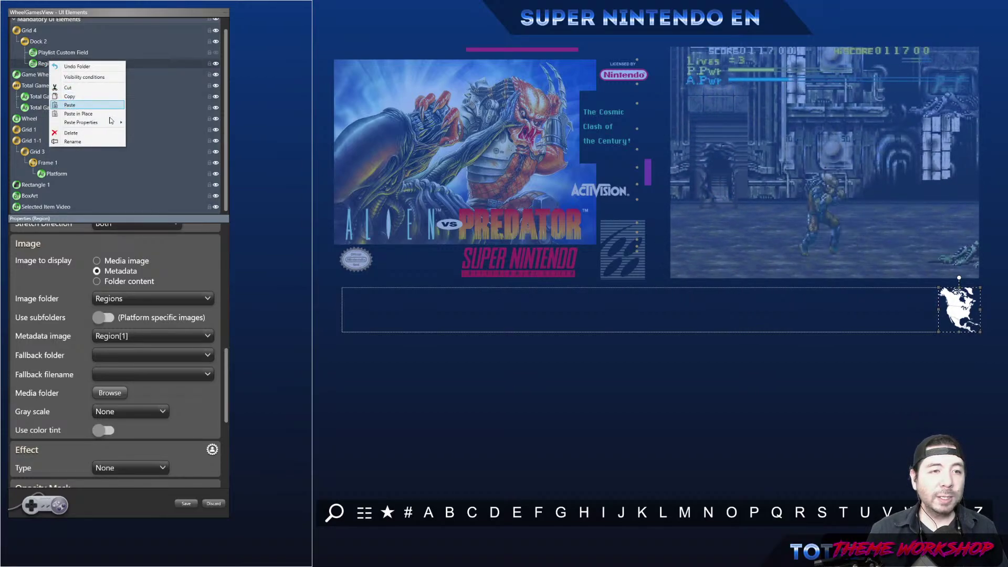
pyautogui.click(85, 106)
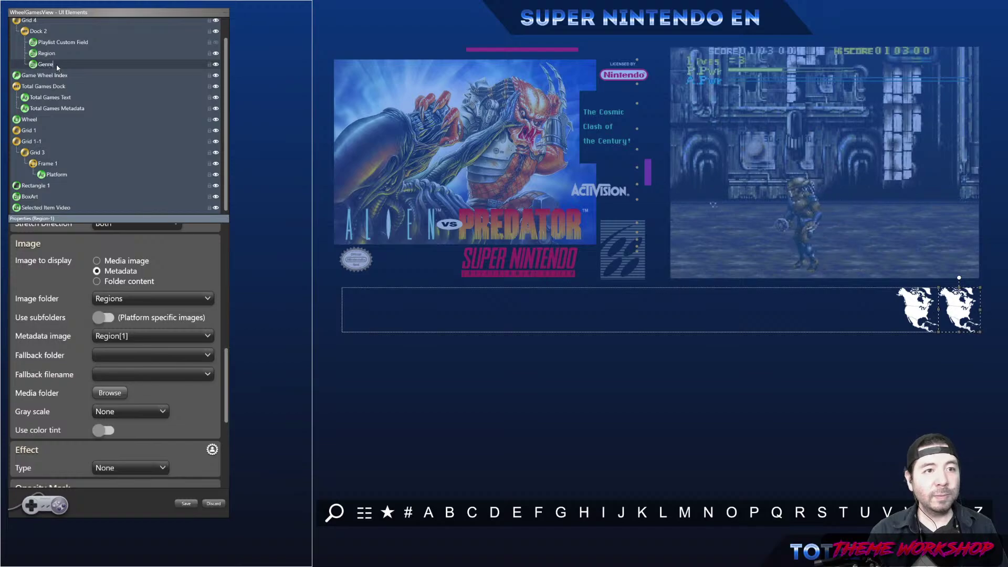
# Set the Genre image's metadata image to Genre[1] and its image folder to Genres.
pyautogui.click(165, 335)
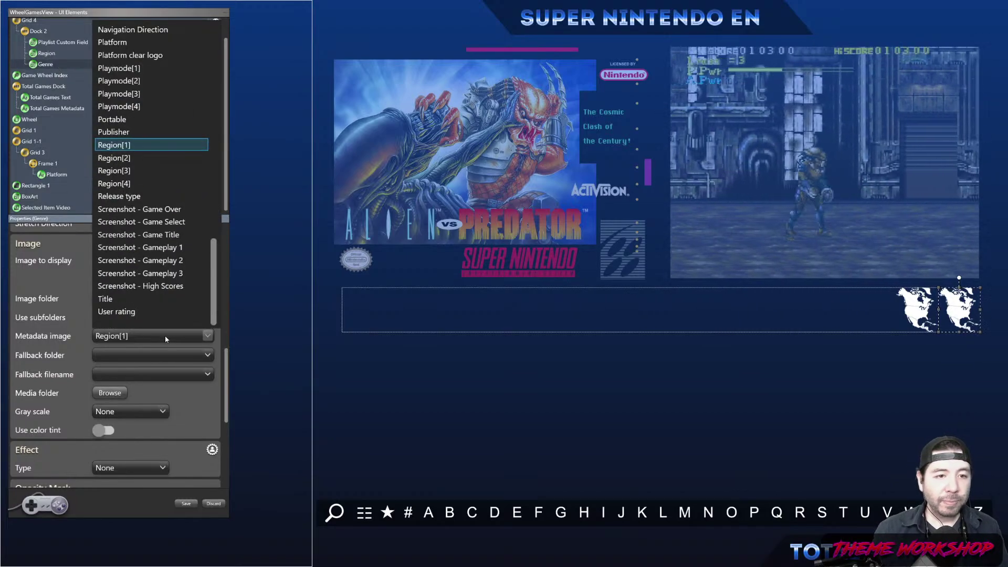
pyautogui.scroll(5, 180, 300)
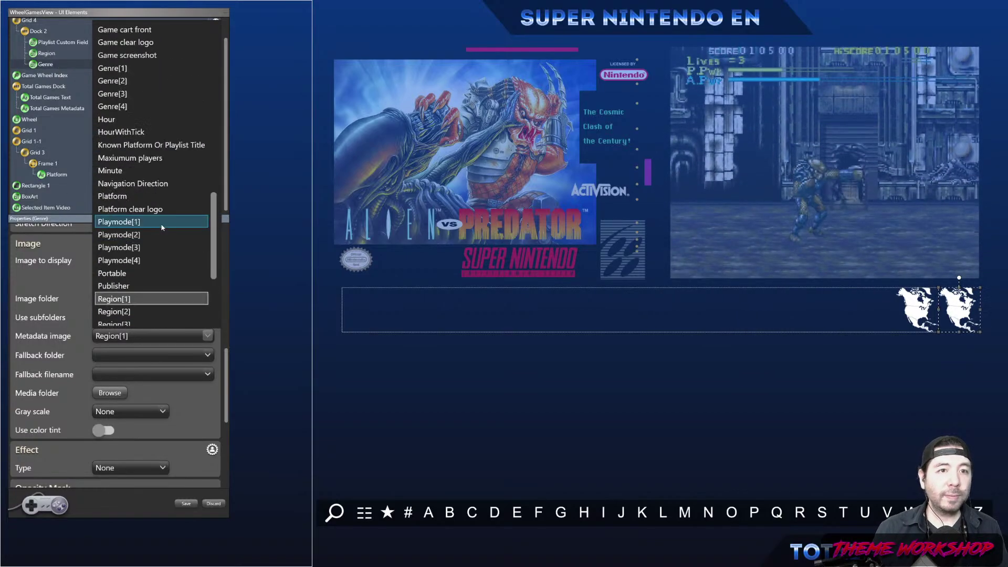
pyautogui.click(113, 108)
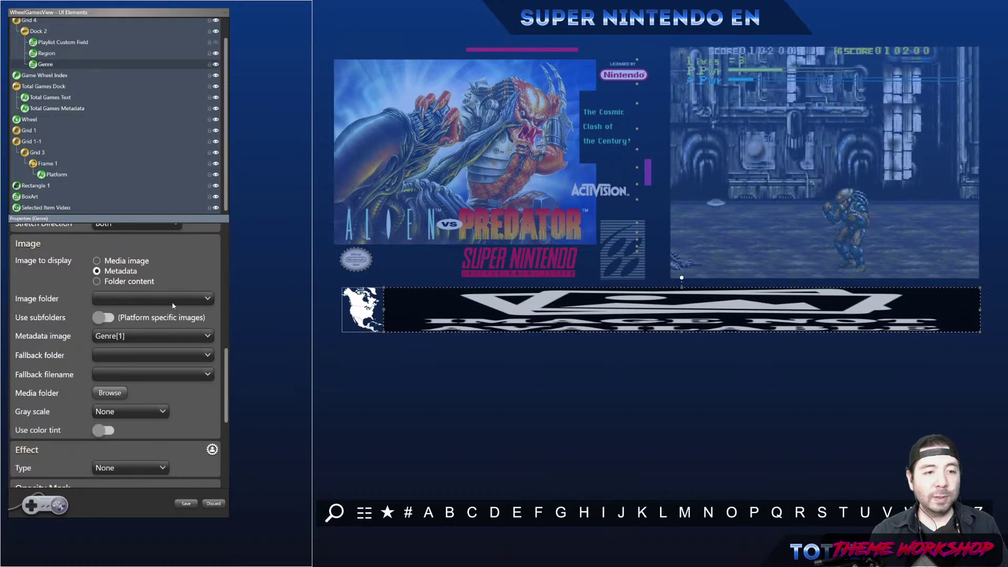
pyautogui.click(173, 304)
pyautogui.click(118, 388)
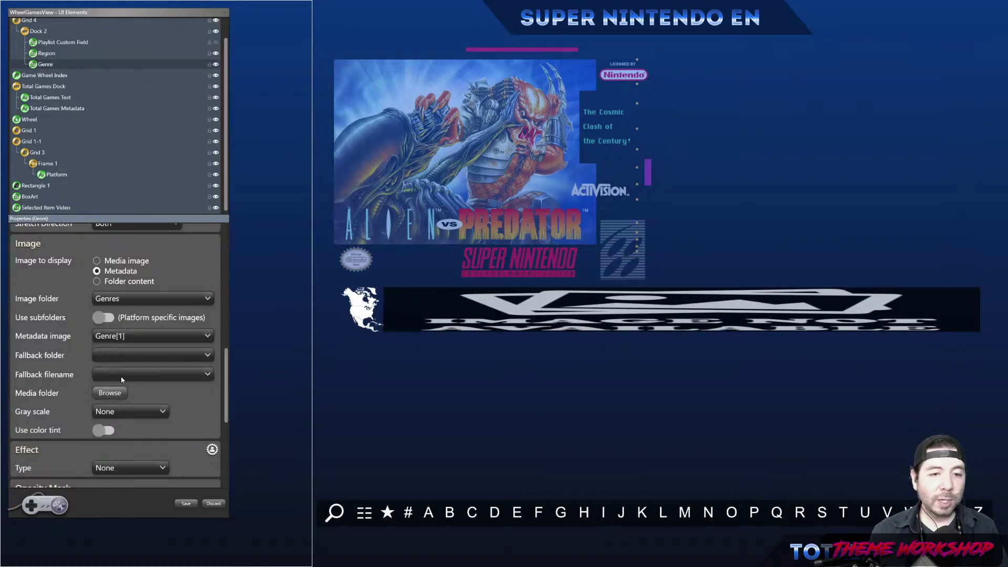
# Duplicate the Genre image inside Dock 2 and rename the copy Rating.
pyautogui.rightClick(47, 66)
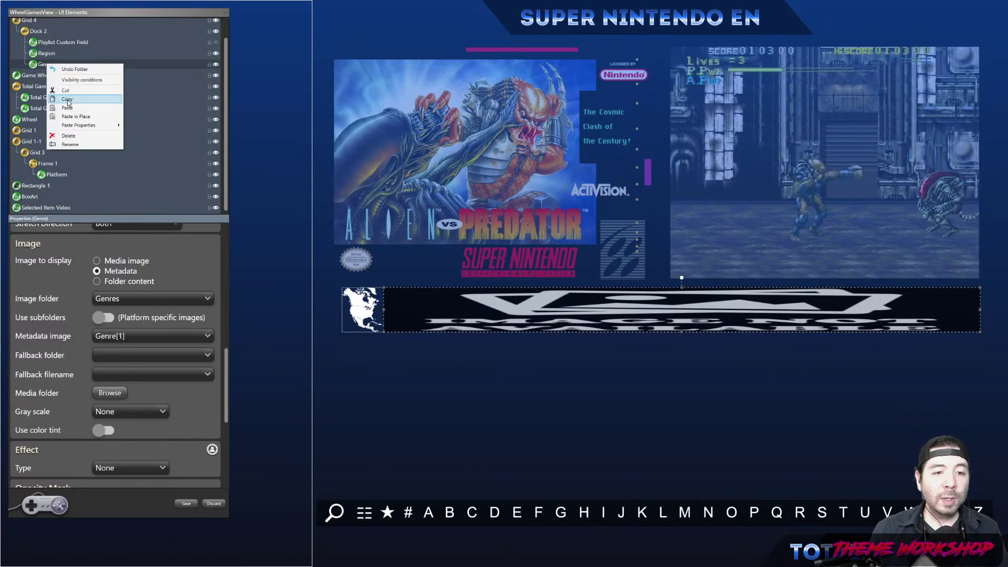
pyautogui.click(211, 403)
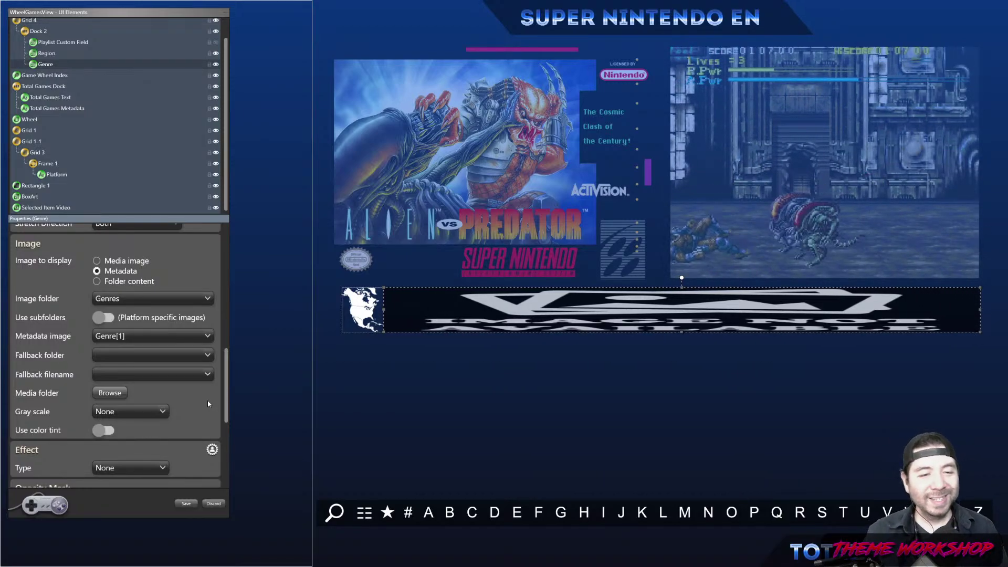
pyautogui.rightClick(47, 64)
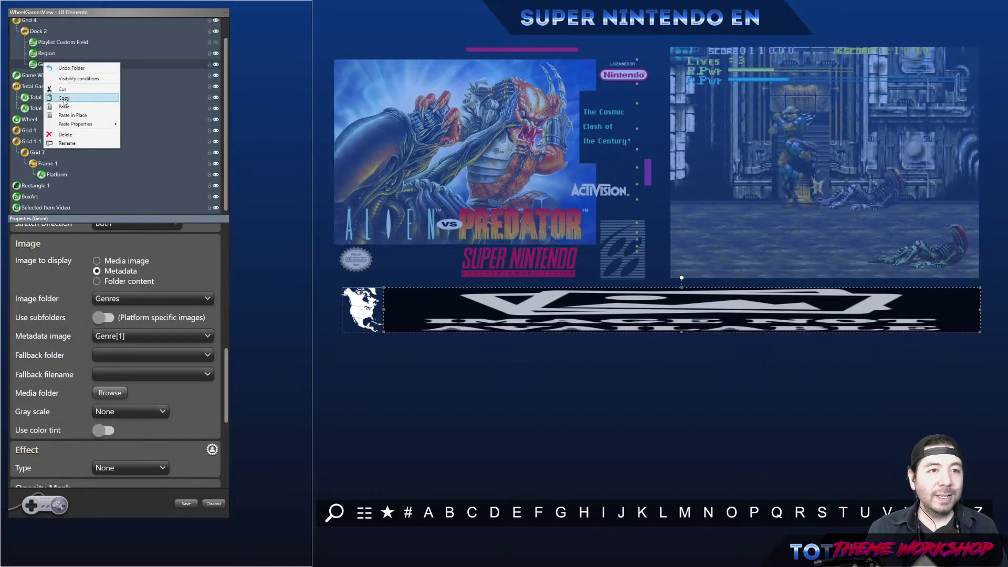
pyautogui.click(46, 64)
pyautogui.rightClick(47, 65)
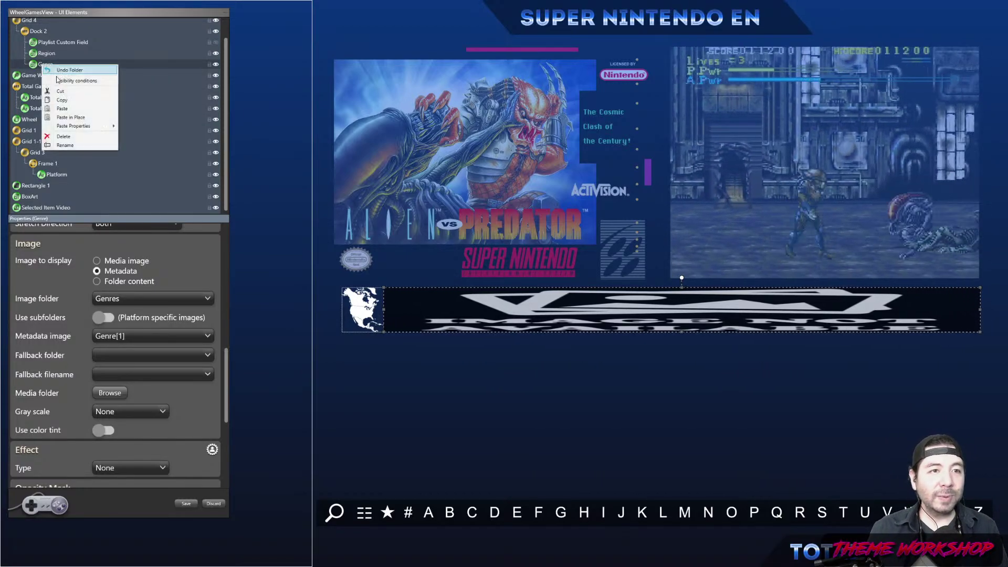
pyautogui.click(62, 108)
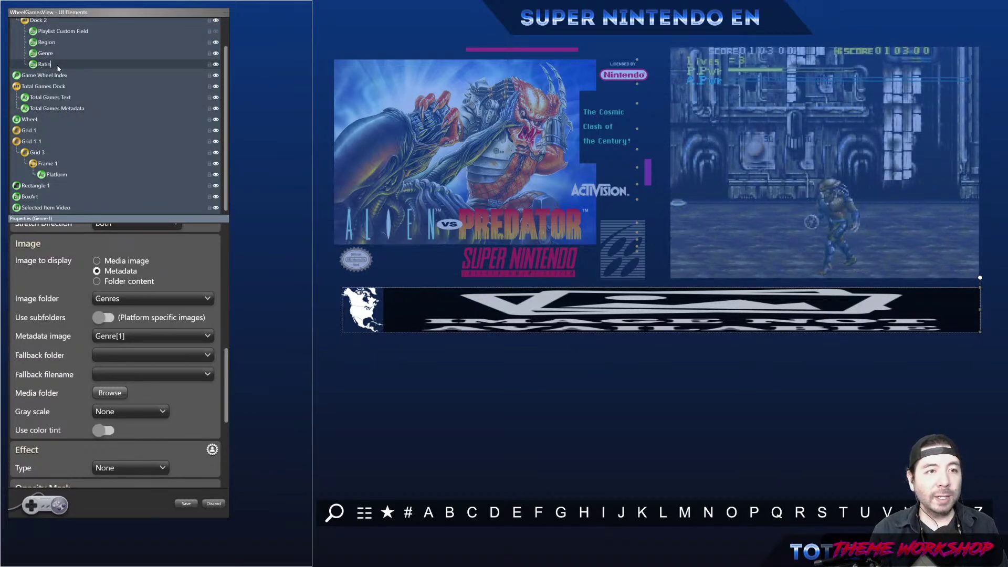
# Set the Rating image's metadata image to ESRB and its image folder to Rating.
pyautogui.click(172, 339)
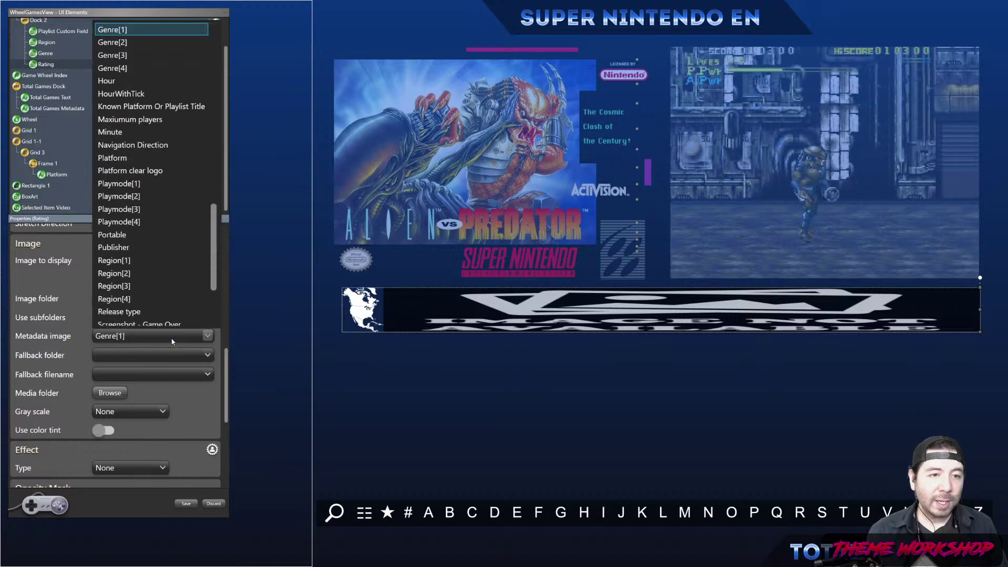
pyautogui.click(175, 298)
pyautogui.click(174, 298)
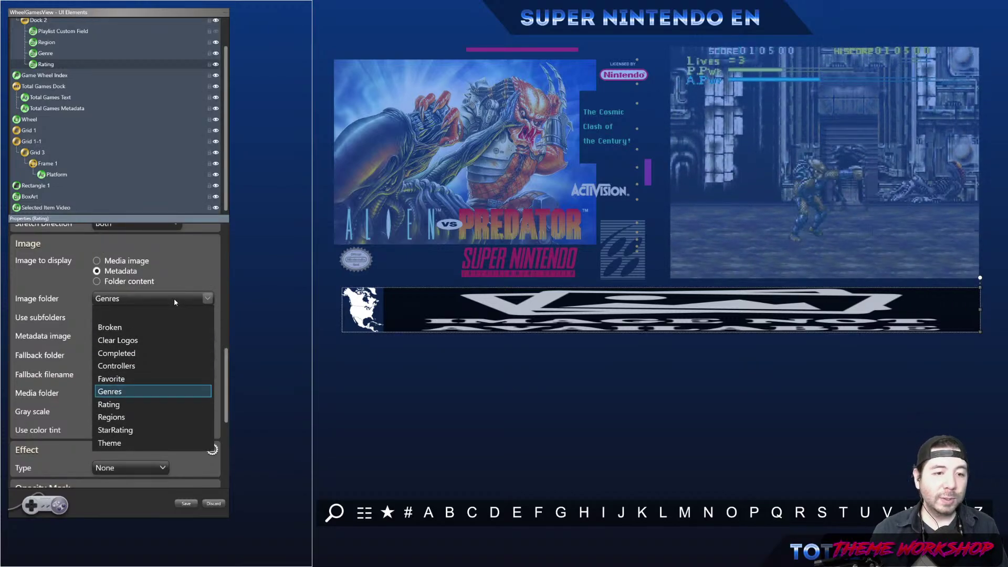
pyautogui.click(174, 298)
pyautogui.click(157, 338)
pyautogui.scroll(-3, 149, 244)
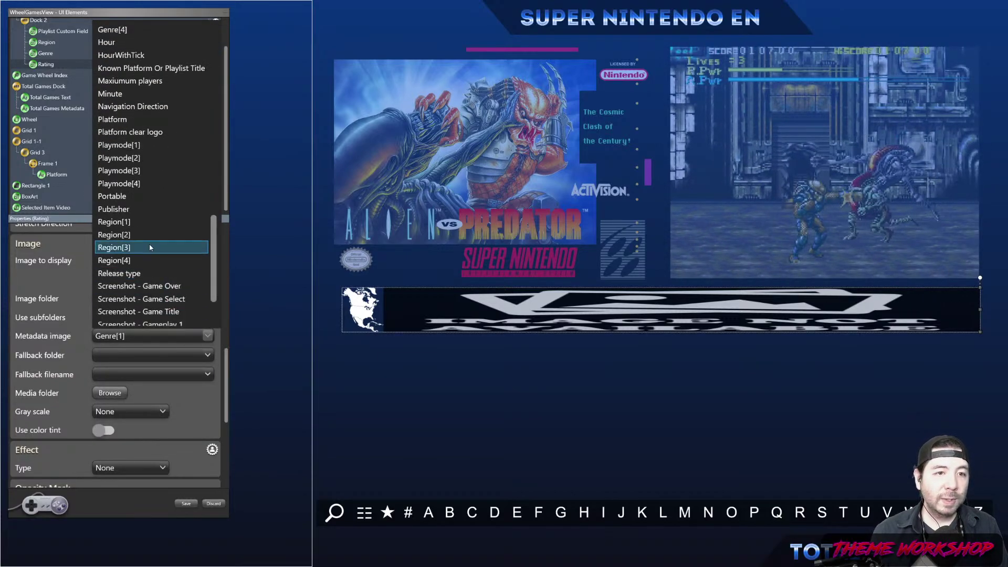
pyautogui.scroll(6, 154, 247)
pyautogui.scroll(3, 153, 247)
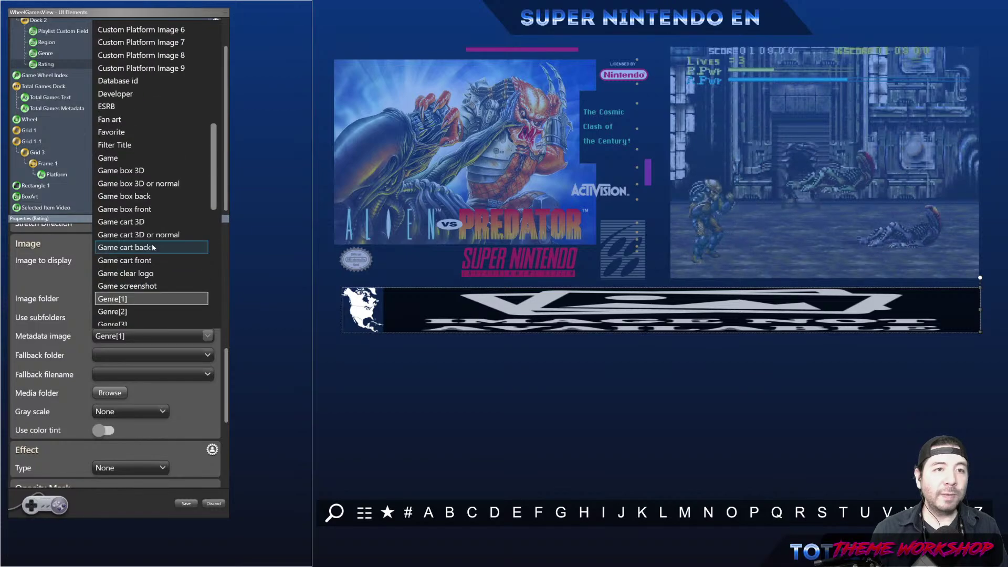
pyautogui.click(152, 107)
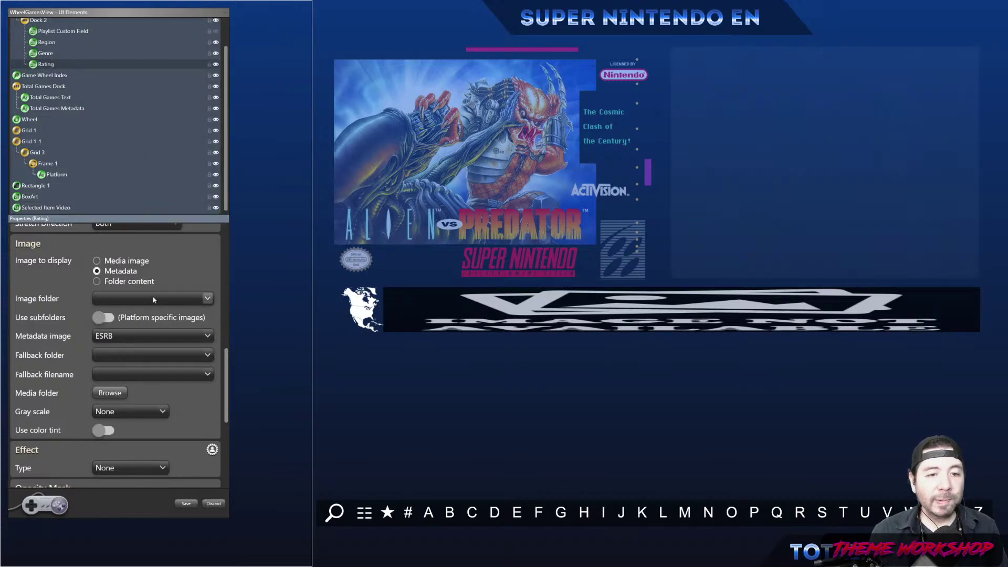
pyautogui.click(154, 299)
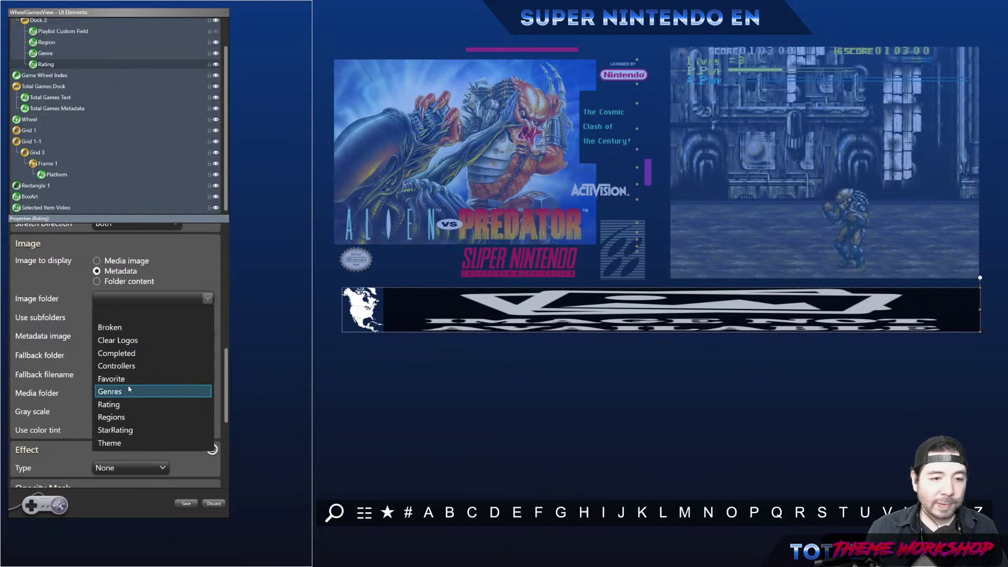
pyautogui.click(110, 404)
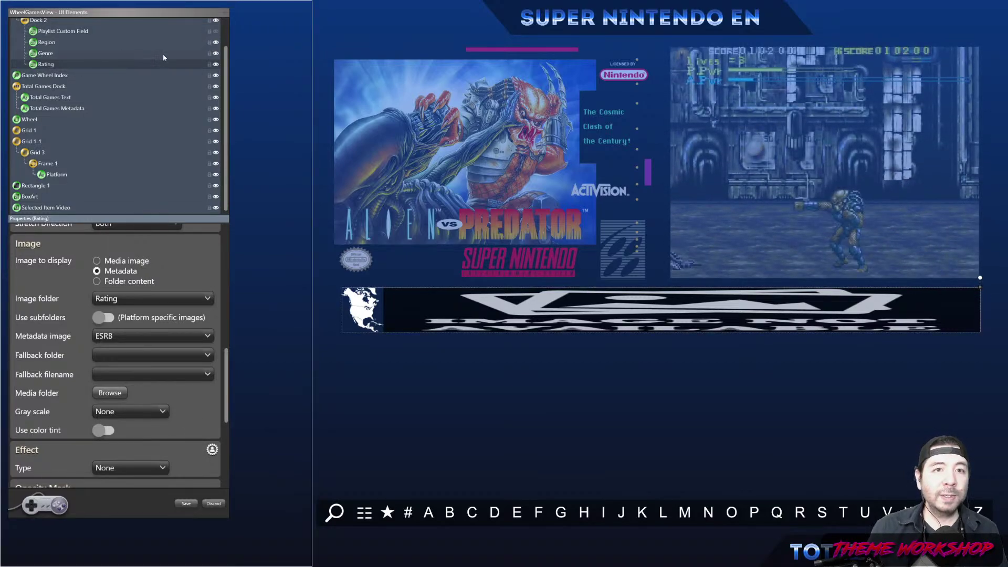
# Duplicate the Rating image inside Dock 2.
pyautogui.click(216, 54)
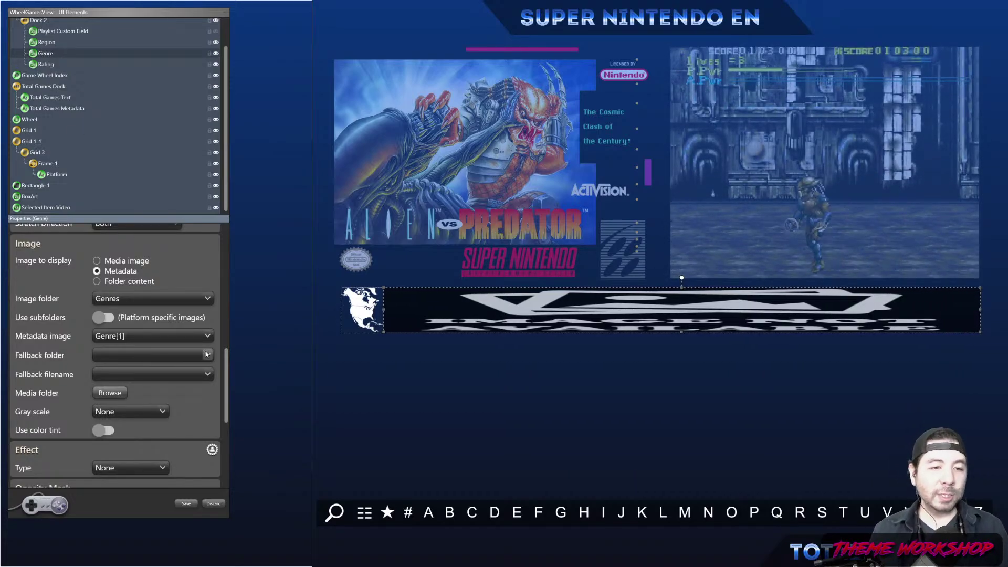
pyautogui.click(45, 63)
pyautogui.rightClick(45, 64)
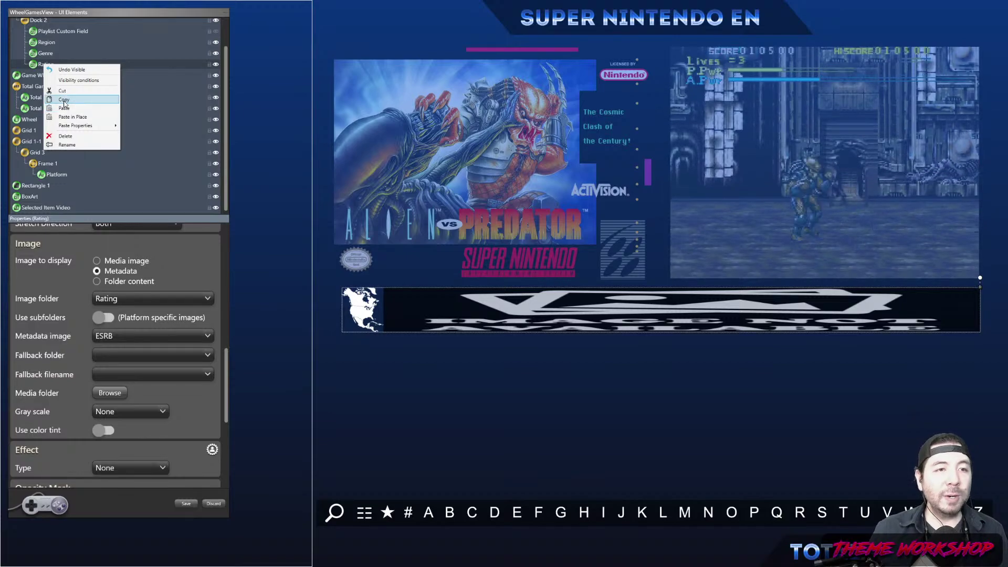
pyautogui.click(63, 100)
pyautogui.rightClick(47, 63)
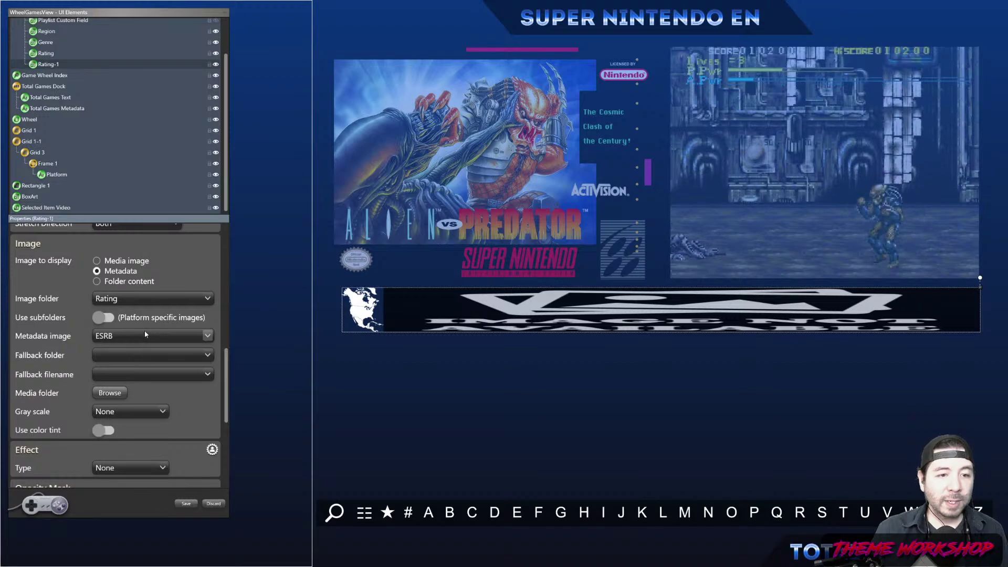
# Examine the metadata image and image folder options for the duplicated Rating image.
pyautogui.click(203, 341)
pyautogui.click(201, 340)
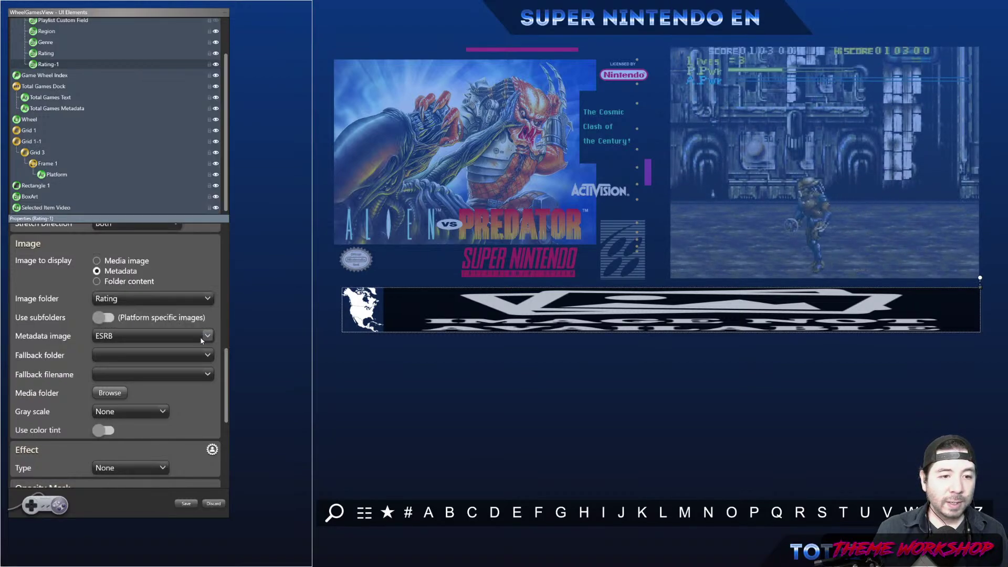
pyautogui.click(208, 299)
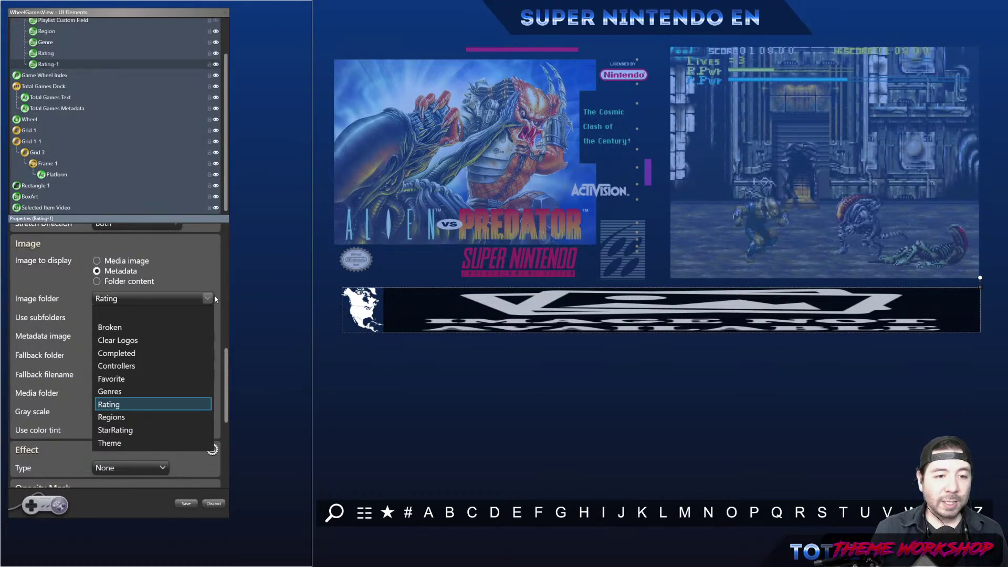
# Switch to File Explorer and copy the PlayMode folder from BannerBox's Media folder into Neon Blue's Media folder.
pyautogui.hotkey('alt', 'Tab')
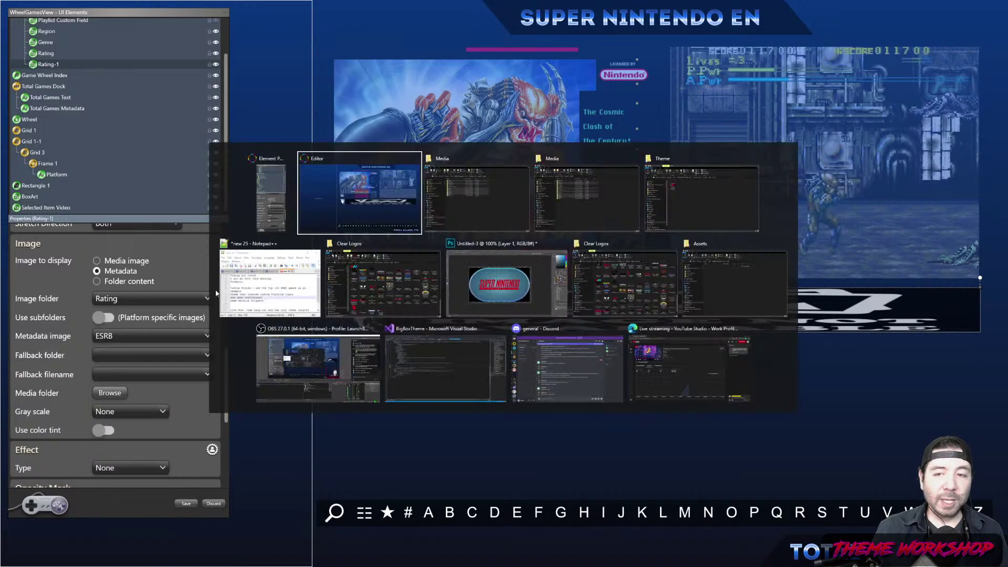
pyautogui.hotkey('alt', 'Tab')
pyautogui.hotkey('alt', 'Tab')
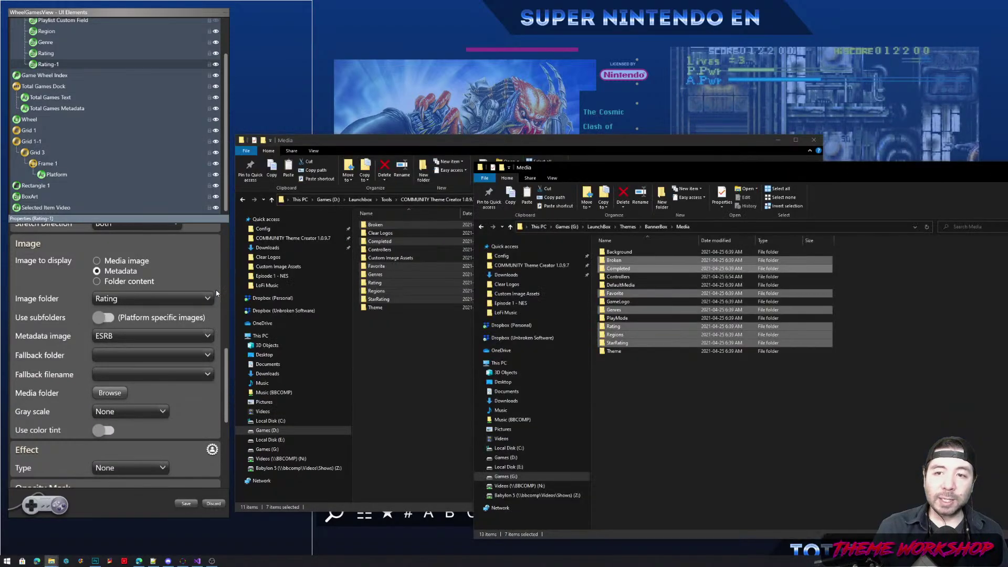
pyautogui.click(614, 311)
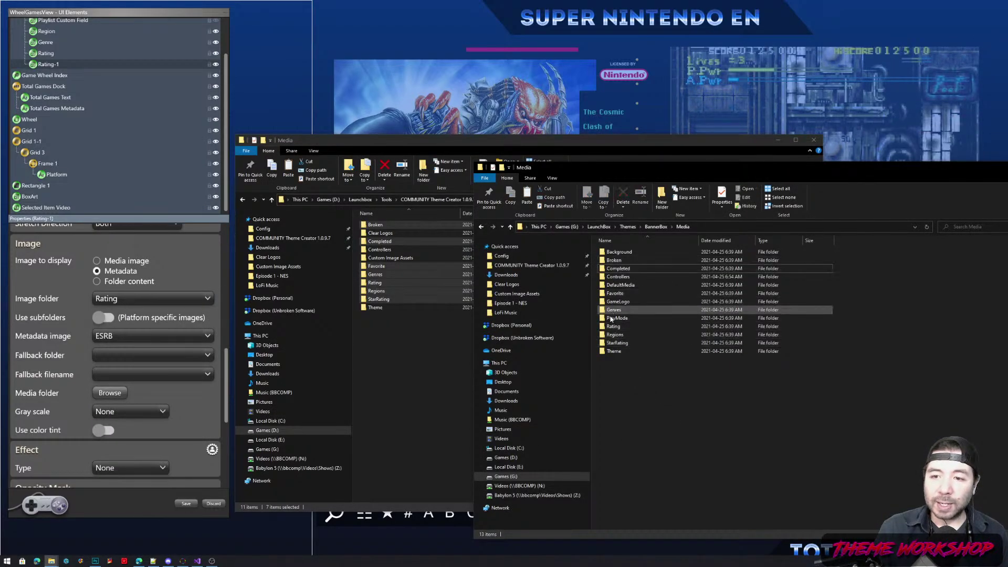
pyautogui.hotkey('alt', 'Tab')
pyautogui.click(399, 349)
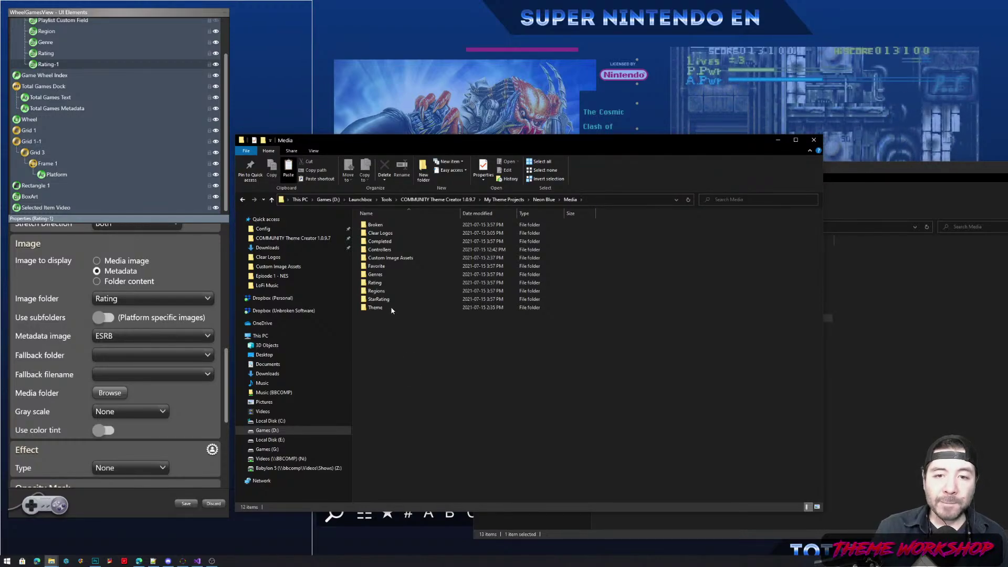
pyautogui.hotkey('ctrl', 'v')
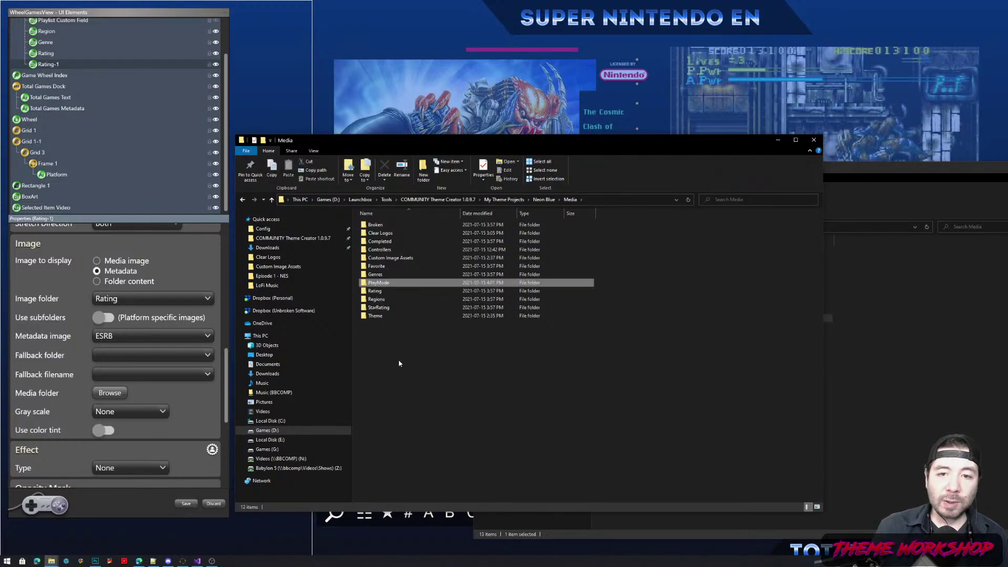
# Rename Single Player.png in the copied PlayMode folder as 1.png.
pyautogui.doubleClick(379, 283)
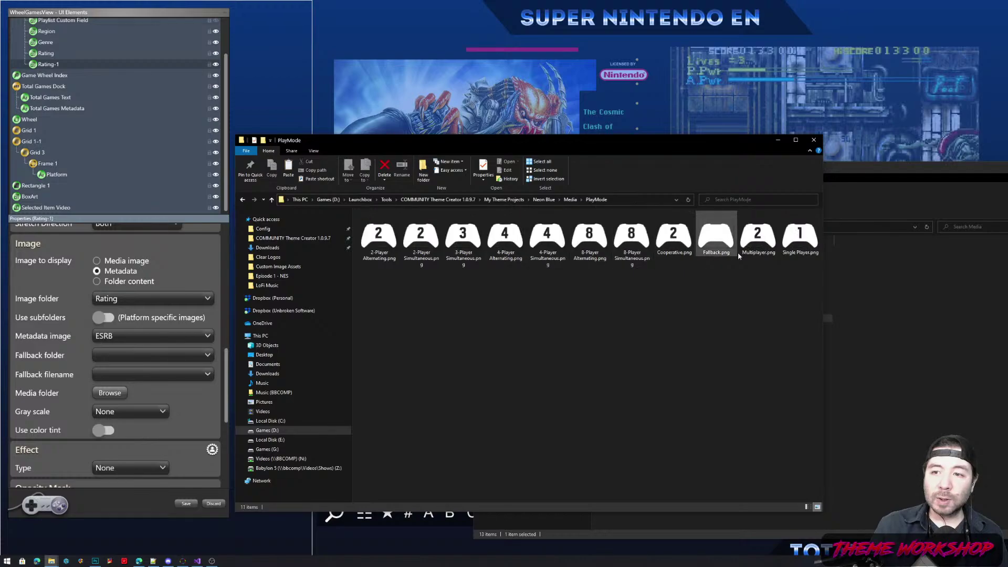
pyautogui.click(797, 254)
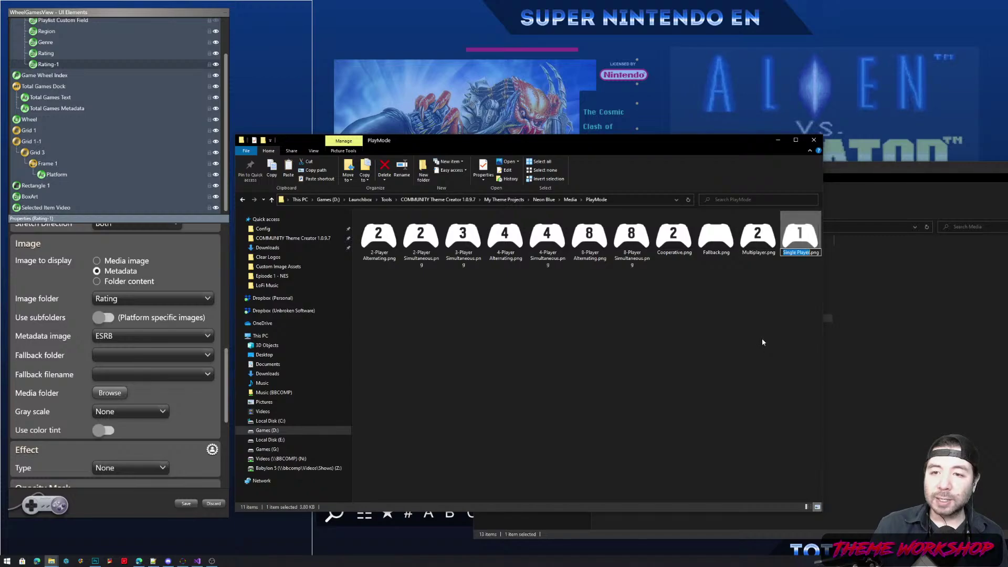
pyautogui.press('F2')
pyautogui.write('1')
pyautogui.press('Return')
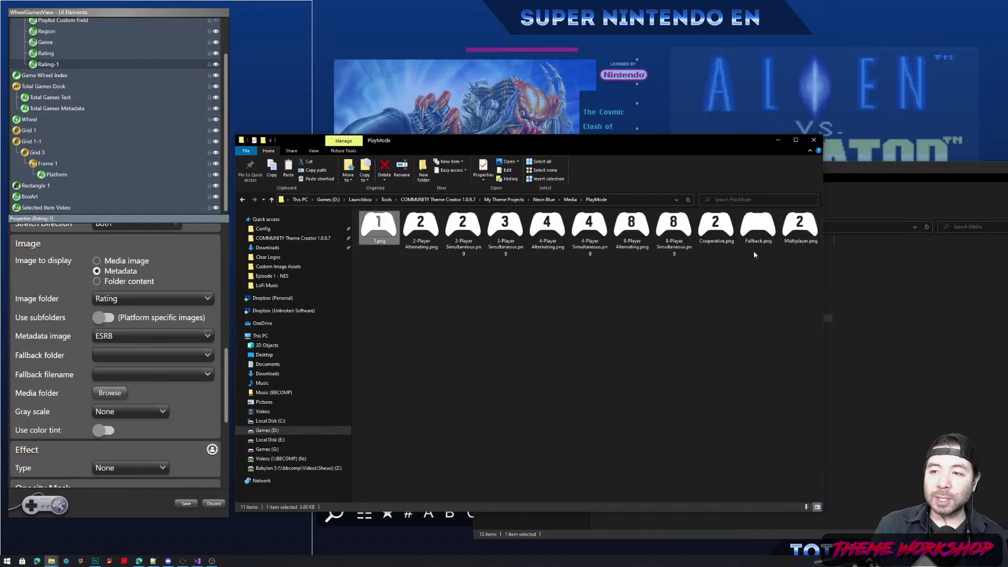
# Rename 2-Player Alternating.png as 2.png and 3-Player Simultaneous.png as 3.png in Neon Blue's PlayMode folder.
pyautogui.click(755, 239)
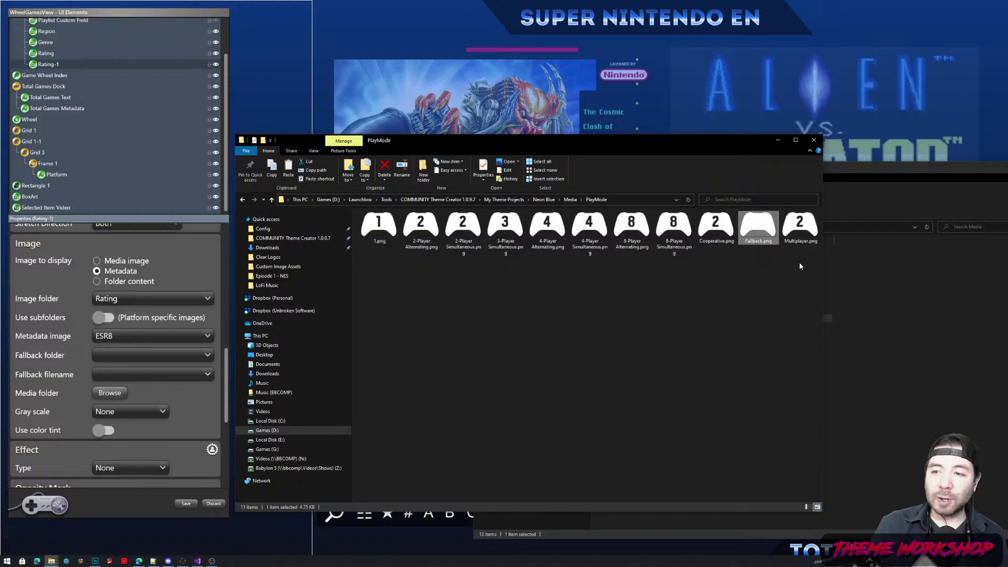
pyautogui.click(792, 250)
pyautogui.click(421, 226)
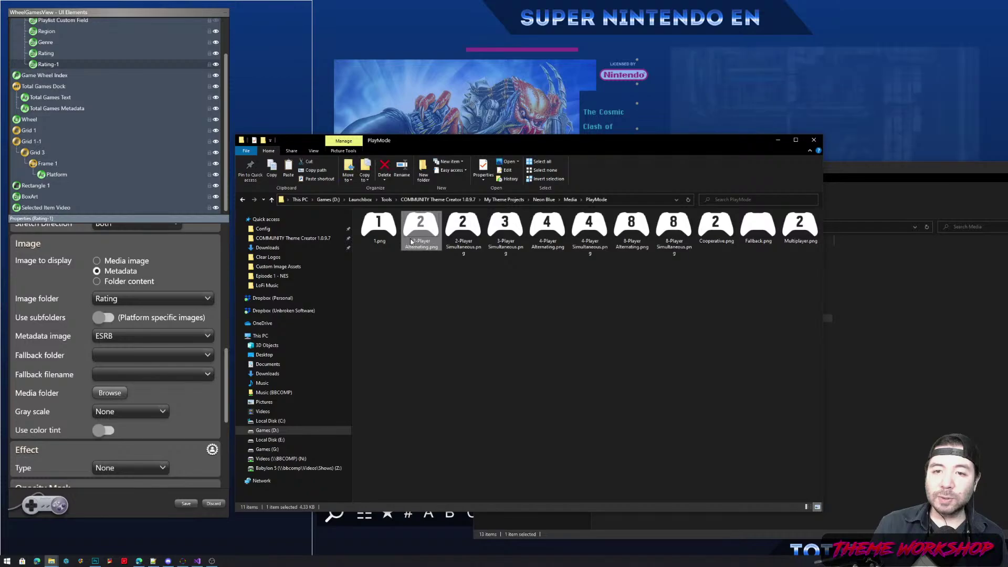
pyautogui.press('F2')
pyautogui.write('2')
pyautogui.press('Return')
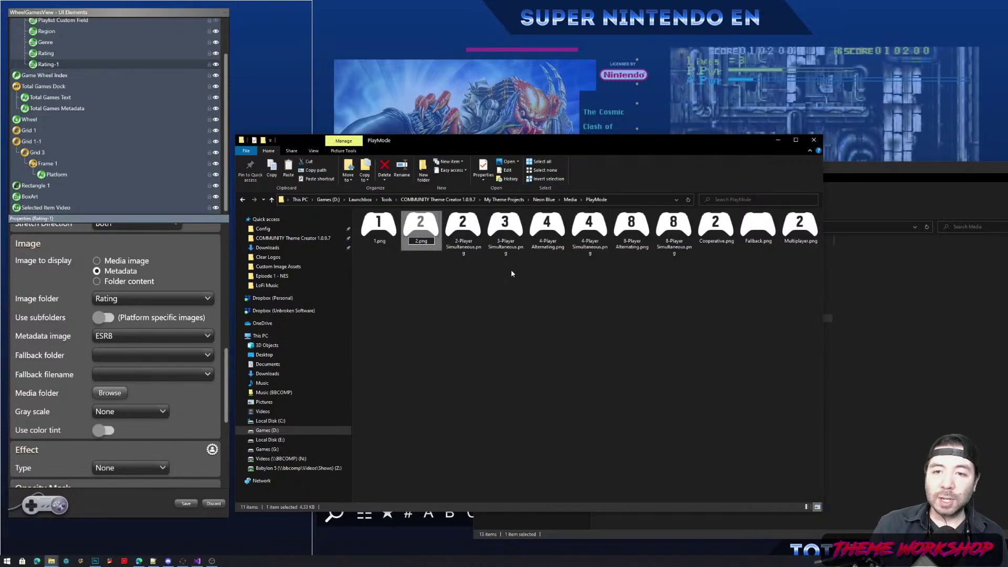
pyautogui.click(503, 243)
pyautogui.press('F2')
pyautogui.write('3')
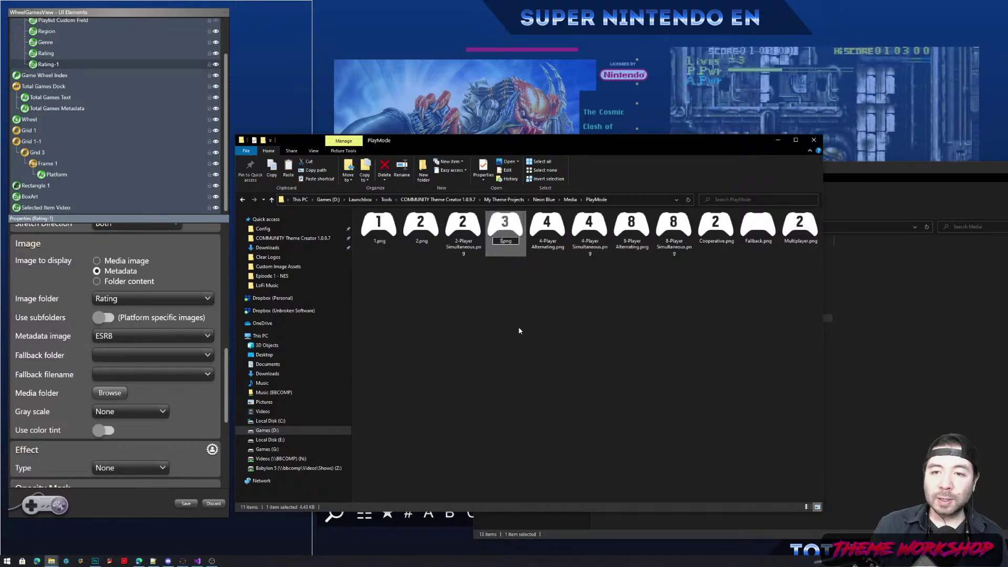
pyautogui.press('Return')
# Rename 4-Player Alternating.png as 4.png and 8-Player Alternating.png as 8.png.
pyautogui.click(553, 251)
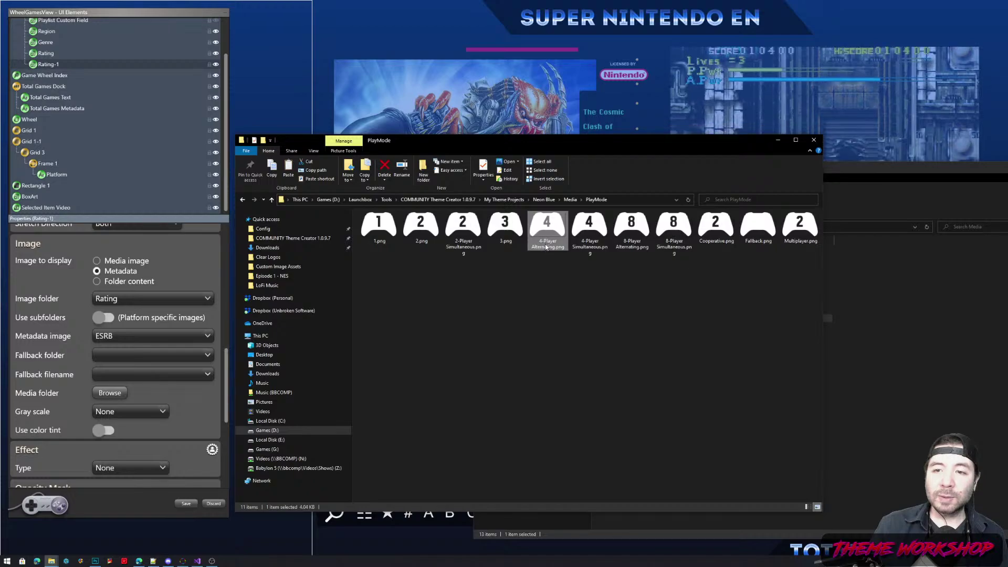
pyautogui.press('F2')
pyautogui.write('4')
pyautogui.press('Return')
pyautogui.click(631, 245)
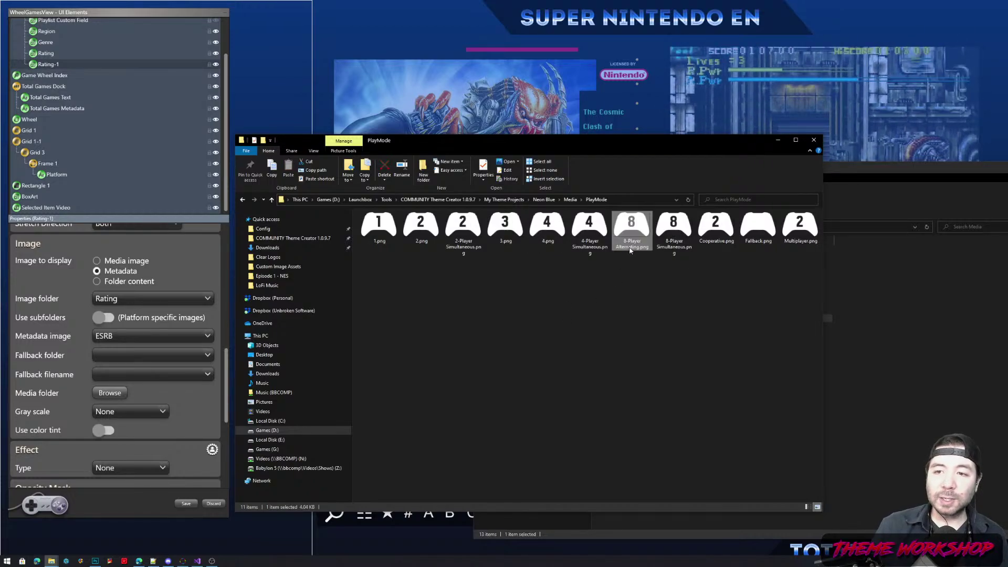
pyautogui.press('F2')
pyautogui.write('8')
pyautogui.press('Return')
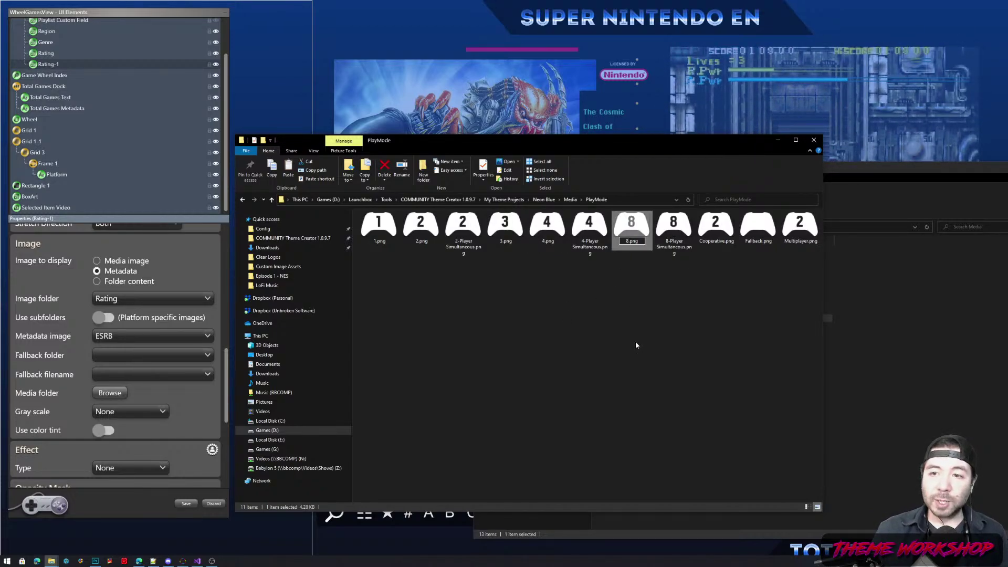
pyautogui.click(636, 341)
# Delete the 2-, 4- and 8-Player Simultaneous images together with Cooperative.png and Multiplayer.png from the PlayMode folder.
pyautogui.click(589, 231)
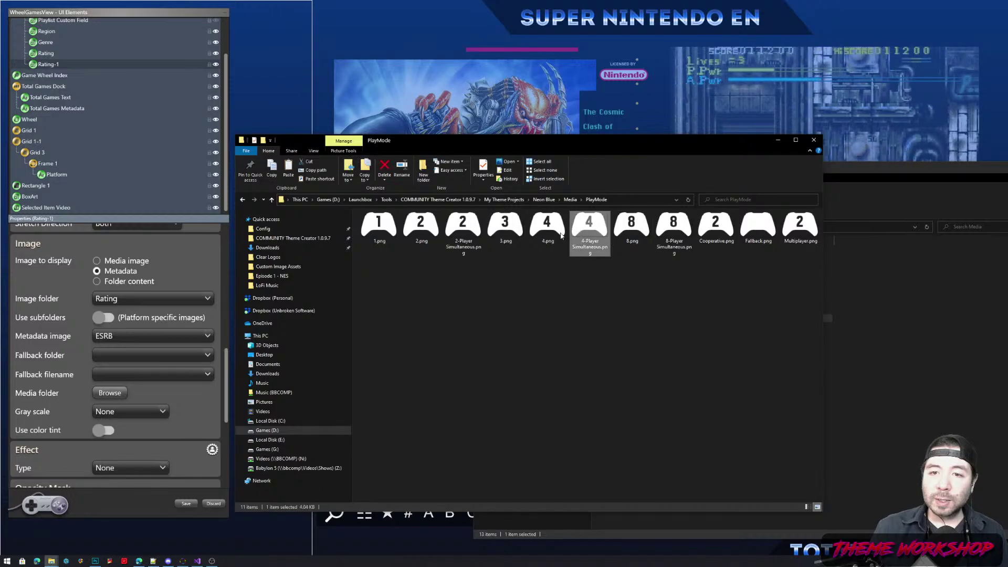
pyautogui.keyDown('ctrl'); pyautogui.click(463, 231); pyautogui.keyUp('ctrl')
pyautogui.keyDown('ctrl'); pyautogui.click(672, 231); pyautogui.keyUp('ctrl')
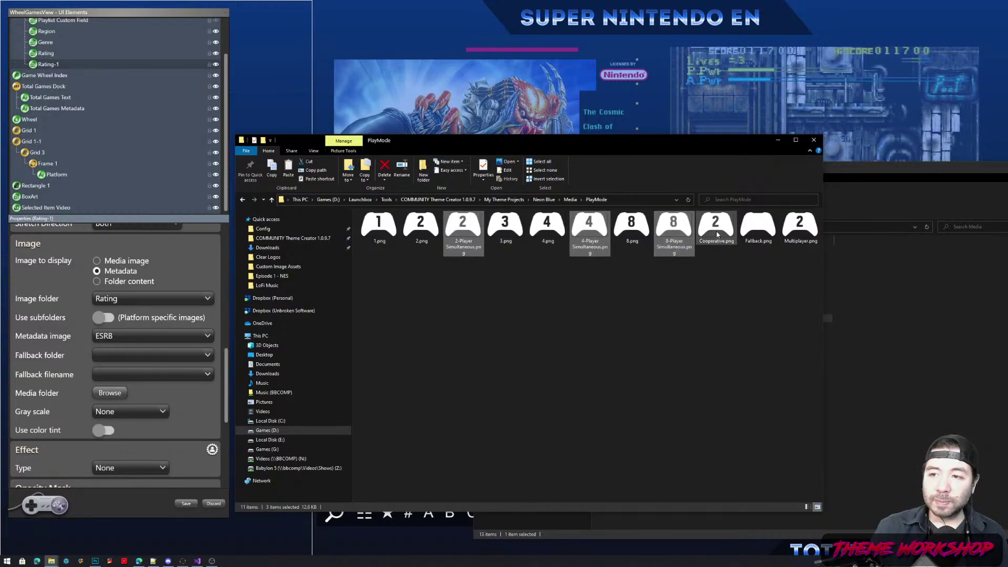
pyautogui.keyDown('ctrl'); pyautogui.click(799, 229); pyautogui.keyUp('ctrl')
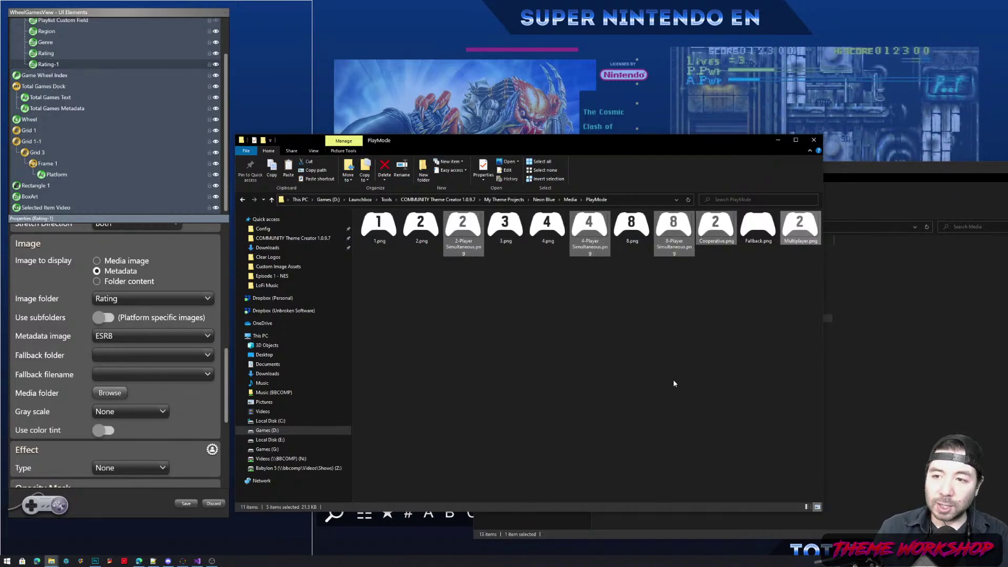
pyautogui.press('Delete')
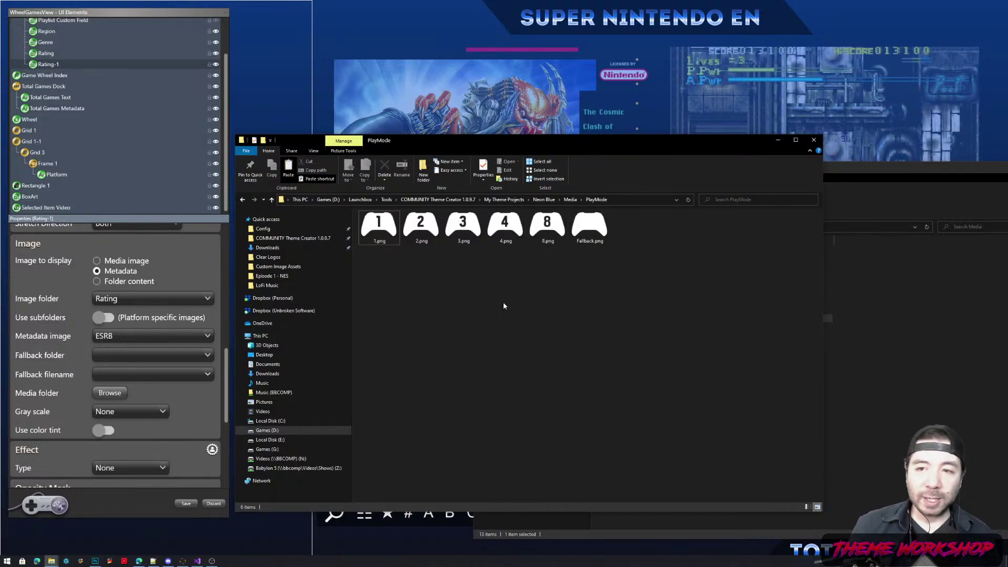
# Rename the PlayMode folder in Neon Blue's Media folder as MaxPlayers.
pyautogui.click(570, 200)
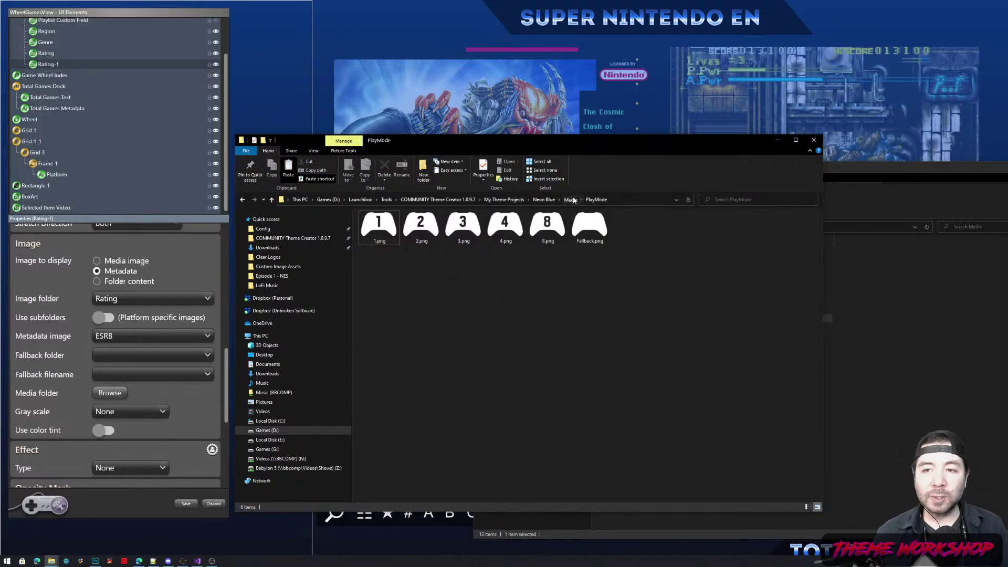
pyautogui.click(380, 283)
pyautogui.write('MaxPlayers')
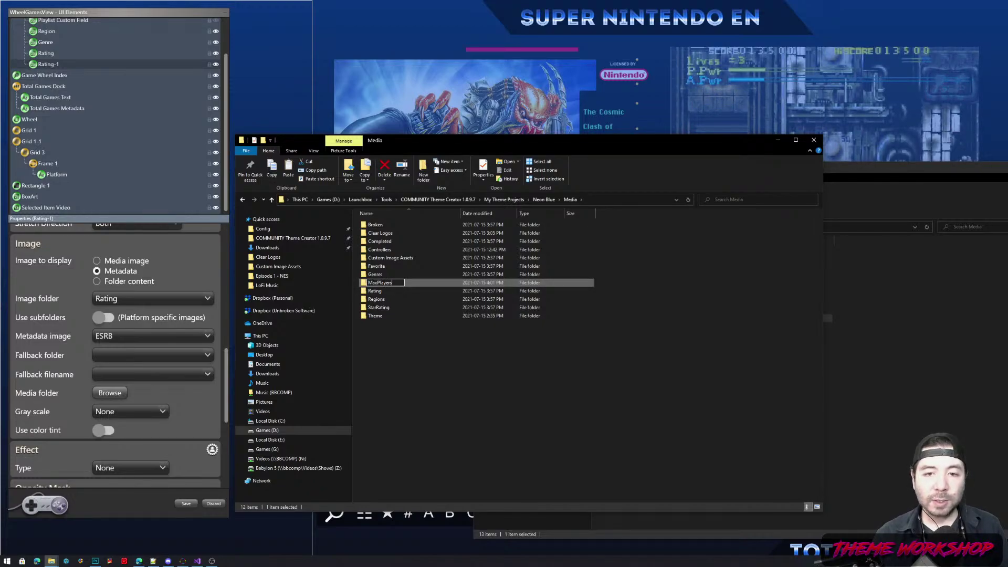
# Switch to the theme creator, set Rating-1's metadata image to Maxiumum players with the MaxPlayers image folder, and save the view.
pyautogui.rightClick(44, 64)
pyautogui.click(44, 67)
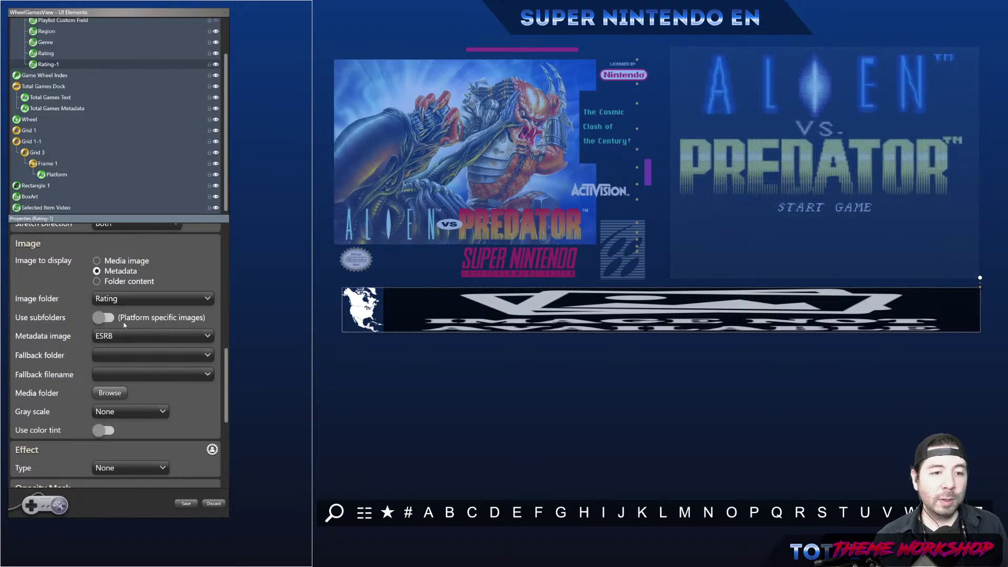
pyautogui.click(132, 299)
pyautogui.scroll(-5, 129, 239)
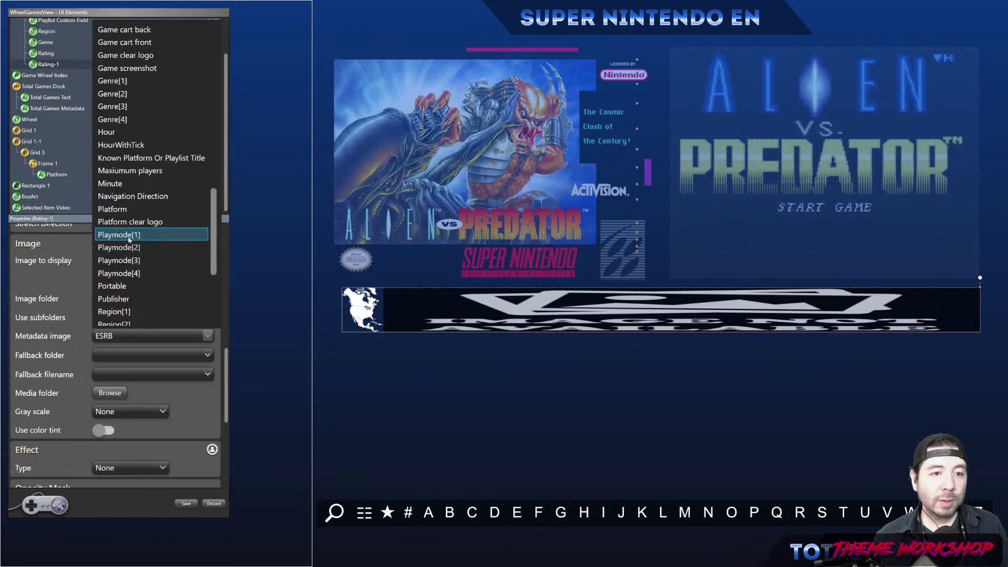
pyautogui.click(130, 170)
pyautogui.click(130, 298)
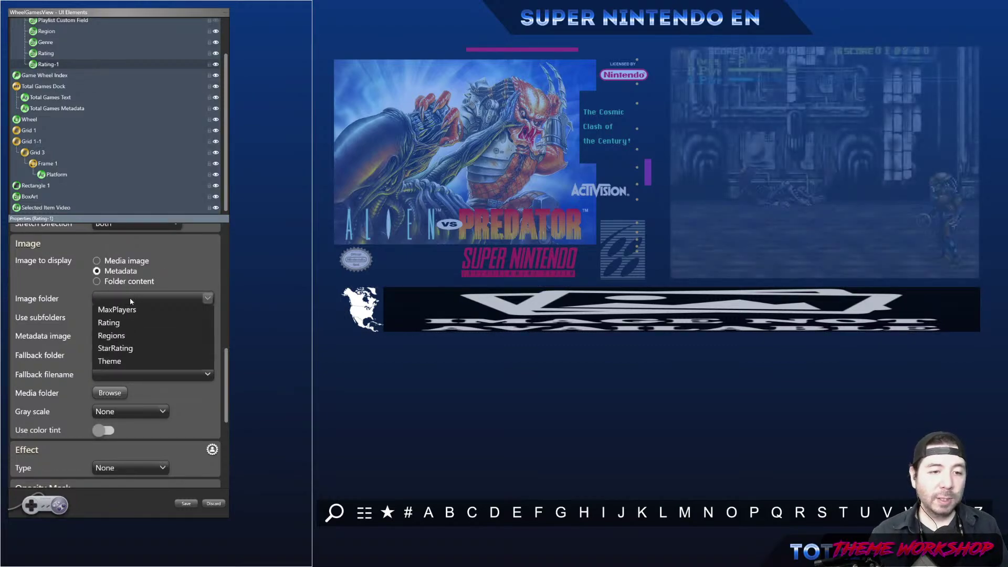
pyautogui.click(137, 400)
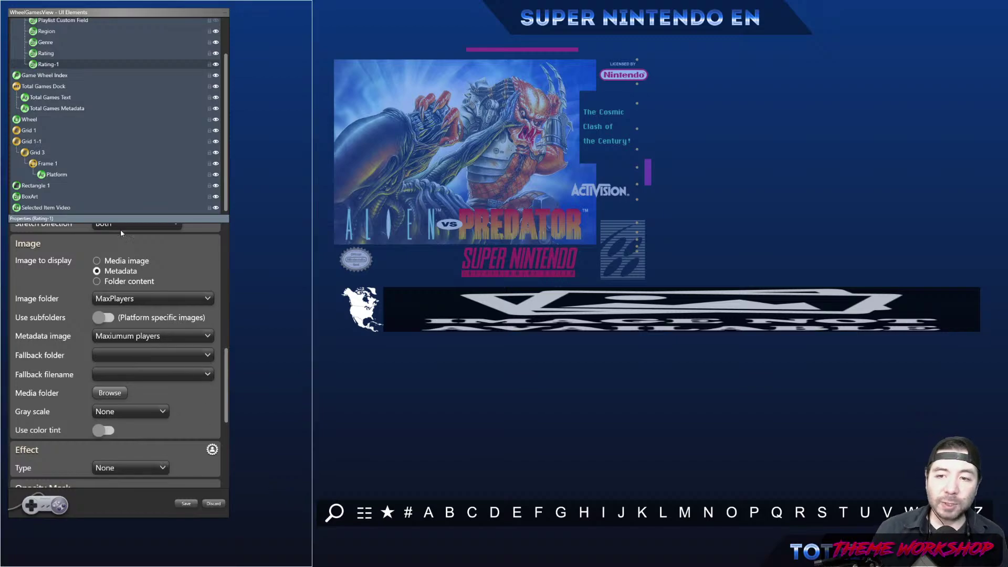
pyautogui.scroll(1, 172, 105)
pyautogui.scroll(2, 172, 115)
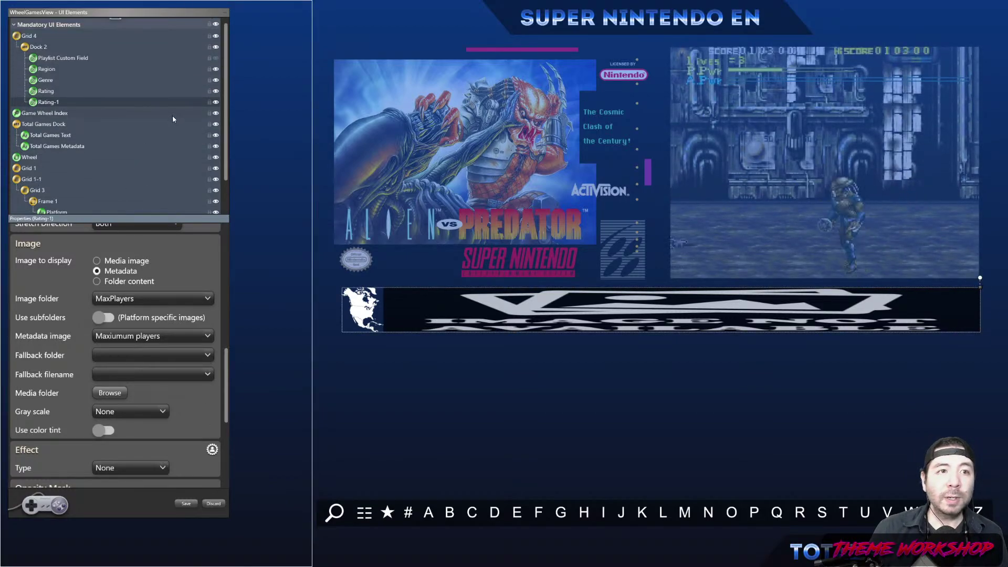
pyautogui.click(185, 503)
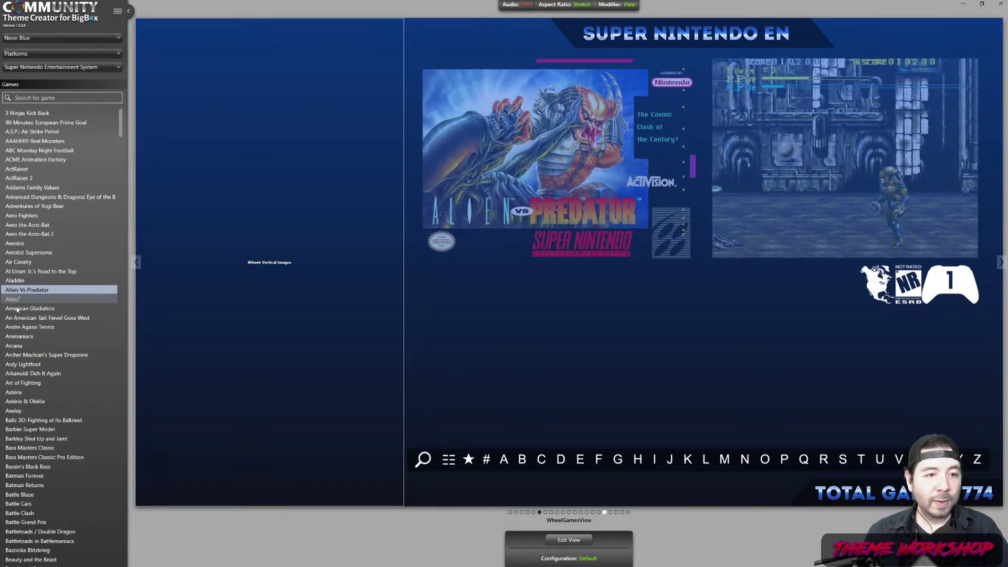
# Preview the badge row with An American Tail: Fievel Goes West and reopen WheelGamesView for editing.
pyautogui.click(27, 319)
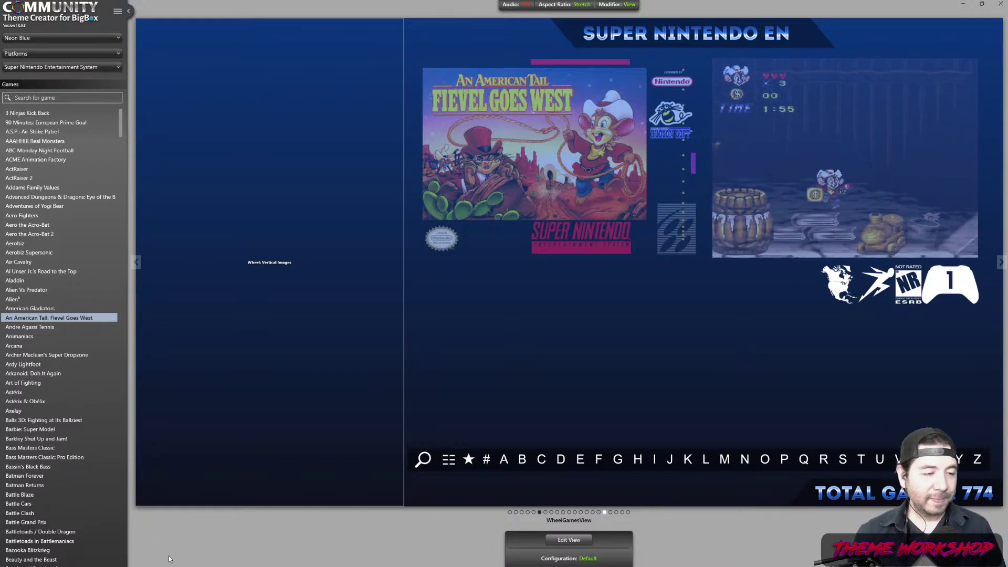
pyautogui.click(568, 541)
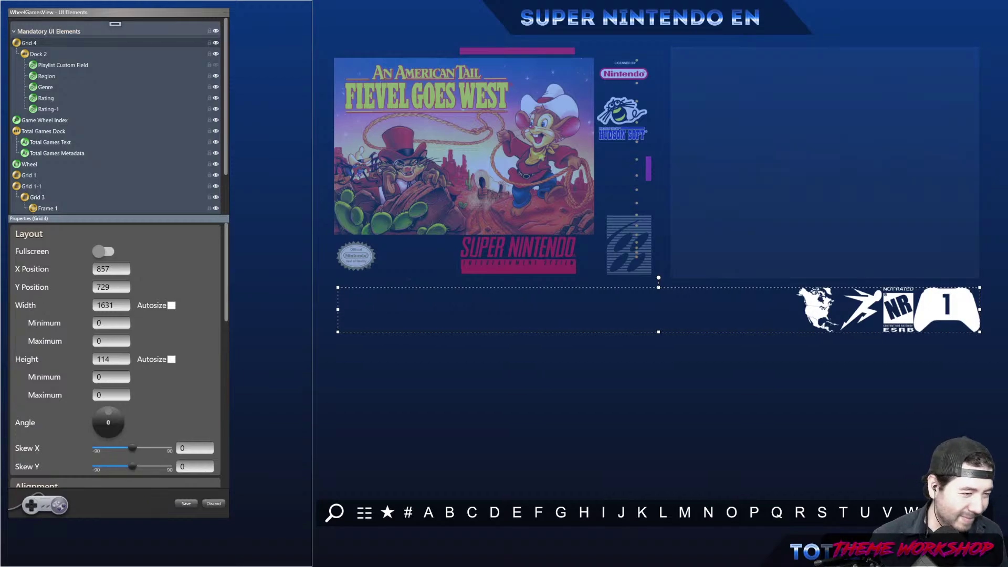
pyautogui.hotkey('alt', 'Tab')
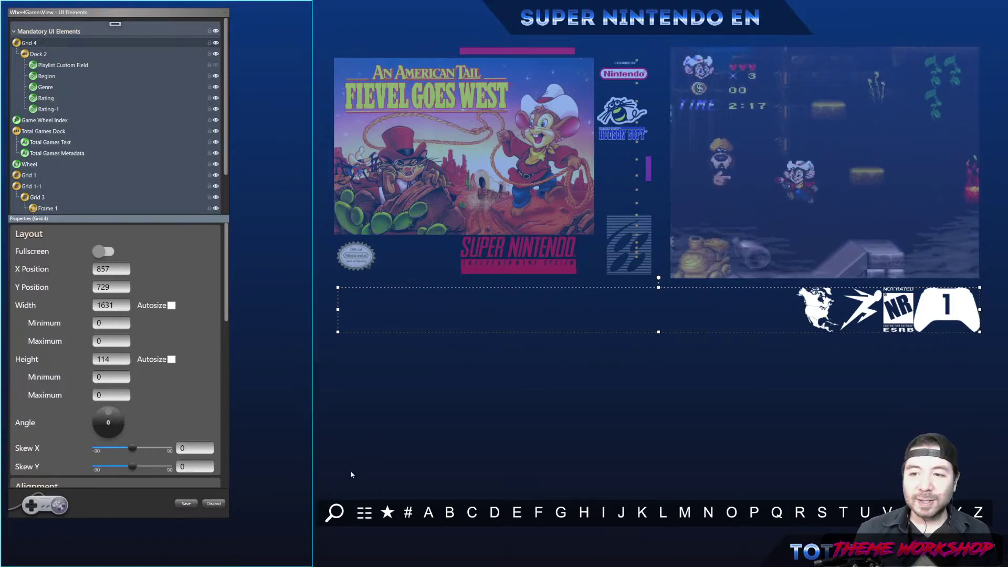
# Shorten Grid 4 and the Dock 2 inside it, bringing the dock's height to about 87.
pyautogui.moveTo(659, 331)
pyautogui.mouseDown()
pyautogui.moveTo(657, 309)
pyautogui.moveTo(658, 321)
pyautogui.mouseUp()
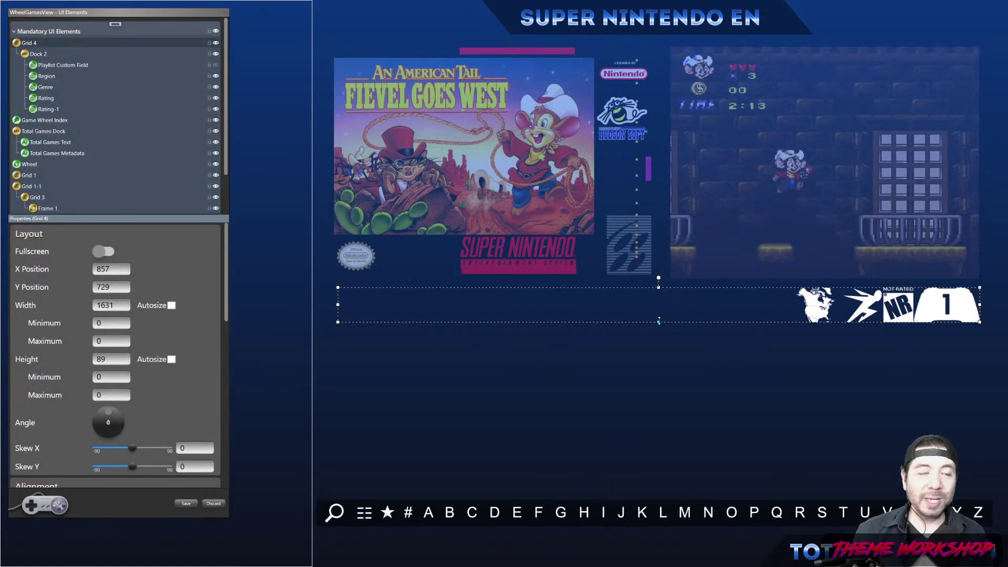
pyautogui.click(46, 56)
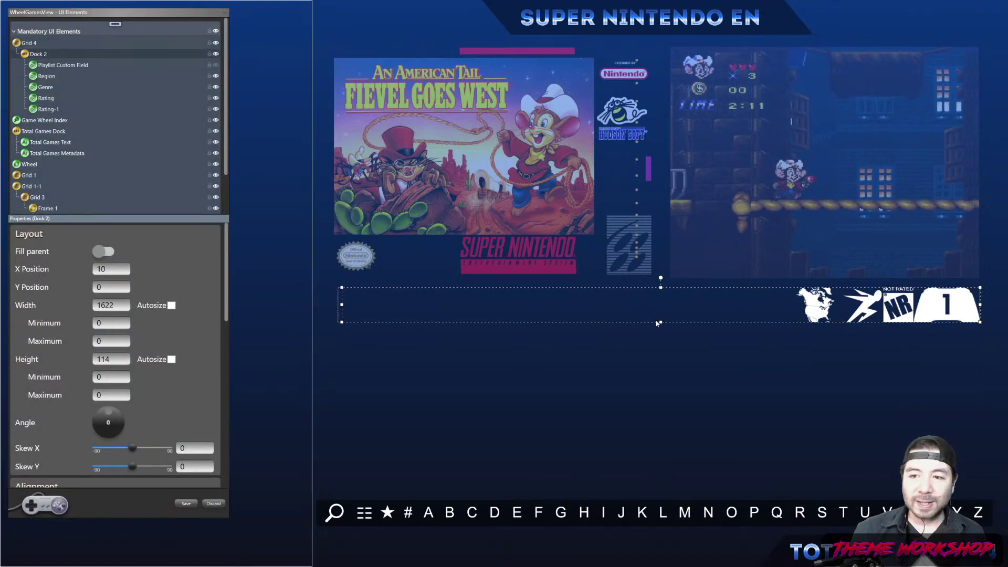
pyautogui.moveTo(660, 322); pyautogui.dragTo(652, 321)
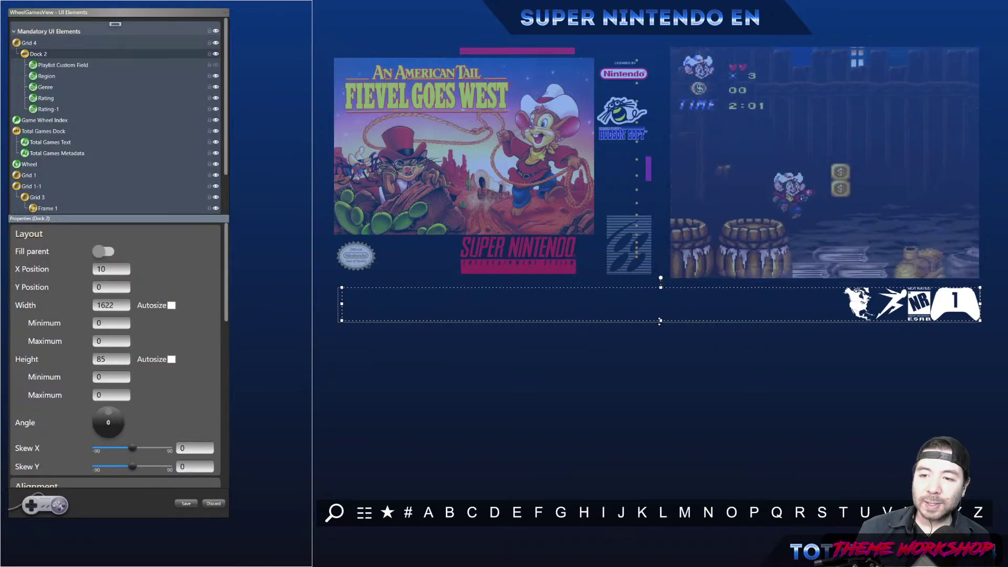
pyautogui.moveTo(661, 322); pyautogui.dragTo(650, 332)
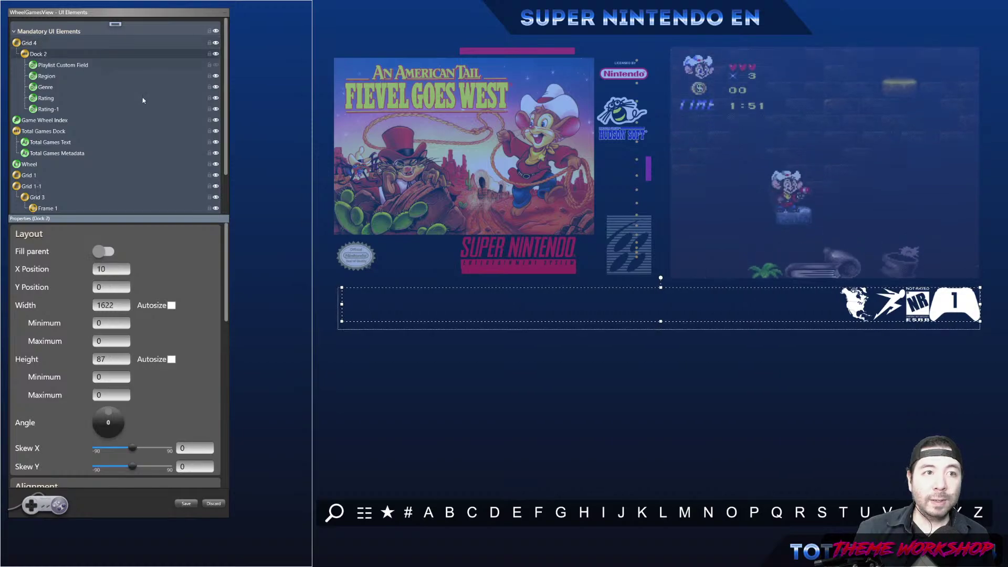
# Turn on height autosizing for Dock 2 and extend its left edge to a width of about 1630.
pyautogui.click(171, 359)
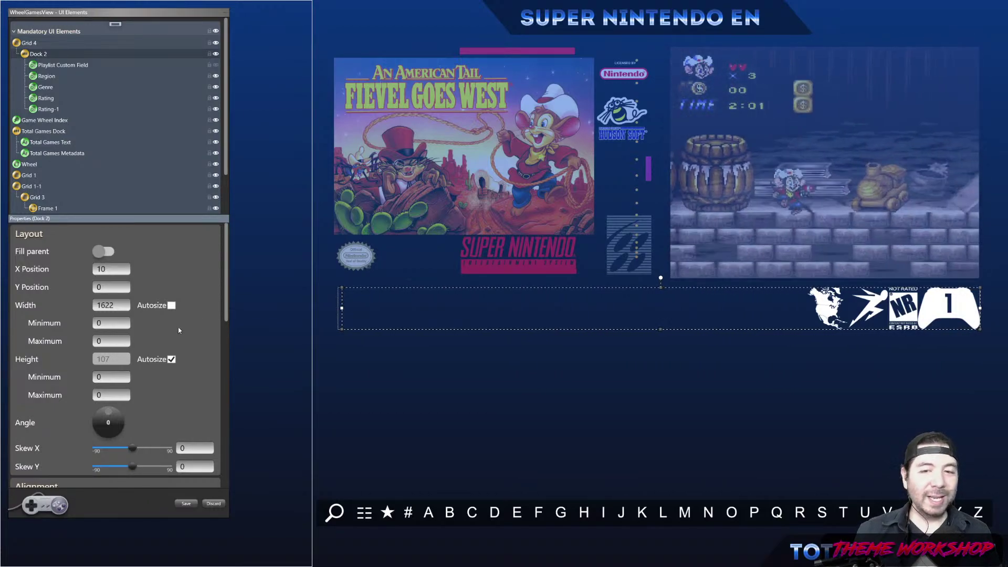
pyautogui.moveTo(342, 309); pyautogui.dragTo(338, 309)
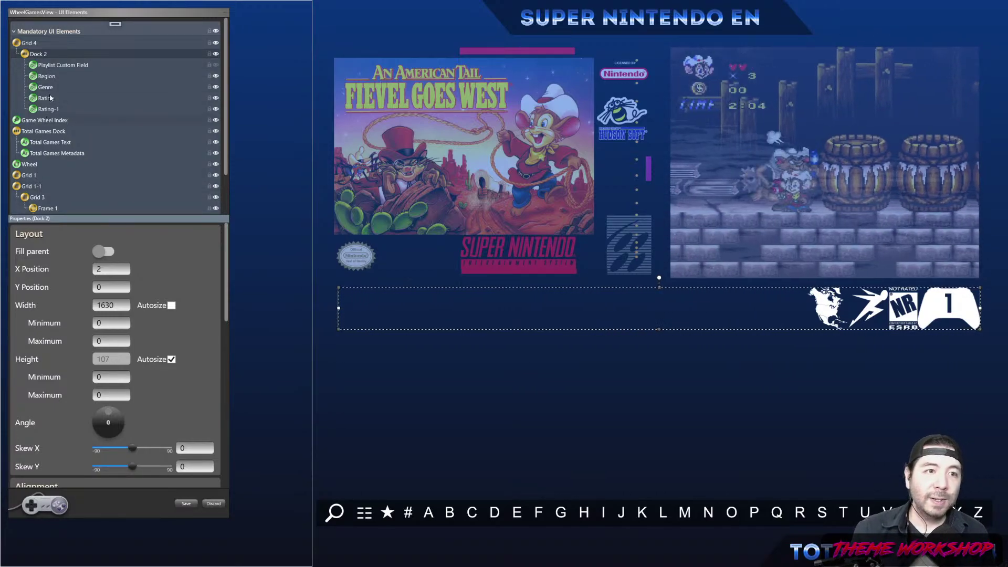
# Rename the Rating-1 element in Dock 2 as Max Players.
pyautogui.click(52, 111)
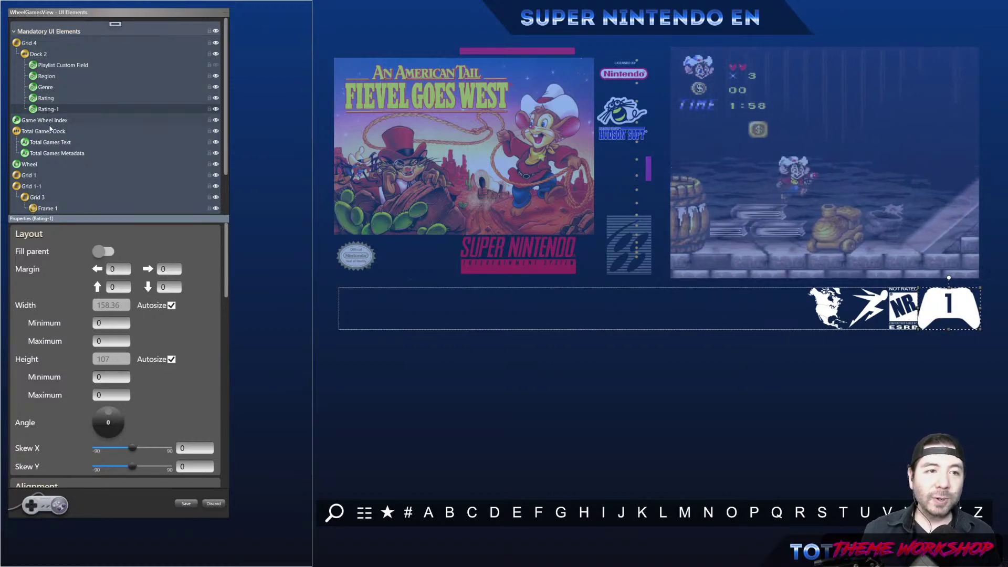
pyautogui.scroll(-2, 95, 147)
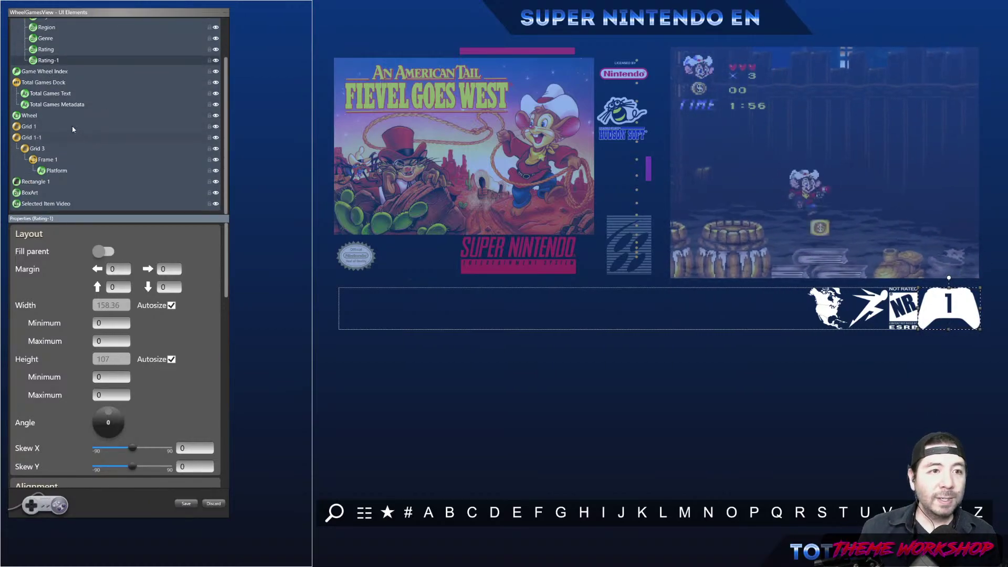
pyautogui.scroll(2, 75, 131)
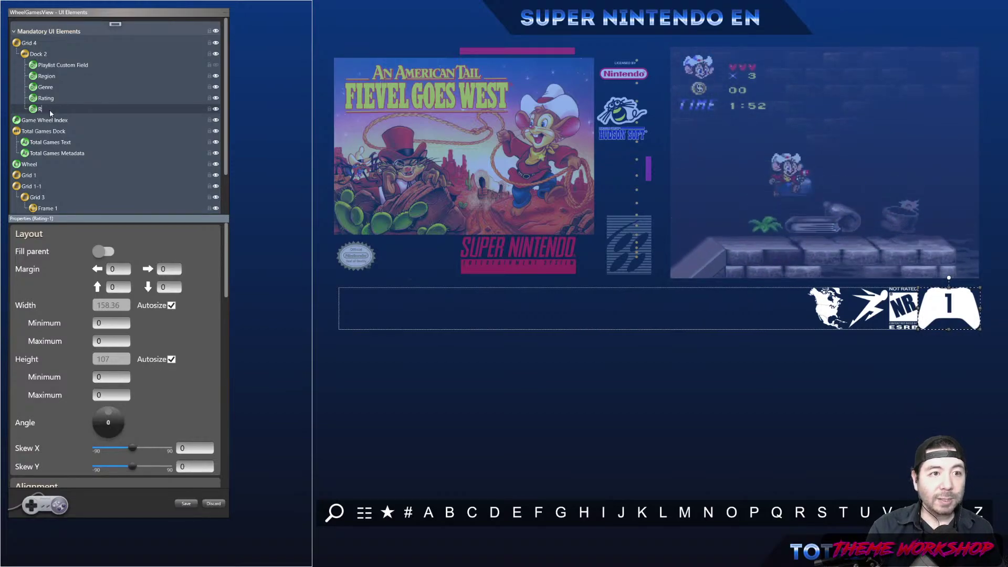
pyautogui.write('Max Players')
pyautogui.press('Return')
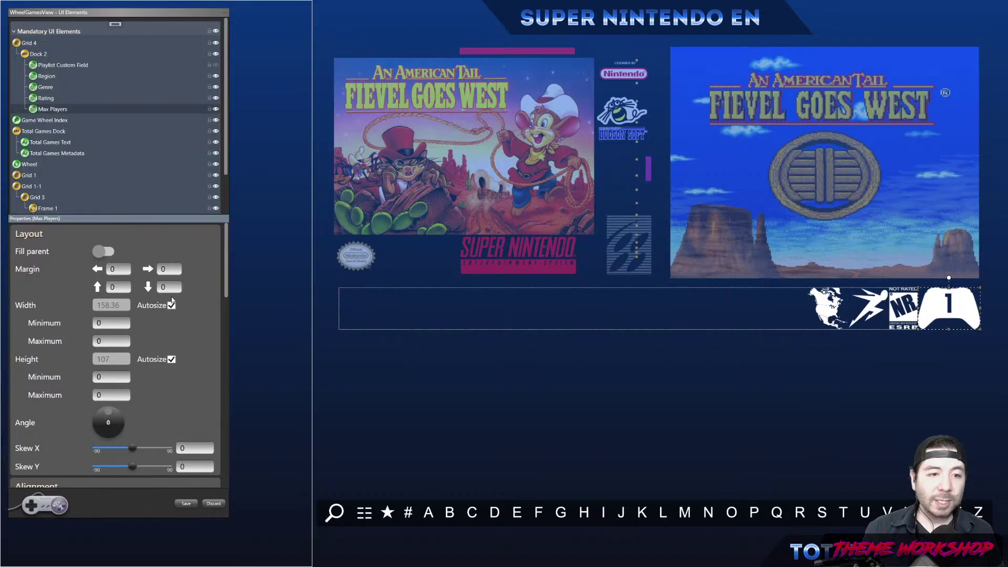
# Set the Max Players badge's top and bottom margins to 10, keeping its right margin at 0.
pyautogui.doubleClick(112, 287)
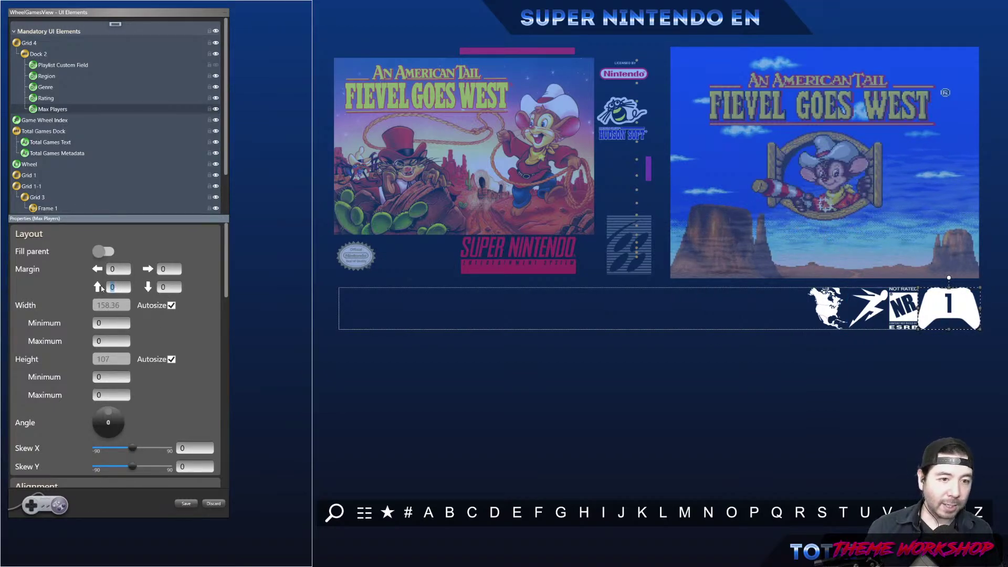
pyautogui.press('Tab')
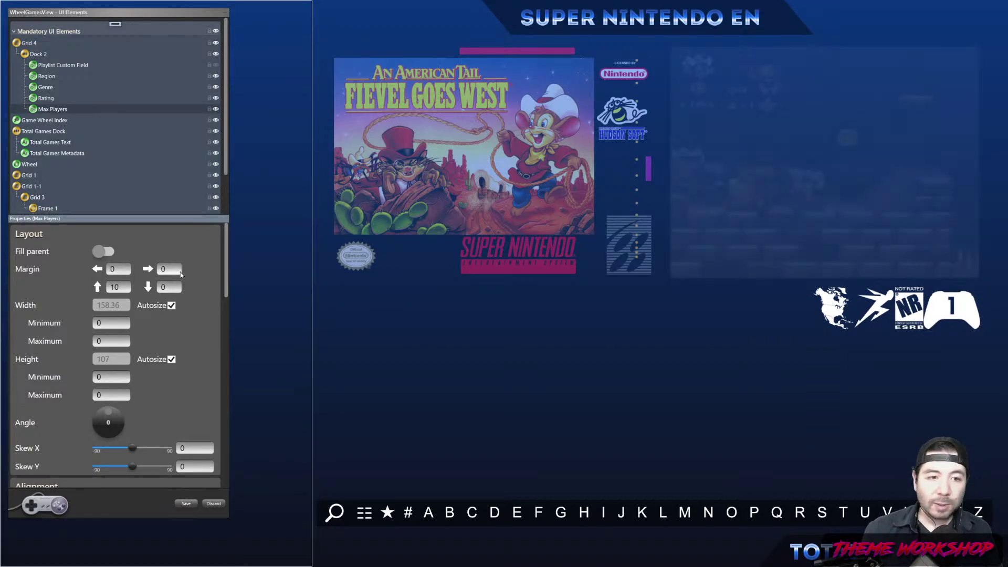
pyautogui.write('10')
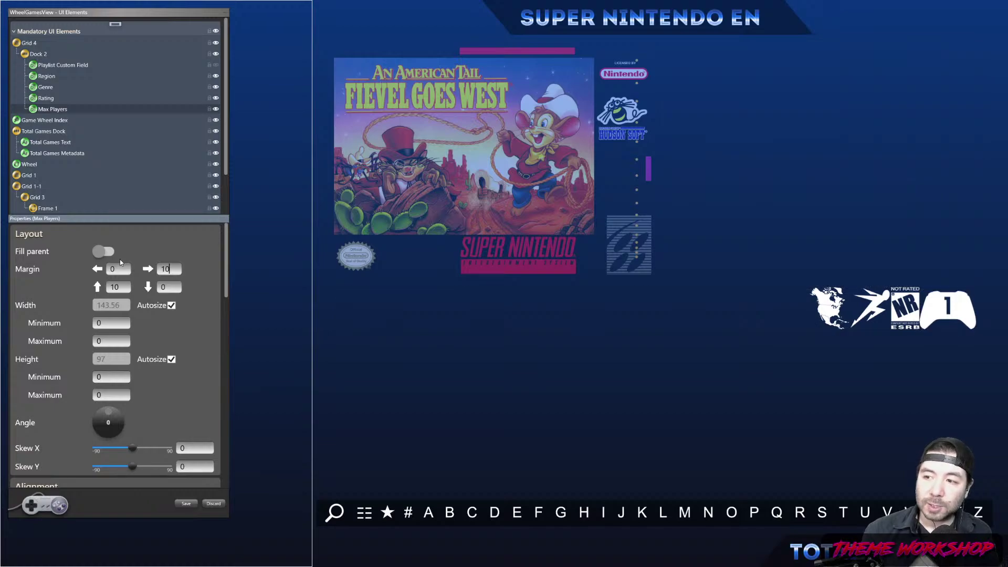
pyautogui.press('BackSpace')
pyautogui.press('BackSpace')
pyautogui.write('0')
pyautogui.doubleClick(168, 286)
pyautogui.write('10')
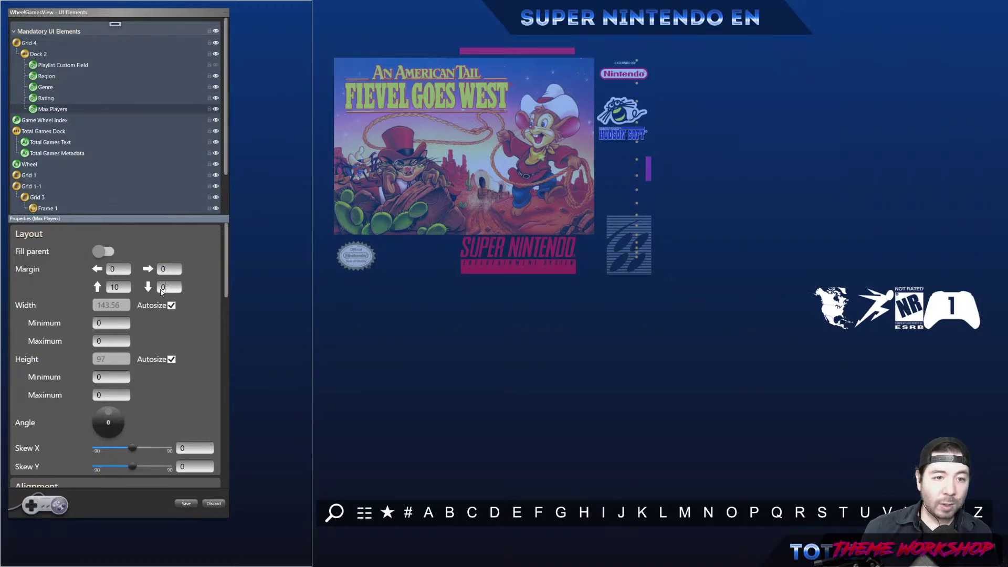
# Set the Max Players badge's top and bottom margins to 15.
pyautogui.click(165, 269)
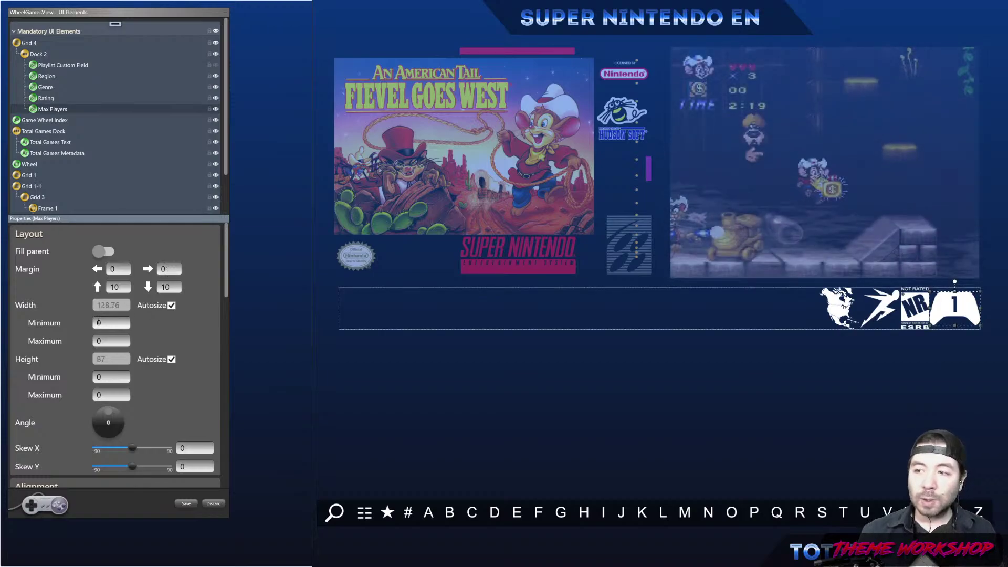
pyautogui.press('Tab')
pyautogui.write('15')
pyautogui.press('Tab')
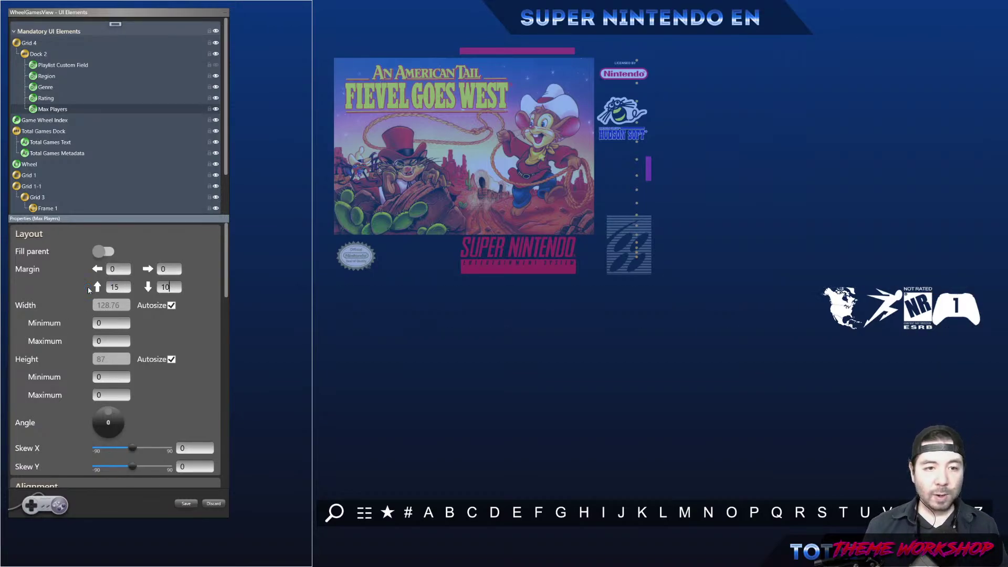
pyautogui.press('BackSpace')
pyautogui.write('15')
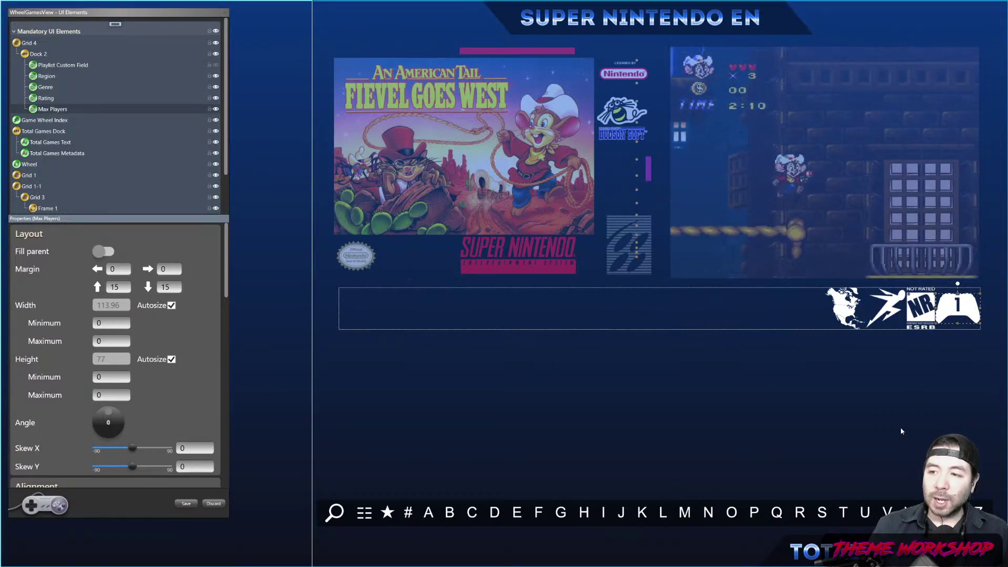
# Set the right margin of the Region, Genre and Rating badges to 10 each.
pyautogui.click(47, 76)
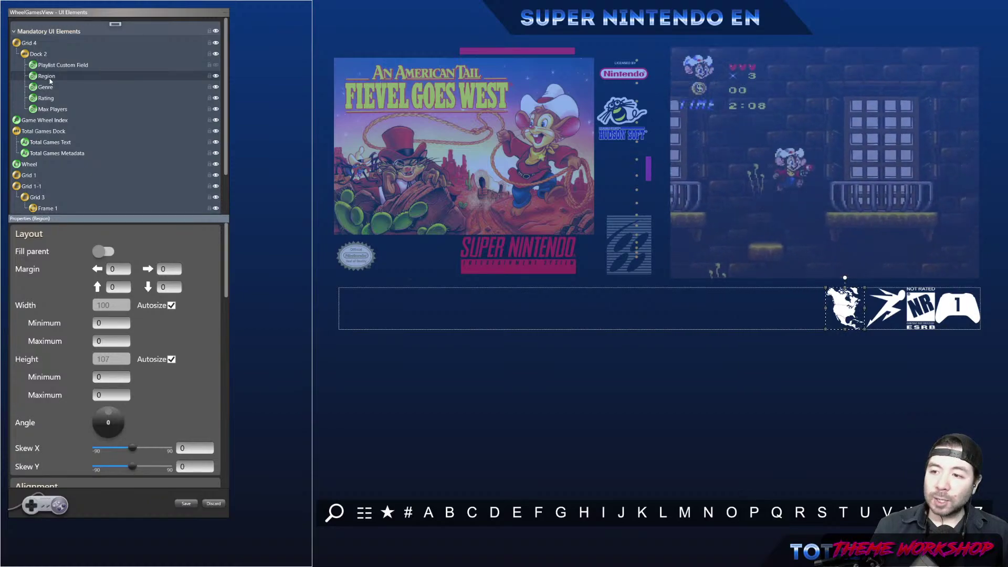
pyautogui.click(168, 269)
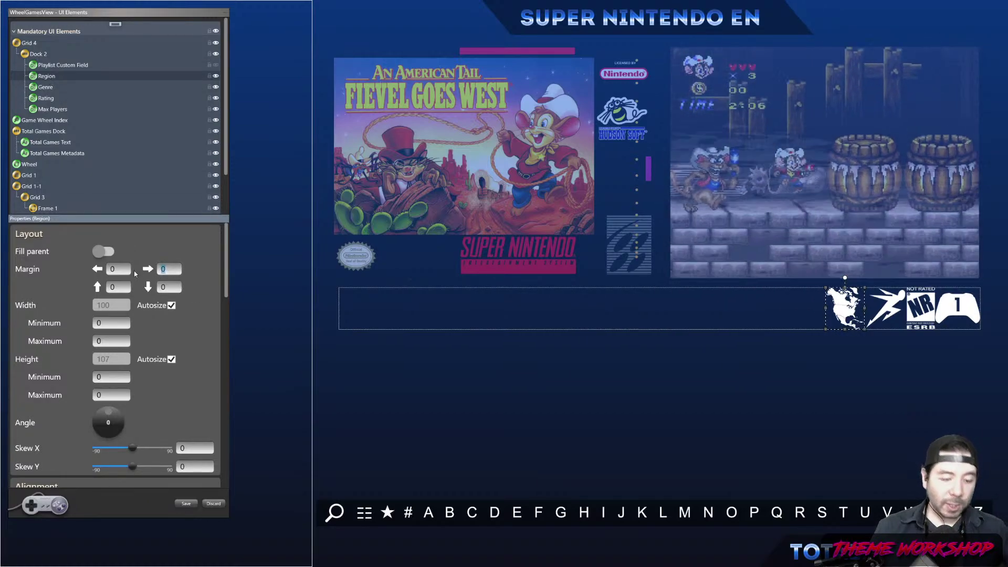
pyautogui.write('10')
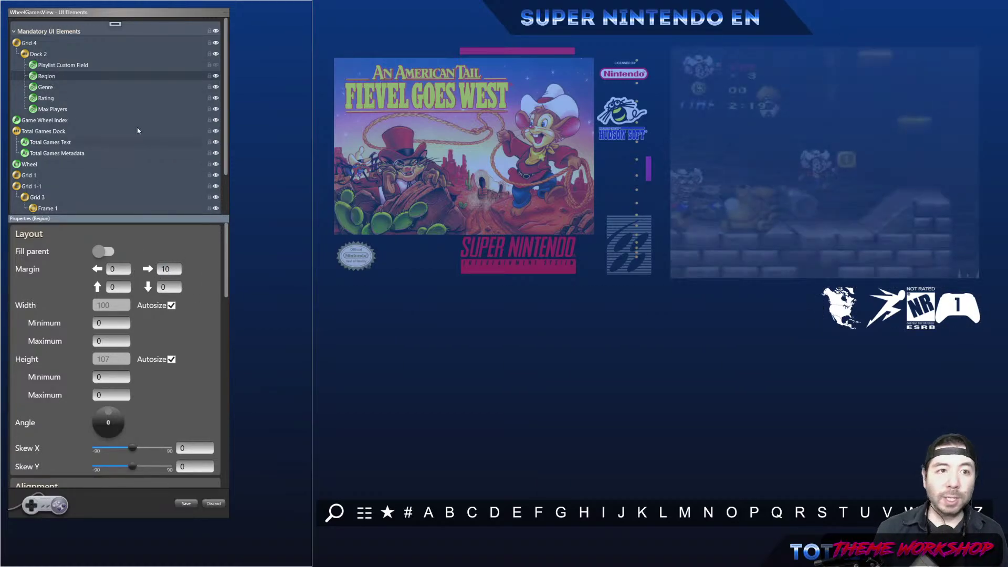
pyautogui.click(53, 87)
pyautogui.click(168, 269)
pyautogui.write('10')
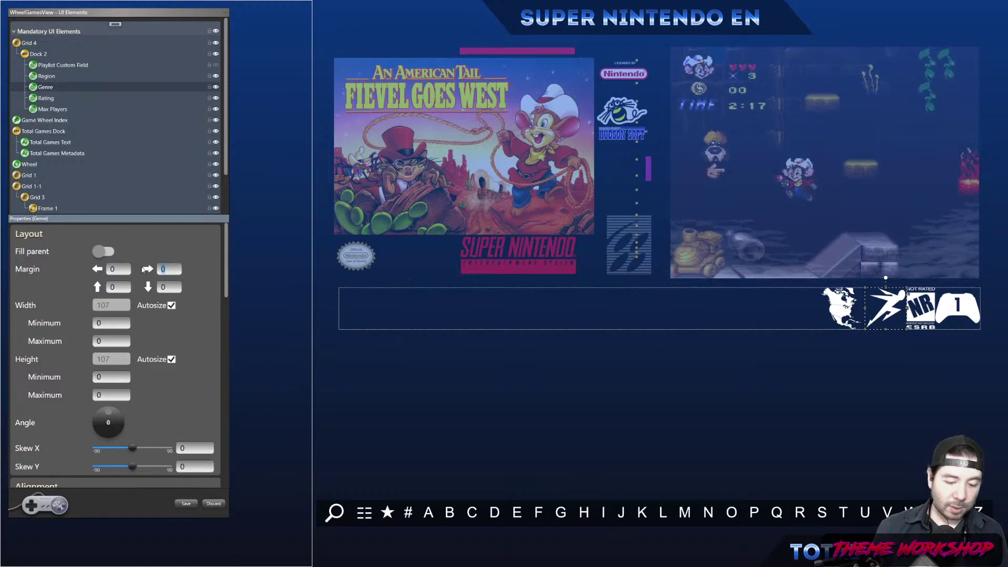
pyautogui.click(46, 98)
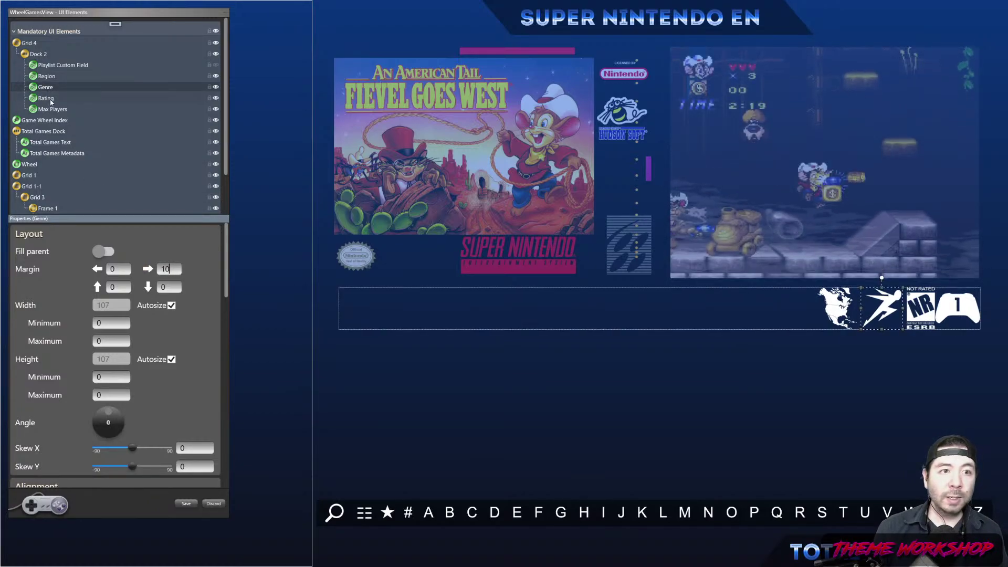
pyautogui.write('10')
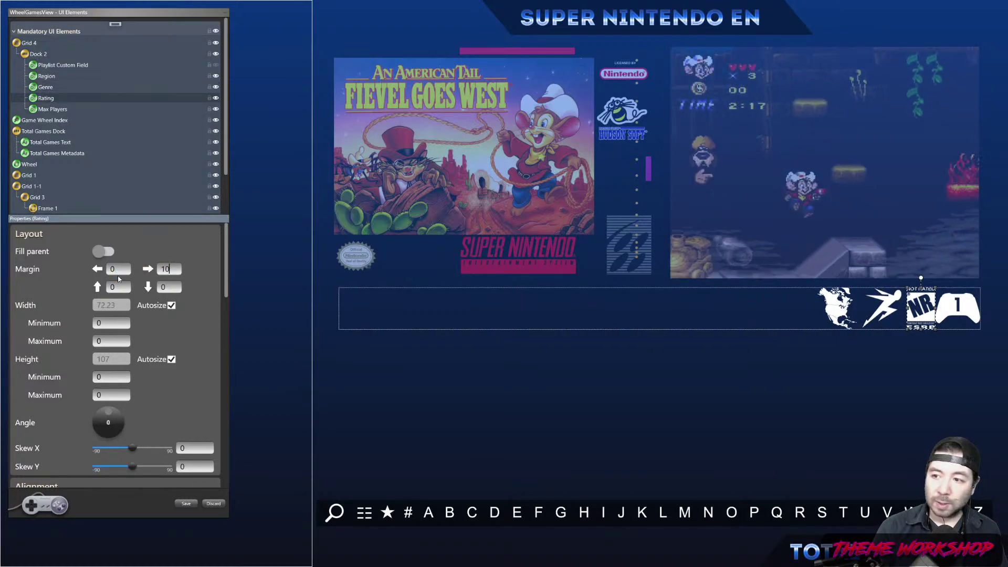
# Increase the right margin of the Region, Genre and Rating badges to 20 each.
pyautogui.click(47, 77)
pyautogui.click(178, 271)
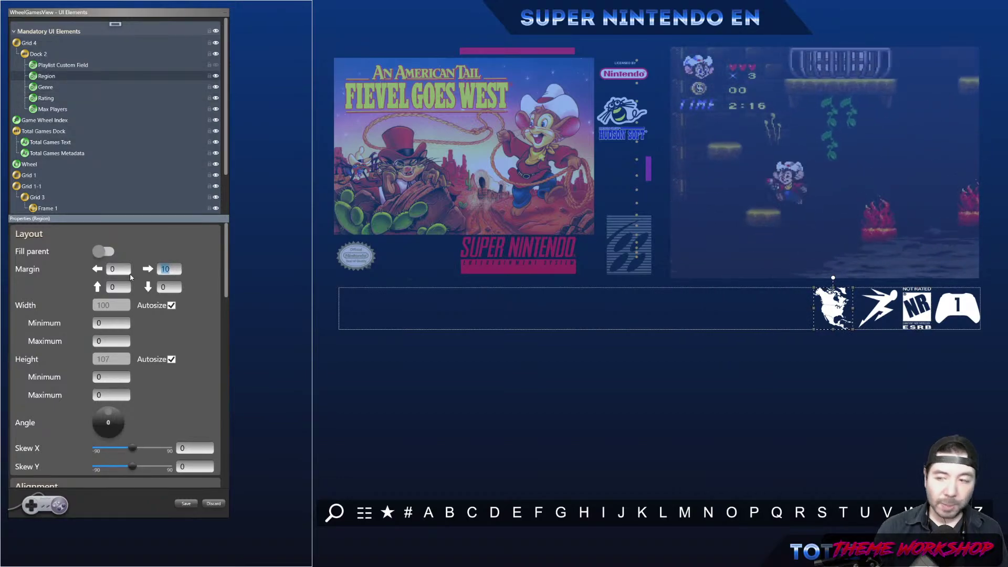
pyautogui.click(53, 87)
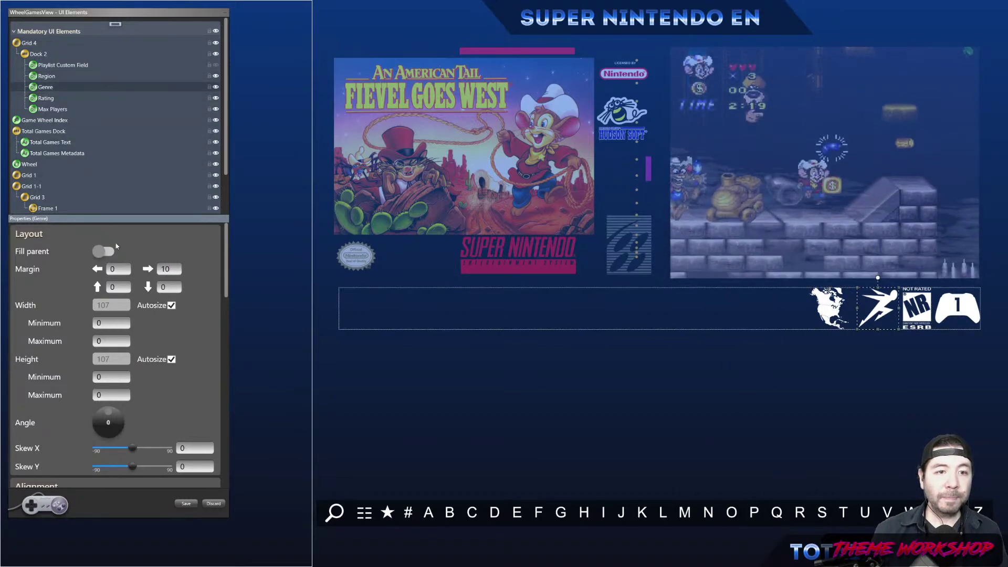
pyautogui.click(169, 268)
pyautogui.write('20')
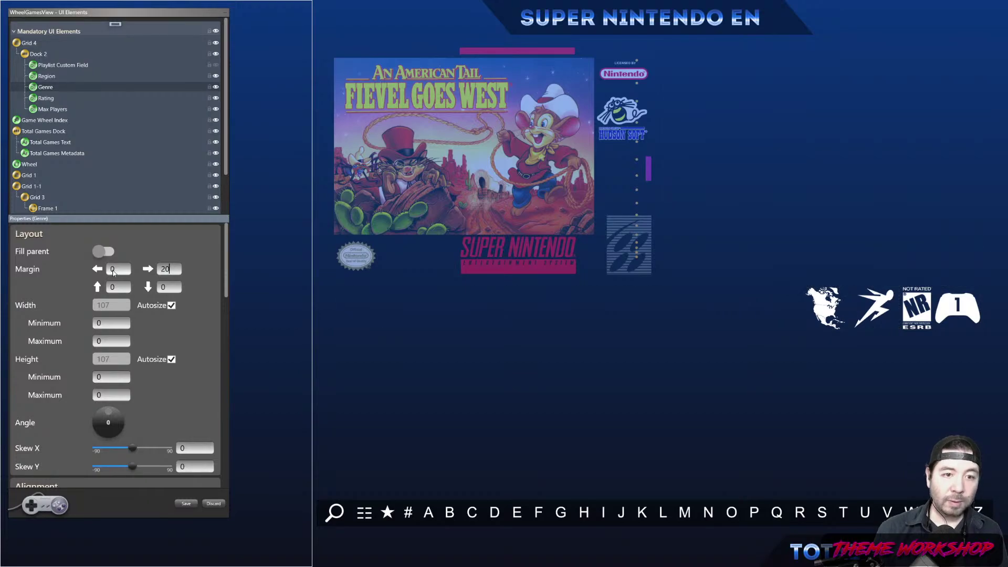
pyautogui.click(46, 98)
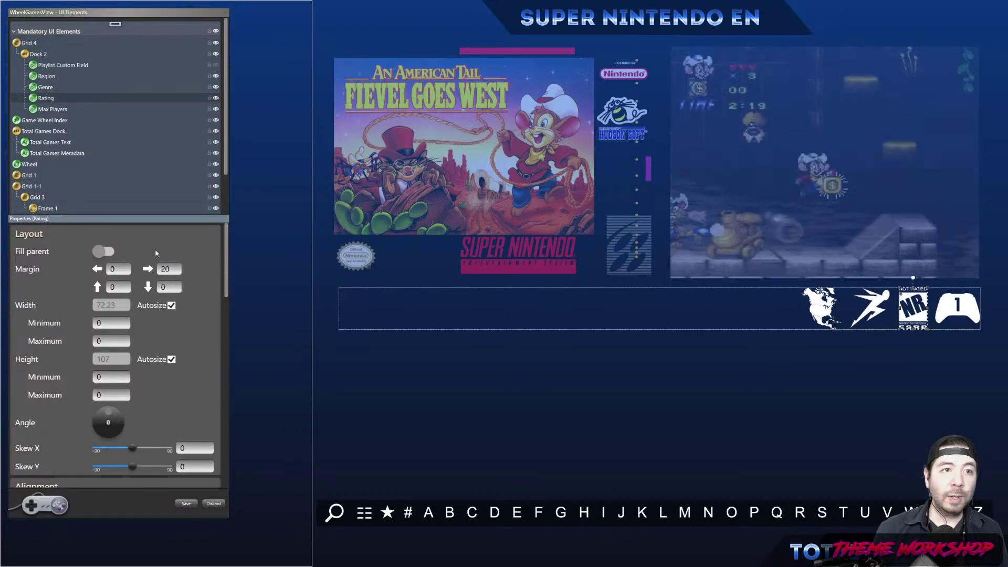
# Give the Playlist Custom Field image a right margin of 20 and hide it in the editor.
pyautogui.click(69, 66)
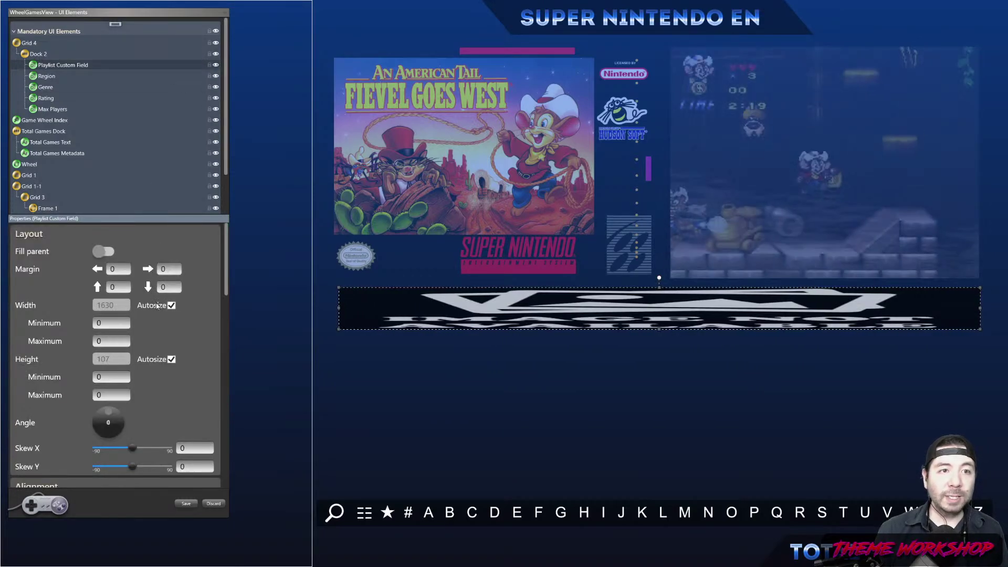
pyautogui.doubleClick(168, 269)
pyautogui.write('20')
pyautogui.press('Return')
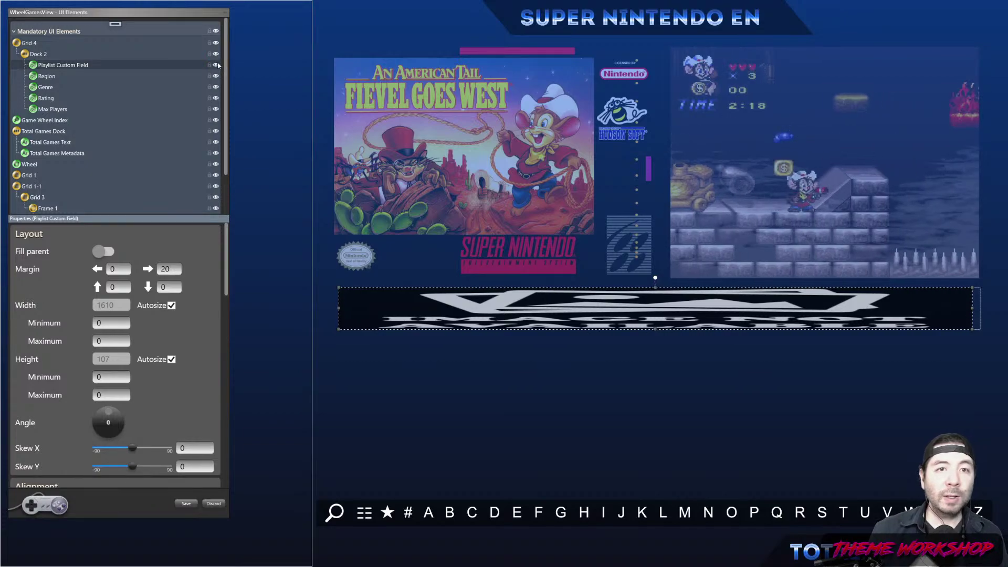
pyautogui.click(215, 65)
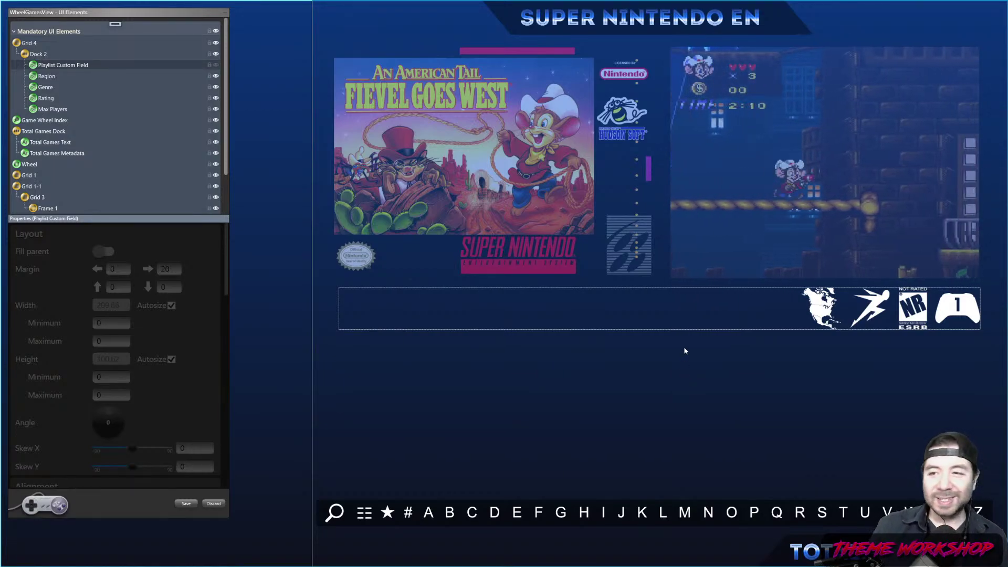
# Set the foreground opacity of Grid 4 to 70% and deselect it.
pyautogui.click(33, 44)
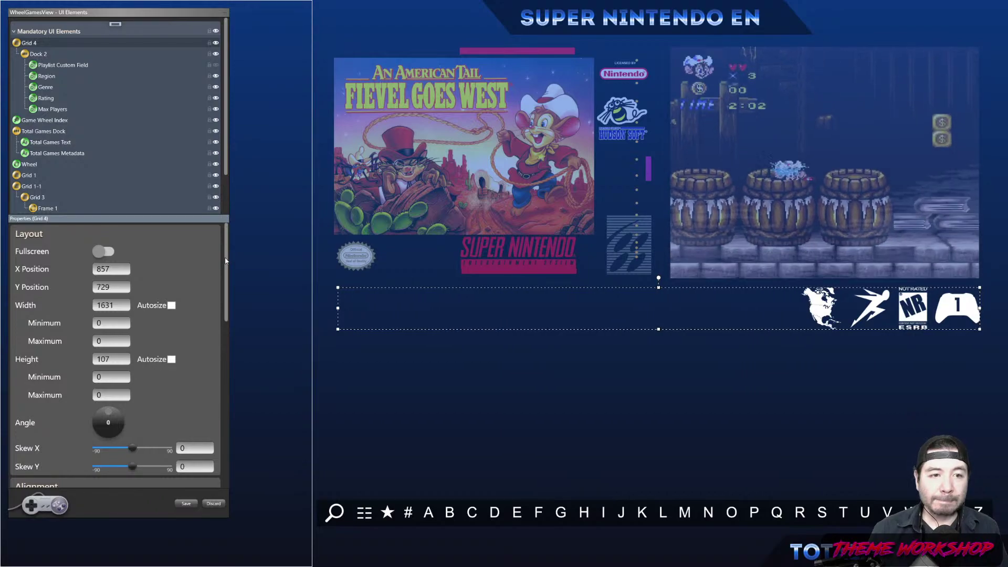
pyautogui.moveTo(227, 260); pyautogui.dragTo(225, 276)
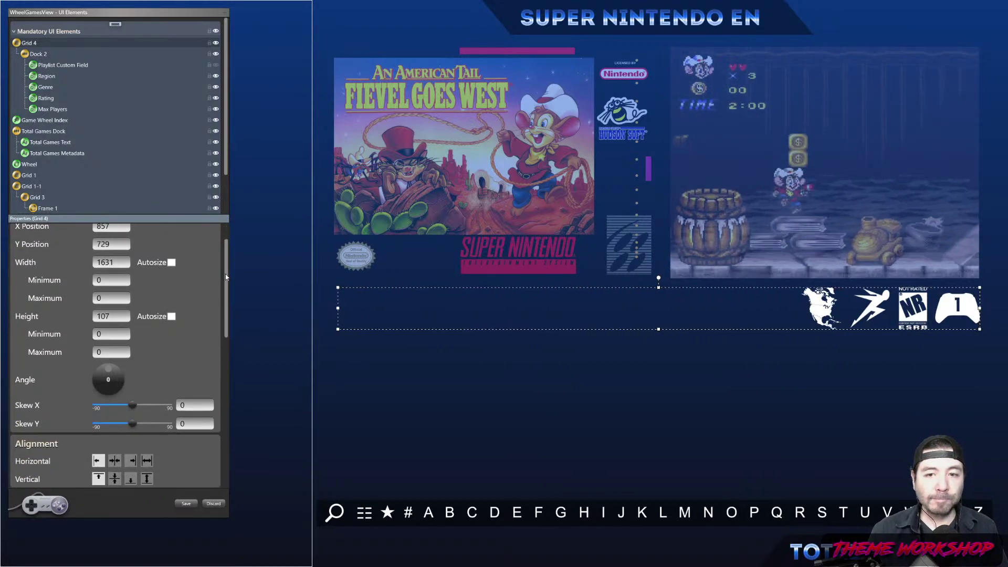
pyautogui.moveTo(225, 273); pyautogui.dragTo(242, 348)
pyautogui.moveTo(170, 319); pyautogui.dragTo(147, 319)
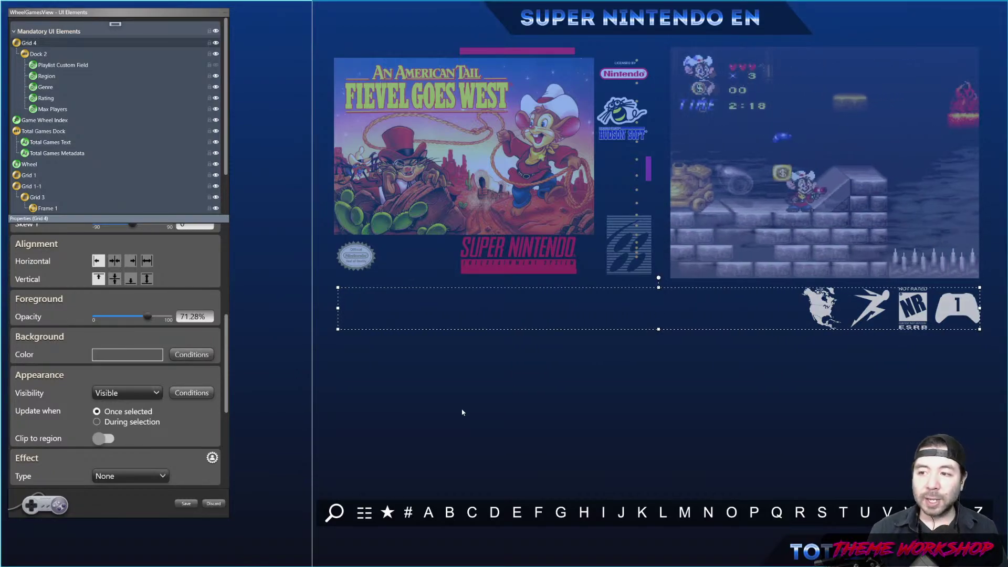
pyautogui.moveTo(202, 319); pyautogui.dragTo(180, 318)
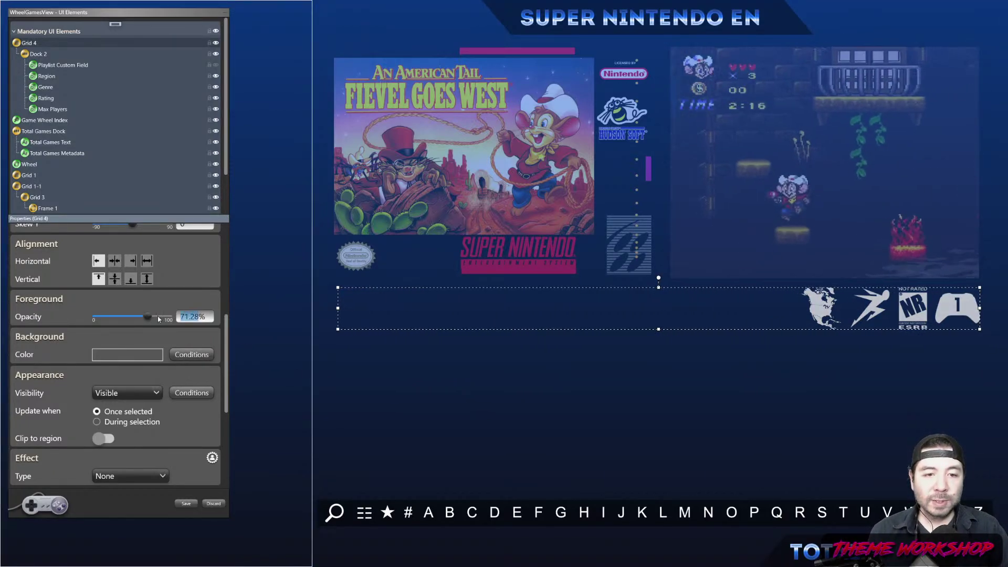
pyautogui.write('70')
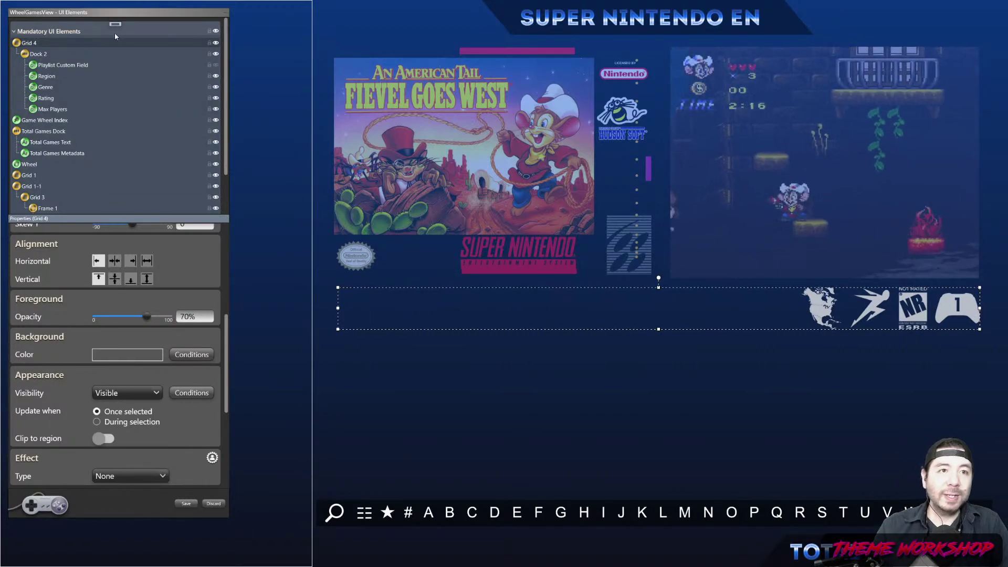
pyautogui.click(64, 26)
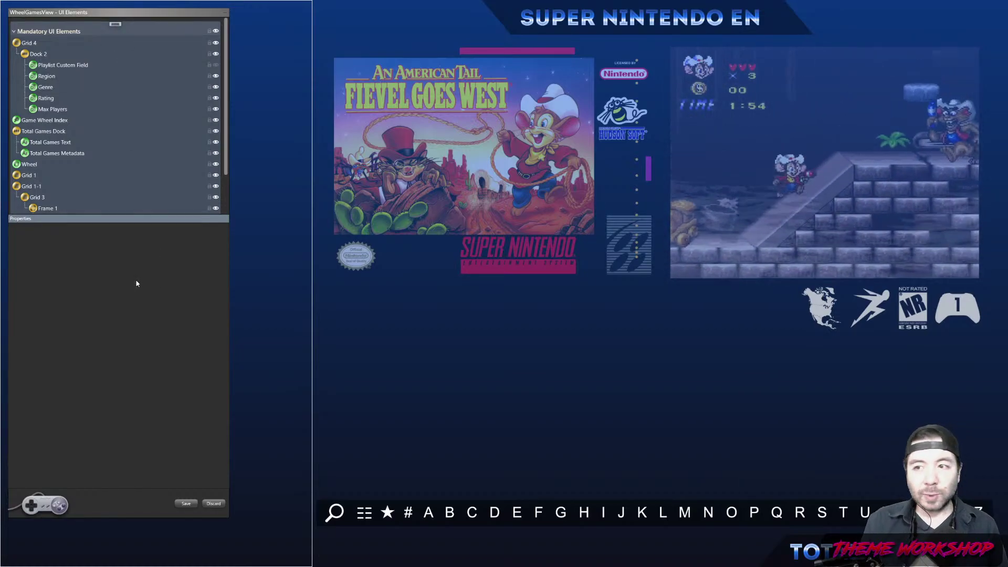
# Switch to File Explorer, look through the Controllers folder in the Neon Blue project's Media folder, and return to the theme editor.
pyautogui.hotkey('alt', 'Tab')
pyautogui.press('Tab')
pyautogui.press('Tab')
pyautogui.press('Tab')
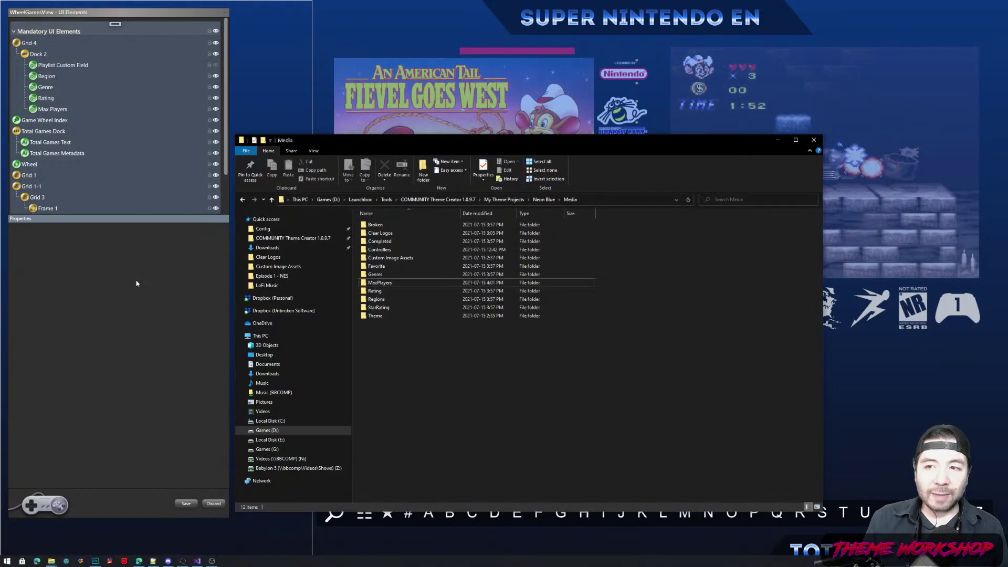
pyautogui.doubleClick(382, 249)
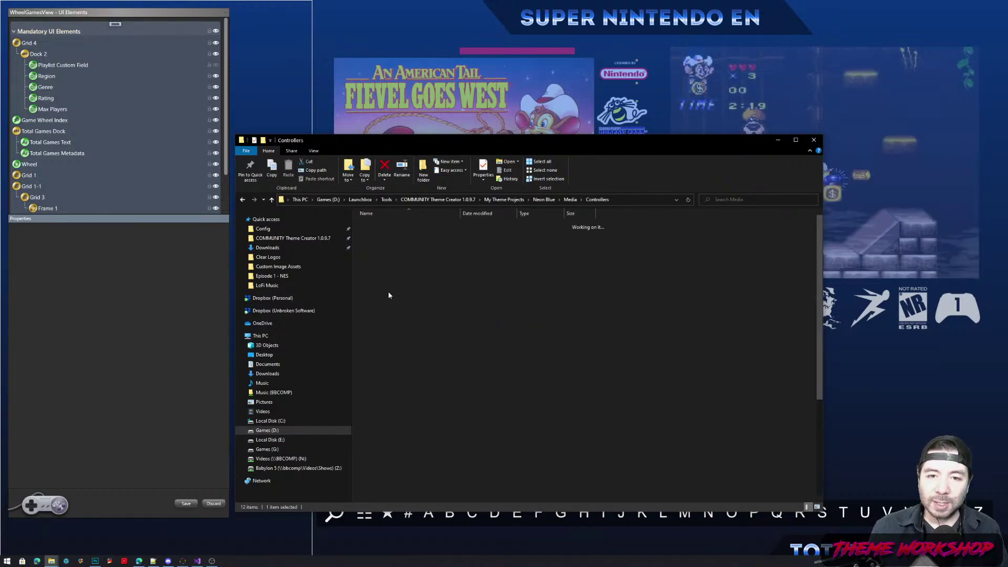
pyautogui.moveTo(821, 322)
pyautogui.mouseDown()
pyautogui.moveTo(822, 404)
pyautogui.moveTo(823, 315)
pyautogui.mouseUp()
pyautogui.click(571, 200)
pyautogui.click(103, 8)
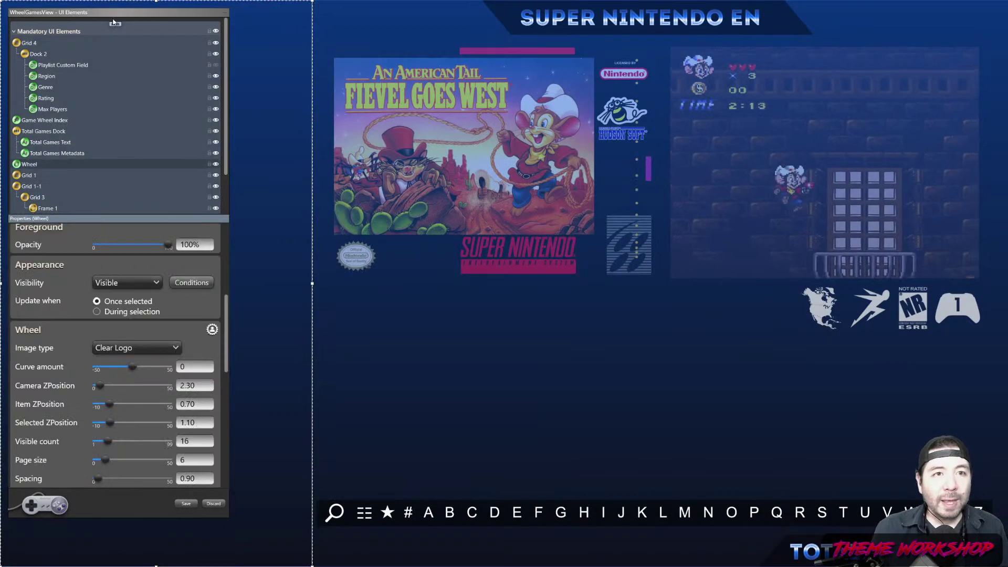
# Add a new top-level Image element to WheelGamesView and rename it Controllers.
pyautogui.click(115, 23)
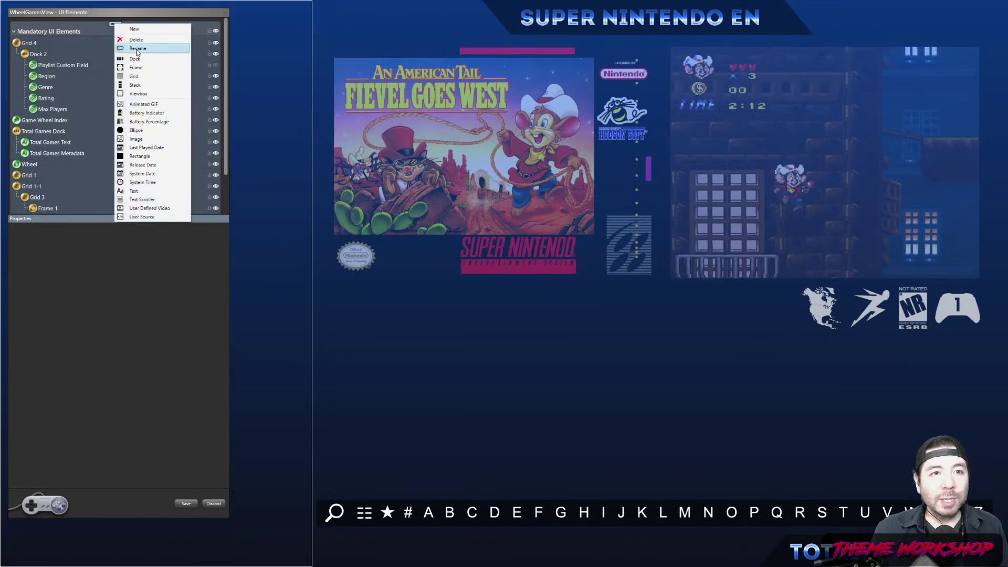
pyautogui.click(135, 139)
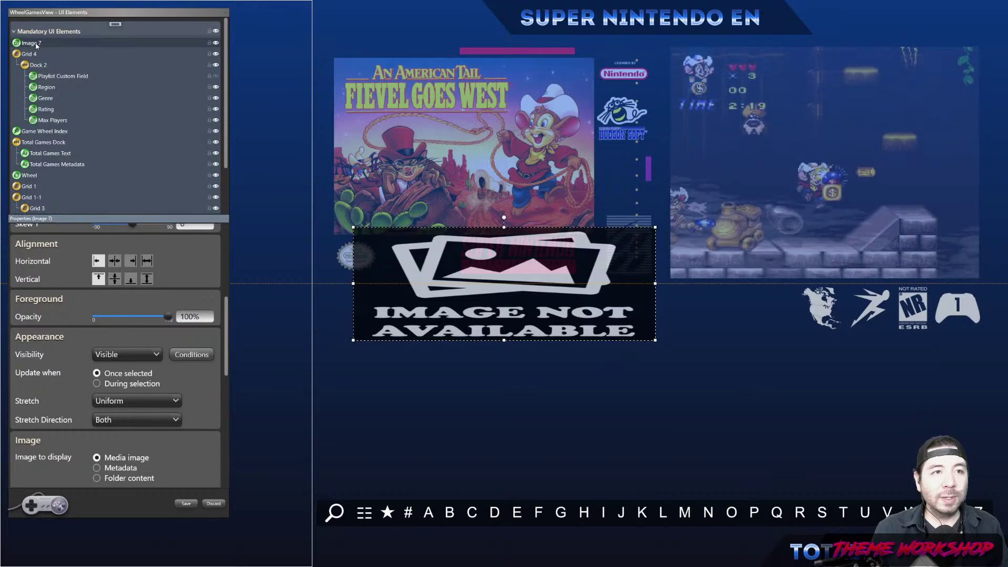
pyautogui.press('BackSpace')
pyautogui.press('BackSpace')
pyautogui.press('BackSpace')
pyautogui.press('BackSpace')
pyautogui.press('BackSpace')
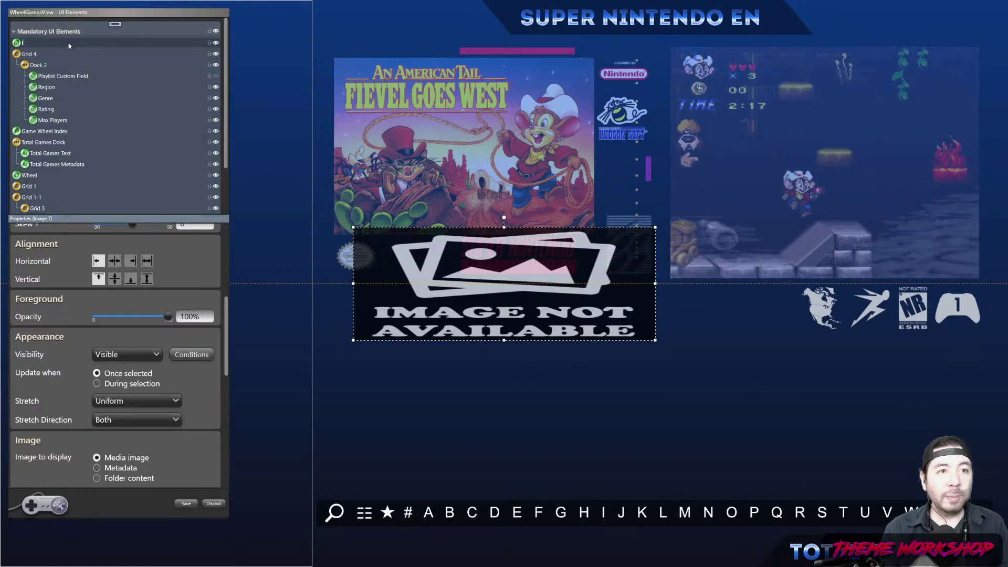
pyautogui.write('Controllers')
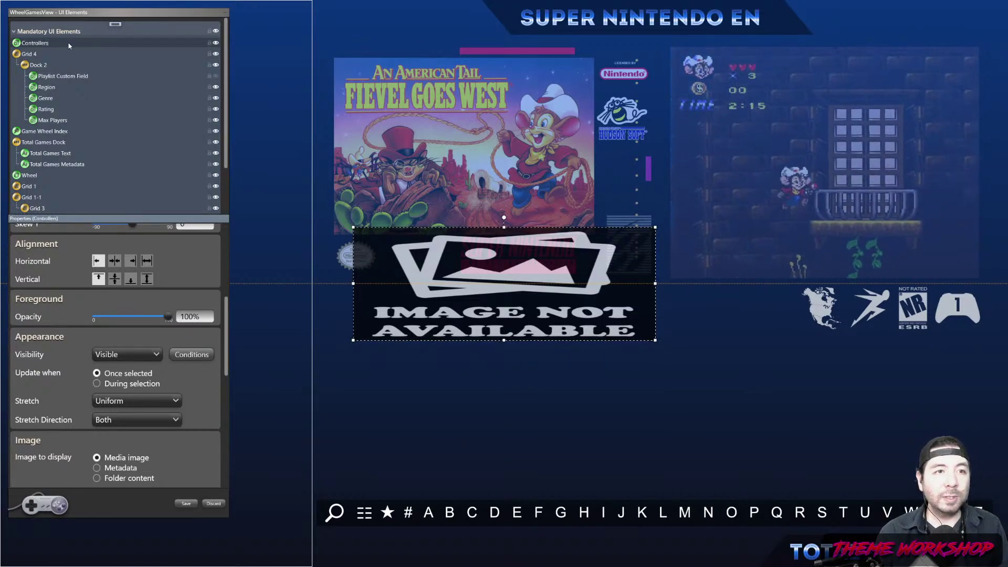
# Set the Controllers image to display Platform metadata from the Controllers image folder.
pyautogui.moveTo(225, 326); pyautogui.dragTo(226, 347)
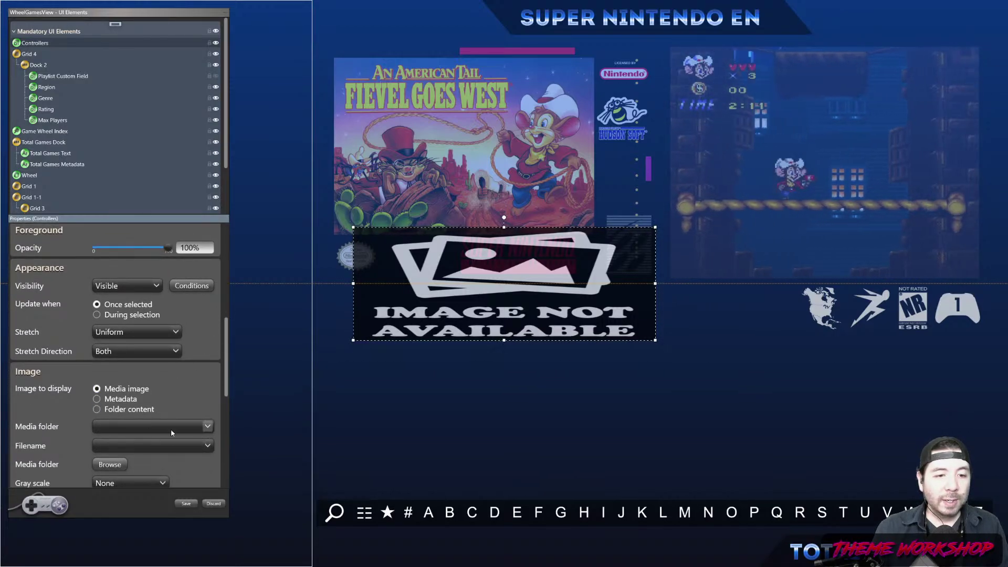
pyautogui.scroll(-2, 197, 427)
pyautogui.click(120, 361)
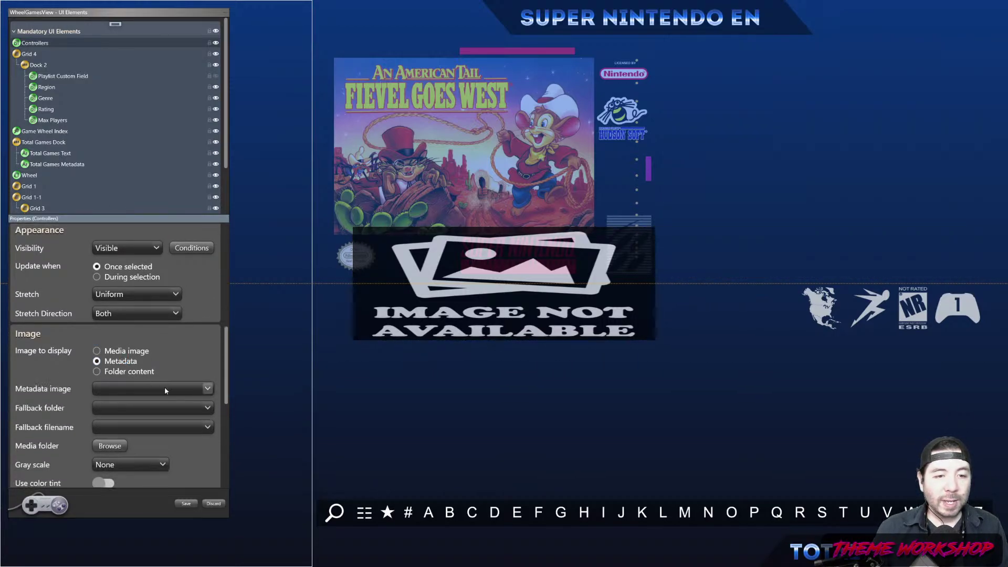
pyautogui.click(208, 389)
pyautogui.scroll(-15, 177, 295)
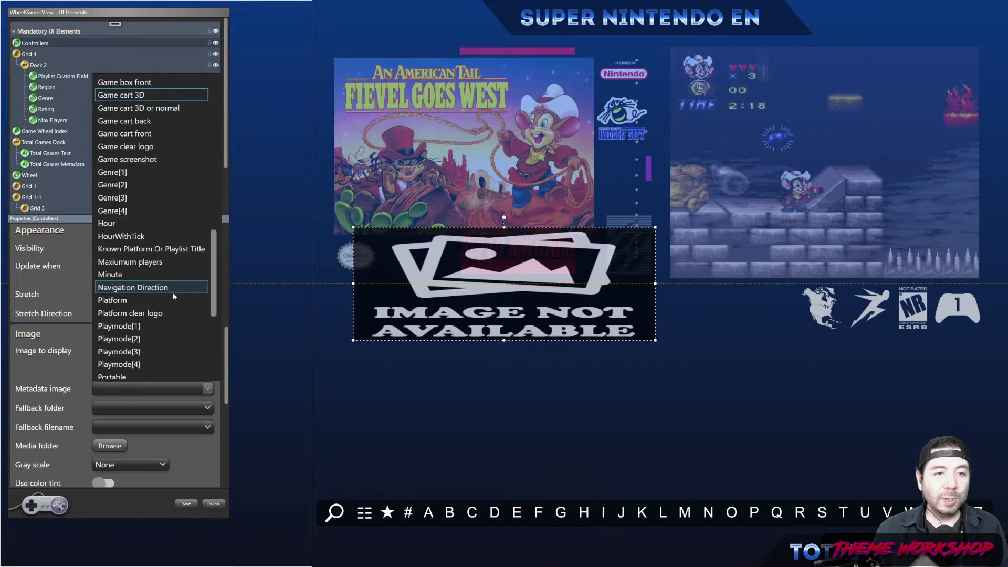
pyautogui.scroll(4, 161, 300)
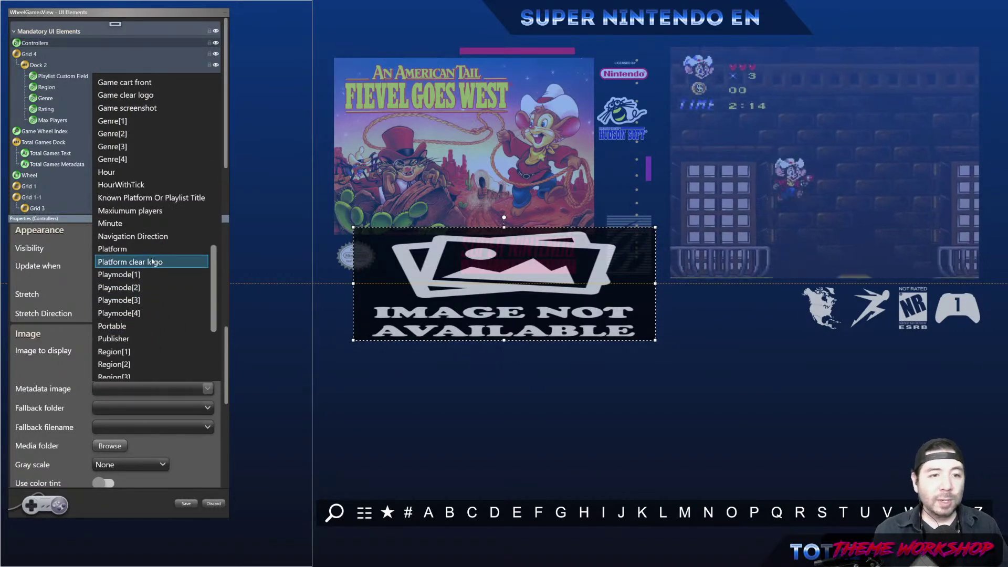
pyautogui.scroll(-4, 157, 284)
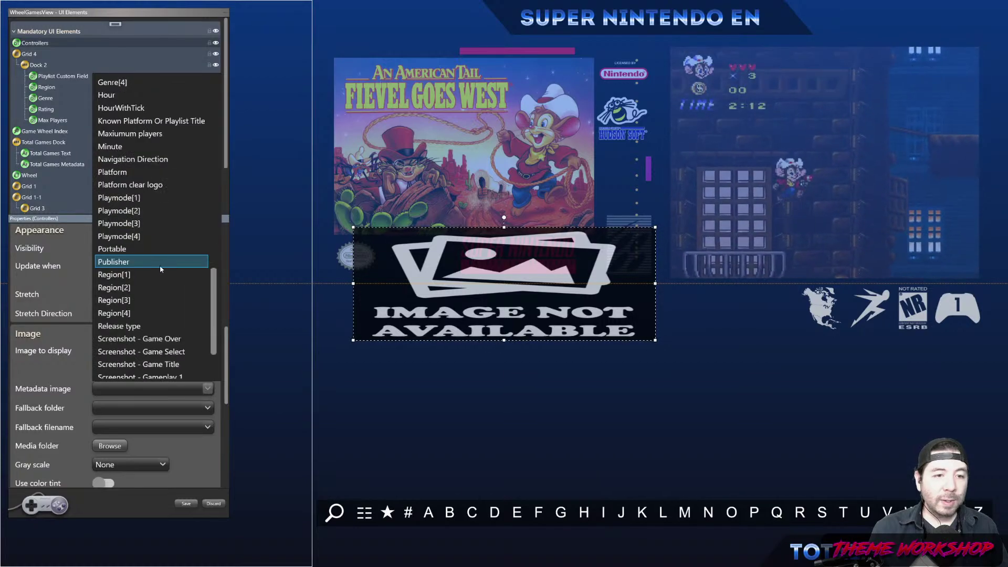
pyautogui.scroll(9, 174, 304)
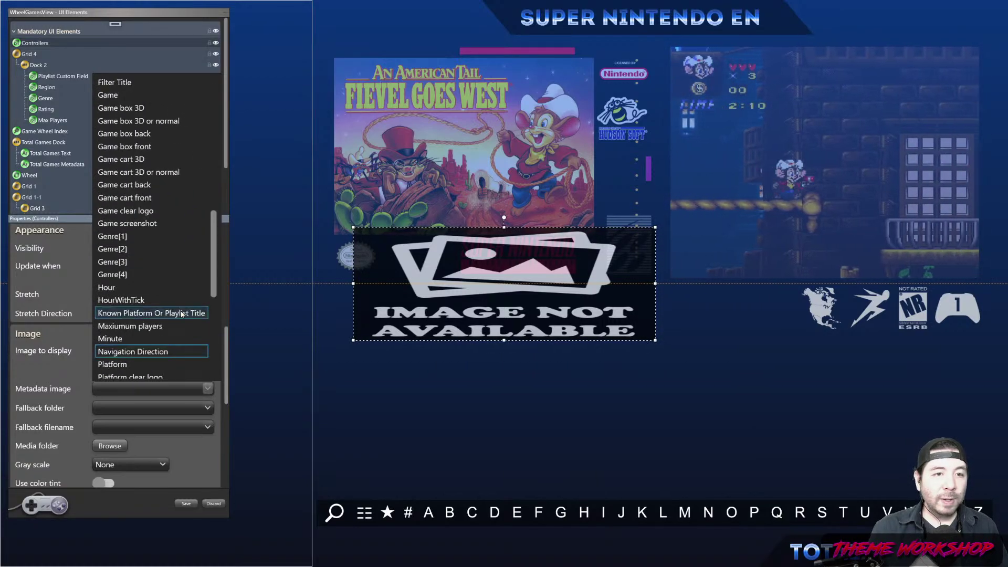
pyautogui.scroll(6, 181, 311)
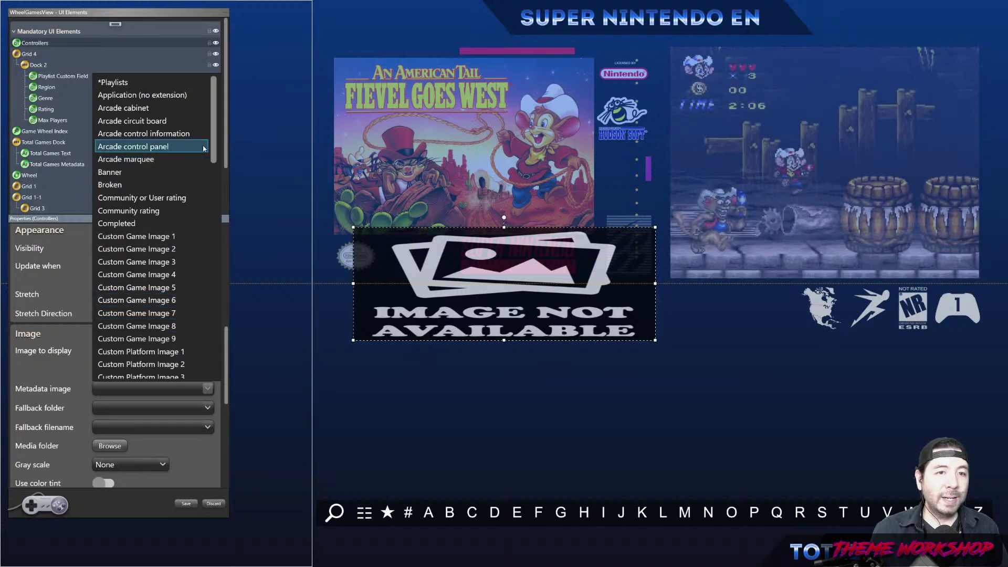
pyautogui.moveTo(213, 140); pyautogui.dragTo(214, 290)
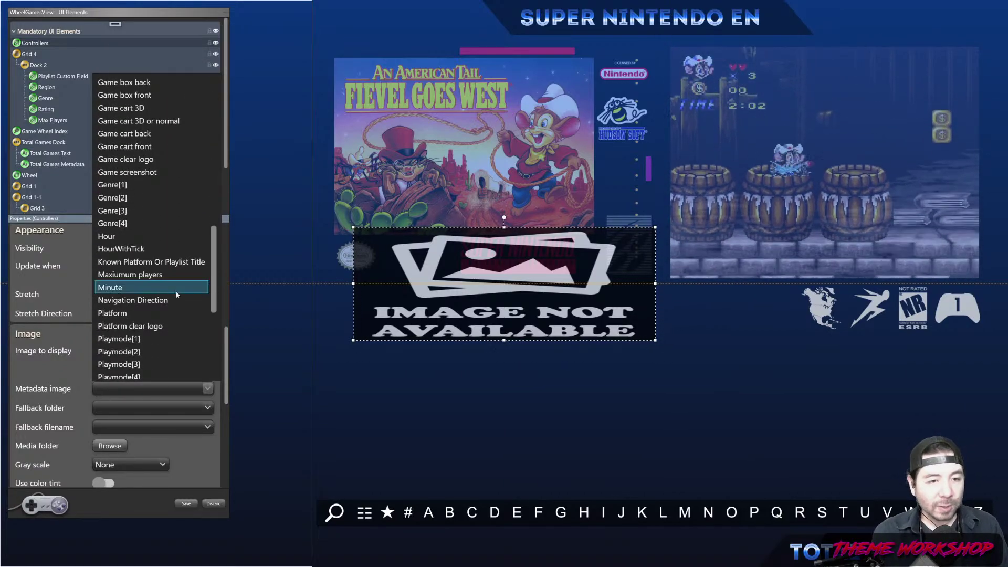
pyautogui.click(110, 314)
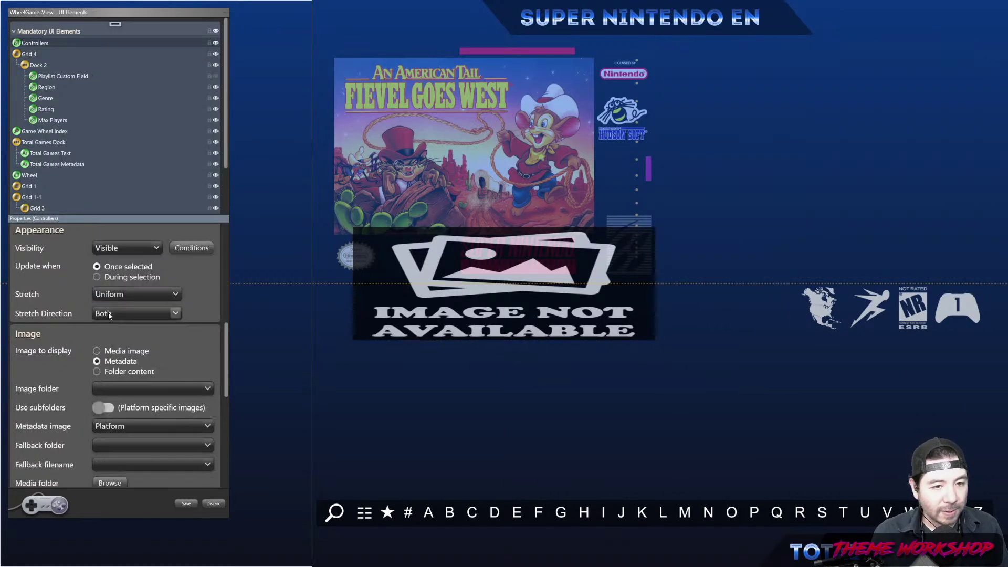
pyautogui.click(197, 391)
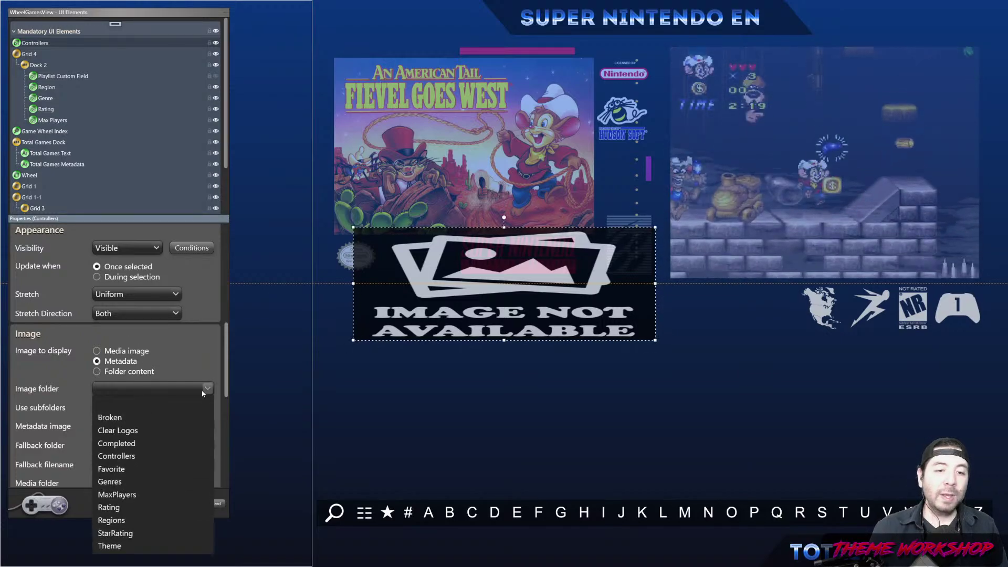
pyautogui.click(127, 457)
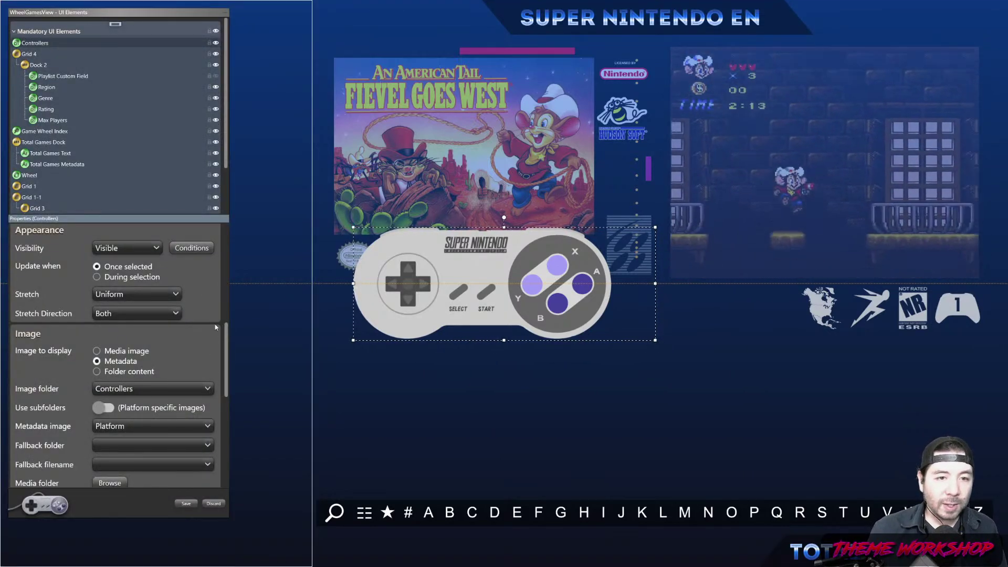
# Centre the Controllers image's horizontal alignment, then tilt it counterclockwise and enlarge it on the canvas.
pyautogui.moveTo(226, 355); pyautogui.dragTo(225, 315)
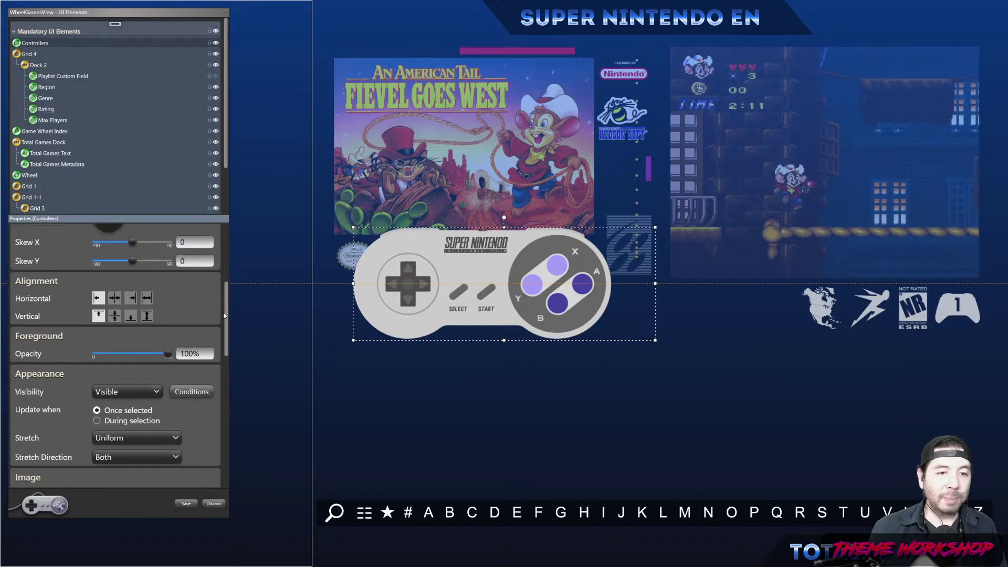
pyautogui.click(114, 297)
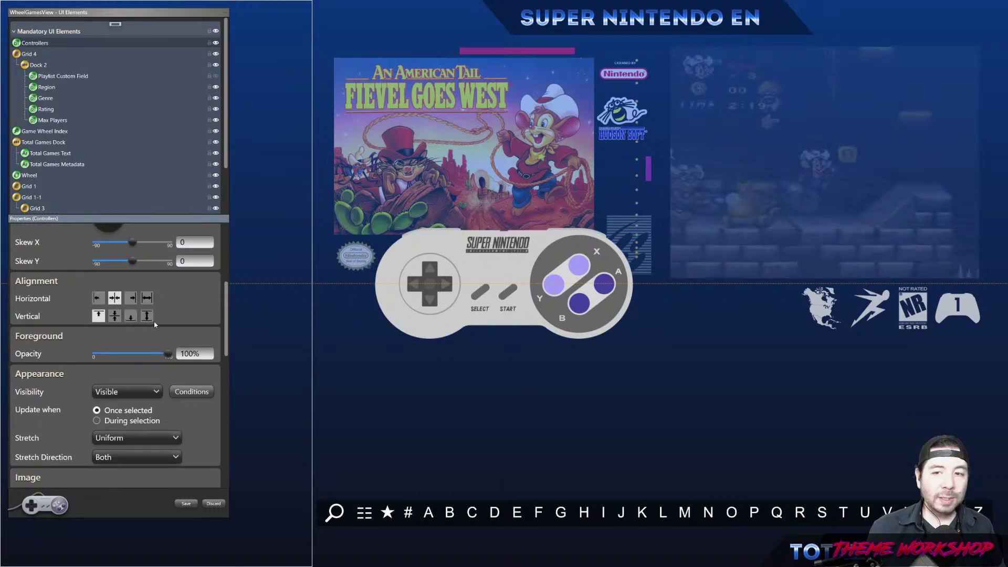
pyautogui.moveTo(504, 217); pyautogui.dragTo(474, 210)
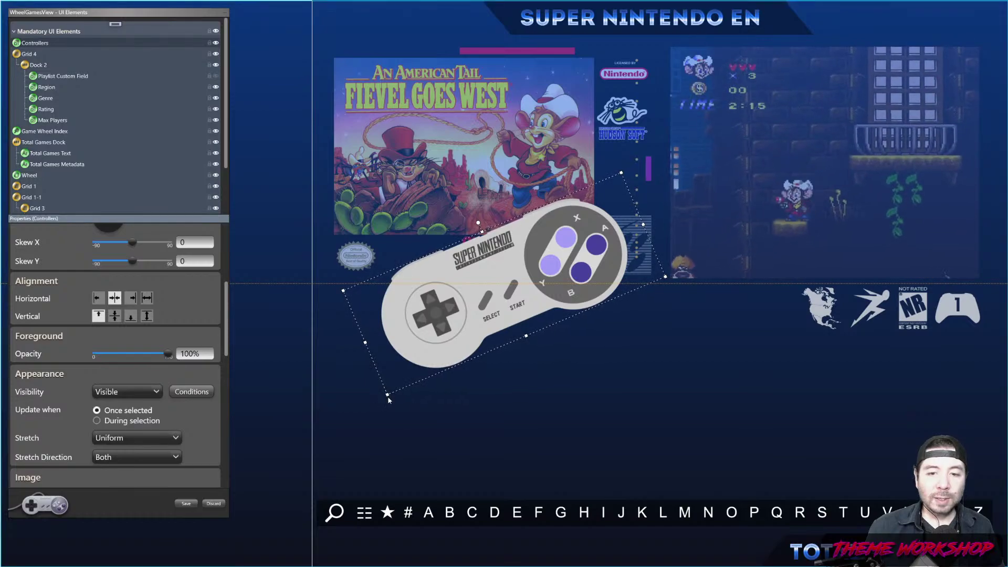
pyautogui.moveTo(388, 393); pyautogui.dragTo(326, 494)
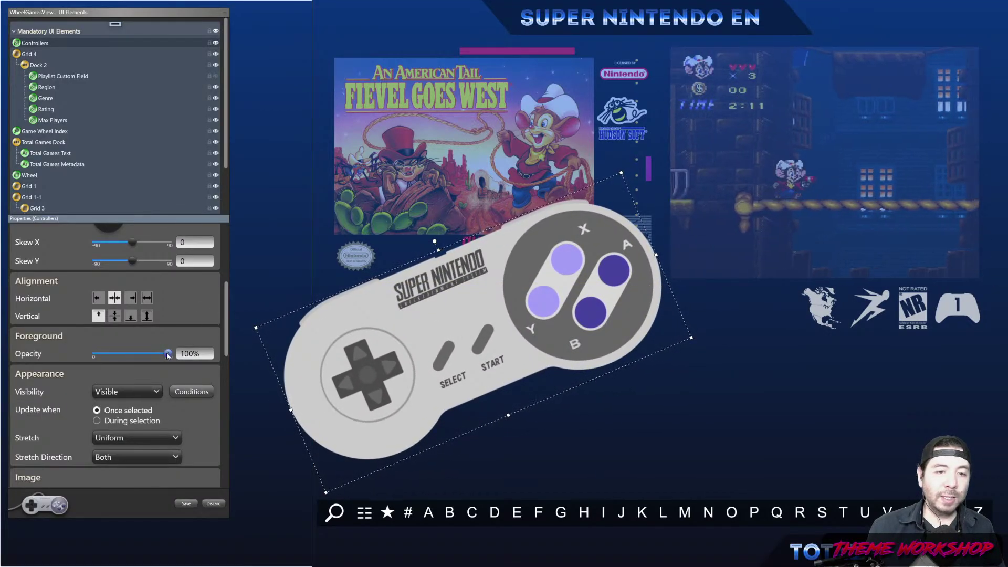
# Set the controller image's opacity to 75% and place it partly off the canvas's lower-right corner with right horizontal alignment.
pyautogui.doubleClick(195, 355)
pyautogui.write('75')
pyautogui.press('Return')
pyautogui.moveTo(386, 334); pyautogui.dragTo(789, 481)
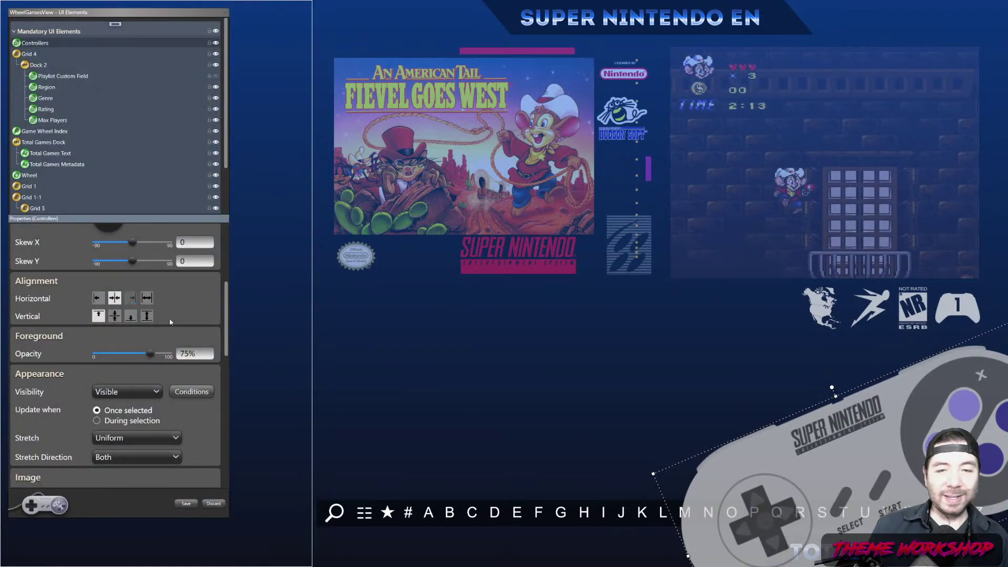
pyautogui.click(131, 298)
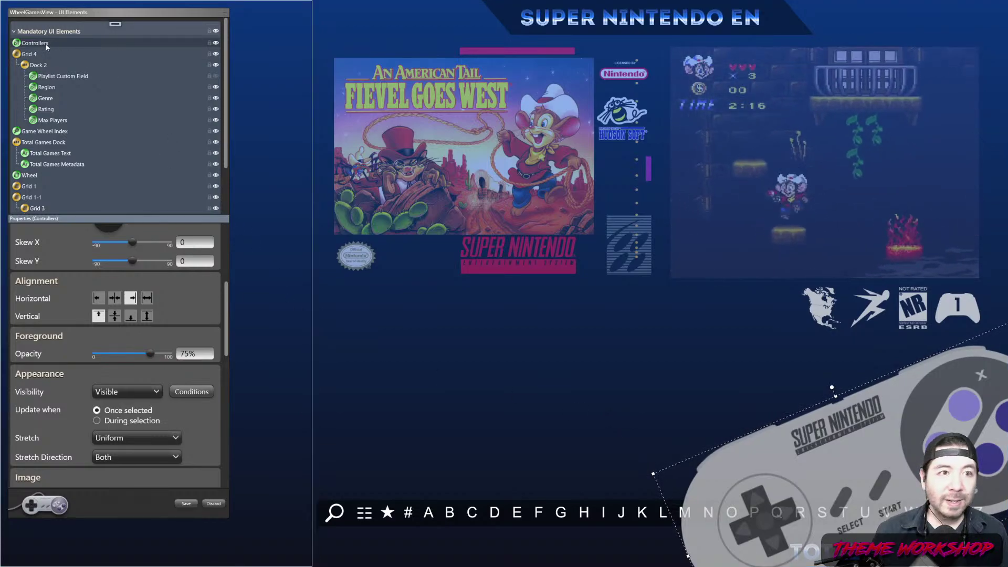
# Move the Controllers element to the end of the element order, below Selected Item Video, and set its opacity to 50%.
pyautogui.moveTo(27, 44); pyautogui.dragTo(37, 208)
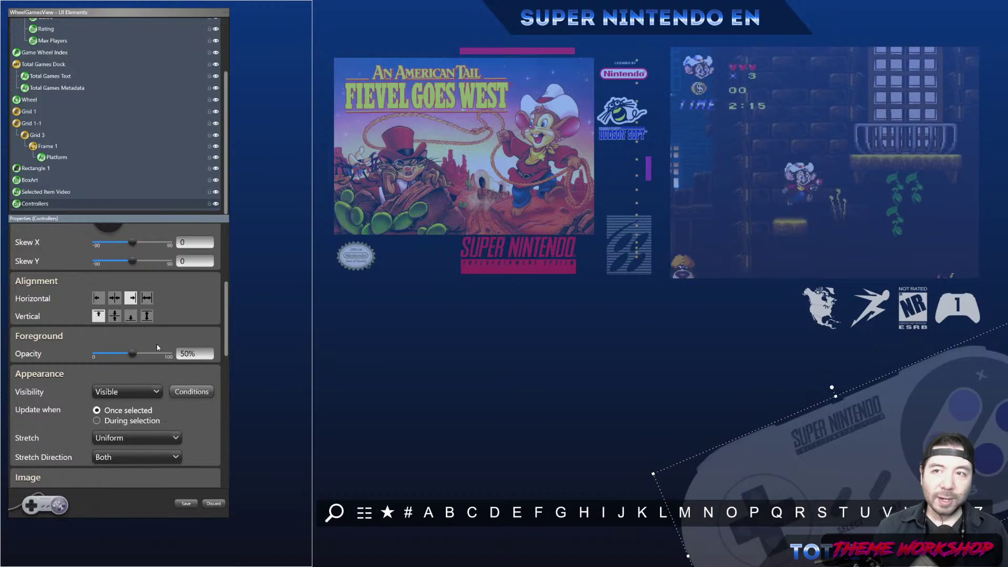
pyautogui.scroll(4, 105, 163)
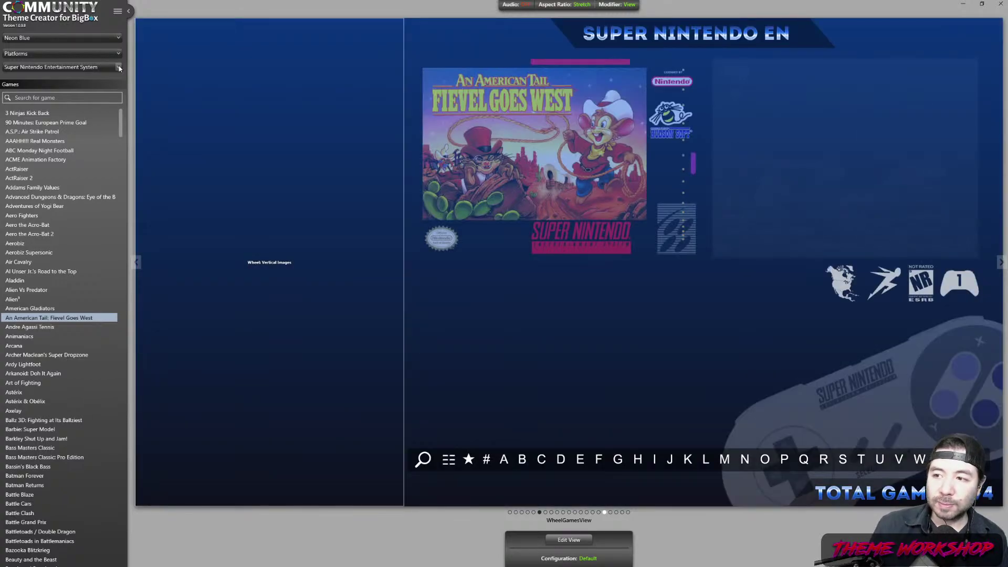
# Reopen WheelGamesView for editing and set the Max Players image's fallback to Fallback.png in the MaxPlayers folder.
pyautogui.click(565, 542)
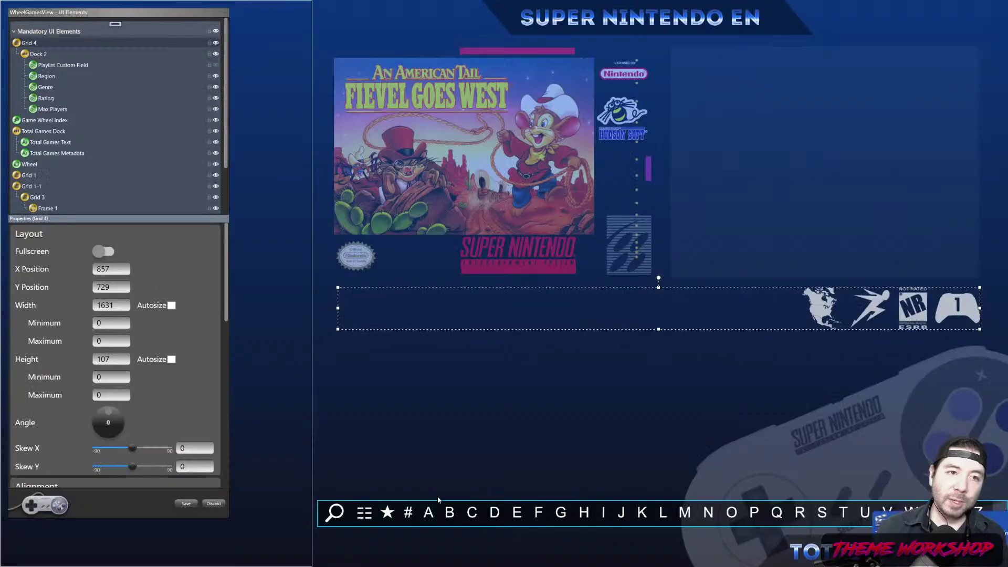
pyautogui.click(52, 108)
pyautogui.scroll(-5, 218, 335)
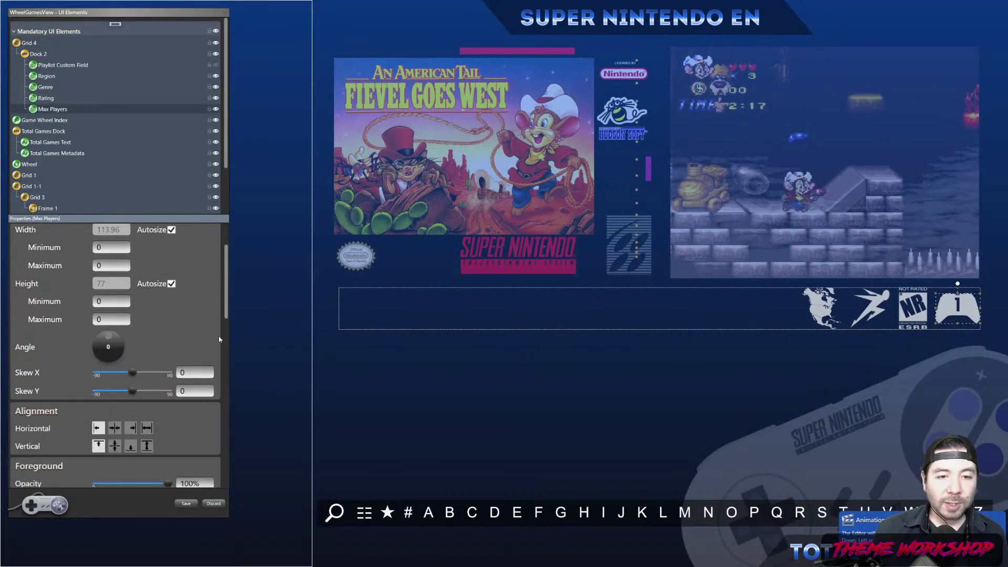
pyautogui.scroll(-5, 220, 340)
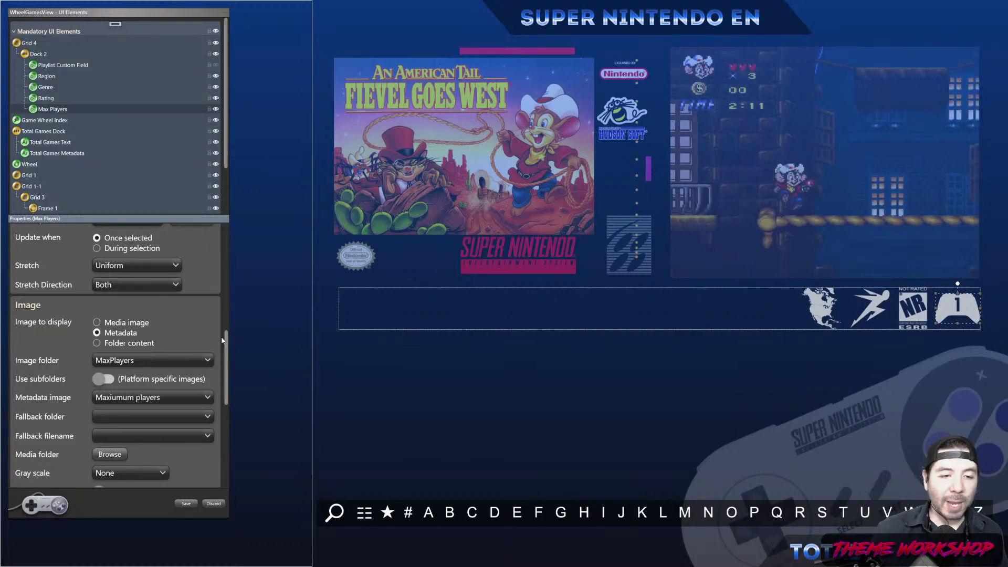
pyautogui.scroll(-1, 206, 357)
pyautogui.click(206, 378)
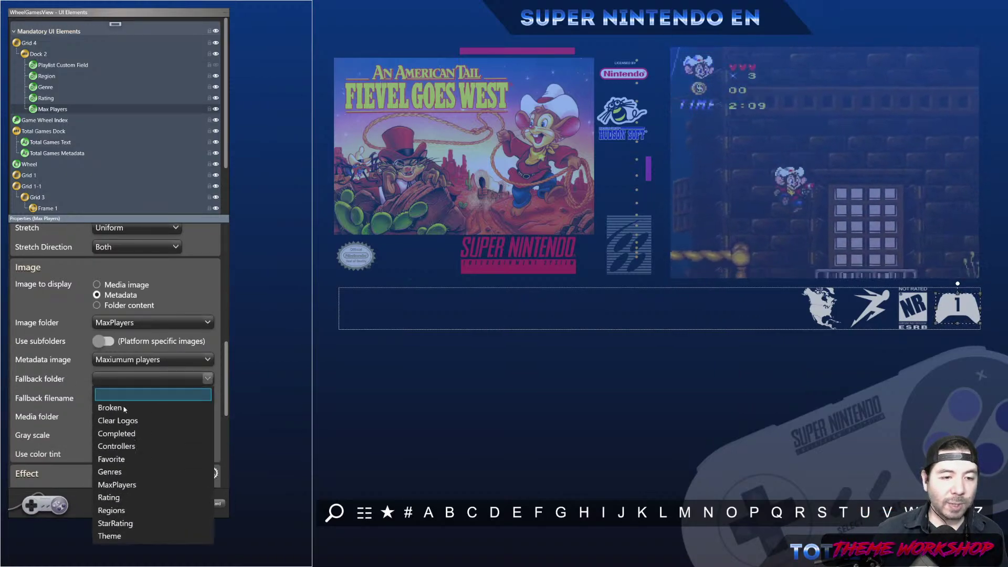
pyautogui.click(115, 483)
pyautogui.click(206, 398)
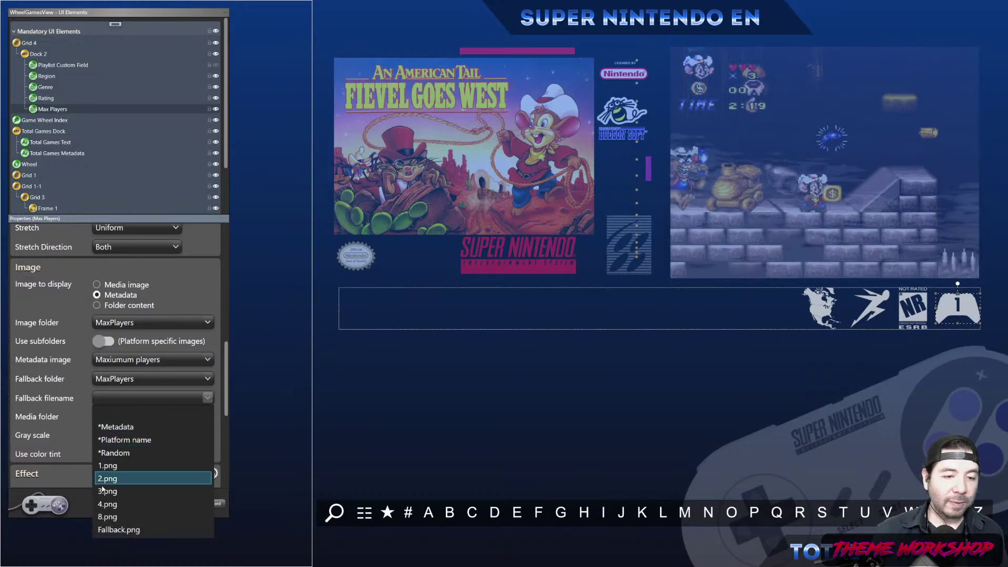
pyautogui.click(127, 533)
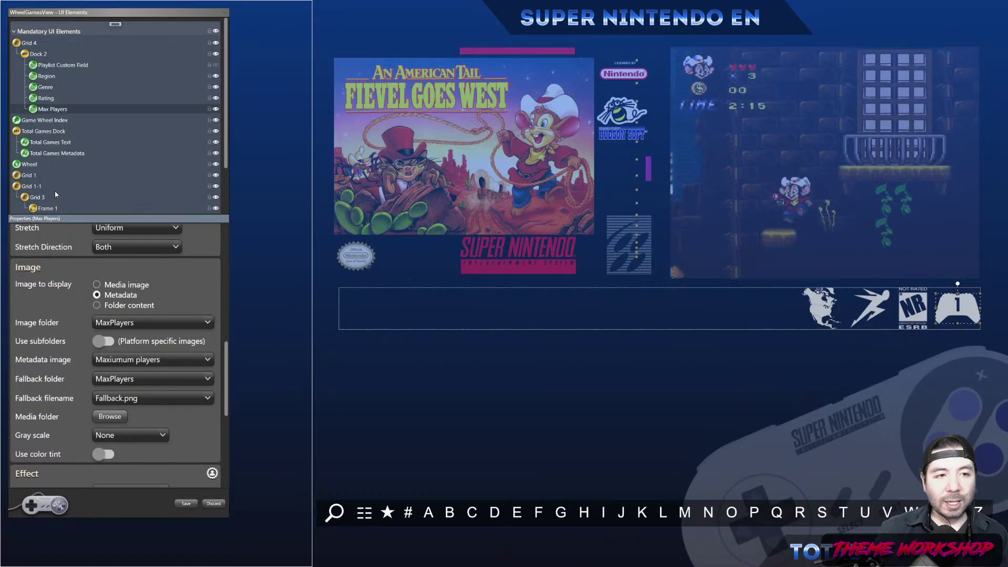
# Set the Rating image's fallback folder to Rating and its fallback filename to Not Rated.png.
pyautogui.click(46, 98)
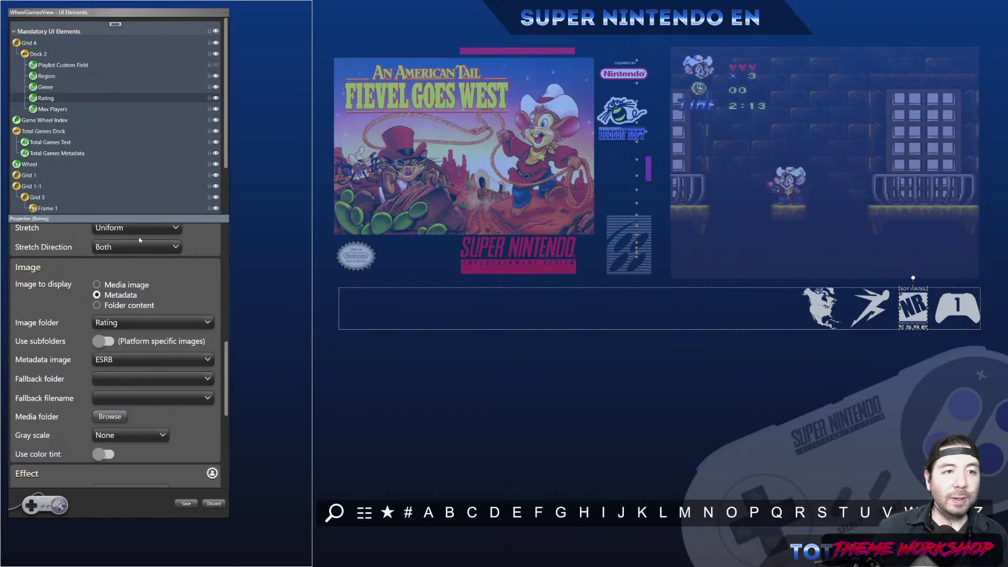
pyautogui.click(149, 379)
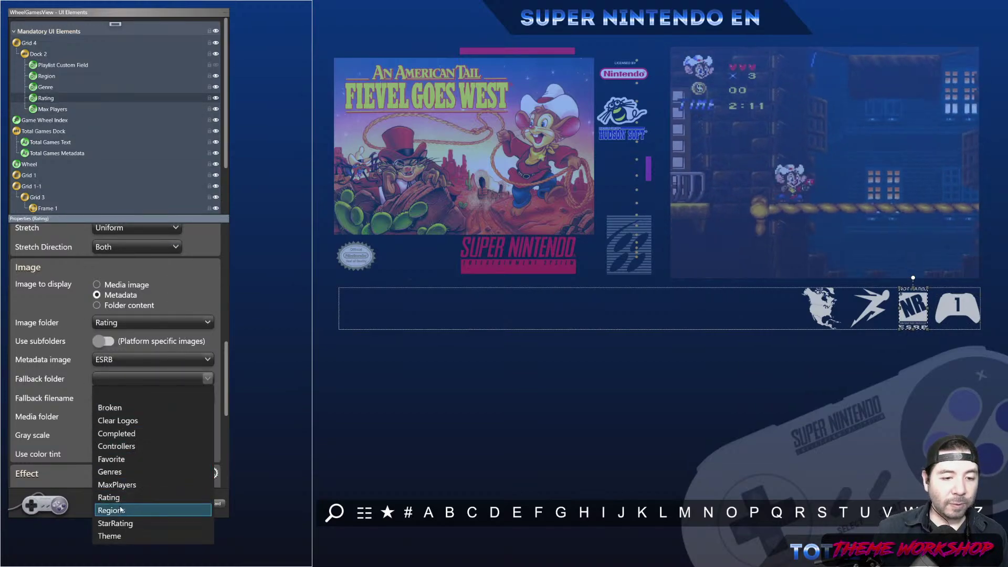
pyautogui.click(118, 497)
pyautogui.click(152, 398)
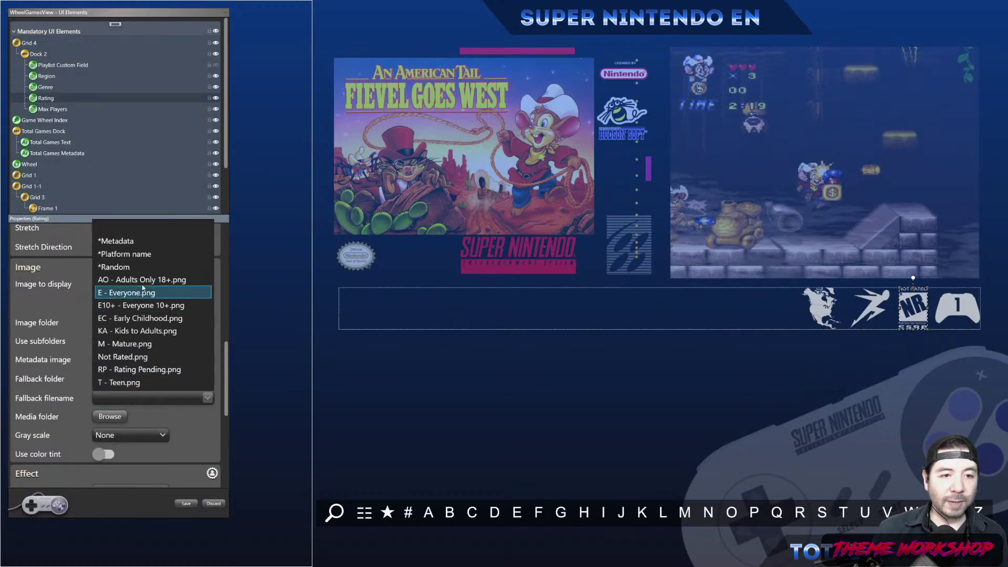
pyautogui.click(123, 357)
pyautogui.click(918, 307)
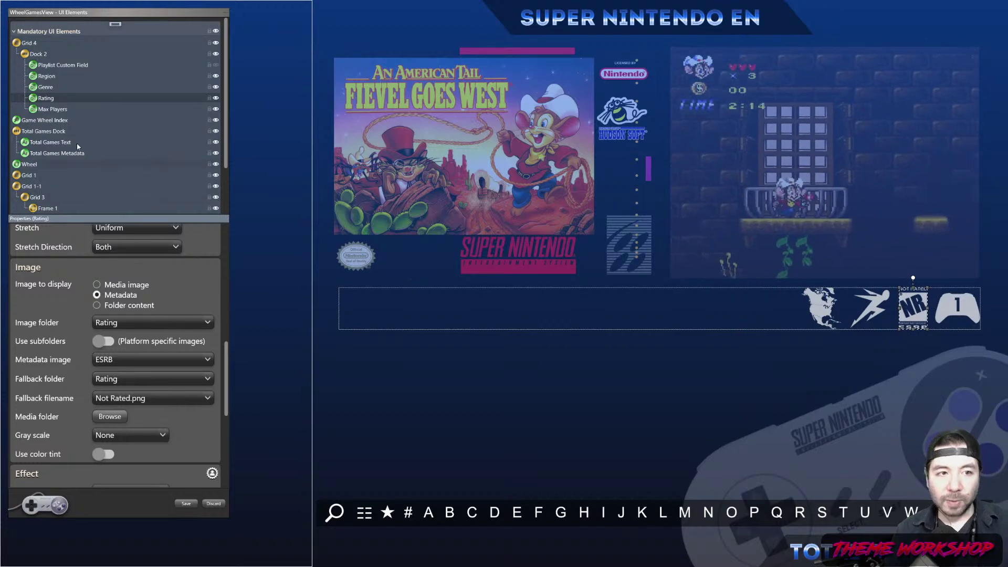
# Set the Genre image's fallback folder to Genres and its fallback filename to fallback.png.
pyautogui.click(45, 87)
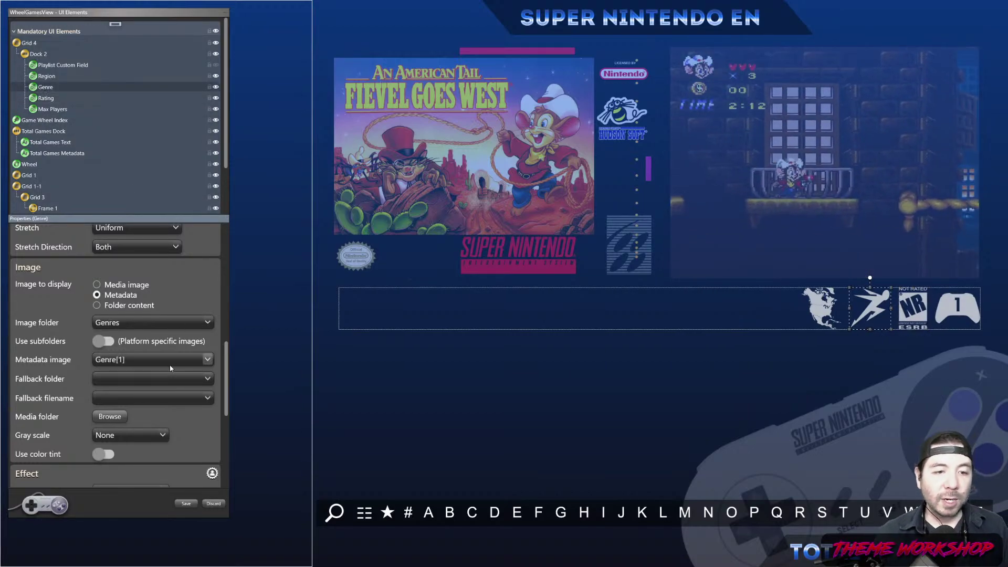
pyautogui.click(143, 379)
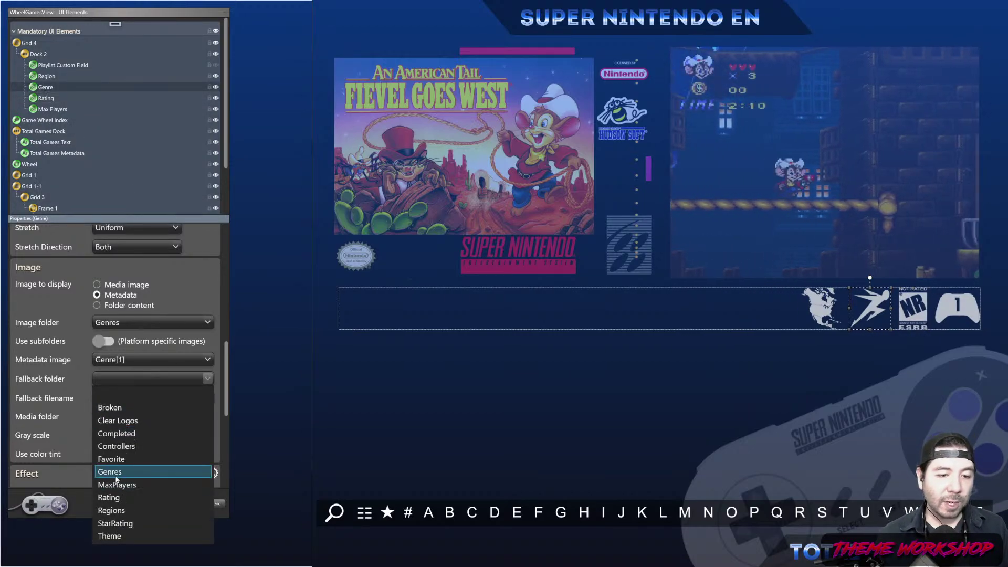
pyautogui.click(116, 472)
pyautogui.click(156, 397)
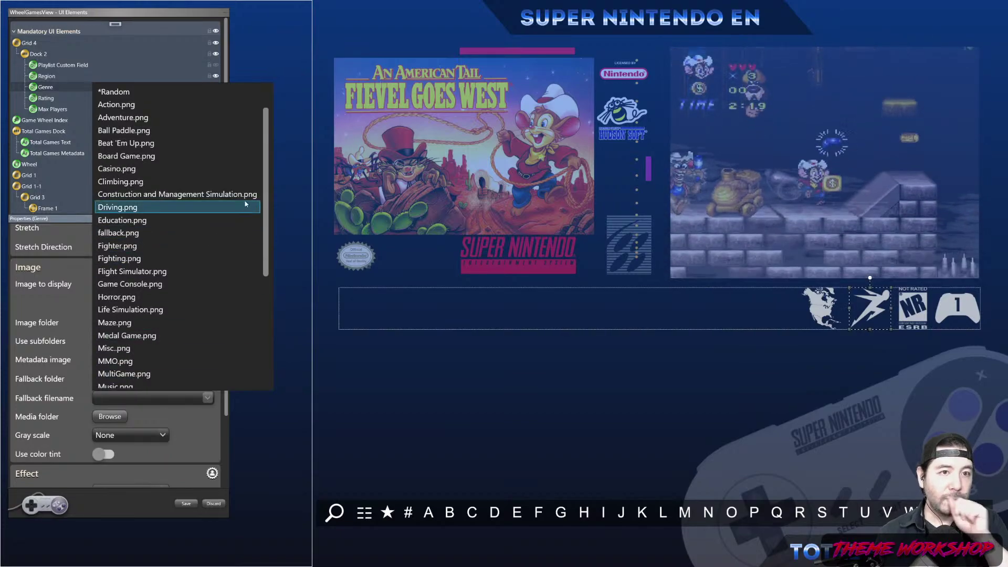
pyautogui.moveTo(265, 169); pyautogui.dragTo(263, 213)
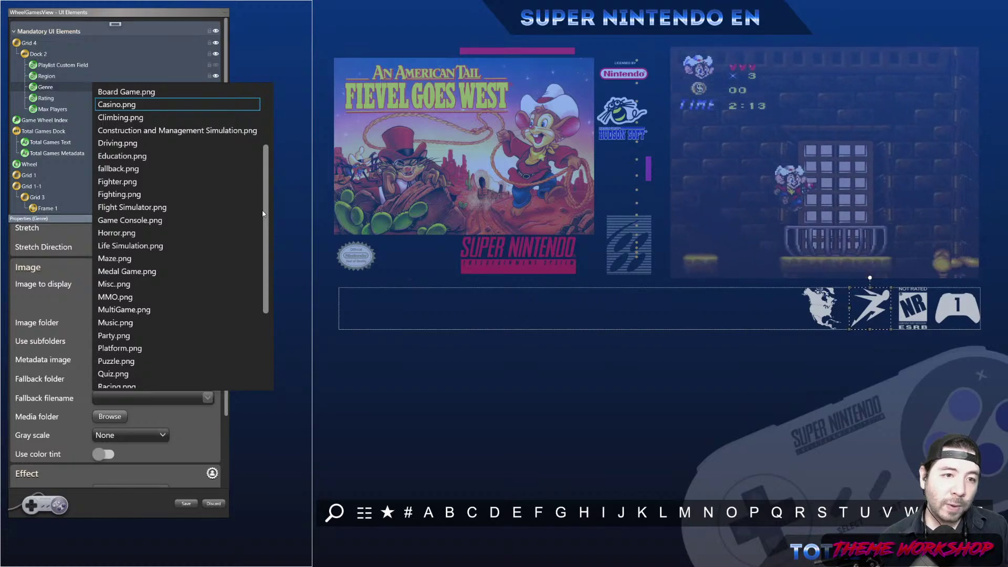
pyautogui.click(131, 171)
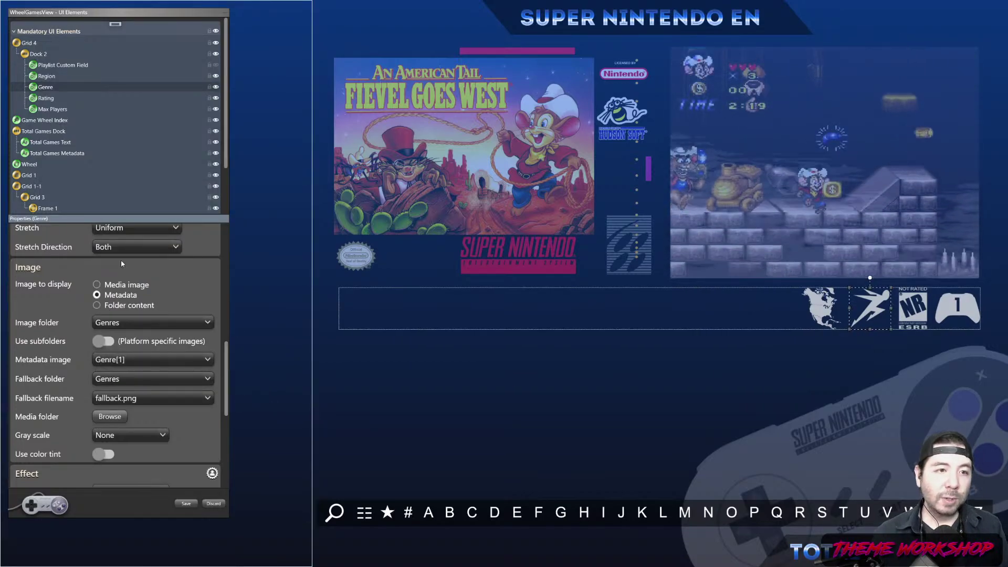
# Set the Region image's fallback folder to Regions and its fallback filename to Unknown Region.png.
pyautogui.click(48, 77)
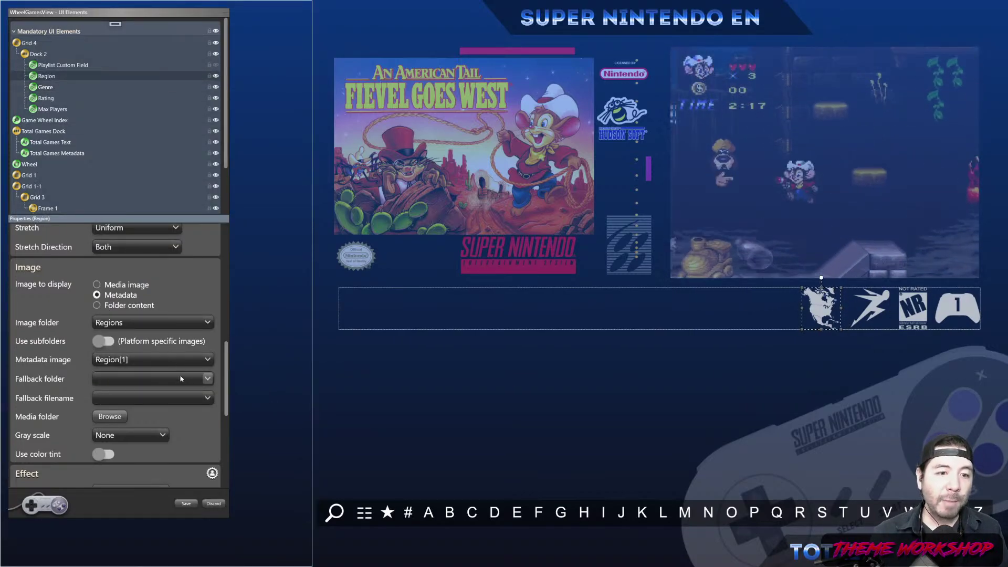
pyautogui.click(125, 380)
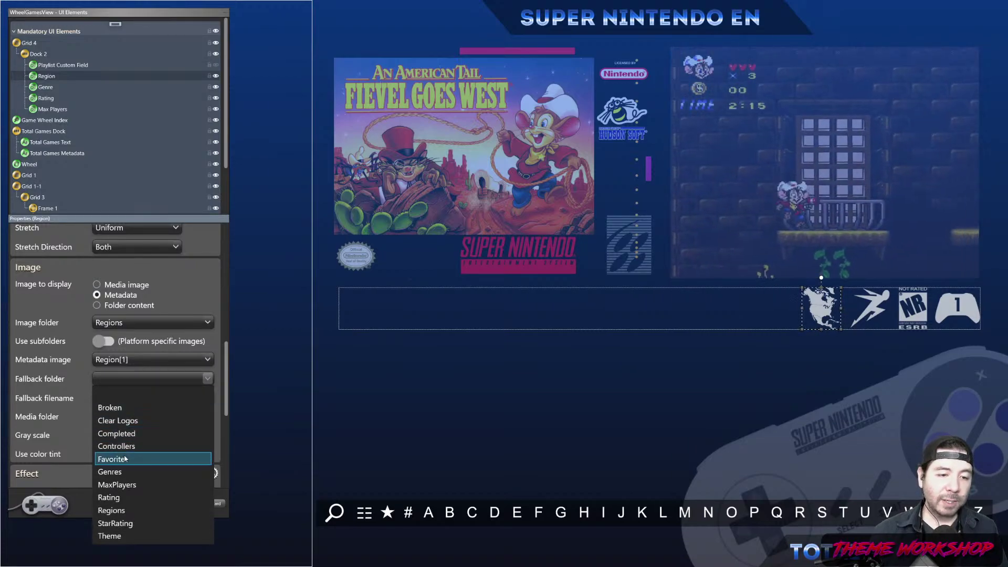
pyautogui.click(121, 511)
pyautogui.click(124, 398)
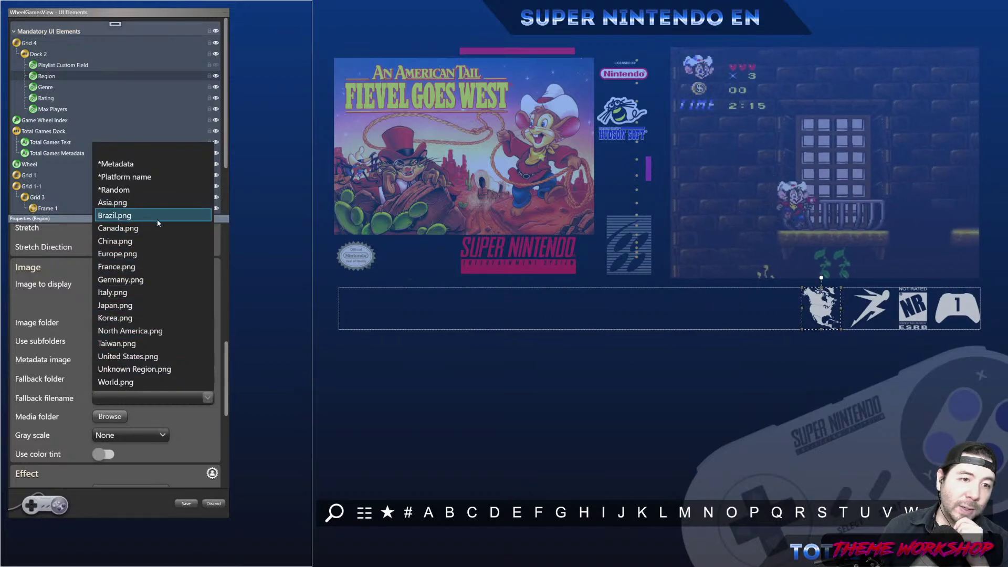
pyautogui.click(128, 382)
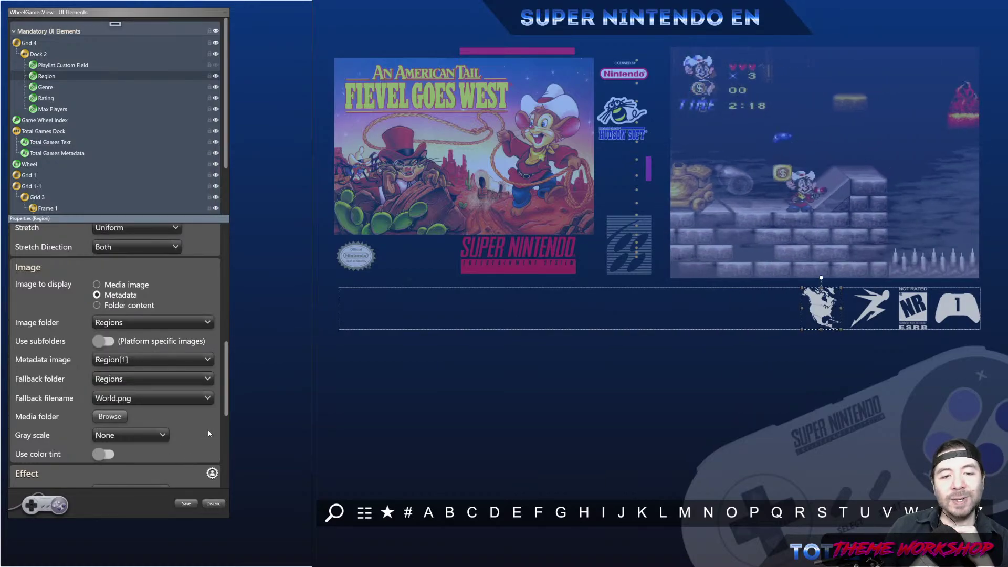
pyautogui.click(193, 398)
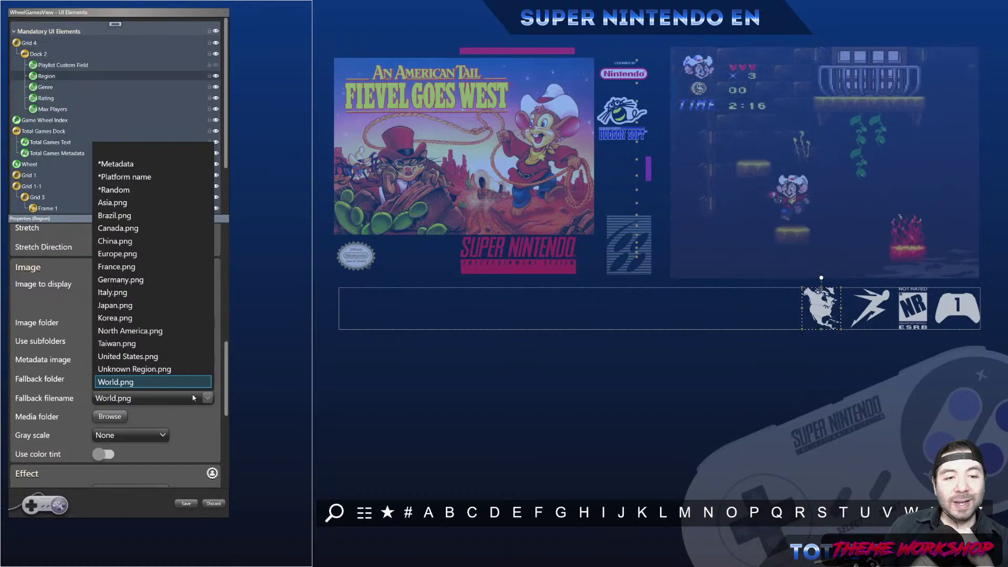
pyautogui.click(165, 369)
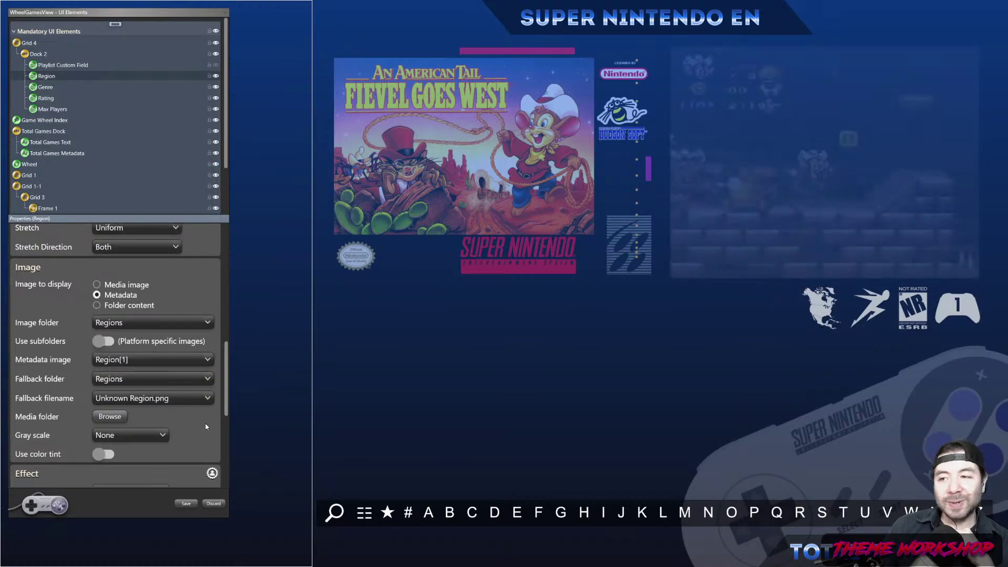
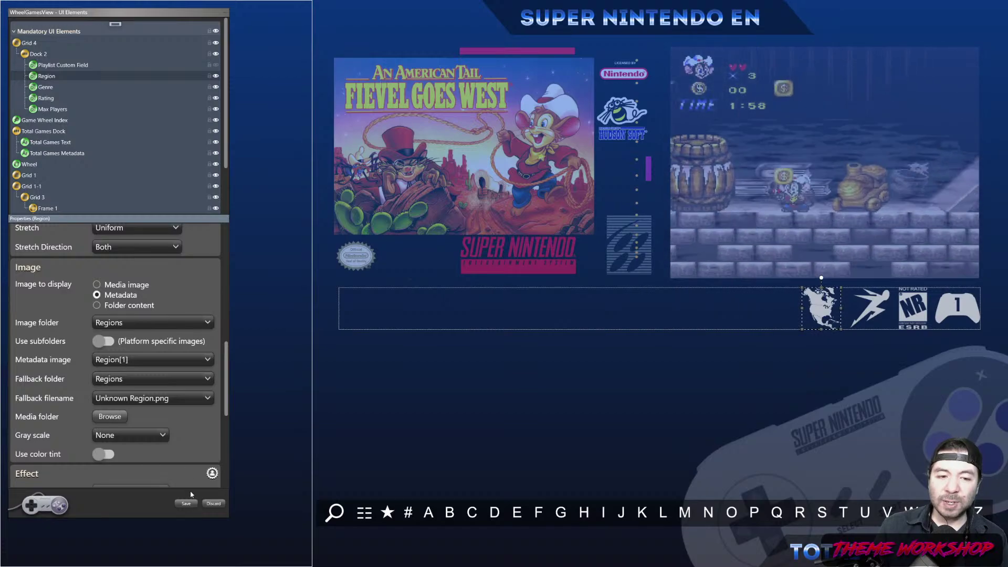
# Add a new image element and name it Community Star Rating.
pyautogui.click(47, 44)
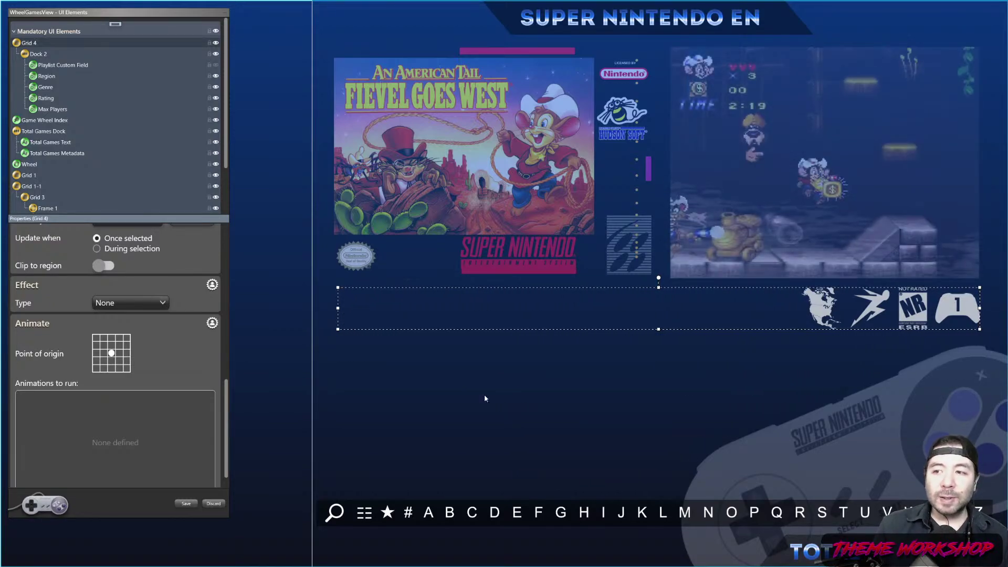
pyautogui.click(114, 25)
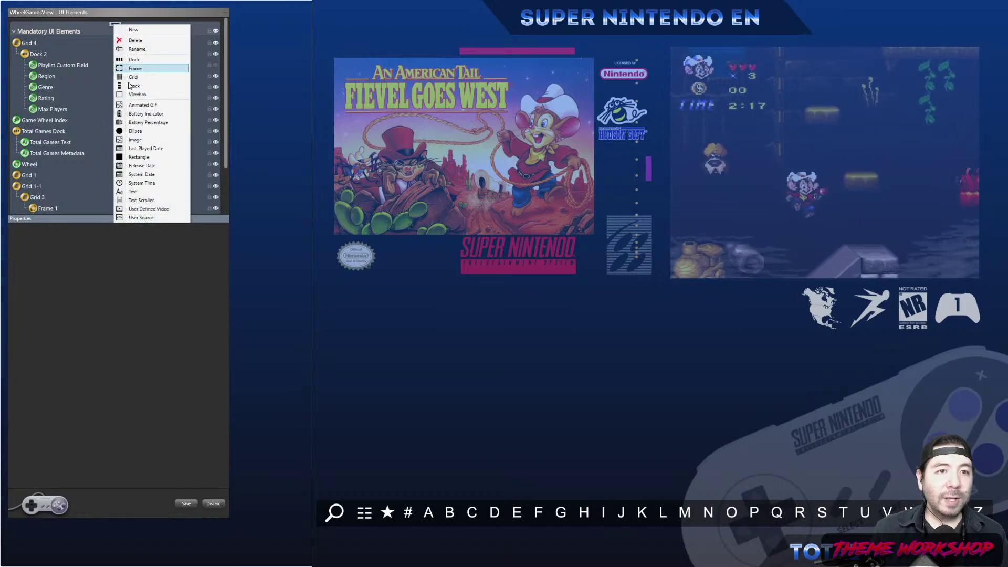
pyautogui.click(135, 141)
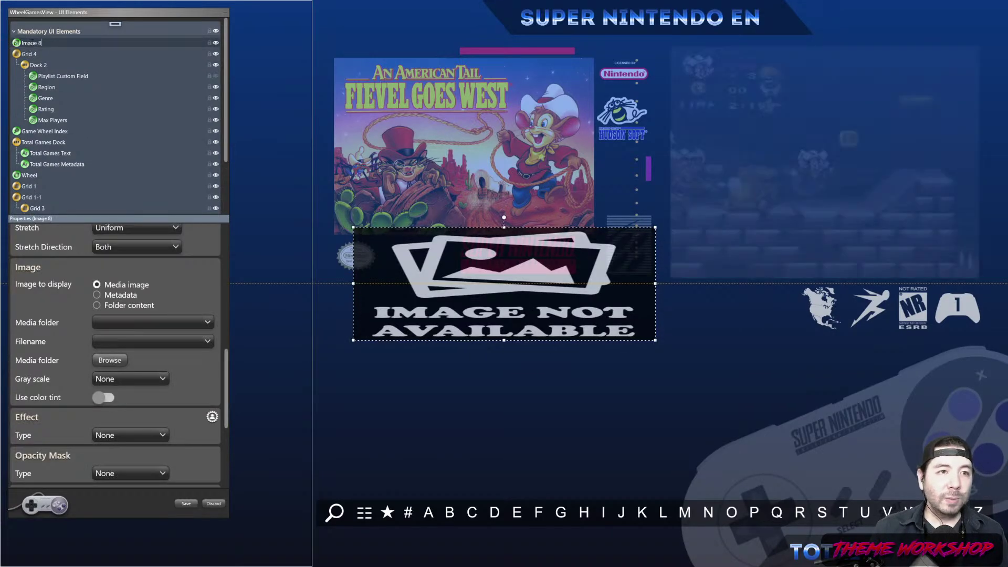
pyautogui.write('Commu')
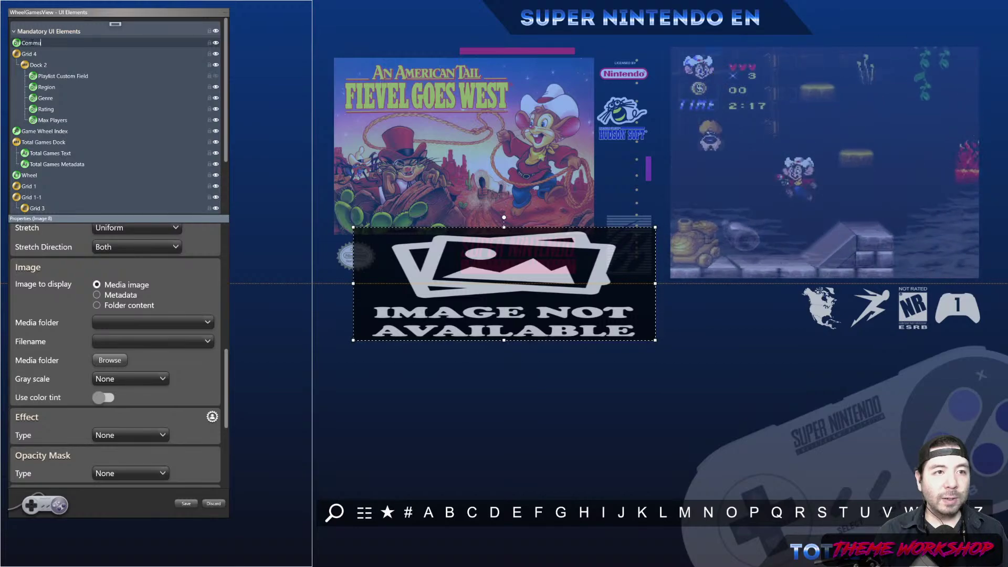
pyautogui.write('nity Star rat')
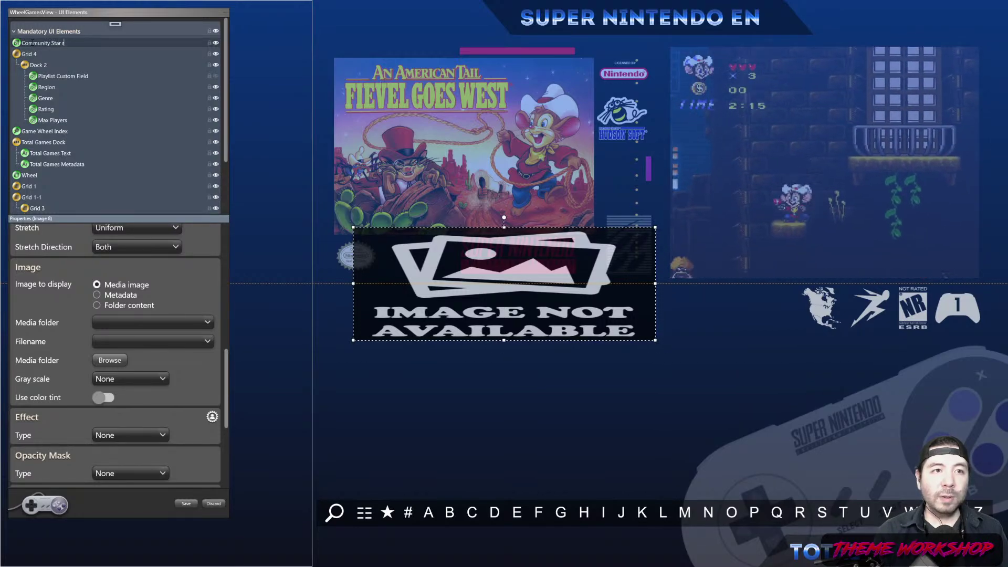
pyautogui.write('ating')
pyautogui.press('Return')
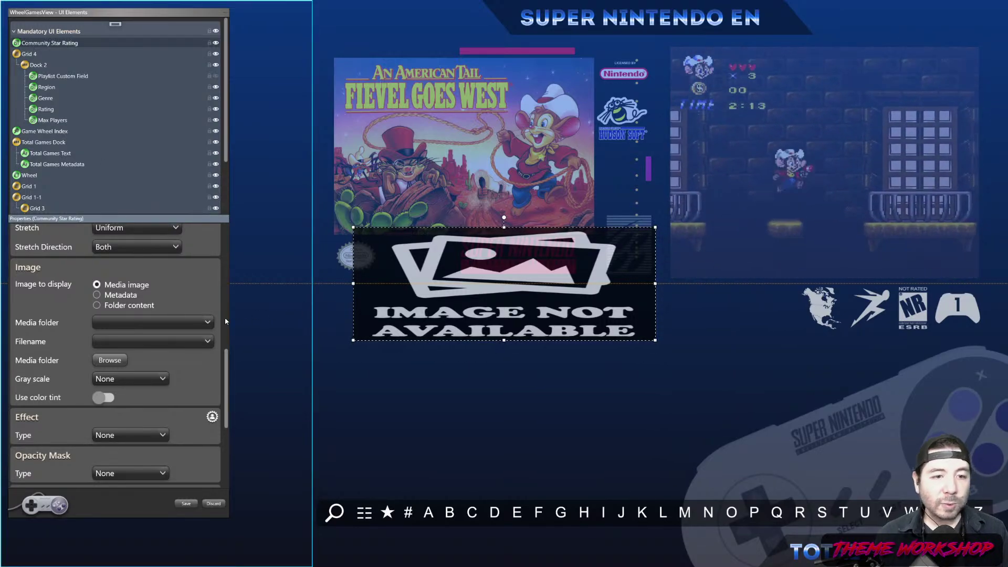
# Make the Community Star Rating image smaller and have it display the Community or User rating metadata from the StarRating folder.
pyautogui.click(116, 295)
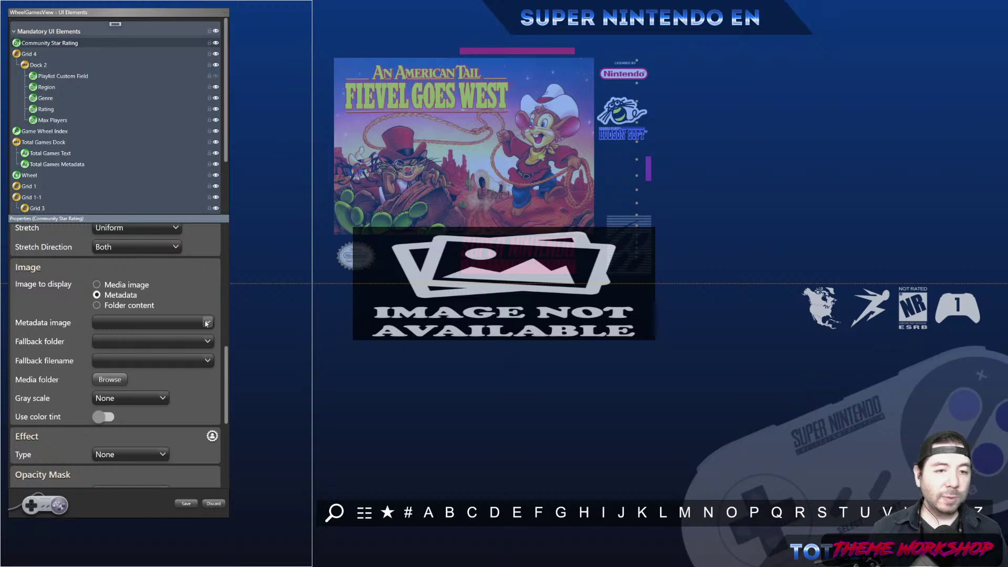
pyautogui.click(196, 319)
pyautogui.scroll(2, 168, 255)
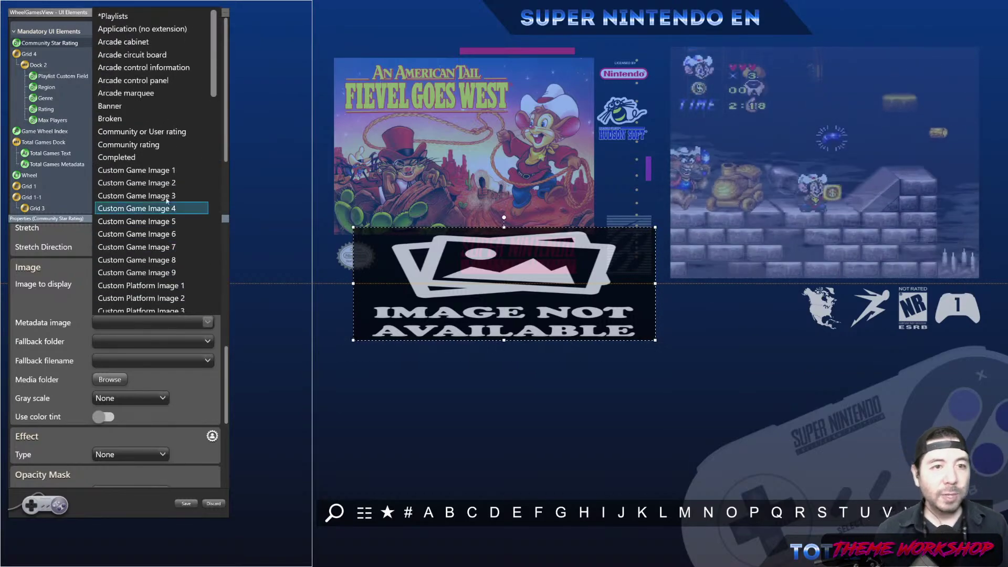
pyautogui.click(139, 133)
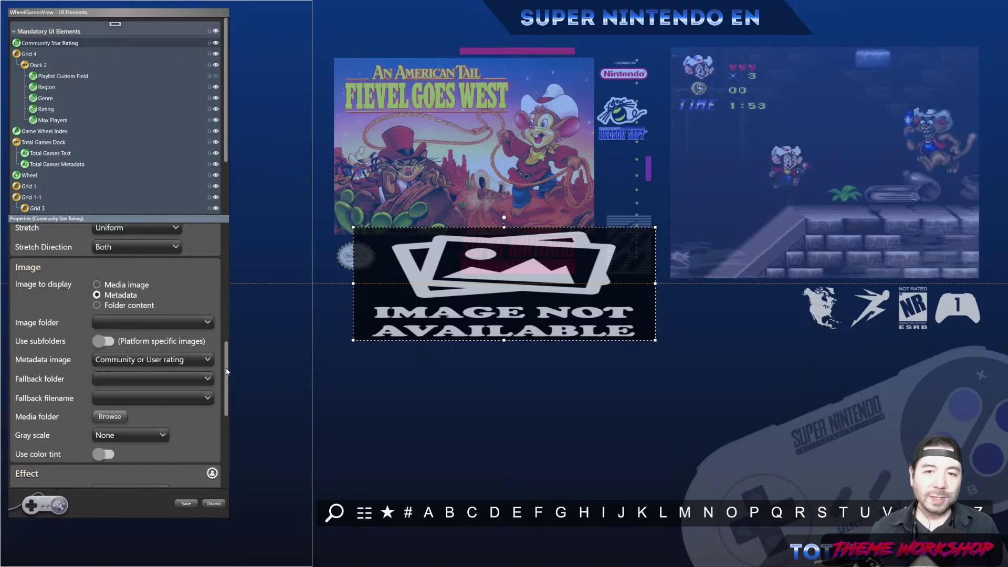
pyautogui.moveTo(354, 228); pyautogui.dragTo(432, 300)
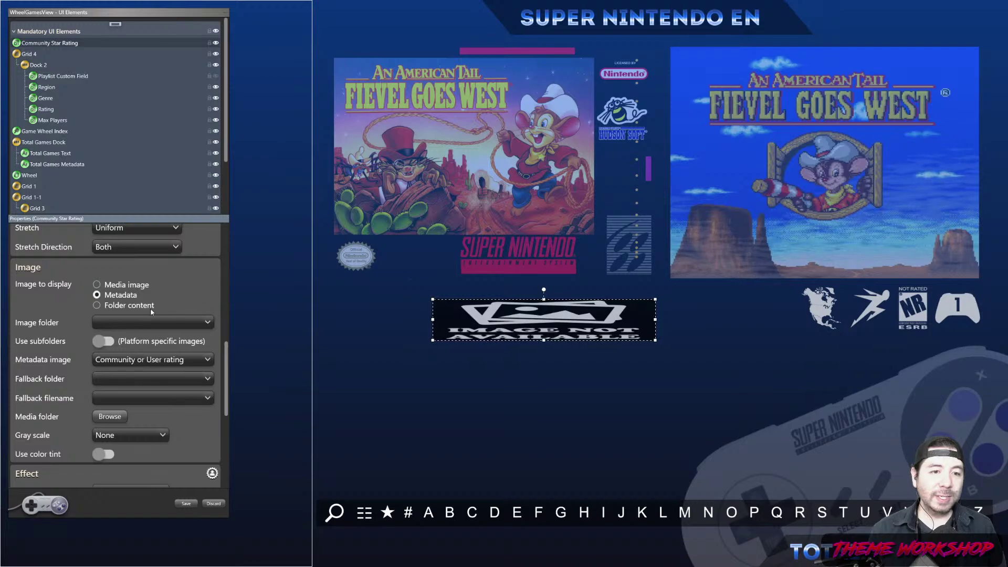
pyautogui.click(141, 322)
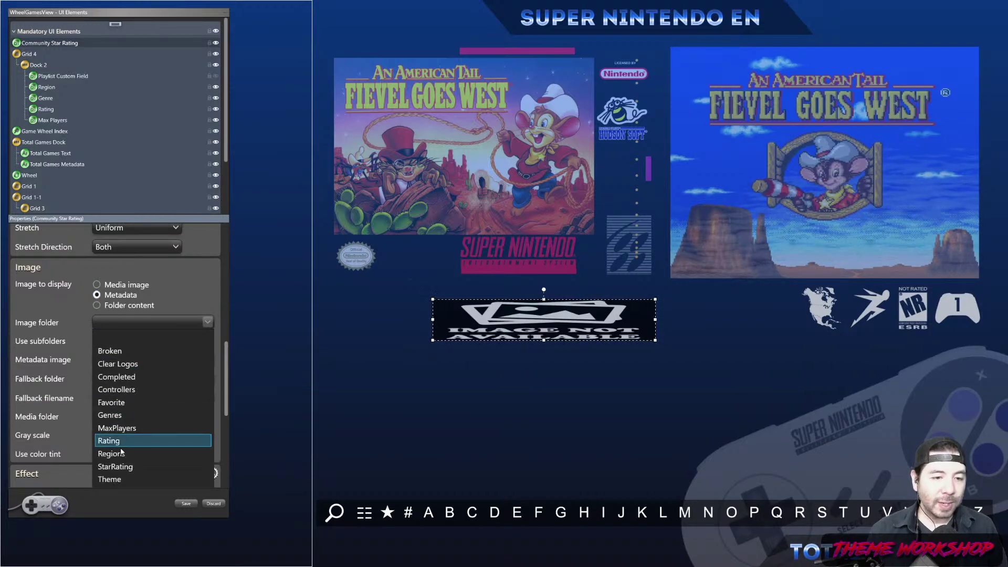
pyautogui.click(119, 467)
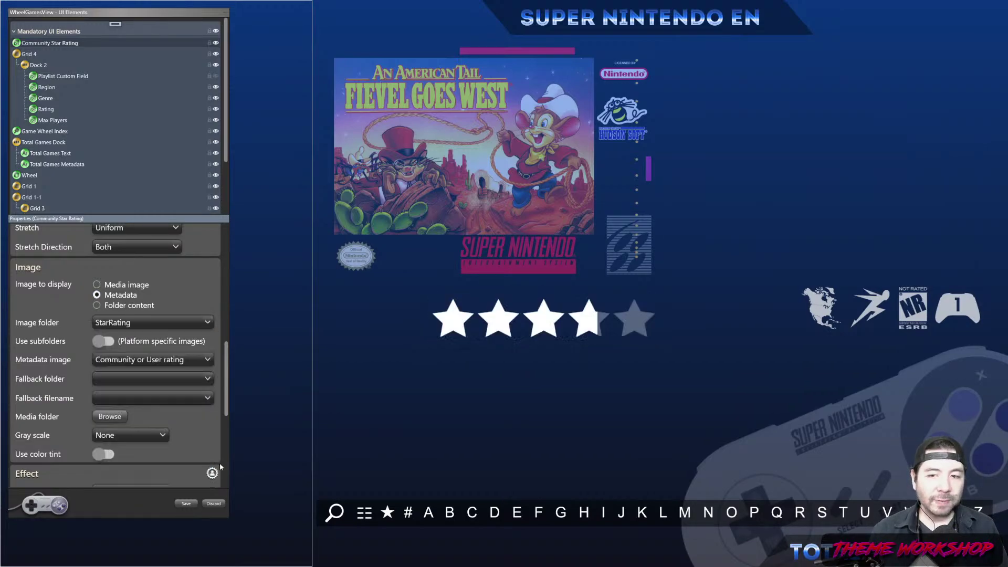
# Shrink the Community Star Rating image further in height and width, and set its opacity to 70%.
pyautogui.click(517, 317)
pyautogui.moveTo(543, 300); pyautogui.dragTo(544, 315)
pyautogui.moveTo(433, 328); pyautogui.dragTo(501, 327)
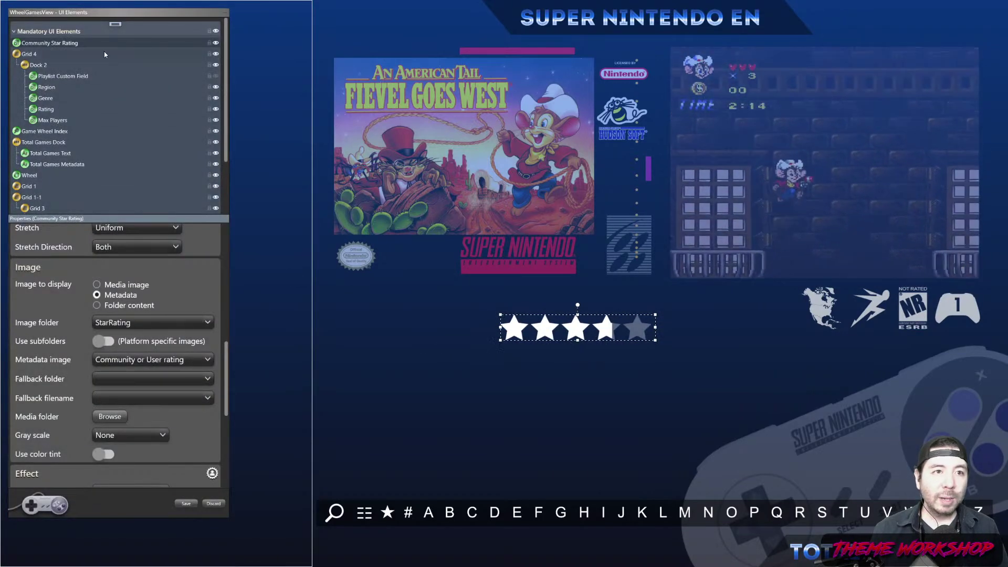
pyautogui.scroll(5, 200, 307)
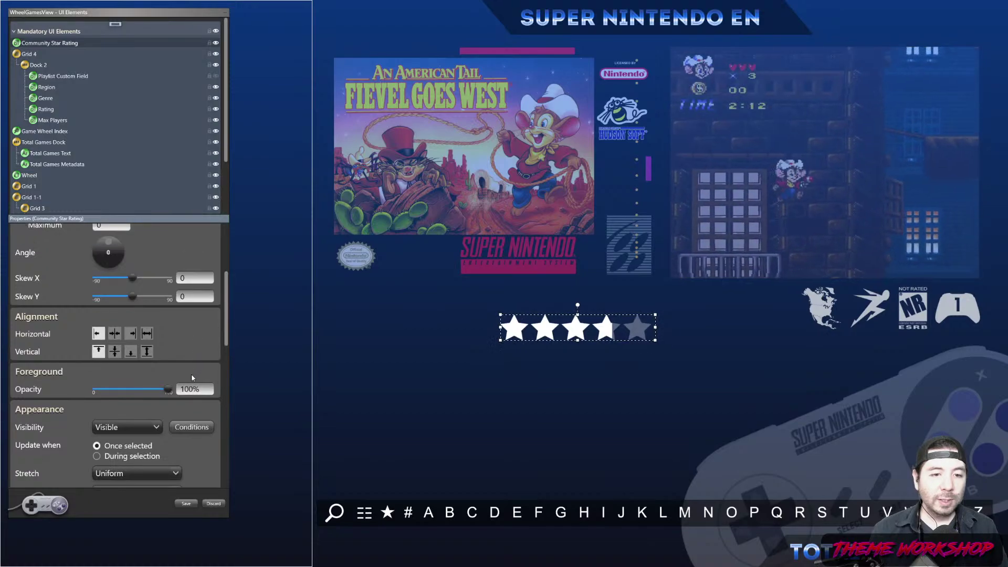
pyautogui.doubleClick(194, 389)
pyautogui.write('70')
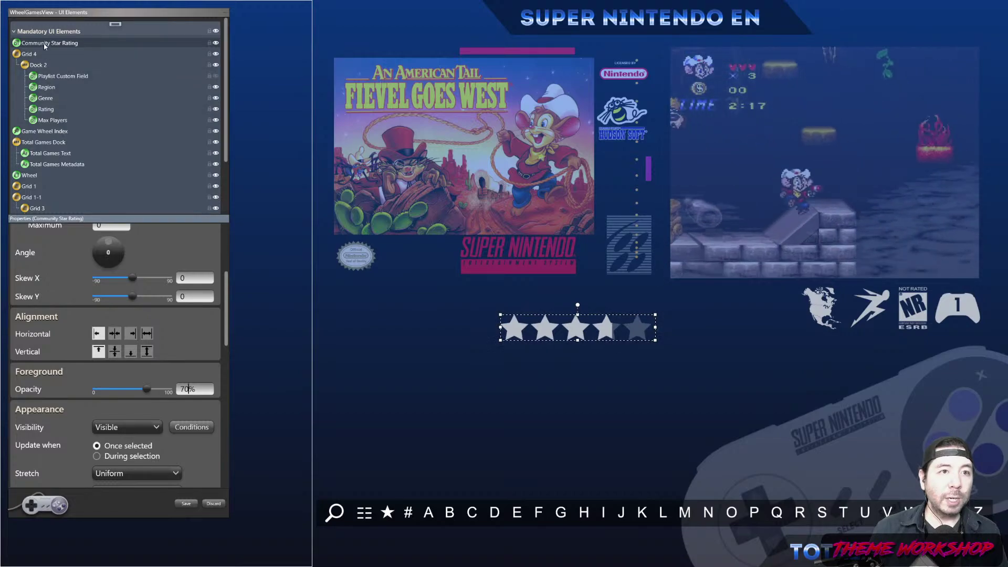
# Move Community Star Rating between Rectangle 1 and BoxArt in the element order, and place Grid 4 directly above it.
pyautogui.scroll(-3, 120, 211)
pyautogui.moveTo(117, 212); pyautogui.dragTo(37, 177)
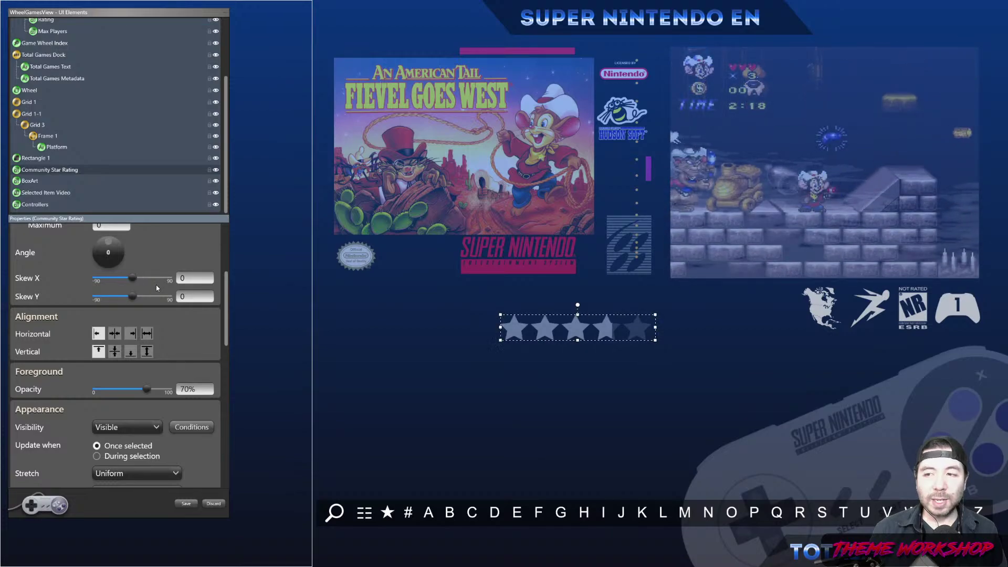
pyautogui.scroll(3, 79, 82)
pyautogui.click(36, 44)
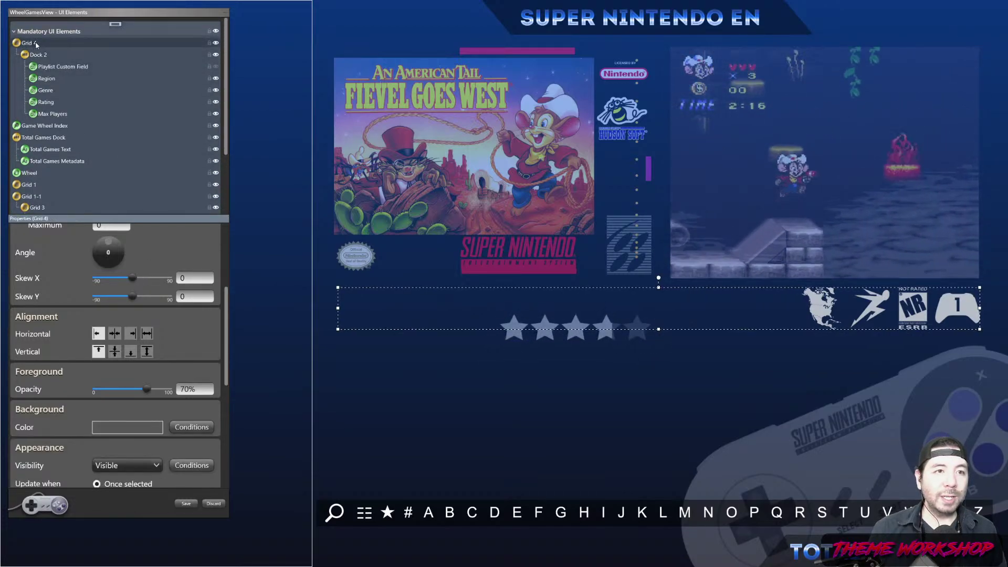
pyautogui.scroll(-3, 65, 177)
pyautogui.moveTo(65, 176); pyautogui.dragTo(64, 164)
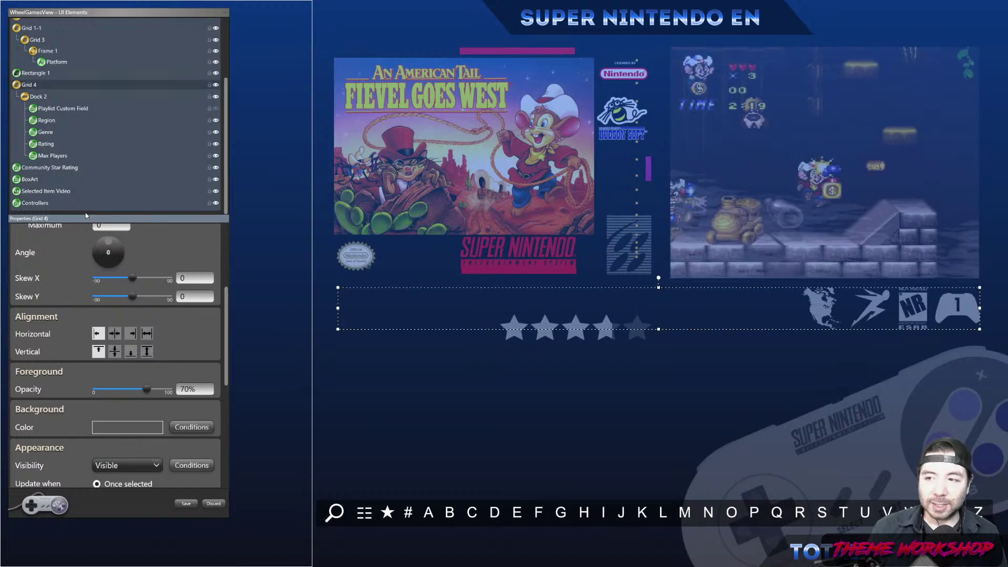
# Reduce the Community Star Rating image's height slightly, align it horizontally to the right, and narrow it to about 352 wide.
pyautogui.click(32, 168)
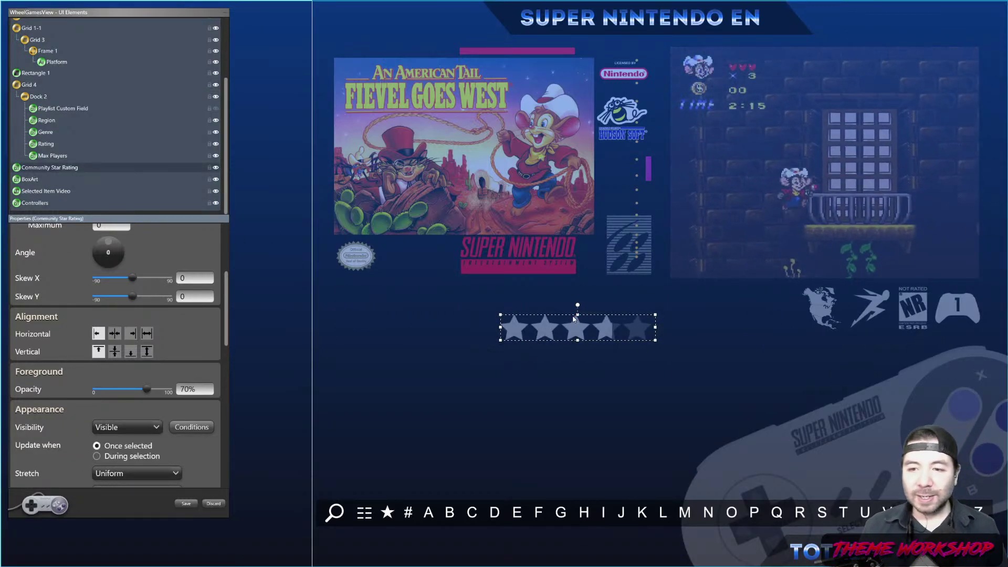
pyautogui.moveTo(578, 315)
pyautogui.mouseDown()
pyautogui.moveTo(574, 332)
pyautogui.moveTo(578, 319)
pyautogui.mouseUp()
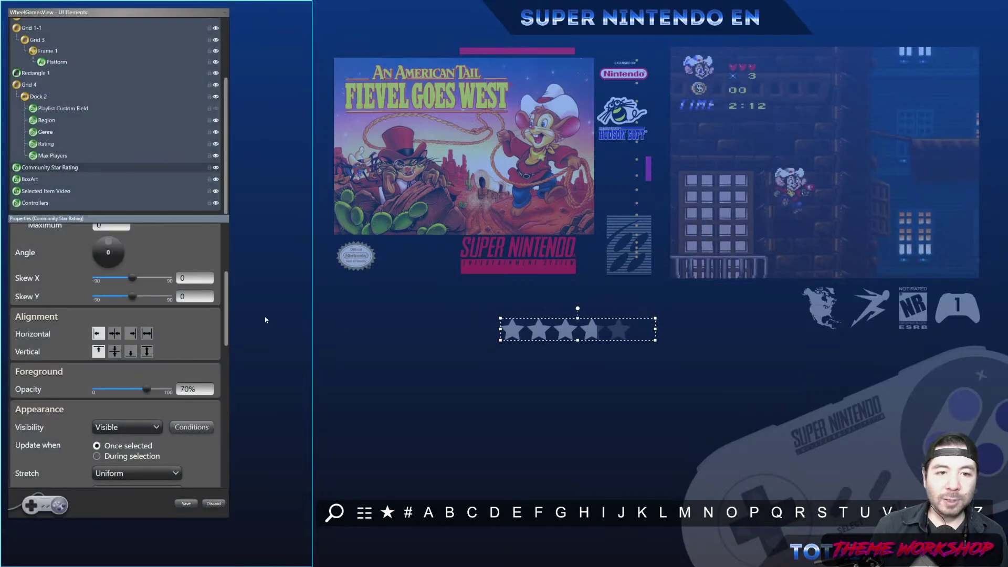
pyautogui.click(131, 334)
pyautogui.moveTo(501, 330); pyautogui.dragTo(518, 330)
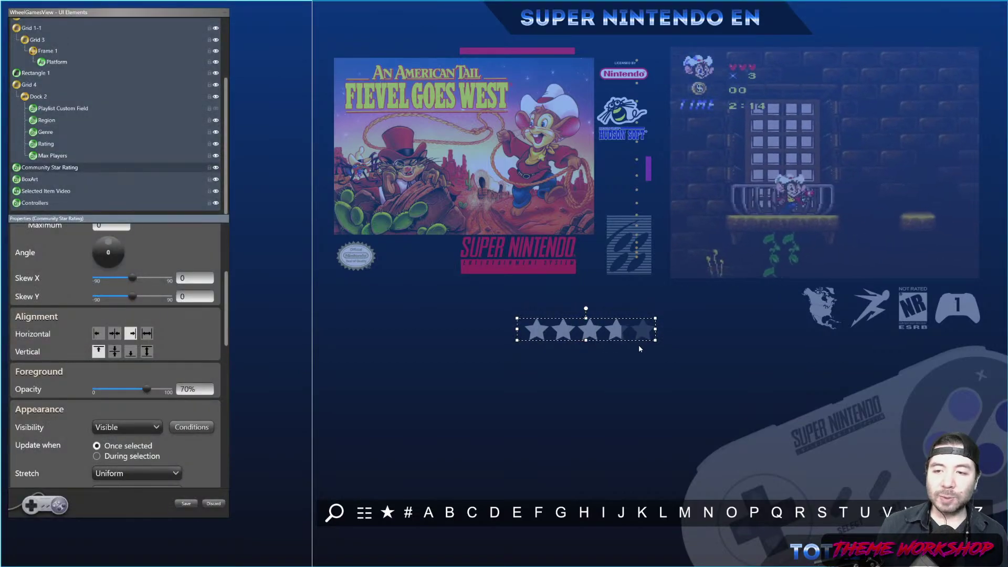
# Move the star rating directly beneath the badge row, lined up with its right end, and reduce its height to about 38.
pyautogui.press('Right')
pyautogui.press('Right')
pyautogui.press('Right')
pyautogui.press('Right')
pyautogui.press('Right')
pyautogui.press('Right')
pyautogui.press('Right')
pyautogui.press('Right')
pyautogui.press('Right')
pyautogui.press('Right')
pyautogui.press('Right')
pyautogui.press('Right')
pyautogui.press('Right')
pyautogui.press('Right')
pyautogui.press('Right')
pyautogui.press('Right')
pyautogui.press('Right')
pyautogui.press('Right')
pyautogui.press('Right')
pyautogui.press('Right')
pyautogui.press('Right')
pyautogui.press('Right')
pyautogui.press('Right')
pyautogui.press('Right')
pyautogui.press('Right')
pyautogui.press('Right')
pyautogui.press('Right')
pyautogui.press('Right')
pyautogui.press('Right')
pyautogui.press('Right')
pyautogui.press('Right')
pyautogui.press('Down')
pyautogui.press('Down')
pyautogui.press('Down')
pyautogui.press('Down')
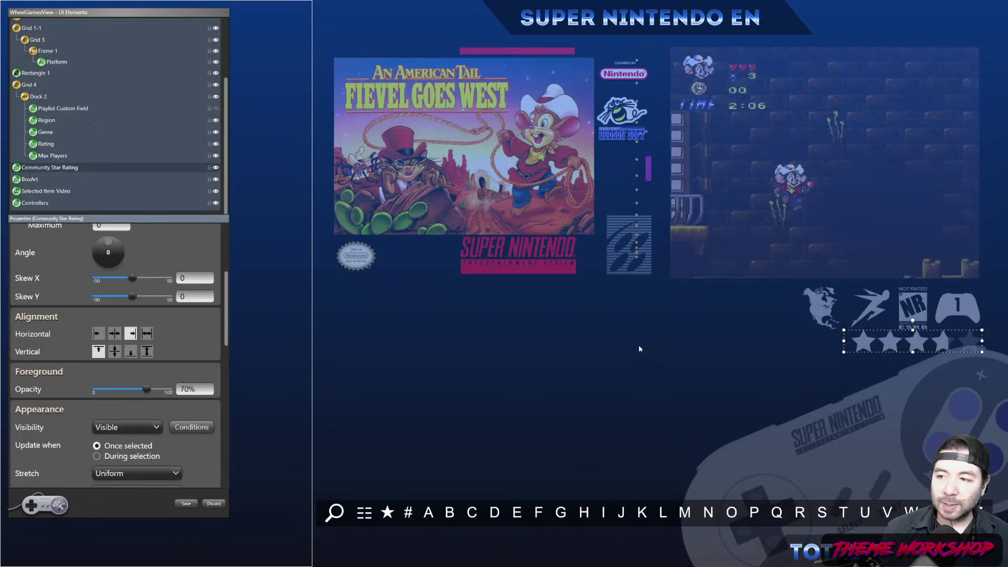
pyautogui.moveTo(913, 353); pyautogui.dragTo(919, 346)
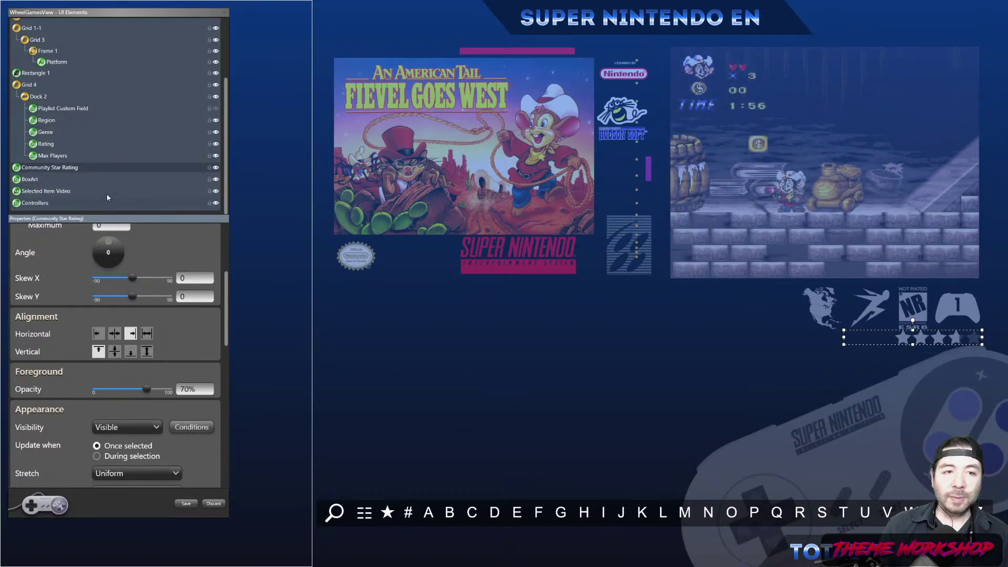
# Duplicate the Community Star Rating image by copying and pasting it.
pyautogui.scroll(-2, 161, 157)
pyautogui.scroll(2, 162, 184)
pyautogui.rightClick(55, 168)
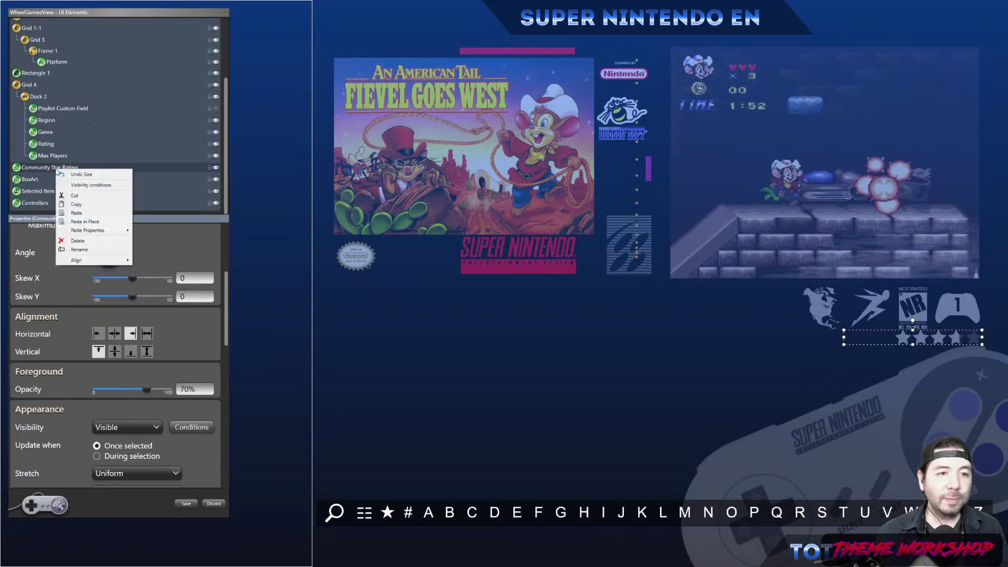
pyautogui.click(53, 169)
pyautogui.rightClick(54, 169)
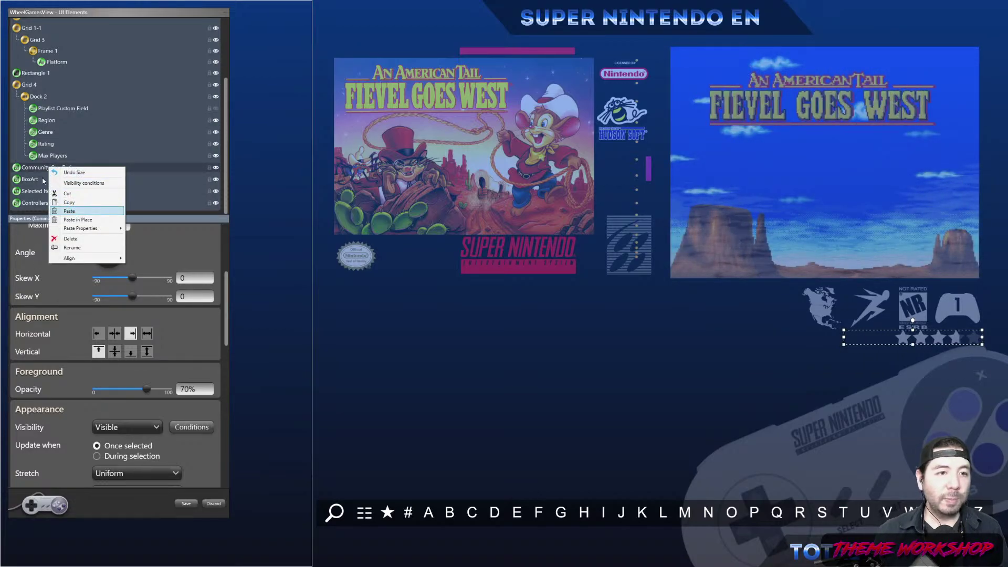
pyautogui.press('Return')
pyautogui.scroll(4, 199, 252)
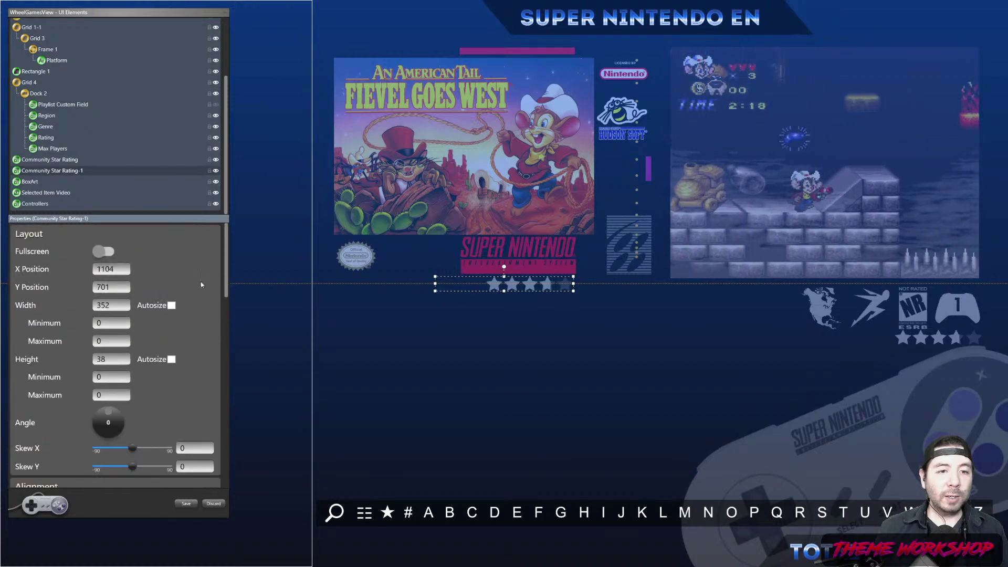
# Add a new Dock element at the start of the element order.
pyautogui.scroll(5, 88, 62)
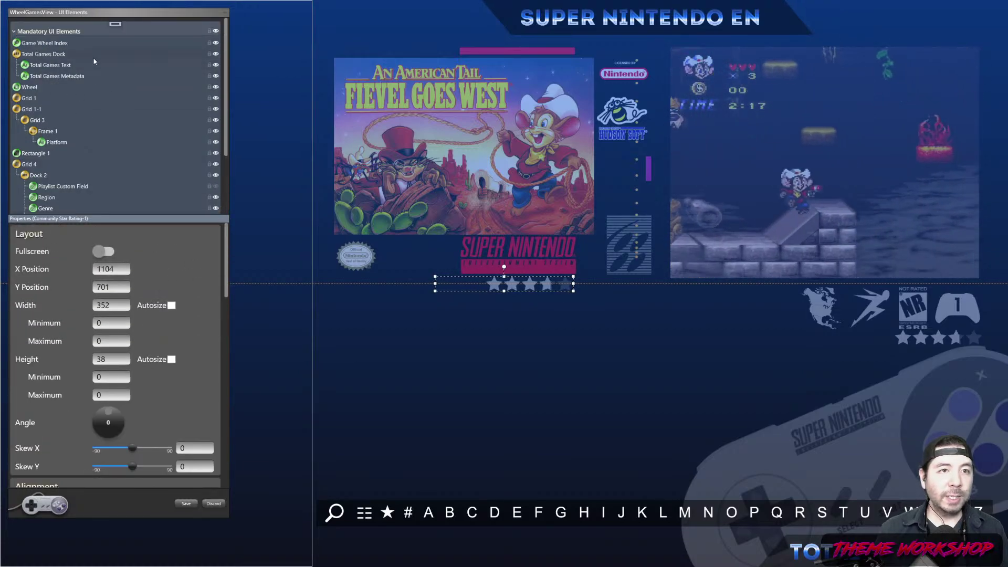
pyautogui.click(117, 26)
pyautogui.click(137, 61)
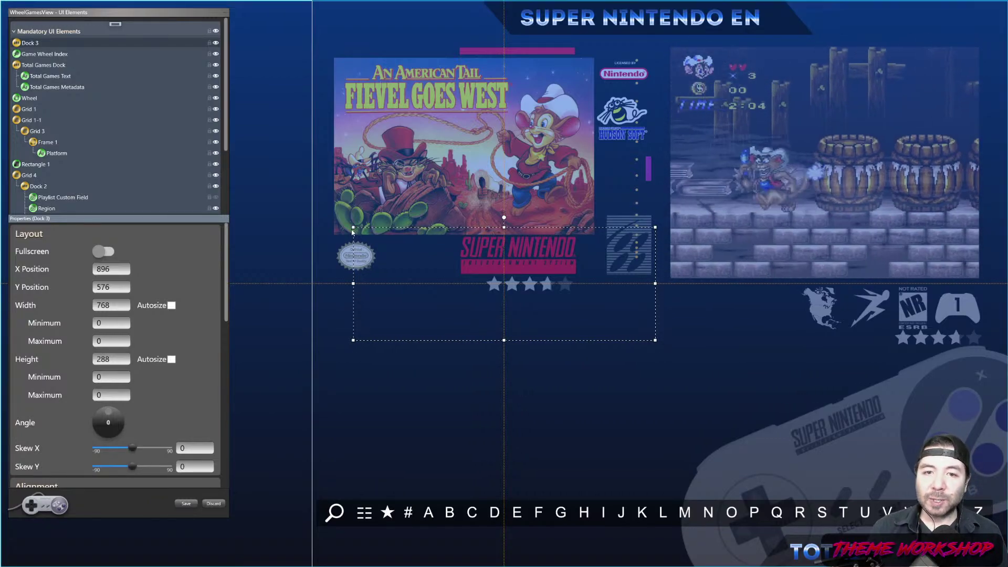
# Shrink Dock 3 to about 697 by 79 and place it over the gameplay video's lower edge.
pyautogui.moveTo(353, 226); pyautogui.dragTo(381, 309)
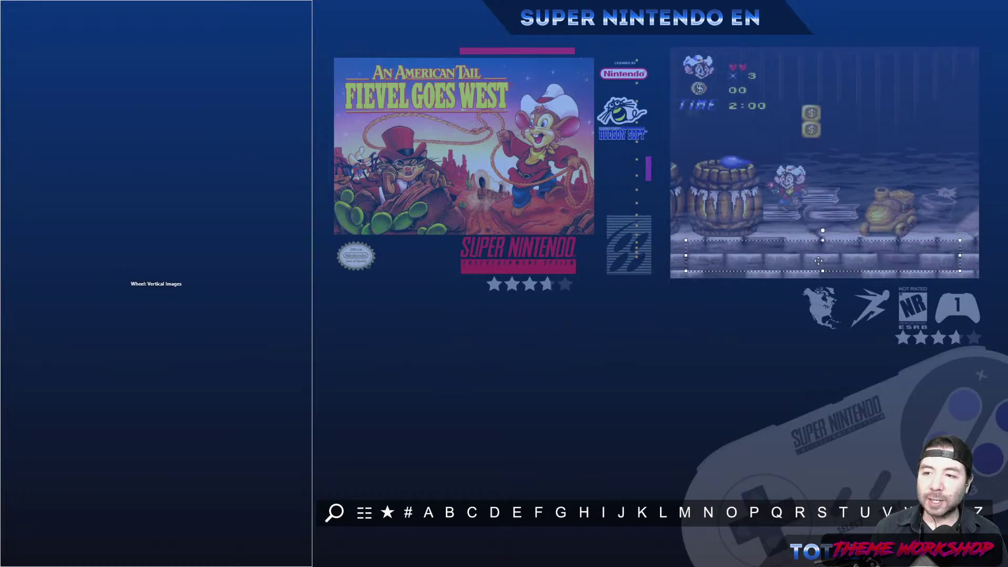
pyautogui.moveTo(506, 330); pyautogui.dragTo(820, 268)
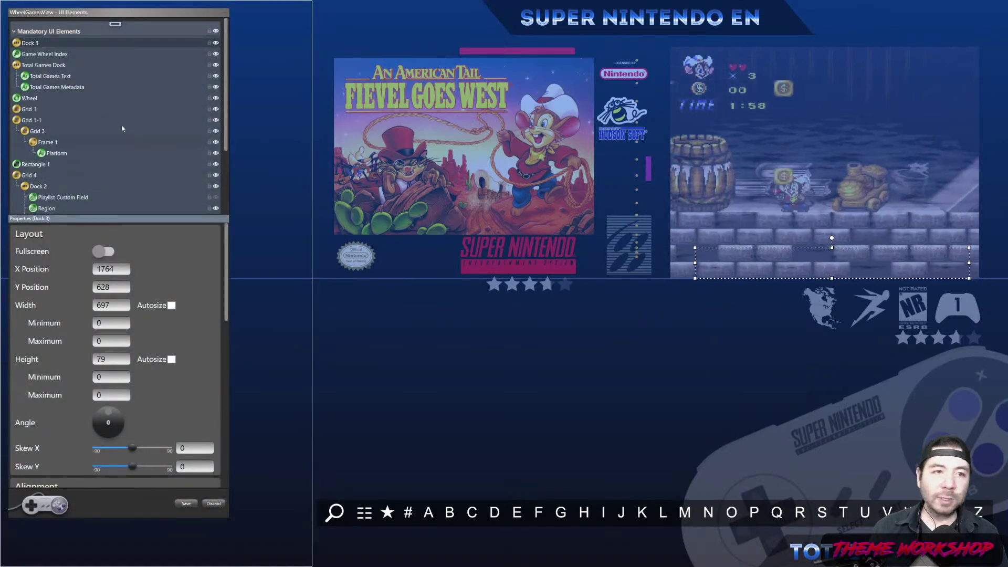
# Copy the Selected Item Video's position and size onto Dock 3, giving X 1689, Y 119, width 811 and height 588.
pyautogui.scroll(-3, 64, 137)
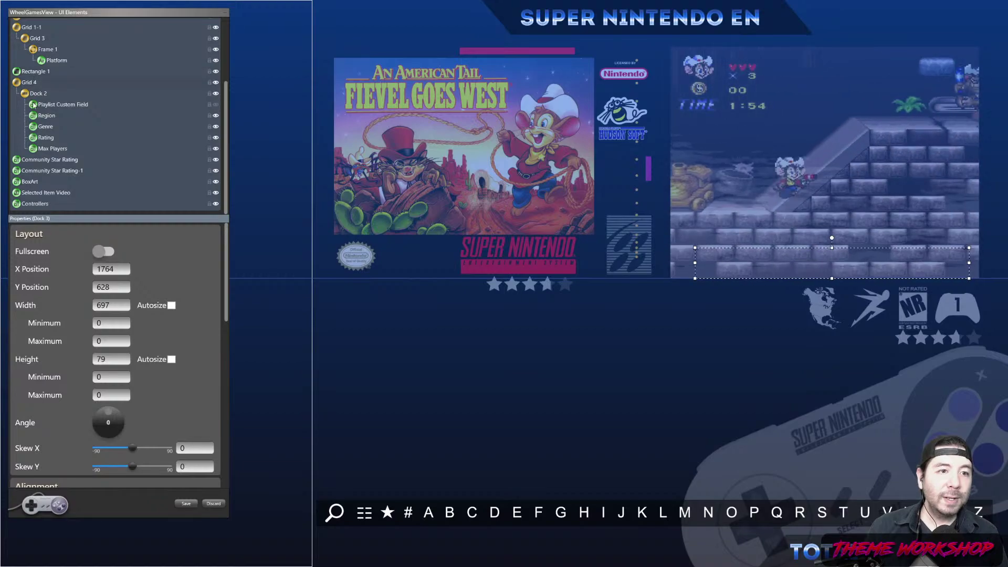
pyautogui.click(45, 193)
pyautogui.rightClick(45, 193)
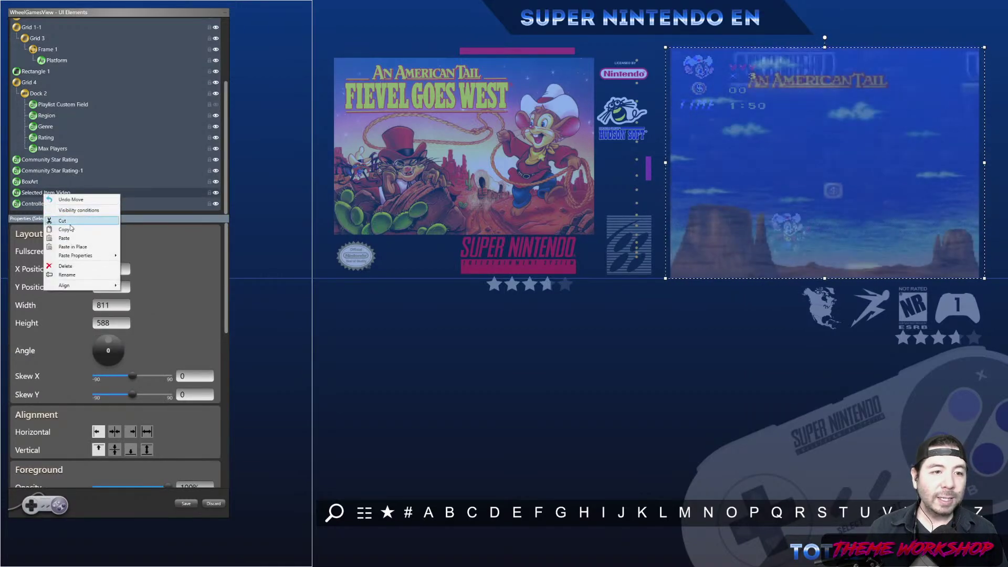
pyautogui.click(58, 202)
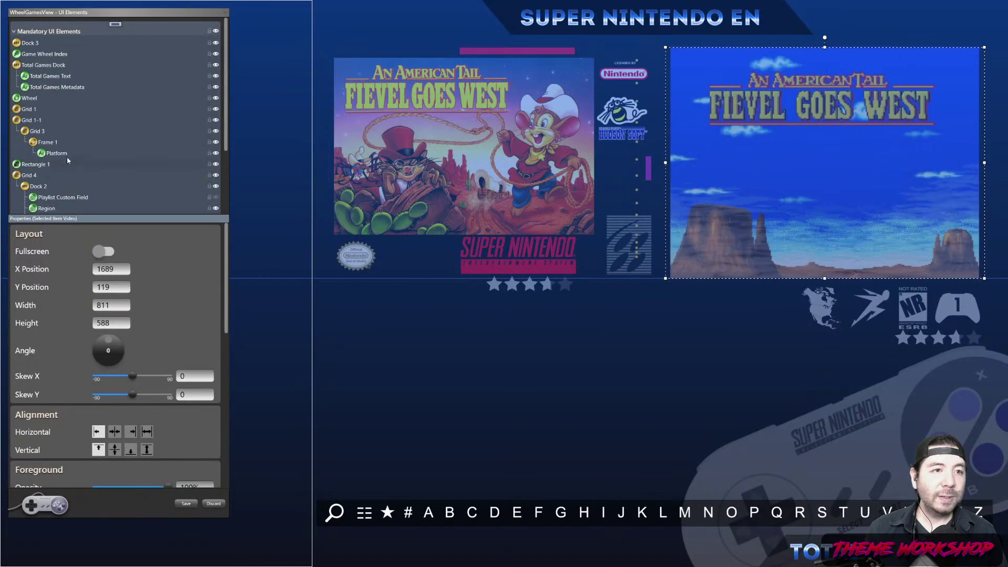
pyautogui.click(29, 43)
pyautogui.rightClick(30, 44)
pyautogui.moveTo(68, 114)
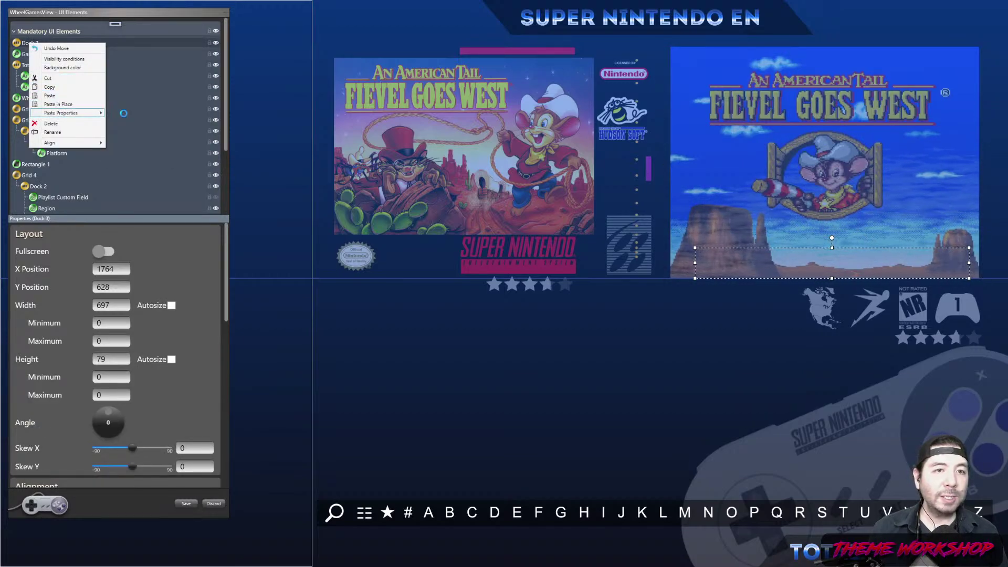
pyautogui.click(131, 113)
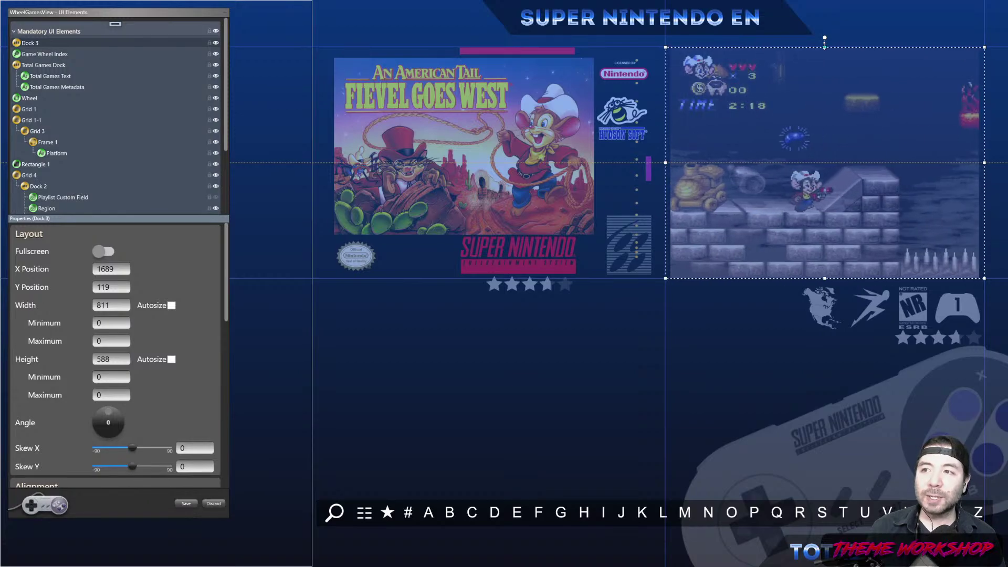
# Shrink Dock 3 to a thin strip along the video's lower edge and nest the duplicated community star rating inside it.
pyautogui.moveTo(825, 46); pyautogui.dragTo(838, 88)
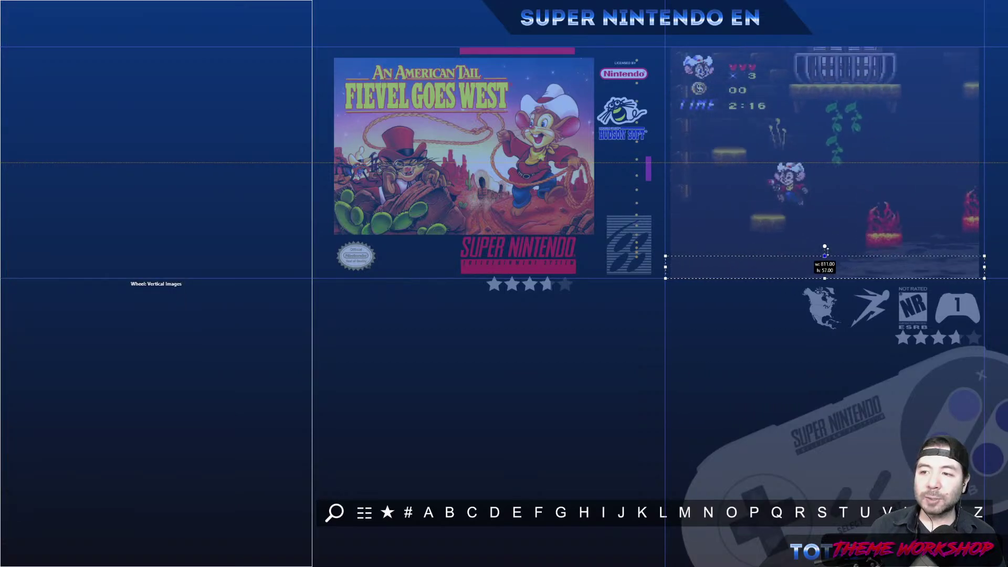
pyautogui.moveTo(825, 257); pyautogui.dragTo(825, 258)
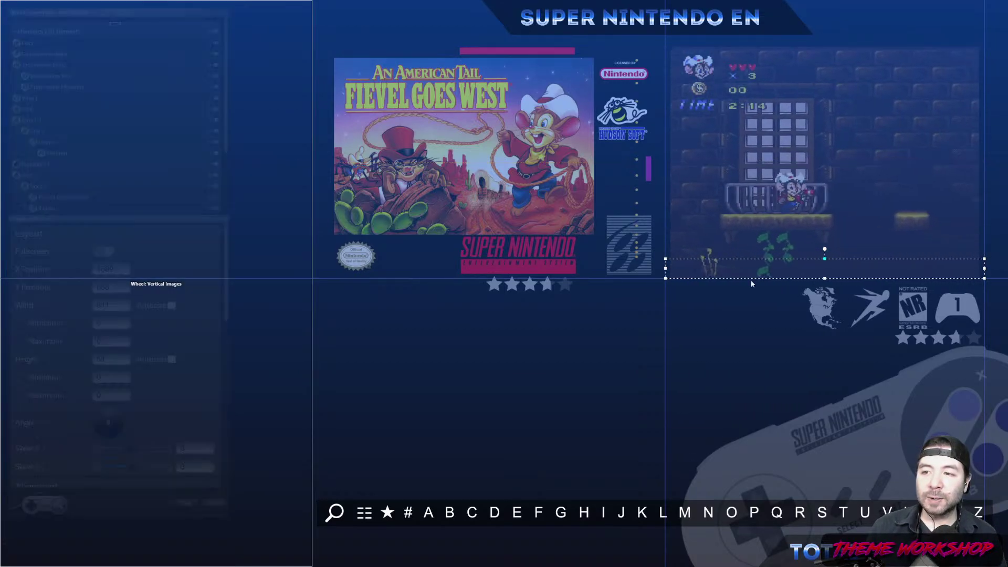
pyautogui.scroll(-3, 118, 213)
pyautogui.scroll(-1, 120, 212)
pyautogui.moveTo(54, 161); pyautogui.dragTo(46, 191)
pyautogui.click(36, 160)
# Copy the star rating inside Dock 3 and paste two duplicates into the same dock.
pyautogui.rightClick(47, 167)
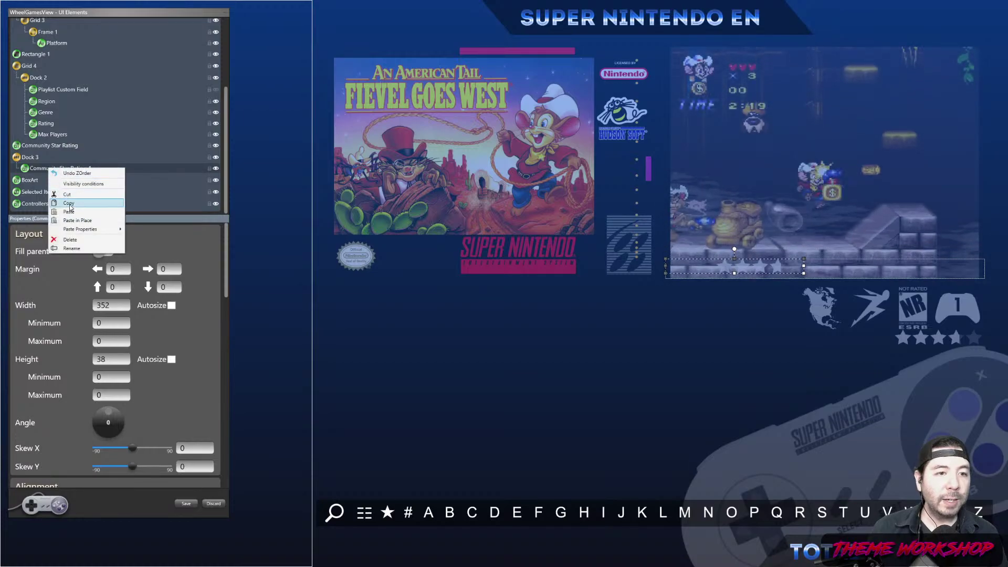
pyautogui.click(42, 168)
pyautogui.rightClick(42, 168)
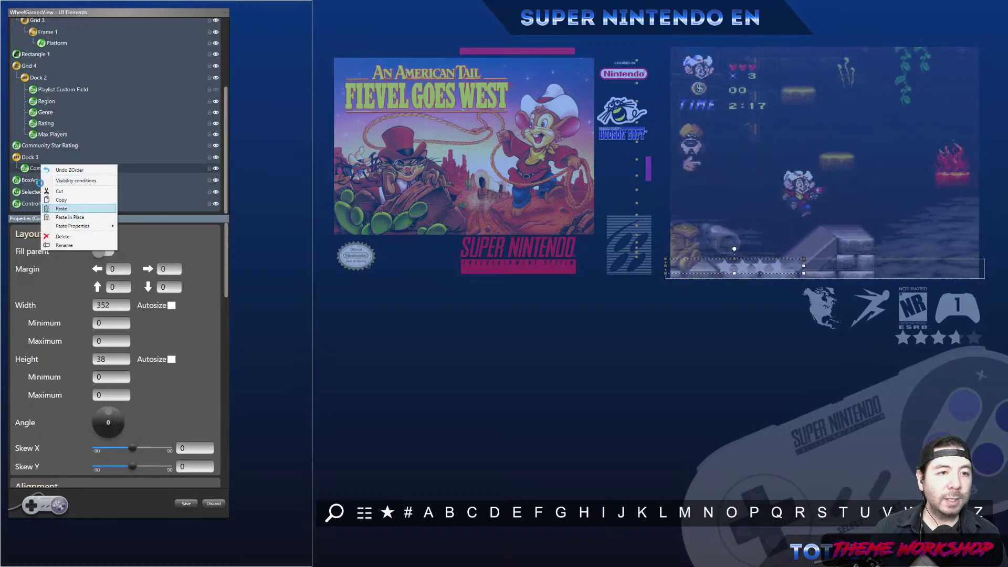
pyautogui.click(52, 208)
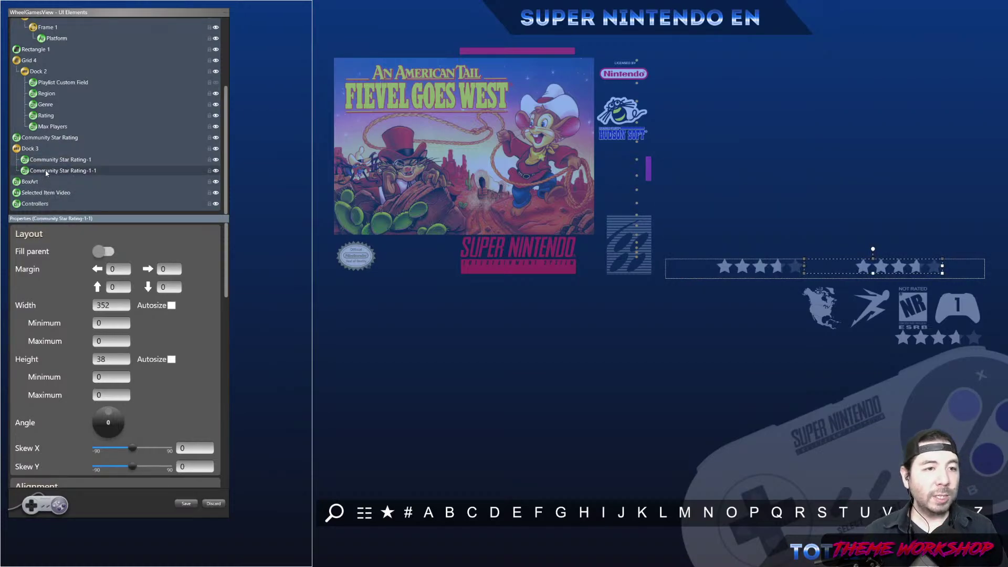
pyautogui.rightClick(46, 173)
pyautogui.click(64, 190)
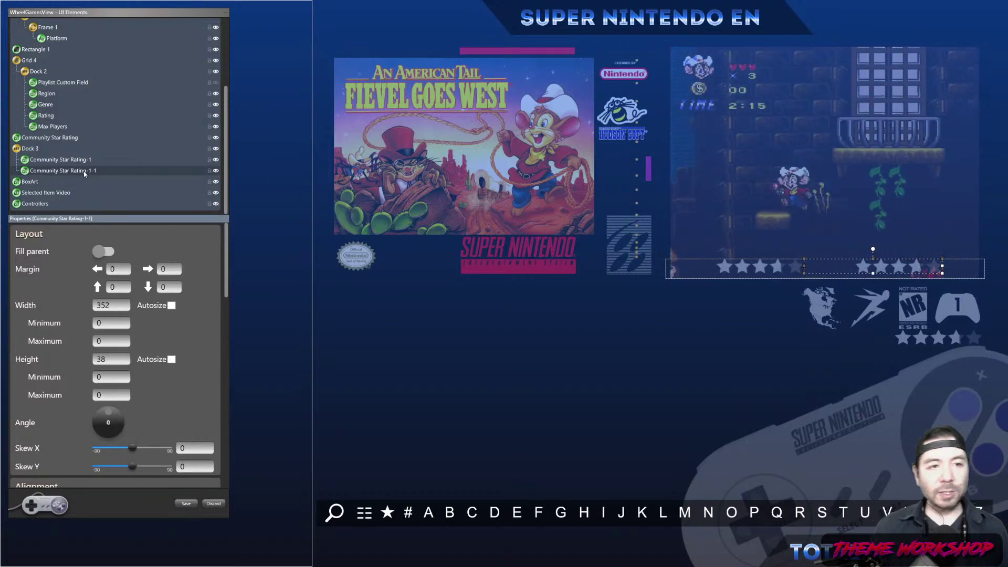
pyautogui.rightClick(84, 173)
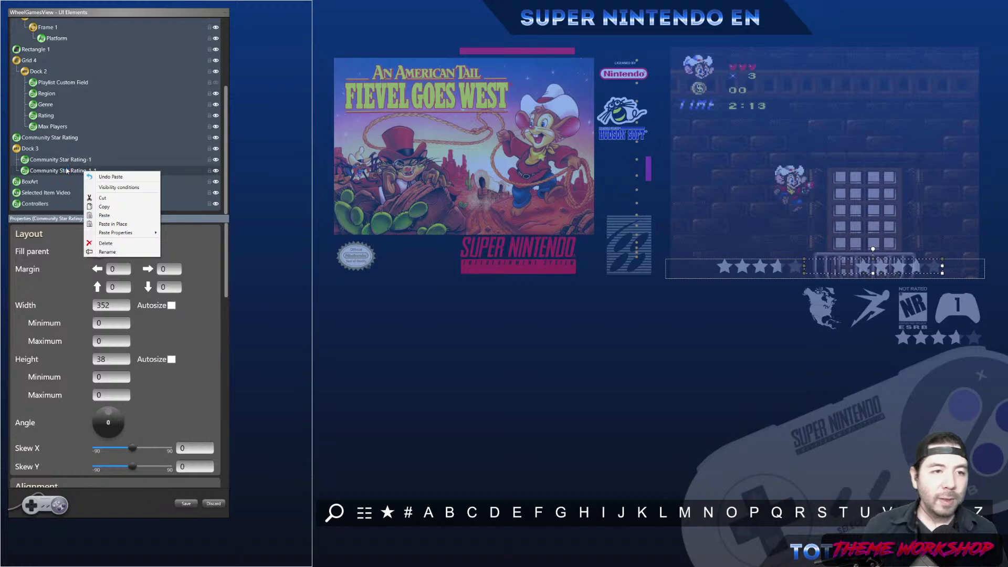
pyautogui.click(103, 215)
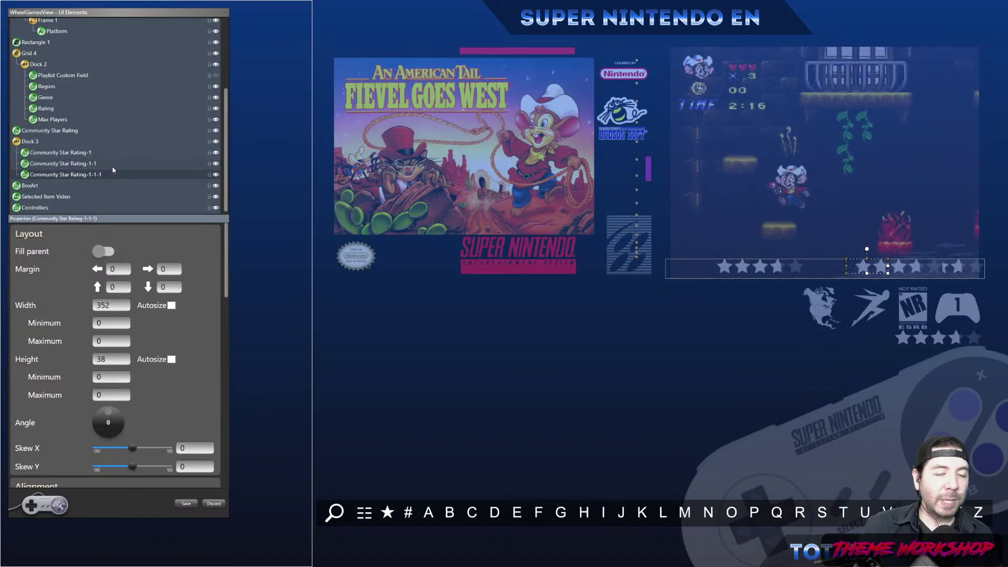
# Switch to the project's Media folder in File Explorer and examine the images in the Favorite, Broken and Completed folders.
pyautogui.hotkey('alt', 'Tab')
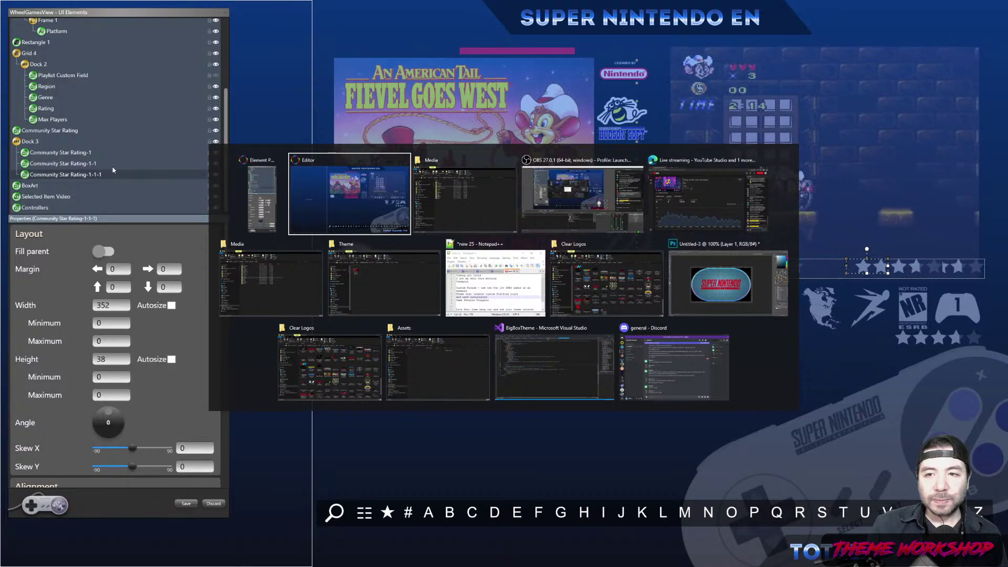
pyautogui.hotkey('alt', 'Tab')
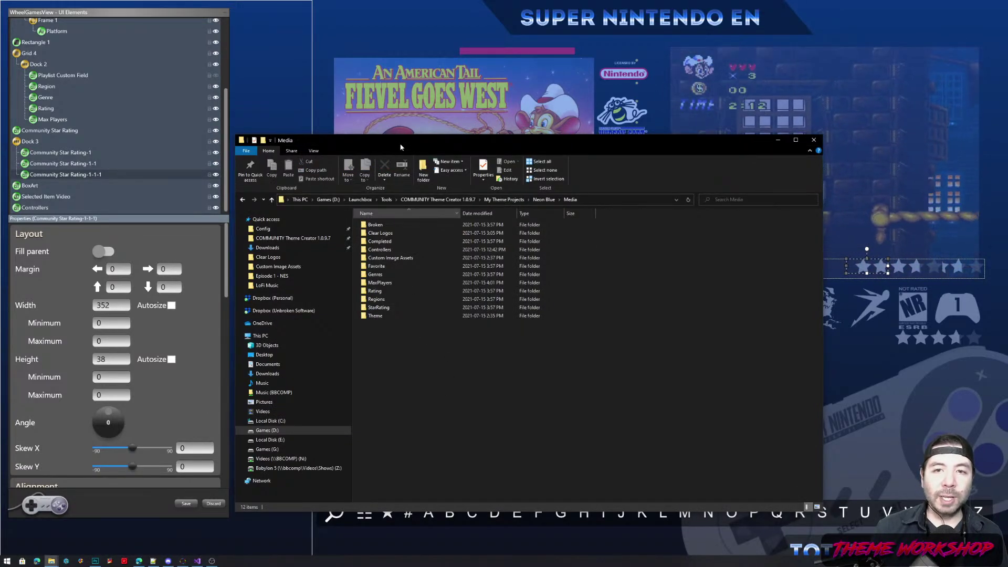
pyautogui.moveTo(401, 145); pyautogui.dragTo(432, 100)
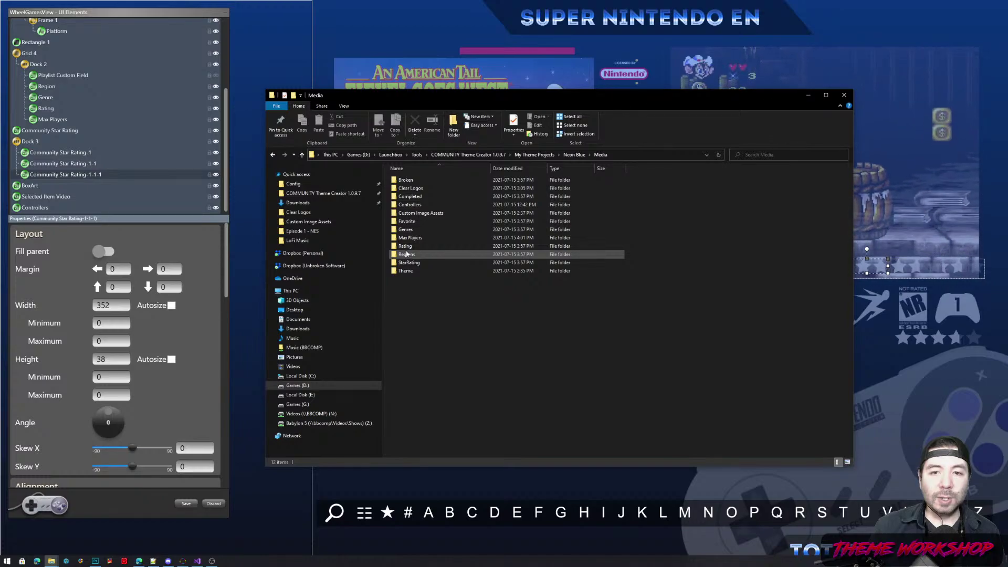
pyautogui.doubleClick(407, 221)
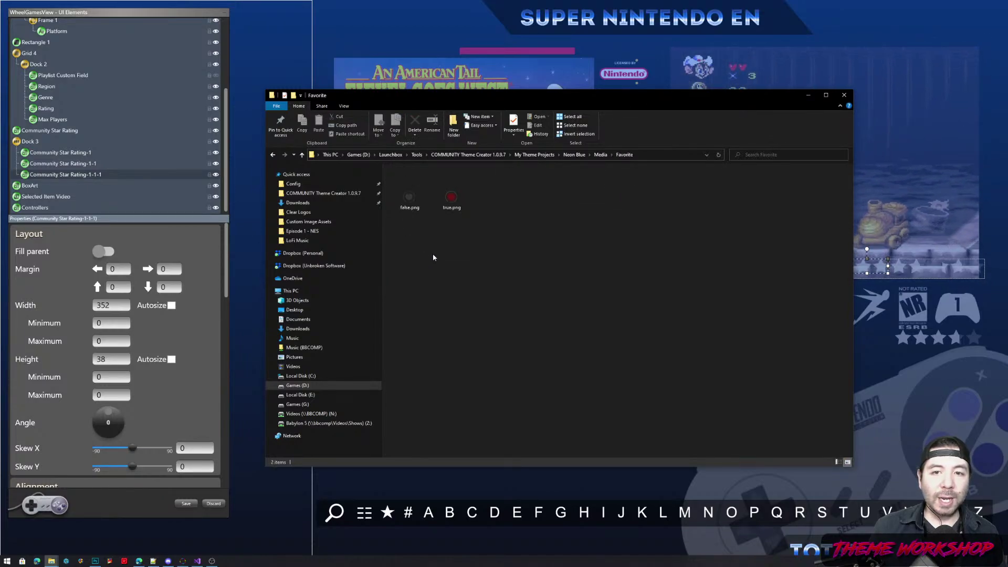
pyautogui.click(410, 194)
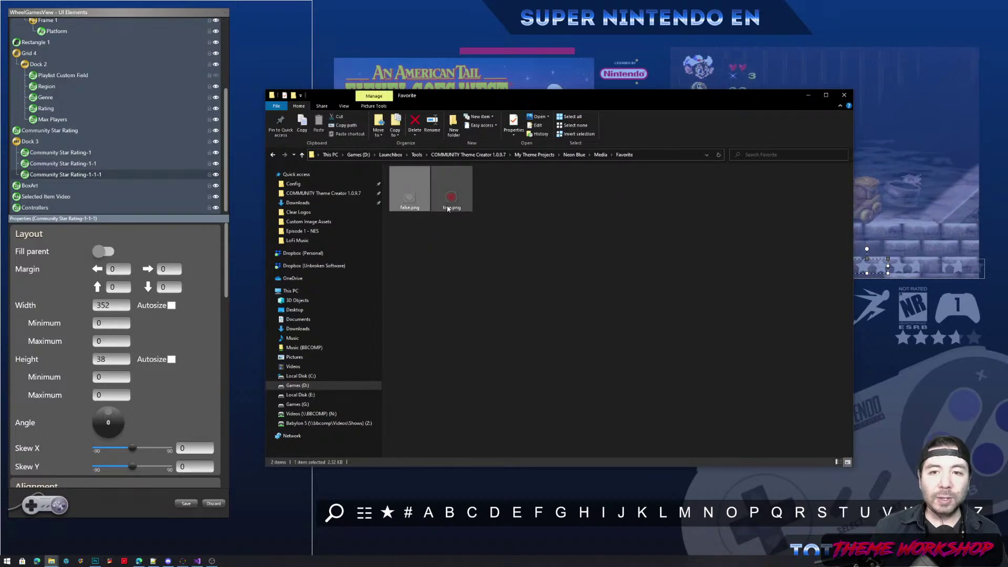
pyautogui.click(453, 281)
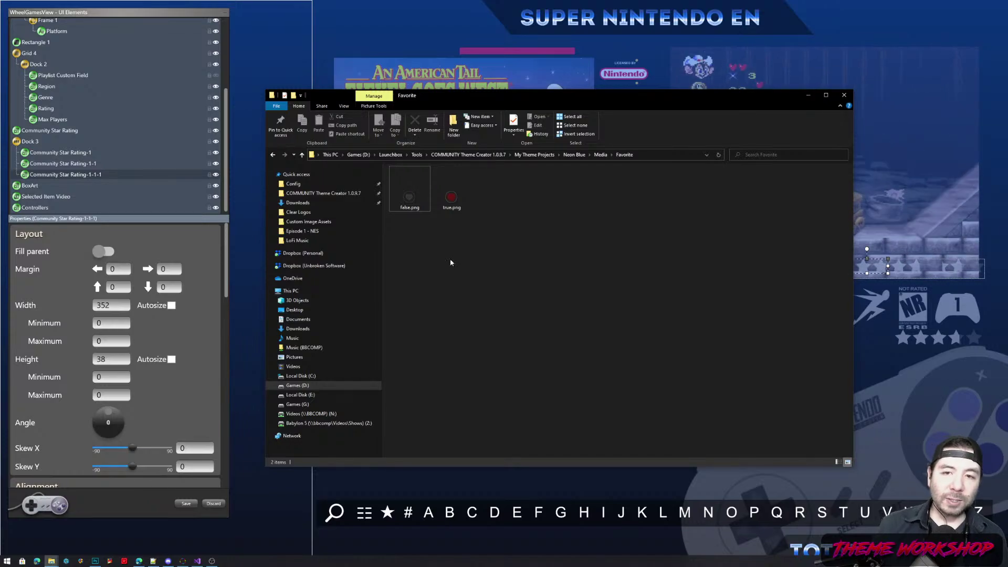
pyautogui.click(600, 154)
pyautogui.click(413, 180)
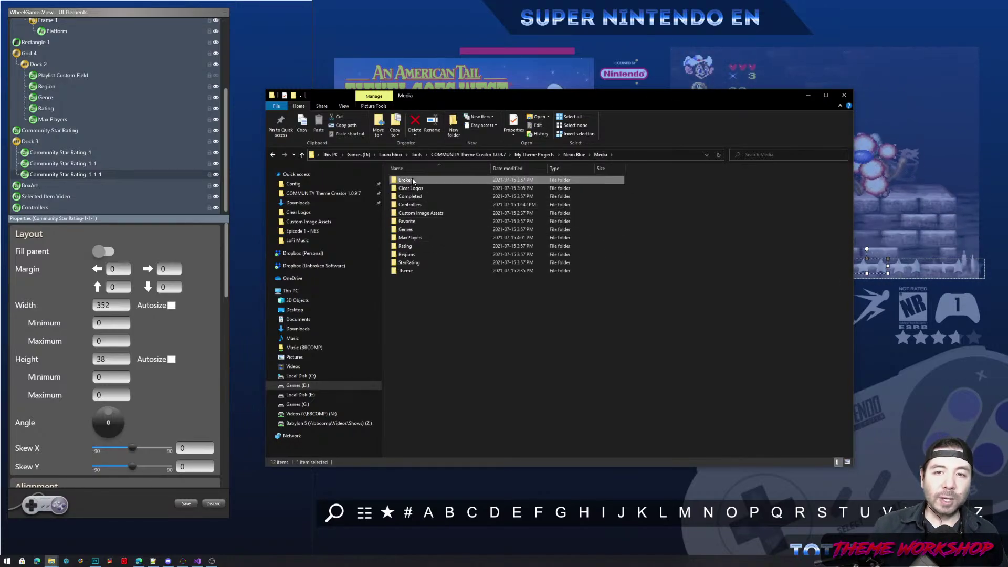
pyautogui.doubleClick(413, 180)
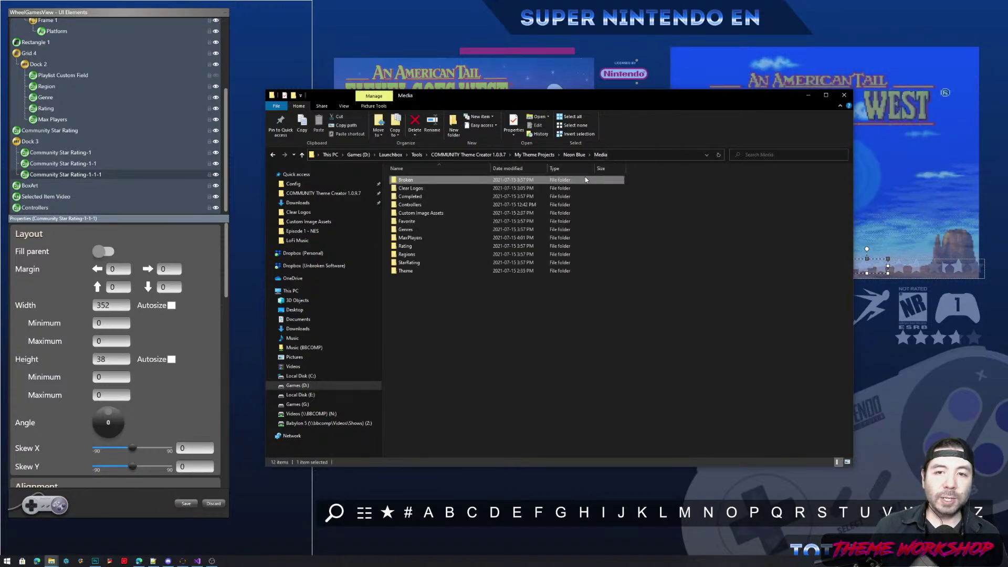
pyautogui.doubleClick(420, 197)
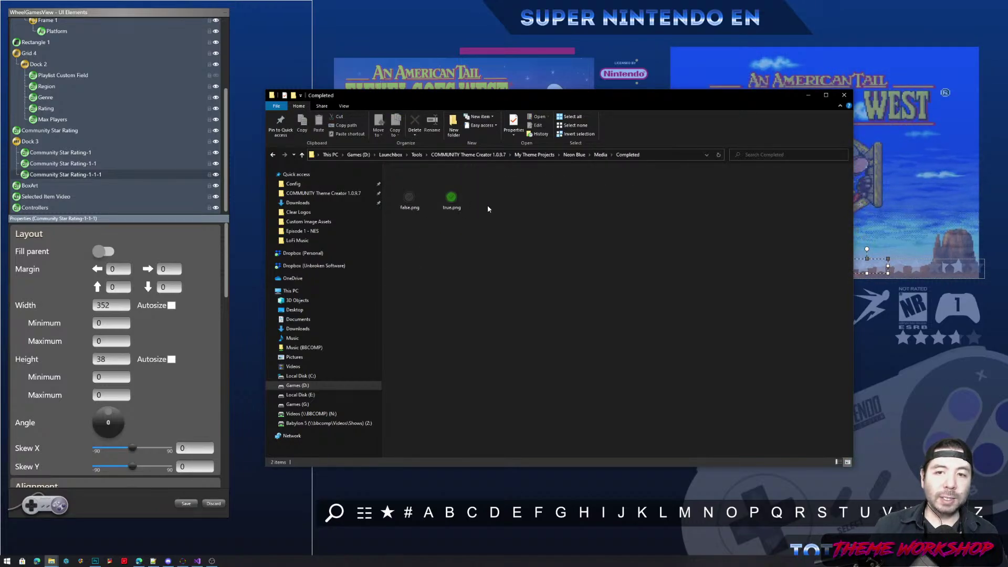
pyautogui.click(601, 155)
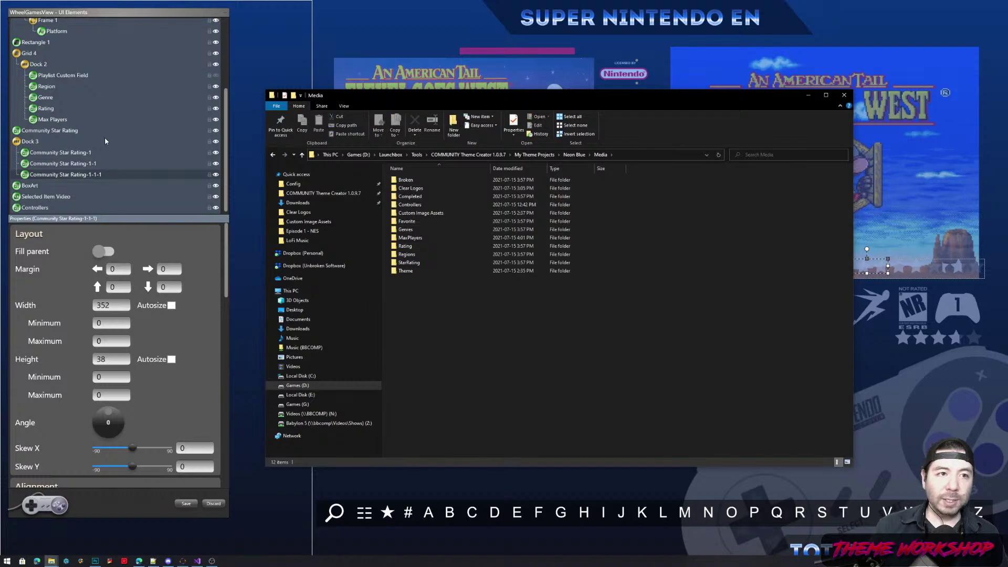
# Back in the theme editor, set the first star rating in Dock 3 to the Favorite metadata image from the Favorite folder.
pyautogui.click(77, 17)
pyautogui.click(77, 153)
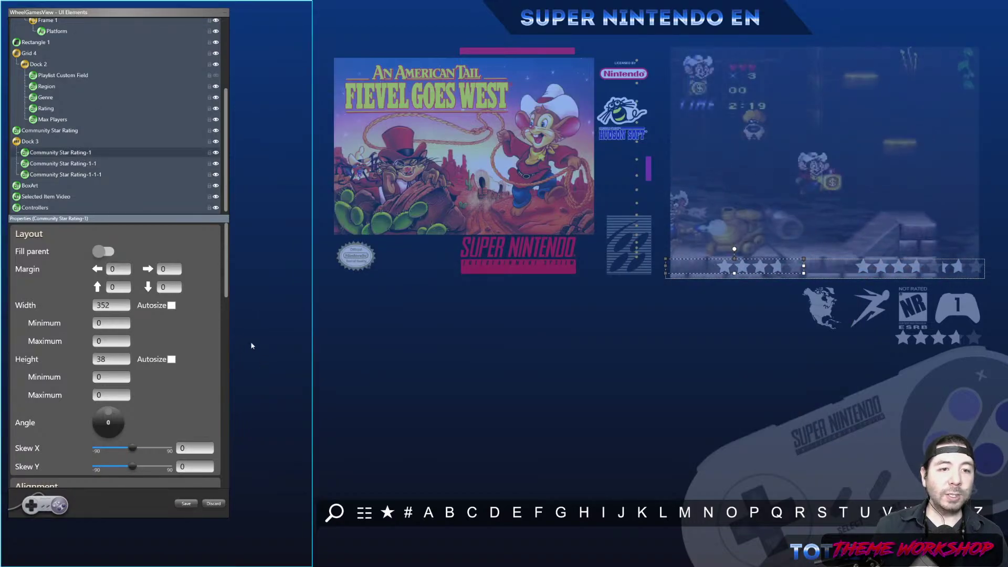
pyautogui.scroll(-10, 210, 271)
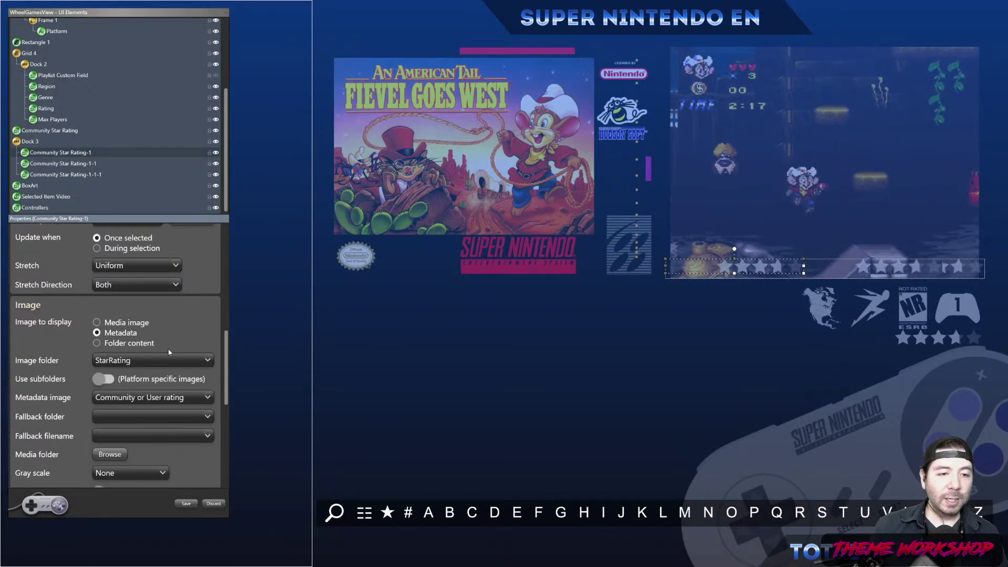
pyautogui.click(154, 362)
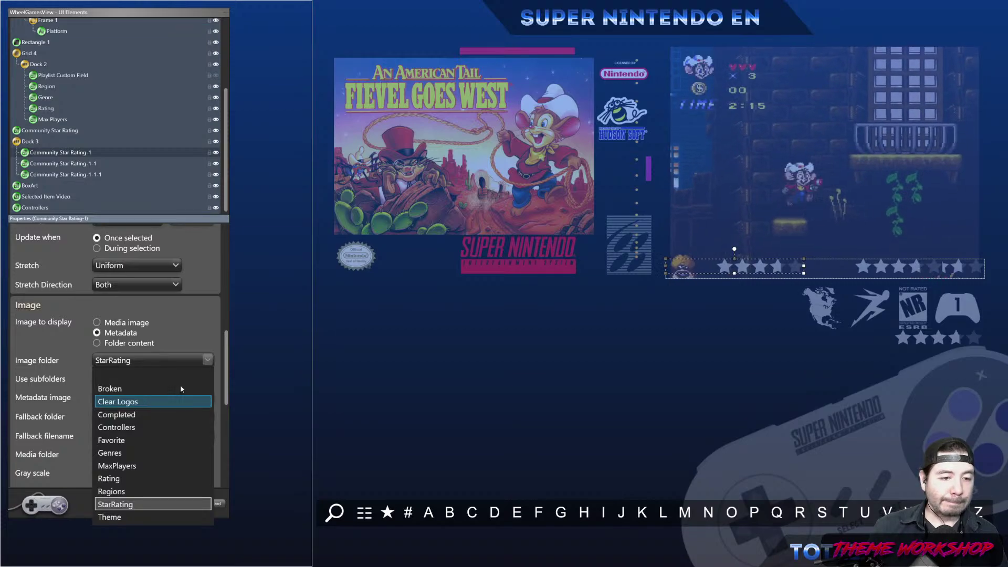
pyautogui.click(209, 354)
pyautogui.click(144, 399)
pyautogui.scroll(-5, 120, 267)
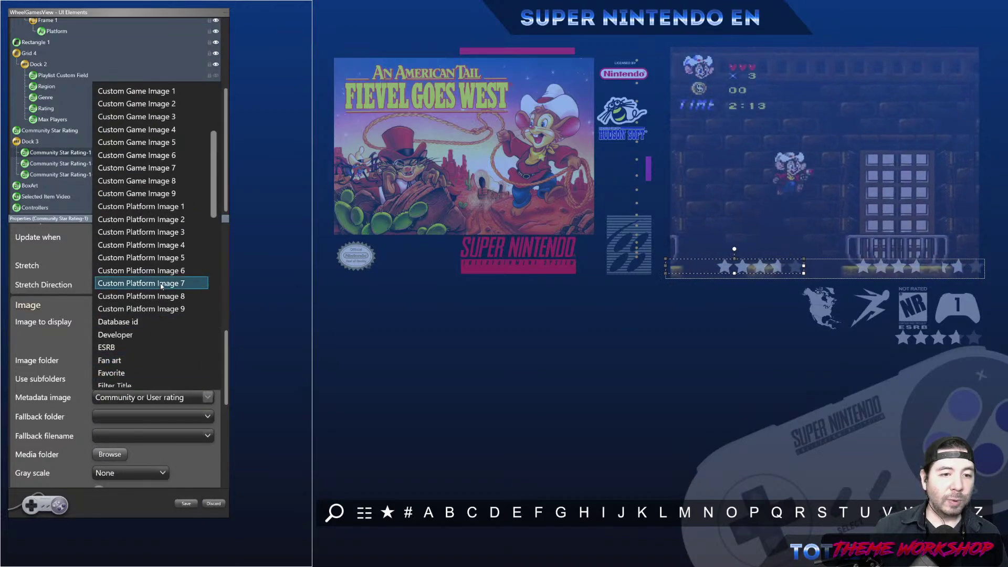
pyautogui.click(119, 258)
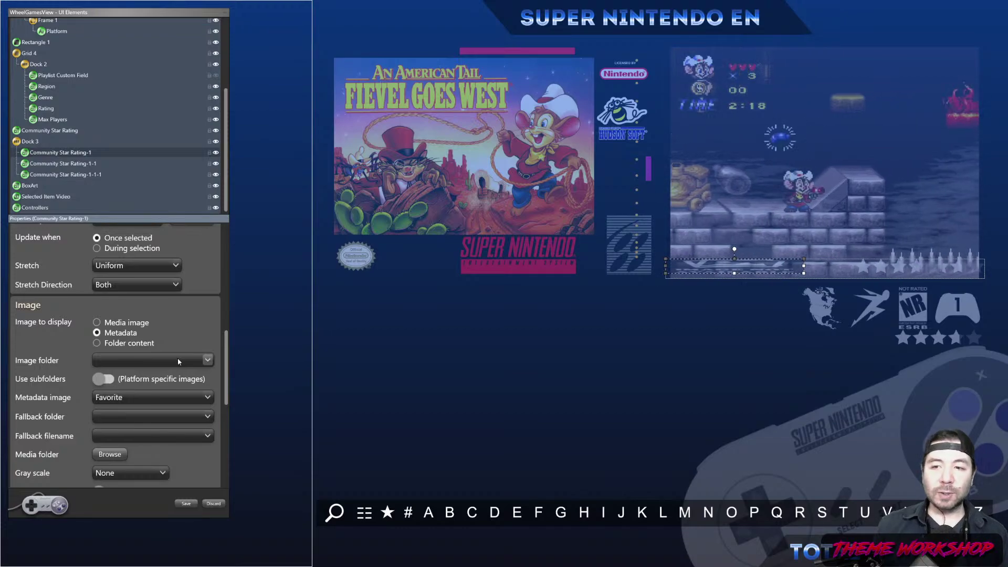
pyautogui.click(178, 358)
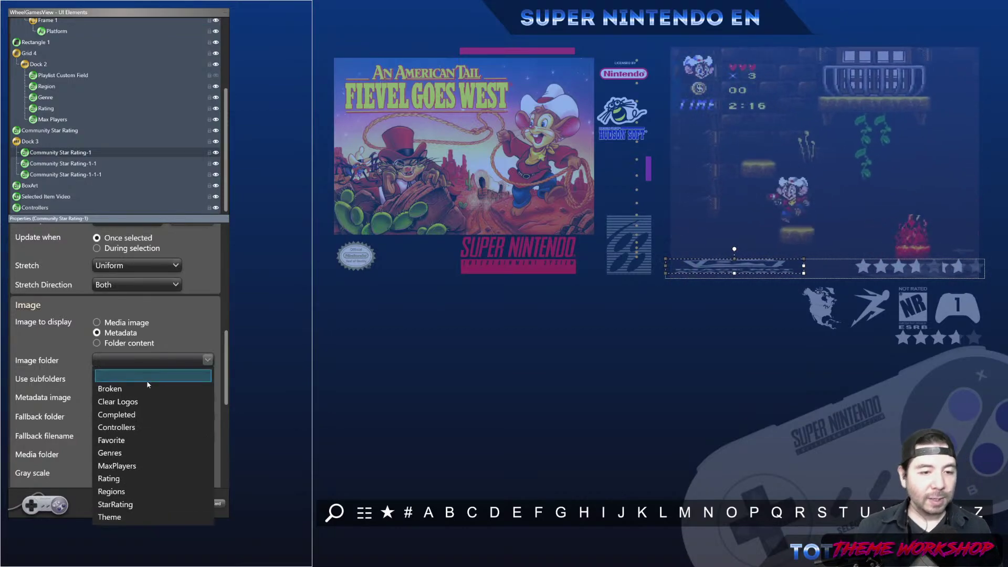
pyautogui.click(120, 439)
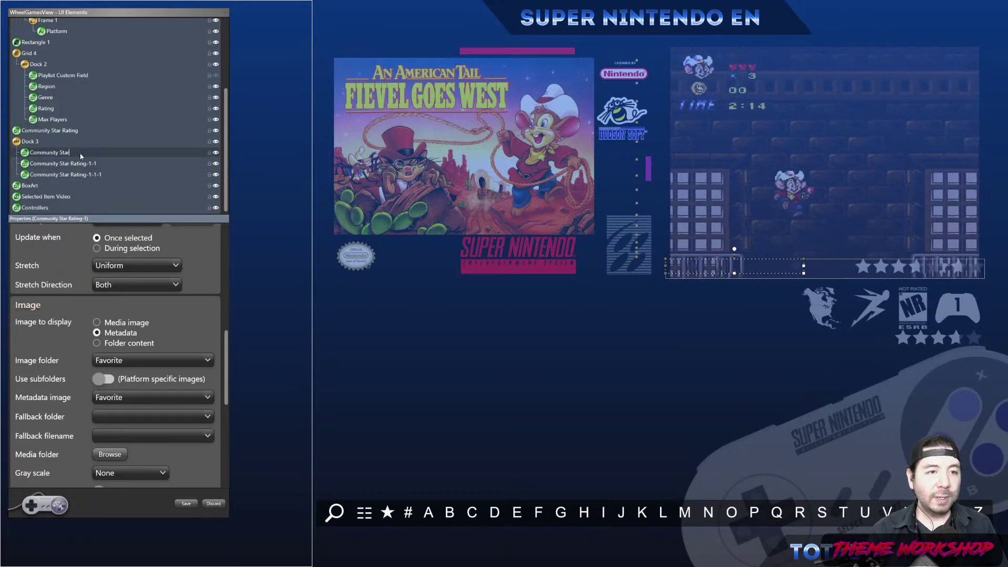
# Rename the first element in Dock 3 to Favorite.
pyautogui.click(80, 152)
pyautogui.write('Favori')
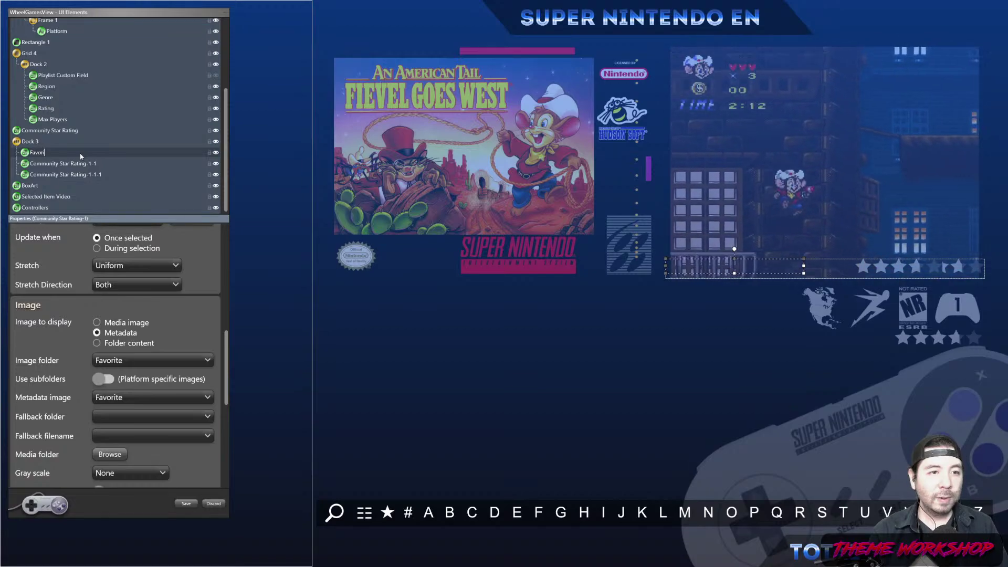
pyautogui.write('te')
pyautogui.press('Return')
# Rename the second element in Dock 3 to Completed and the third to Broken.
pyautogui.click(80, 163)
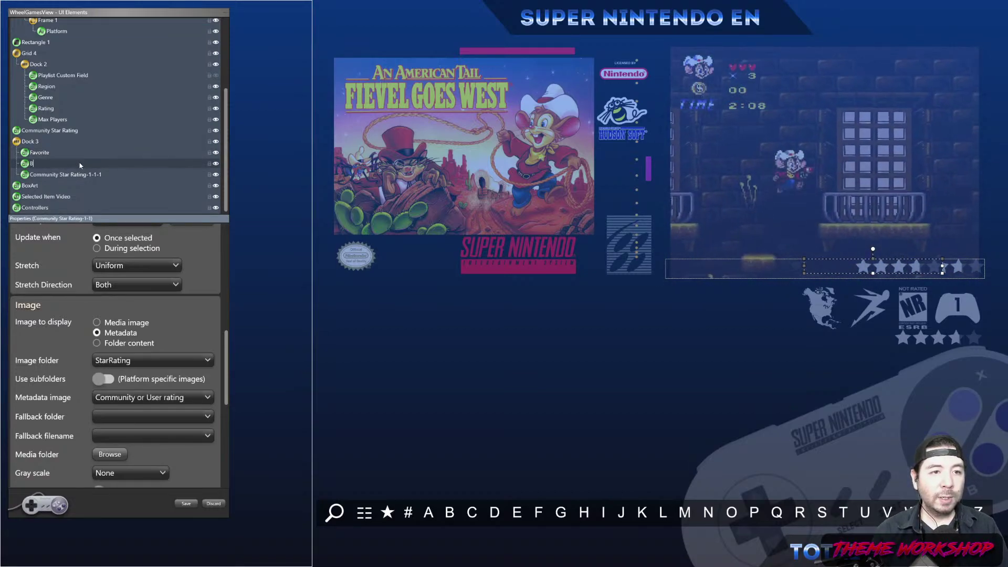
pyautogui.click(79, 175)
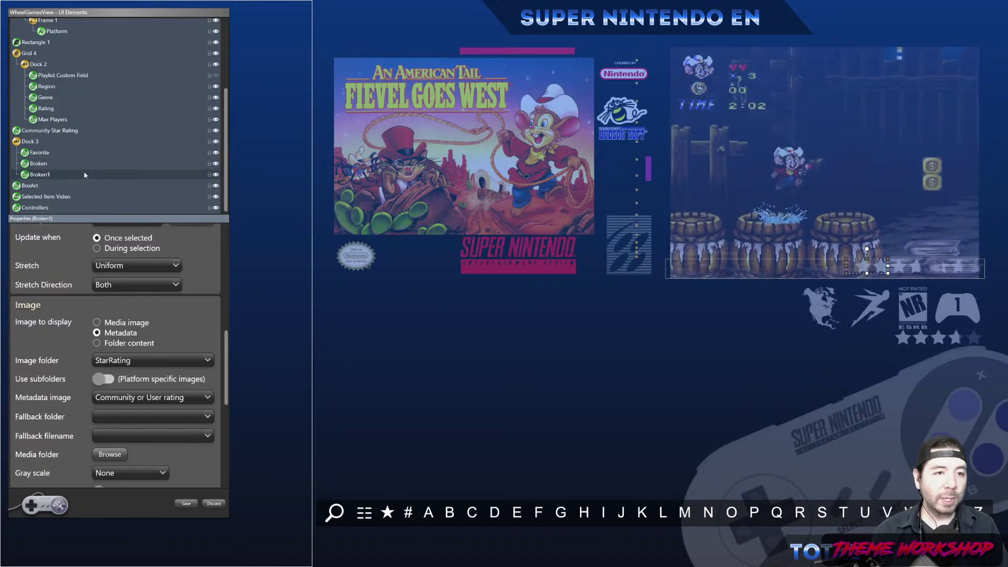
pyautogui.click(44, 164)
pyautogui.write('Completed')
pyautogui.press('Return')
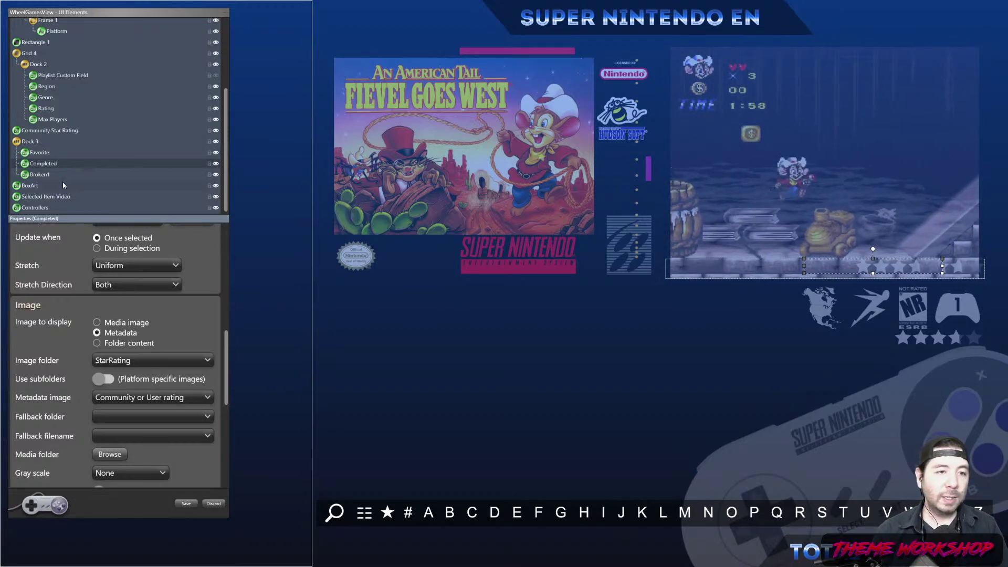
pyautogui.click(48, 174)
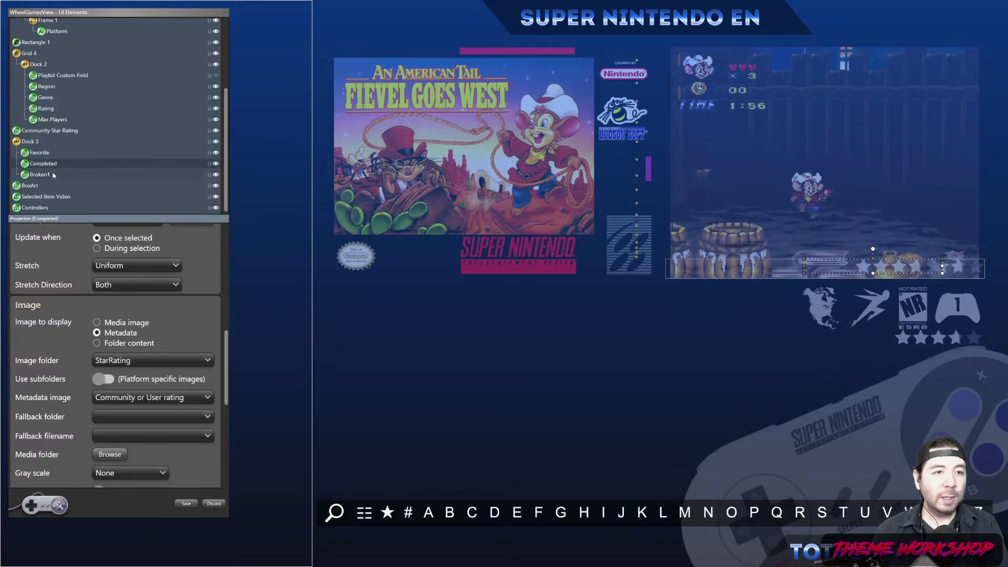
# Set the Completed element to show the Completed metadata image, using the Completed image folder.
pyautogui.click(53, 164)
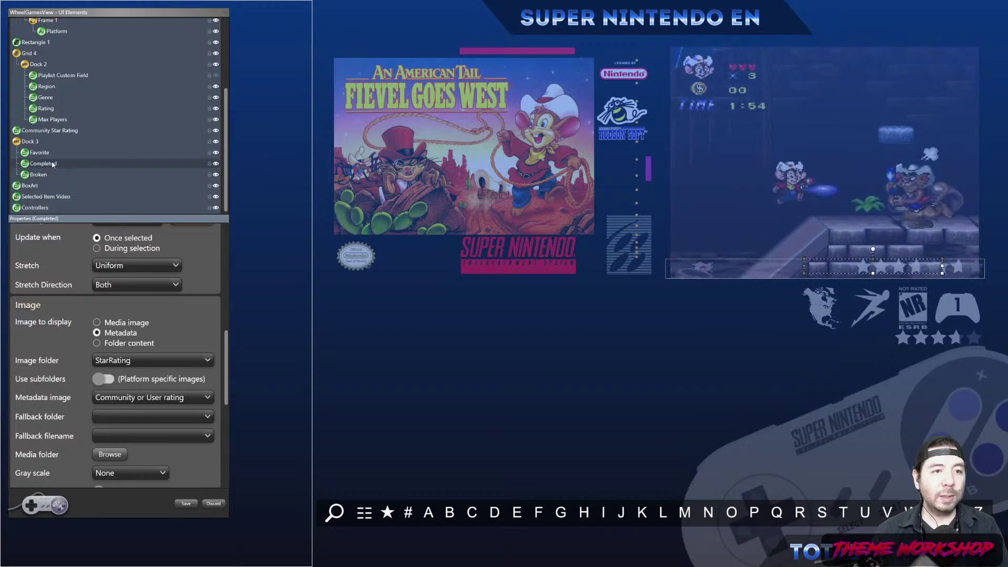
pyautogui.click(163, 397)
pyautogui.scroll(3, 174, 357)
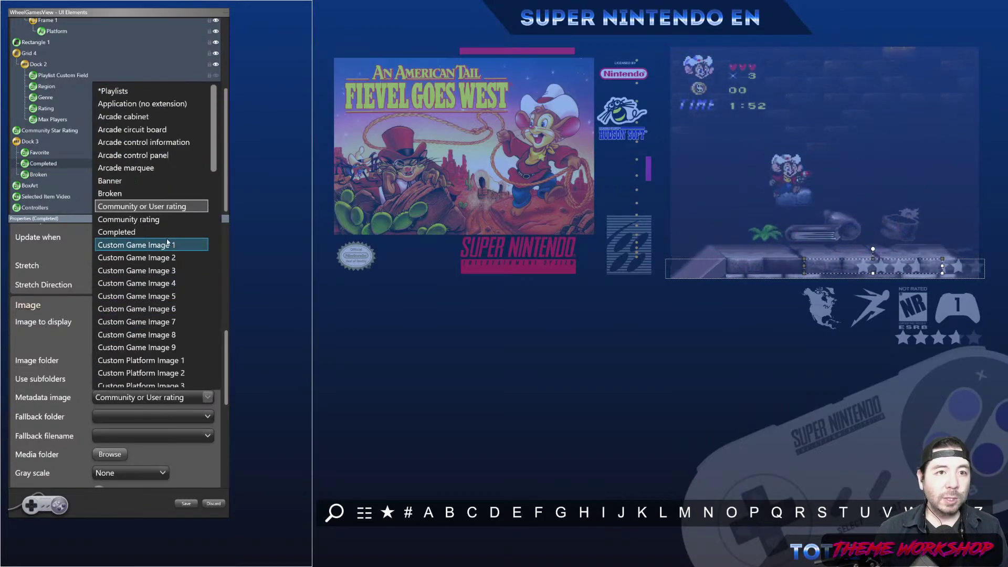
pyautogui.click(131, 232)
pyautogui.click(136, 360)
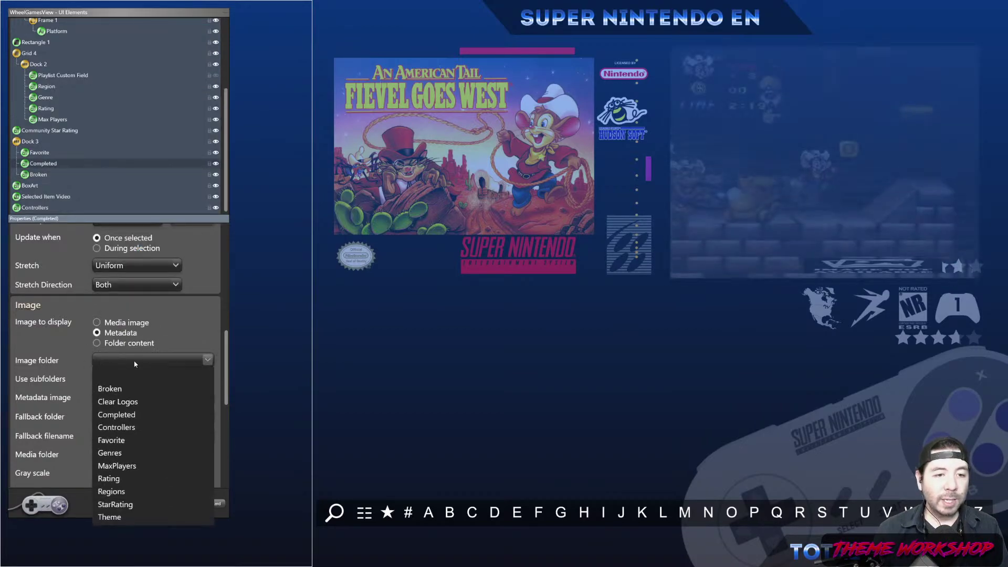
pyautogui.click(124, 414)
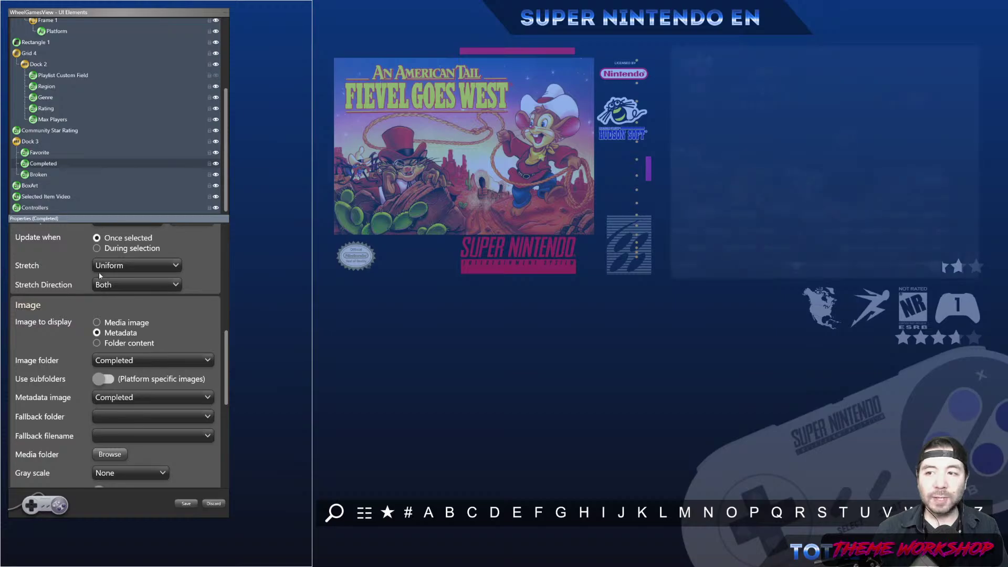
# Set the Broken element to show the Broken metadata image, using the Broken image folder.
pyautogui.click(40, 175)
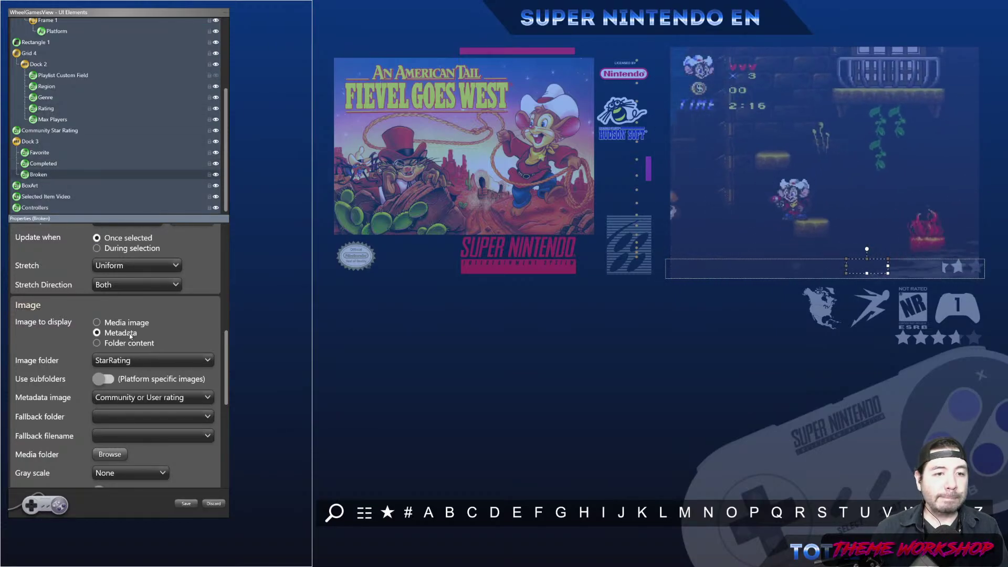
pyautogui.click(139, 397)
pyautogui.scroll(-6, 143, 259)
pyautogui.scroll(-8, 146, 263)
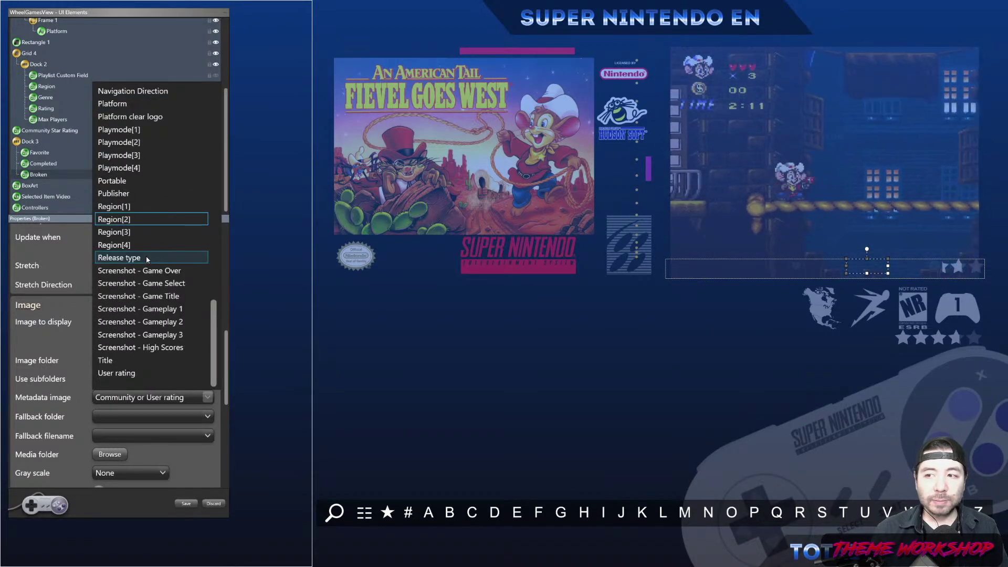
pyautogui.scroll(15, 149, 266)
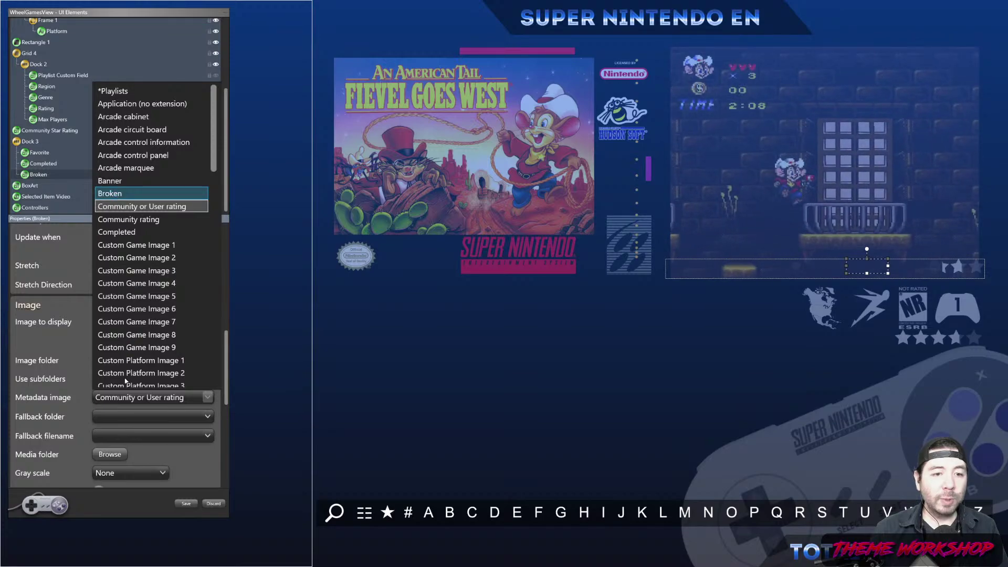
pyautogui.press('Return')
pyautogui.click(119, 360)
pyautogui.click(121, 388)
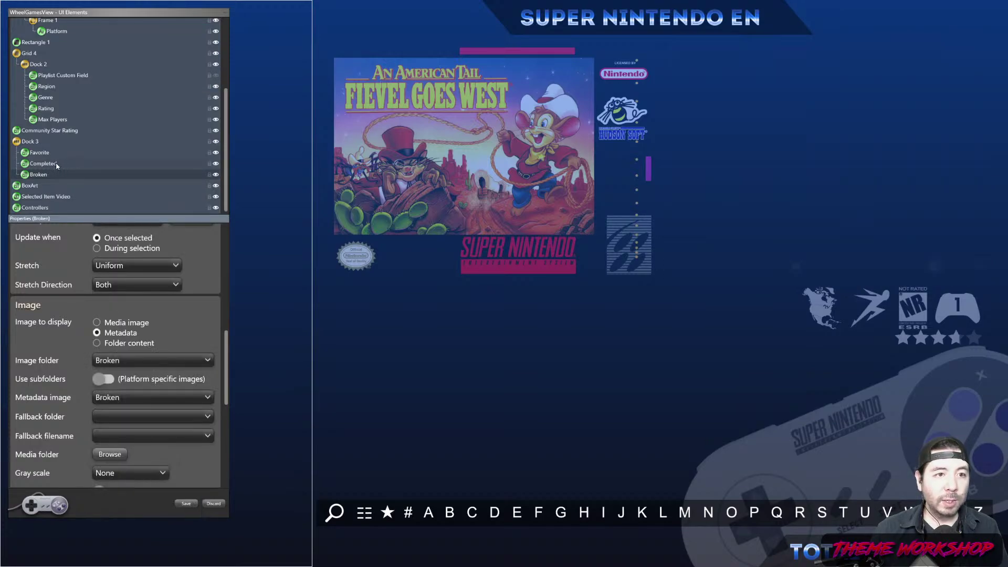
# Turn on width and height autosizing for the Favorite, Completed and Broken elements in Dock 3.
pyautogui.click(44, 164)
pyautogui.click(37, 154)
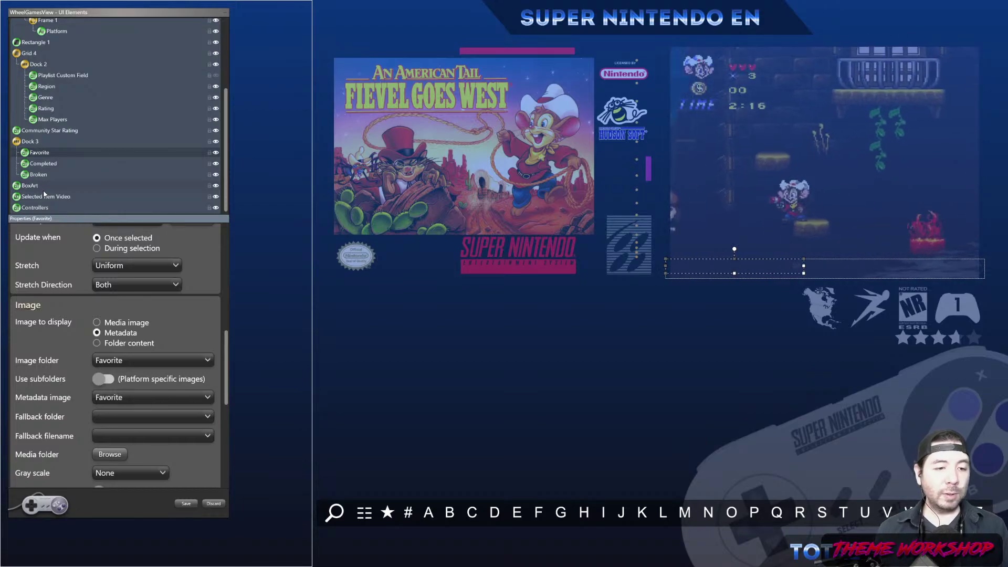
pyautogui.click(34, 175)
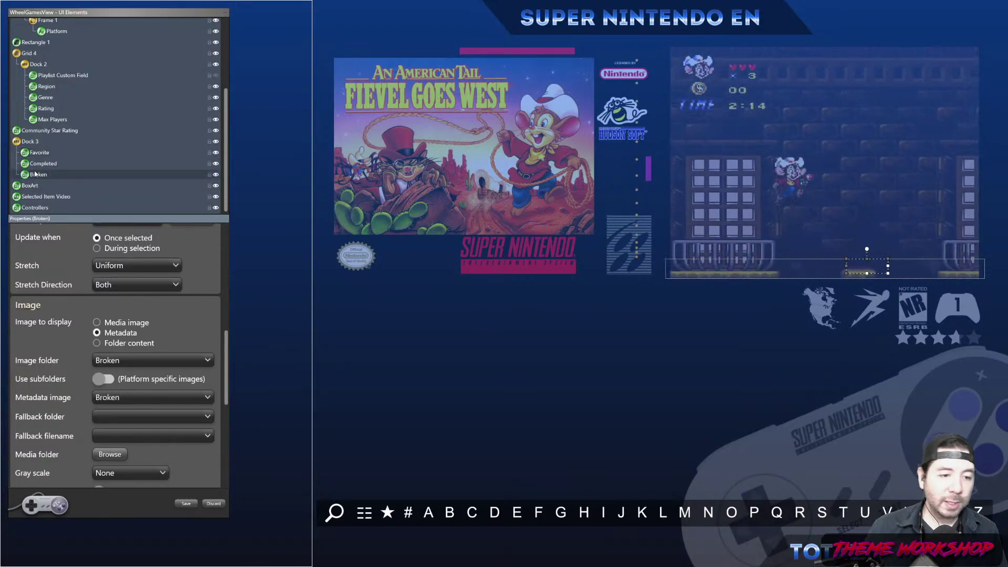
pyautogui.click(41, 164)
pyautogui.click(39, 153)
pyautogui.scroll(10, 212, 324)
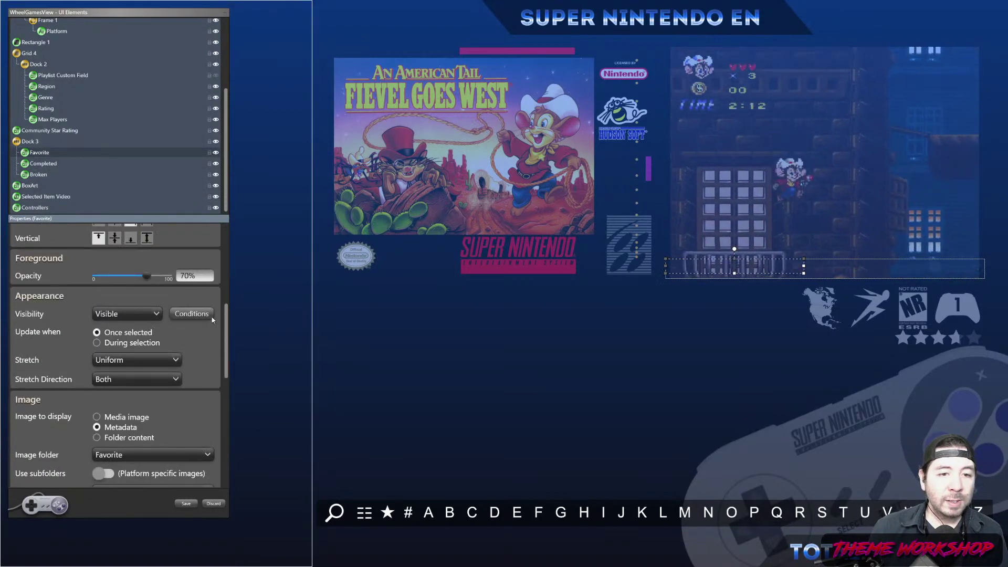
pyautogui.scroll(-8, 210, 320)
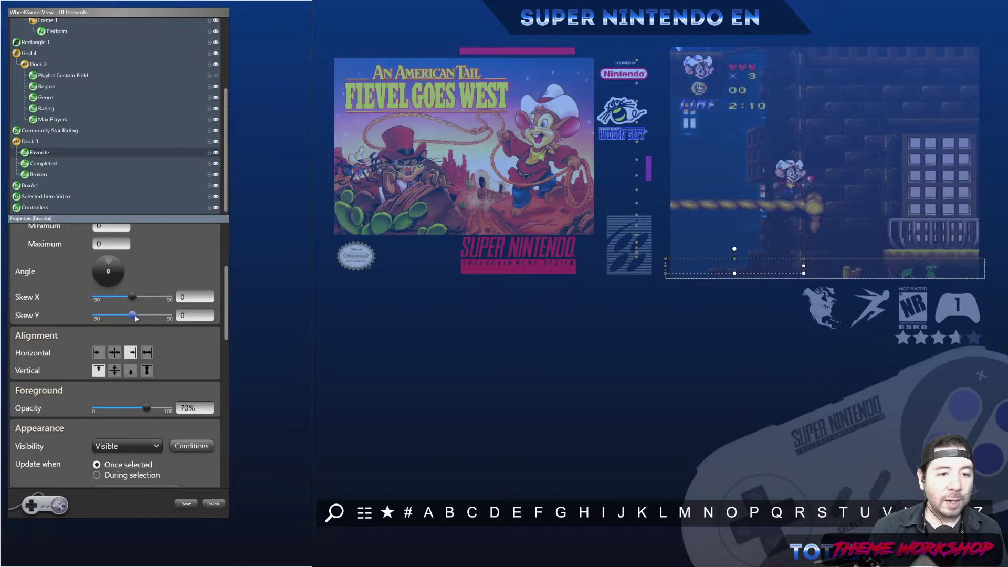
pyautogui.scroll(4, 162, 313)
pyautogui.scroll(2, 167, 320)
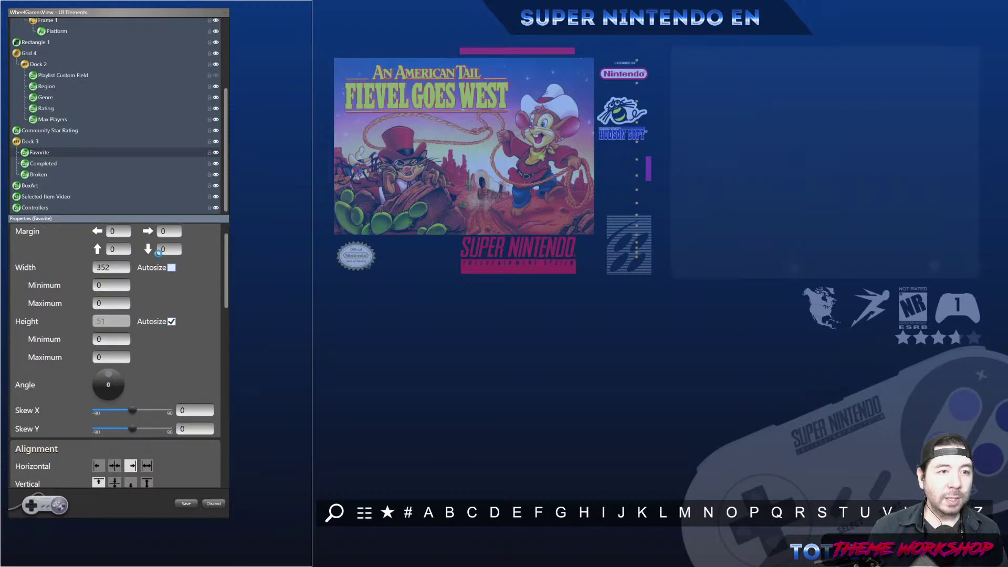
pyautogui.click(51, 165)
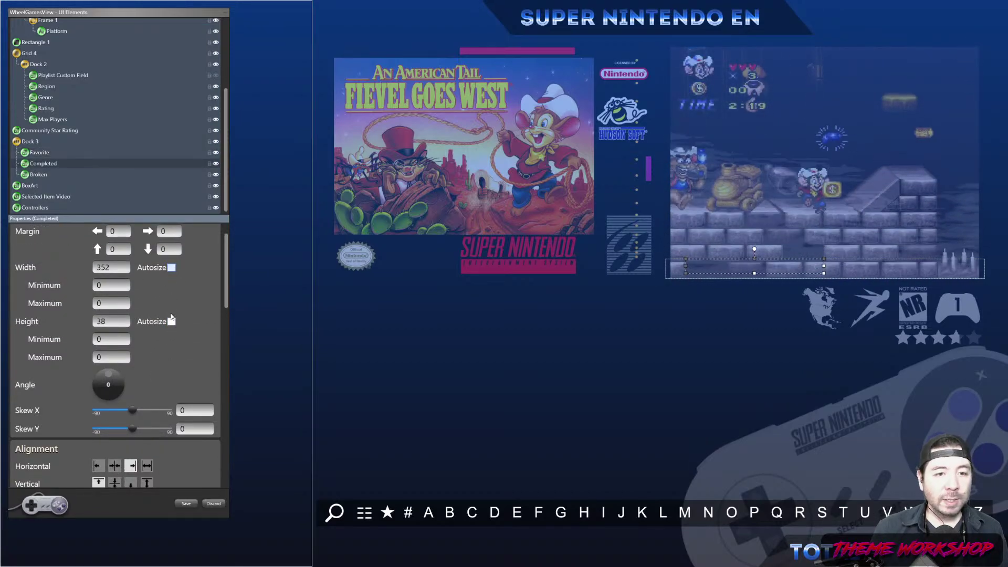
pyautogui.click(42, 175)
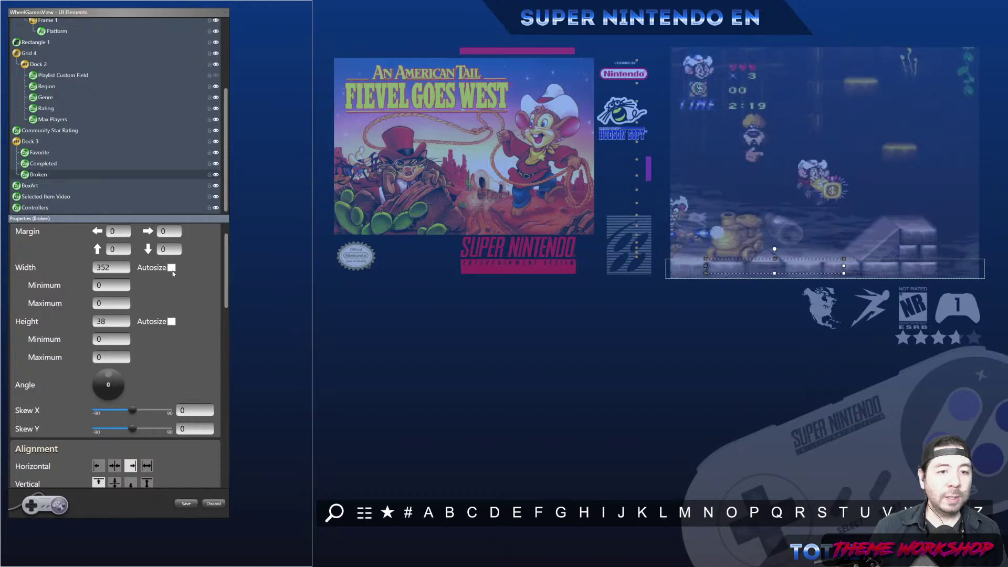
# Center the contents of Dock 3 horizontally.
pyautogui.click(32, 142)
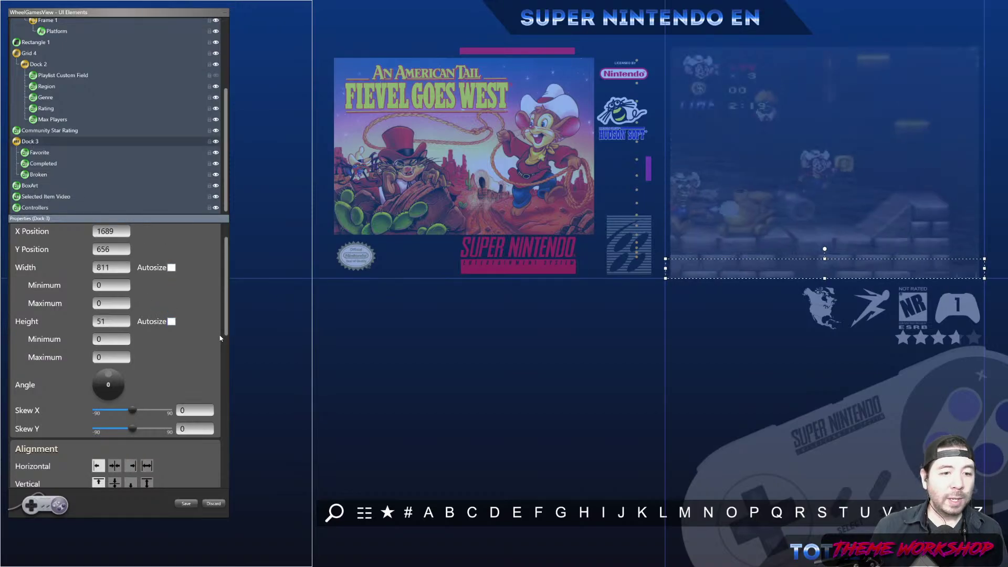
pyautogui.scroll(-4, 153, 398)
pyautogui.click(115, 392)
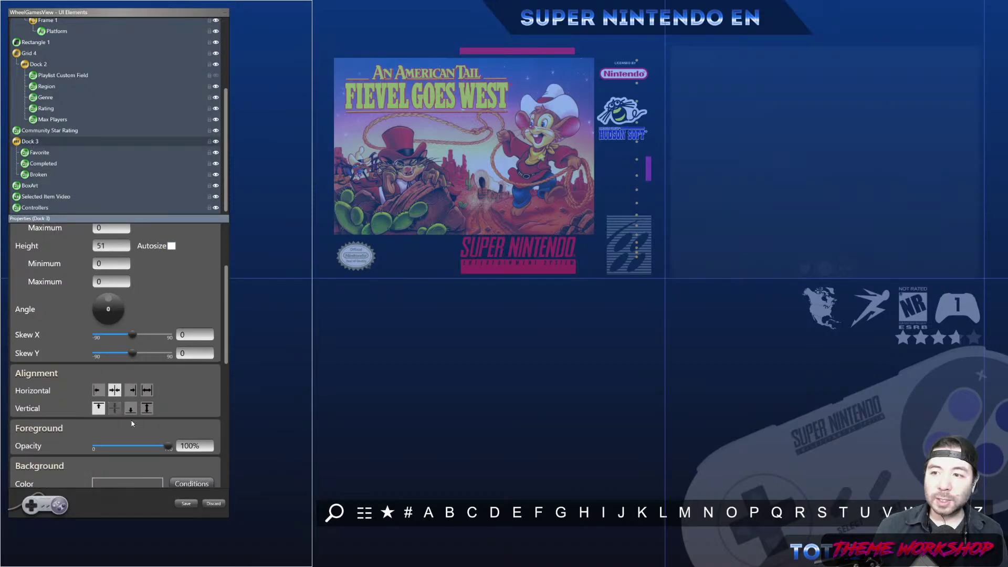
# Set the Favorite element's right margin to 5 and the Broken element's left margin to 5.
pyautogui.click(38, 154)
pyautogui.scroll(-3, 219, 305)
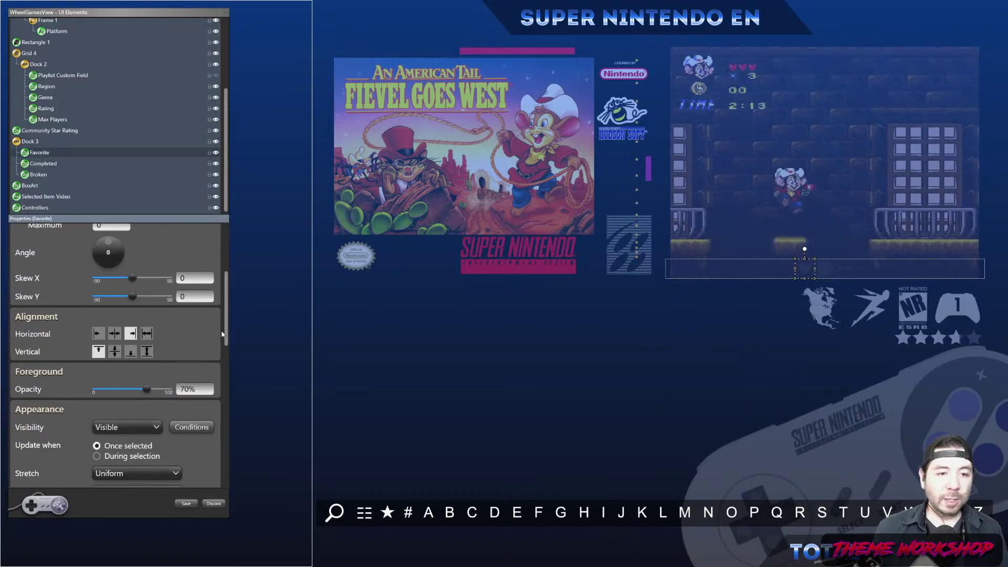
pyautogui.scroll(9, 221, 334)
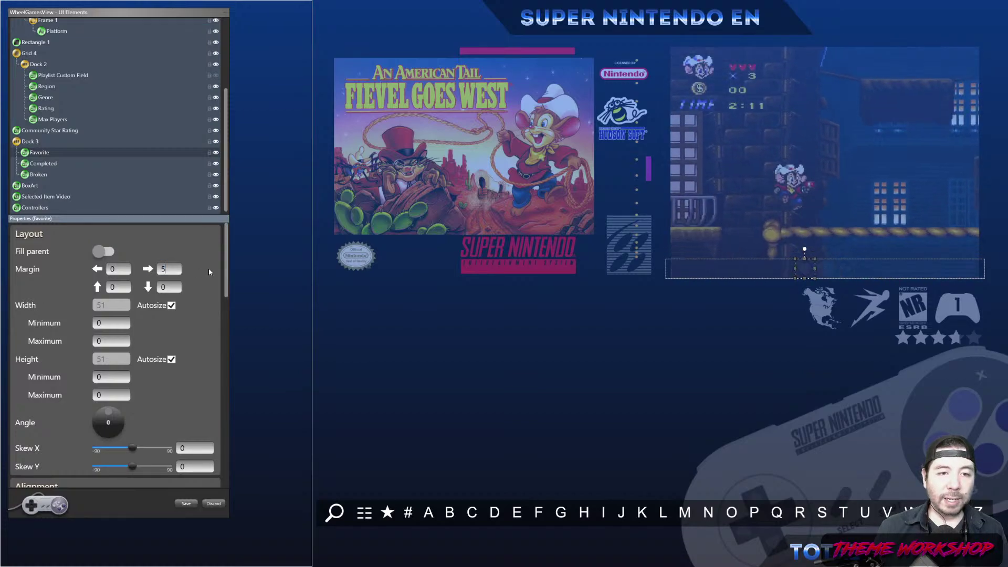
pyautogui.click(32, 176)
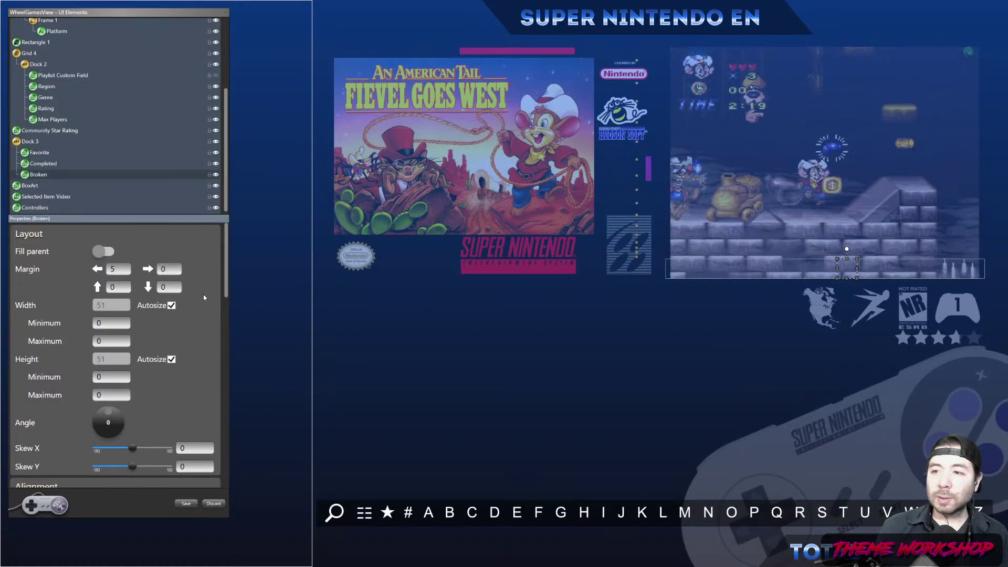
# Set the Favorite element's right margin to 10 and the Broken element's left margin to 10.
pyautogui.click(40, 154)
pyautogui.write('10')
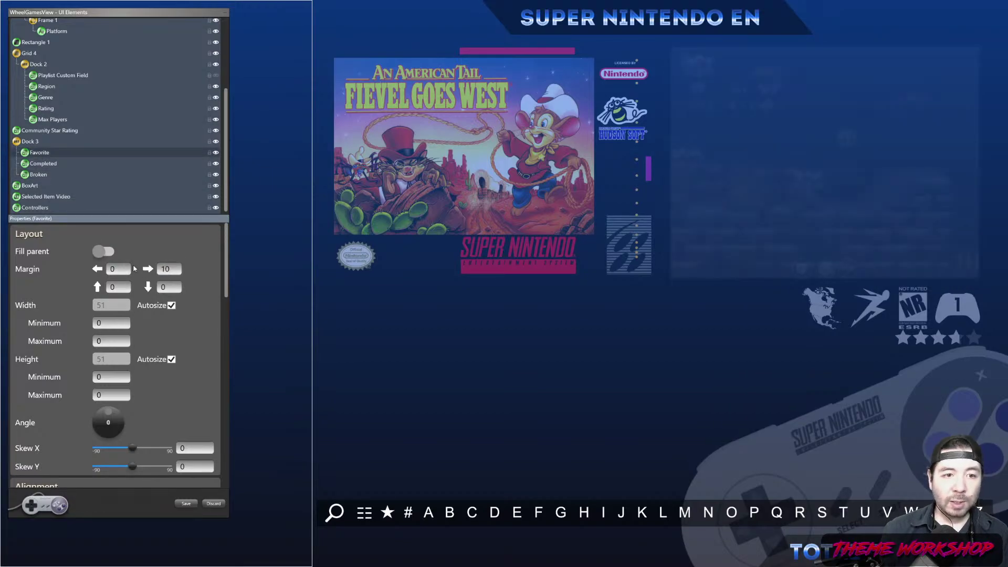
pyautogui.click(45, 175)
pyautogui.click(119, 269)
pyautogui.write('10')
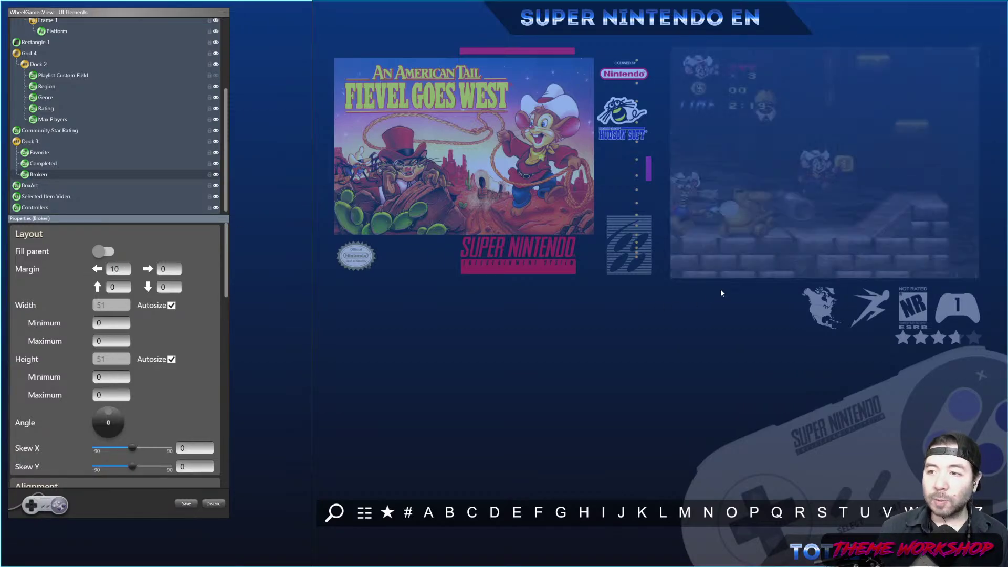
# Shorten Dock 3 from its lower edge to a height of about 43 and set its opacity to 75%.
pyautogui.click(28, 143)
pyautogui.moveTo(825, 278); pyautogui.dragTo(824, 270)
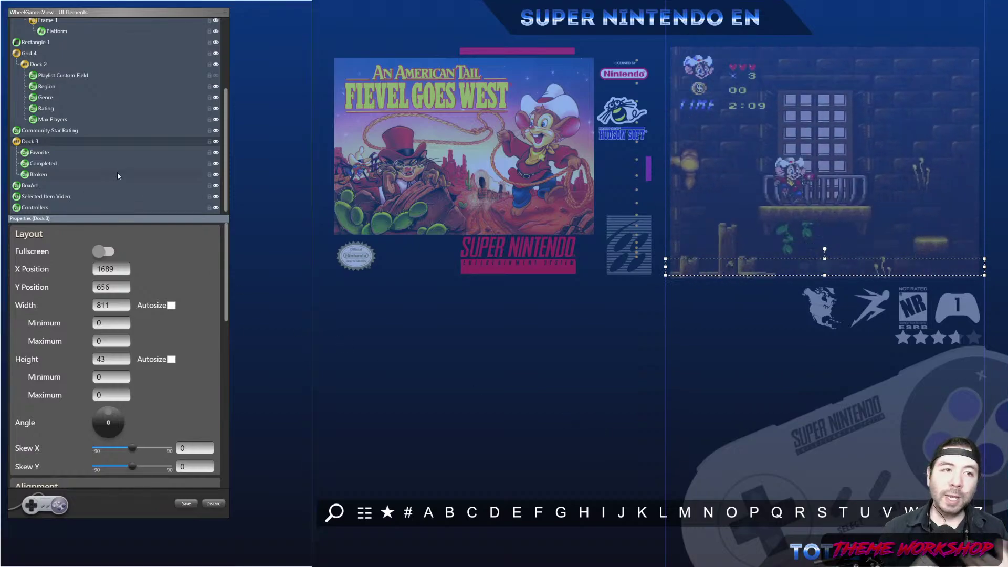
pyautogui.scroll(-5, 217, 344)
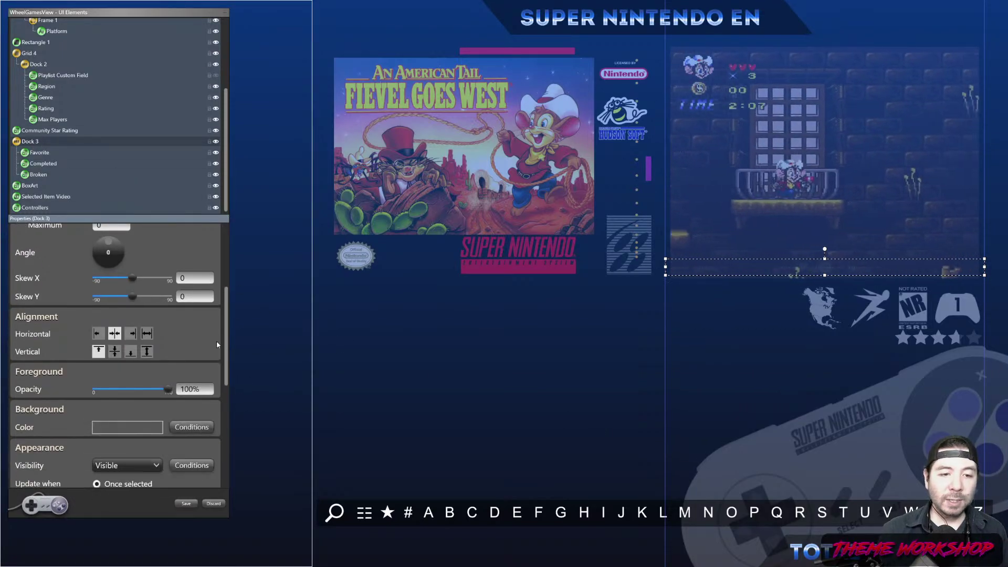
pyautogui.scroll(-2, 216, 341)
pyautogui.moveTo(194, 332); pyautogui.dragTo(147, 333)
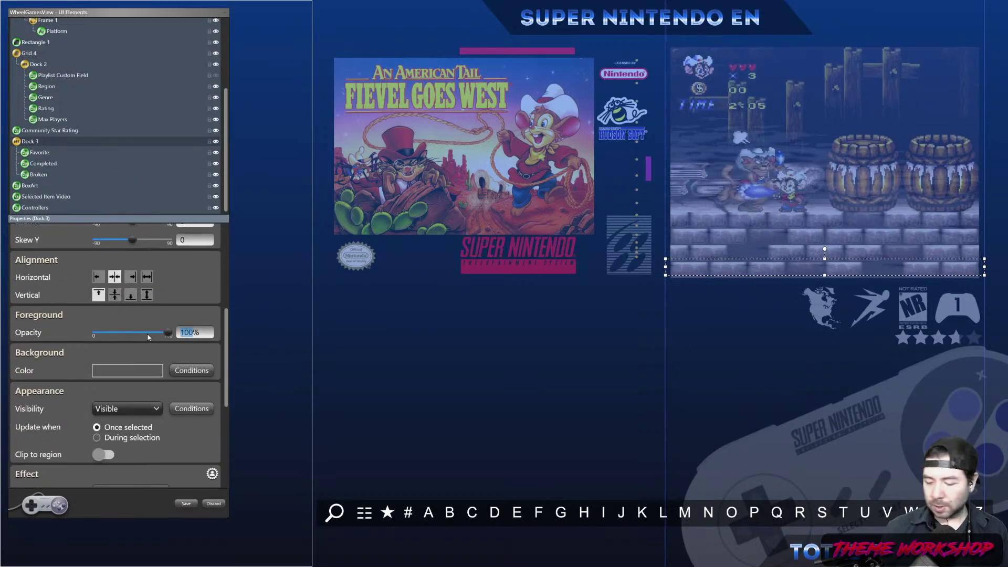
pyautogui.write('75')
pyautogui.press('Return')
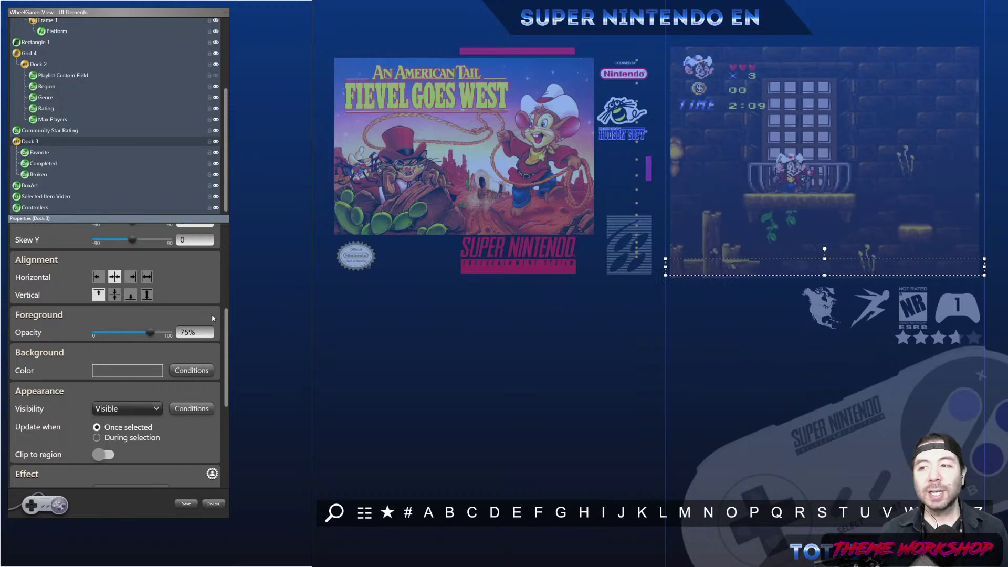
# Save the view, then search the games for "final fantasy" and preview the view with Final Fantasy III.
pyautogui.click(184, 505)
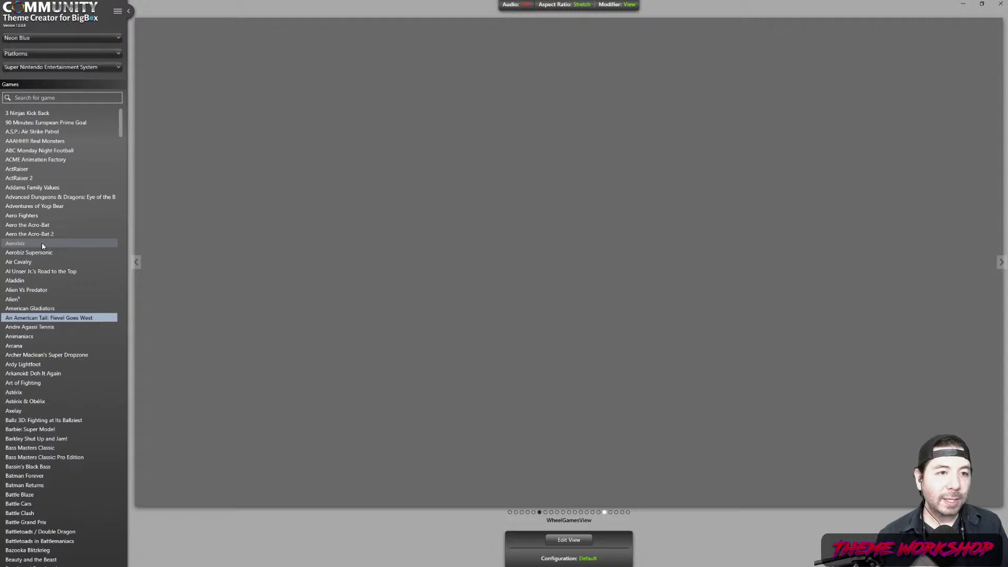
pyautogui.scroll(-10, 61, 248)
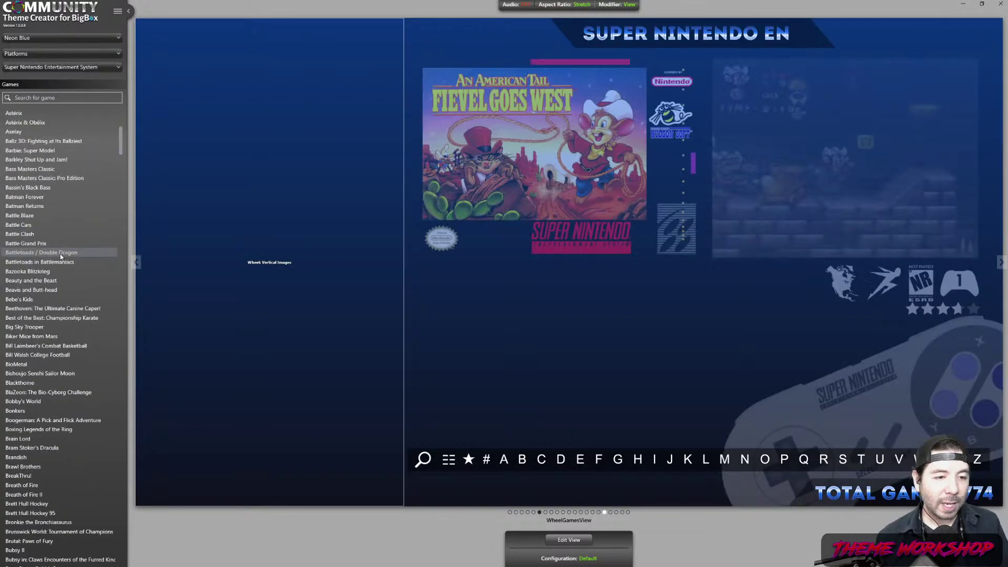
pyautogui.scroll(-10, 64, 259)
pyautogui.click(39, 98)
pyautogui.write('final fantasy')
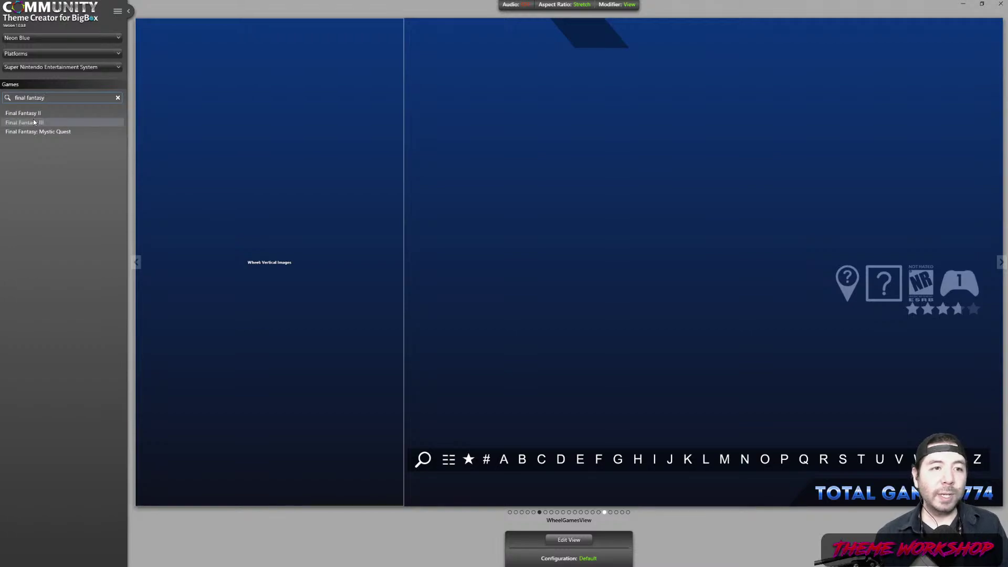
pyautogui.click(30, 125)
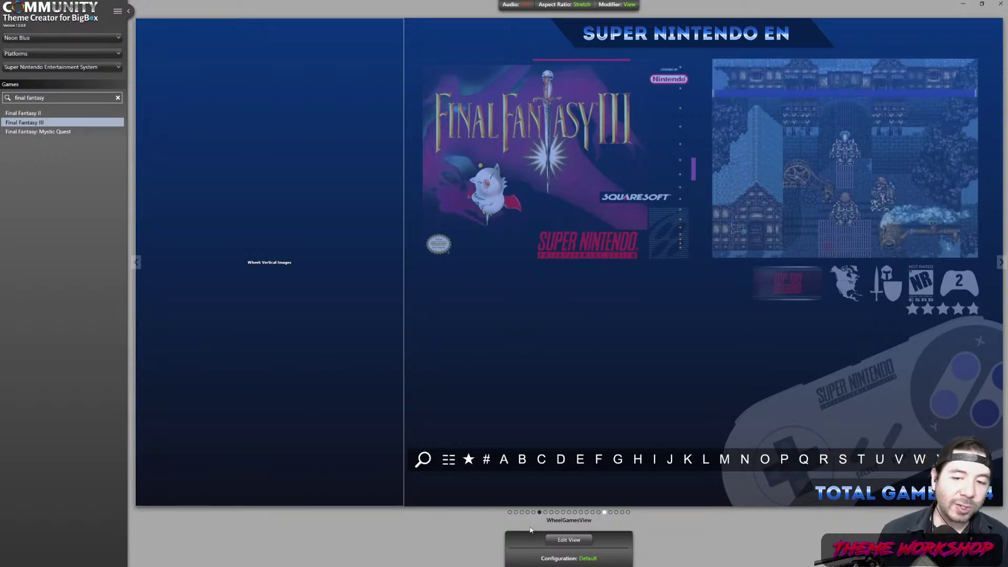
# Reopen the wheel games view for editing and set the Favorite element's opacity in Dock 3 to 100%.
pyautogui.click(569, 541)
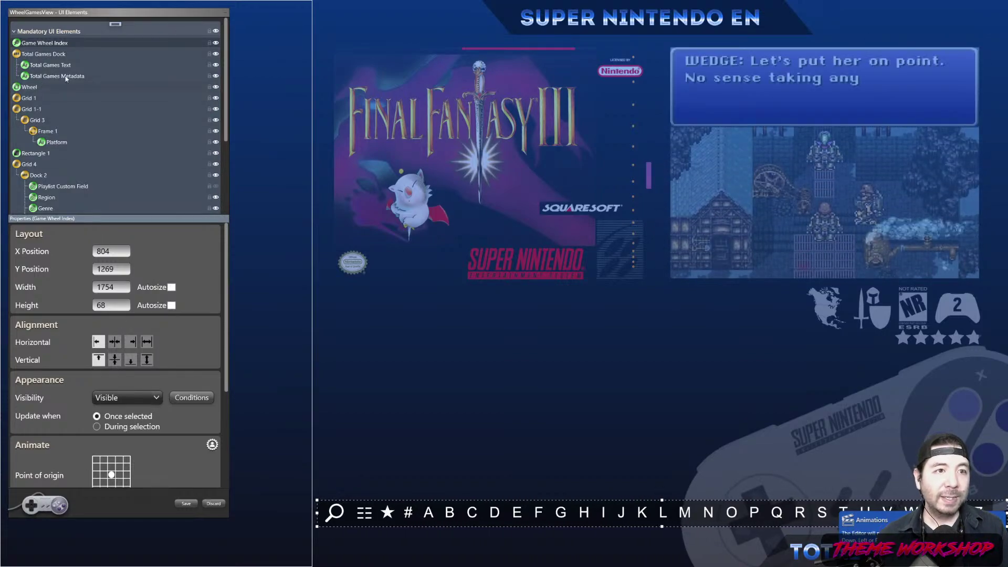
pyautogui.scroll(-5, 90, 115)
pyautogui.click(31, 138)
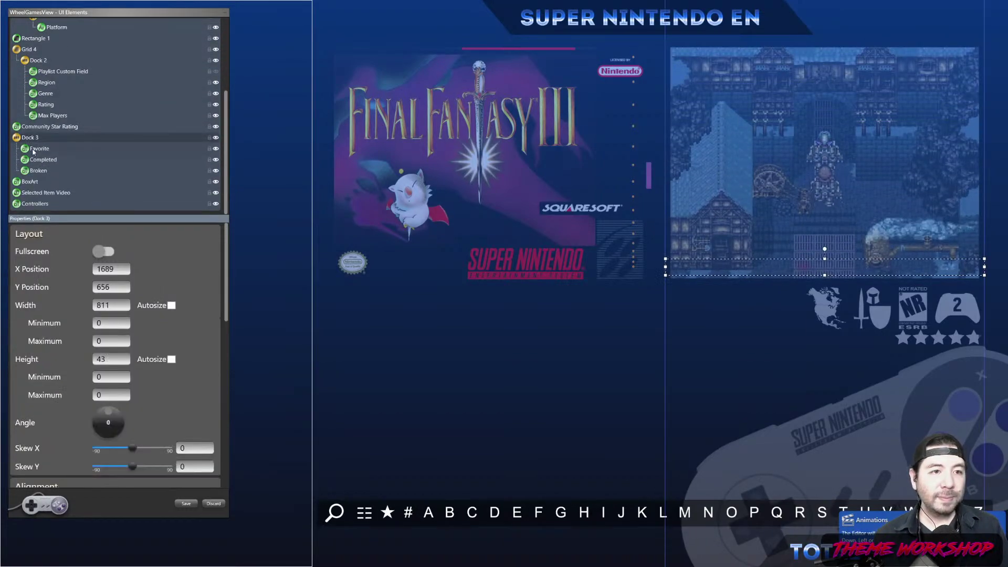
pyautogui.click(34, 150)
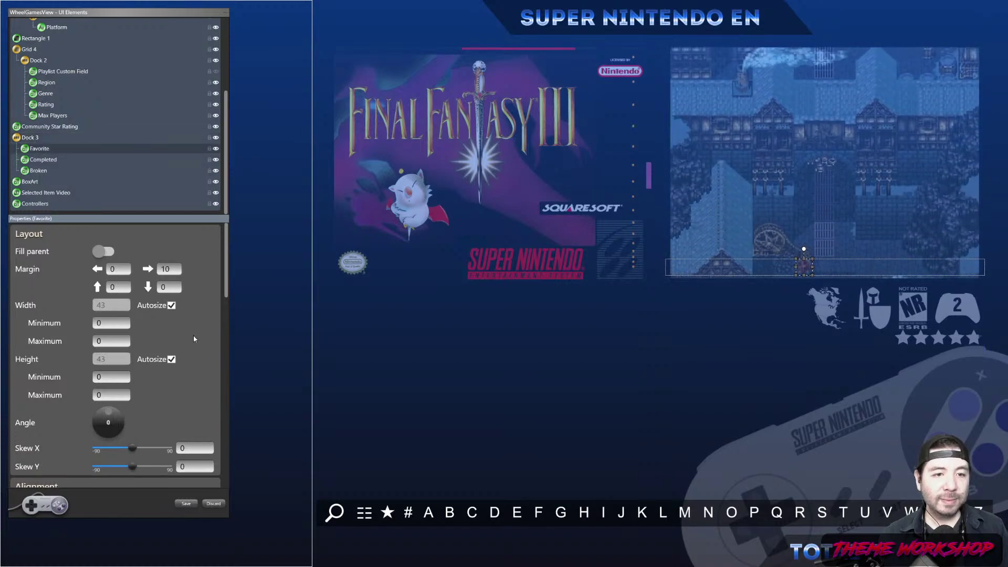
pyautogui.scroll(-4, 203, 339)
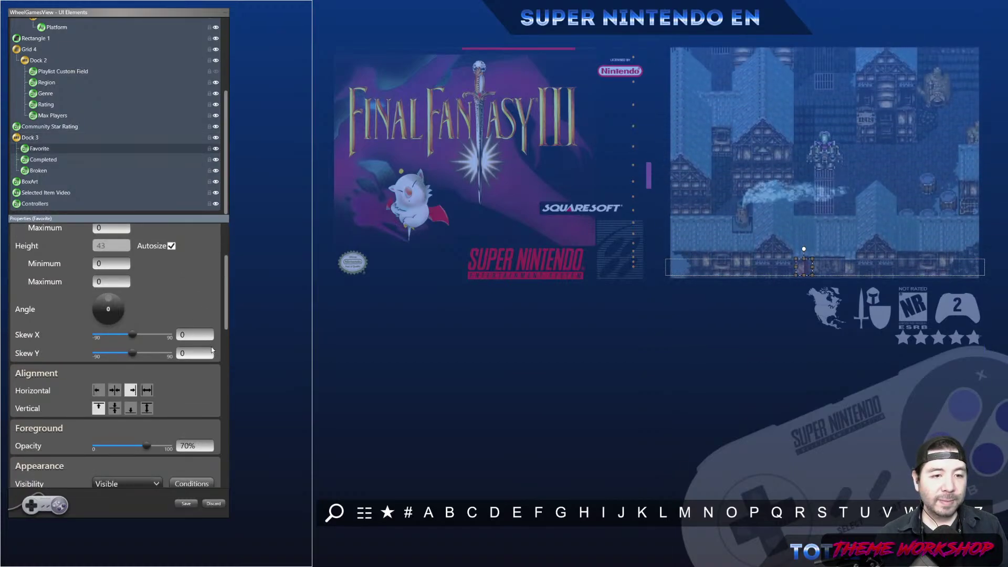
pyautogui.scroll(-2, 211, 346)
pyautogui.moveTo(146, 389); pyautogui.dragTo(169, 389)
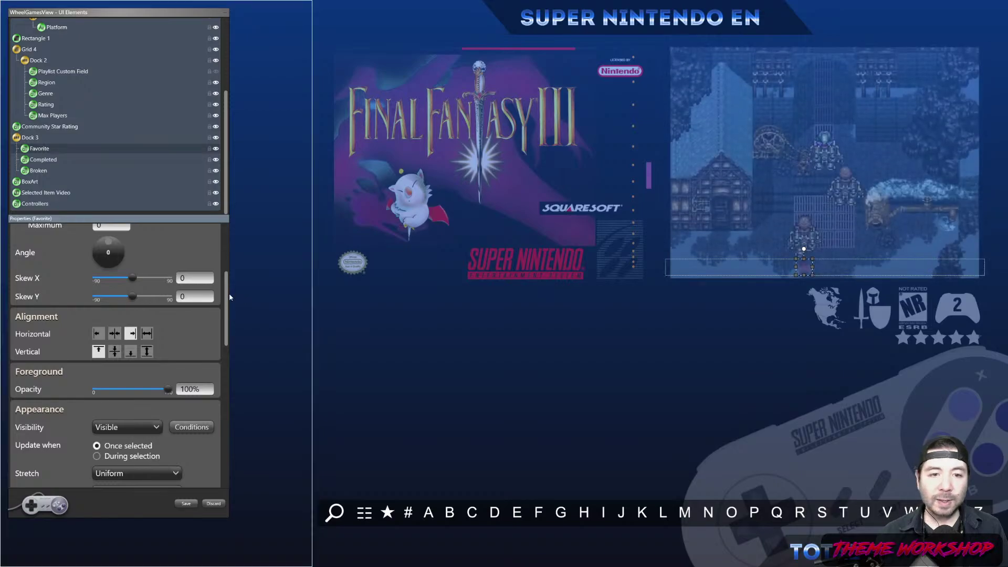
pyautogui.scroll(6, 228, 301)
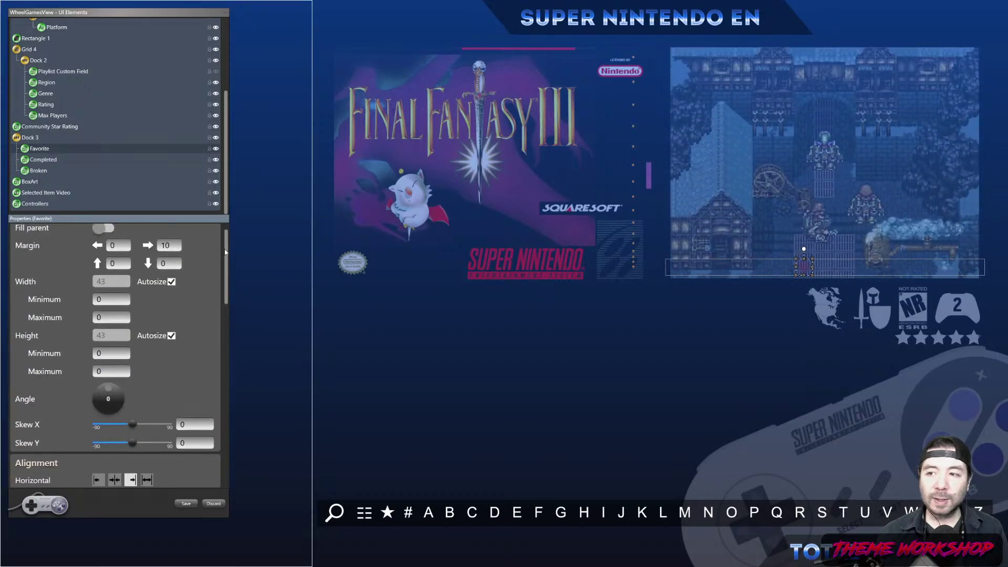
# Shorten Dock 3 from its lower edge to a height of about 39 and save the view.
pyautogui.click(29, 137)
pyautogui.moveTo(825, 273); pyautogui.dragTo(825, 269)
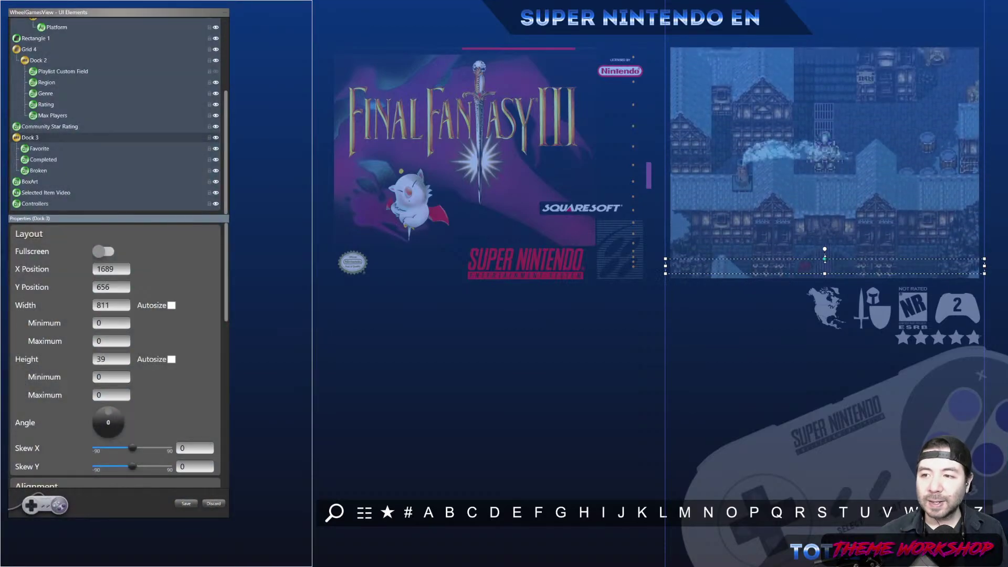
pyautogui.hotkey('shift', 'Up')
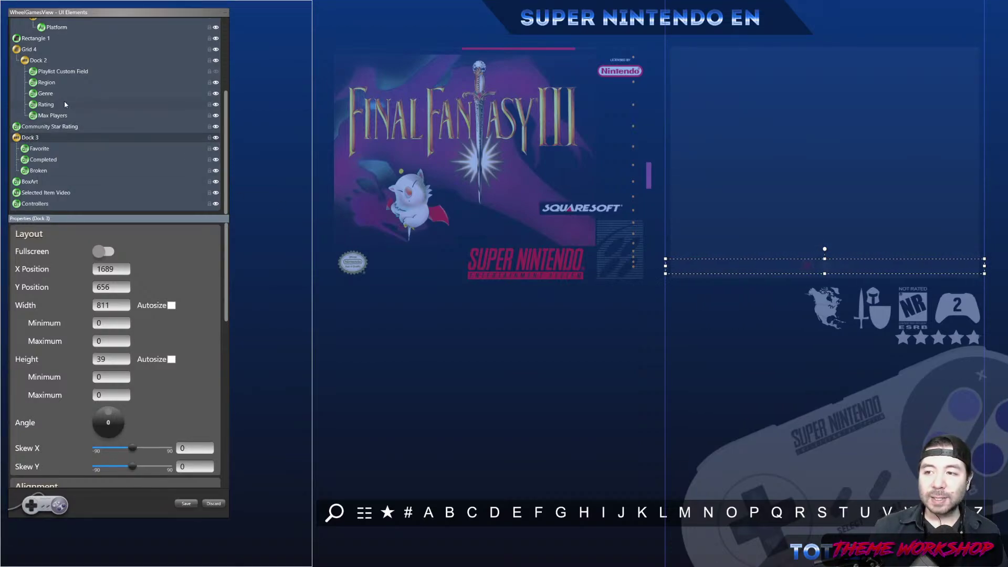
pyautogui.click(186, 503)
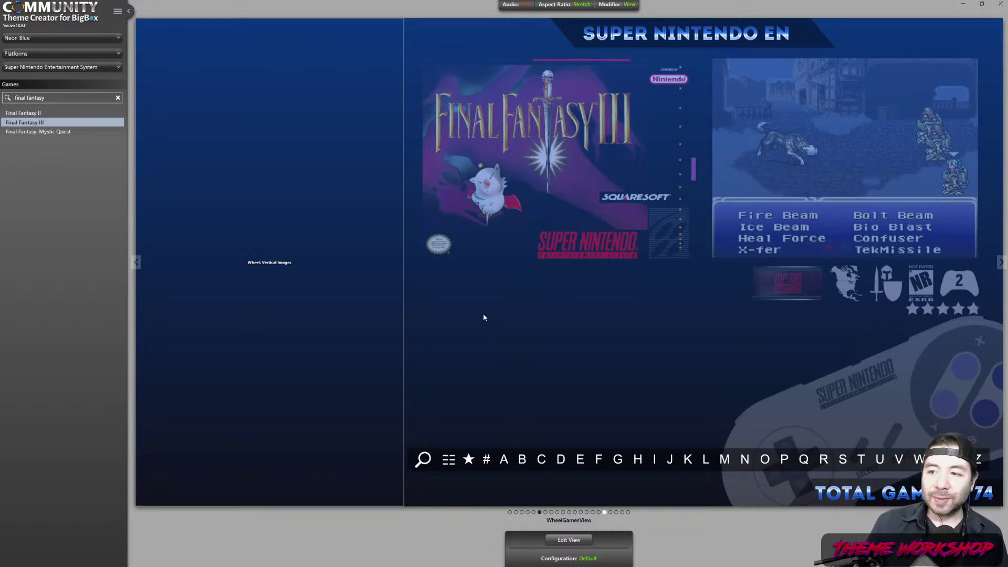
# Open PlatformWheel1FiltersView for editing and add an image element named Controller.
pyautogui.click(539, 512)
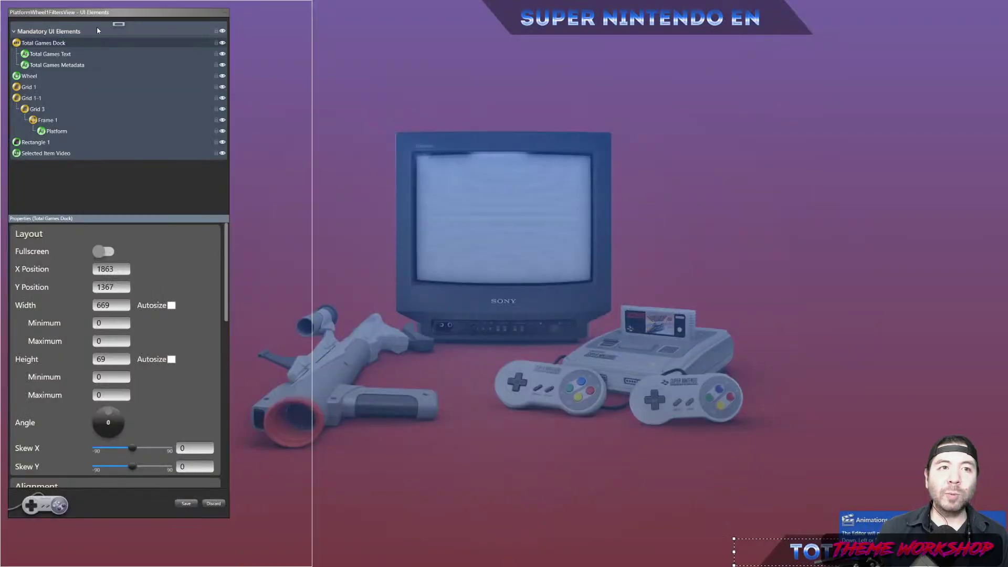
pyautogui.click(118, 24)
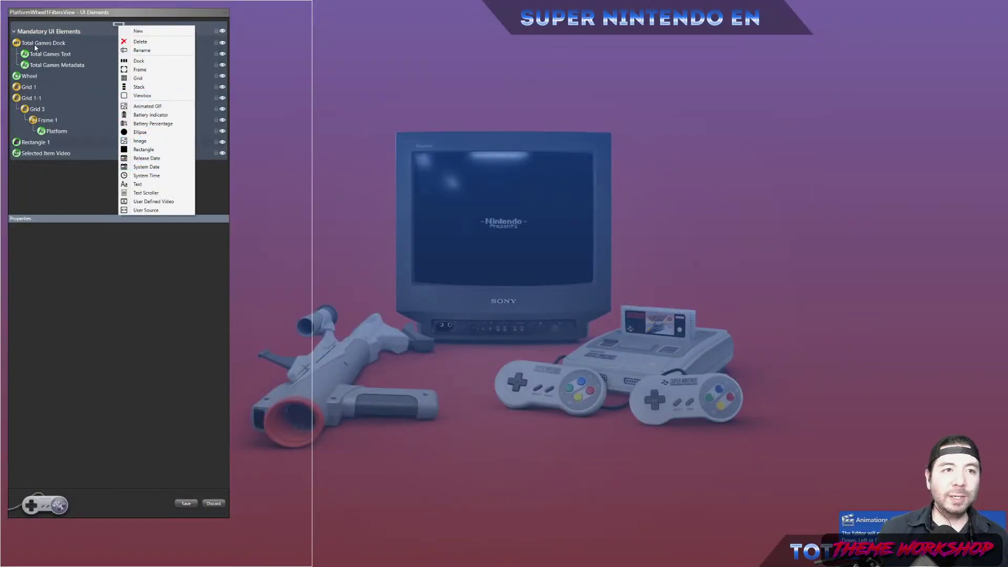
pyautogui.click(140, 140)
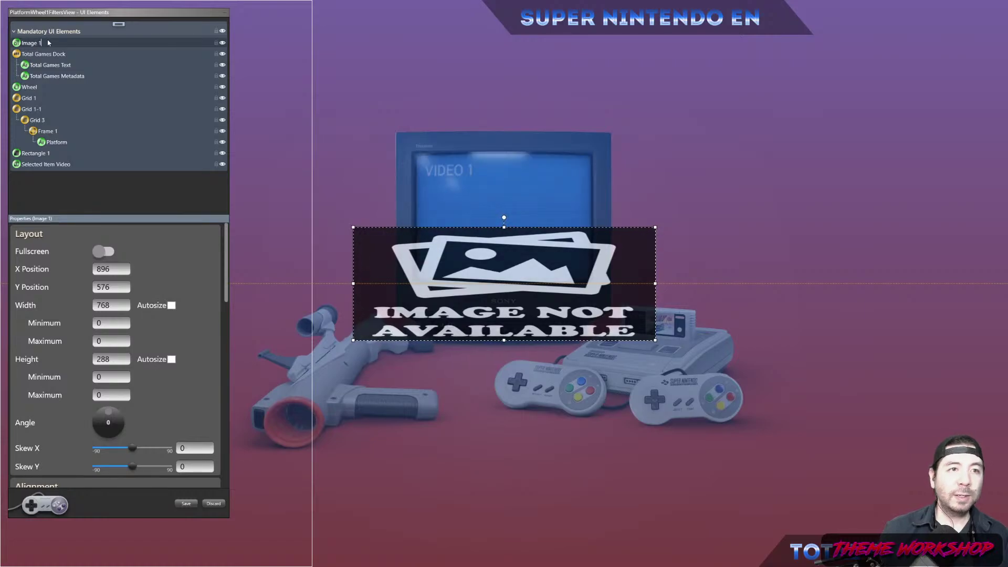
pyautogui.press('BackSpace')
pyautogui.press('BackSpace')
pyautogui.press('BackSpace')
pyautogui.press('BackSpace')
pyautogui.press('BackSpace')
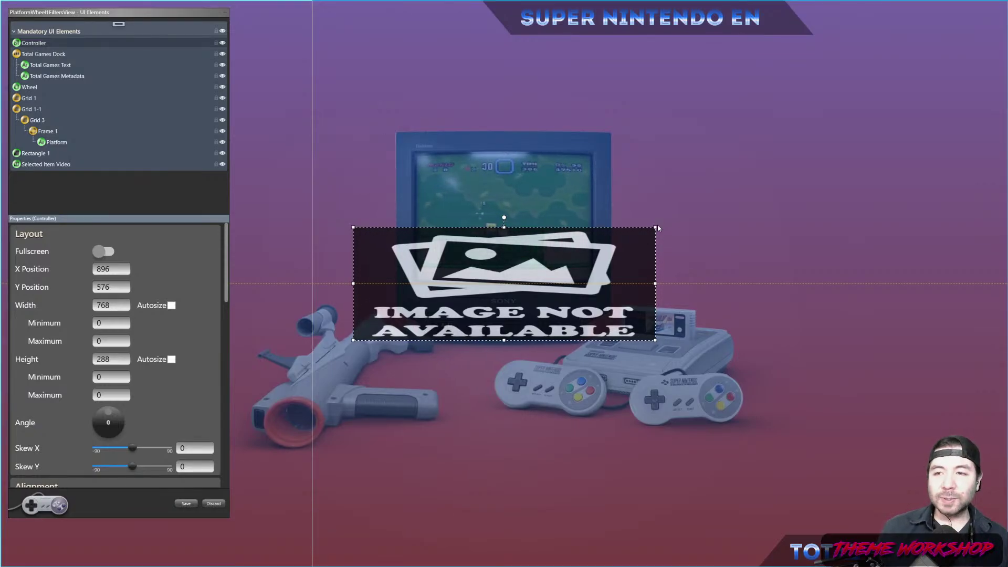
# Enlarge the Controller image to about 1009 by 418, order it directly above Selected Item Video and align it horizontally right.
pyautogui.moveTo(655, 227); pyautogui.dragTo(749, 176)
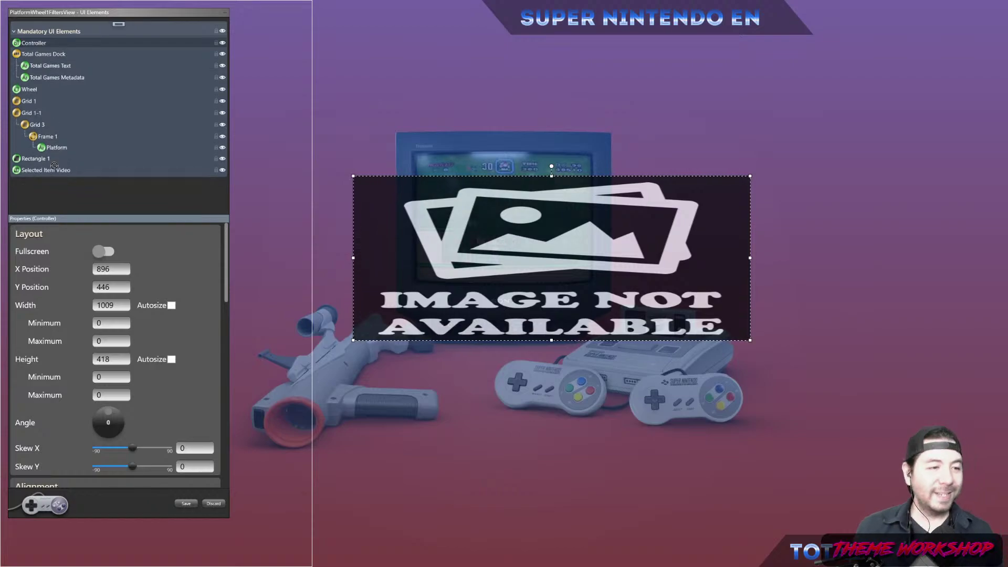
pyautogui.moveTo(42, 169); pyautogui.dragTo(42, 167)
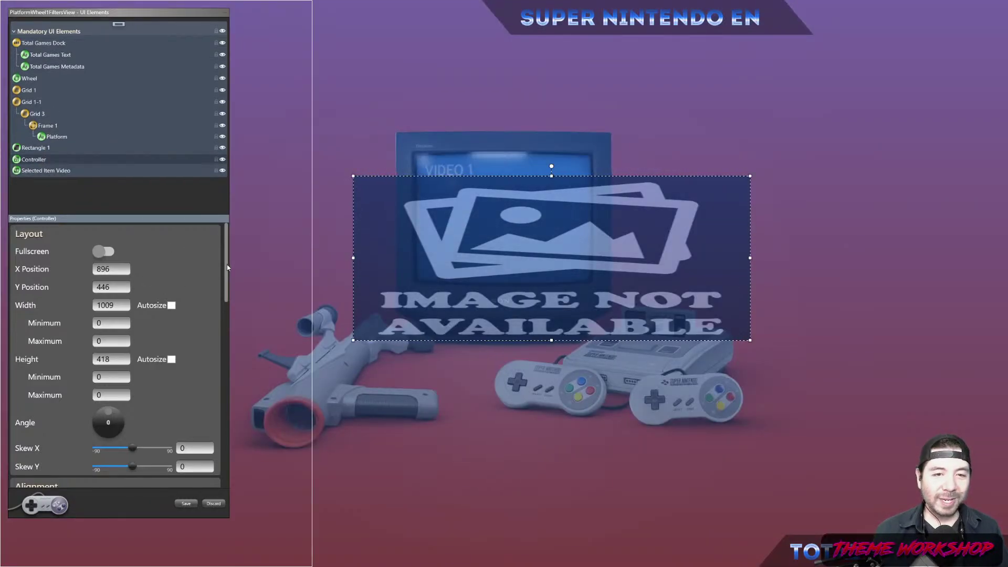
pyautogui.scroll(-9, 228, 270)
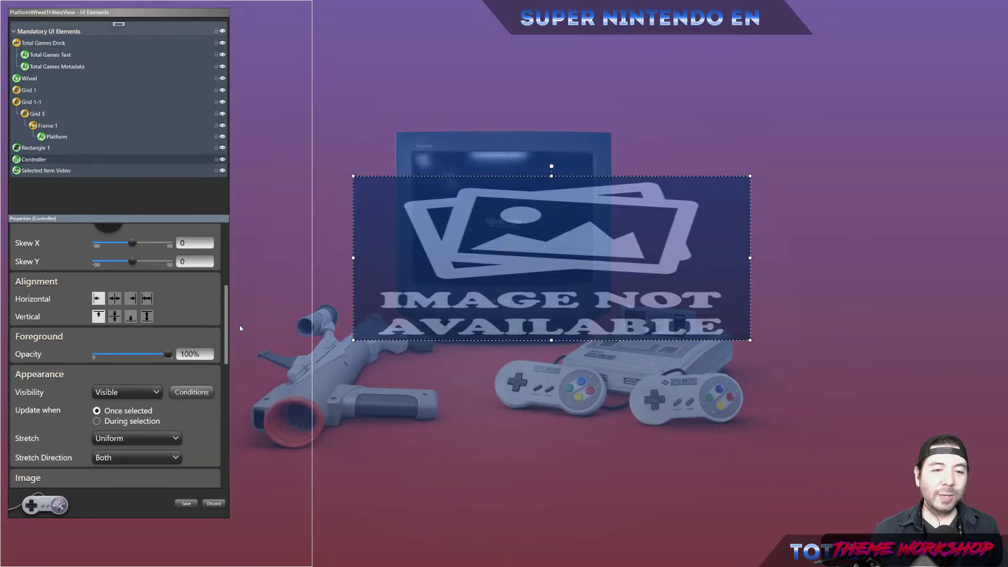
pyautogui.scroll(-1, 231, 343)
pyautogui.click(130, 245)
pyautogui.click(113, 264)
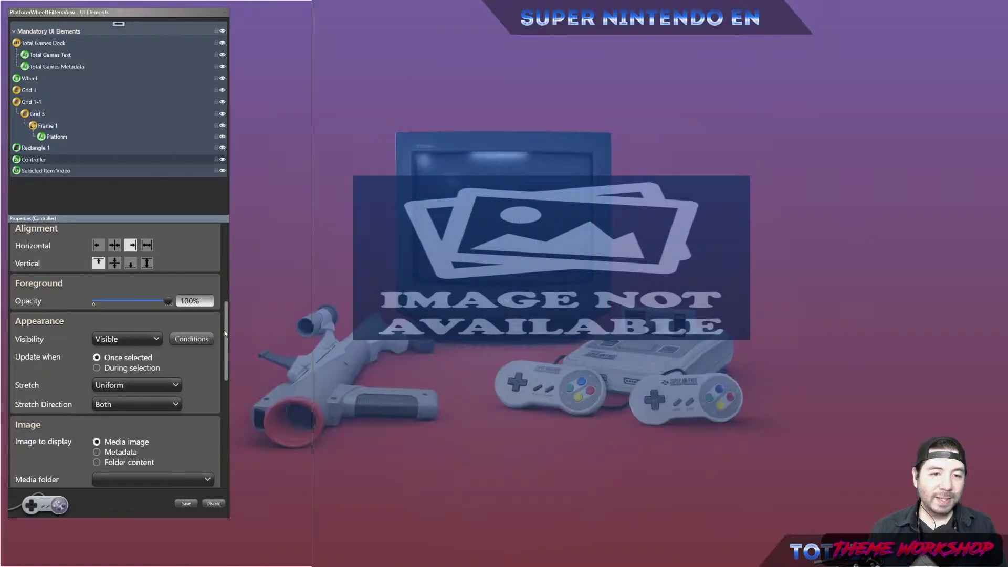
# Make the Controller element display a metadata image, using Platform as the metadata and Controllers as the image folder.
pyautogui.moveTo(226, 331); pyautogui.dragTo(232, 377)
pyautogui.click(97, 314)
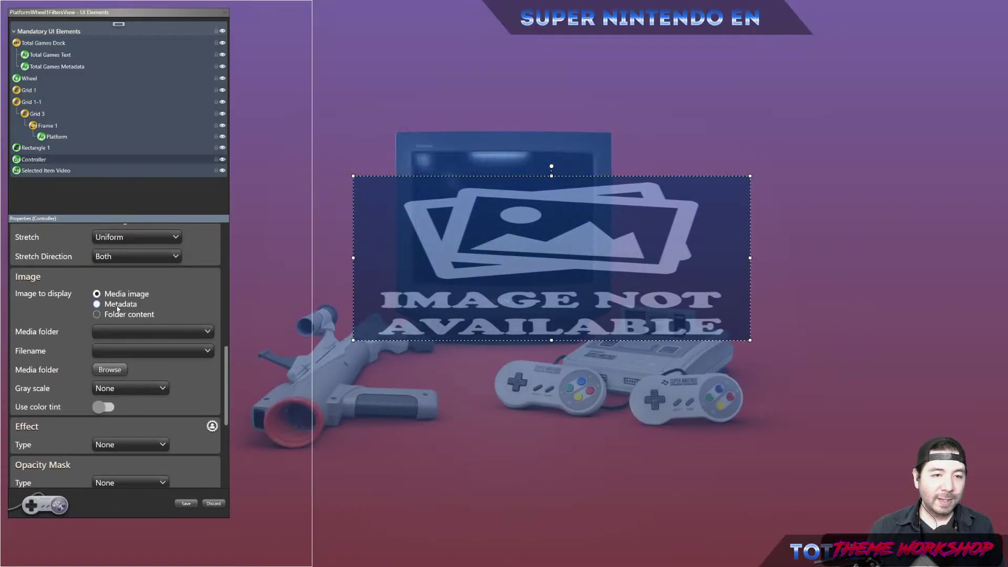
pyautogui.click(206, 332)
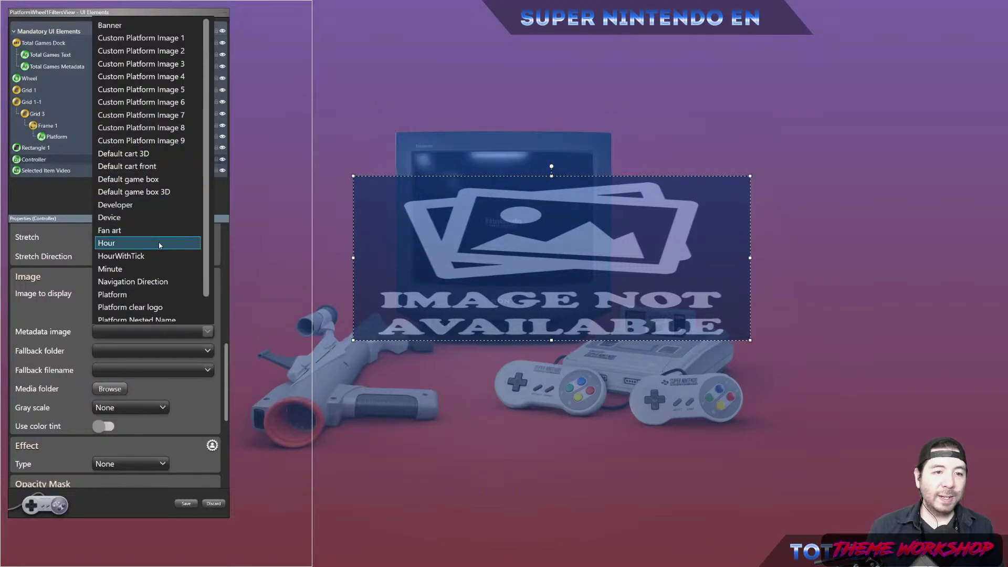
pyautogui.scroll(-1, 141, 252)
pyautogui.click(185, 330)
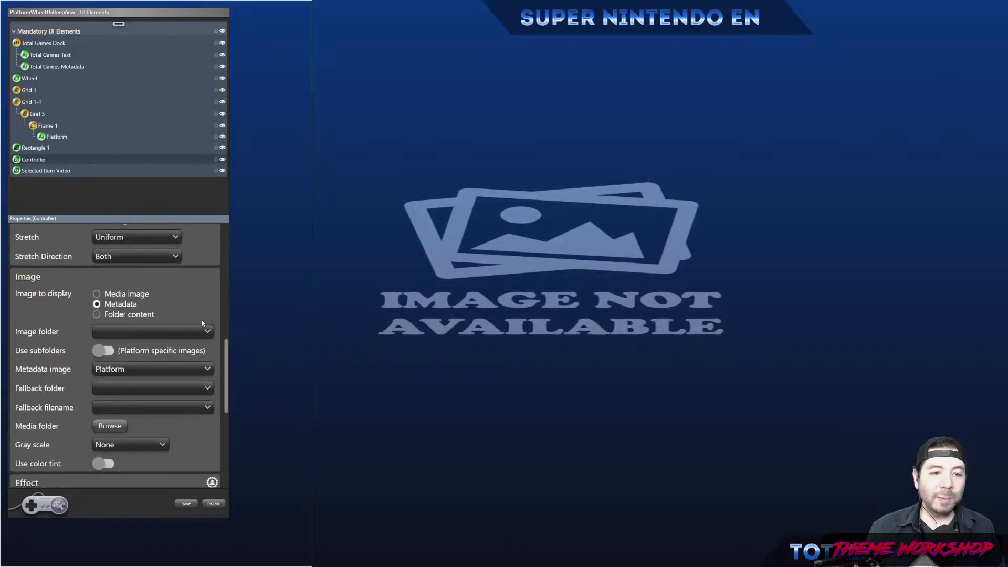
pyautogui.click(209, 331)
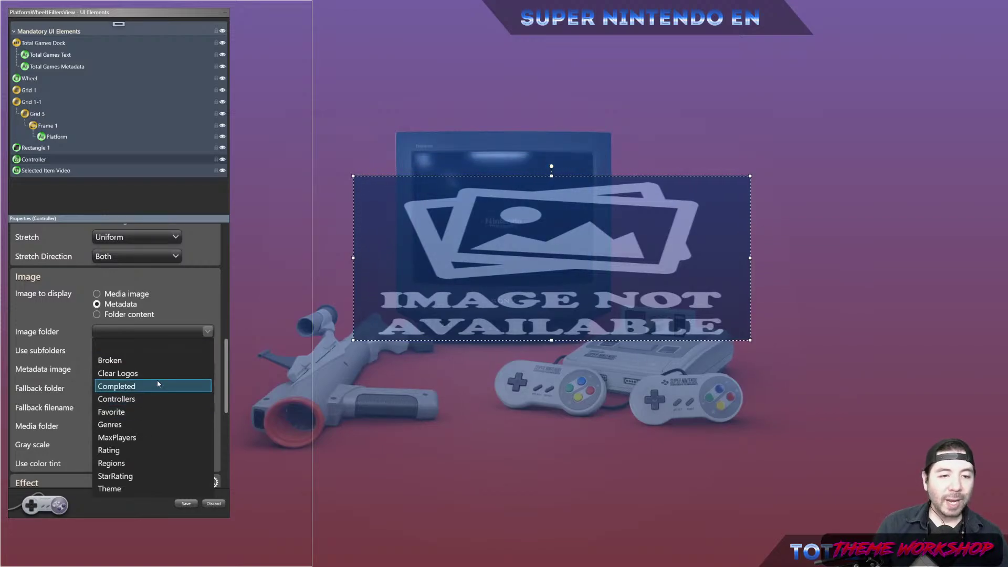
pyautogui.click(137, 399)
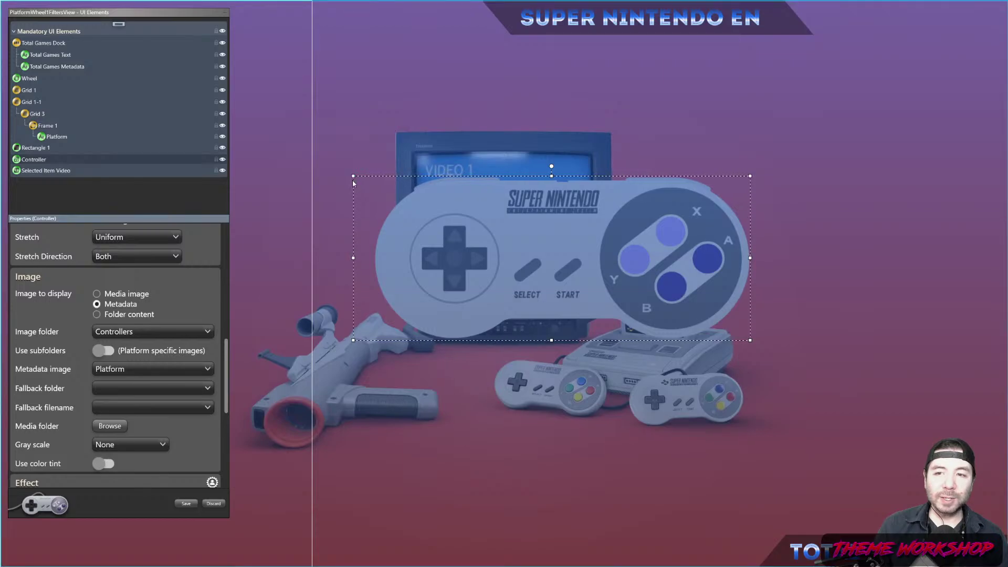
# Shrink the Controller image slightly from its upper-left corner, rotate it to about 321 degrees and center its horizontal alignment.
pyautogui.moveTo(352, 183)
pyautogui.mouseDown()
pyautogui.moveTo(407, 185)
pyautogui.moveTo(367, 181)
pyautogui.mouseUp()
pyautogui.scroll(3, 200, 299)
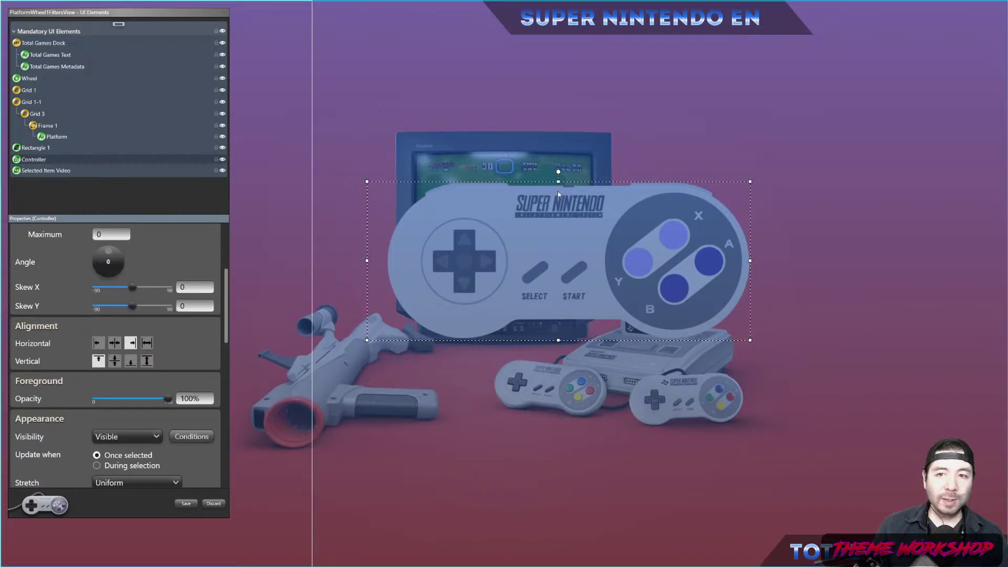
pyautogui.moveTo(559, 174); pyautogui.dragTo(503, 193)
pyautogui.click(115, 343)
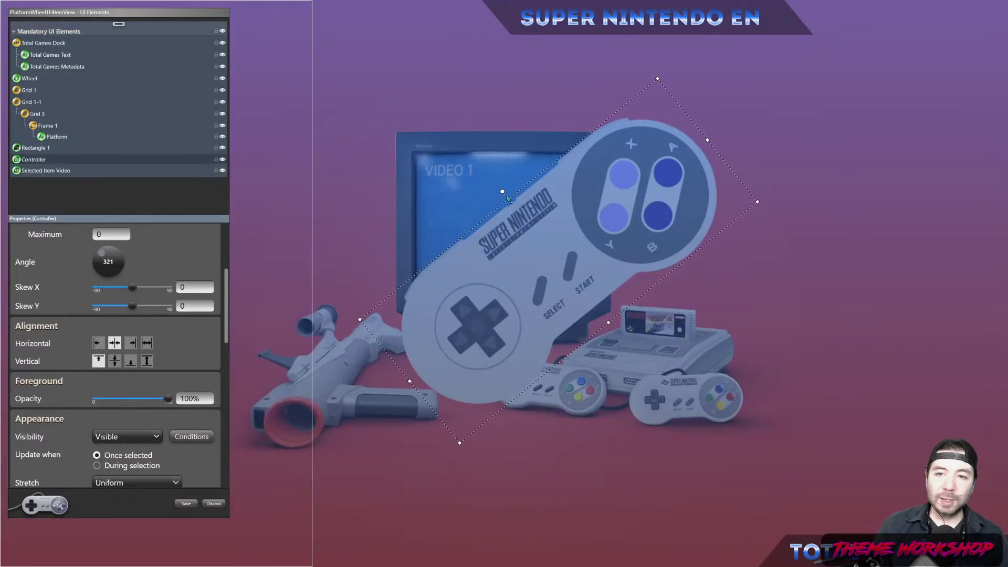
# Order the Controller above all other elements, move it to the view's lower-right corner and rotate it to about 339 degrees.
pyautogui.click(537, 247)
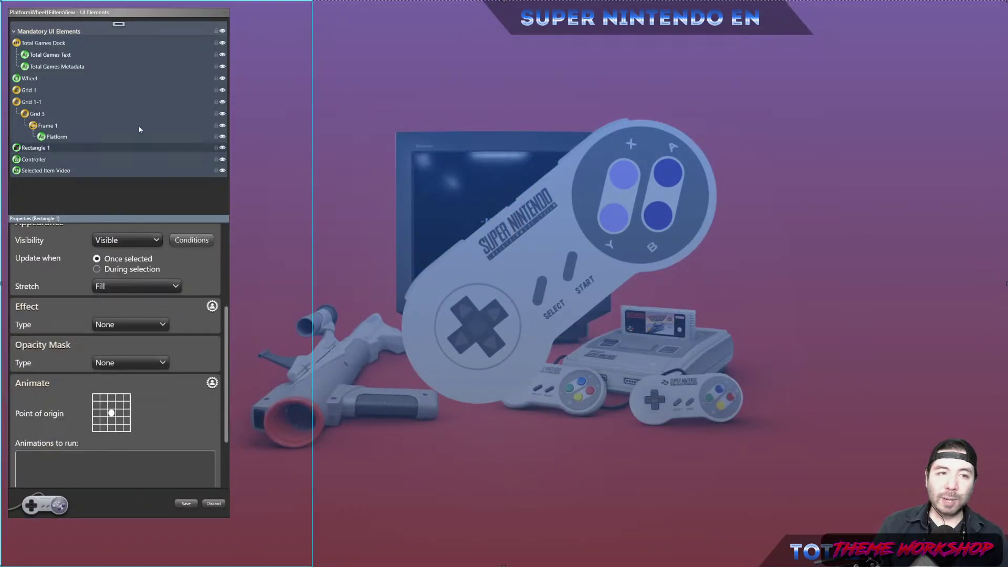
pyautogui.click(33, 159)
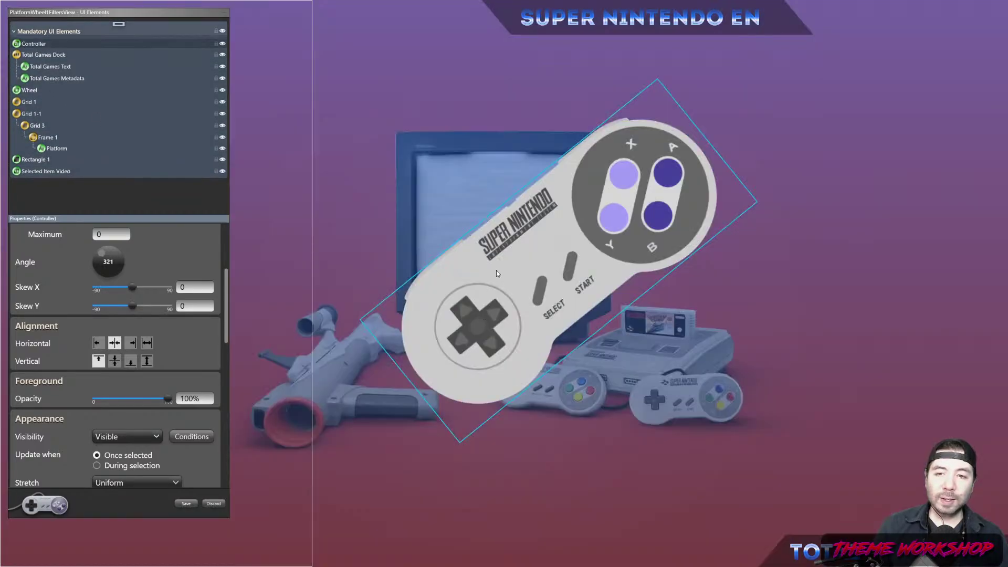
pyautogui.moveTo(505, 278); pyautogui.dragTo(849, 486)
pyautogui.moveTo(856, 410); pyautogui.dragTo(850, 441)
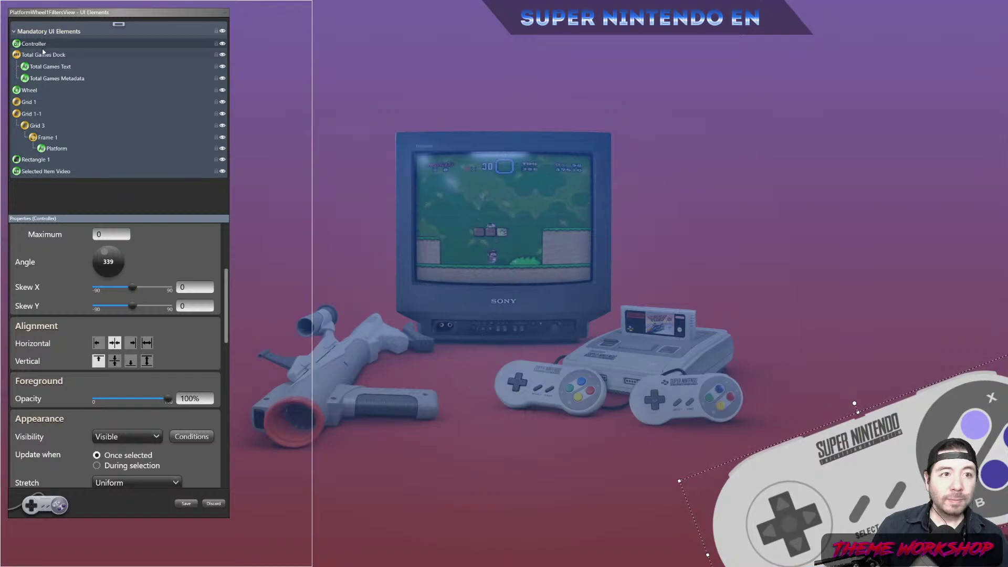
# Order the Controller directly below Rectangle 1 and set its opacity to 65%.
pyautogui.moveTo(52, 128); pyautogui.dragTo(42, 166)
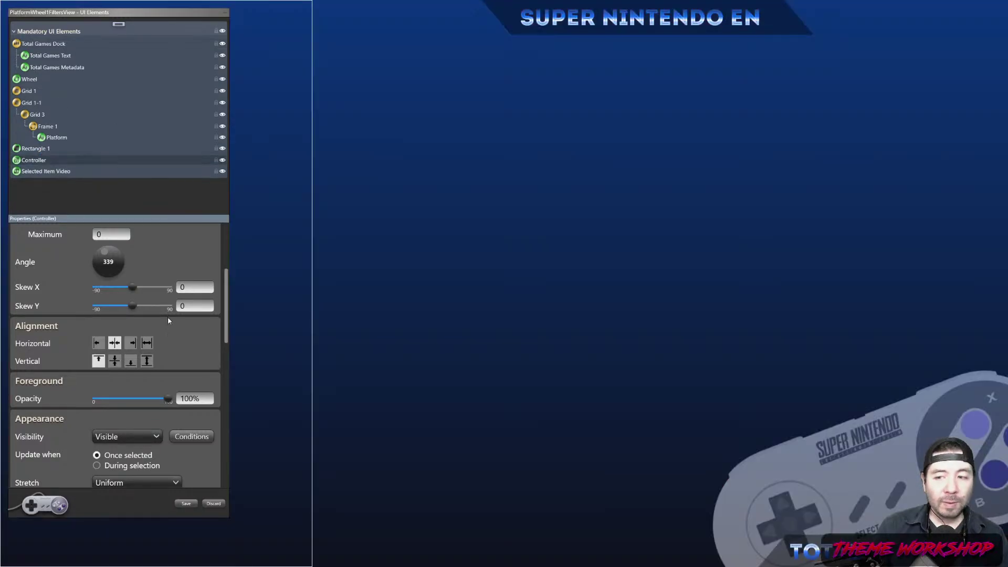
pyautogui.click(194, 400)
pyautogui.write('70')
pyautogui.press('Return')
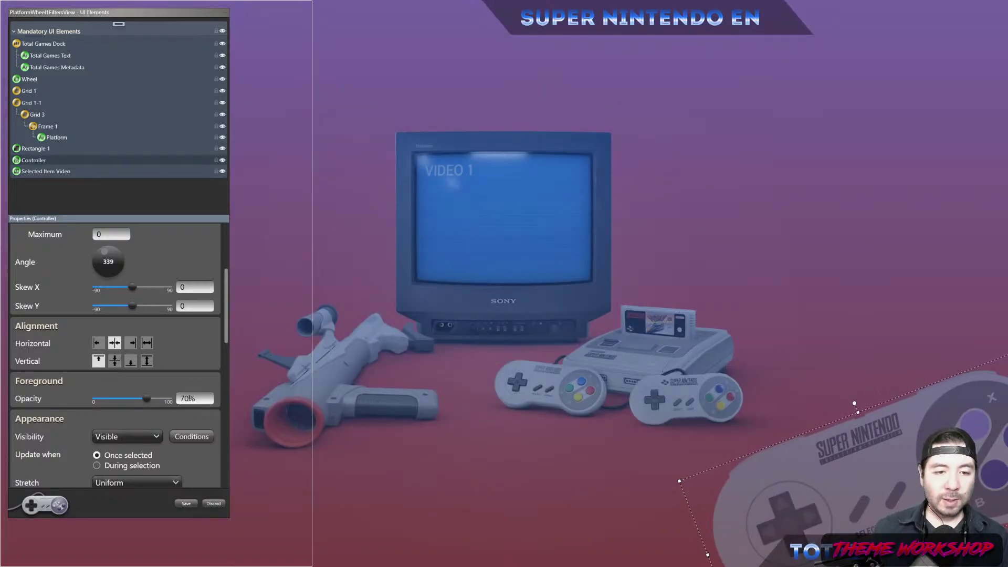
pyautogui.press('Return')
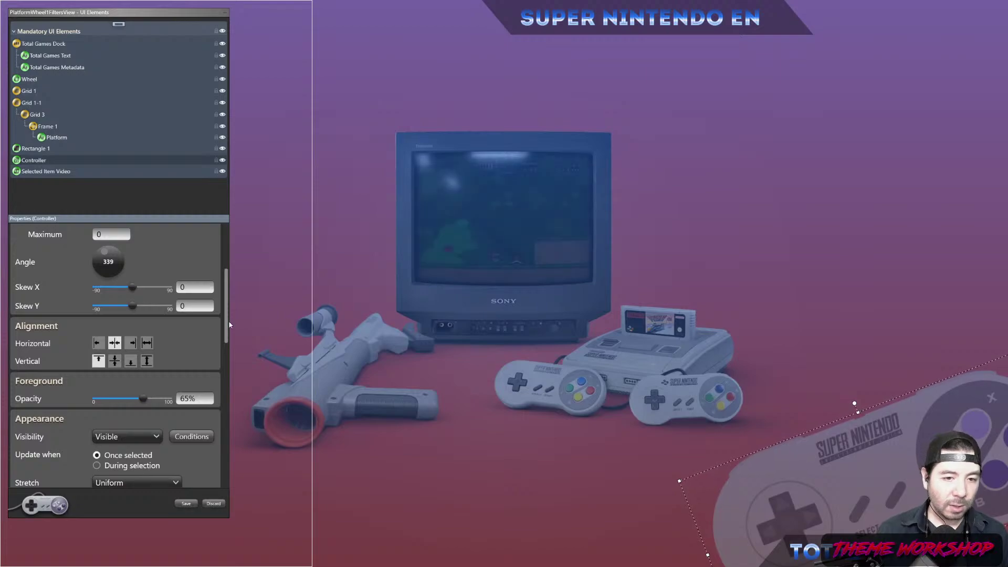
# Save the edited PlatformWheel1FiltersView and return to its preview in the theme creator.
pyautogui.scroll(-3, 219, 380)
pyautogui.moveTo(233, 390); pyautogui.dragTo(219, 220)
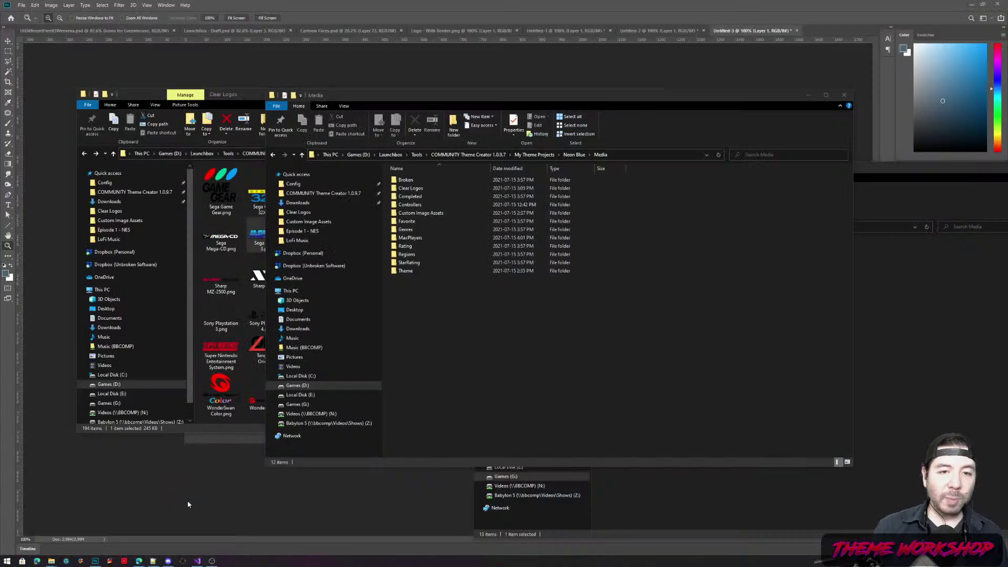
pyautogui.hotkey('alt', 'Tab')
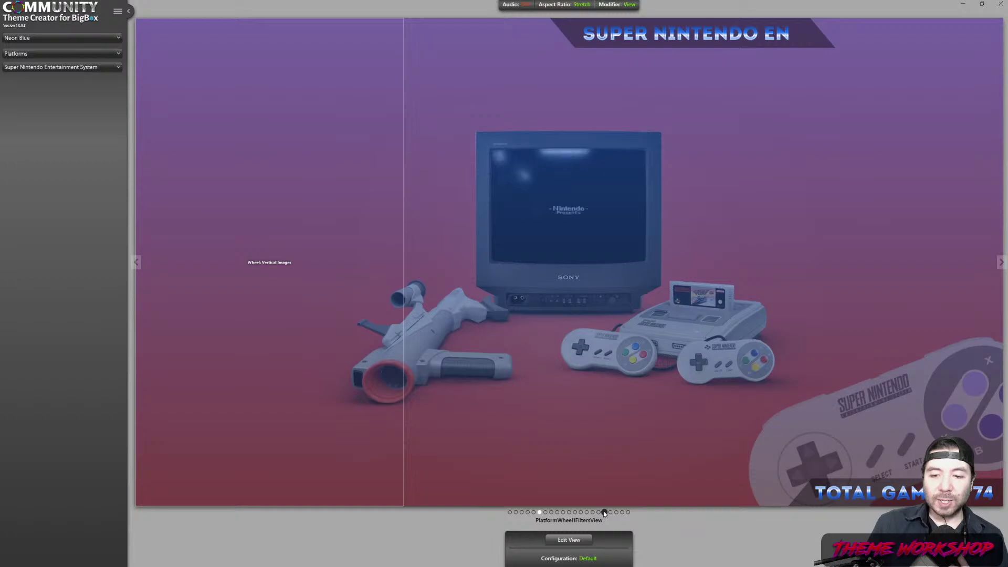
# Switch to WheelGamesView and look through its platform configurations, keeping Default selected.
pyautogui.click(604, 512)
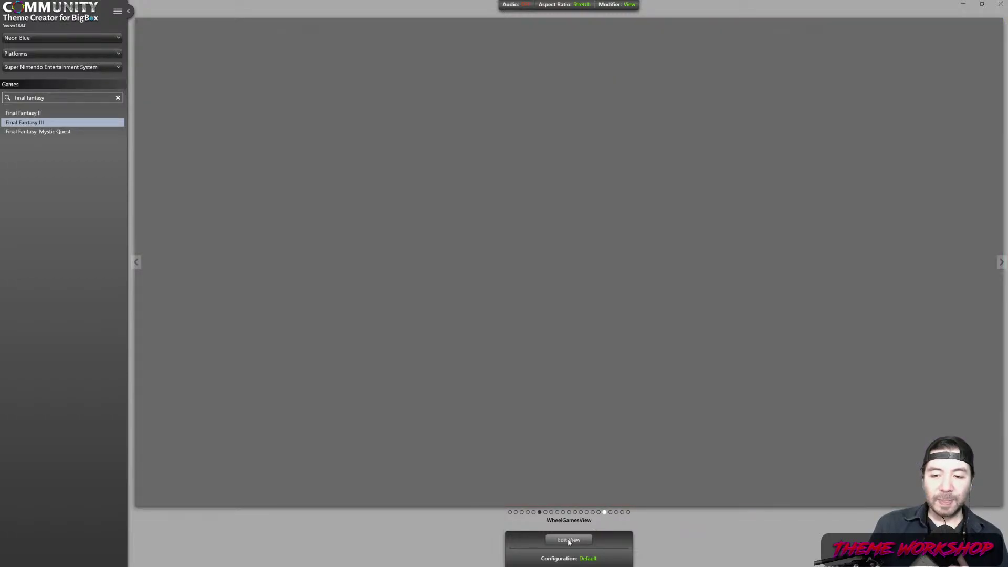
pyautogui.click(568, 559)
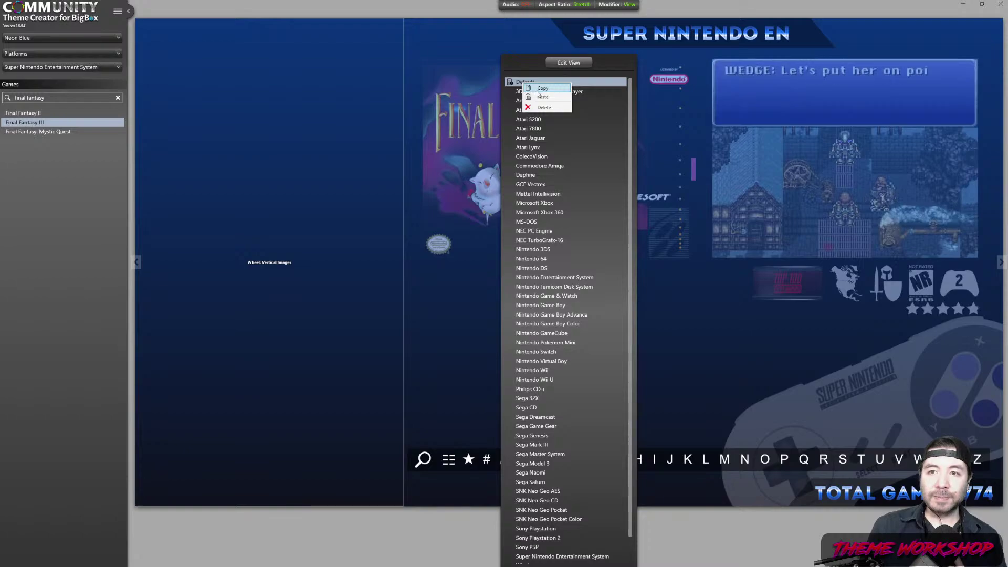
pyautogui.click(523, 83)
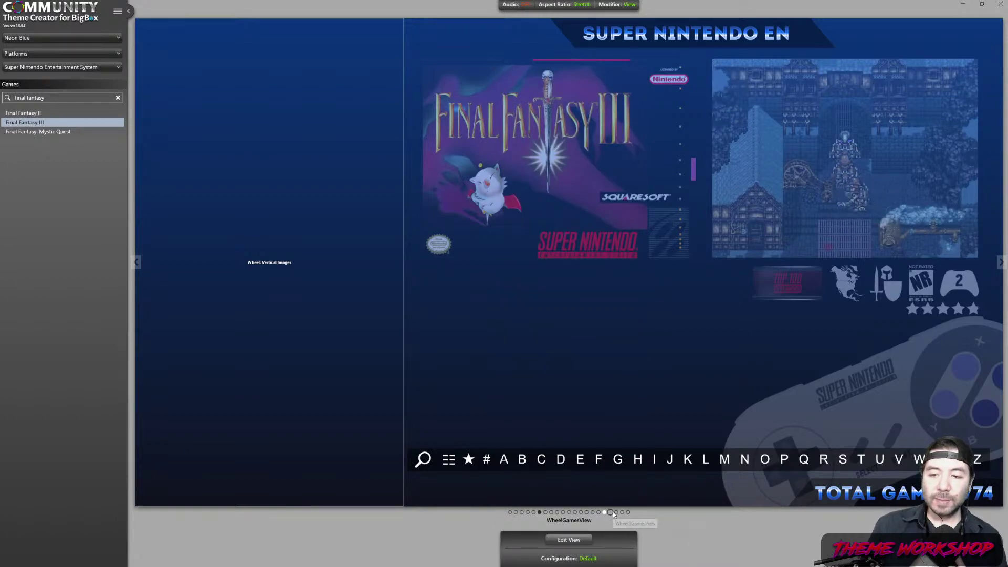
# Preview WheelGamesView with the Nintendo Entertainment System platform, then with Sega Genesis.
pyautogui.click(47, 68)
pyautogui.scroll(8, 59, 160)
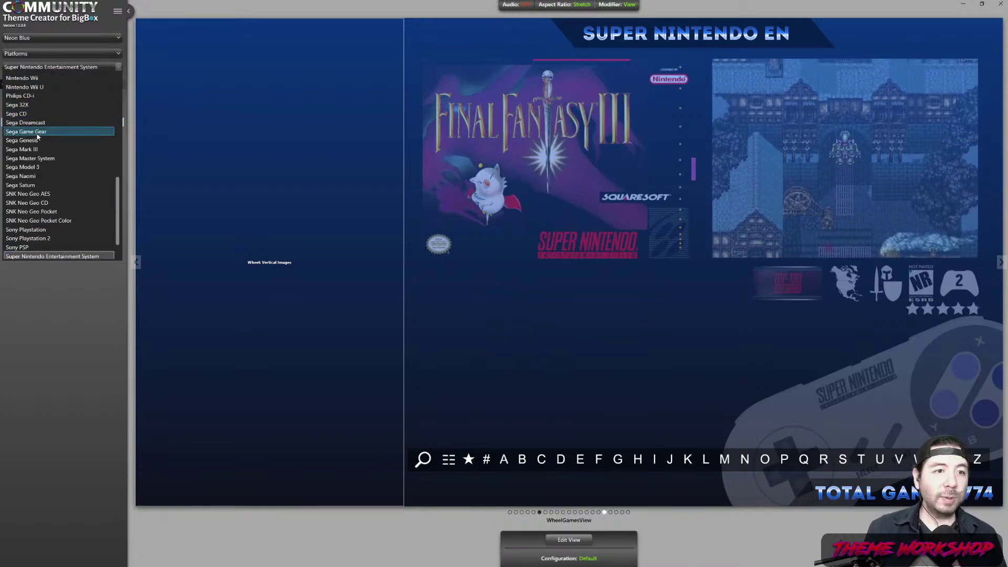
pyautogui.click(45, 150)
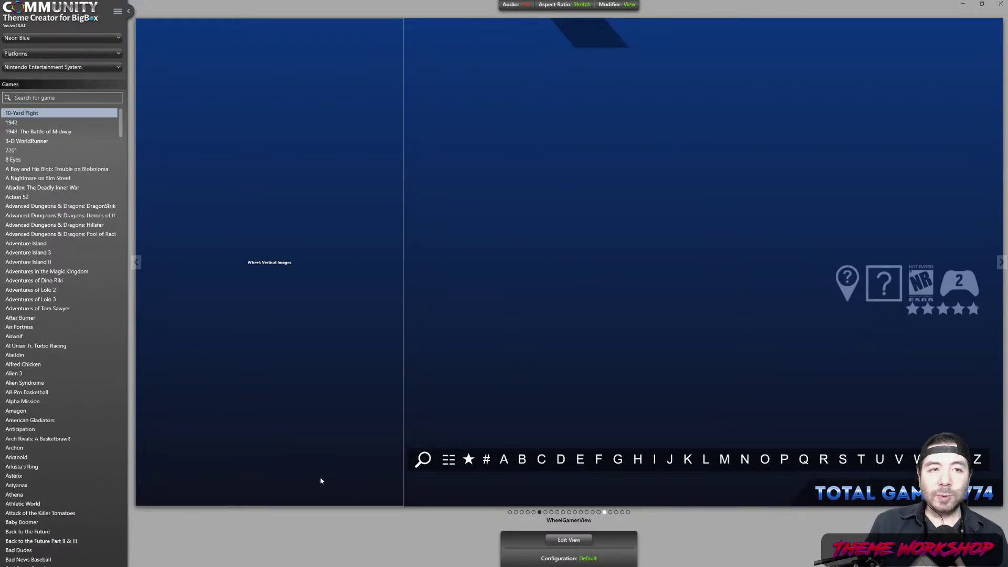
pyautogui.click(111, 65)
pyautogui.scroll(-3, 65, 153)
pyautogui.click(65, 151)
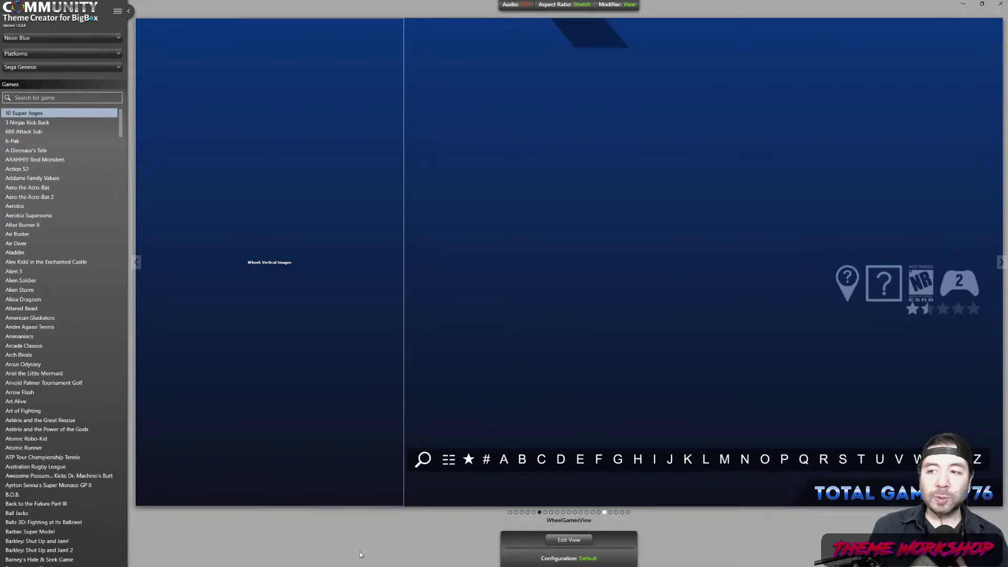
# Browse the Sega Genesis games and preview the view with Castlevania: Bloodlines.
pyautogui.scroll(-8, 62, 313)
pyautogui.scroll(-10, 62, 315)
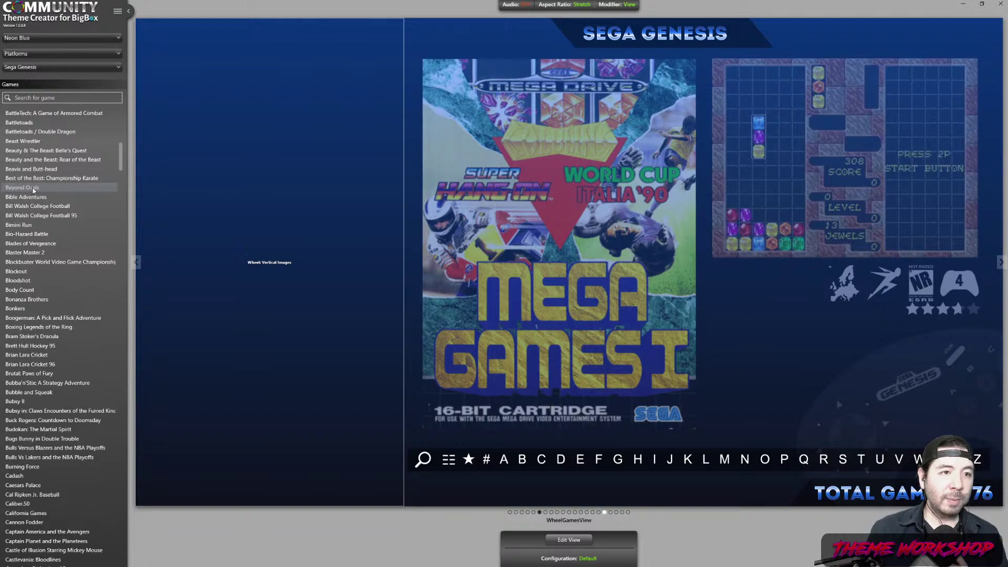
pyautogui.scroll(1, 64, 303)
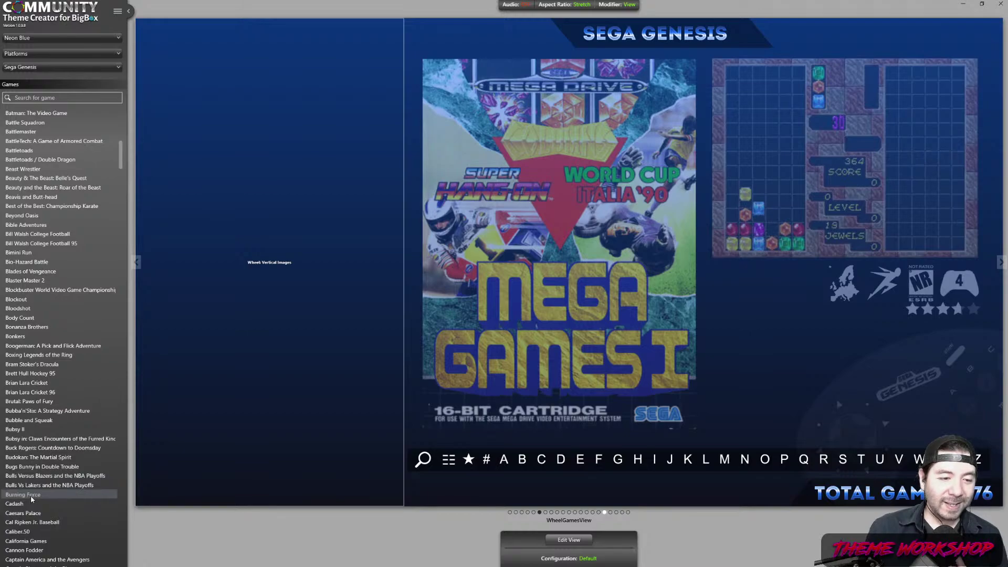
pyautogui.scroll(-9, 30, 495)
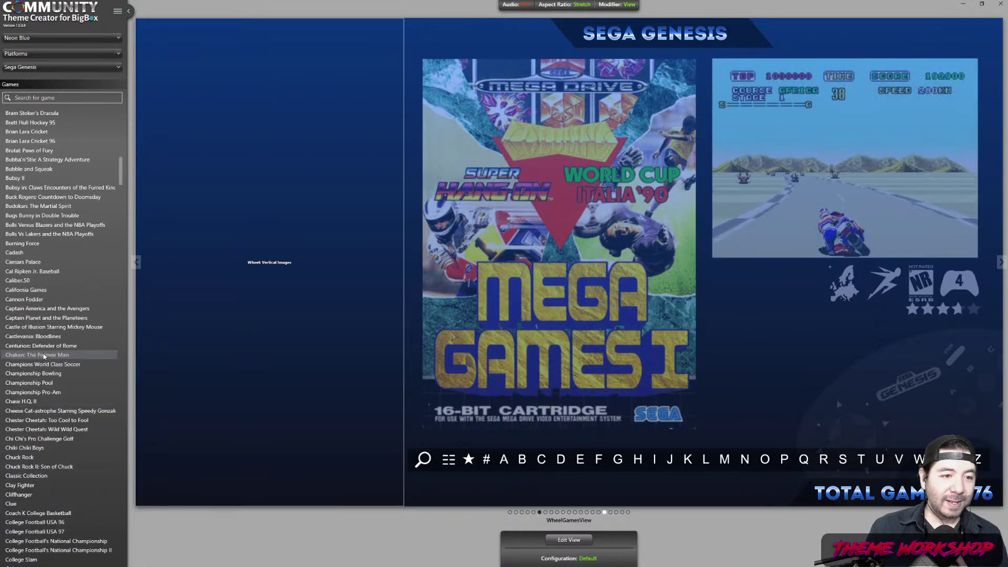
pyautogui.click(34, 336)
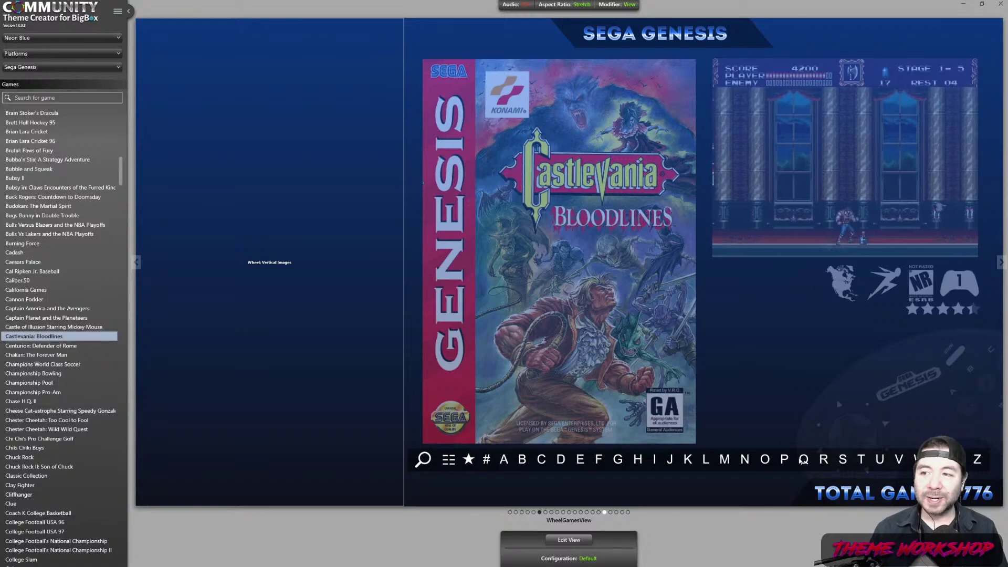
# Copy the WheelGamesView layout and switch to TextGamesView.
pyautogui.rightClick(577, 537)
pyautogui.click(580, 532)
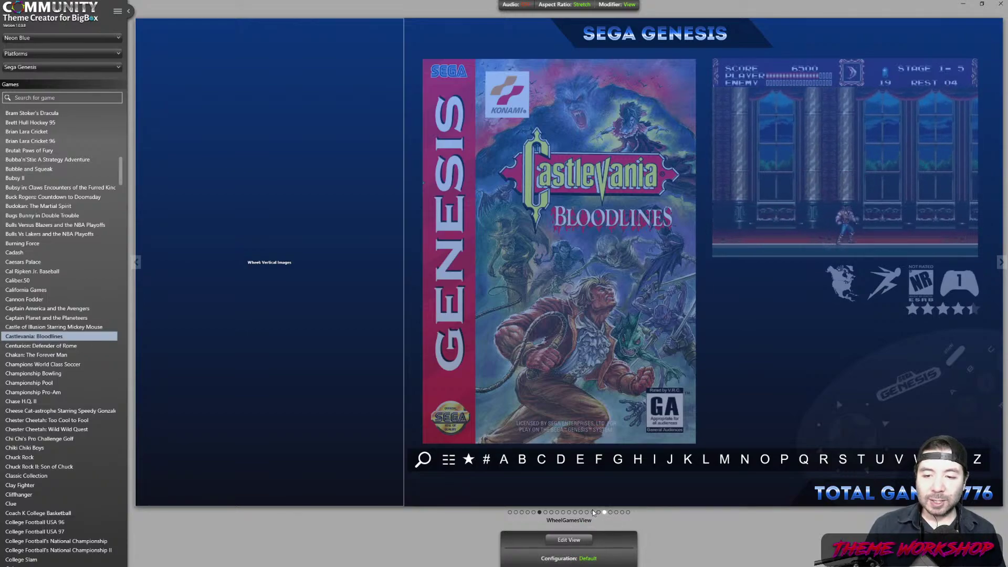
pyautogui.click(572, 522)
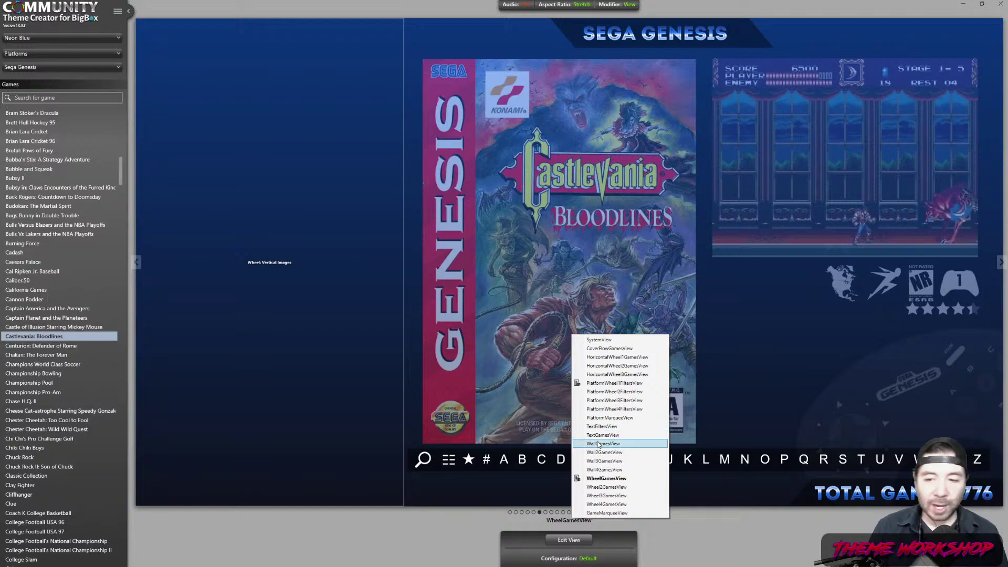
pyautogui.click(603, 435)
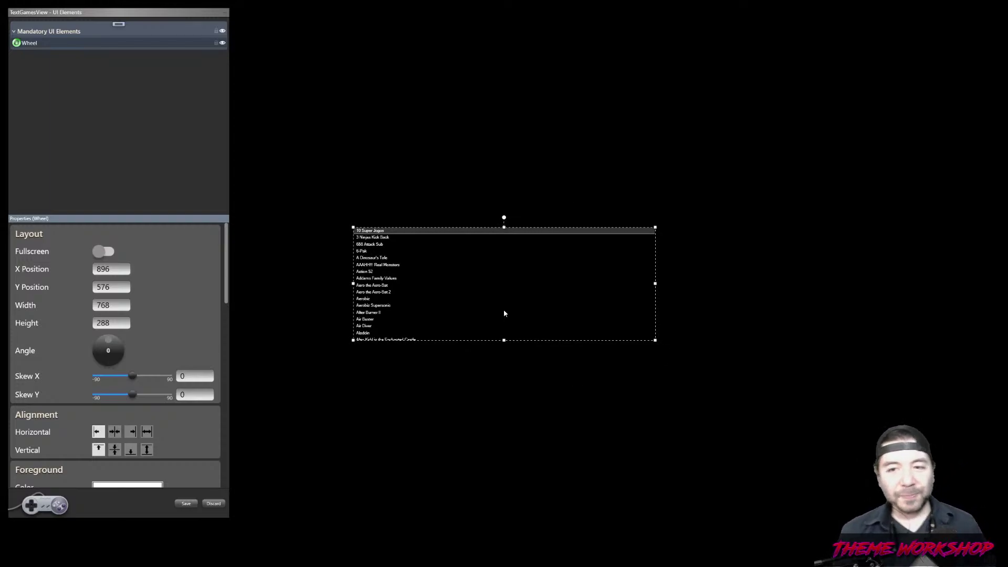
# Leave the TextGamesView editor with its changes saved, and paste the copied WheelGamesView layout into that view.
pyautogui.click(214, 504)
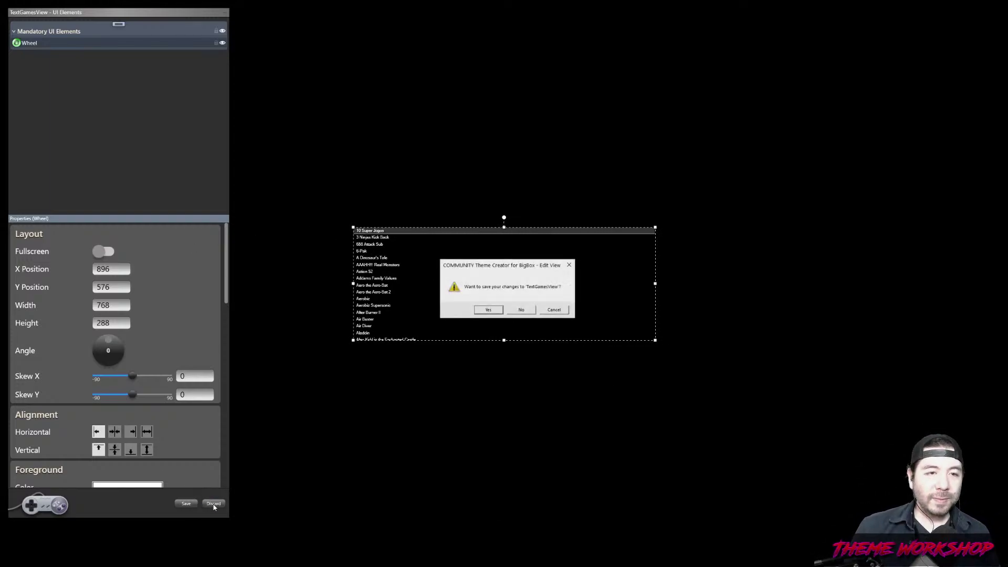
pyautogui.click(490, 309)
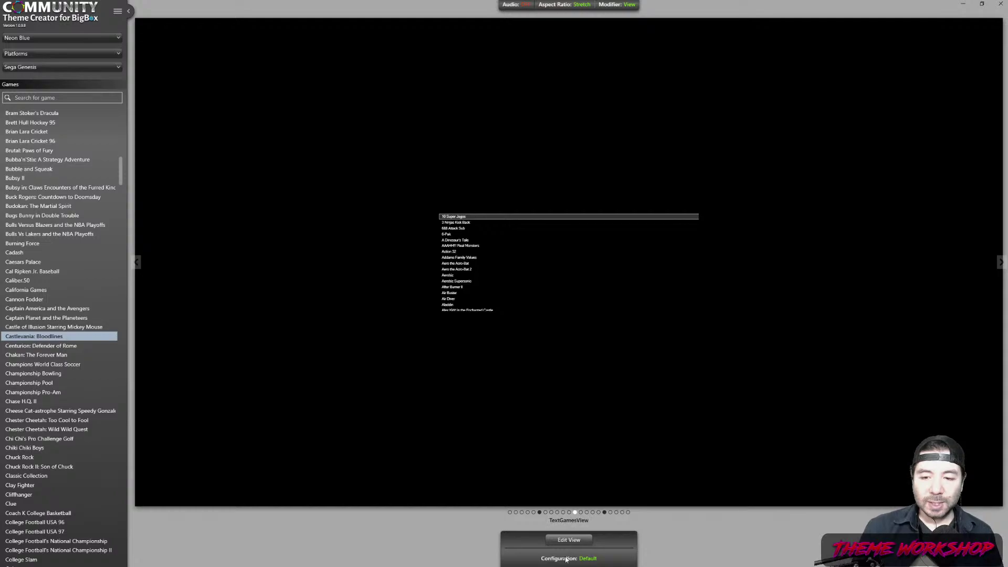
pyautogui.rightClick(566, 527)
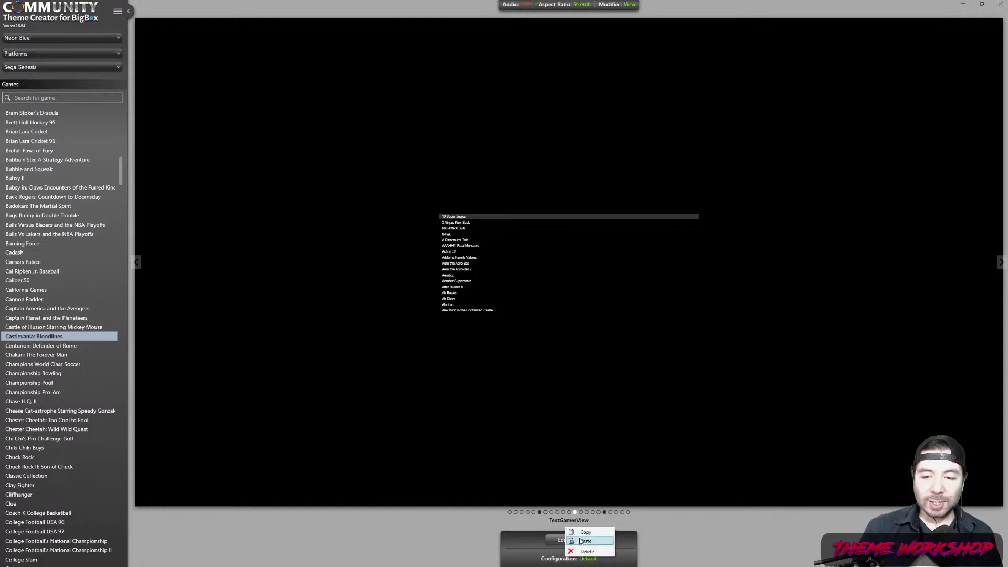
pyautogui.click(585, 541)
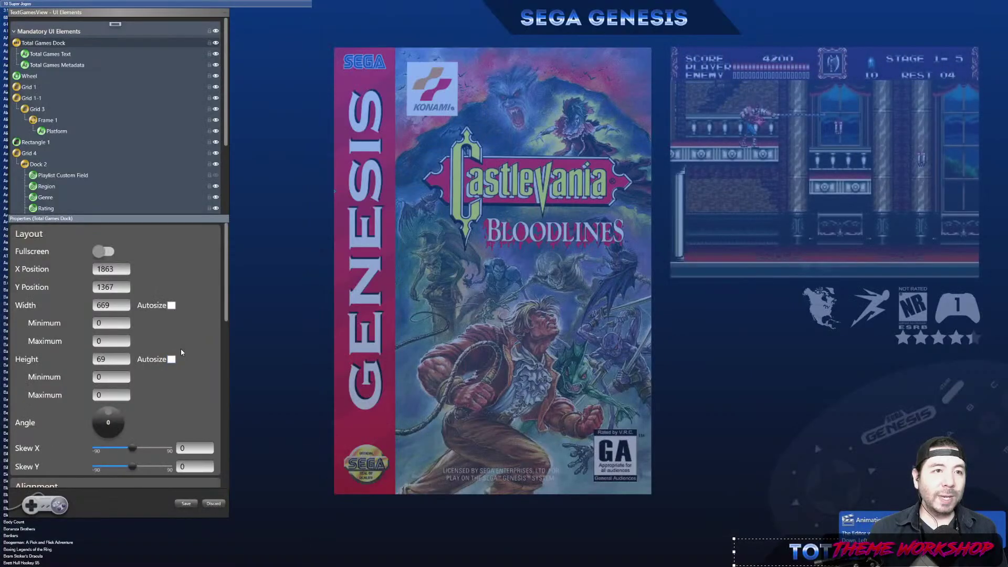
# Set the font of the Wheel element, the game list in TextGamesView, to Nikkyou Sans Sans.
pyautogui.moveTo(81, 14); pyautogui.dragTo(441, 26)
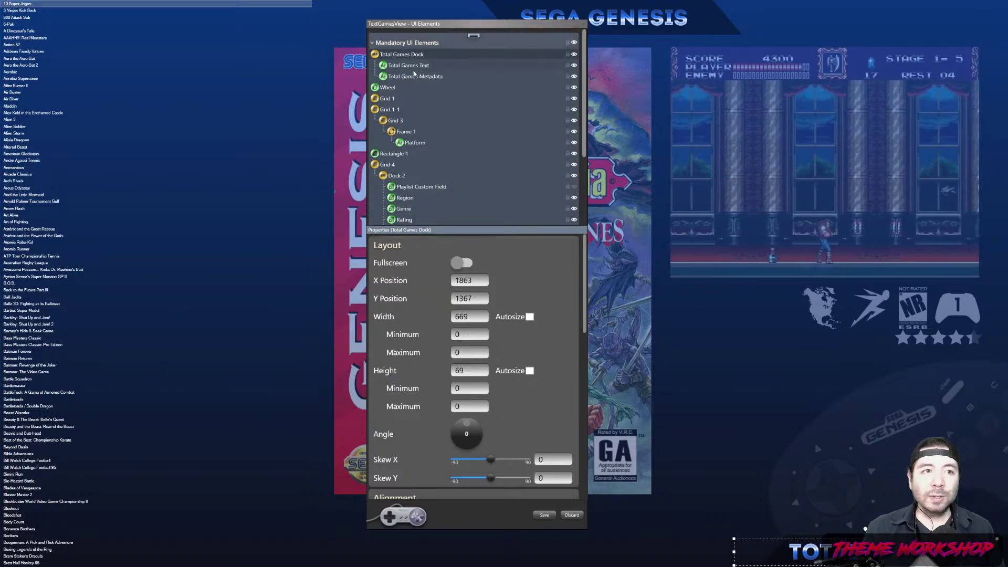
pyautogui.scroll(-3, 465, 131)
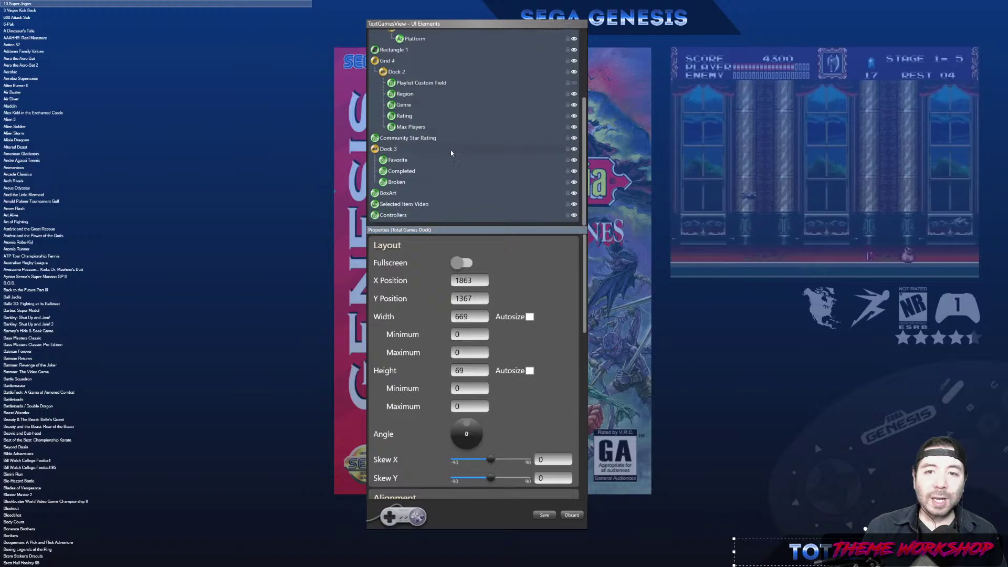
pyautogui.scroll(3, 449, 168)
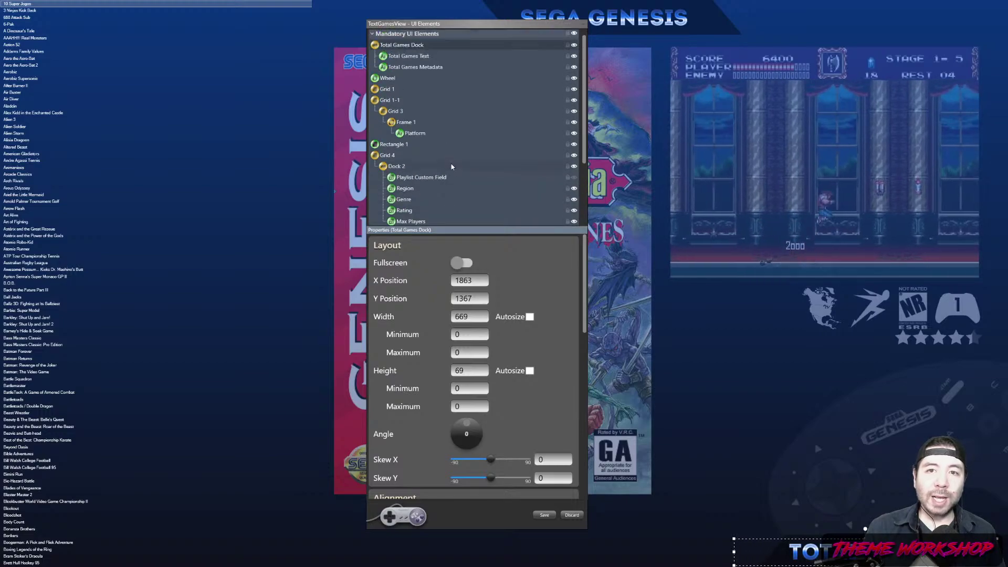
pyautogui.click(387, 88)
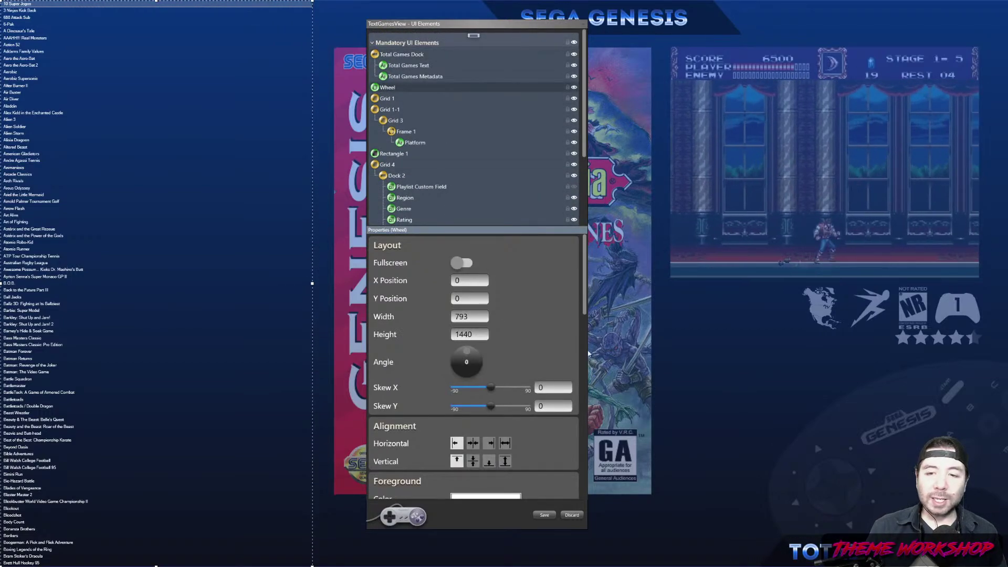
pyautogui.scroll(-5, 586, 356)
pyautogui.scroll(-3, 586, 357)
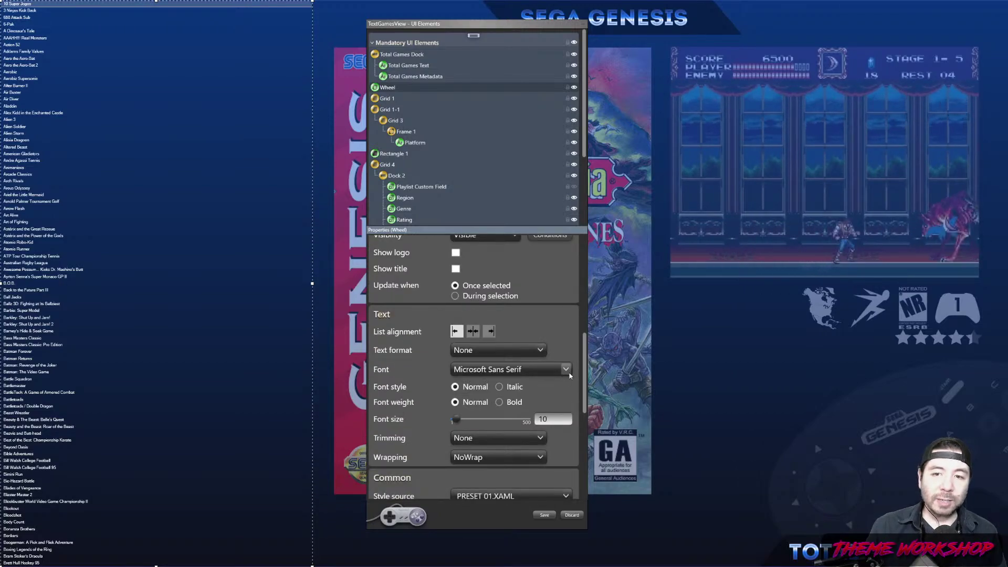
pyautogui.click(567, 371)
pyautogui.scroll(-1, 583, 246)
pyautogui.scroll(-4, 579, 239)
pyautogui.scroll(-5, 579, 239)
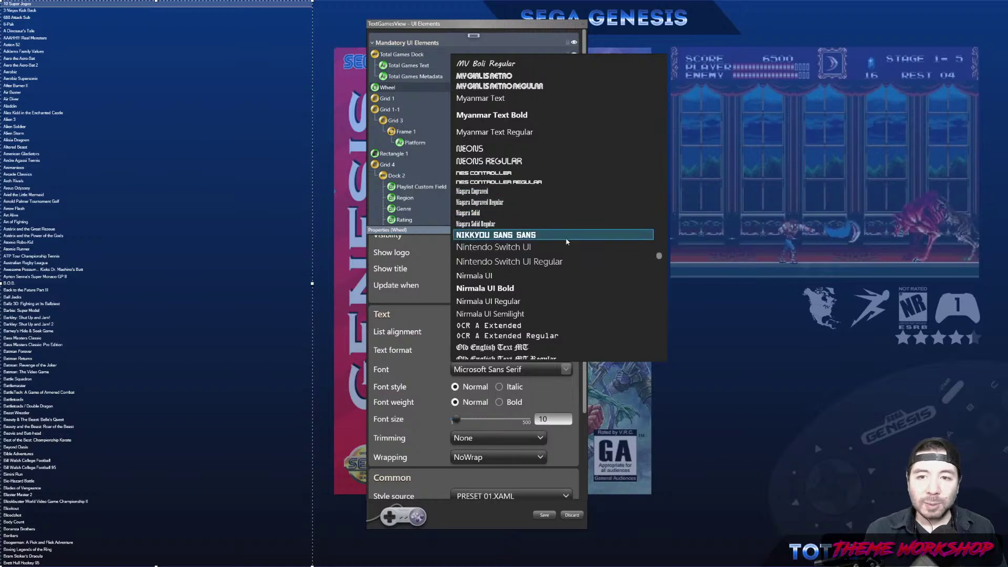
pyautogui.scroll(-4, 566, 242)
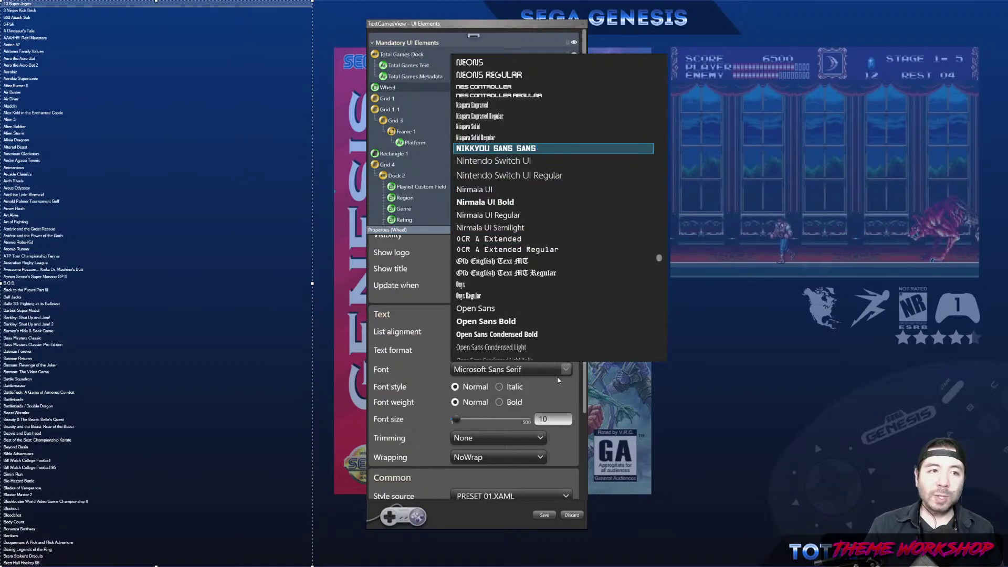
pyautogui.click(541, 149)
# Try the game list at font sizes 30 and 35, then set it to 45 with CharacterEllipsis trimming.
pyautogui.doubleClick(546, 388)
pyautogui.write('30')
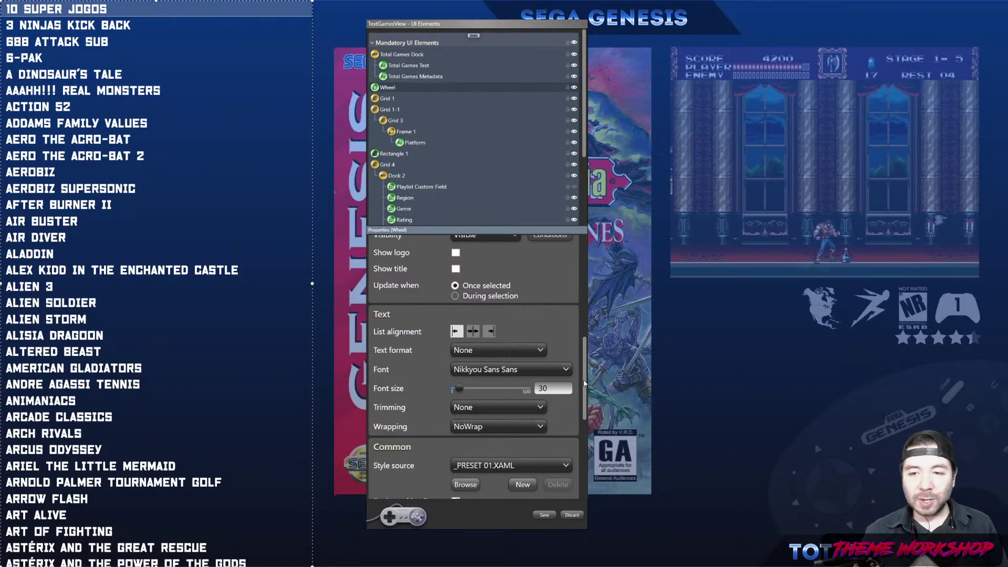
pyautogui.scroll(-2, 584, 383)
pyautogui.moveTo(552, 358); pyautogui.dragTo(531, 361)
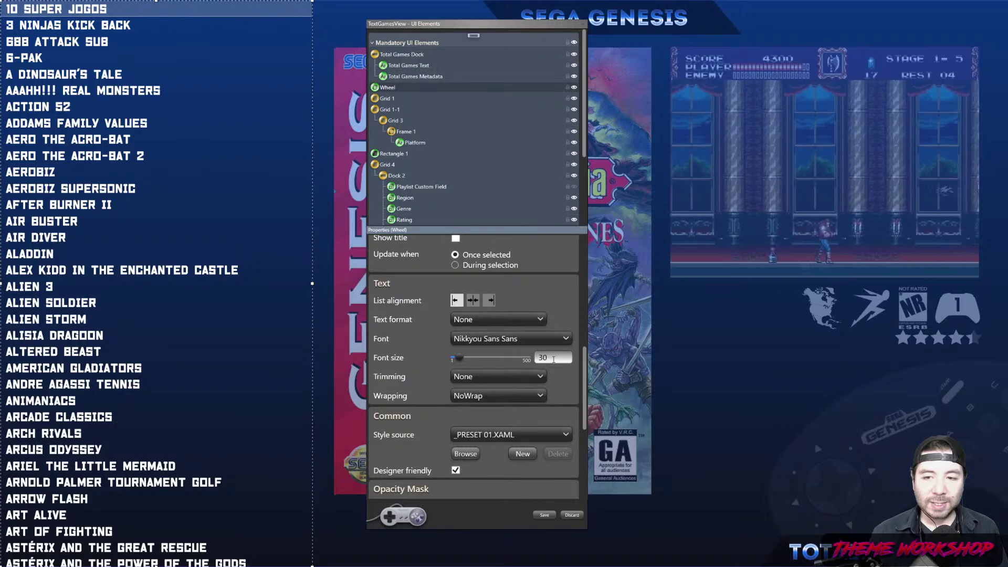
pyautogui.write('35')
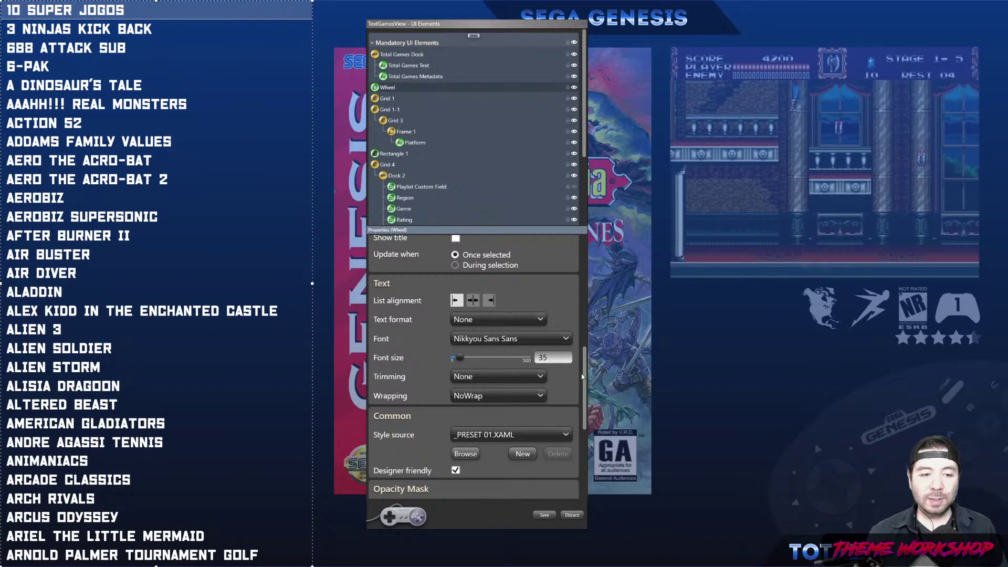
pyautogui.moveTo(551, 358); pyautogui.dragTo(499, 362)
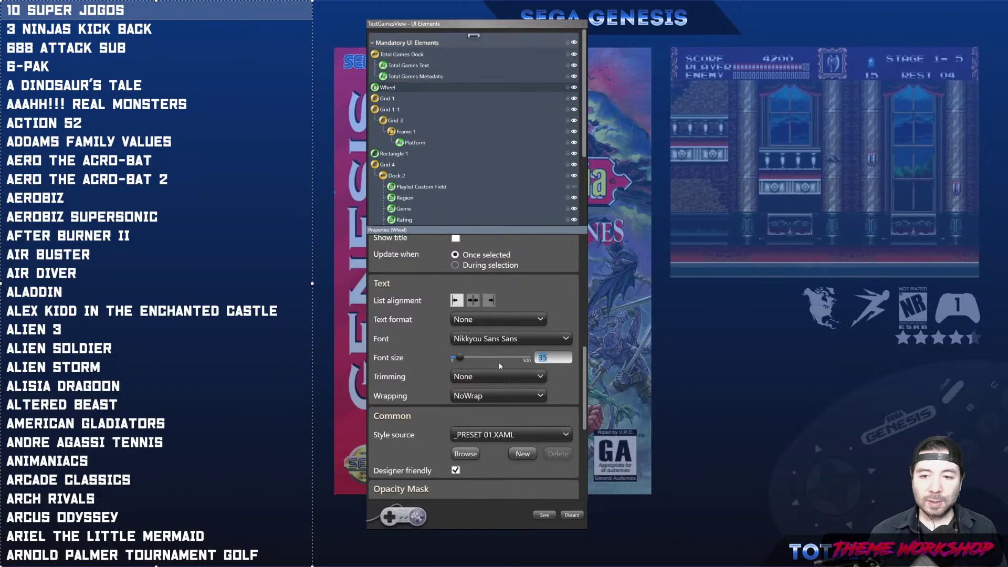
pyautogui.write('45')
pyautogui.click(514, 379)
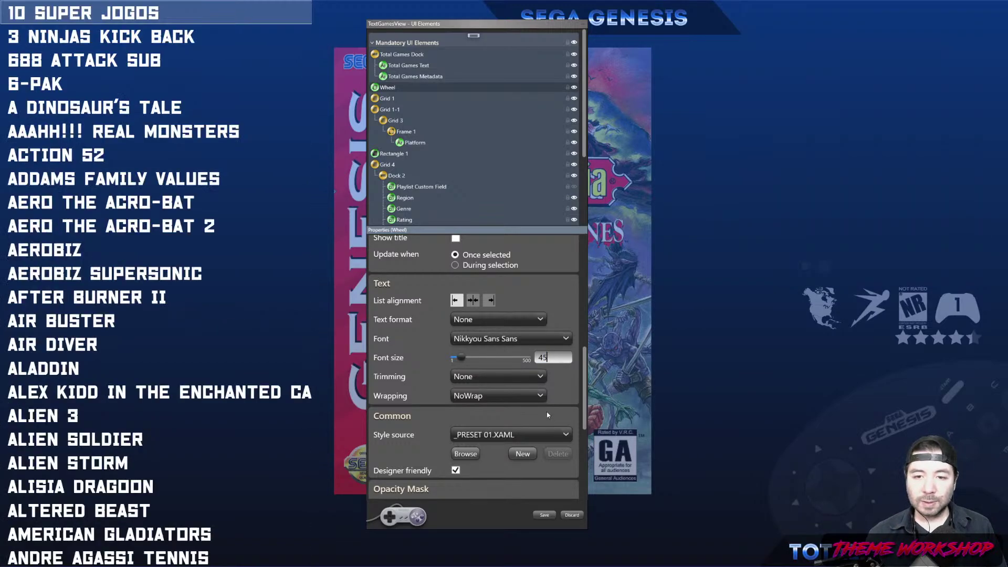
pyautogui.click(488, 406)
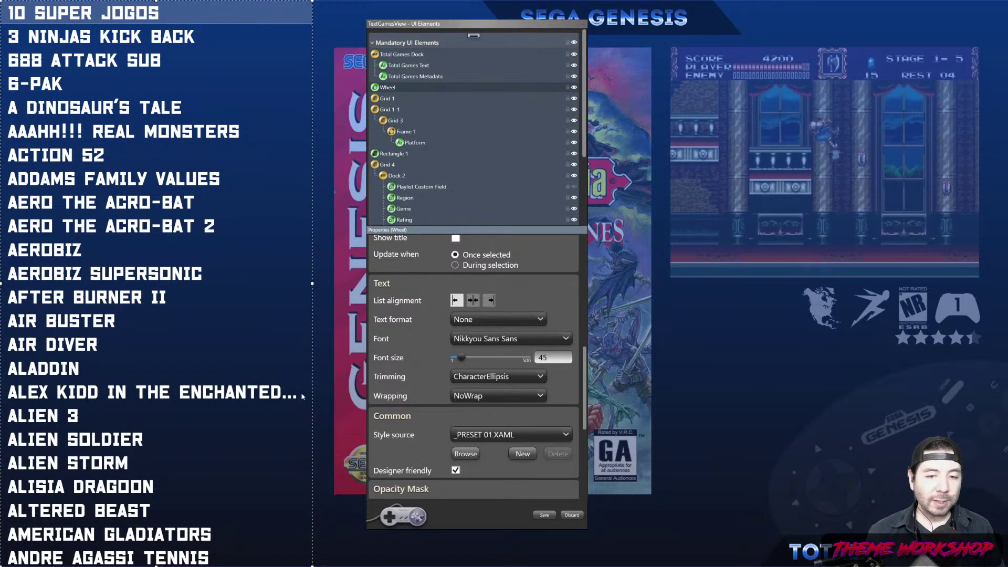
# Change the game list's foreground fill to a linear gradient running from top to bottom.
pyautogui.moveTo(587, 393); pyautogui.dragTo(589, 325)
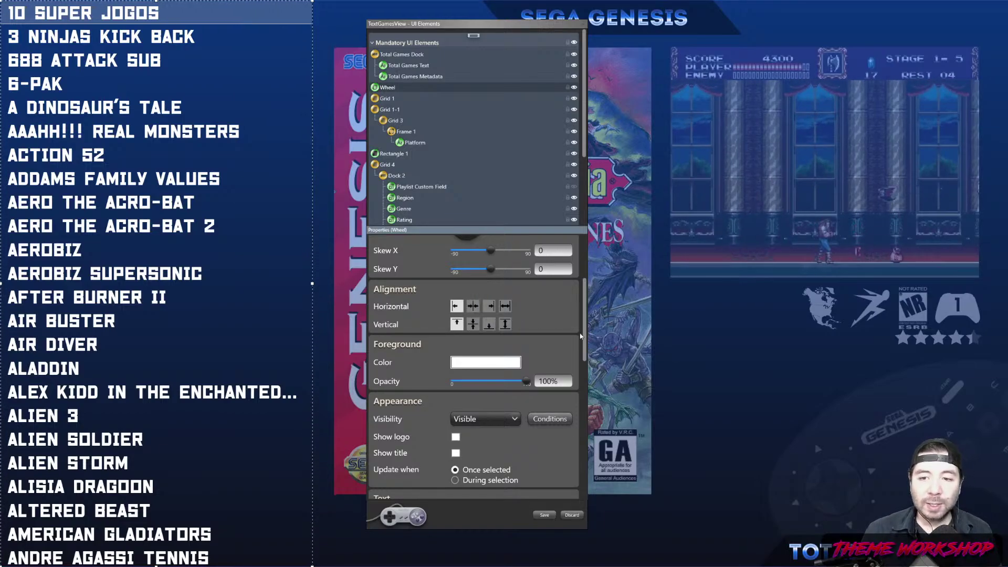
pyautogui.click(485, 362)
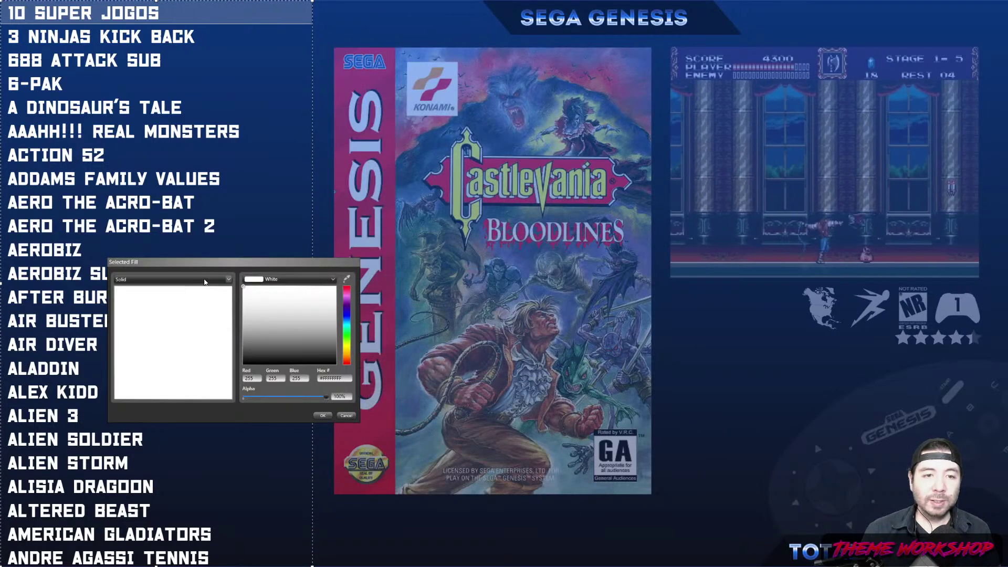
pyautogui.click(228, 279)
pyautogui.click(158, 298)
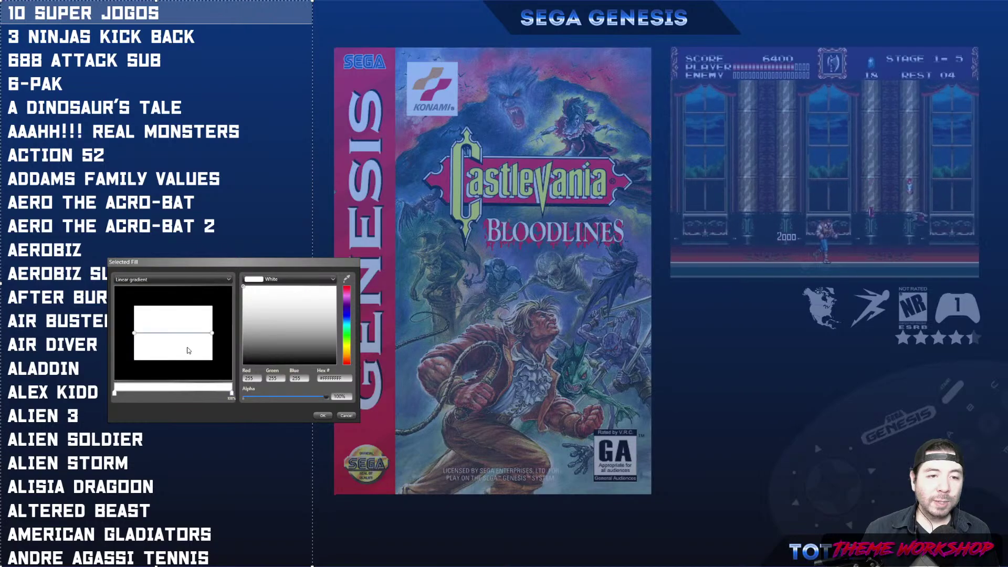
pyautogui.moveTo(213, 334); pyautogui.dragTo(167, 364)
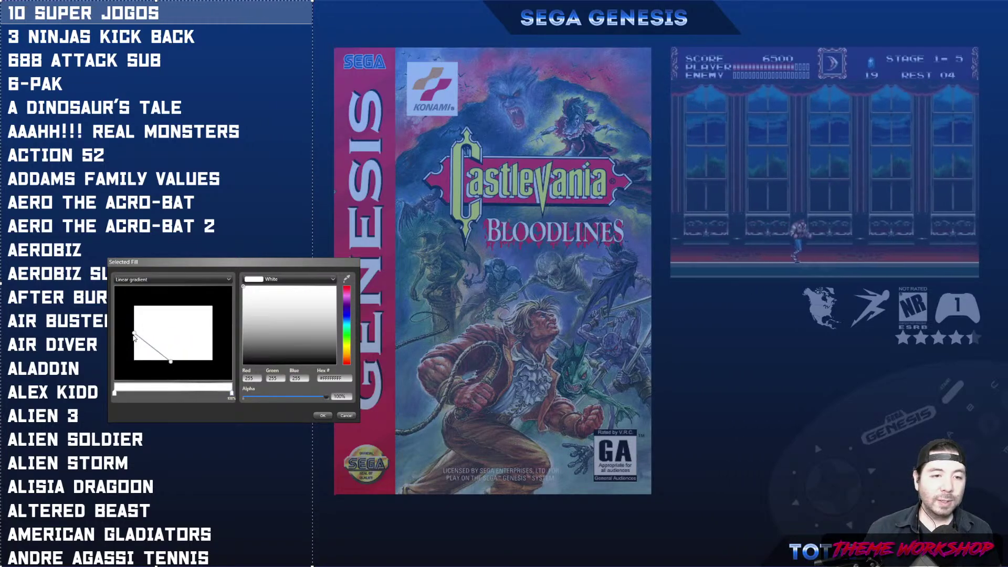
pyautogui.moveTo(134, 333); pyautogui.dragTo(173, 305)
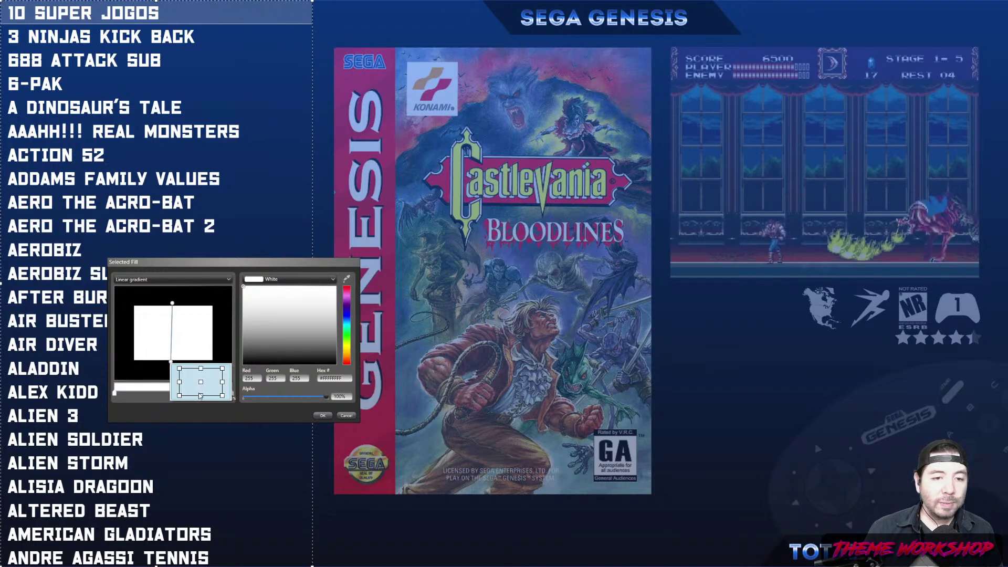
pyautogui.moveTo(173, 305); pyautogui.dragTo(174, 307)
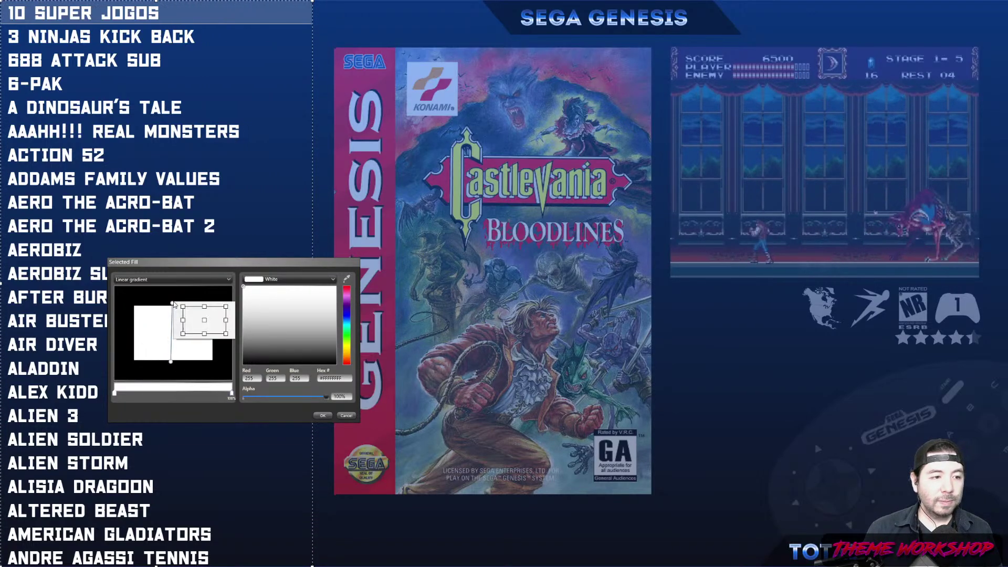
# Colour the gradient's start stop blue (RGB 0, 76, 255) and its end stop light blue (RGB 0, 169, 255), and apply the fill.
pyautogui.click(115, 393)
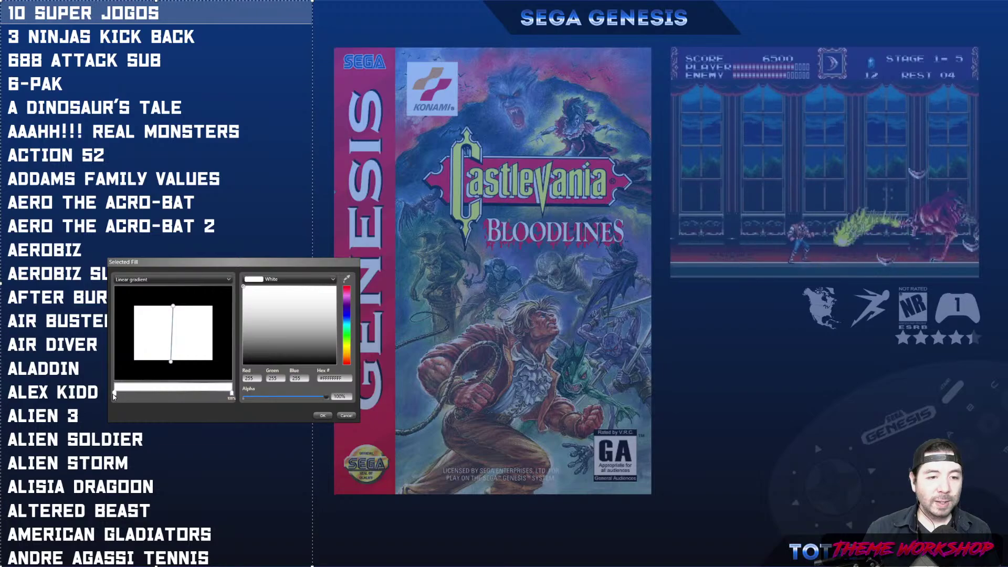
pyautogui.click(347, 312)
pyautogui.moveTo(348, 313); pyautogui.dragTo(347, 320)
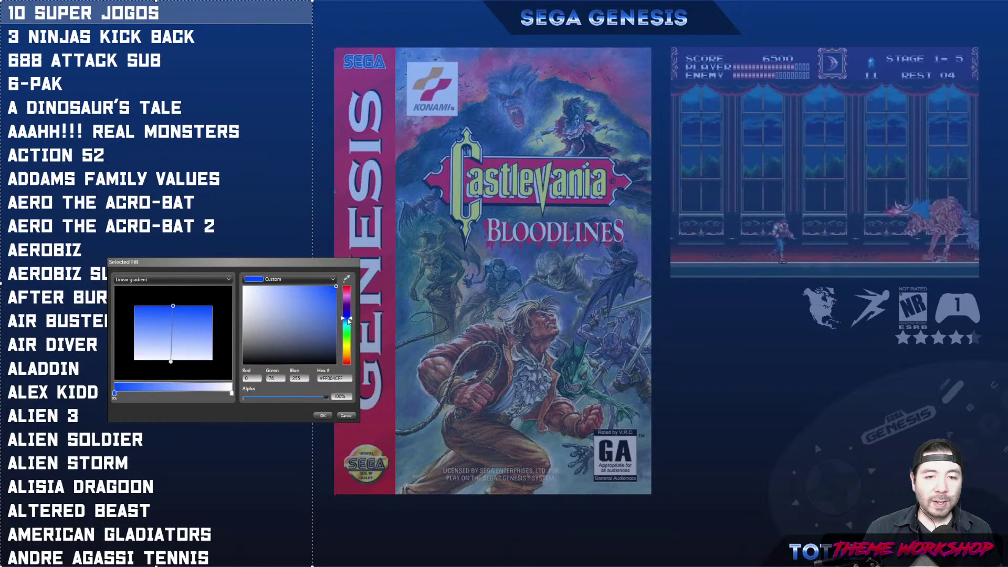
pyautogui.click(232, 393)
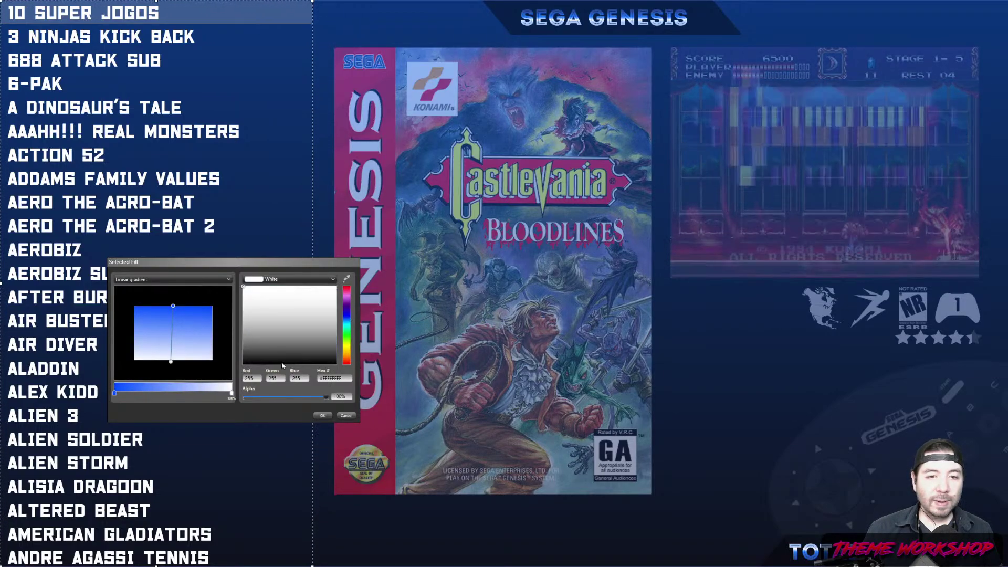
pyautogui.click(345, 323)
pyautogui.click(345, 320)
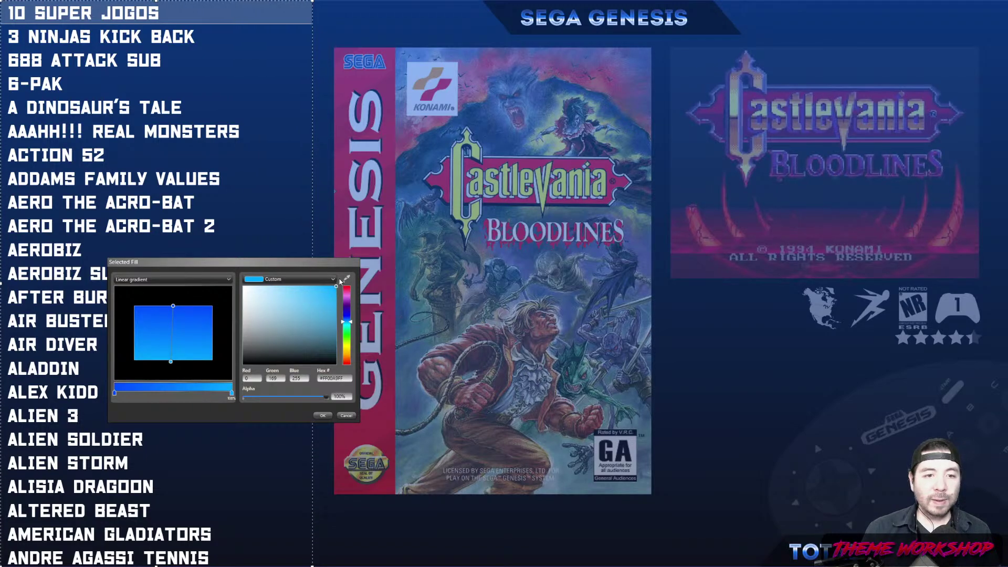
pyautogui.click(323, 416)
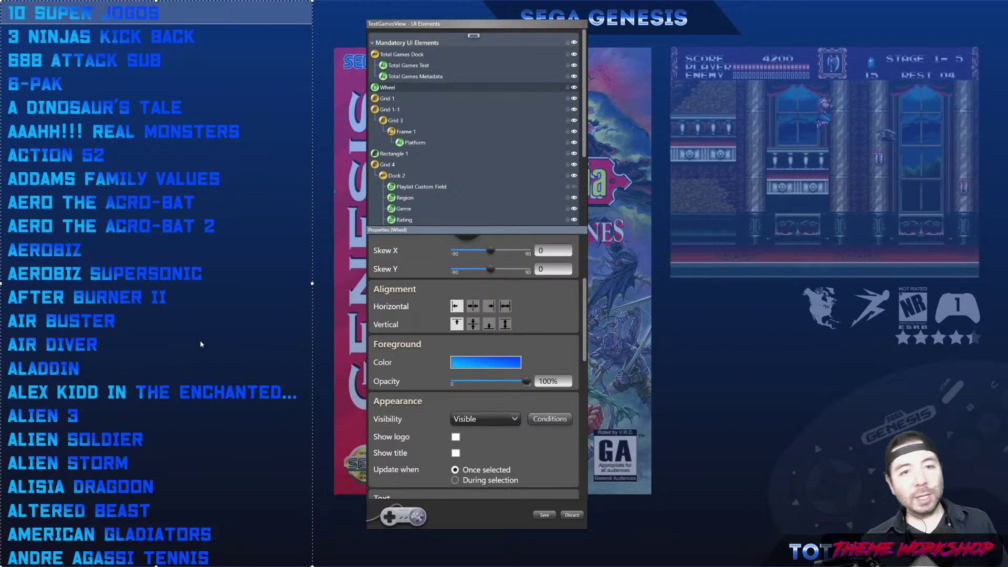
# Straighten the game list's foreground gradient so it runs exactly vertically, and apply it.
pyautogui.click(499, 368)
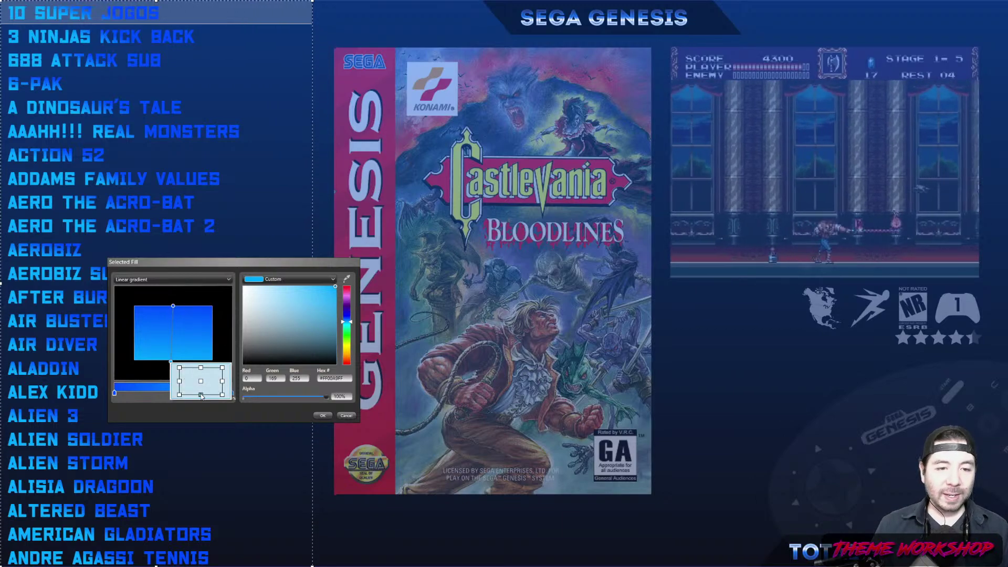
pyautogui.click(317, 417)
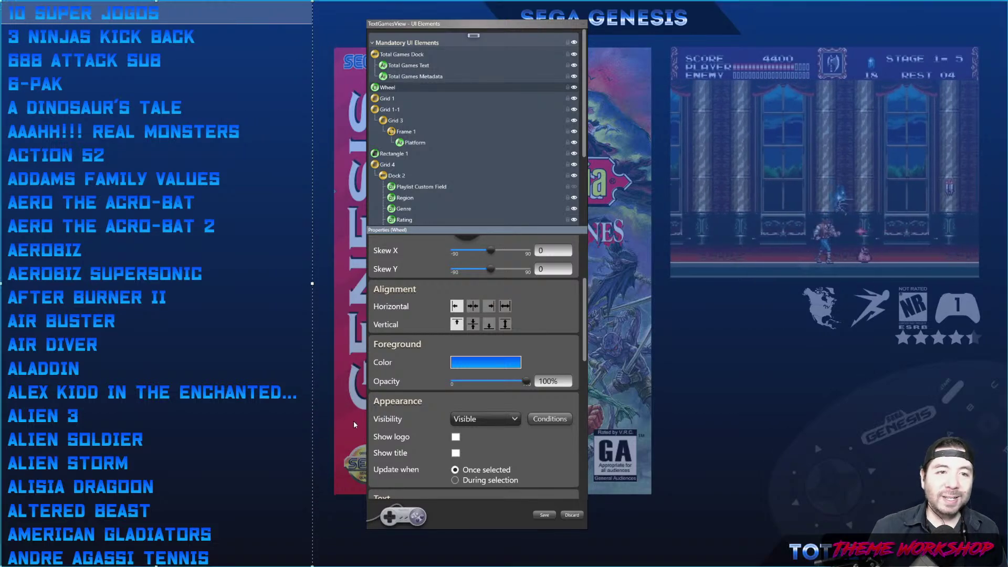
pyautogui.scroll(1, 462, 247)
pyautogui.moveTo(463, 26); pyautogui.dragTo(485, 40)
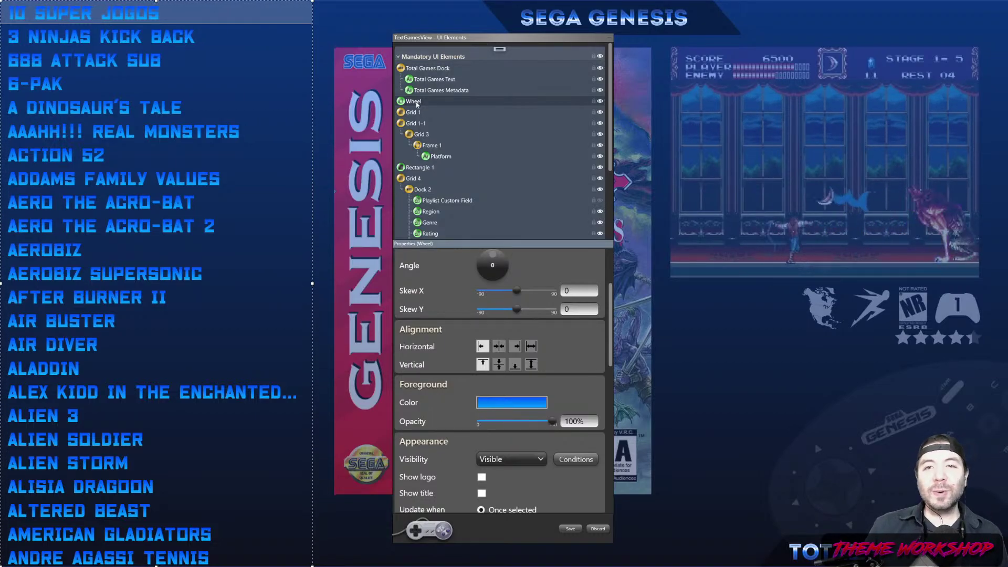
pyautogui.scroll(1, 613, 329)
pyautogui.scroll(5, 613, 329)
pyautogui.scroll(-5, 619, 316)
pyautogui.moveTo(472, 39); pyautogui.dragTo(173, 49)
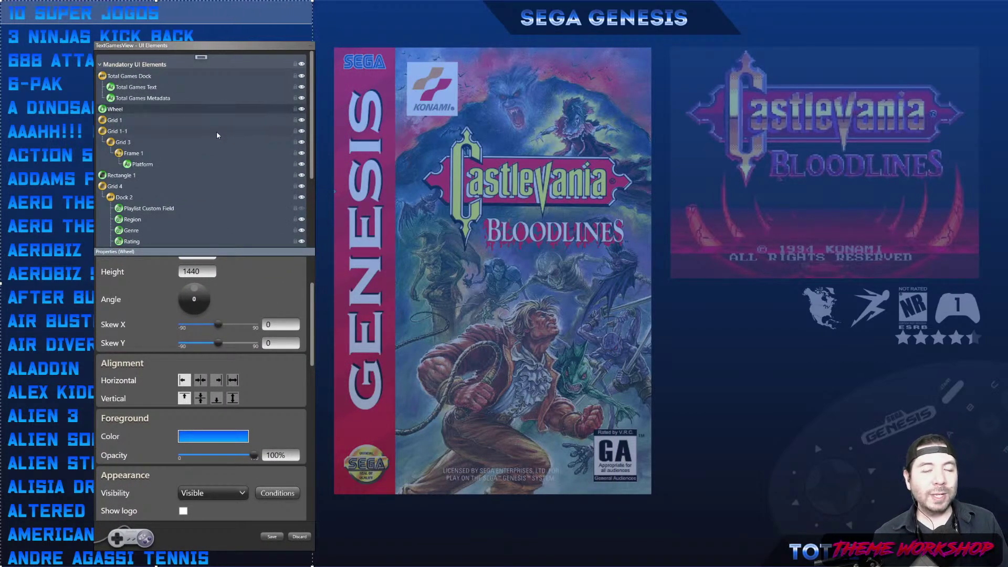
# Look through the TextGamesView's list of UI elements.
pyautogui.scroll(-1, 316, 154)
pyautogui.scroll(1, 316, 154)
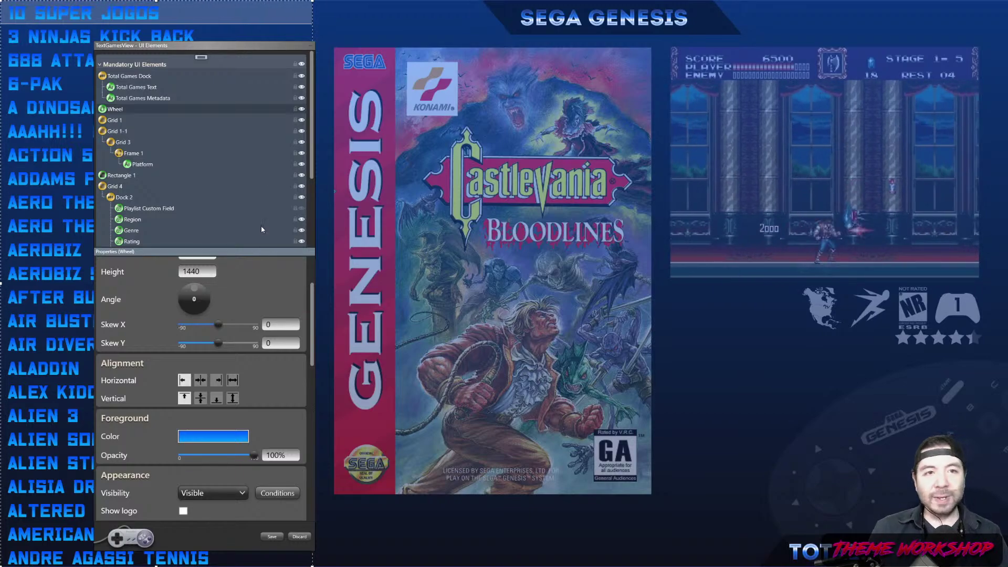
pyautogui.moveTo(231, 47); pyautogui.dragTo(221, 46)
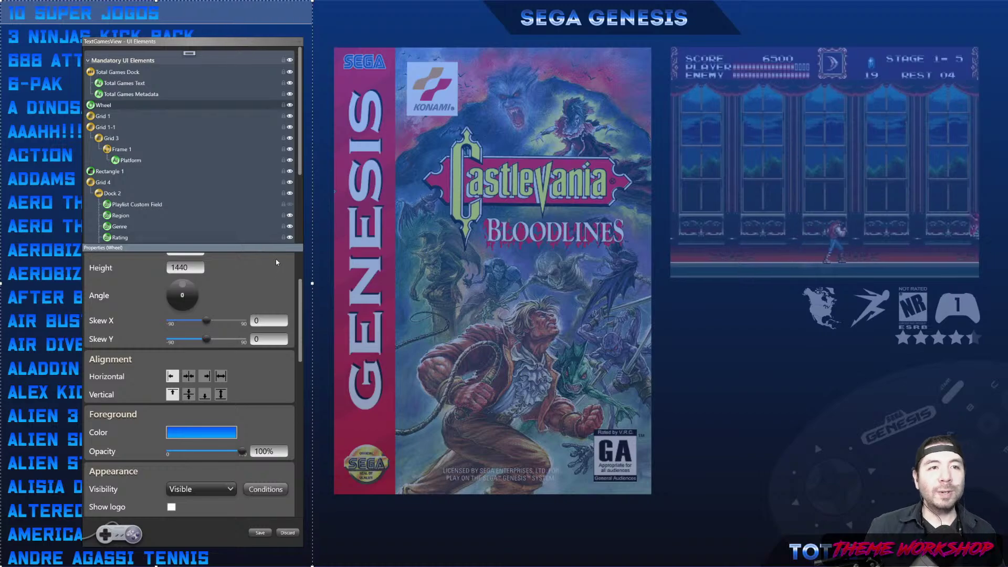
pyautogui.scroll(-3, 169, 140)
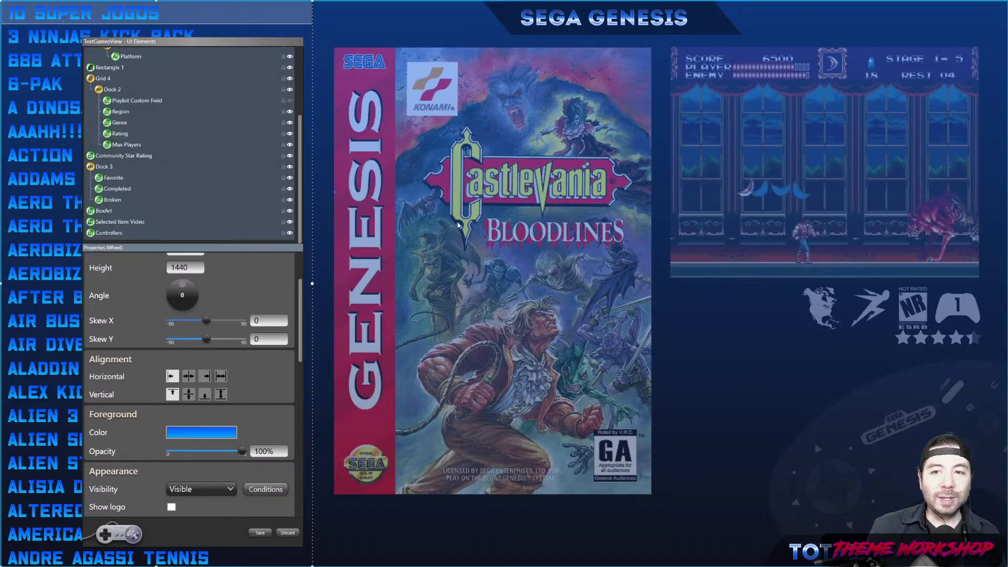
pyautogui.scroll(3, 196, 157)
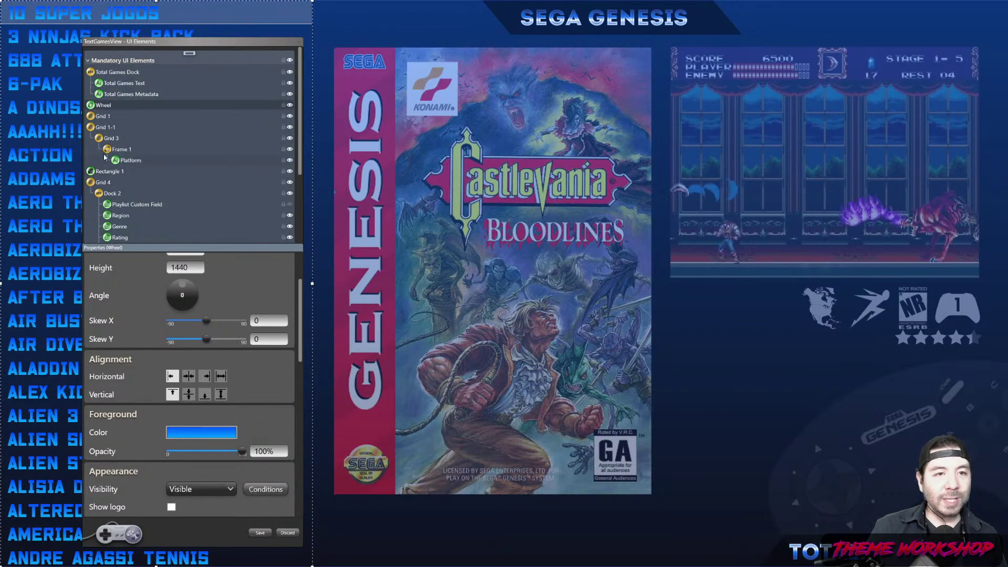
pyautogui.scroll(-1, 133, 139)
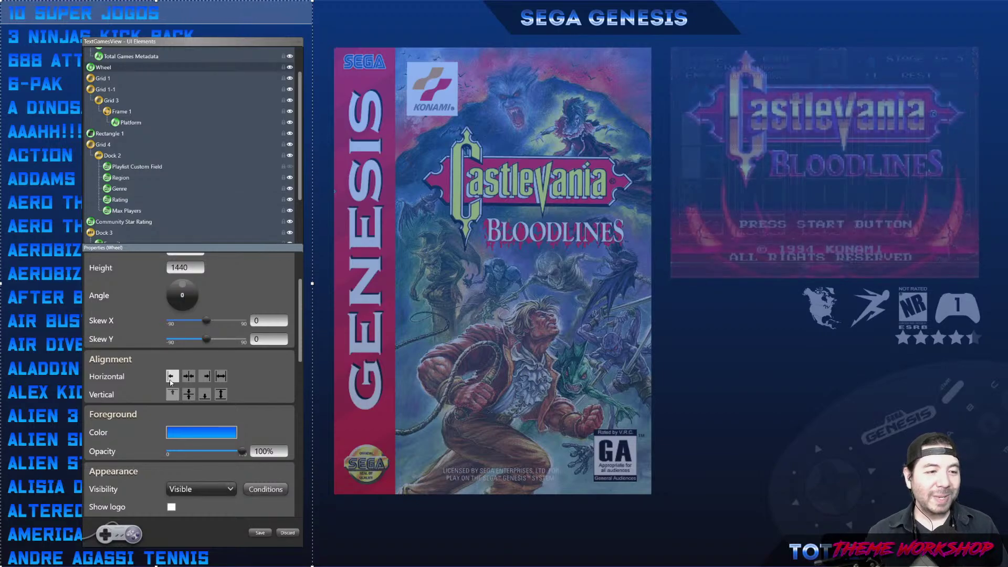
pyautogui.scroll(-3, 147, 126)
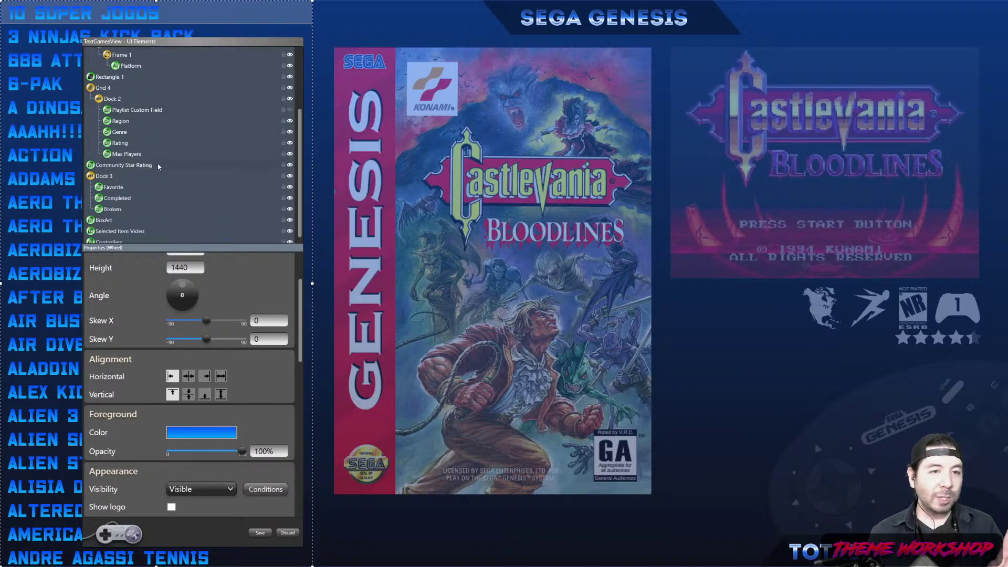
pyautogui.scroll(5, 154, 173)
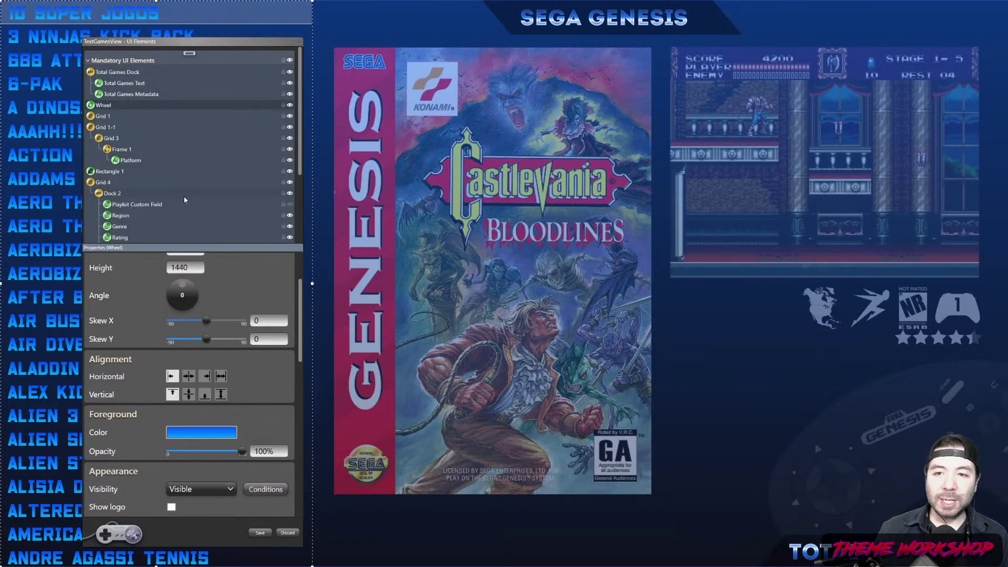
# Add a visibility condition to the BoxArt element that makes it Collapsed.
pyautogui.scroll(-1, 184, 199)
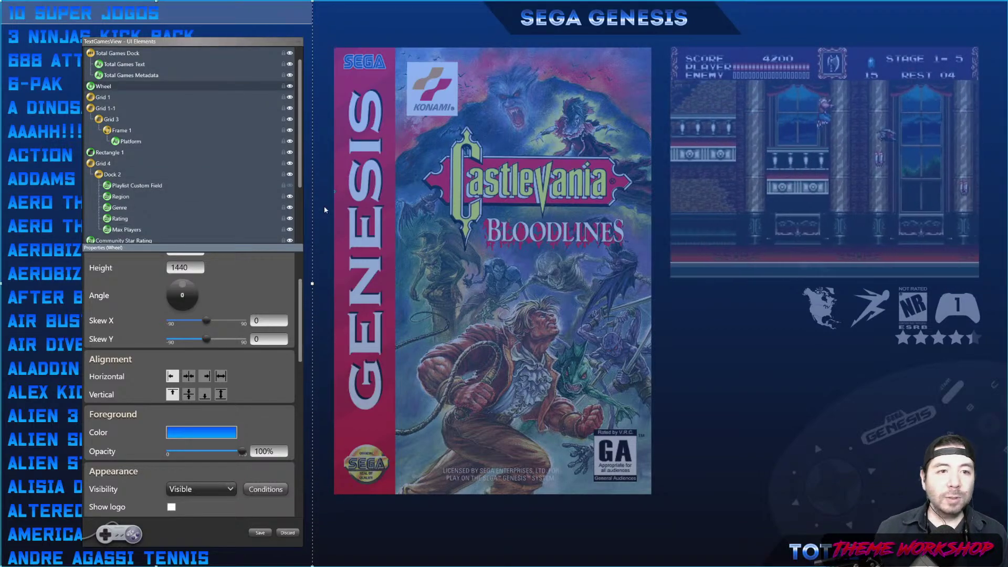
pyautogui.scroll(-4, 143, 122)
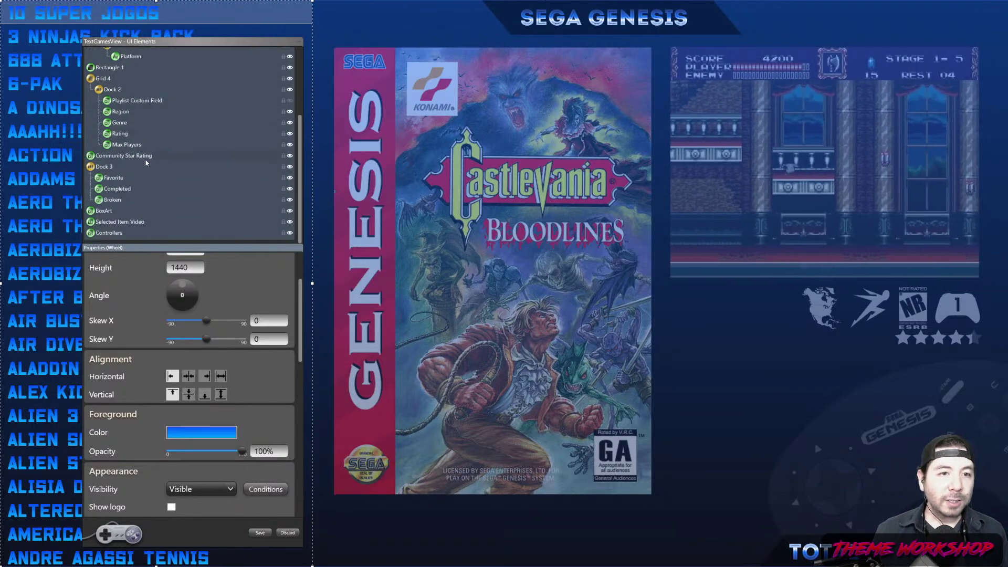
pyautogui.click(103, 212)
pyautogui.scroll(6, 299, 346)
pyautogui.scroll(-5, 300, 346)
pyautogui.scroll(-5, 300, 345)
pyautogui.click(257, 349)
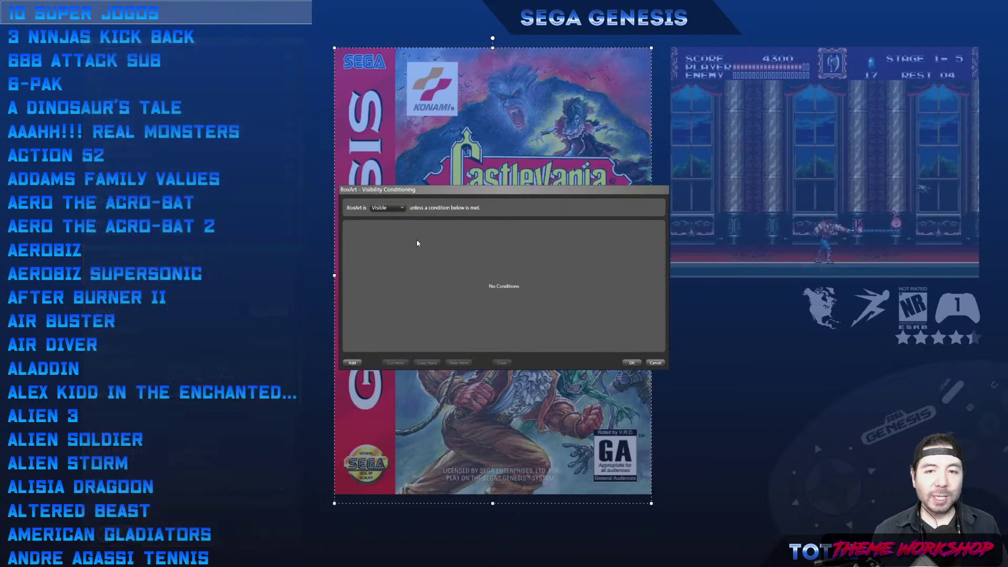
pyautogui.click(352, 363)
pyautogui.click(375, 238)
pyautogui.click(379, 261)
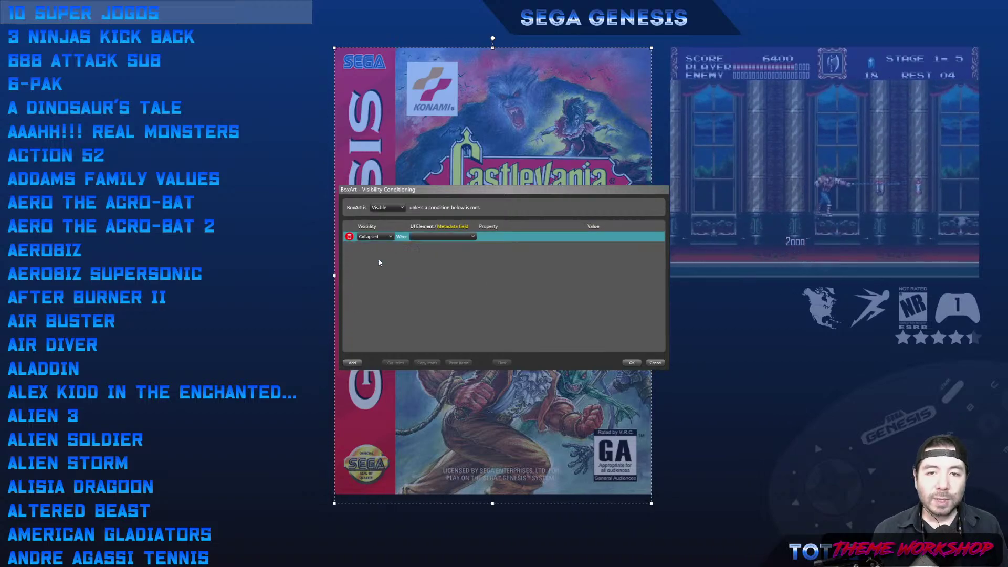
# Make BoxArt's Collapsed condition depend on the Is In Game Detail value being true, and apply it.
pyautogui.click(437, 237)
pyautogui.moveTo(476, 289); pyautogui.dragTo(484, 351)
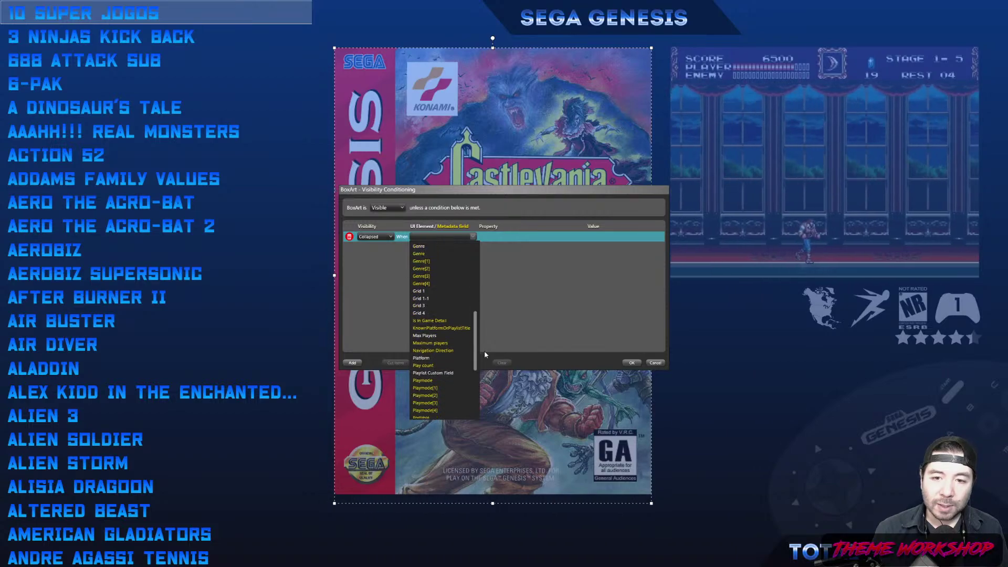
pyautogui.click(435, 320)
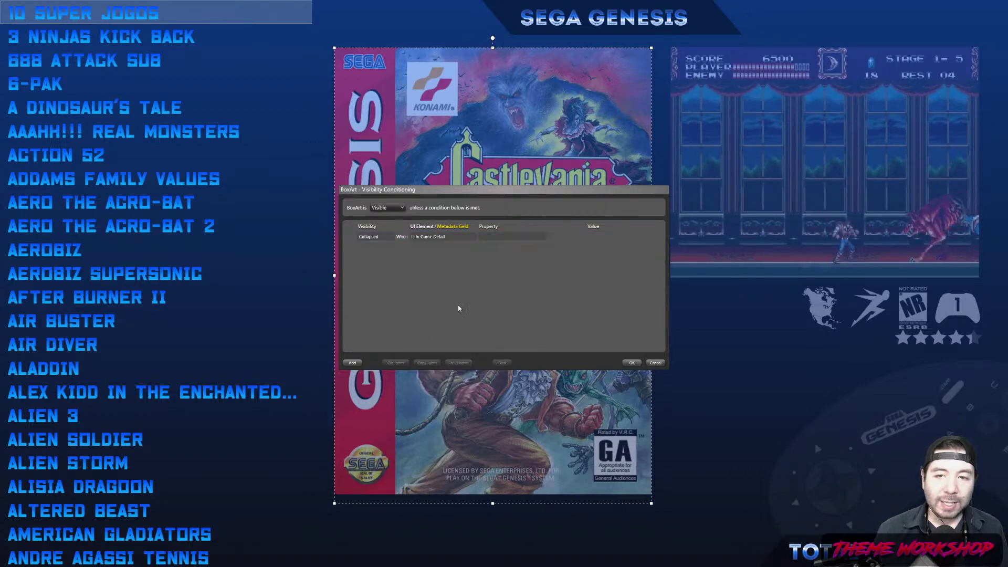
pyautogui.click(532, 242)
pyautogui.click(513, 246)
pyautogui.click(576, 240)
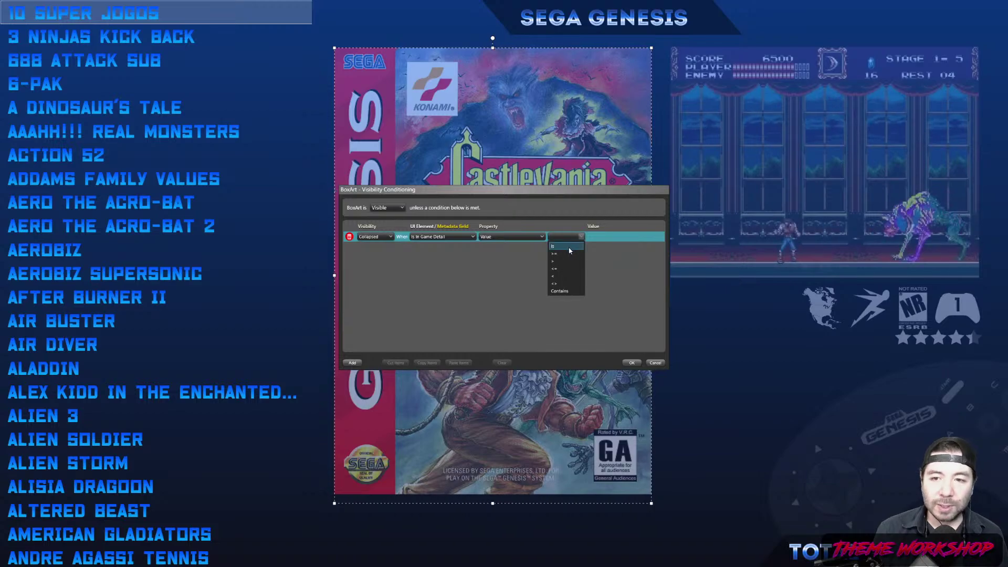
pyautogui.click(569, 251)
pyautogui.click(636, 236)
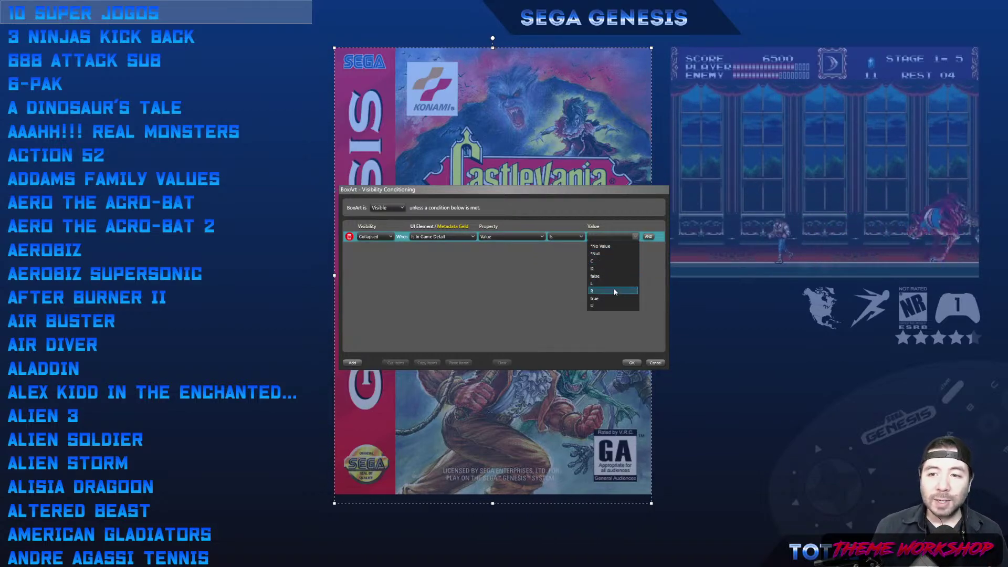
pyautogui.click(604, 298)
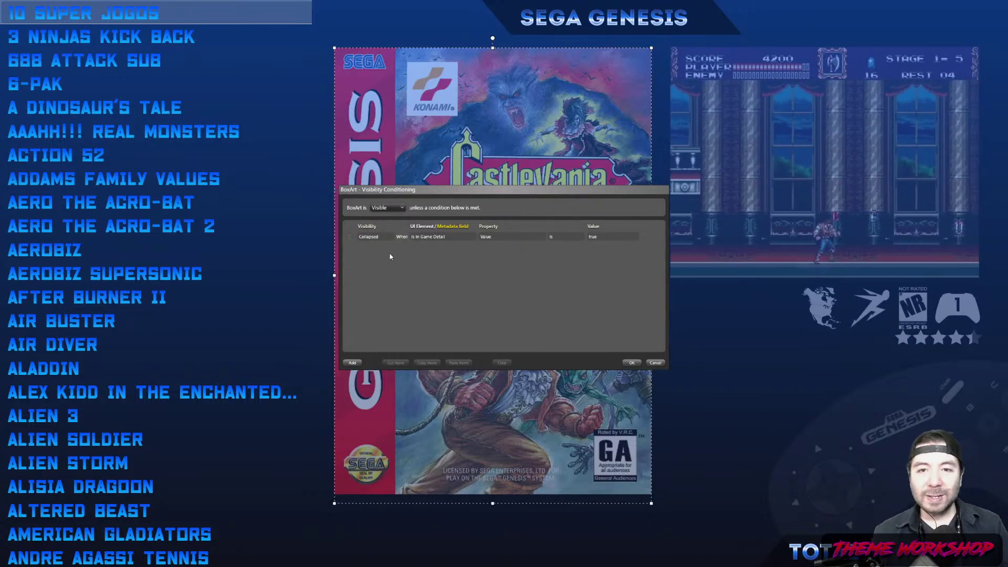
pyautogui.click(630, 363)
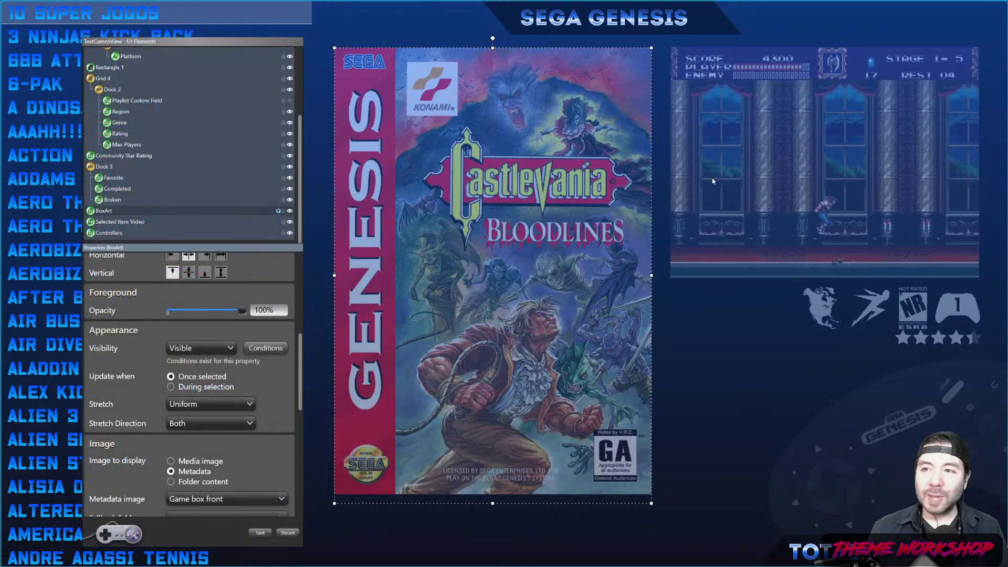
# Add a visibility condition to the Selected Item Video element that makes it Collapsed.
pyautogui.click(121, 223)
pyautogui.scroll(1, 285, 374)
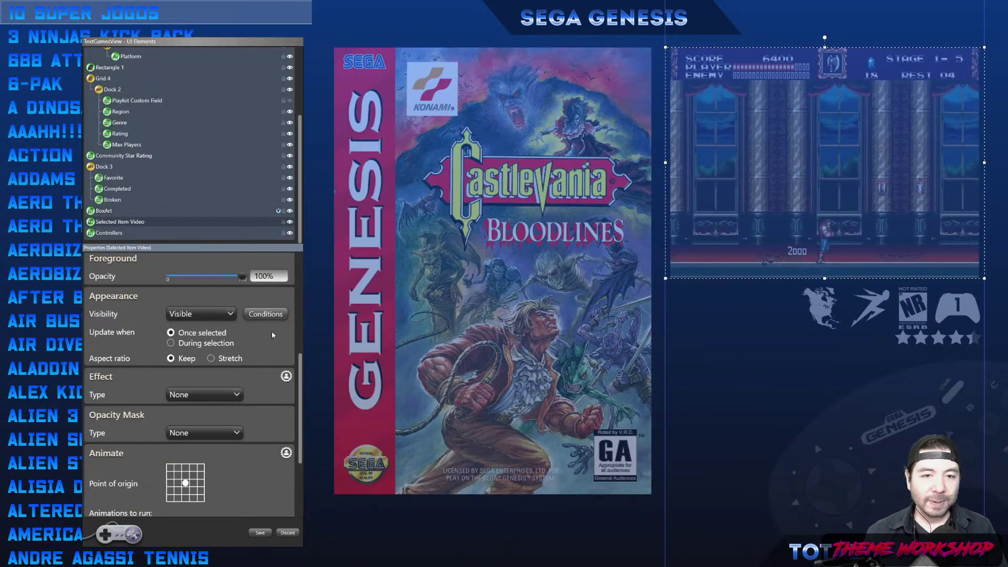
pyautogui.click(266, 270)
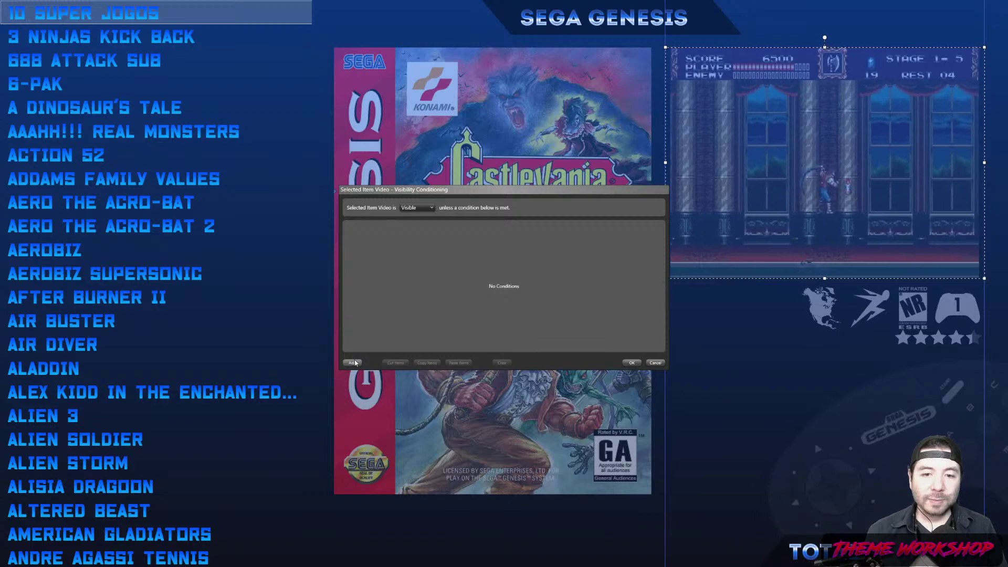
pyautogui.click(353, 363)
pyautogui.click(386, 237)
pyautogui.click(370, 255)
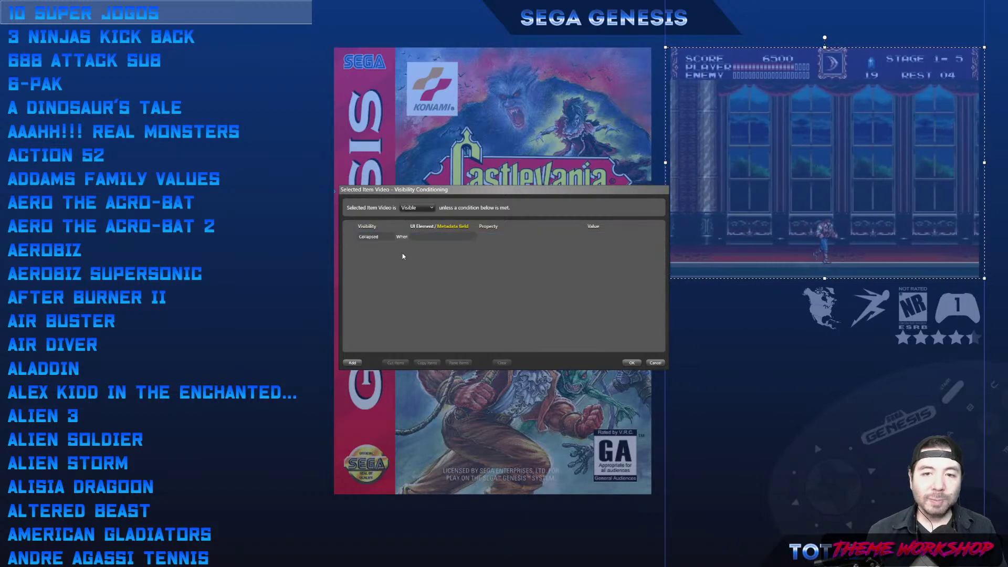
# Make the Selected Item Video's Collapsed condition depend on the Is In Game Detail value being true, and apply it.
pyautogui.click(446, 237)
pyautogui.scroll(-6, 448, 307)
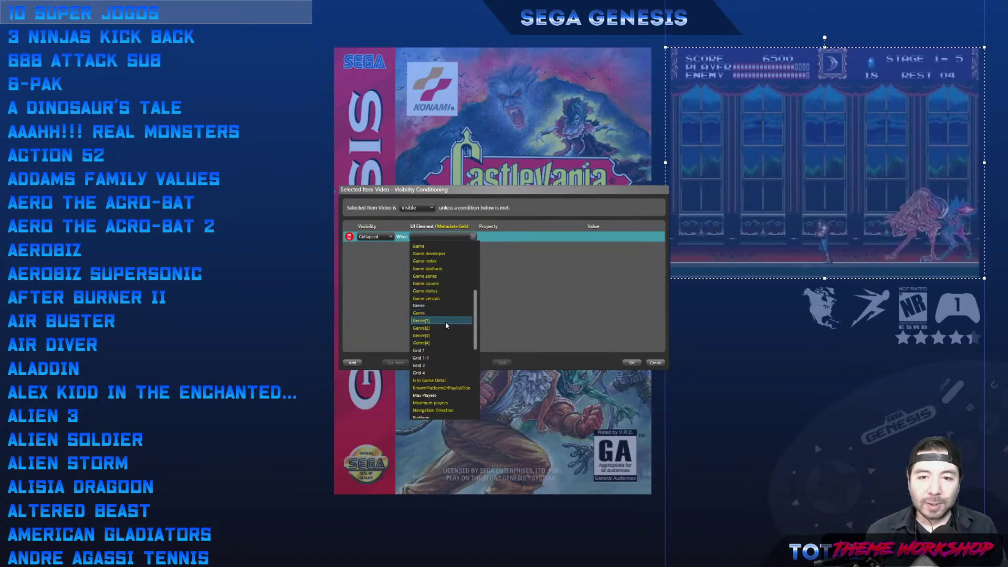
pyautogui.click(437, 380)
pyautogui.click(530, 237)
pyautogui.click(509, 249)
pyautogui.click(569, 244)
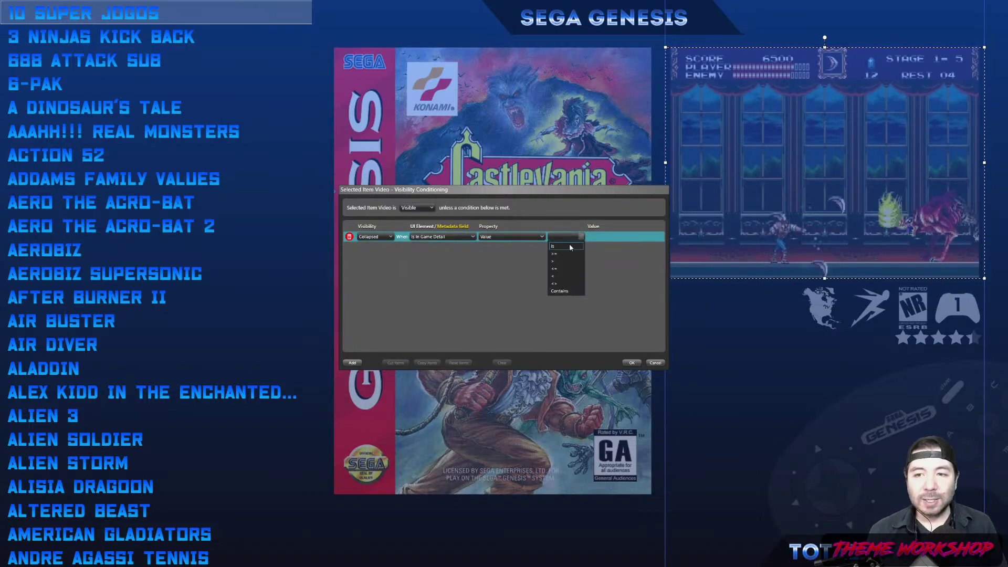
pyautogui.click(562, 245)
pyautogui.click(639, 237)
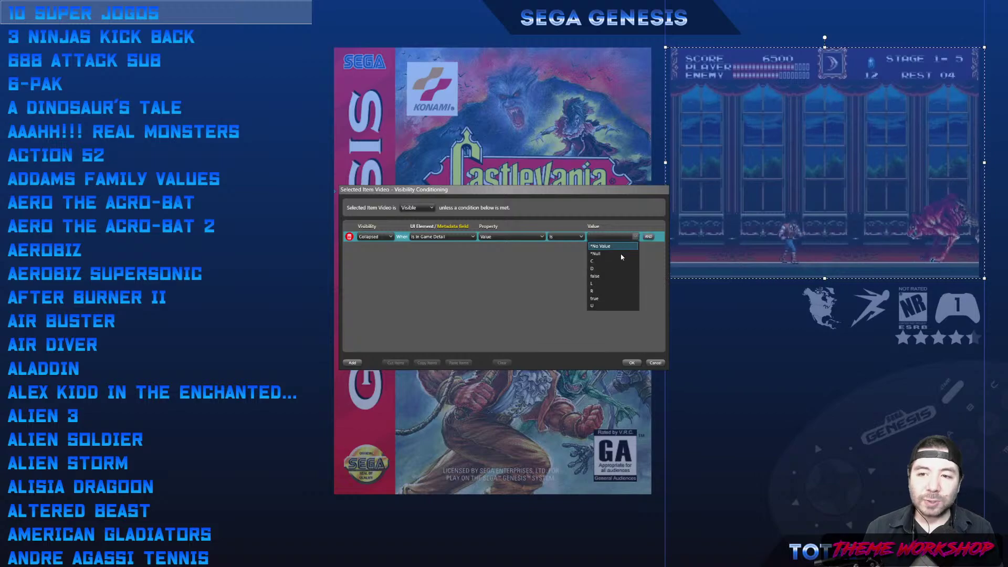
pyautogui.click(604, 300)
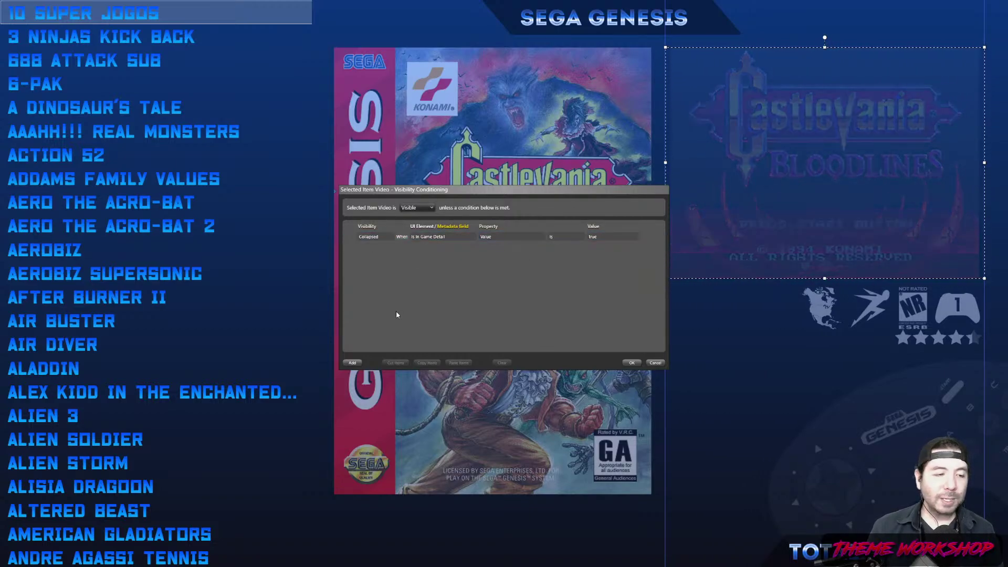
pyautogui.click(631, 362)
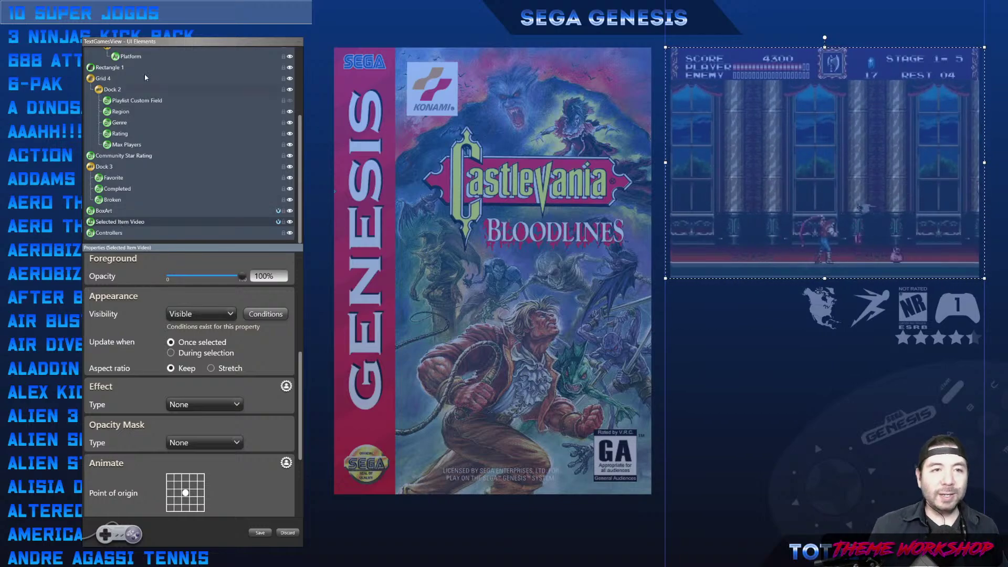
# Clear the visibility conditions of the BoxArt element and apply the change.
pyautogui.moveTo(152, 46); pyautogui.dragTo(205, 48)
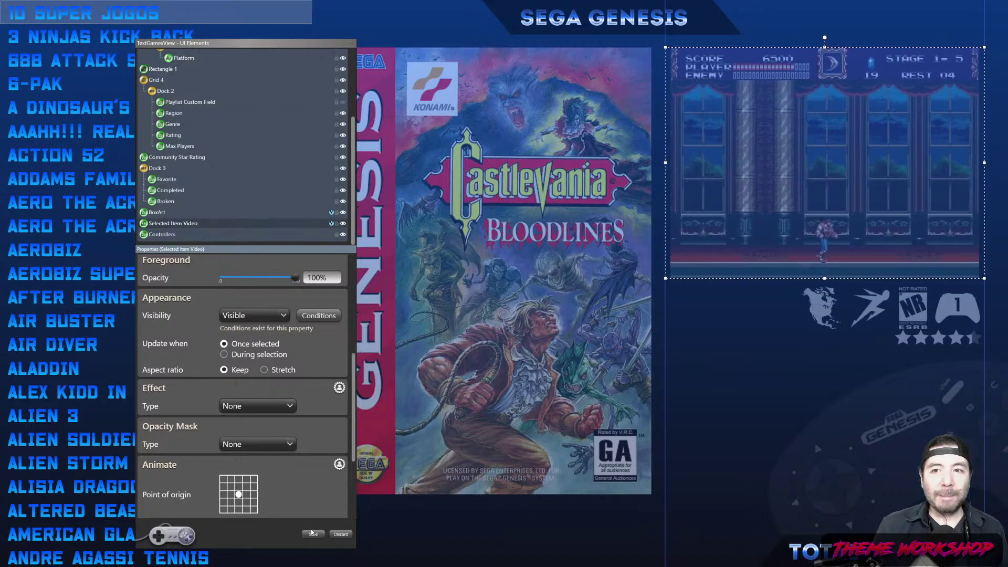
pyautogui.scroll(4, 240, 190)
pyautogui.scroll(-4, 206, 179)
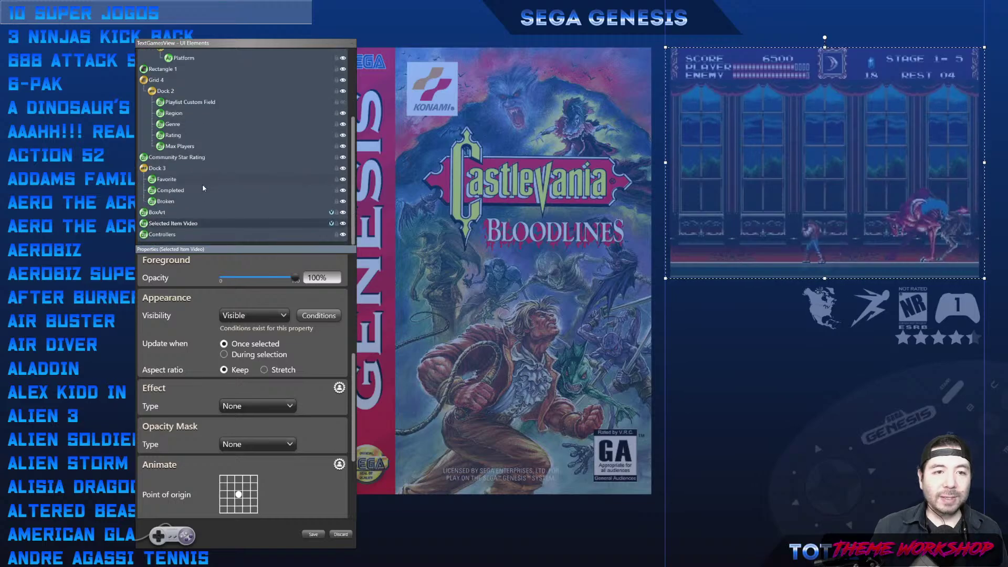
pyautogui.click(162, 213)
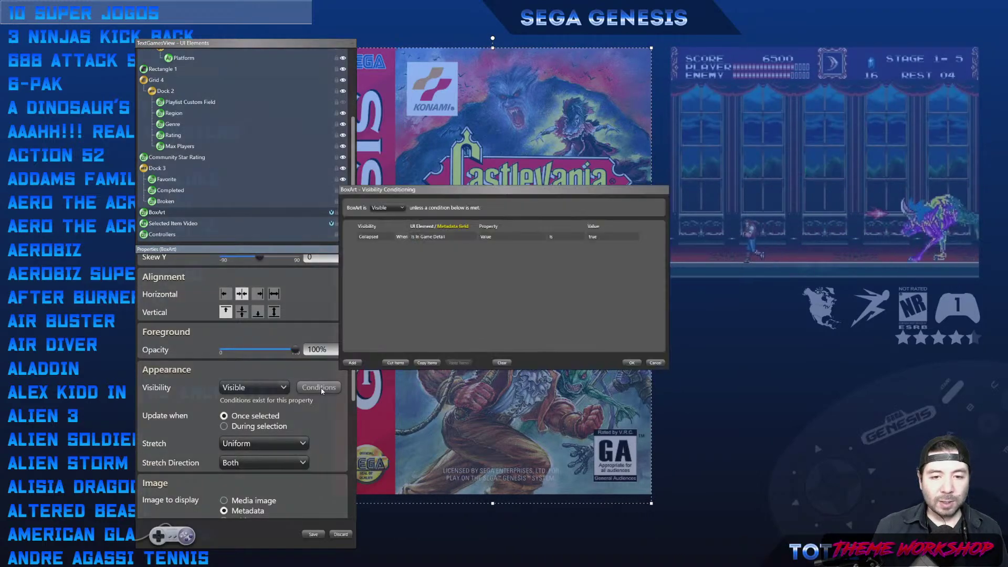
pyautogui.click(320, 387)
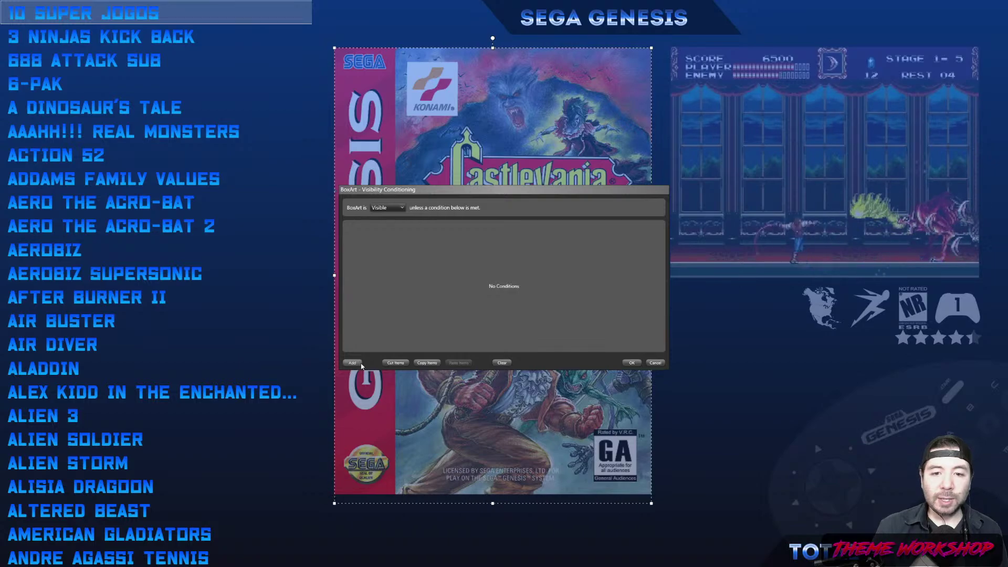
pyautogui.click(631, 363)
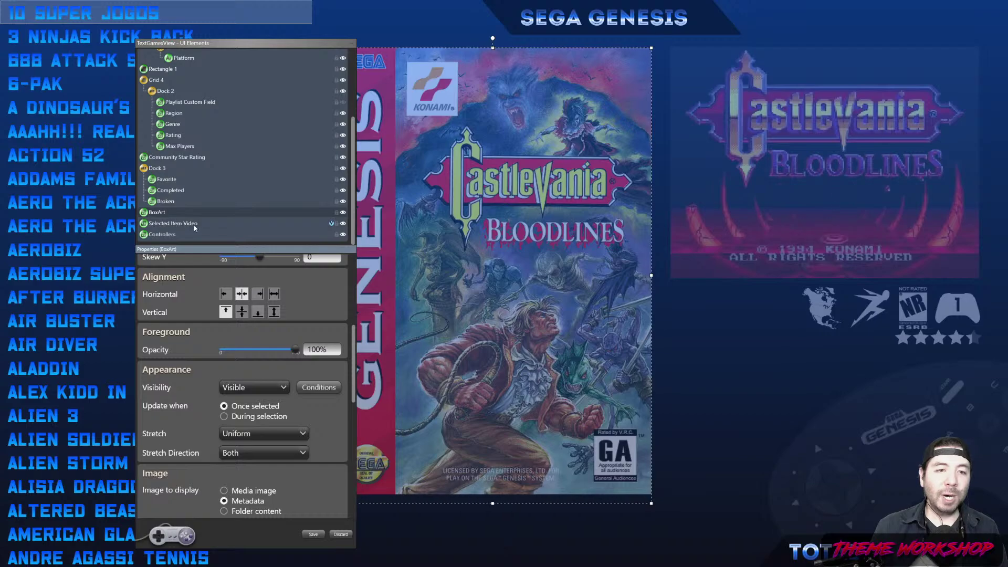
# Add a new animation to the BoxArt element and make it run on Entered Game Detail.
pyautogui.scroll(-10, 344, 370)
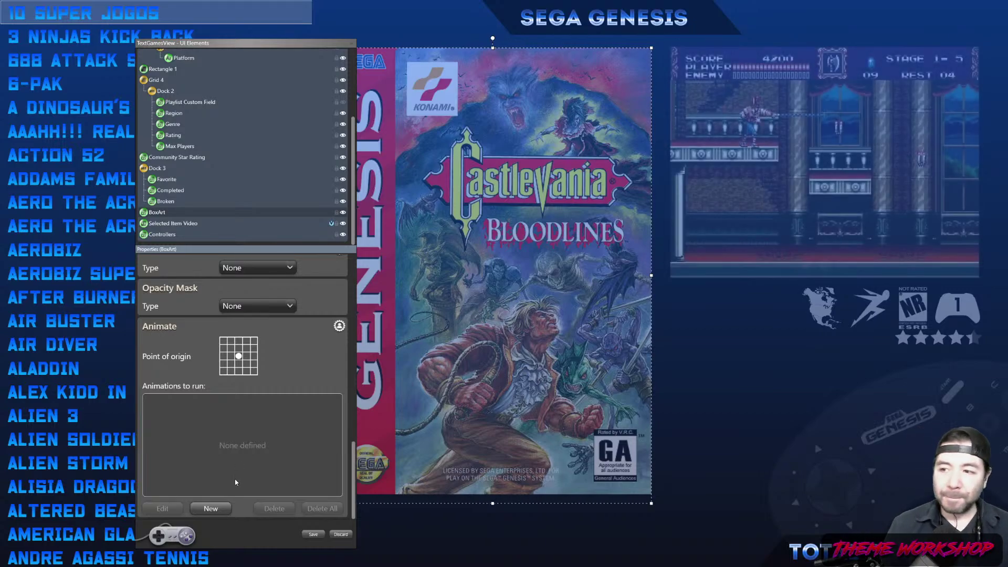
pyautogui.click(208, 514)
pyautogui.moveTo(196, 248); pyautogui.dragTo(293, 239)
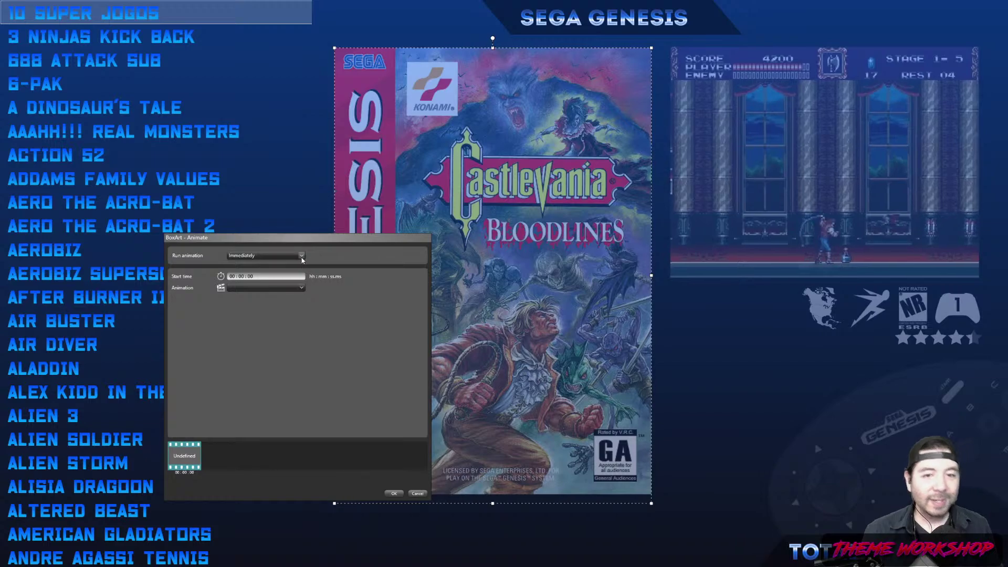
pyautogui.click(302, 257)
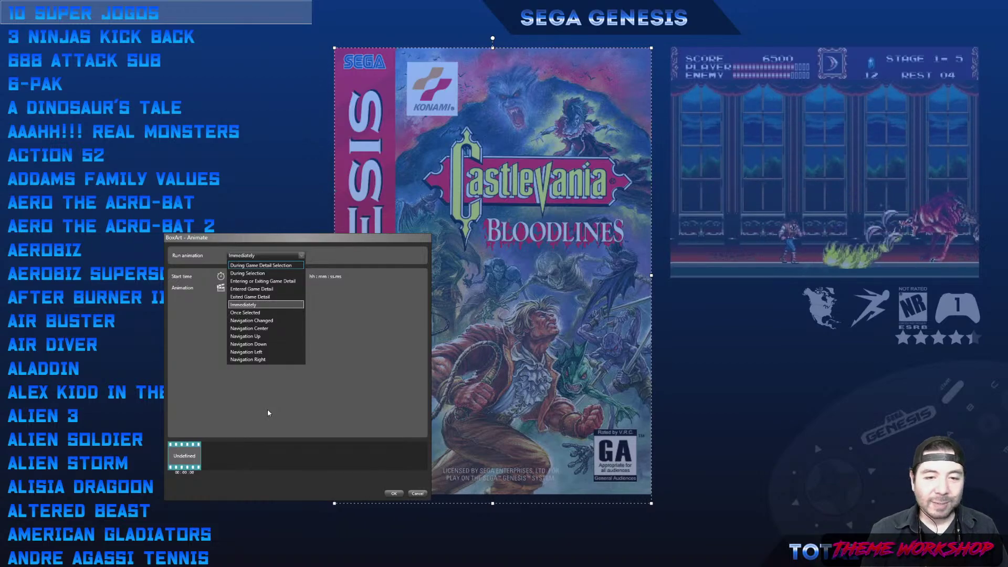
pyautogui.click(300, 409)
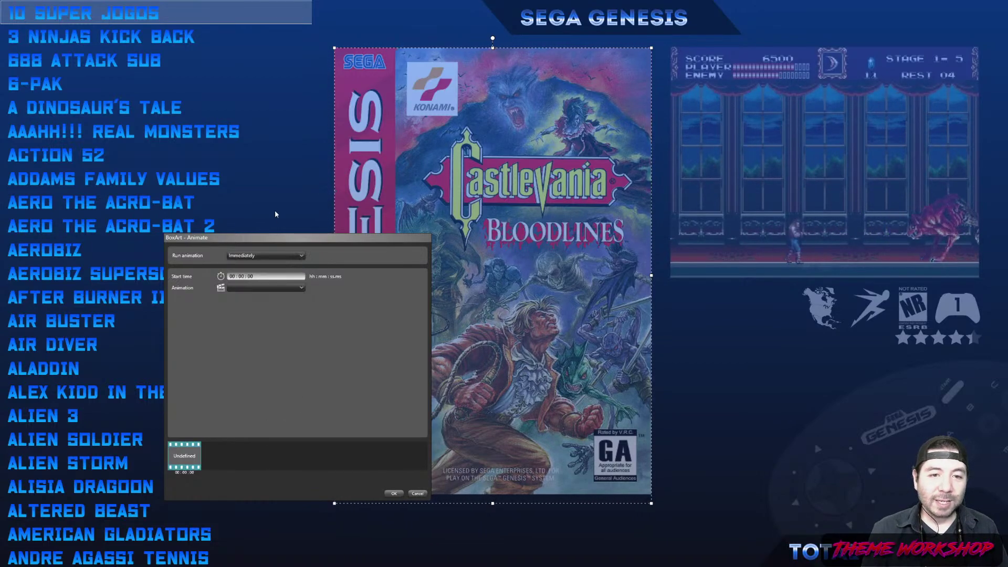
pyautogui.click(303, 255)
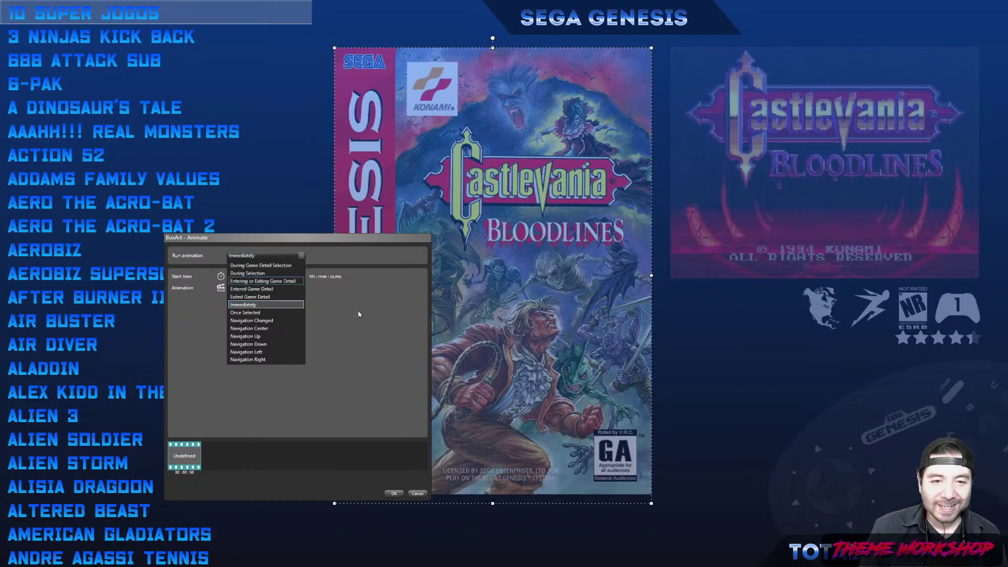
pyautogui.click(265, 289)
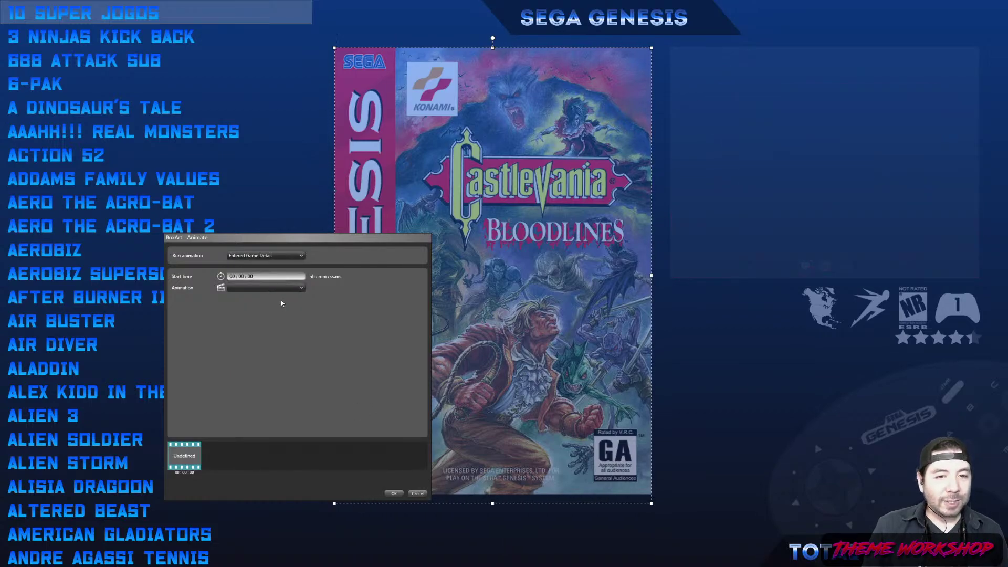
# Define BoxArt's animation as Move Left or Right to a New Location of 100, with a duration of 1.5 seconds.
pyautogui.click(298, 291)
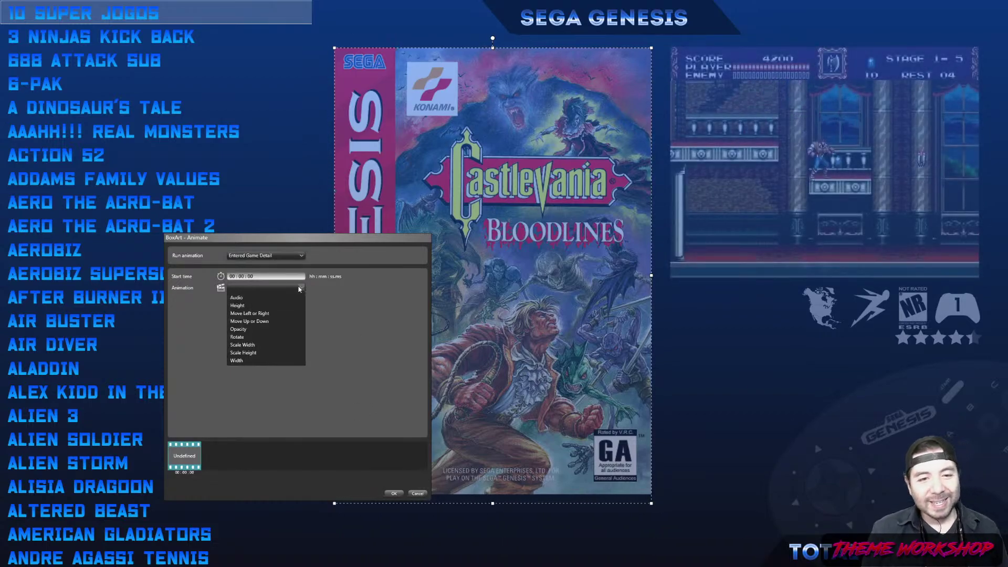
pyautogui.click(266, 315)
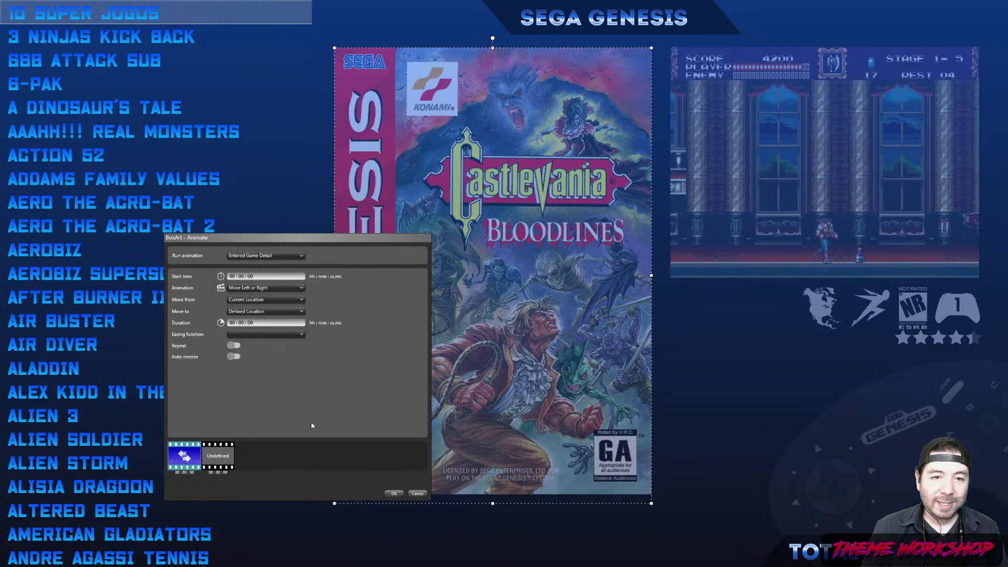
pyautogui.click(277, 313)
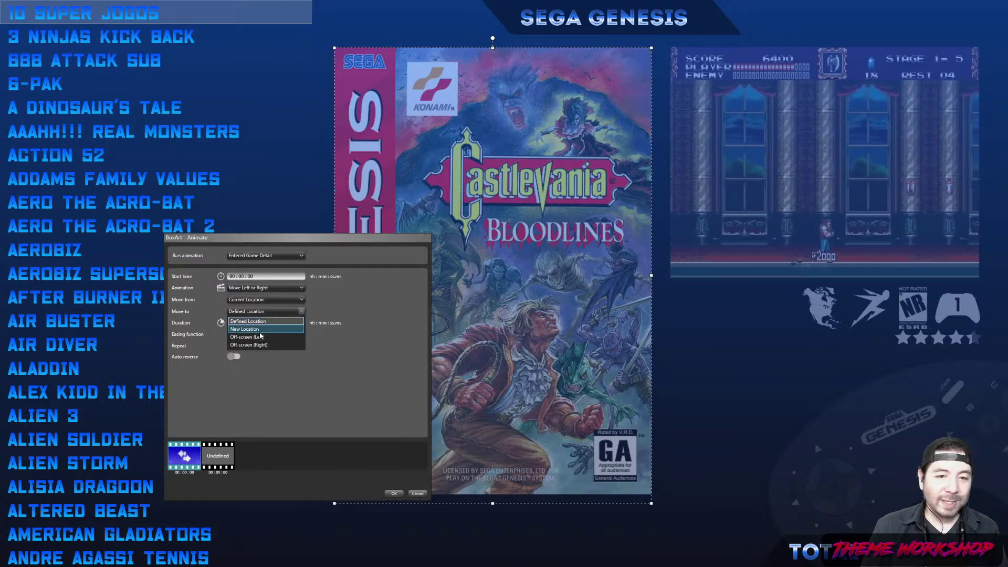
pyautogui.click(255, 330)
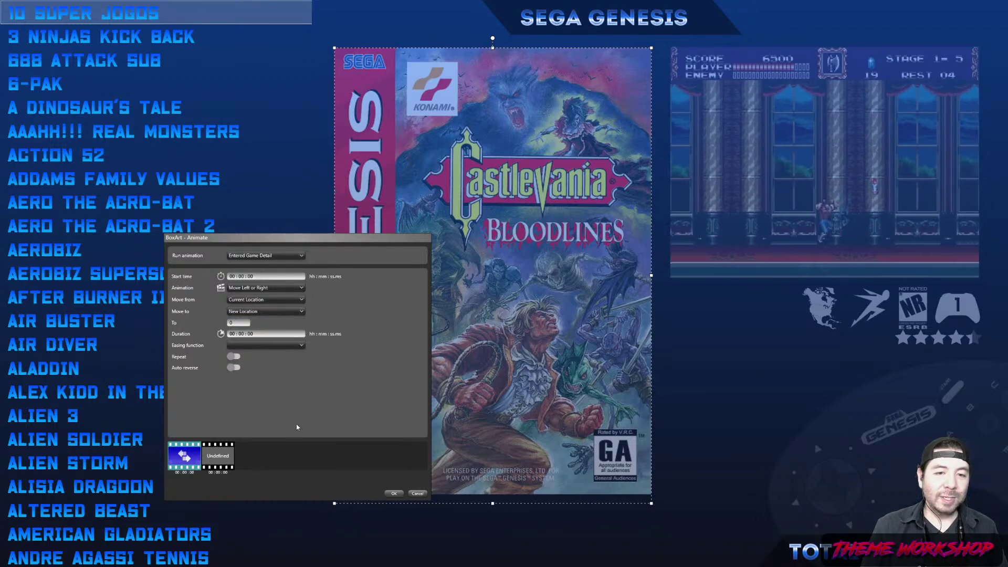
pyautogui.click(237, 322)
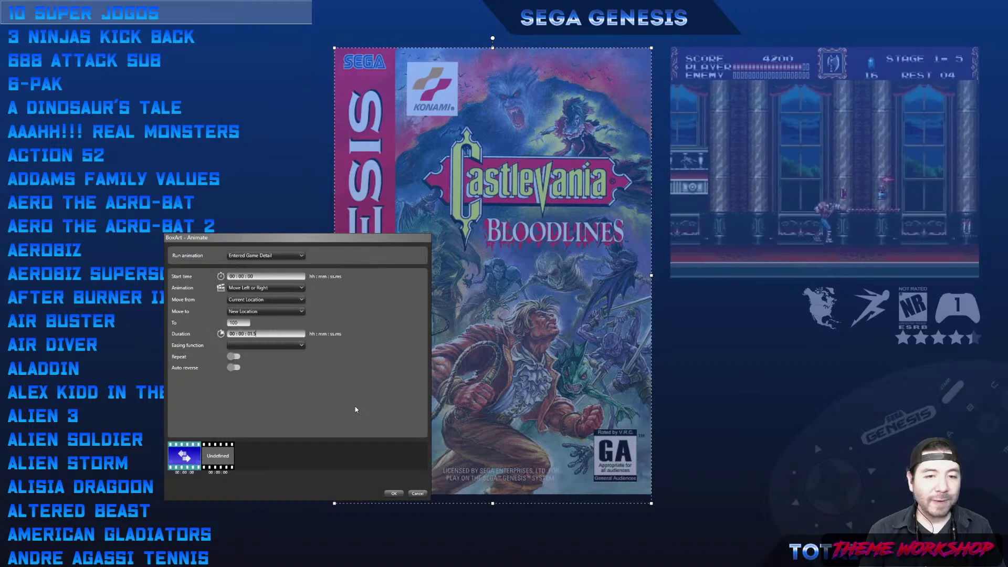
# Give BoxArt's move animation the SineEase easing function with the EaseOut mode.
pyautogui.click(273, 346)
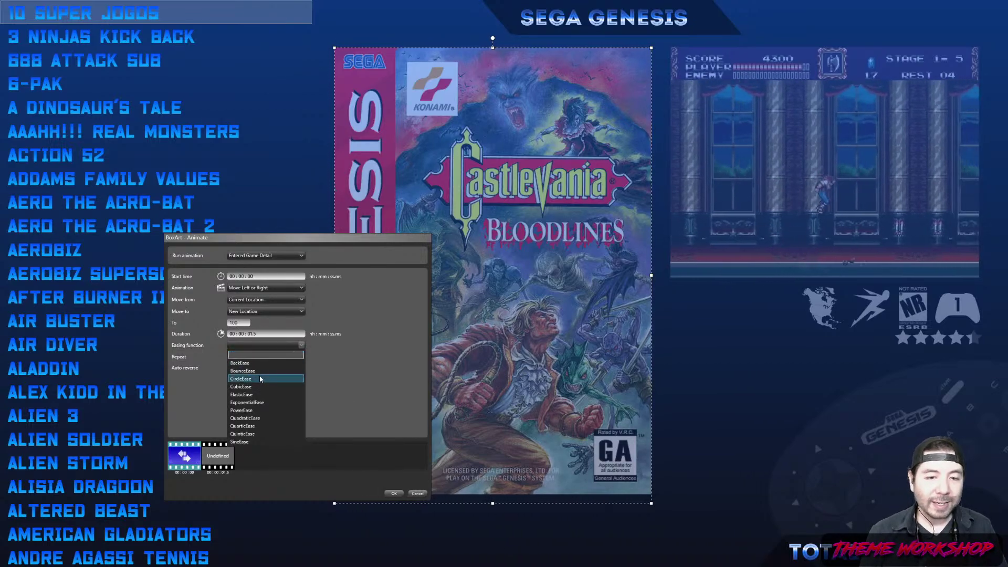
pyautogui.click(259, 437)
pyautogui.click(265, 346)
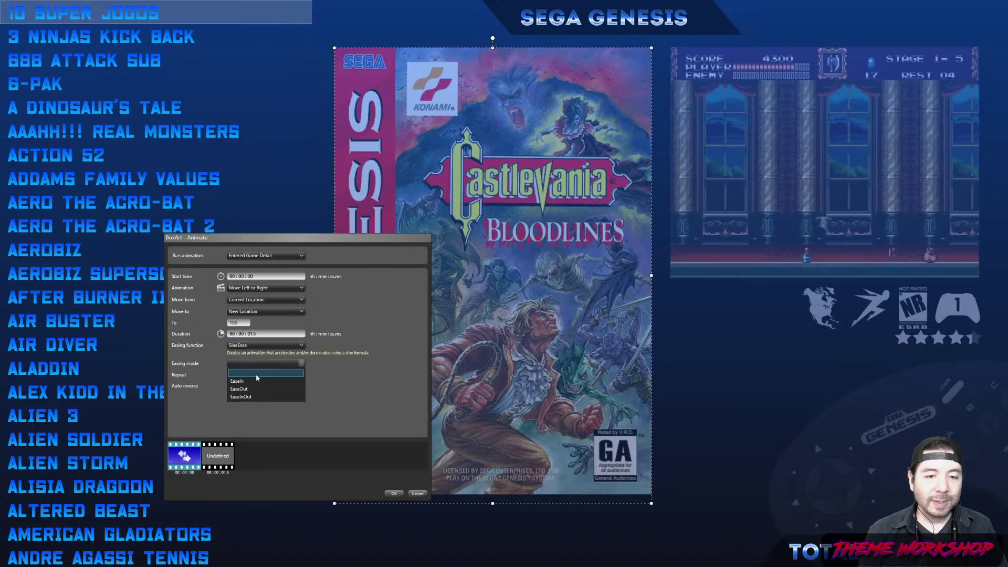
pyautogui.click(259, 373)
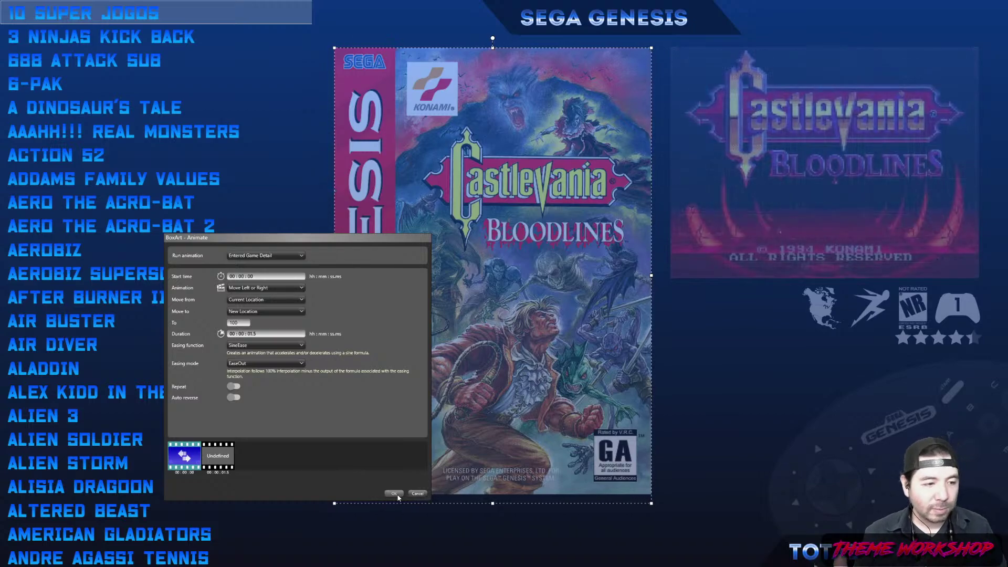
# Set BoxArt's move destination to 80 and accept the animation.
pyautogui.moveTo(235, 323); pyautogui.dragTo(225, 326)
pyautogui.write('80')
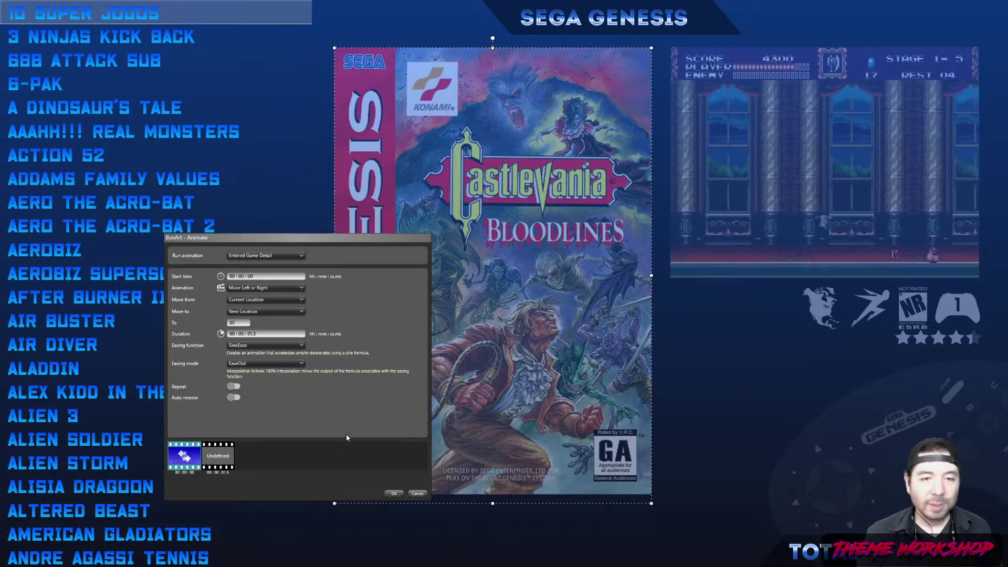
pyautogui.click(394, 494)
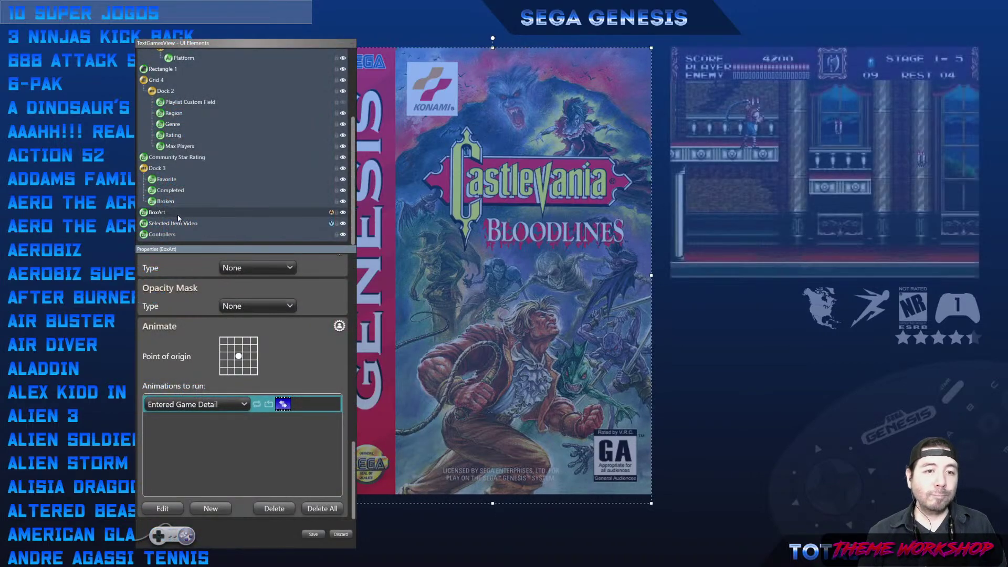
# Add a Move Left or Right animation to the Wheel element.
pyautogui.scroll(5, 165, 214)
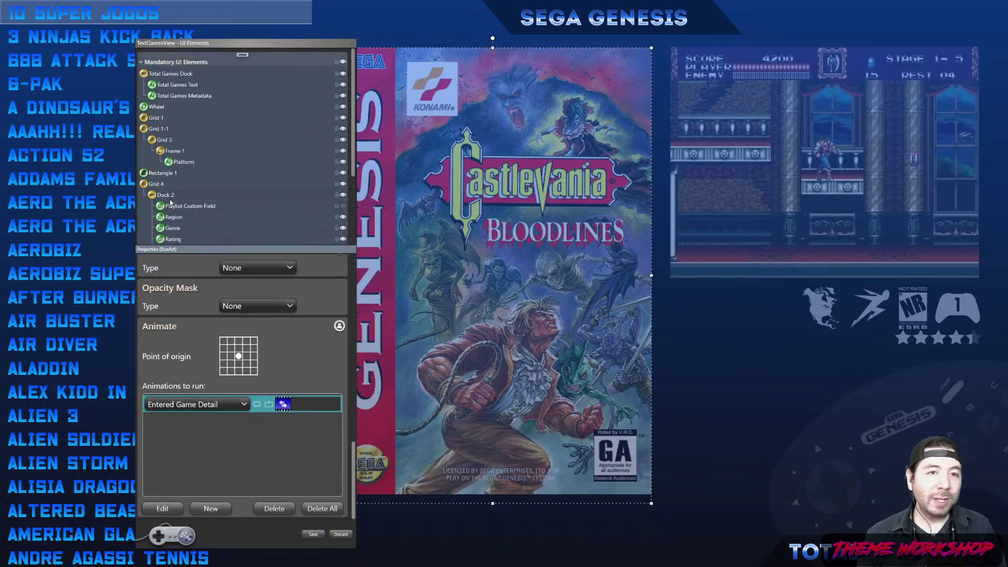
pyautogui.click(158, 107)
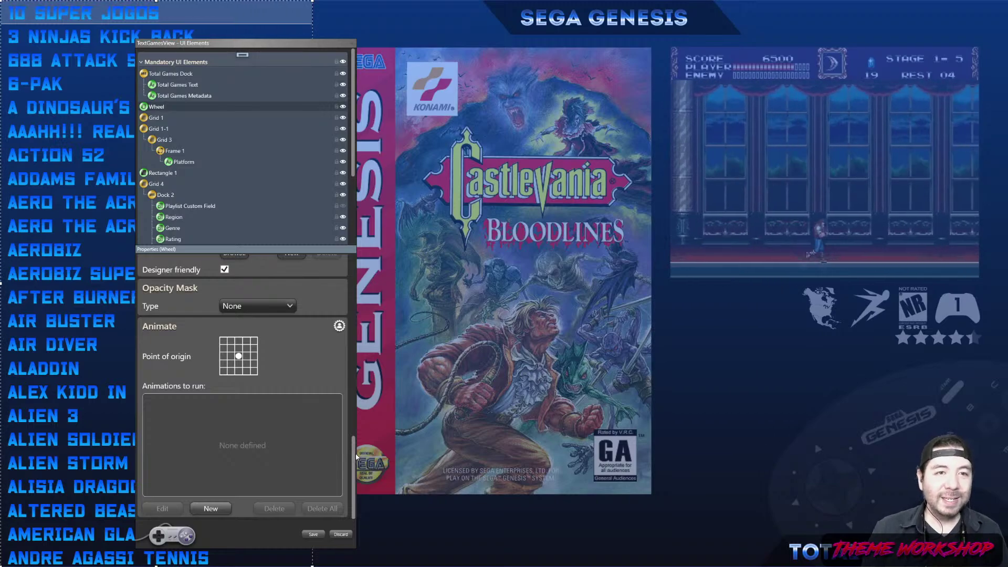
pyautogui.click(210, 507)
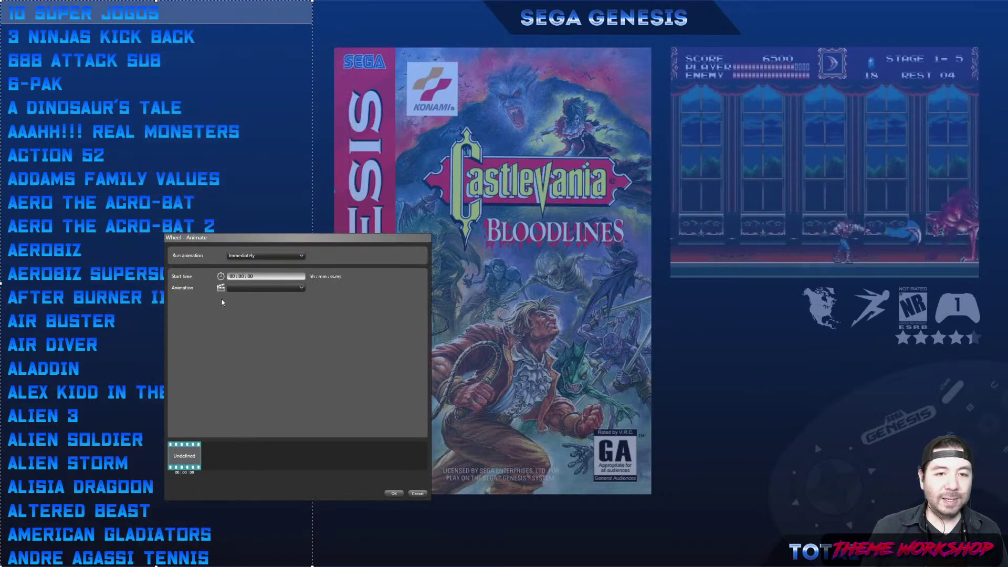
pyautogui.click(261, 289)
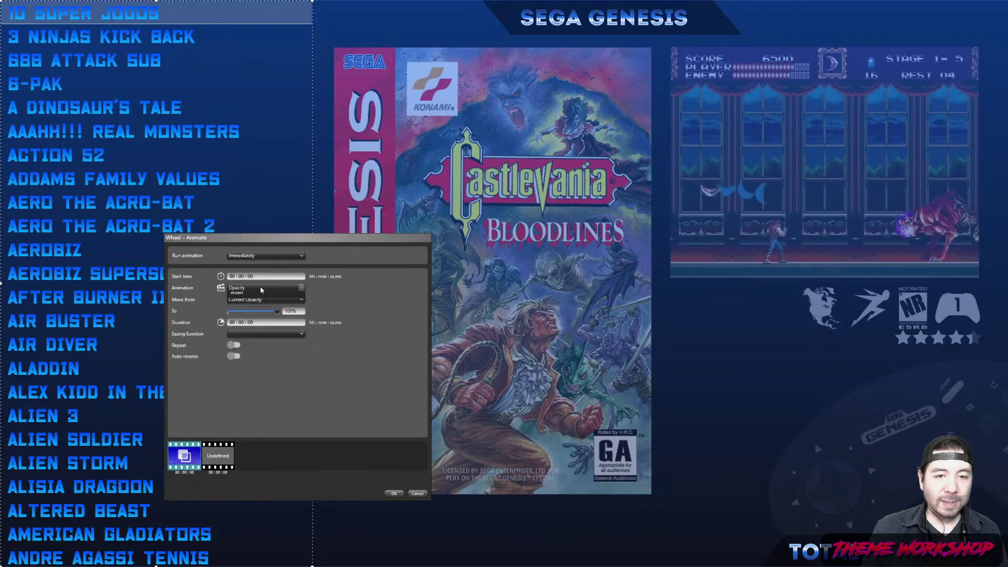
pyautogui.click(250, 313)
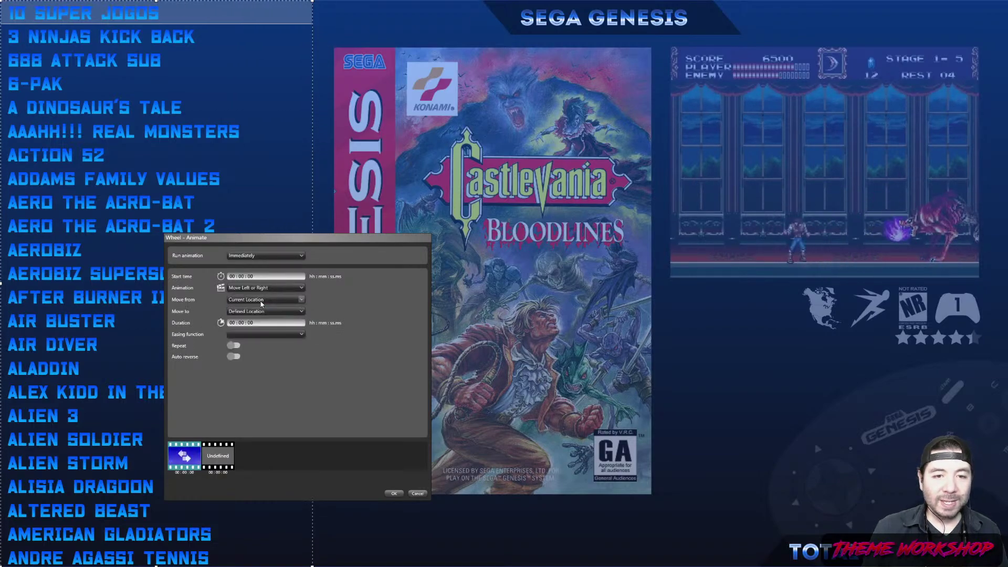
# Make the Wheel's animation move to a New Location of 1000 over a duration of 1.5 seconds.
pyautogui.click(257, 312)
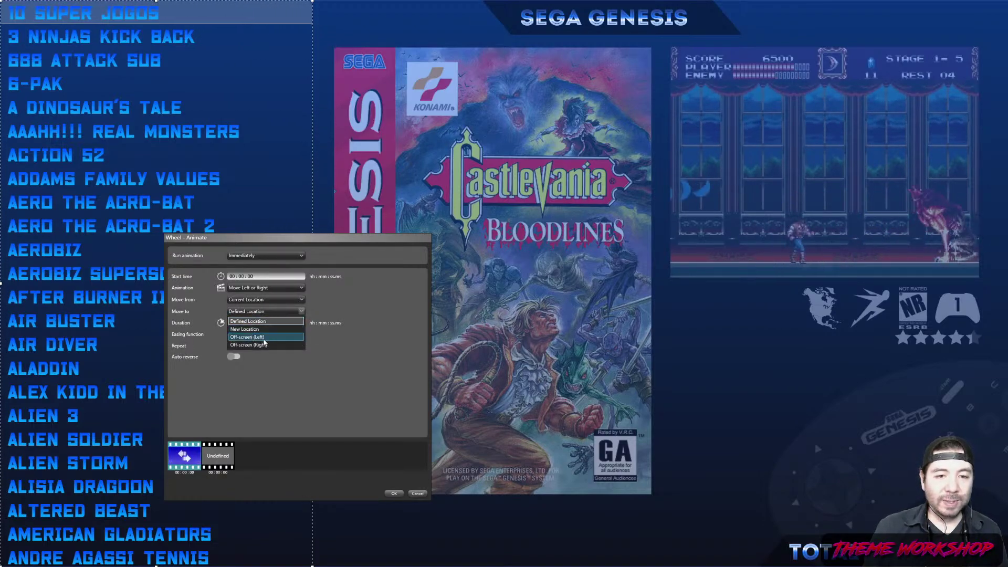
pyautogui.click(353, 350)
pyautogui.click(252, 312)
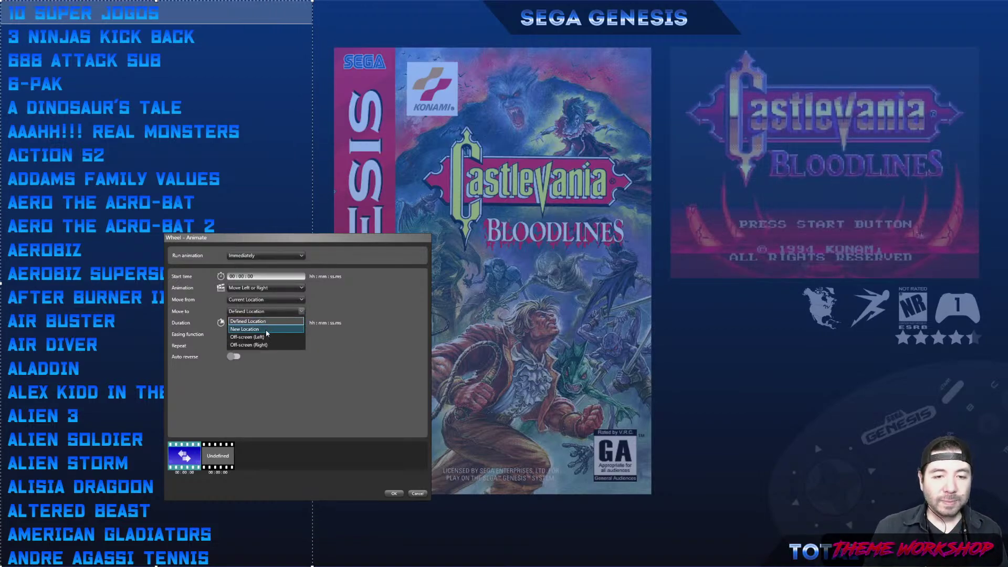
pyautogui.click(252, 332)
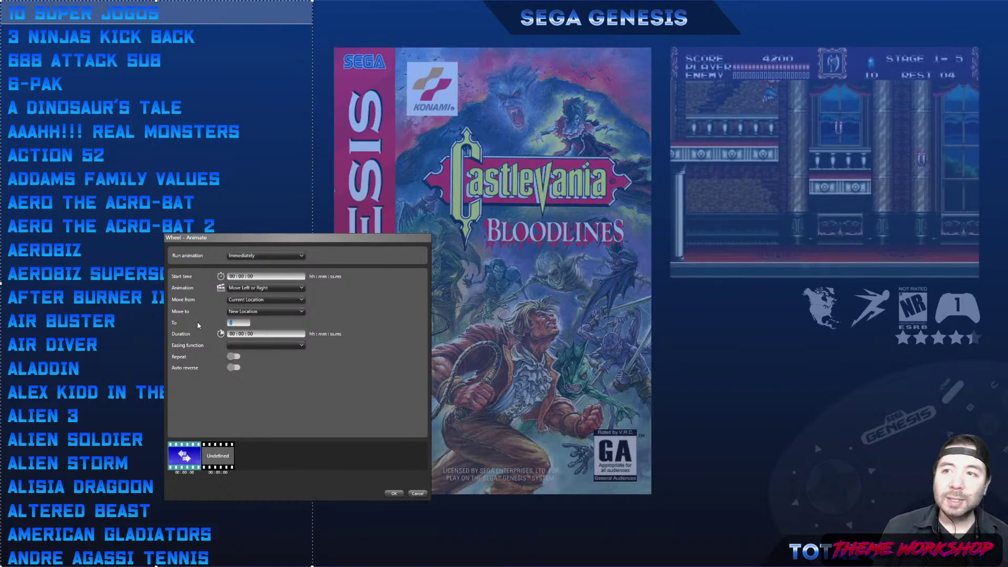
pyautogui.write('1000')
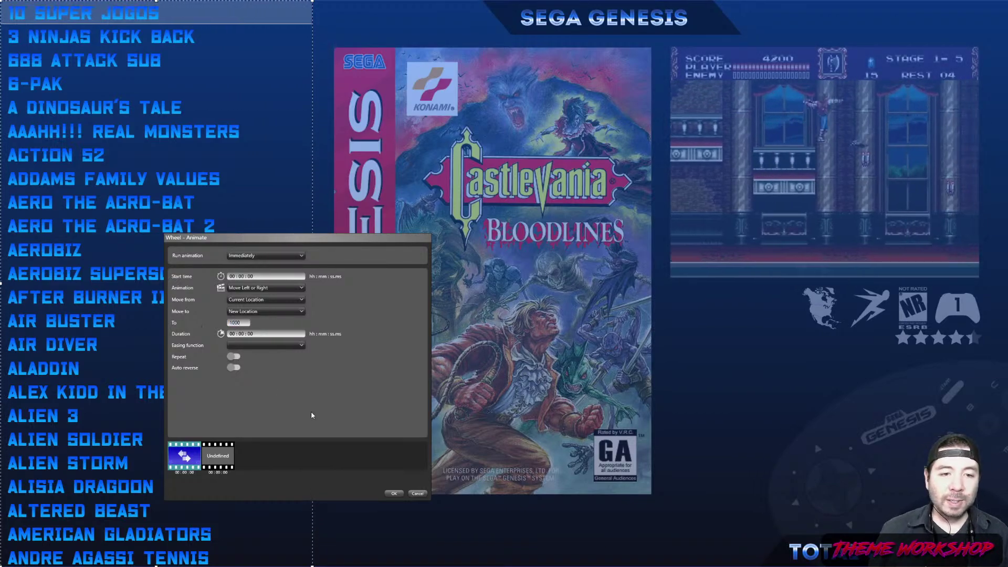
pyautogui.click(278, 334)
pyautogui.write('1.5')
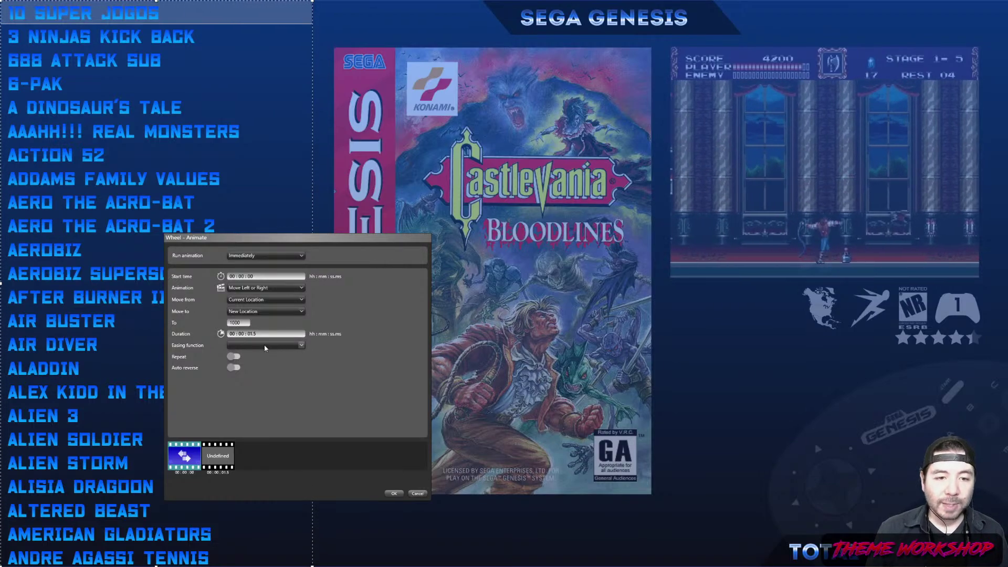
# Apply SineEase easing in EaseOut mode to the Wheel's move animation and accept it.
pyautogui.click(264, 346)
pyautogui.click(243, 442)
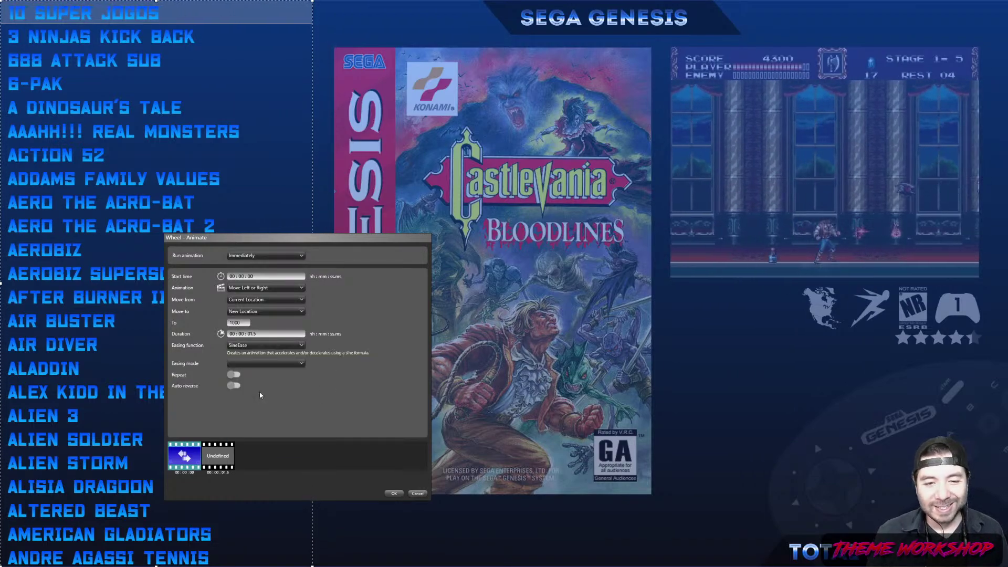
pyautogui.click(262, 365)
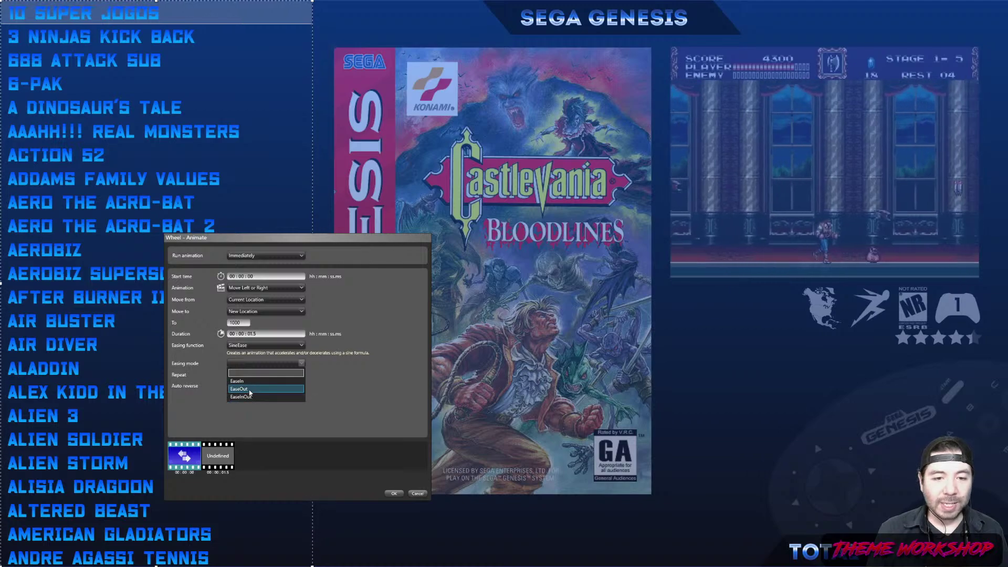
pyautogui.click(265, 383)
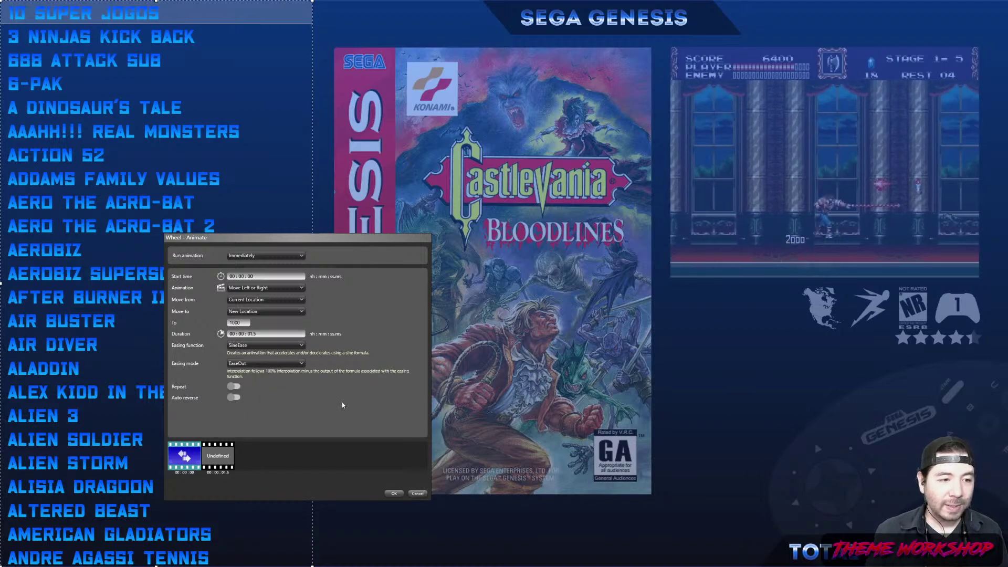
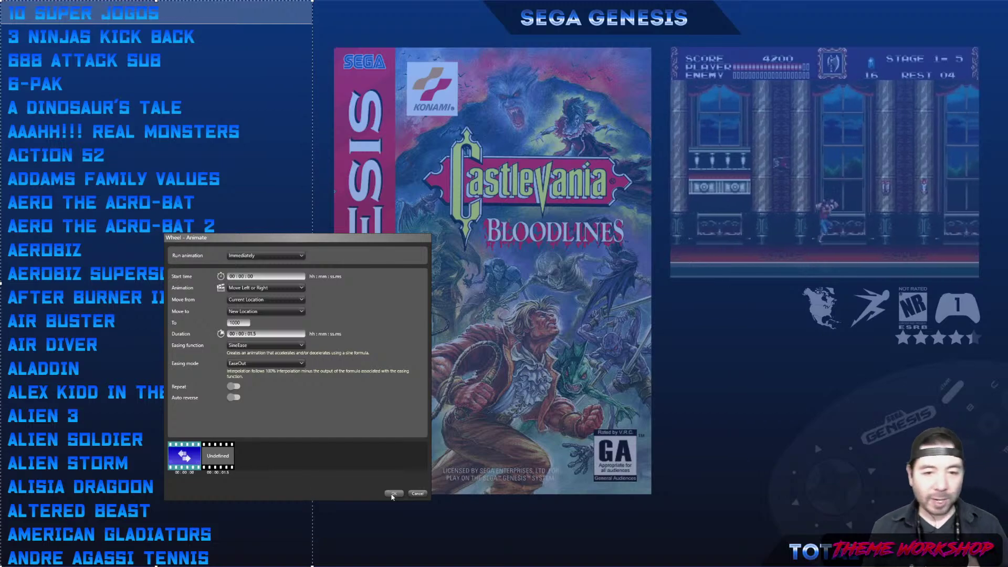
pyautogui.click(392, 496)
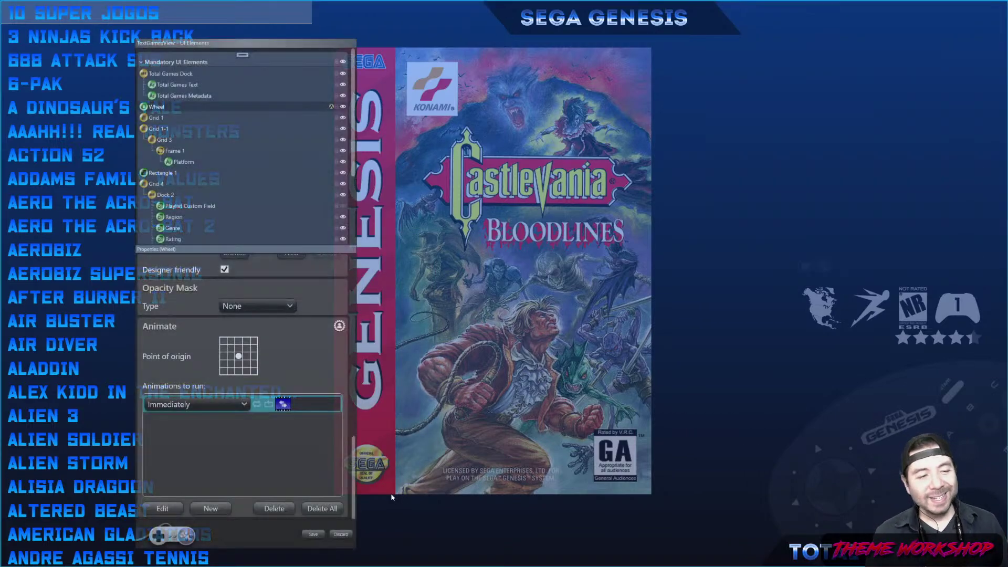
# Check the Selected Item Video's X position and set the Wheel's animation to run on Entered Game Detail.
pyautogui.click(166, 221)
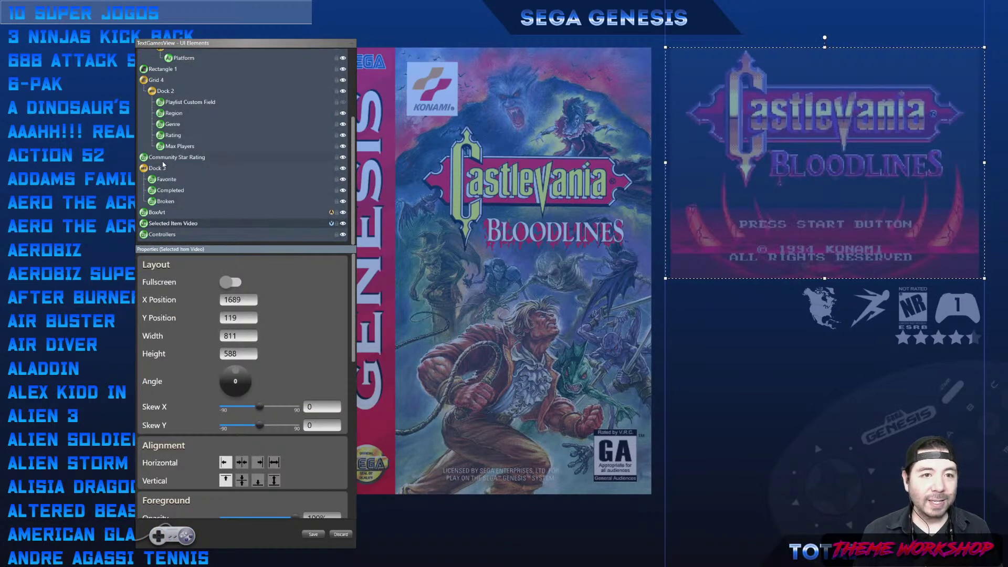
pyautogui.scroll(4, 159, 103)
pyautogui.click(159, 105)
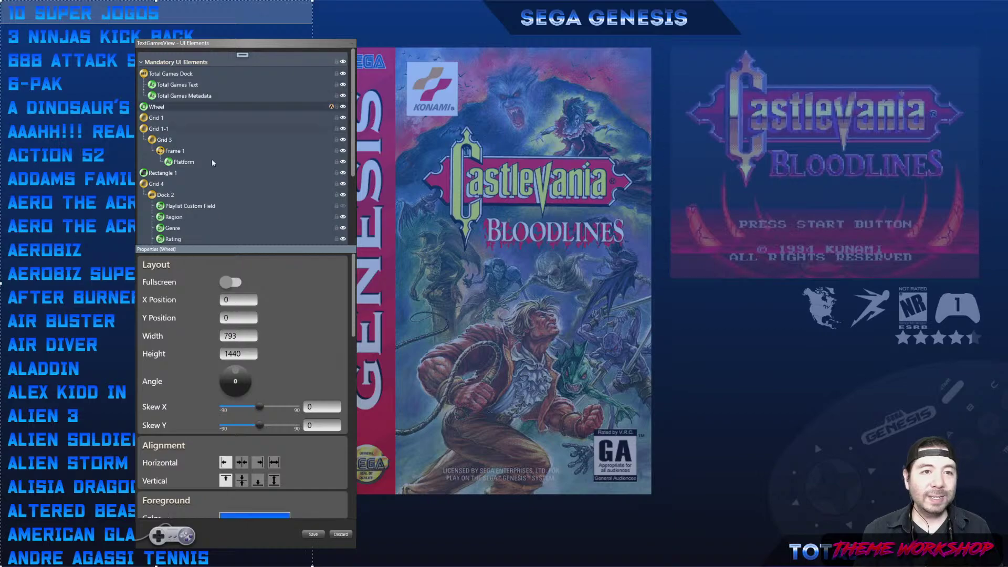
pyautogui.scroll(-15, 340, 332)
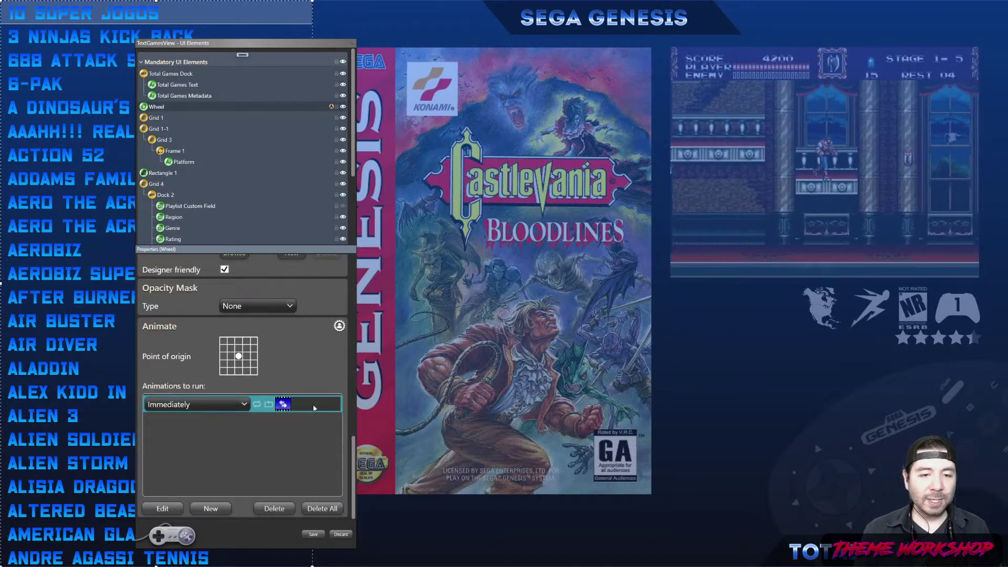
pyautogui.click(228, 408)
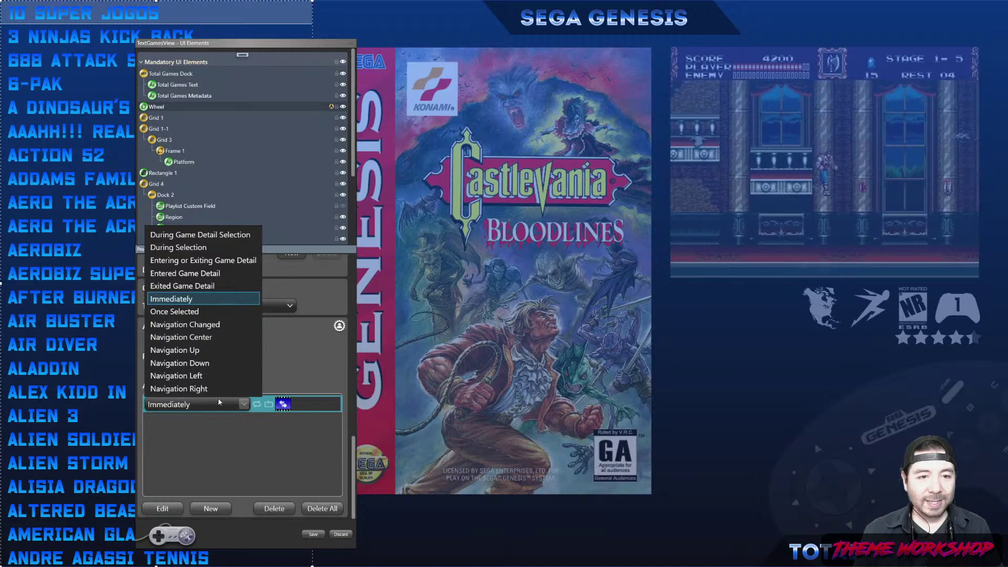
pyautogui.click(197, 273)
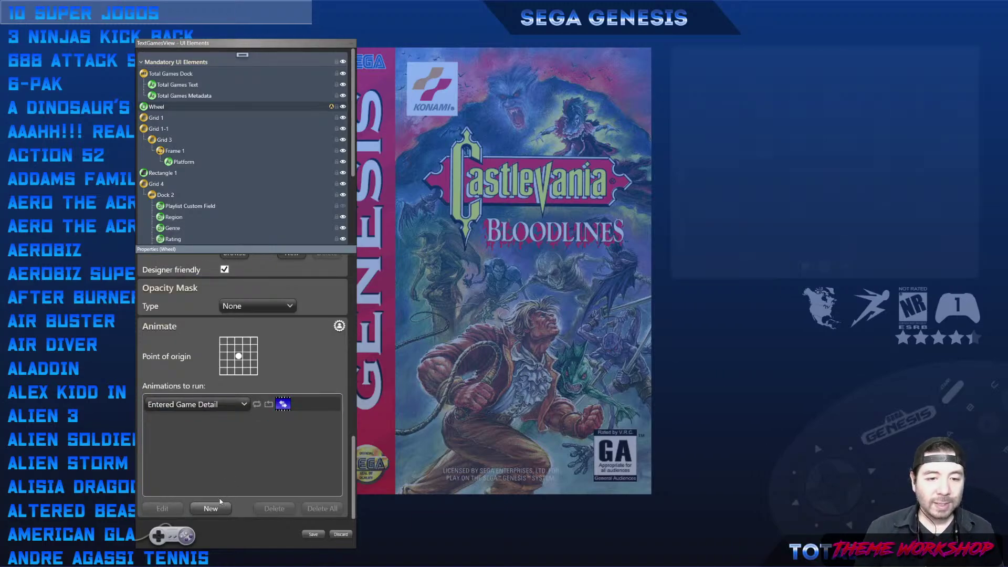
# Set the Wheel's move destination to 1689, add a Height animation to the same sequence and accept it.
pyautogui.click(210, 509)
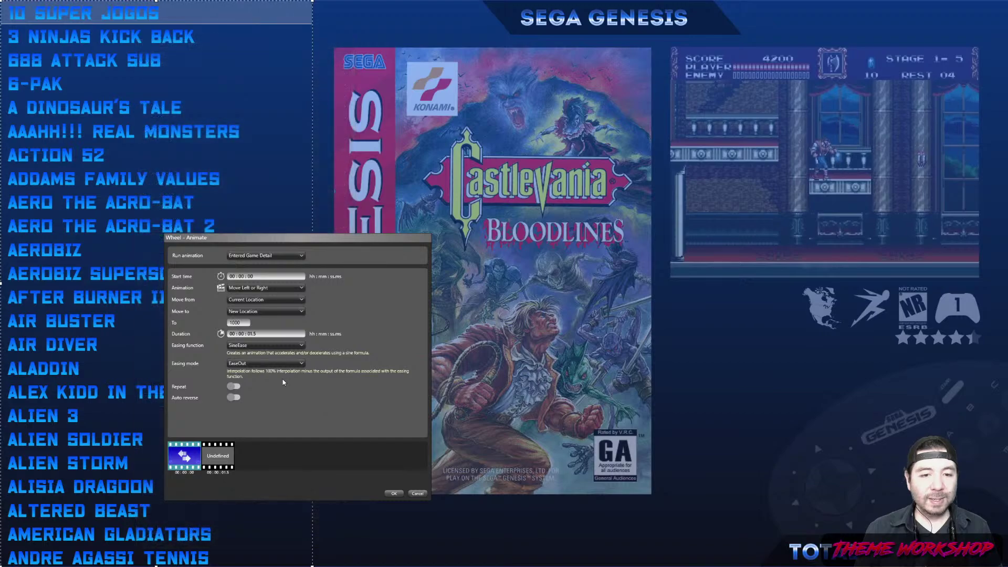
pyautogui.click(219, 456)
pyautogui.click(251, 277)
pyautogui.write('00')
pyautogui.click(257, 288)
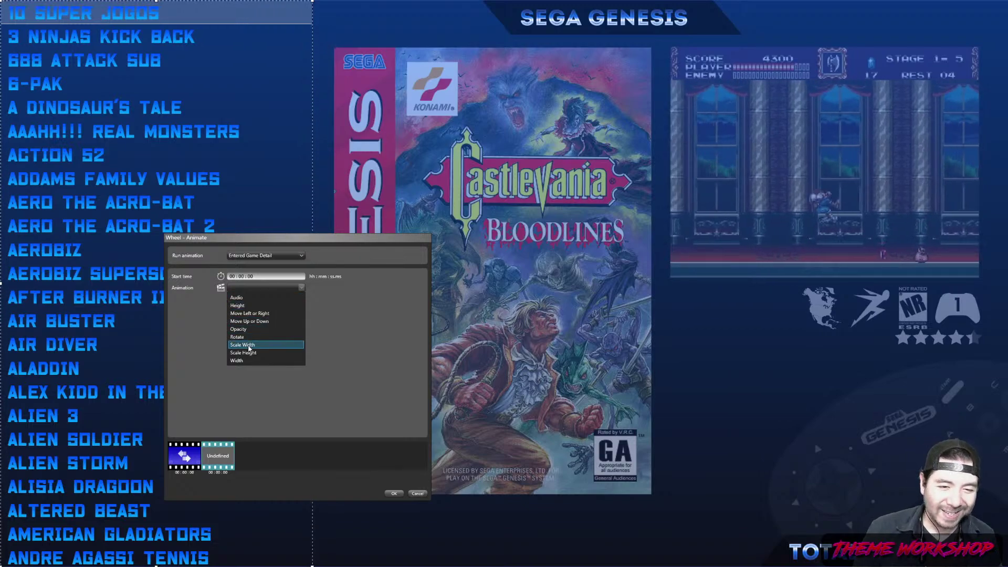
pyautogui.click(260, 306)
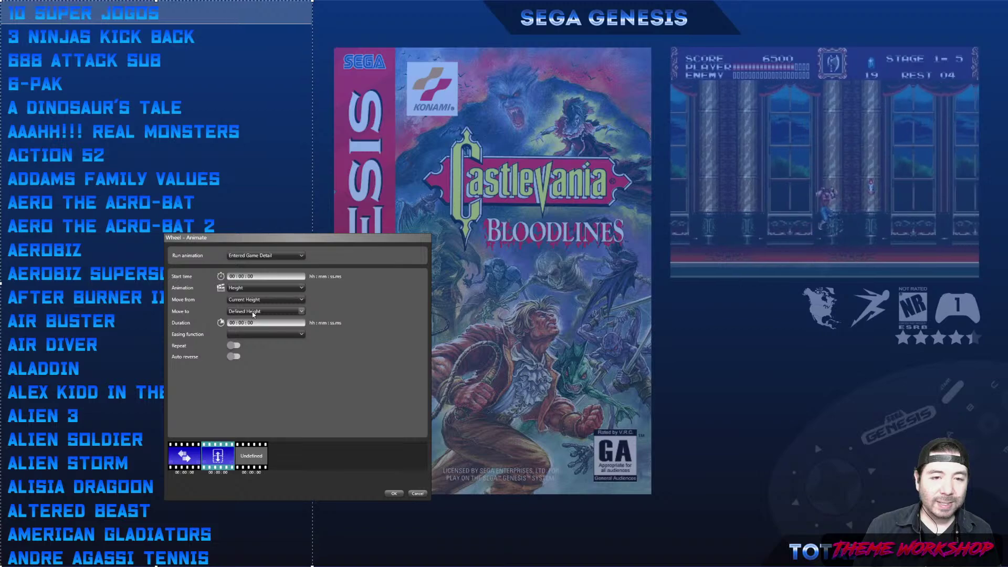
pyautogui.click(394, 494)
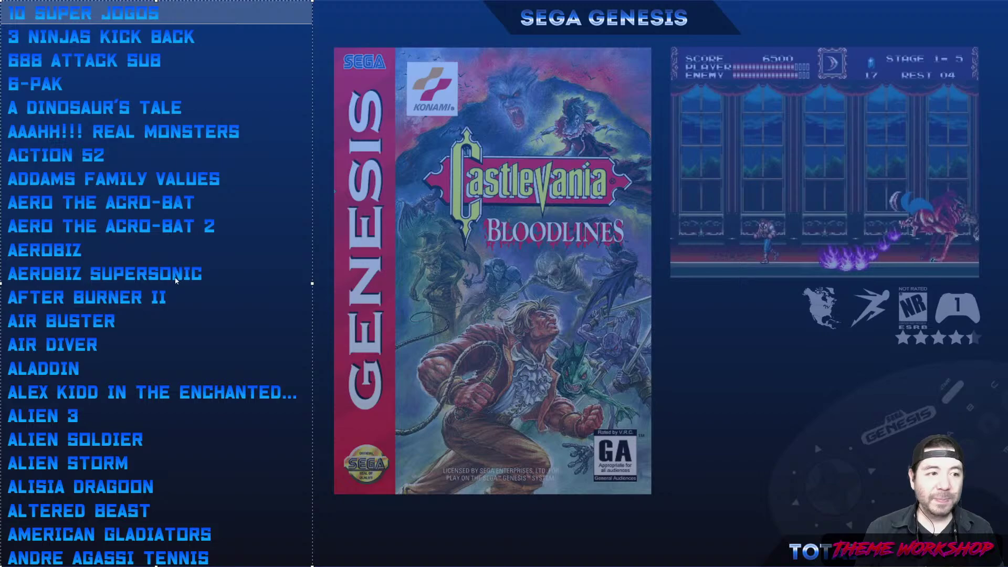
# Check the Selected Item Video's width and height.
pyautogui.scroll(-4, 220, 152)
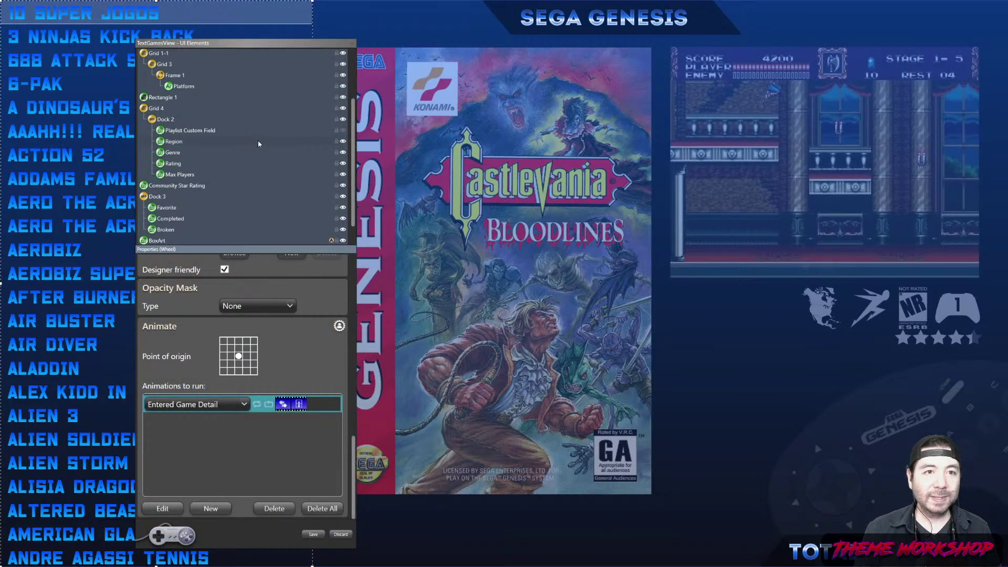
pyautogui.scroll(-1, 231, 168)
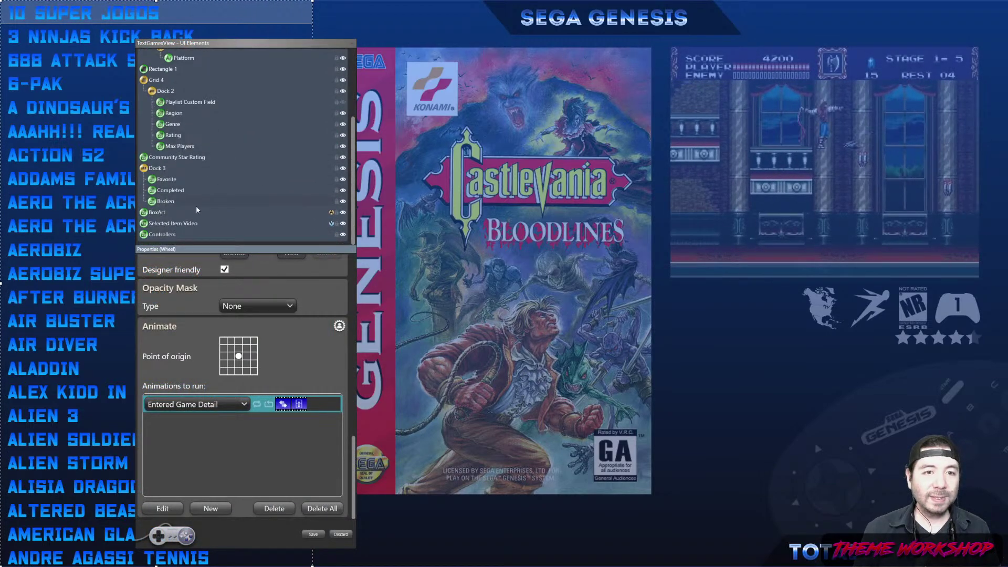
pyautogui.click(169, 224)
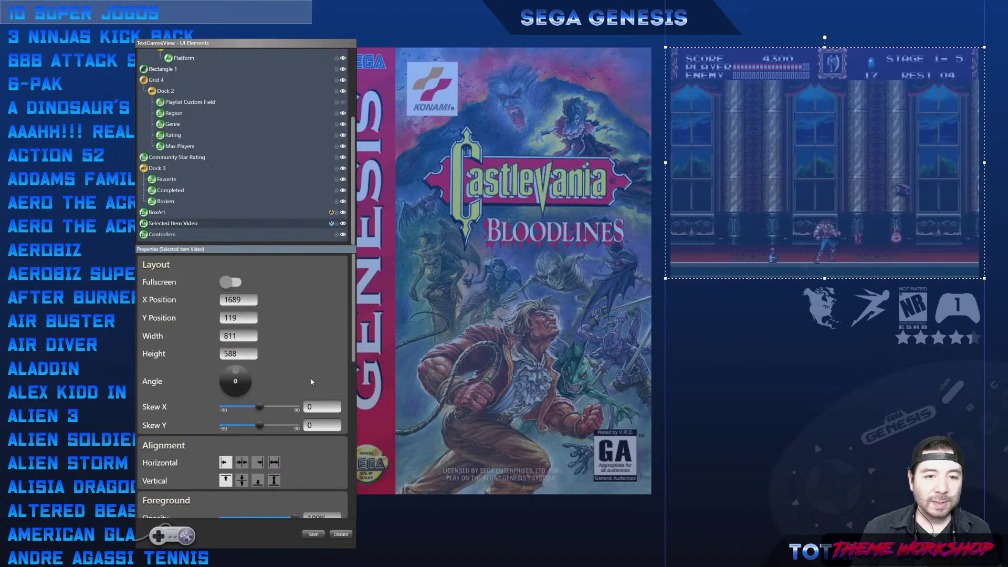
pyautogui.moveTo(246, 336); pyautogui.dragTo(198, 337)
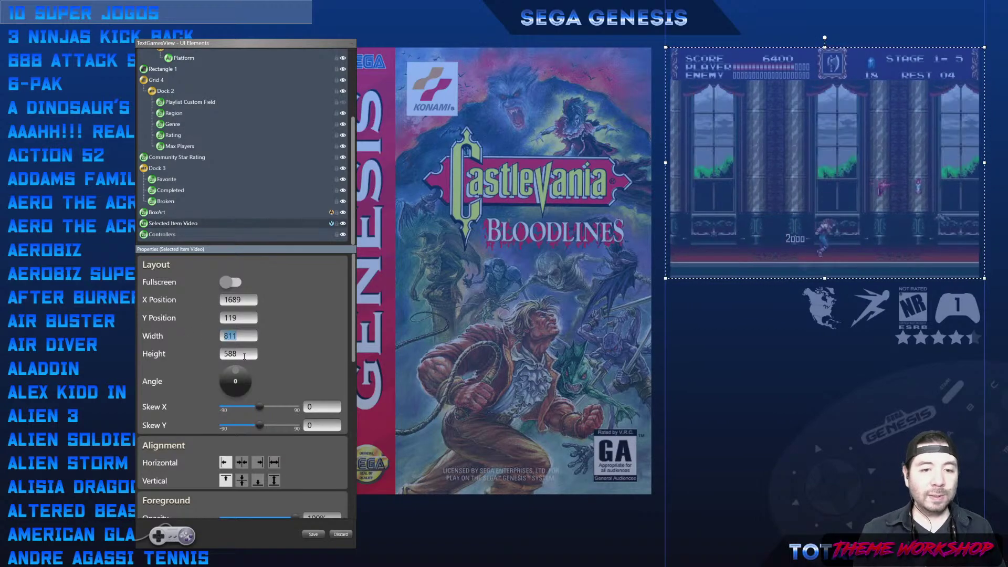
pyautogui.scroll(5, 149, 111)
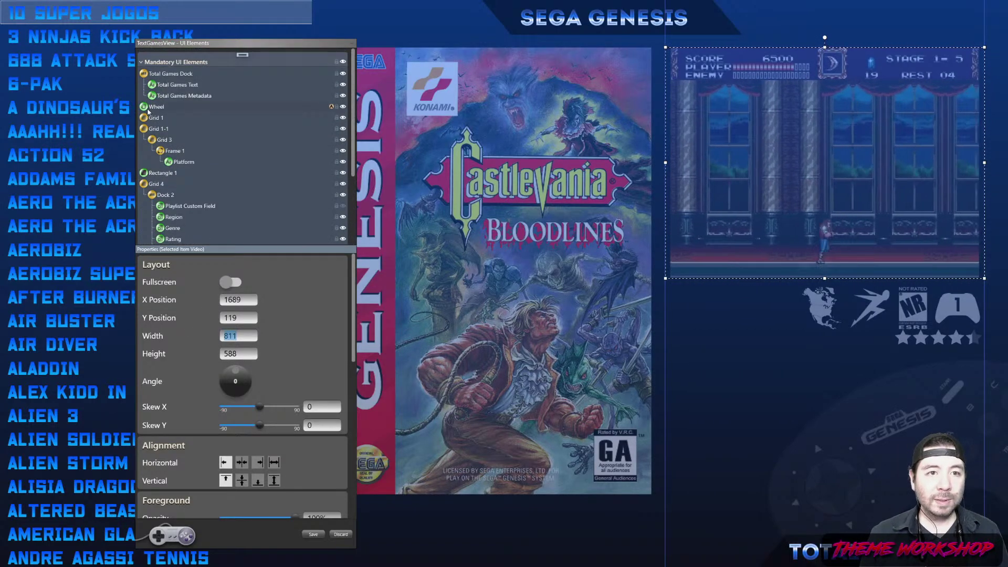
# Edit the Wheel's Height animation so that it moves to a New Height.
pyautogui.click(149, 107)
pyautogui.scroll(-10, 347, 346)
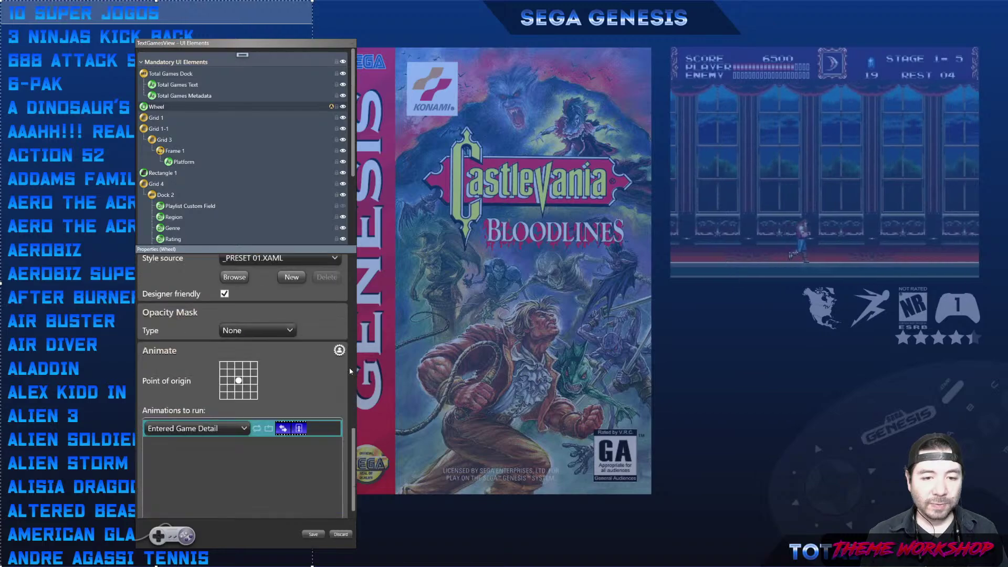
pyautogui.scroll(-1, 291, 413)
pyautogui.doubleClick(322, 410)
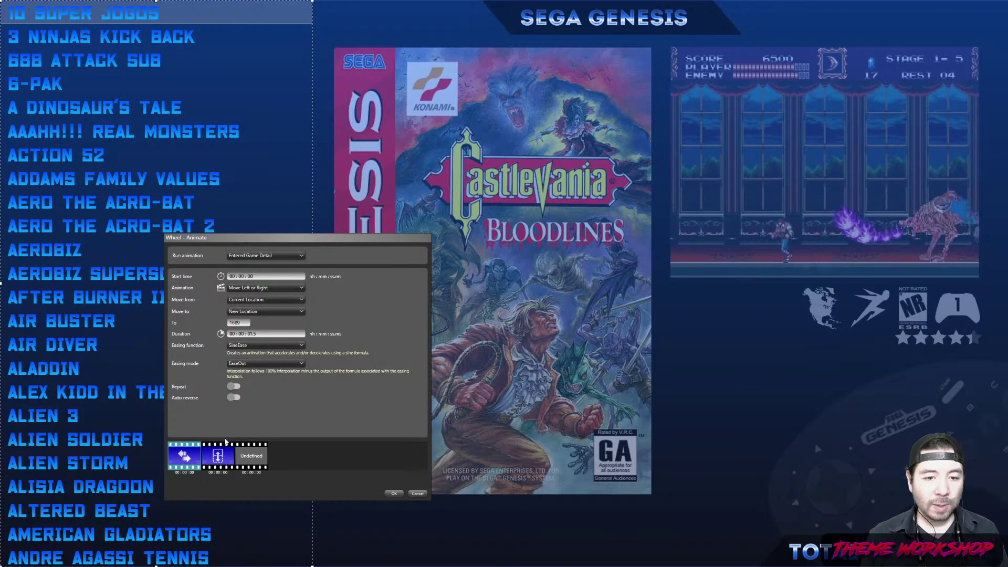
pyautogui.click(218, 456)
pyautogui.click(265, 311)
pyautogui.click(250, 330)
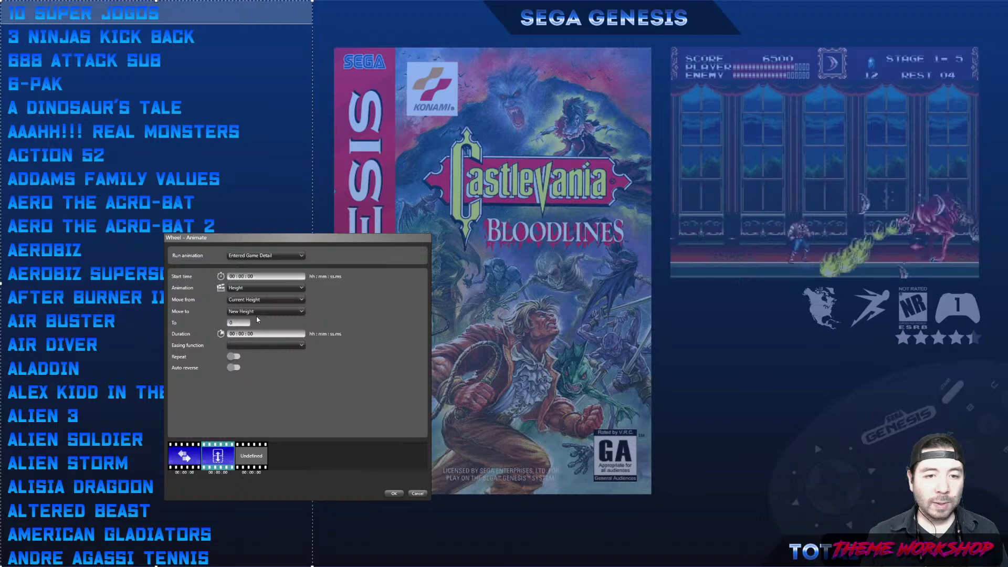
pyautogui.click(246, 300)
pyautogui.click(239, 314)
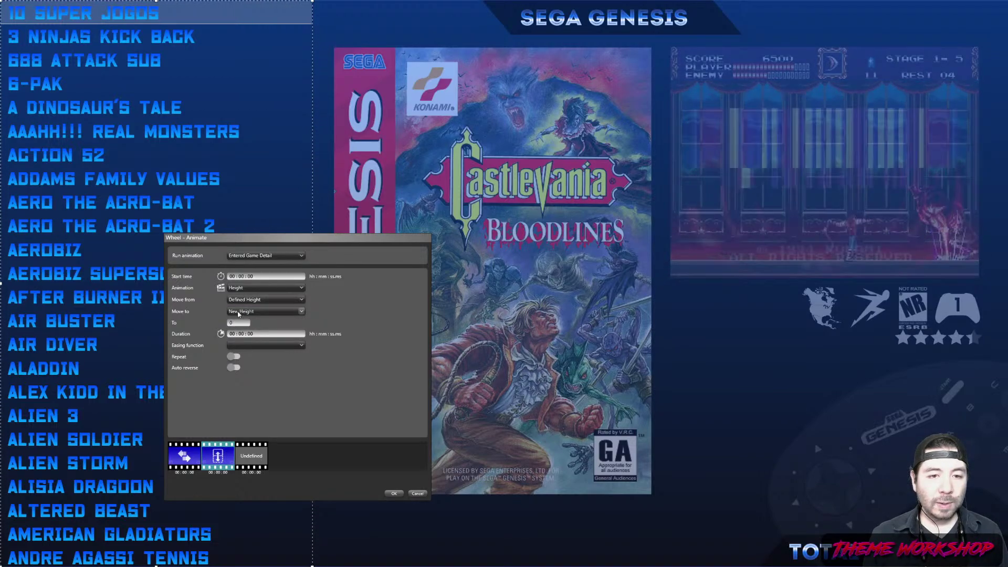
pyautogui.click(247, 300)
pyautogui.click(244, 305)
pyautogui.click(246, 312)
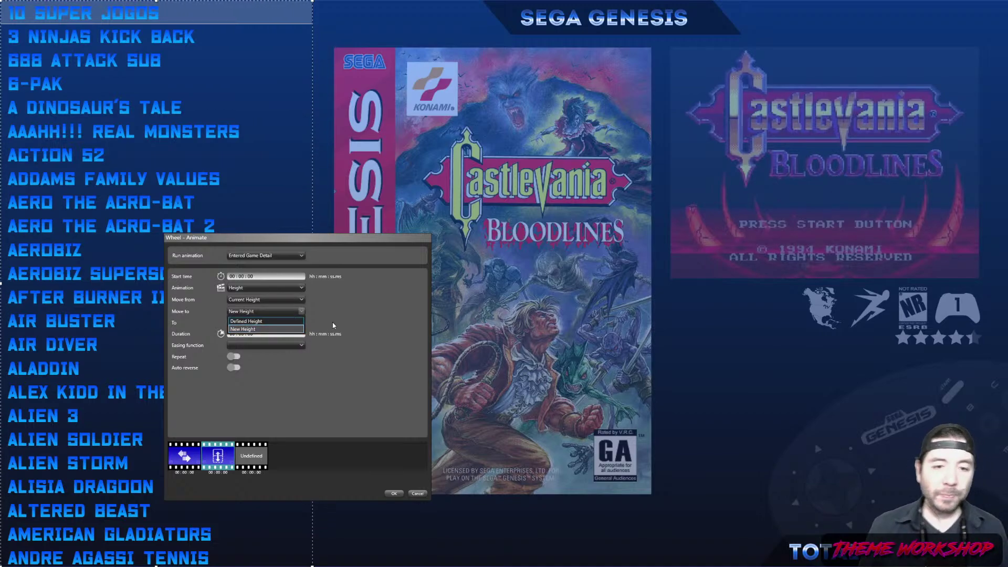
pyautogui.click(265, 297)
pyautogui.click(247, 288)
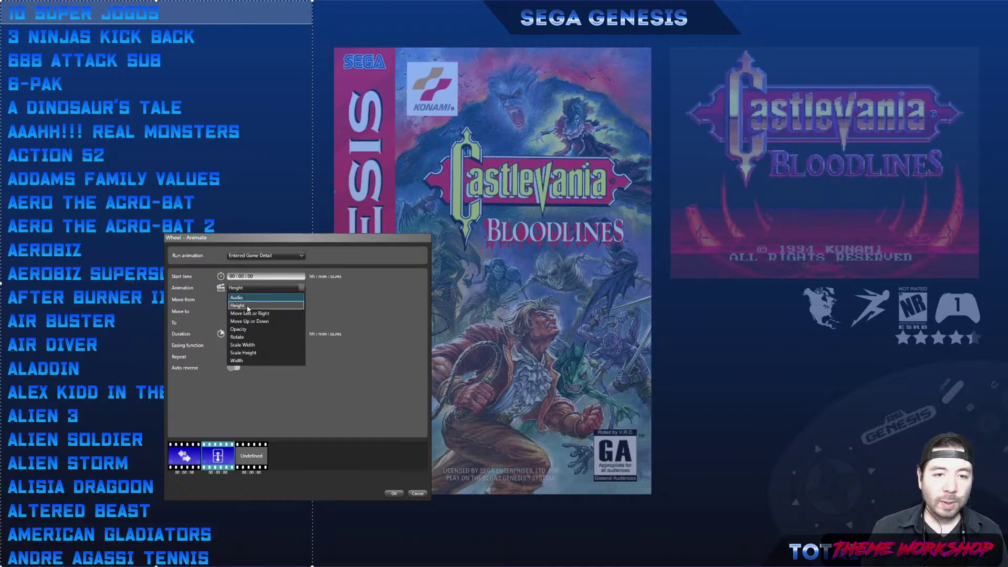
pyautogui.click(237, 305)
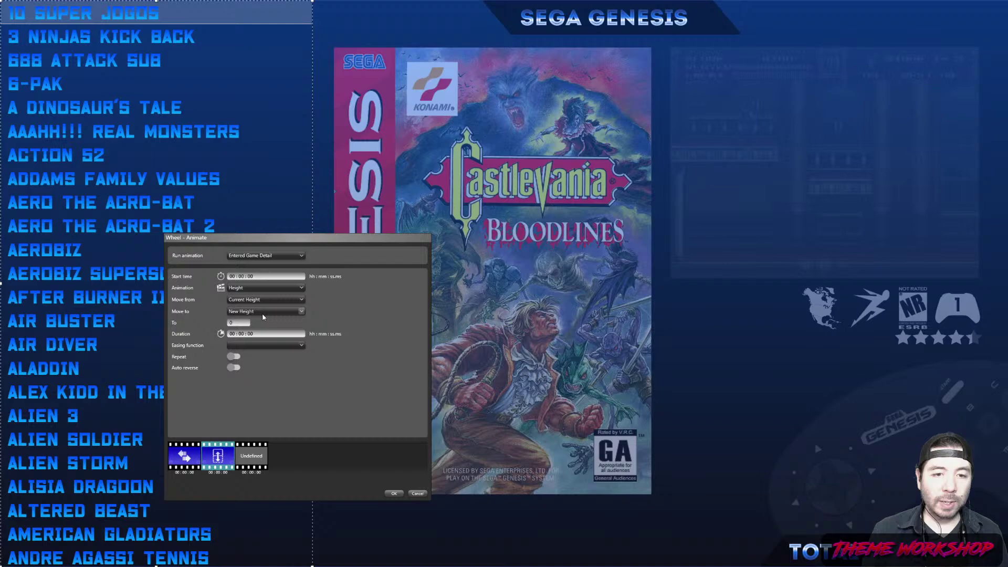
# Set the Height animation's target to 511, apply SineEase easing in EaseOut mode and accept it.
pyautogui.doubleClick(236, 324)
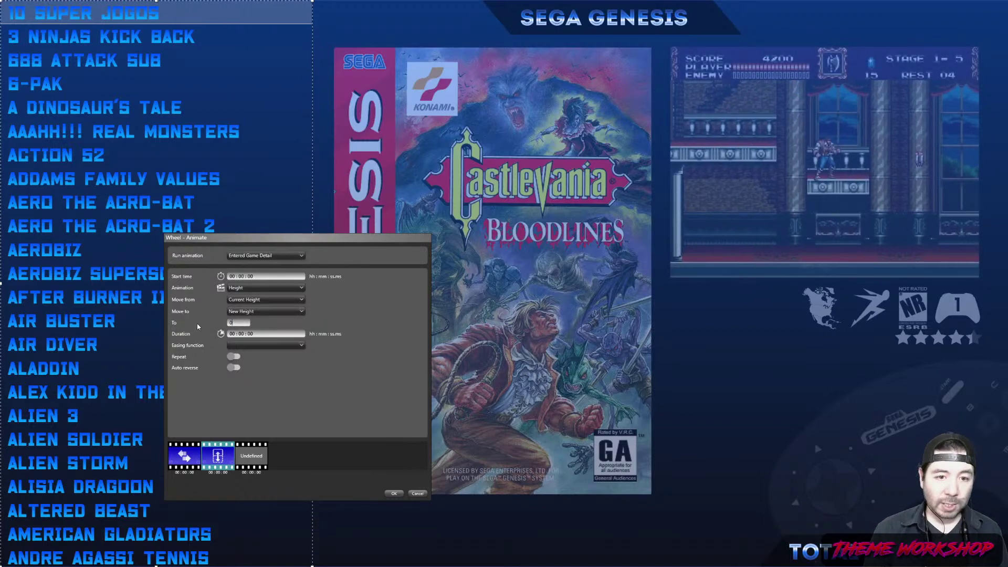
pyautogui.write('511')
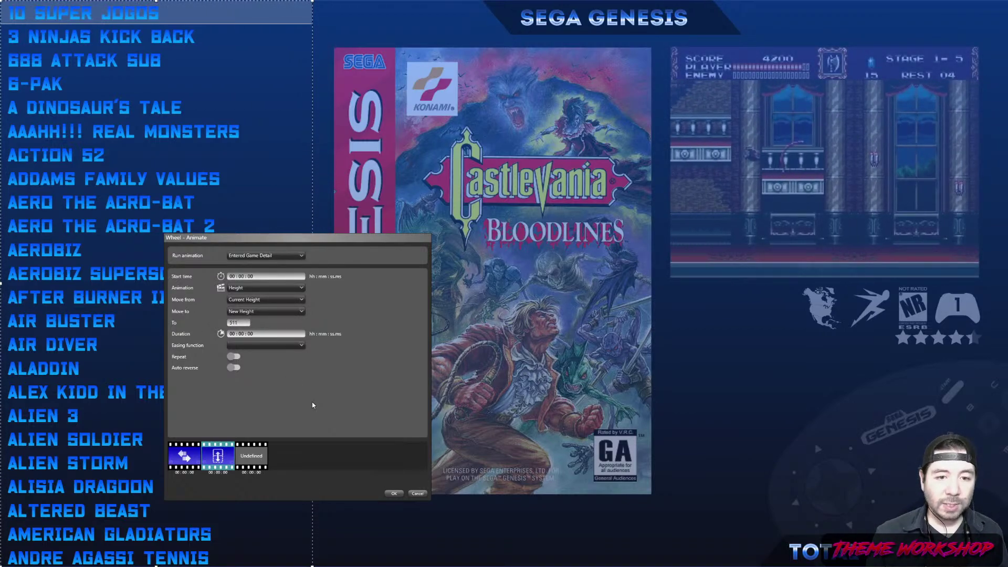
pyautogui.click(265, 345)
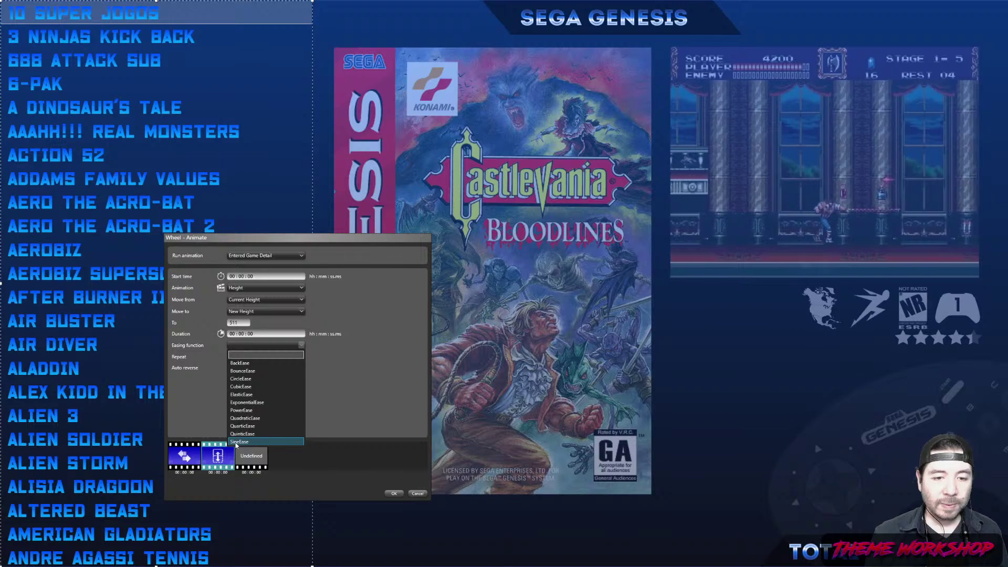
pyautogui.click(265, 441)
pyautogui.click(247, 364)
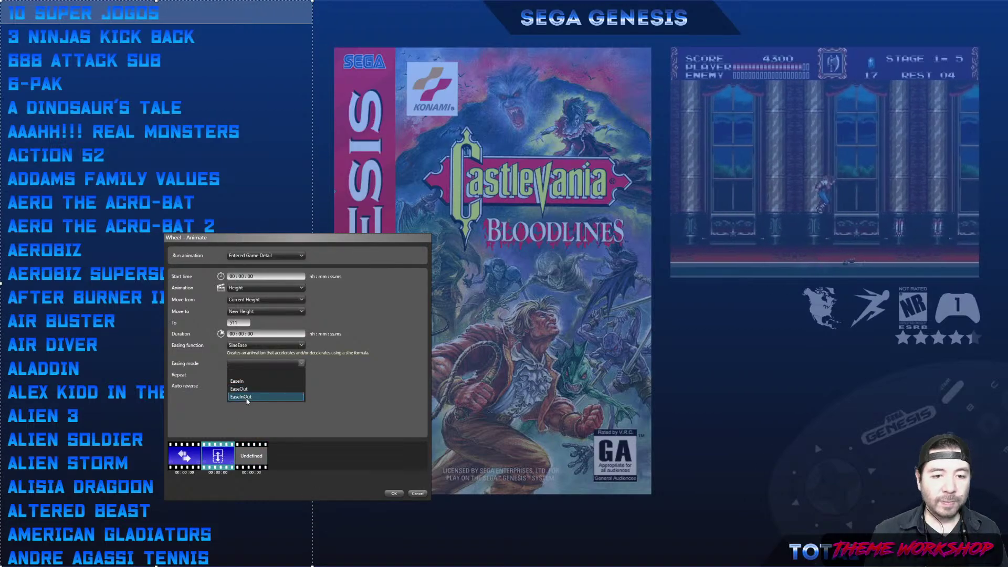
pyautogui.click(263, 404)
pyautogui.click(394, 494)
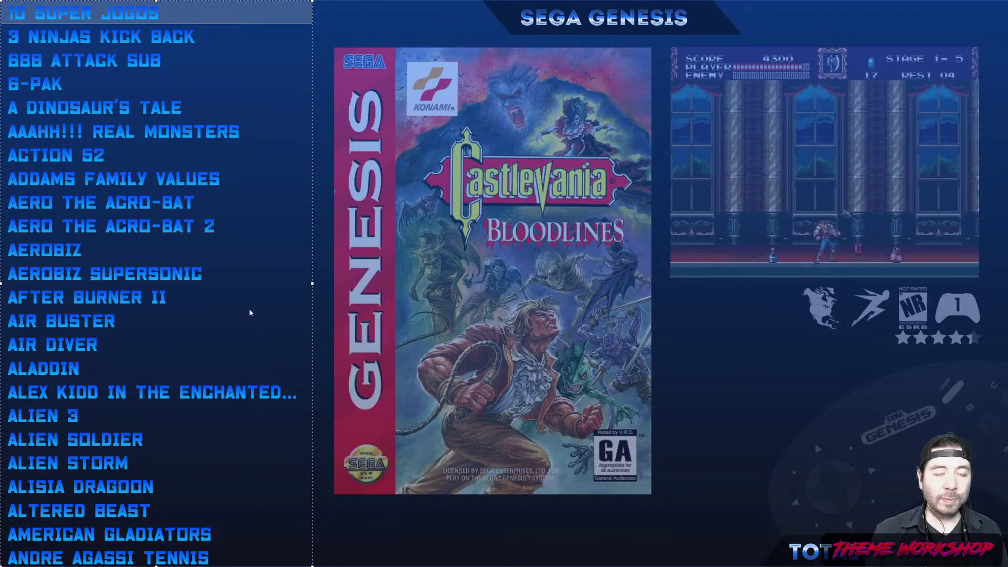
# Recheck the Selected Item Video's height in its layout properties.
pyautogui.scroll(-3, 235, 204)
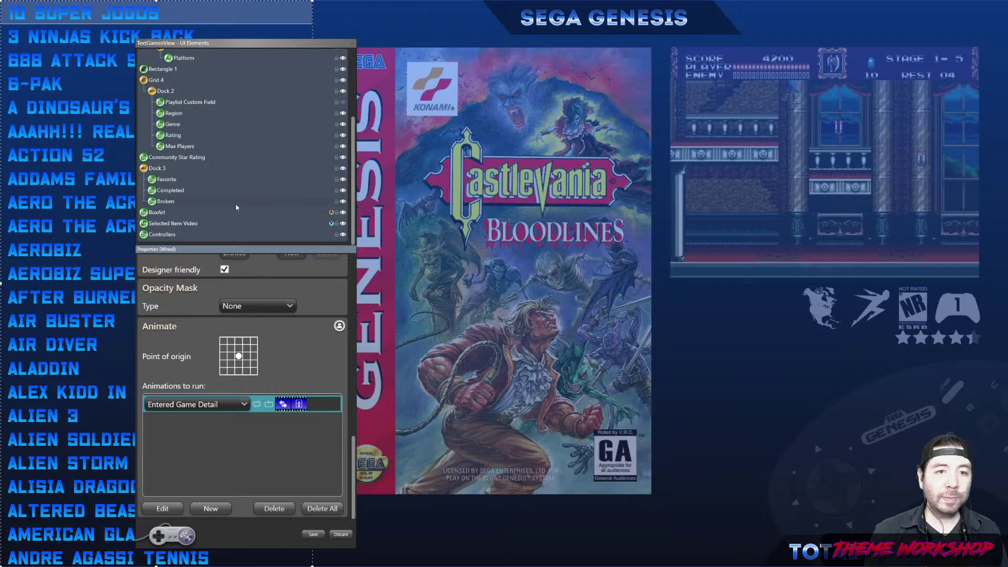
pyautogui.click(160, 224)
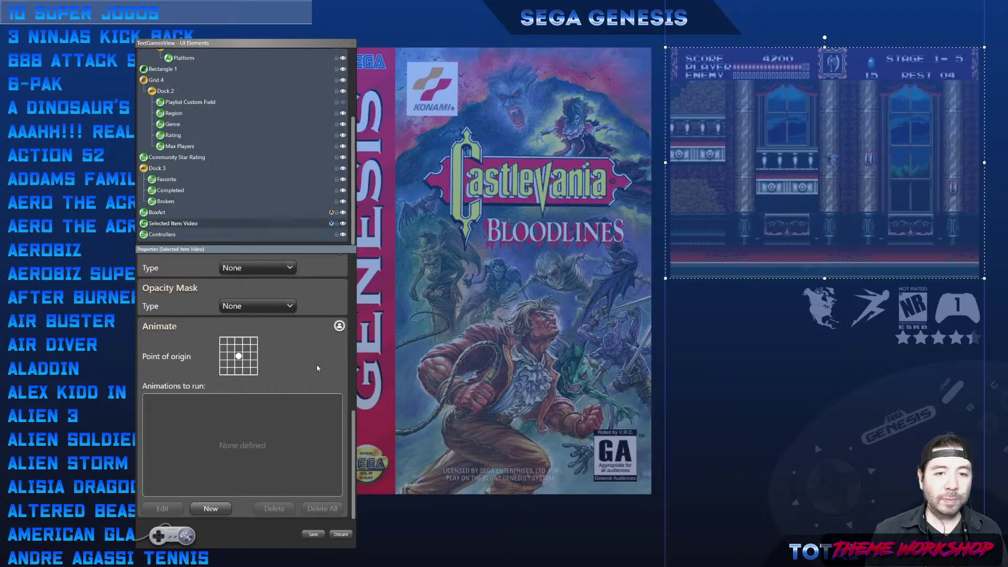
pyautogui.scroll(5, 331, 363)
pyautogui.scroll(3, 345, 363)
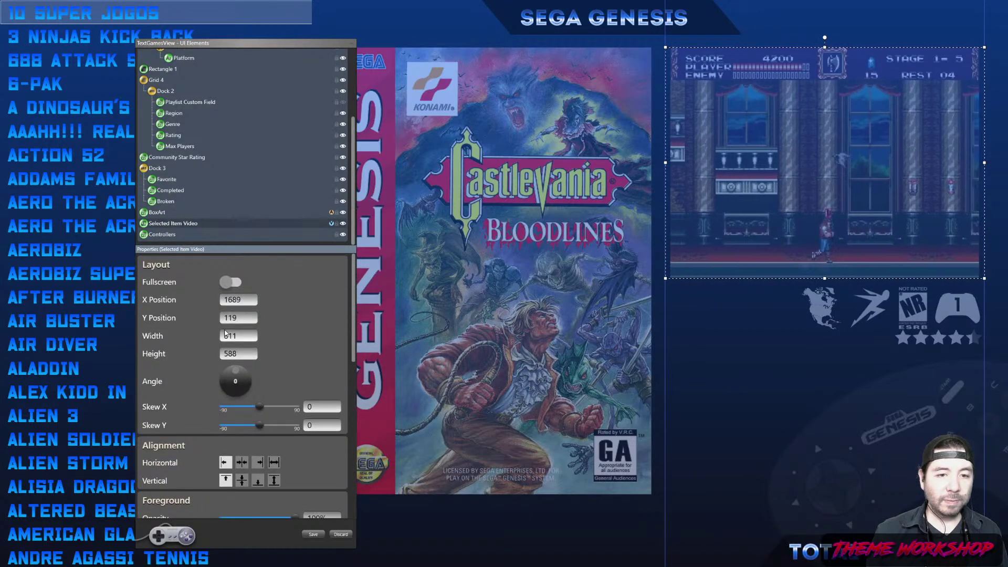
pyautogui.press('super')
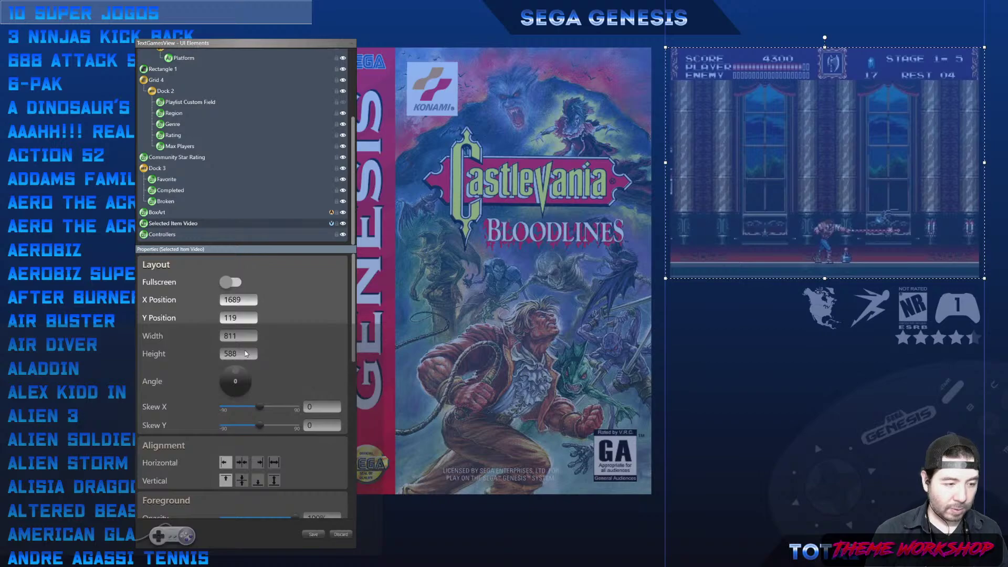
pyautogui.press('Escape')
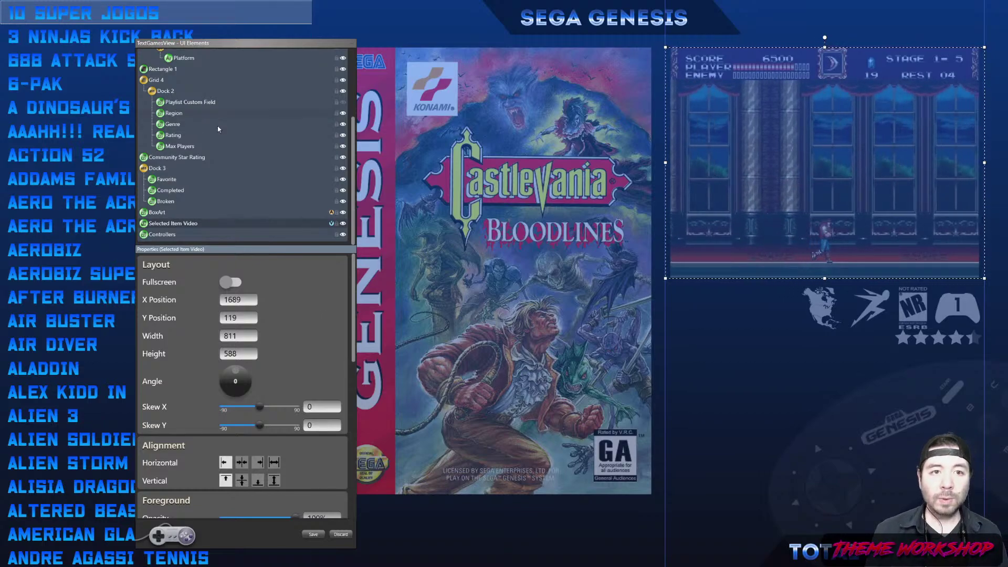
# Set the Wheel's Height animation to a New Height of 588 over a duration of 1.5 seconds.
pyautogui.scroll(1, 193, 147)
pyautogui.scroll(5, 193, 147)
pyautogui.click(159, 107)
pyautogui.scroll(-15, 355, 314)
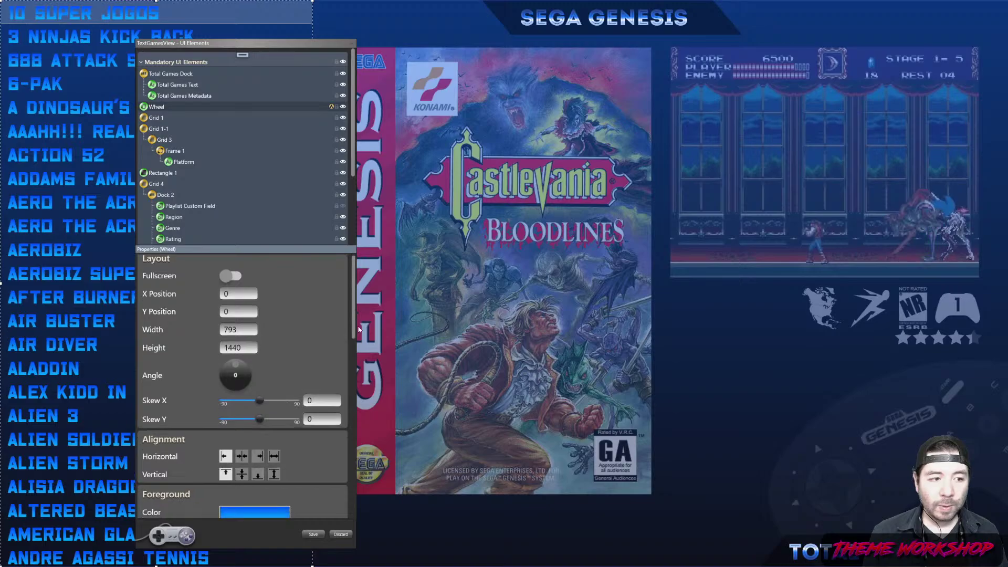
pyautogui.doubleClick(328, 414)
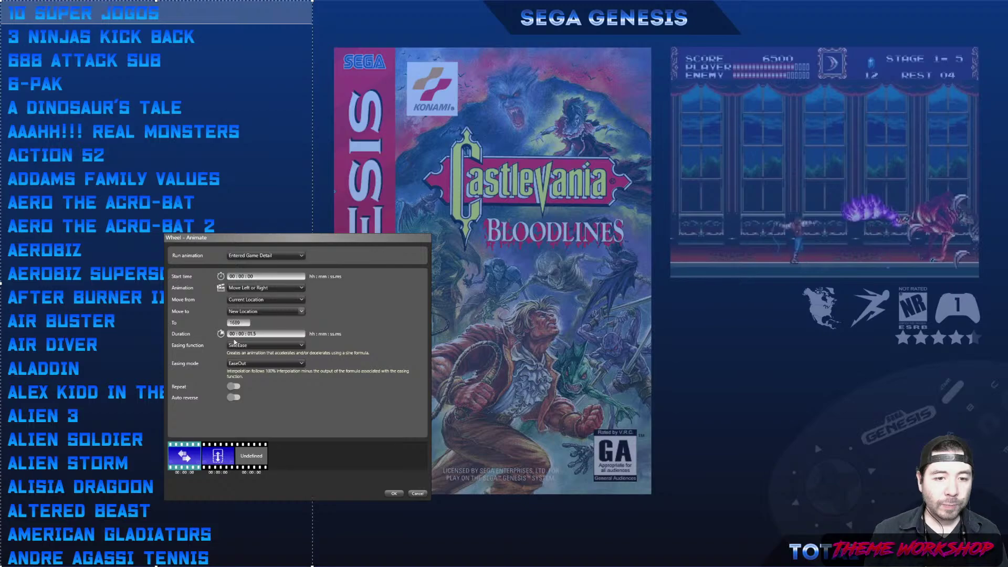
pyautogui.click(218, 456)
pyautogui.doubleClick(237, 322)
pyautogui.write('588')
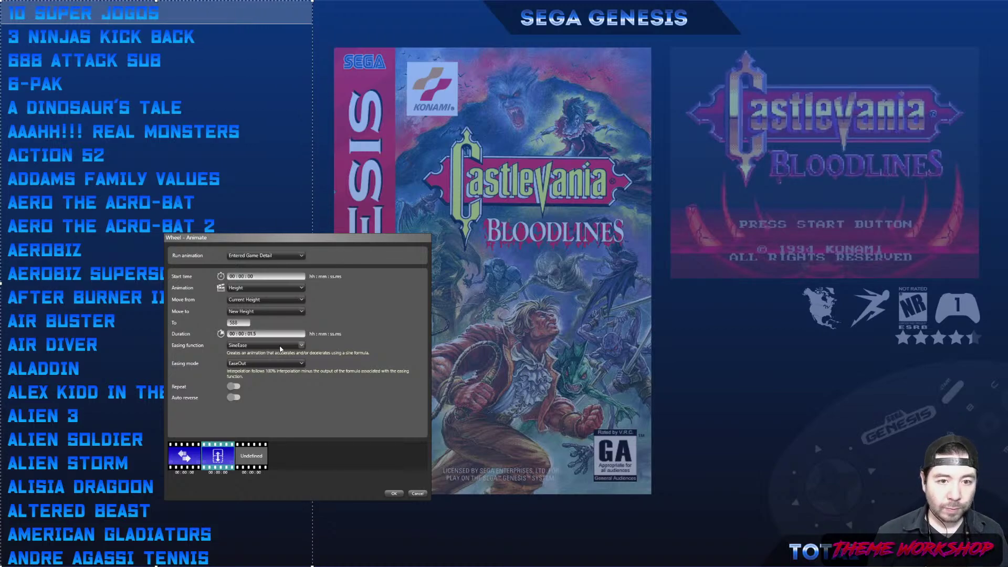
# Accept the Wheel's edited animation sequence and paste a copy of it into the animation list.
pyautogui.press('Return')
pyautogui.rightClick(305, 448)
pyautogui.click(320, 453)
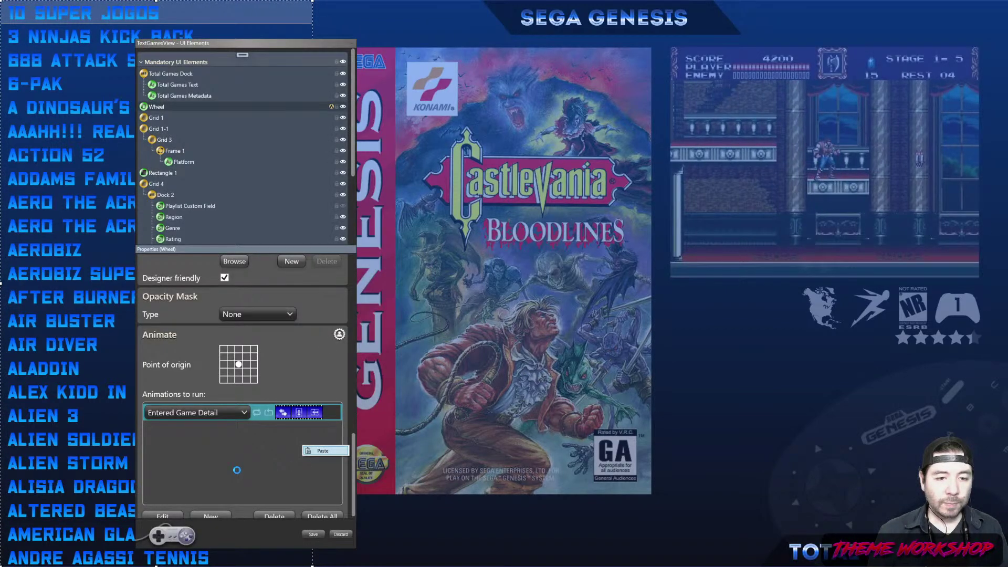
# Make the Wheel's pasted animation run on Exited Game Detail and open that sequence for editing.
pyautogui.click(229, 433)
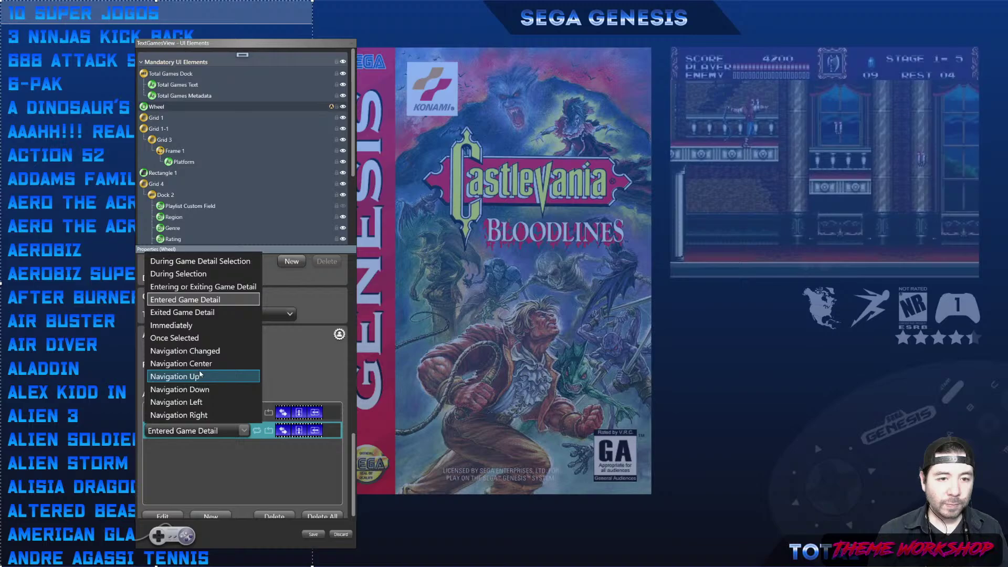
pyautogui.press('Return')
pyautogui.doubleClick(329, 432)
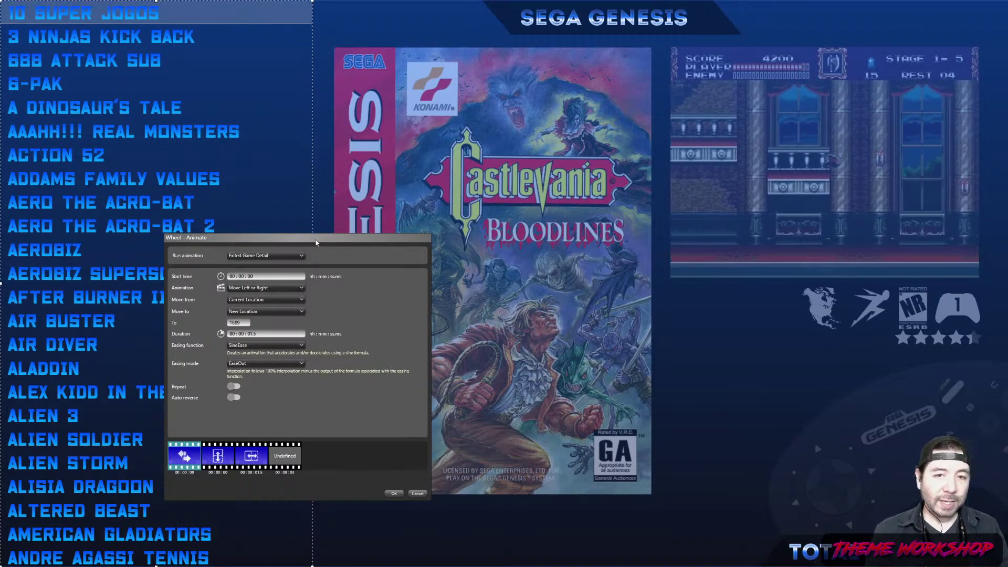
pyautogui.moveTo(317, 243); pyautogui.dragTo(314, 241)
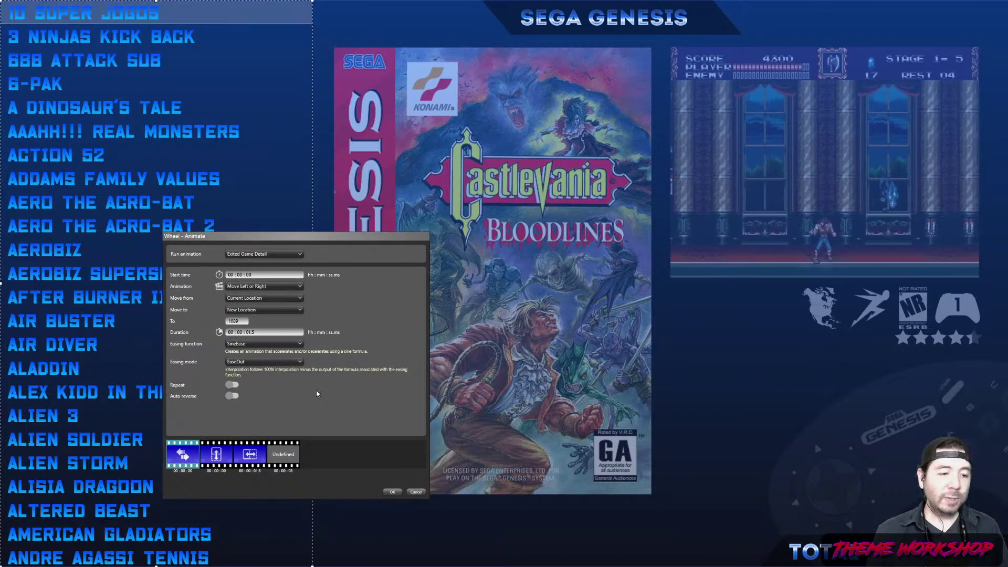
# Set the Wheel's exit Move Left or Right animation to move from Current Location to Defined Location.
pyautogui.click(257, 277)
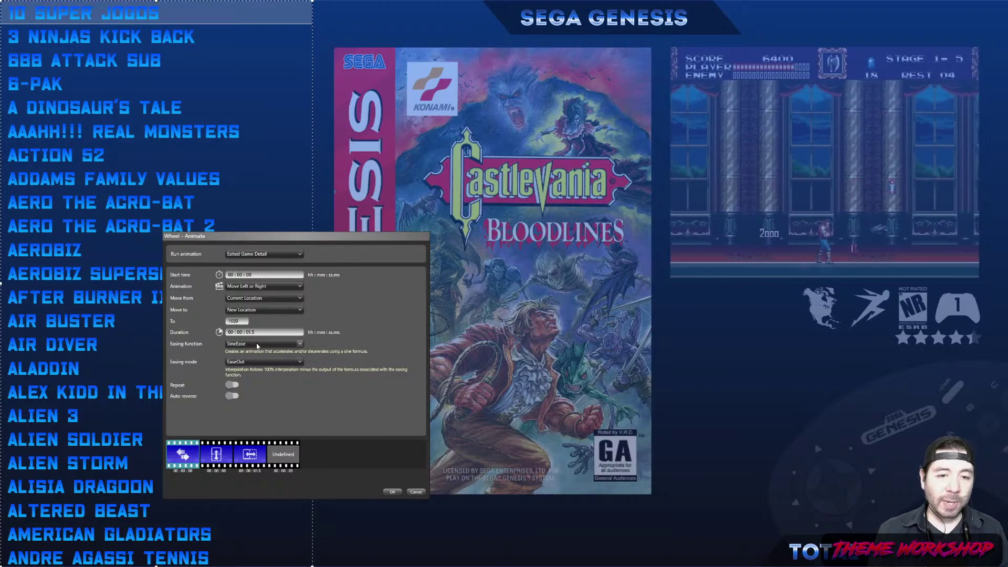
pyautogui.click(299, 286)
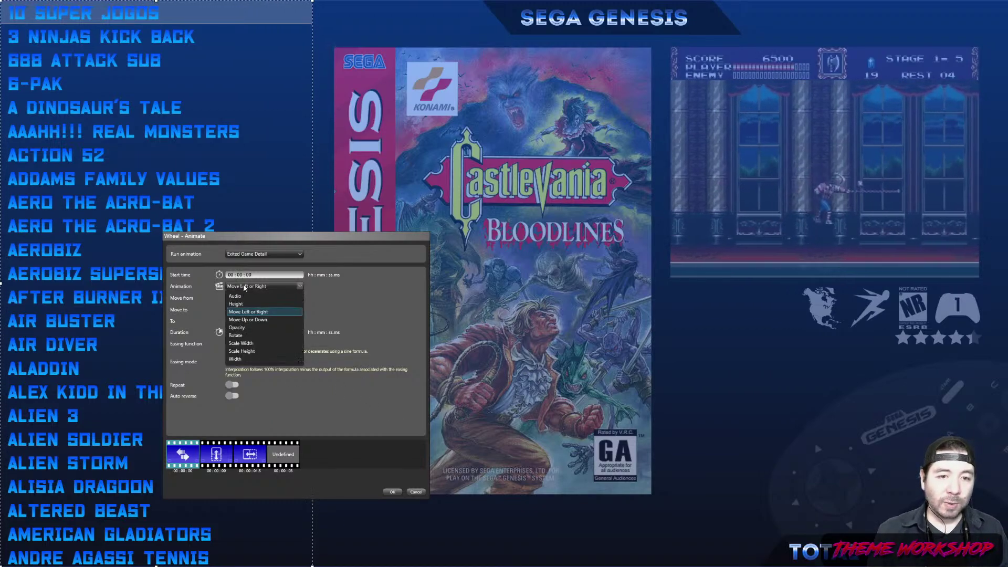
pyautogui.click(254, 312)
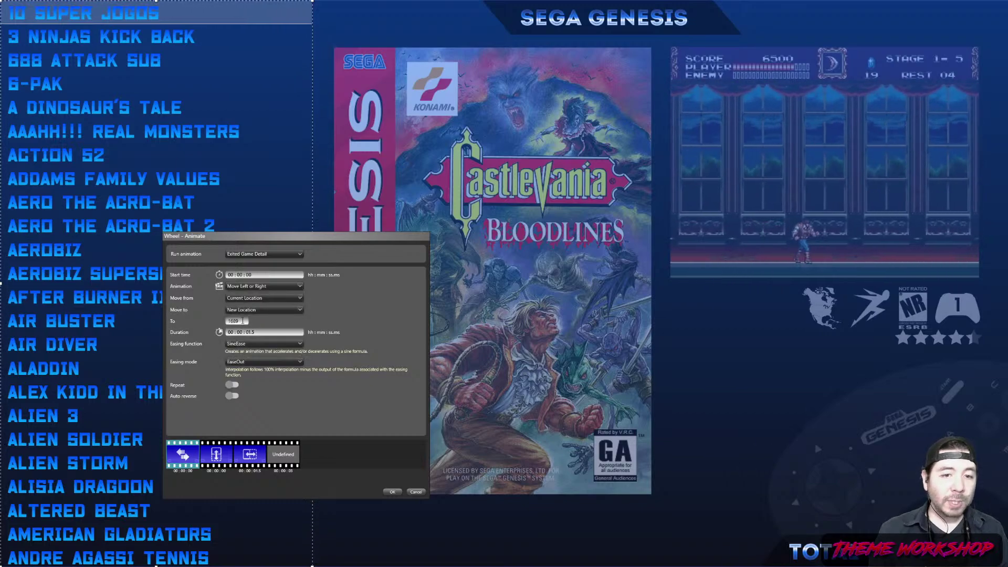
pyautogui.click(257, 298)
pyautogui.click(258, 308)
pyautogui.click(258, 310)
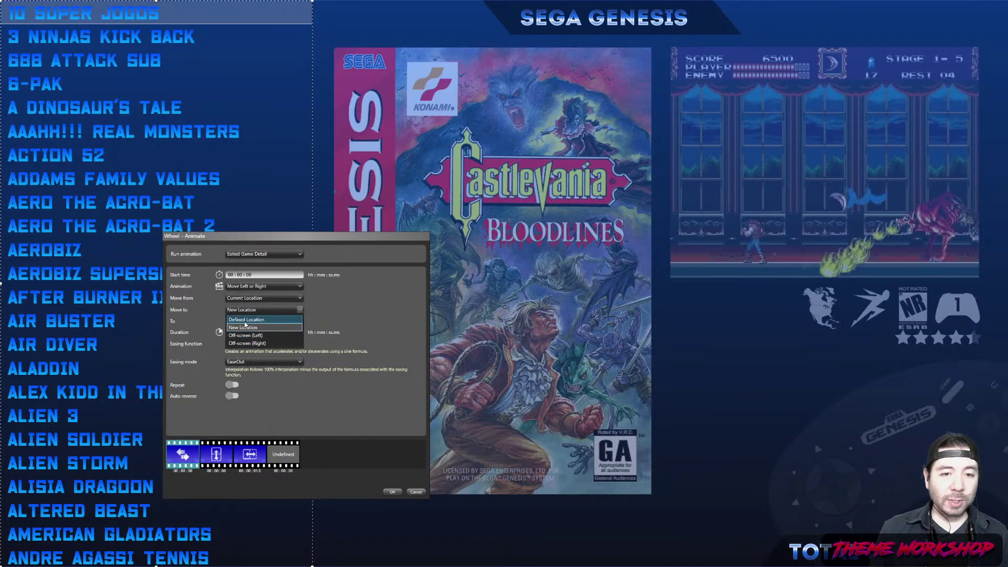
pyautogui.click(247, 319)
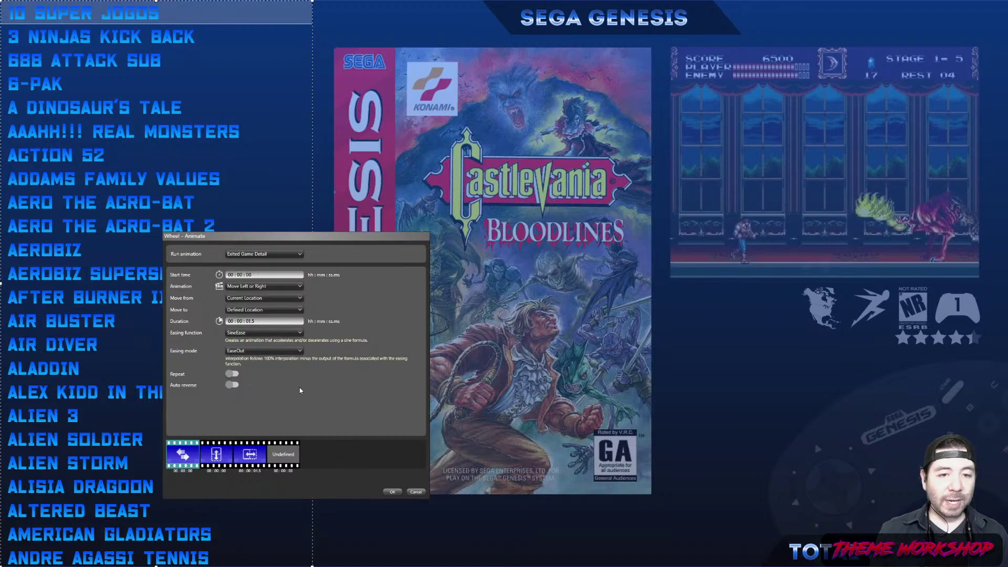
# Set the Height animation in the Wheel's exit sequence to return to the defined height.
pyautogui.click(216, 455)
pyautogui.click(246, 310)
pyautogui.click(245, 323)
# Set the exit sequence's Width animation to go to Defined Width and accept the Wheel's sequence.
pyautogui.click(238, 444)
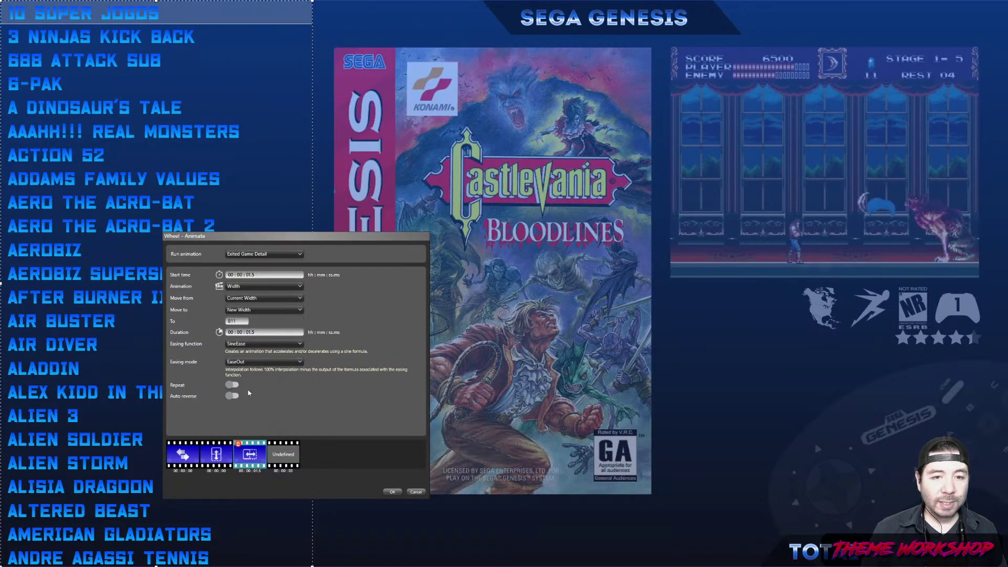
pyautogui.click(246, 299)
pyautogui.click(242, 298)
pyautogui.click(246, 310)
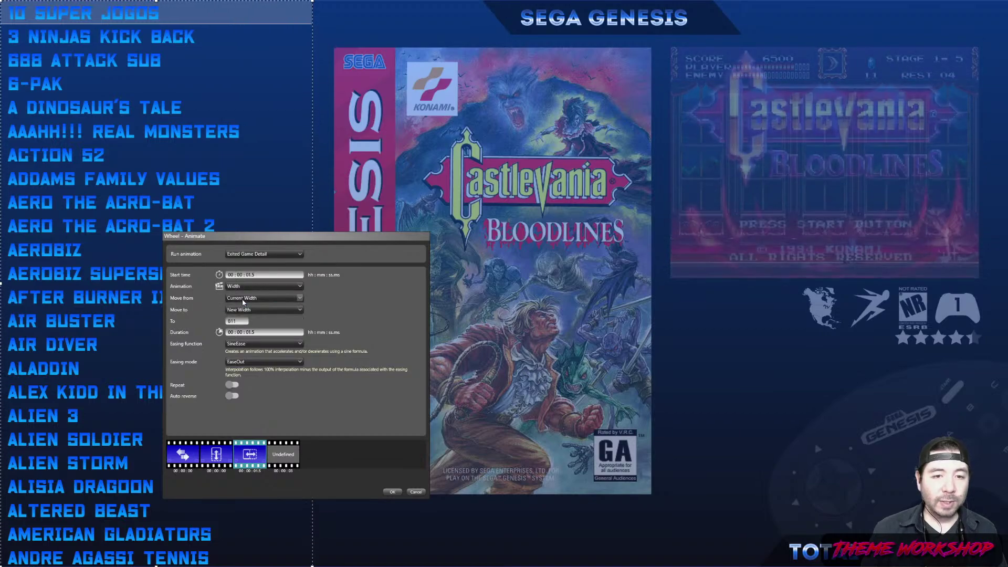
pyautogui.click(245, 323)
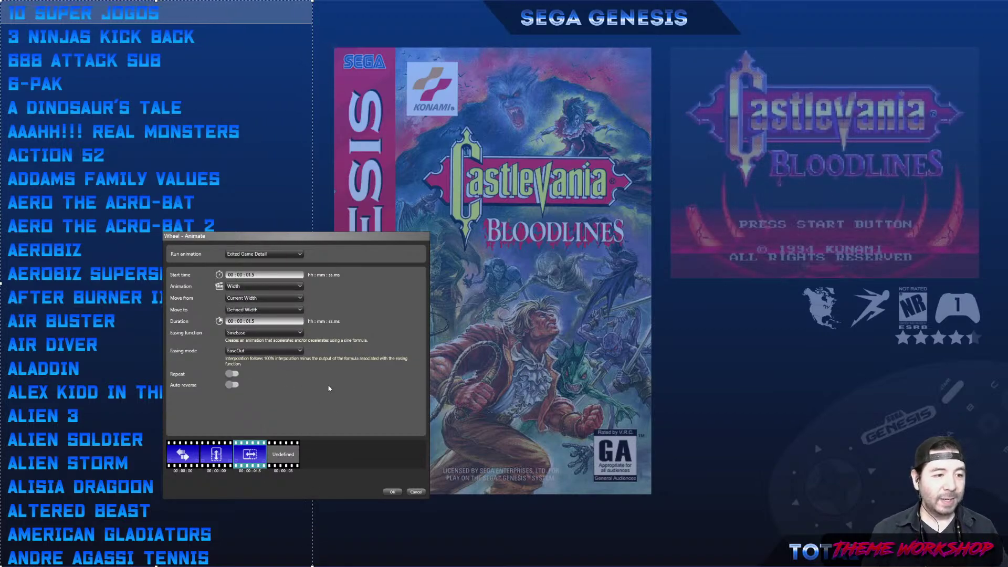
pyautogui.click(391, 492)
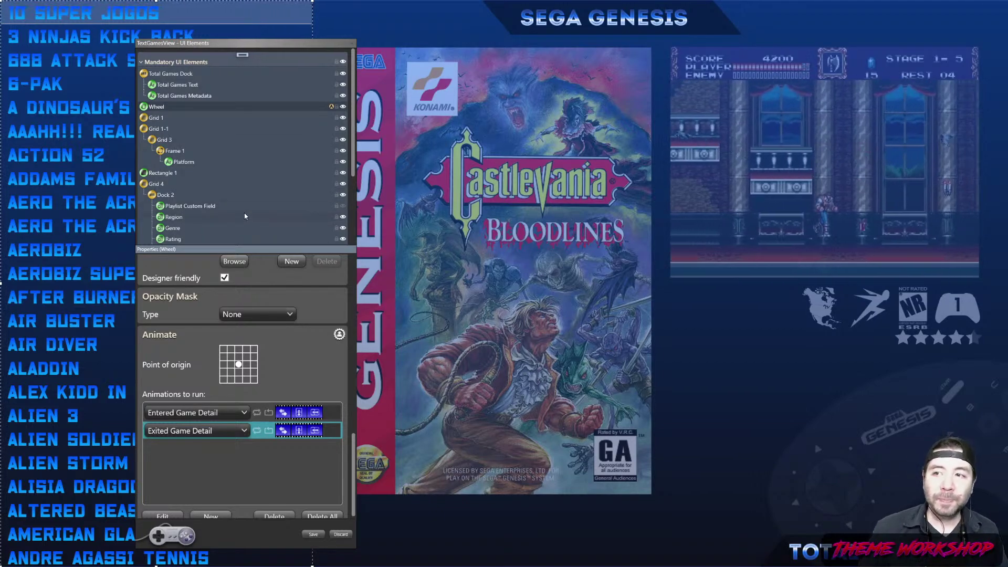
# Duplicate BoxArt's Entered Game Detail animation and make the copy run on Exited Game Detail.
pyautogui.scroll(-4, 244, 212)
pyautogui.scroll(4, 249, 216)
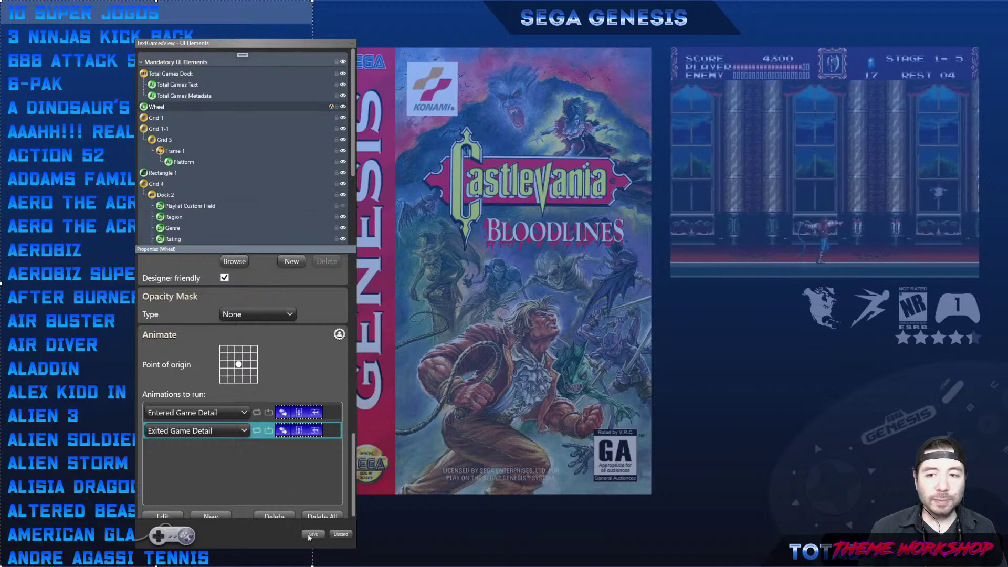
pyautogui.scroll(-4, 227, 193)
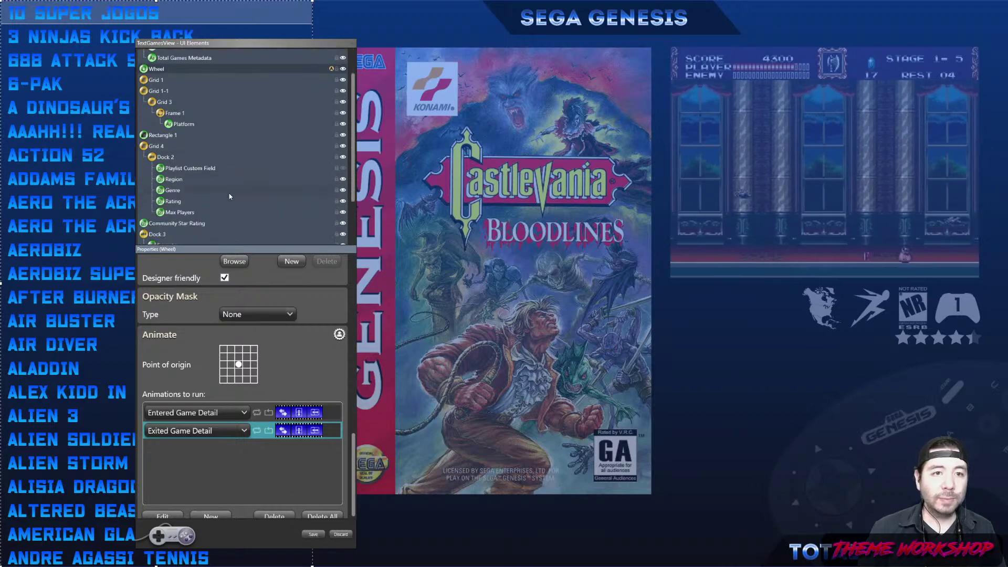
pyautogui.click(160, 212)
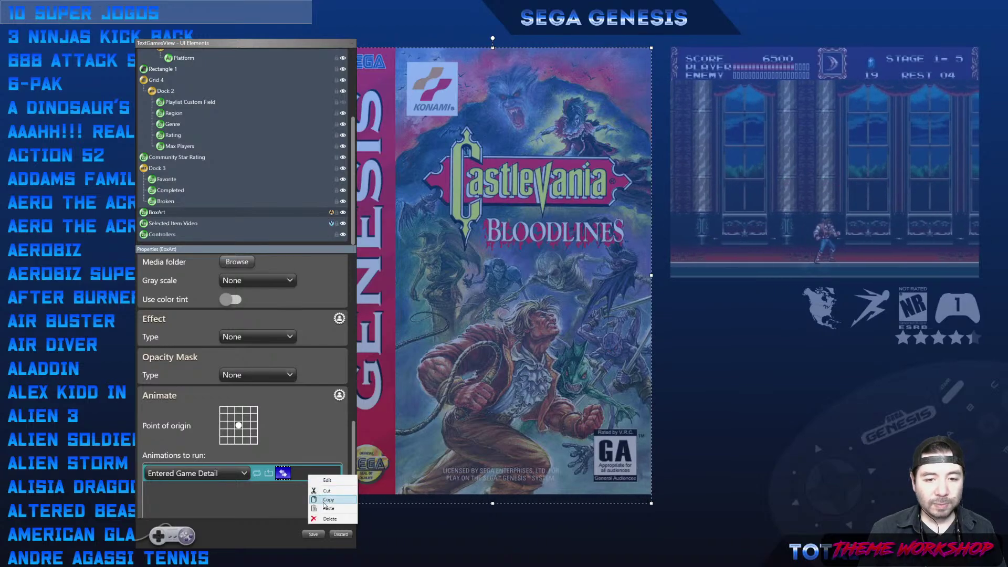
pyautogui.scroll(-2, 292, 500)
pyautogui.rightClick(291, 499)
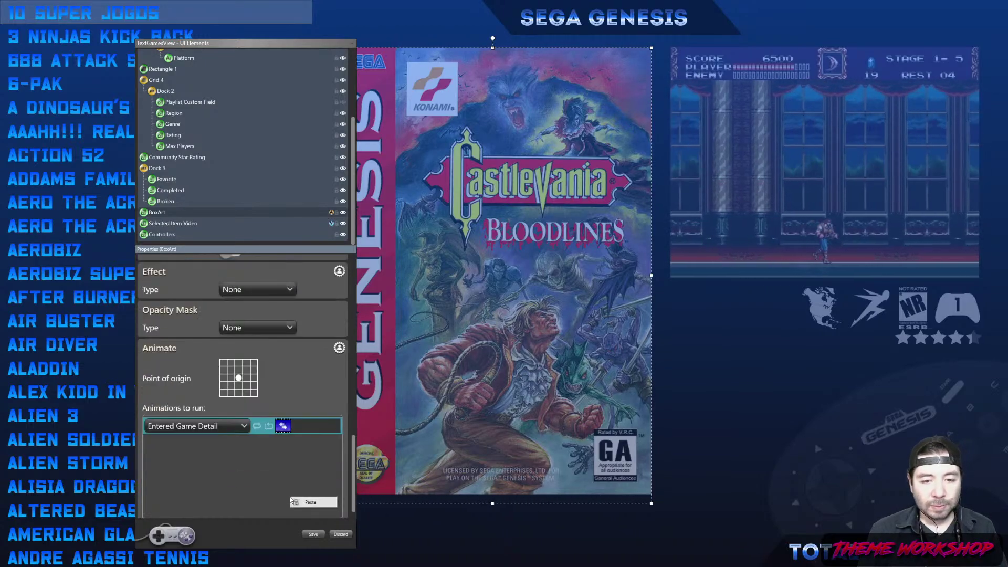
pyautogui.doubleClick(308, 443)
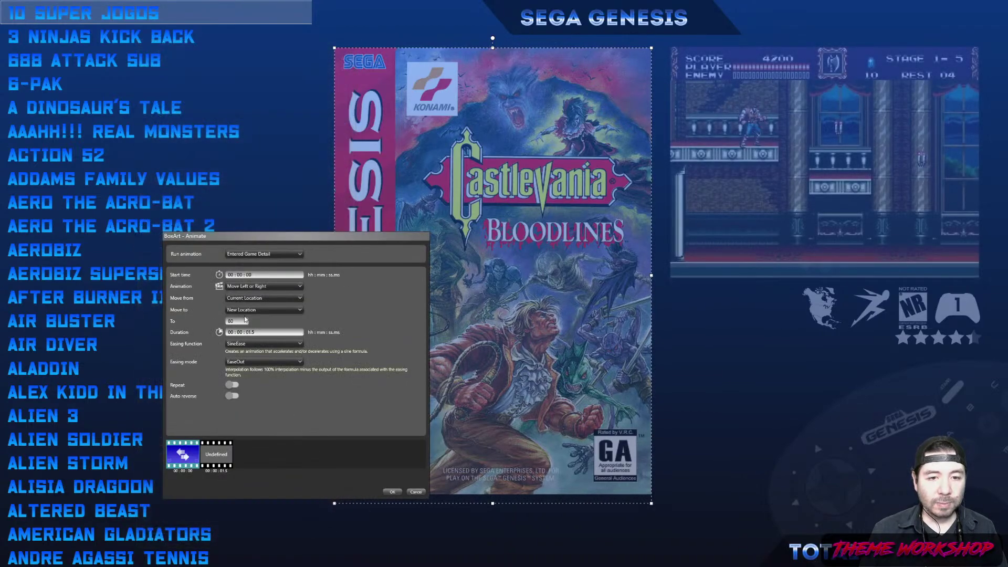
pyautogui.click(284, 254)
pyautogui.click(297, 297)
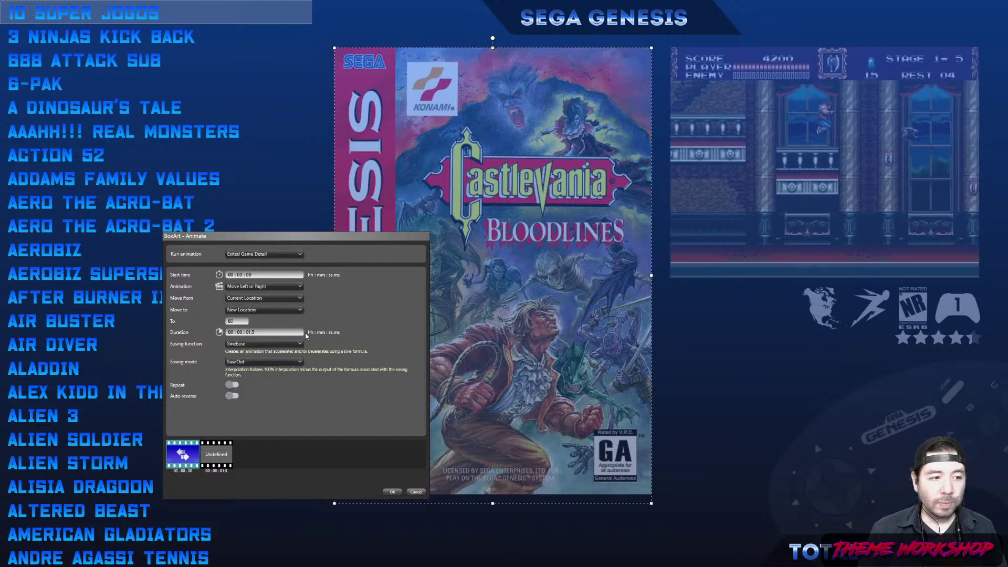
# Set BoxArt's exit movement to end at Defined Location and save the TextGamesView changes.
pyautogui.click(252, 298)
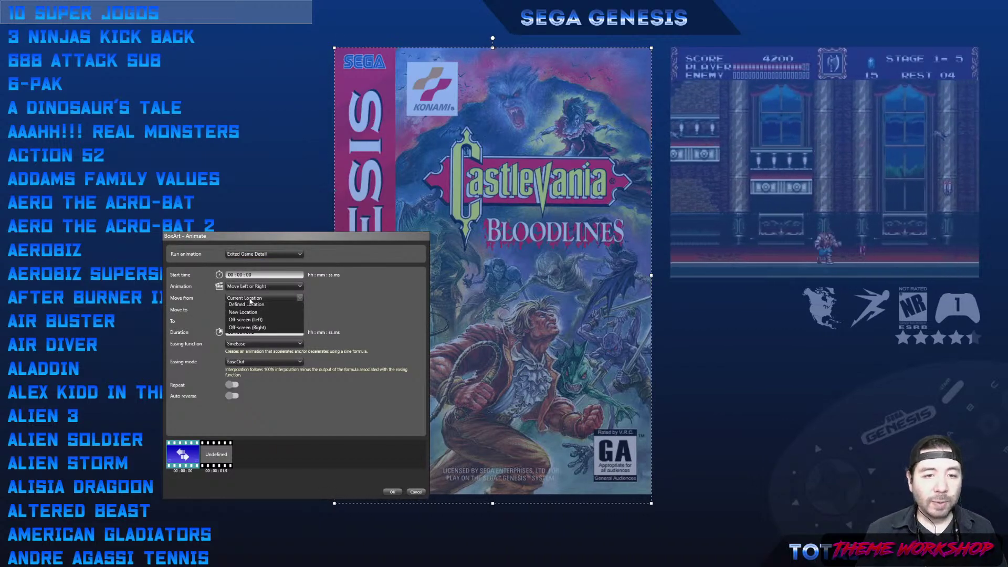
pyautogui.click(249, 307)
pyautogui.click(249, 310)
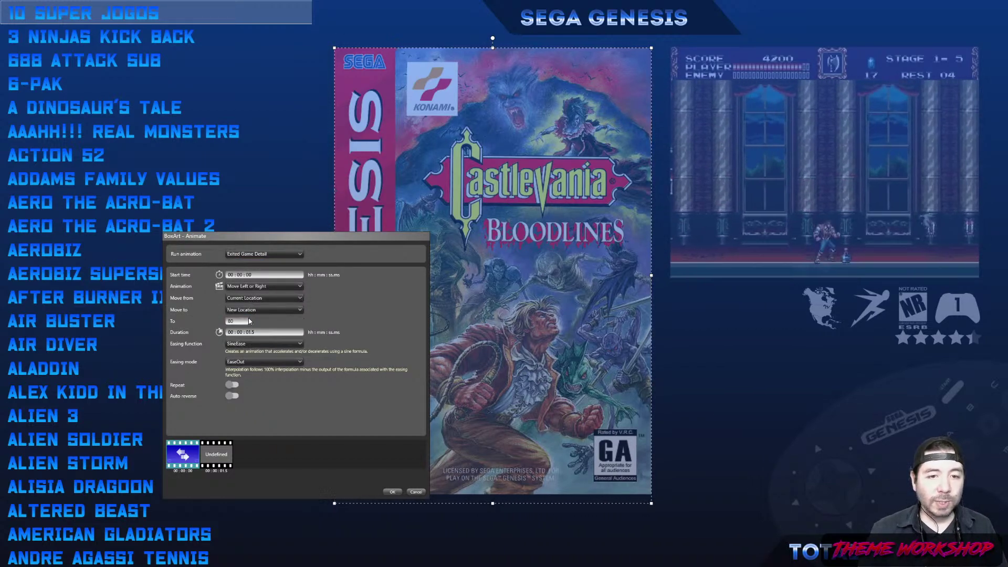
pyautogui.click(247, 319)
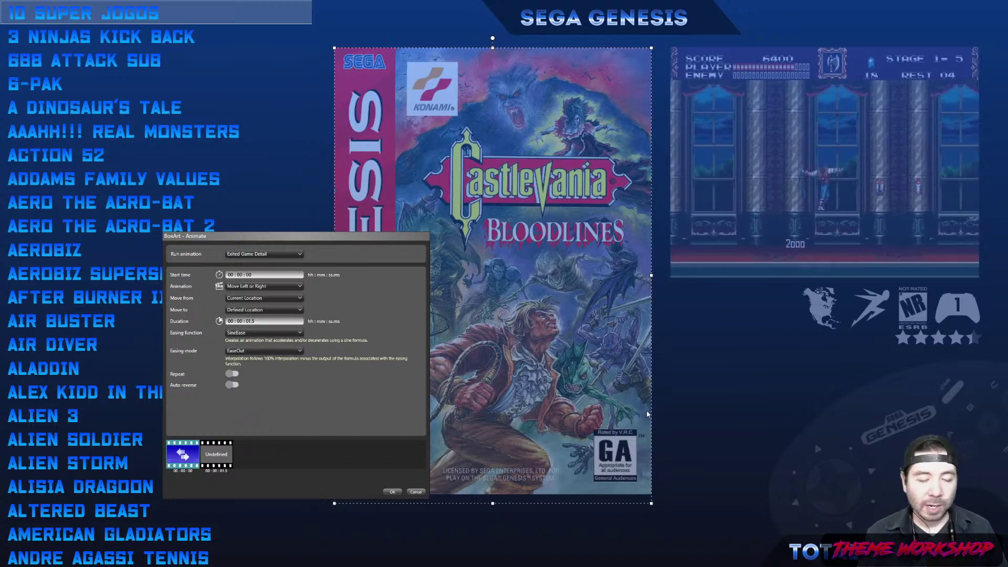
pyautogui.click(391, 492)
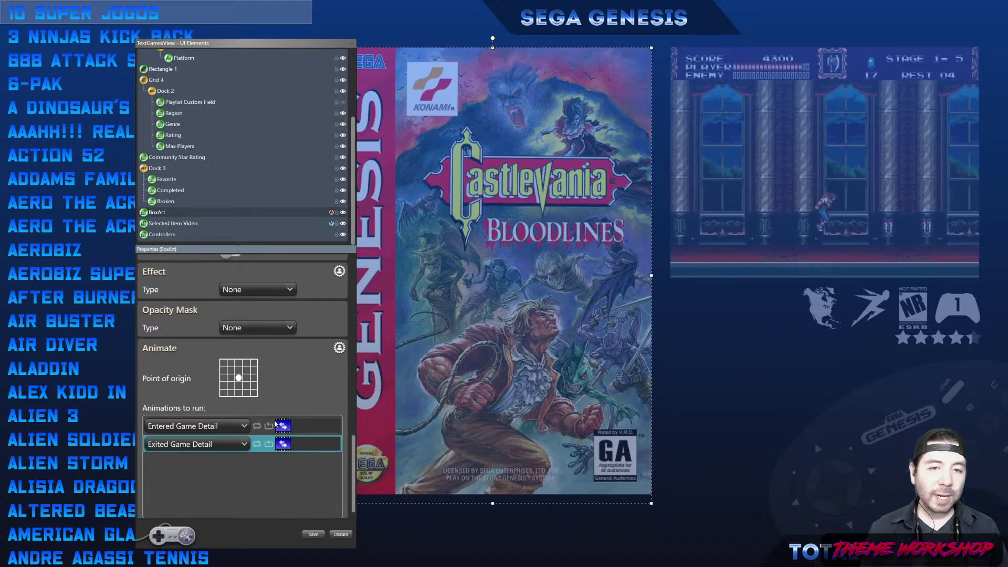
pyautogui.scroll(10, 342, 266)
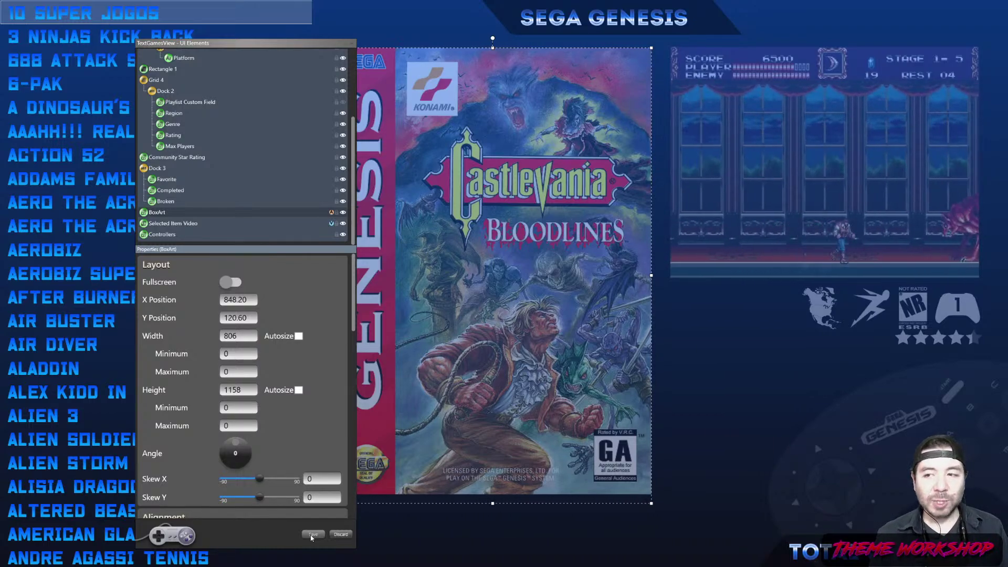
pyautogui.click(312, 535)
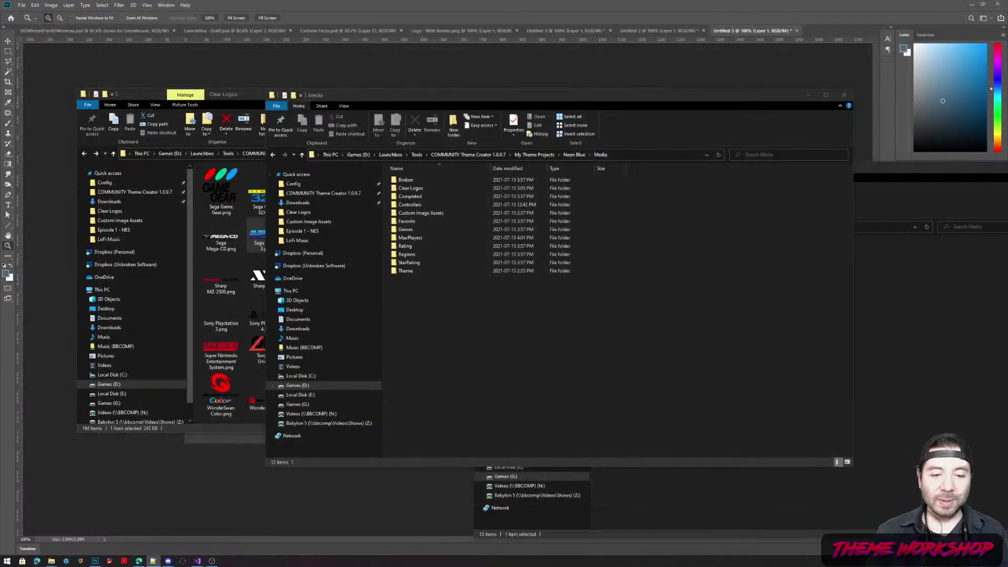
# Open a new File Explorer window.
pyautogui.click(831, 565)
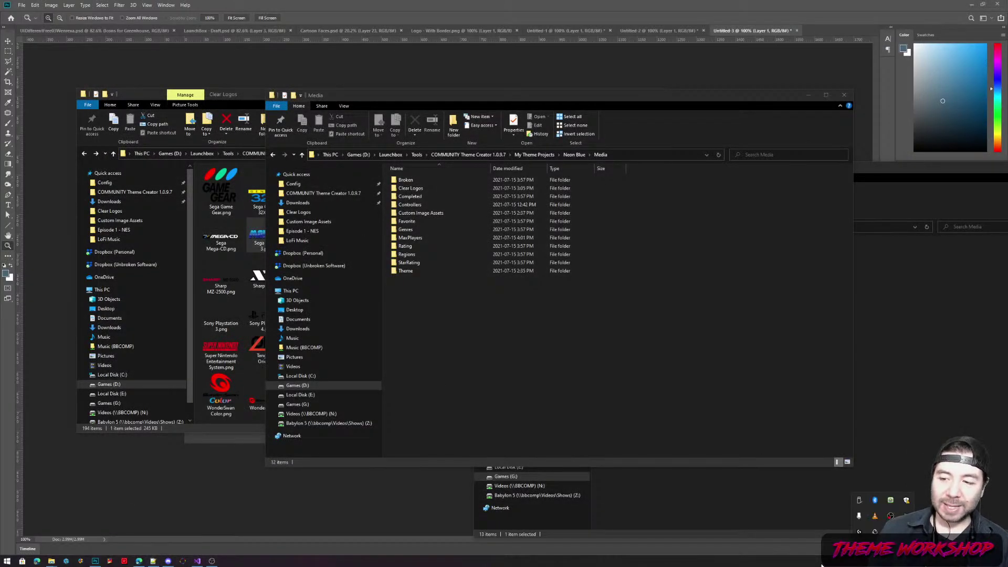
pyautogui.click(550, 345)
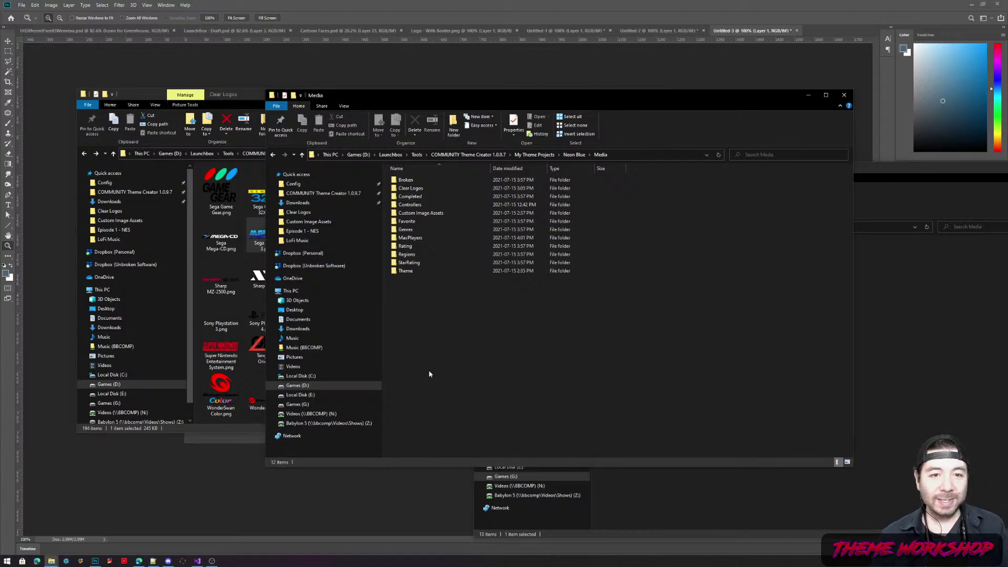
pyautogui.press('super+e')
pyautogui.click(419, 167)
pyautogui.write('g:\\lau')
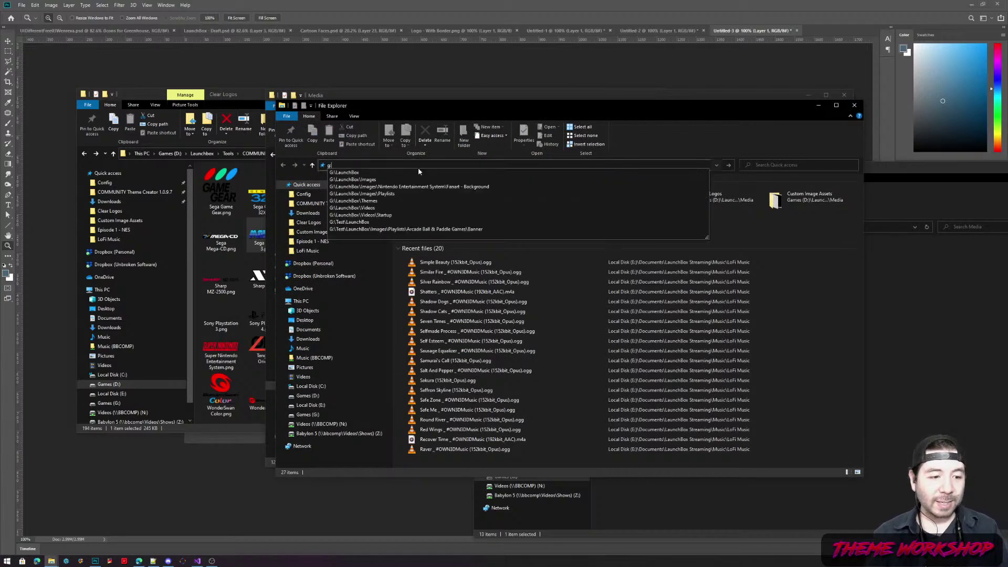
pyautogui.write('nchbox\\')
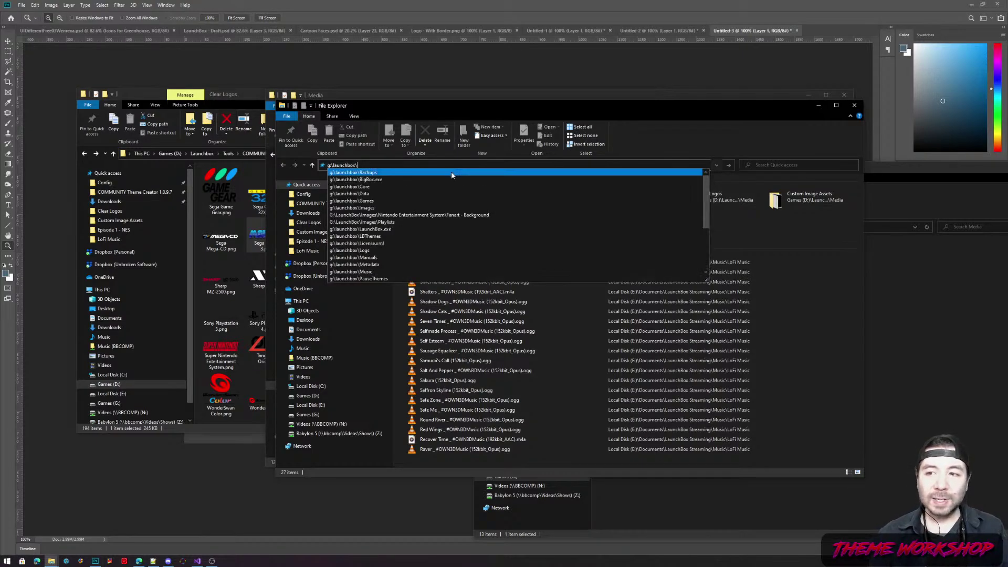
pyautogui.press('BackSpace')
pyautogui.press('BackSpace')
pyautogui.press('BackSpace')
pyautogui.press('BackSpace')
pyautogui.press('BackSpace')
pyautogui.press('BackSpace')
pyautogui.press('BackSpace')
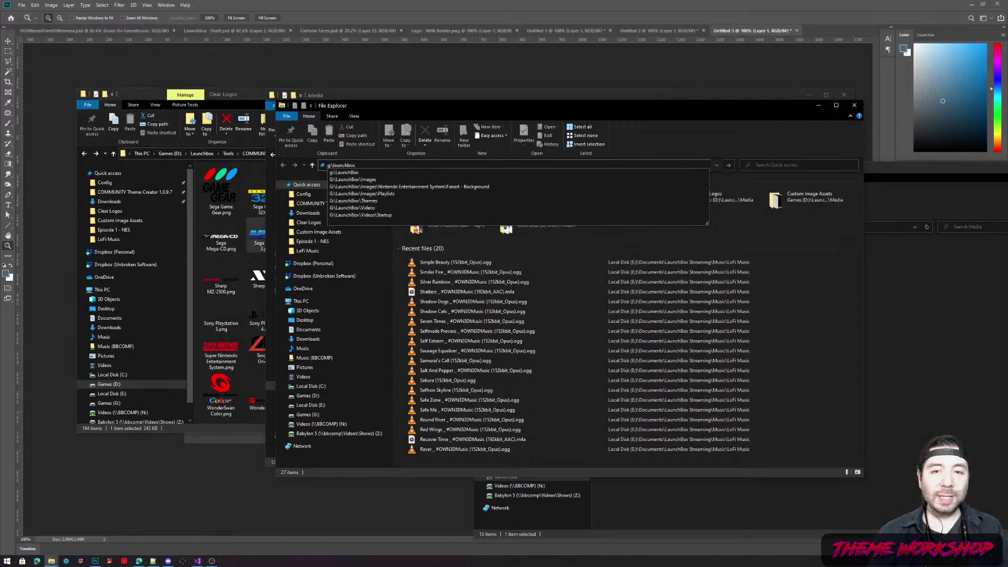
pyautogui.write('nchbox')
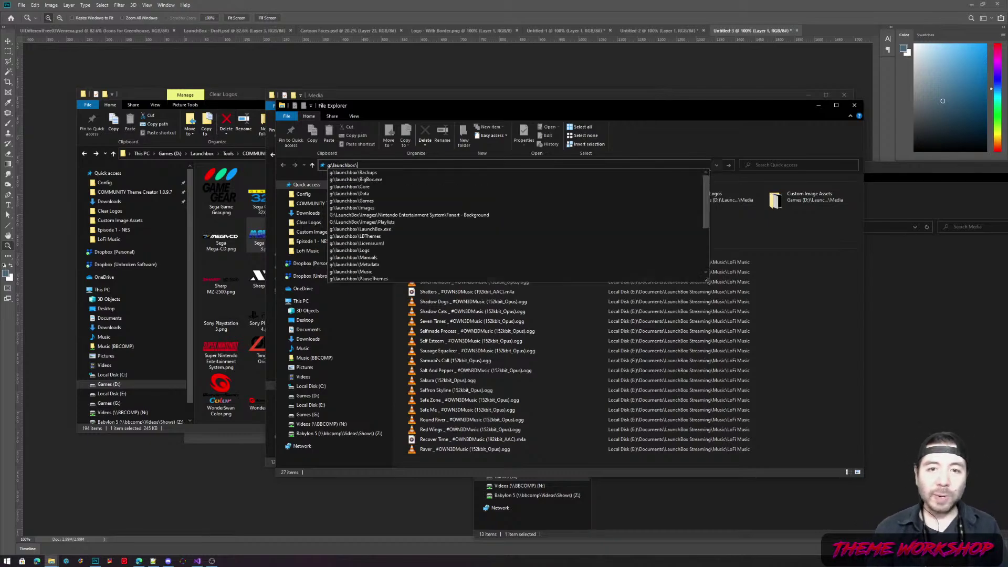
pyautogui.write('==')
pyautogui.press('BackSpace')
pyautogui.press('BackSpace')
pyautogui.press('BackSpace')
pyautogui.press('BackSpace')
pyautogui.press('BackSpace')
pyautogui.press('BackSpace')
pyautogui.press('BackSpace')
pyautogui.press('BackSpace')
pyautogui.press('BackSpace')
pyautogui.press('BackSpace')
pyautogui.press('BackSpace')
pyautogui.press('BackSpace')
pyautogui.press('BackSpace')
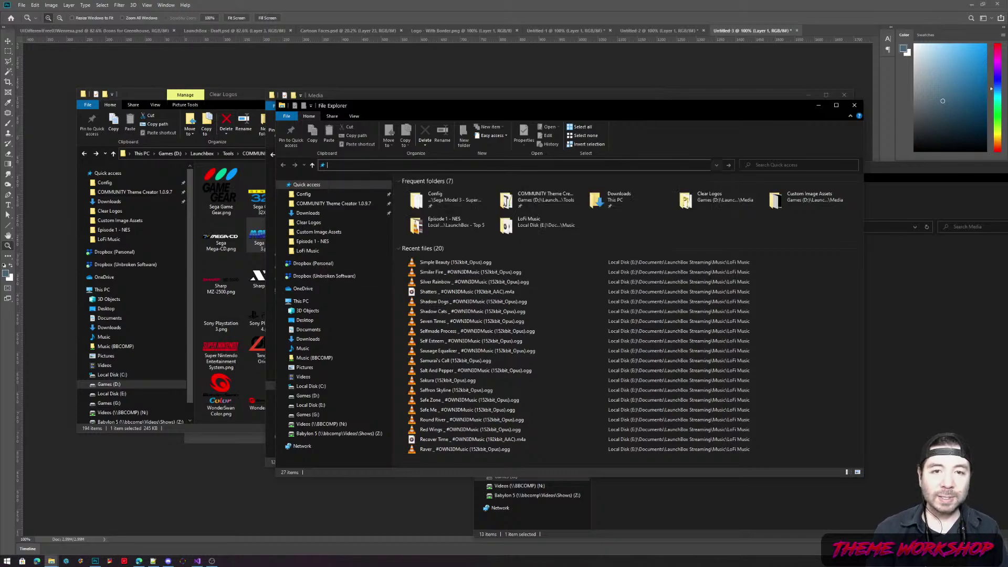
# Launch Theme Creator from the COMMUNITY Theme Creator 1.0.9.7 folder and try to switch to another view of the Neon Blue theme.
pyautogui.click(329, 204)
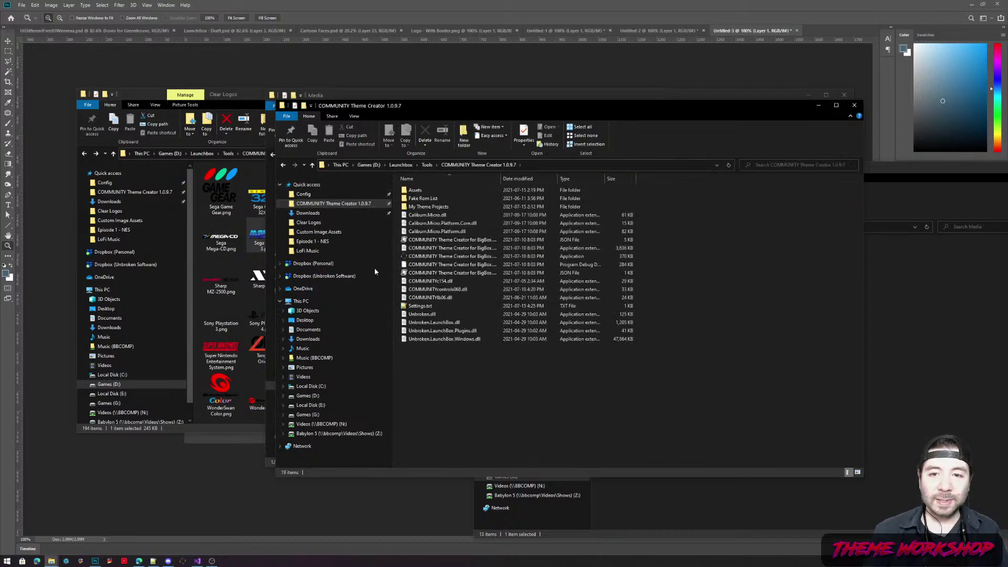
pyautogui.click(430, 257)
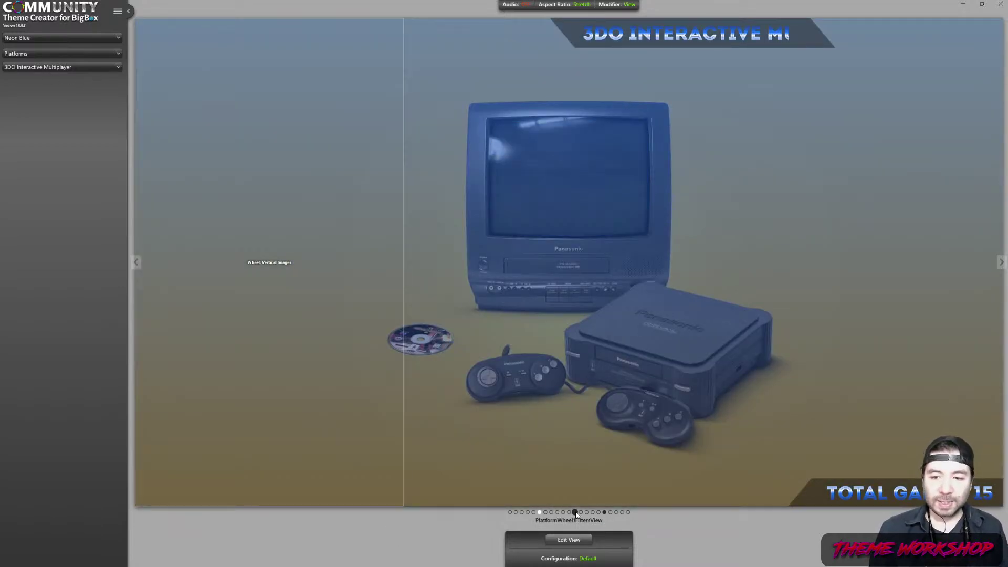
pyautogui.click(576, 513)
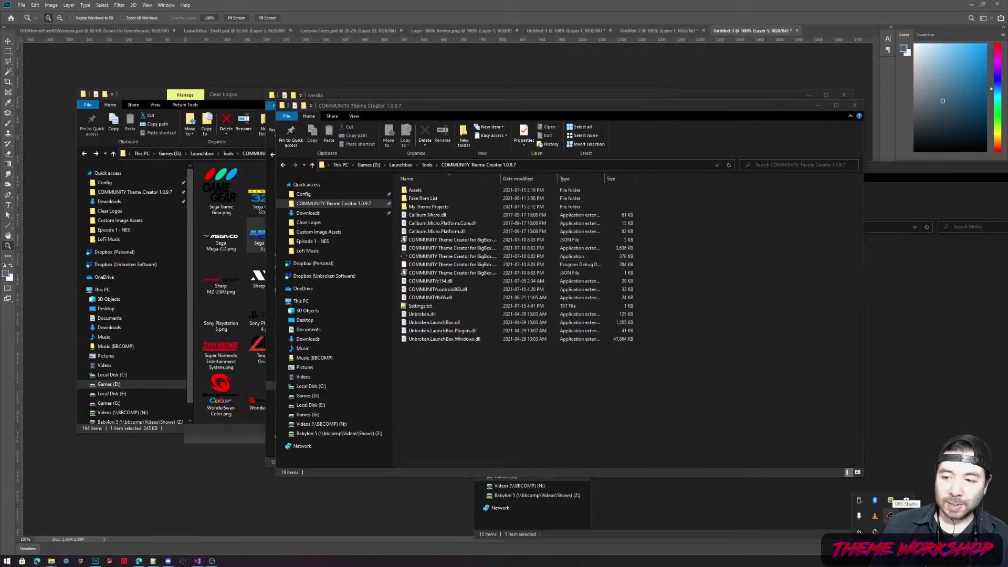
# Relaunch Theme Creator from its program folder and try again to switch to another Neon Blue view.
pyautogui.click(546, 387)
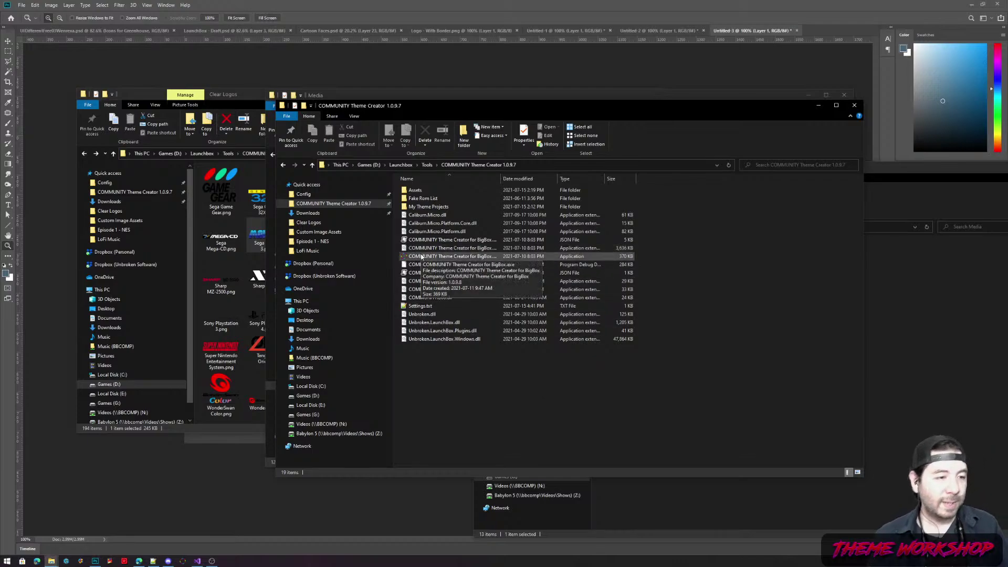
pyautogui.click(421, 256)
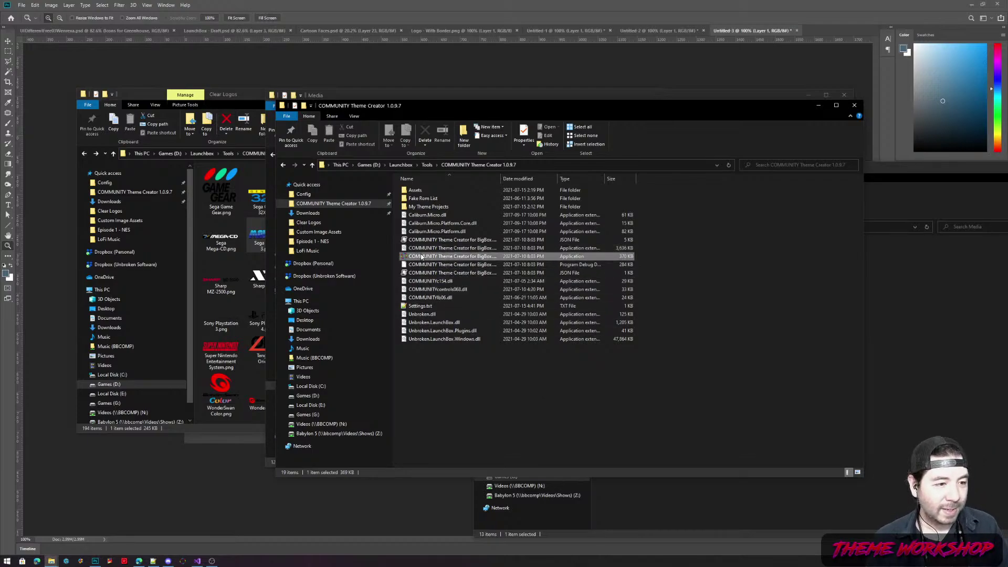
pyautogui.click(488, 401)
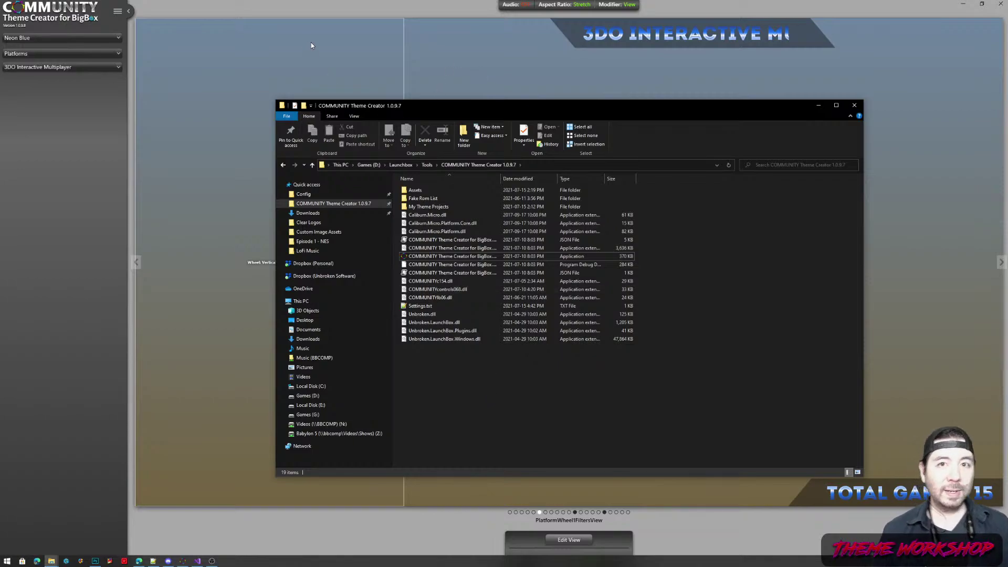
pyautogui.click(312, 5)
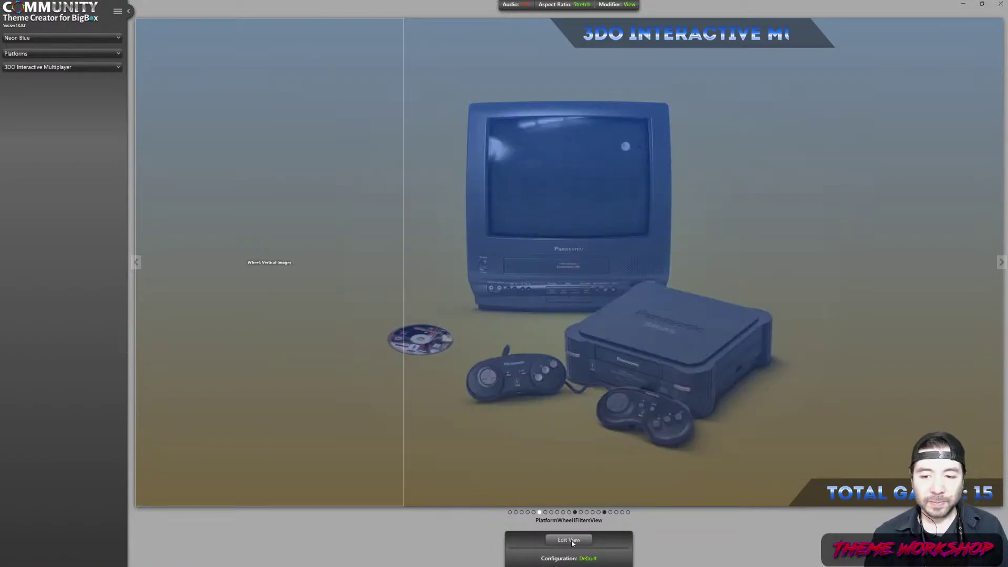
pyautogui.click(575, 512)
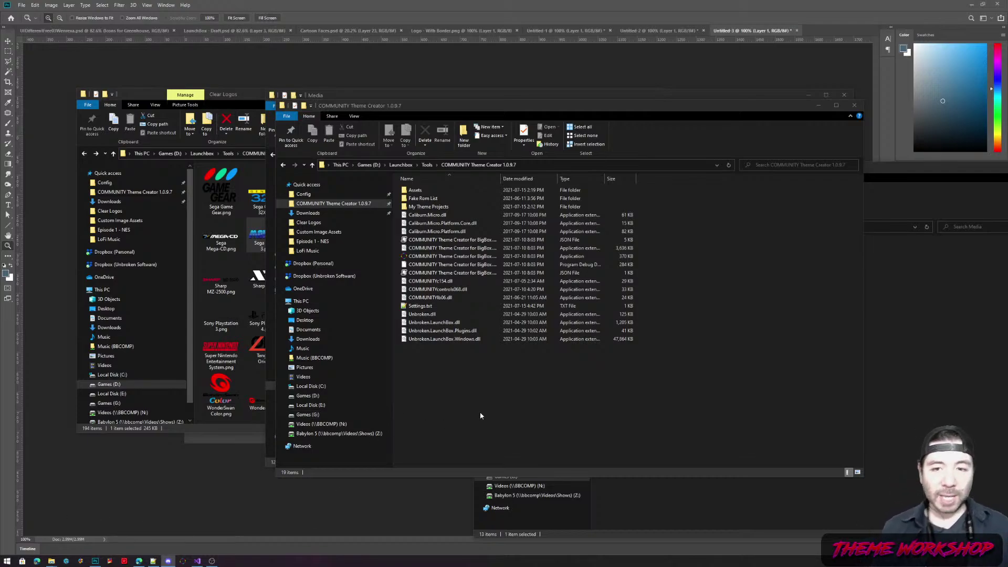
# Start Theme Creator again from its program folder and publish the Neon Blue theme.
pyautogui.click(457, 259)
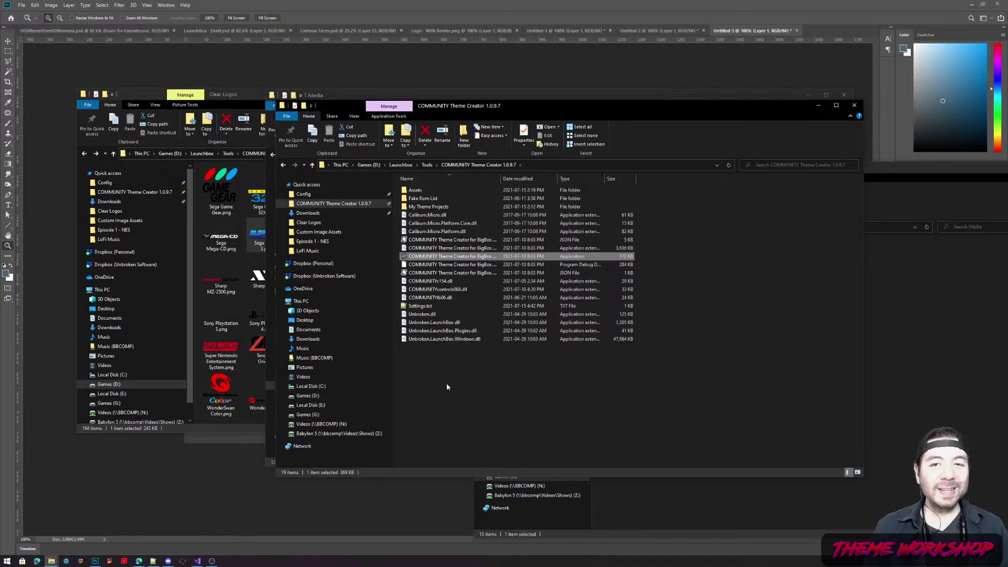
pyautogui.doubleClick(449, 256)
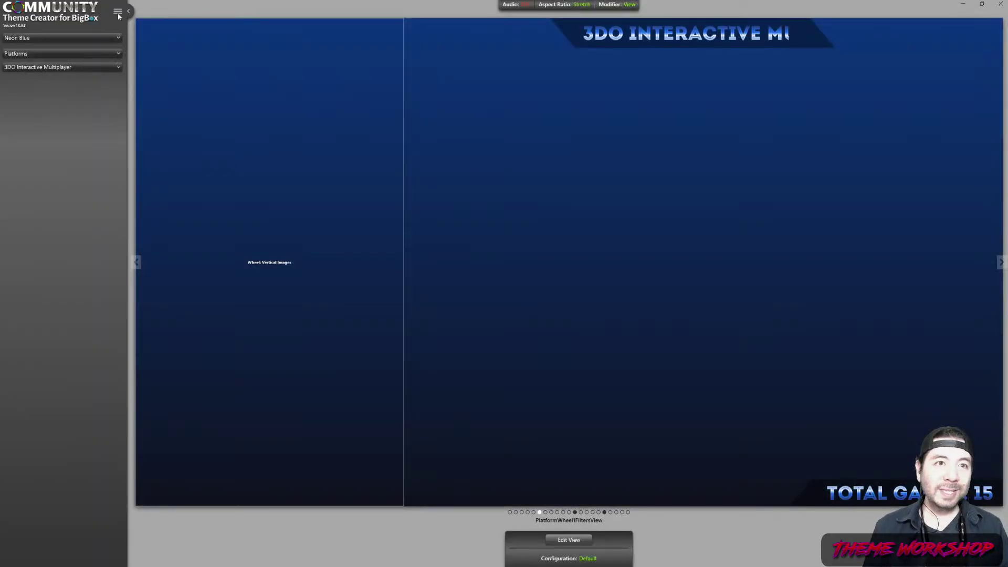
pyautogui.click(118, 11)
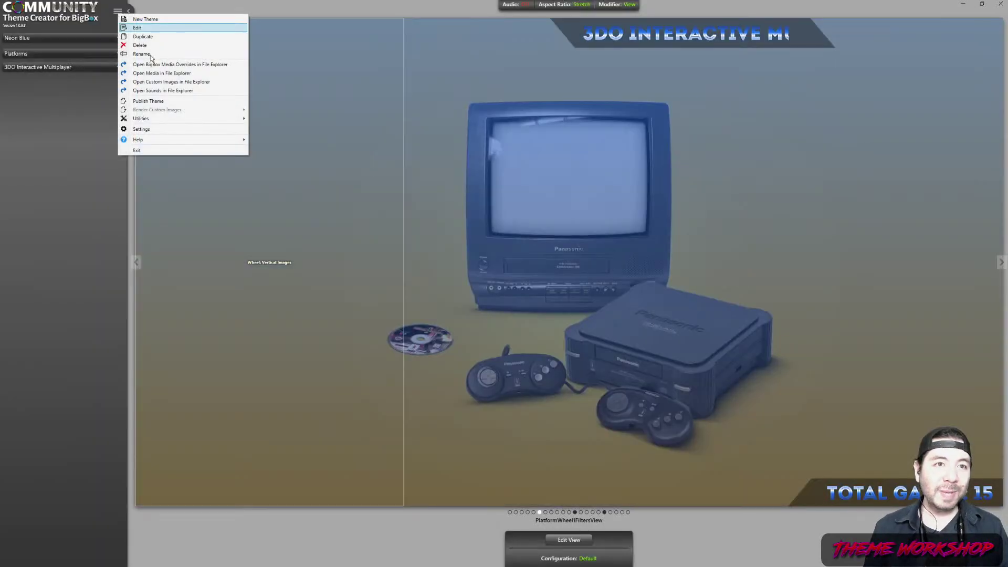
pyautogui.click(169, 103)
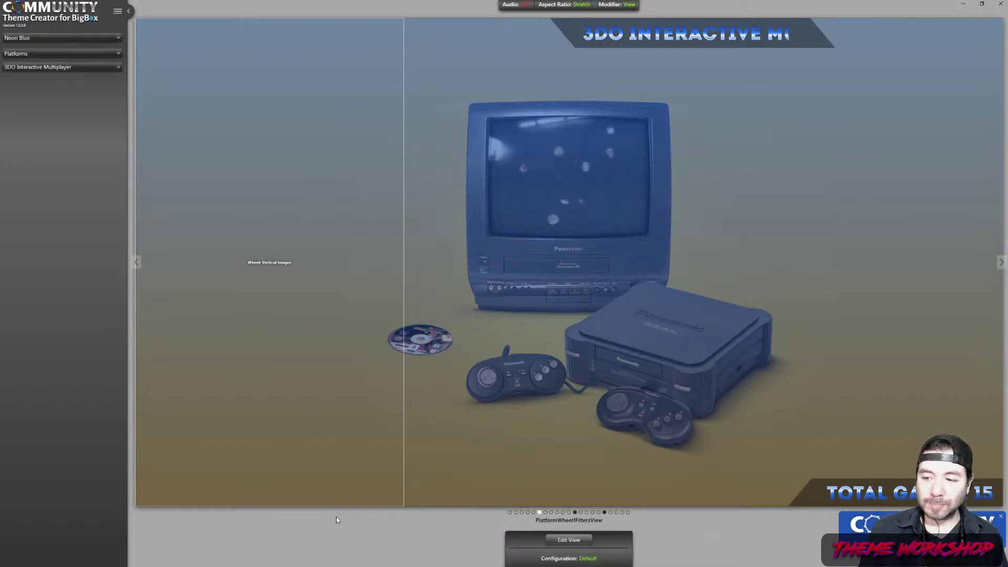
# Switch to LaunchBox and start Big Box from it to test the published theme.
pyautogui.press('super')
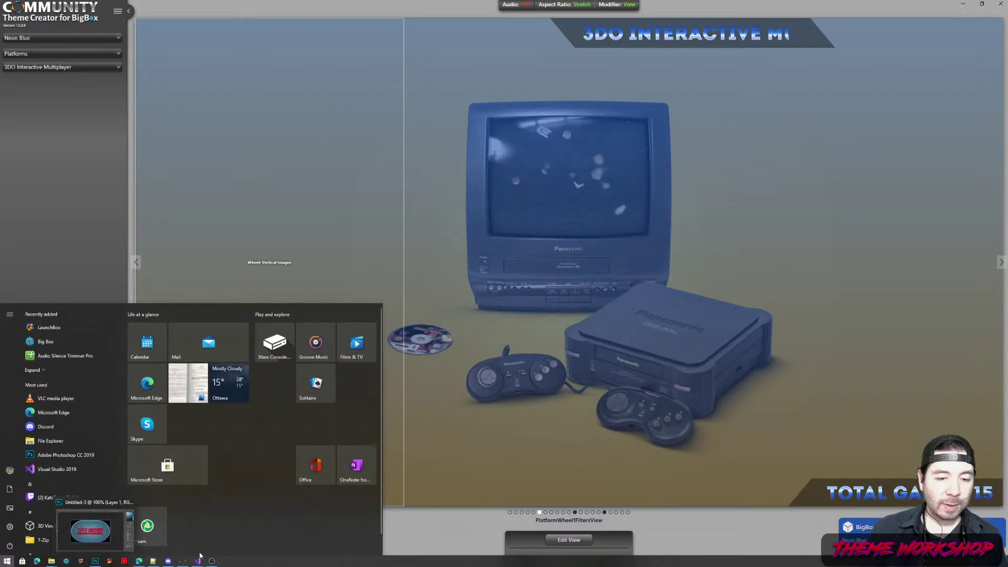
pyautogui.press('Escape')
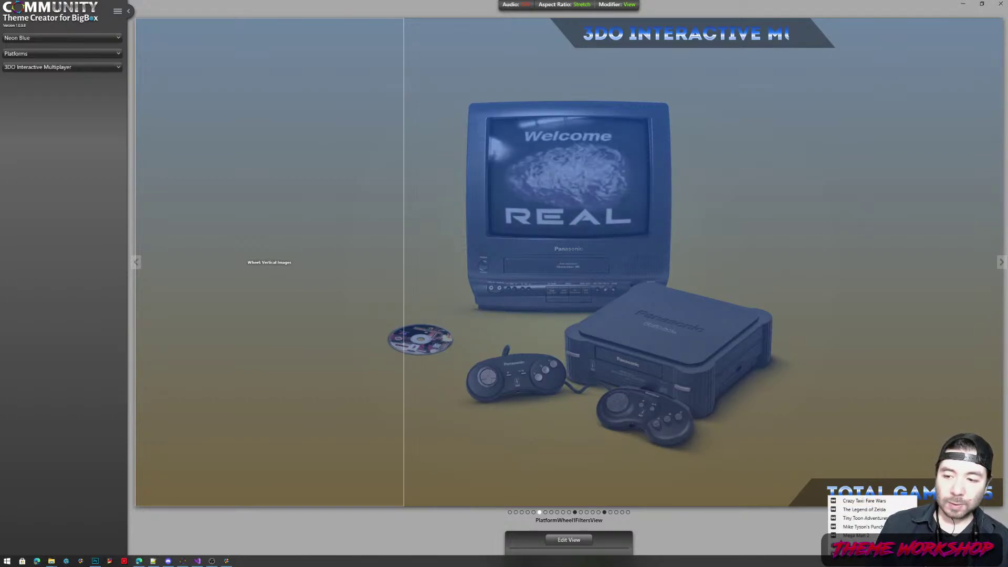
pyautogui.click(226, 562)
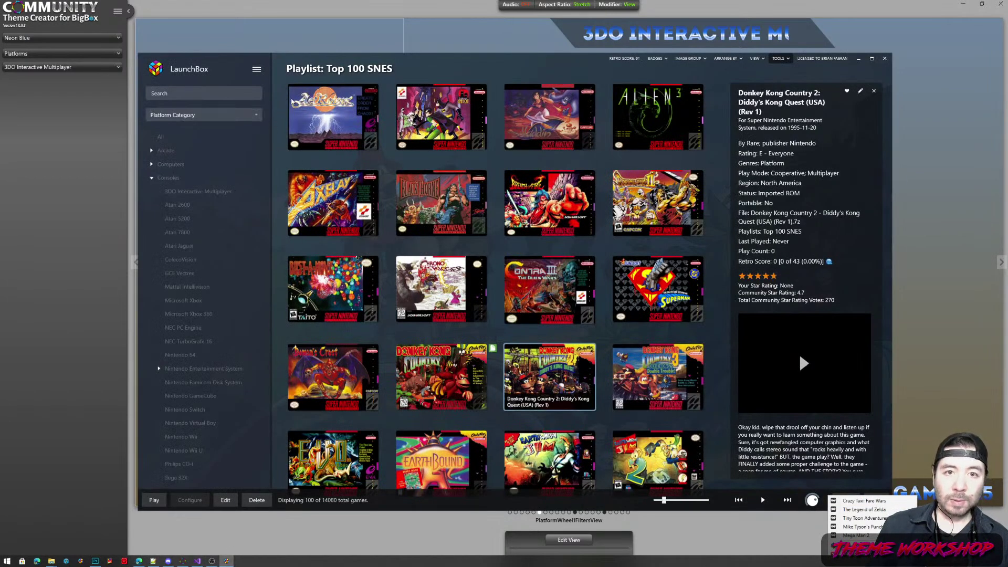
pyautogui.click(257, 70)
pyautogui.click(292, 78)
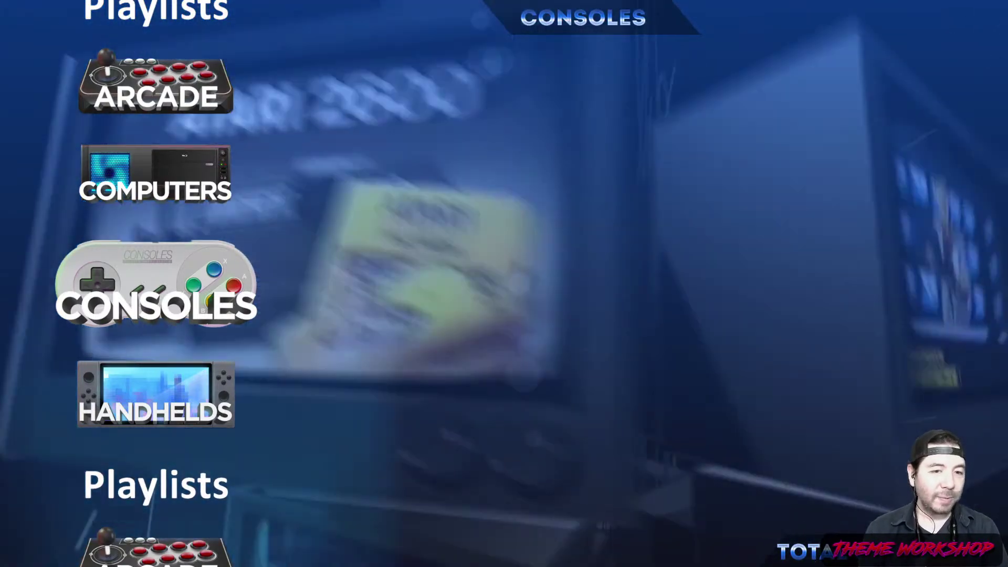
# Enter the Consoles category in Big Box and open the Nintendo Entertainment System platform.
pyautogui.press('Return')
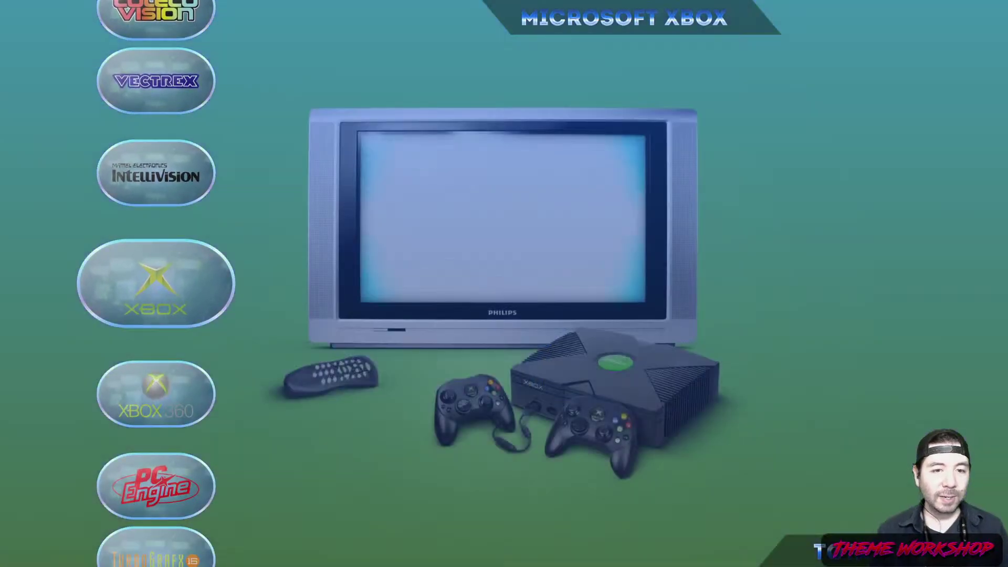
pyautogui.press('Down')
pyautogui.press('Down')
pyautogui.press('Down')
pyautogui.press('Down')
pyautogui.press('Up')
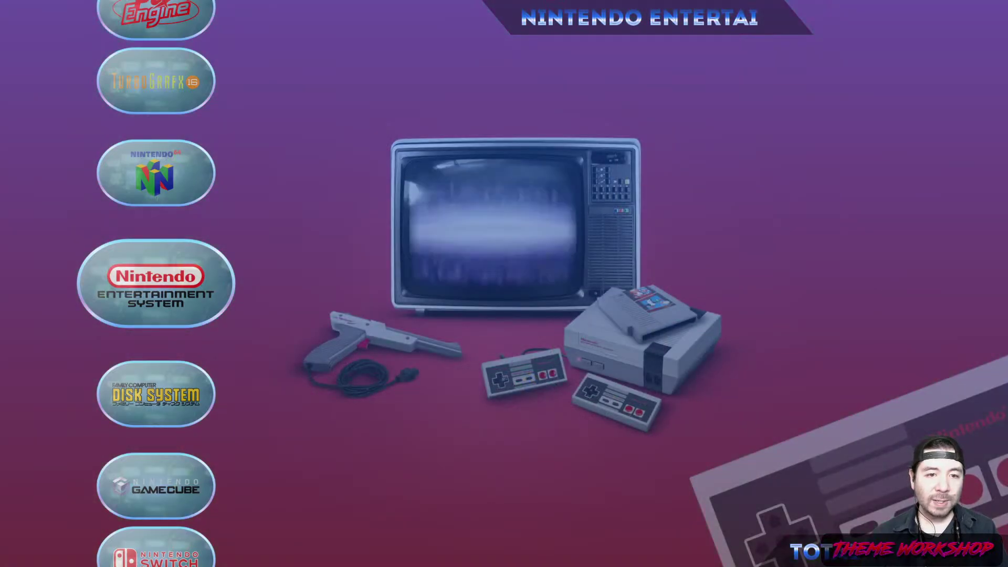
pyautogui.press('Return')
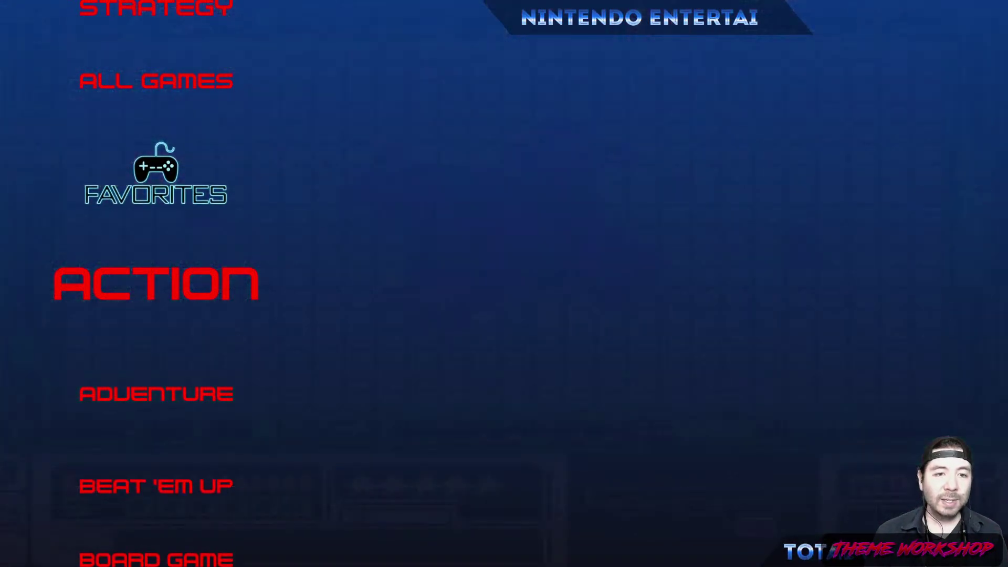
# Open All Games for the Nintendo Entertainment System and test wheel navigation around Super Mario Bros. 3.
pyautogui.press('Up')
pyautogui.press('Up')
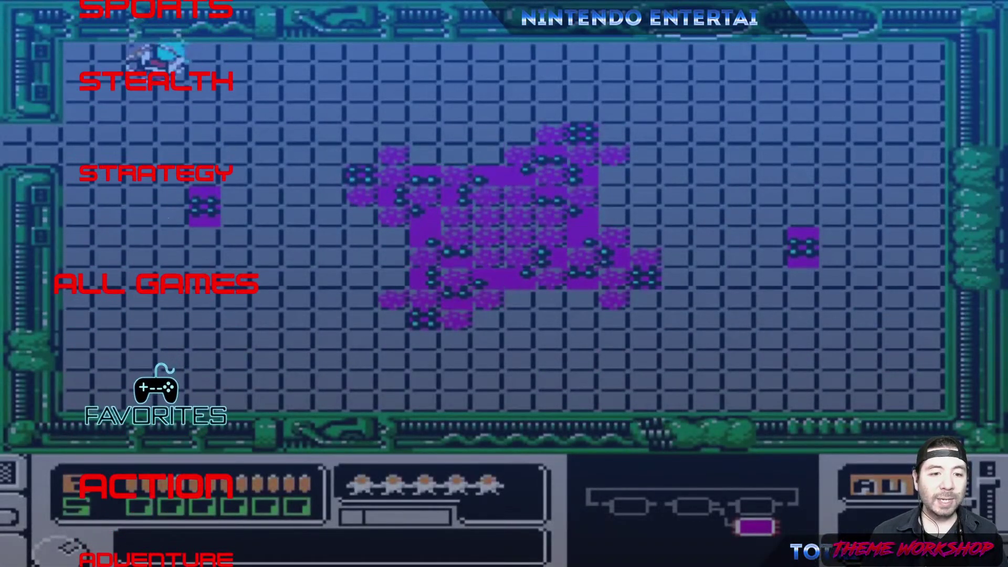
pyautogui.press('Return')
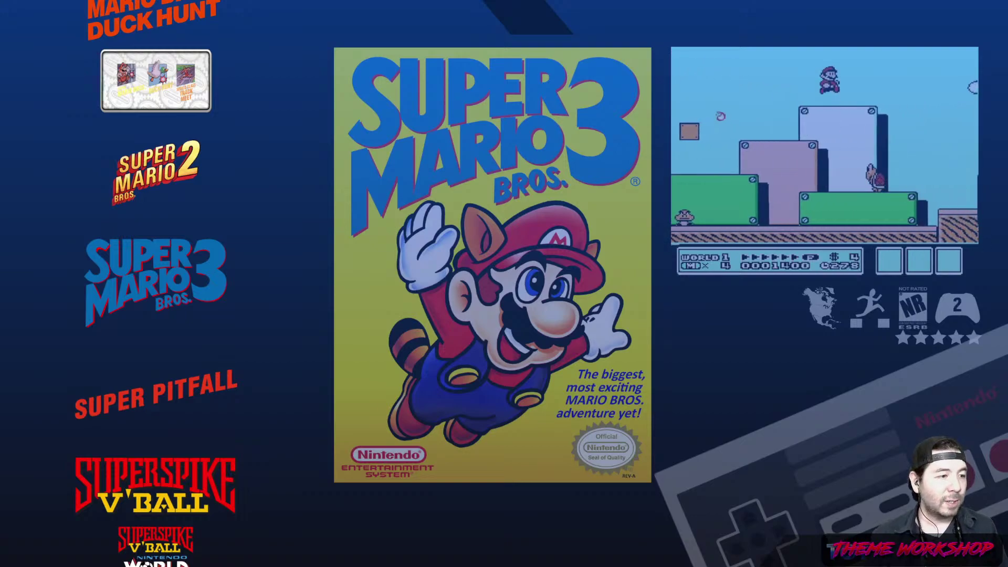
pyautogui.press('Up')
pyautogui.press('Up')
pyautogui.press('Up')
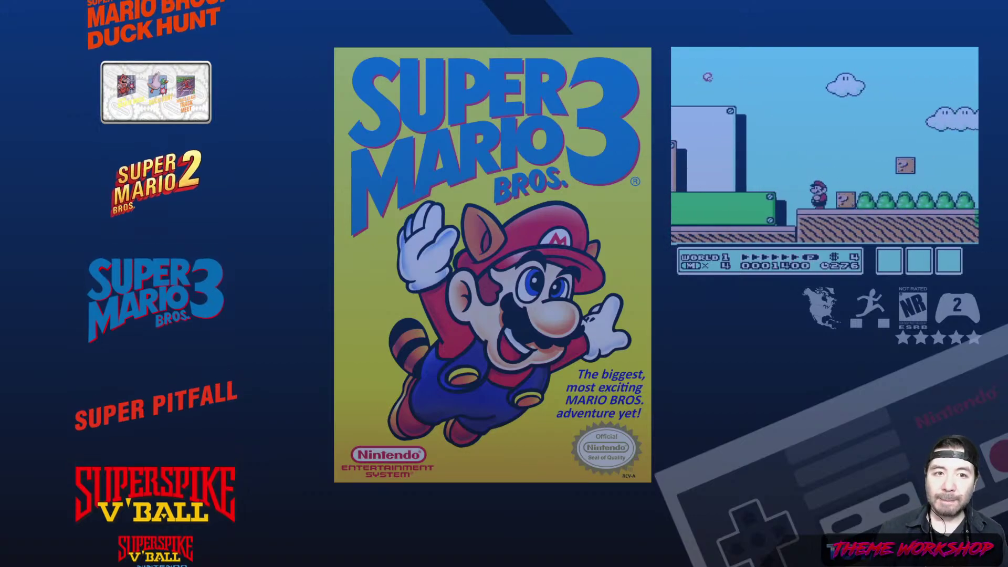
pyautogui.press('Down')
pyautogui.press('Down')
pyautogui.press('Down')
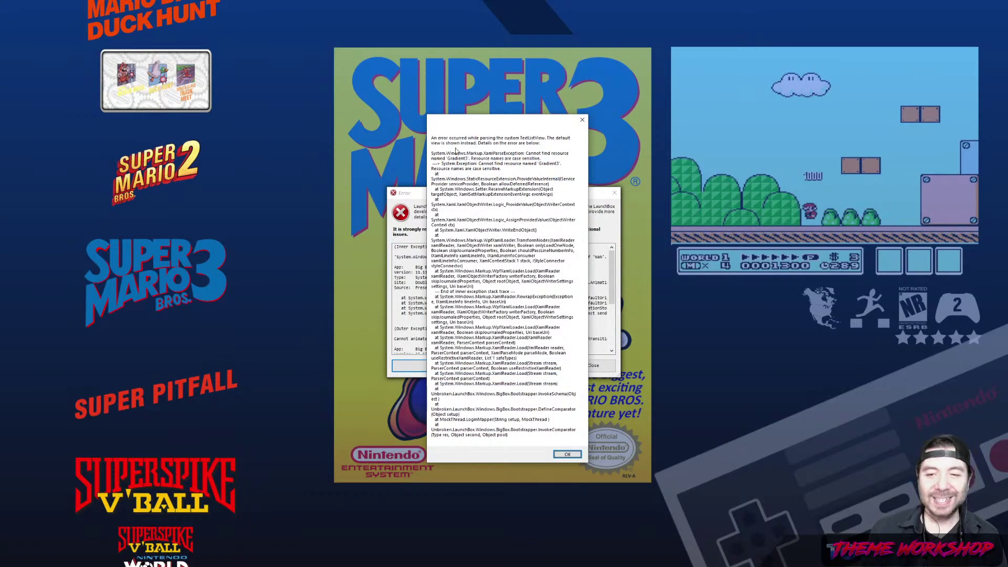
# Dismiss the error dialogs and close Big Box.
pyautogui.click(566, 455)
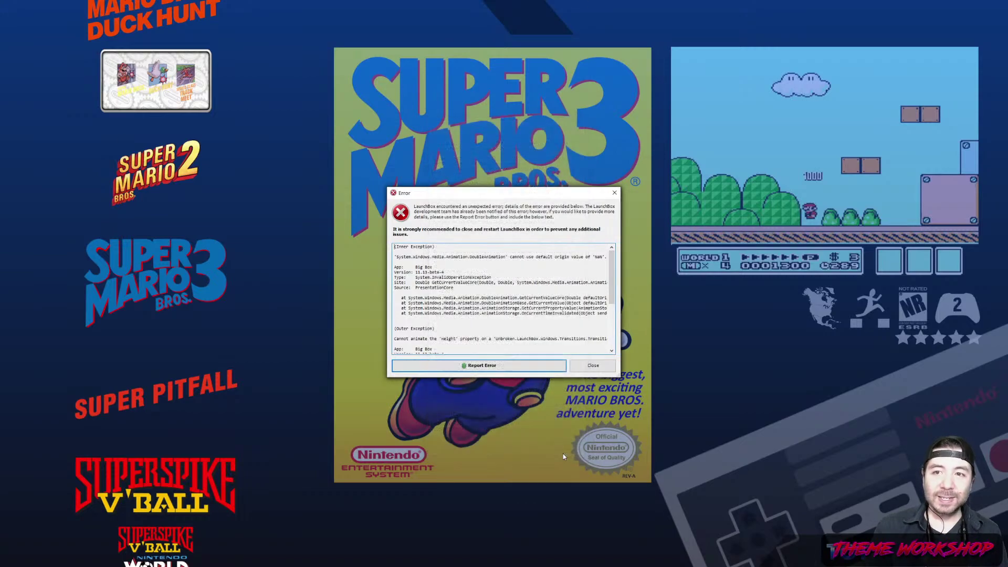
pyautogui.click(592, 365)
pyautogui.click(588, 371)
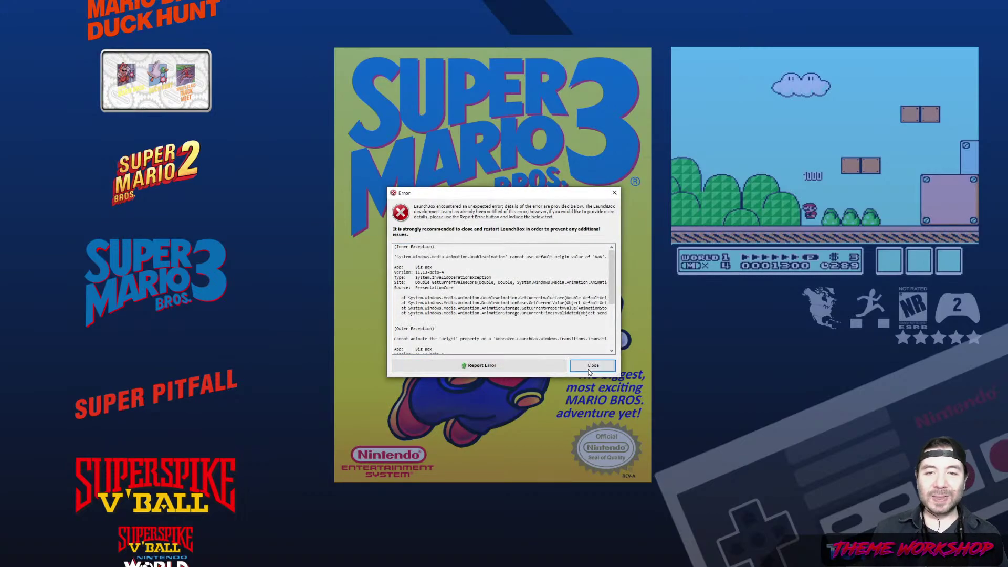
pyautogui.press('super')
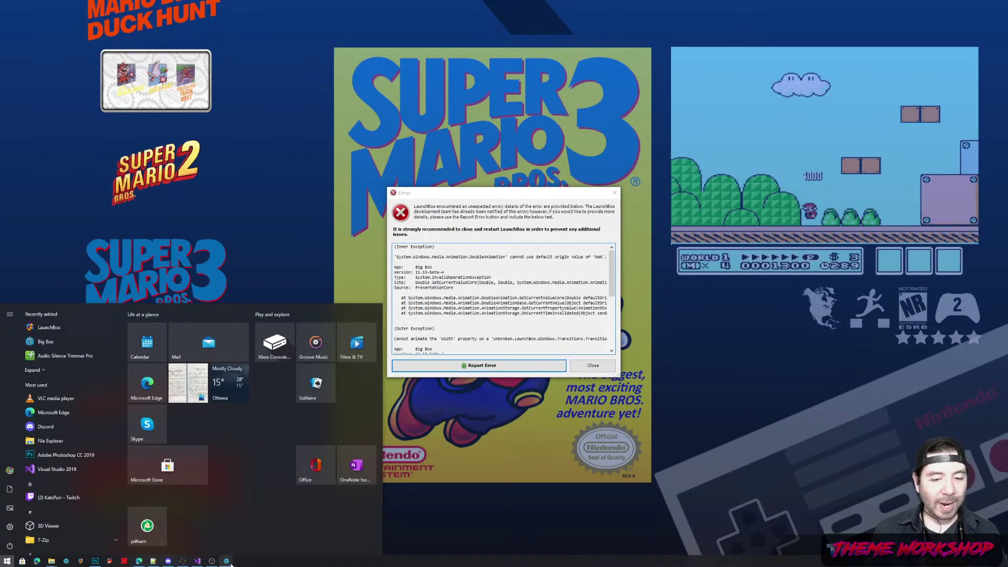
pyautogui.rightClick(226, 560)
pyautogui.click(231, 549)
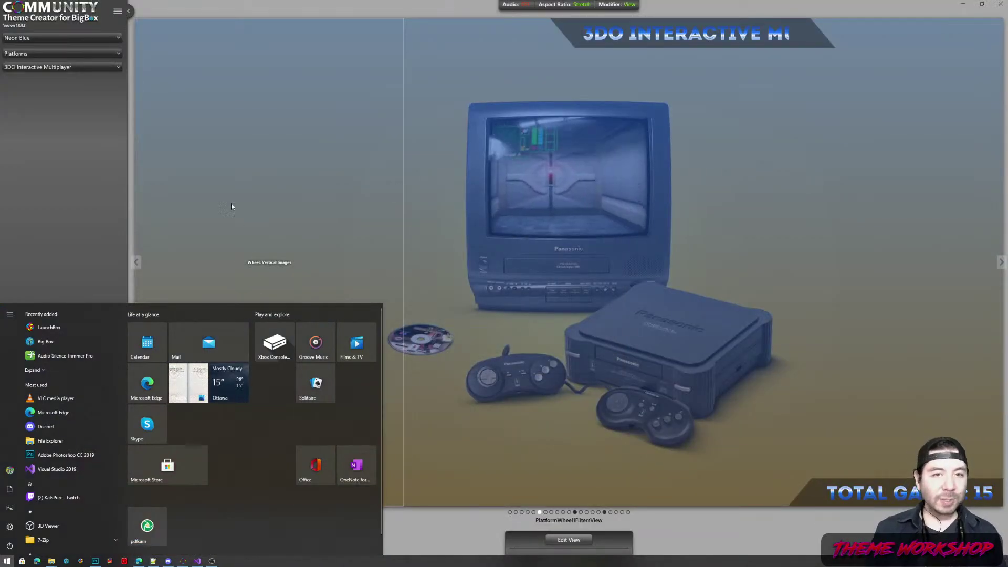
# Relaunch Big Box.
pyautogui.click(228, 5)
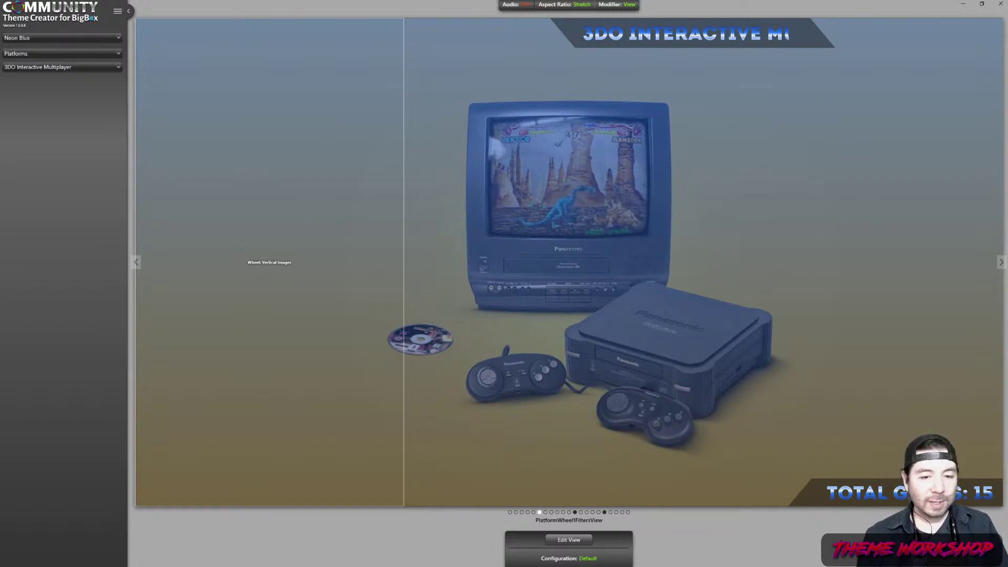
pyautogui.press('super')
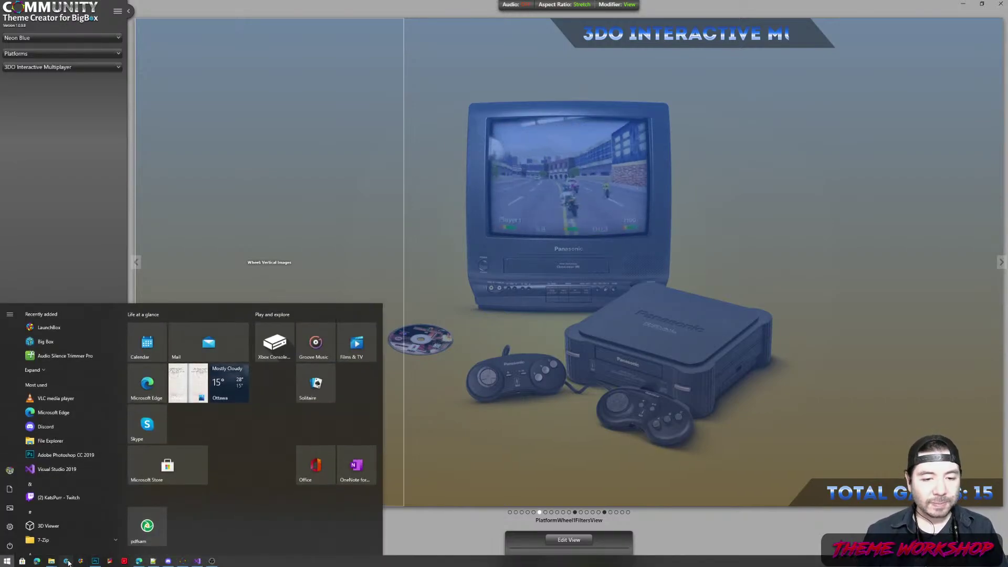
pyautogui.click(67, 562)
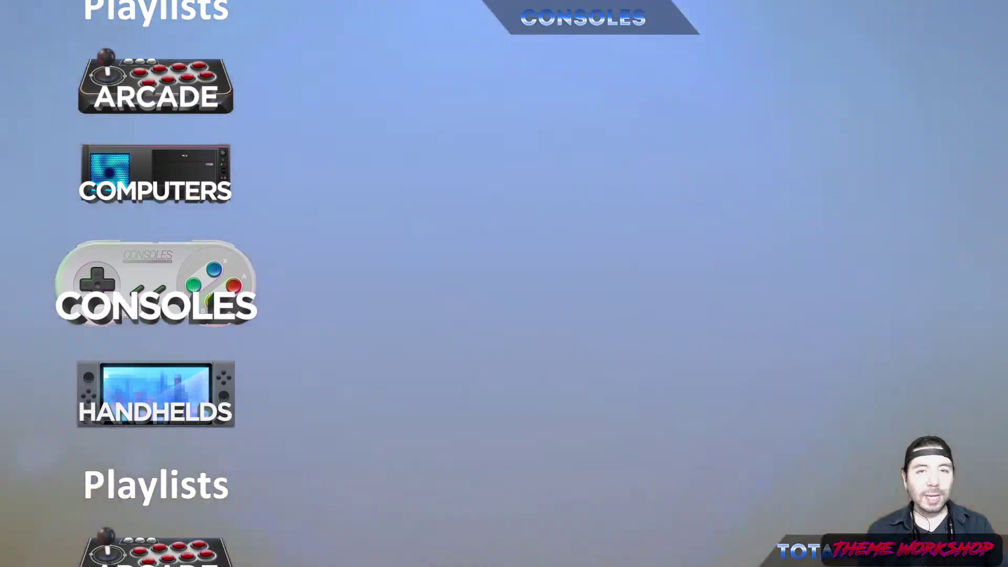
# Open the Sound settings in Big Box's Options.
pyautogui.press('Escape')
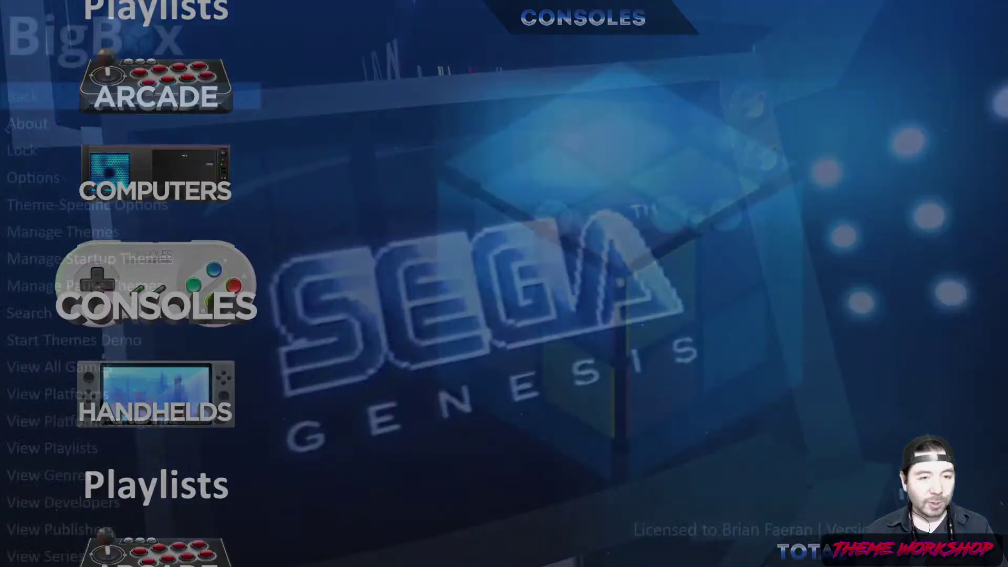
pyautogui.press('Down')
pyautogui.press('Down')
pyautogui.press('Down')
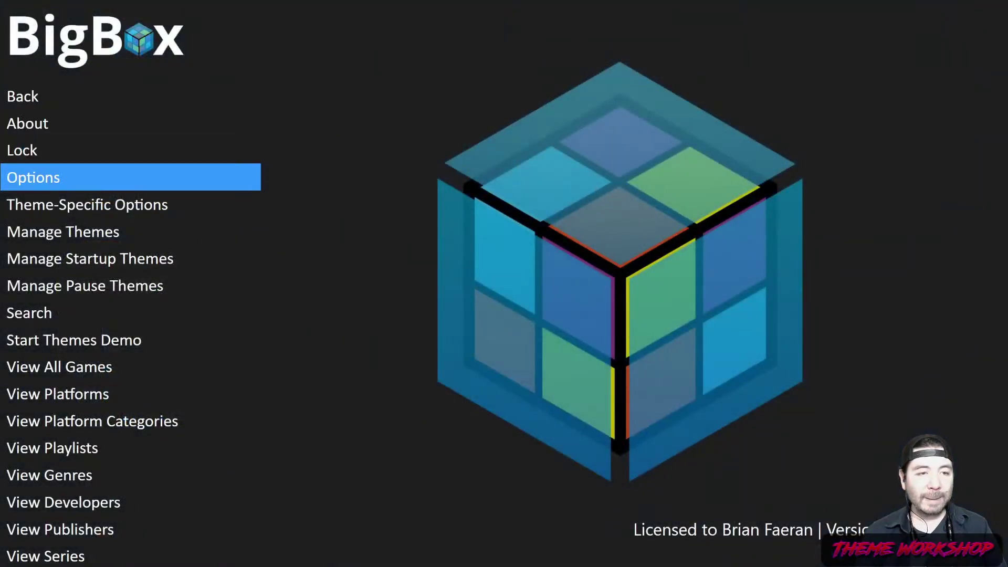
pyautogui.press('Return')
pyautogui.press('Down')
pyautogui.press('Down')
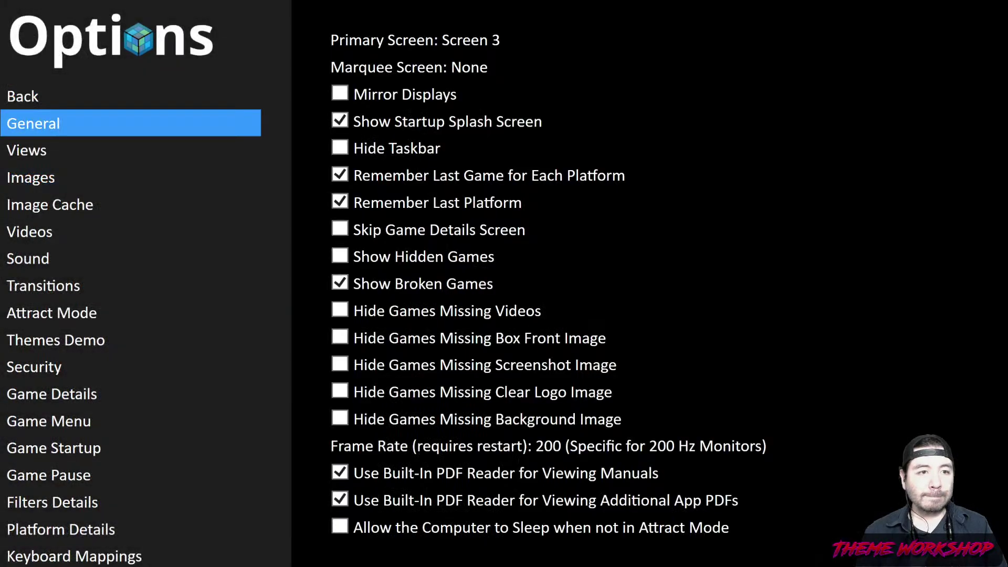
pyautogui.press('Down')
pyautogui.press('Down')
pyautogui.press('Down')
pyautogui.press('Down')
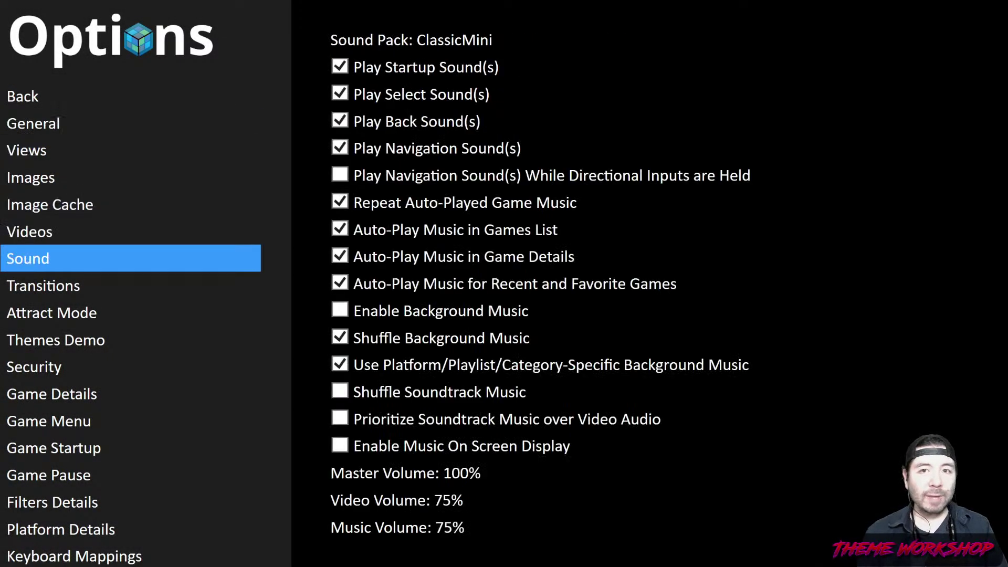
# Change the sound pack to Sci-Fi PremiumBeat.
pyautogui.press('Right')
pyautogui.press('Right')
pyautogui.press('Right')
pyautogui.press('Right')
pyautogui.press('Right')
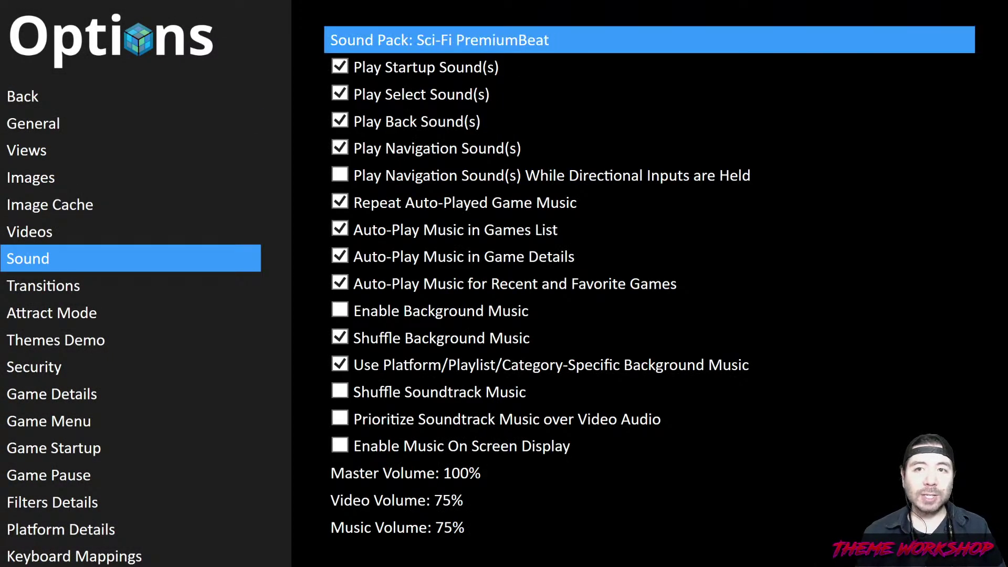
# Set the sound pack to Multi-Sound Default and leave the options to return to the platform categories.
pyautogui.press('Right')
pyautogui.press('Right')
pyautogui.press('Right')
pyautogui.press('Right')
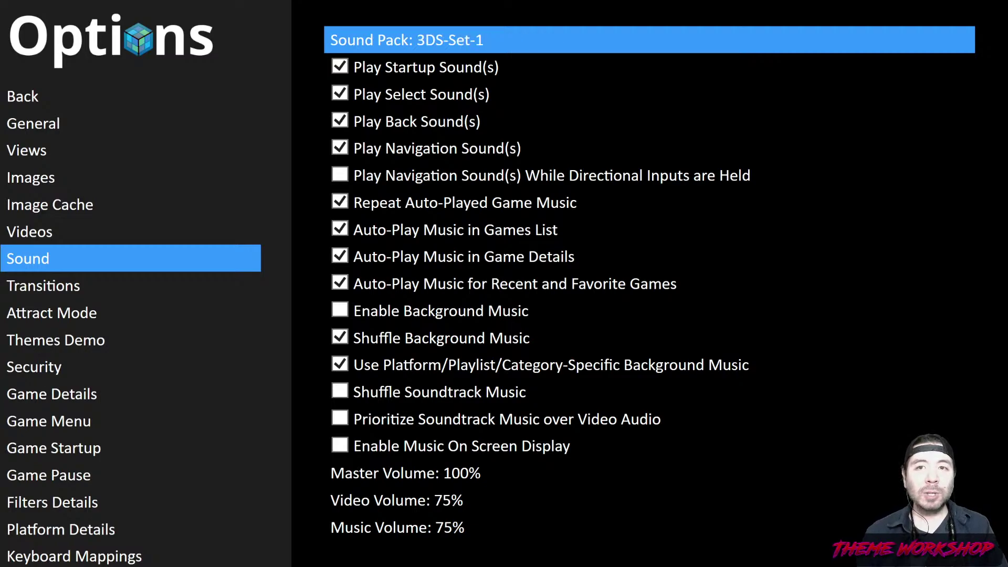
pyautogui.press('Right')
pyautogui.press('Right')
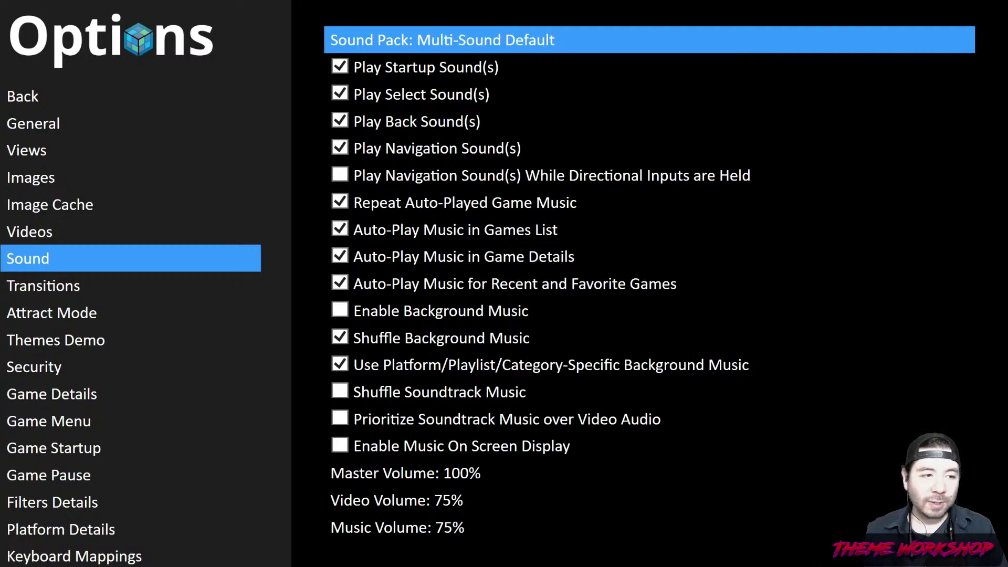
pyautogui.press('Escape')
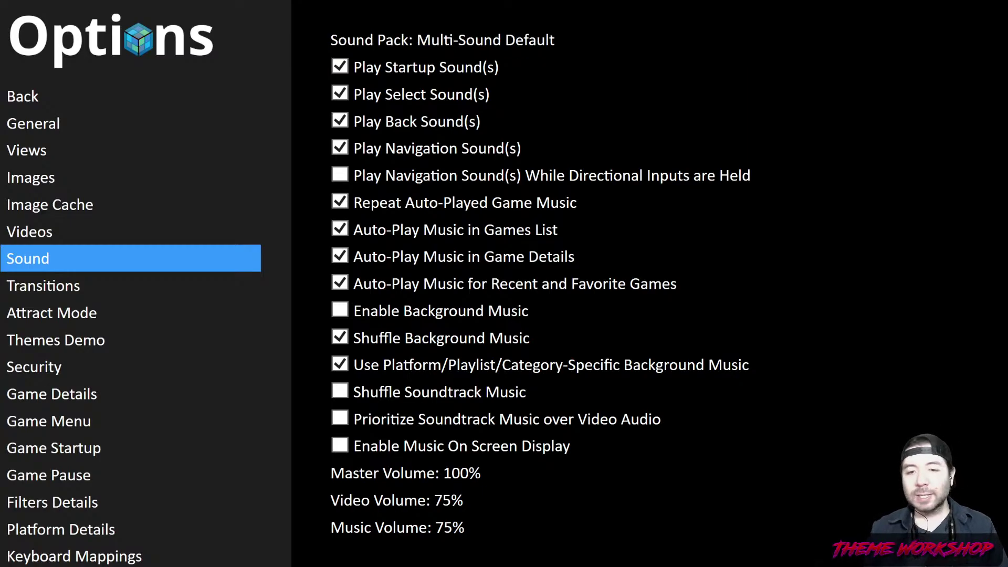
pyautogui.press('Escape')
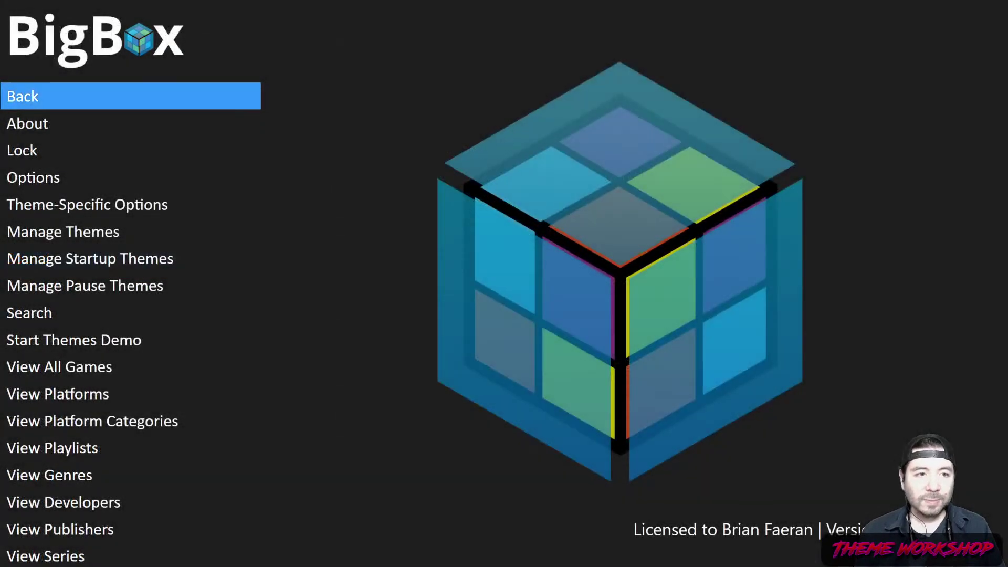
pyautogui.press('Escape')
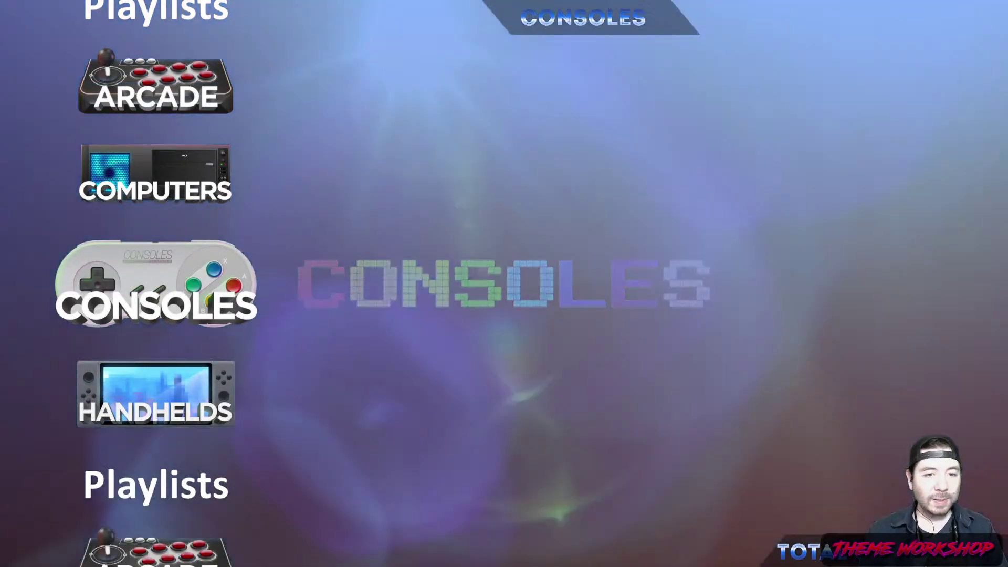
# Browse through Consoles and Nintendo Entertainment System to its All Games list to test the theme with the new sound pack.
pyautogui.press('Return')
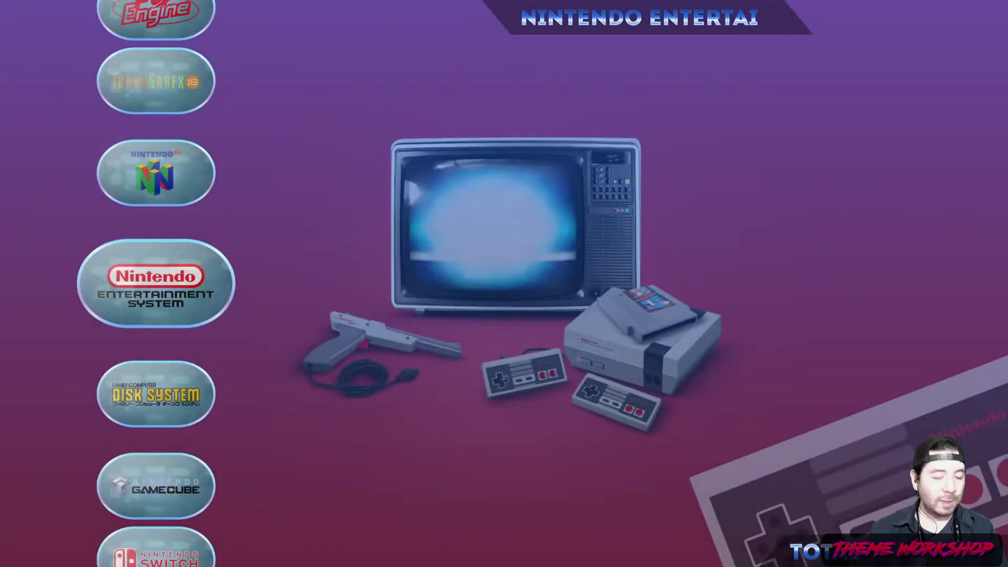
pyautogui.press('Return')
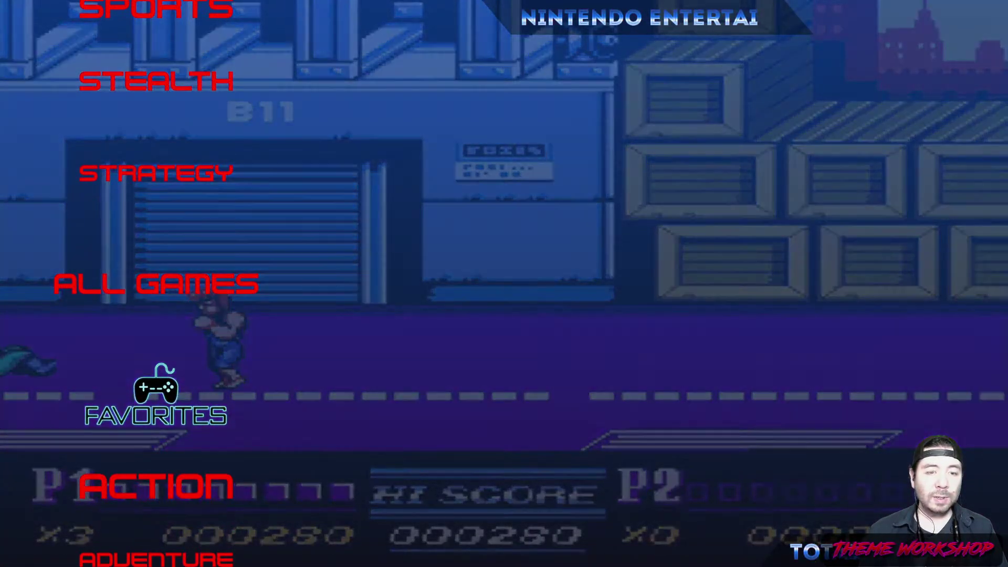
pyautogui.press('Return')
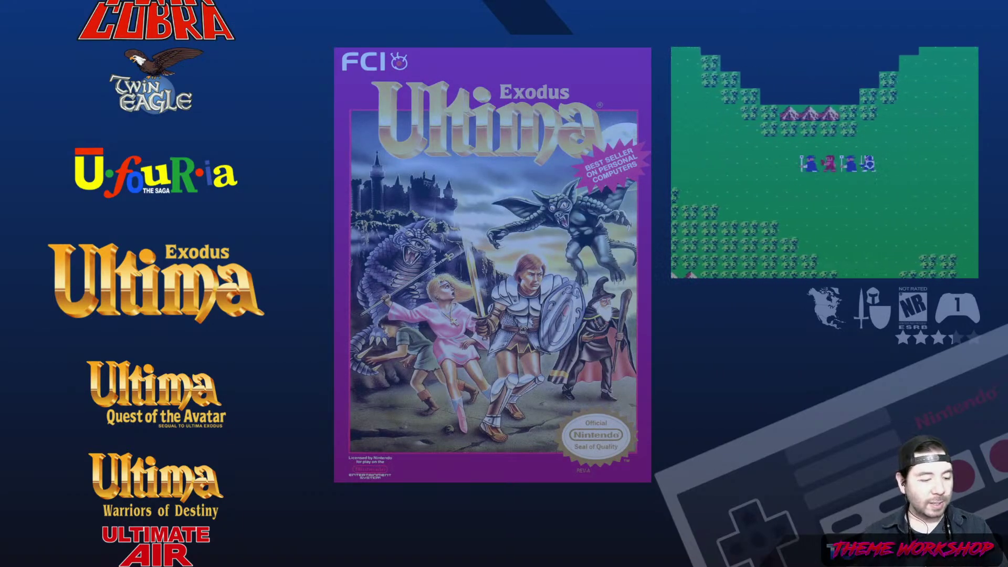
pyautogui.press('Escape')
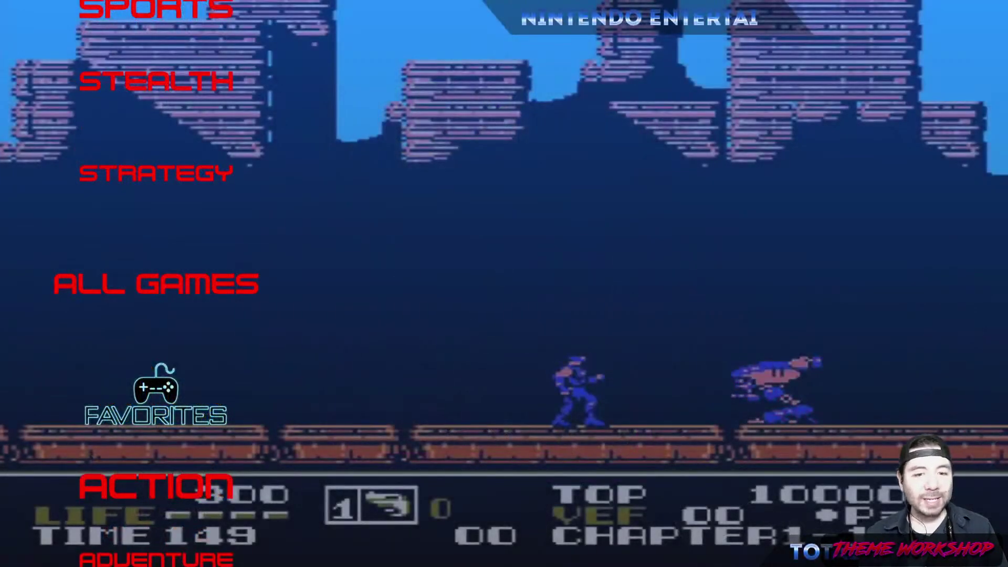
pyautogui.press('Return')
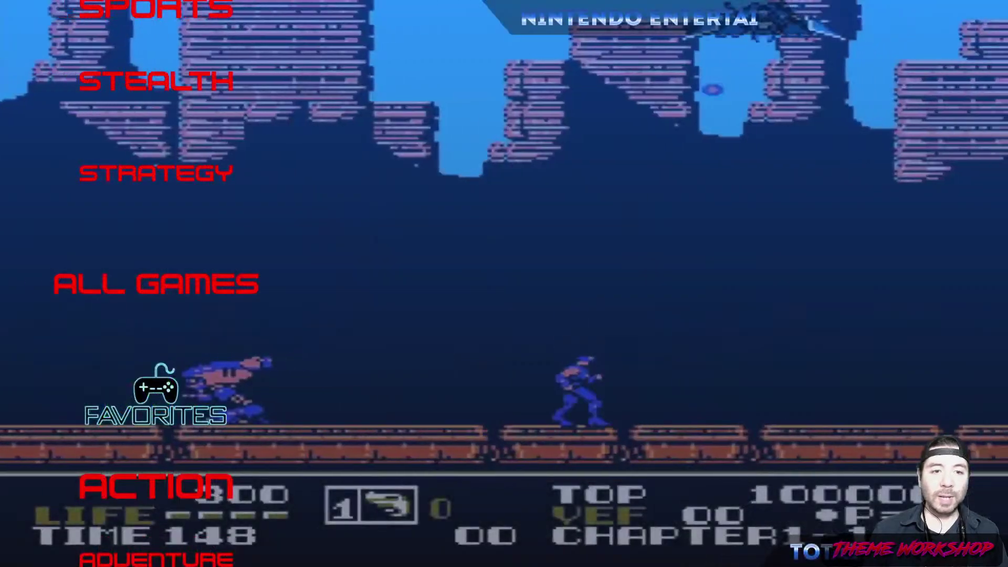
# Return to the main system menu and exit Big Box.
pyautogui.press('Escape')
pyautogui.press('Escape')
pyautogui.press('Up')
pyautogui.press('Return')
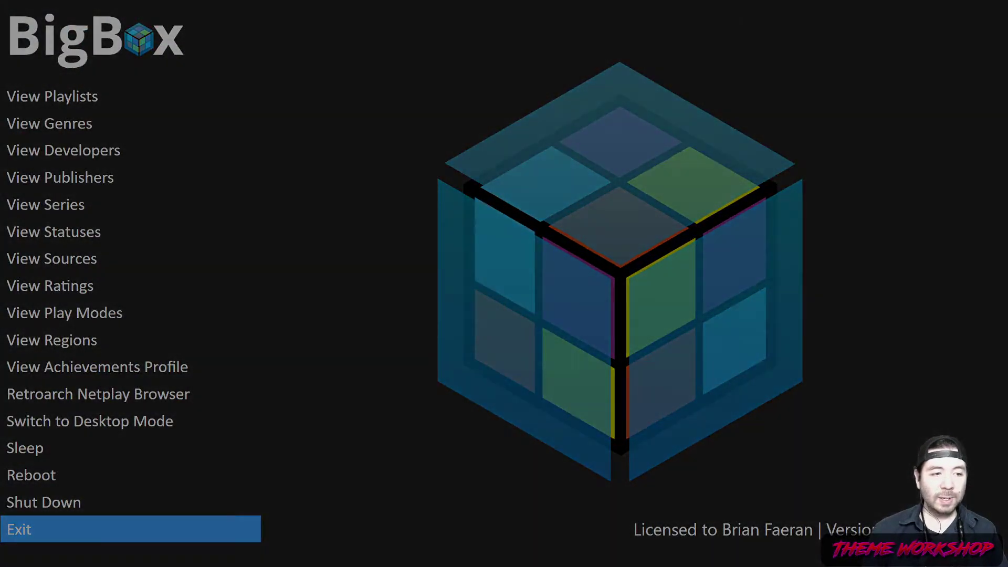